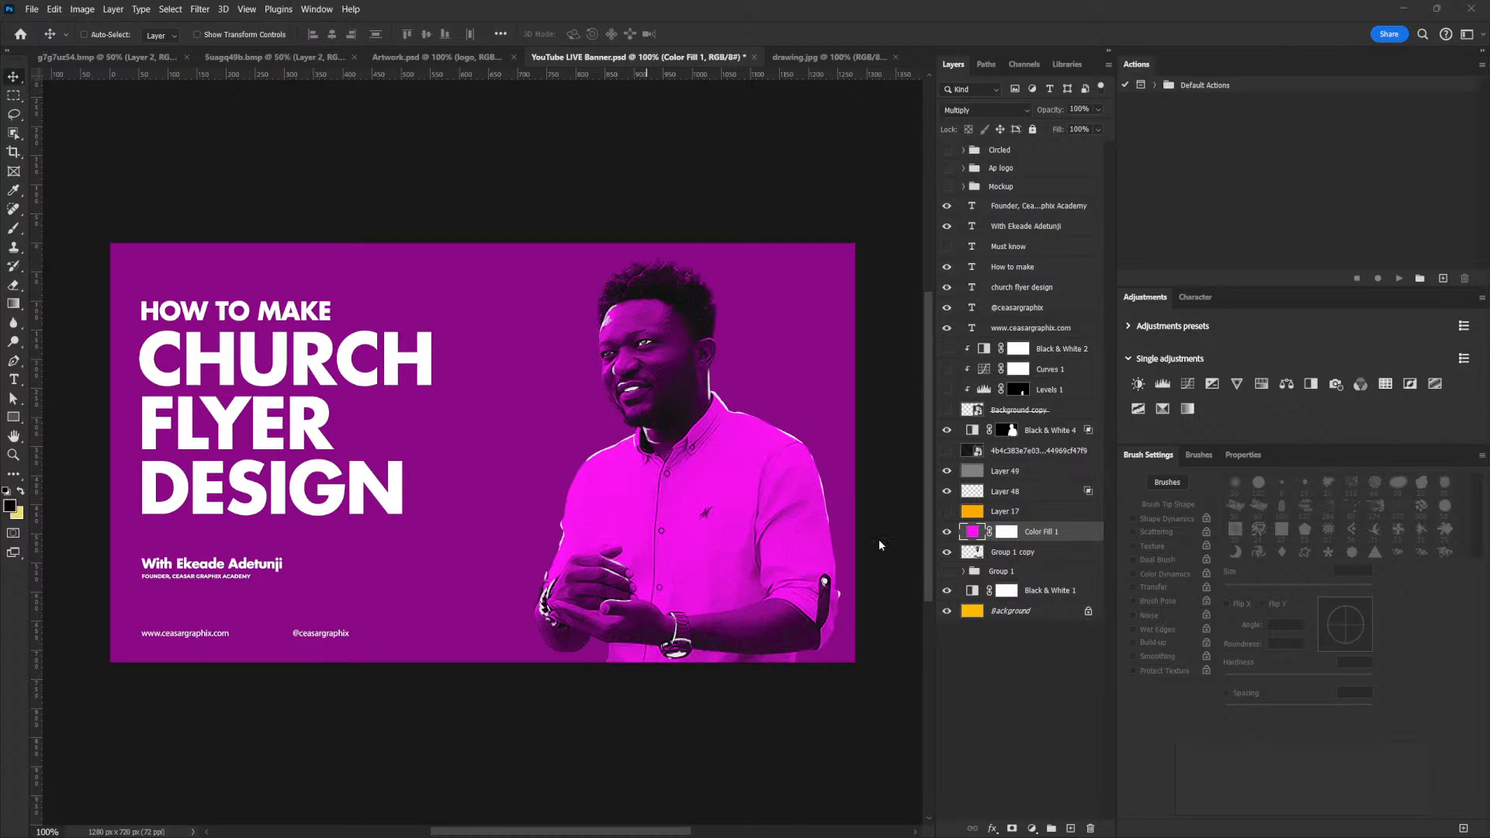
Review the finished artwork, the pencil sketch, the broken-wood picture and the damaged door lock picture in the open documents
left_click(424, 56)
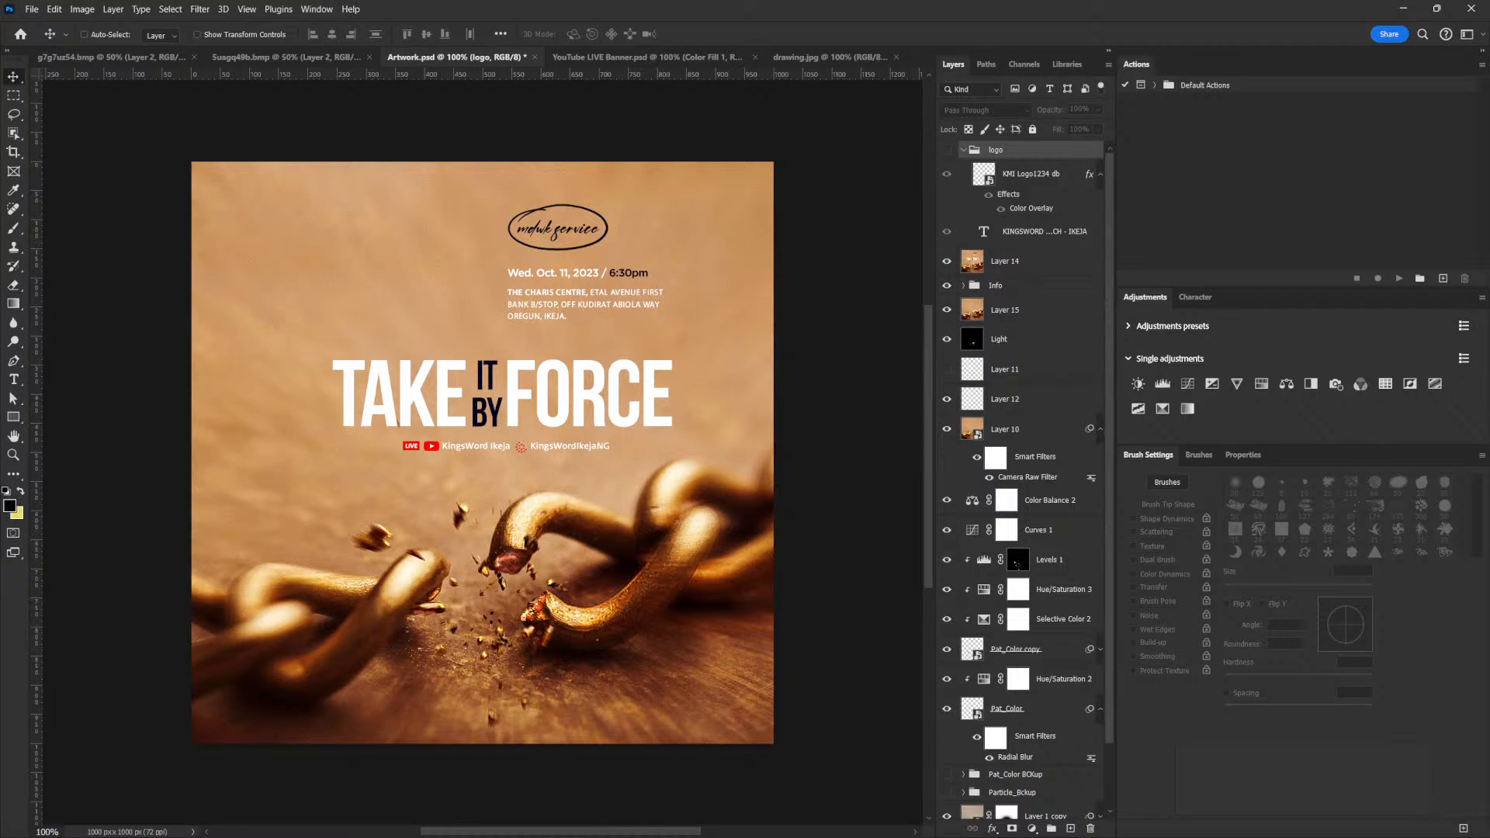
left_click(816, 54)
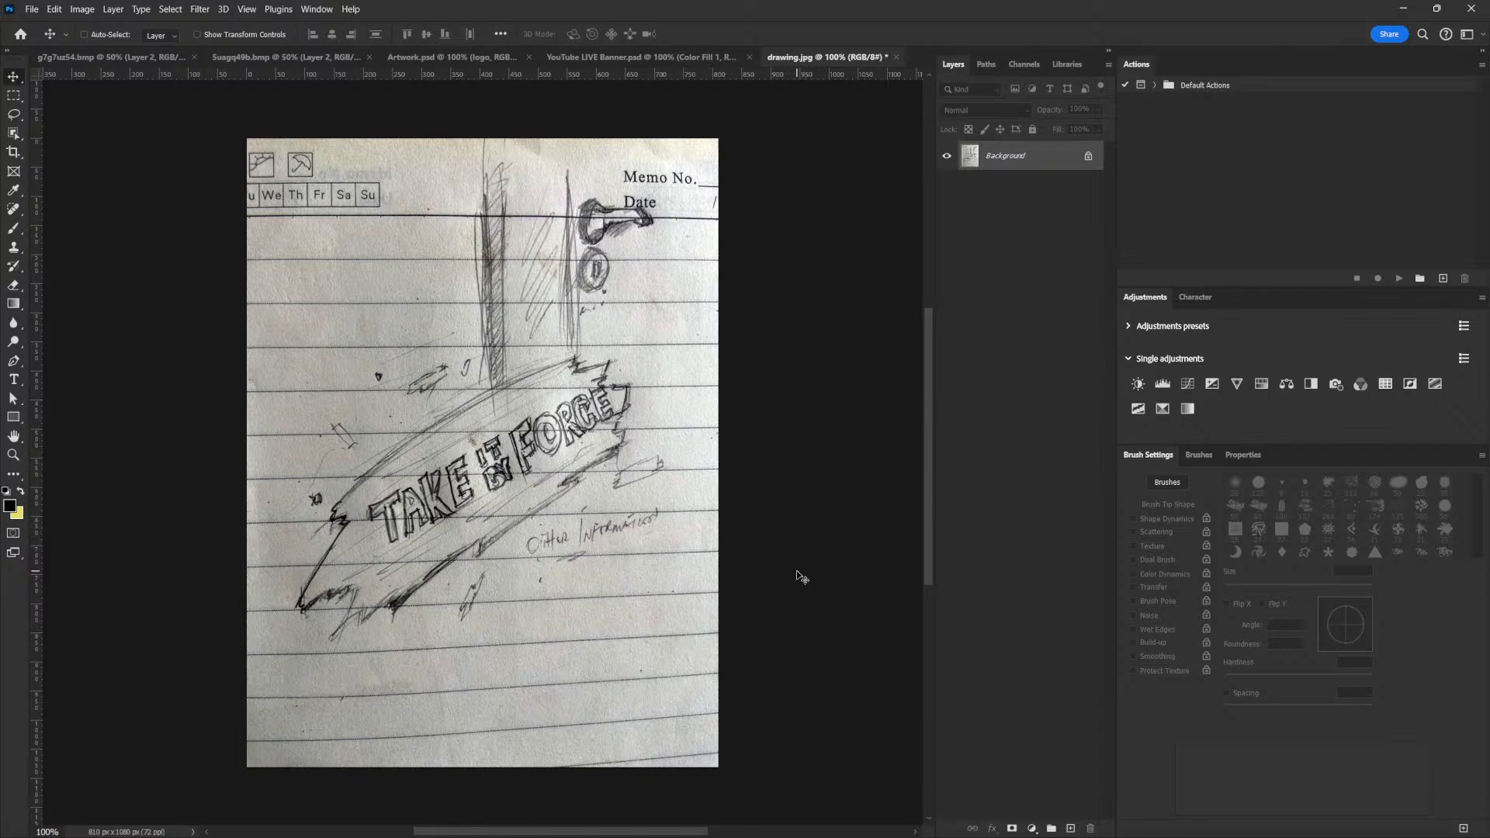
left_click(261, 60)
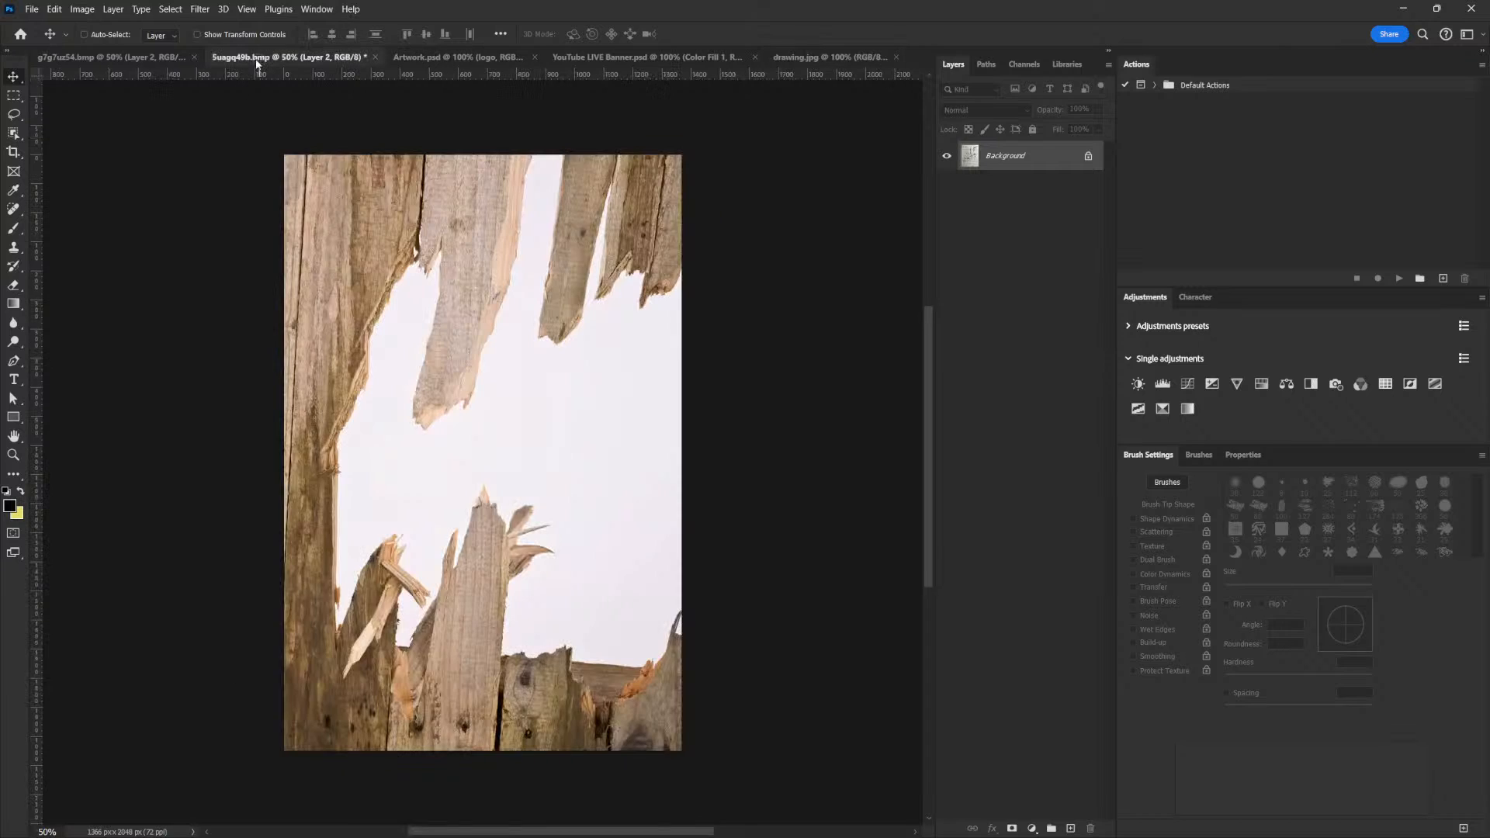
left_click(145, 59)
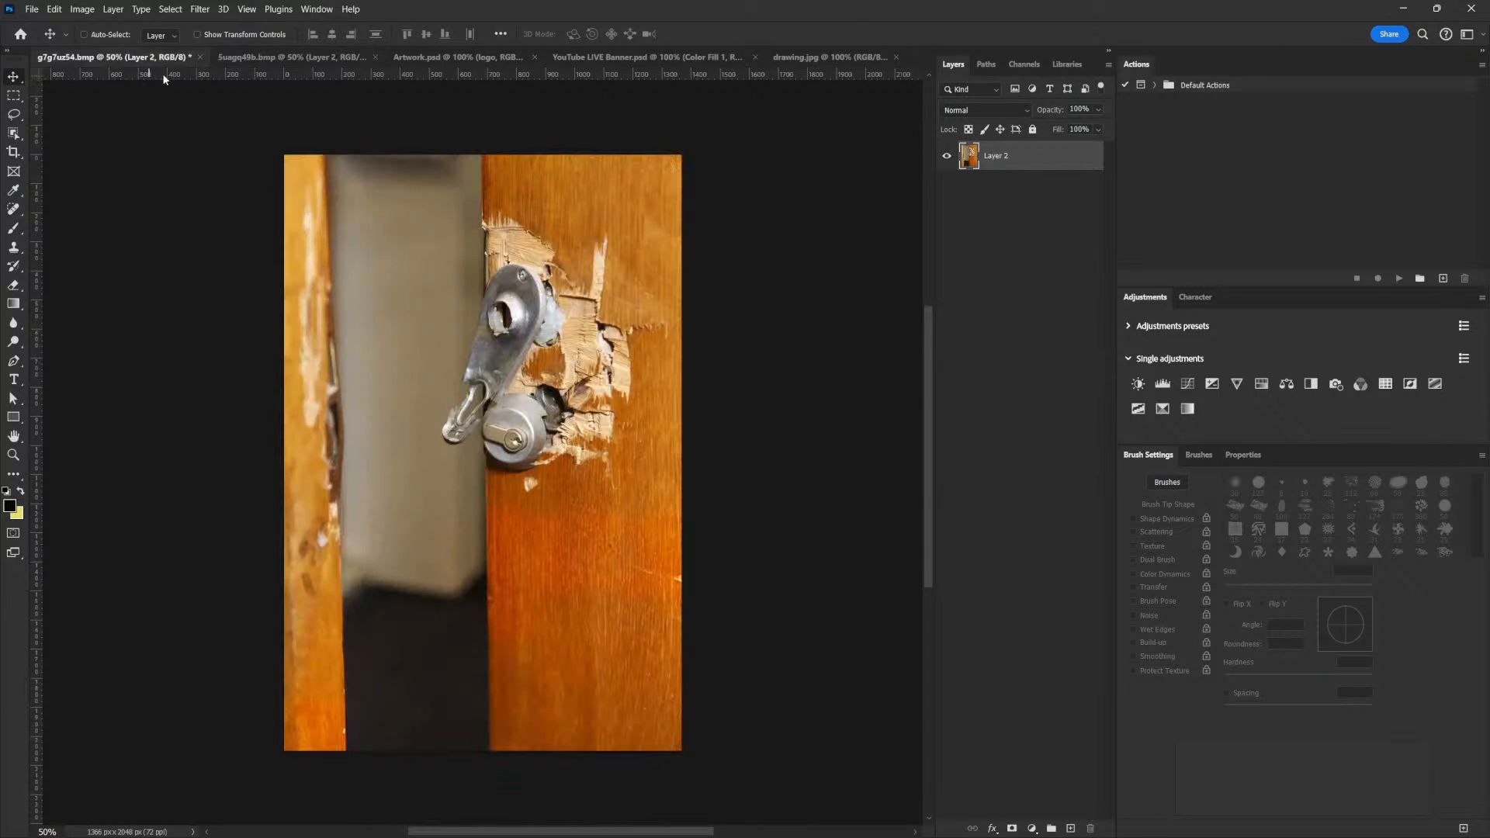
left_click(290, 59)
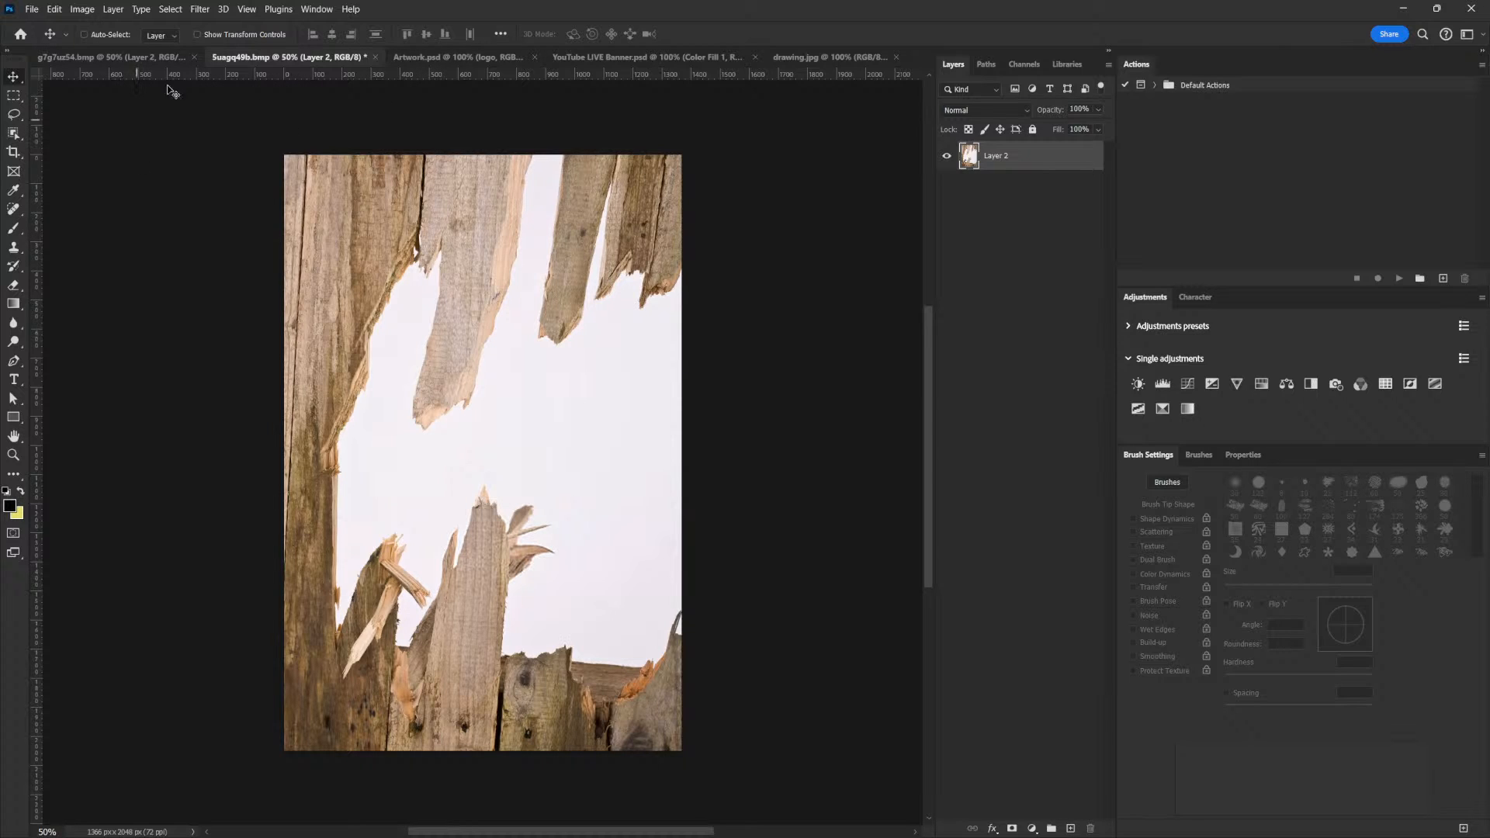
Start a new document and set its width and height to 1000 pixels
left_click(31, 10)
left_click(46, 24)
double_click(940, 288)
type("1000")
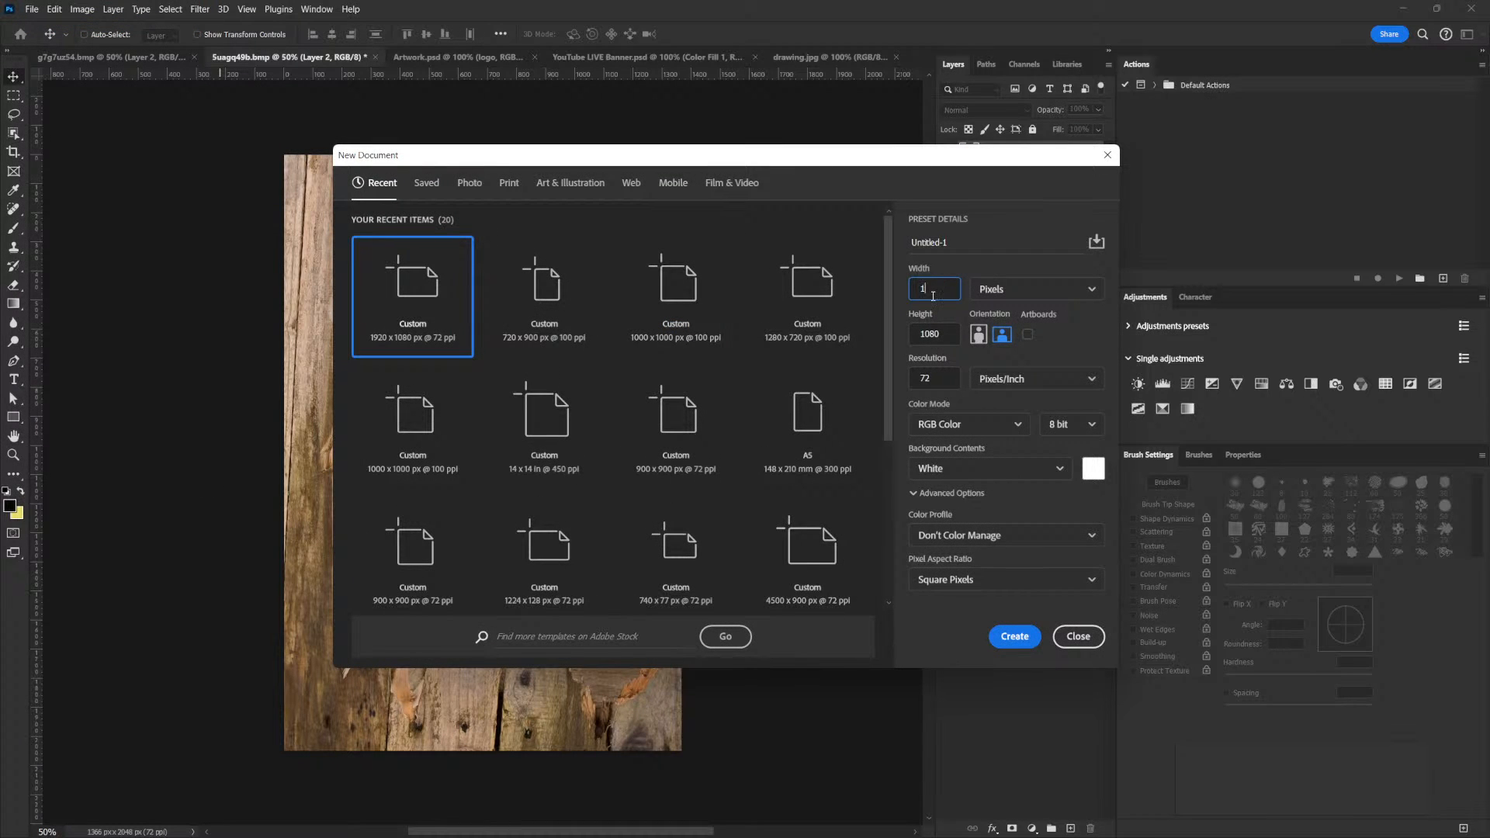
left_click(946, 336)
left_click_drag(945, 336, 911, 333)
type("1000")
left_click_drag(948, 379, 916, 378)
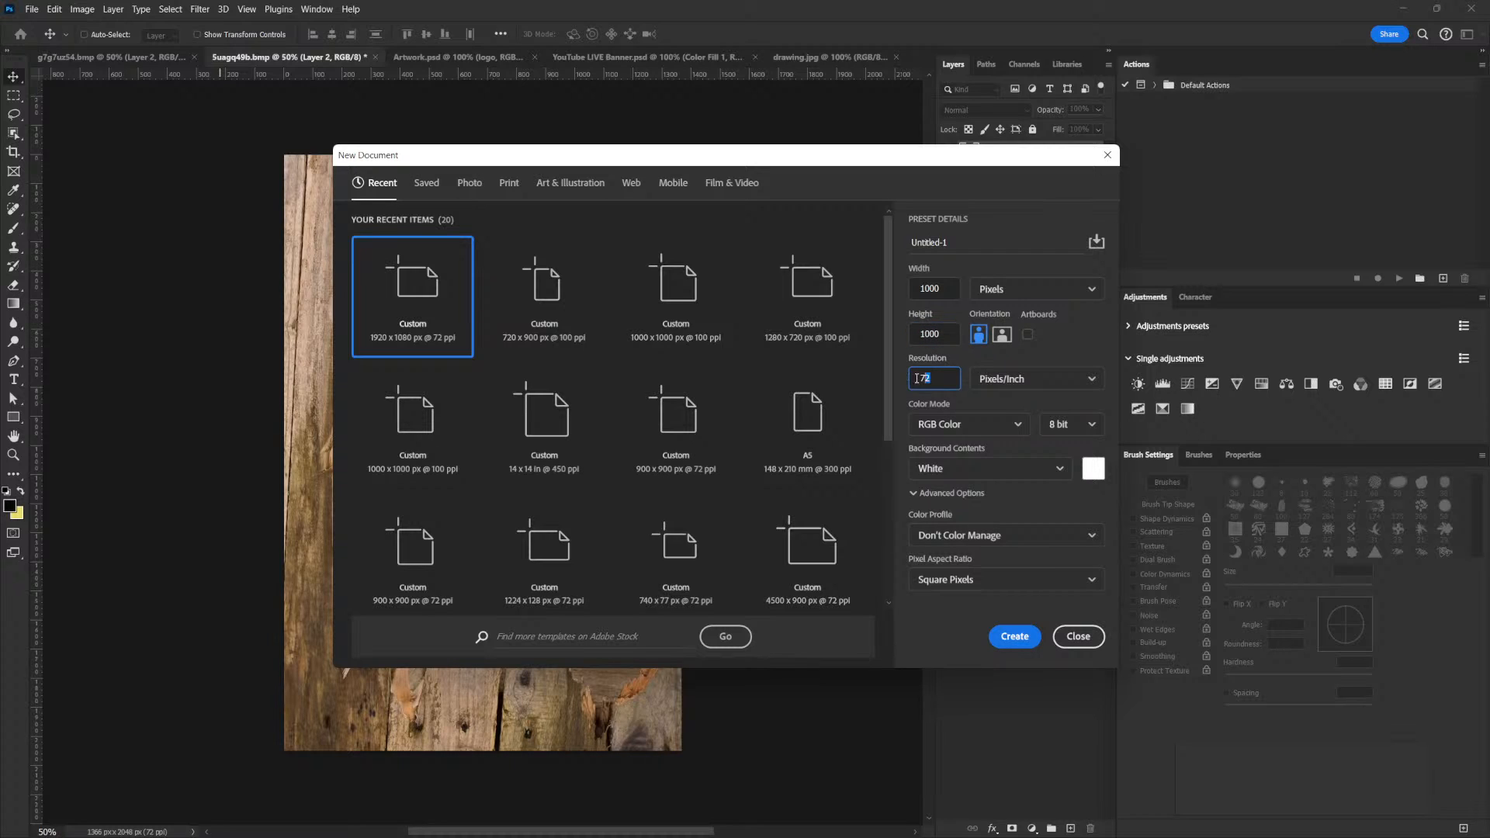
Name the new document MDWK_Service and create it
left_click(953, 243)
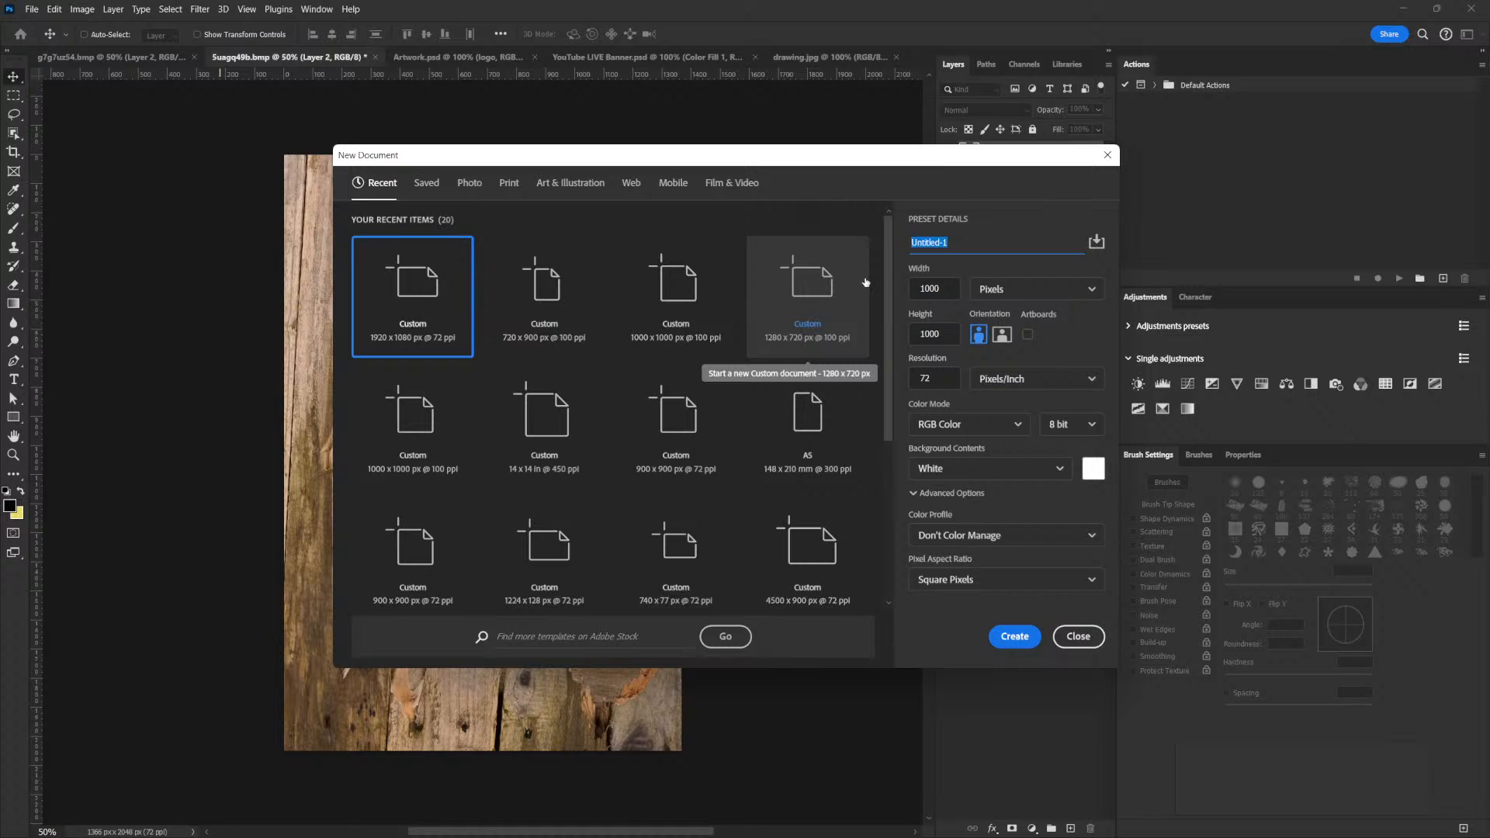
type("MDWK_Service")
left_click(1015, 638)
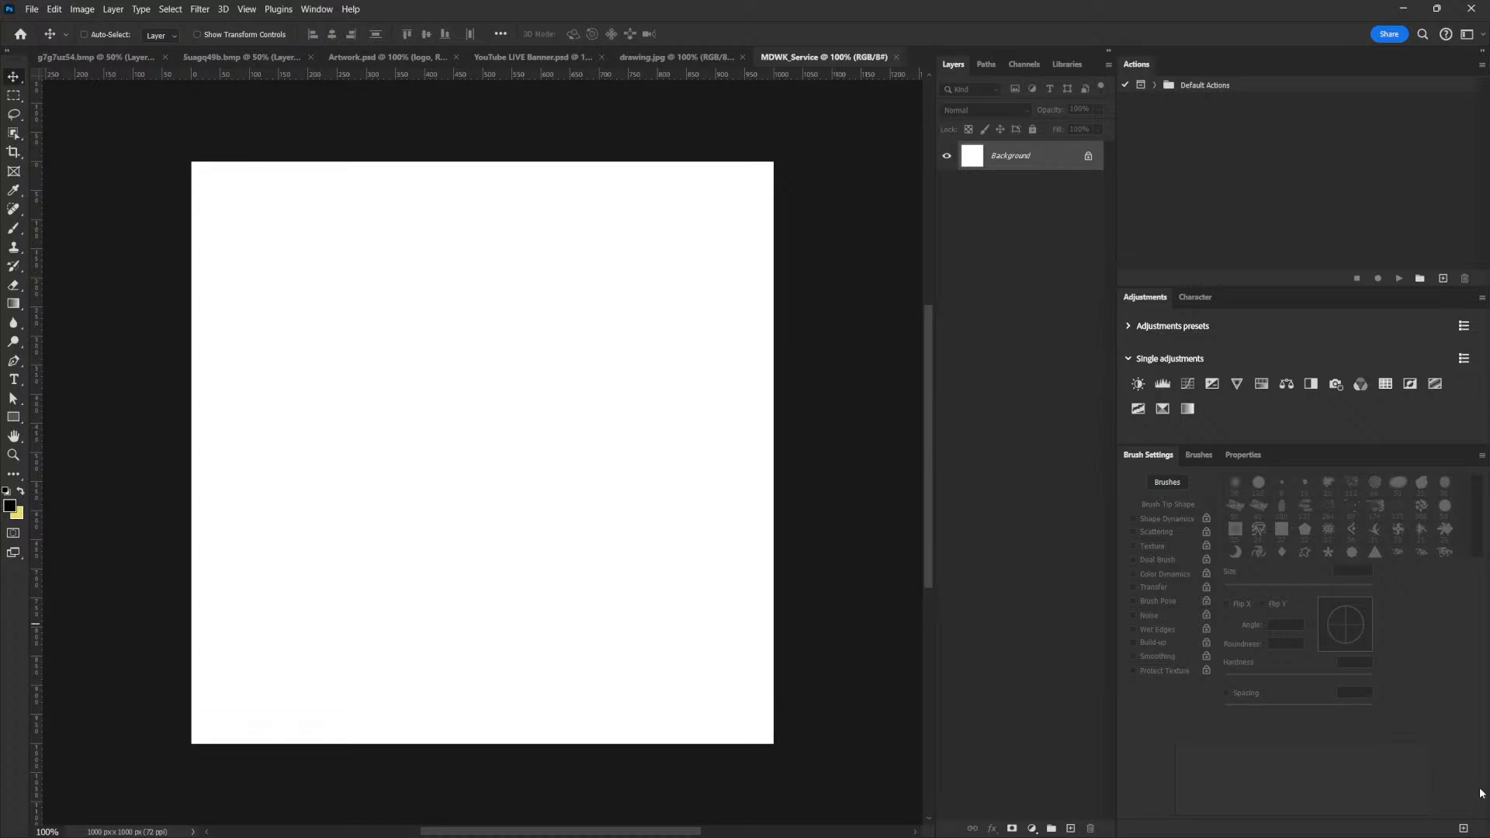
Look back over the sketch and source images, and copy the damaged door lock picture into the MDWK_Service document
left_click(654, 61)
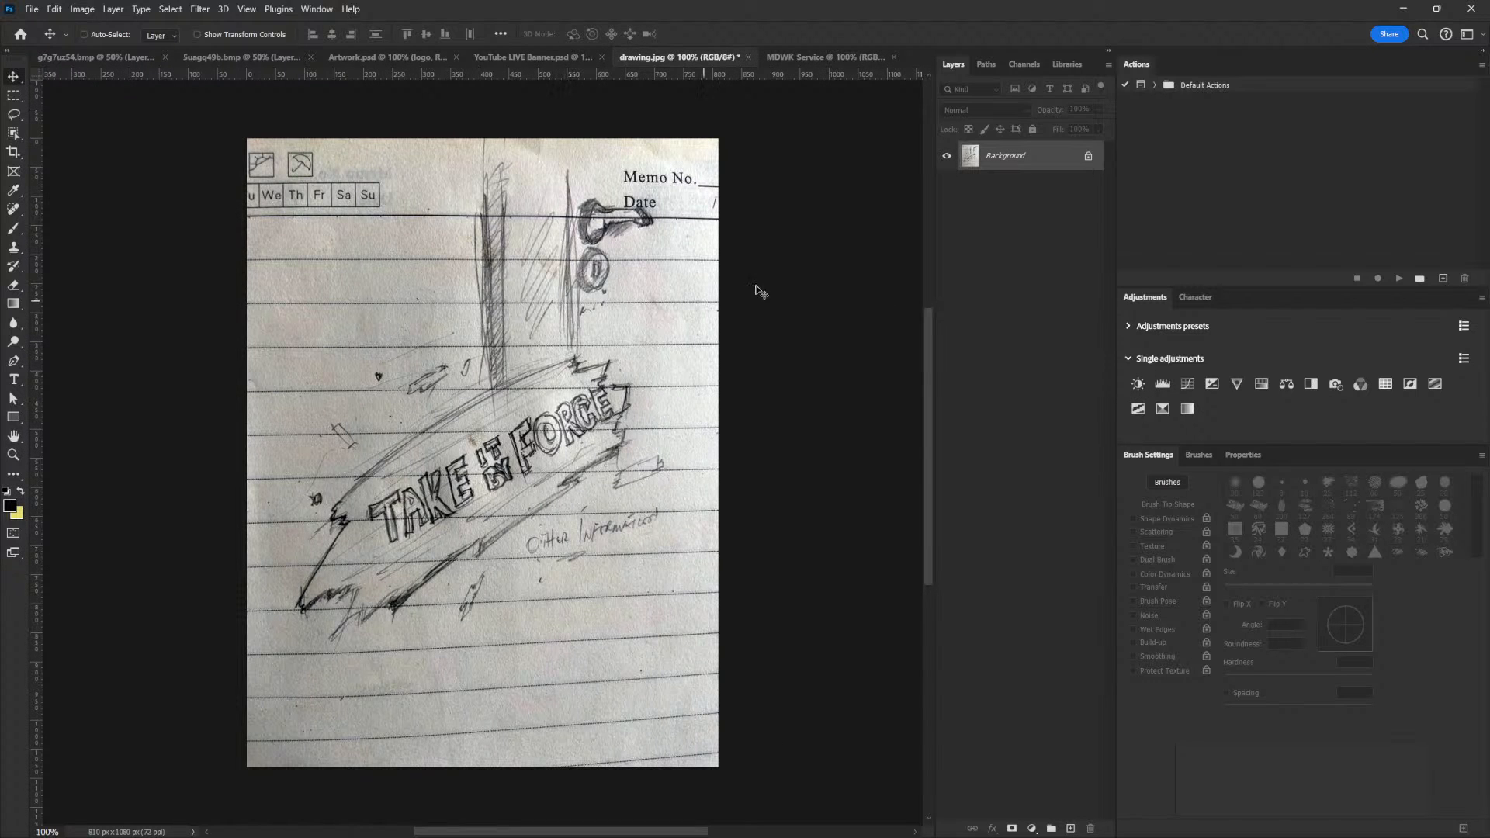
left_click(353, 58)
left_click(264, 56)
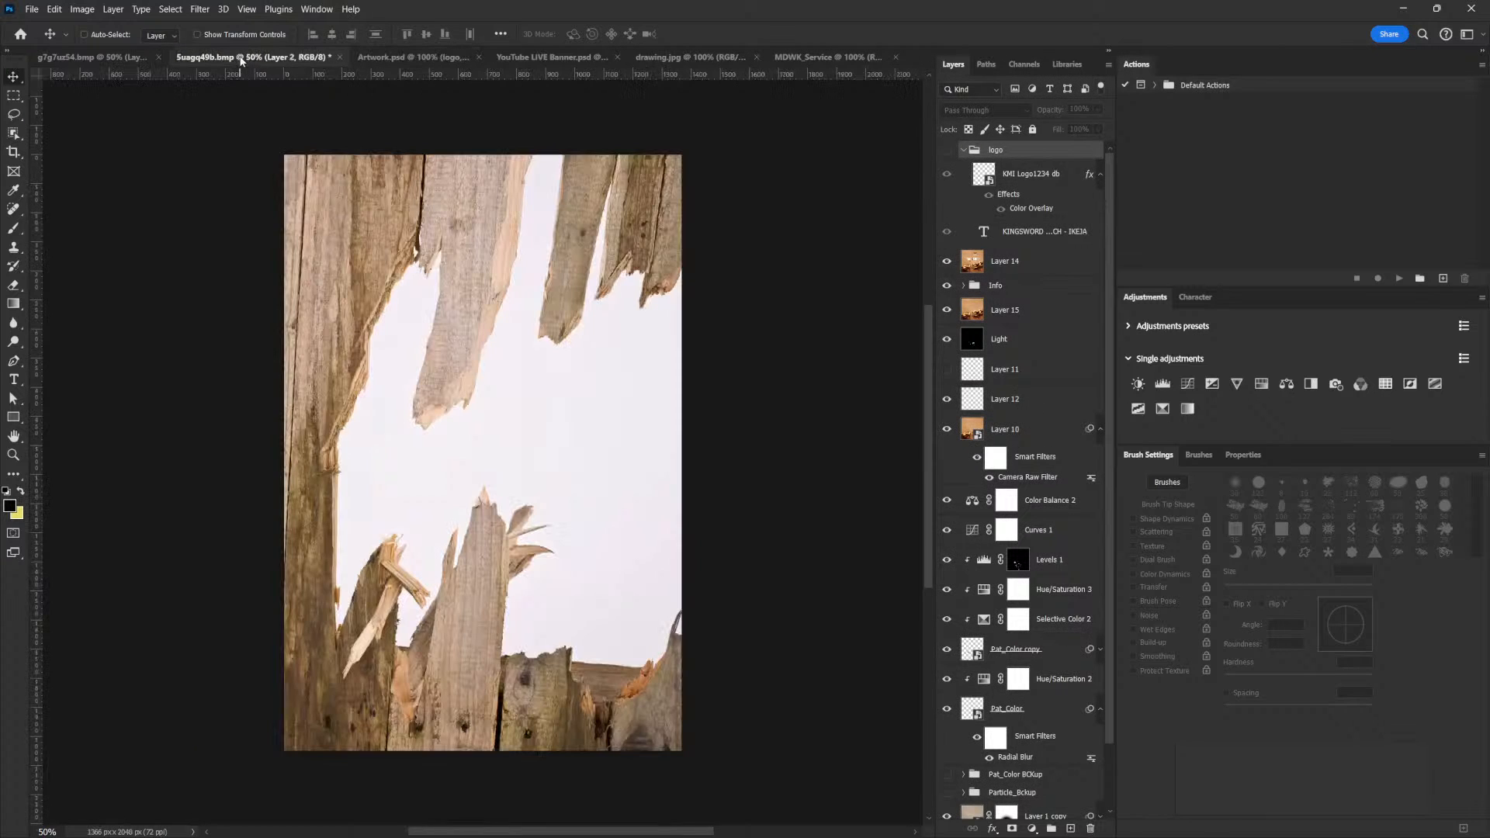
left_click(80, 56)
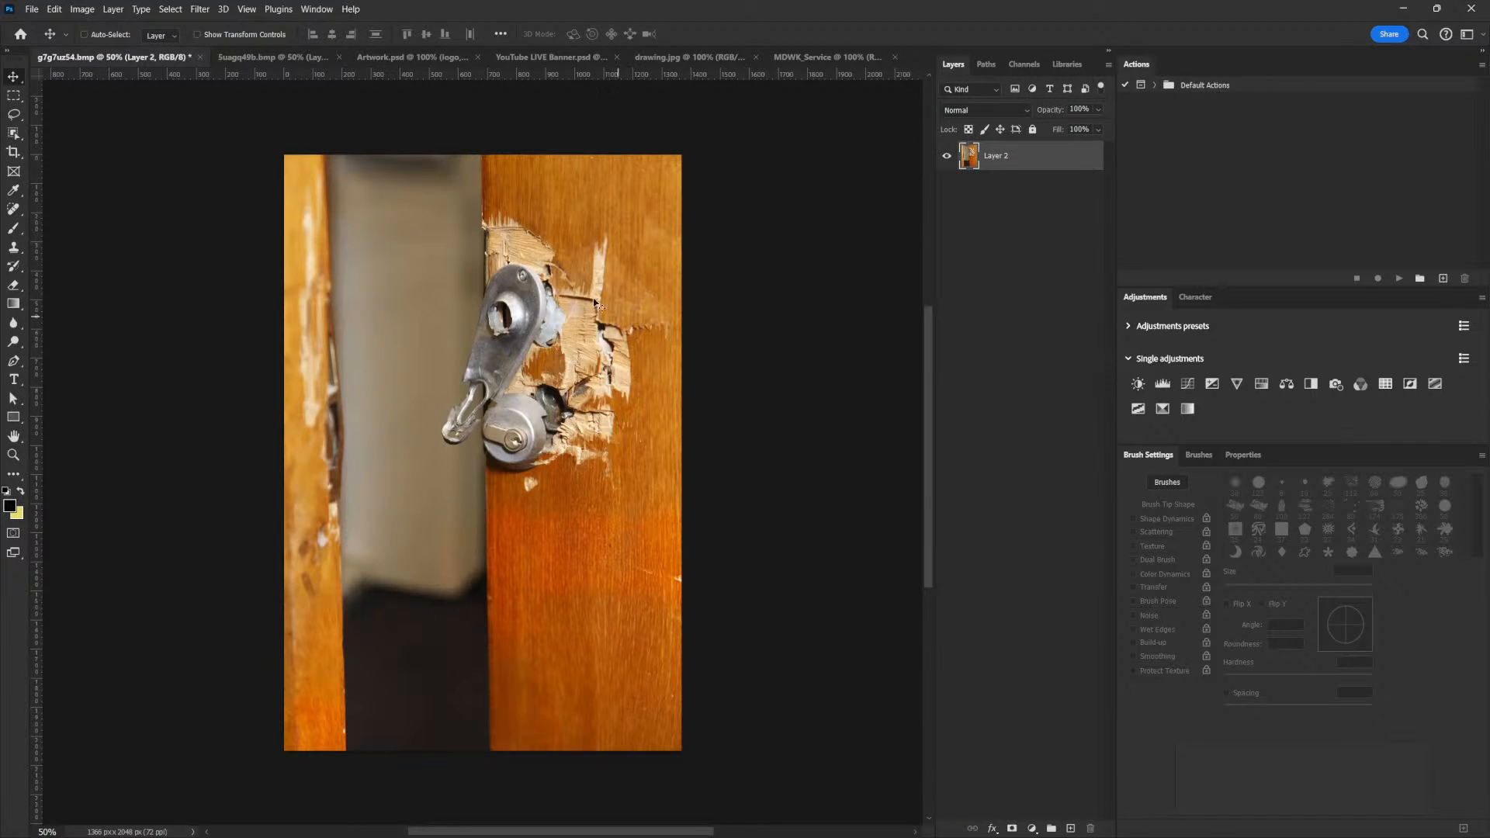
left_click_drag(566, 285, 898, 150)
left_click(846, 58)
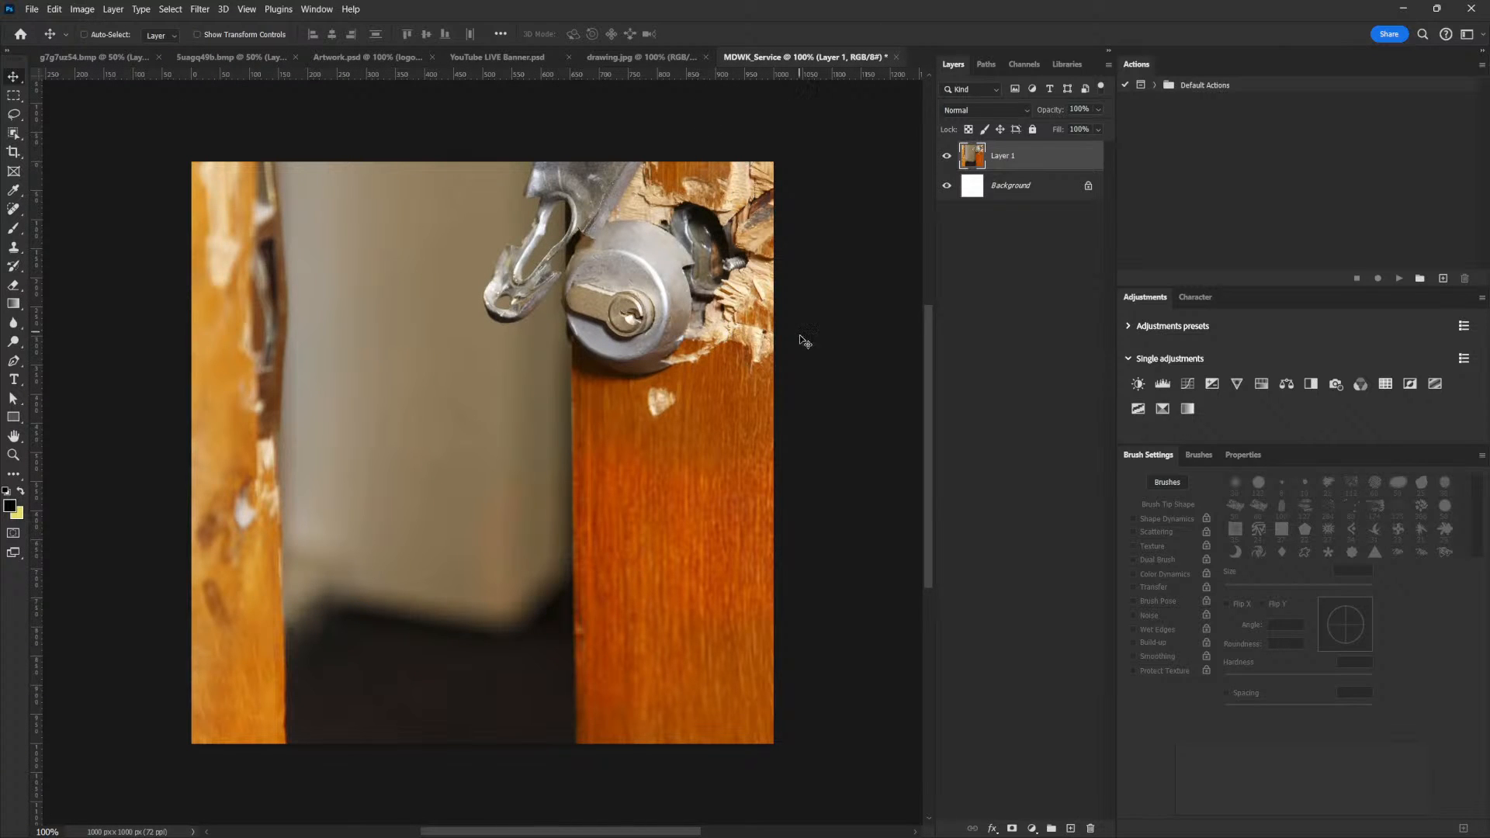
Convert the placed door layer to a smart object and move it down until the whole lock plate shows on the canvas
left_click_drag(623, 302, 630, 480)
scroll(482, 411, "down", 2)
right_click(1077, 166)
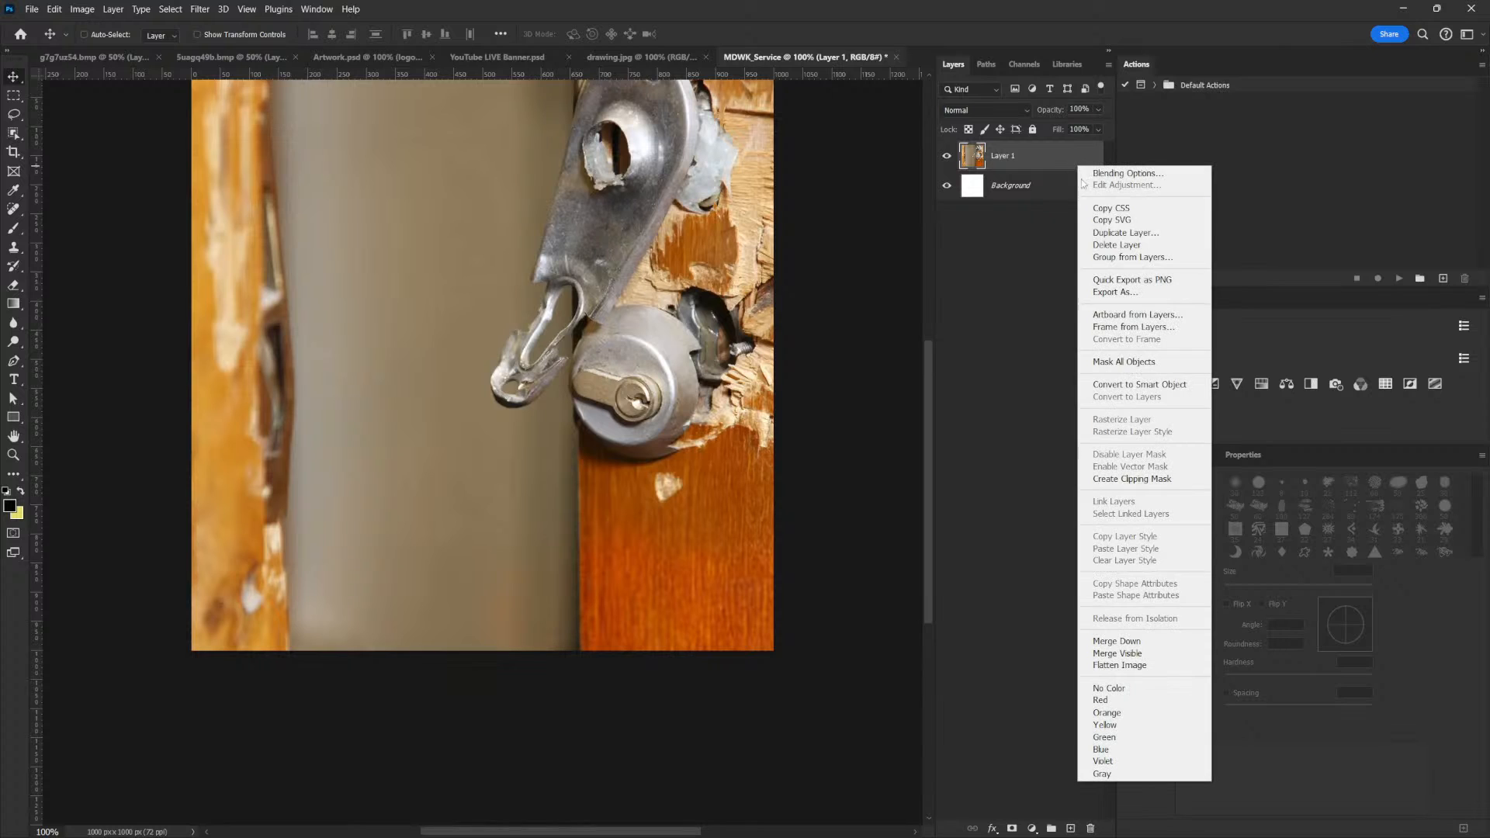
left_click(1153, 390)
left_click_drag(733, 139, 710, 324)
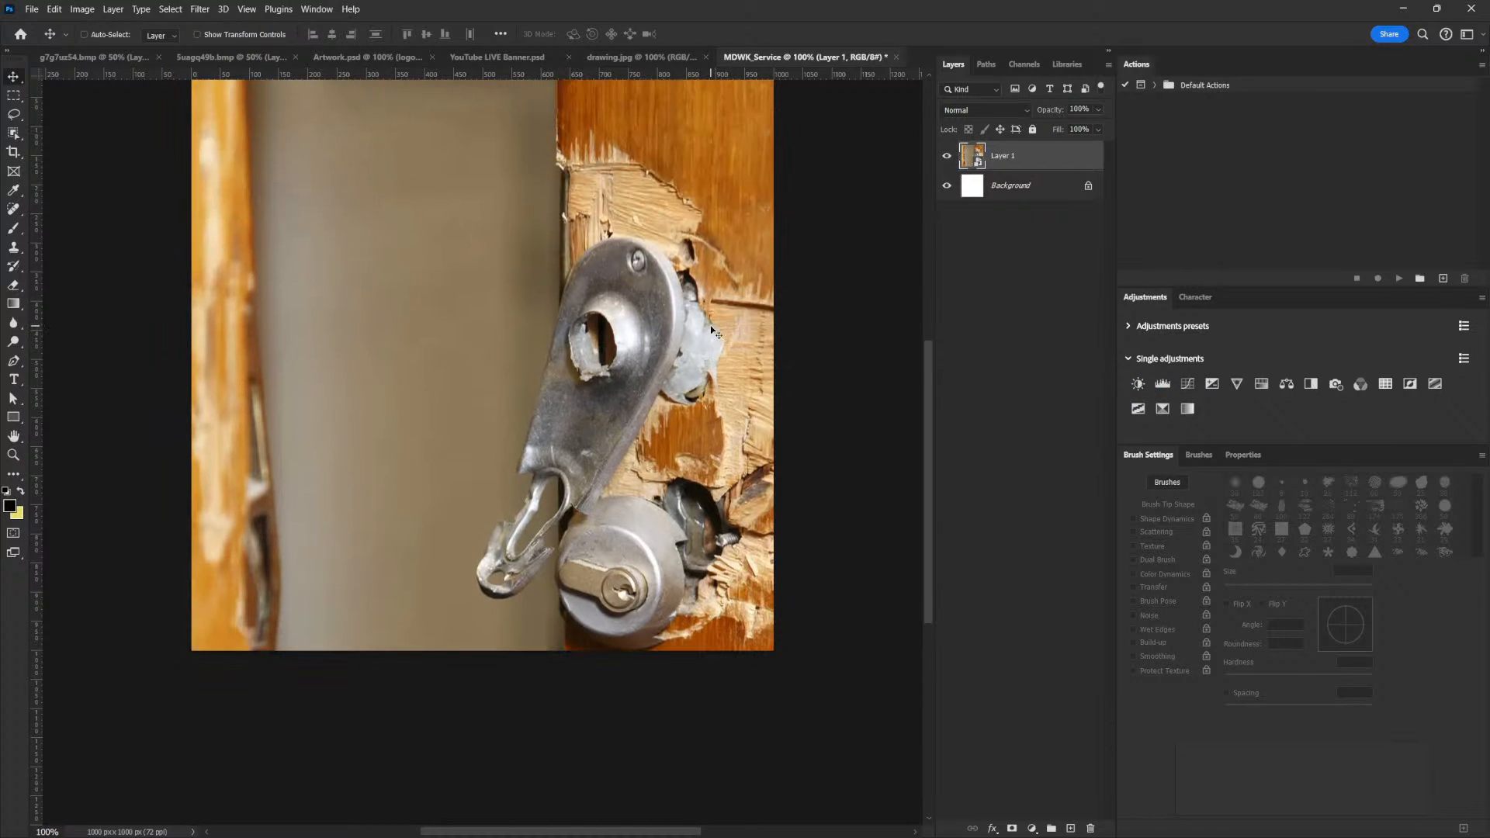
Scale the door image down to about 50% and position it over the right side of the canvas, spanning its full height
key("ctrl+t")
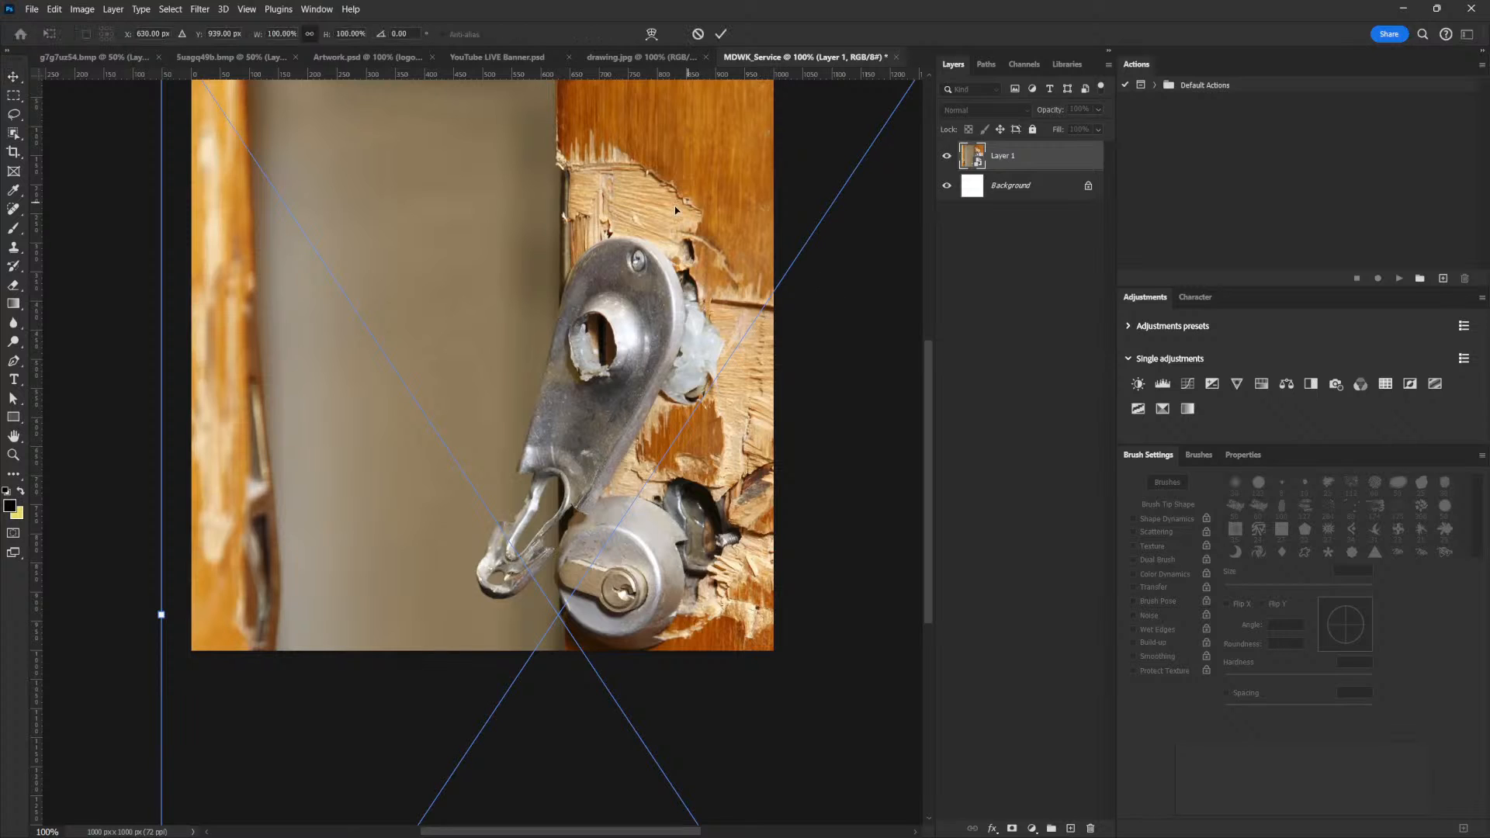
key("ctrl+0")
left_click_drag(801, 121, 720, 248)
scroll(606, 180, "up", 3)
left_click_drag(663, 402, 736, 219)
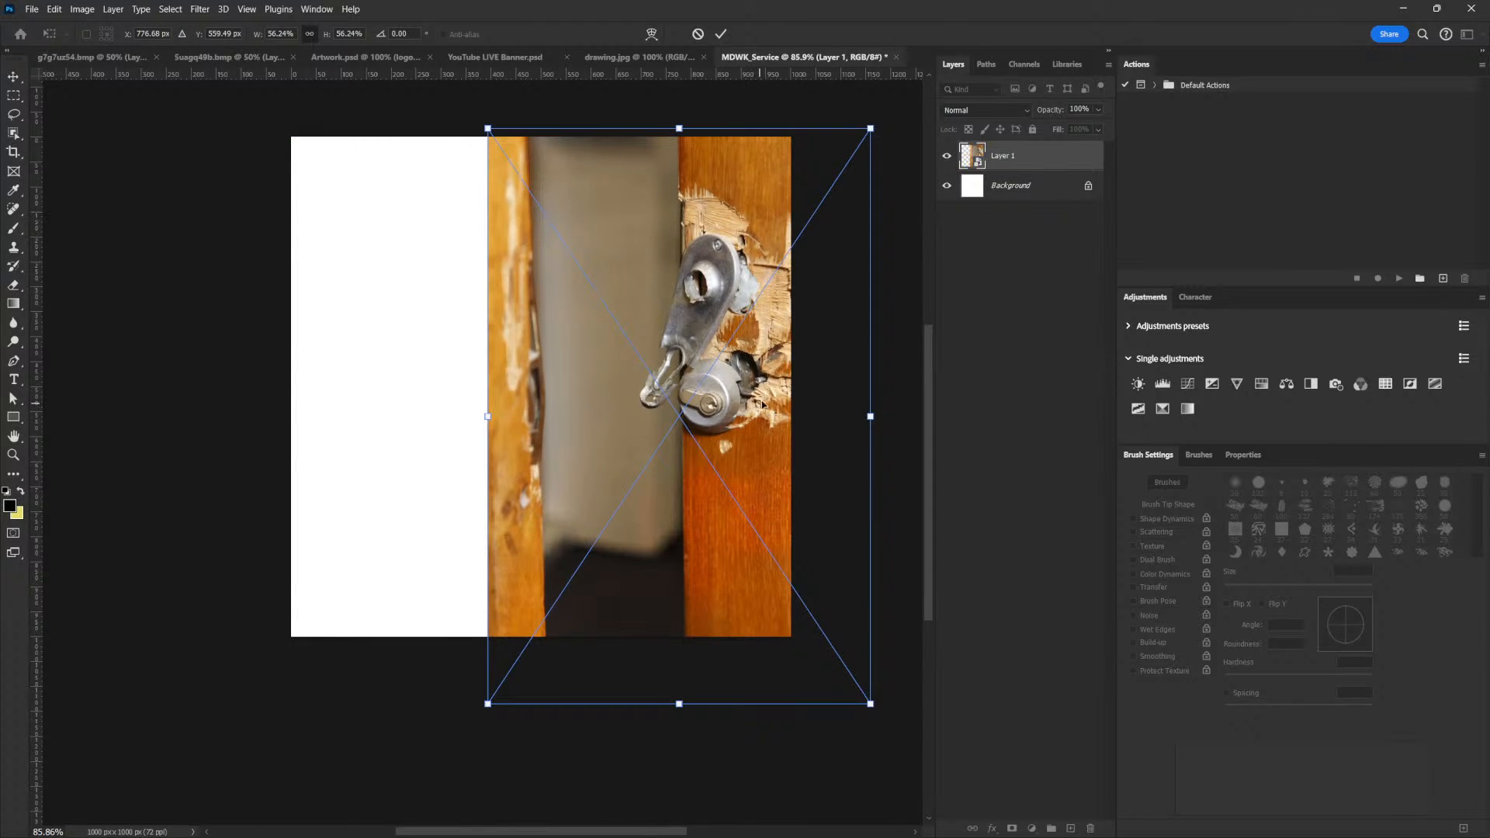
left_click_drag(761, 402, 768, 363)
left_click_drag(860, 133, 853, 131)
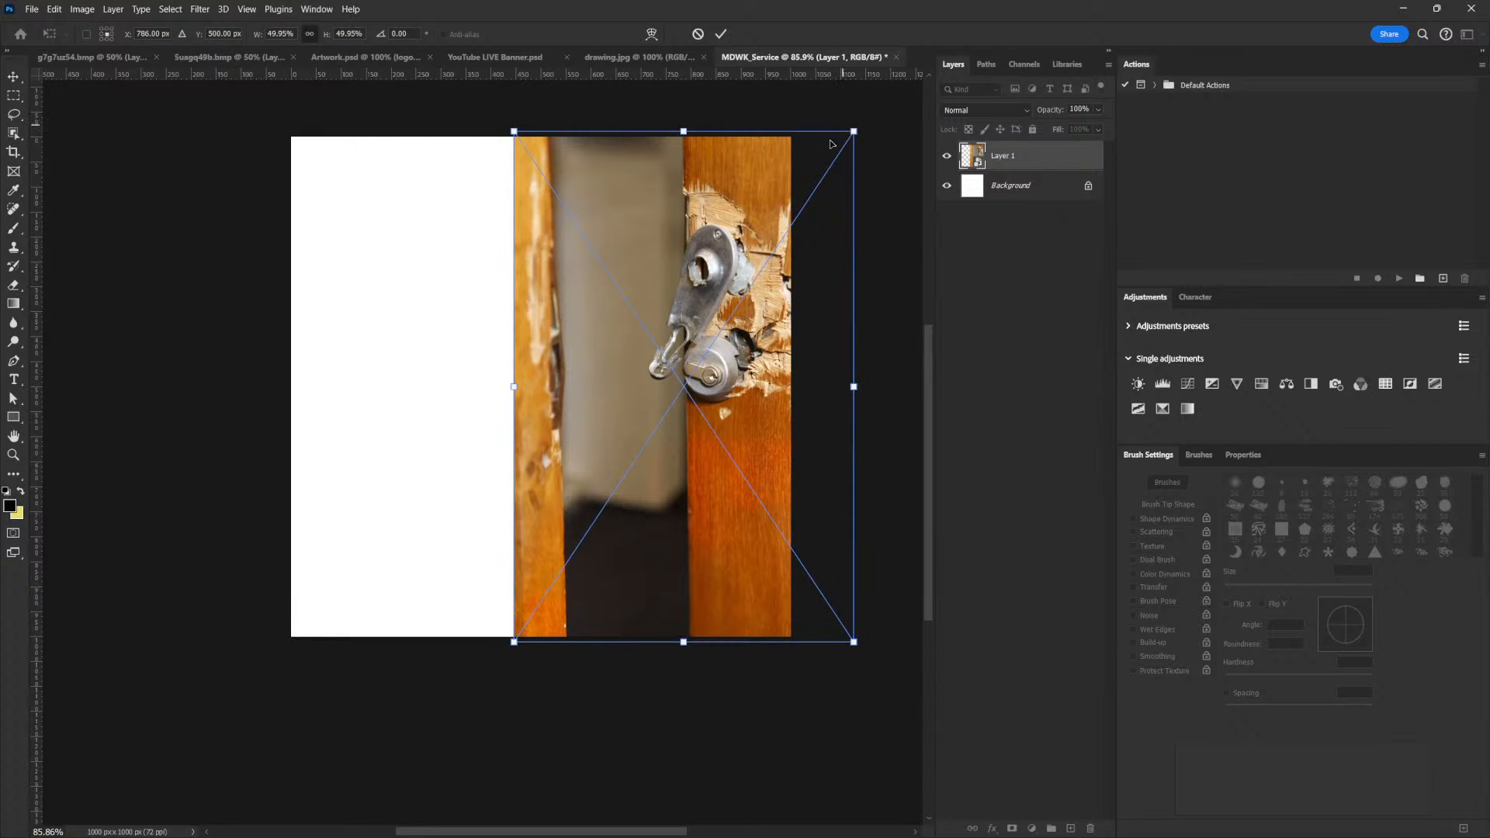
key("Return")
Shift the door image slightly right and upward so the lock sits near the canvas's upper right corner
key("shift+Right")
key("shift+Right")
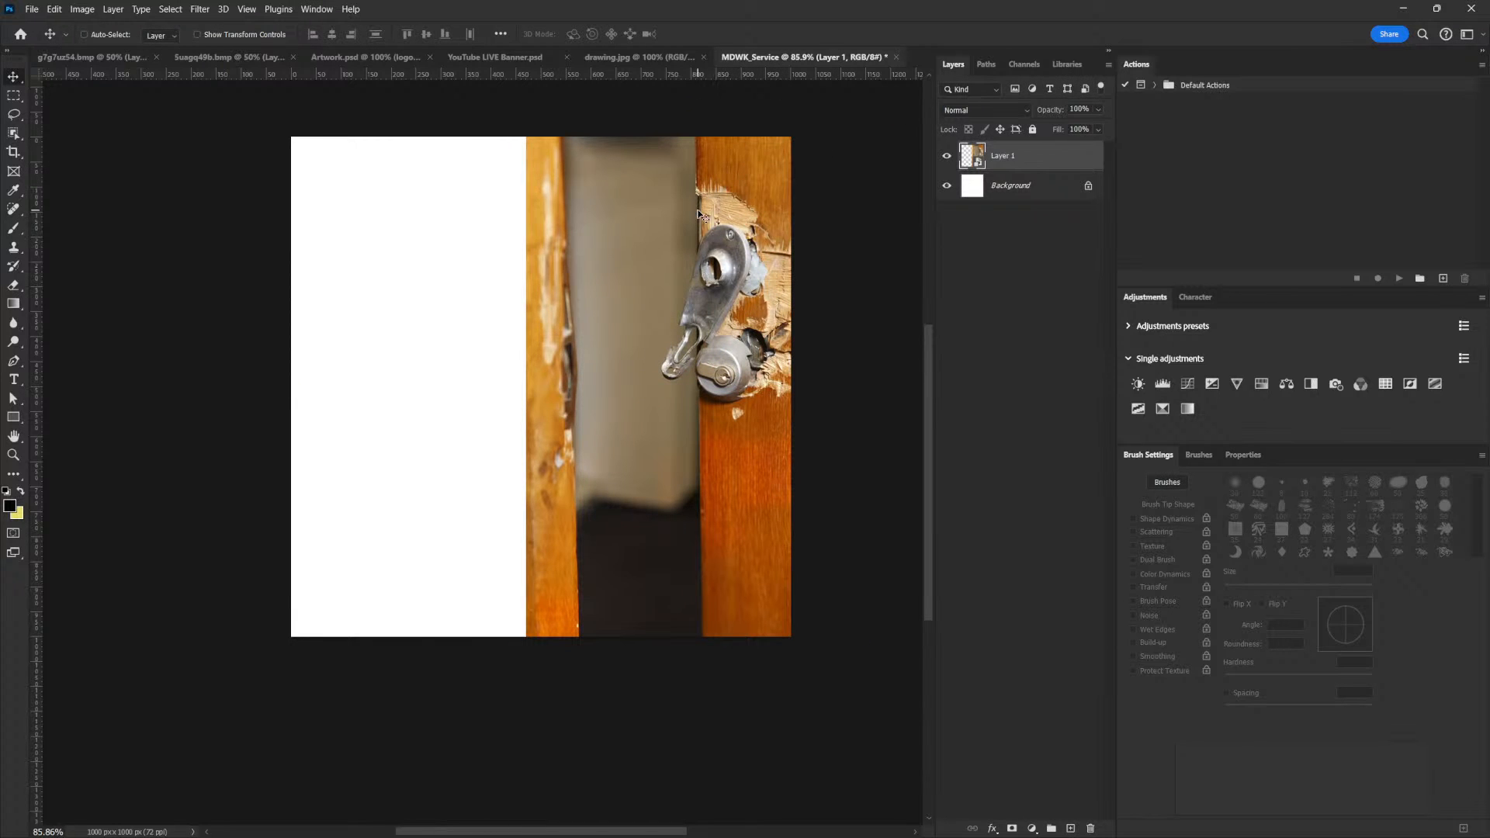
left_click_drag(734, 233, 722, 187)
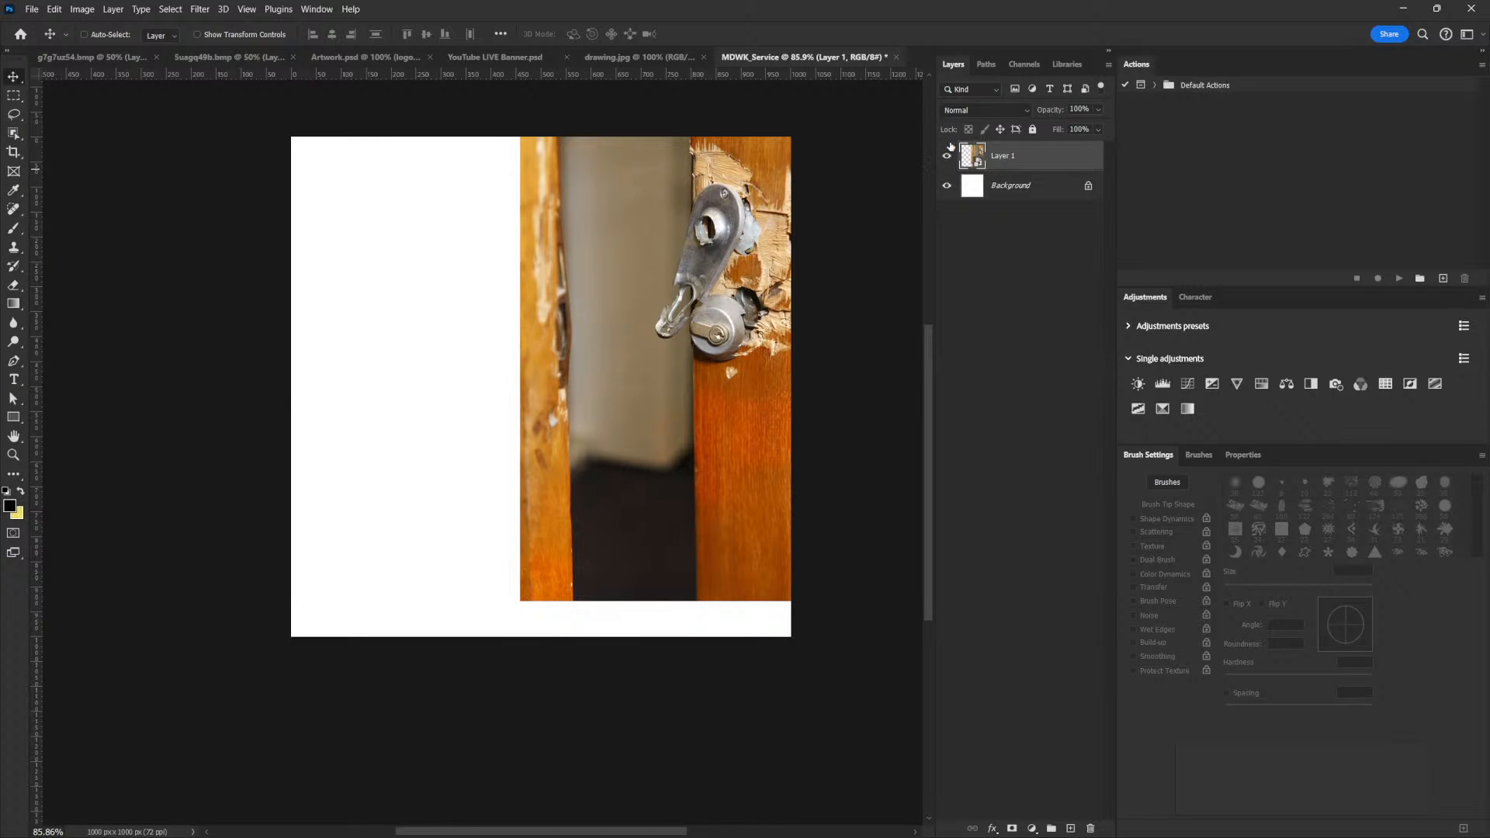
Duplicate the door layer and move the original layer down to cover the white strip beneath the door
left_click_drag(1026, 153, 1070, 827)
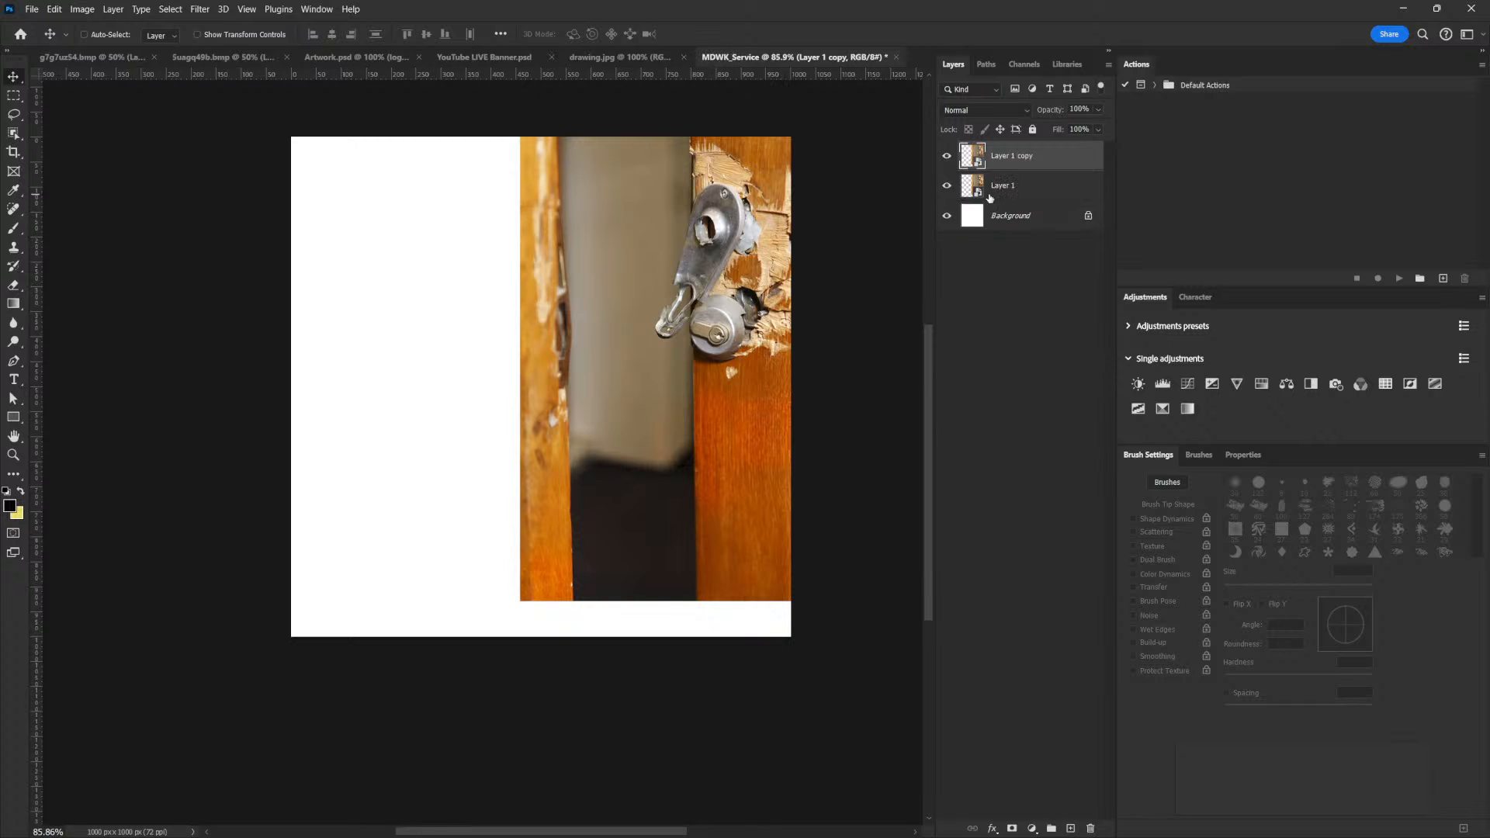
left_click_drag(732, 275, 758, 314)
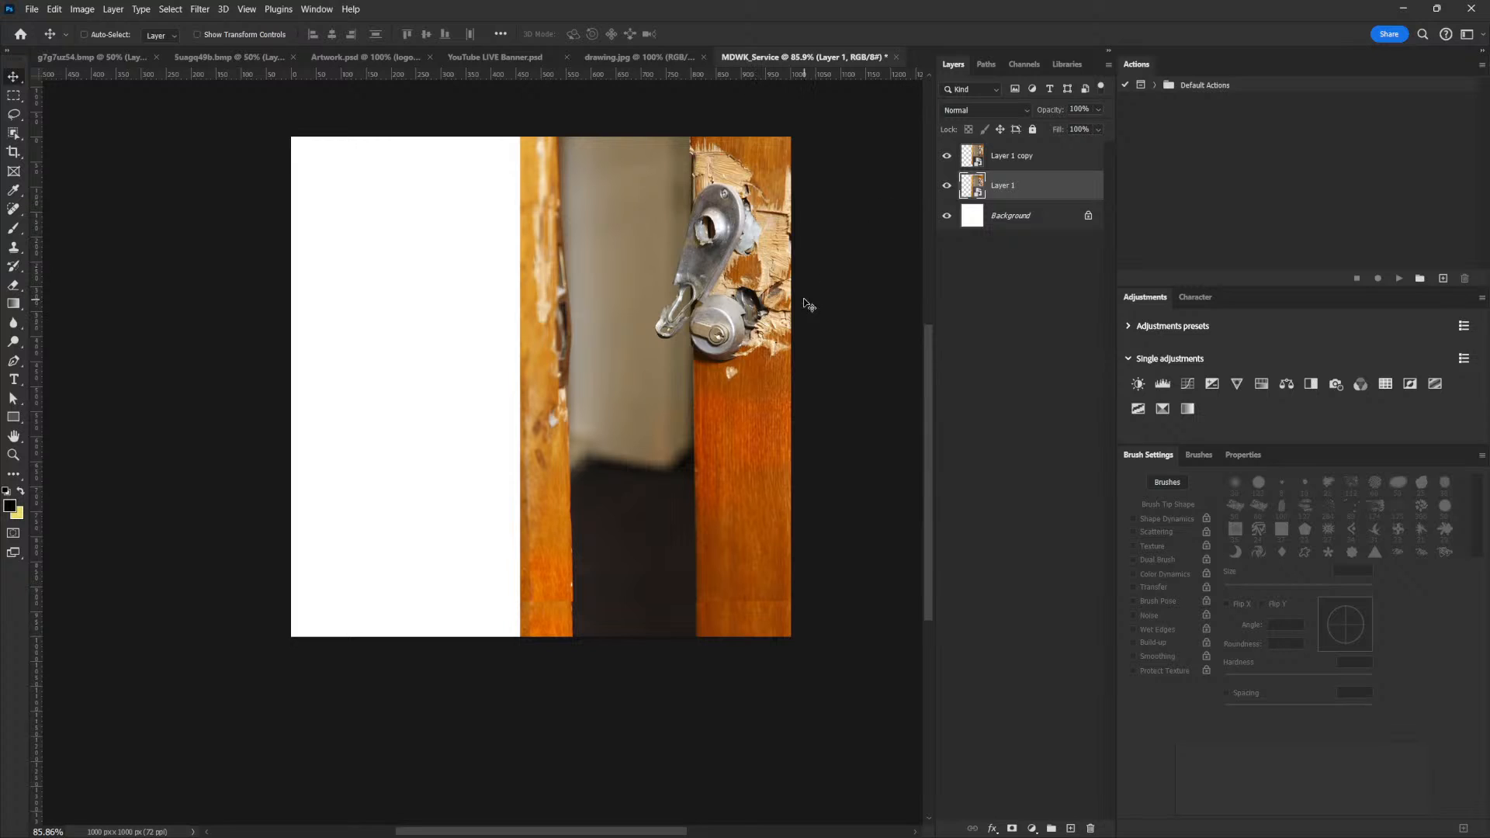
Move both door layers left together so more of the door with the lock shows on the canvas
left_click(1020, 156, "shift")
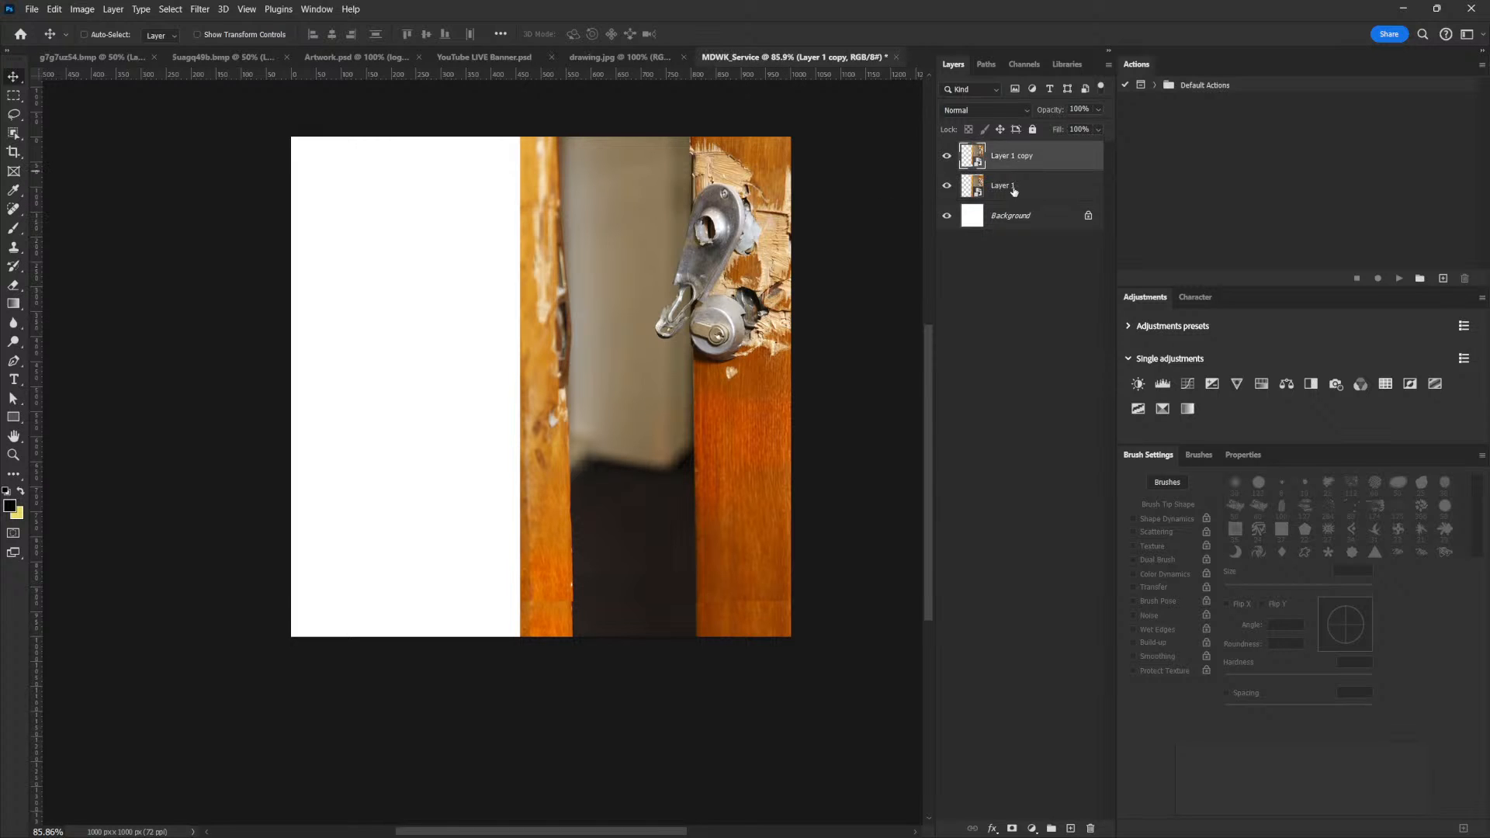
left_click_drag(771, 284, 735, 285)
mouse_move(764, 343)
left_mouse_down()
mouse_move(763, 310)
mouse_move(763, 345)
left_mouse_up()
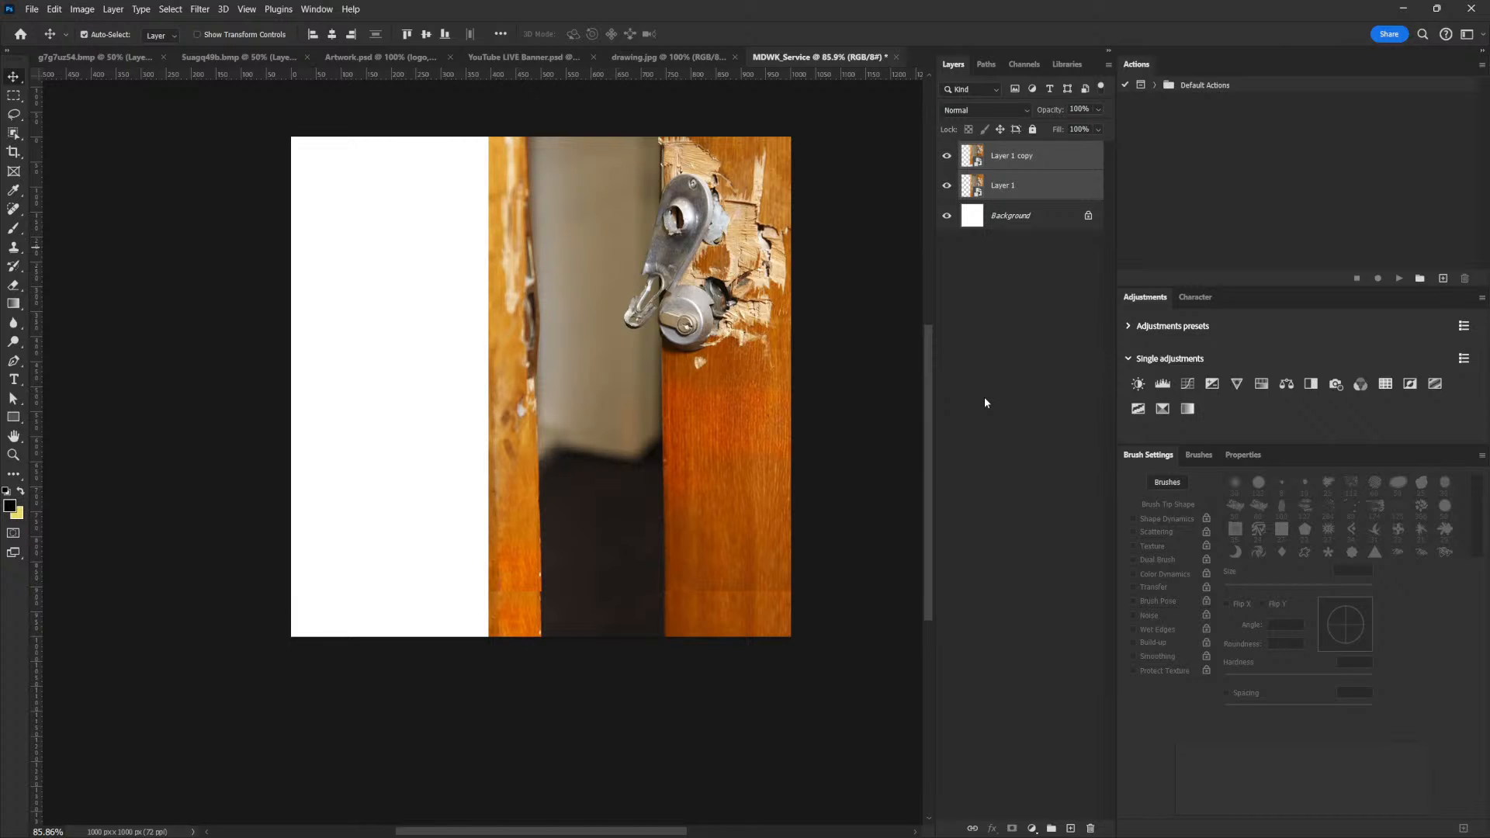
Group the two door layers under the name Image and duplicate the group
key("ctrl+g")
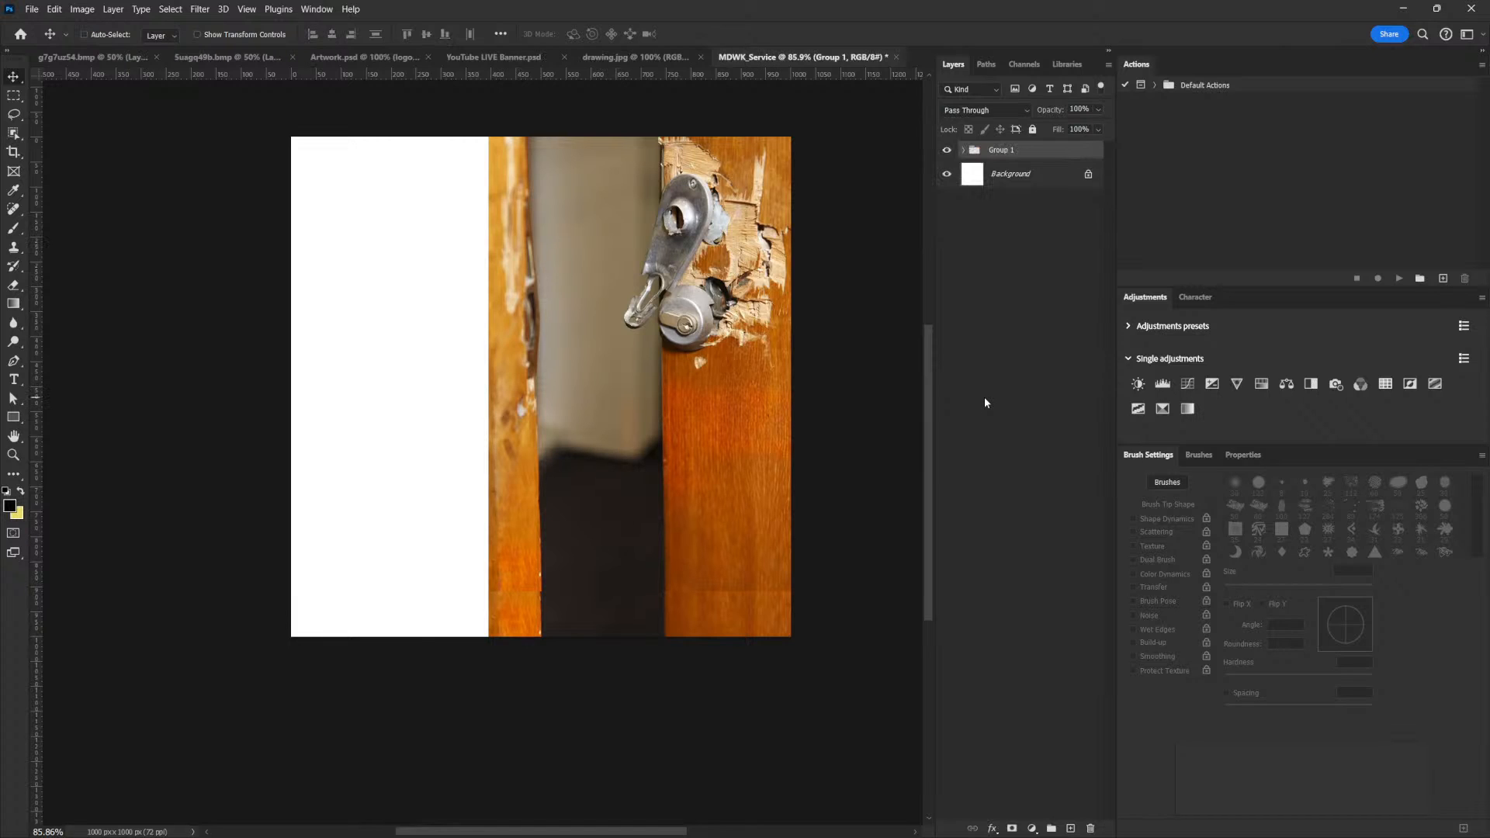
double_click(1002, 151)
type("Image")
key("Return")
key("ctrl+j")
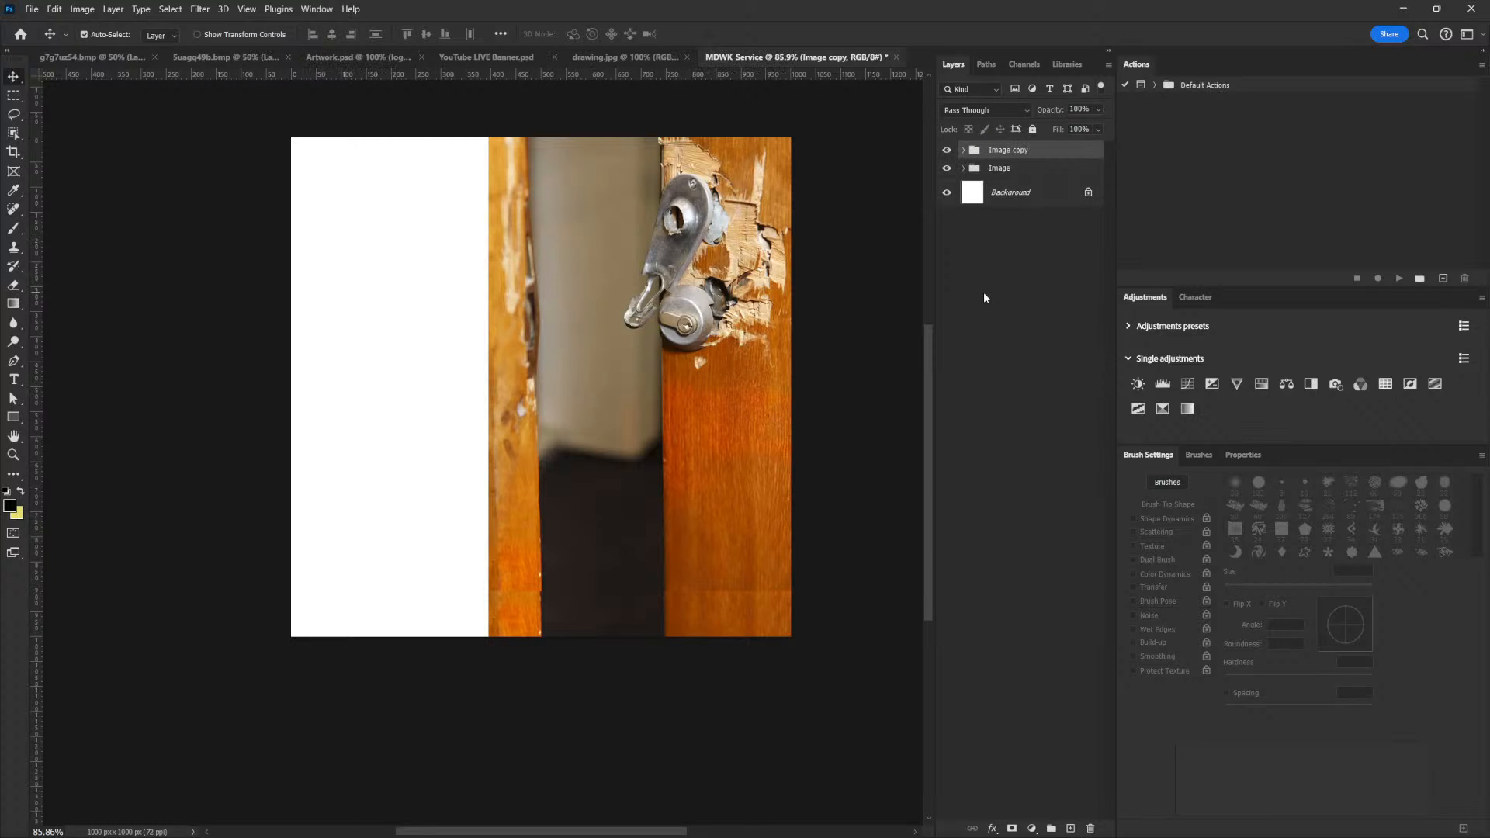
right_click(1052, 152)
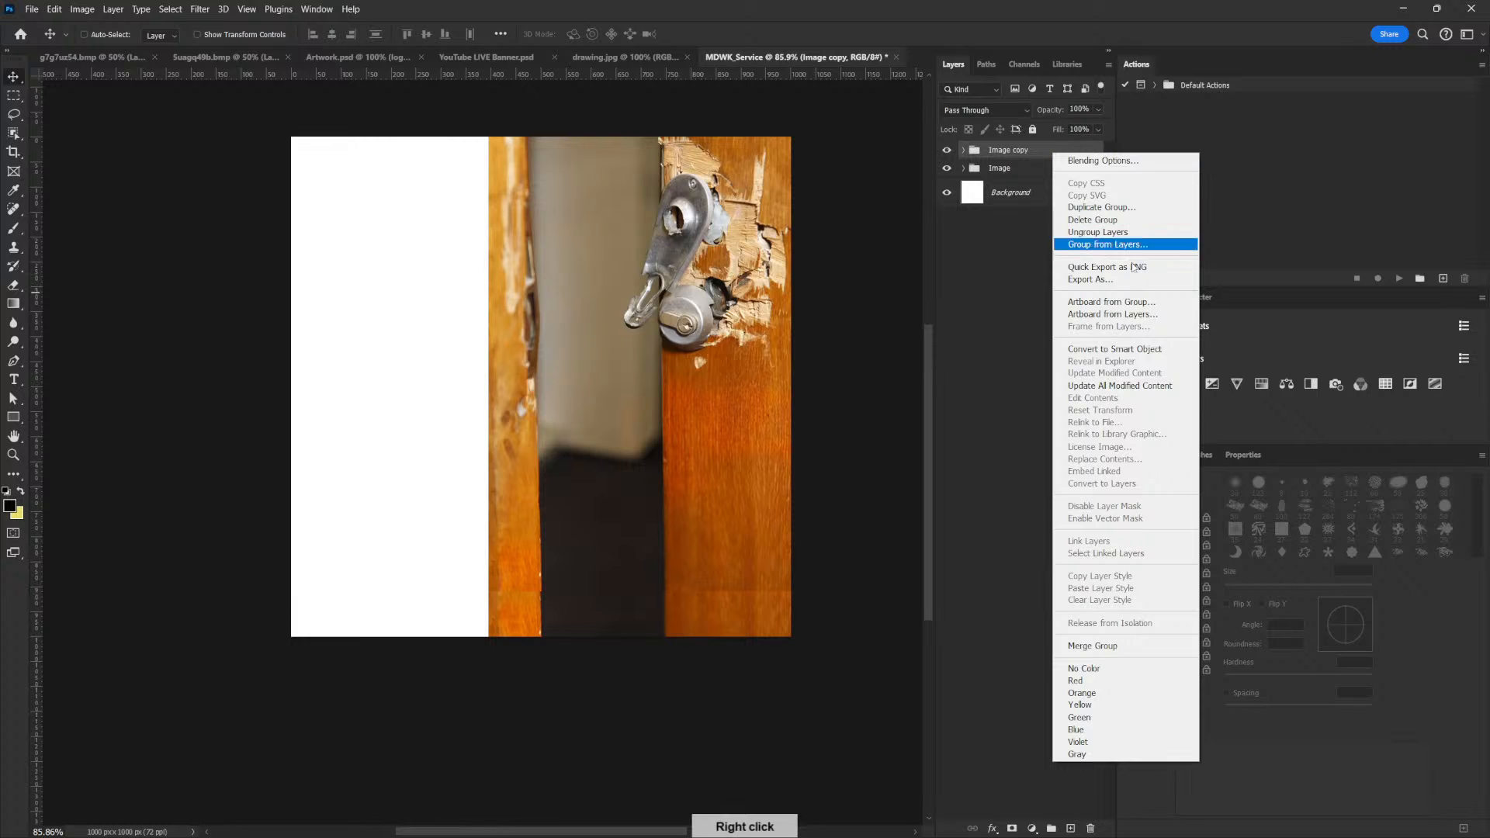
left_click(1102, 349)
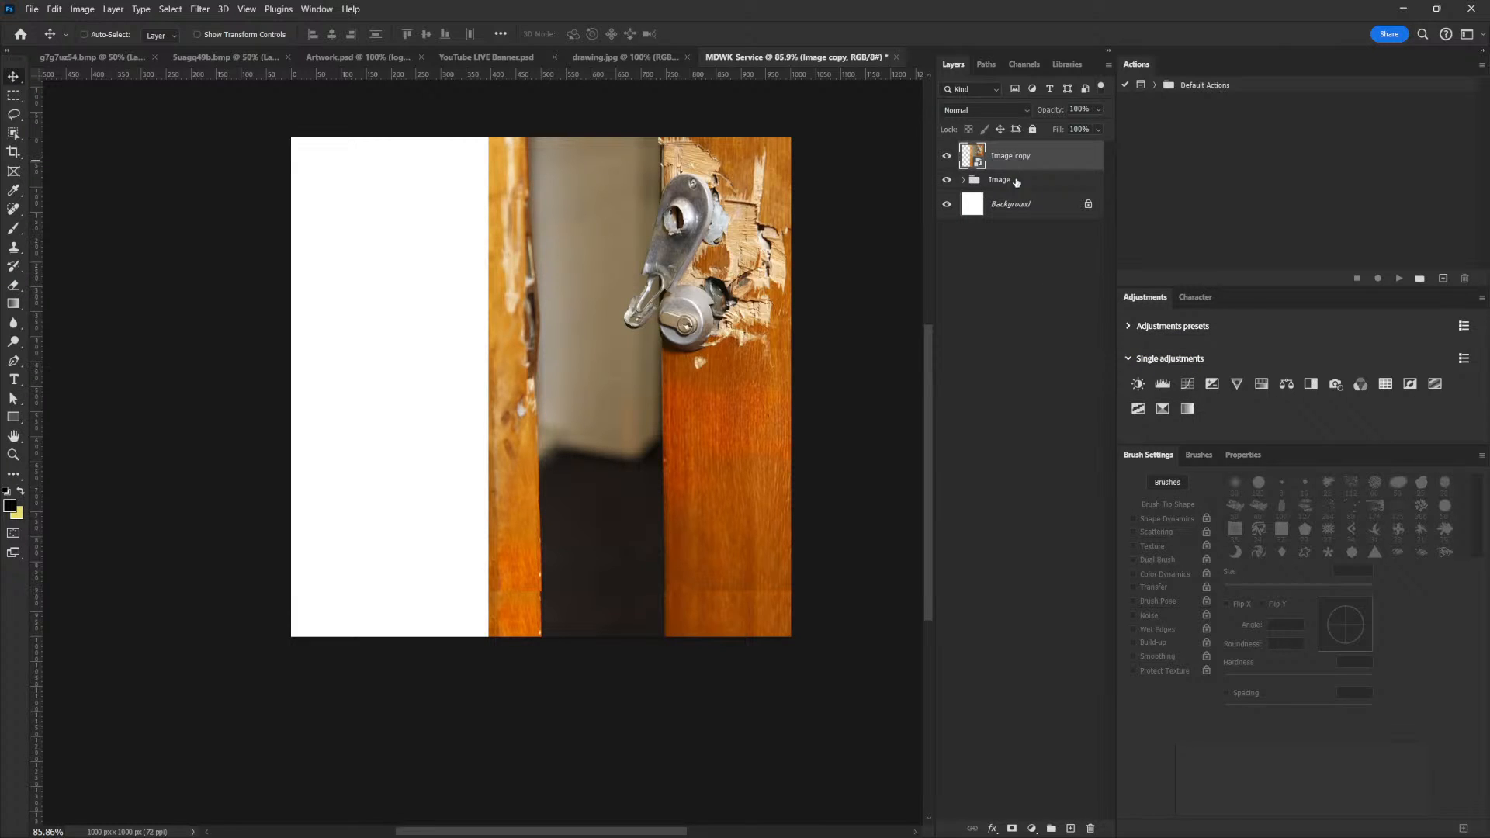
key("ctrl+z")
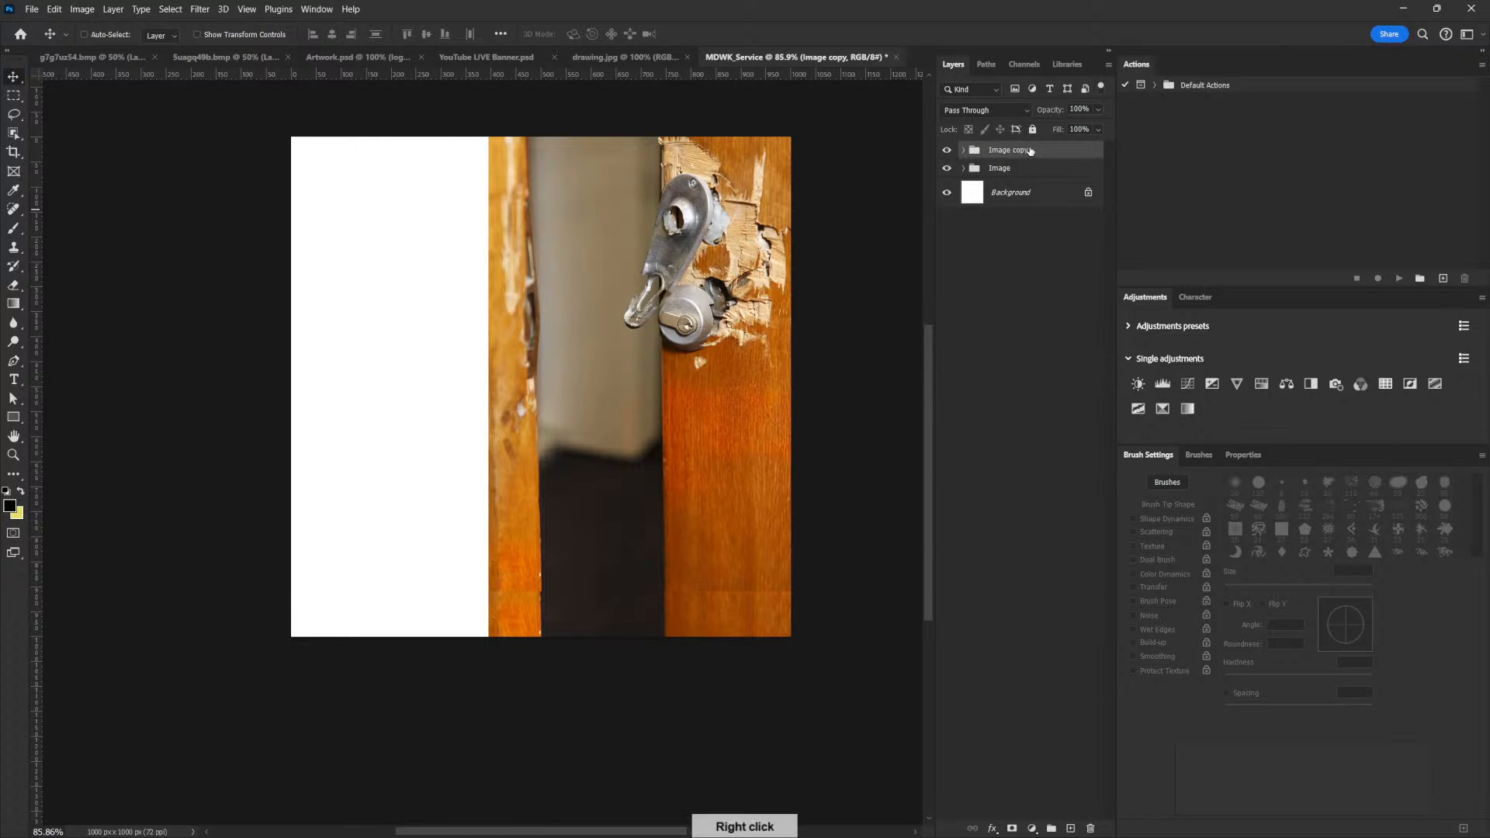
Convert the Image copy group to a smart object and rasterize it into a single pixel layer
right_click(1028, 150)
left_click(1126, 347)
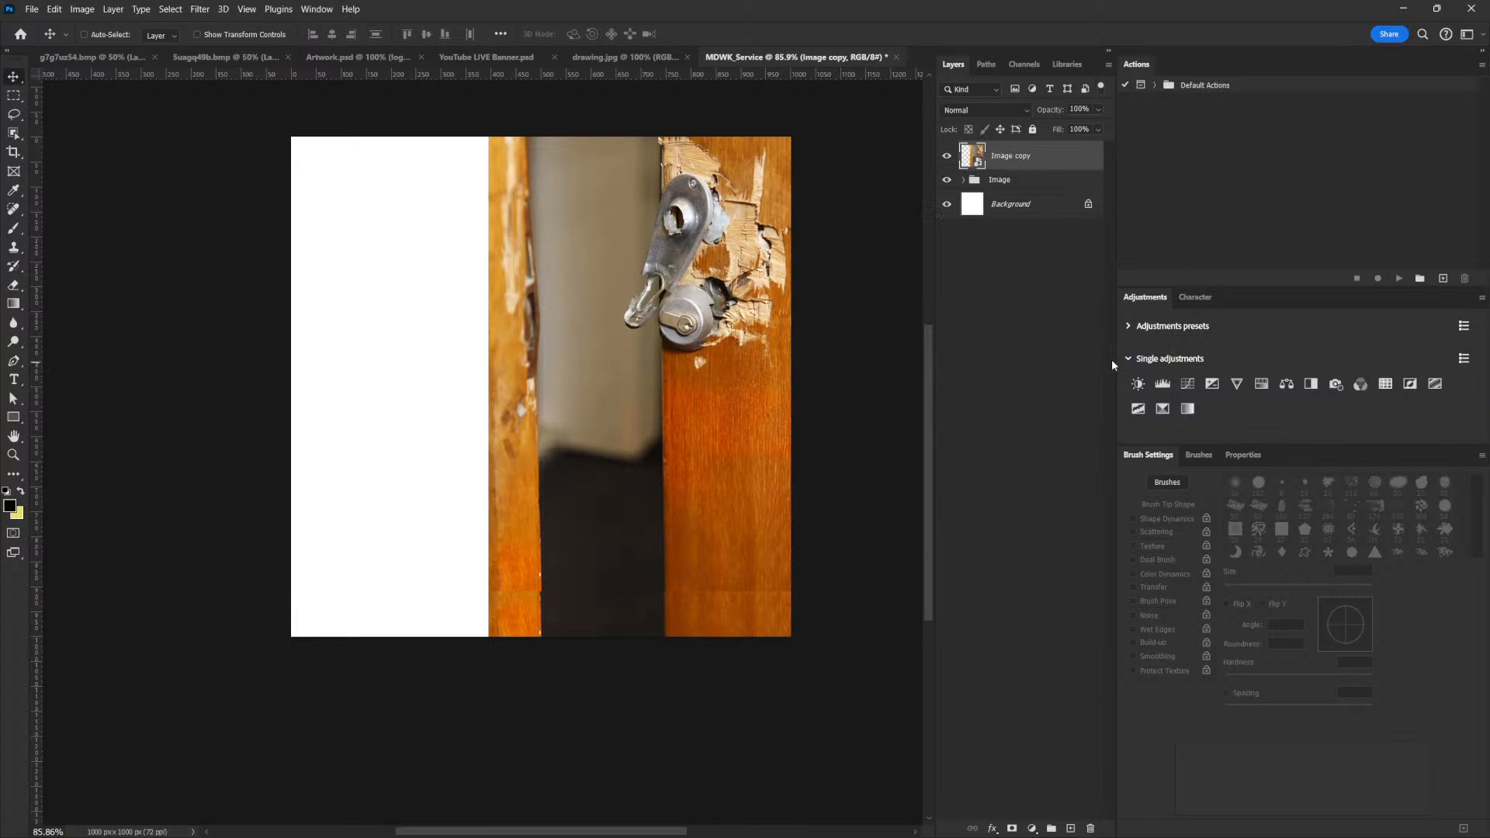
right_click(1047, 155)
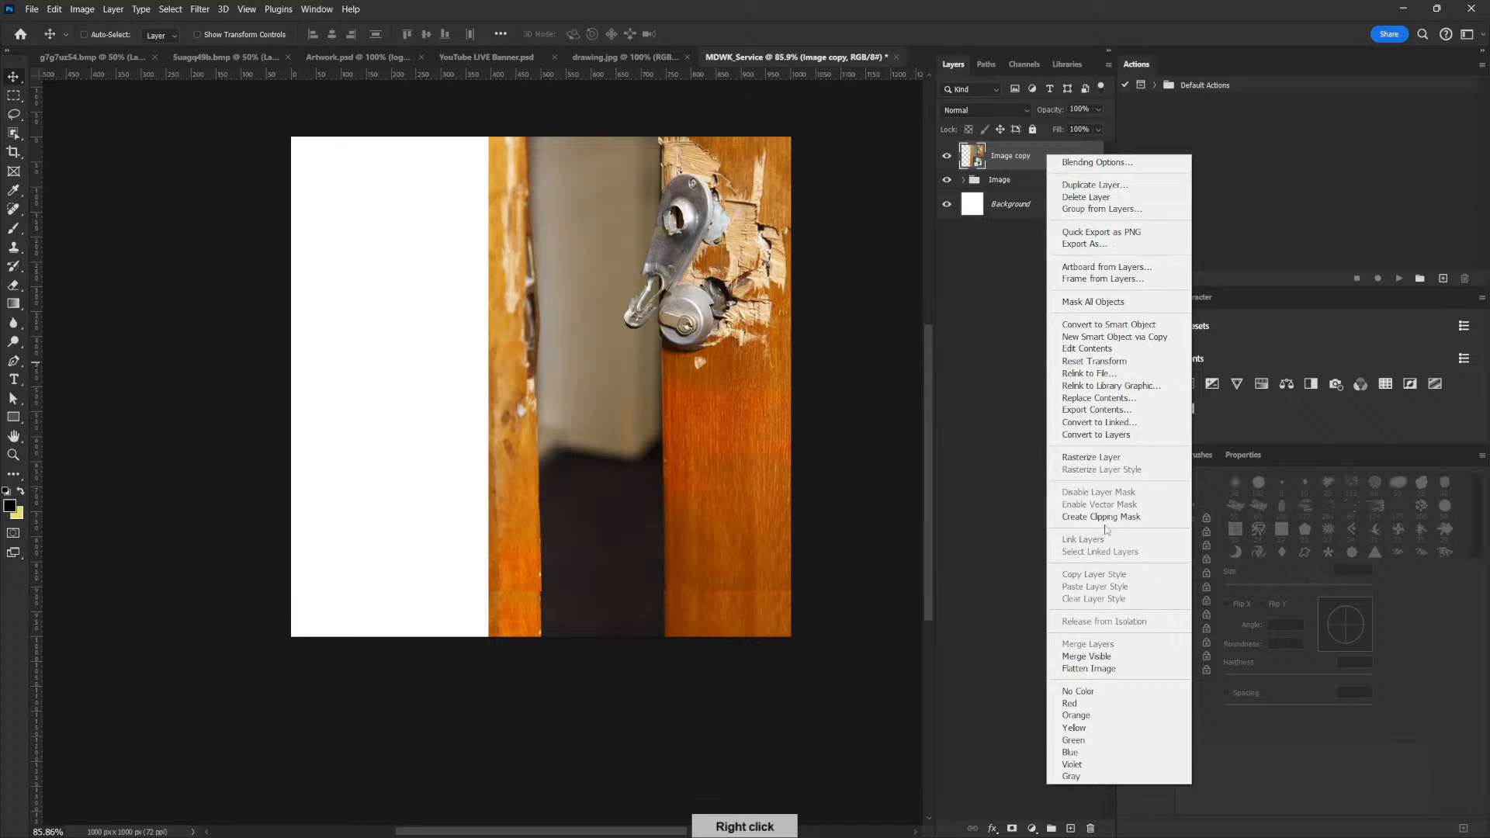
left_click(1106, 459)
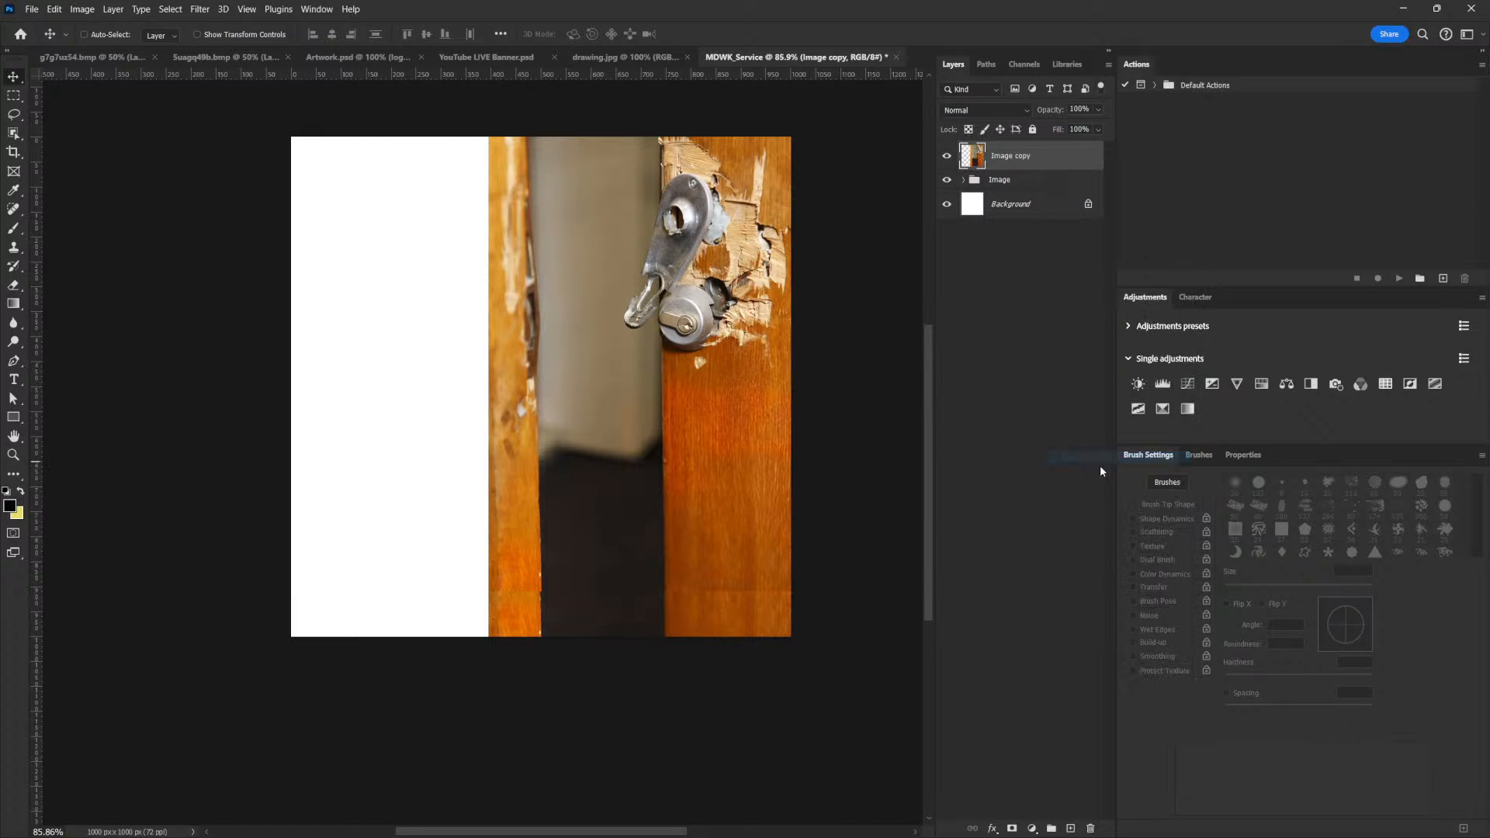
Remove the horizontal seam across the lower part of the right door with the Spot Healing Brush
left_click(14, 208)
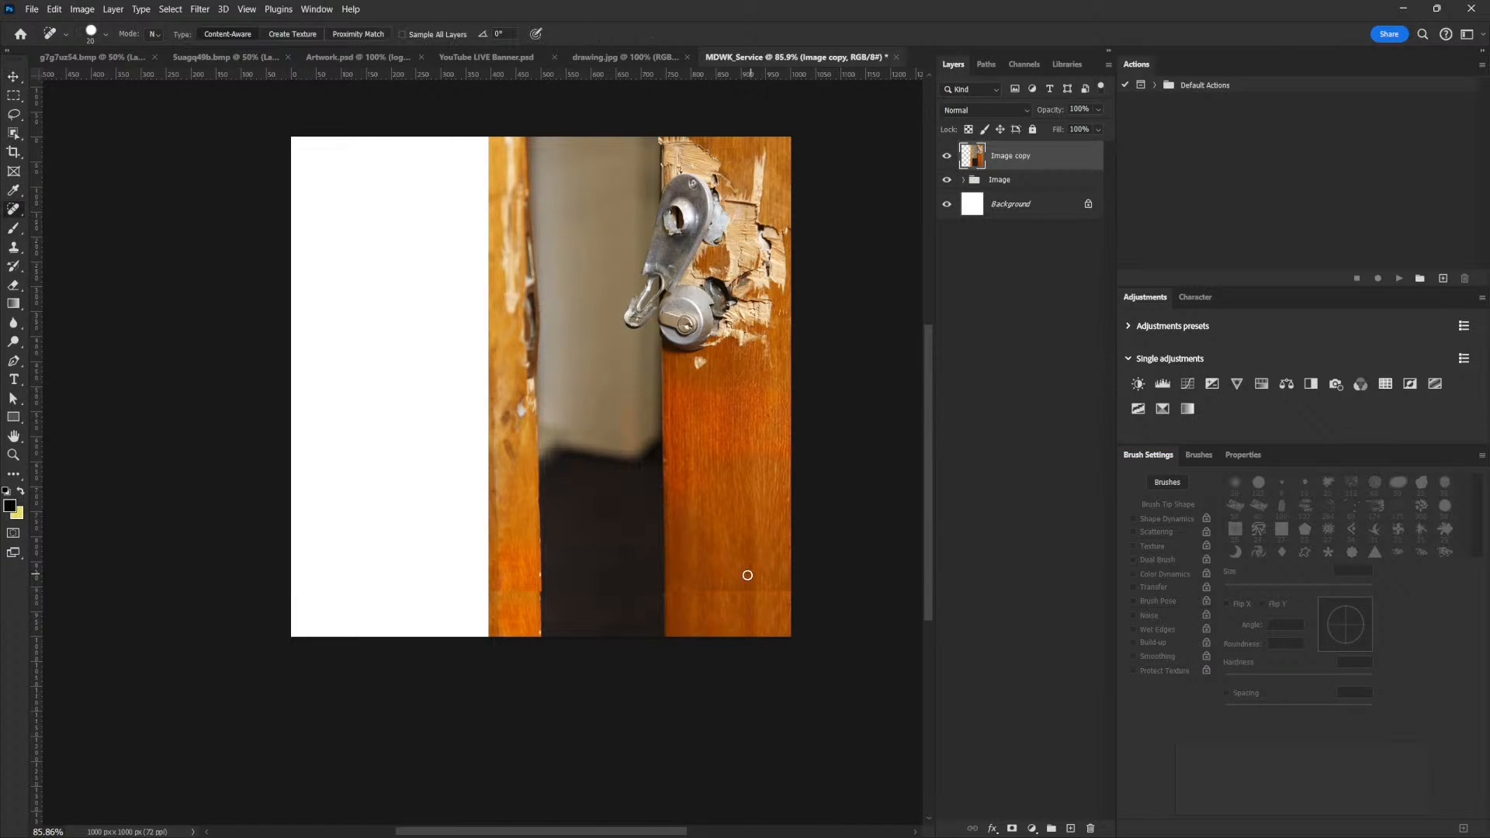
left_click(781, 591)
left_click(767, 591)
left_click_drag(679, 596, 785, 589)
Copy a rectangular area of wood from the right door below the lock onto a new layer
key("m")
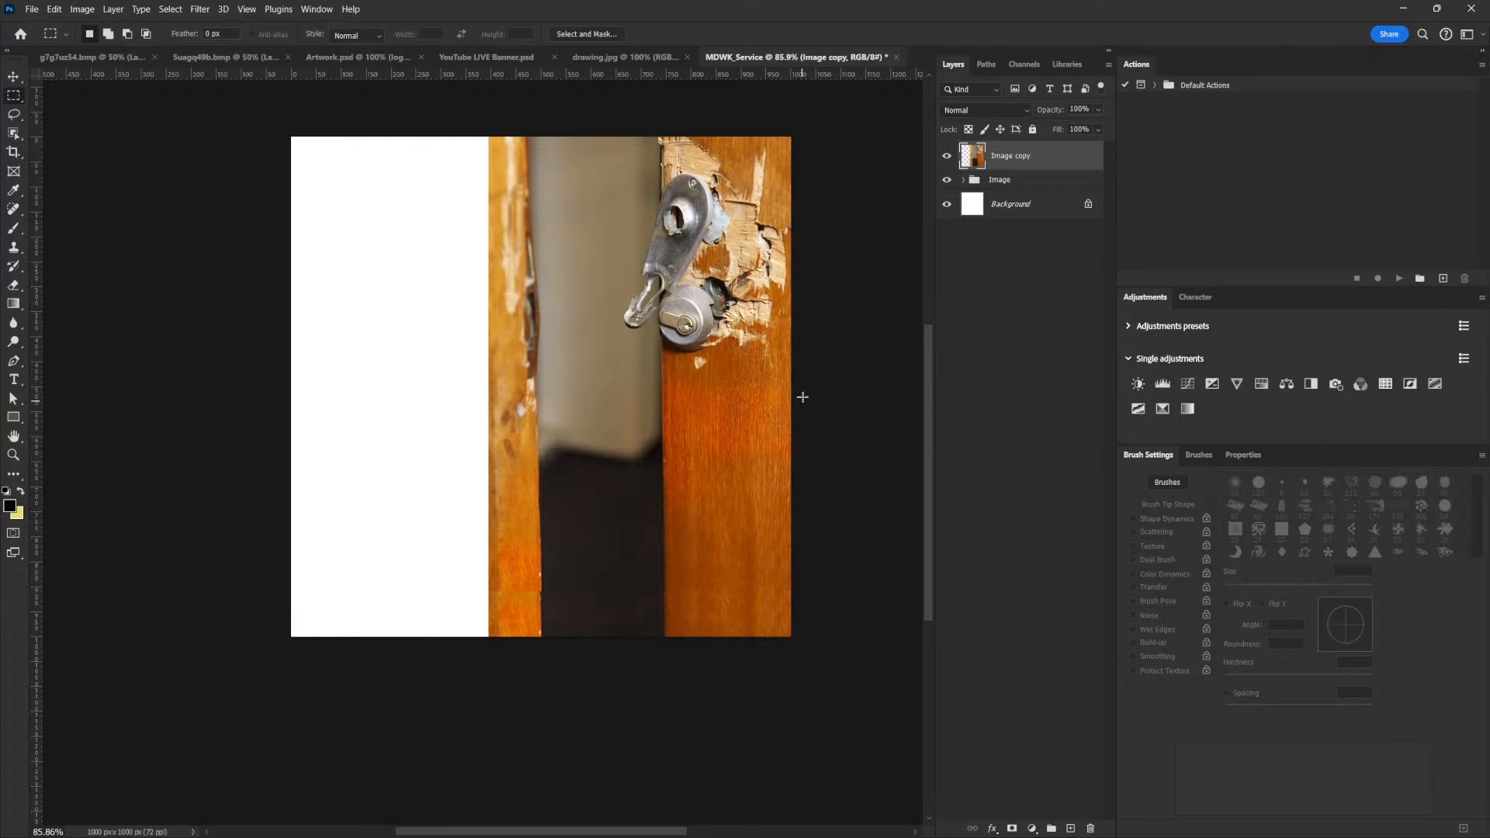
left_click_drag(785, 381, 668, 690)
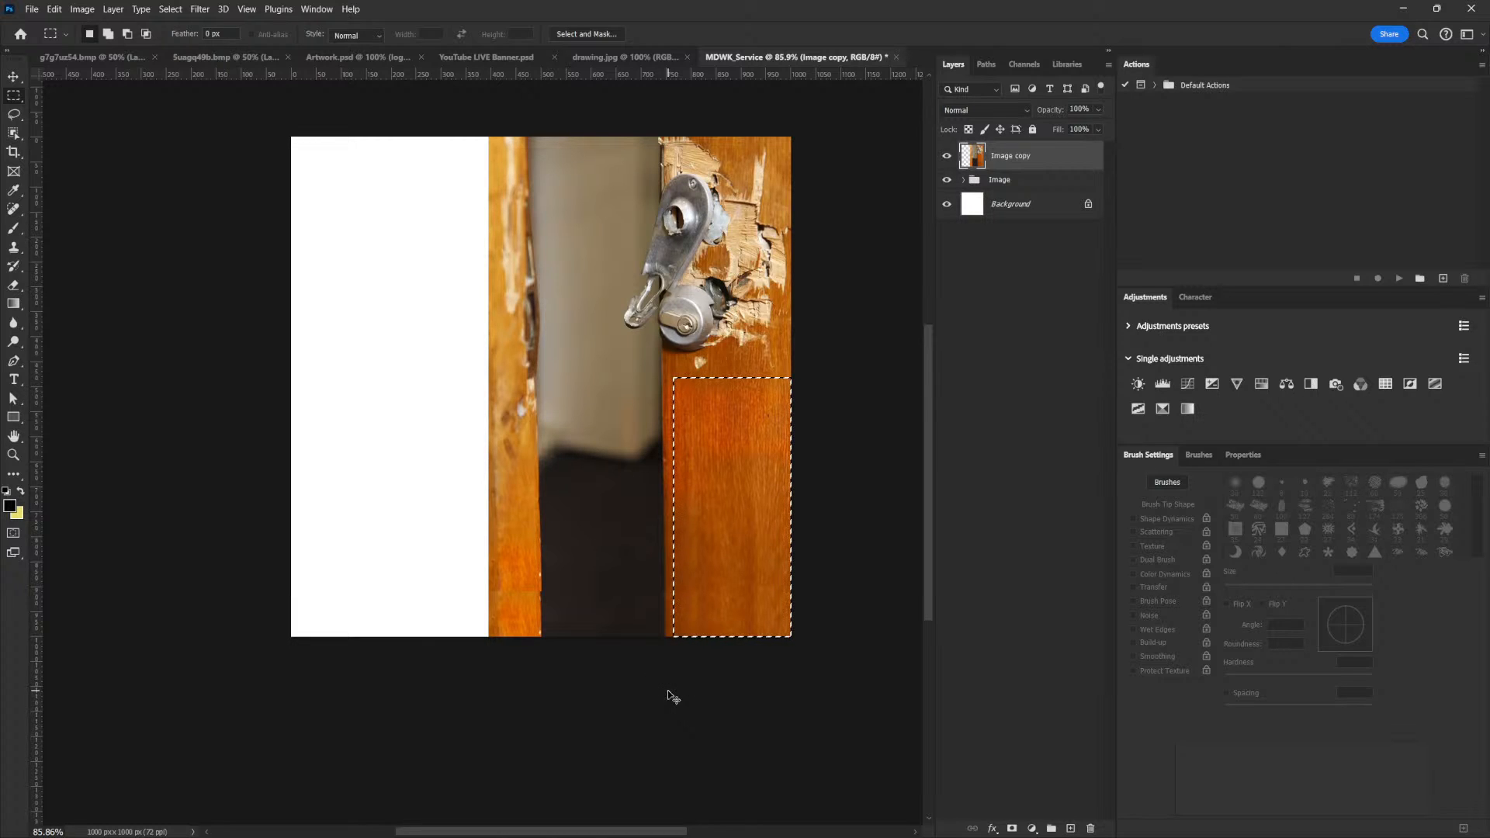
key("ctrl+j")
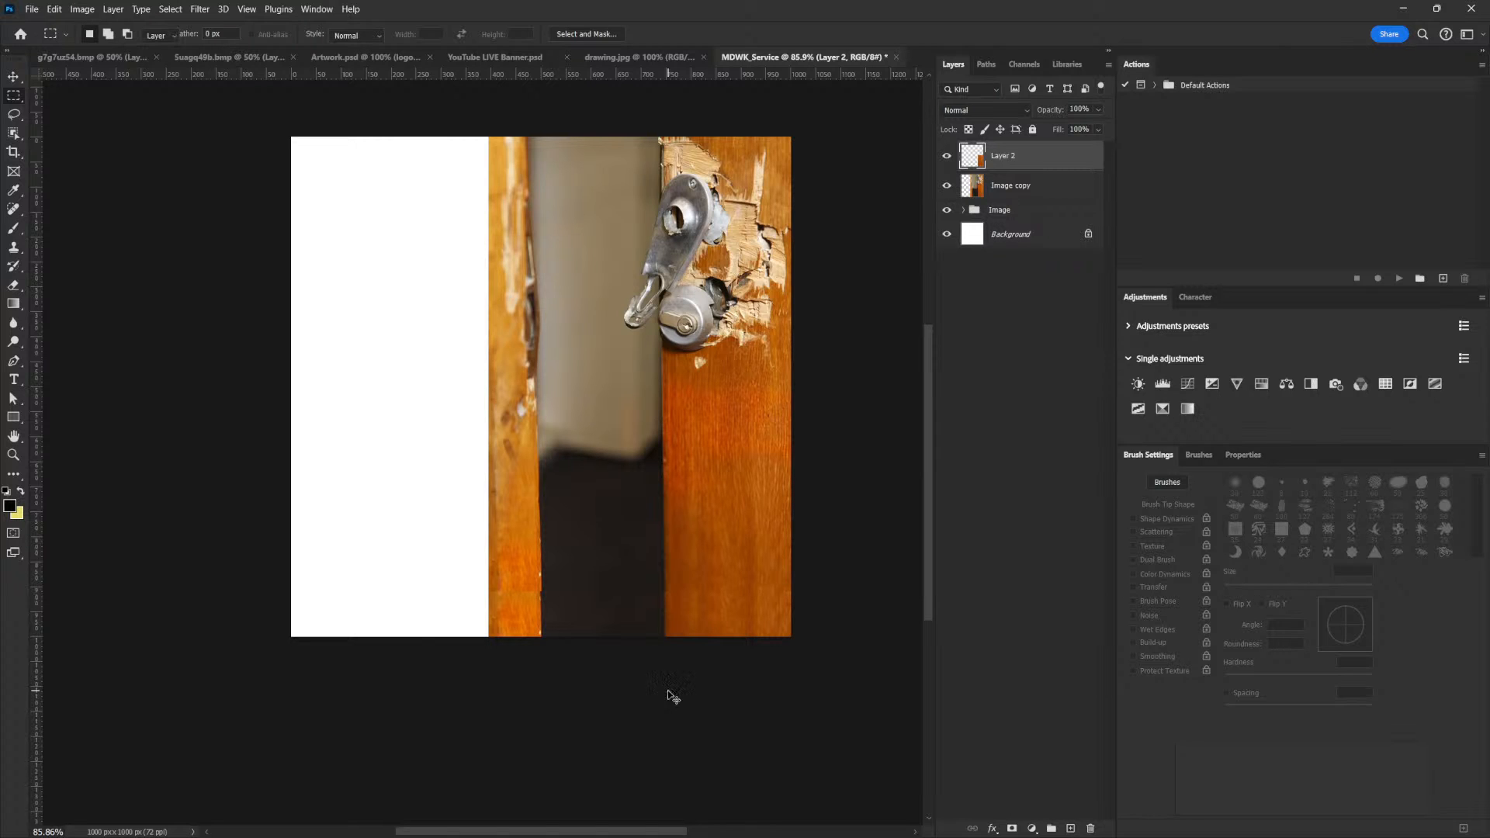
Move the wood patch over the white area, enlarge it to about 183% and stretch it down to fill the canvas height
key("v")
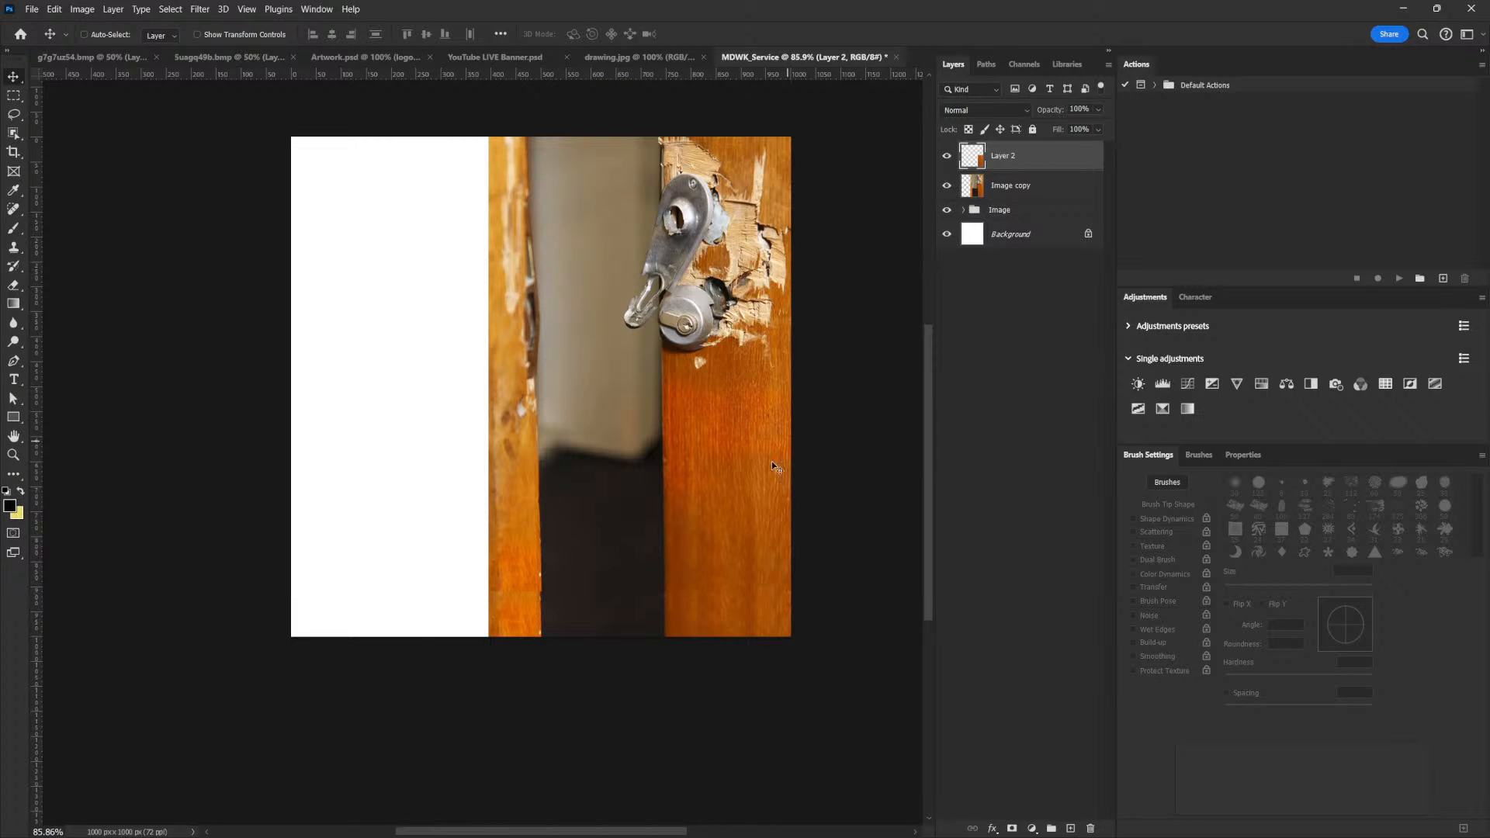
left_click_drag(760, 468, 472, 179)
key("ctrl+t")
left_click_drag(378, 351, 281, 565)
left_click_drag(422, 277, 422, 322)
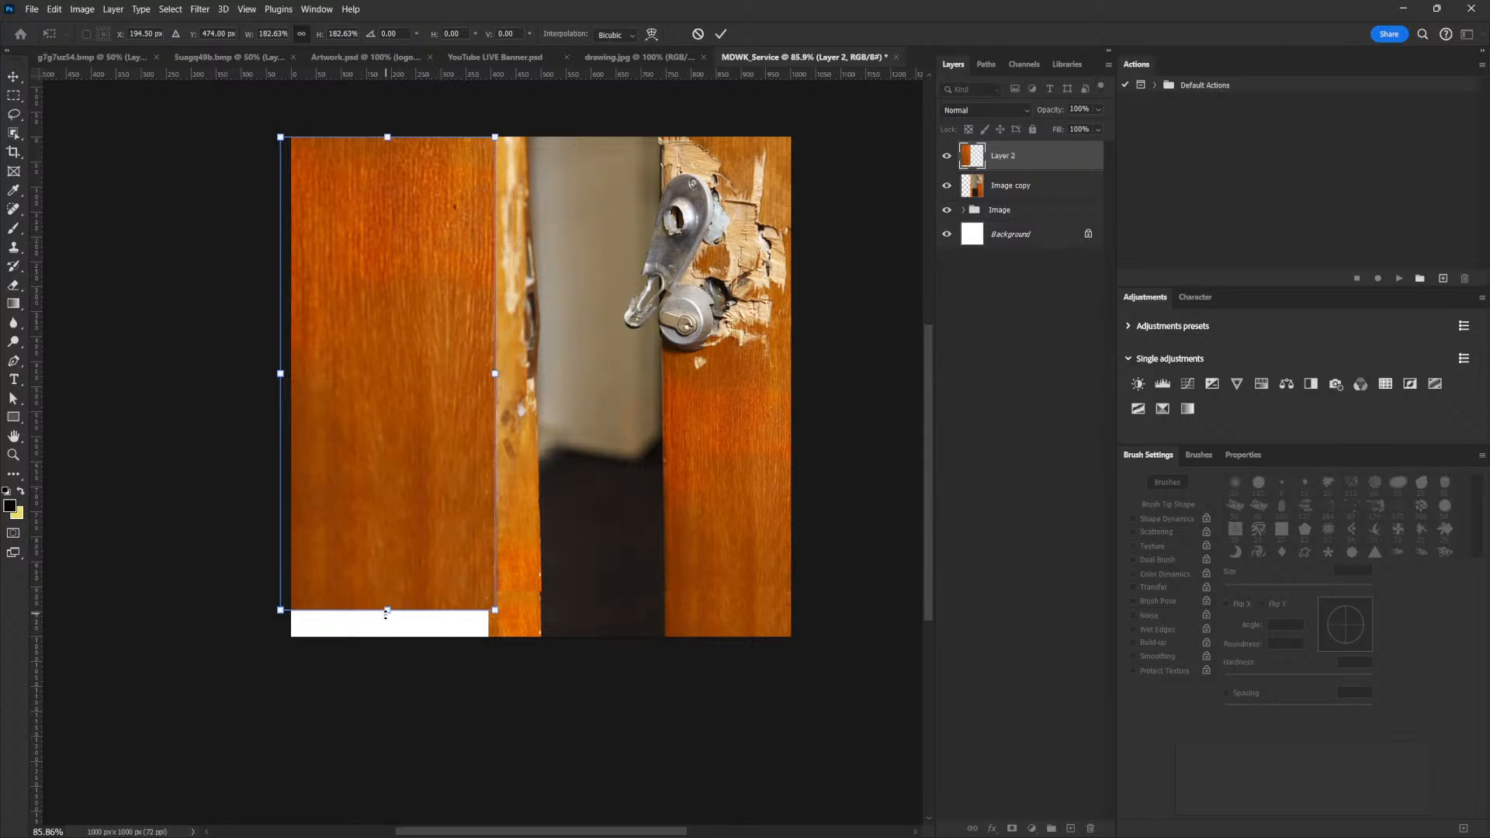
left_click_drag(386, 613, 386, 637)
key("Return")
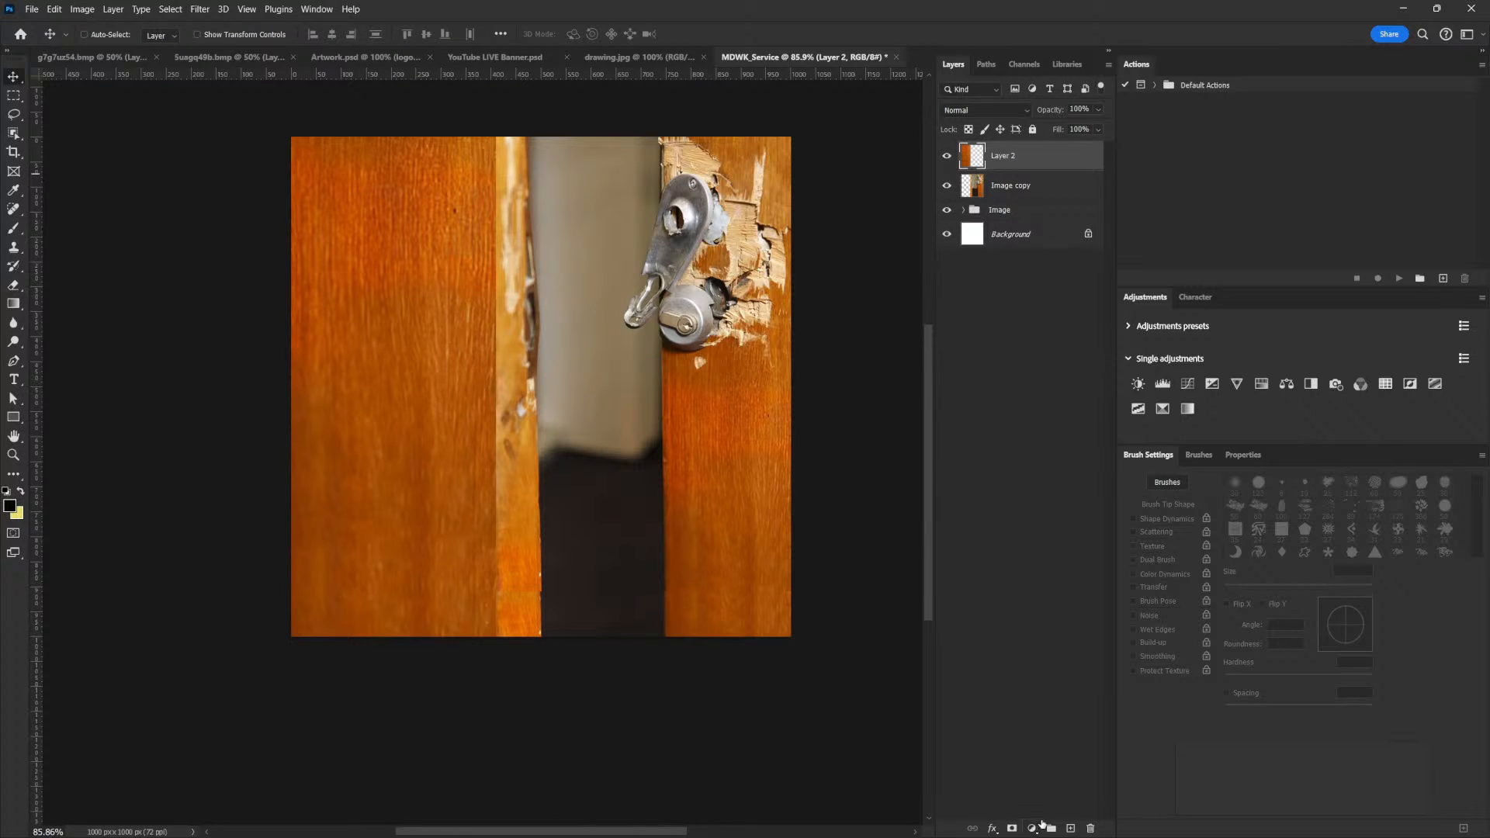
Add a layer mask to the wood patch and paint out its edge along the left door strip with a soft 150 px black brush
left_click(1012, 828)
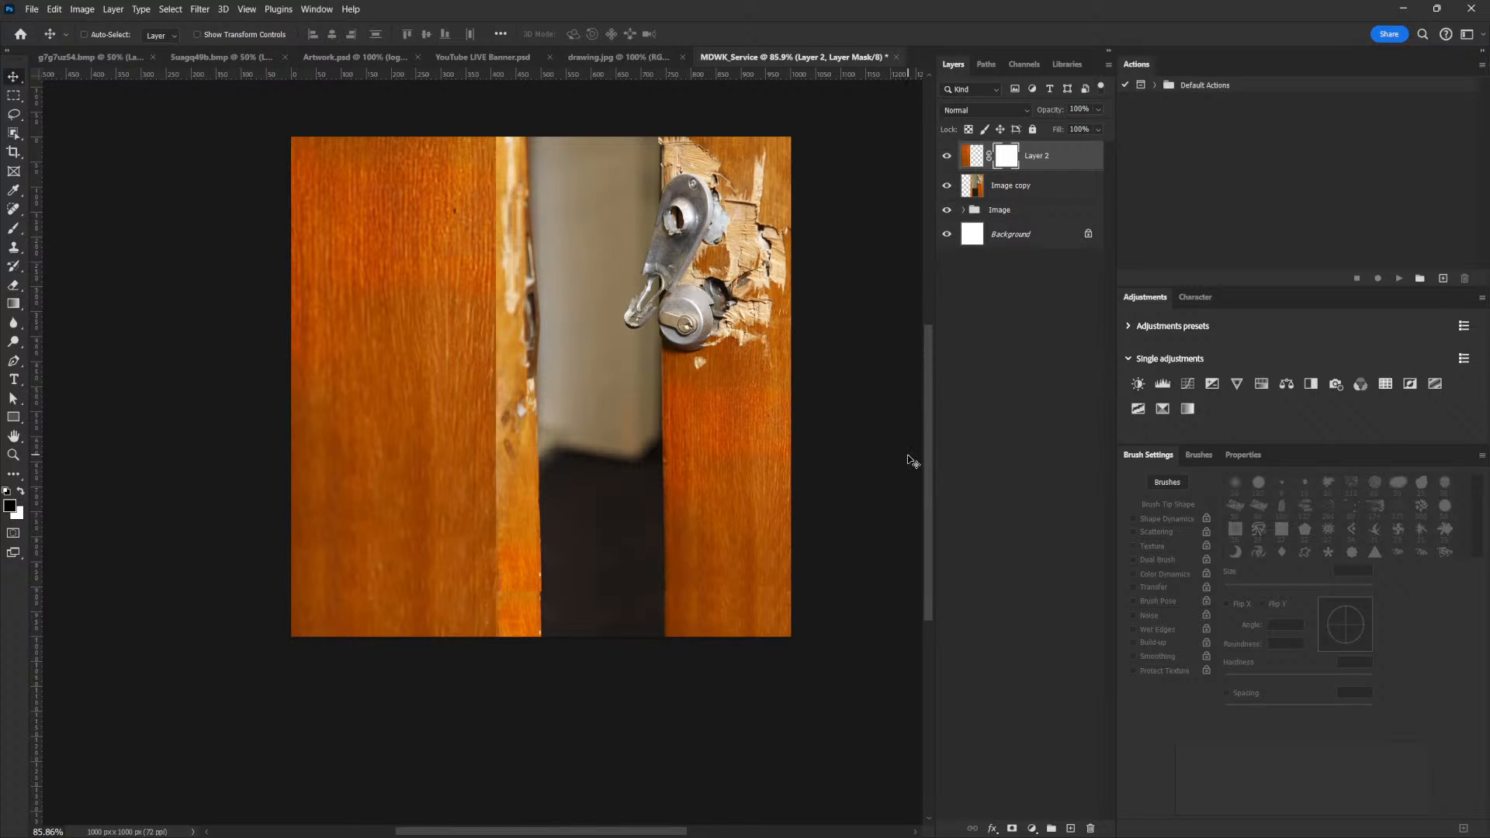
key("b")
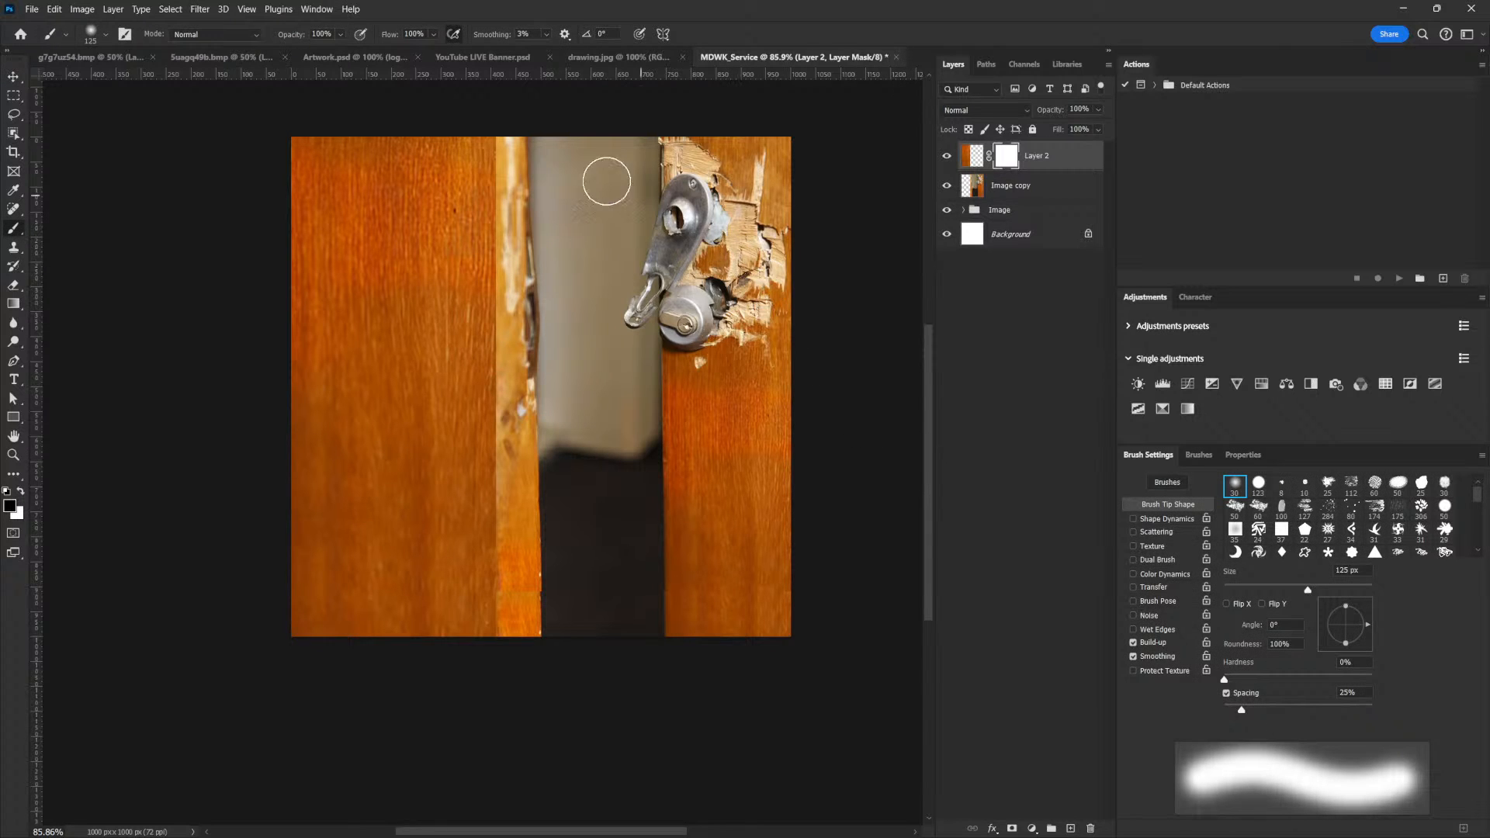
key("bracketright")
left_click_drag(521, 169, 520, 644)
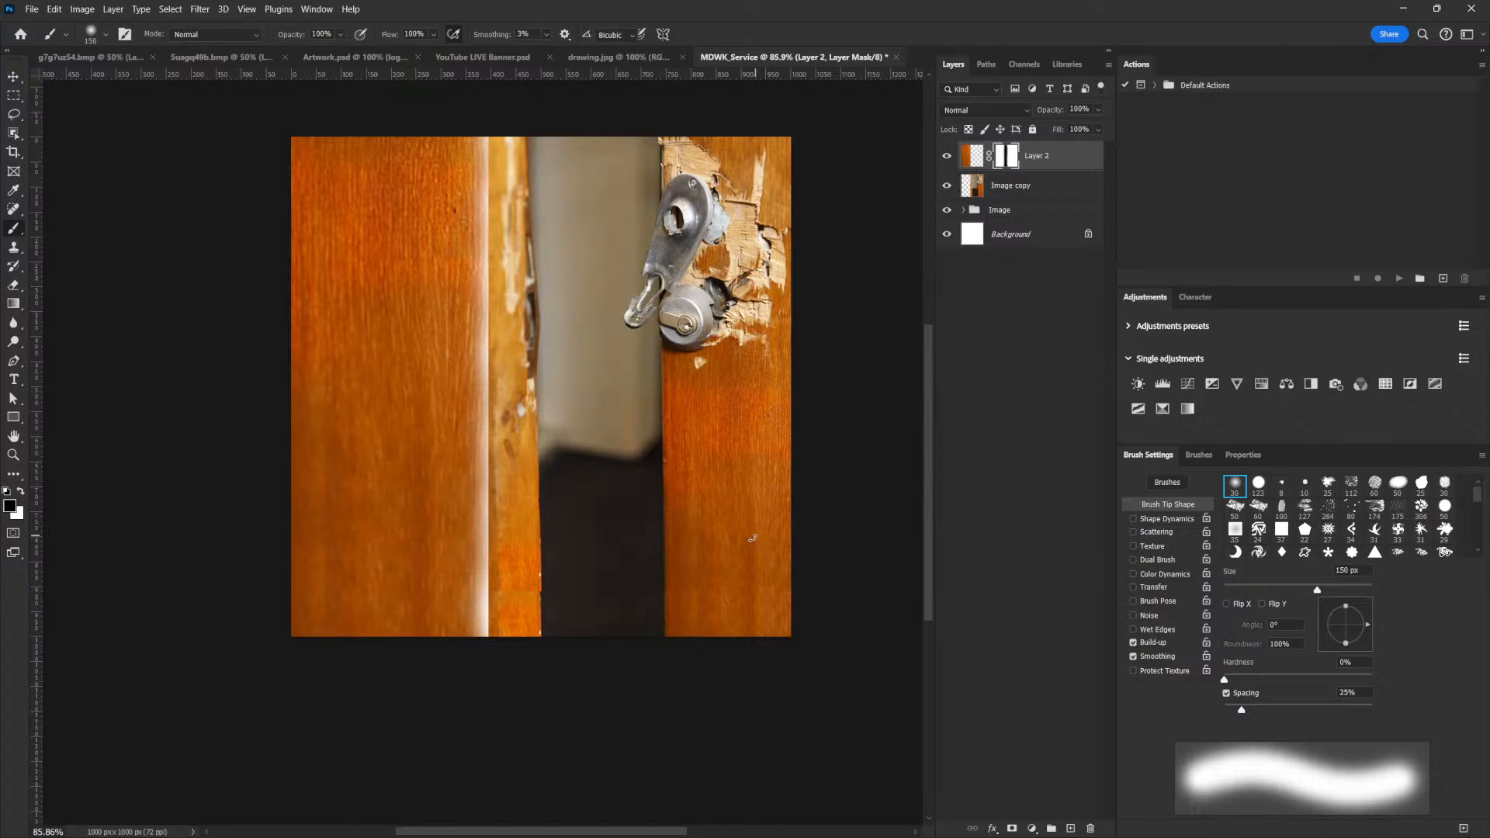
Widen the masked wood patch toward the splintered edge of the left door to close the white gap, and reduce the brush to 45 px
key("ctrl+t")
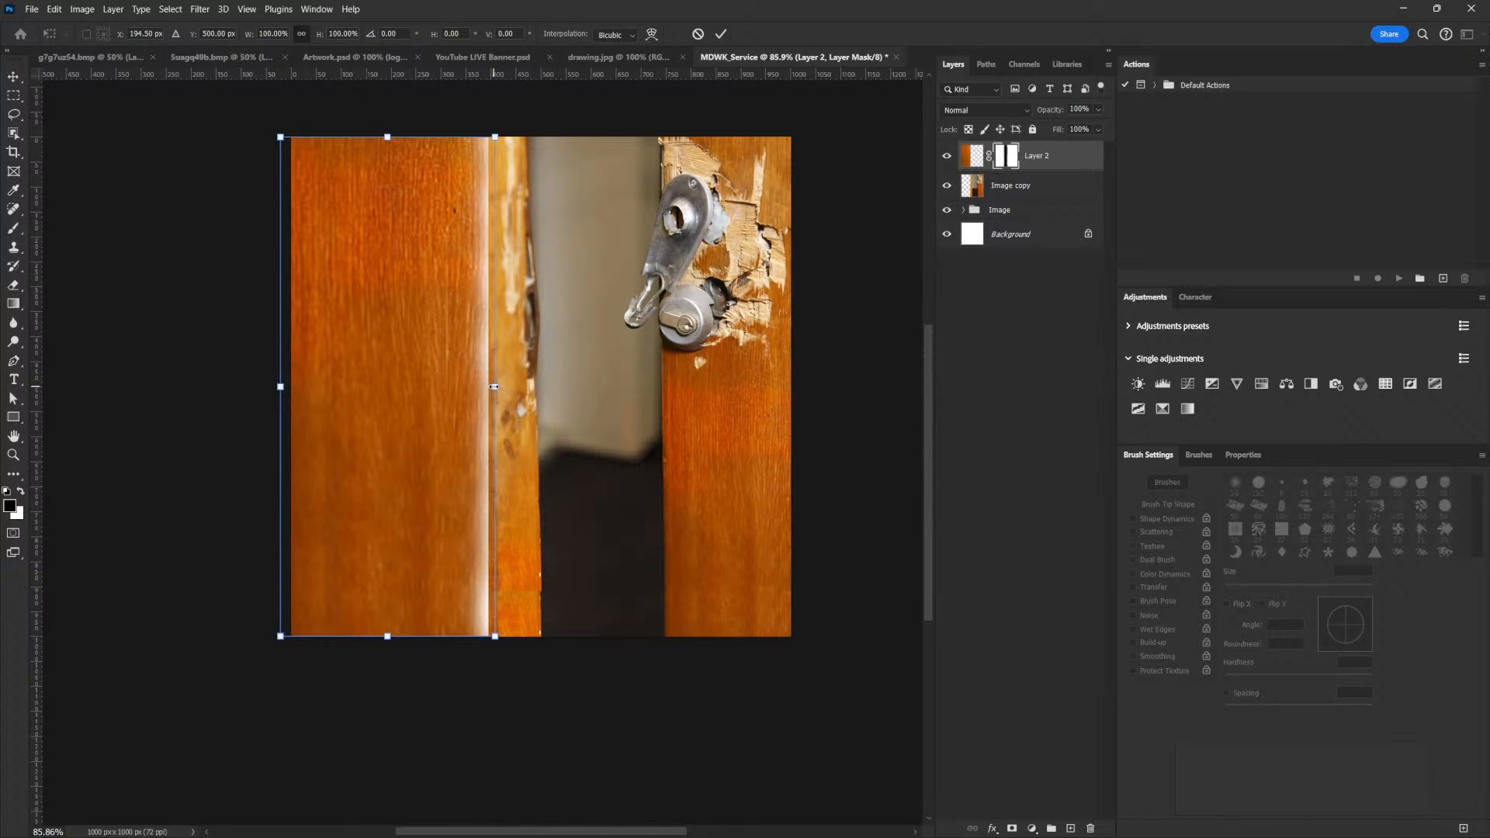
left_click_drag(494, 387, 533, 388)
key("Return")
key("b")
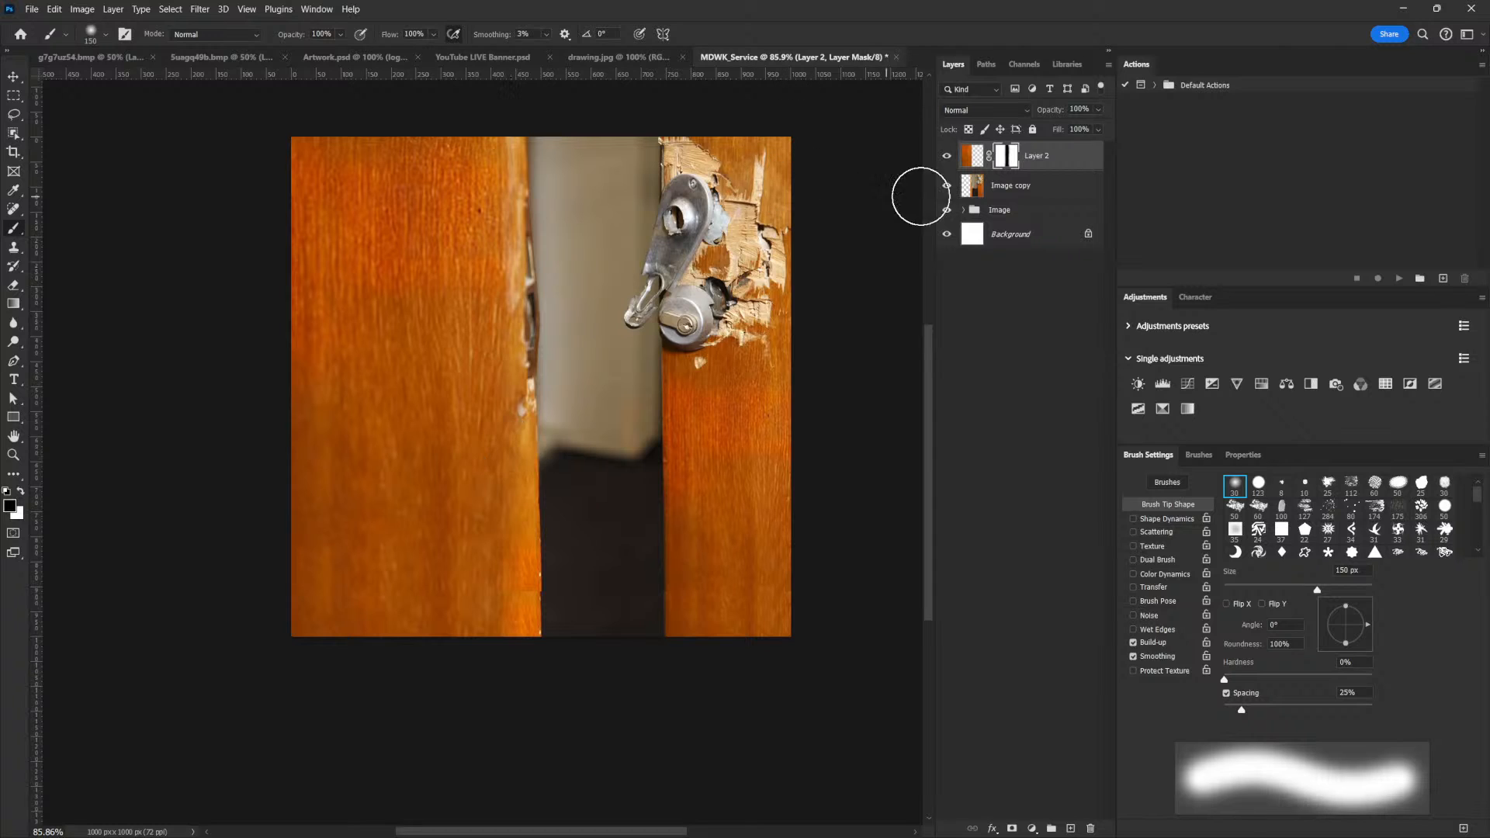
key("bracketleft")
key("bracketleft")
key("bracketleft")
key("bracketleft")
key("bracketleft")
key("bracketleft")
key("bracketleft")
key("bracketleft")
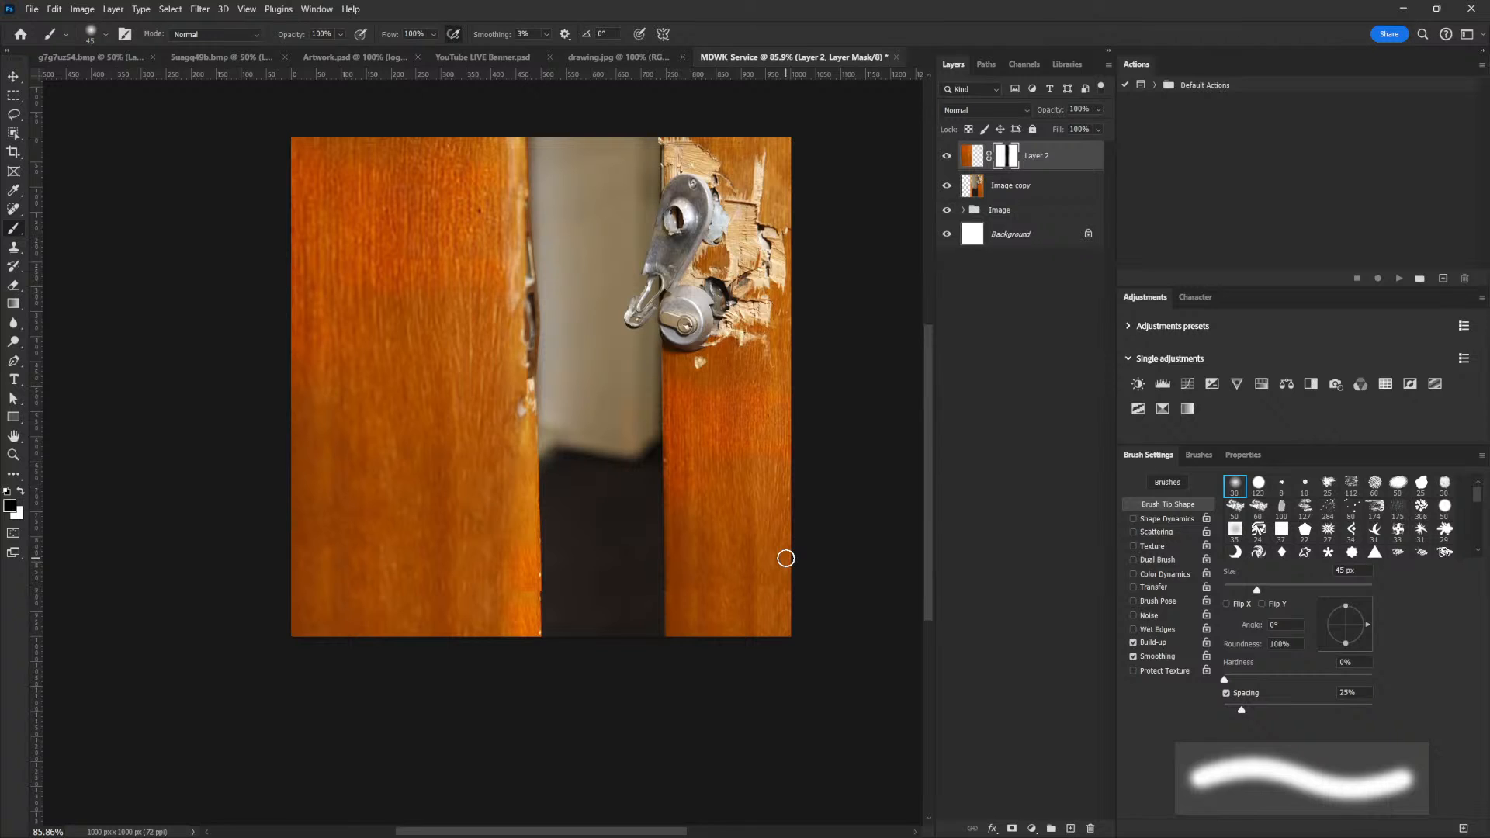
Compare the image with and without the wood patch, and stamp all visible layers into a new merged layer on top
left_click(947, 157)
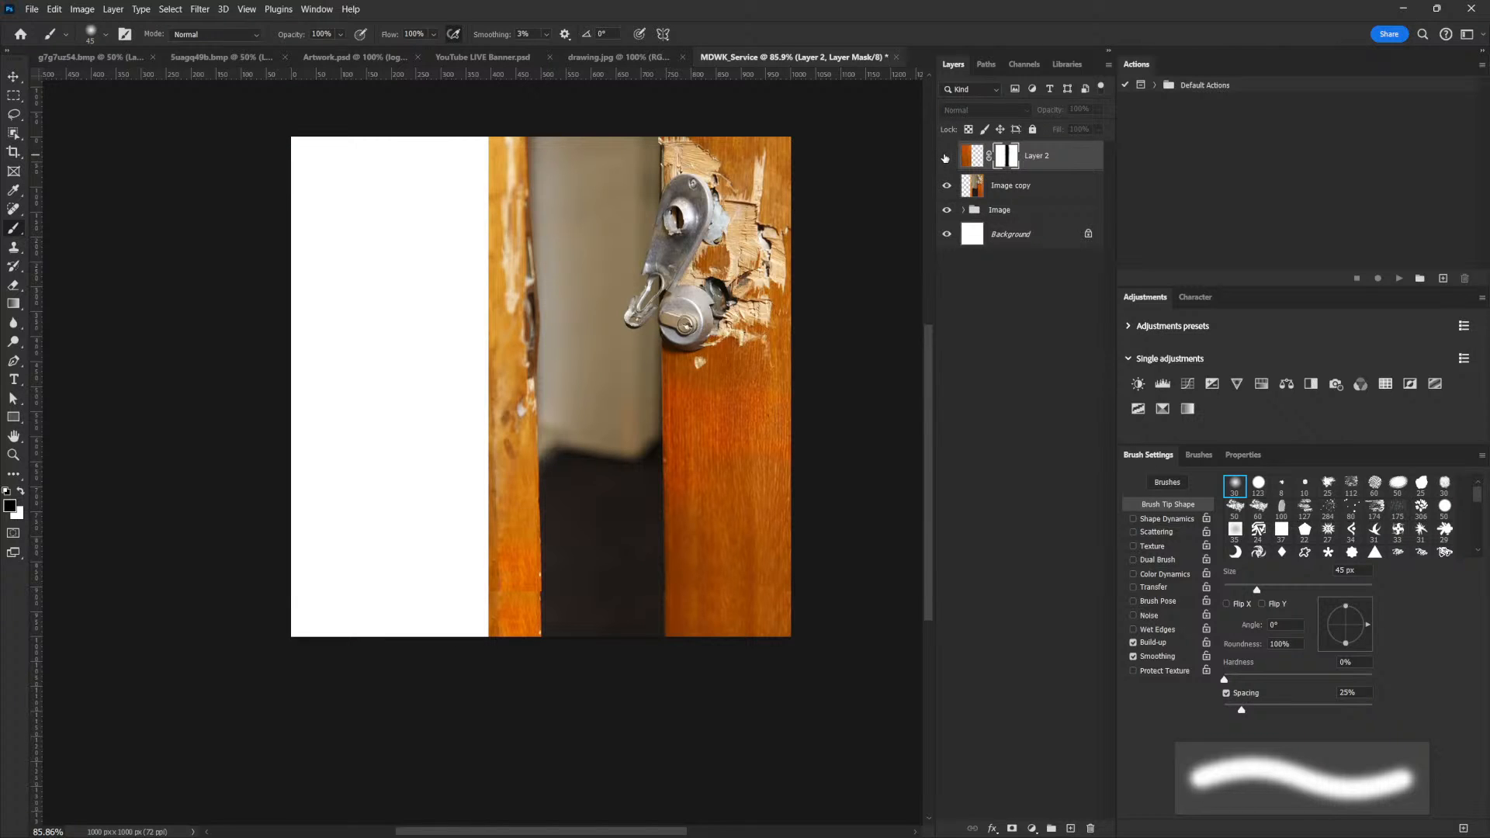
left_click(945, 157)
left_click(945, 156)
left_click(944, 156)
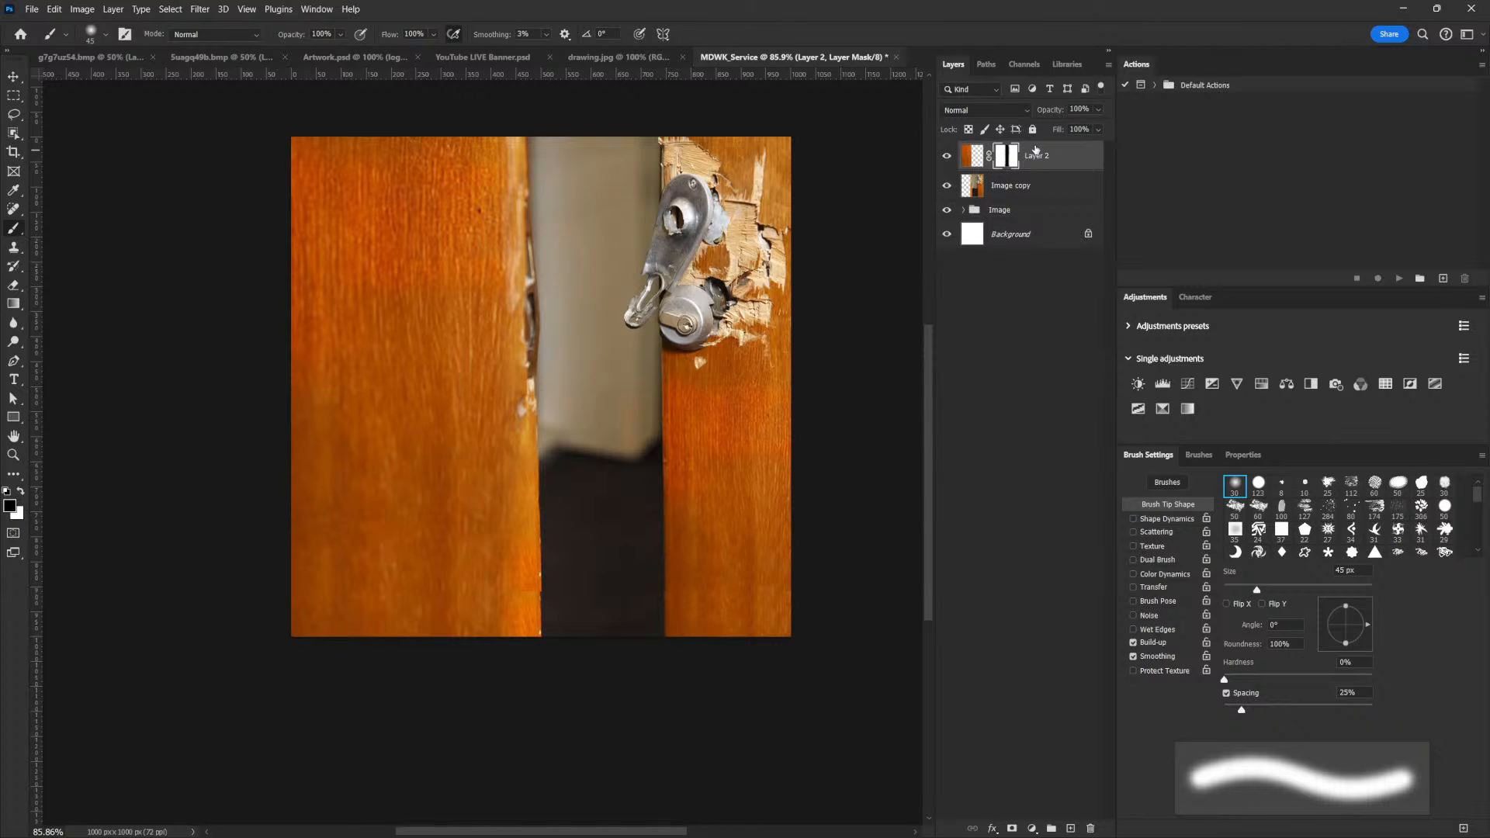
key("ctrl+shift+alt+e")
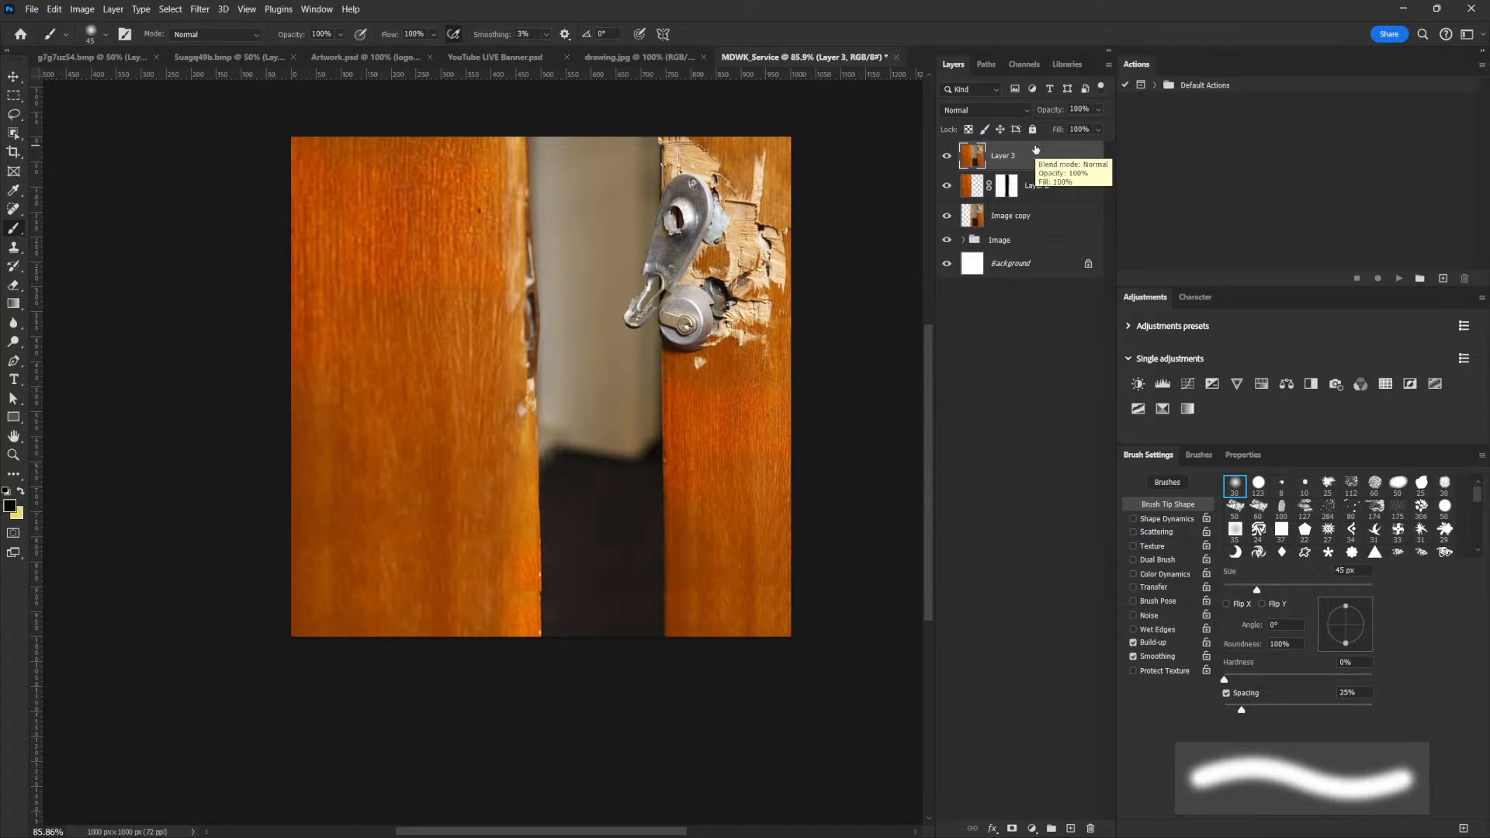
Select the narrow strip along the left door's inner edge, from canvas top to bottom, with the Polygonal Lasso
left_click(13, 114)
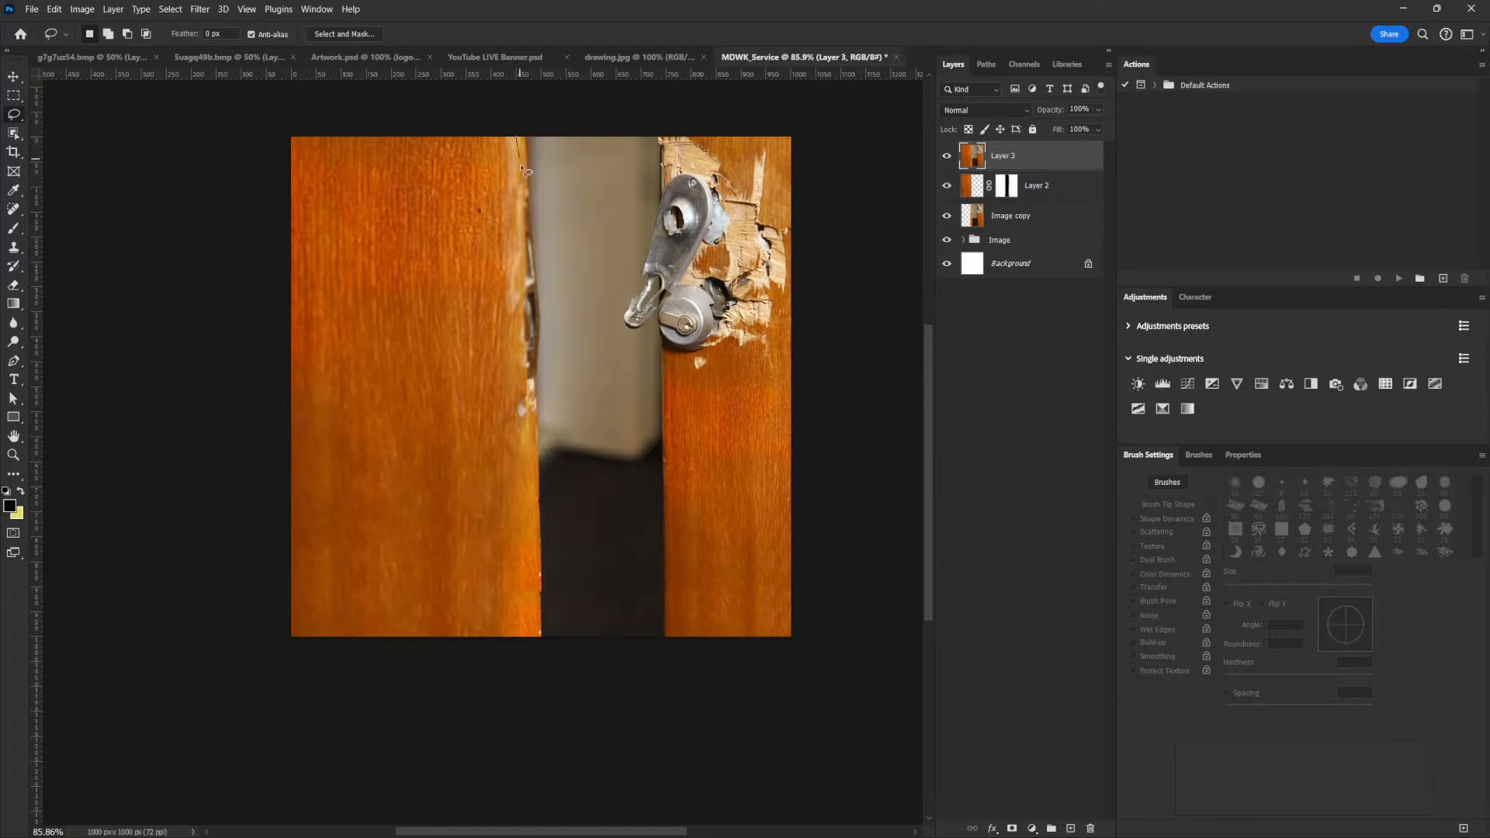
left_click_drag(513, 134, 532, 650)
right_click(17, 118)
left_click(62, 121)
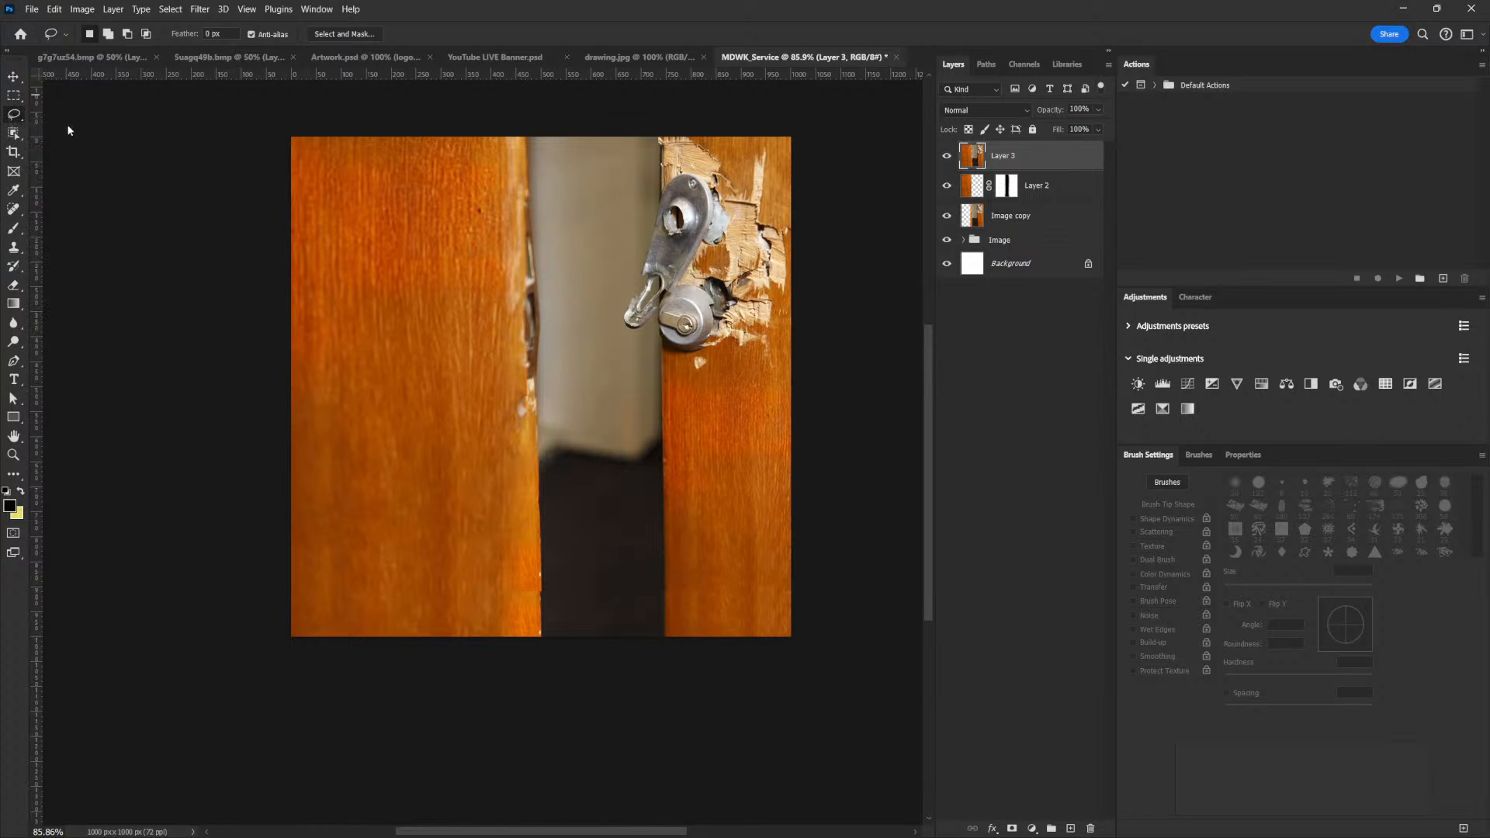
left_click(514, 134)
left_click(531, 685)
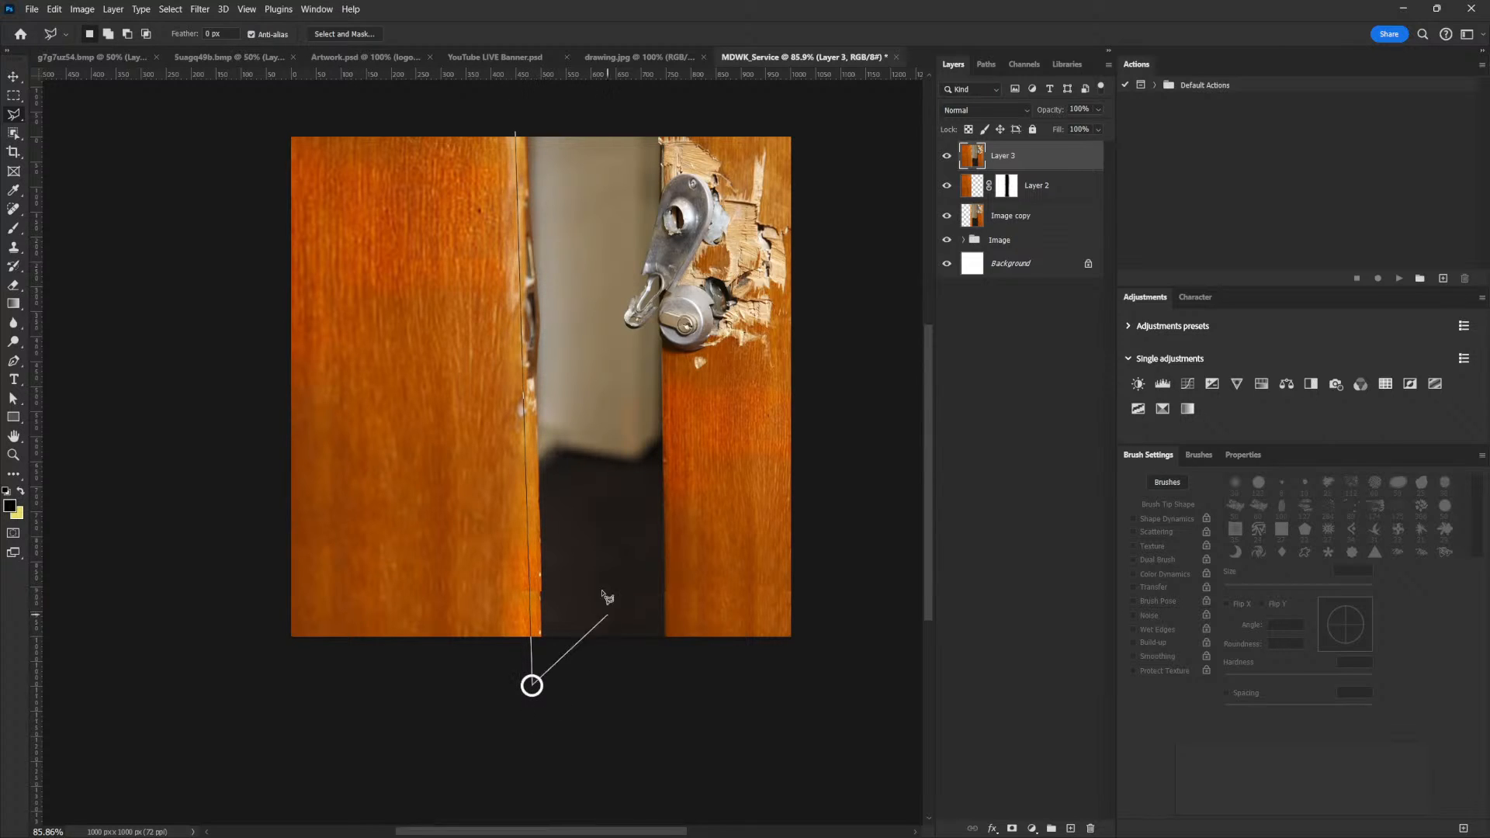
left_click(540, 637)
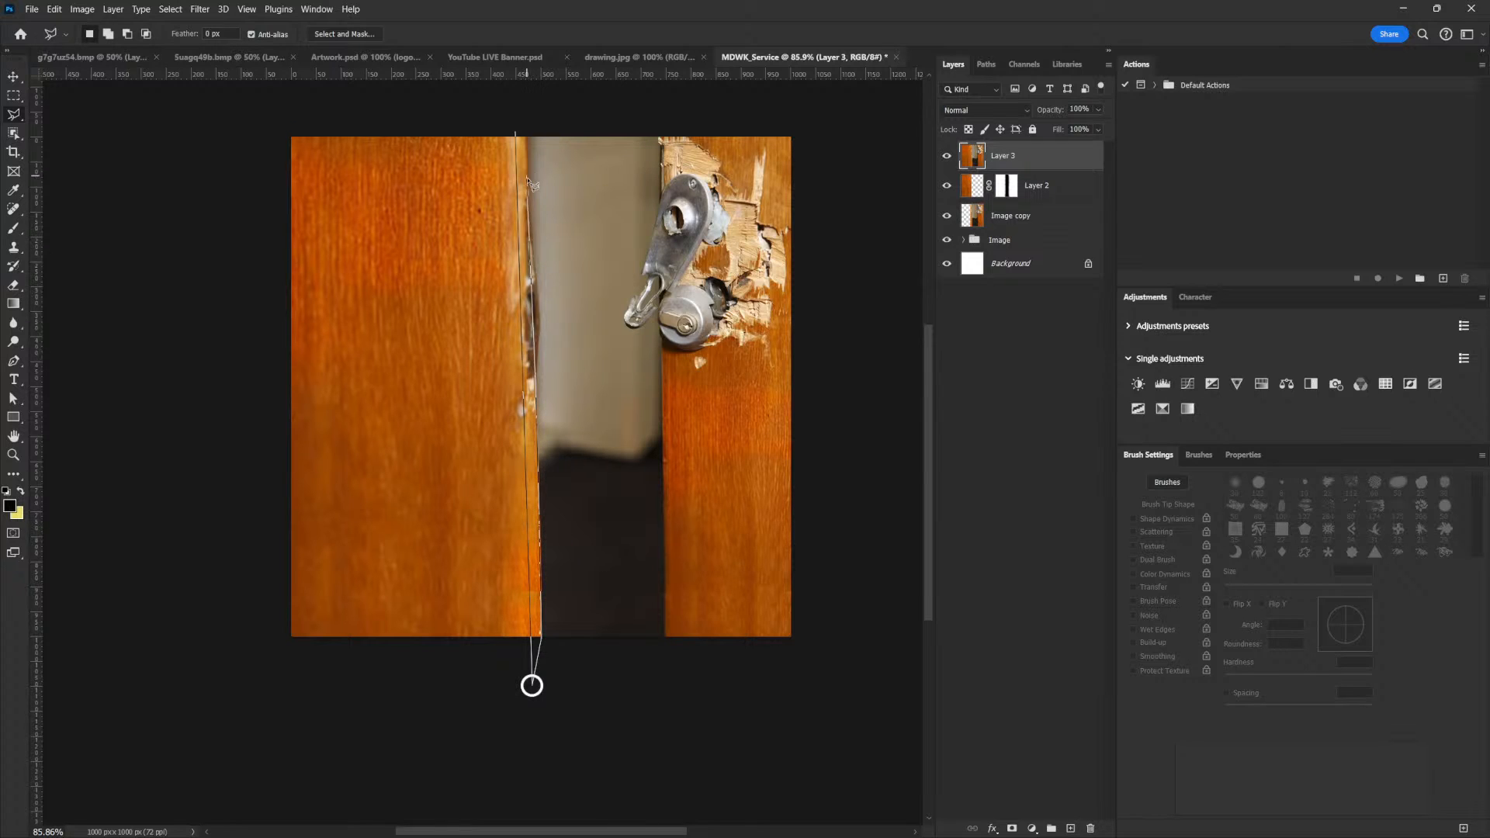
left_click(515, 133)
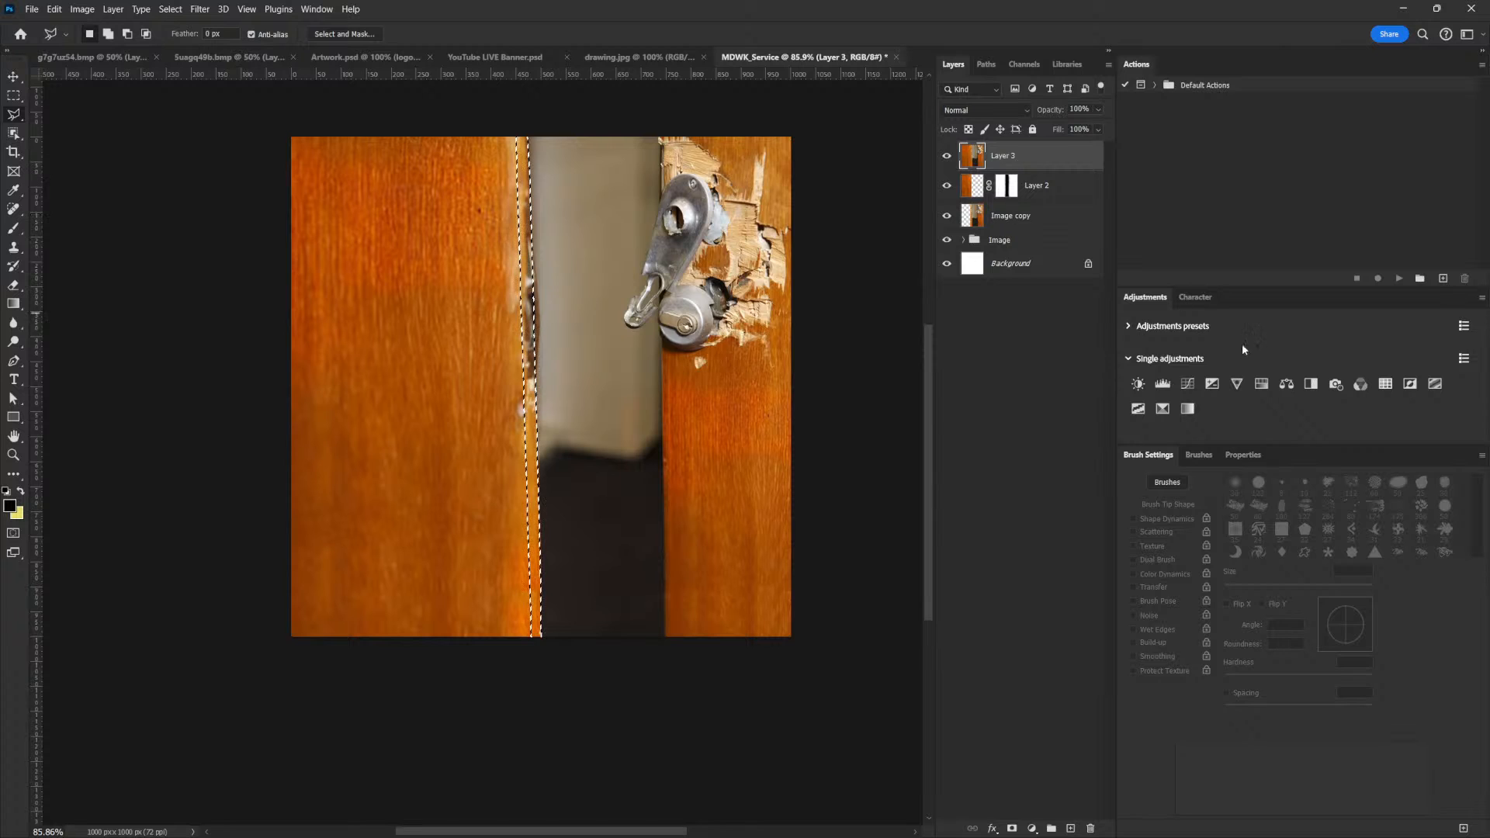
Darken the selected strip with a Curves adjustment layer at input 114, output 50, and set its blend mode to Luminosity
left_click(1185, 387)
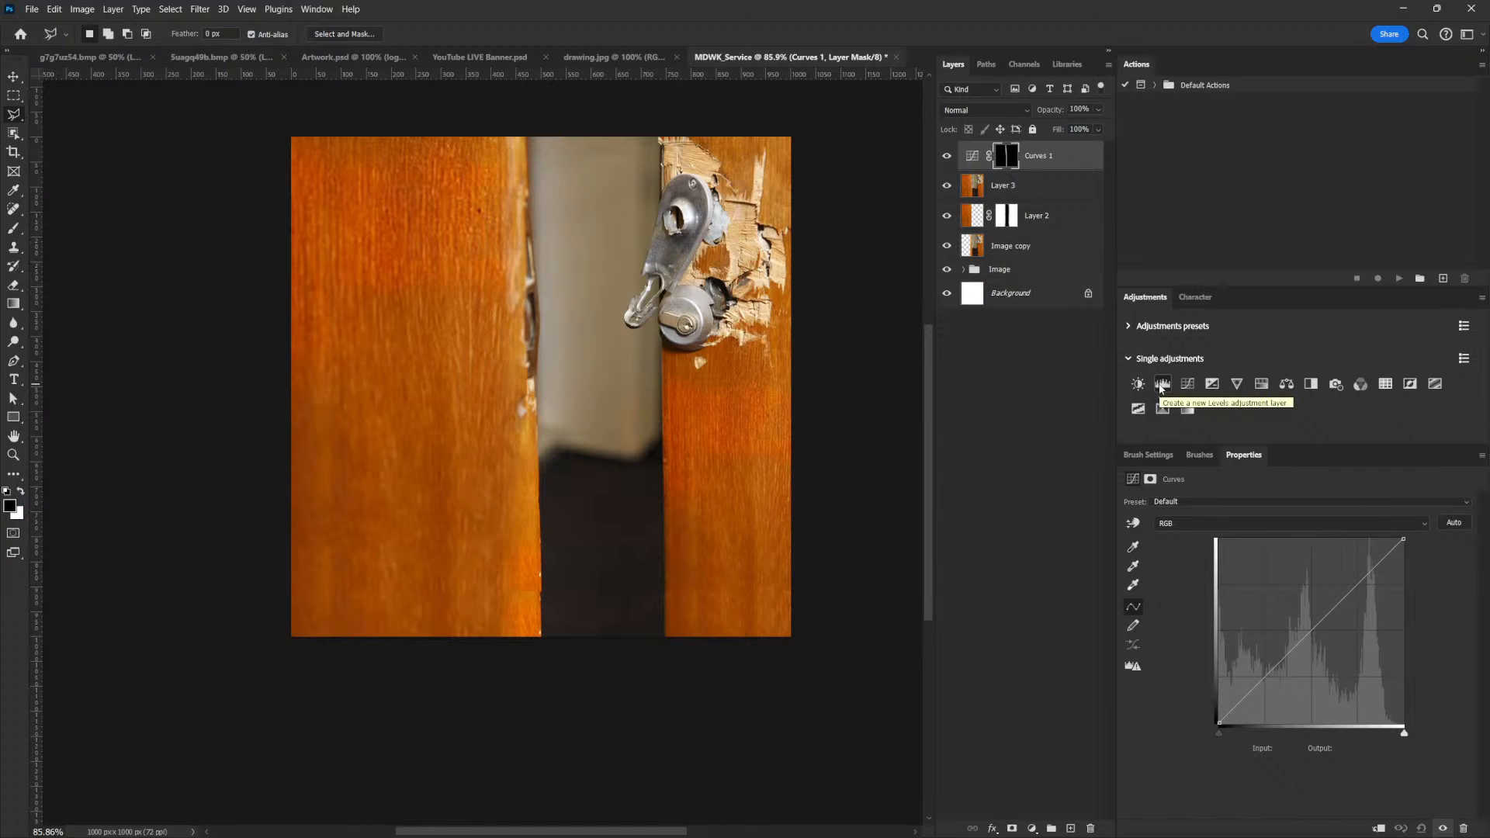
left_click(1297, 646)
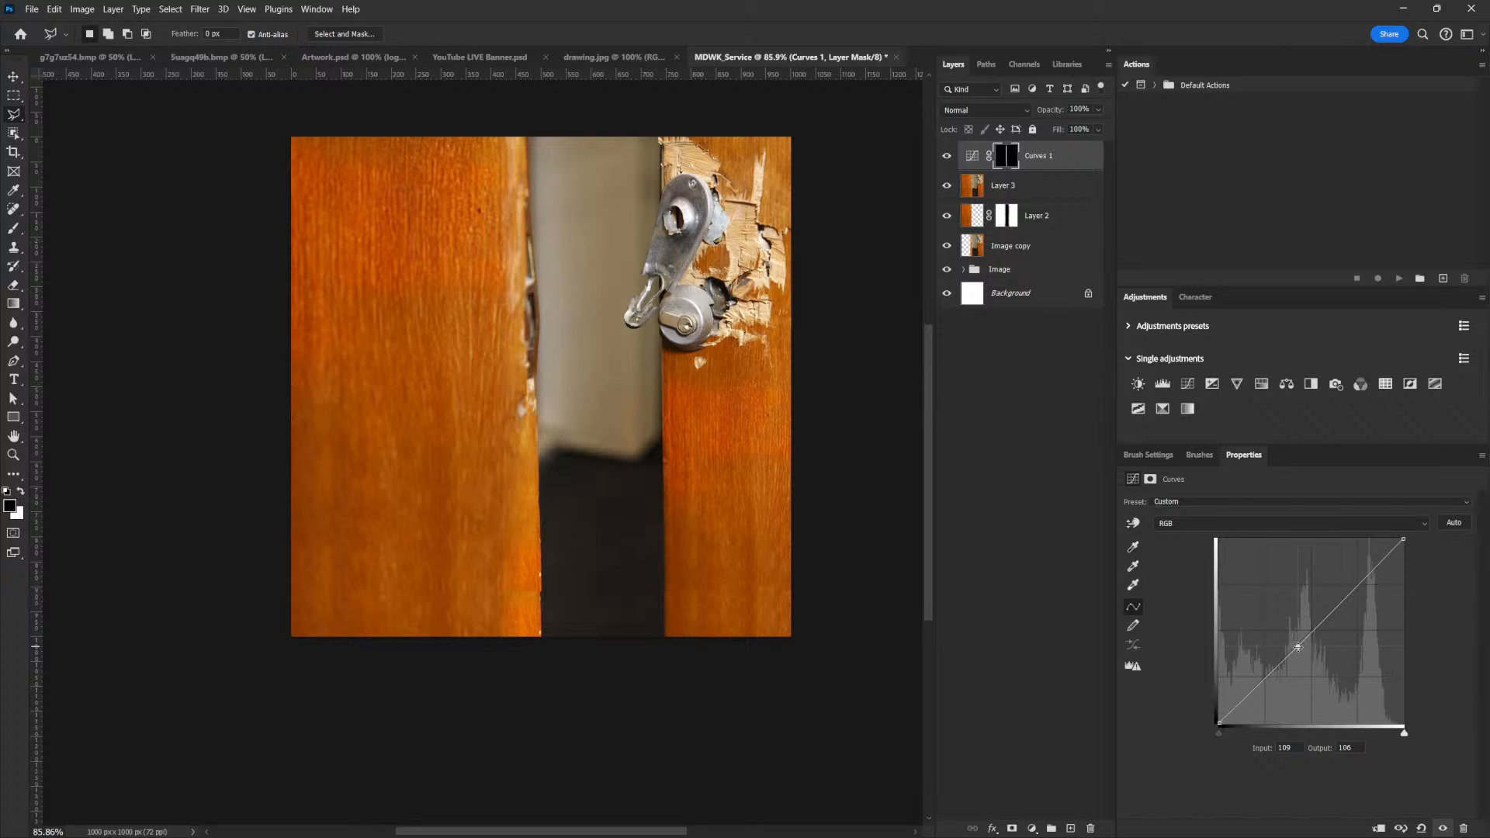
left_click_drag(1297, 648, 1306, 702)
left_click(984, 109)
left_click(986, 518)
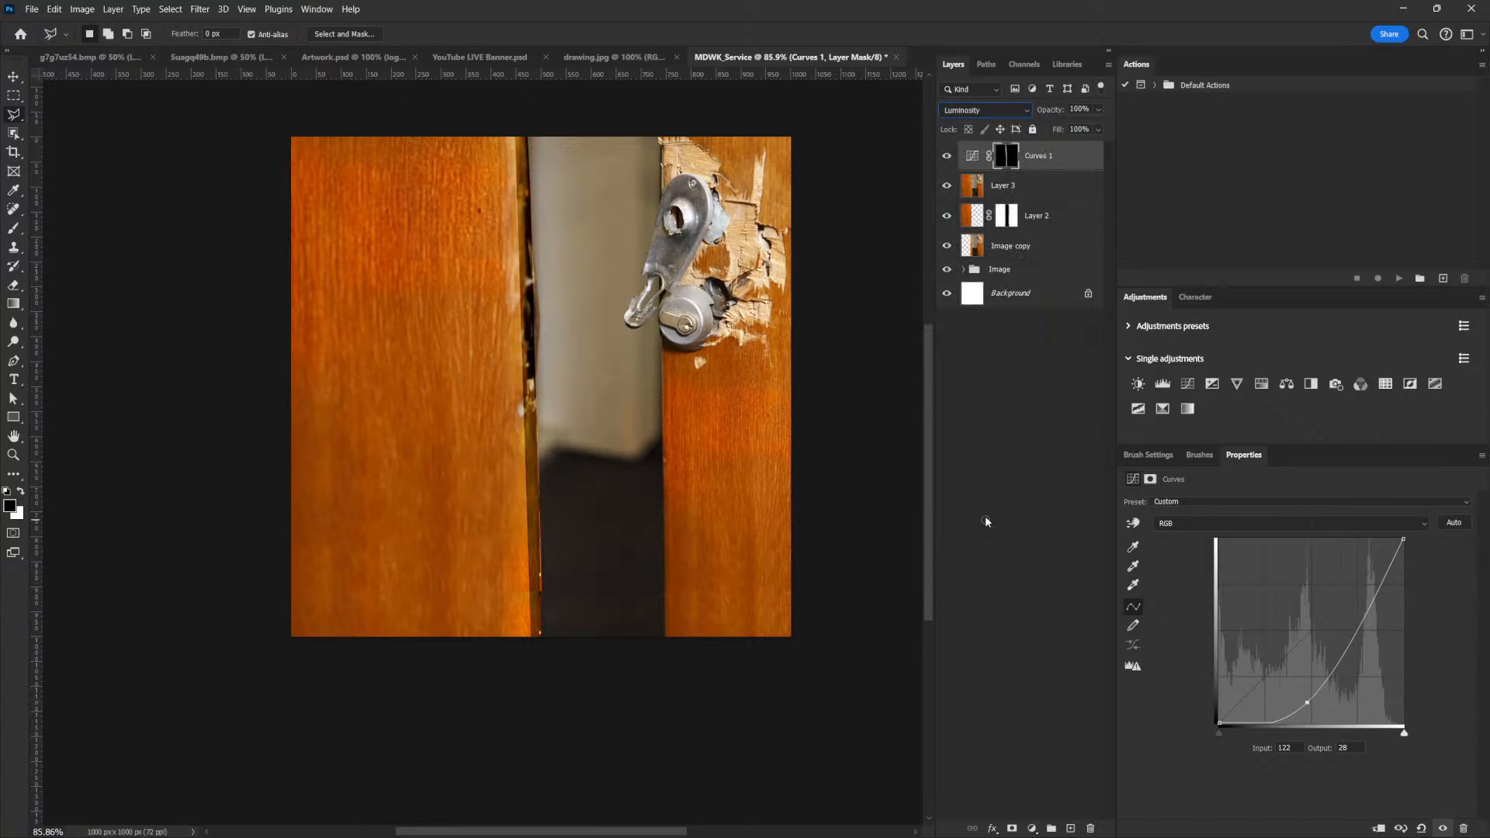
left_click_drag(1307, 698, 1300, 685)
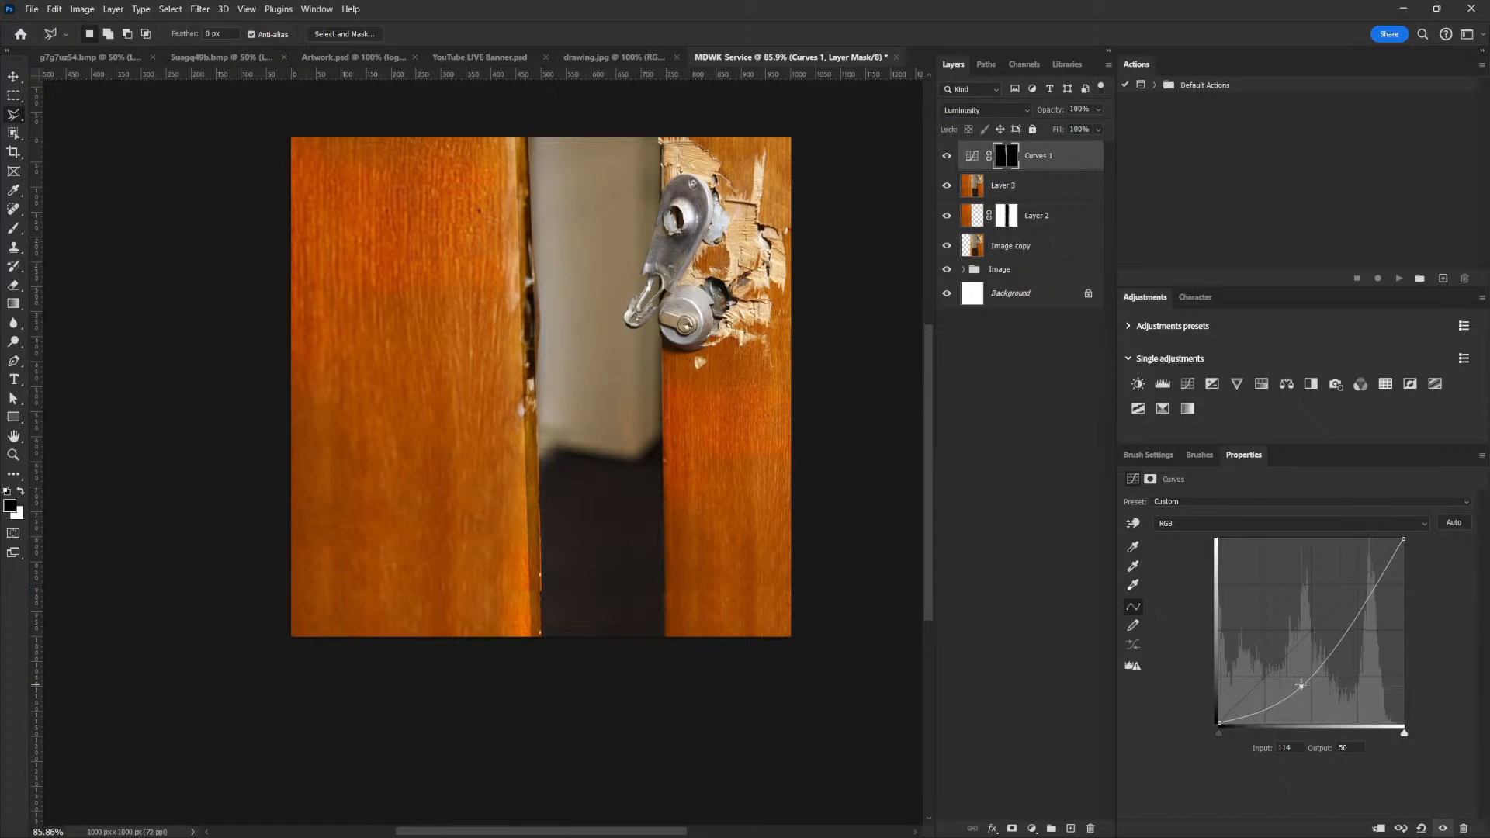
Feather the Curves layer mask by 1.2 px to soften the edge of the darkened strip
left_click(1147, 455)
left_click(1243, 455)
left_click(1011, 161)
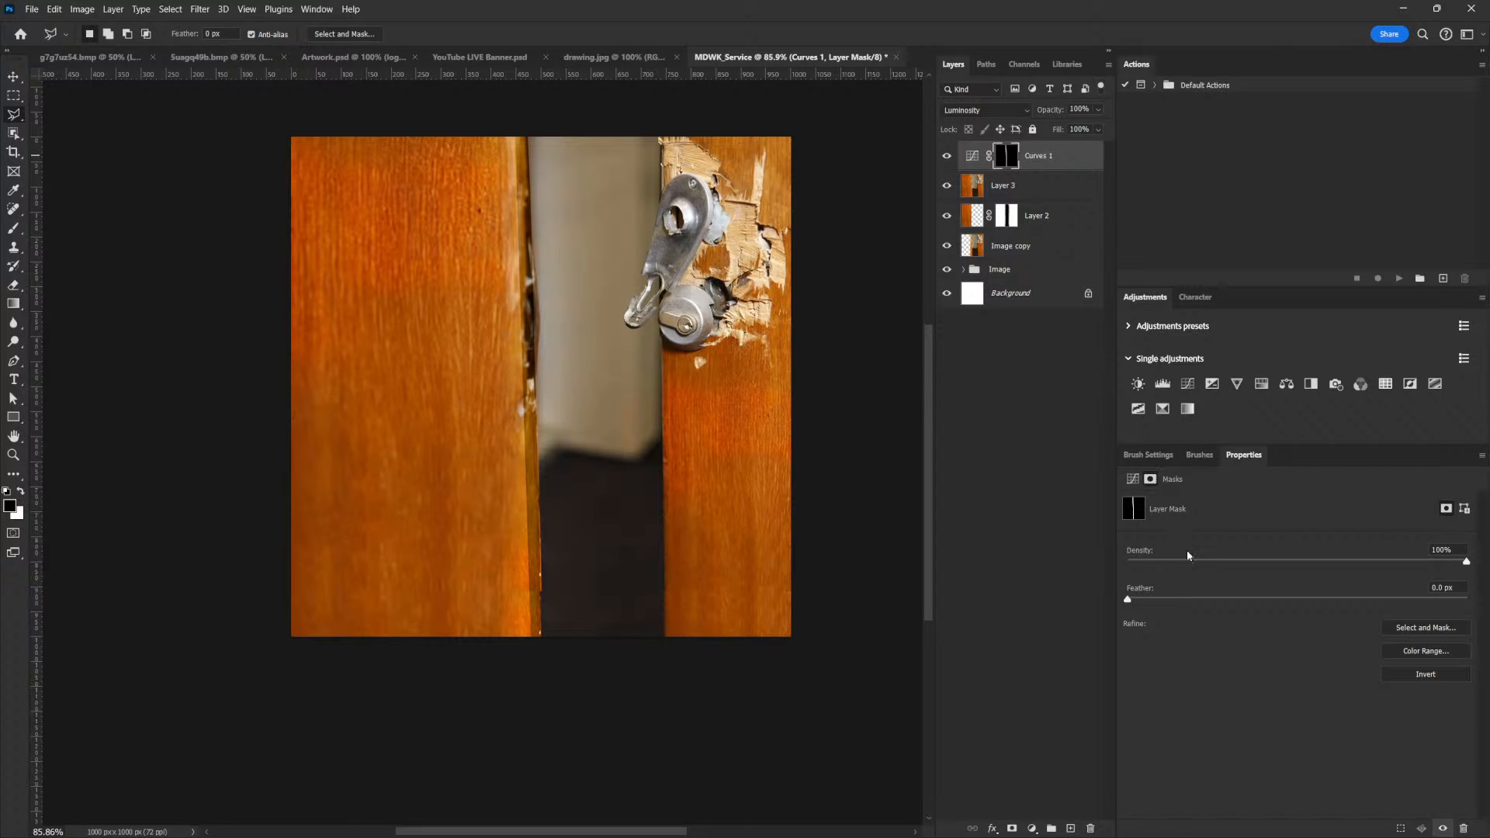
left_click_drag(1127, 599, 1133, 598)
left_click_drag(539, 496, 597, 495)
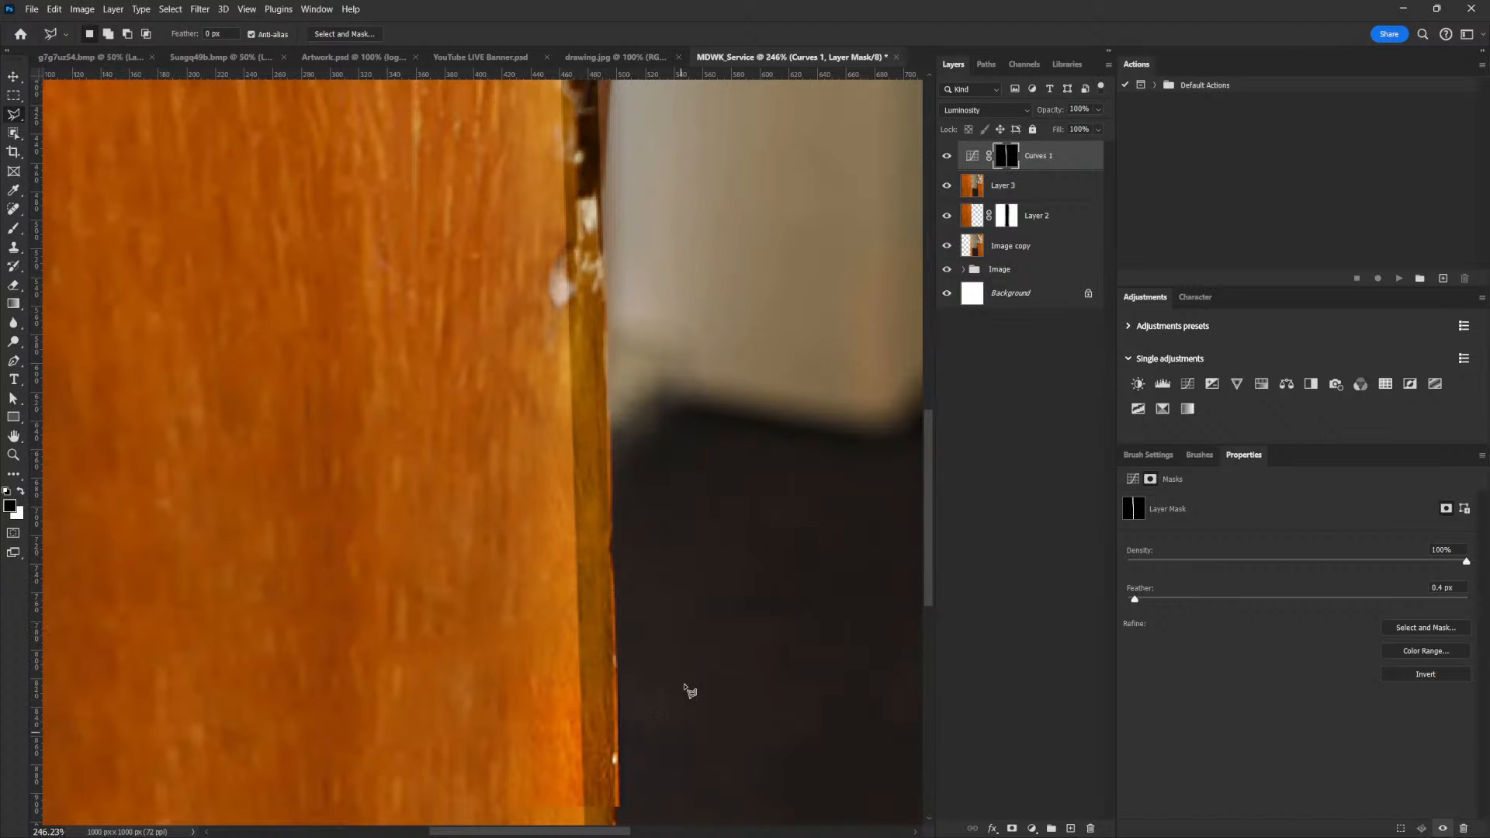
left_click_drag(1140, 597, 1149, 600)
left_click_drag(767, 479, 737, 542)
scroll(740, 515, "up", 1)
Set up a soft white brush at 15% flow for painting on the Curves layer mask
key("b")
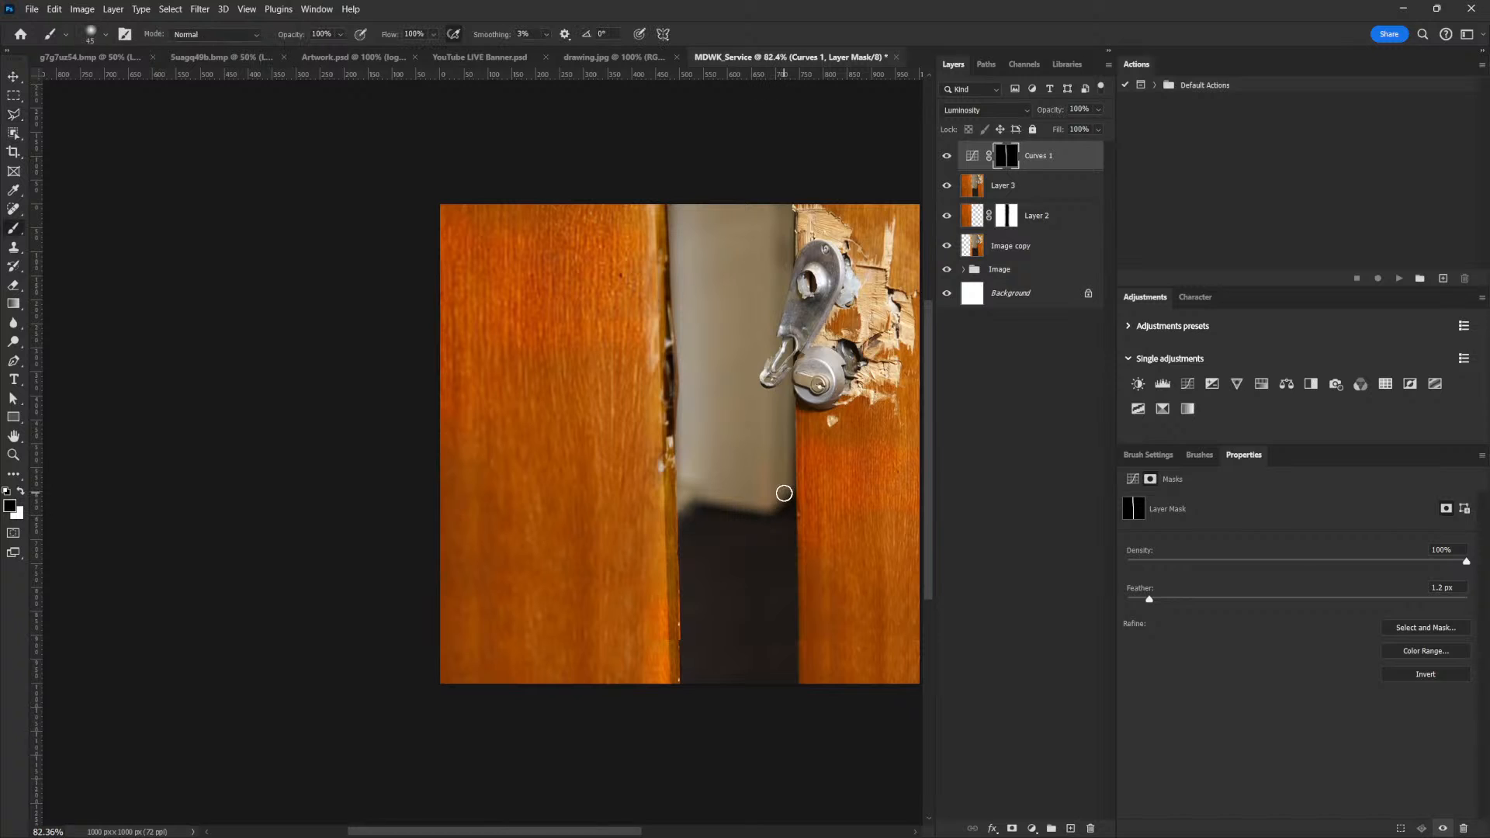
left_click(1161, 457)
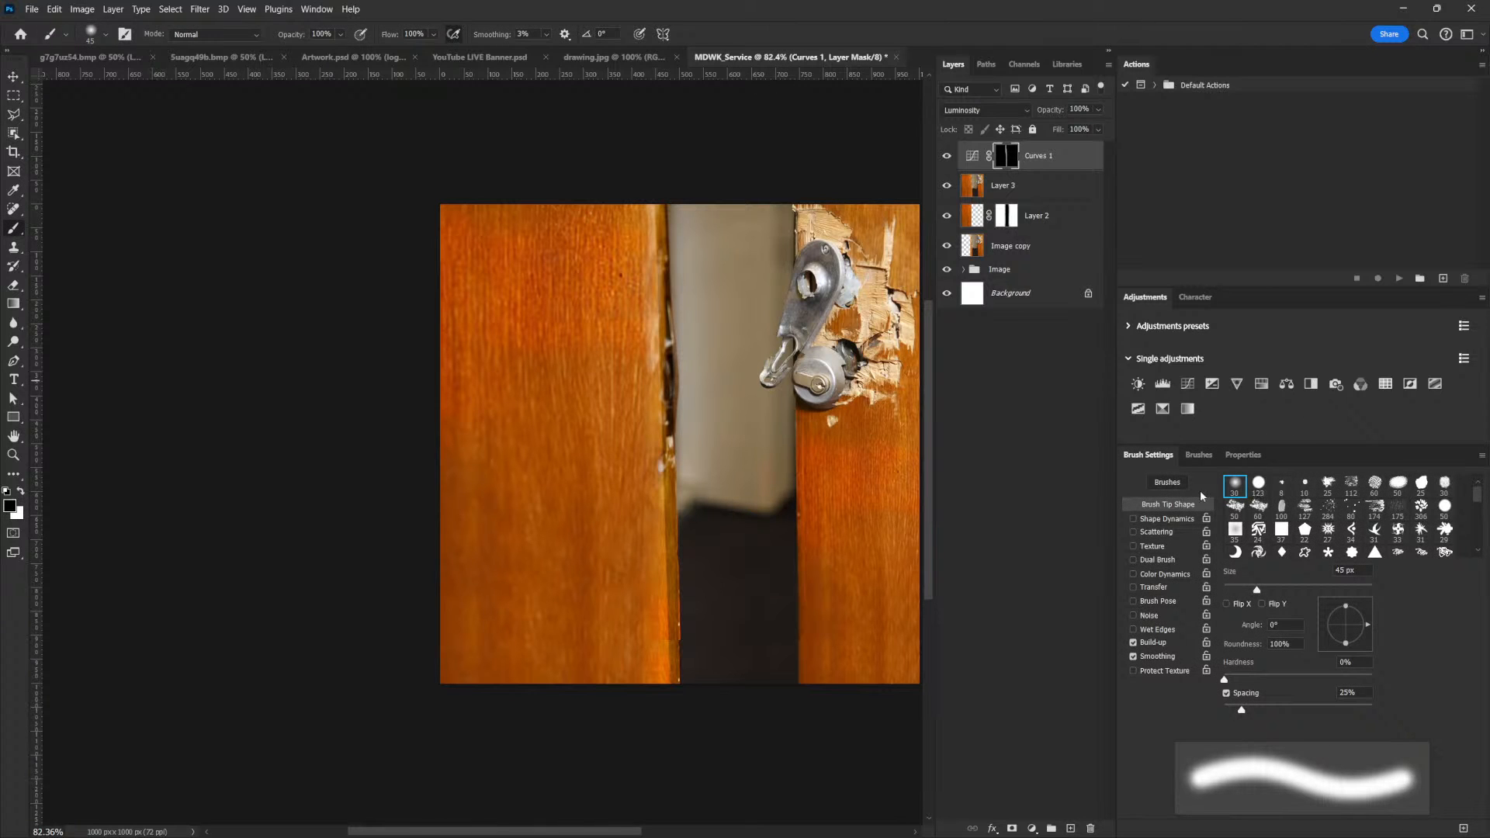
left_click(22, 491)
scroll(693, 271, "up", 3)
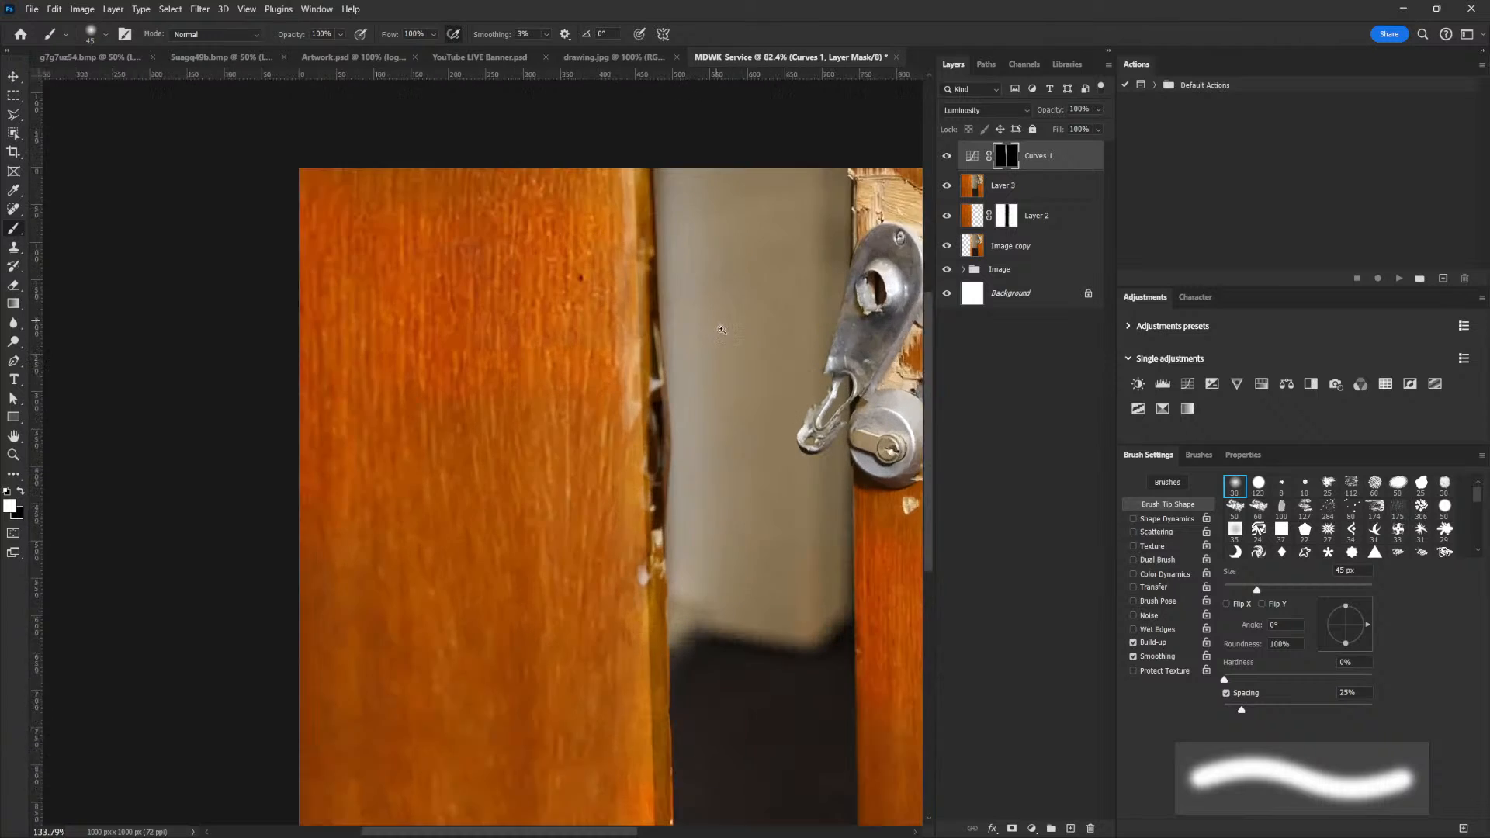
key("bracketright")
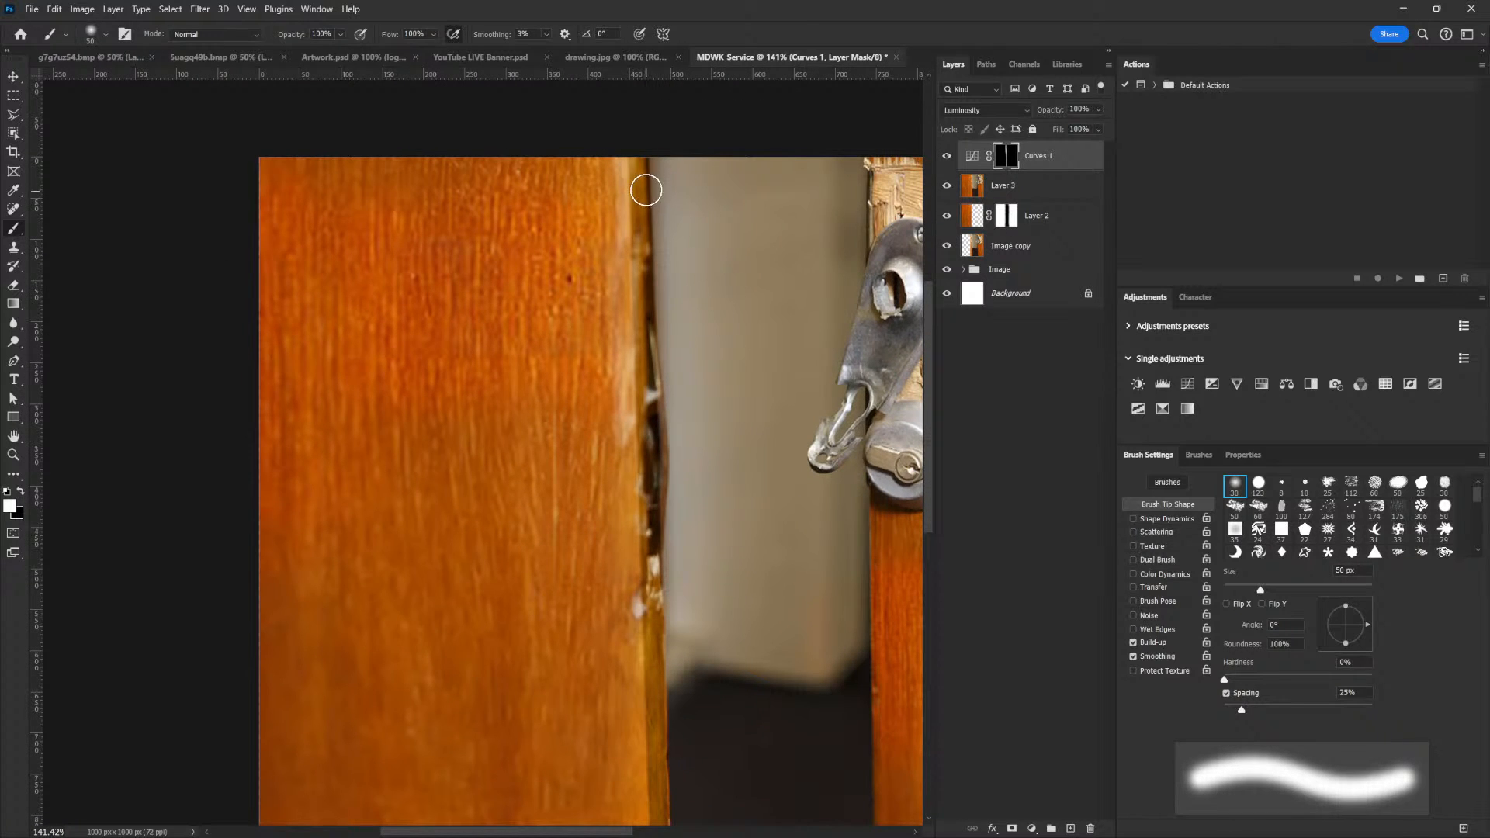
left_click(1154, 587)
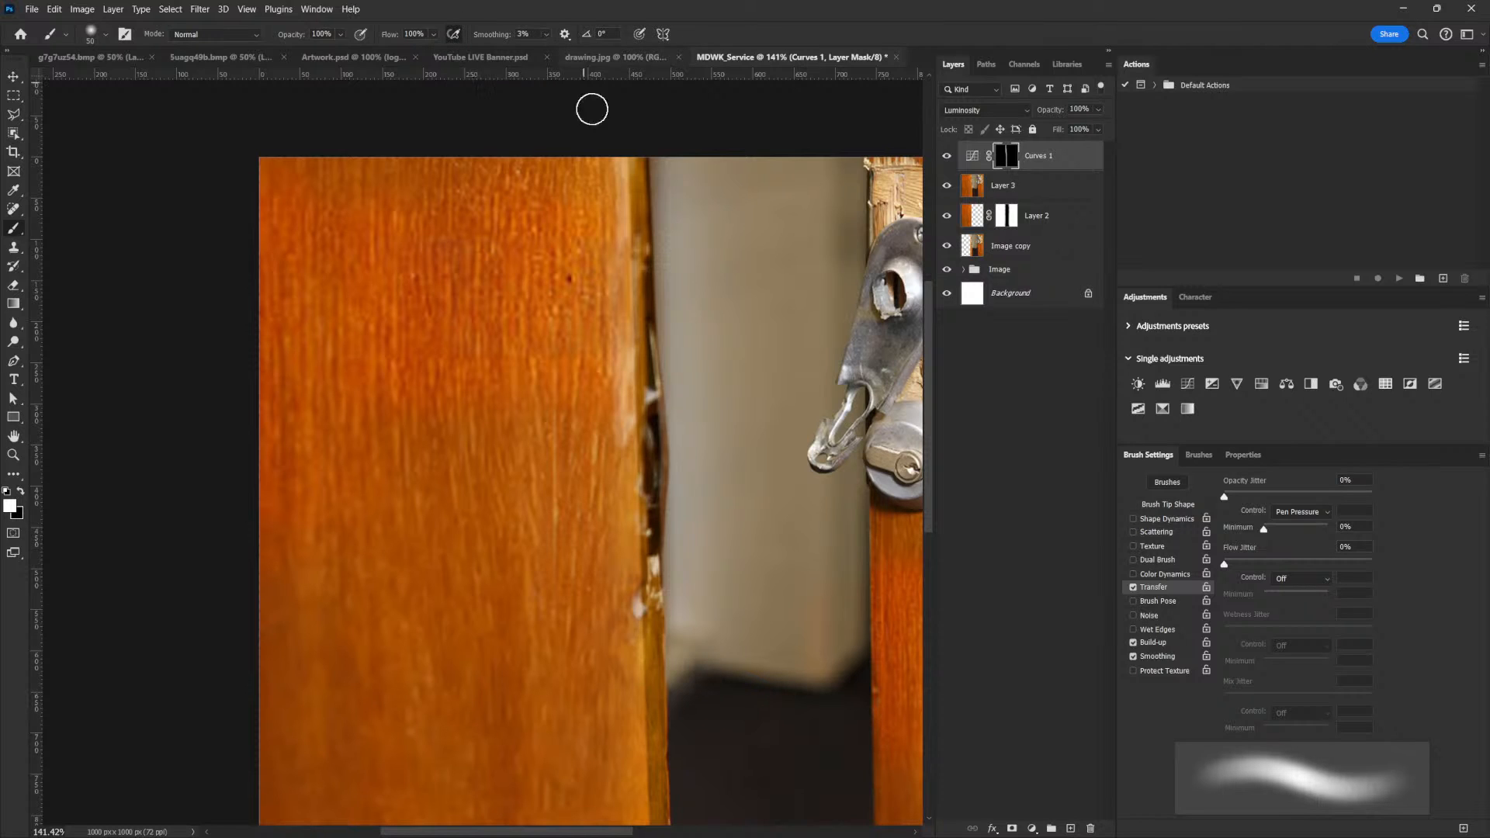
left_click(1133, 586)
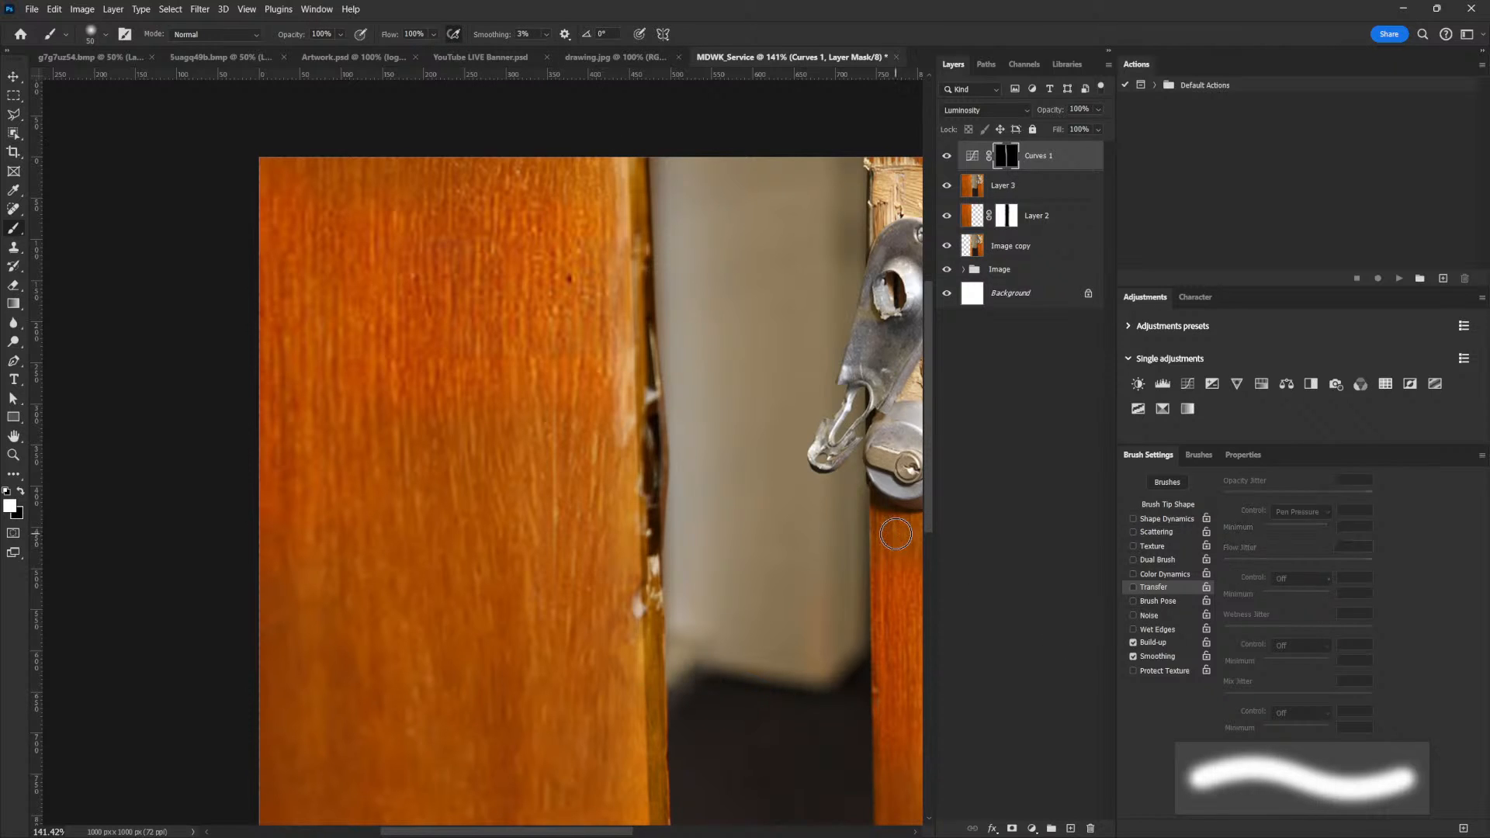
left_click(433, 34)
left_click_drag(449, 50, 393, 52)
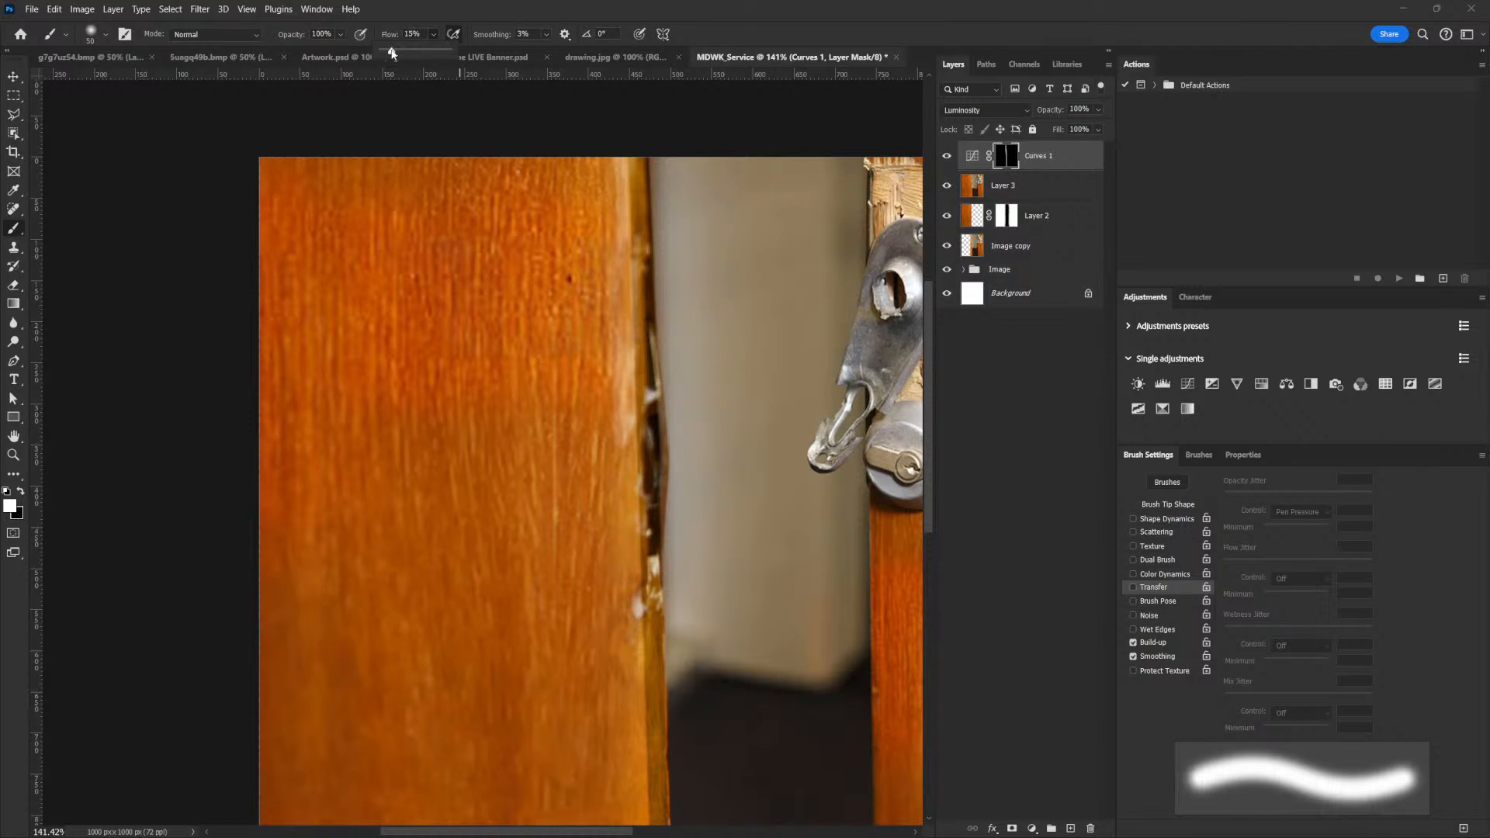
Paint white with a 20 px brush on the Curves layer mask over the splintered middle section of the left door's inner edge
key("bracketleft")
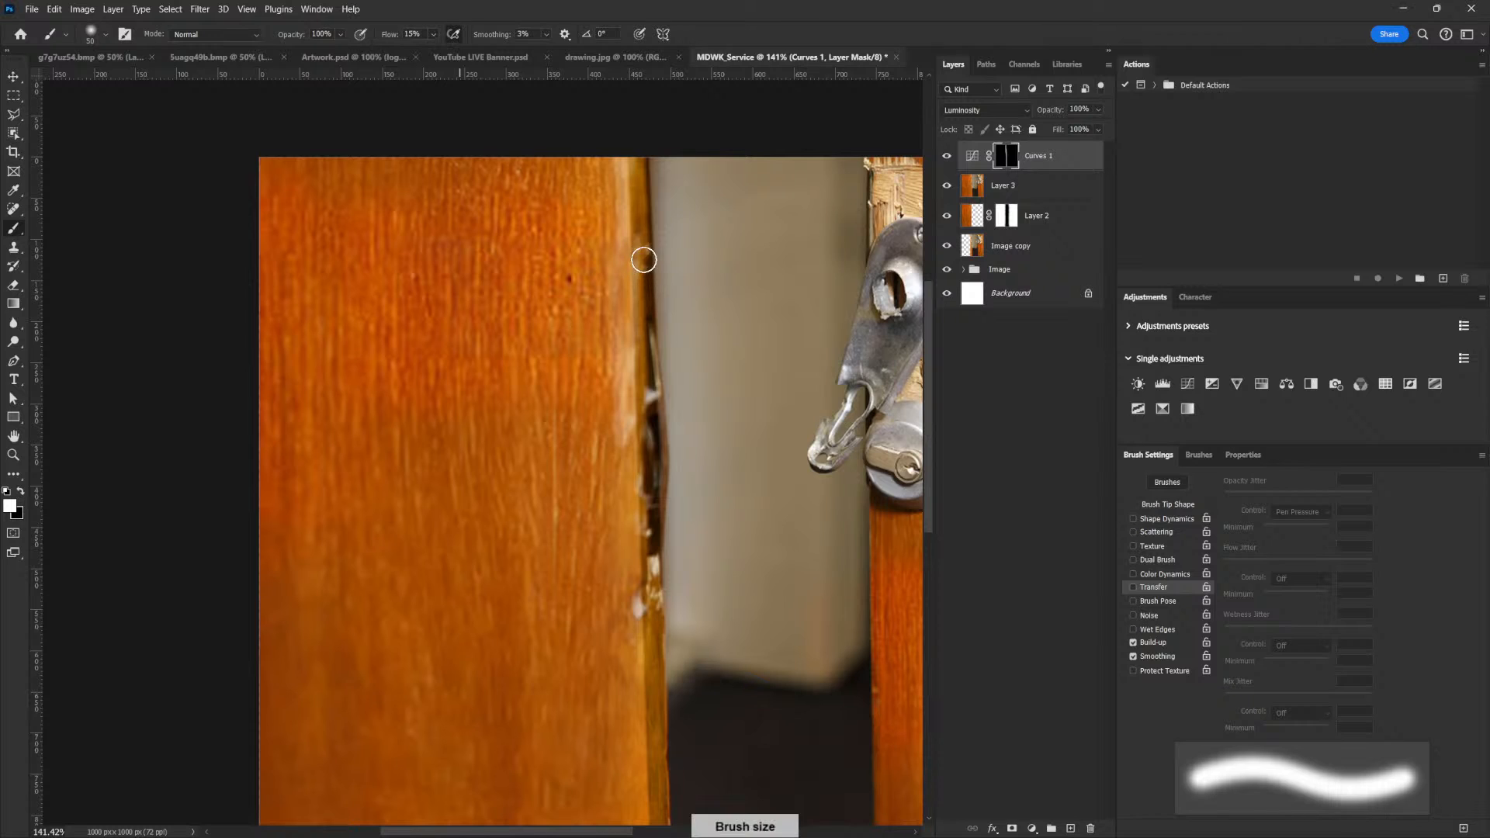
key("bracketleft")
key("bracketleft")
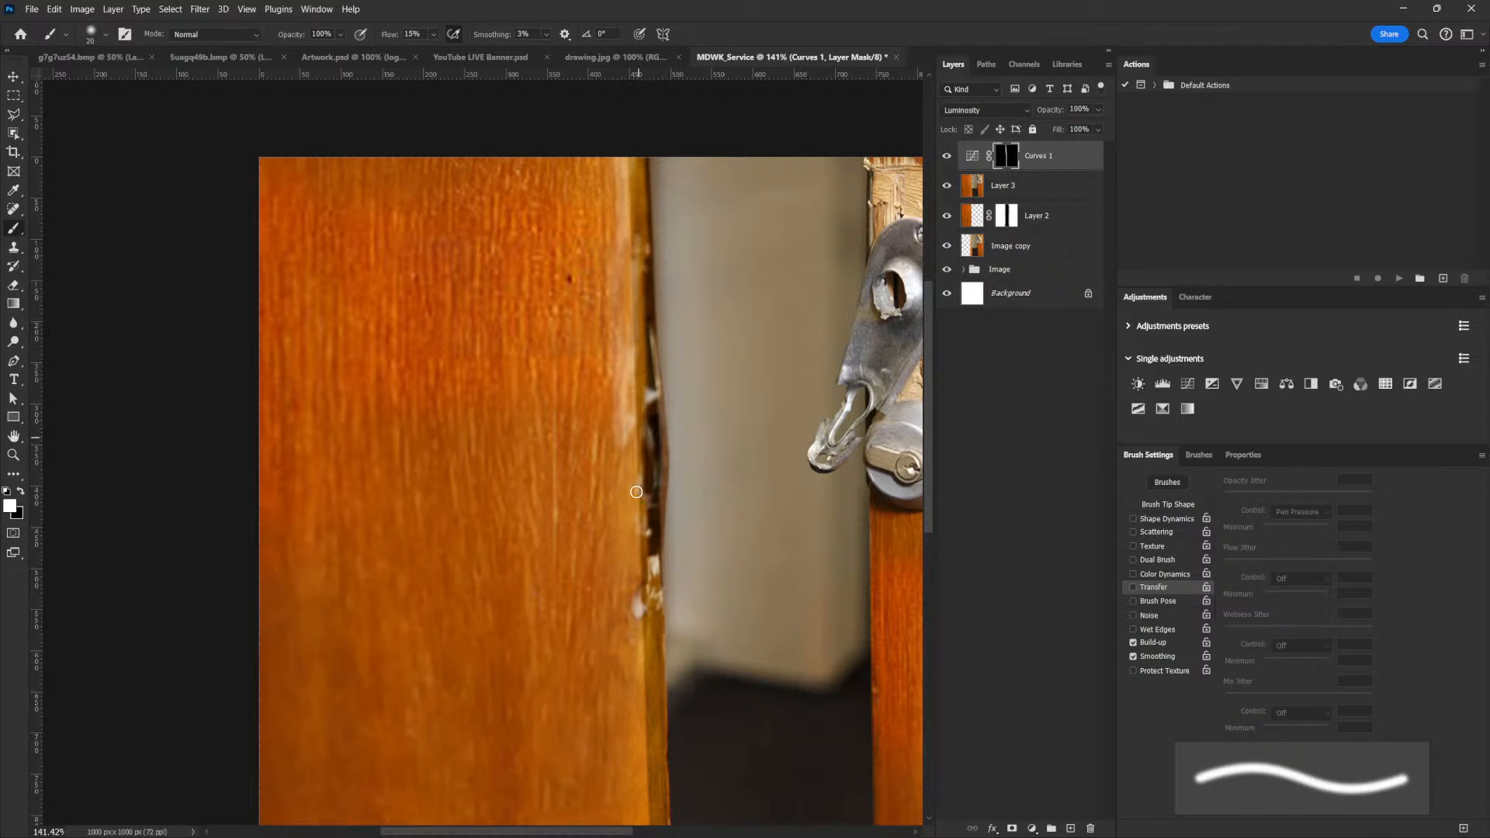
left_click_drag(652, 404, 660, 480)
left_click_drag(655, 367, 661, 473)
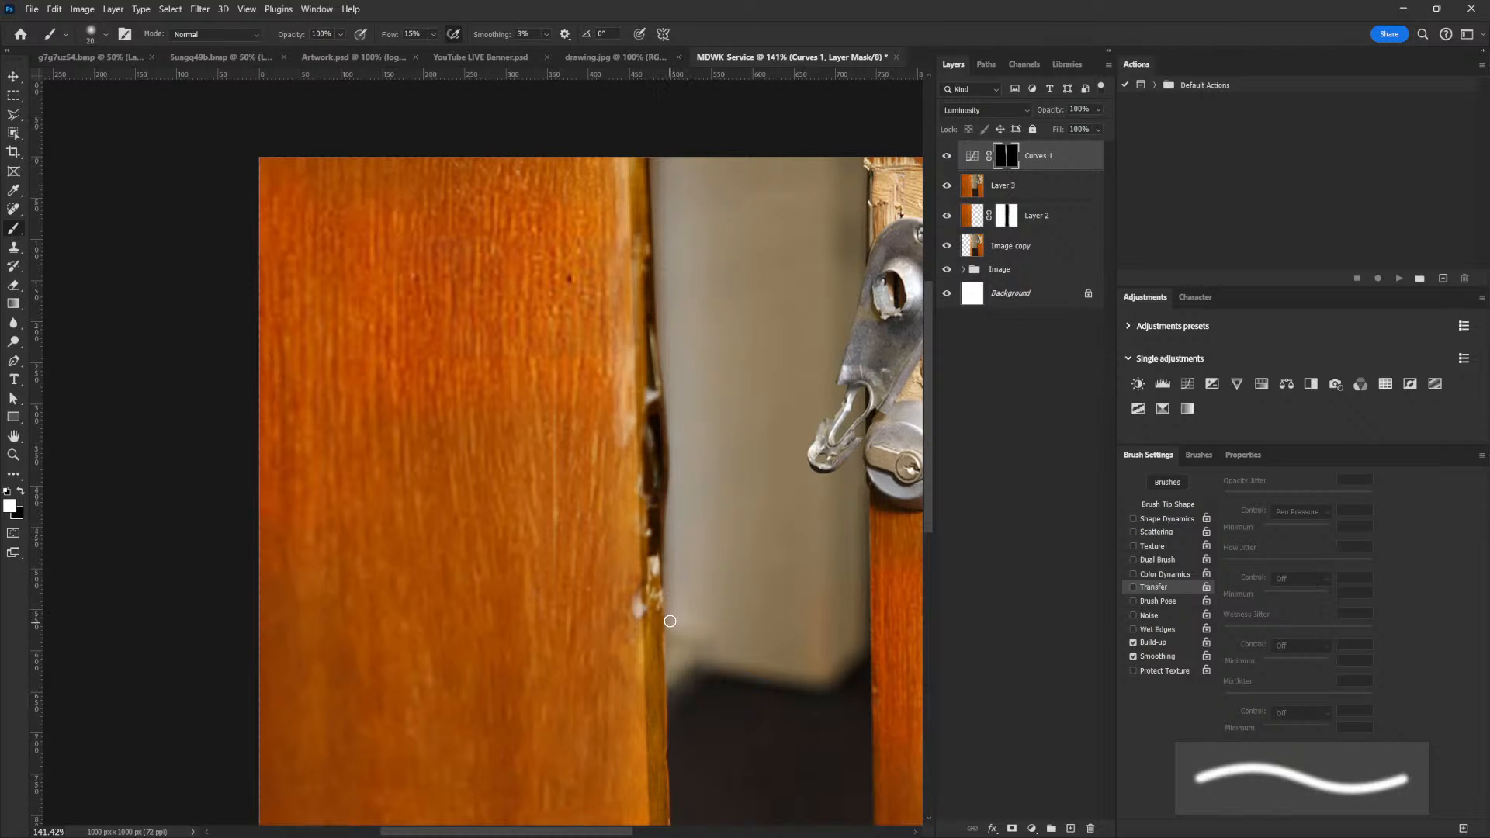
Paint black on the Curves layer mask along the lower part of the left door's inner edge to reduce the darkening
left_click_drag(671, 621, 711, 545)
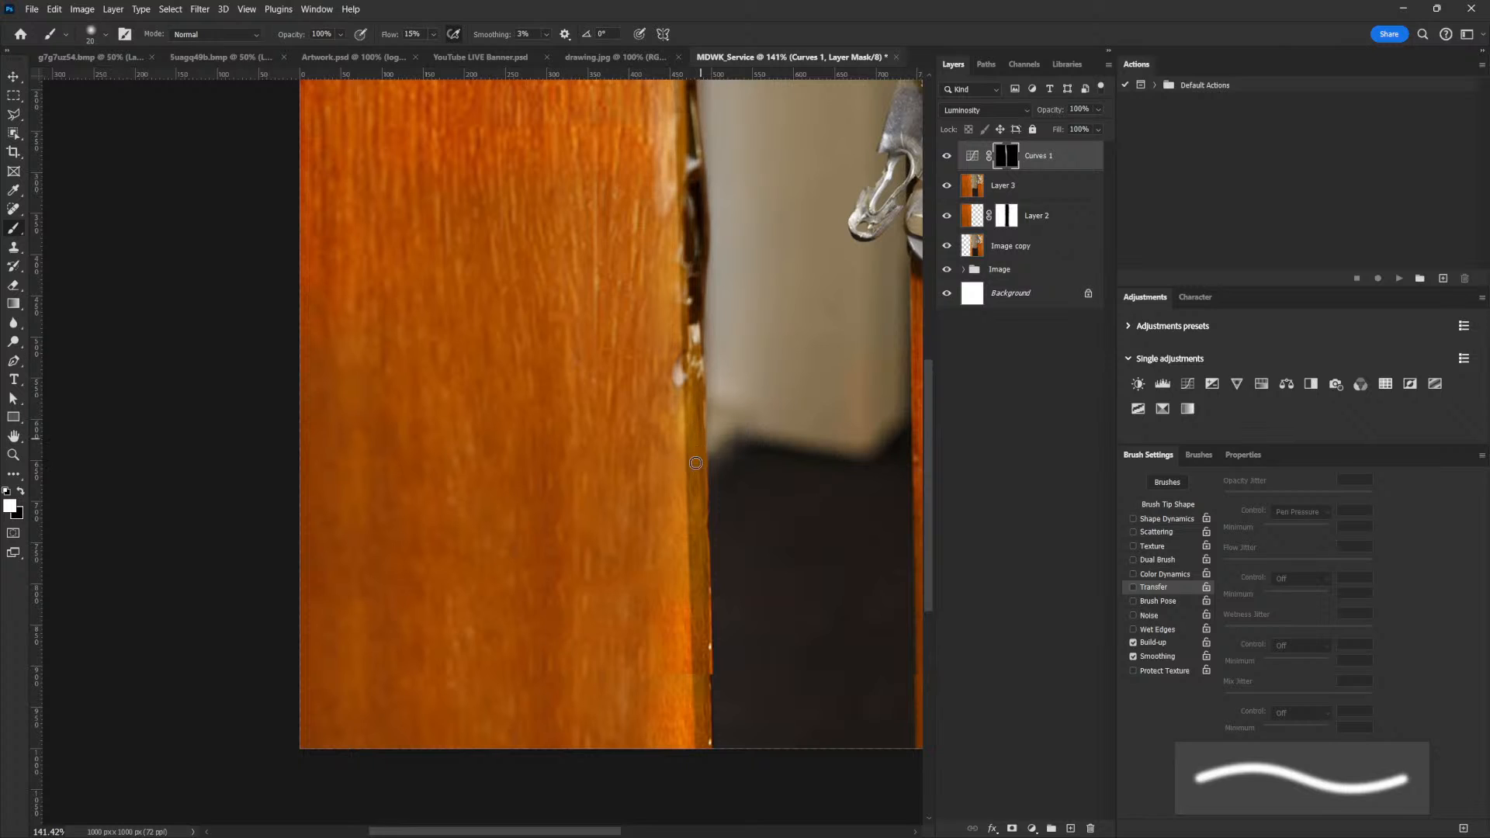
left_click(23, 488)
left_click_drag(685, 375, 696, 465)
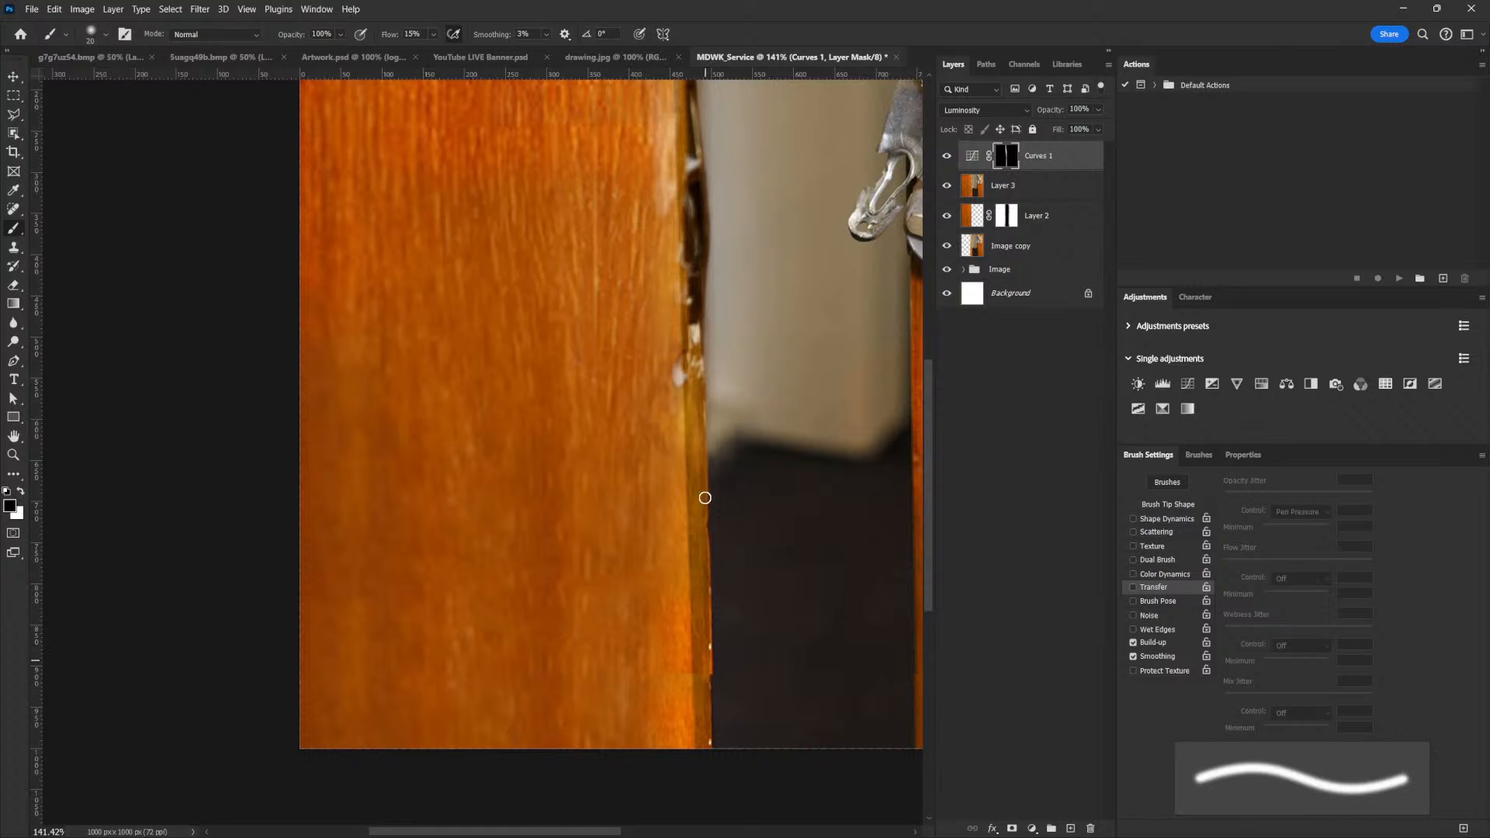
key("space")
left_click_drag(709, 252, 714, 644)
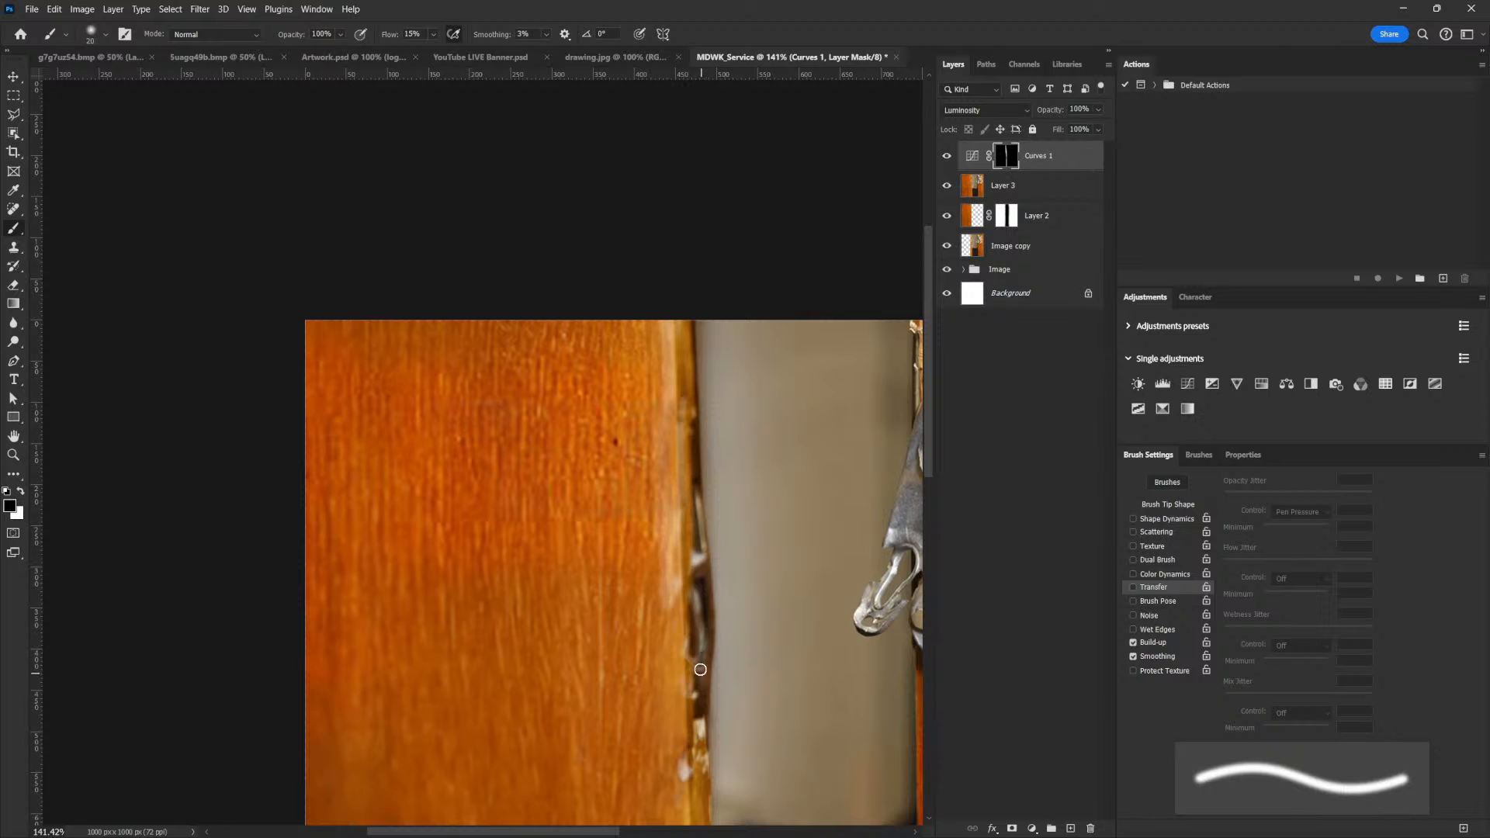
left_click_drag(836, 476, 792, 512)
mouse_move(846, 620)
left_mouse_down()
mouse_move(788, 601)
mouse_move(851, 592)
mouse_move(763, 577)
mouse_move(780, 567)
left_mouse_up()
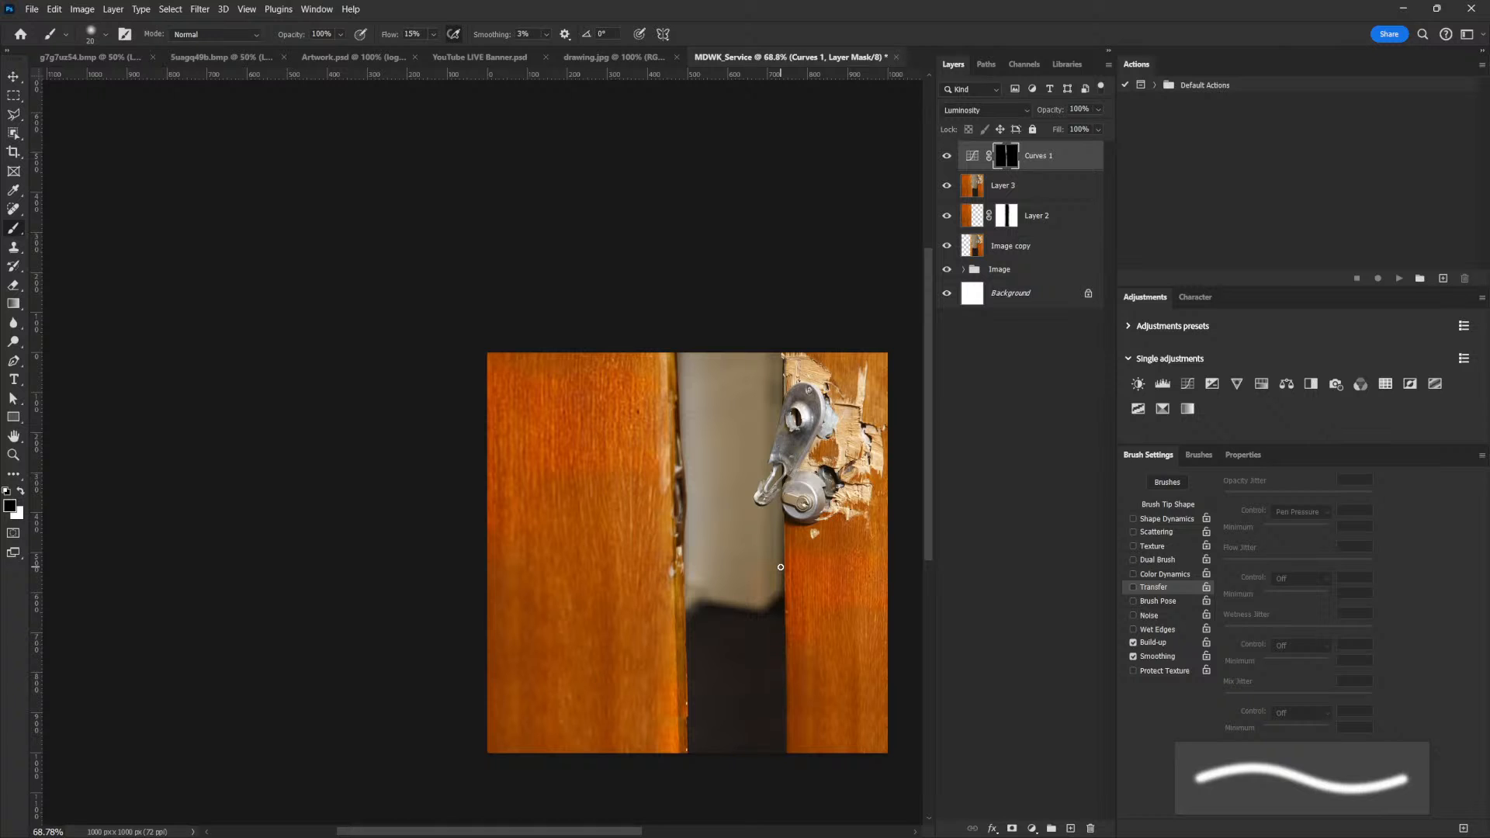
mouse_move(800, 545)
left_mouse_down()
mouse_move(829, 542)
mouse_move(789, 528)
mouse_move(801, 535)
left_mouse_up()
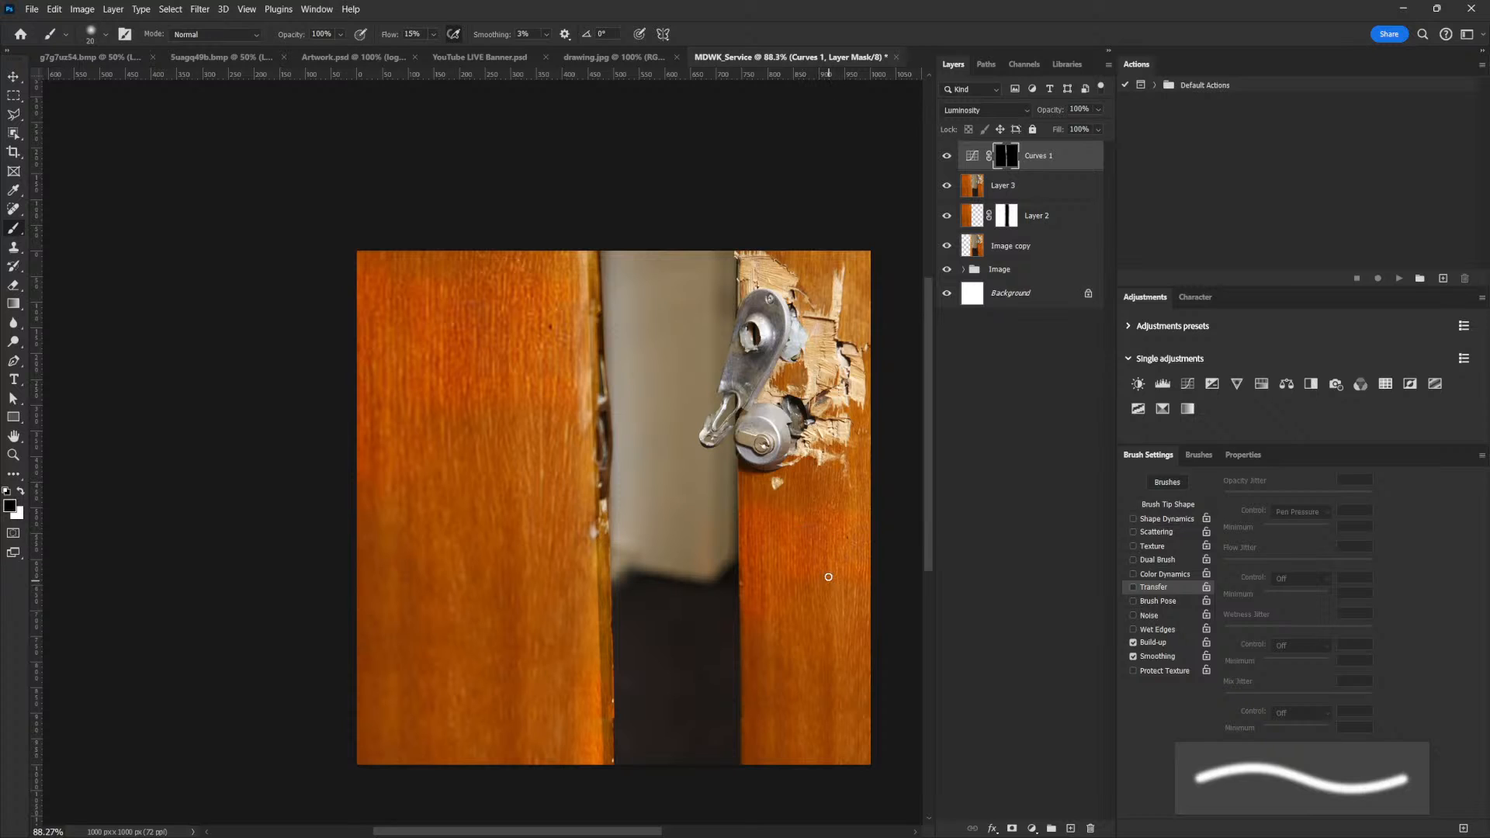
left_click_drag(830, 586, 799, 573)
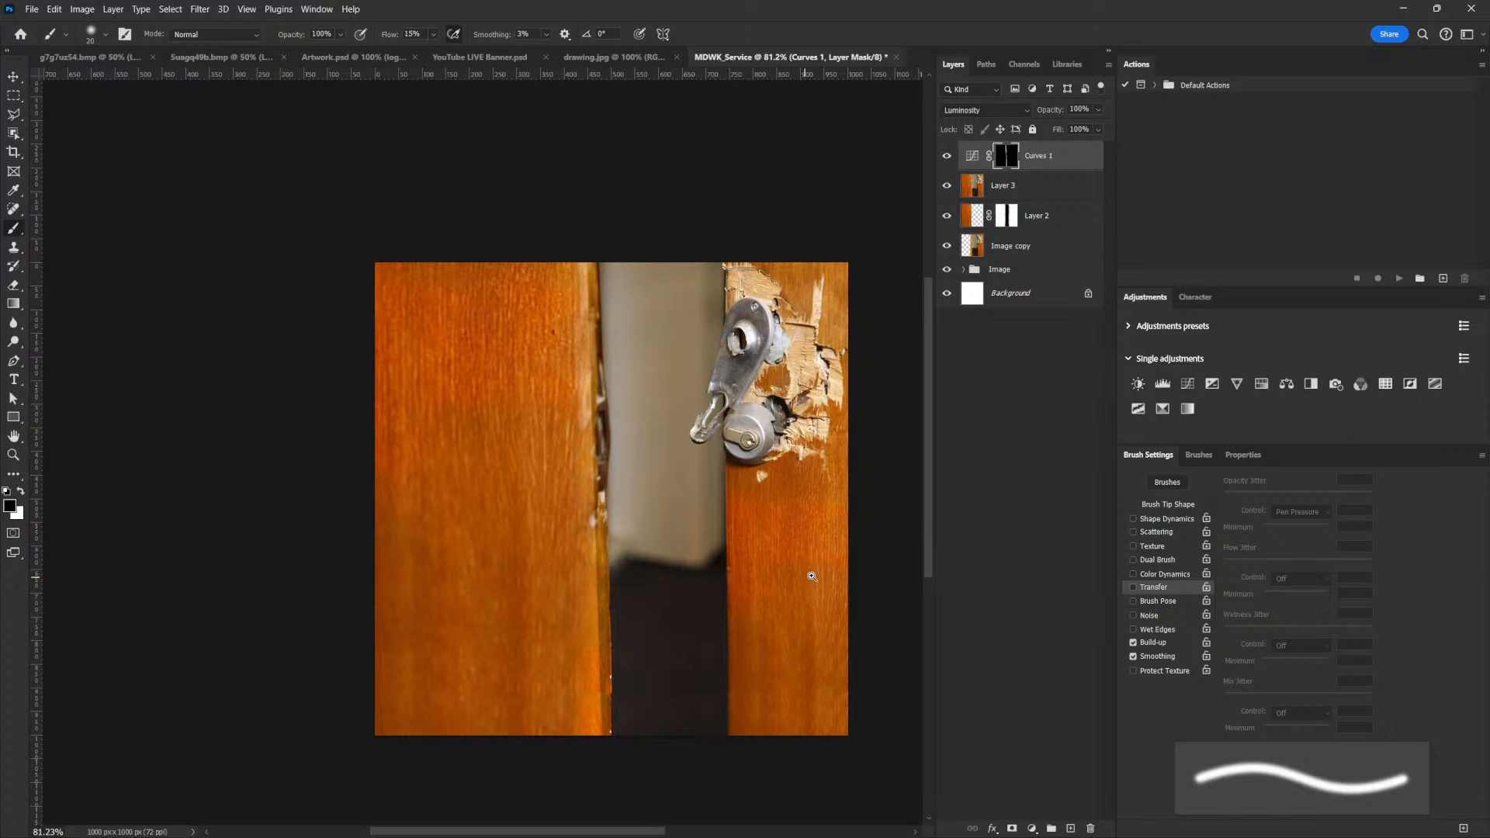
Add a Levels adjustment layer above the Curves layer and lower its white output level to dim the highlights
key("ctrl+2")
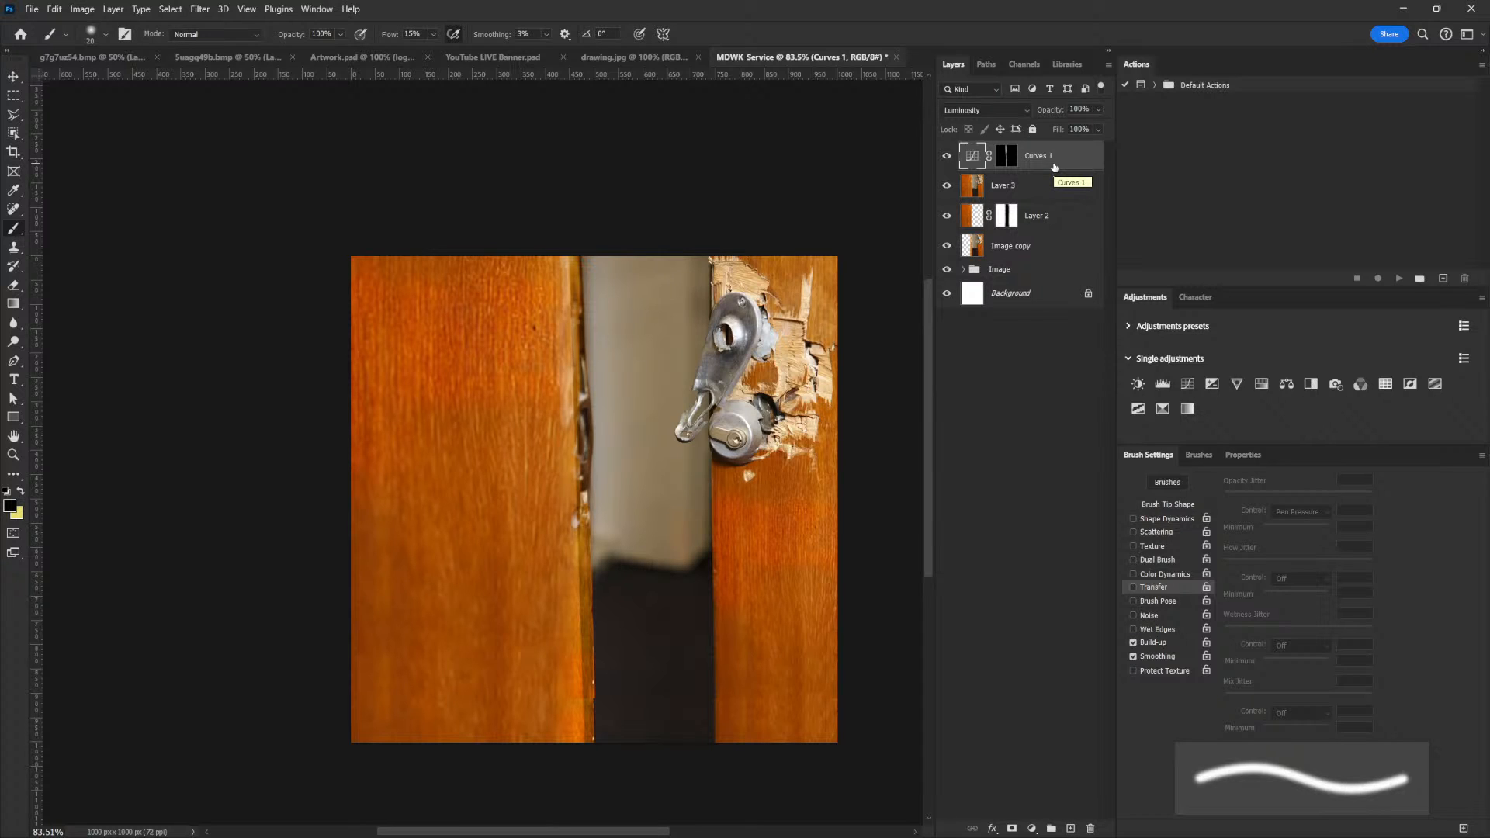
left_click(1162, 384)
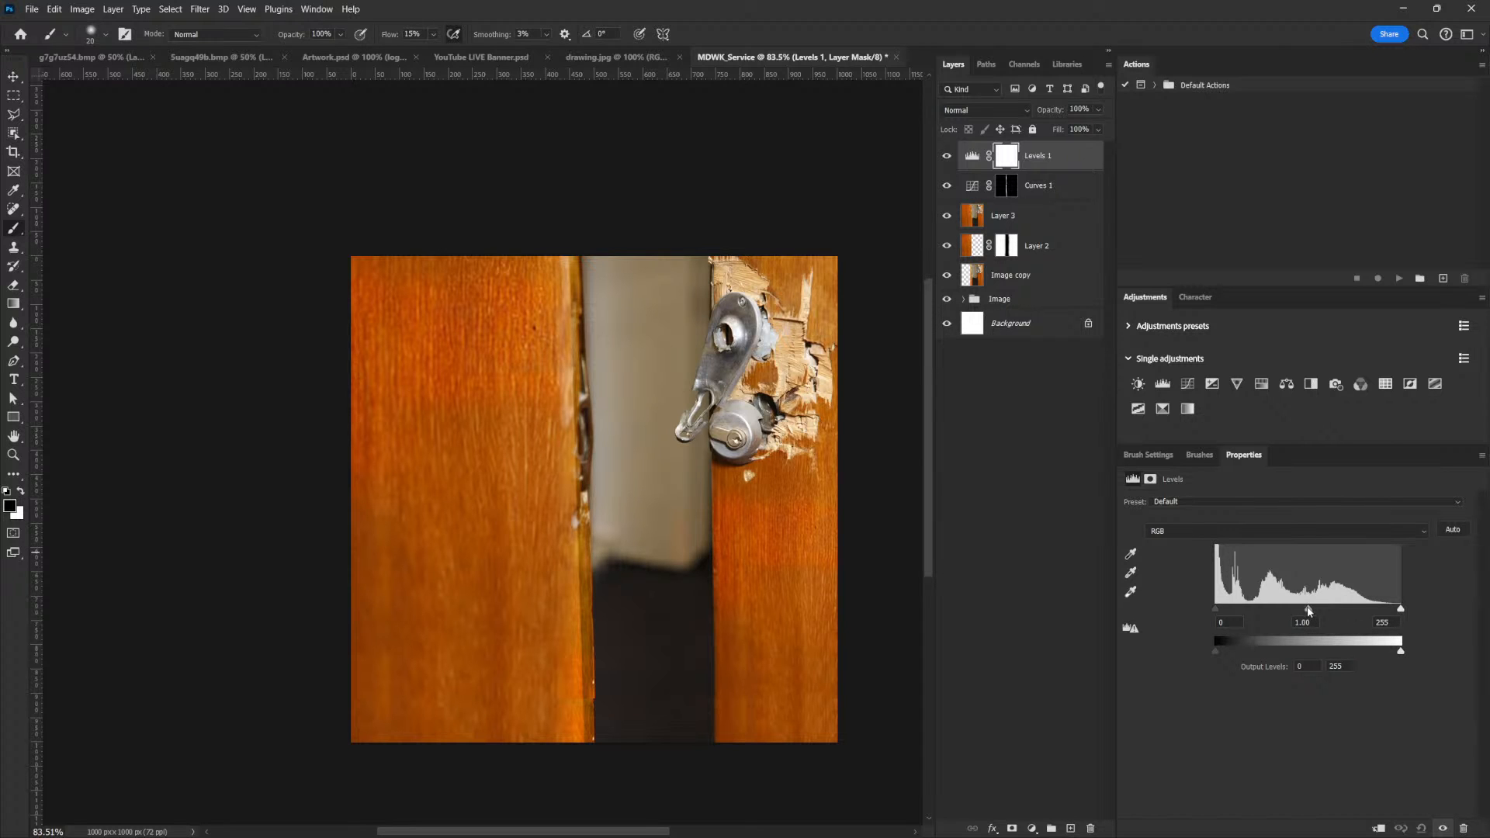
left_click_drag(1401, 653, 1363, 660)
Add a Hue/Saturation adjustment layer above Levels and set its master saturation to -26
left_click(1034, 179)
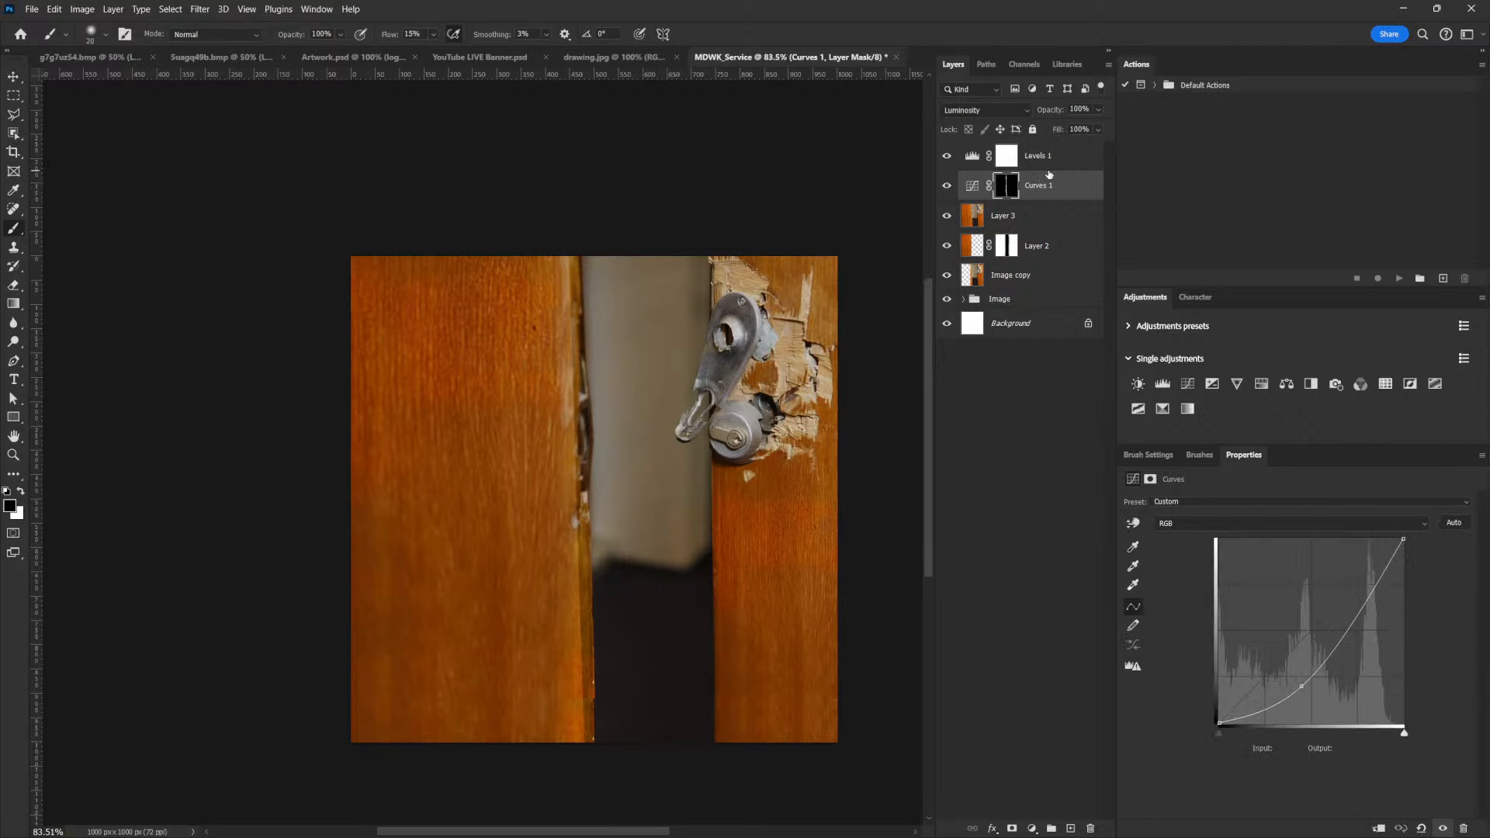
left_click(1047, 159)
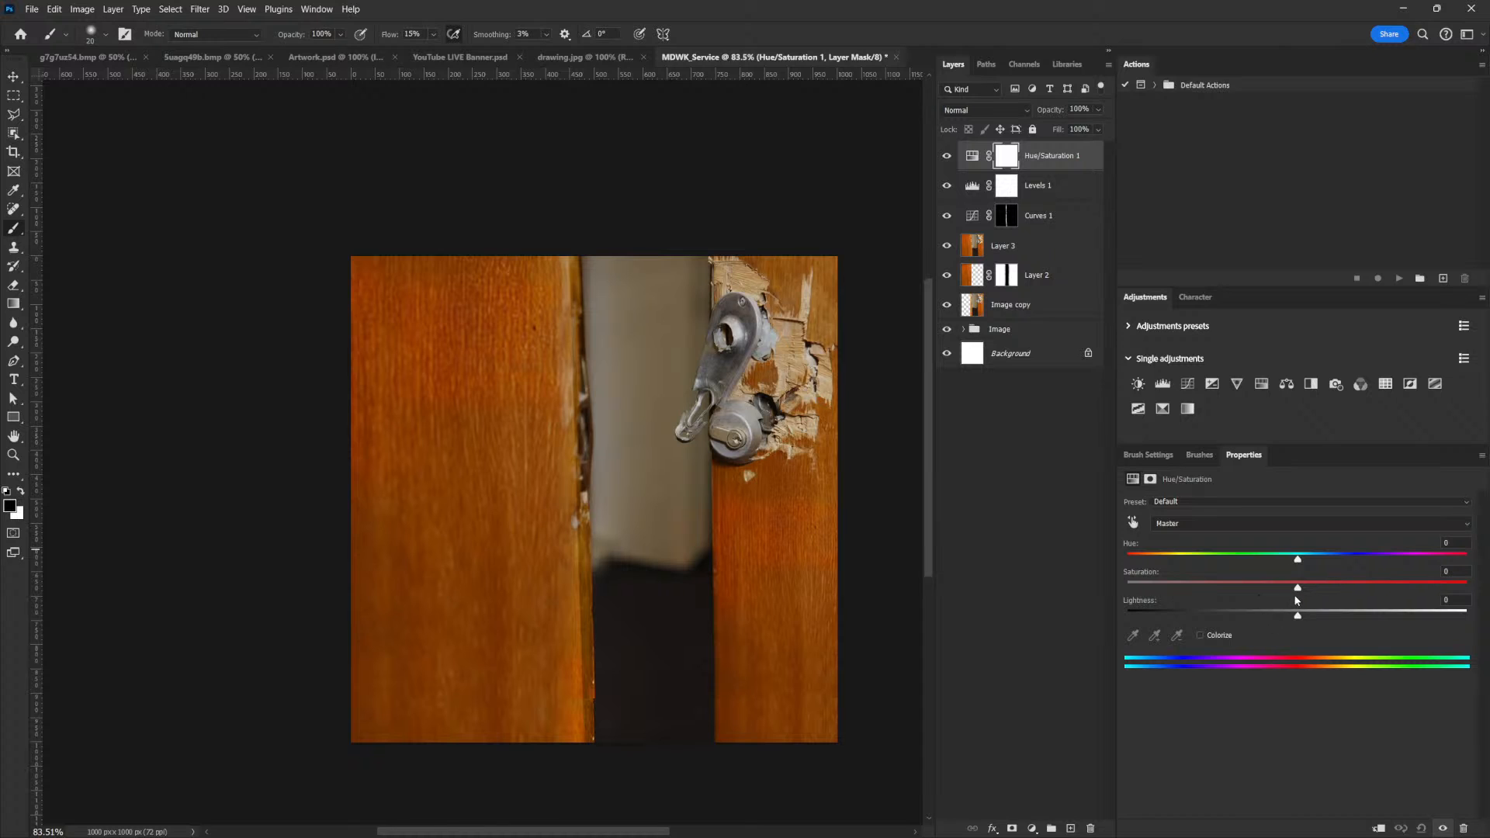
left_click_drag(1296, 588, 1257, 597)
left_click_drag(1255, 593, 1252, 594)
Add a Color Balance adjustment layer on top and shift its midtones slightly toward red
left_click(1283, 385)
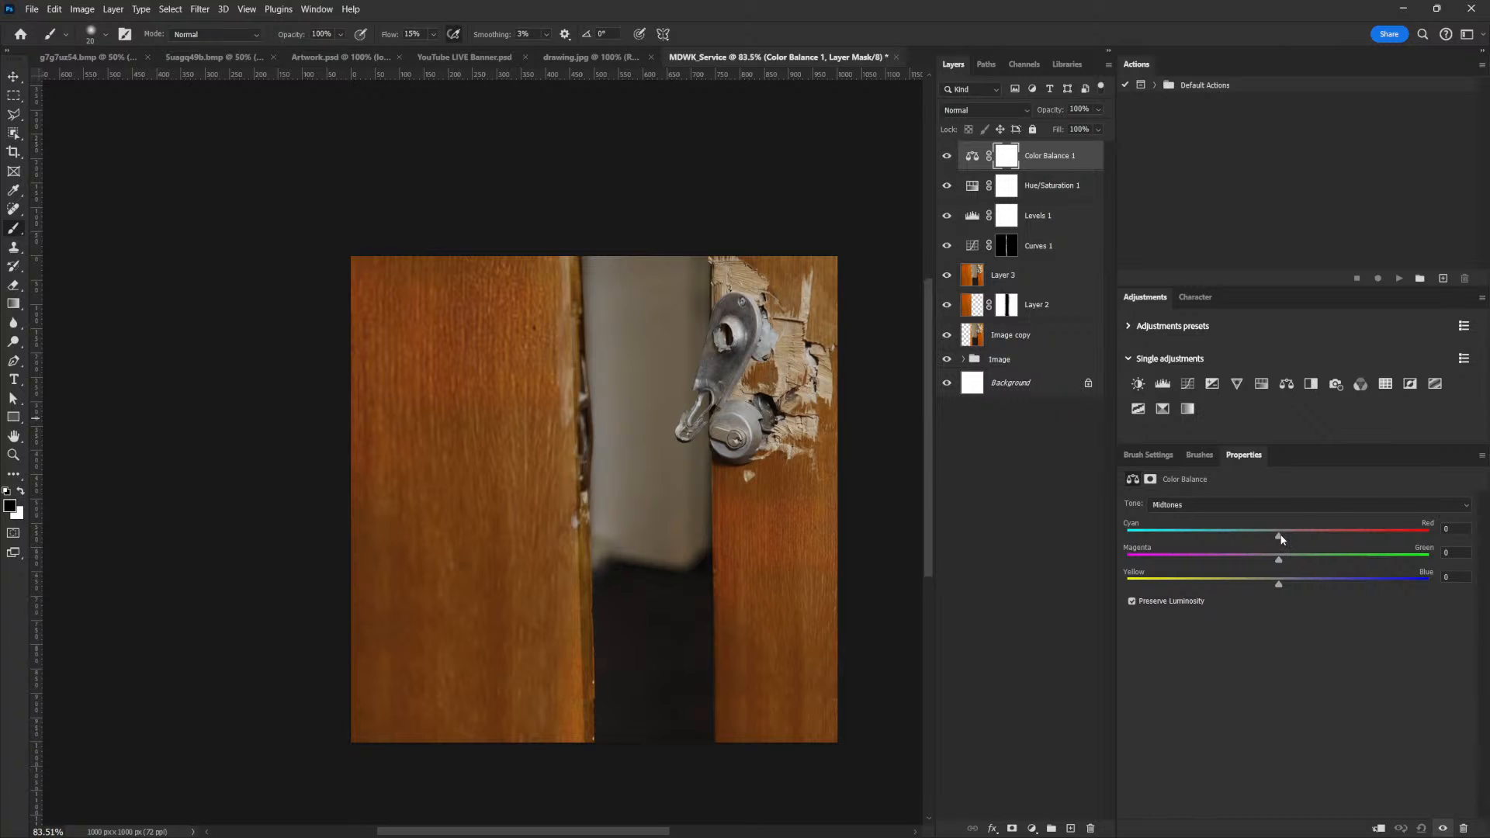
left_click_drag(1296, 538, 1302, 537)
left_click(1042, 153)
Add a second Curves adjustment layer with the red channel at input 113, output 126 and the blue channel at input 138, output 133
left_click(1188, 384)
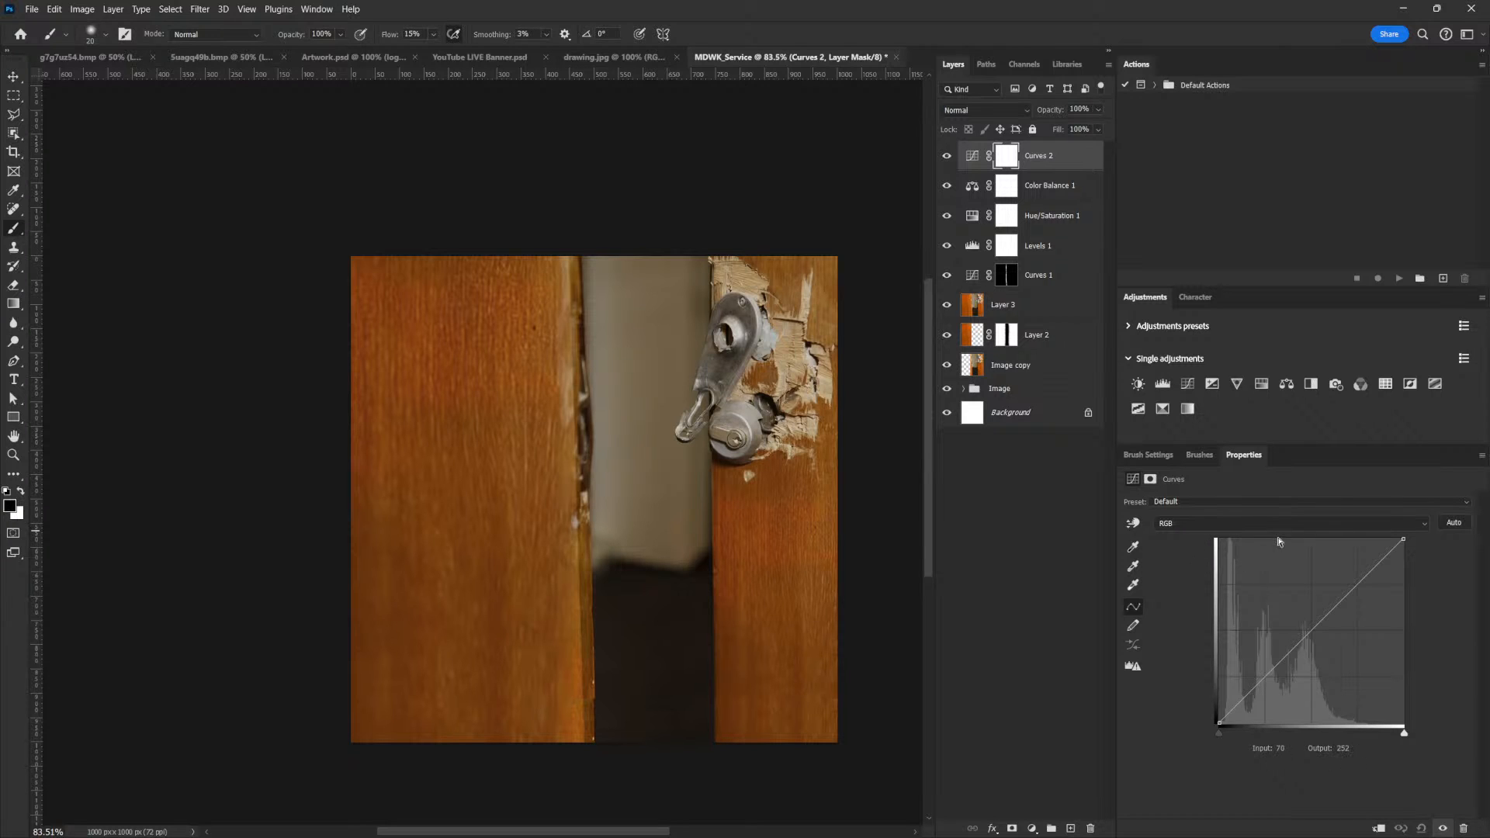
left_click(1253, 523)
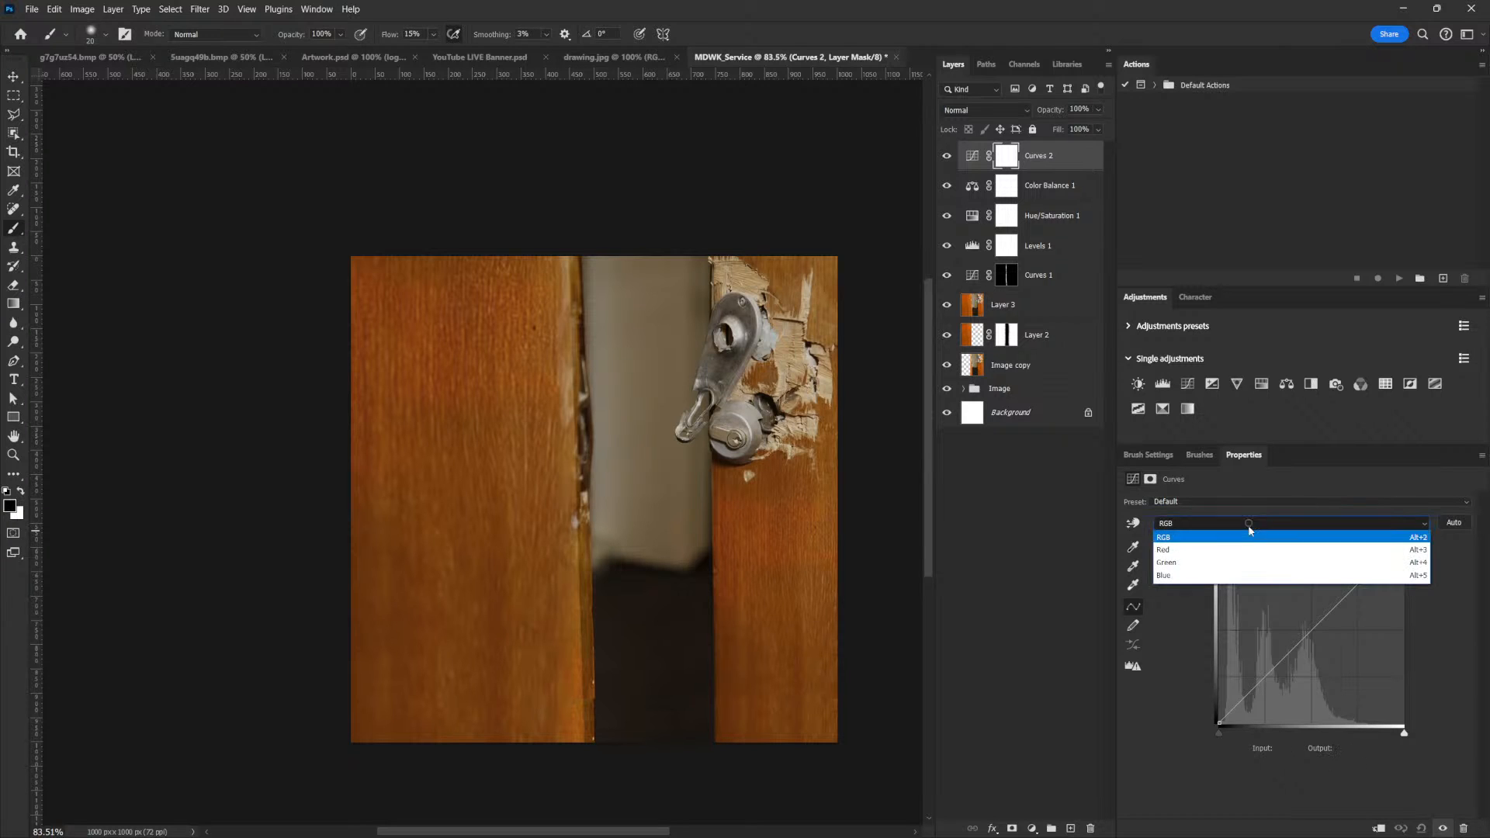
left_click(1197, 556)
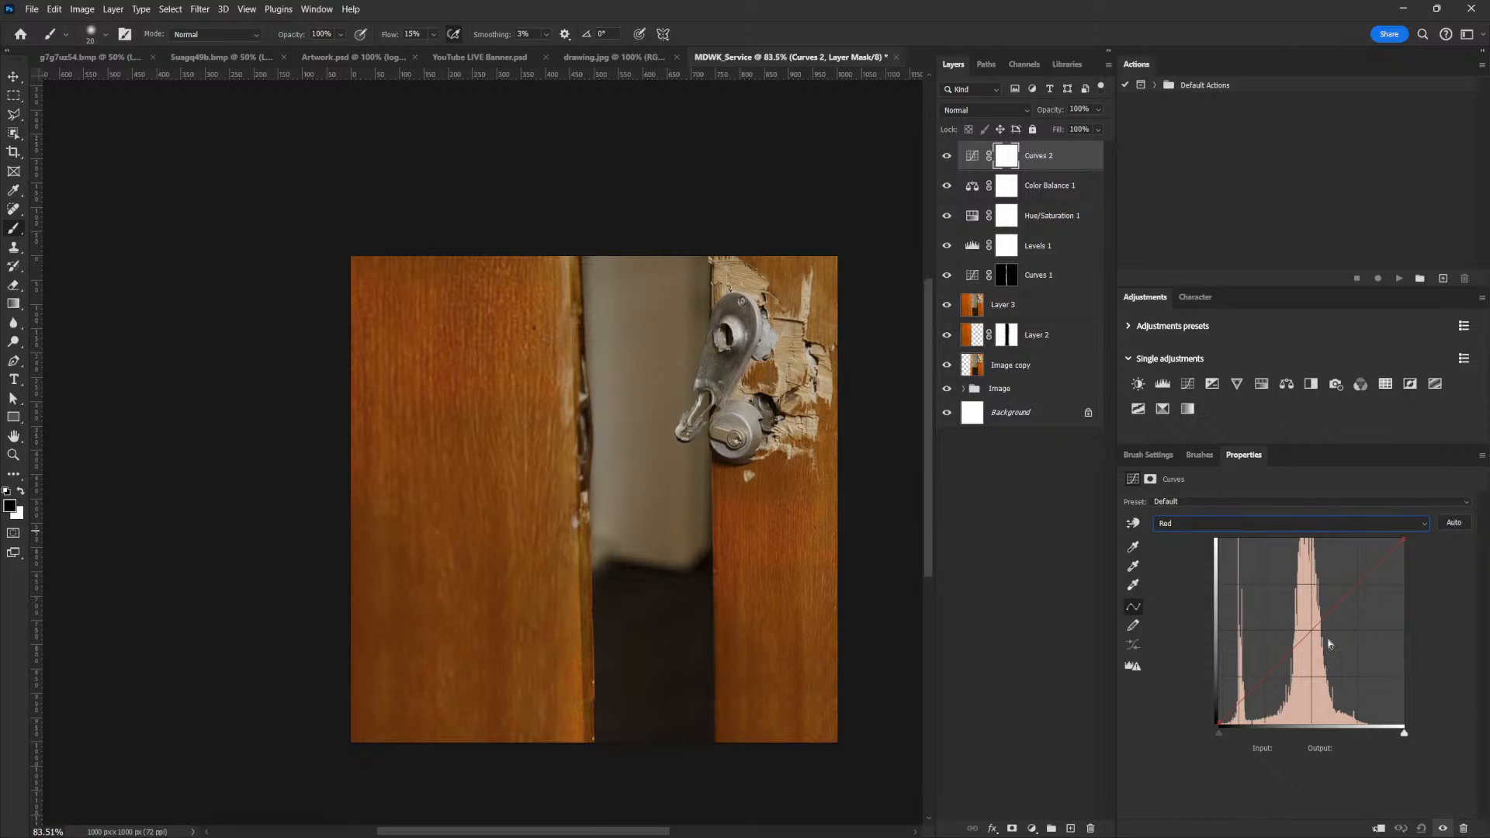
left_click_drag(1306, 633, 1299, 631)
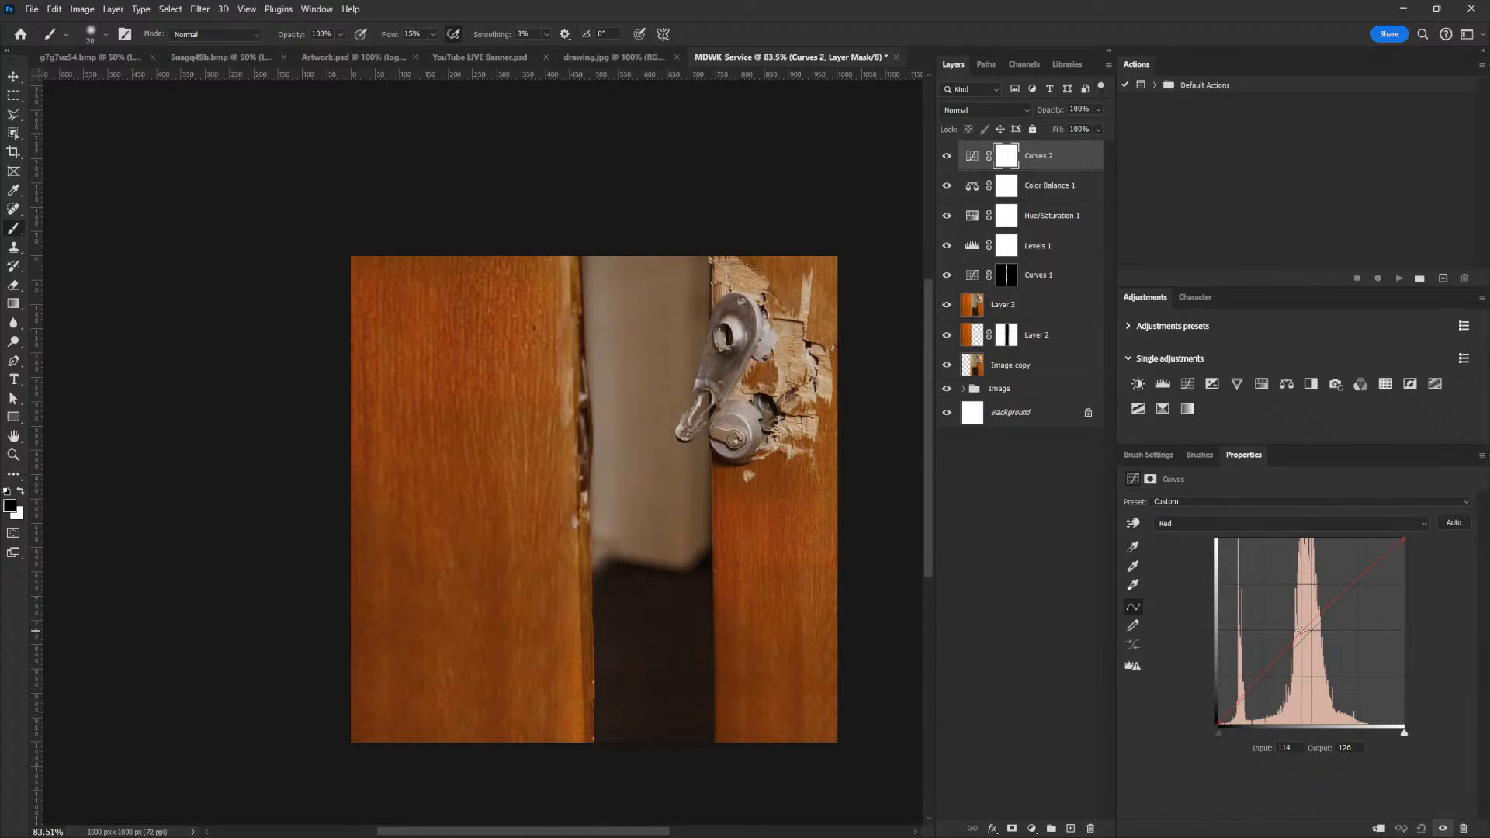
left_click(1249, 524)
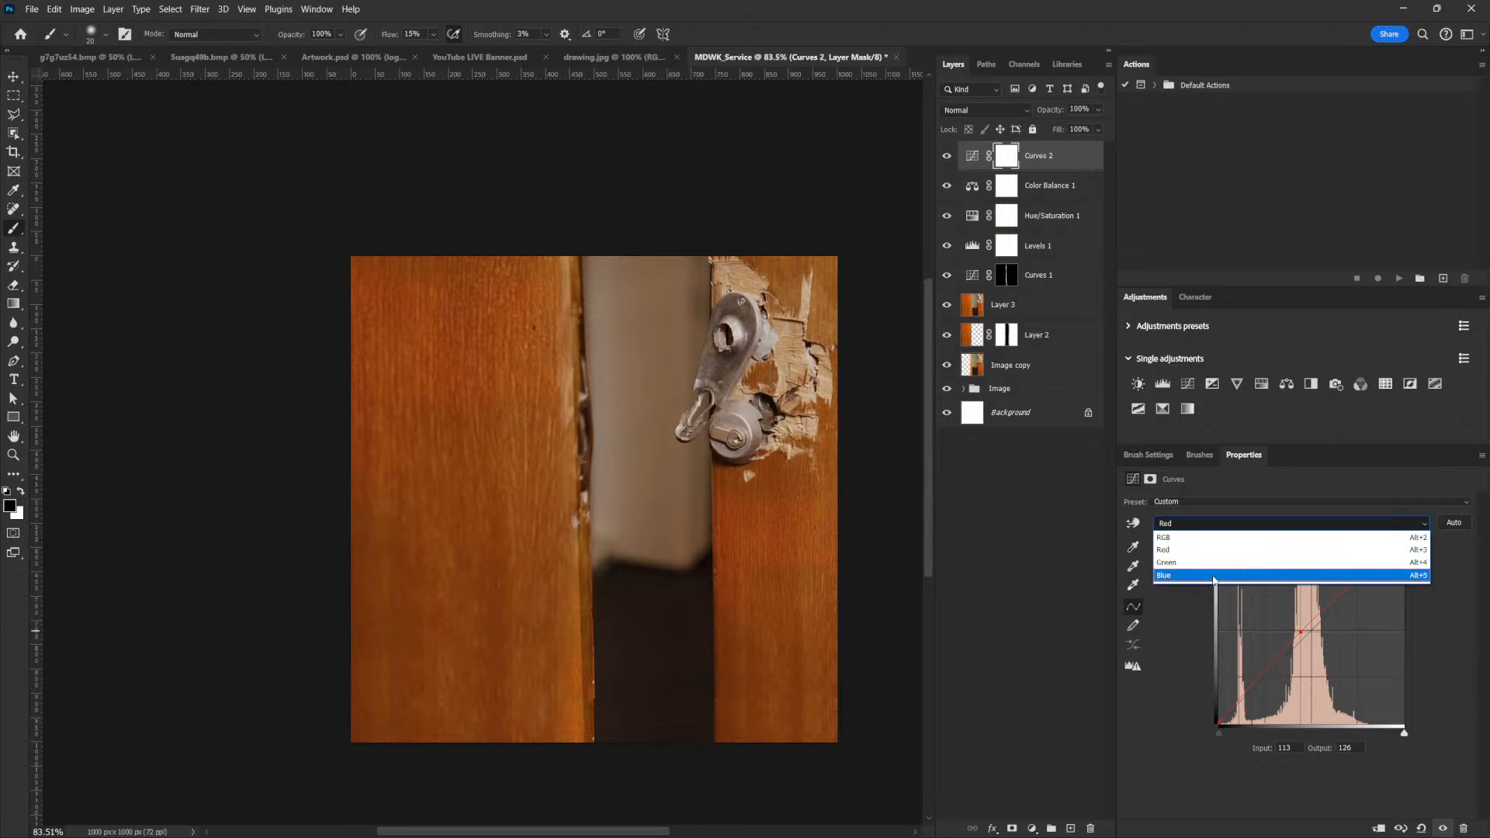
left_click(1208, 576)
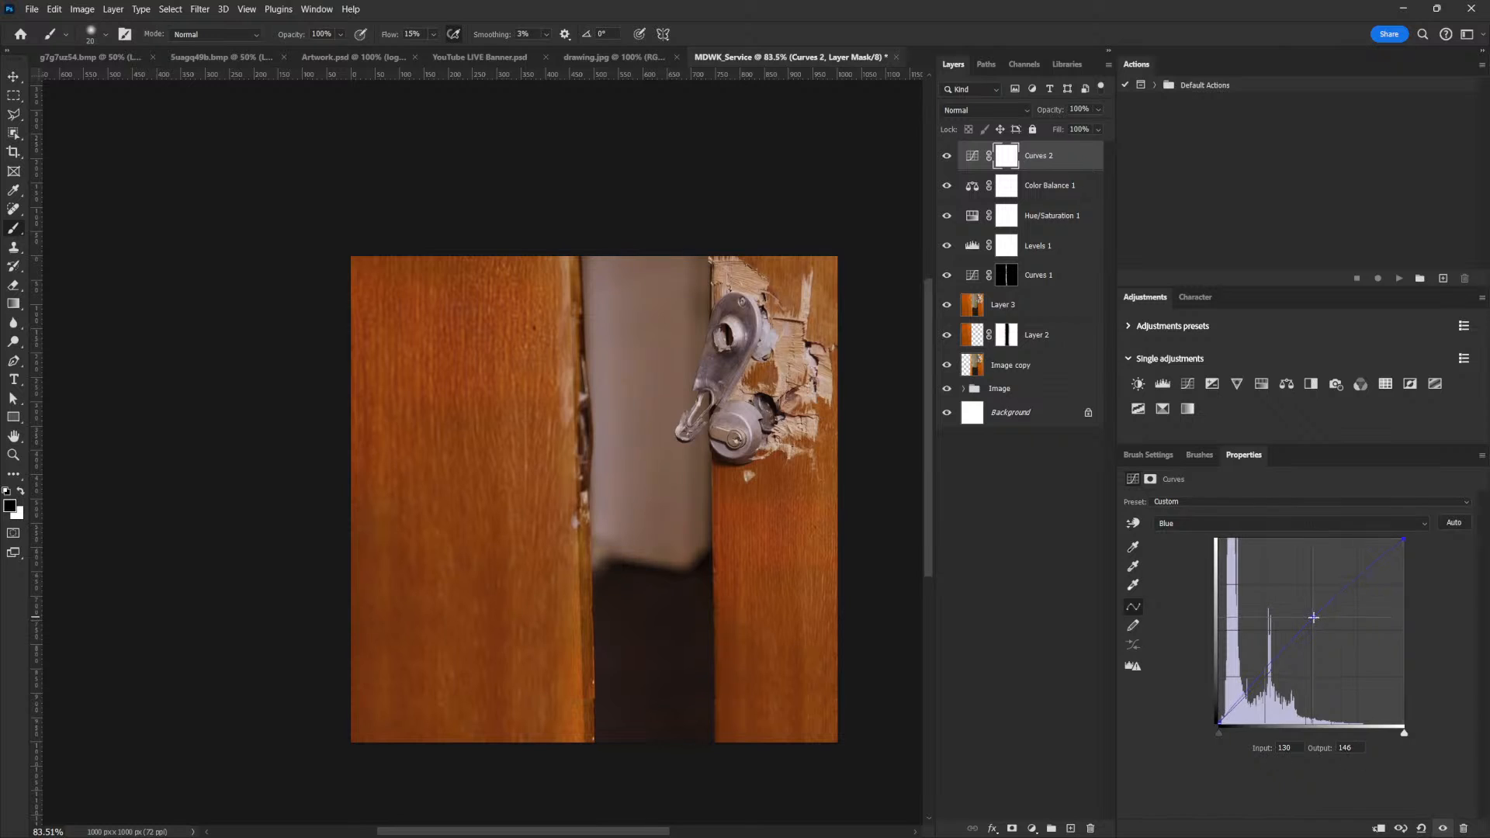
left_click_drag(1321, 623, 1318, 627)
Darken the image with an RGB curve point at input 102, output 65 on the second Curves layer
left_click(1191, 531)
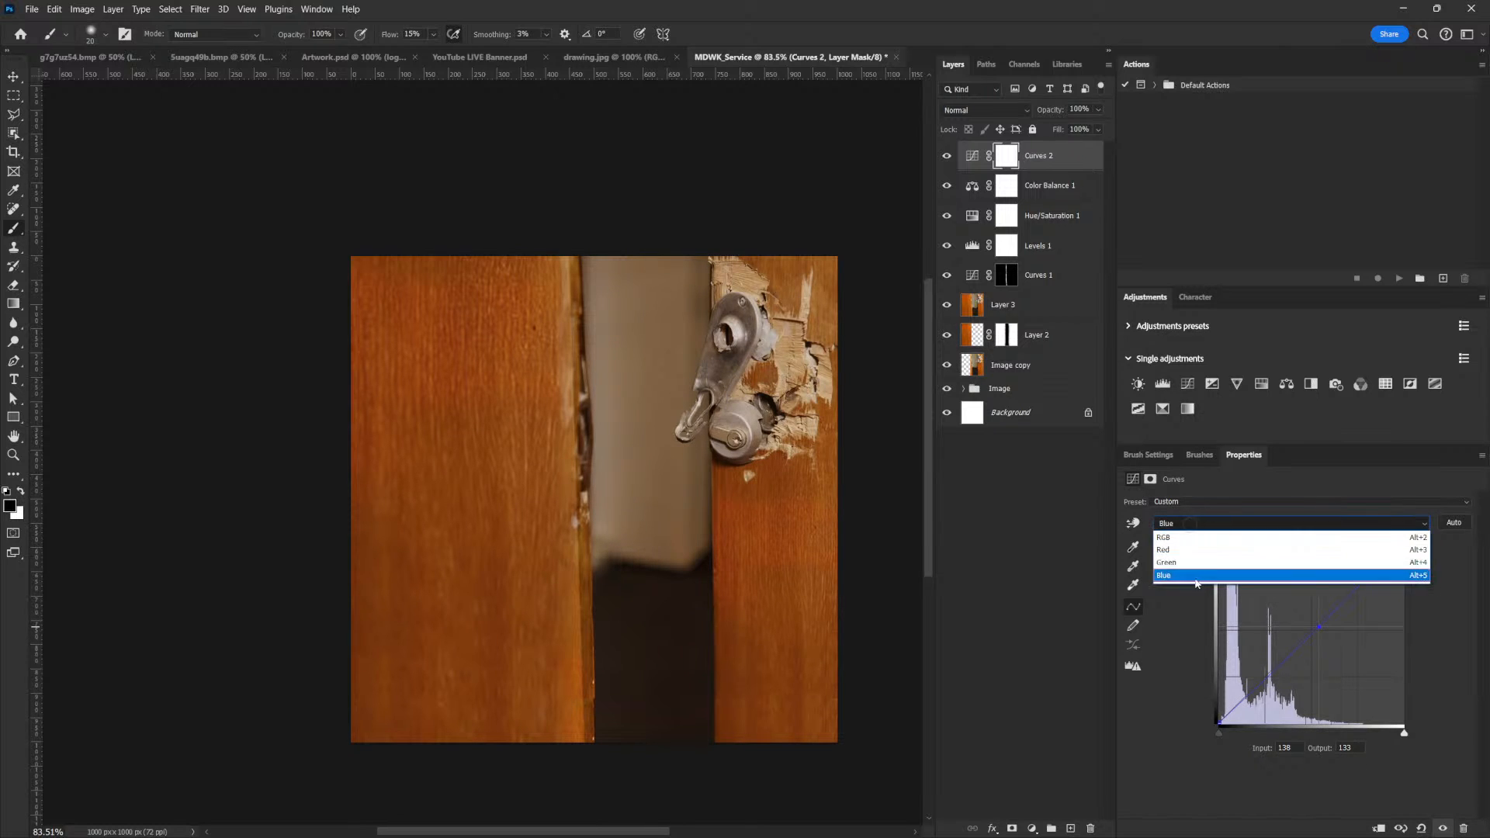
left_click(1184, 539)
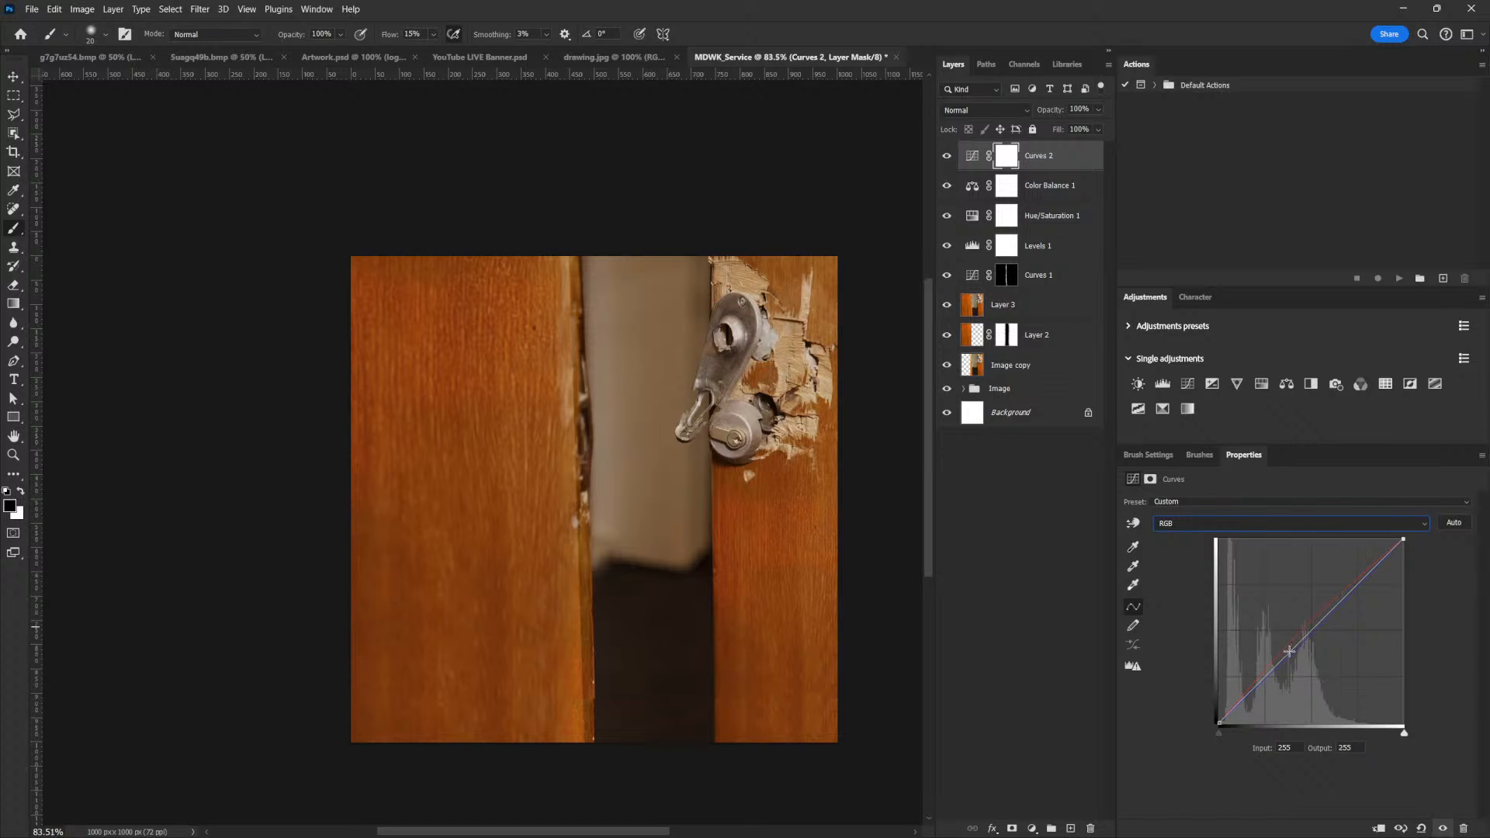
left_click_drag(1290, 659, 1291, 675)
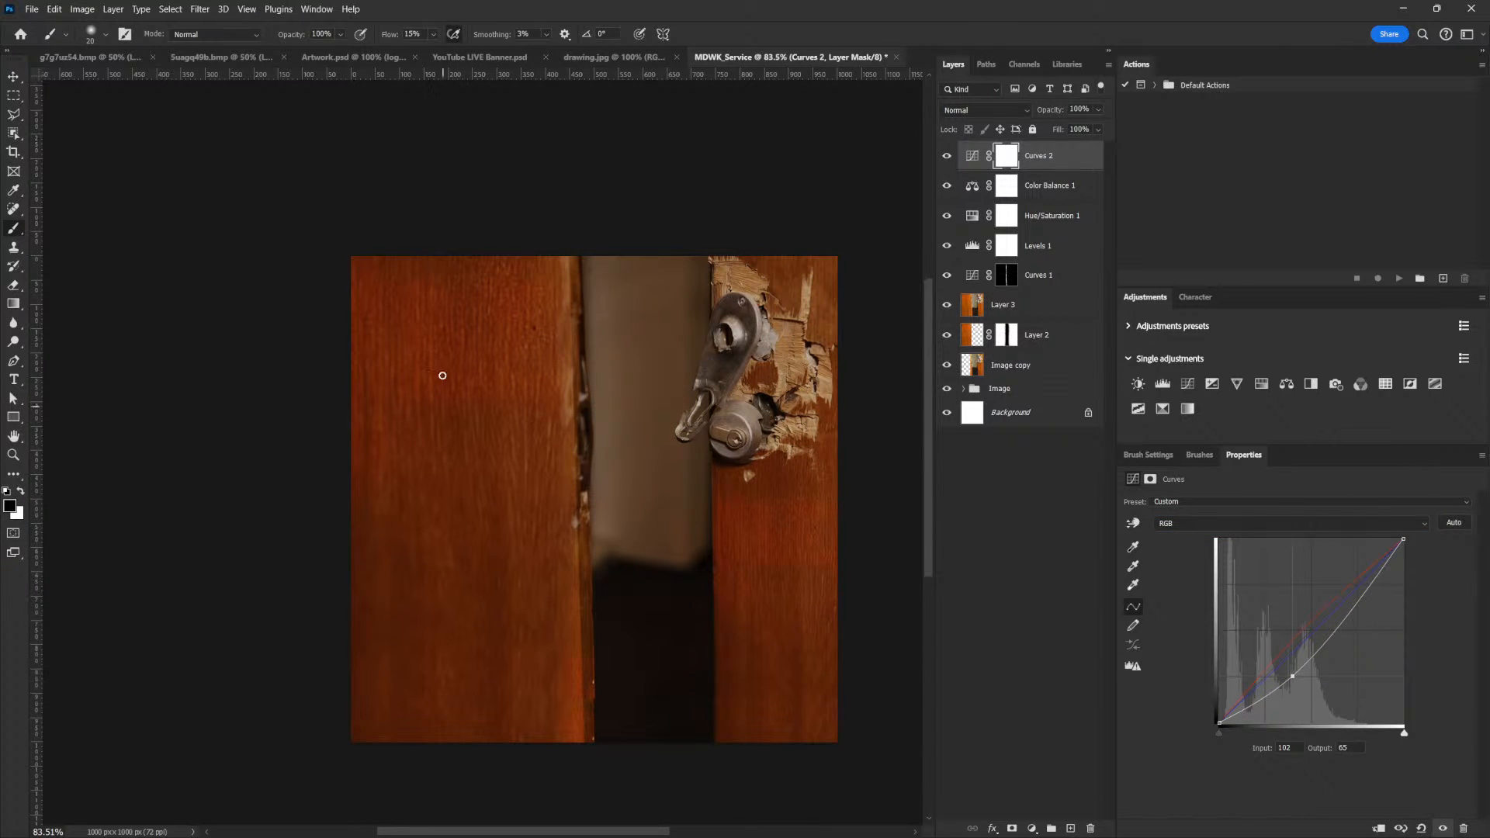
Desaturate the wood further by lowering the Hue/Saturation layer's master saturation below -60
left_click(1005, 219)
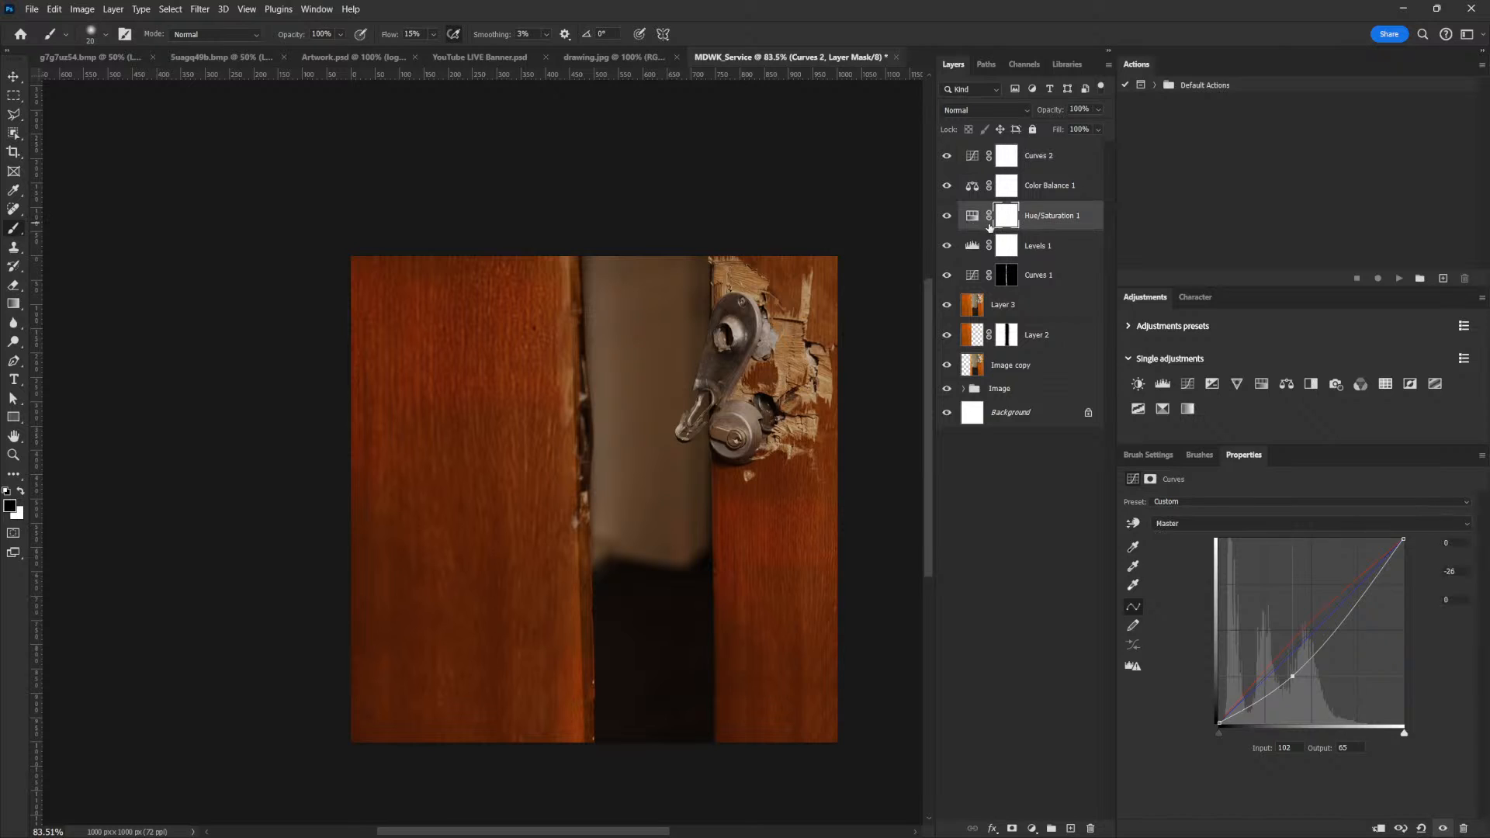
left_click_drag(1252, 588, 1218, 597)
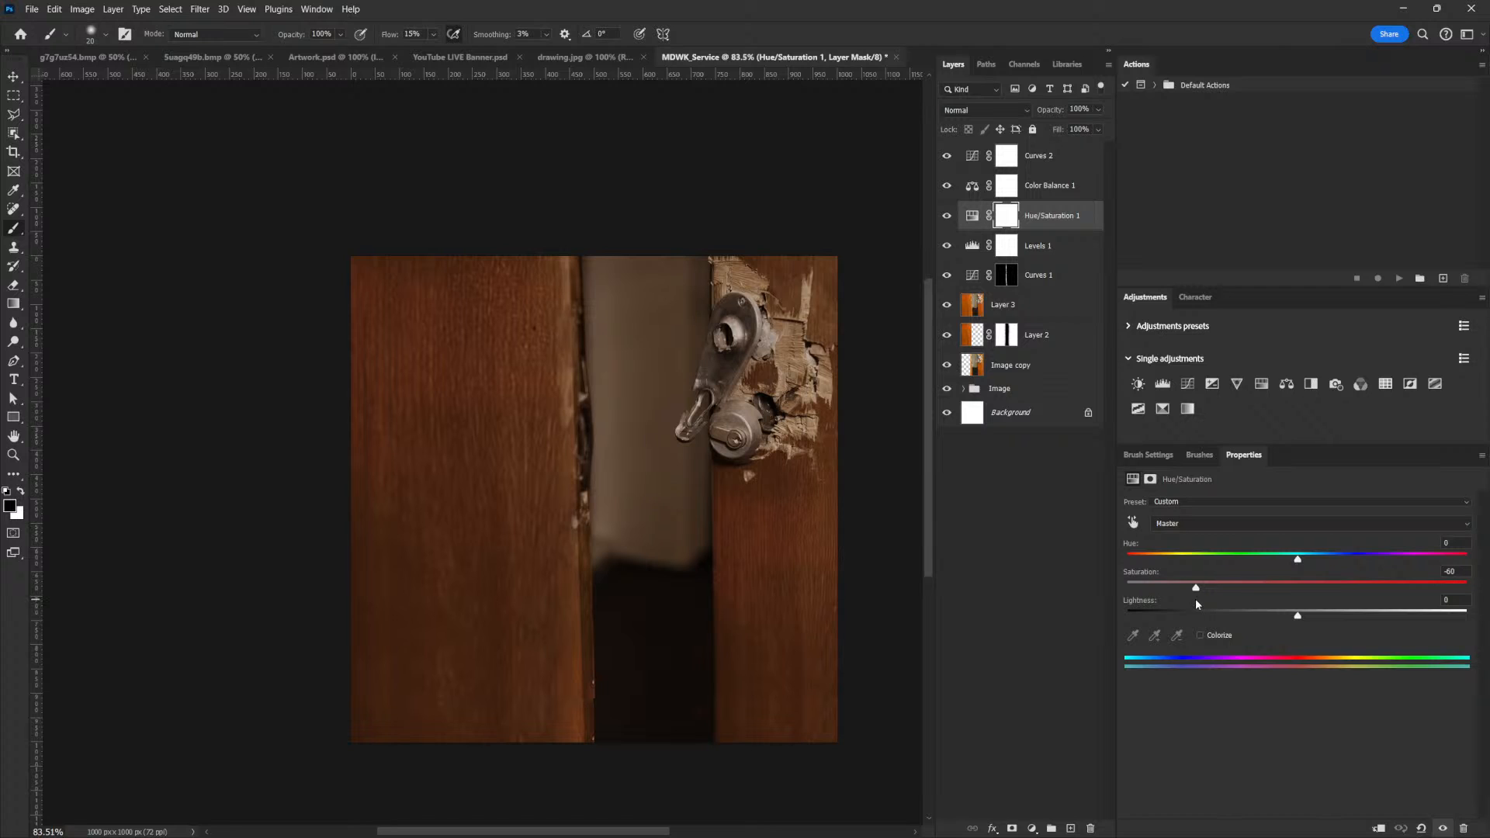
left_click_drag(1196, 591, 1195, 593)
left_click_drag(1194, 591, 1177, 594)
Deepen the second Curves layer by moving its RGB point to input 99, output 46
left_click(972, 156)
left_click_drag(1293, 675, 1291, 682)
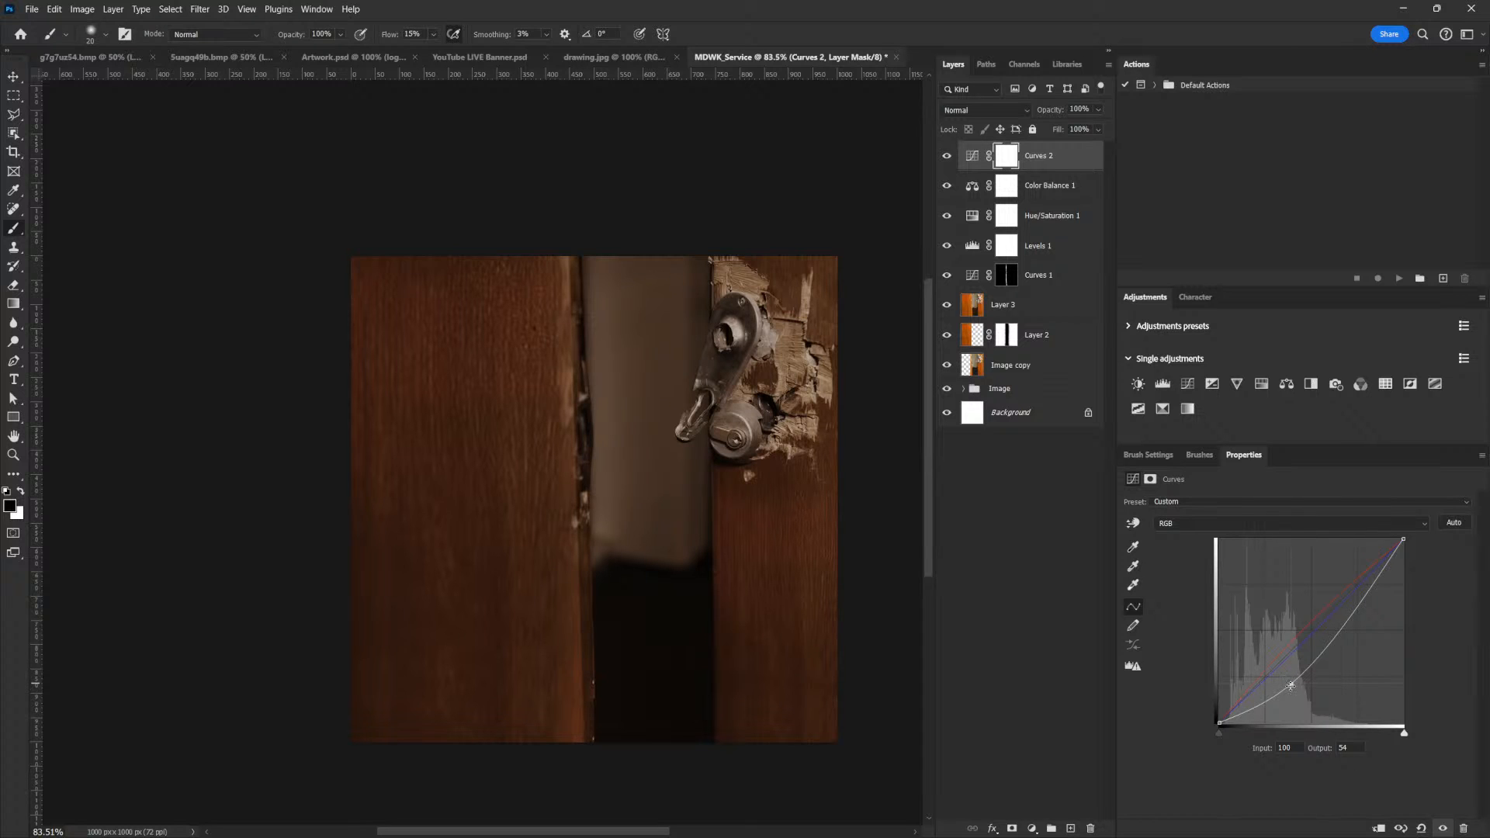
left_click_drag(1290, 684, 1291, 687)
left_click_drag(1291, 686, 1290, 690)
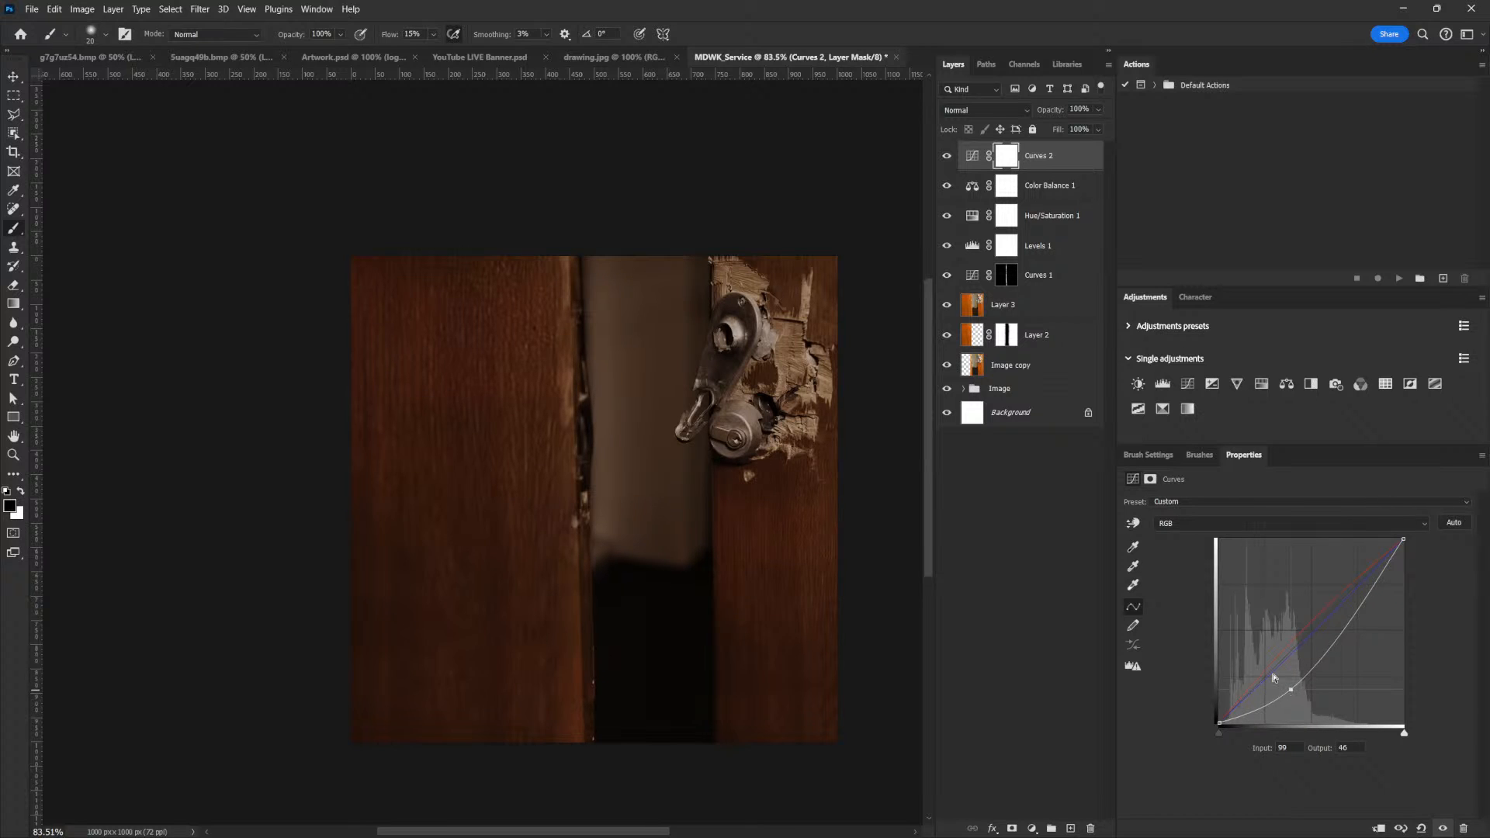
Stamp all visible layers into a new layer above the second Curves layer and convert it to a smart object
left_click(973, 157)
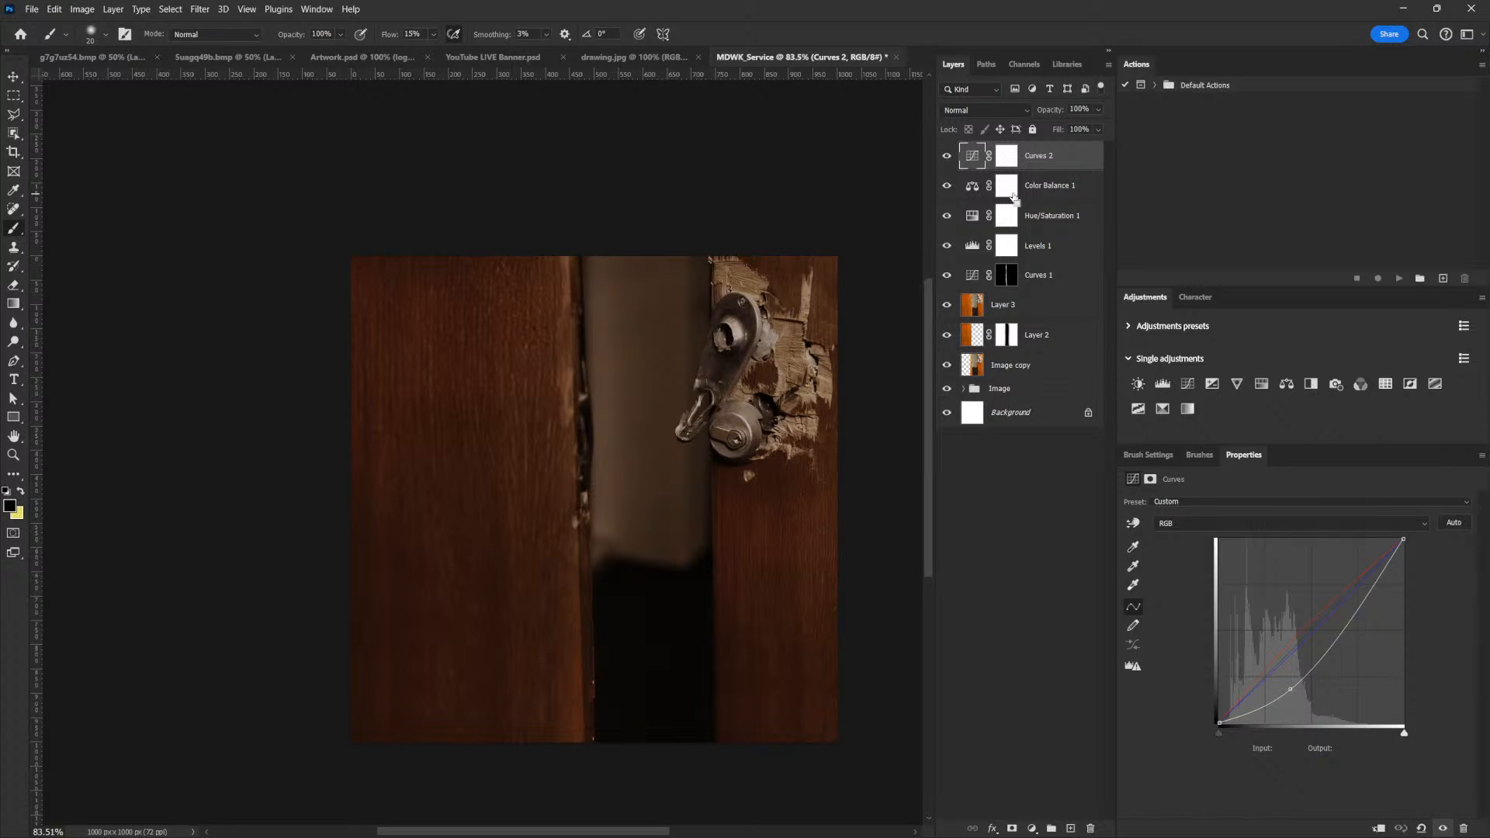
key("ctrl+shift+alt+e")
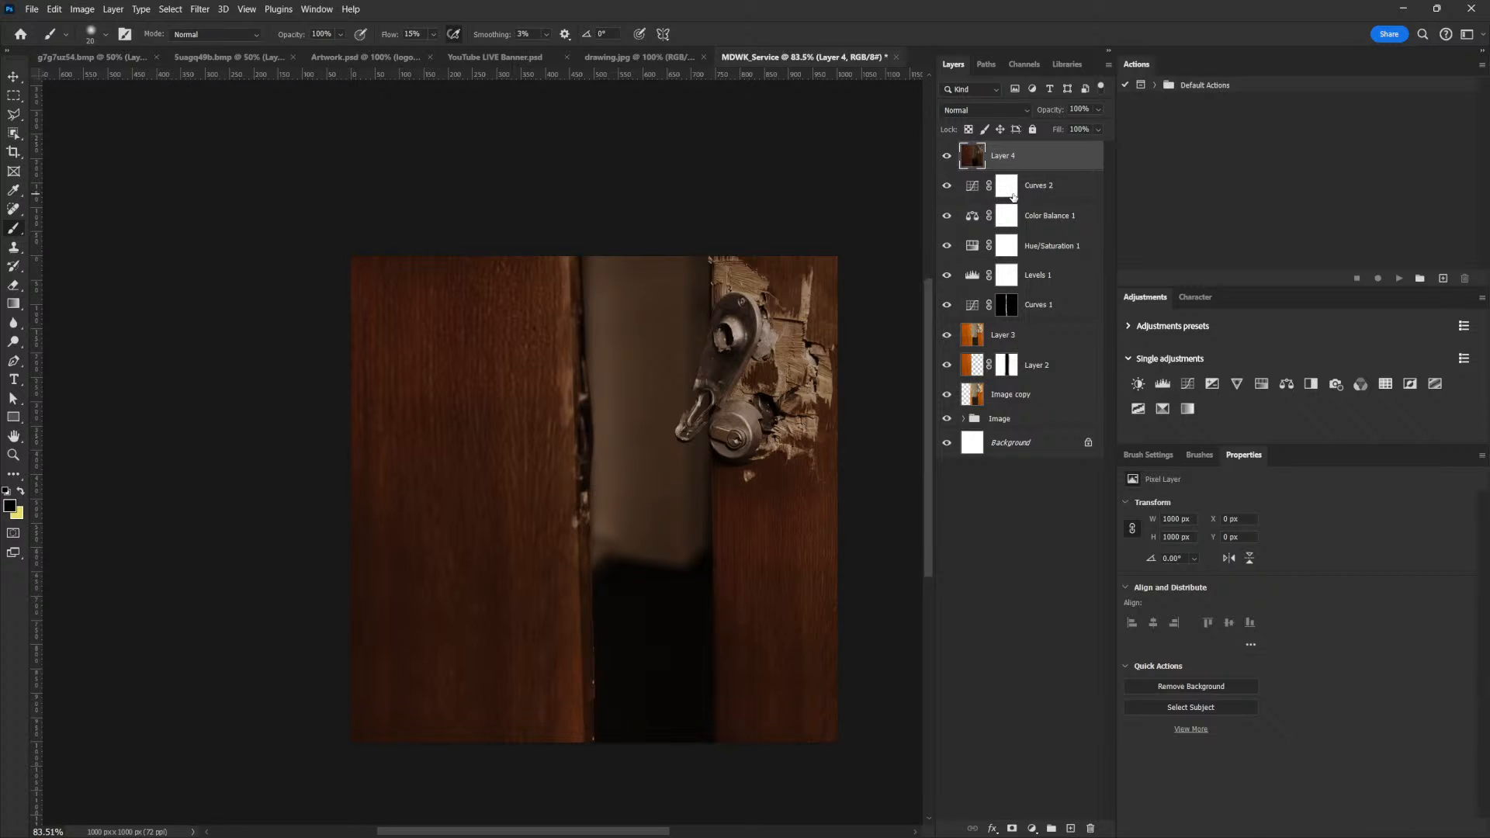
right_click(1015, 156)
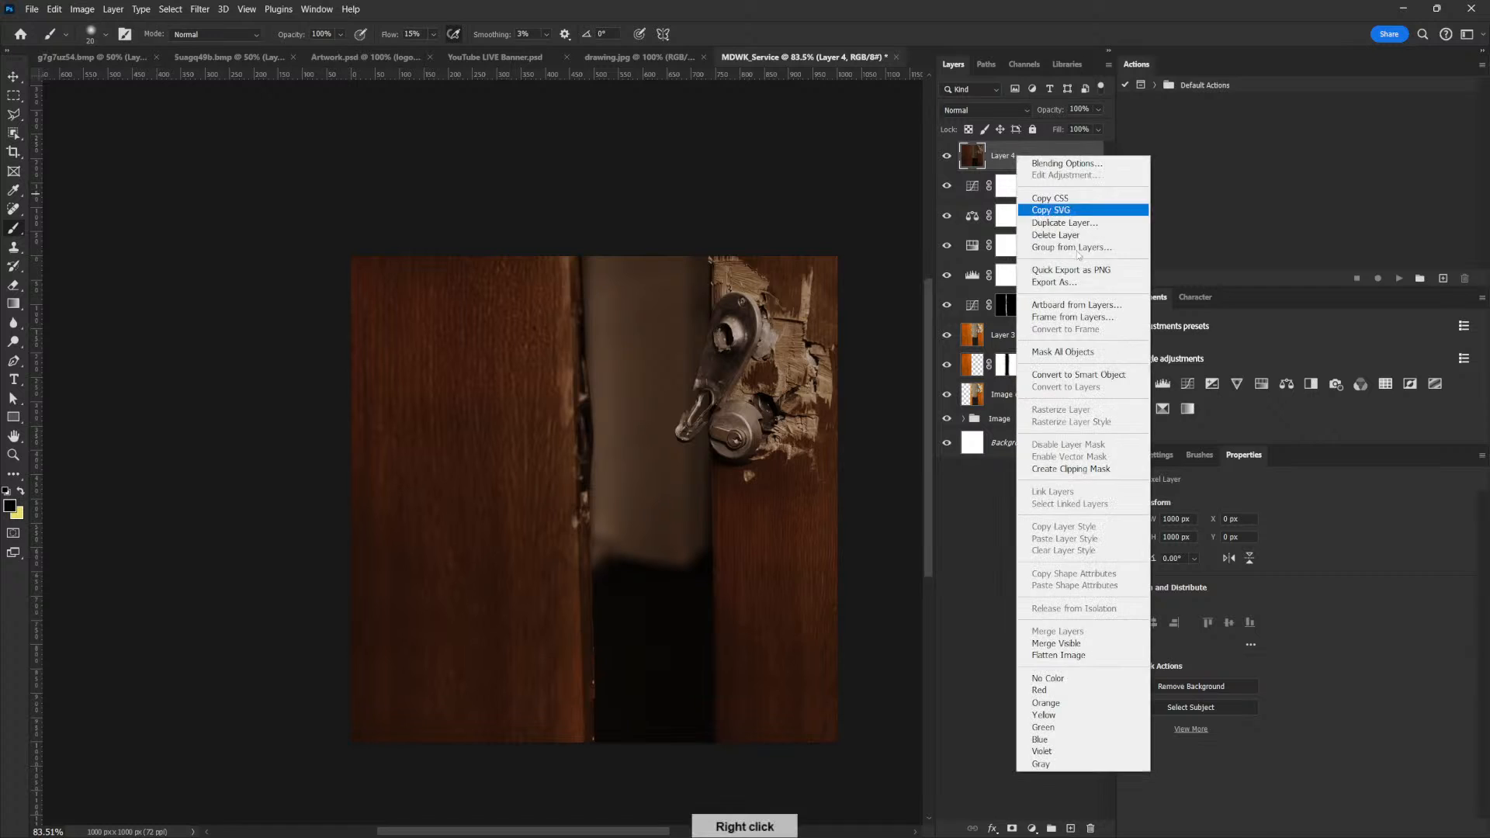
left_click(1063, 377)
Rename the new smart object layer as Field_
double_click(1001, 157)
type("Fie")
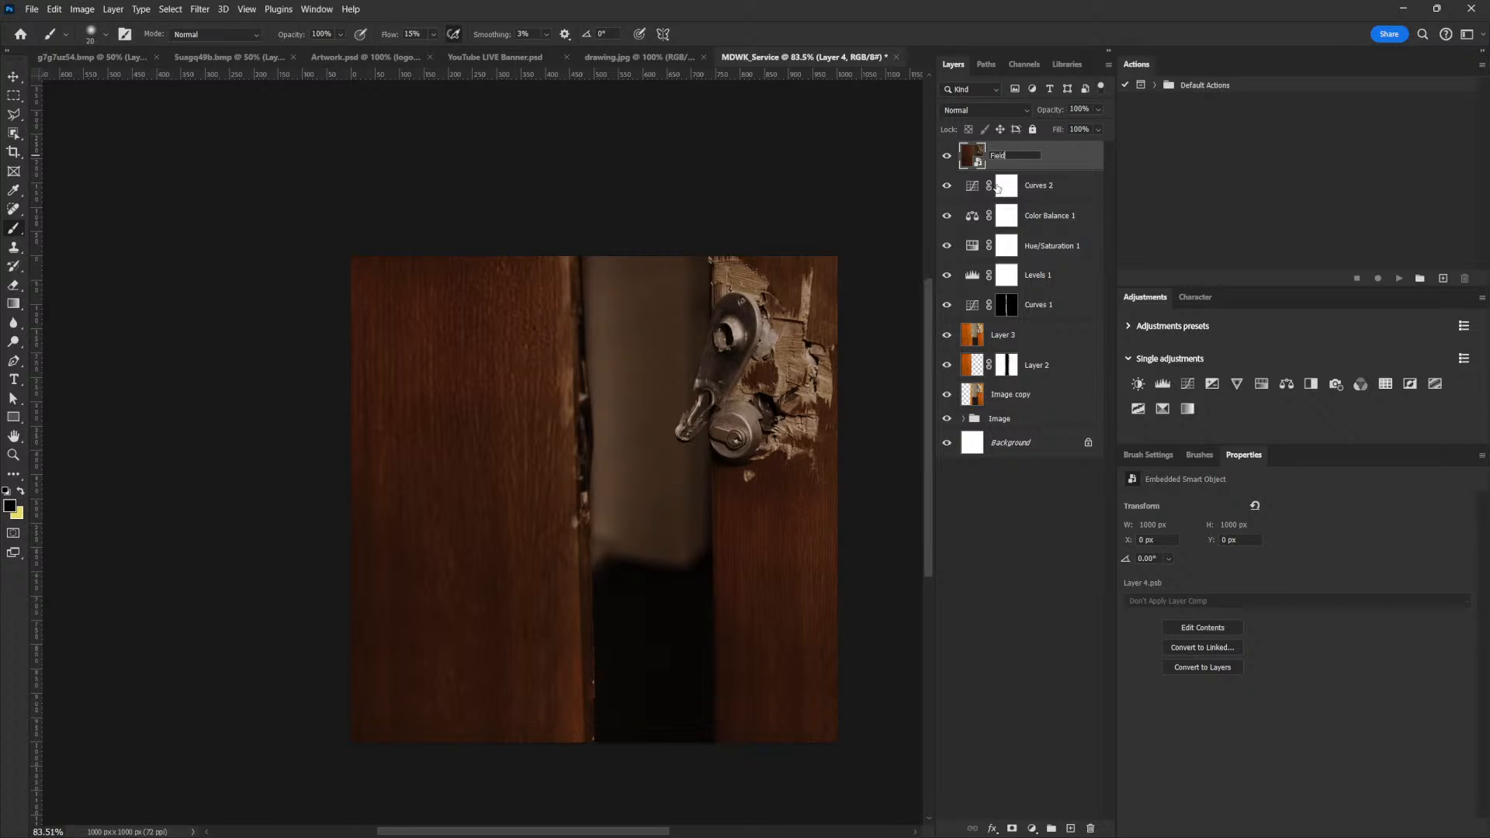
type("ld")
key("Return")
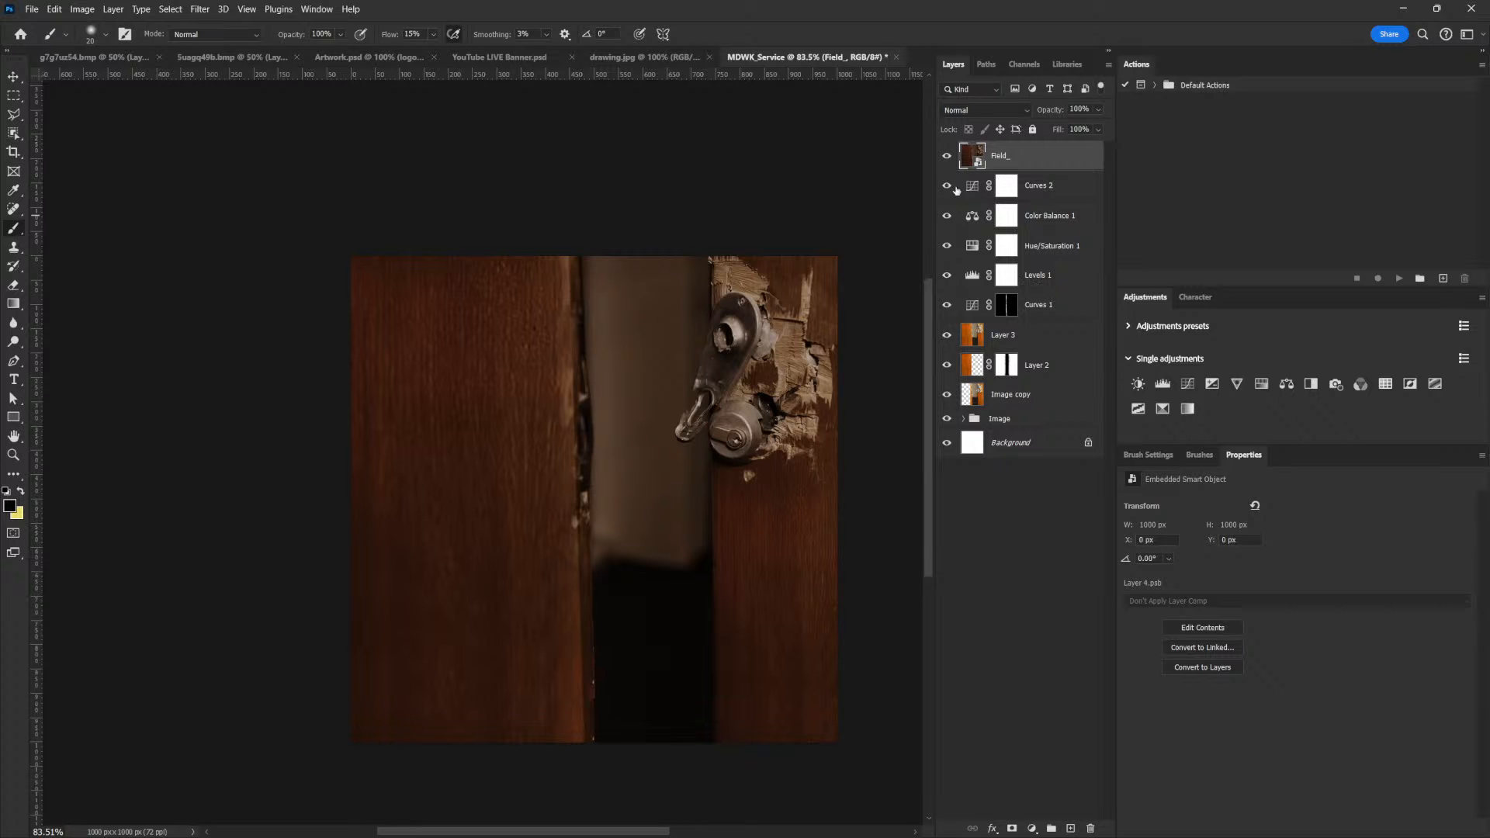
Apply a Field Blur of only a few pixels to the Field_ smart object
left_click(200, 11)
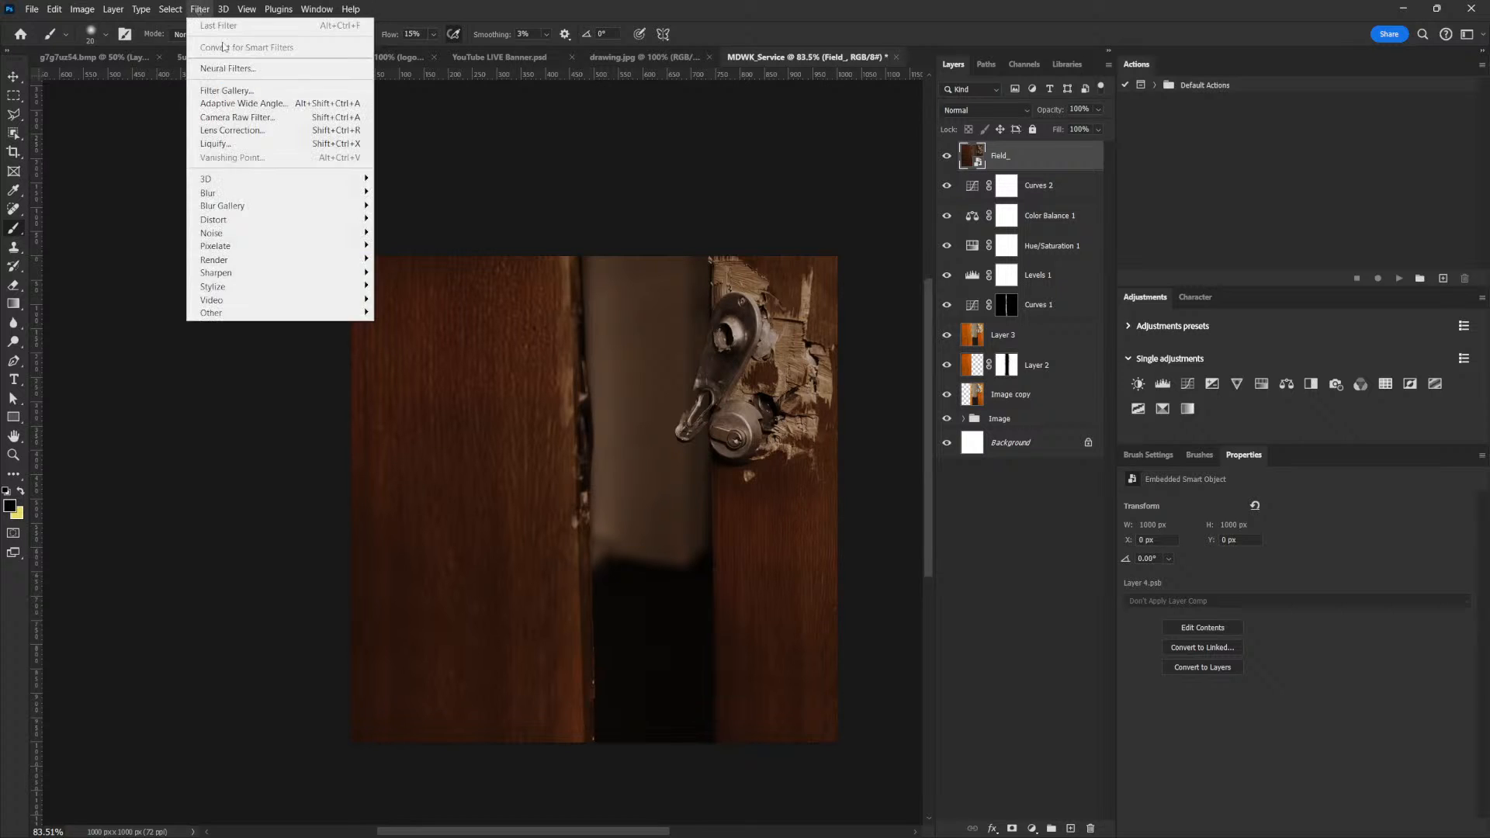
mouse_move(312, 194)
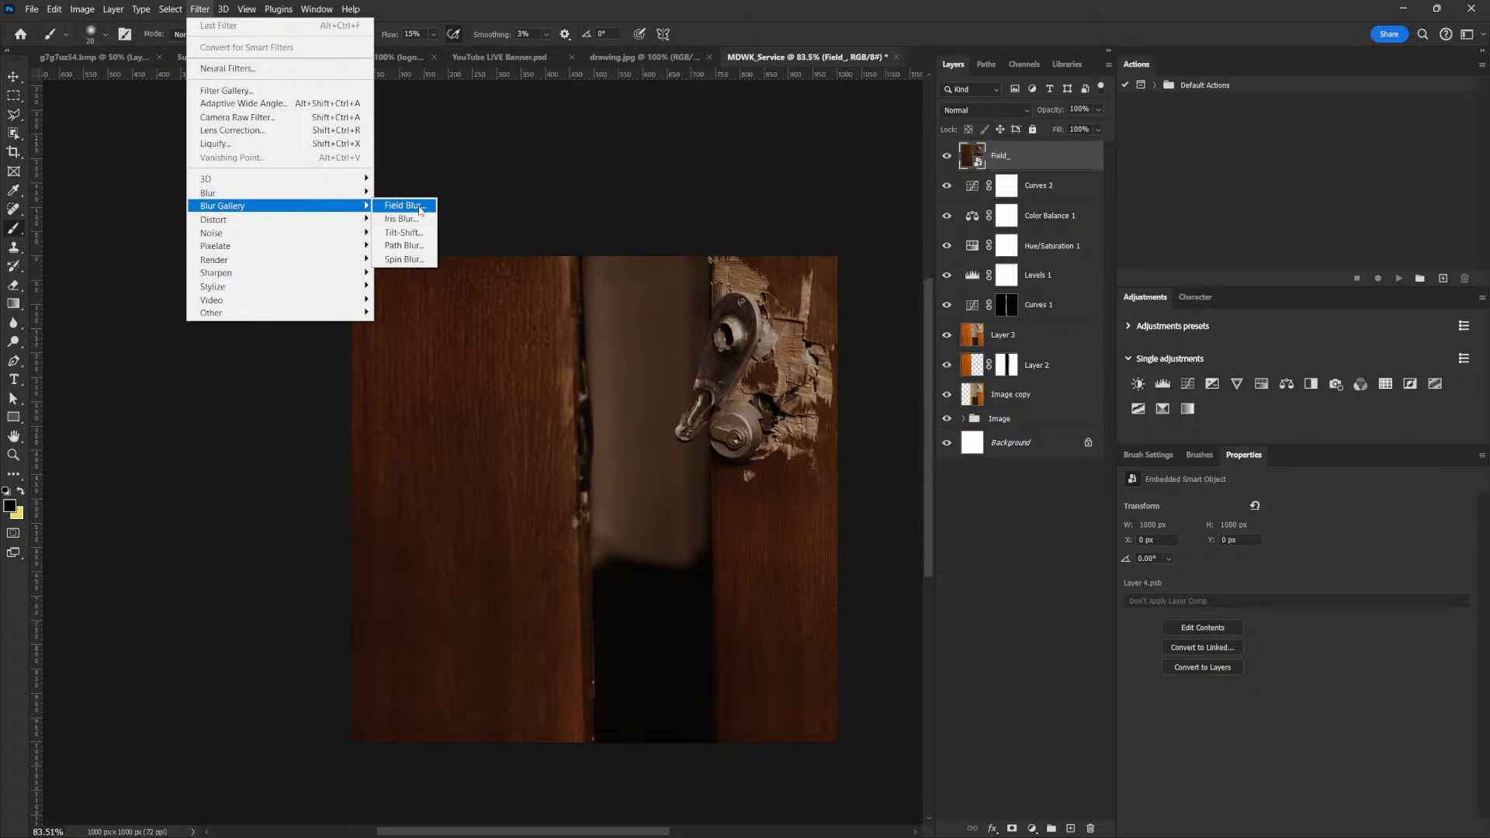
left_click(420, 208)
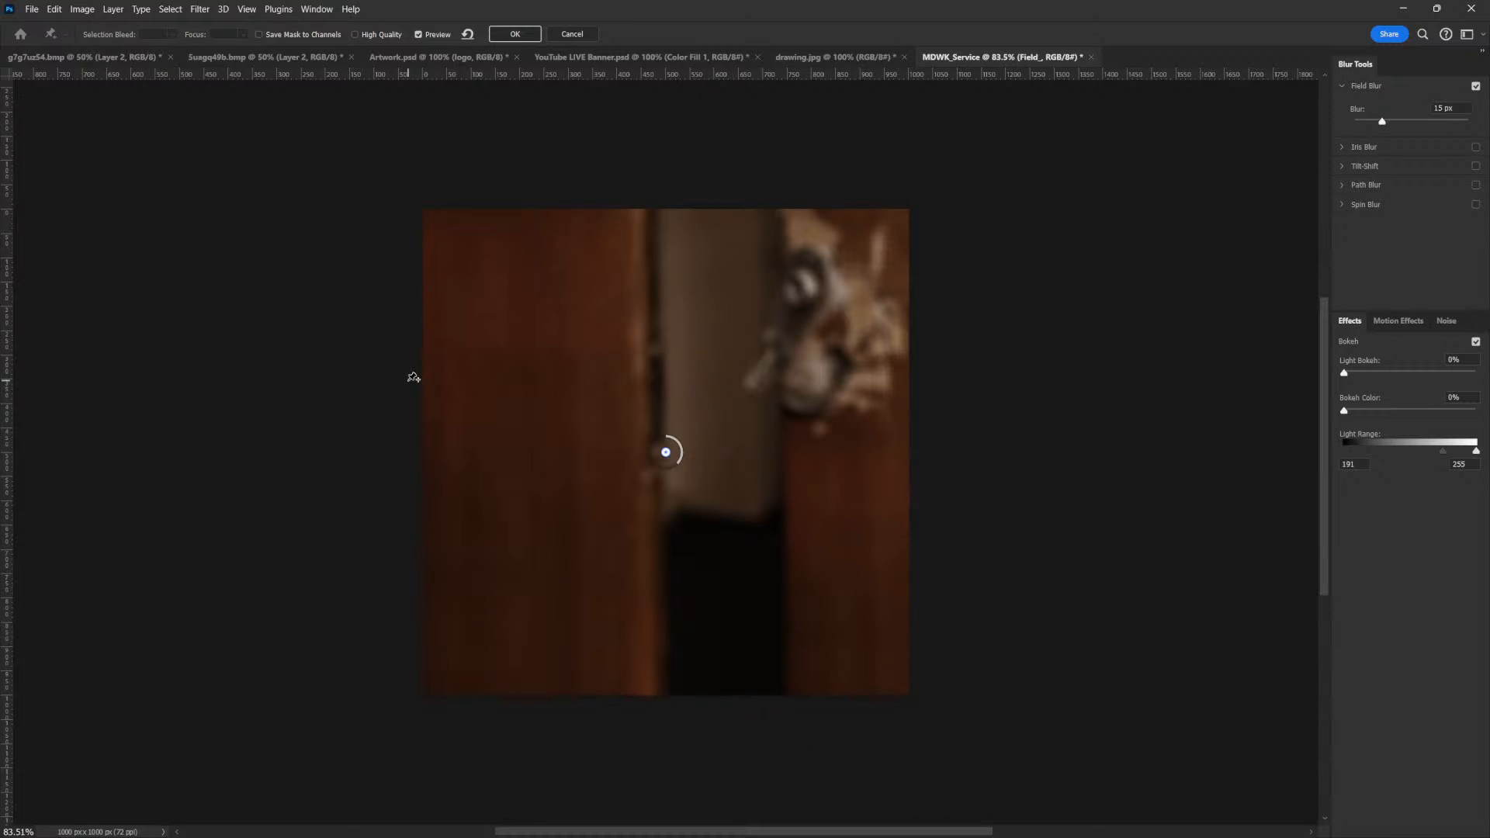
left_click_drag(1381, 122, 1362, 129)
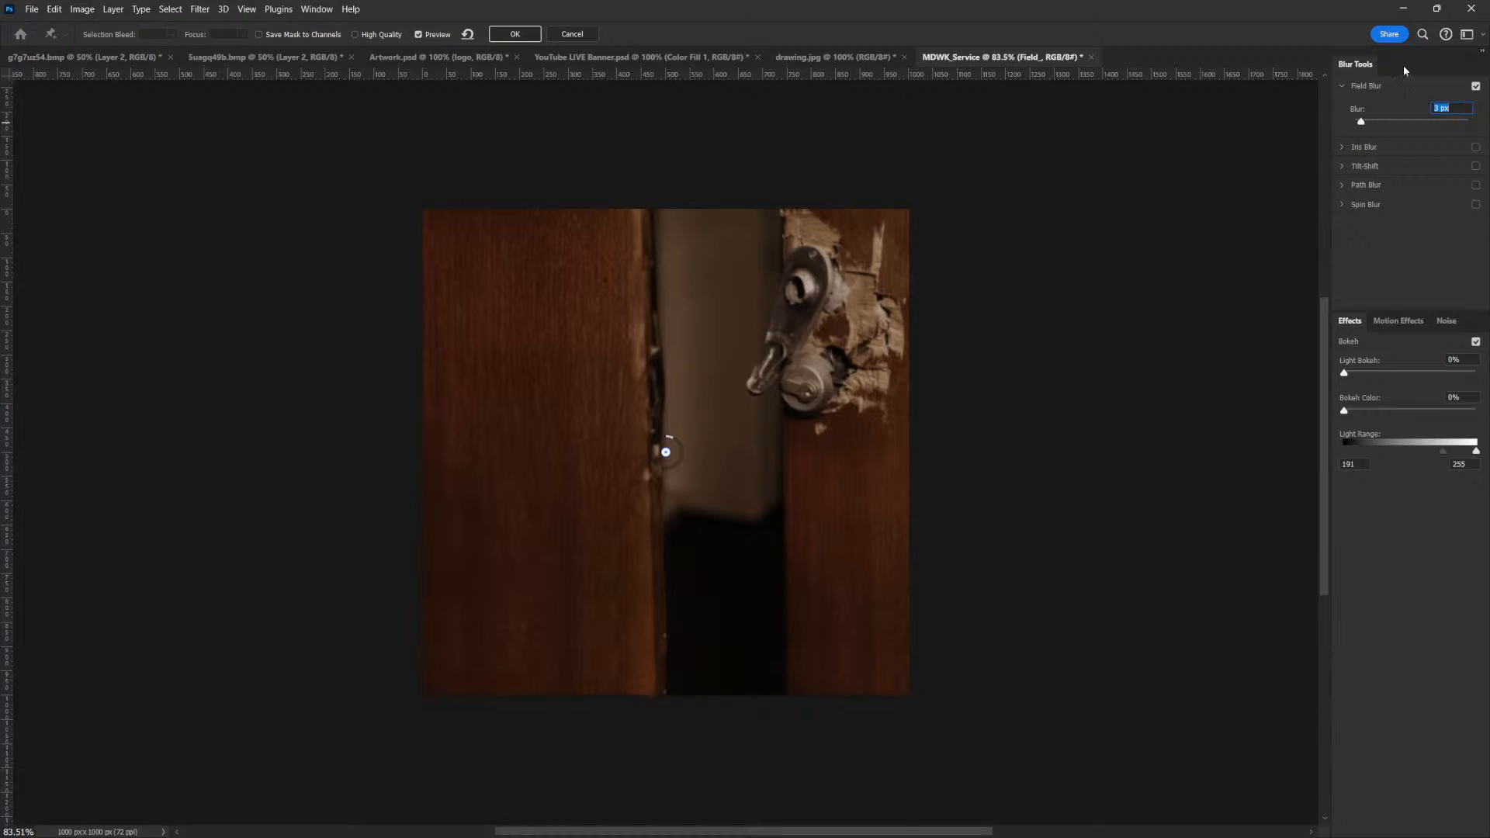
key("Return")
left_click_drag(1361, 122, 1364, 122)
left_click(1365, 122)
left_click(515, 35)
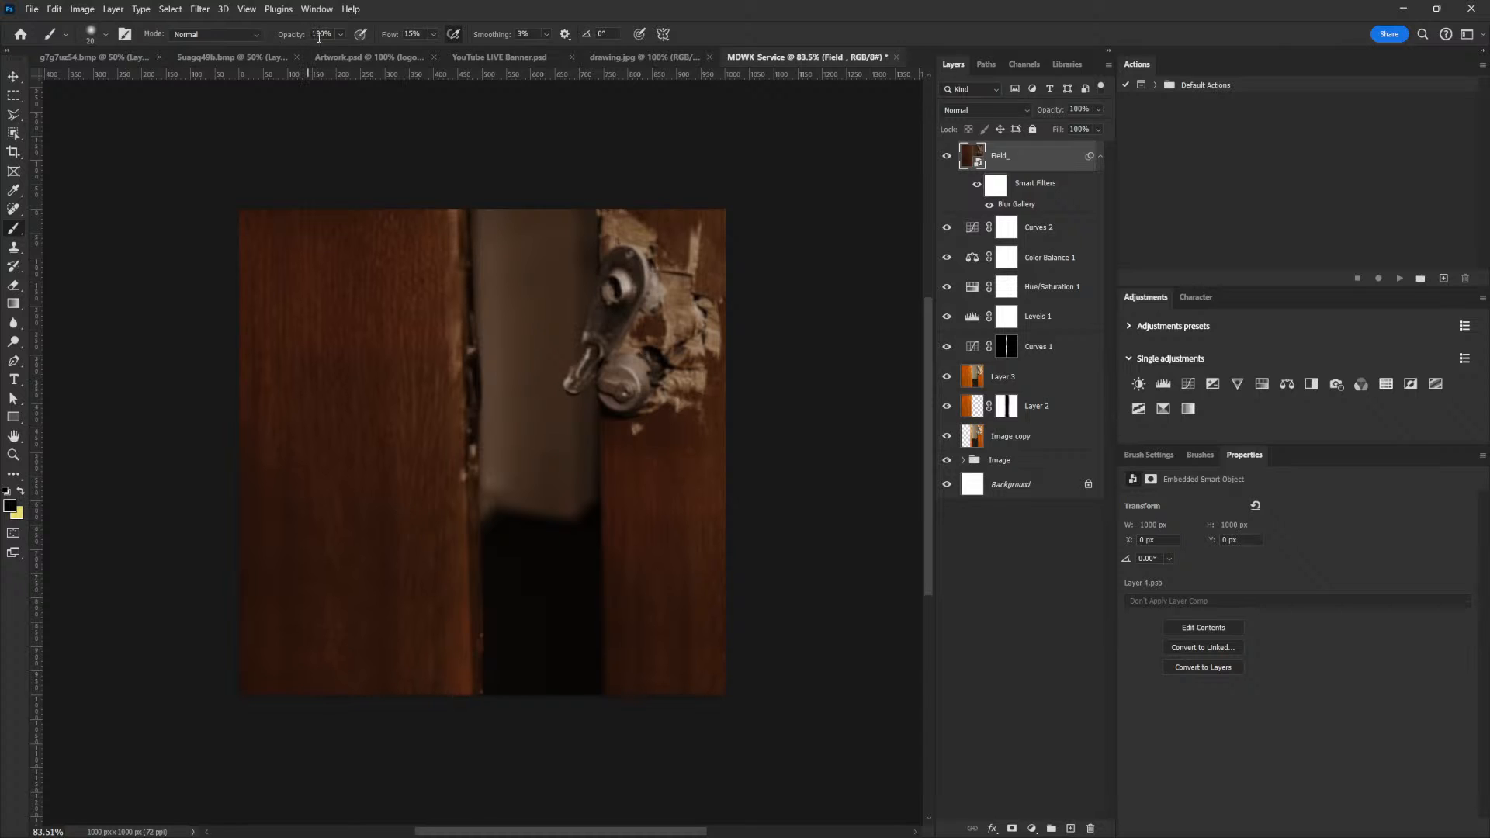
Add a Radial Blur to Field_ using the Zoom method and Good quality, with the blur center shifted slightly up and left
left_click(200, 9)
mouse_move(353, 193)
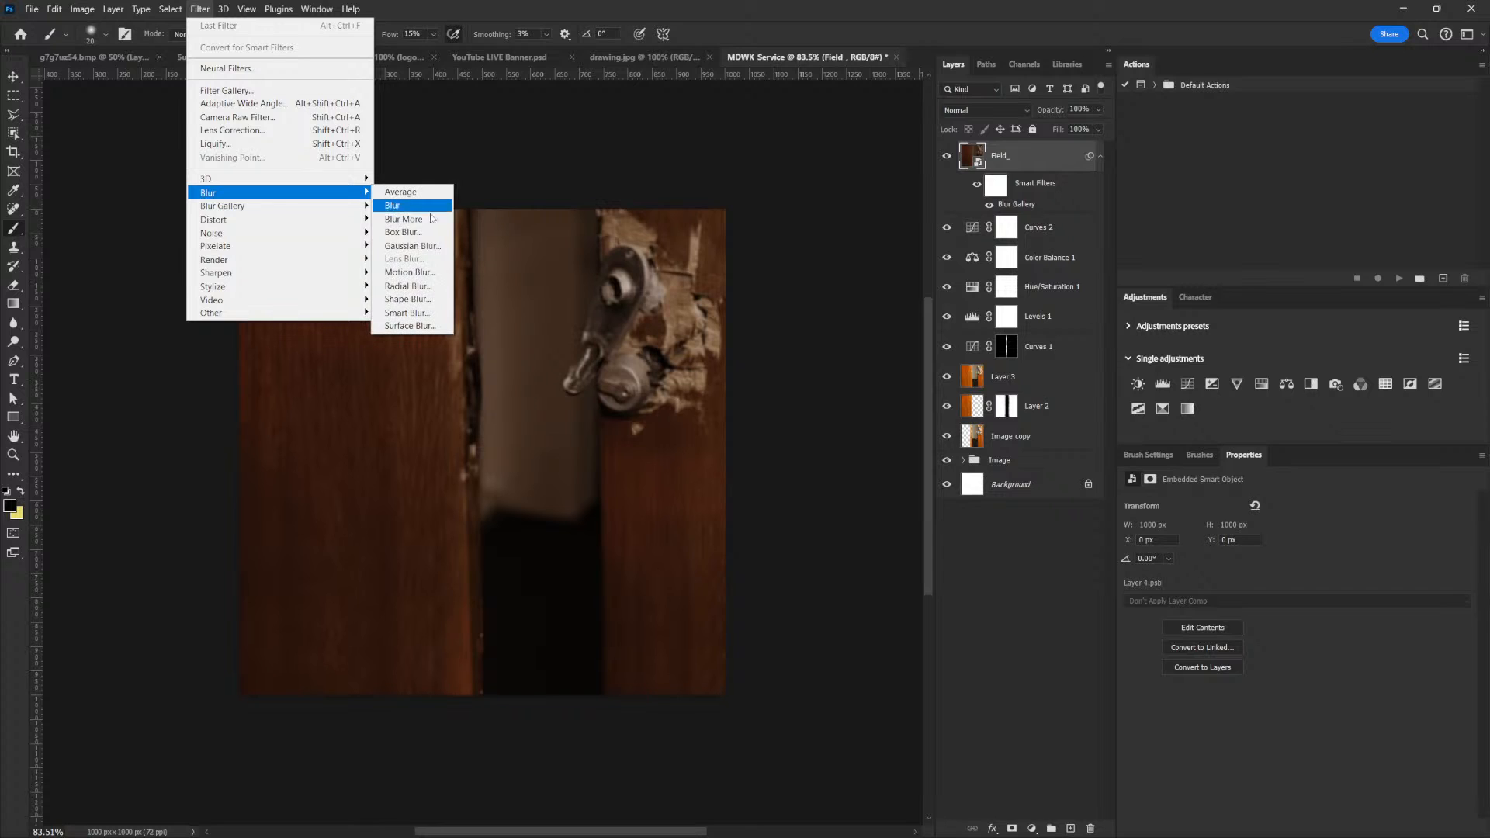
left_click(435, 286)
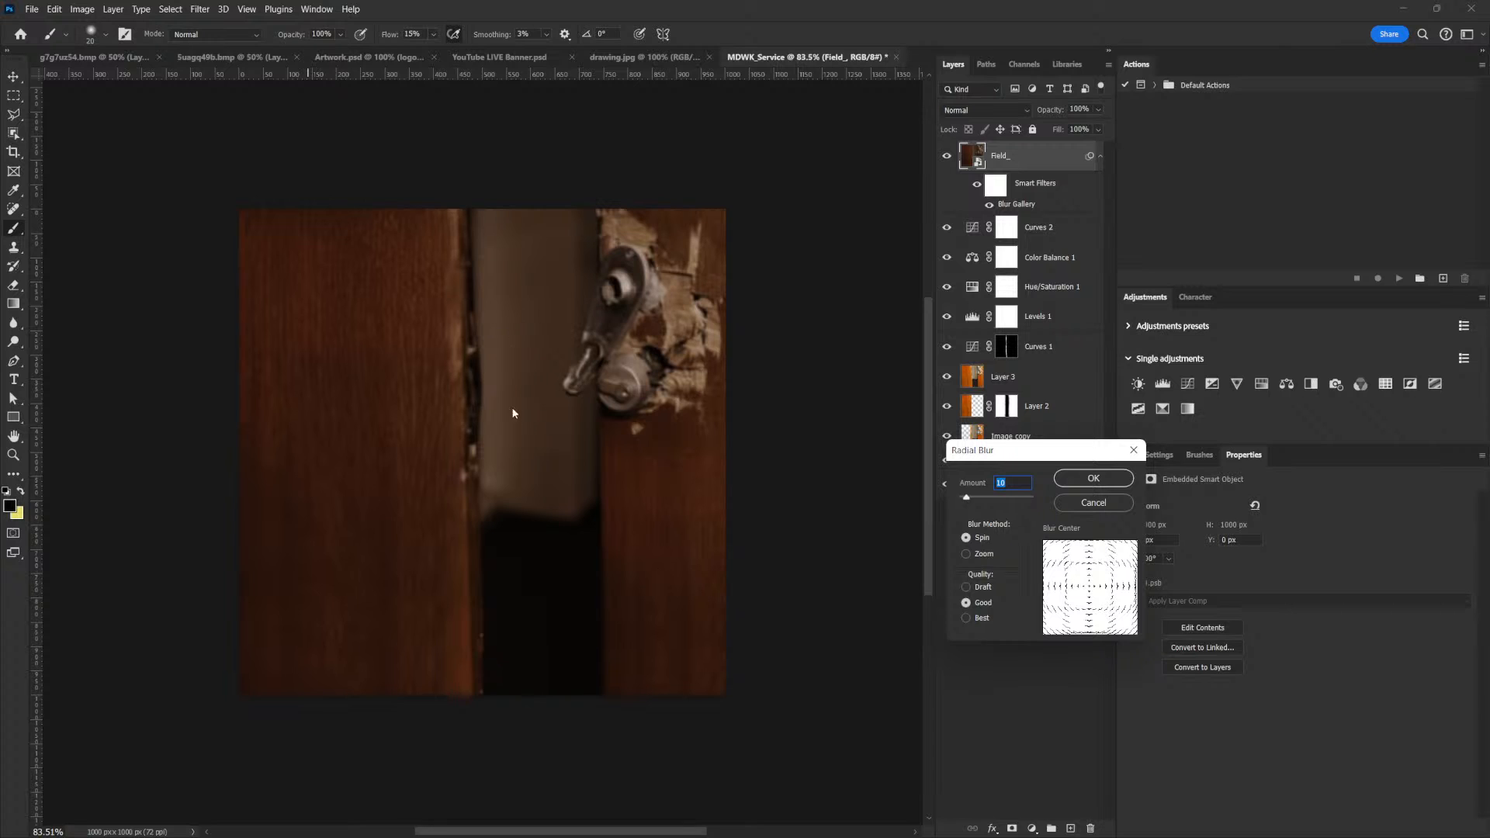
left_click(1091, 563)
left_click_drag(1093, 568, 1082, 565)
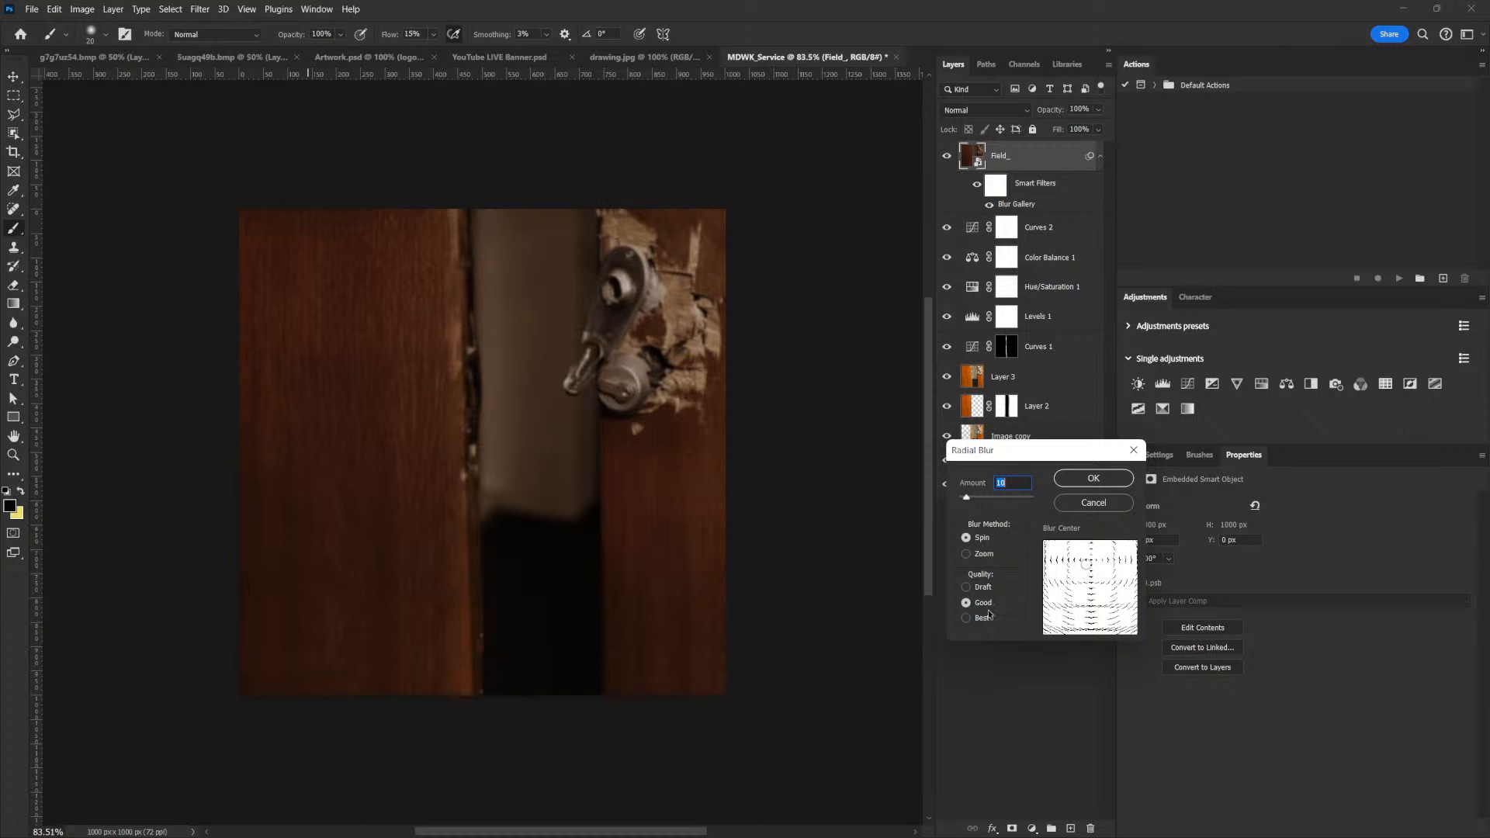
left_click(967, 554)
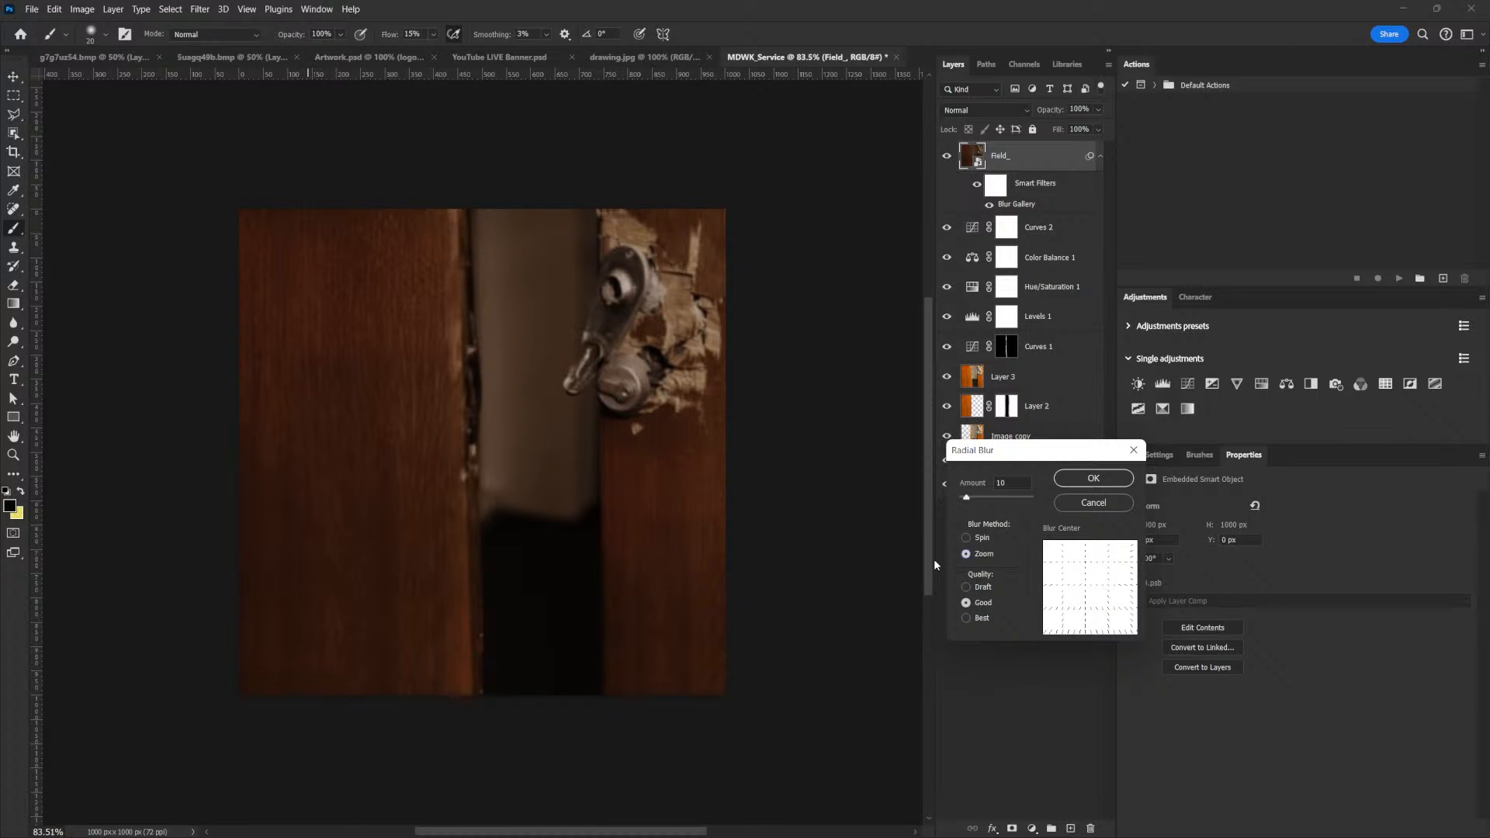
left_click_drag(969, 503, 974, 502)
left_click(1100, 478)
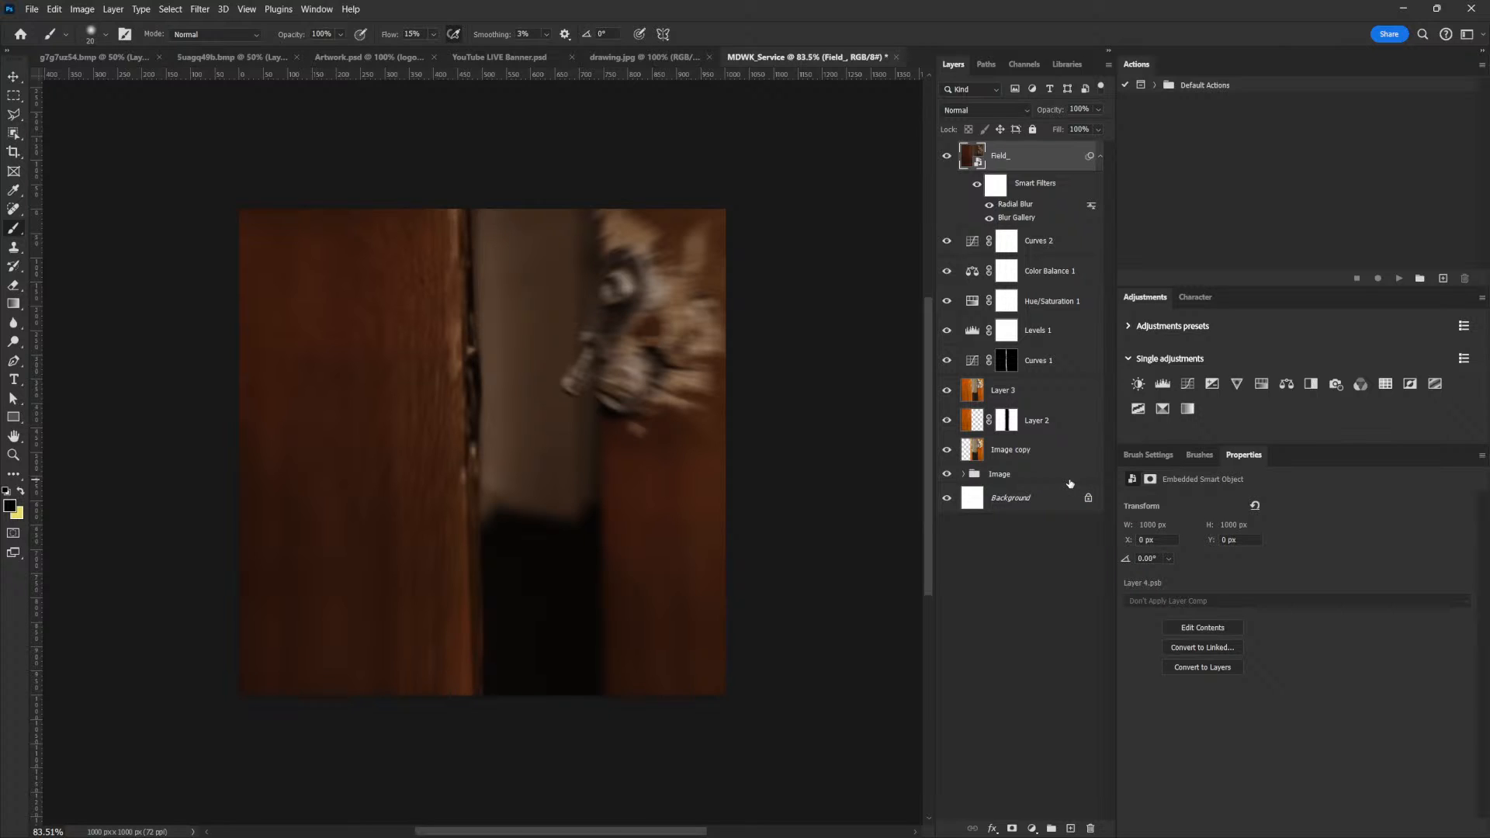
Reduce the Radial Blur amount on Field_, trying 10 and 4 before settling on 7
double_click(1005, 205)
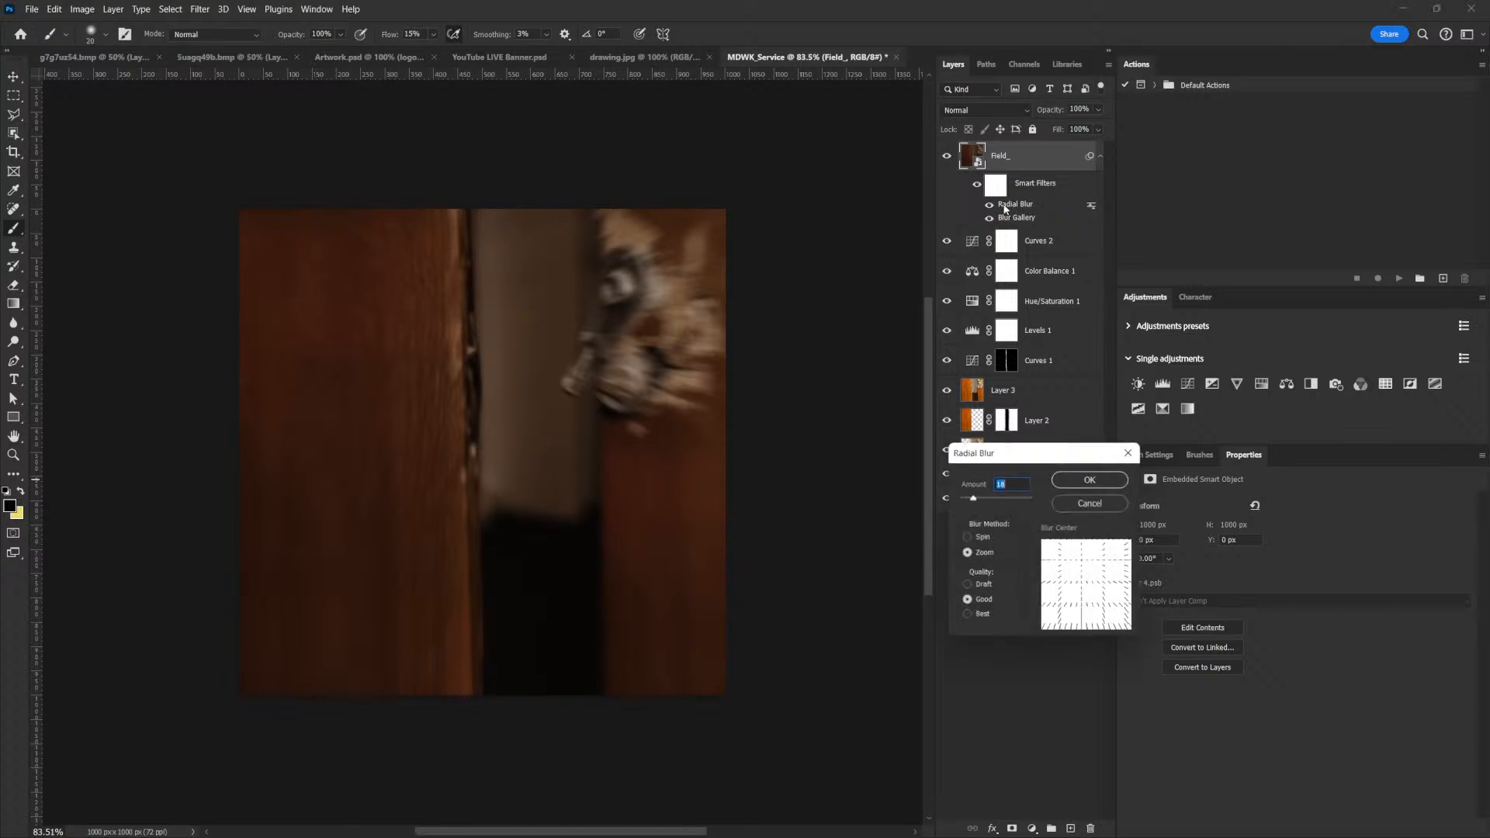
left_click_drag(970, 498, 966, 498)
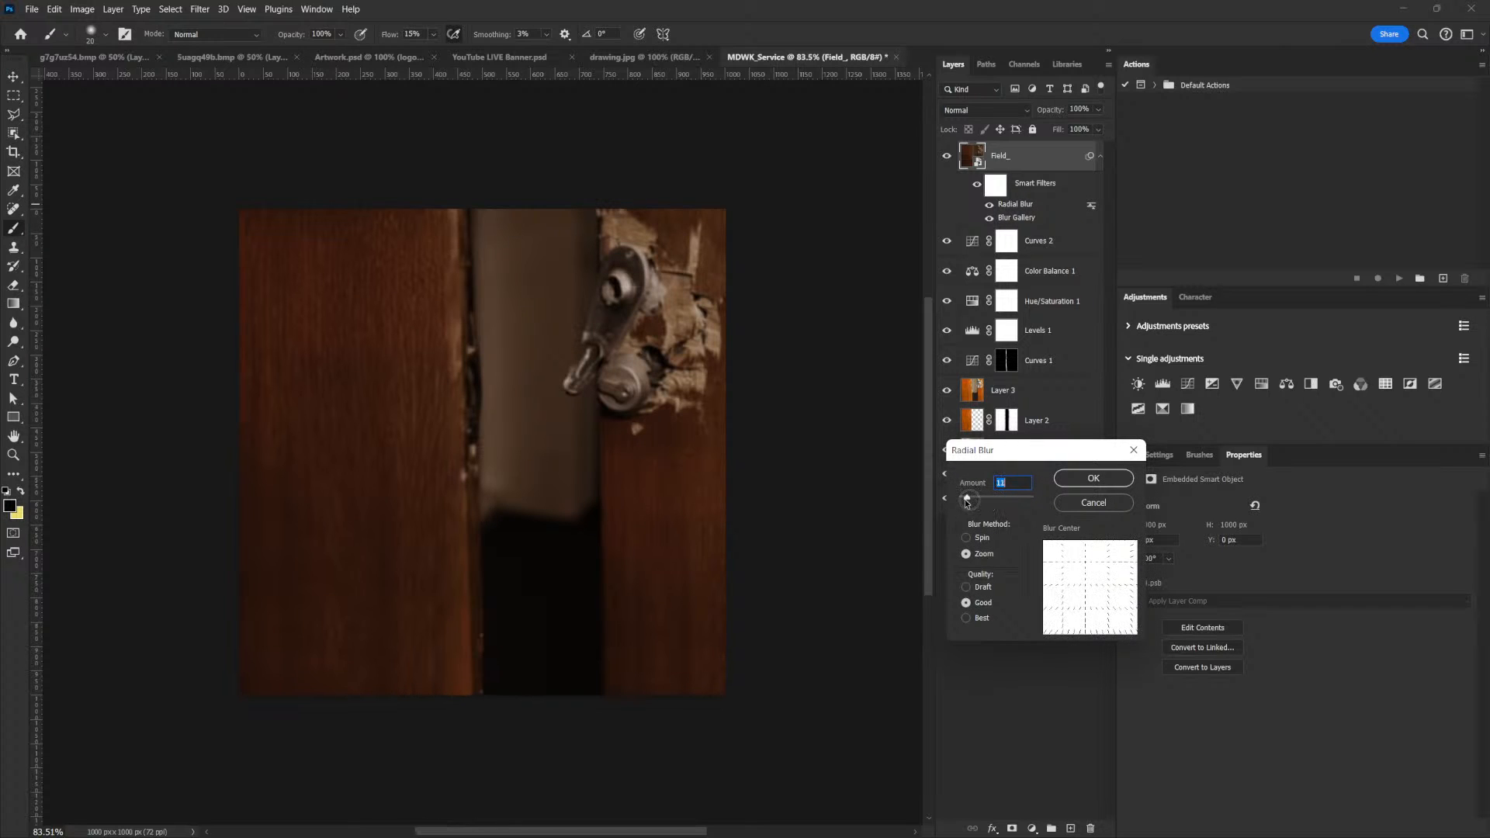
left_click(1088, 480)
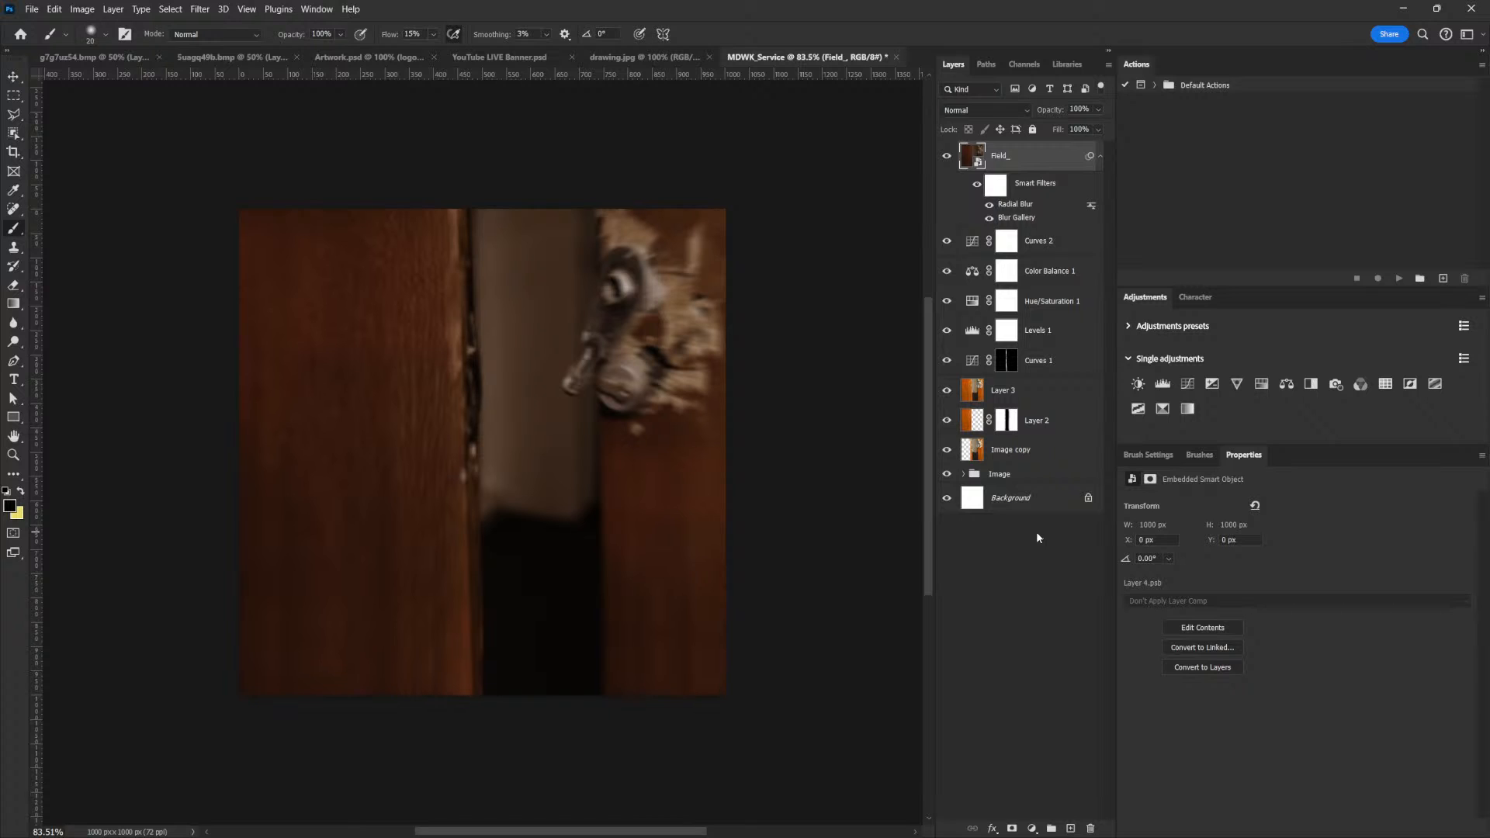
double_click(1026, 204)
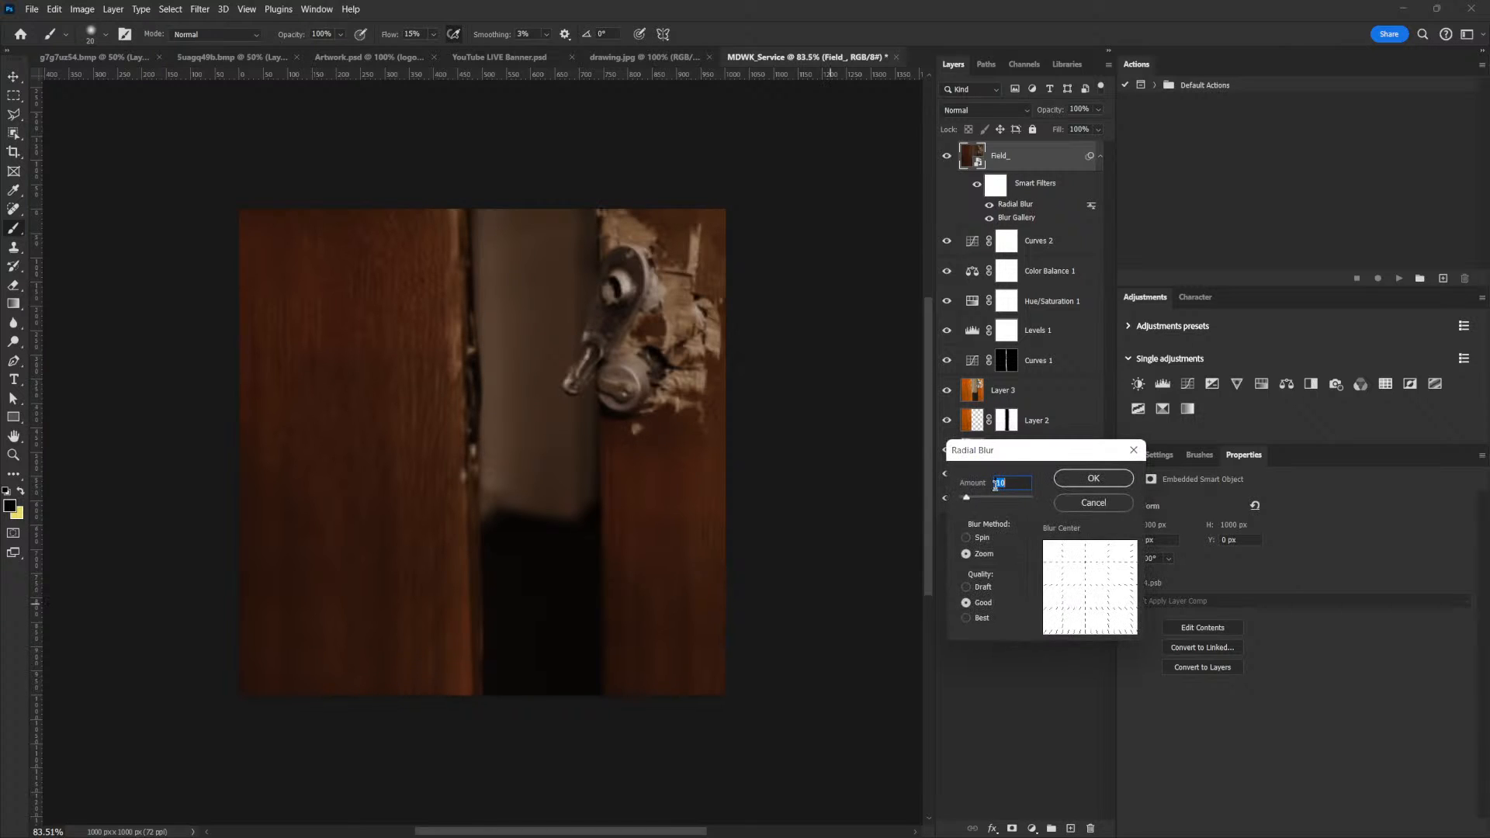
type("4")
left_click(1108, 477)
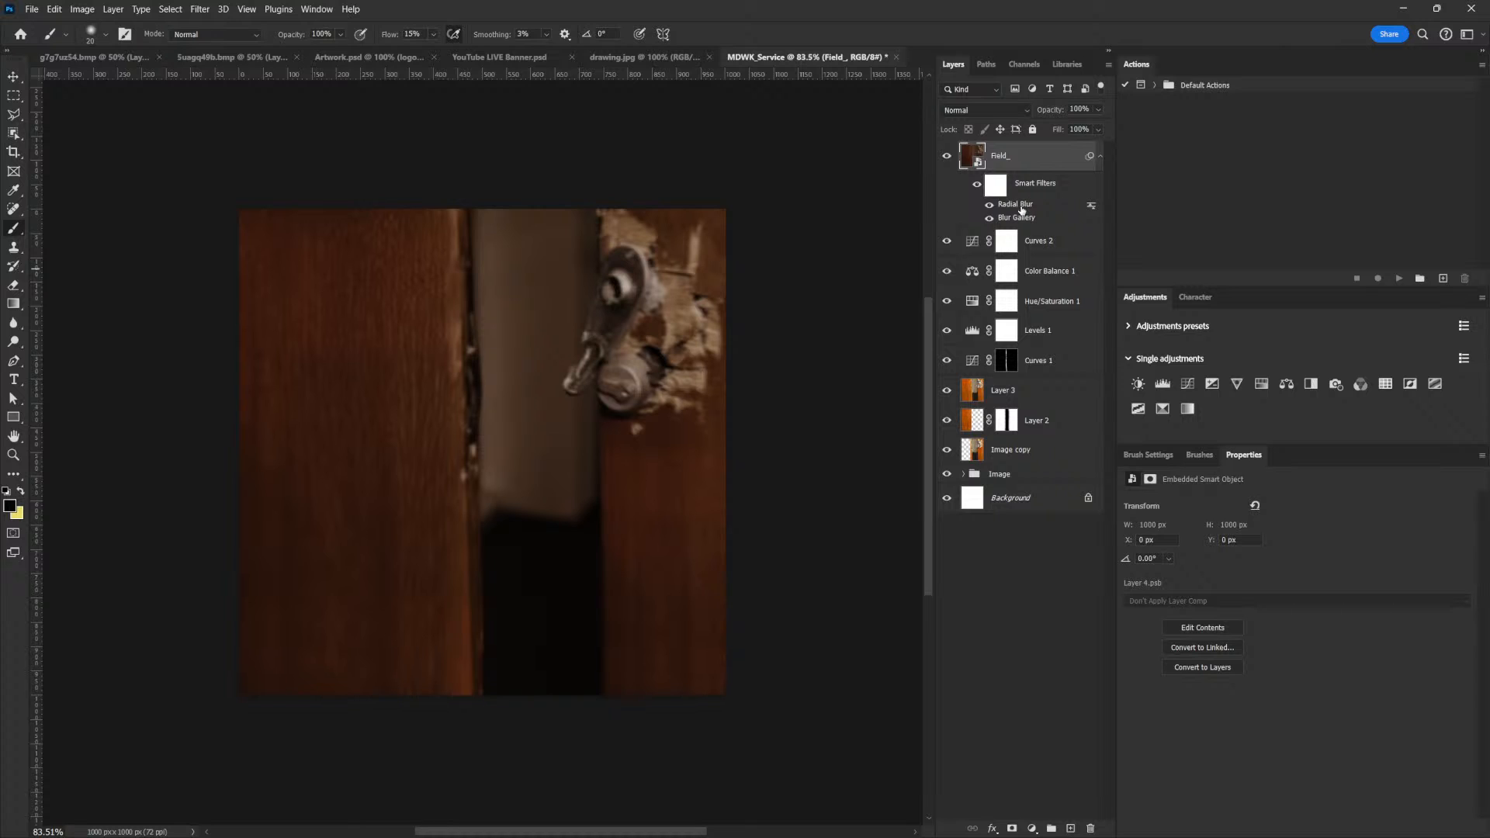
double_click(1021, 206)
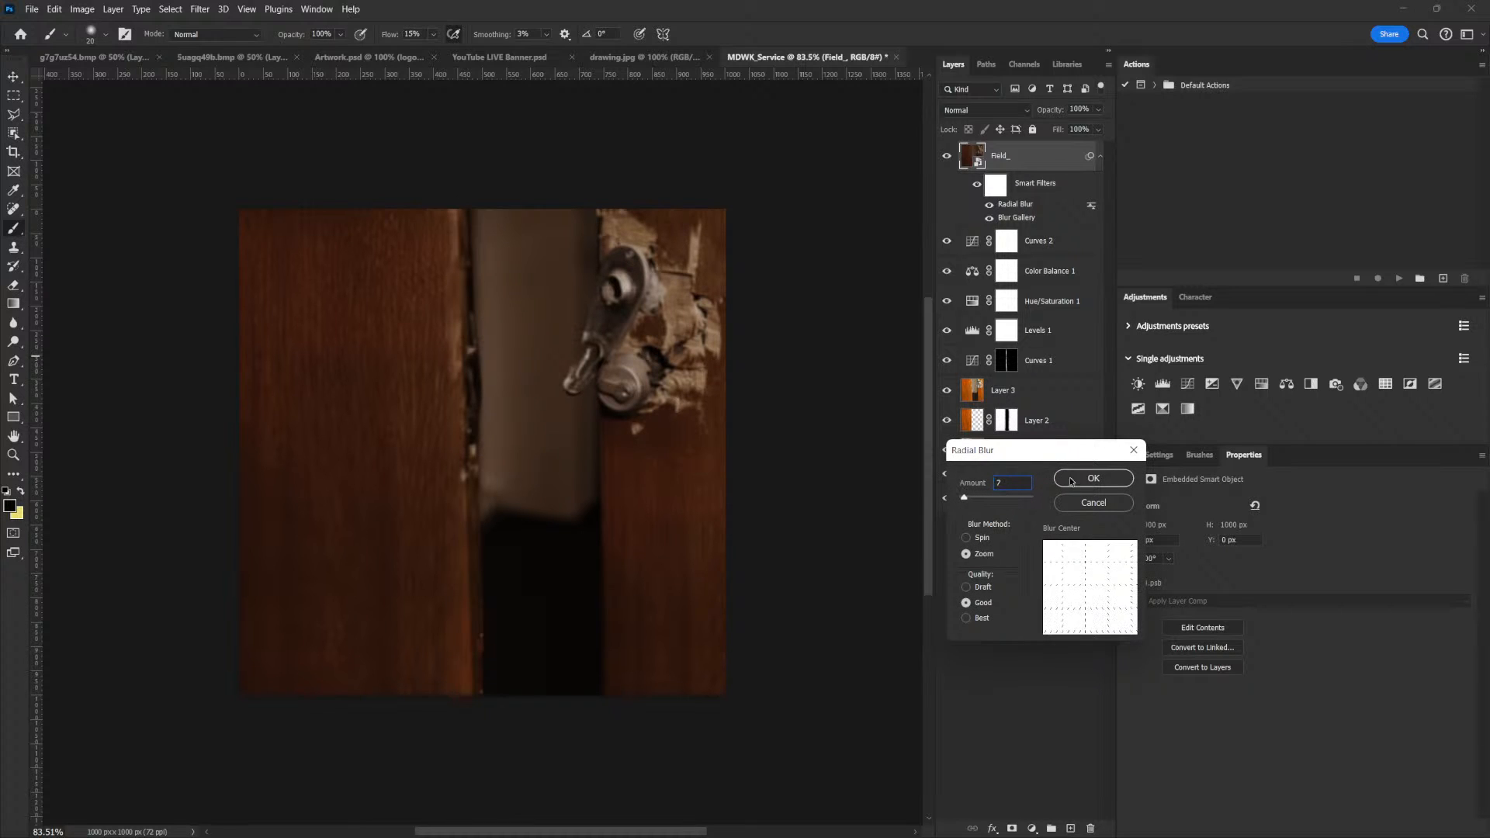
left_click(1093, 480)
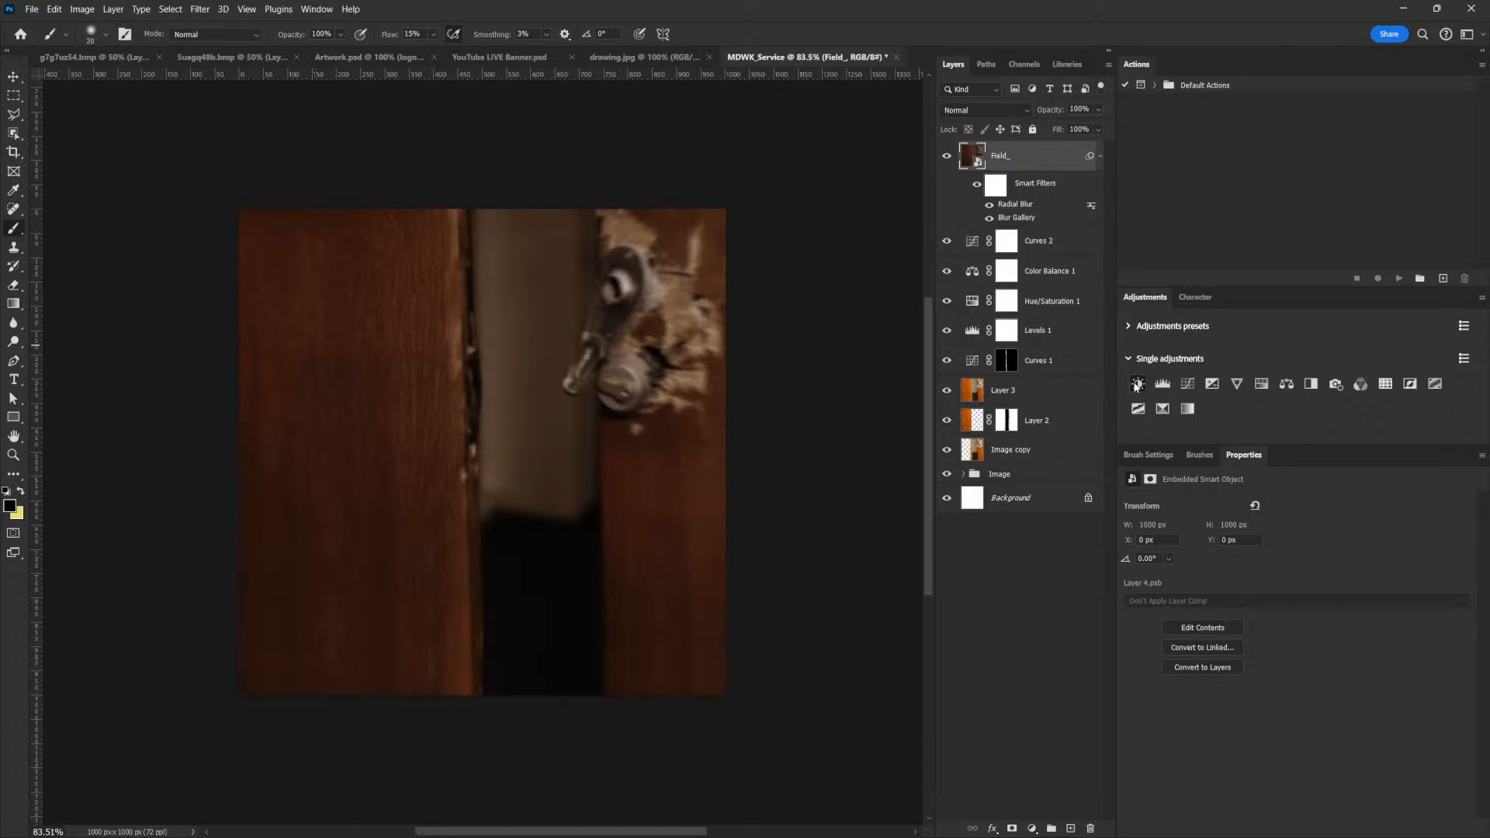
left_click(1137, 383)
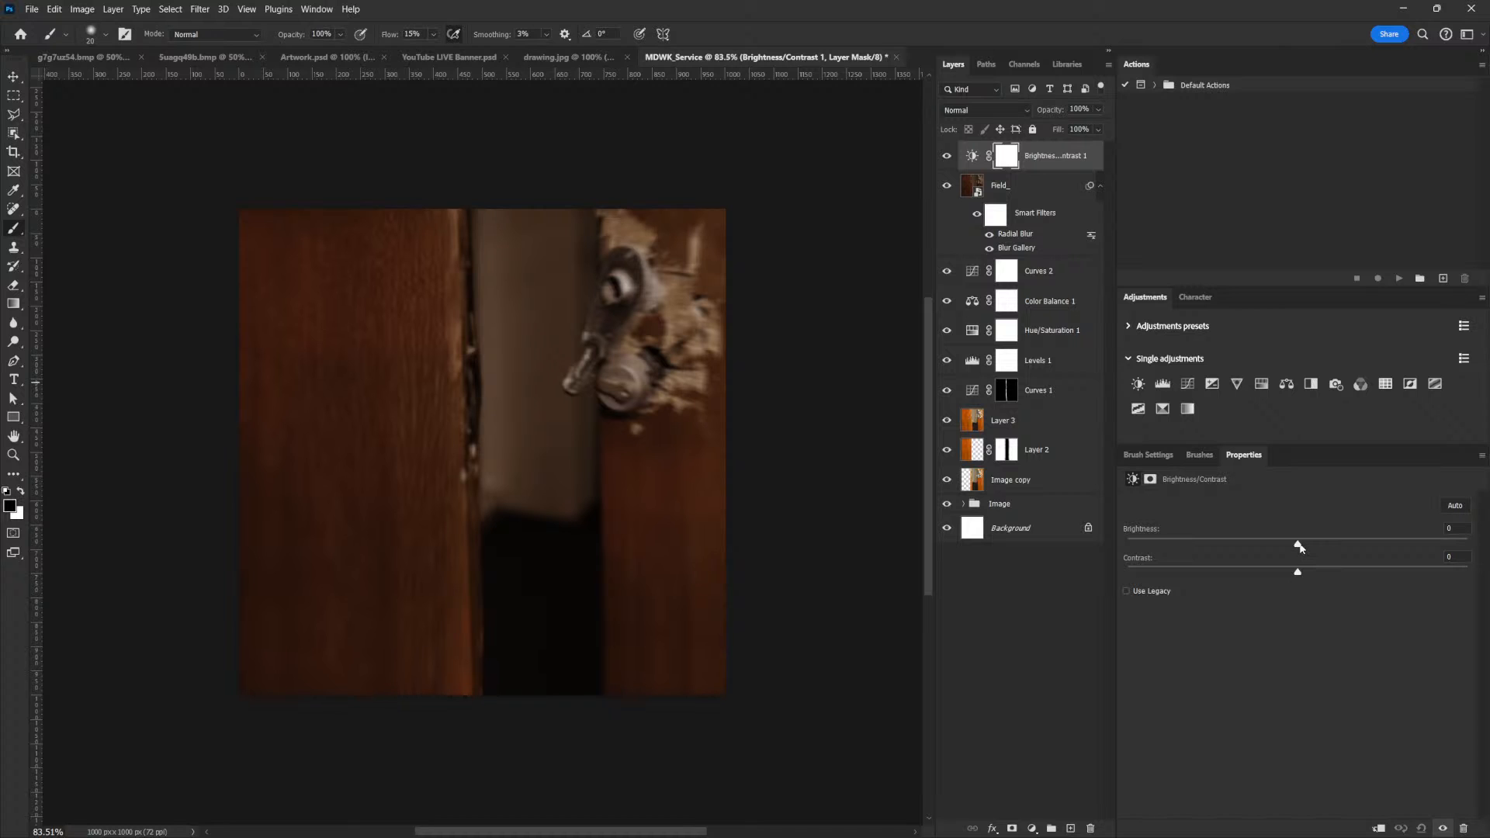
mouse_move(1300, 548)
left_mouse_down()
mouse_move(1319, 547)
mouse_move(1304, 545)
left_mouse_up()
left_click_drag(1034, 165, 1090, 827)
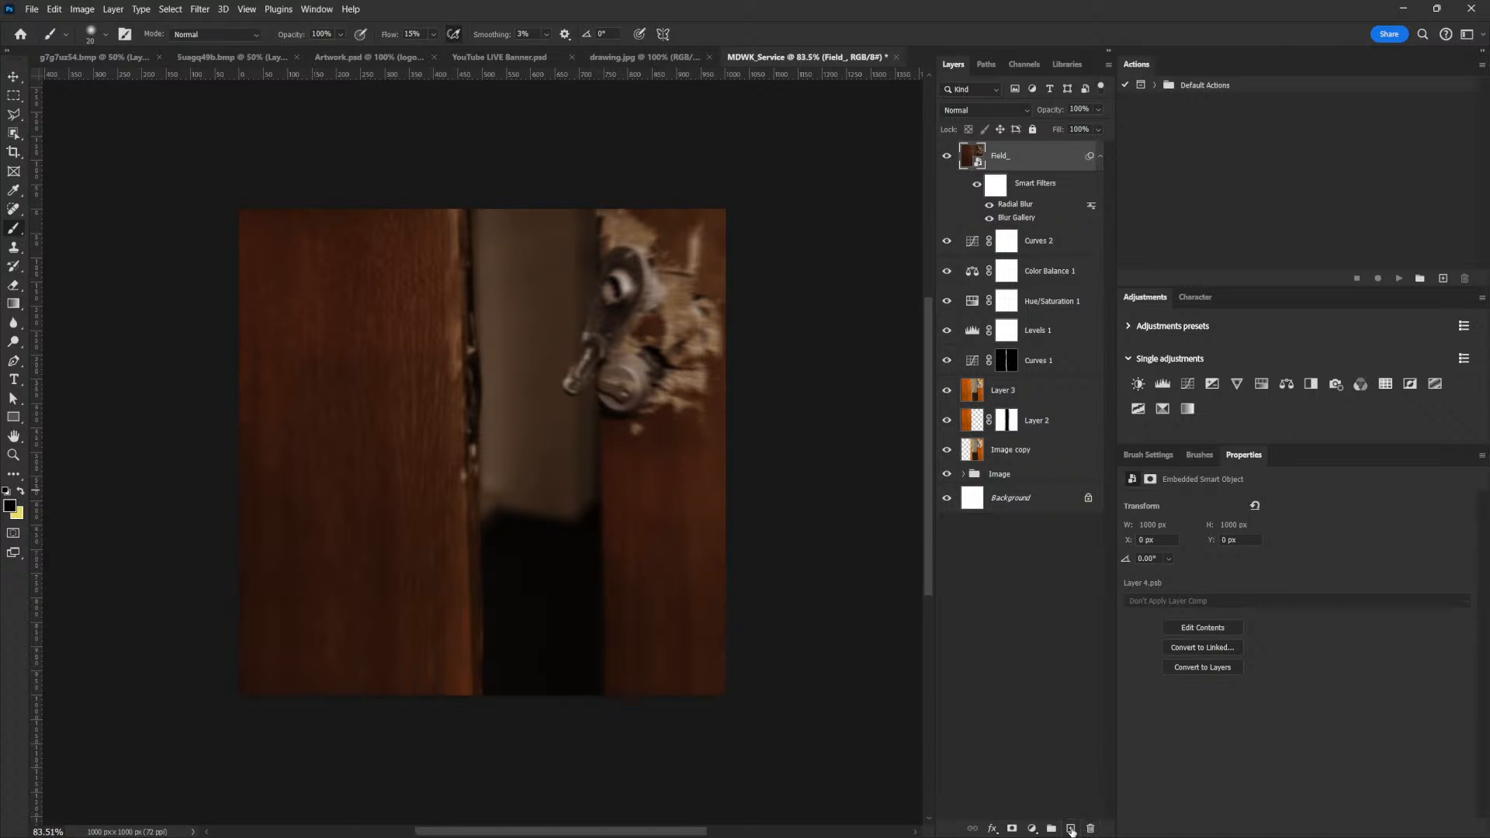
Create a new layer above Field_ and rename it white
left_click(1072, 829)
double_click(1006, 156)
type("white")
key("Return")
Set the foreground color to ffffff and fill the white layer with it
left_click(10, 505)
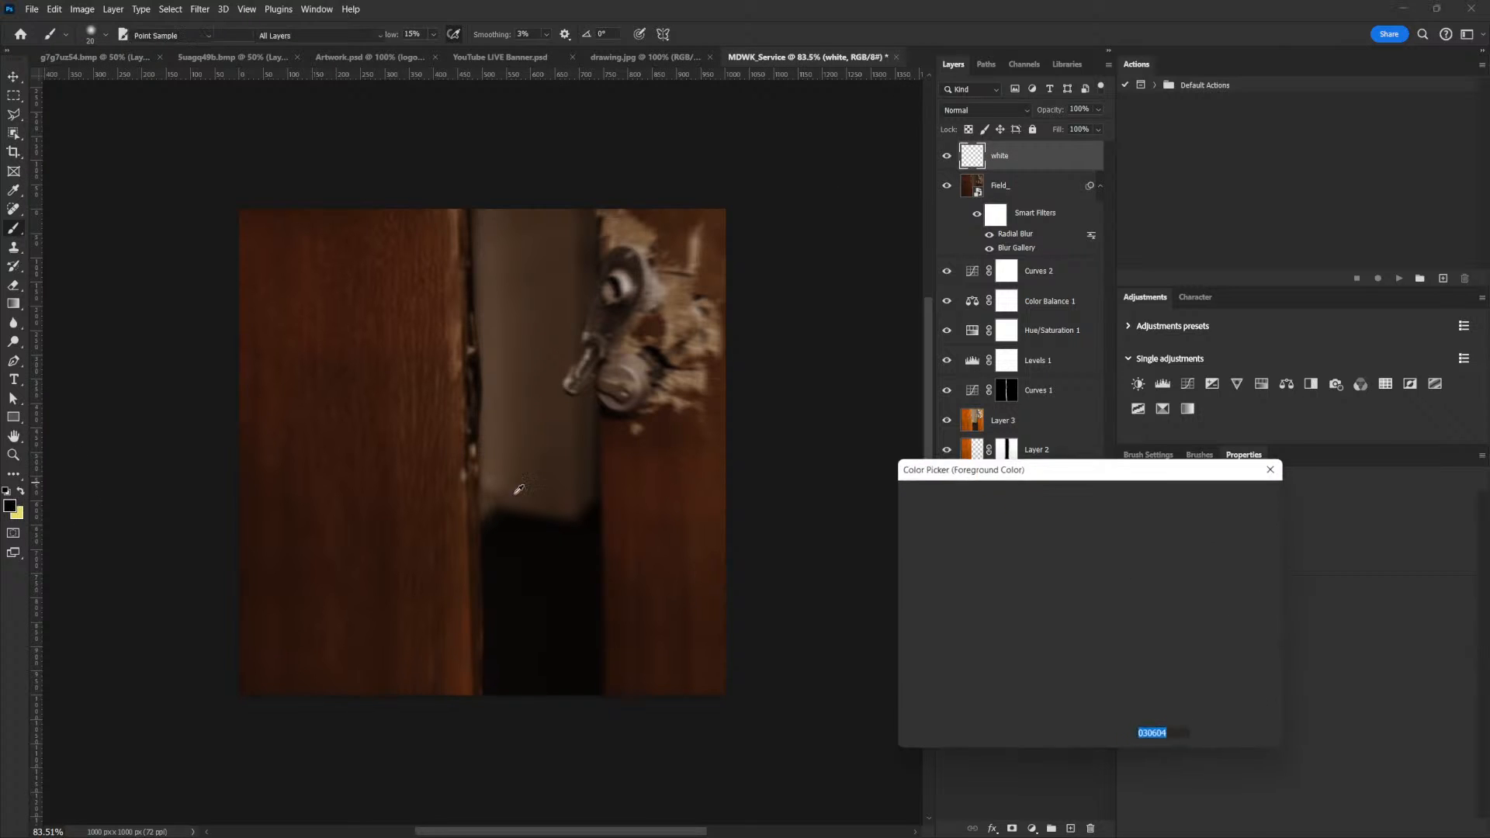
type("ffffff")
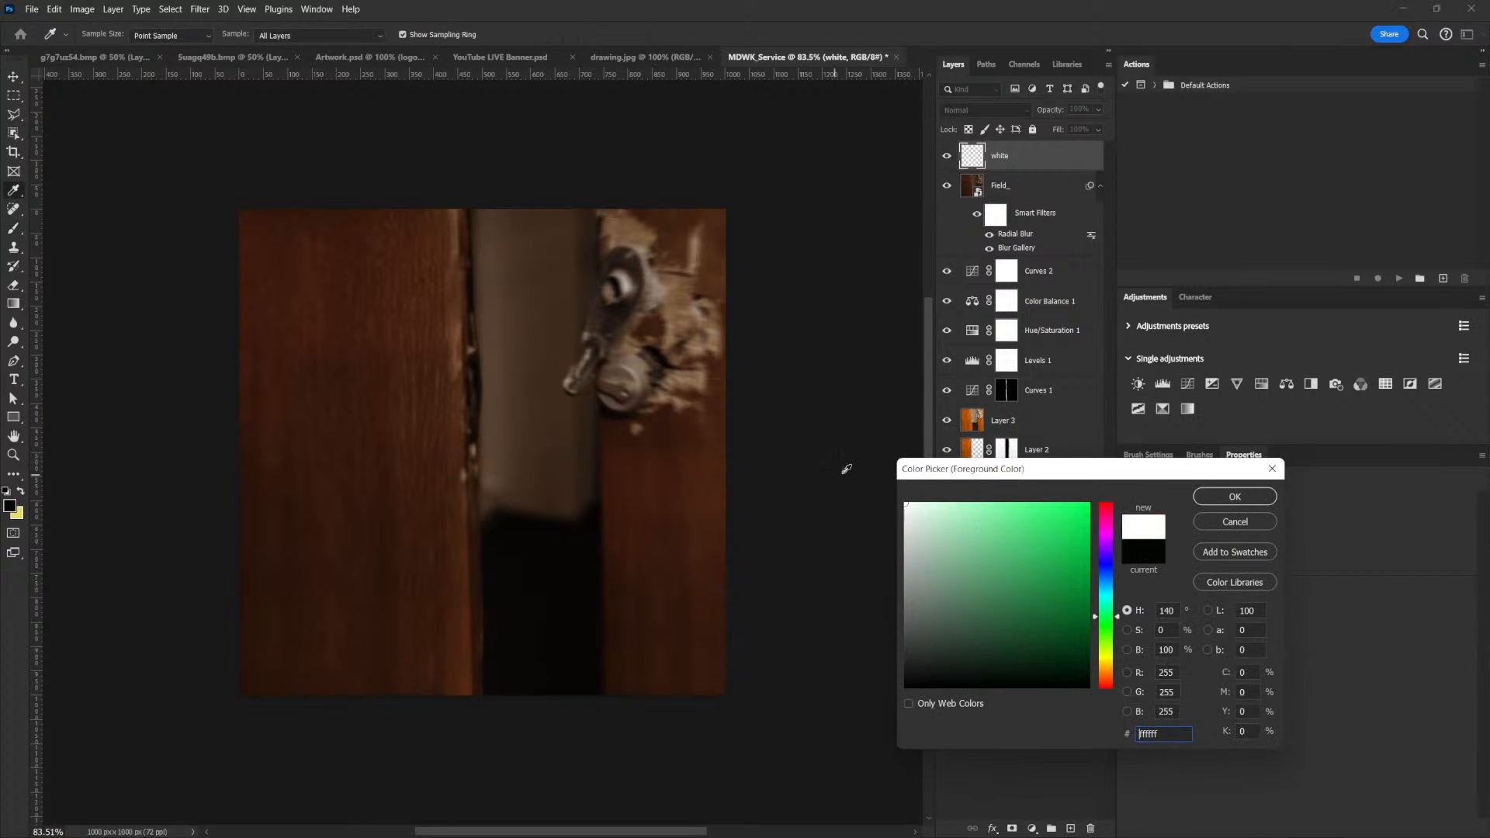
left_click(1196, 496)
key("alt+BackSpace")
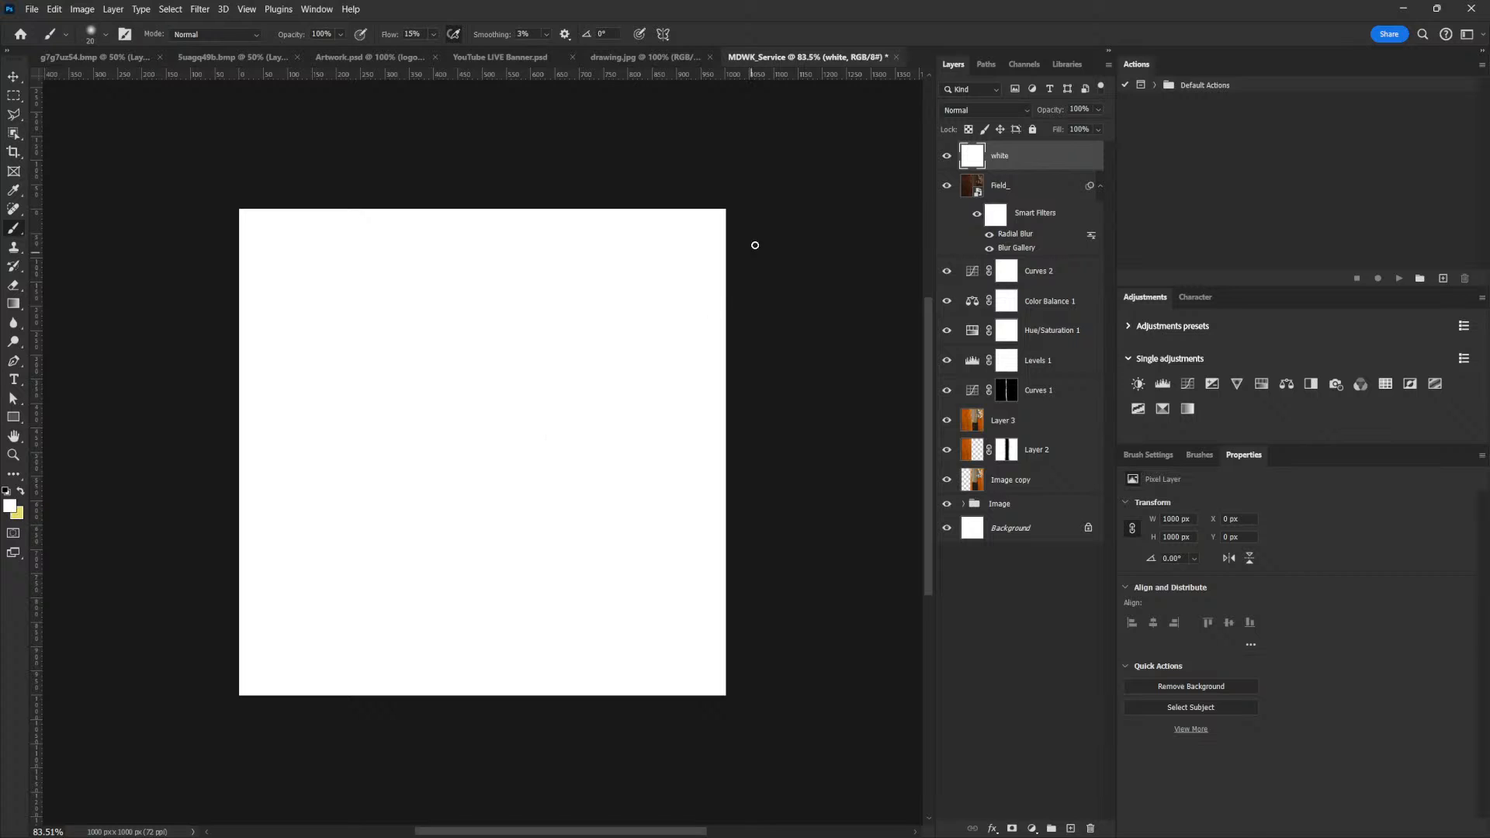
Lower the white layer's opacity to 5% for a faint haze and check it against the hidden layer
left_click(1095, 111)
left_click_drag(1096, 124, 1043, 130)
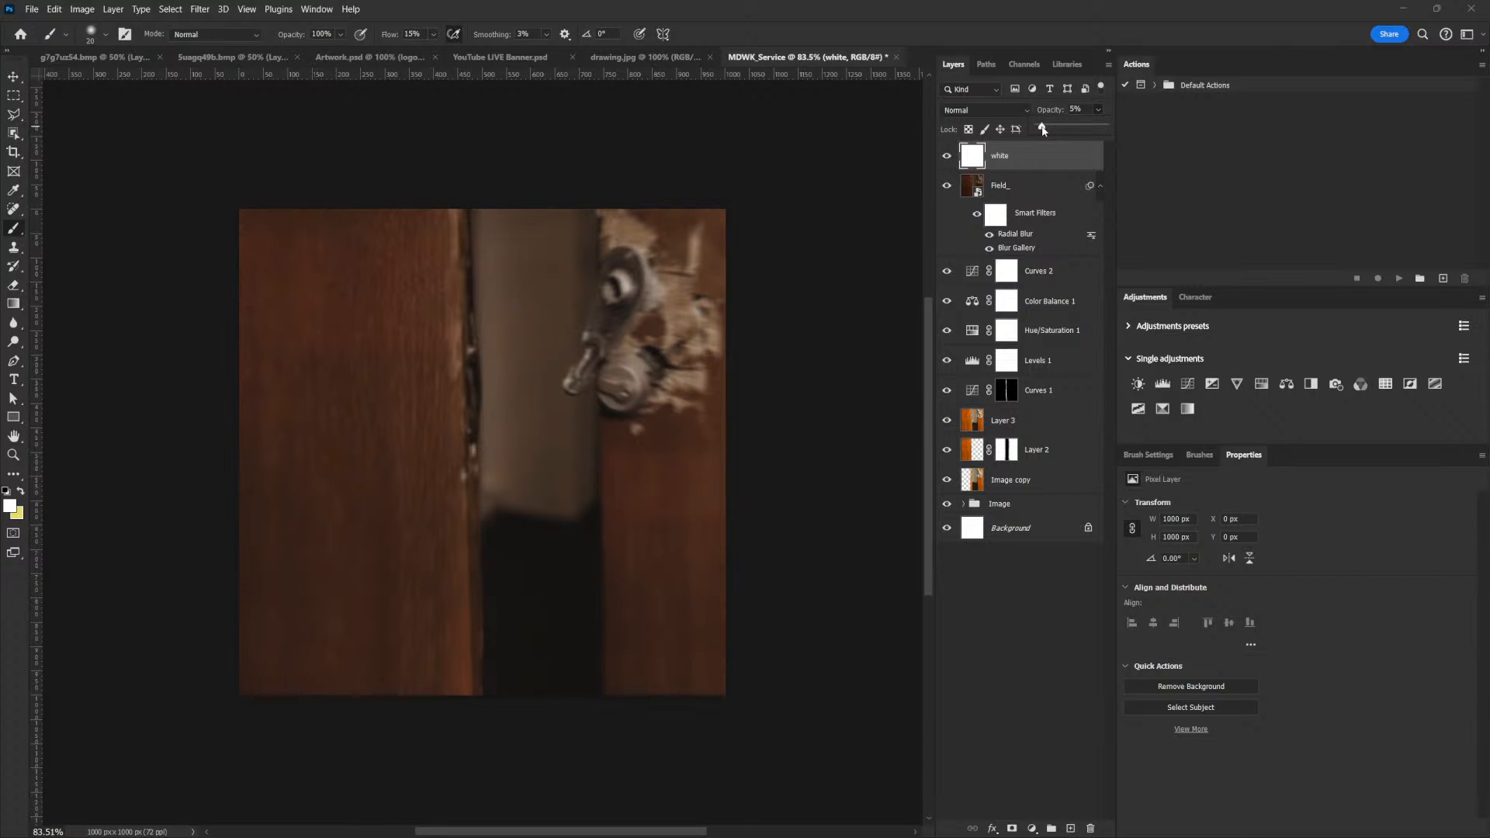
left_click_drag(1044, 129, 1042, 129)
left_click(948, 159)
Add a mask to the white layer and paint black along the image's right side with a 700 px brush
left_click(1013, 829)
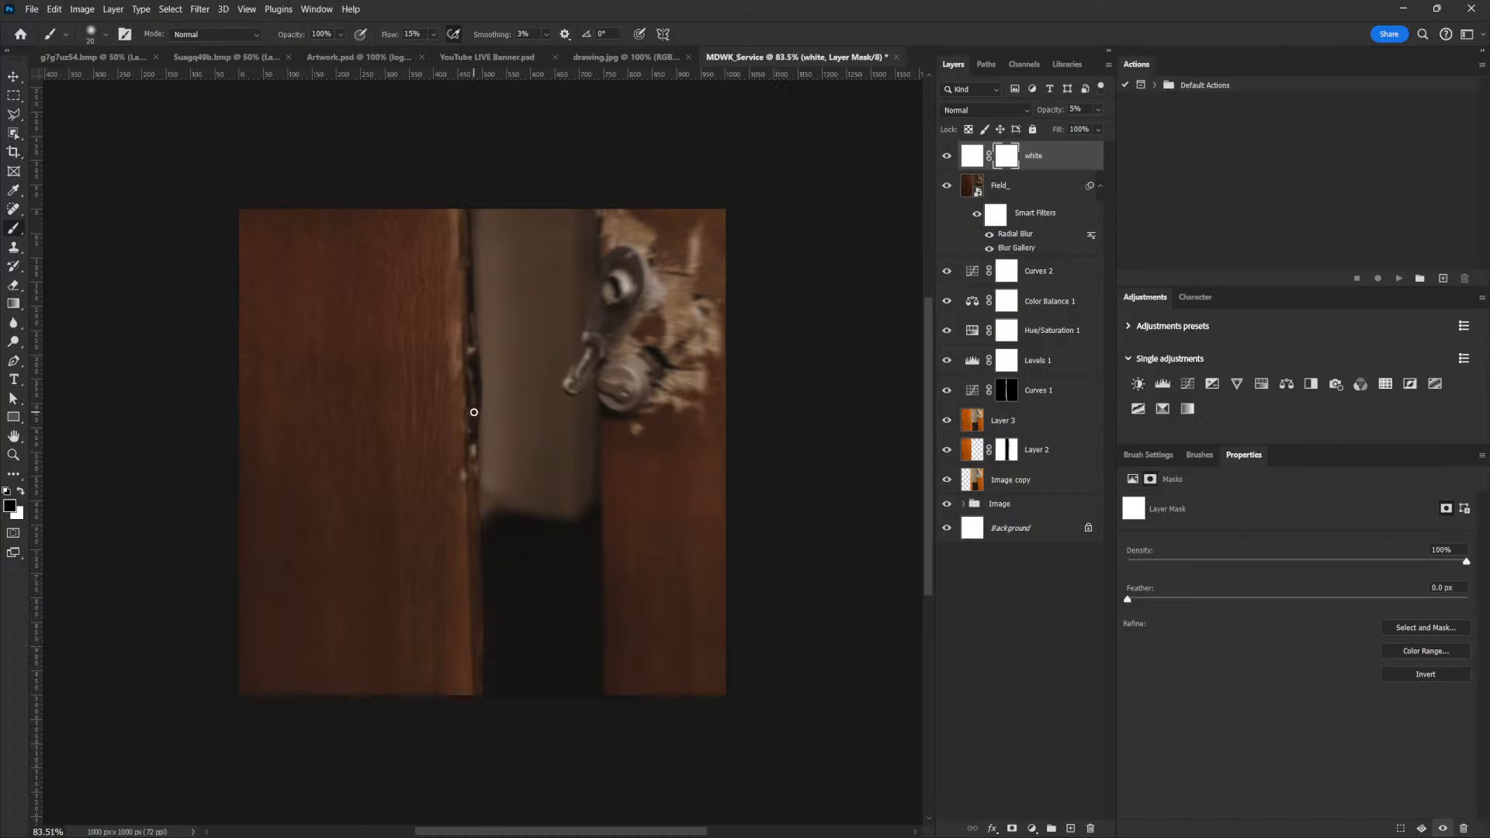
key("]")
key("]")
key("]")
key("]")
key("]")
key("]")
key("]")
key("]")
key("]")
key("]")
key("]")
key("]")
key("]")
key("]")
key("]")
key("]")
key("]")
key("]")
key("]")
key("]")
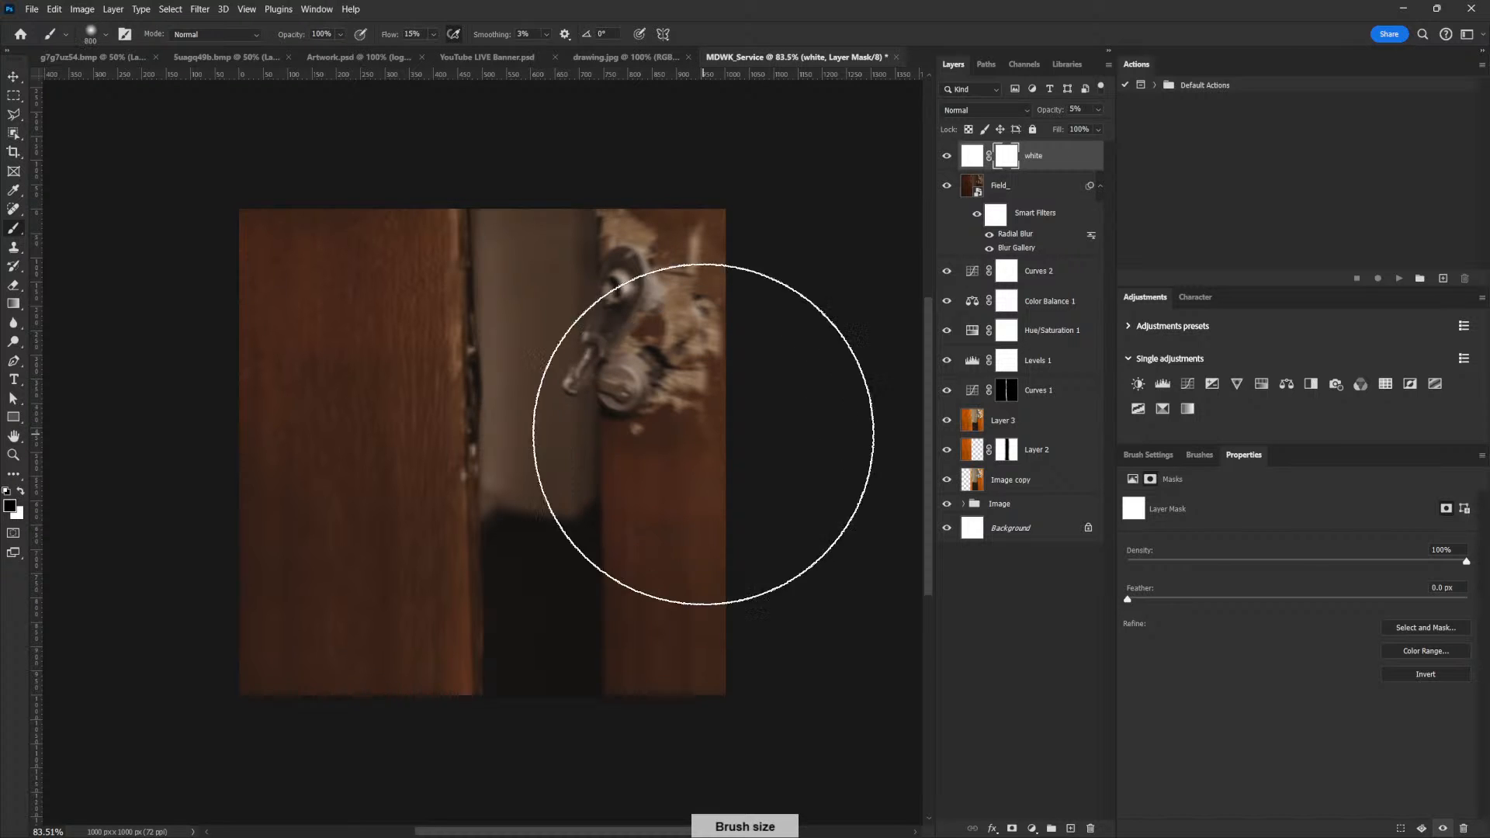
key("[")
mouse_move(693, 481)
left_mouse_down()
mouse_move(712, 270)
mouse_move(720, 467)
left_mouse_up()
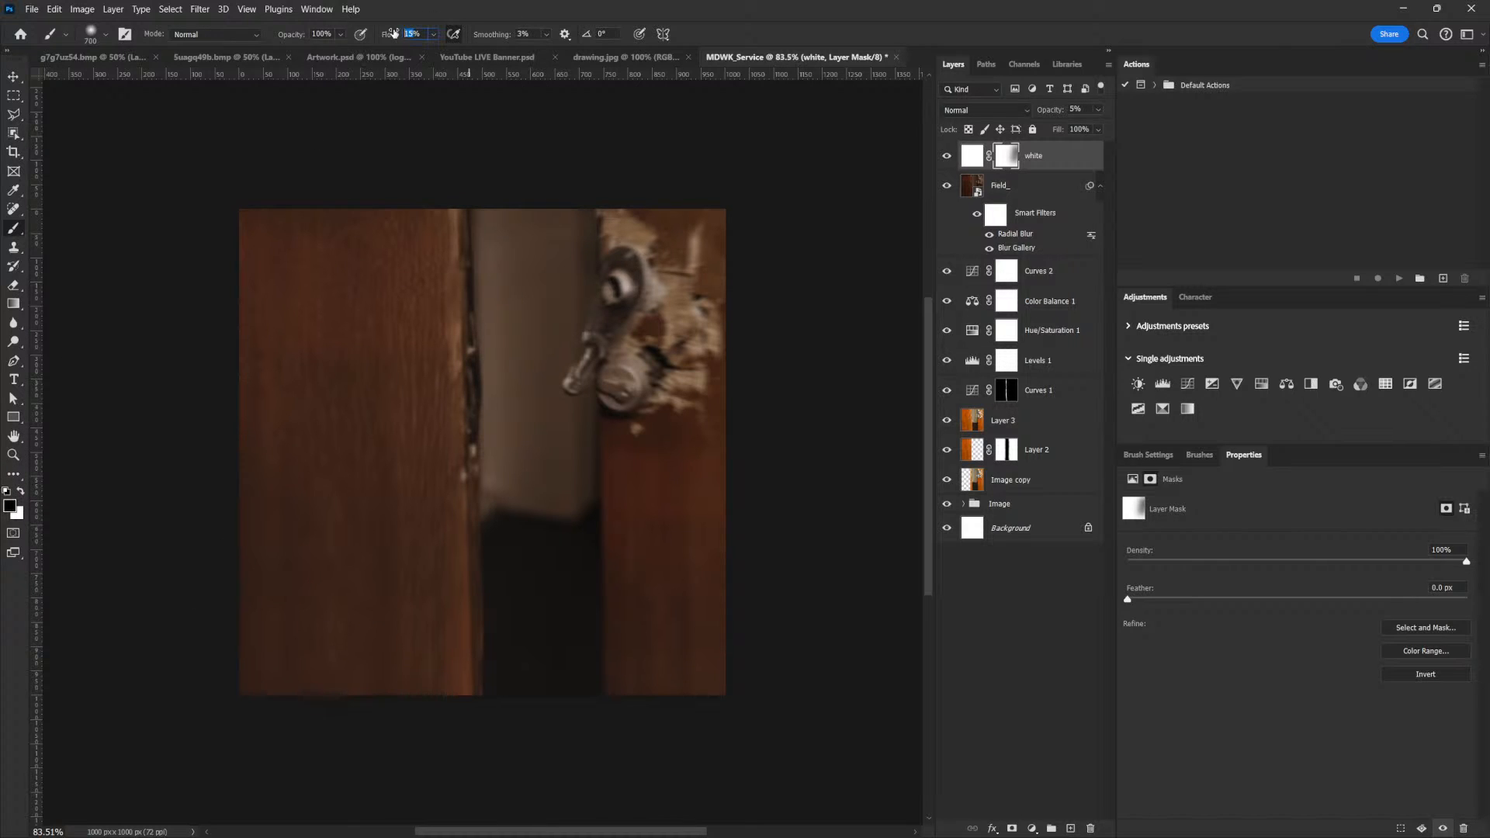
Raise the brush flow to 30% and mask the white haze further along the image's right side and bottom edge
type("30")
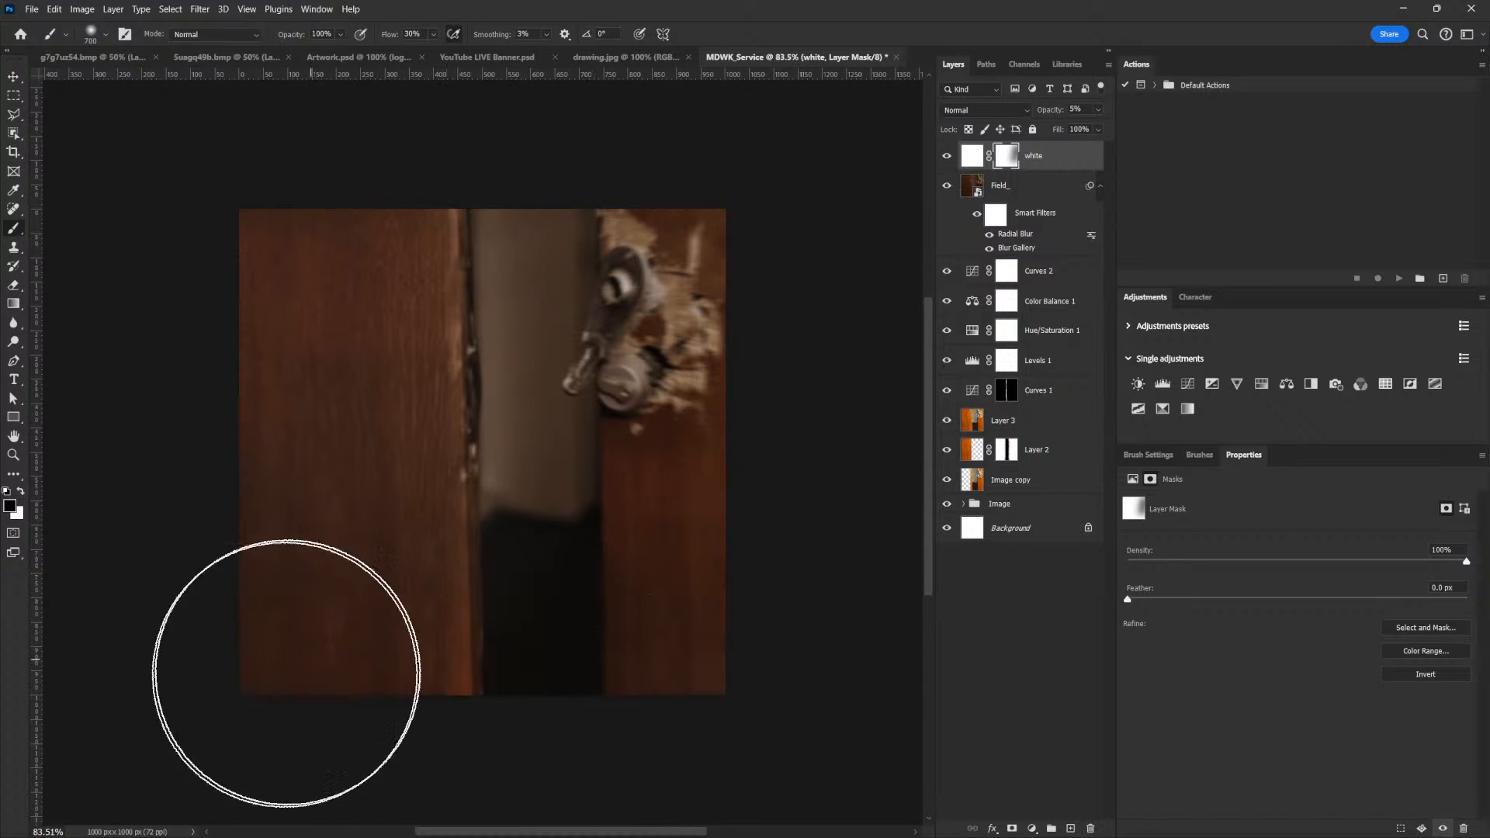
mouse_move(592, 675)
left_mouse_down()
mouse_move(742, 438)
mouse_move(797, 522)
left_mouse_up()
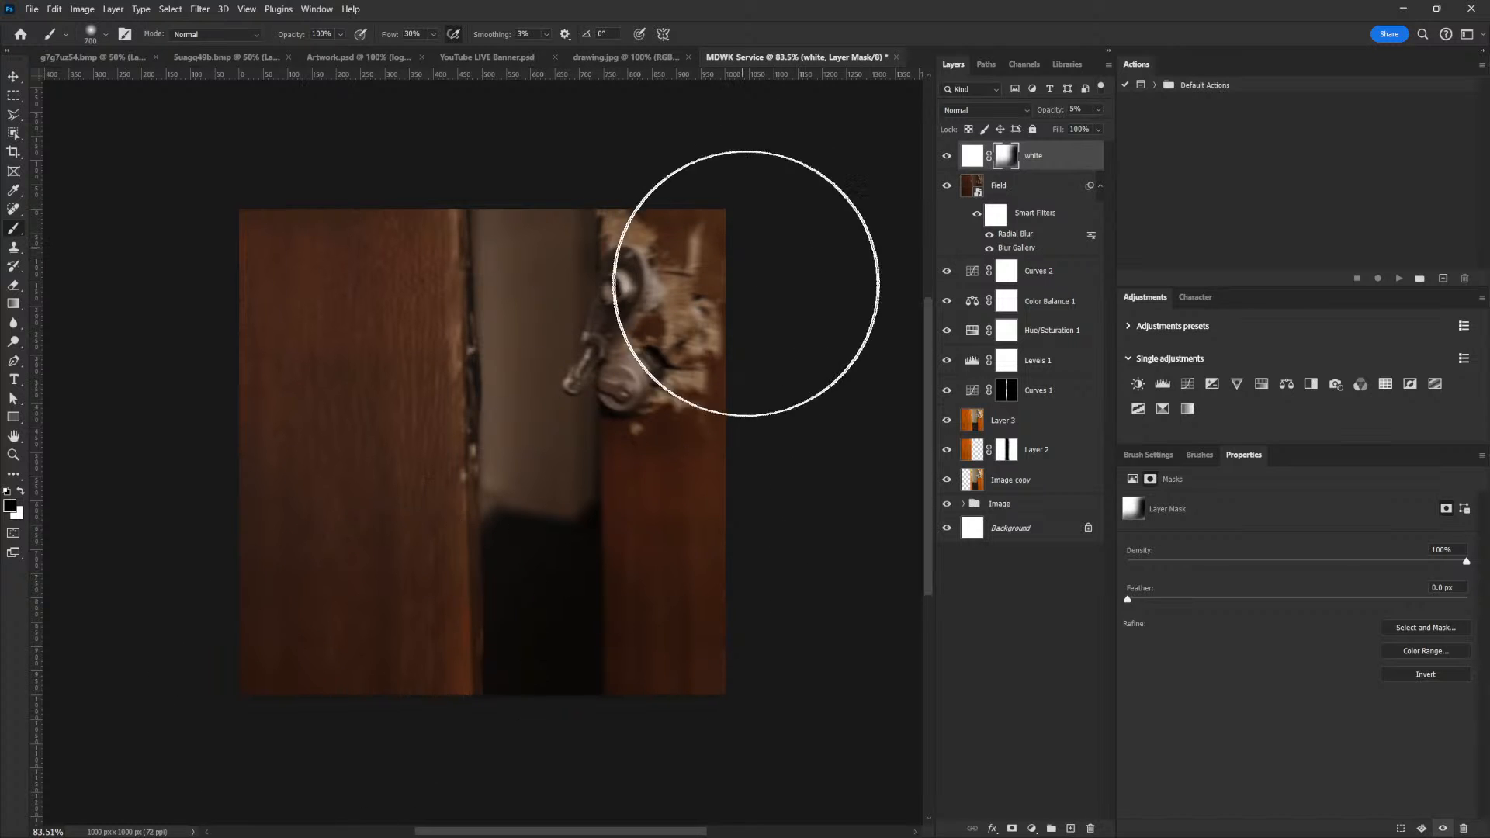
left_click_drag(718, 630, 318, 742)
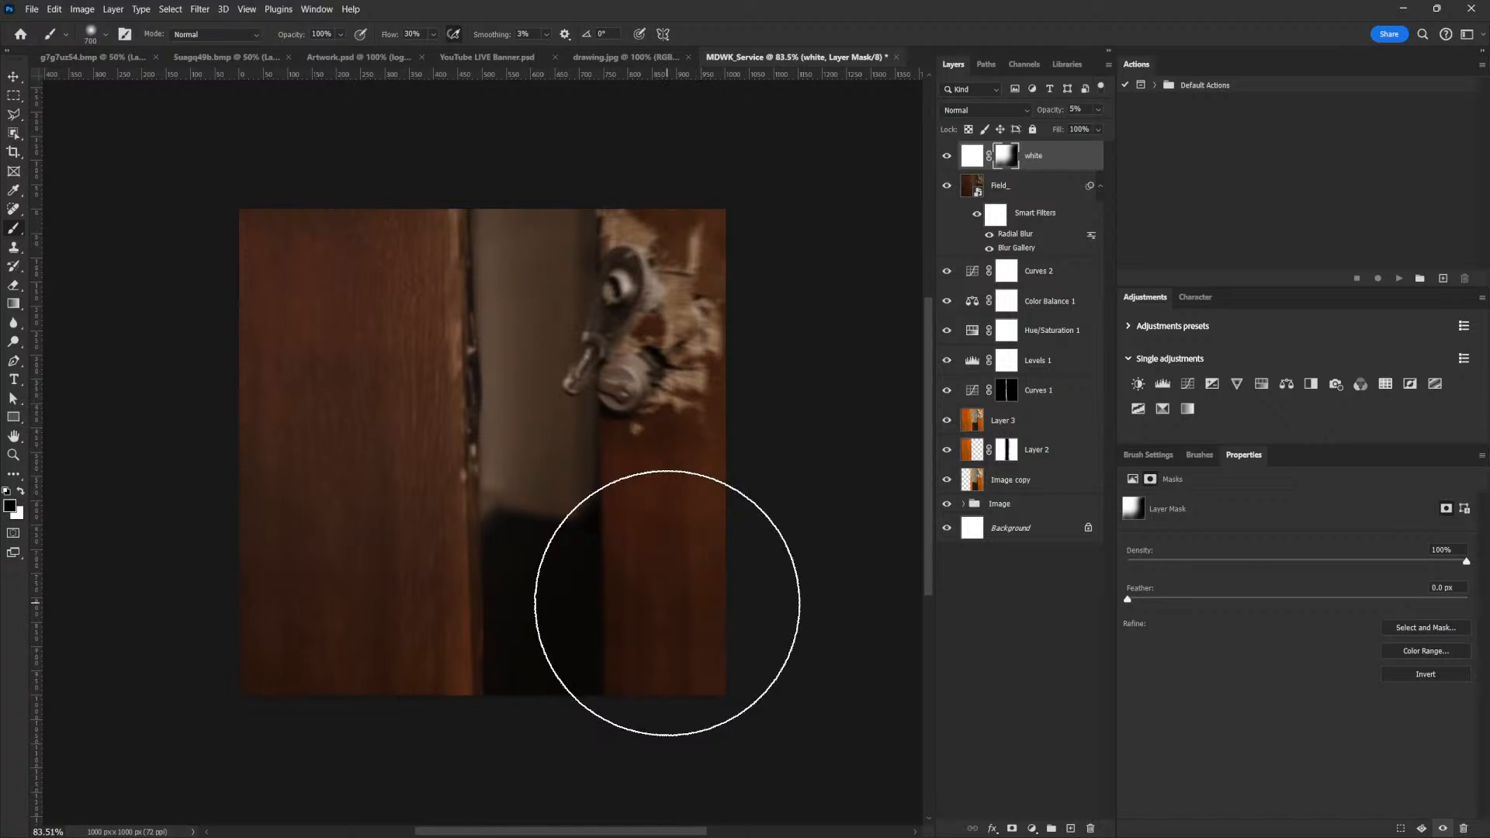
Add a Curves layer above the white layer with an RGB point at input 190, output 110, and invert its mask
left_click(1042, 160)
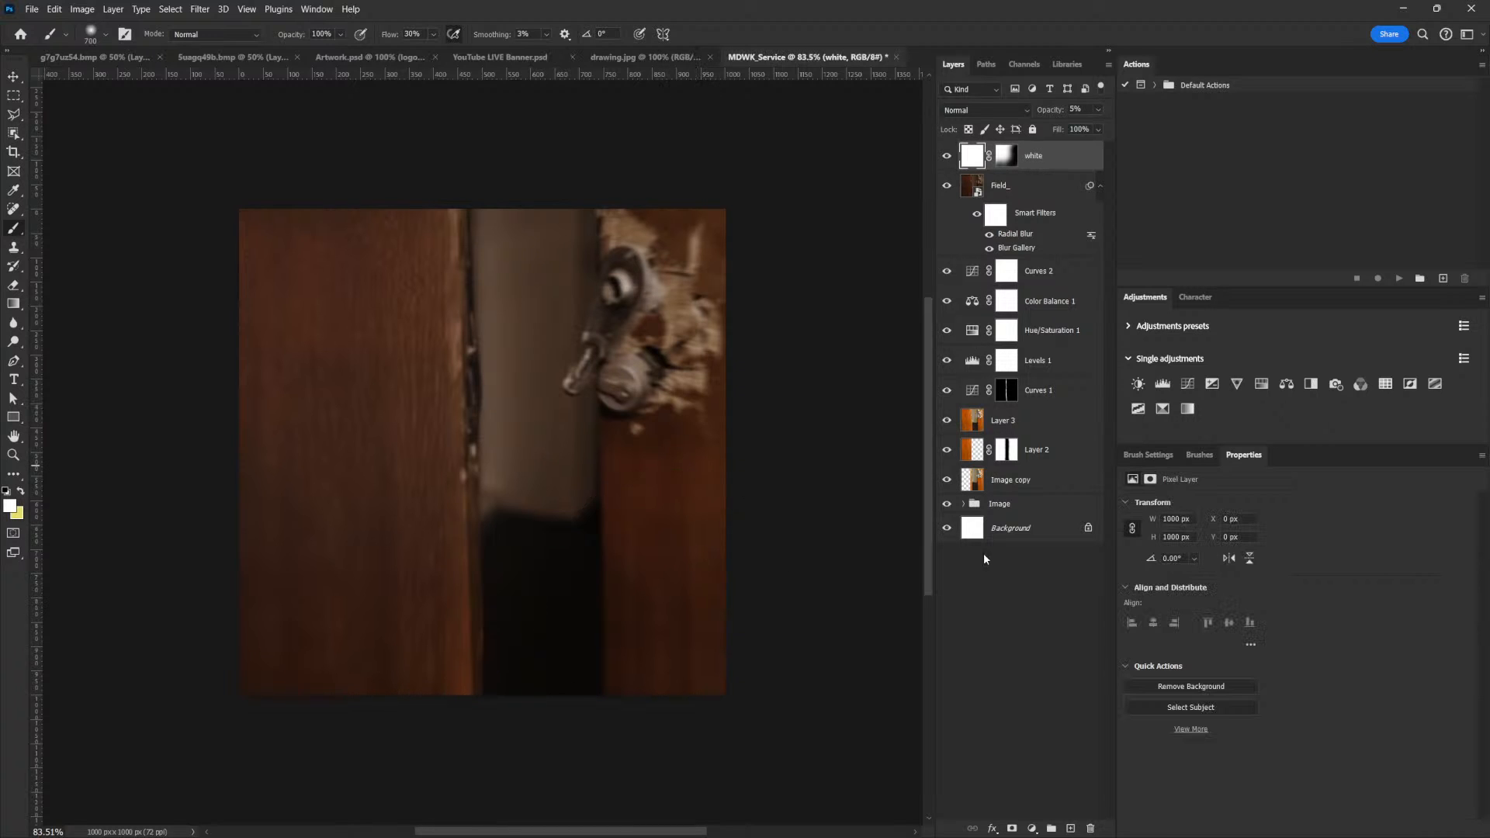
left_click(1187, 384)
left_click_drag(1356, 588, 1356, 643)
key("ctrl+i")
Paint white on the new Curves mask along the image's top and left edges with a 1000 px brush at 11% flow
scroll(725, 339, "down", 3)
key("bracketright")
key("bracketright")
key("bracketright")
left_click(20, 491)
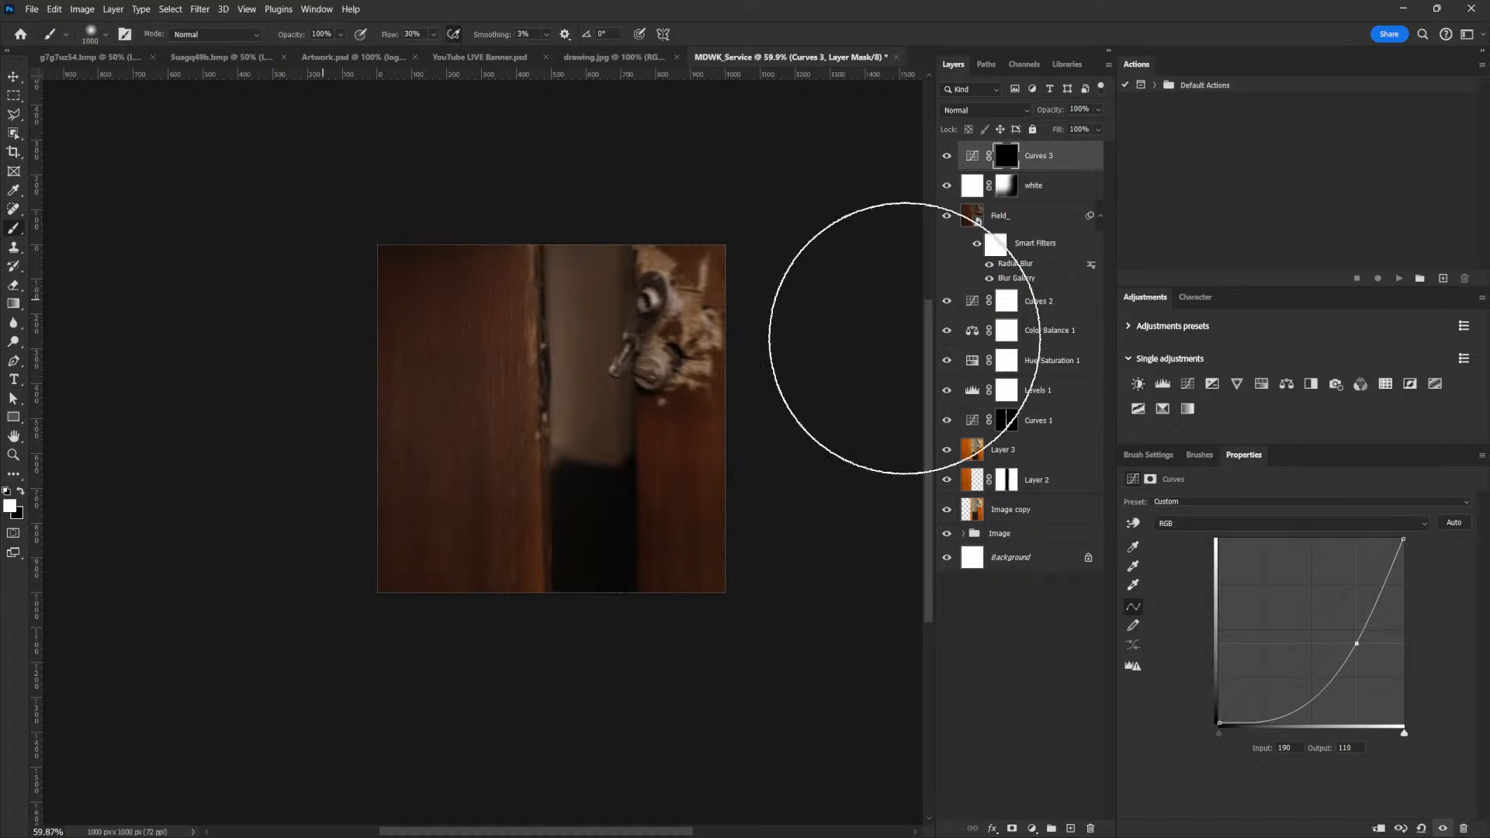
key("ctrl+z")
left_click(433, 35)
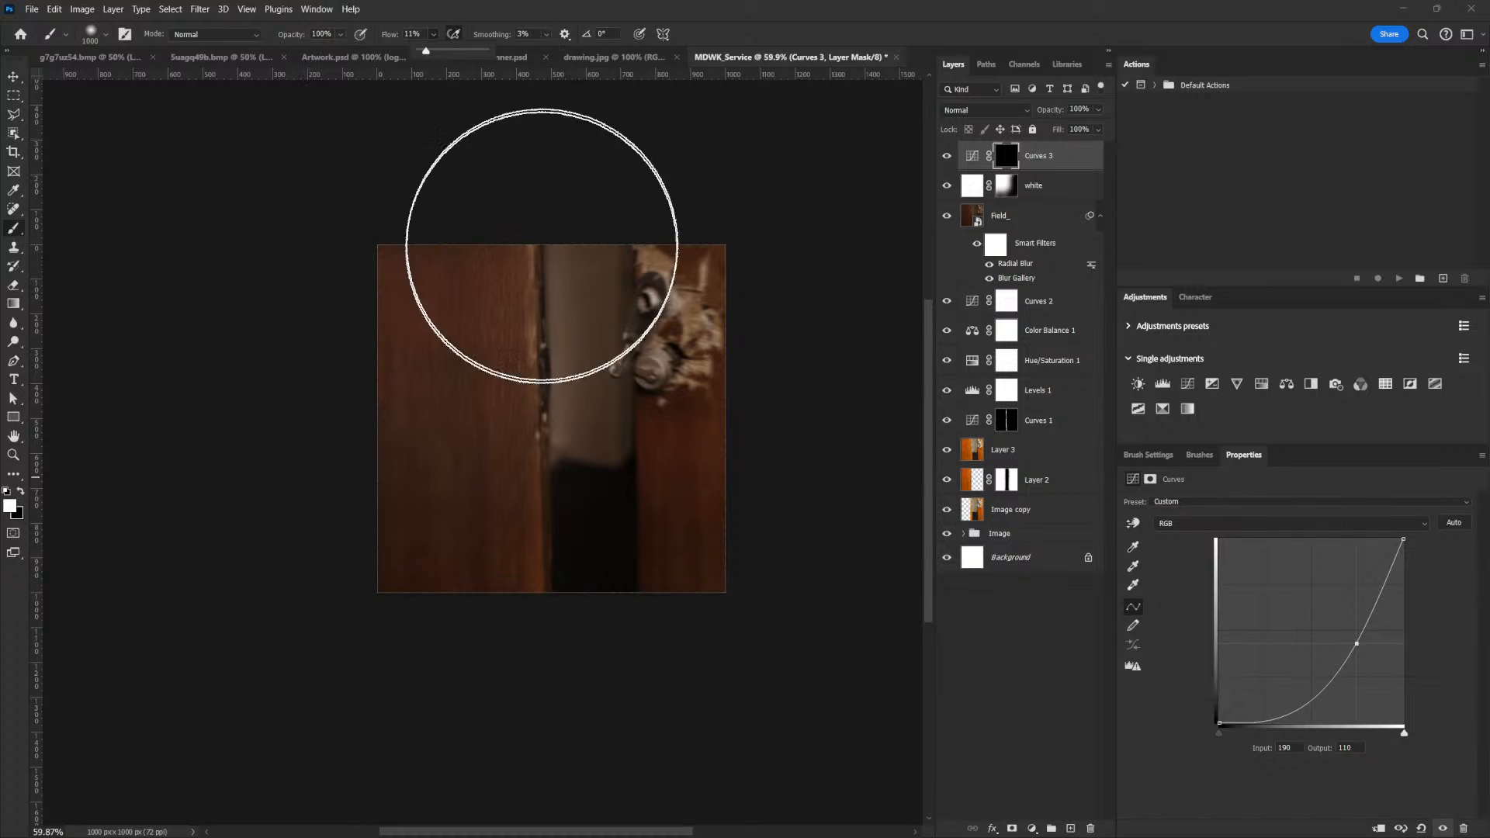
mouse_move(577, 176)
left_mouse_down()
mouse_move(346, 295)
mouse_move(482, 200)
left_mouse_up()
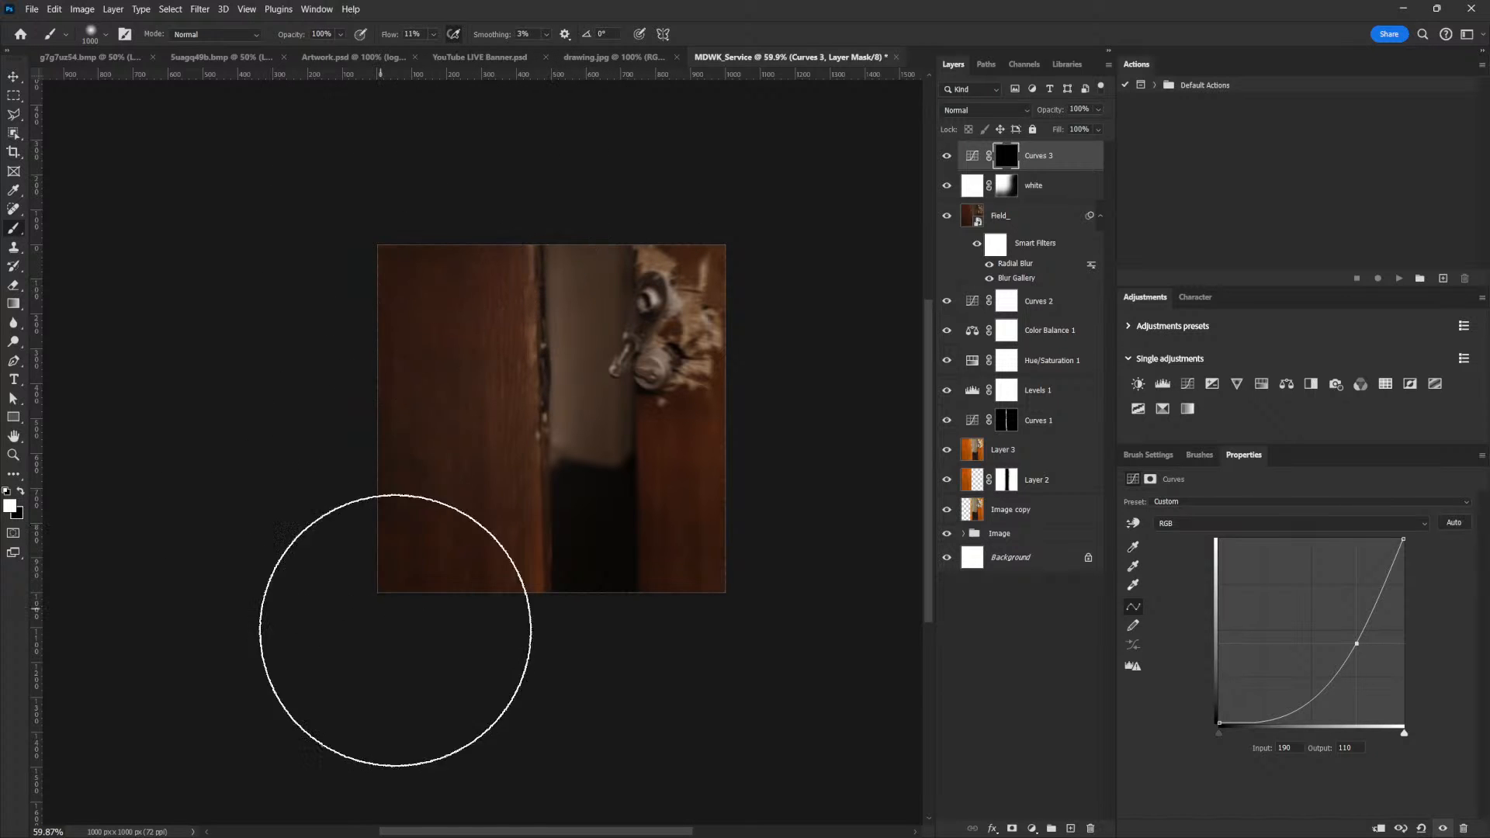
Continue painting the vignette on the Curves mask with an 800 px brush over the image's right side, comparing with the white layer hidden
key("bracketleft")
key("bracketleft")
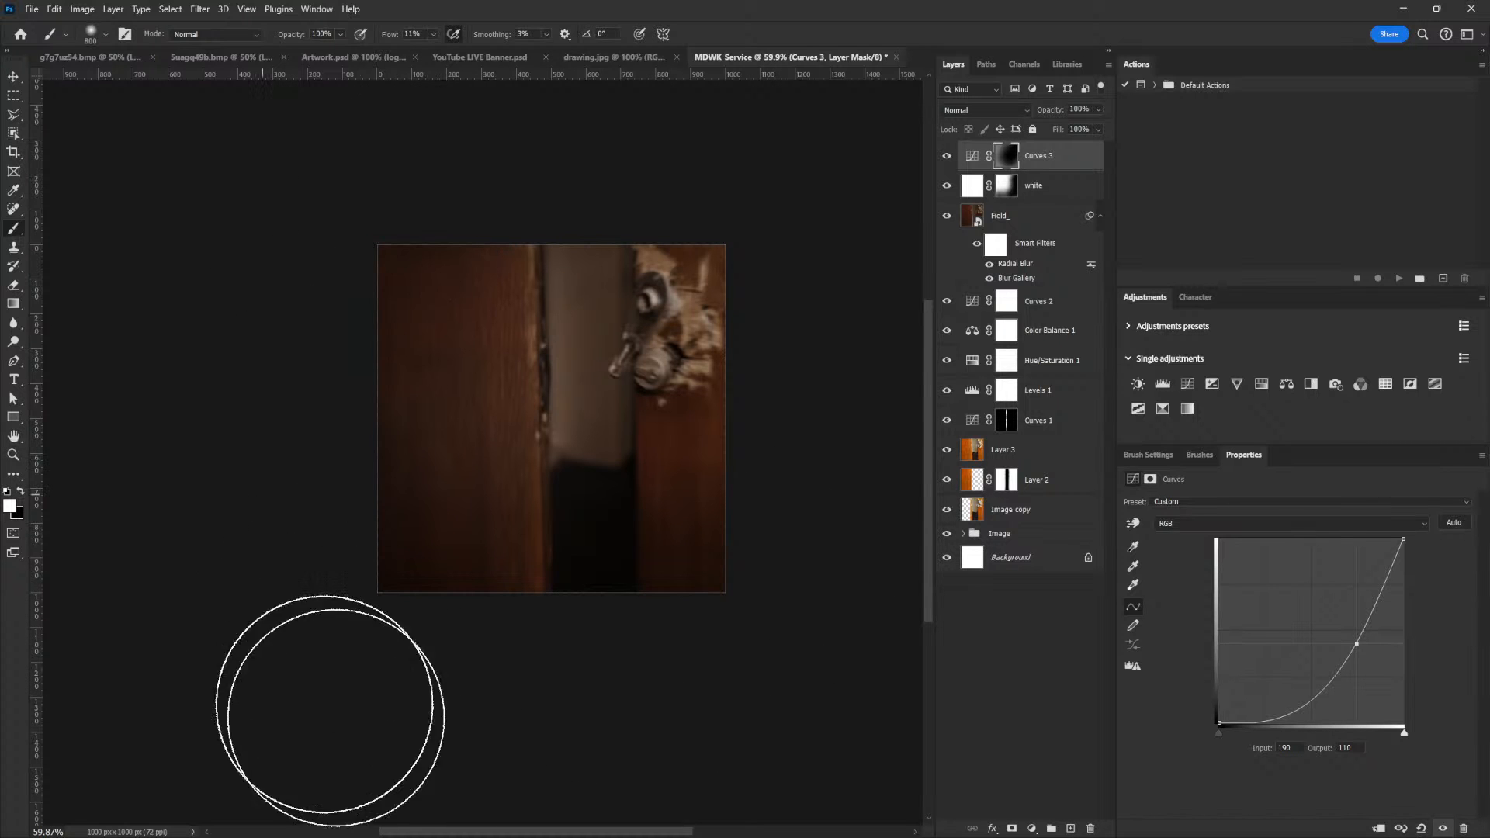
left_click_drag(664, 501, 723, 499)
left_click(946, 186)
left_click(946, 186)
mouse_move(675, 287)
left_mouse_down()
mouse_move(620, 310)
mouse_move(644, 317)
left_mouse_up()
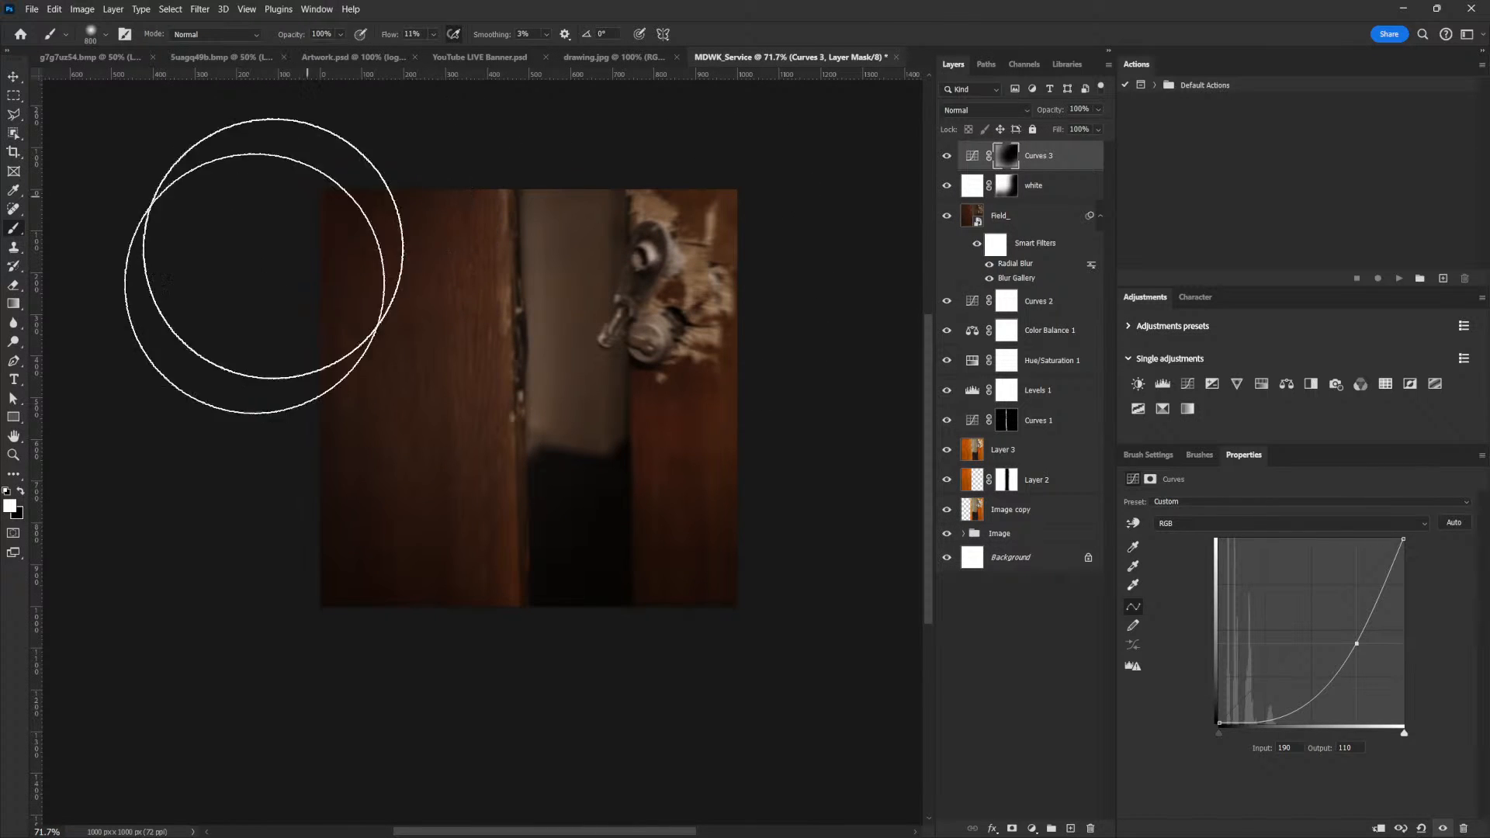
Move the vignette Curves layer beneath the white haze layer and check the background image
left_click_drag(1053, 156, 1049, 197)
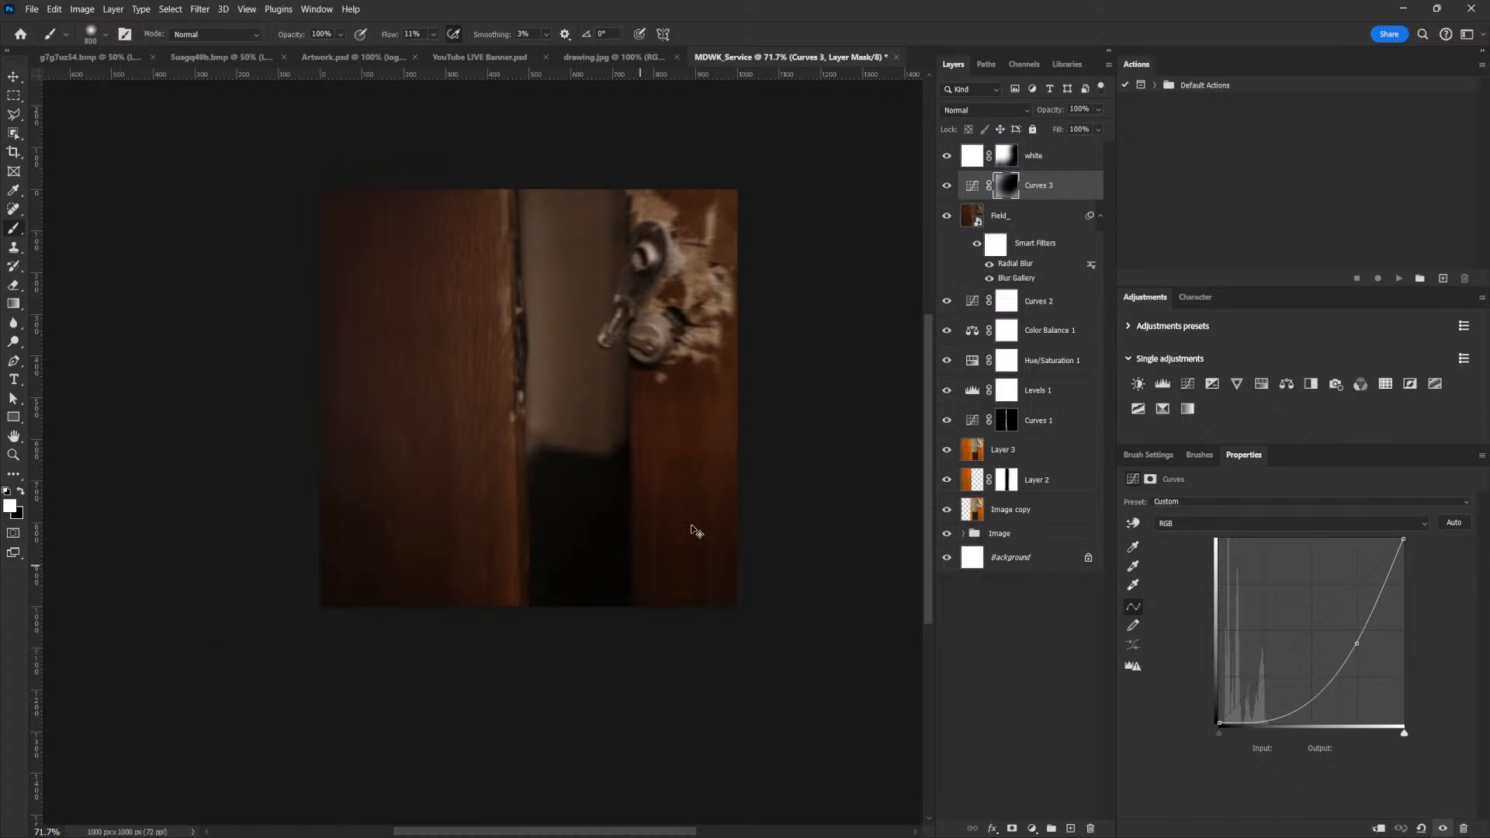
scroll(732, 474, "up", 2)
scroll(731, 474, "down", 2)
left_click_drag(623, 452, 718, 516)
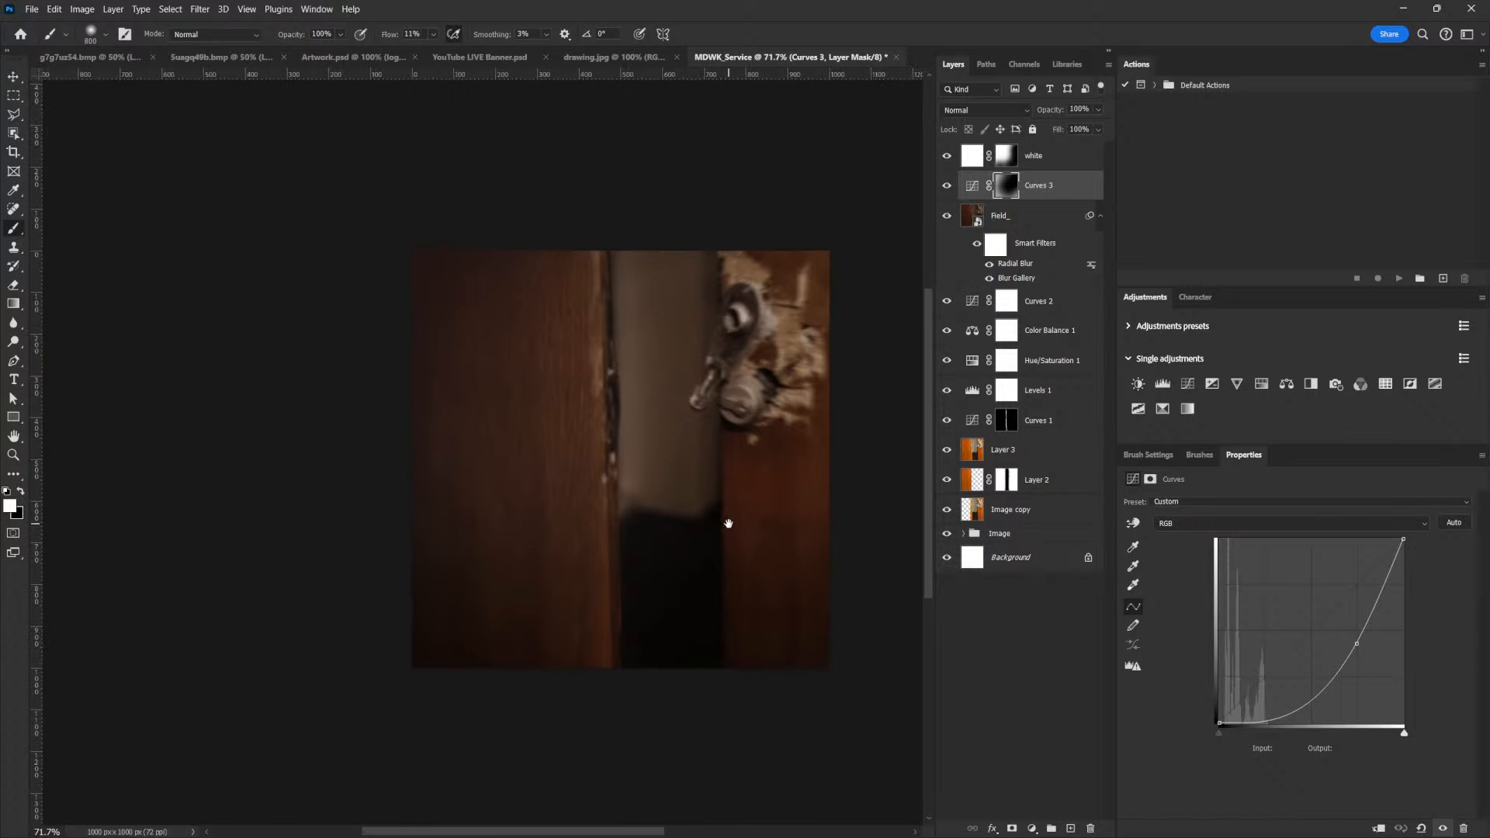
scroll(827, 450, "up", 1)
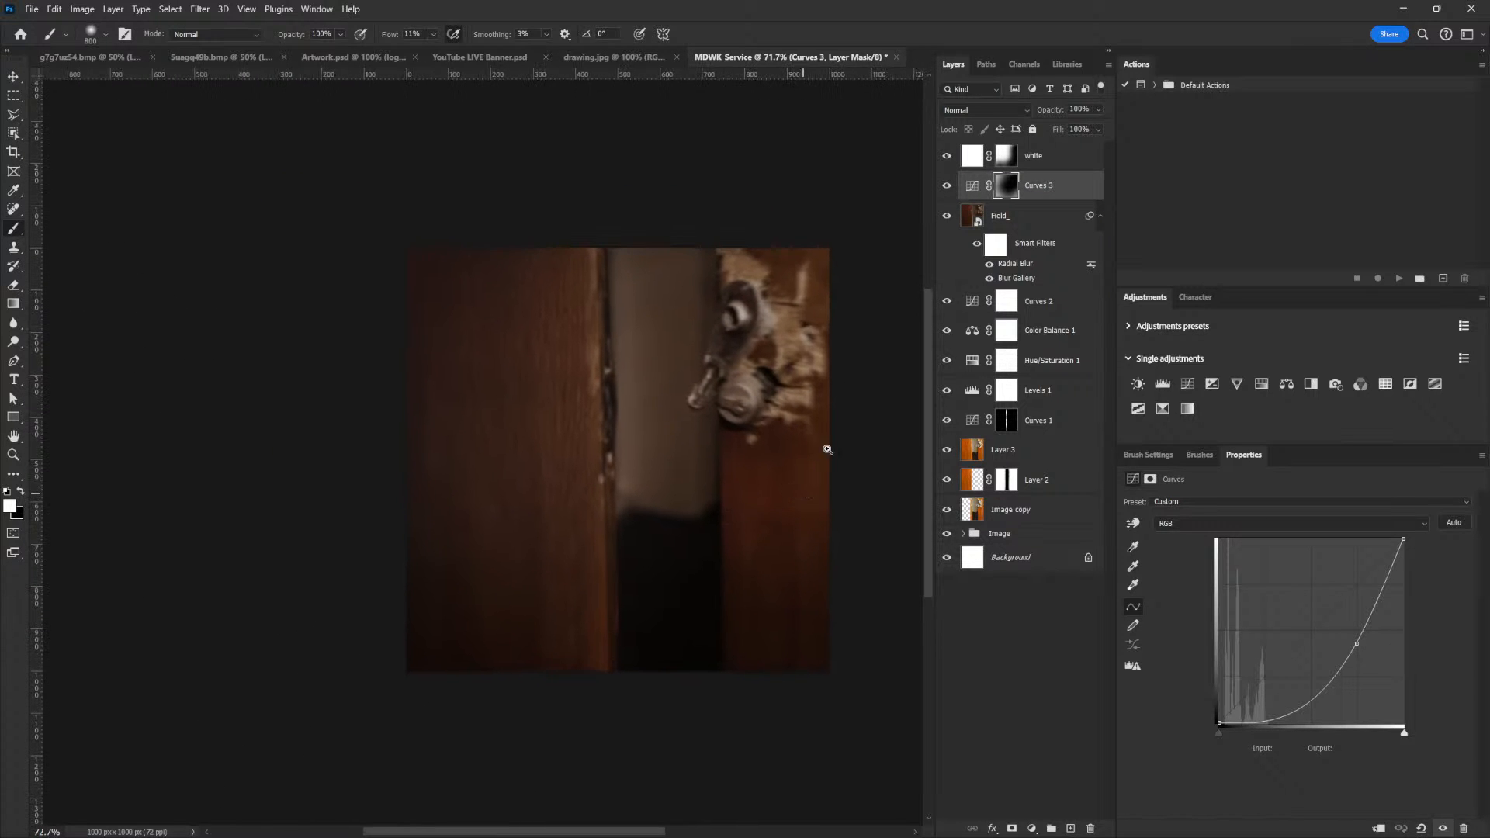
Compare the image with the white layer hidden and add a Levels adjustment above it with the output black level at 5
left_click(1053, 158)
left_click(946, 156)
left_click(946, 156)
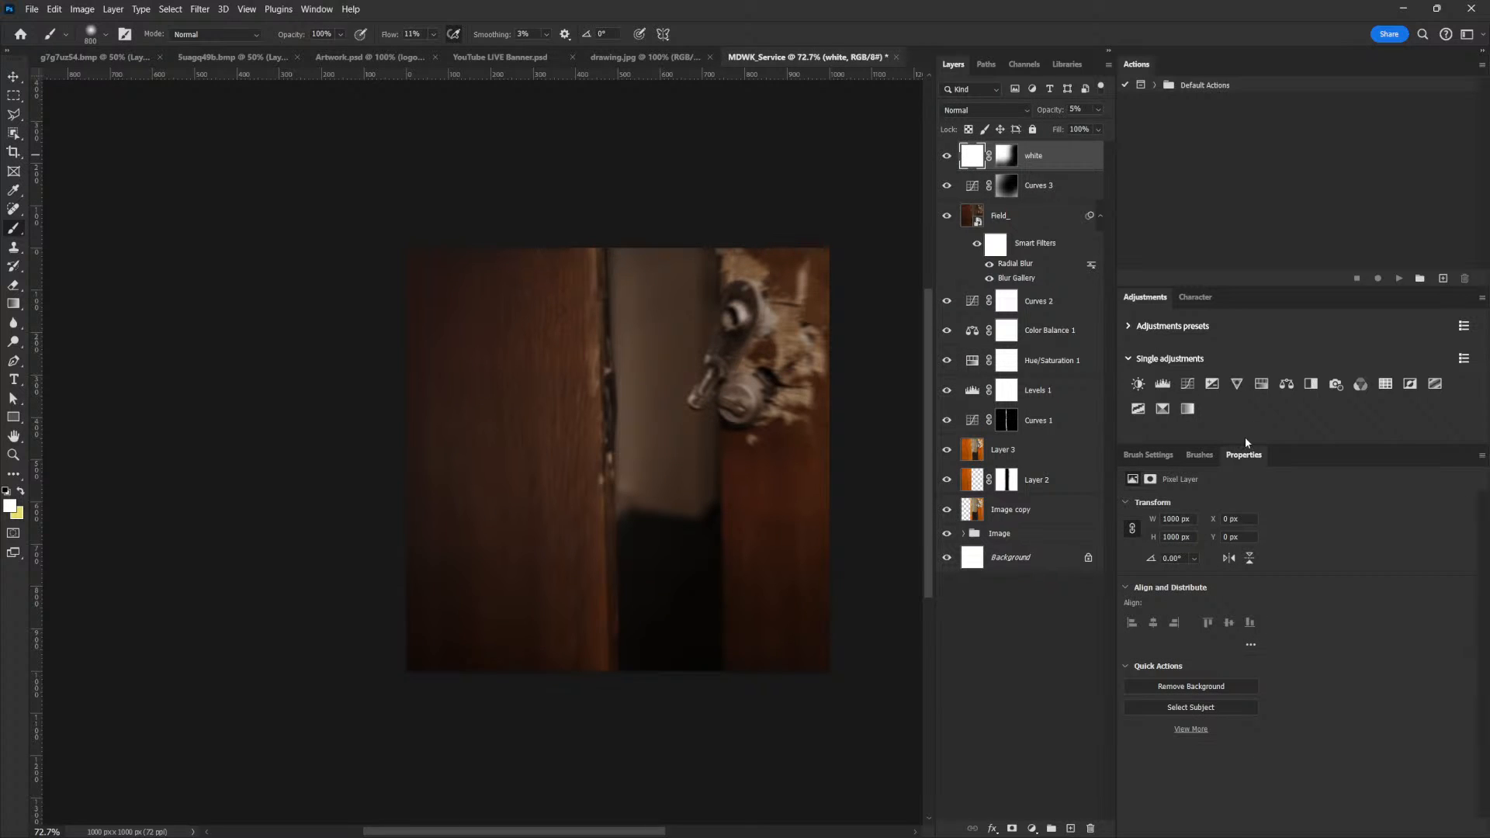
left_click(1162, 384)
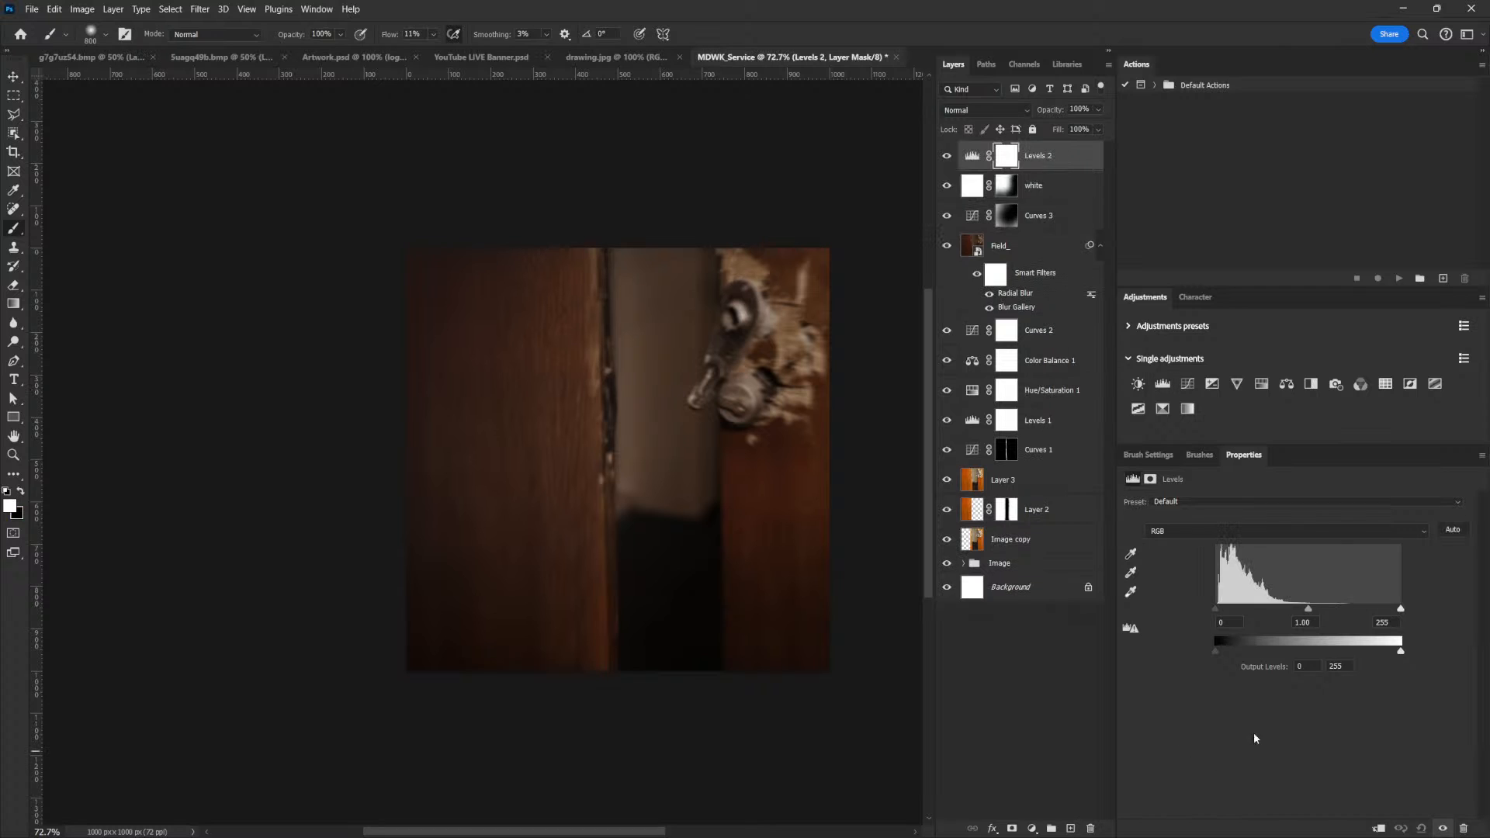
left_click_drag(1215, 652, 1219, 654)
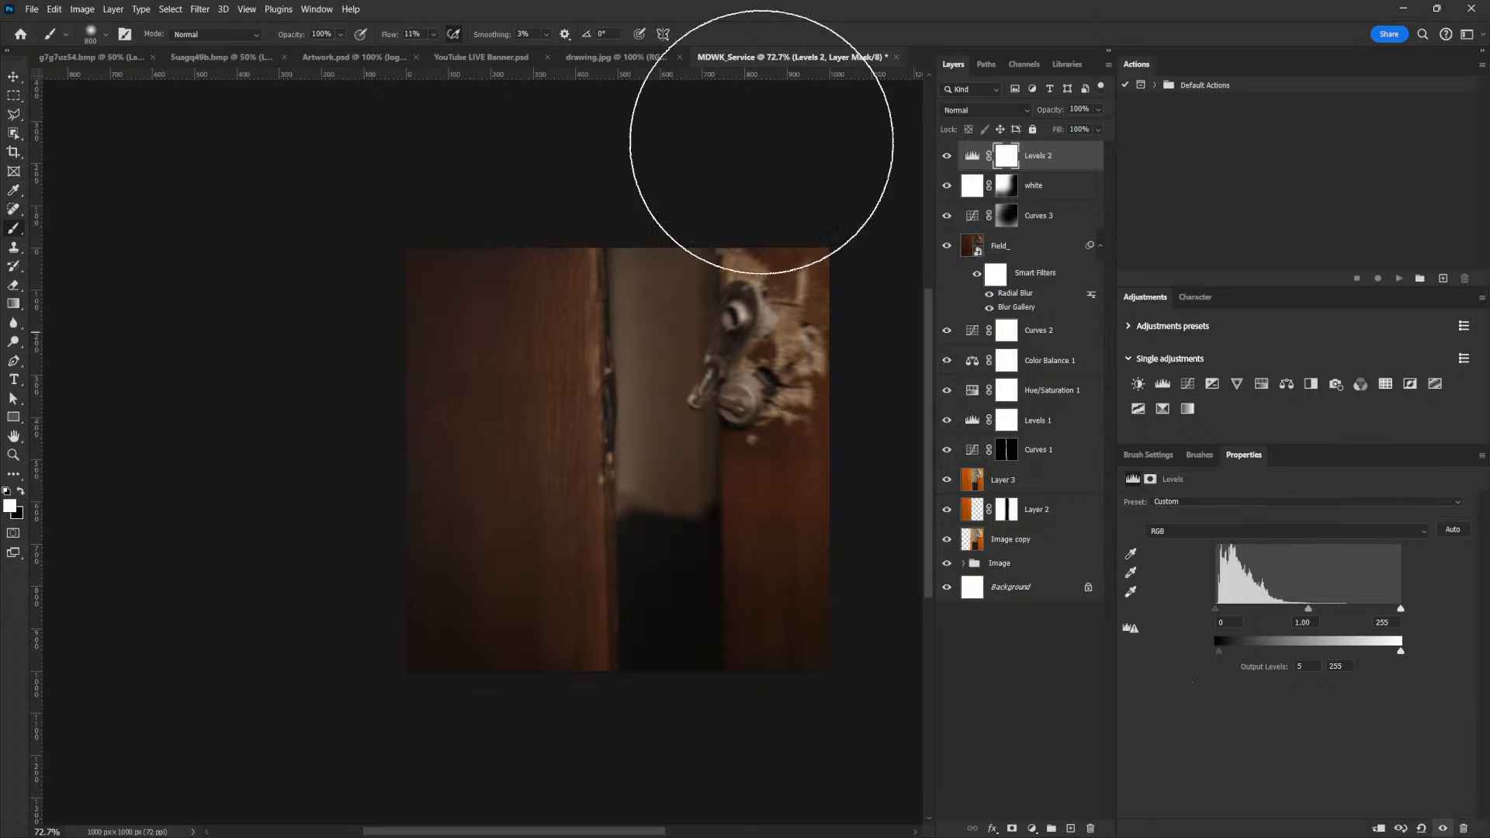
In the splintered wood document, start a Pen path at the top edge and trace down the central hanging plank's right side
left_click(199, 60)
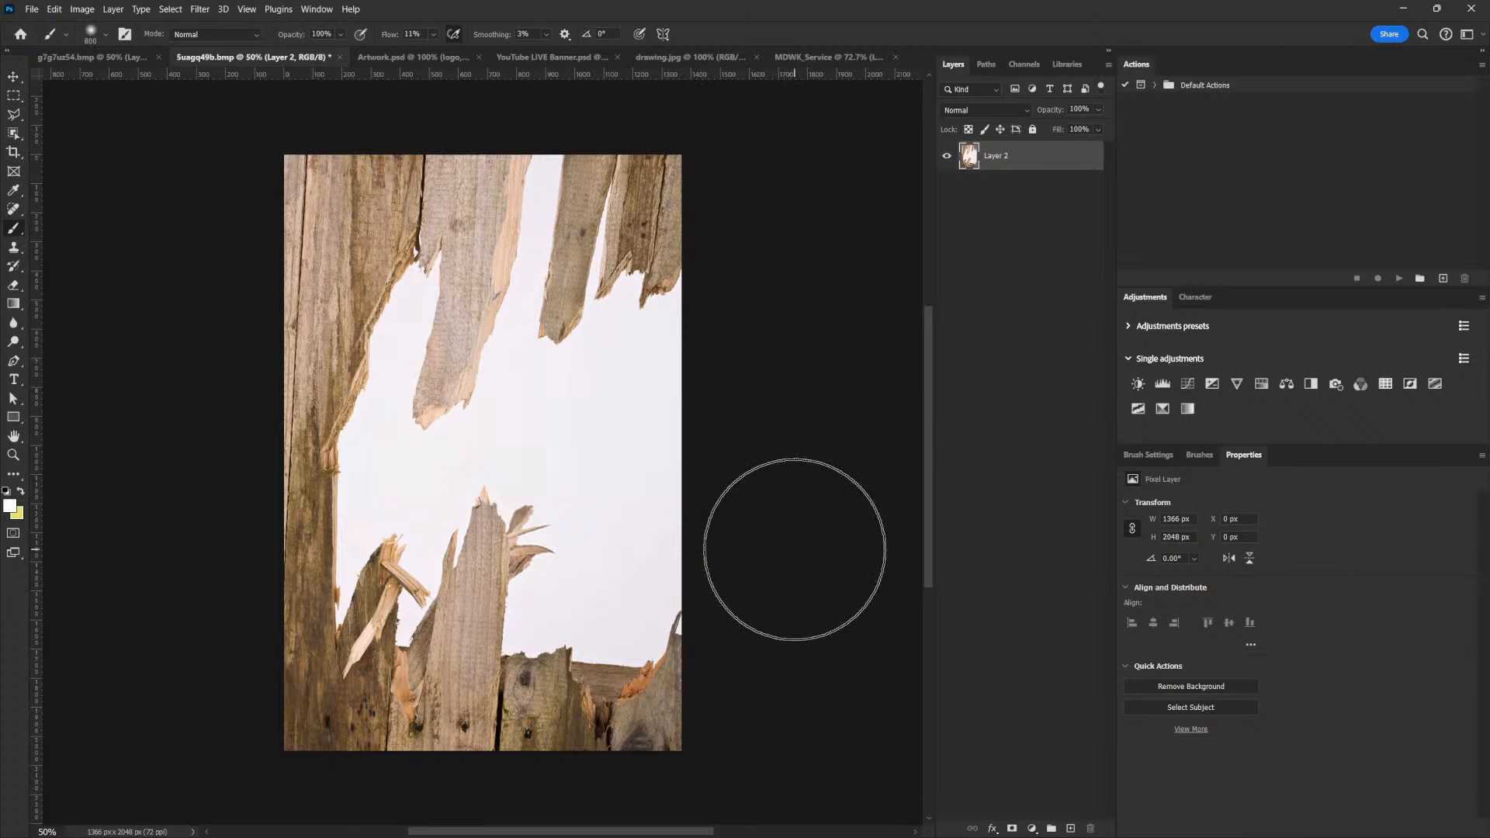
key("p")
mouse_move(506, 167)
left_mouse_down()
mouse_move(613, 243)
mouse_move(696, 248)
left_mouse_up()
left_click(654, 139)
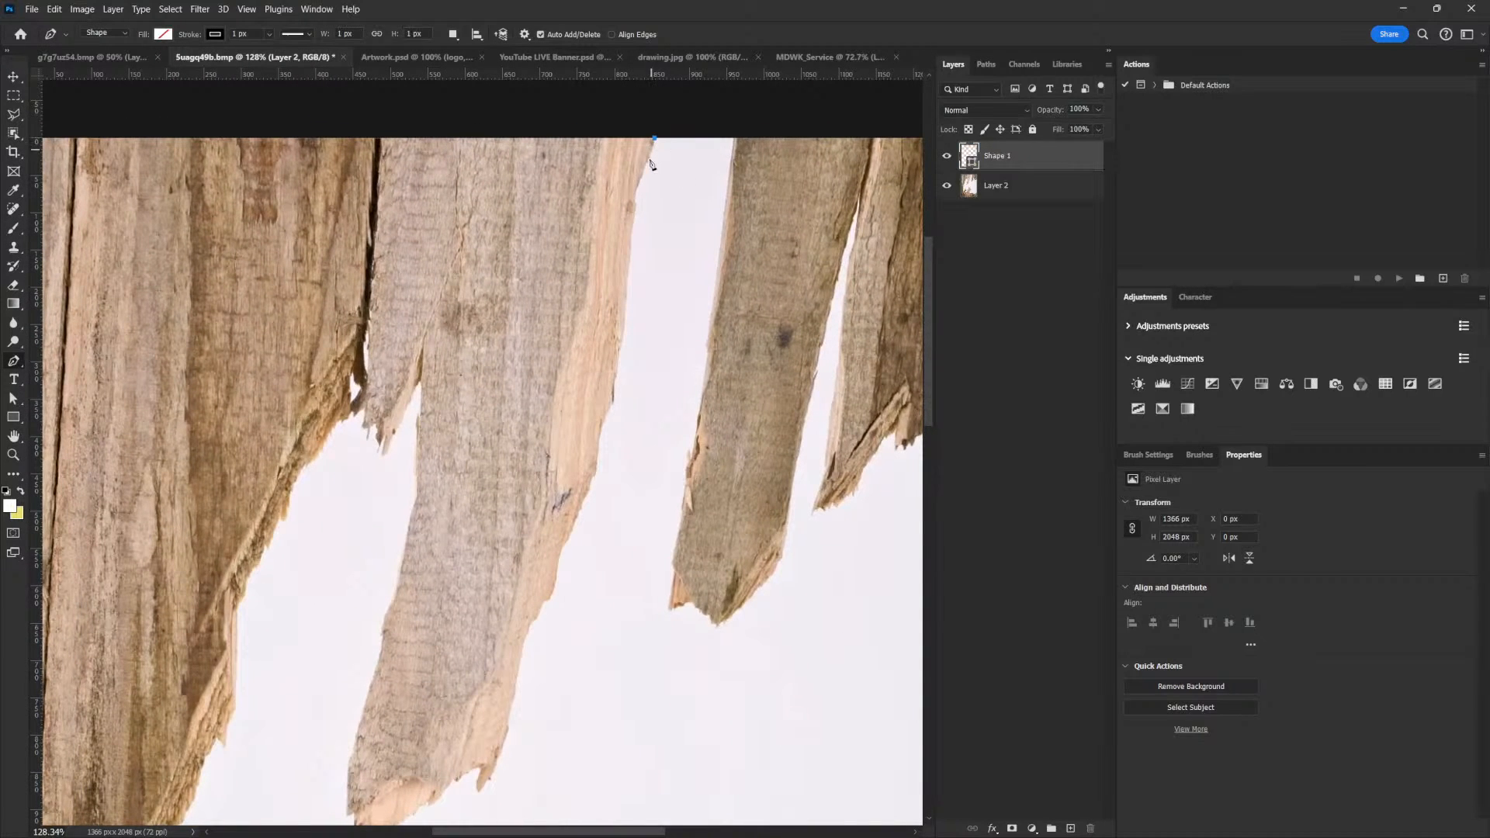
left_click_drag(638, 184, 637, 194)
left_click_drag(626, 278, 625, 293)
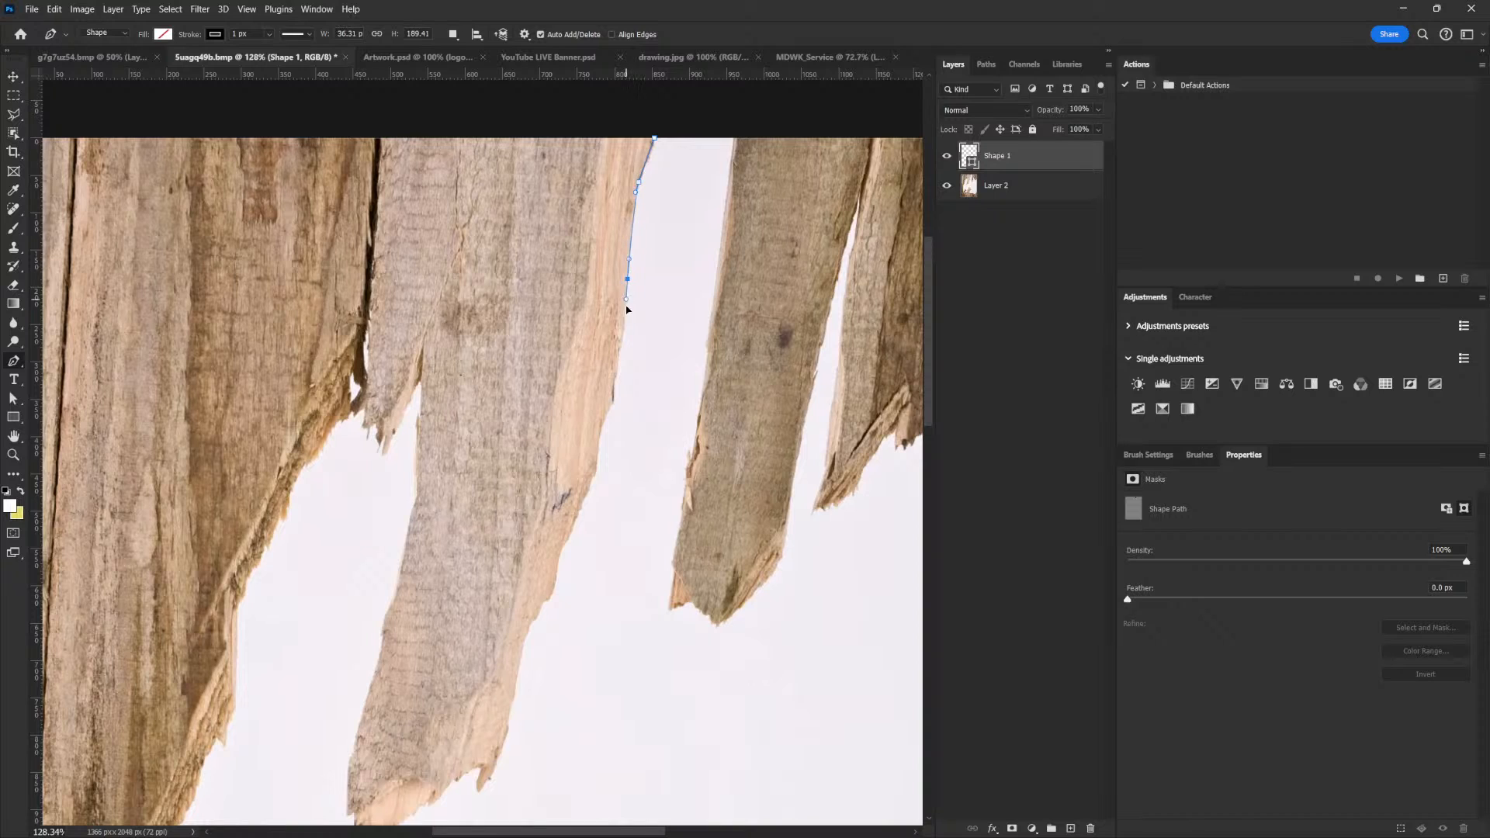
left_click(616, 372)
left_click_drag(611, 406, 562, 541)
left_click(556, 564)
left_click(547, 596)
left_click_drag(535, 616, 741, 436)
Continue the Pen path around the plank's jagged lower end to its lowest tip
left_click(738, 448)
left_click(725, 483)
left_click(713, 510)
left_click(709, 489)
left_click(690, 499)
left_click(684, 505)
left_click(679, 510)
left_click(675, 516)
left_click(662, 528)
left_click(656, 530)
left_click_drag(649, 534, 644, 540)
left_click(627, 552)
left_click(614, 566)
Trace the Pen path from the plank's lowest tip up along its left edge
left_click(604, 560)
left_click(593, 551)
left_click(584, 538)
left_click(581, 516)
left_click(581, 500)
left_click(590, 455)
left_click(612, 385)
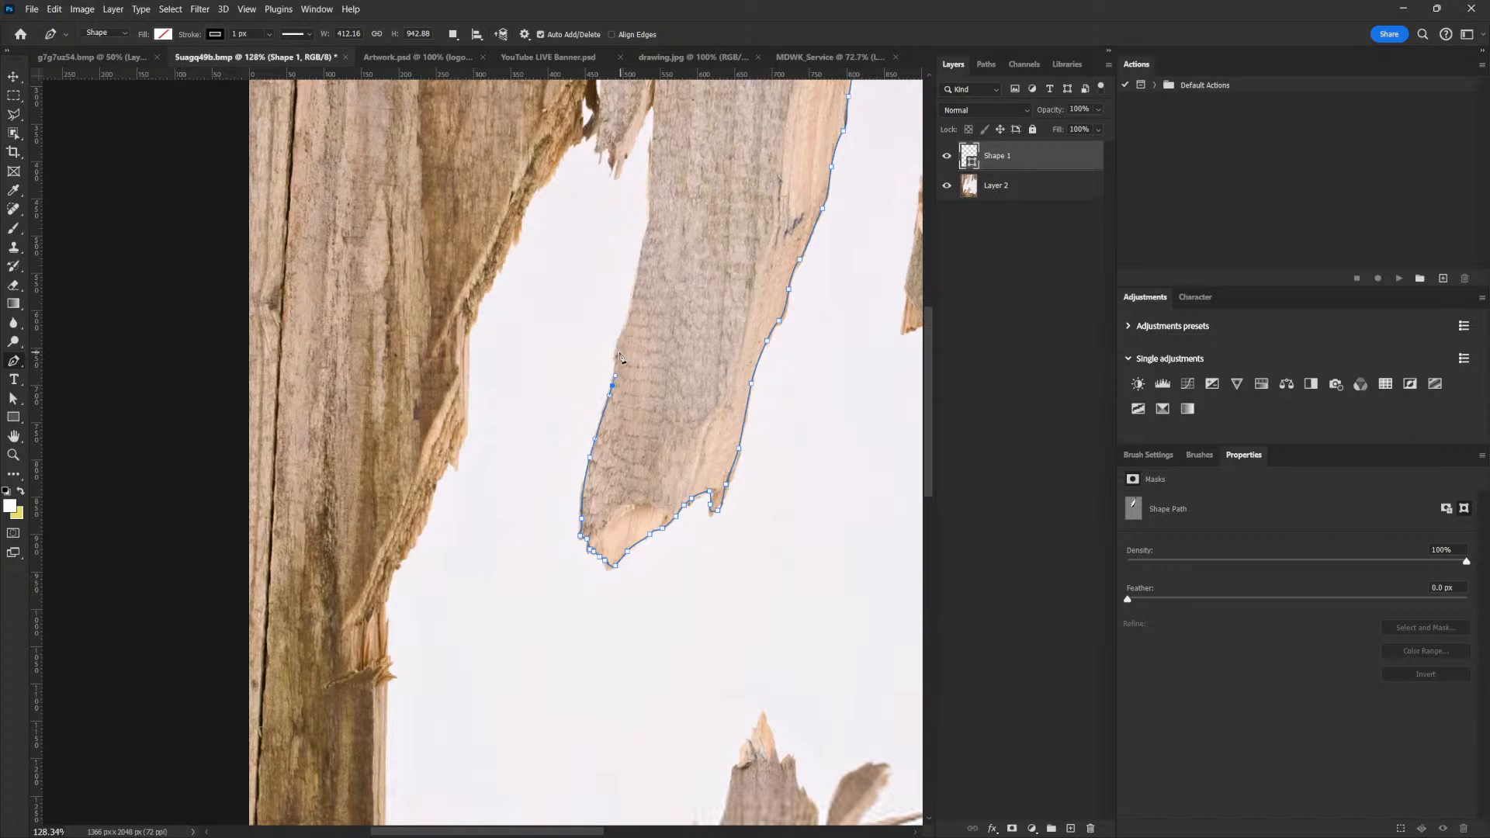
left_click(625, 318)
left_click(641, 253)
left_click_drag(658, 208, 613, 485)
Trace the Pen path into the notch on the plank's left side and around the small splinter beside it
left_click(605, 487)
left_click(605, 451)
left_click(605, 426)
left_click(609, 414)
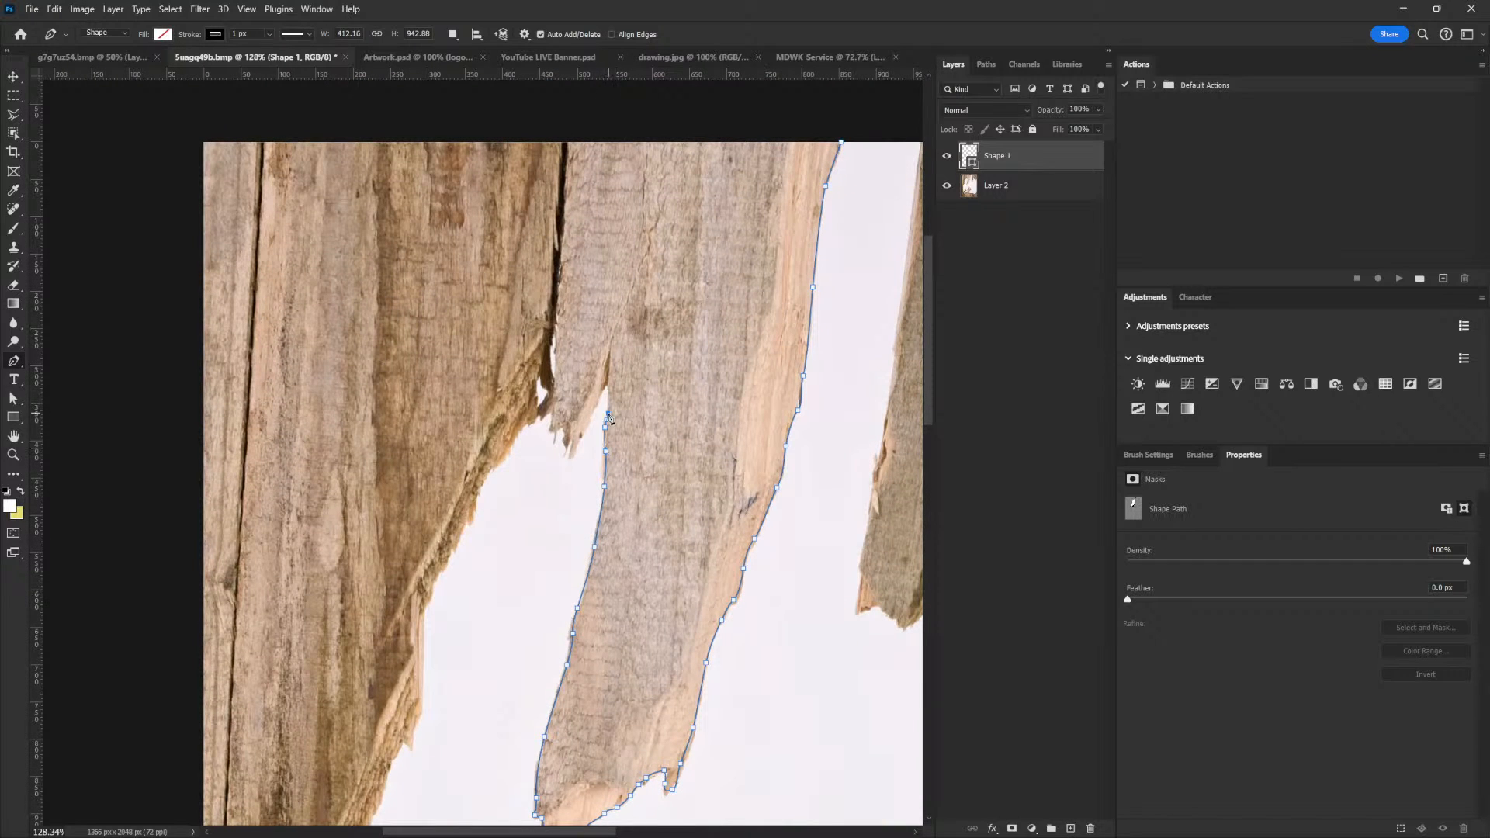
left_click(610, 375)
left_click(598, 399)
left_click(586, 425)
left_click(580, 436)
left_click(571, 456)
left_click(567, 438)
left_click(565, 432)
left_click(549, 423)
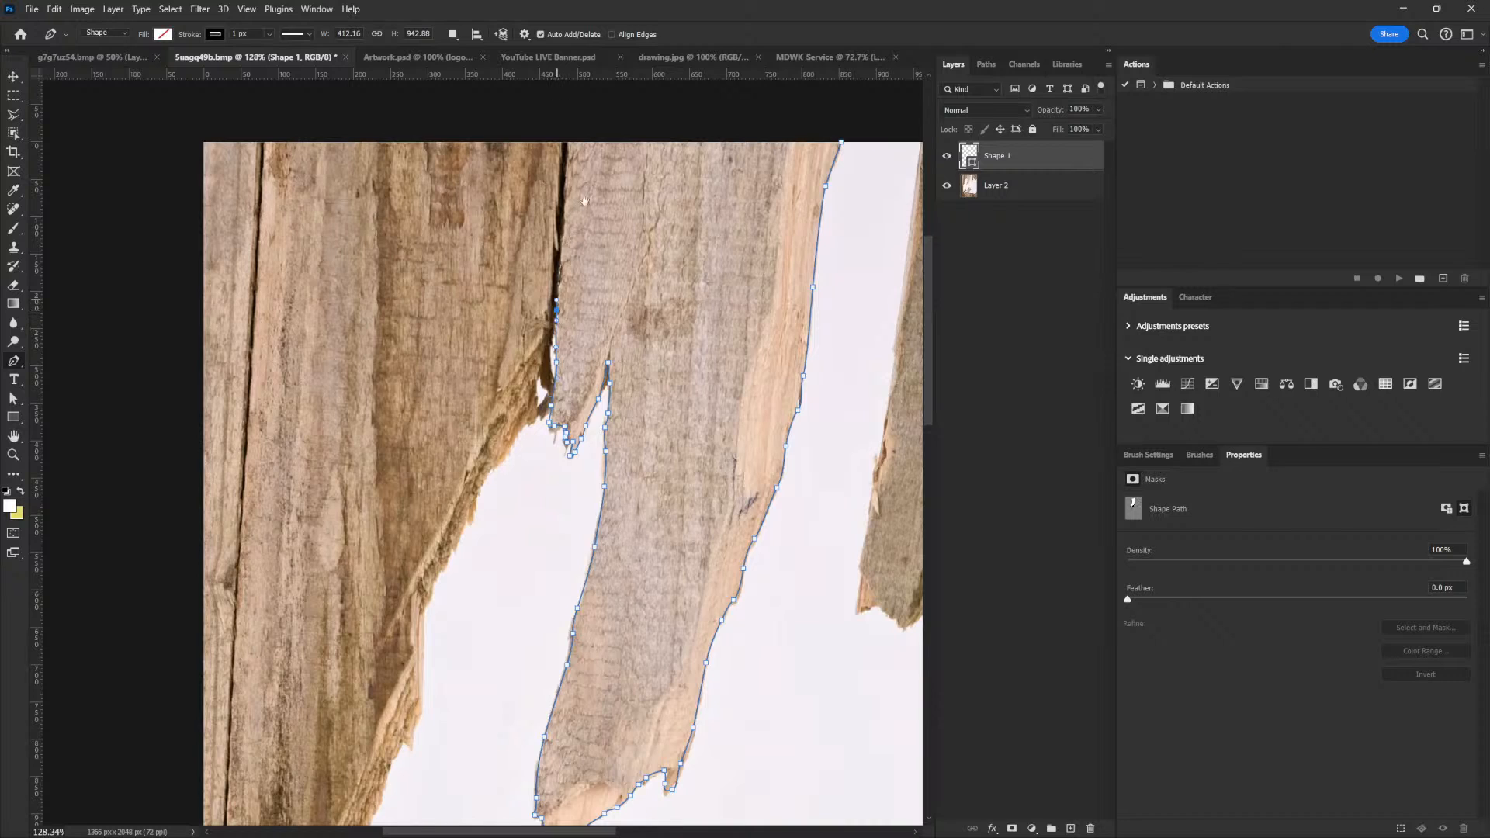
Finish tracing the plank's left edge, close the path above the image's top edge and convert it to a selection
left_click_drag(584, 201, 593, 334)
left_click(575, 290)
left_click(577, 267)
left_click(850, 234)
left_click(850, 276)
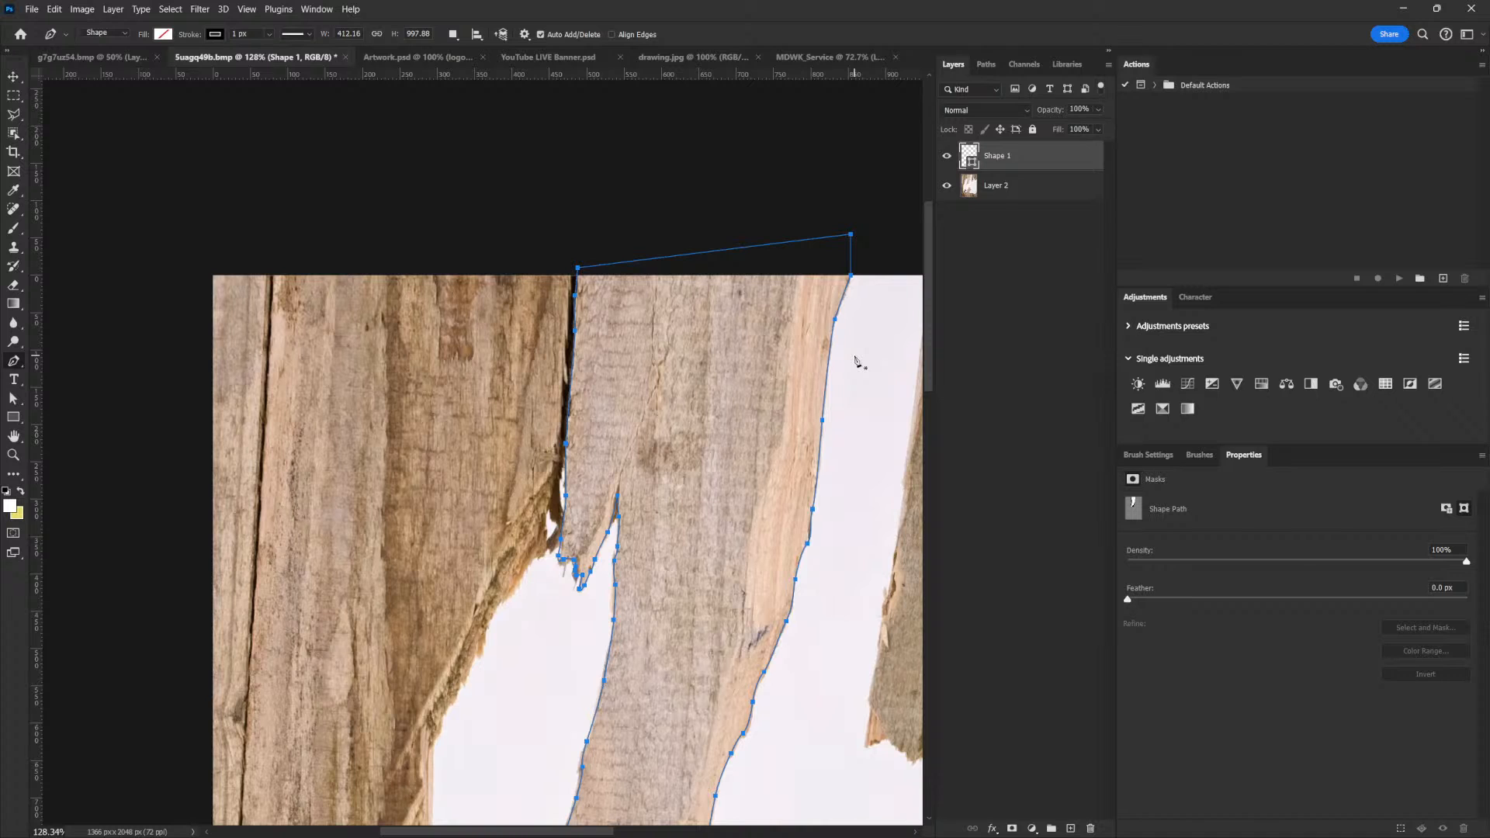
key("ctrl+Return")
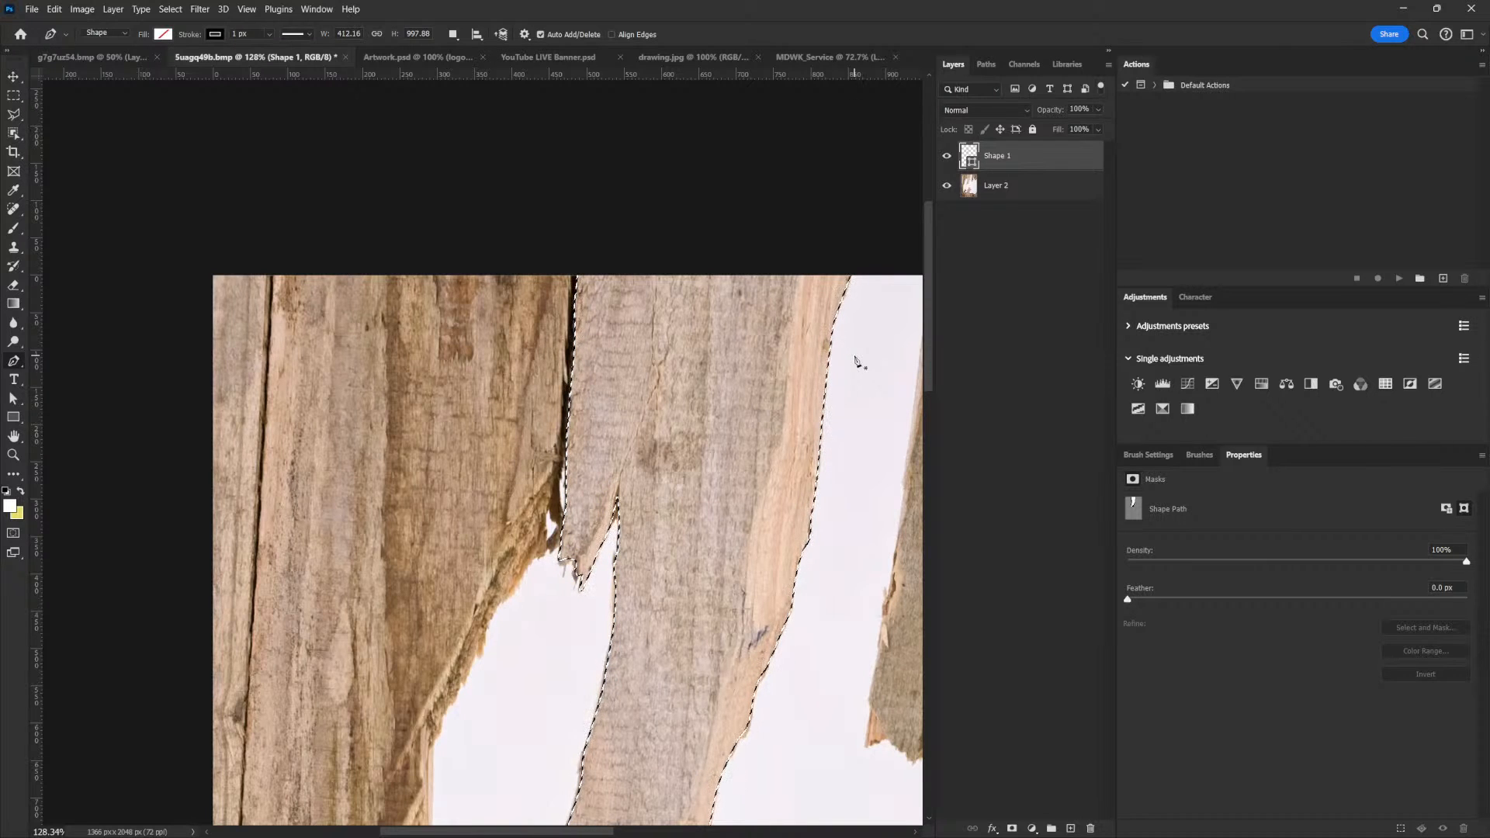
Hide the Shape 1 layer and copy the selected plank from Layer 2 onto its own layer
left_click(948, 157)
left_click(999, 188)
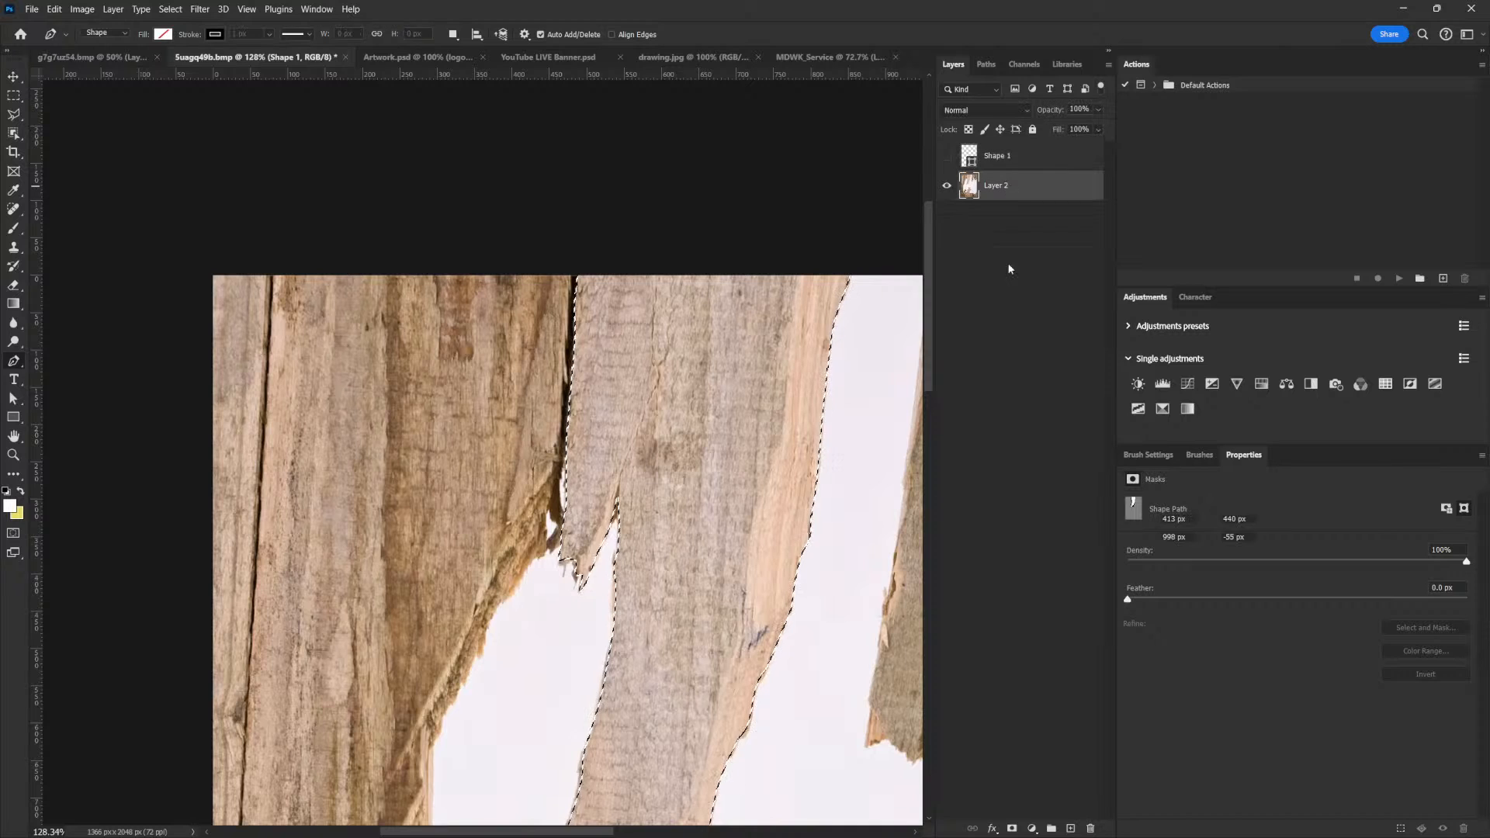
key("ctrl+j")
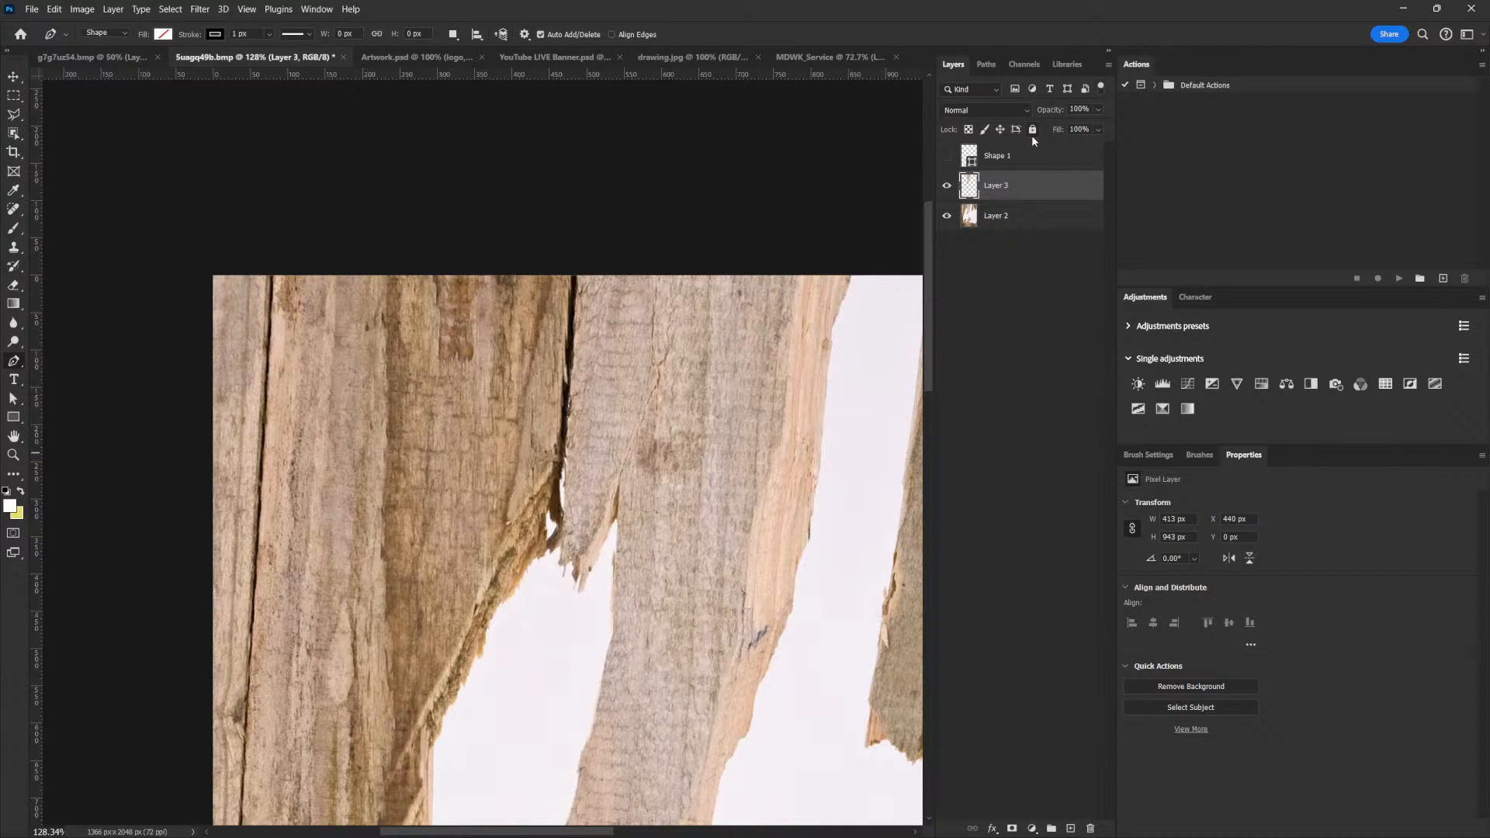
left_click(1005, 159)
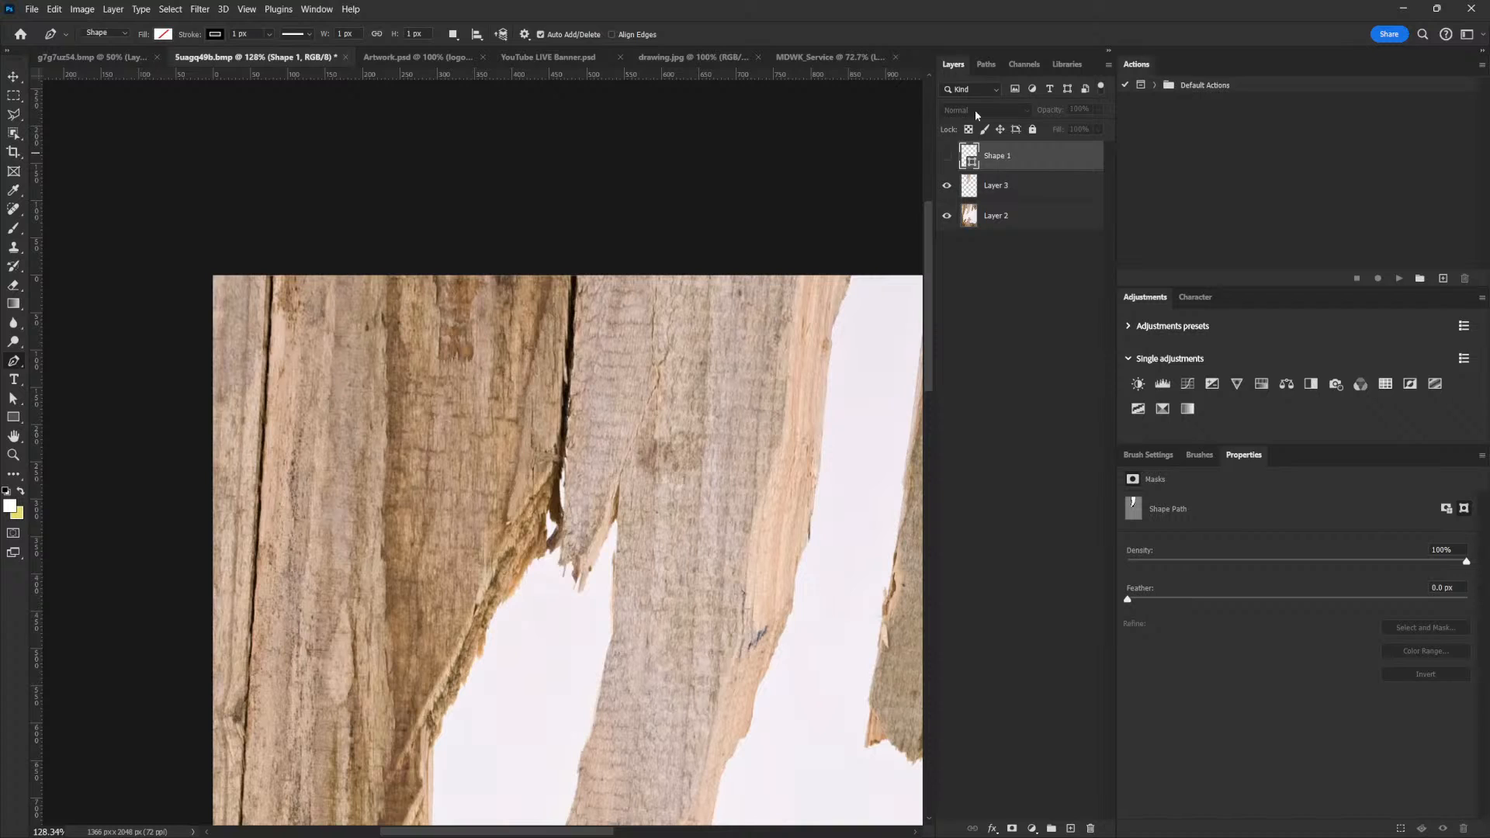
left_click(114, 33)
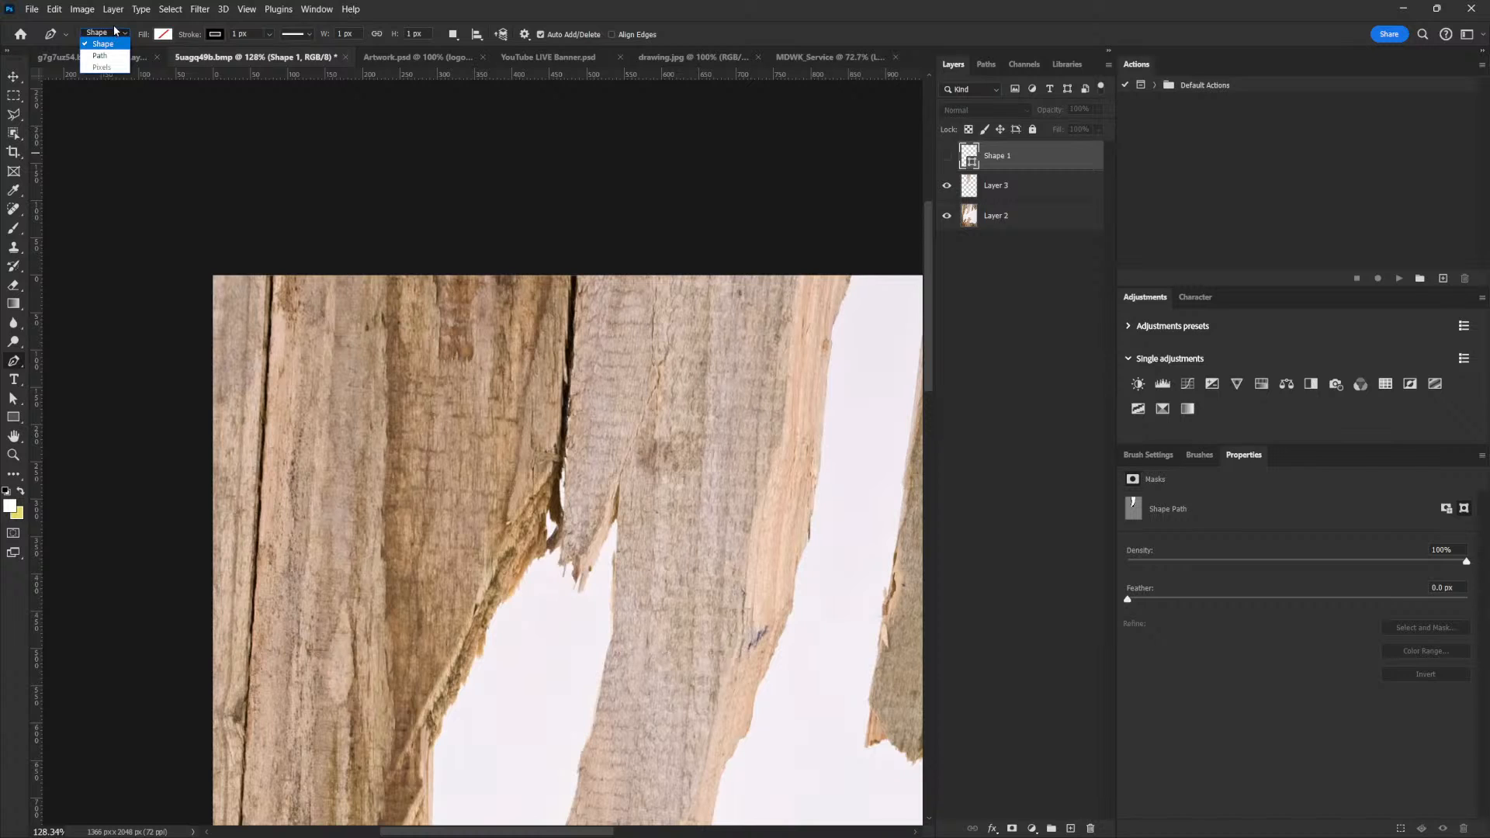
left_click(1010, 173)
left_click(1001, 187)
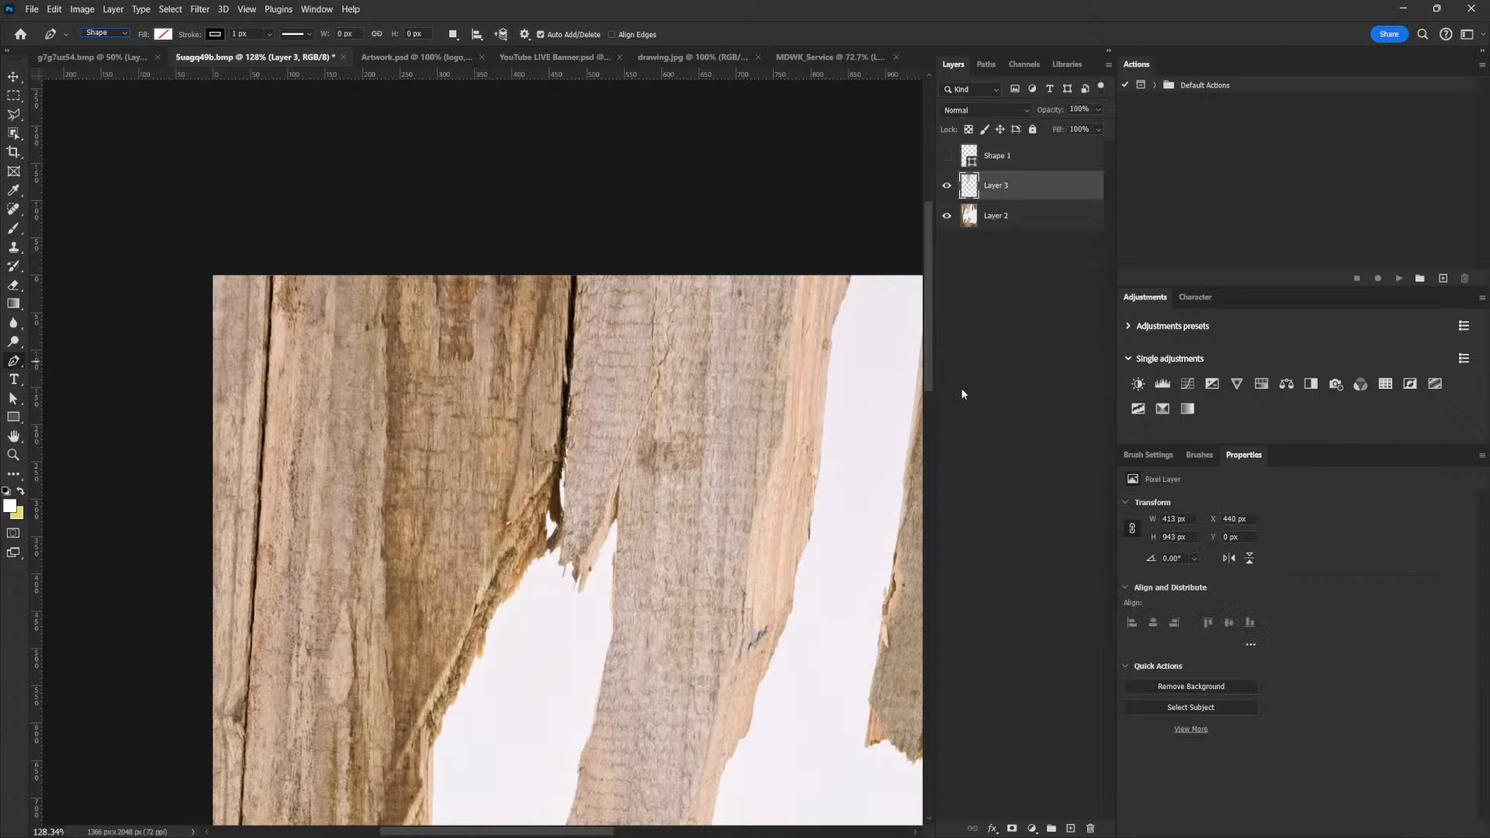
left_click(946, 216)
left_click(947, 215)
scroll(741, 522, "down", 3)
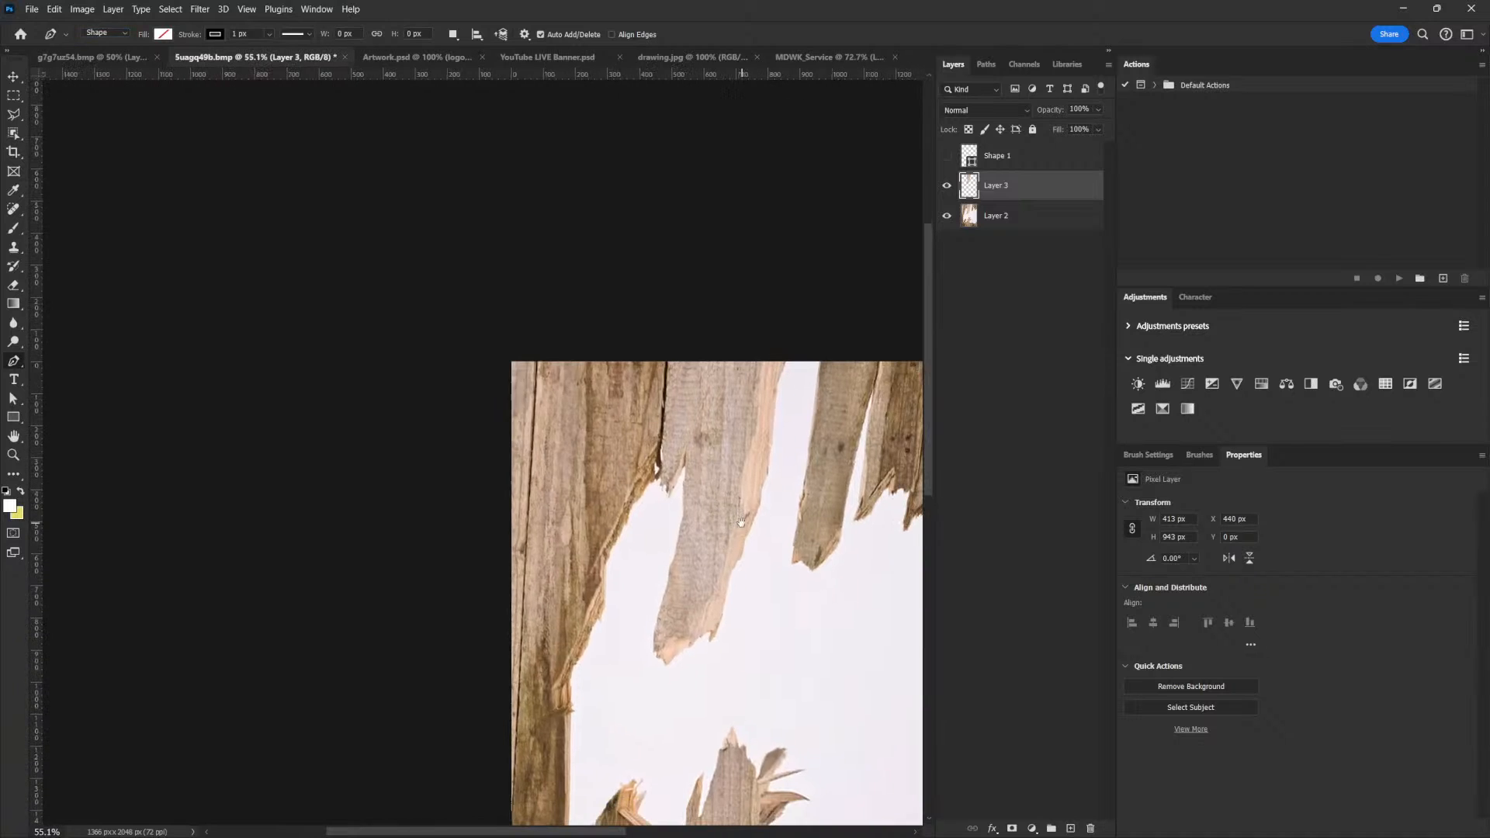
left_click(724, 443)
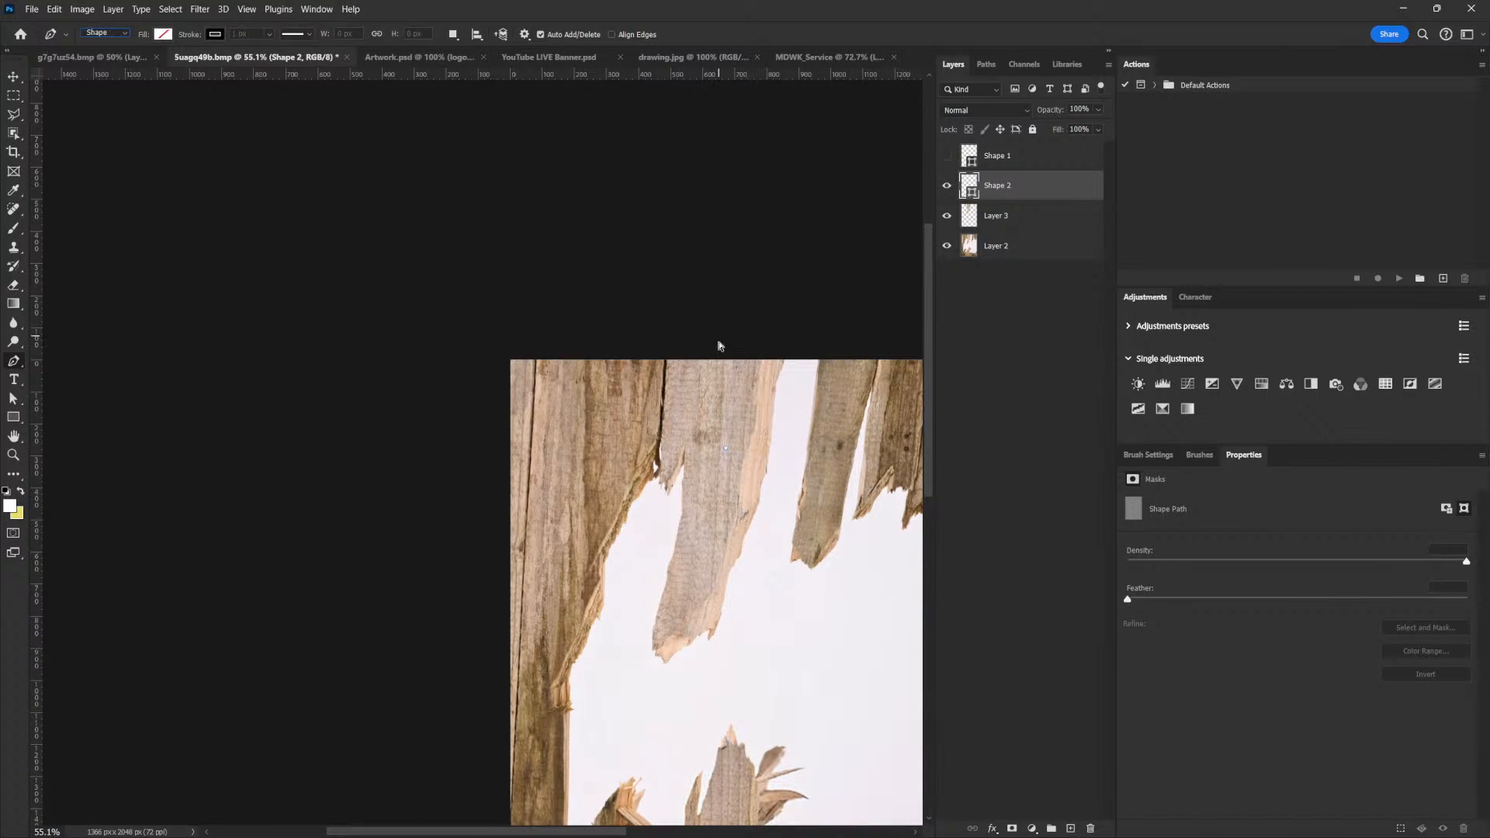
key("ctrl+z")
left_click_drag(713, 420, 617, 344)
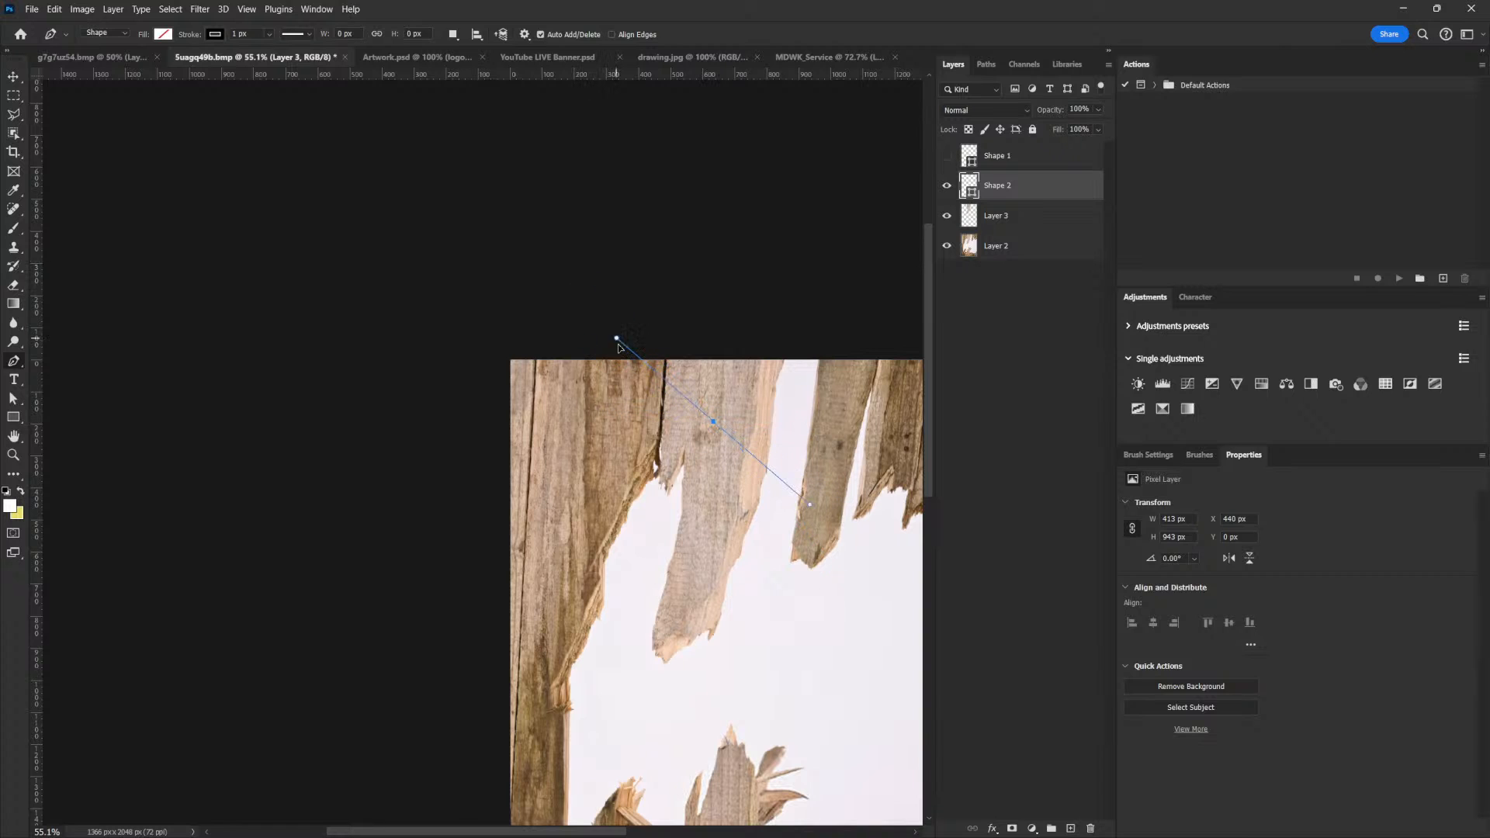
left_click(19, 76)
key("Delete")
Bring the plank cutout into the MDWK_Service document over the door gap and convert it to a smart object
left_click_drag(696, 437, 805, 58)
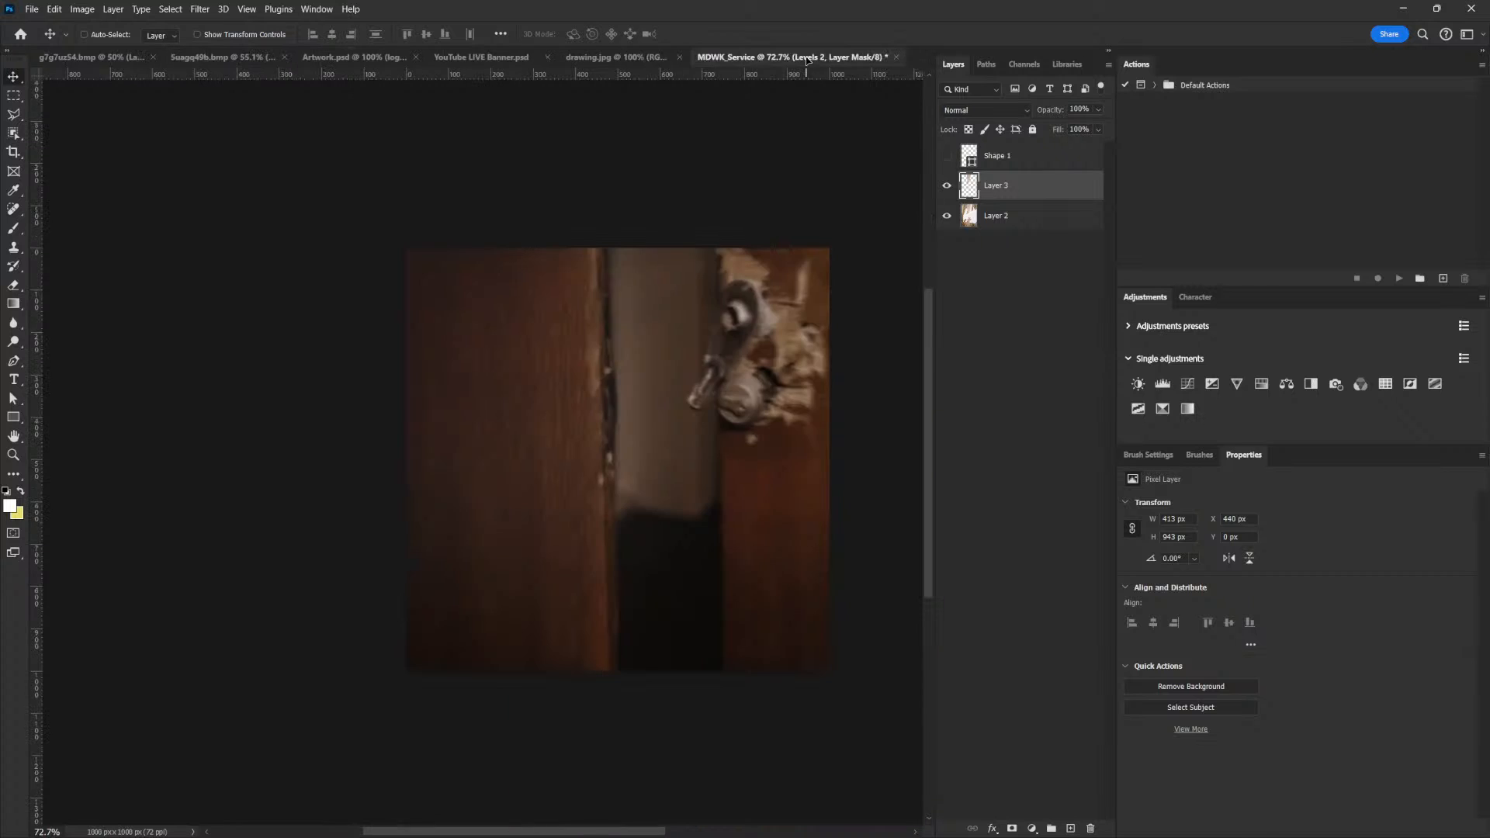
left_click_drag(679, 439, 678, 436)
left_click_drag(679, 287, 659, 390)
right_click(1065, 159)
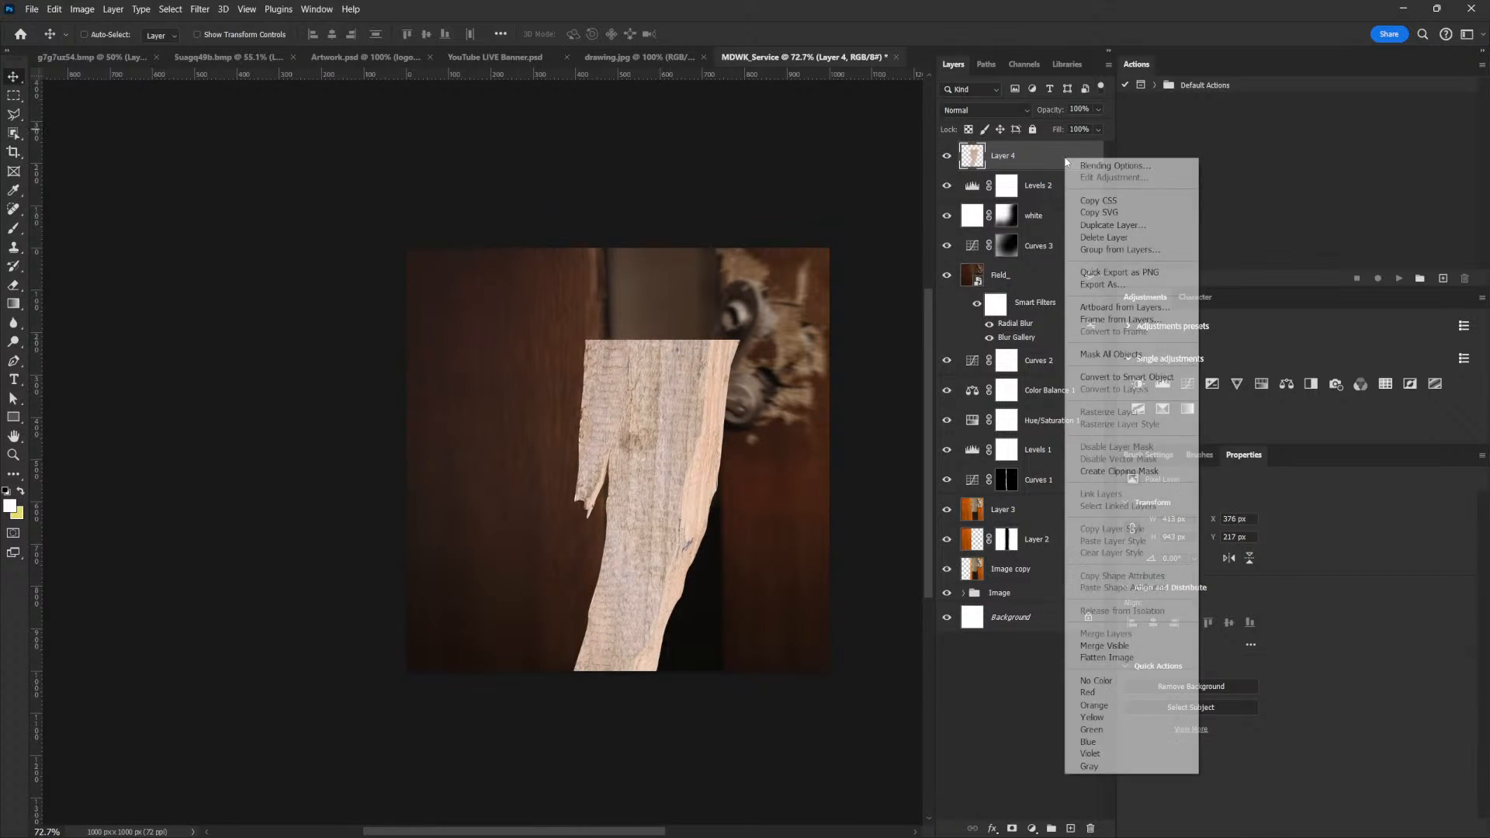
left_click(1137, 378)
Scale the plank to 57.79%, rotate it to 77.53° and position it across the middle of the door
key("ctrl+t")
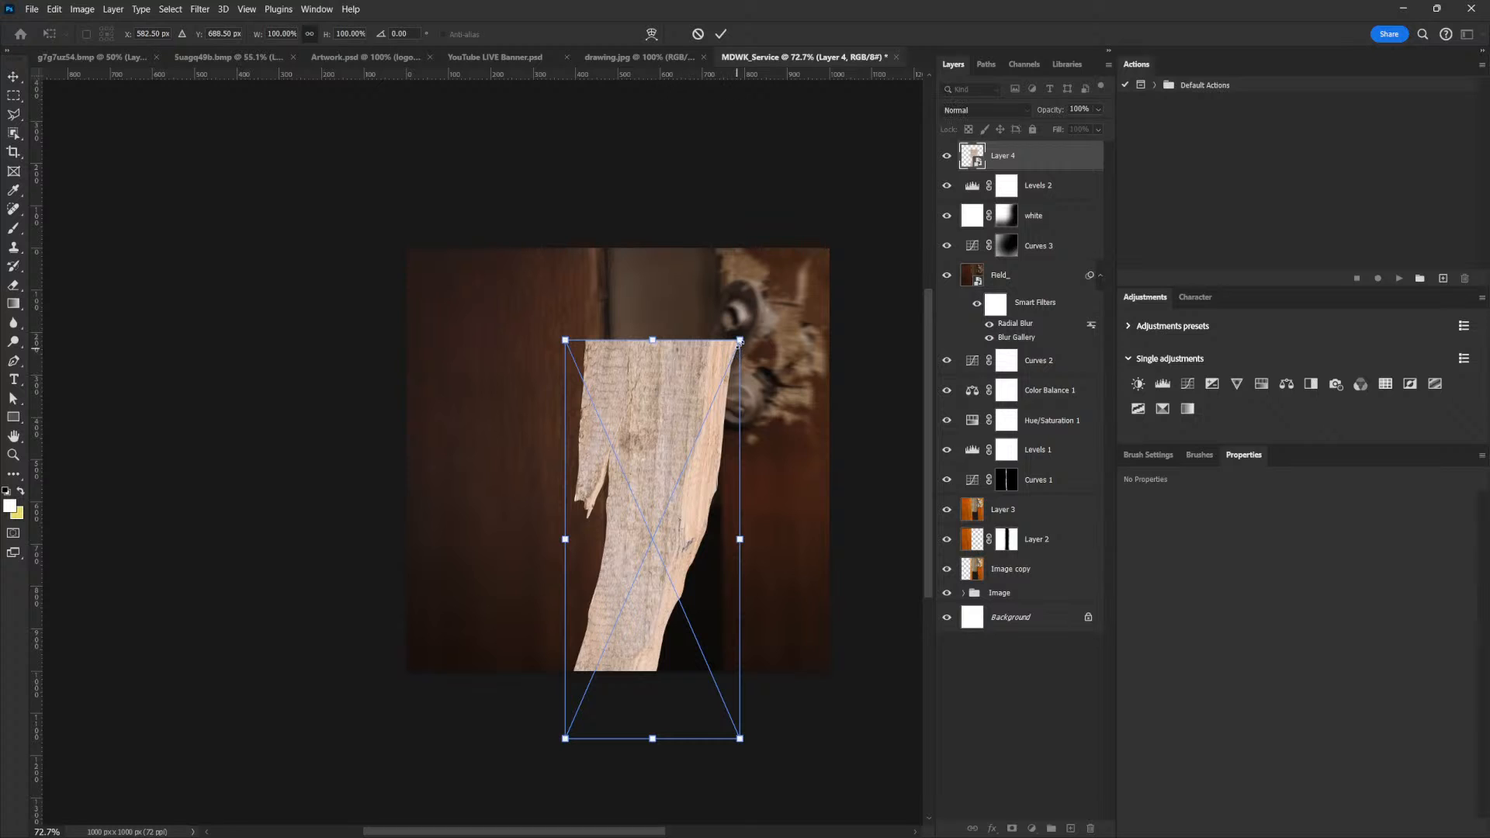
left_click_drag(741, 338, 695, 487)
left_click_drag(773, 390, 733, 420)
key("Return")
left_click_drag(703, 508, 677, 475)
Duplicate the plank layer and flip the copy horizontally
key("ctrl+j")
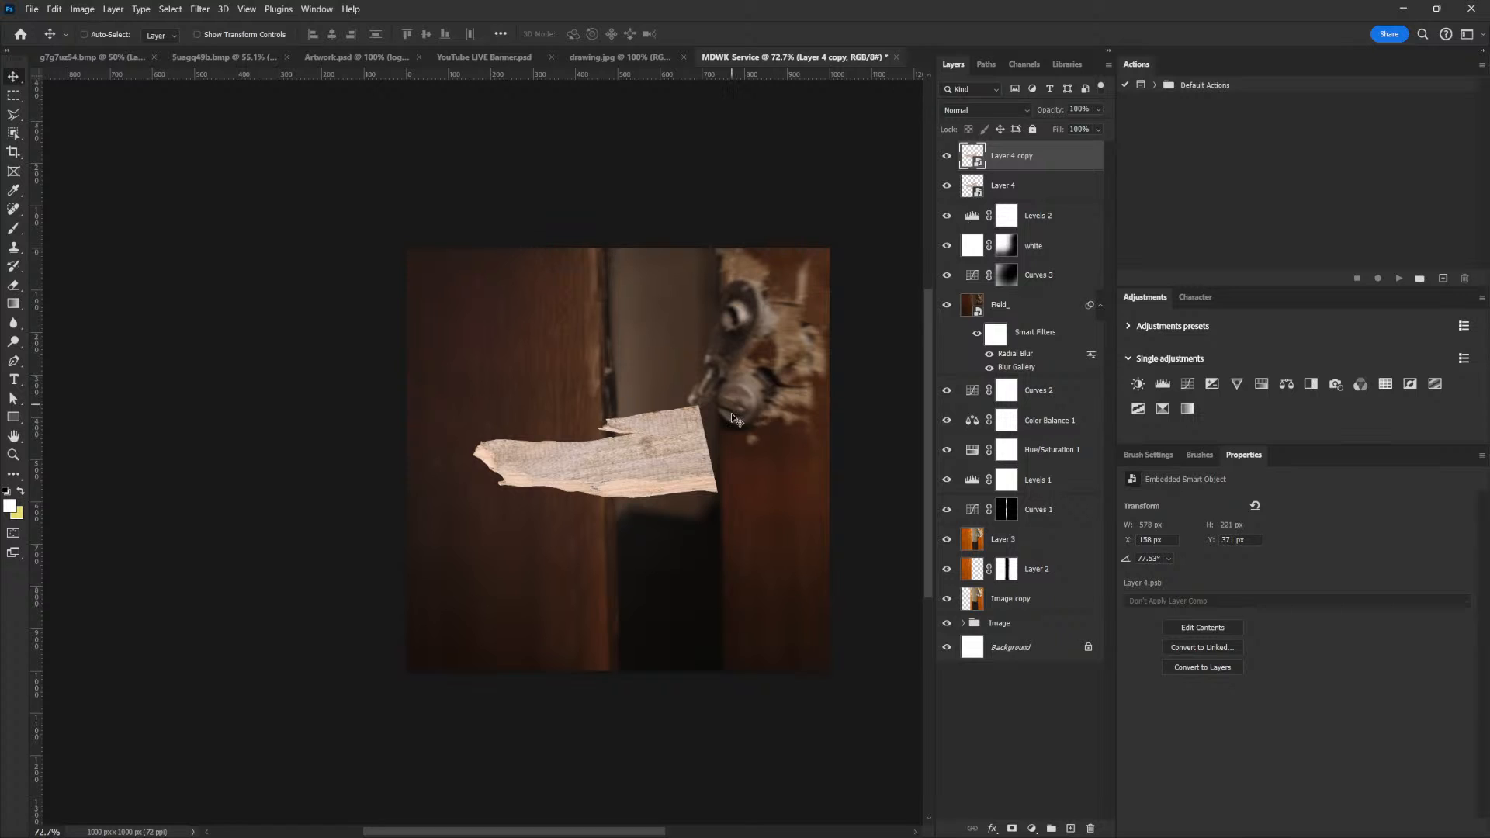
key("ctrl")
key("ctrl+t")
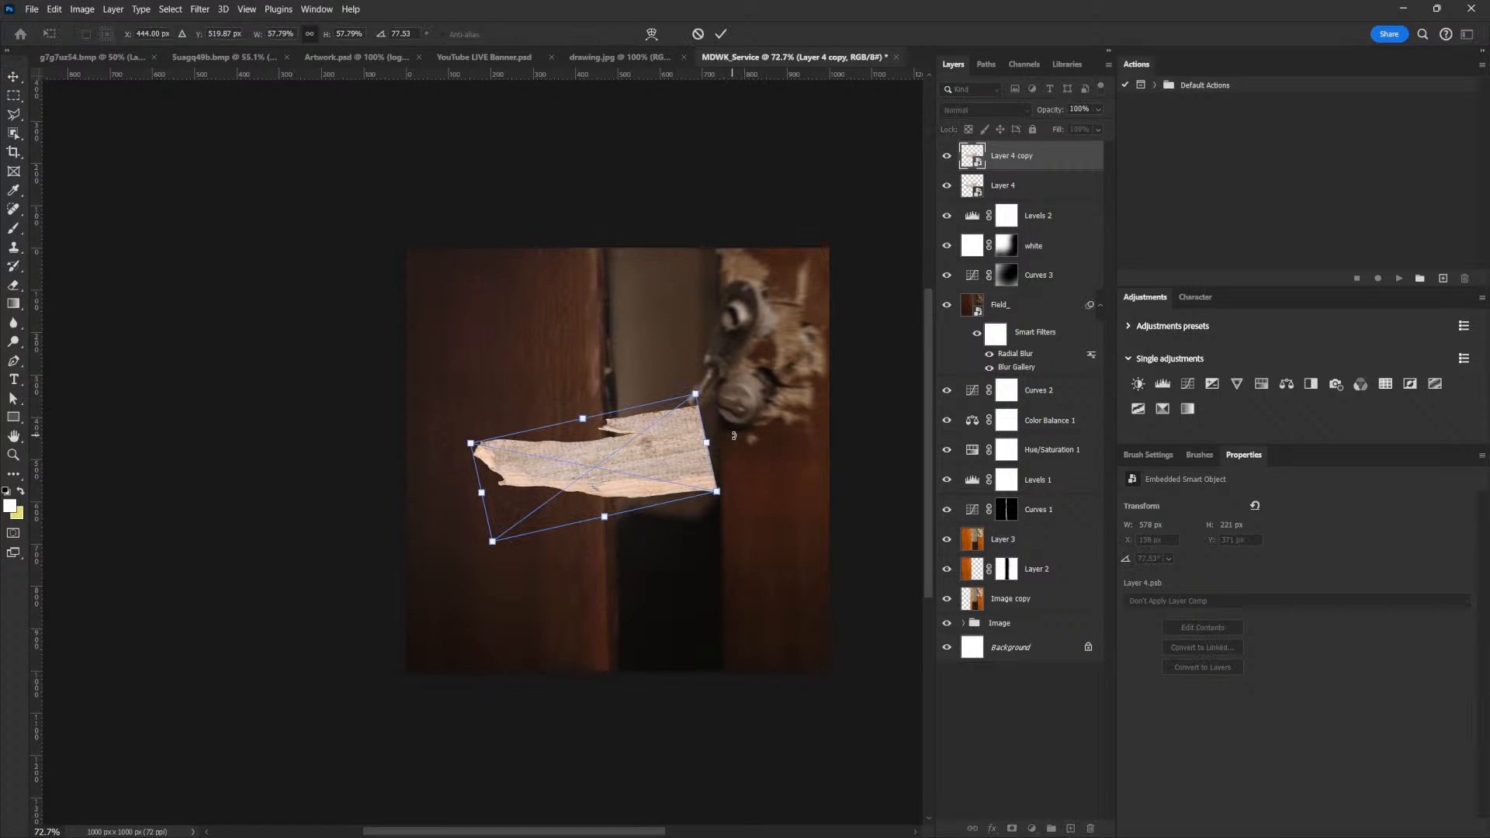
right_click(717, 455)
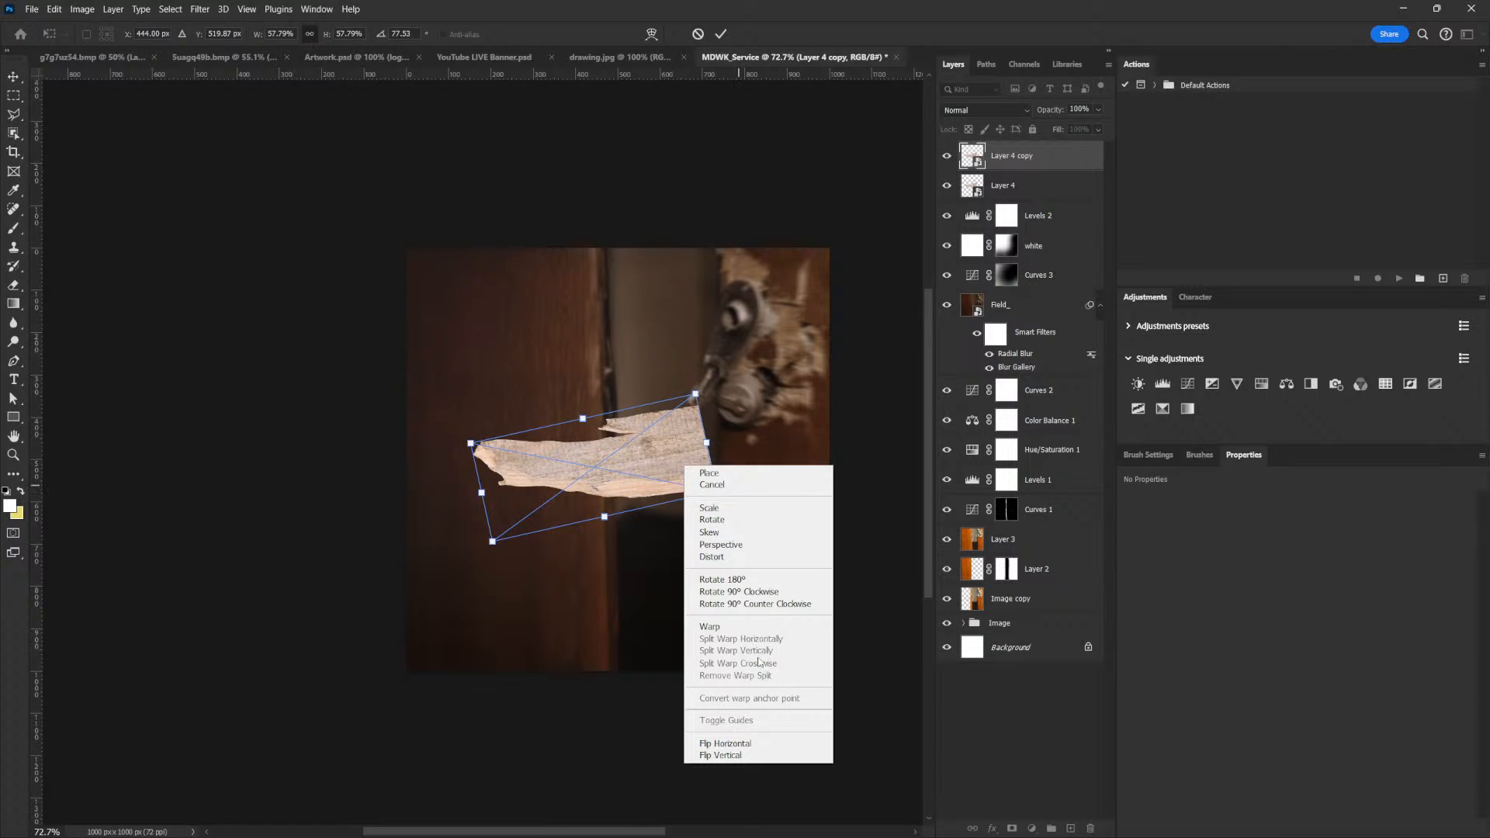
left_click(758, 744)
Rotate the flipped plank to 86.55°, scale it to about 48% and place it as an extension of the first plank's right end
left_click_drag(716, 571, 723, 525)
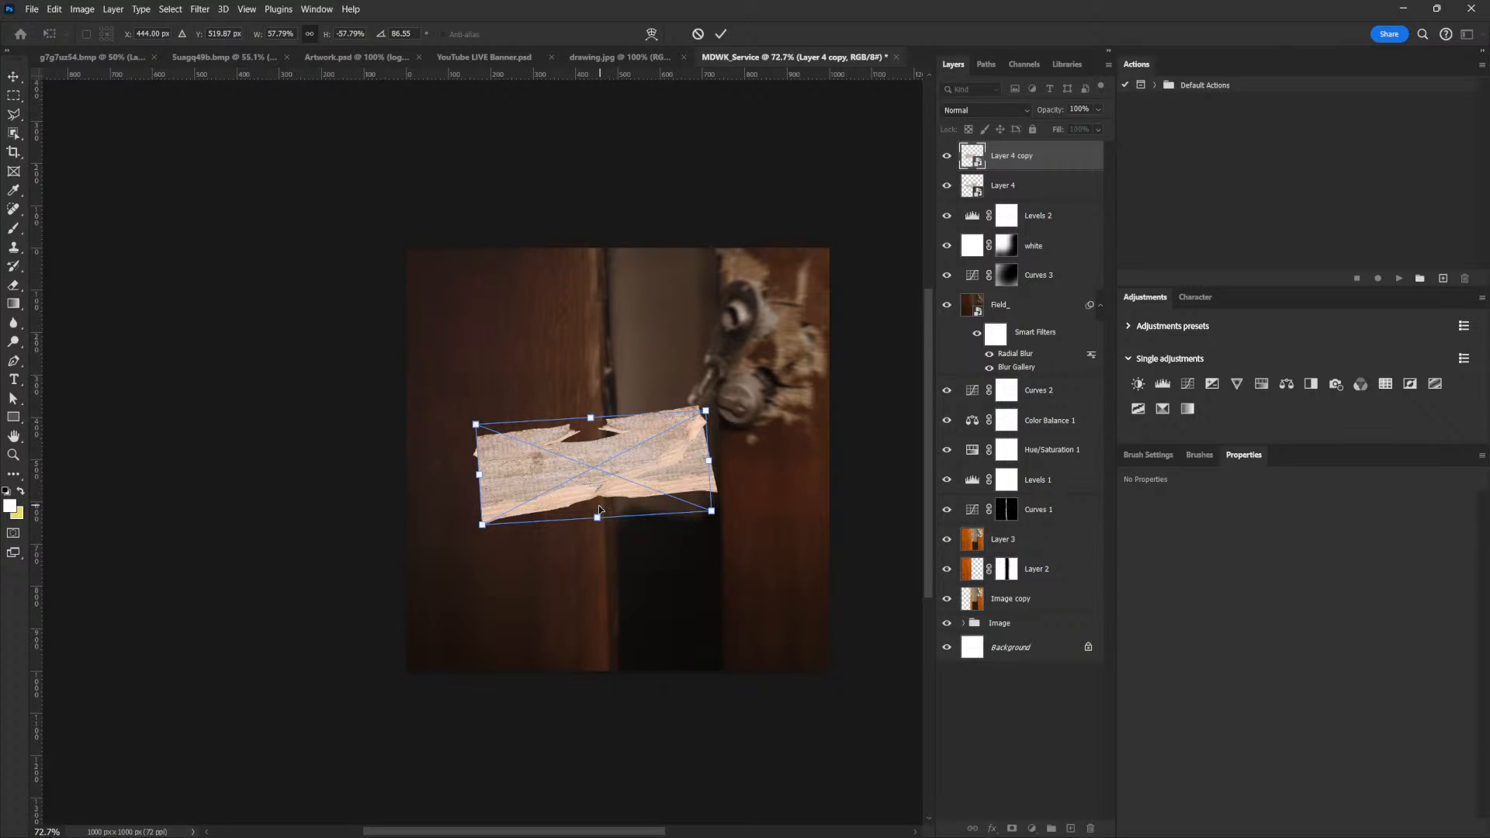
left_click_drag(600, 512, 692, 440)
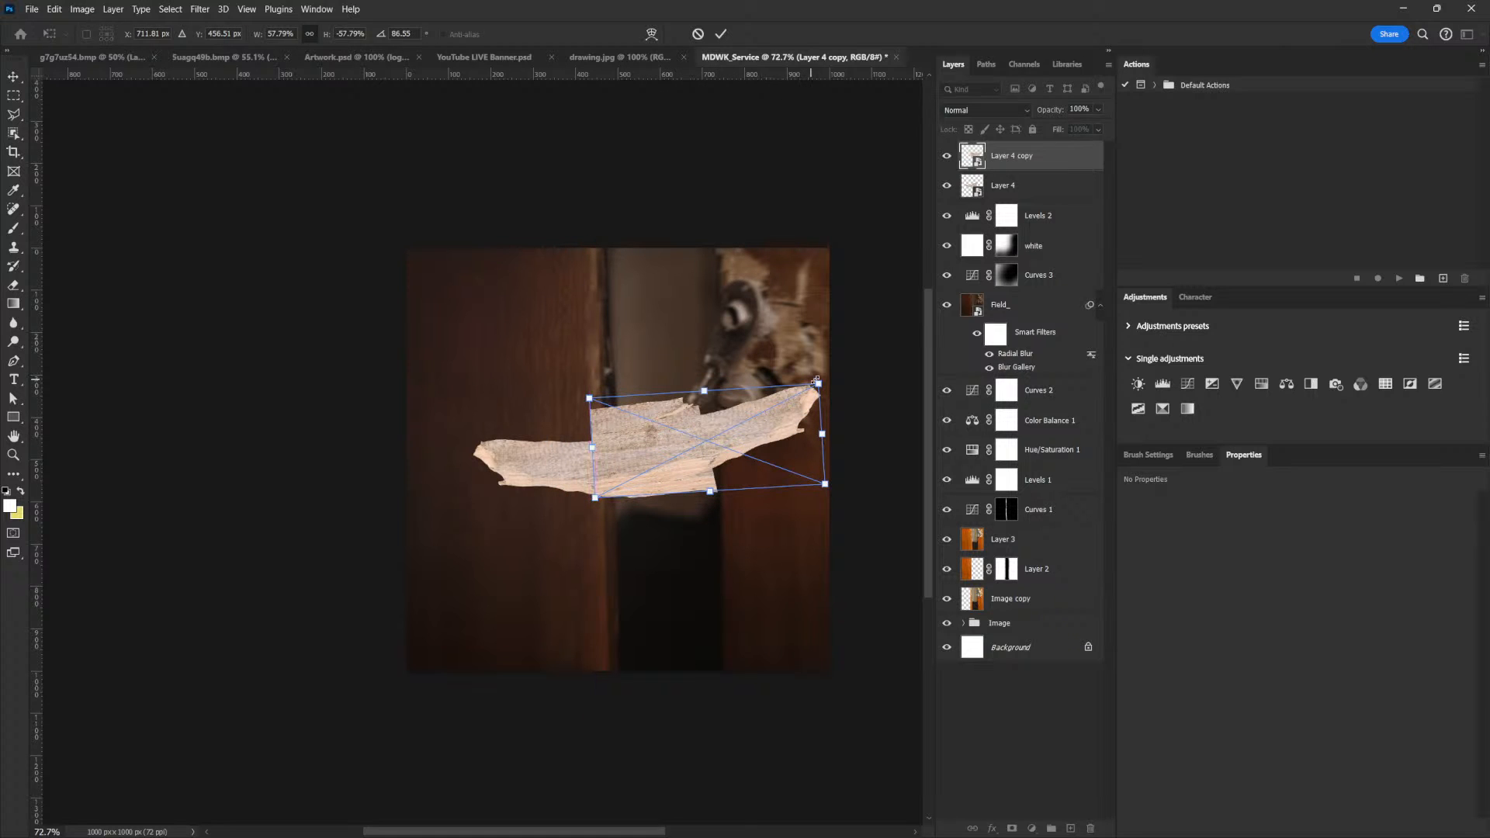
left_click_drag(818, 386, 760, 407)
left_click_drag(636, 441, 727, 432)
key("Return")
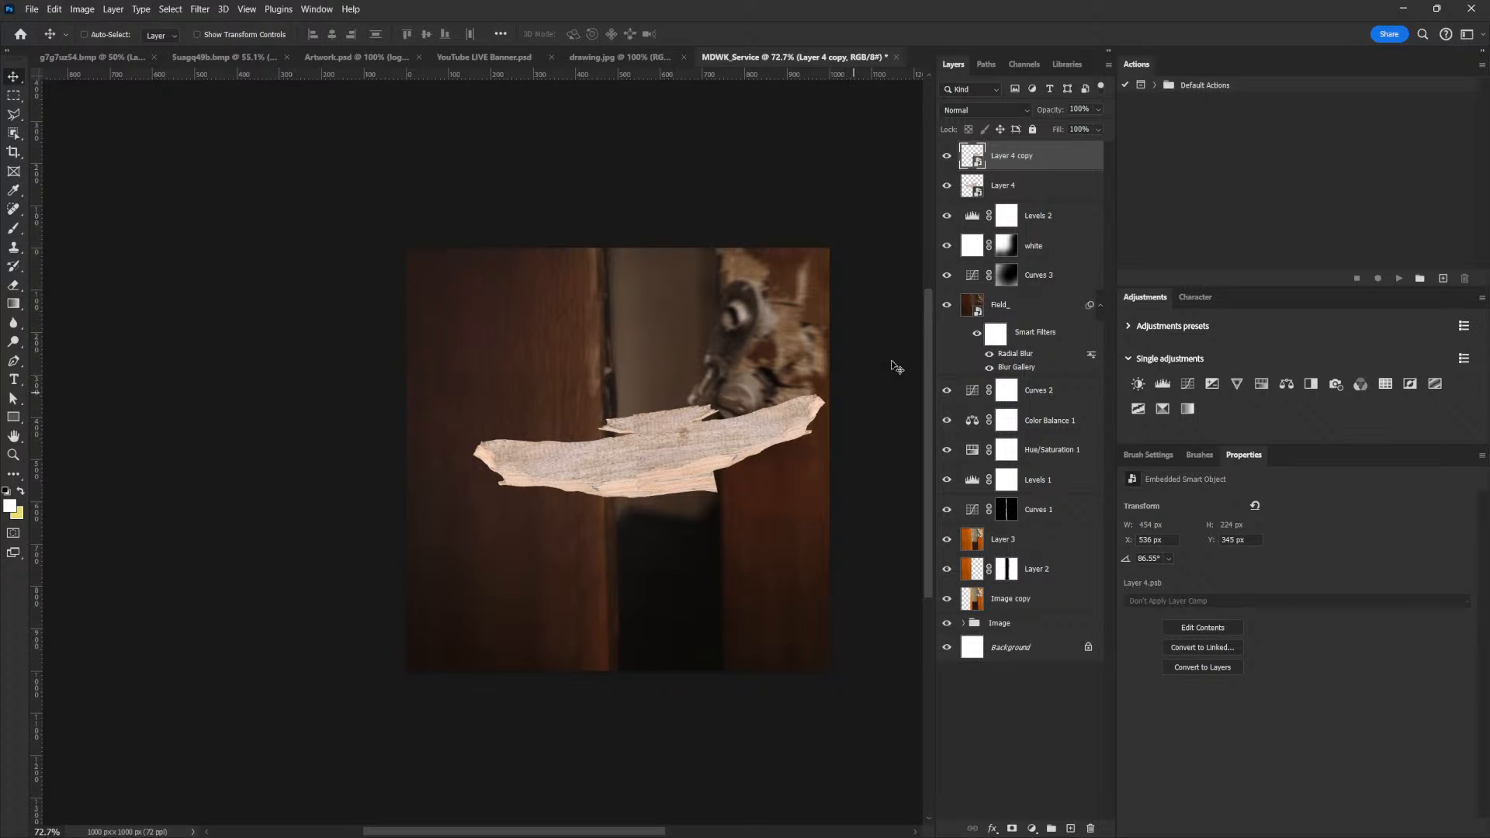
Duplicate the flipped plank, shift the copy slightly lower and rotate it to 93.63°
left_click_drag(747, 429, 726, 429)
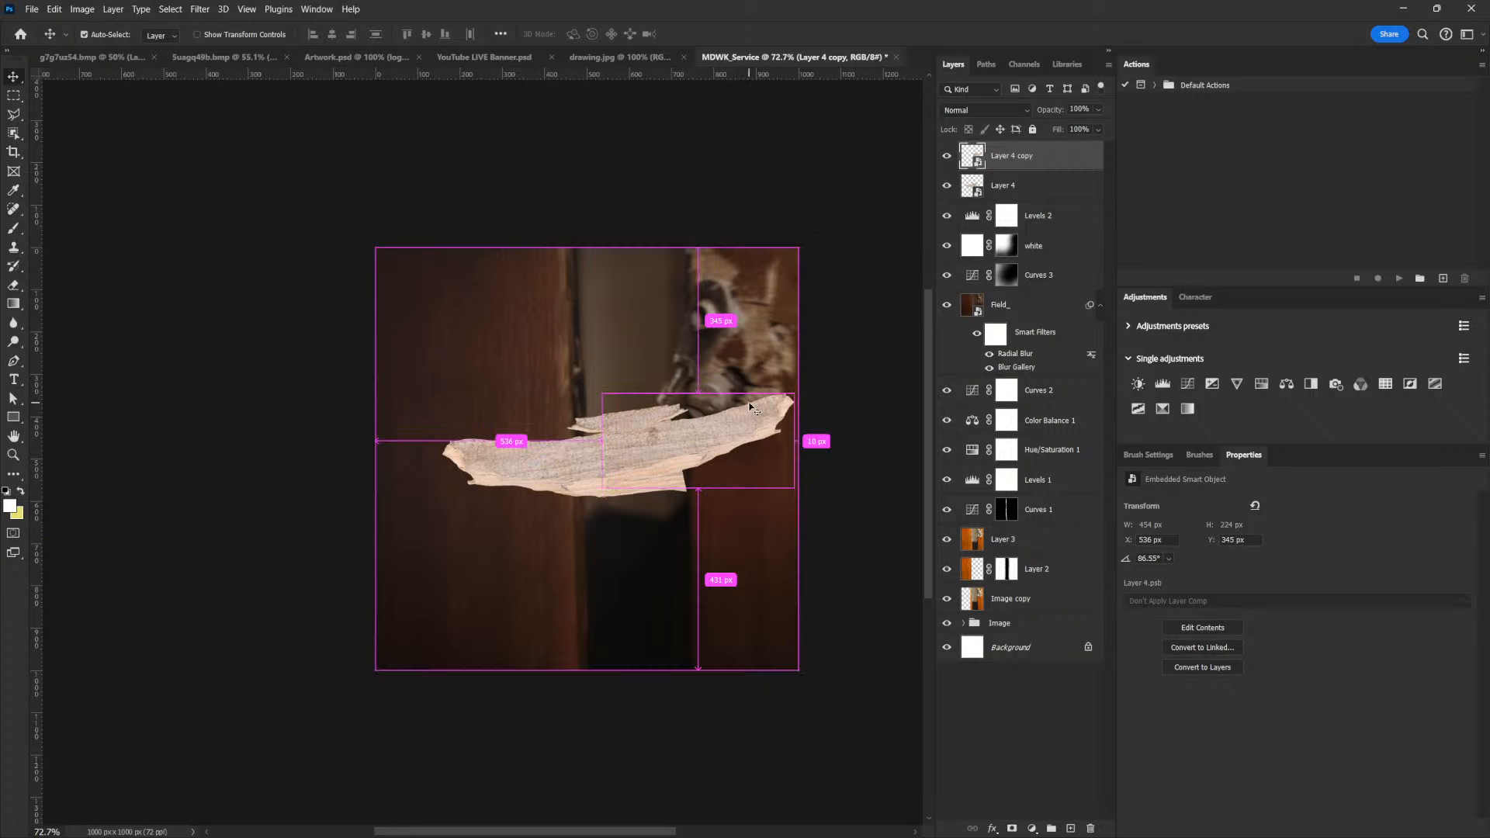
key("ctrl+j")
left_click_drag(641, 450, 750, 514)
key("ctrl+t")
mouse_move(837, 468)
left_mouse_down()
mouse_move(836, 437)
mouse_move(835, 470)
left_mouse_up()
left_click_drag(710, 435, 678, 436)
left_click_drag(824, 436, 824, 456)
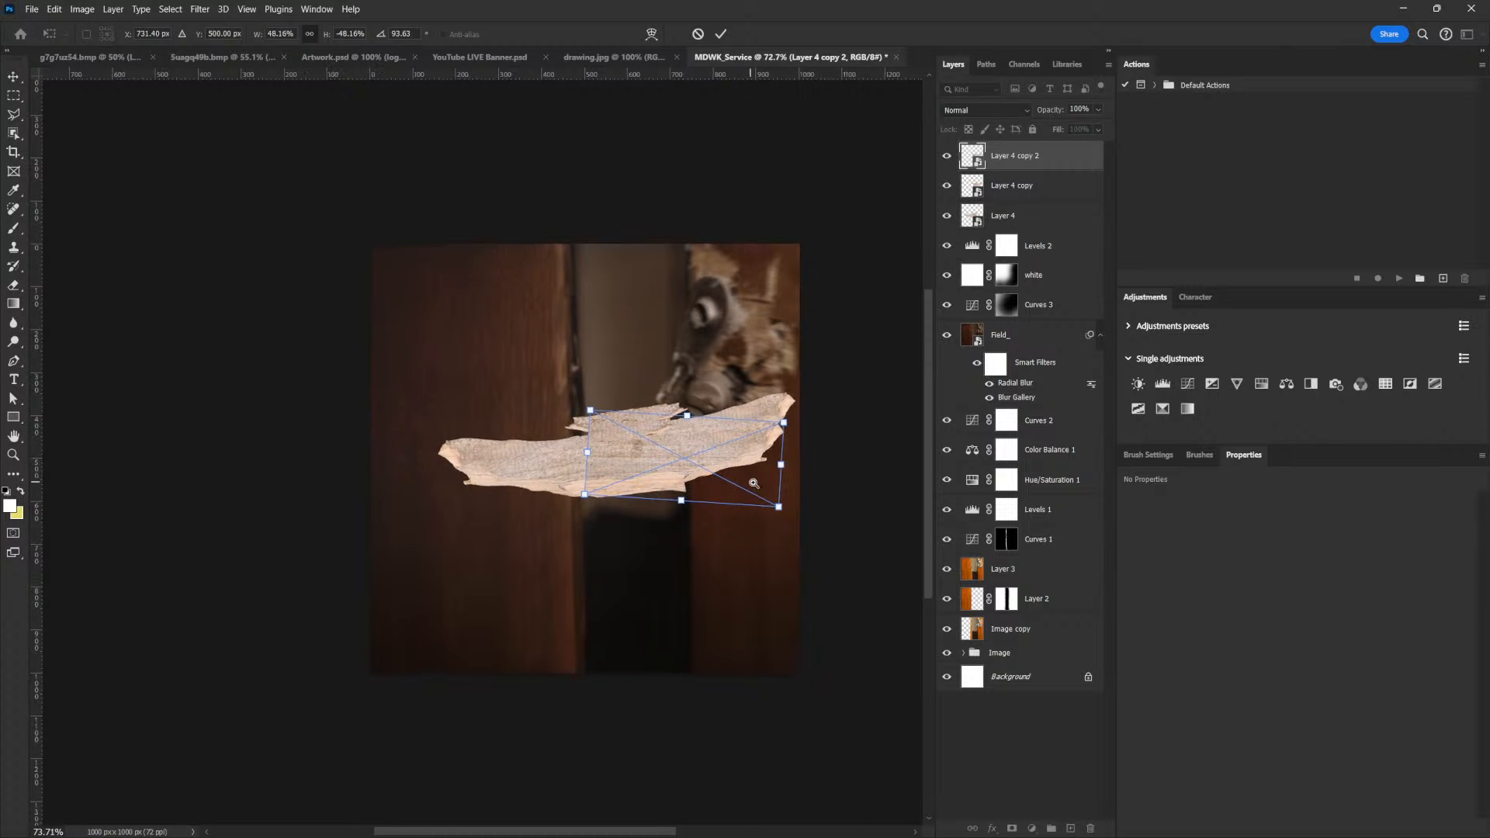
Scale the newest plank copy to 34.16%, rotate it to 95.04° and fit it as a lower splinter beneath the right end
scroll(817, 431, "up", 3)
left_click_drag(823, 370, 766, 391)
left_click_drag(795, 539, 811, 512)
left_click_drag(618, 462, 660, 469)
left_click_drag(828, 465, 836, 484)
left_click_drag(687, 455, 687, 461)
left_click_drag(827, 462, 823, 469)
left_click_drag(662, 467, 663, 475)
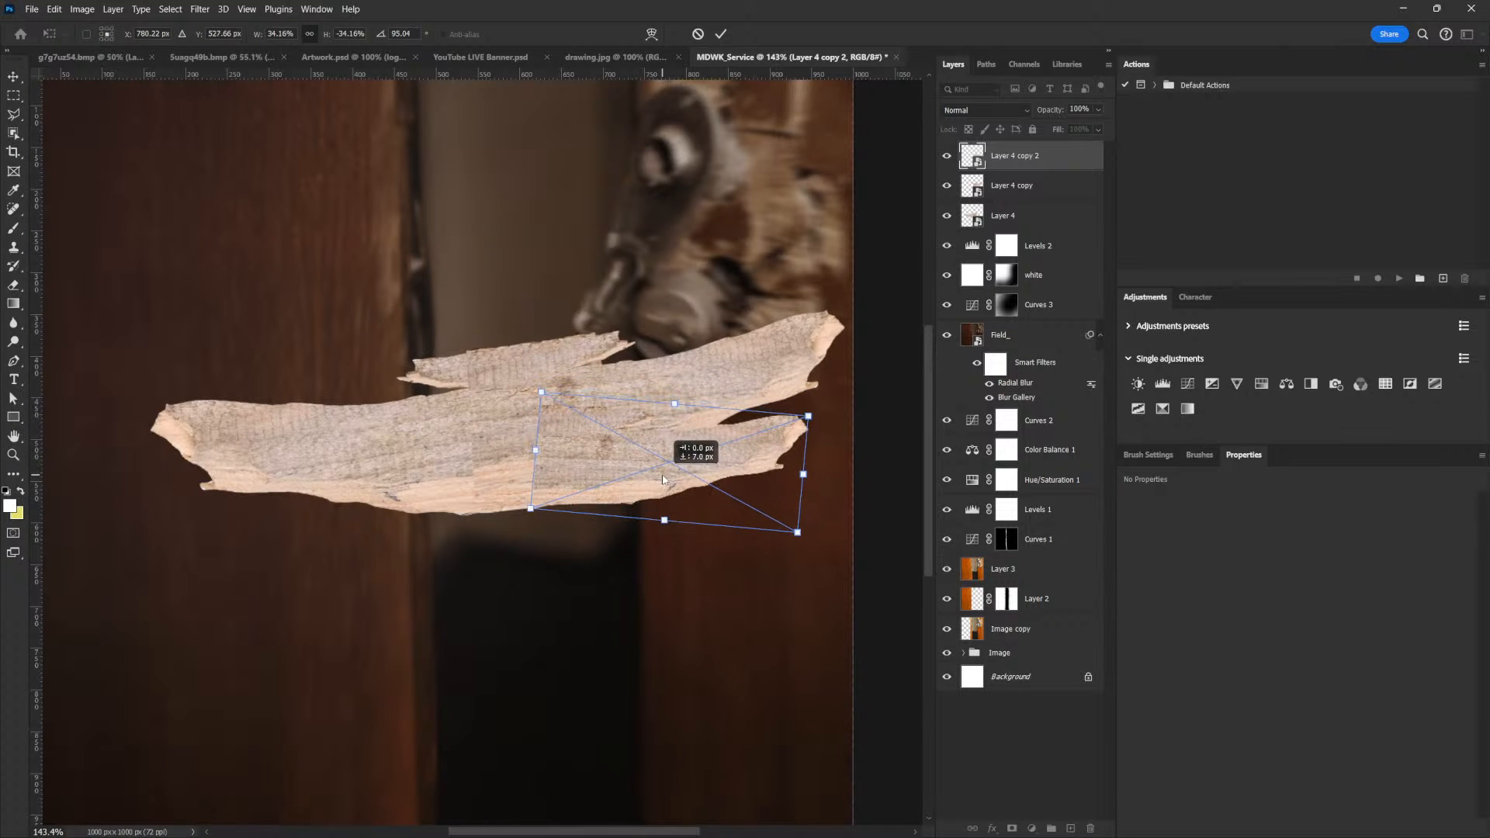
key("Return")
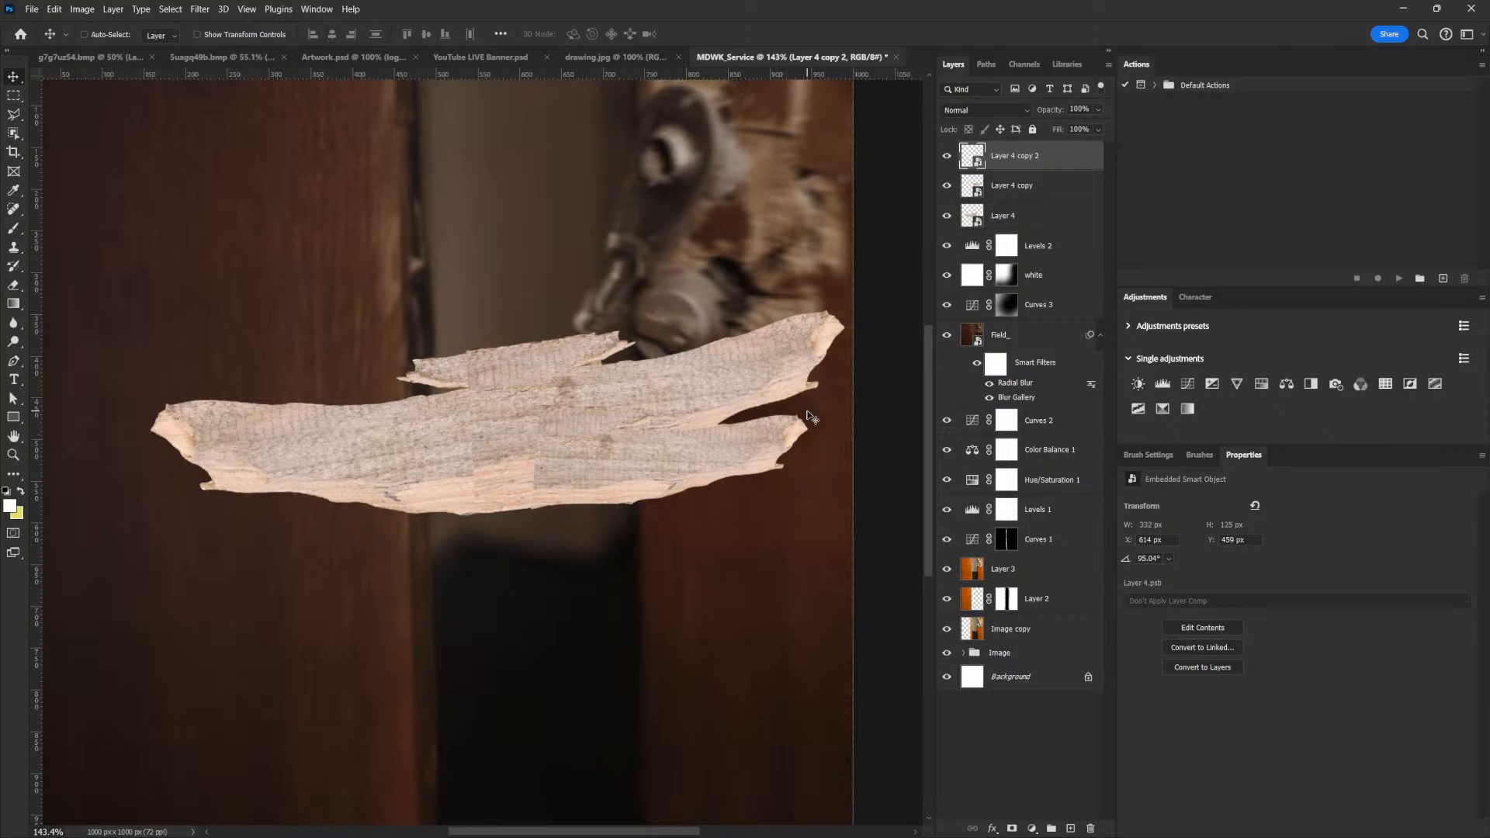
Duplicate the lower right plank splinter, scale the copy to about 245 x 113 px and rotate it to 88.51° over the right end
key("ctrl")
key("ctrl+j")
key("ctrl+t")
mouse_move(808, 509)
left_mouse_down()
mouse_move(799, 533)
mouse_move(828, 514)
left_mouse_up()
left_click_drag(805, 392, 759, 413)
left_click_drag(688, 453, 808, 385)
left_click_drag(858, 331, 869, 347)
left_click_drag(789, 429, 737, 438)
key("Return")
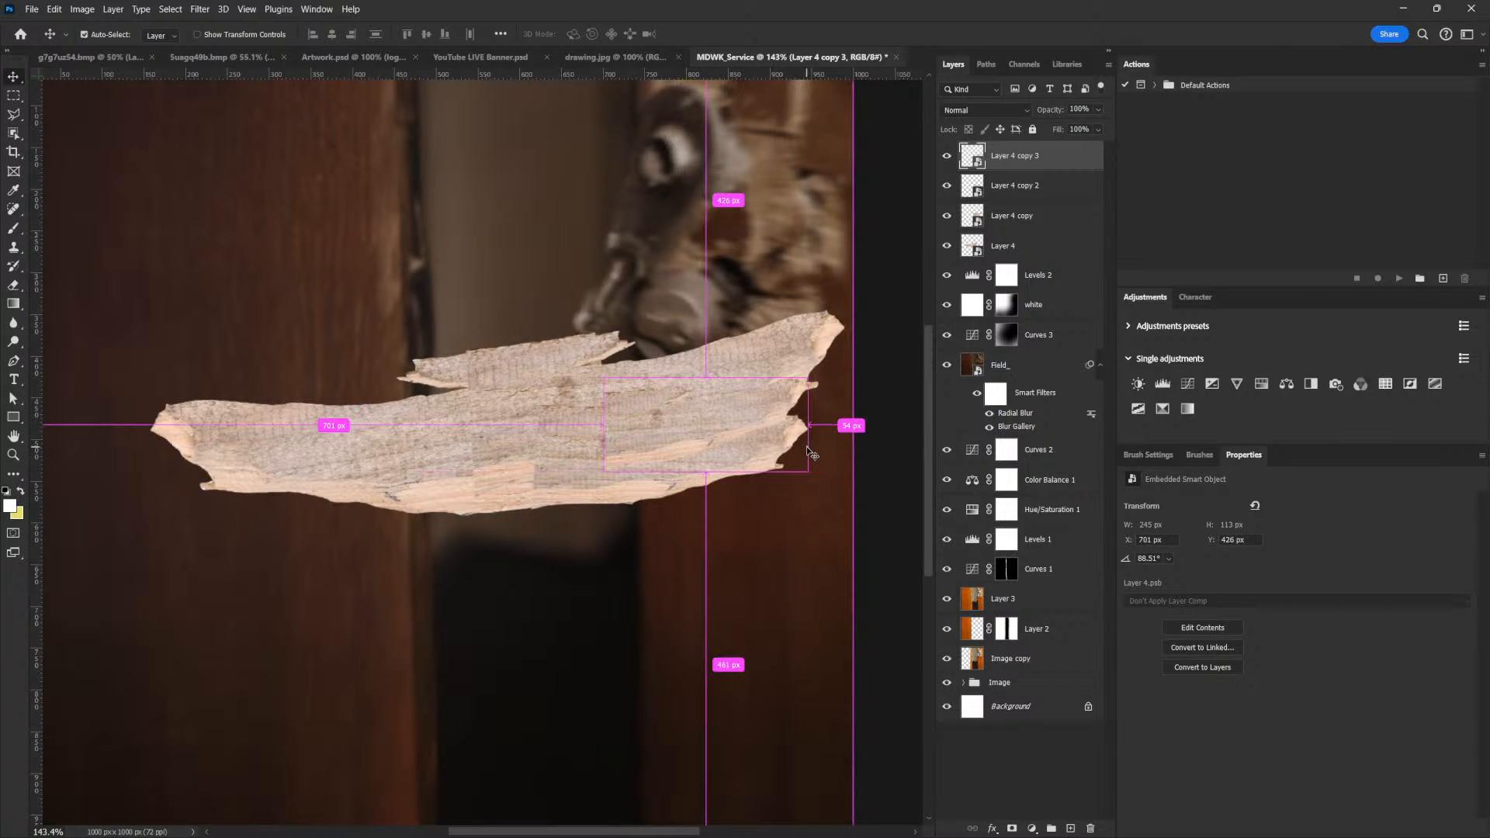
Move the new splinter over the notch at the plank's right end and rotate it to 71.27°
left_click_drag(806, 475, 791, 426)
key("ctrl+t")
left_click_drag(828, 365, 774, 423)
key("Return")
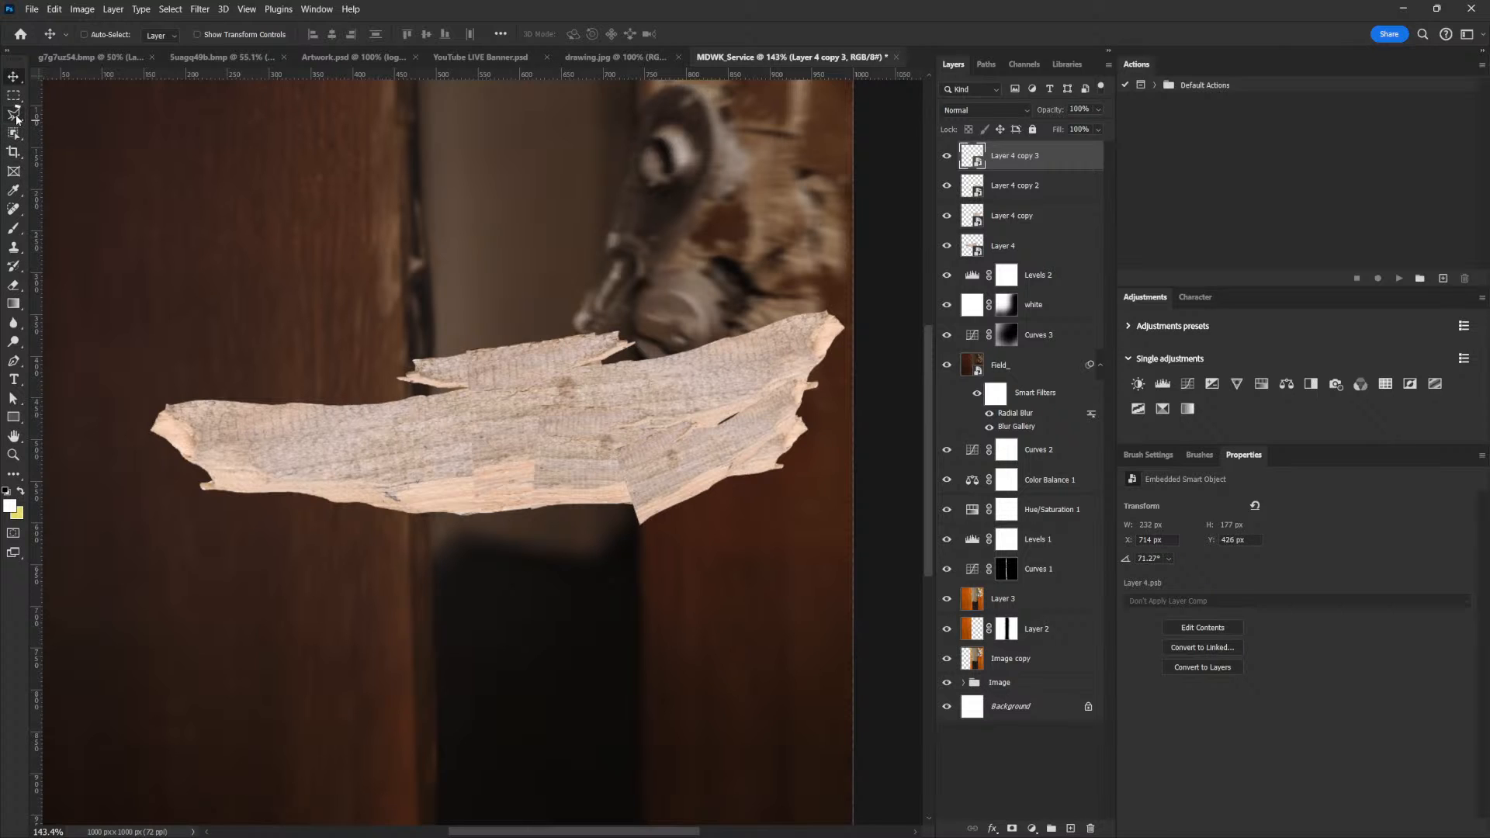
Lasso the splinter's corner protruding below the plank and hide it with an inverted layer mask
mouse_move(15, 118)
left_mouse_down()
mouse_move(85, 138)
mouse_move(93, 111)
left_mouse_up()
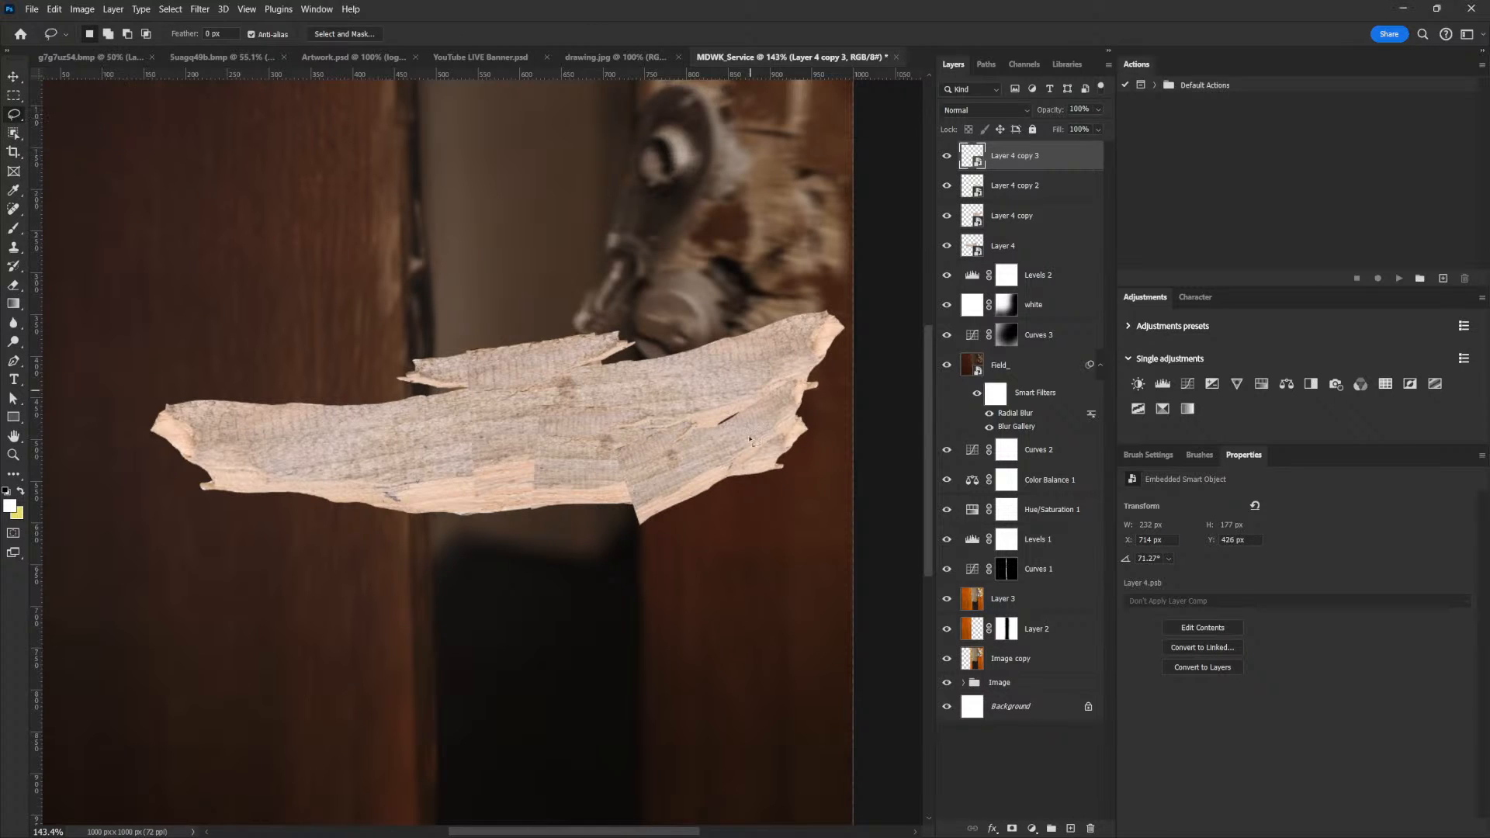
mouse_move(614, 518)
left_mouse_down()
mouse_move(712, 501)
mouse_move(621, 572)
left_mouse_up()
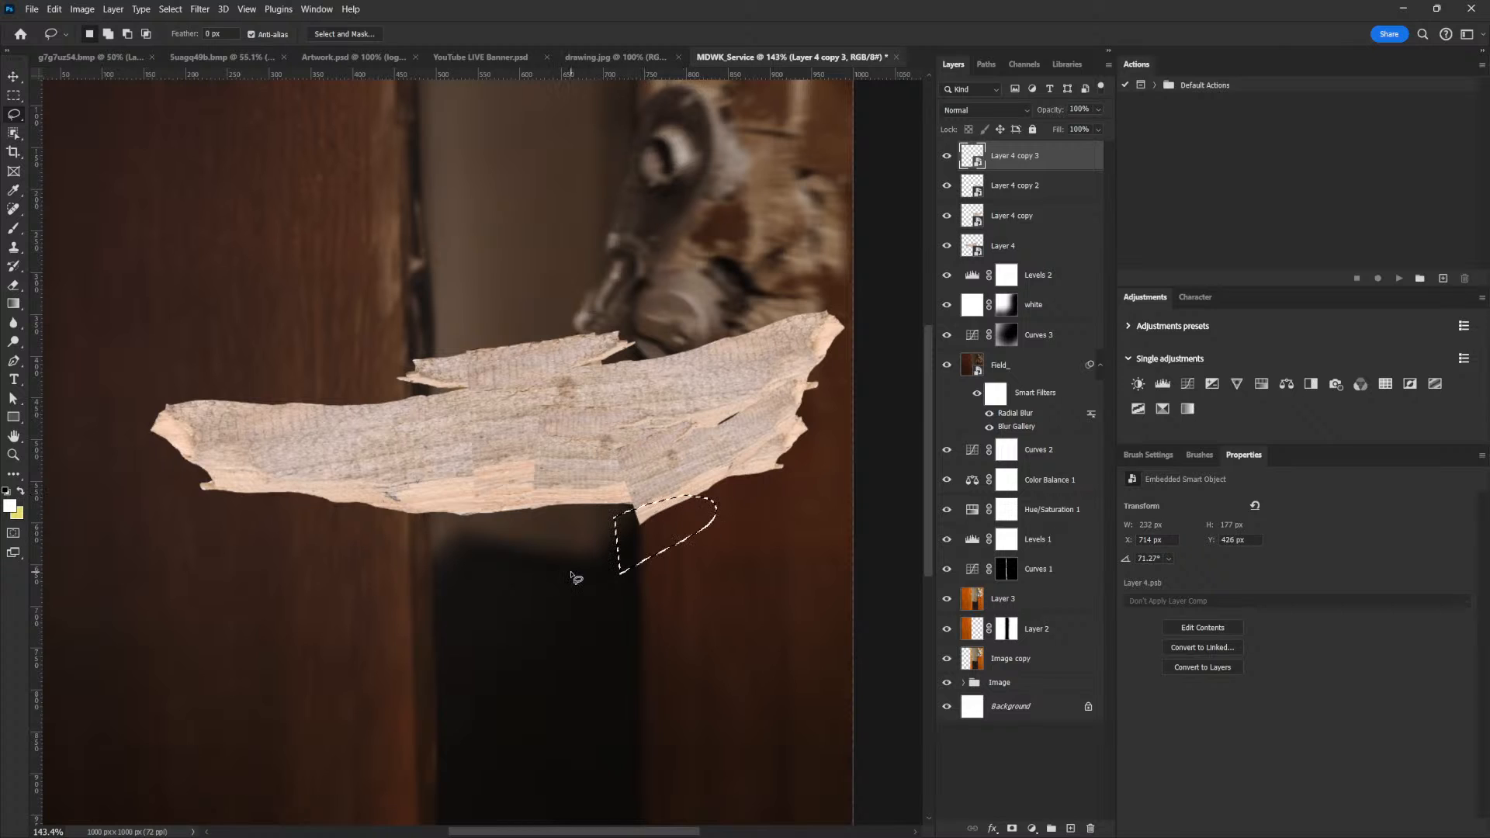
left_click(1011, 828)
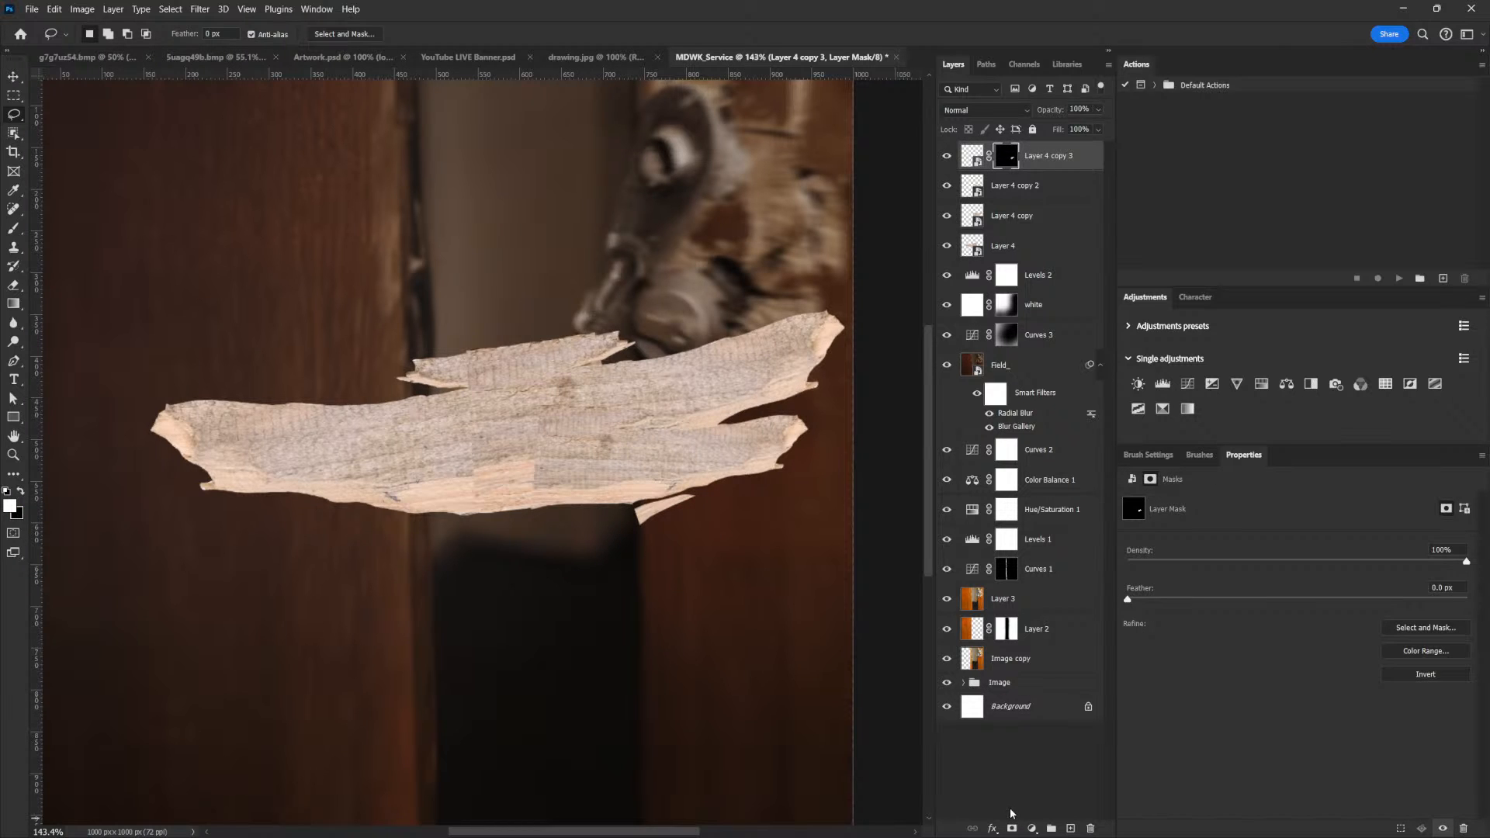
key("ctrl+i")
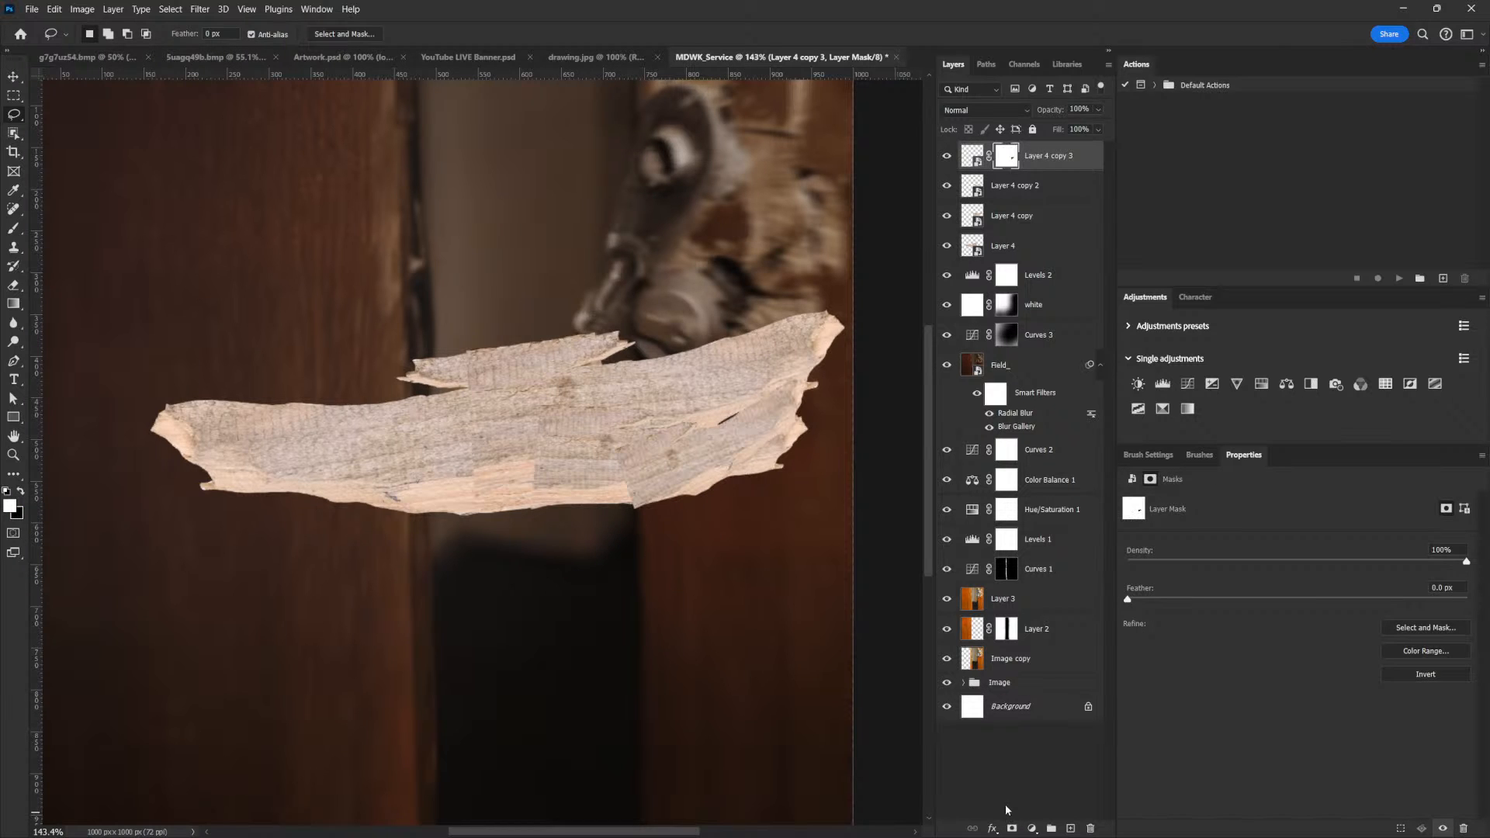
Transform the masked splinter so it closes the gap at the plank's right end
left_click(14, 80)
key("ctrl+t")
left_click_drag(812, 345, 835, 384)
key("Return")
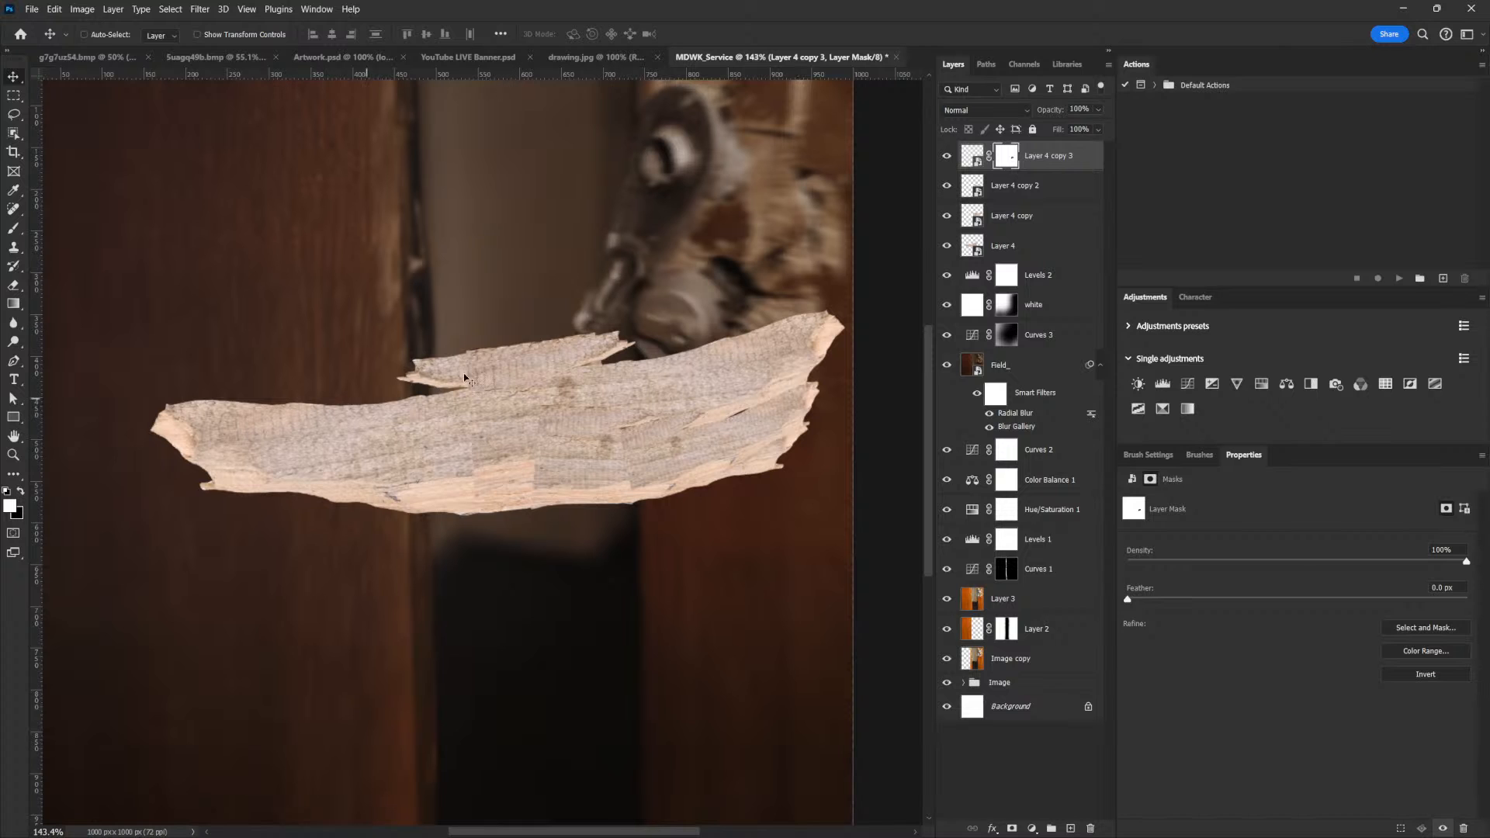
Group Layer 4 and its three copies
left_click_drag(702, 342, 780, 387)
left_click(1011, 246, "shift")
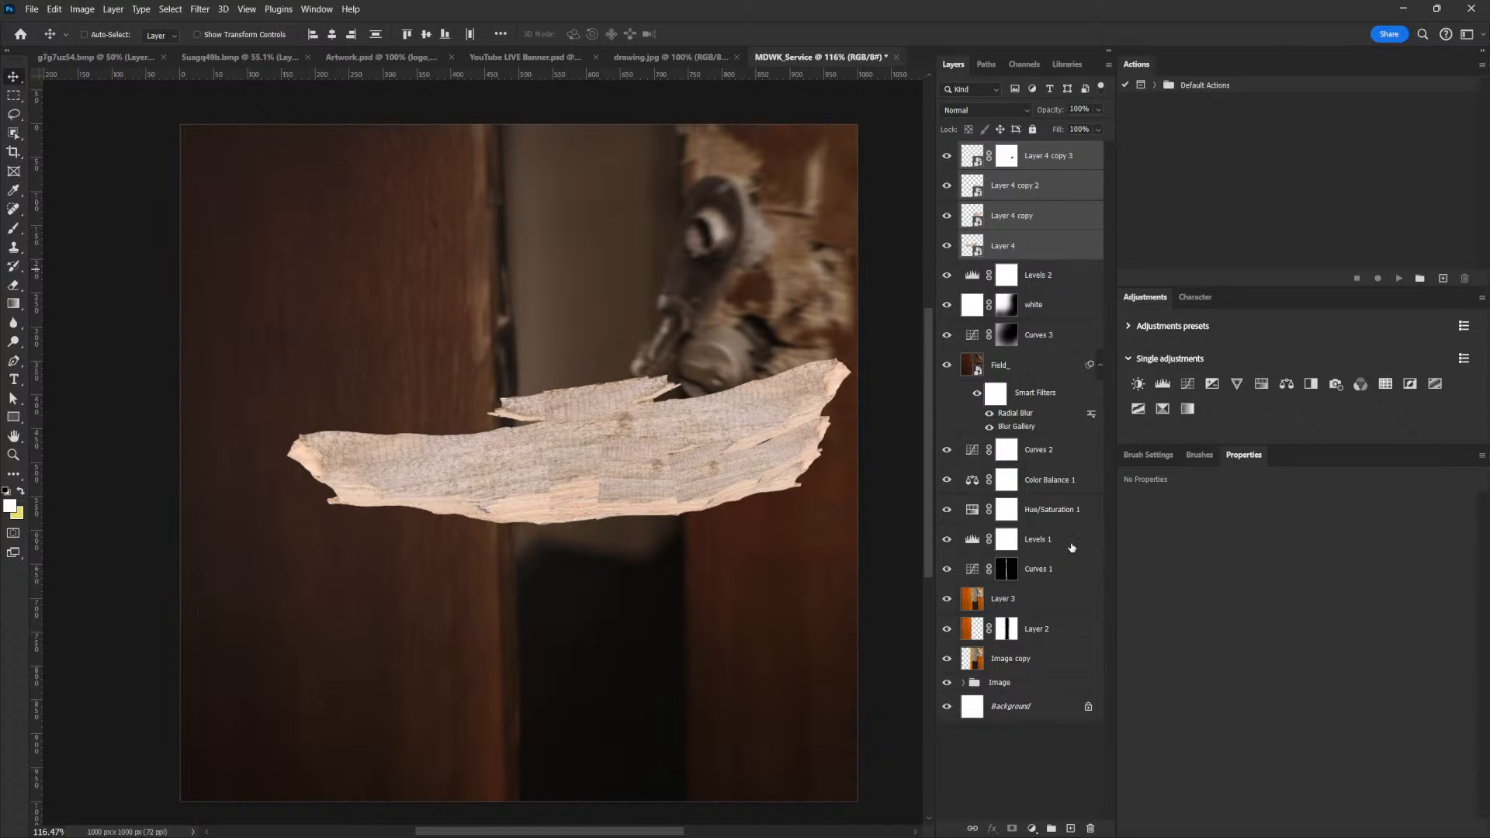
key("ctrl+g")
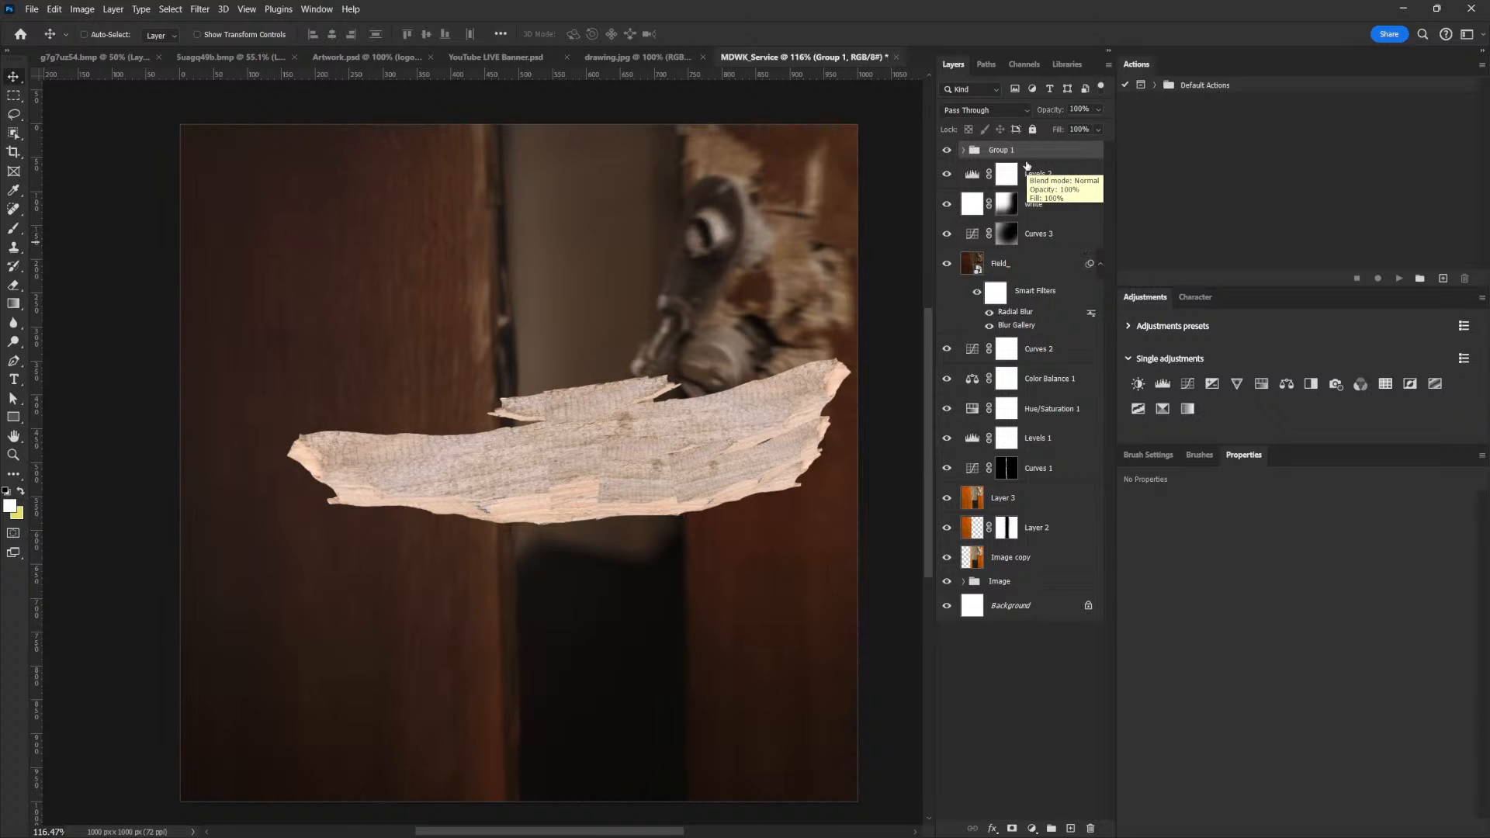
Duplicate the plank group and rotate the copy by 180°
left_click_drag(1053, 156, 1069, 820)
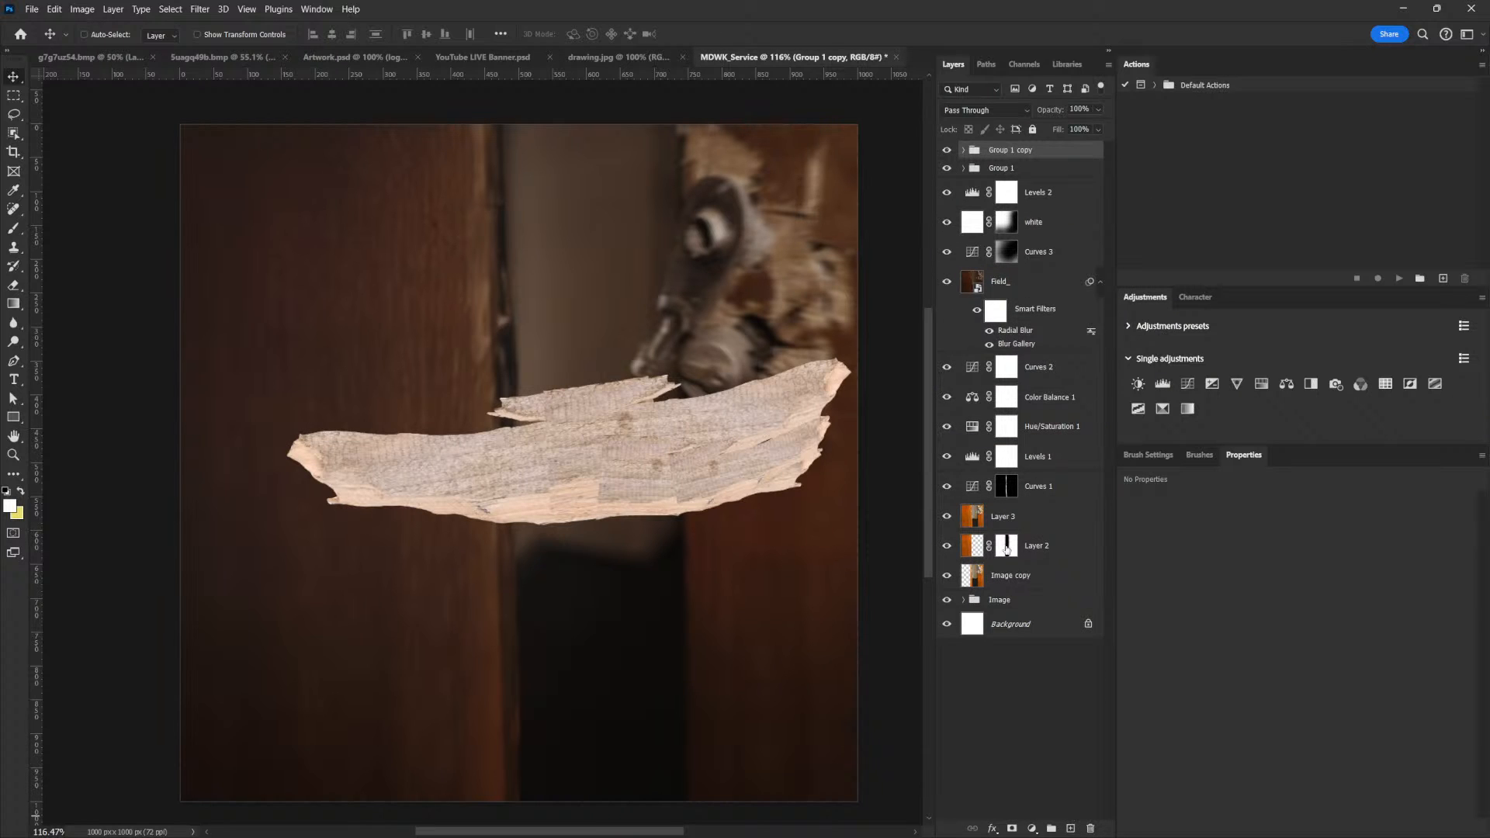
key("ctrl")
key("ctrl+t")
right_click(705, 424)
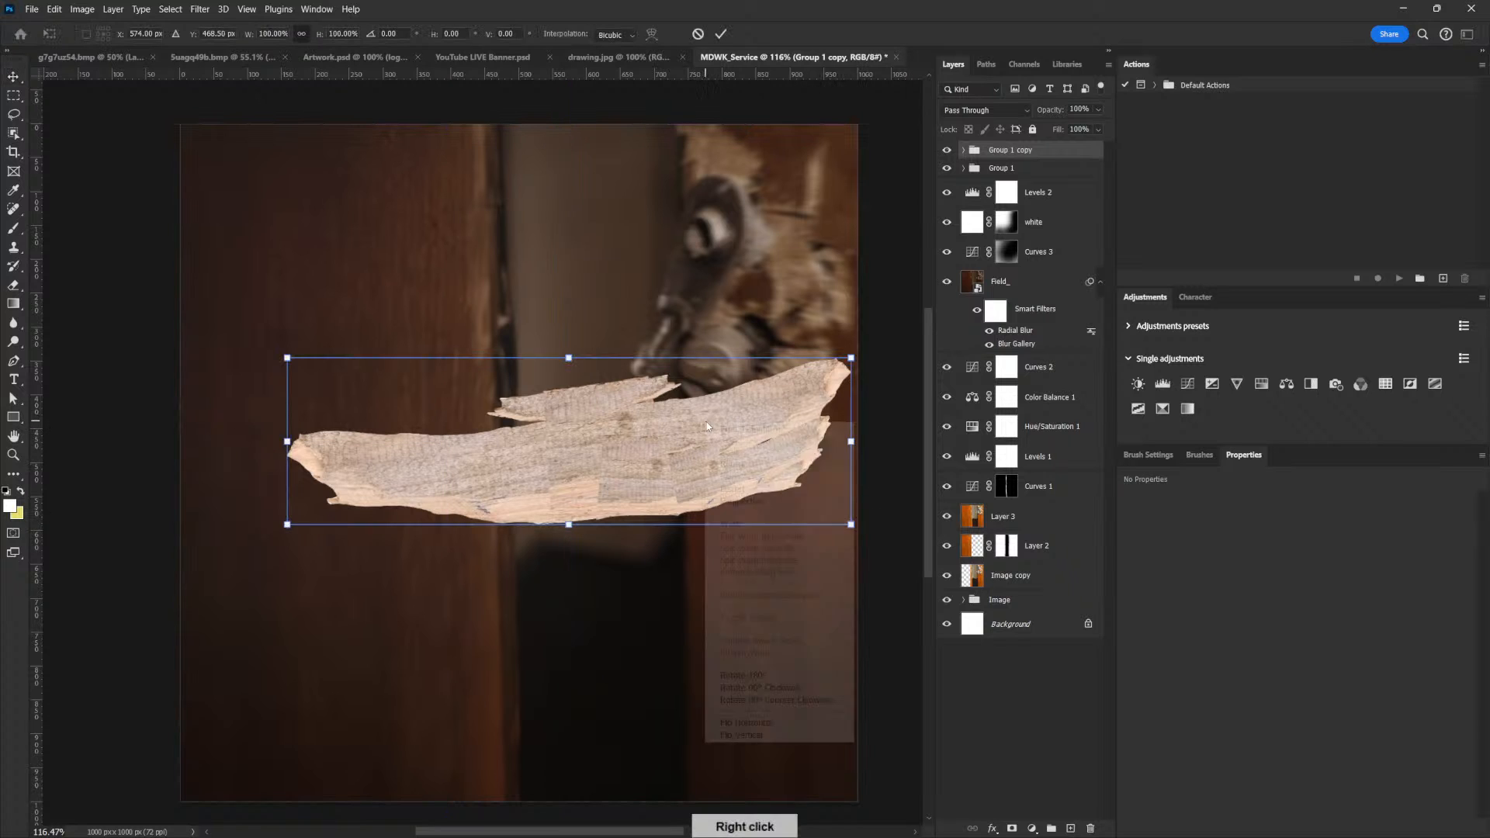
left_click(787, 678)
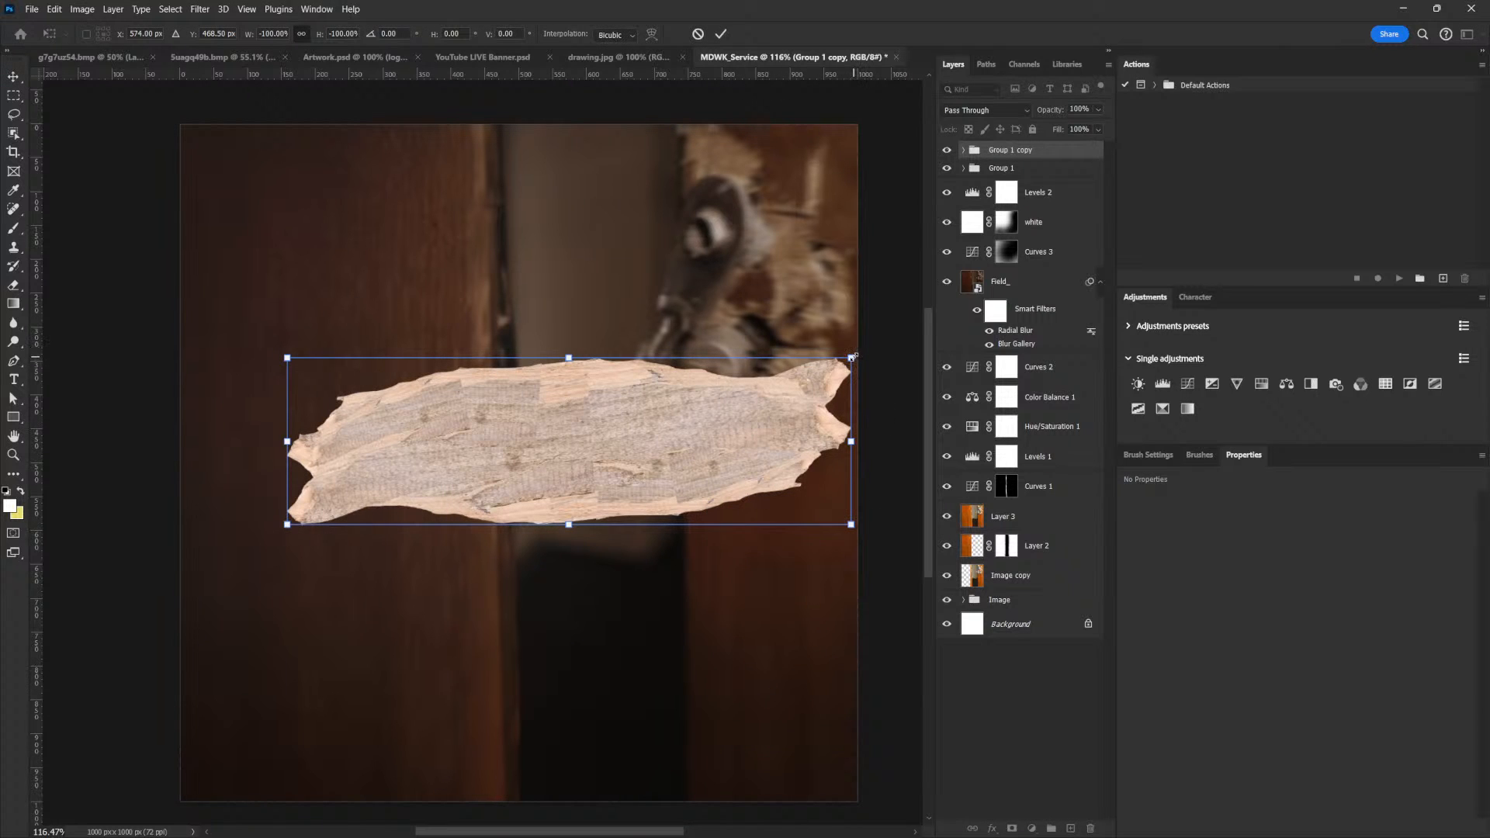
Scale the rotated group copy to 69.65%, set its angle to 177.57° and place it over the plank's upper right part
left_click_drag(851, 357, 784, 378)
left_click_drag(723, 441, 780, 398)
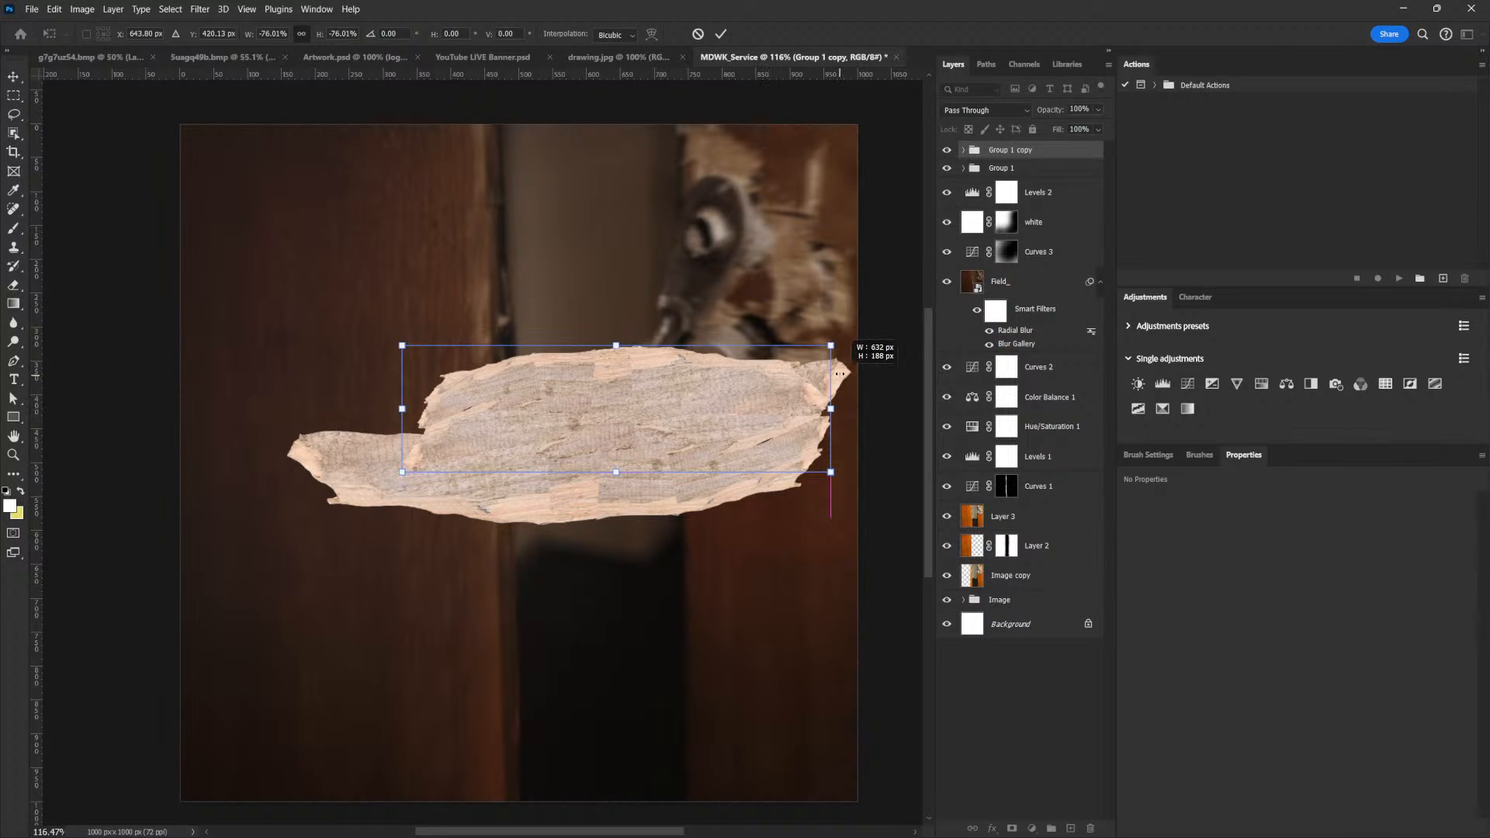
mouse_move(831, 346)
left_mouse_down()
mouse_move(815, 360)
mouse_move(820, 334)
left_mouse_up()
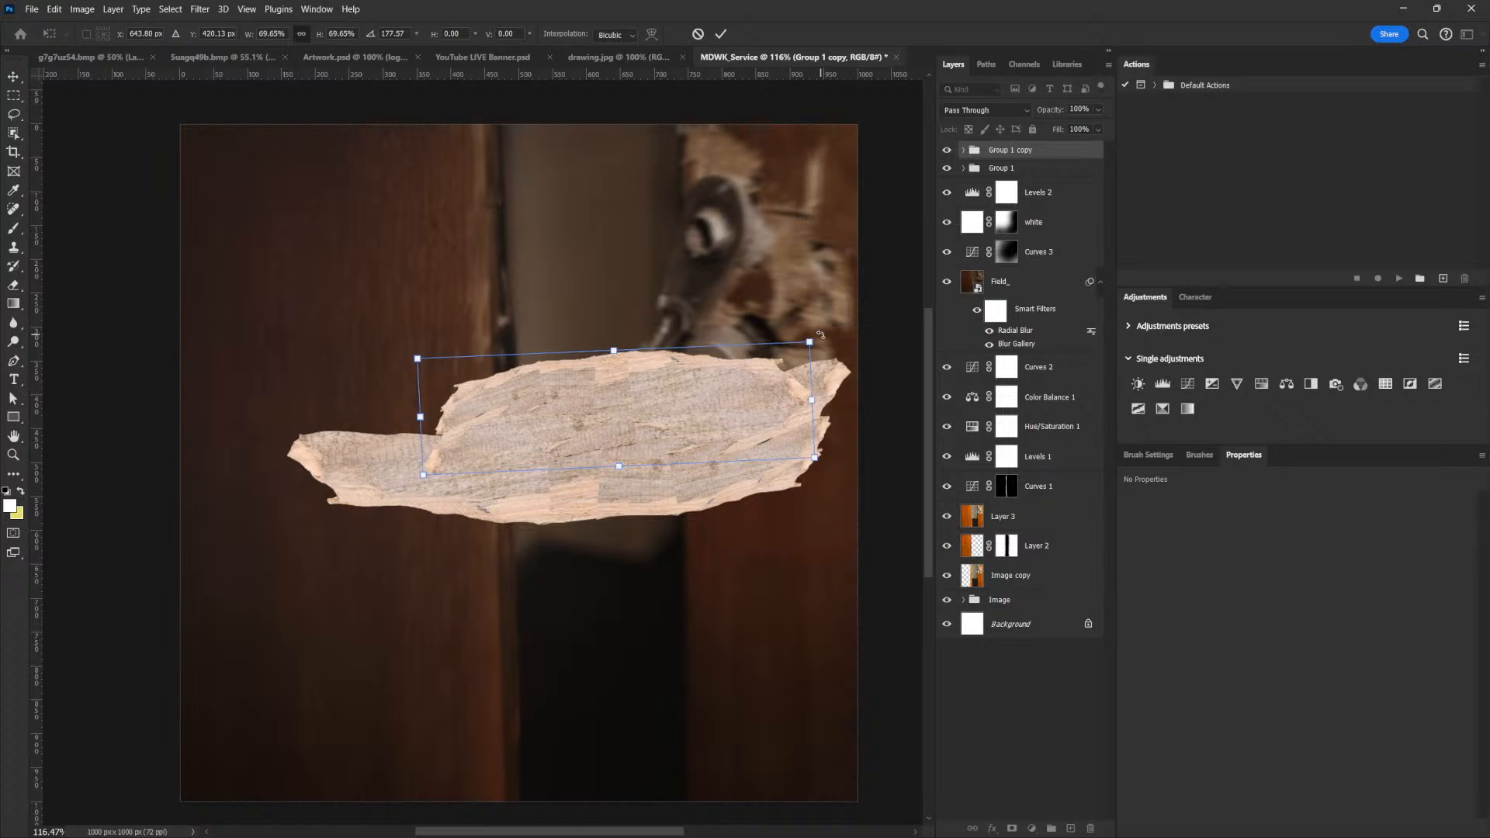
mouse_move(734, 410)
left_mouse_down()
mouse_move(748, 400)
mouse_move(723, 414)
left_mouse_up()
key("ctrl+z")
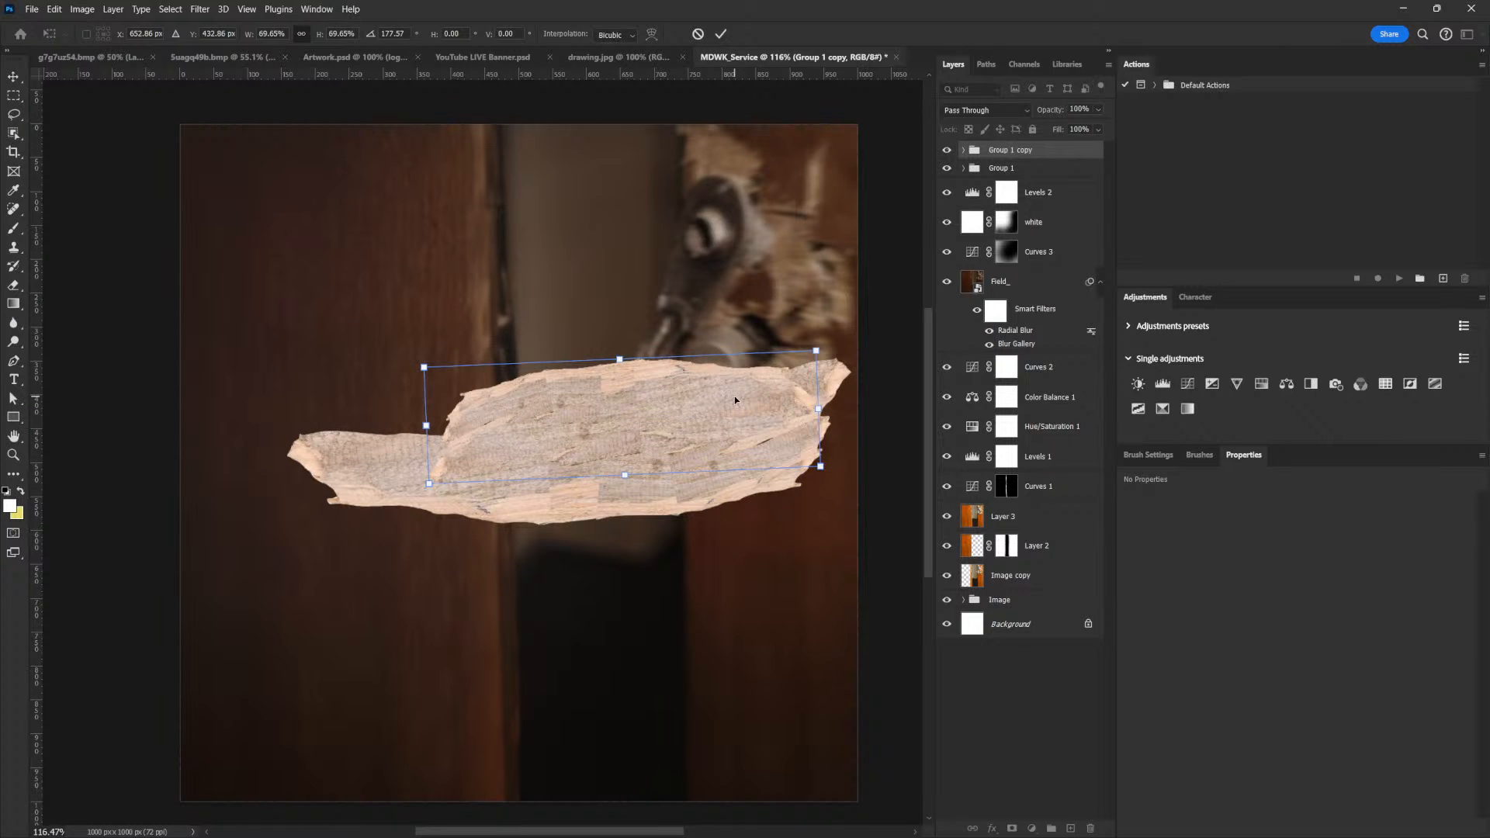
key("Return")
left_click_drag(735, 422, 756, 400)
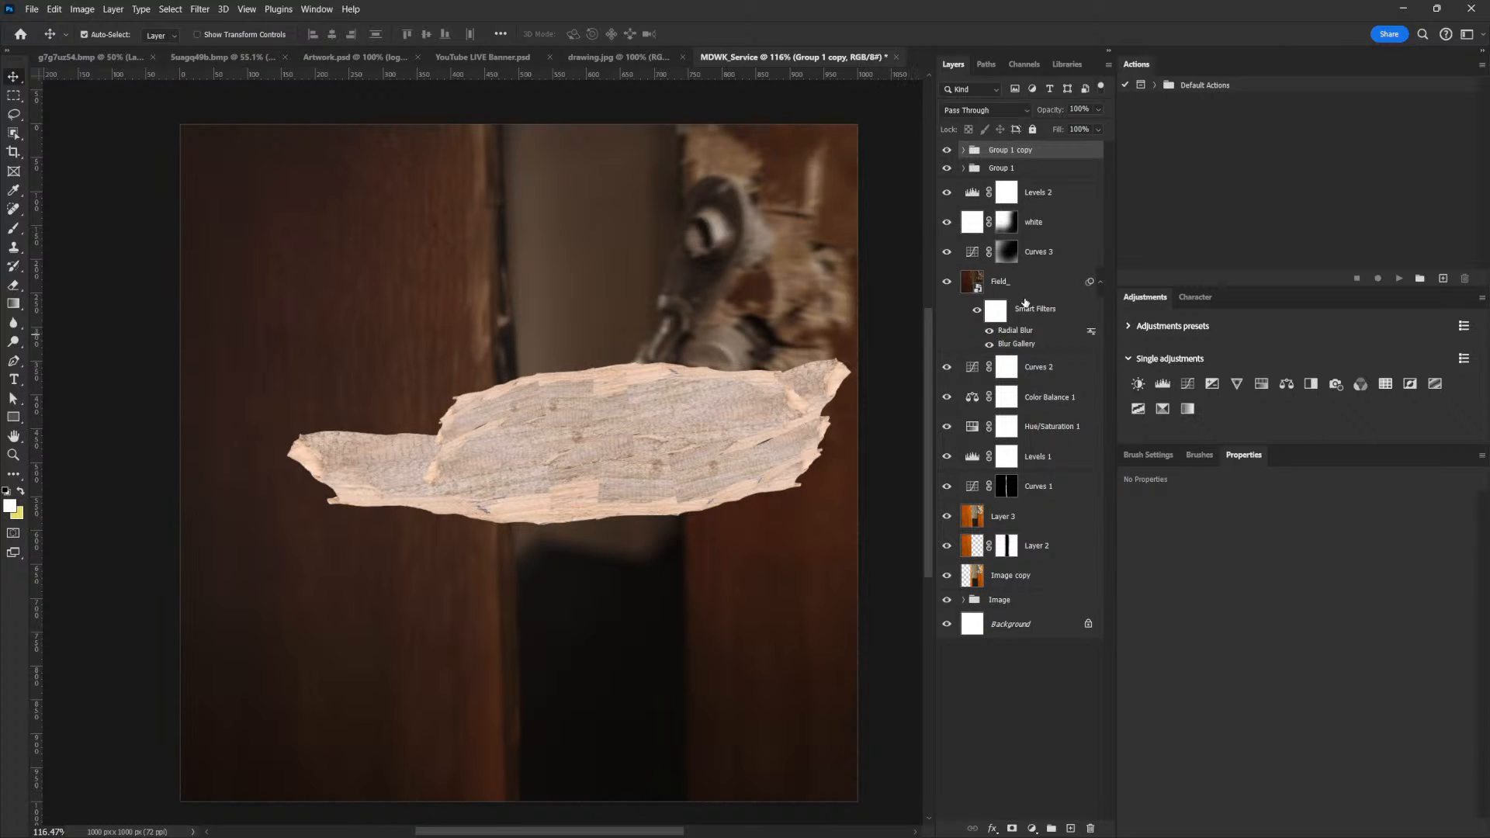
Duplicate the rotated group again, shrink the copy and fit it over the plank's upper left part
key("ctrl+j")
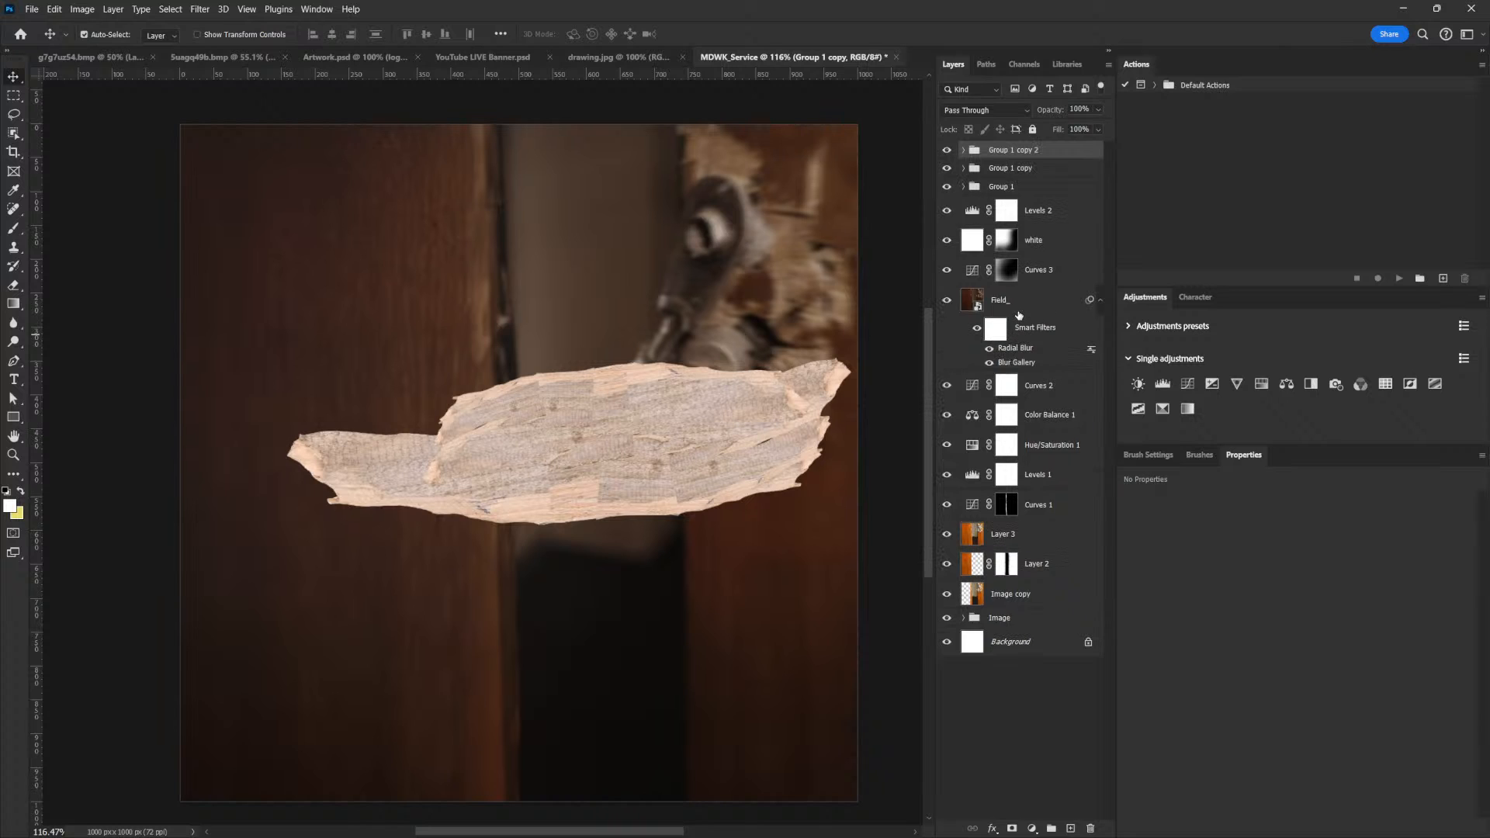
key("ctrl")
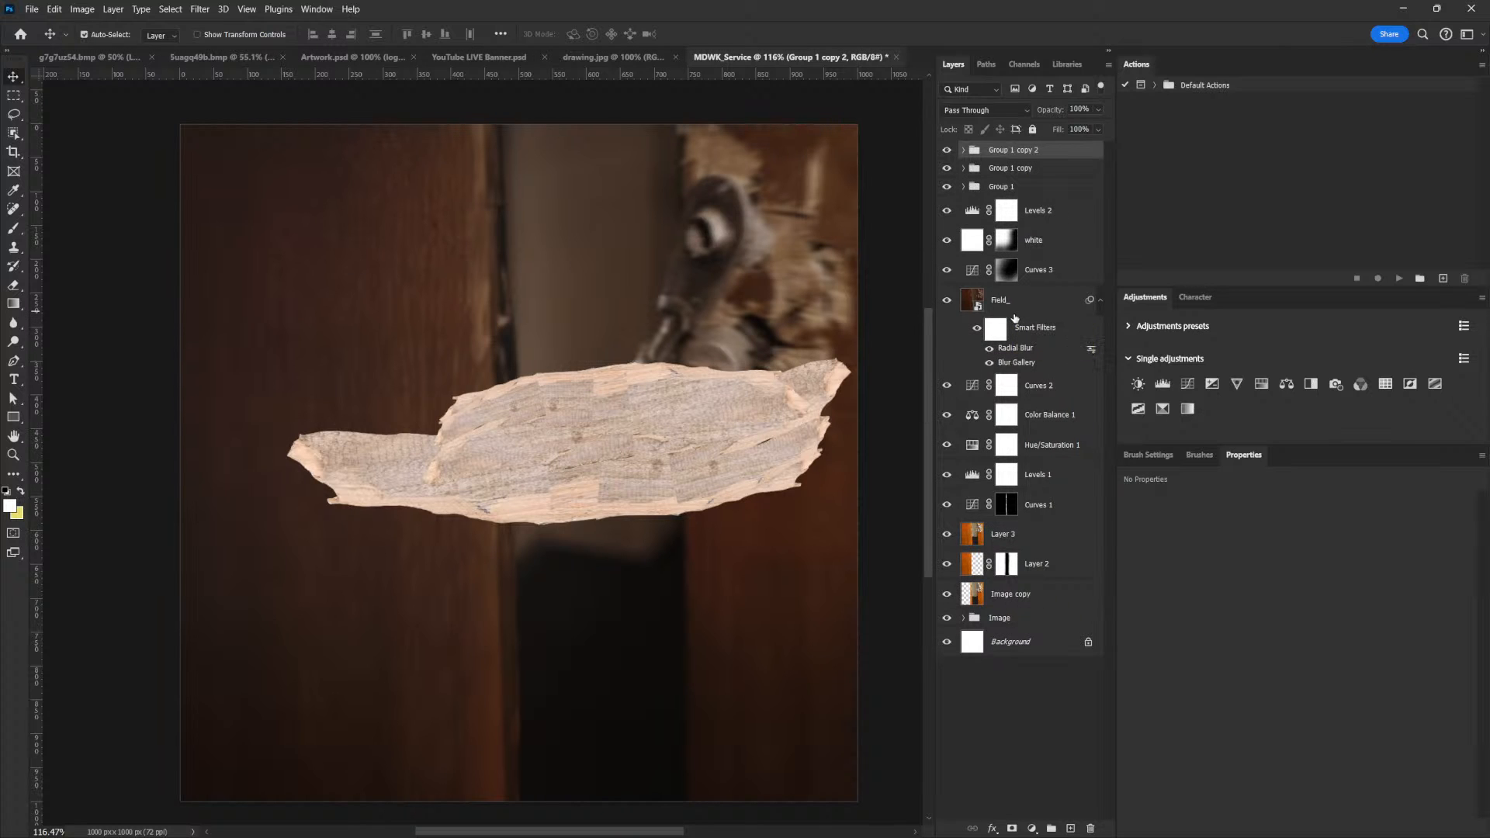
key("ctrl+t")
left_click_drag(811, 362, 753, 380)
left_click_drag(705, 424, 564, 417)
left_click_drag(623, 352, 624, 387)
left_click_drag(501, 414, 499, 427)
key("Return")
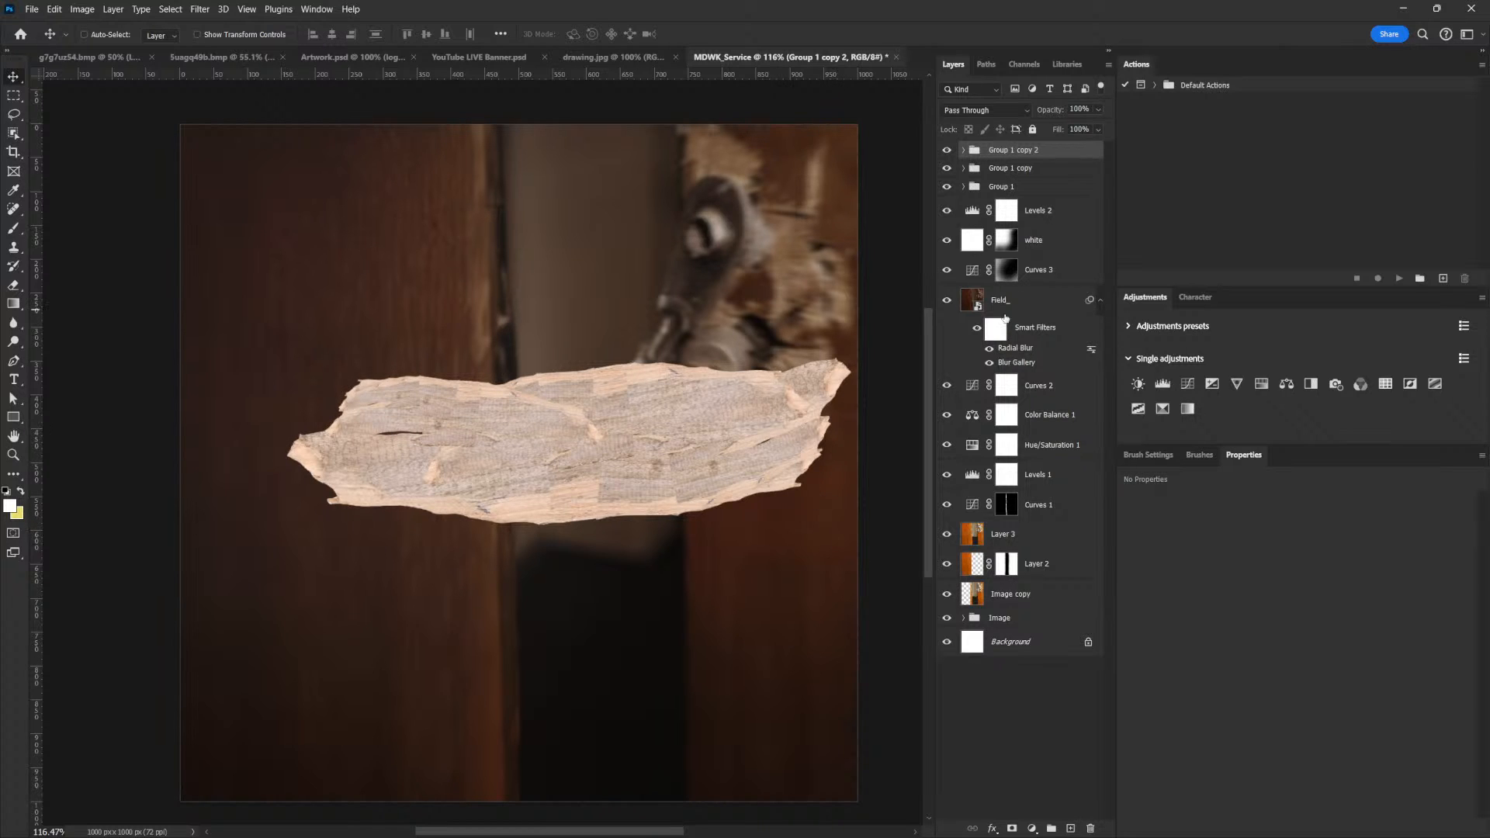
Combine the three plank groups into one group and rename it Woods
left_click(1012, 187, "shift")
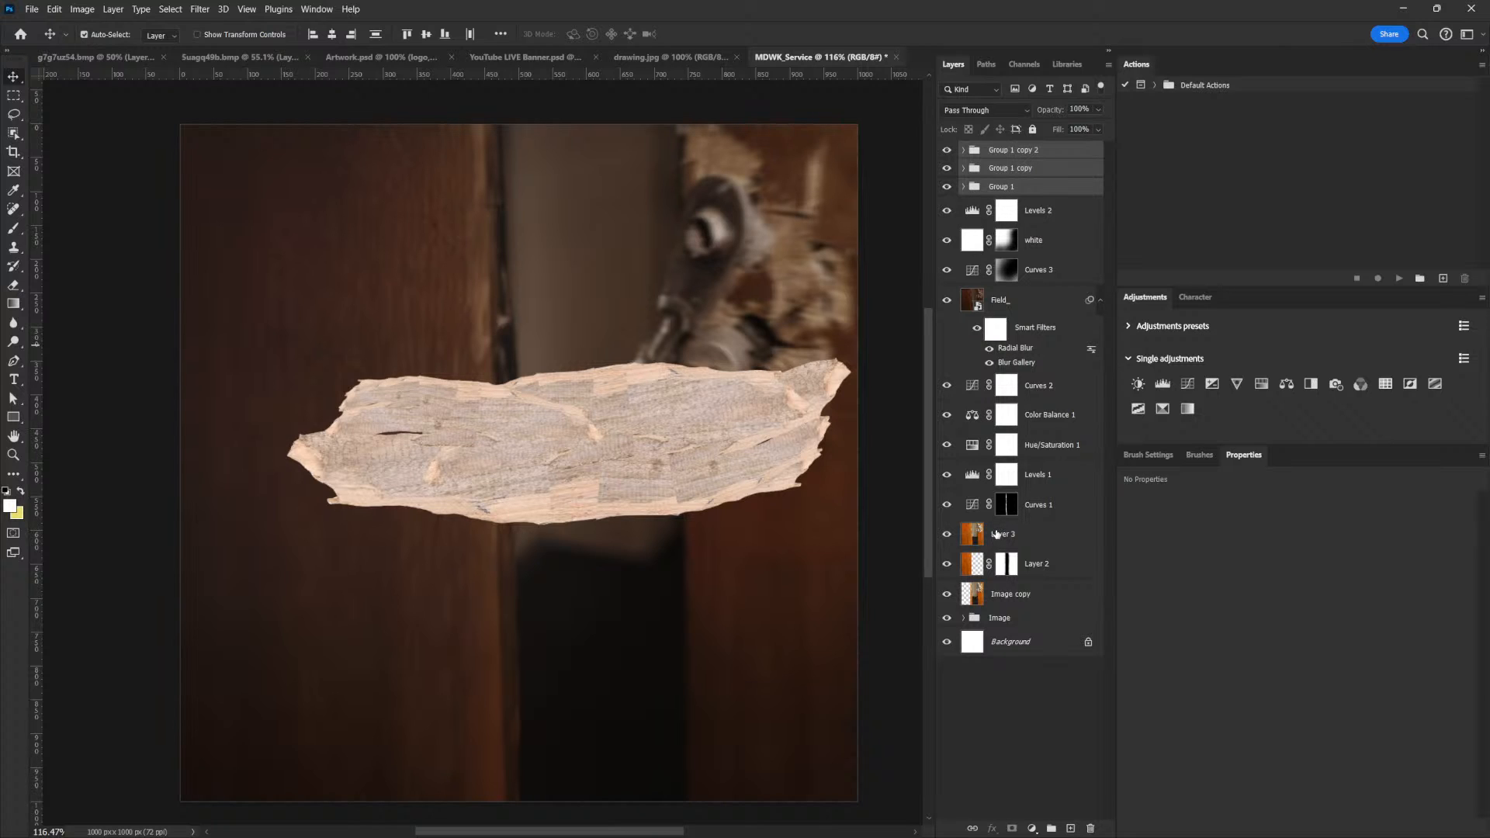
key("ctrl+g")
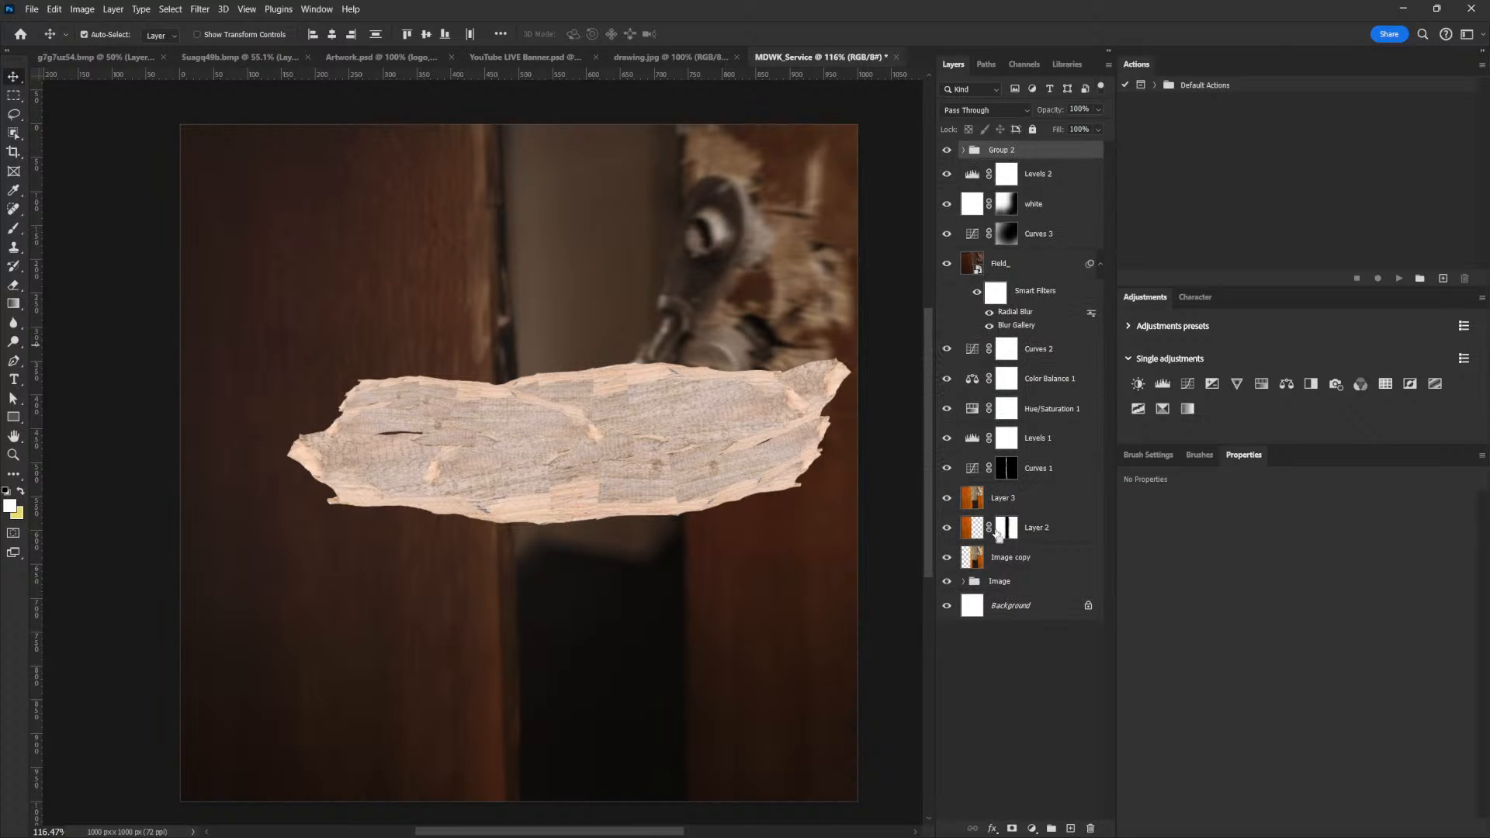
double_click(1002, 151)
type("Woods")
key("Return")
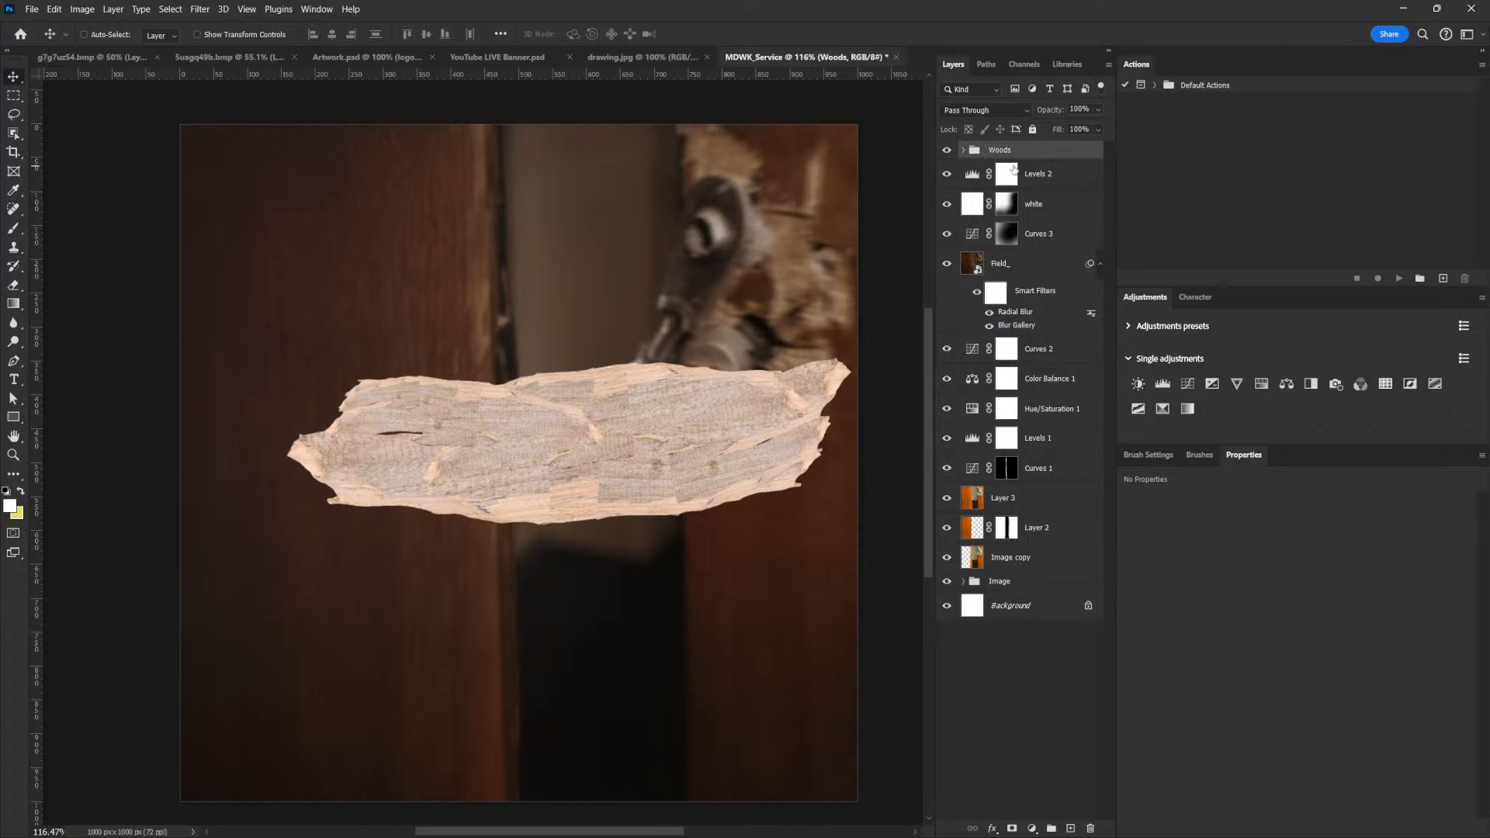
Duplicate the Woods group, hide the original, and flatten the copy by converting it to a smart object and rasterizing it
key("ctrl+j")
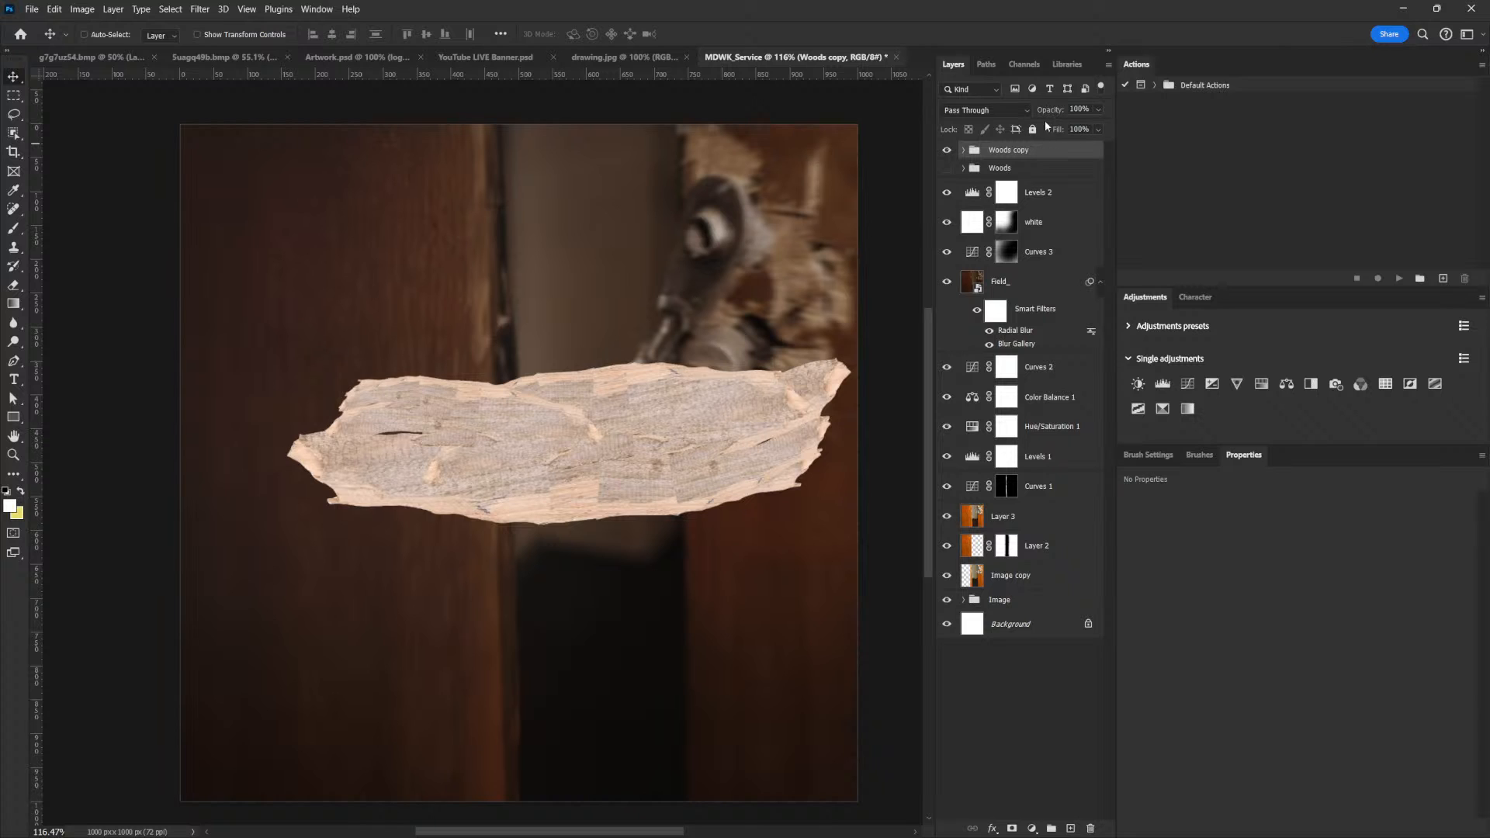
right_click(1050, 153)
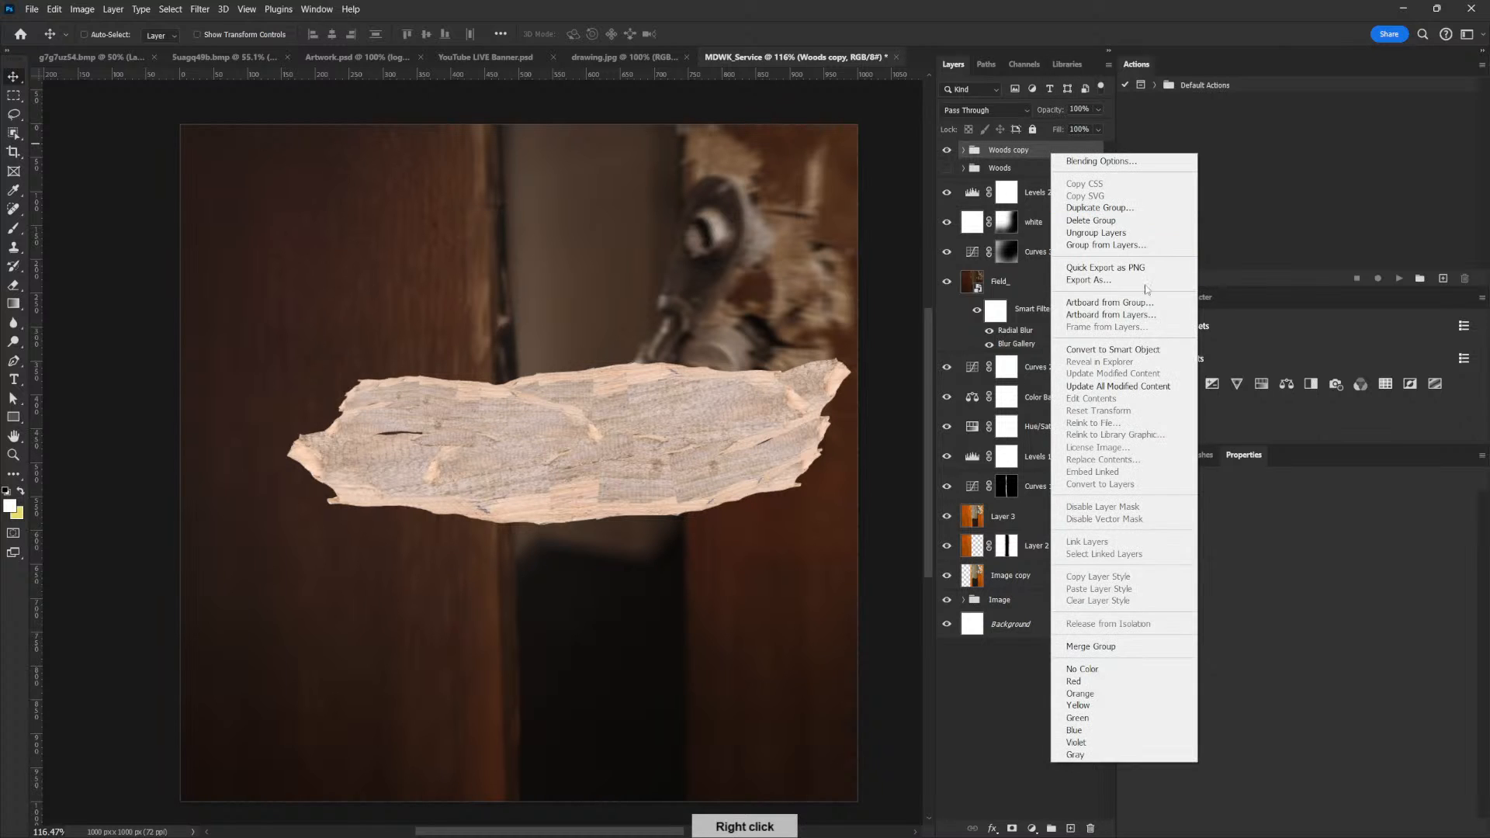
left_click(1141, 349)
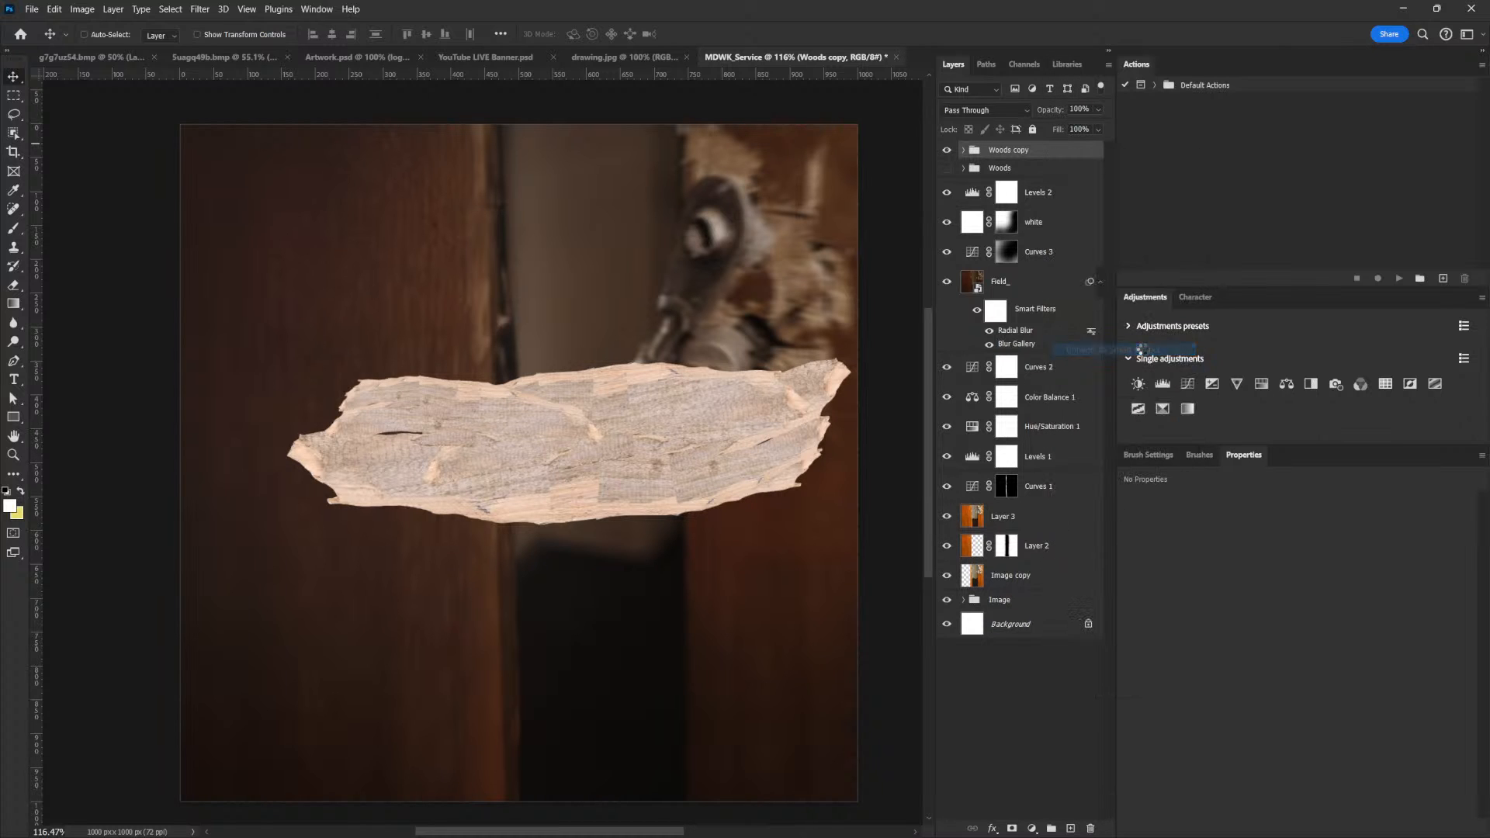
right_click(1041, 154)
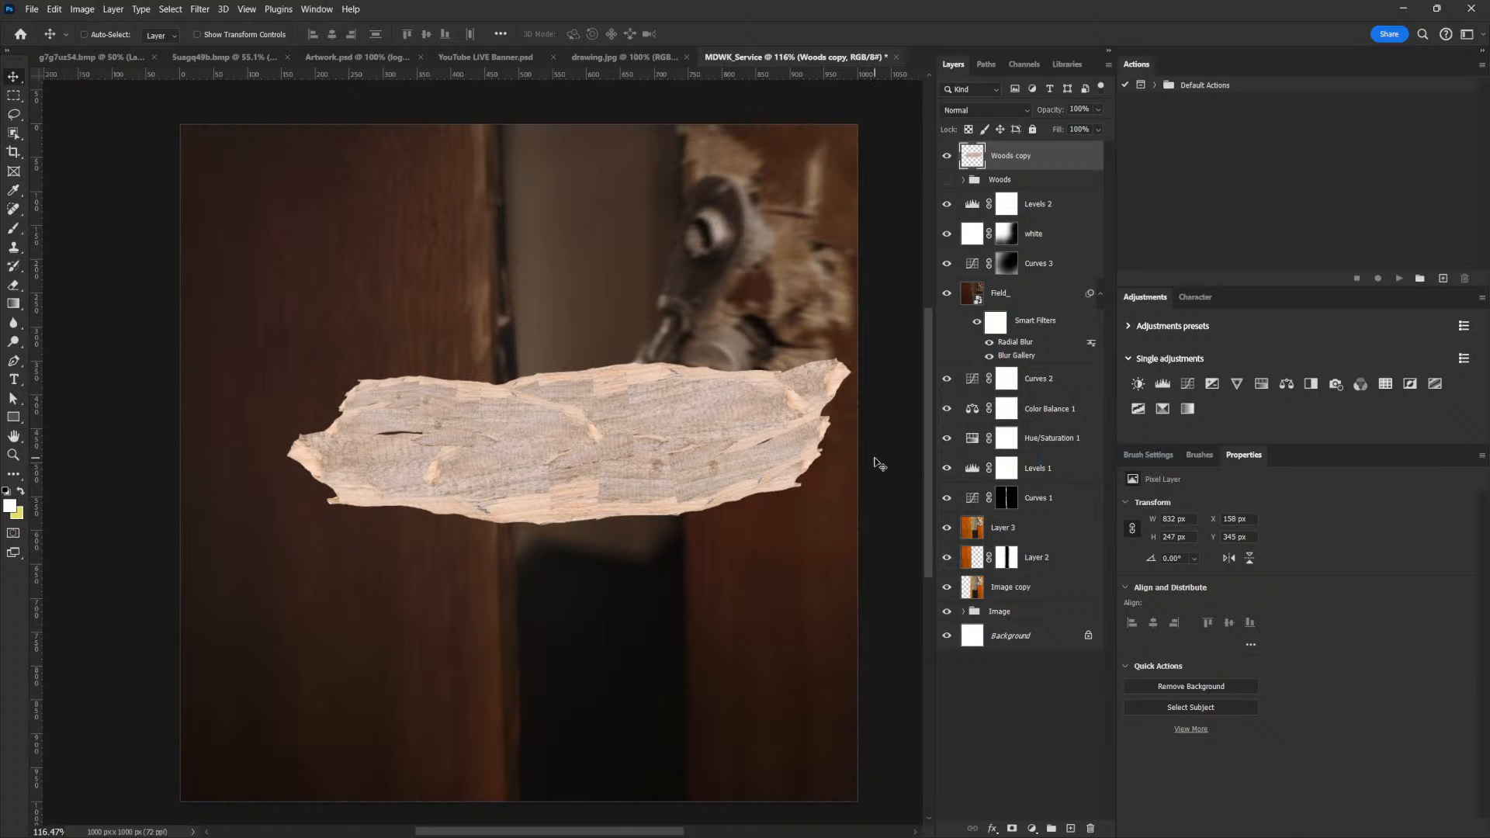
Heal the seams, cracks and patchy joins across the rasterized plank with a 45 px content-aware Spot Healing Brush
key("j")
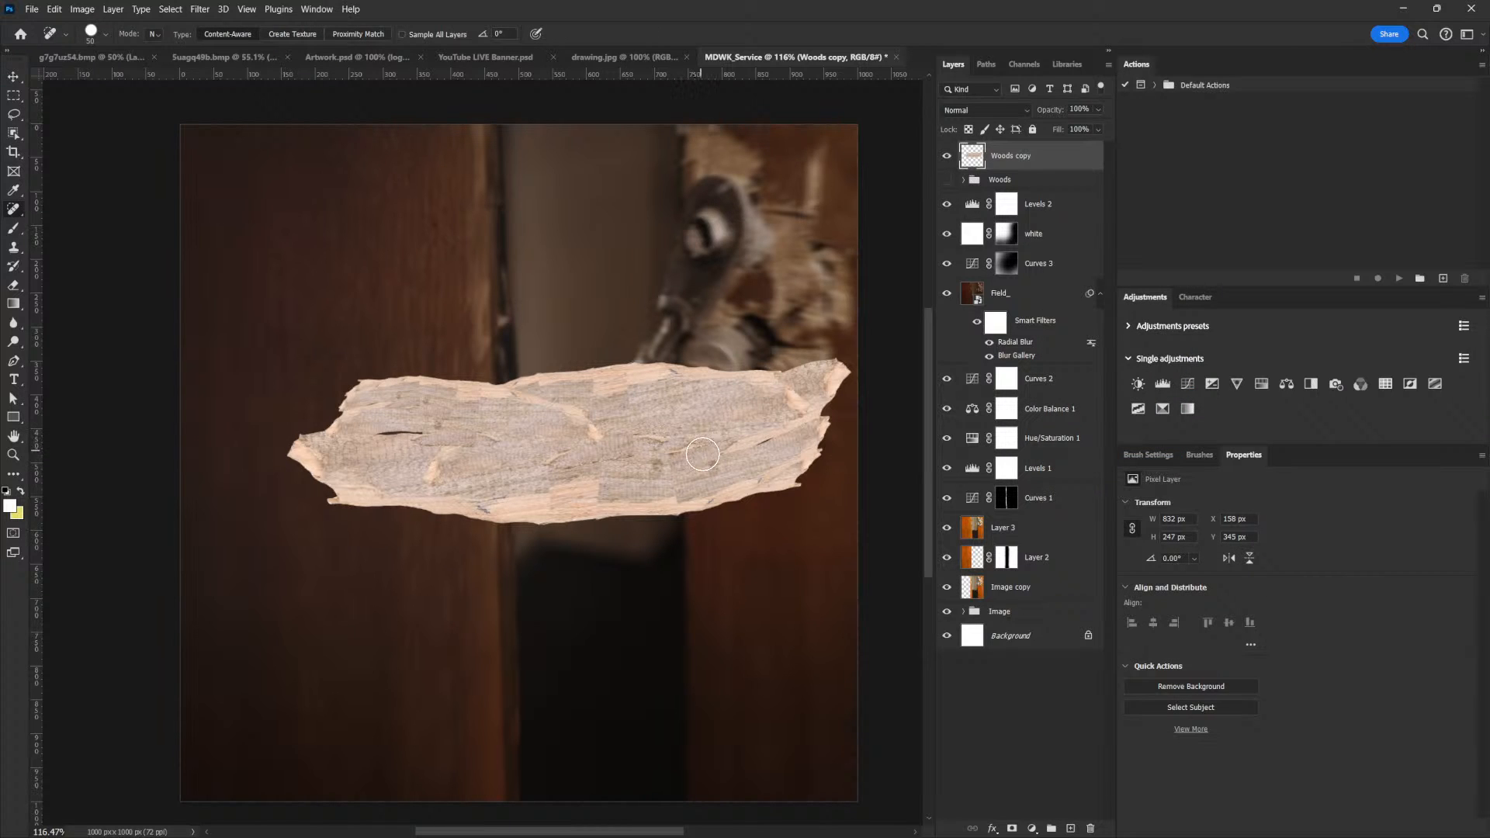
key("bracketleft")
left_click_drag(582, 412, 585, 422)
left_click_drag(681, 431, 659, 438)
left_click(556, 446)
left_click_drag(442, 439, 482, 441)
left_click_drag(590, 467, 598, 481)
left_click(549, 488)
left_click(547, 490)
left_click(484, 488)
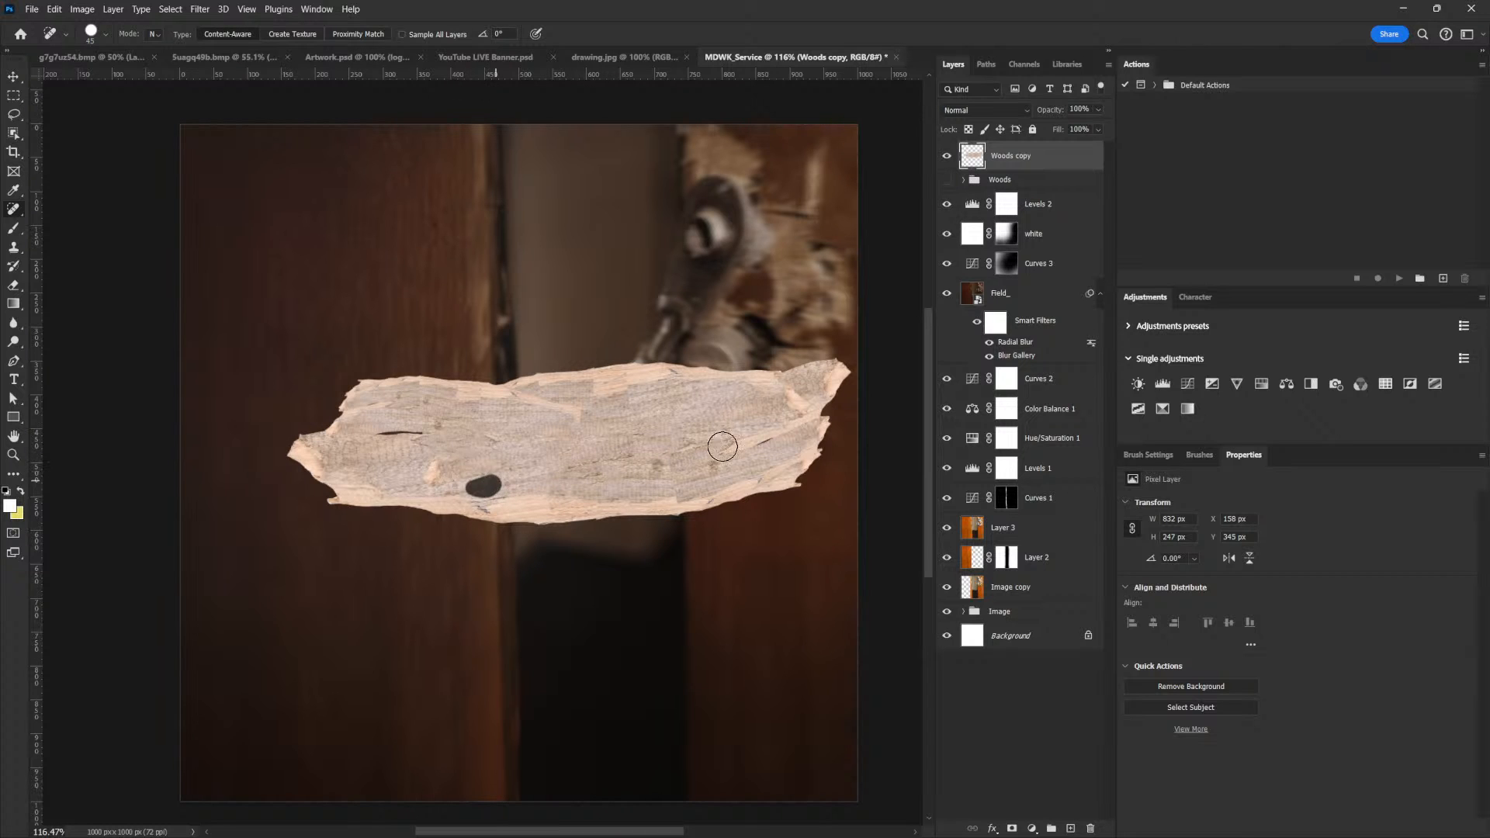
left_click(680, 484)
left_click(762, 452)
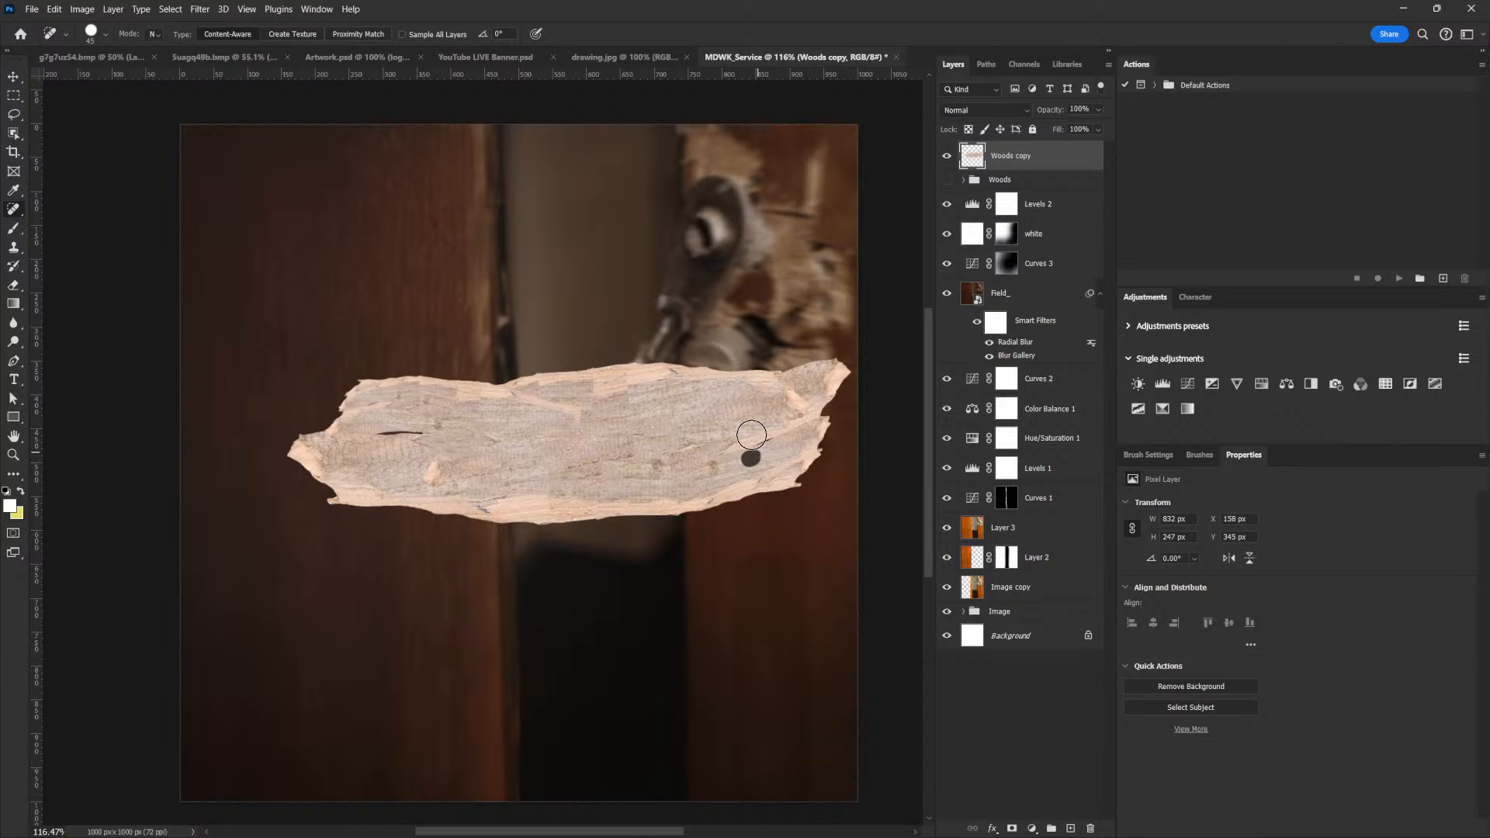
left_click(737, 448)
key("ctrl+t")
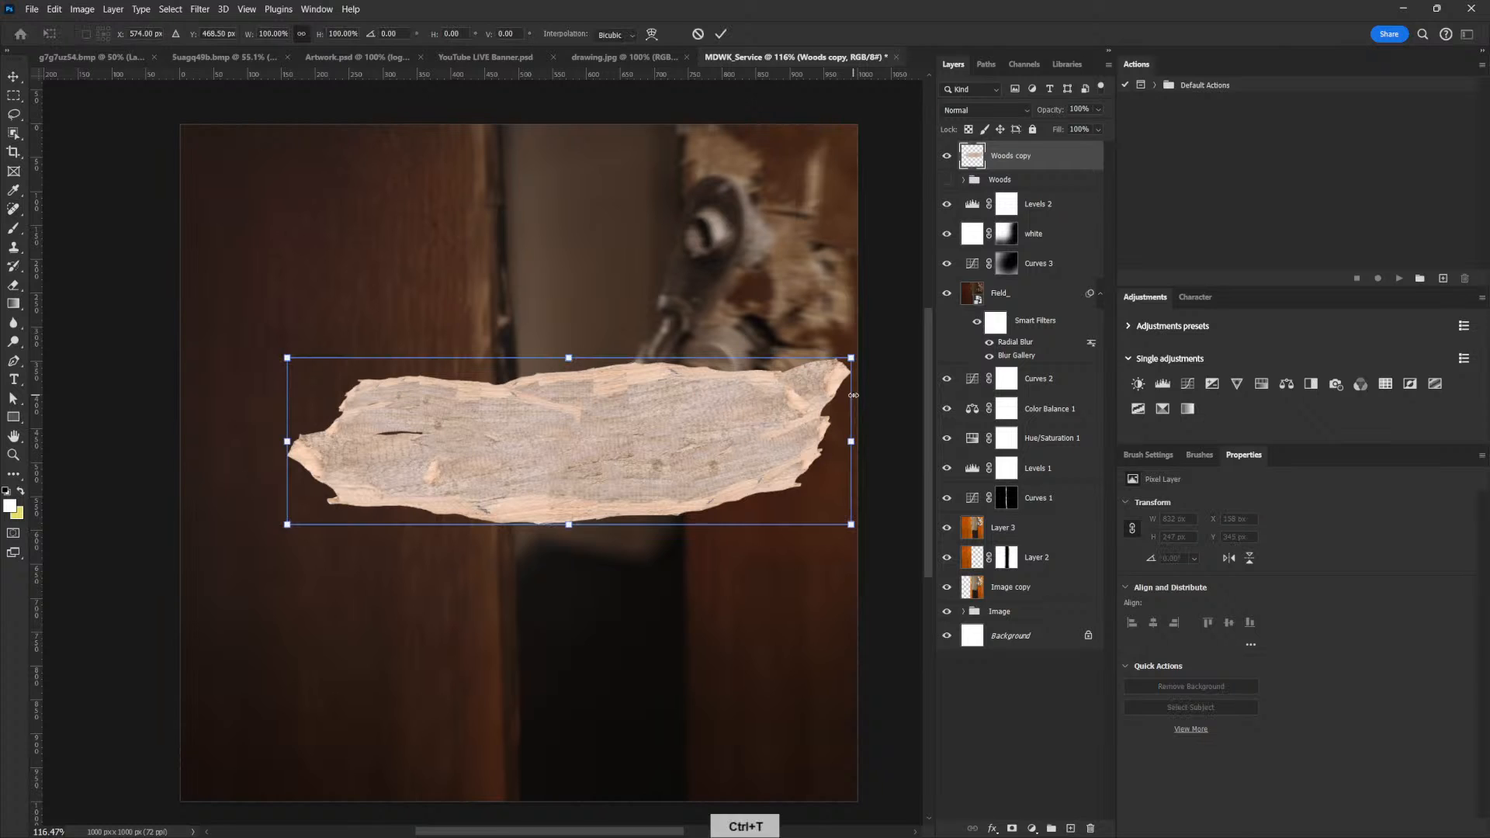
key("Return")
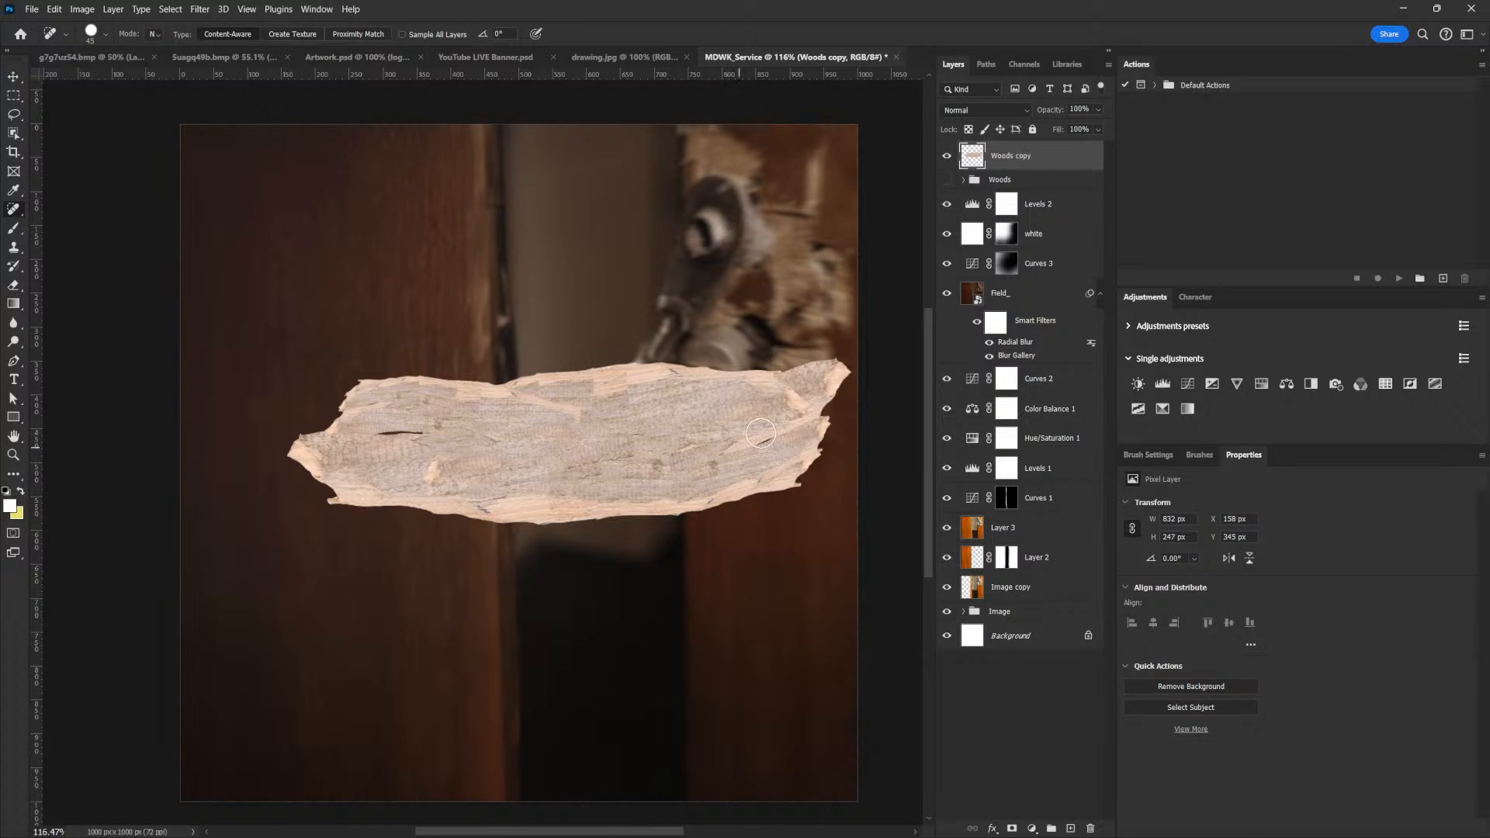
left_click_drag(694, 441, 683, 447)
left_click(454, 419)
Convert the retouched Woods copy layer to a smart object
key("v")
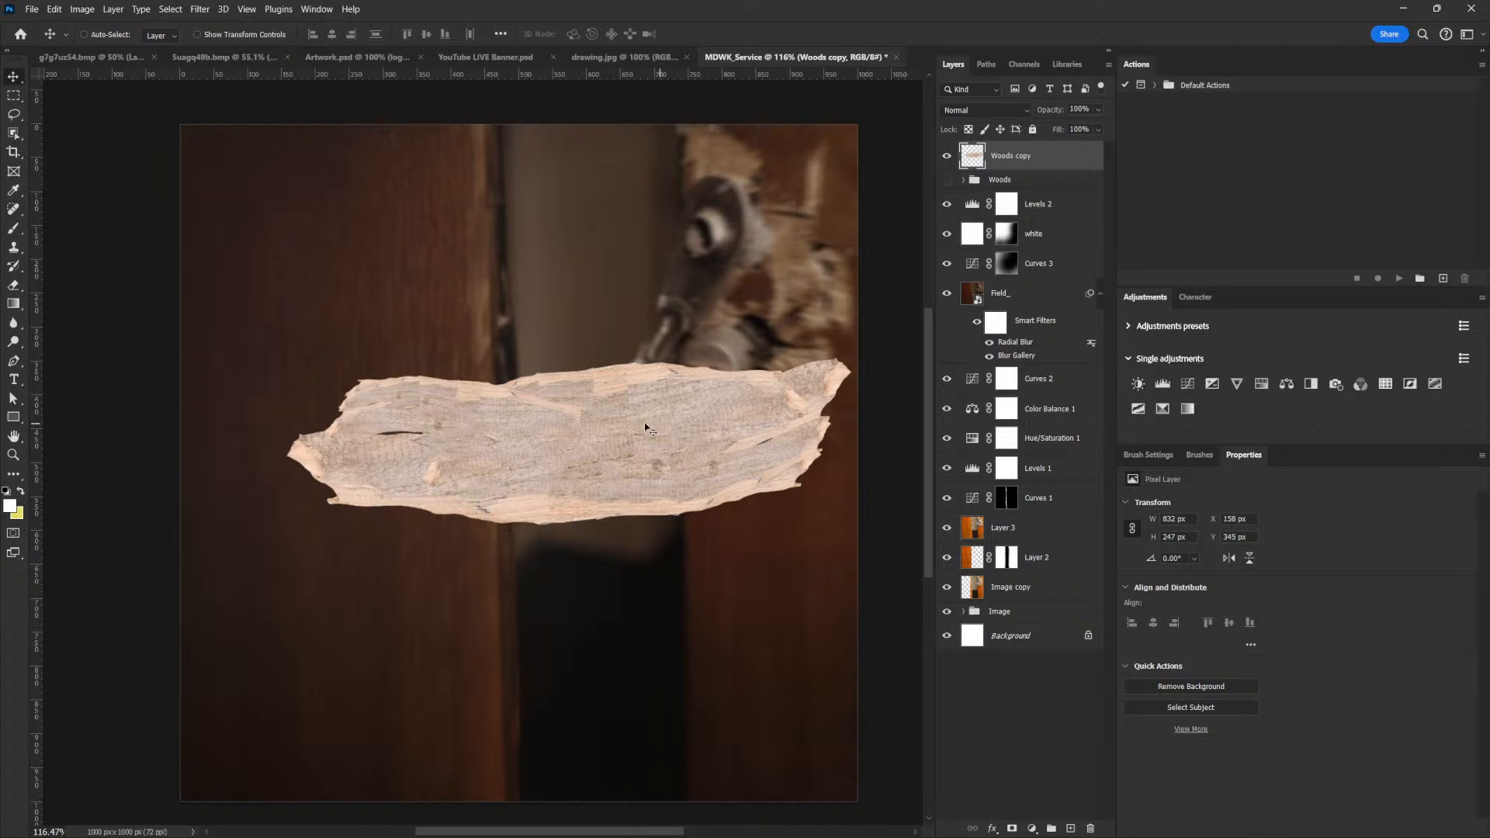
right_click(705, 433)
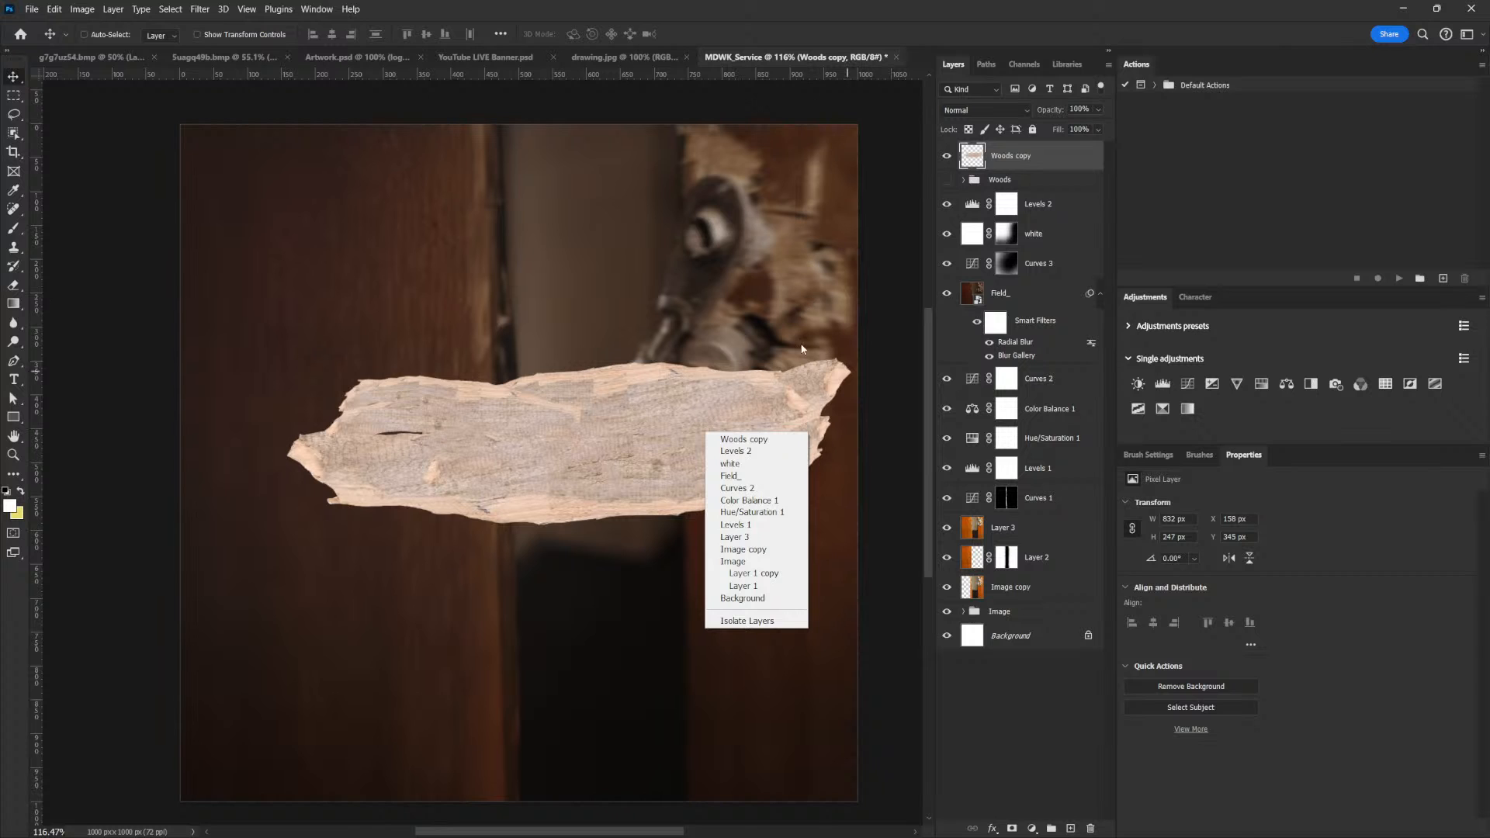
left_click(812, 299)
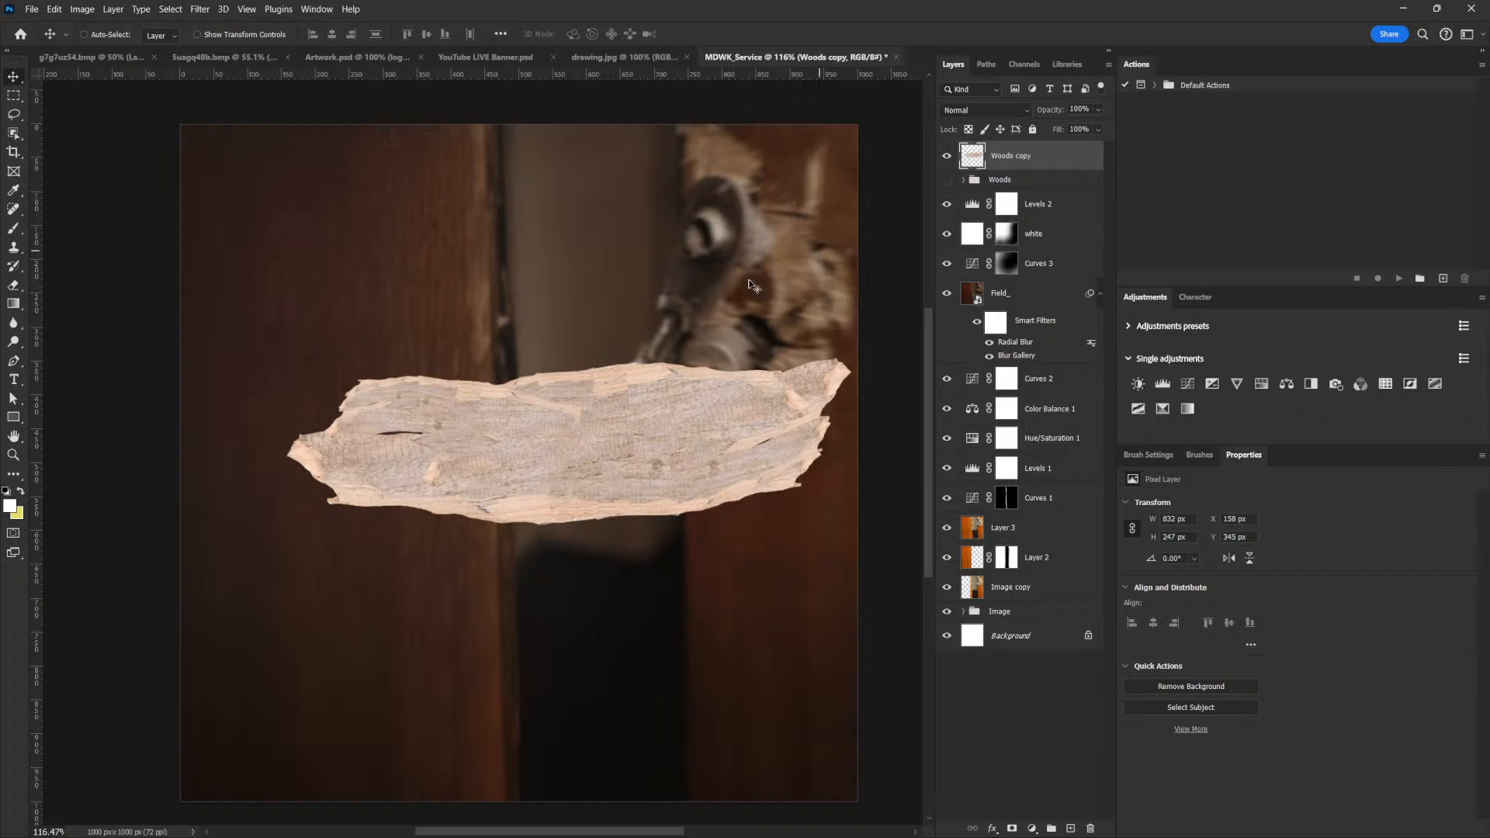
right_click(1034, 161)
left_click(1105, 377)
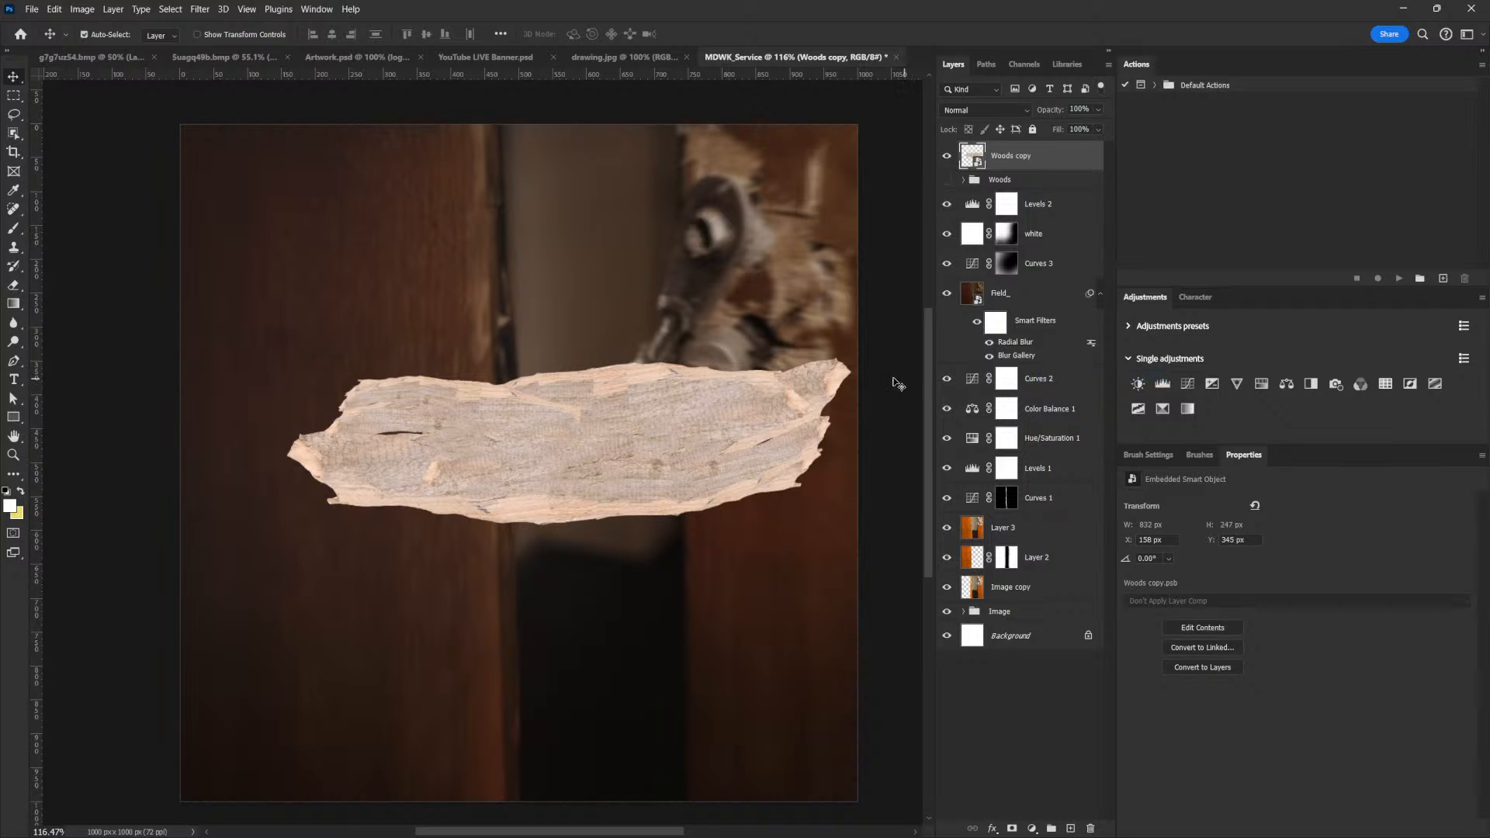
Scale the plank down, rotate it to -10.91° and move it to about X 172, Y 380 px
key("ctrl+t")
left_click_drag(857, 357, 805, 366)
mouse_move(751, 428)
left_mouse_down()
mouse_move(730, 459)
mouse_move(743, 416)
mouse_move(804, 381)
mouse_move(802, 361)
mouse_move(759, 408)
mouse_move(788, 353)
mouse_move(719, 413)
mouse_move(736, 431)
left_mouse_up()
left_click_drag(778, 381, 788, 360)
key("Return")
left_click_drag(656, 466, 678, 459)
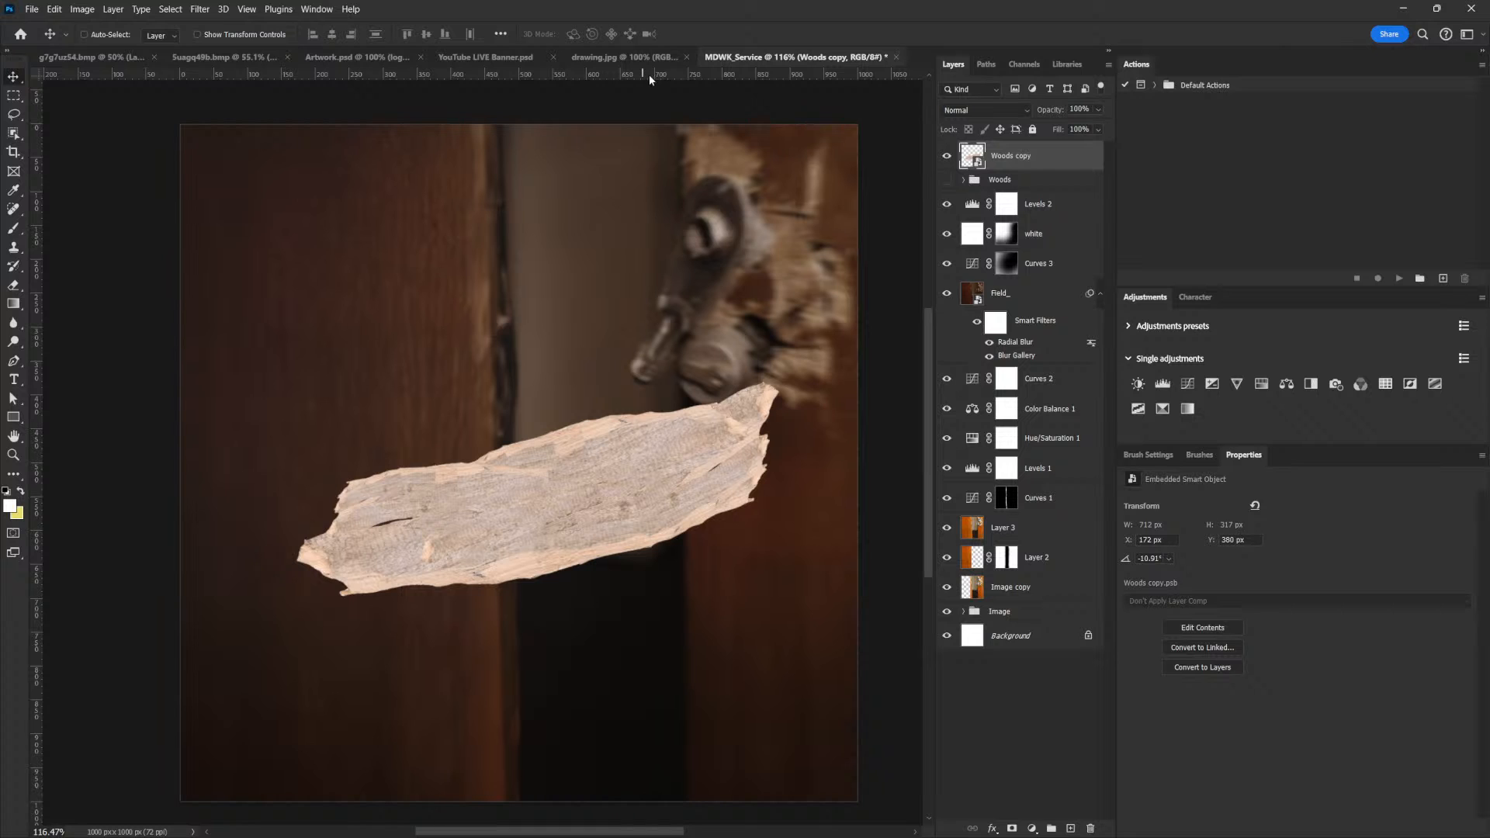
In the Suagq49b.bmp fence image, trace the lower edge and broken tip of the loose diagonal splinter with the Pen tool in Path mode
left_click(233, 58)
left_click_drag(739, 568, 659, 487)
left_click_drag(642, 575, 675, 598)
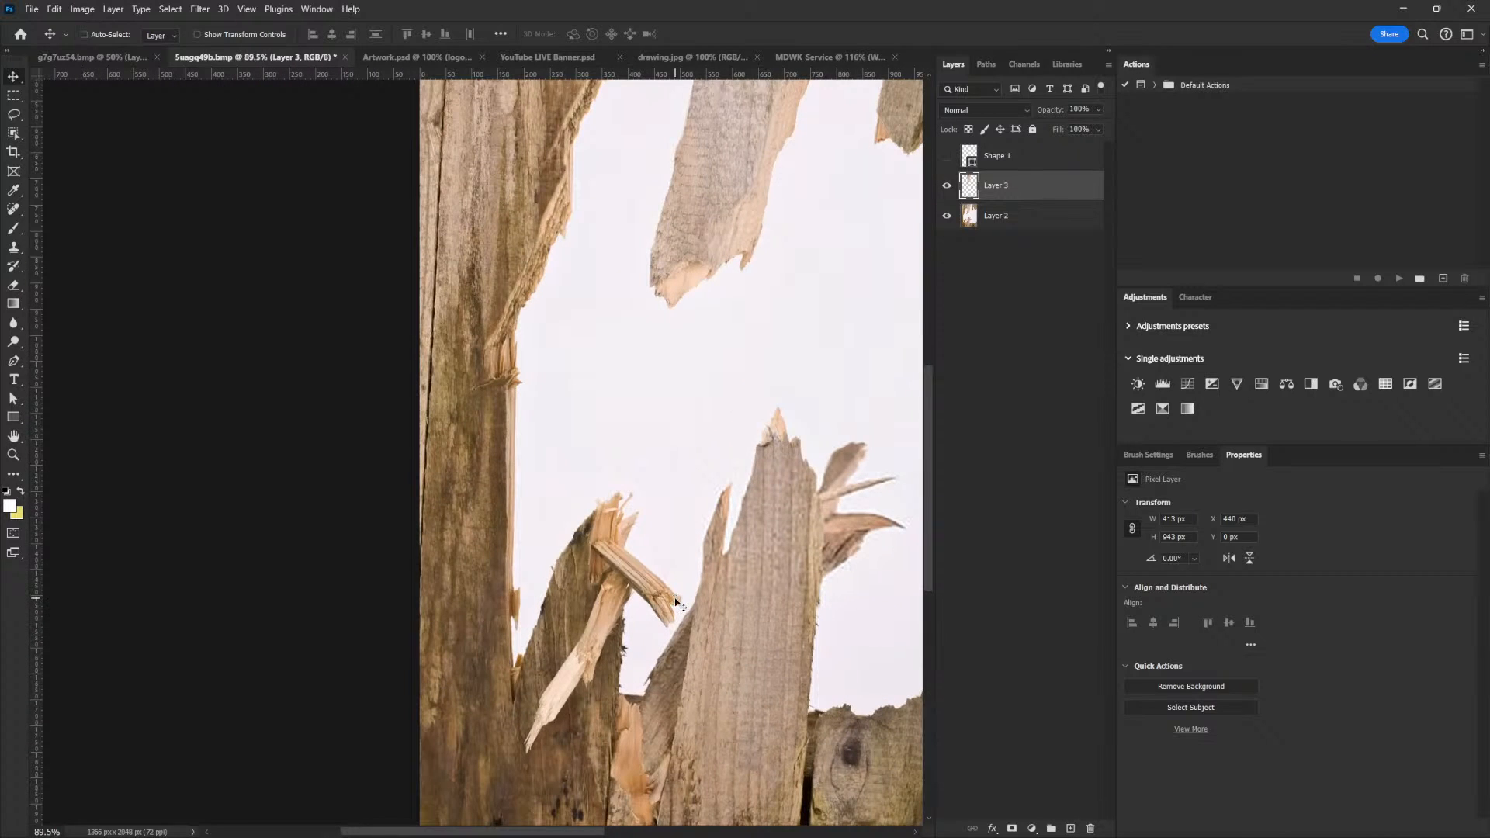
left_click(16, 362)
left_click(101, 32)
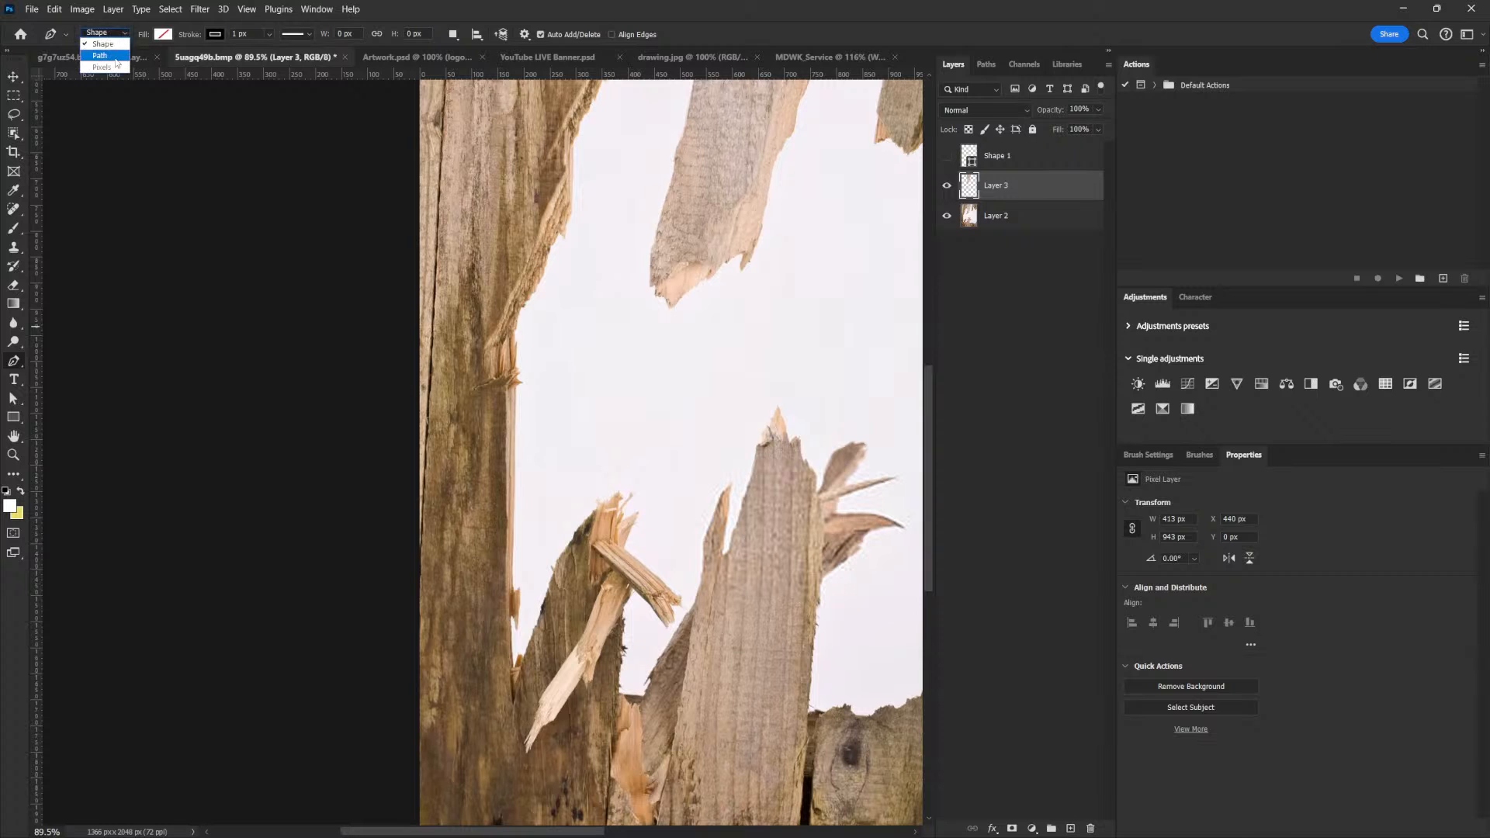
left_click(97, 47)
scroll(671, 616, "up", 5)
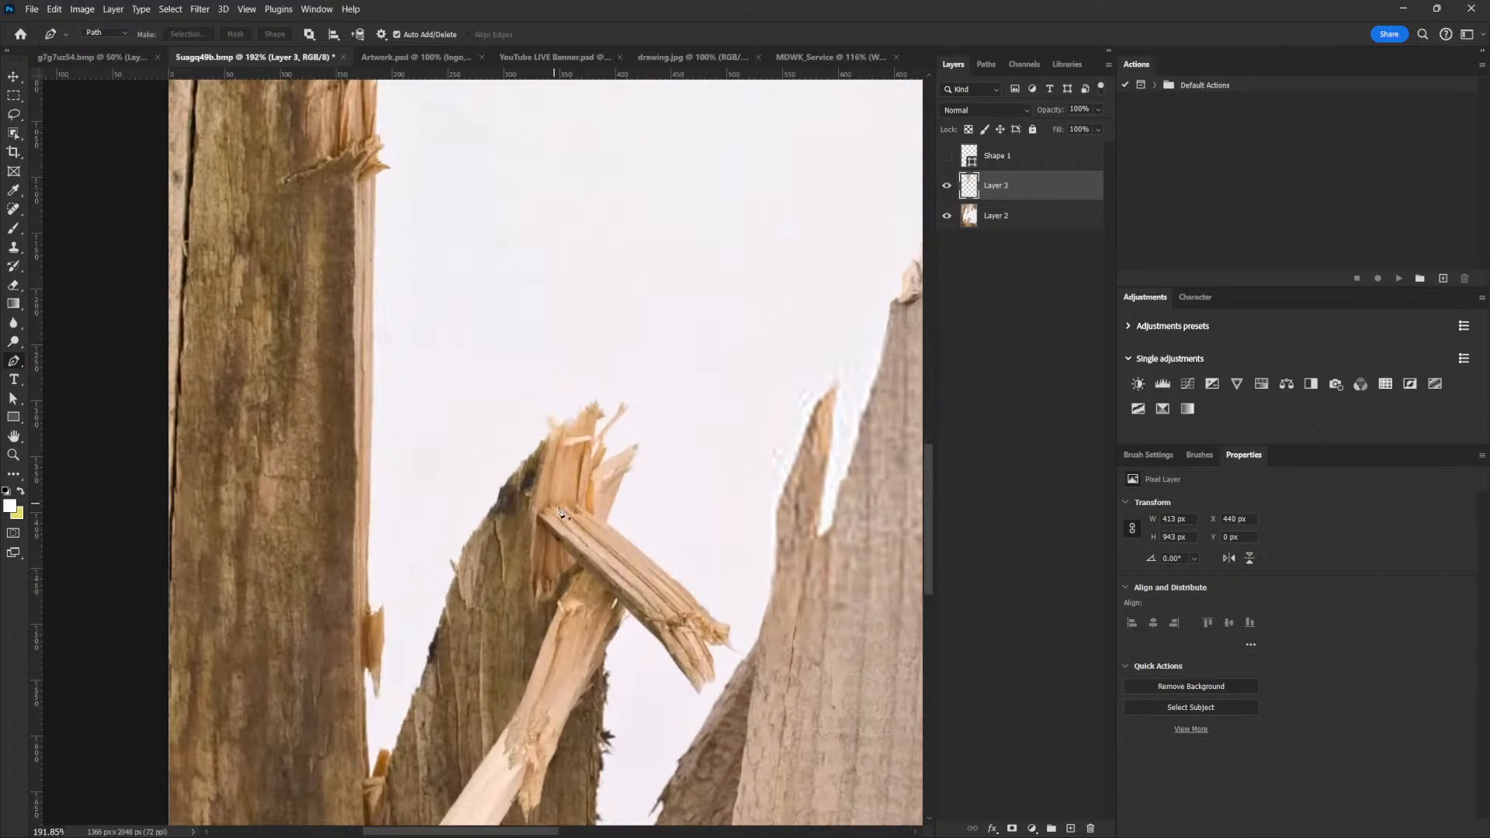
left_click(541, 521)
left_click(623, 610)
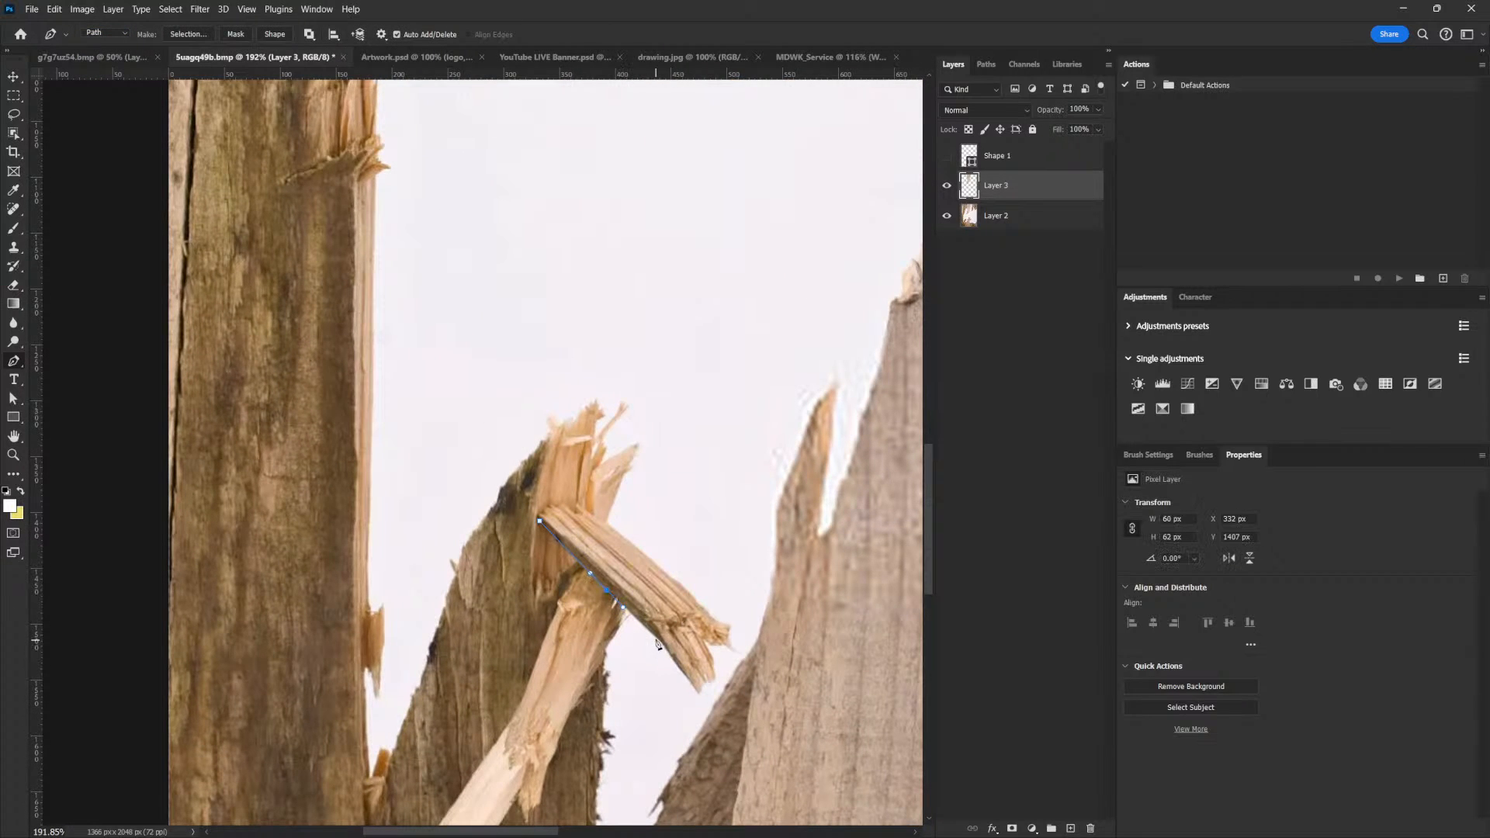
left_click(701, 688)
left_click(713, 660)
left_click(702, 636)
left_click(717, 640)
left_click(729, 627)
Continue the path along the splinter's upper edge and close it at the starting point
left_click(708, 613)
left_click(682, 589)
left_click(633, 545)
left_click(606, 523)
left_click(593, 518)
left_click(556, 506)
left_click(549, 505)
left_click(540, 512)
left_click(540, 521)
Copy the traced splinter from Layer 2 onto its own layer and place it above the plank in the MDWK_Service flyer
left_click_drag(764, 598, 721, 635)
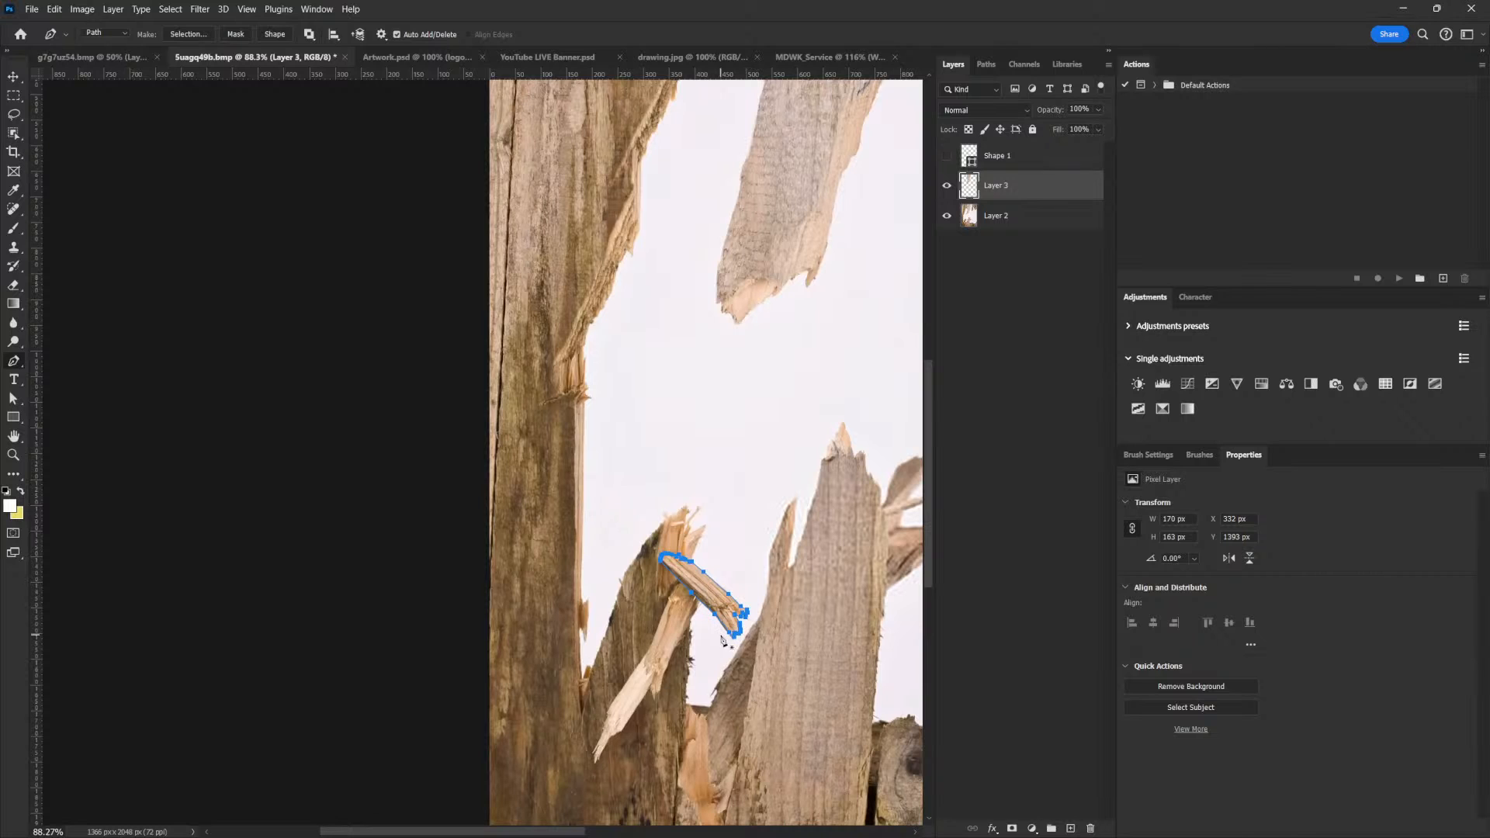
left_click_drag(809, 511, 765, 591)
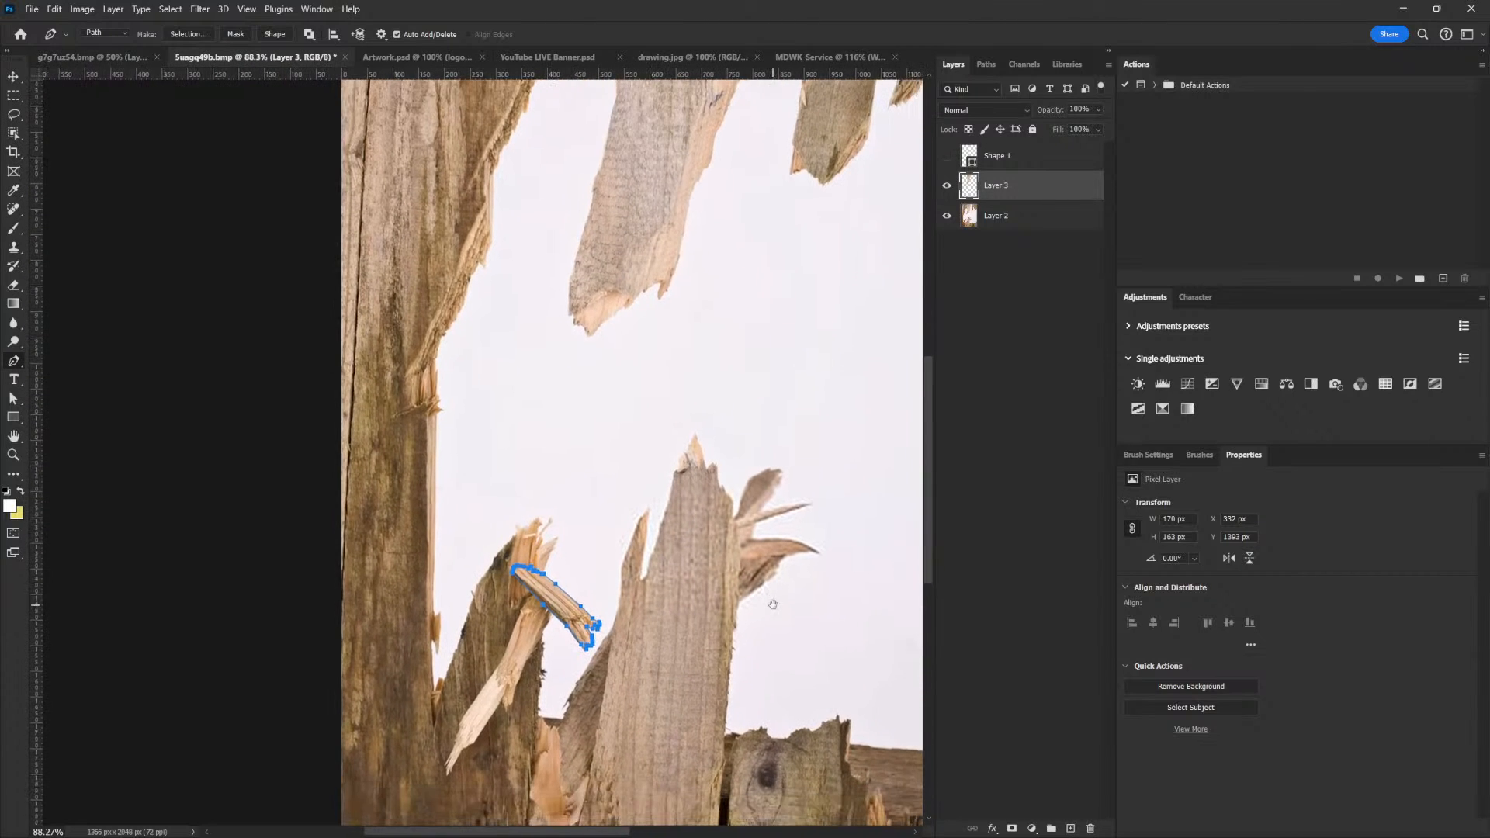
key("ctrl+Return")
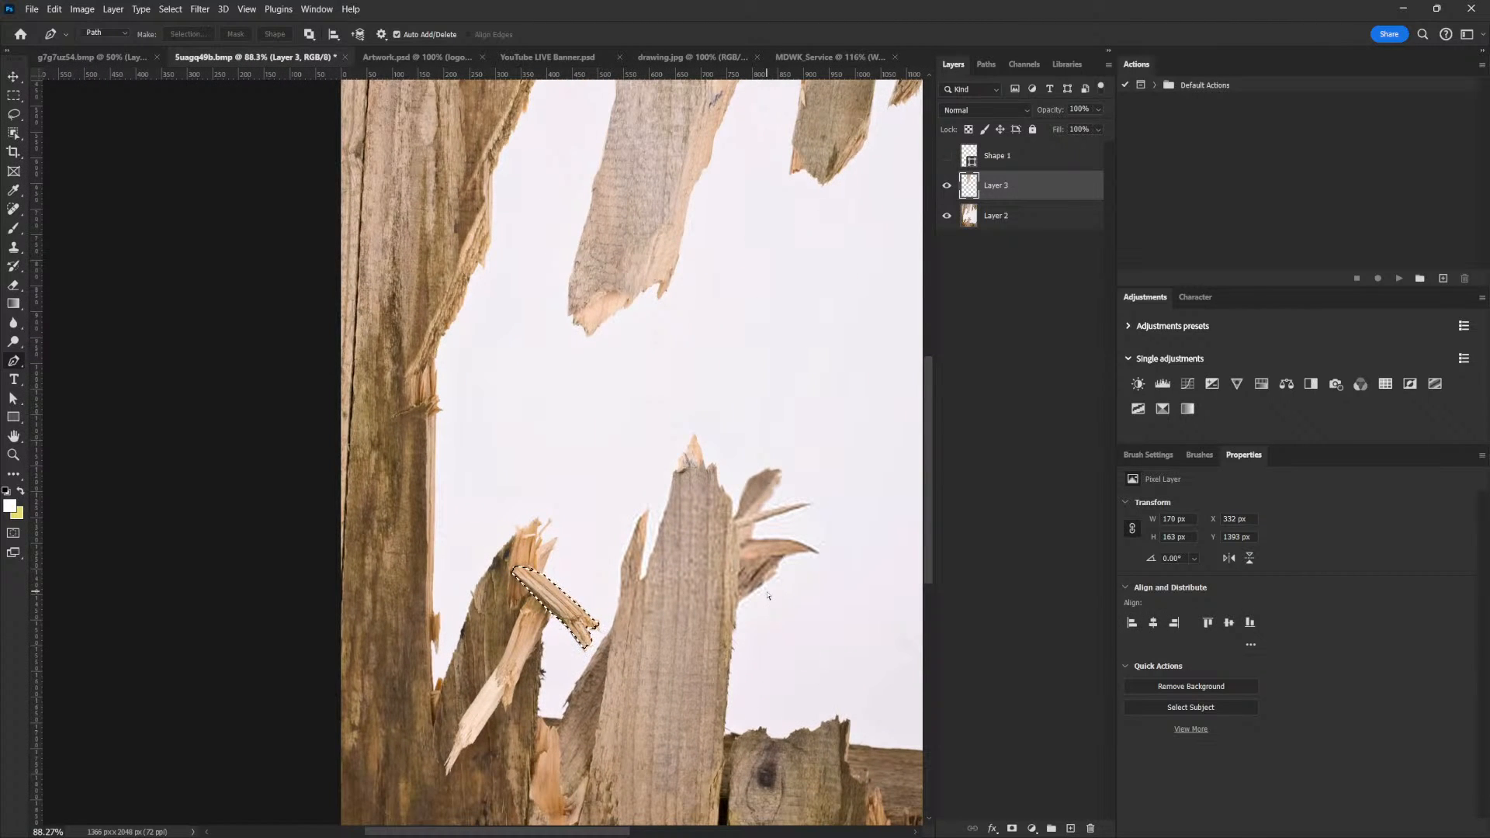
left_click(1007, 221)
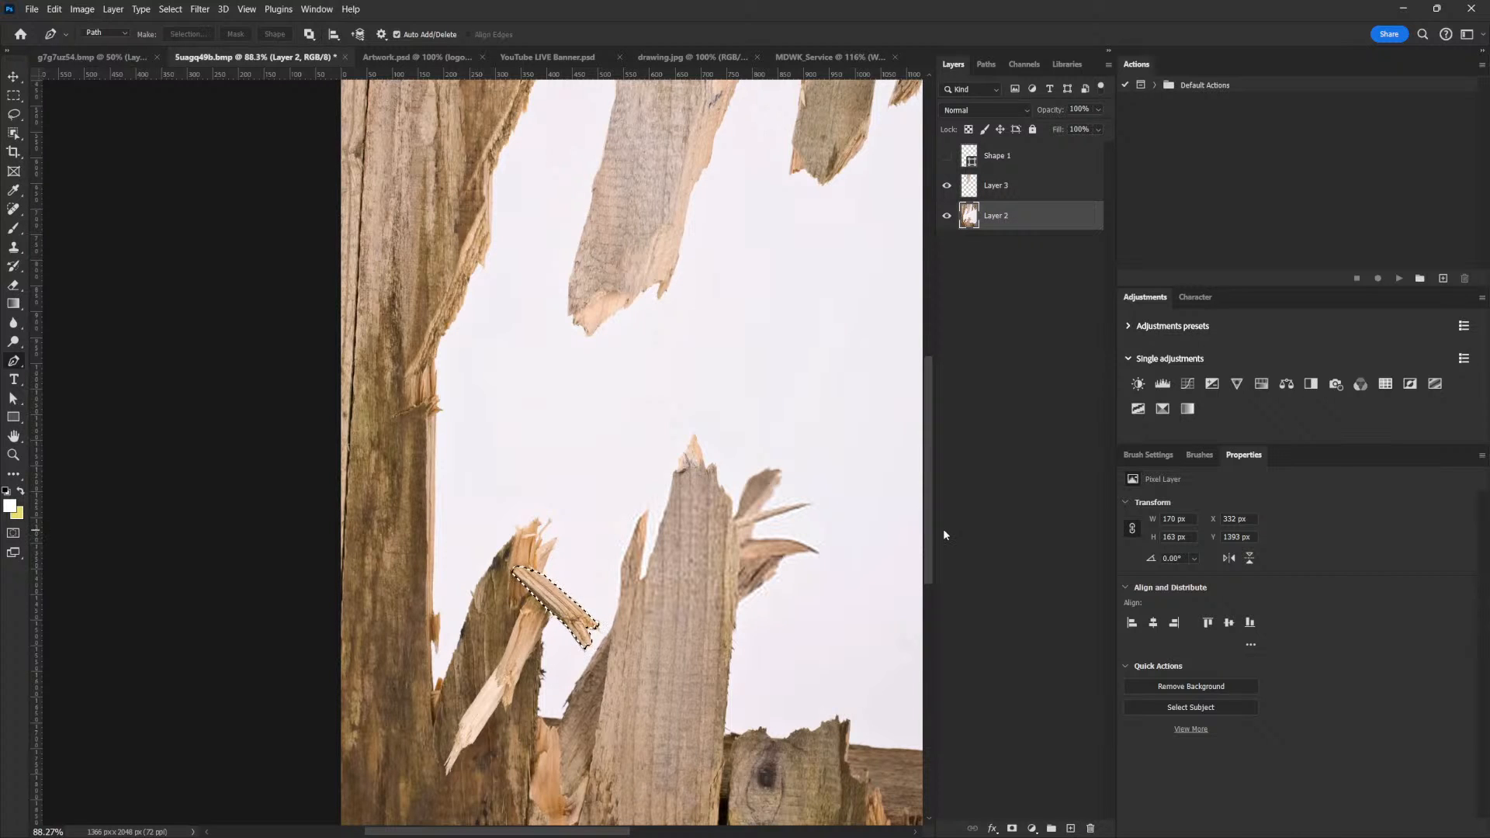
key("ctrl+j")
key("v")
left_click_drag(574, 562, 620, 347)
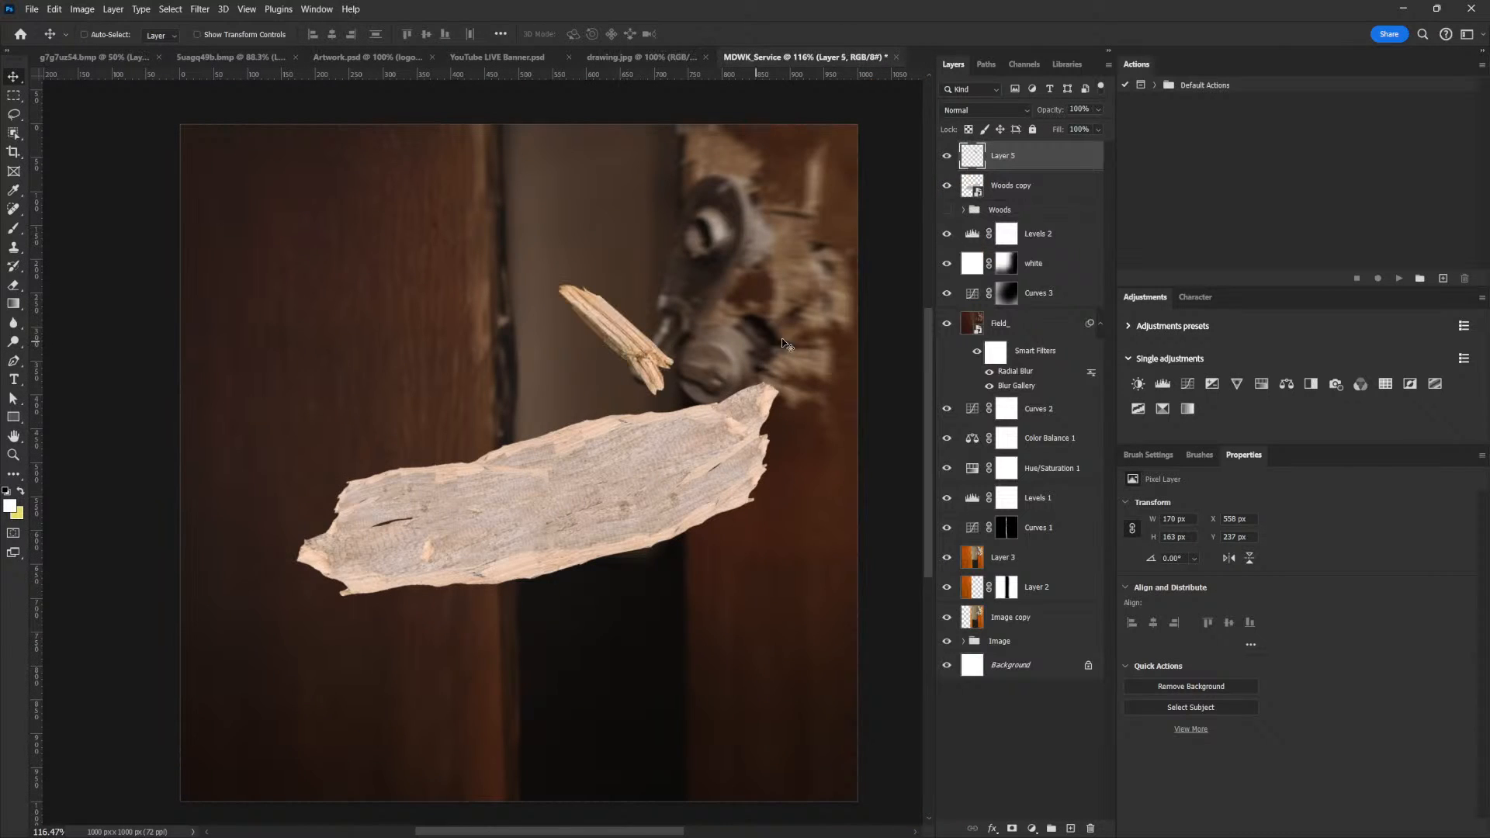
Convert the splinter layer to a smart object and scale it down to about 78 x 75 px
right_click(1047, 157)
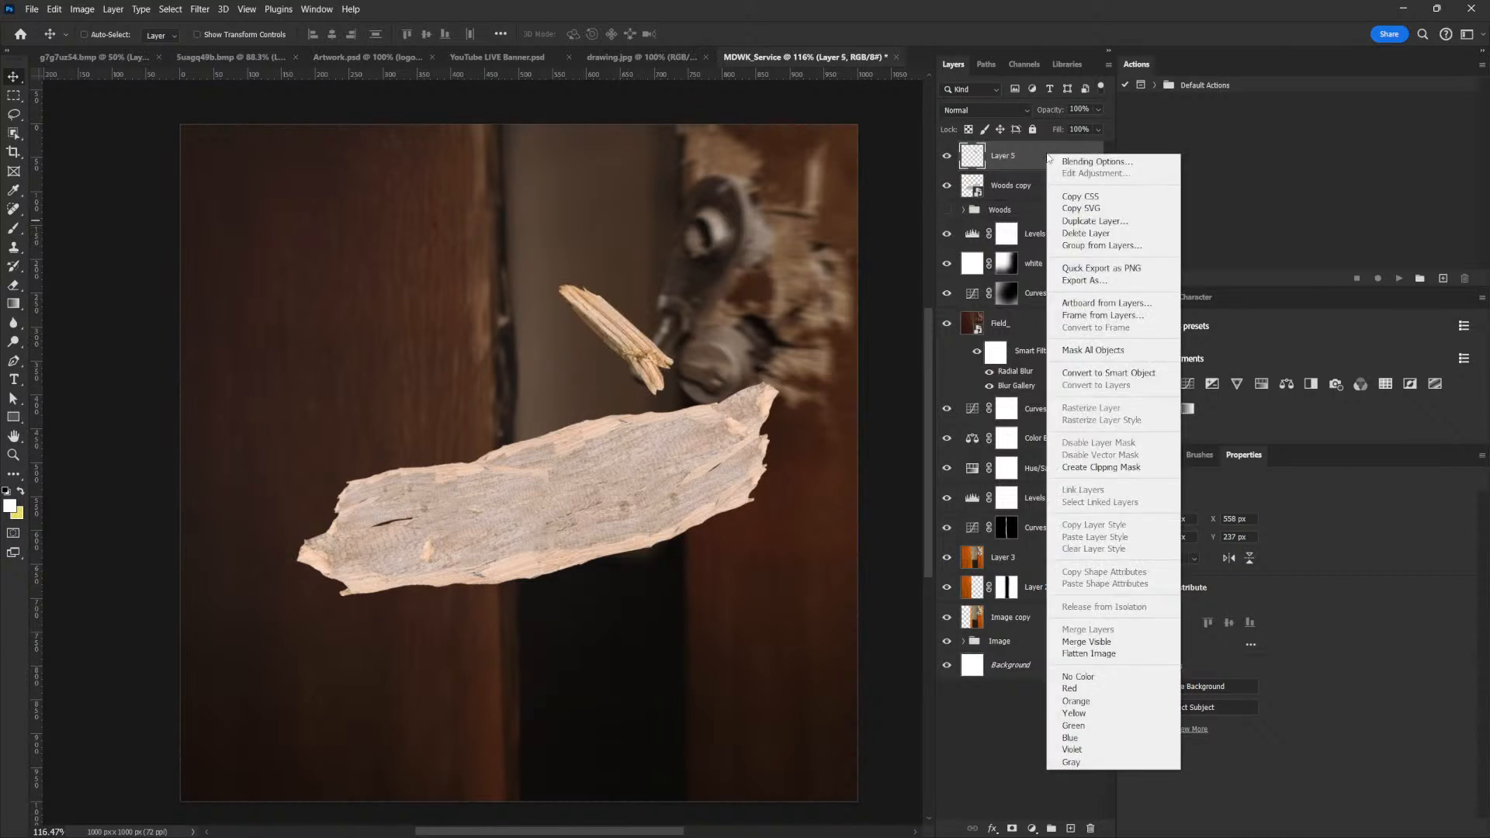
left_click(1127, 377)
key("ctrl+t")
left_click_drag(673, 285, 586, 351)
key("Return")
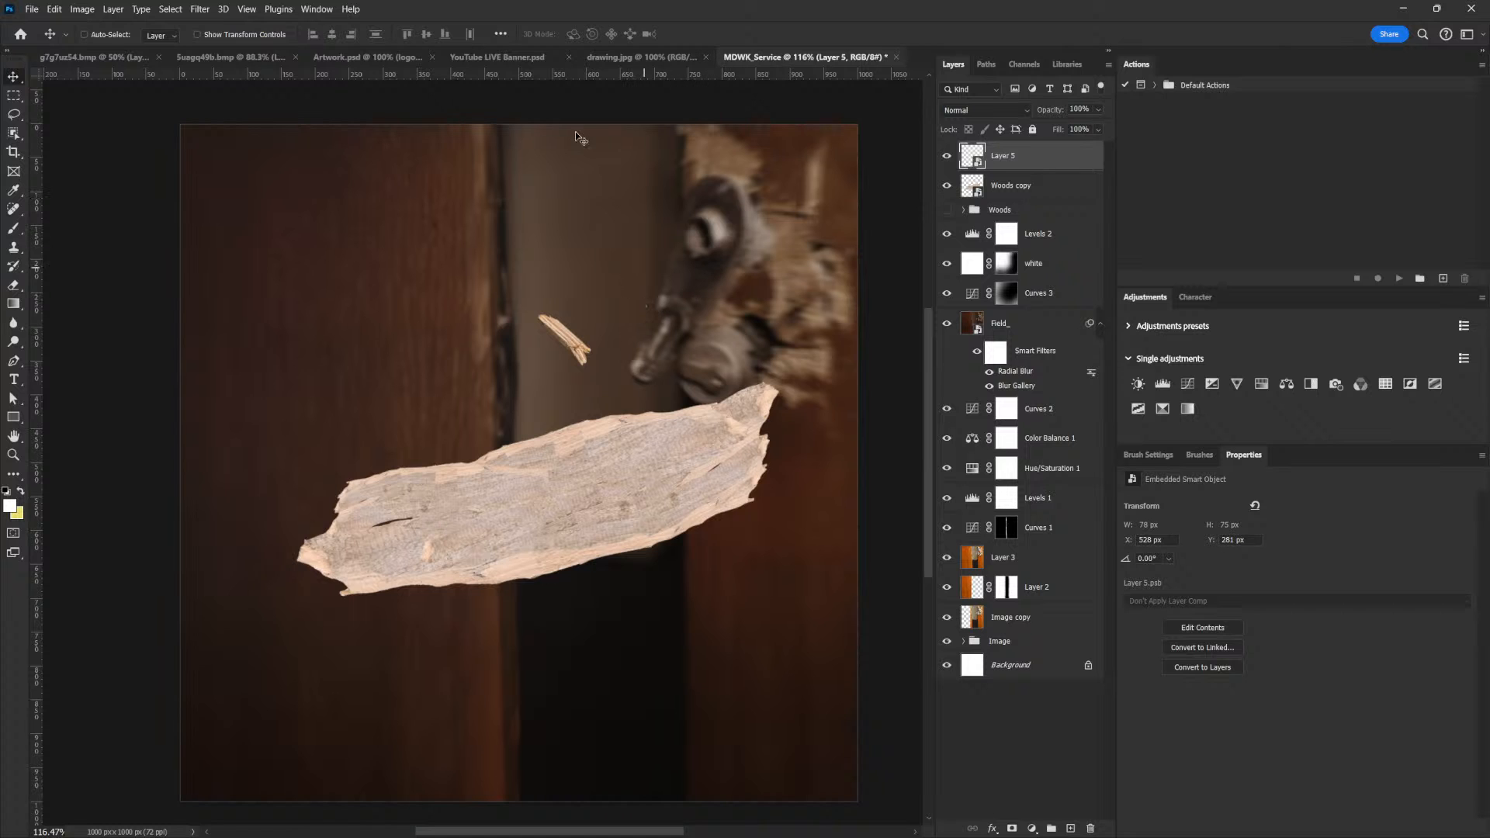
Return to the Suagq49b.bmp fence image and examine its lower section for more splinter pieces
left_click(327, 59)
left_click(284, 59)
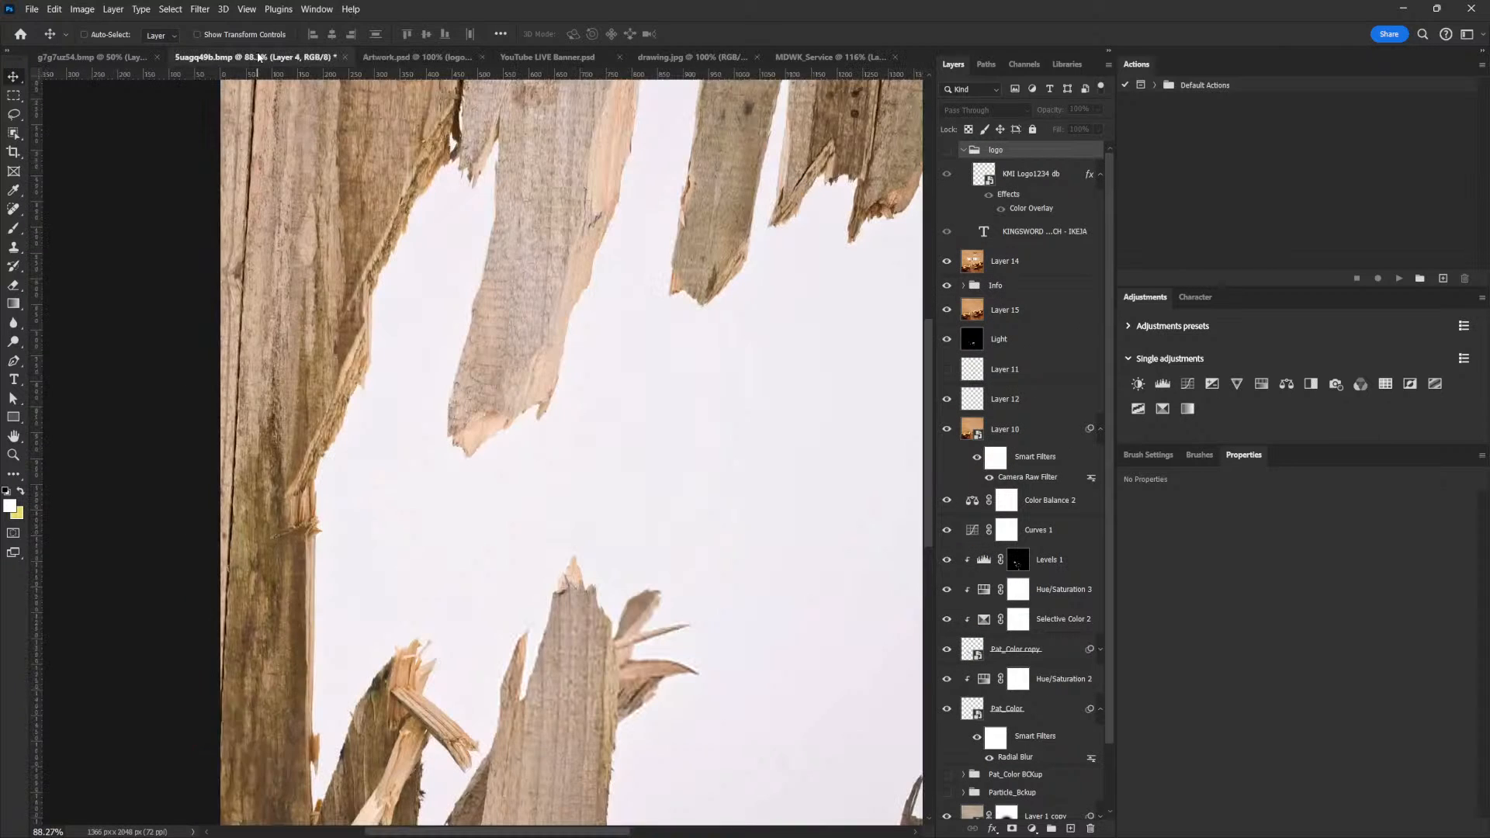
left_click_drag(440, 561, 502, 305)
left_click_drag(649, 459, 420, 369)
left_click_drag(756, 560, 762, 462)
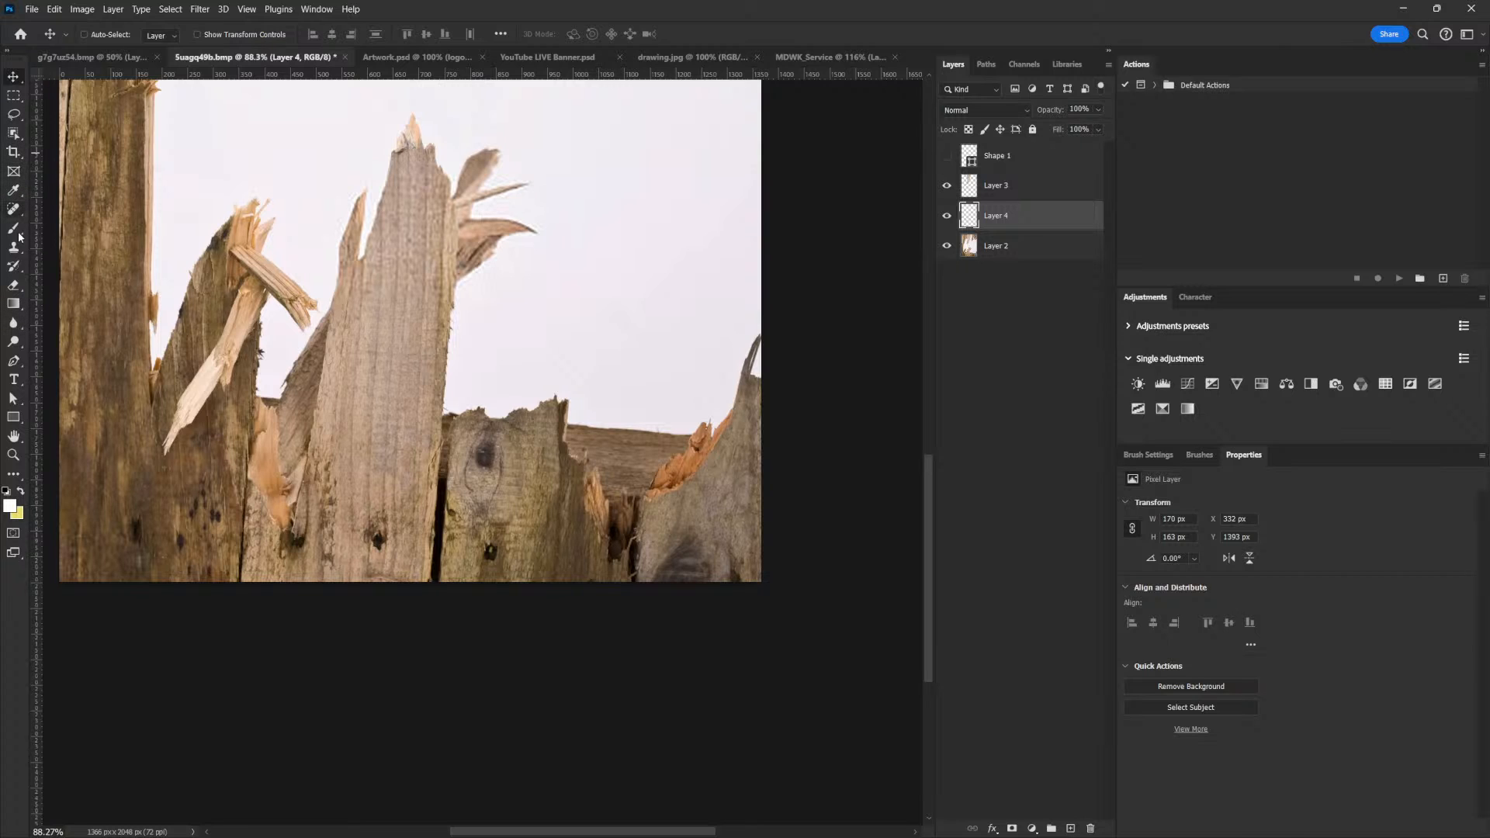
Start a Pen path along the upper edge of the orange splintered wood on the fence's lower right plank
left_click(14, 362)
scroll(698, 461, "up", 8)
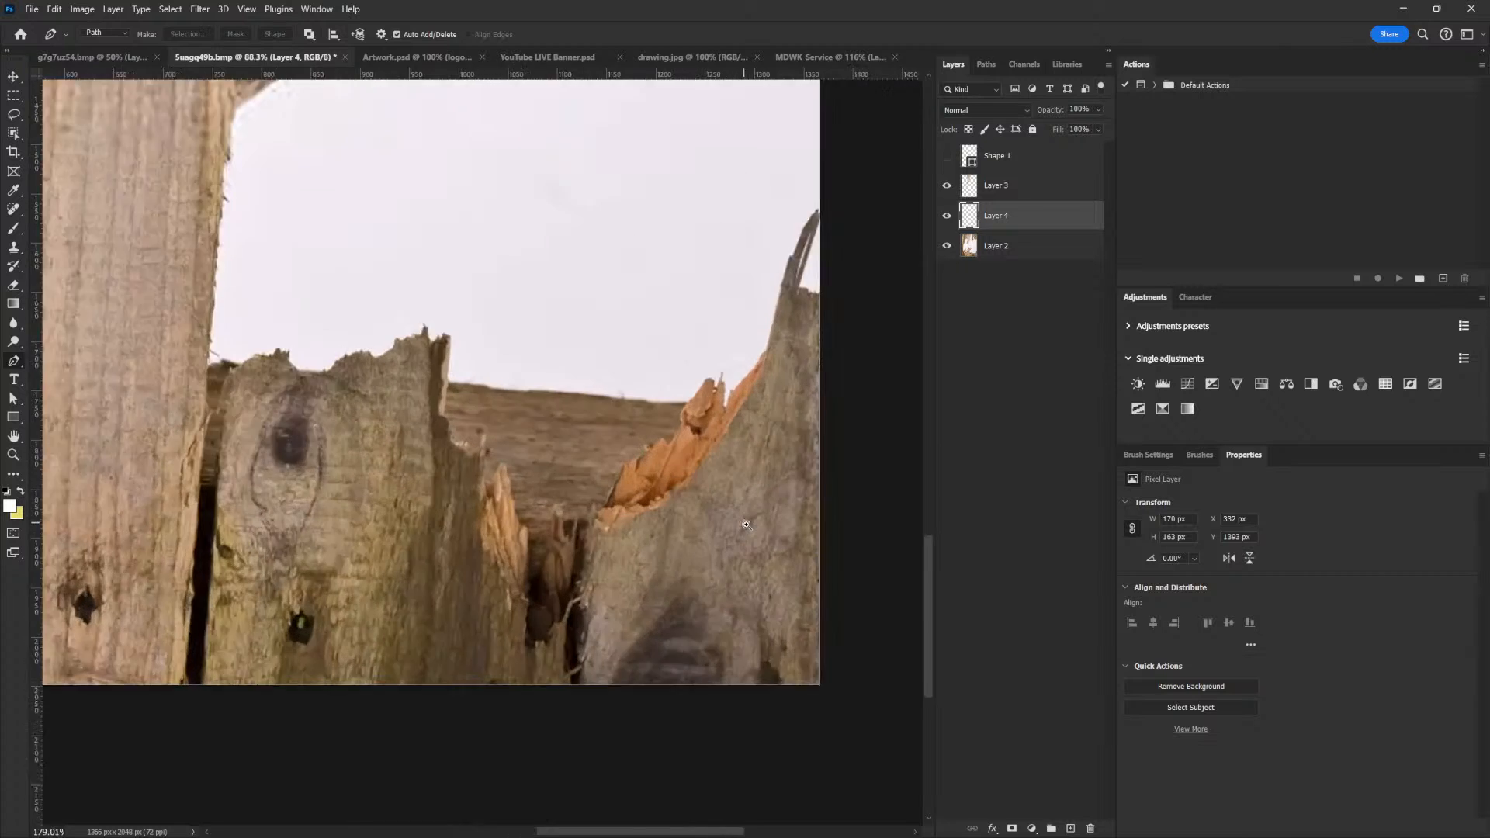
left_click(550, 451)
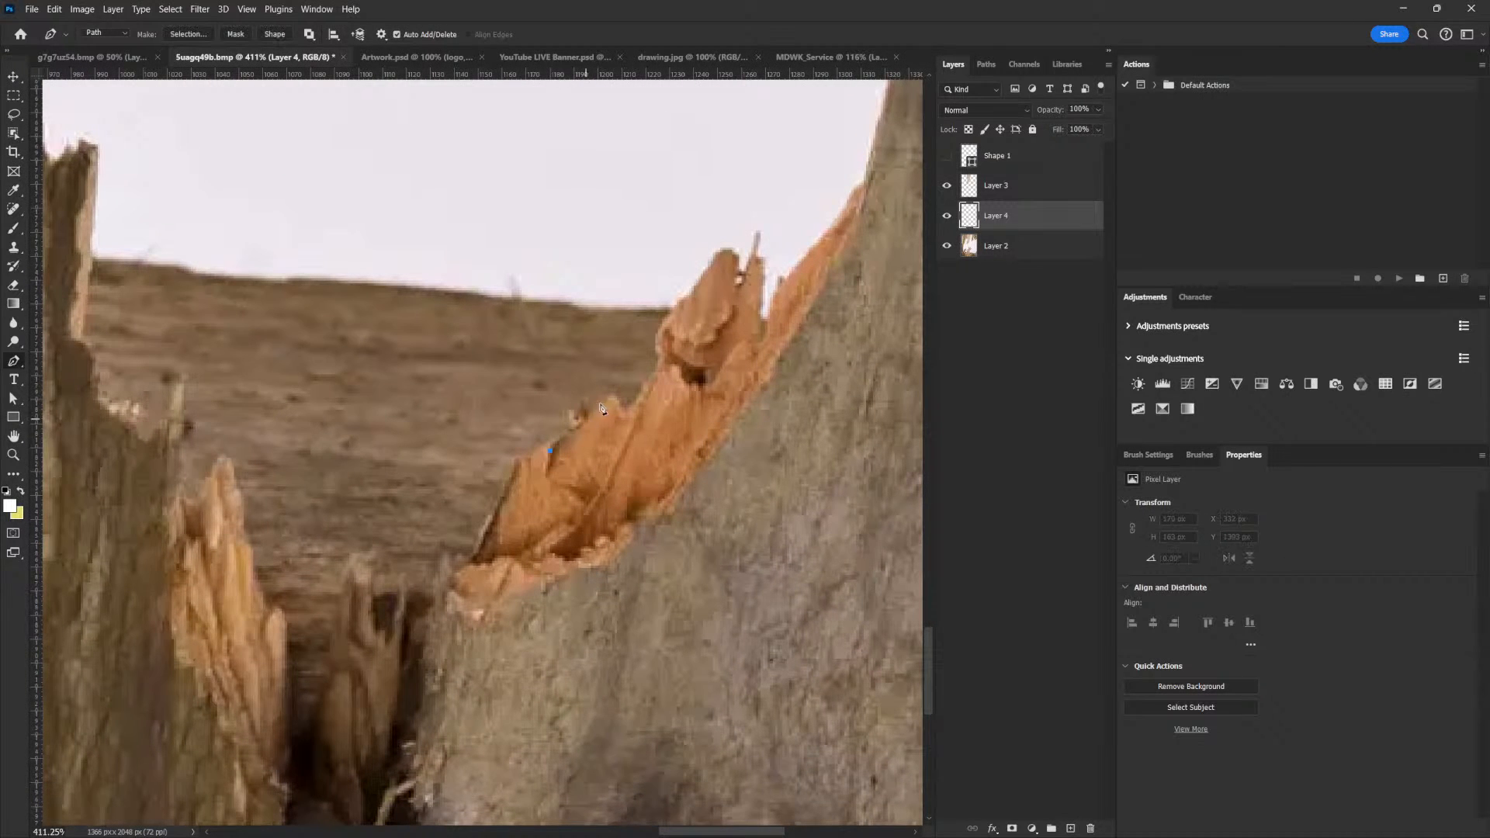
left_click(581, 422)
left_click(598, 409)
left_click(608, 397)
left_click(626, 410)
left_click(641, 398)
left_click(645, 390)
left_click(657, 370)
left_click(683, 424)
left_click(709, 429)
Continue the path around the orange splinter's lower side, close it at the starting point and convert it to a selection
left_click(719, 448)
left_click(728, 442)
left_click(717, 485)
left_click(703, 513)
left_click(626, 589)
left_click(612, 626)
left_click(604, 645)
left_click_drag(557, 560, 570, 474)
left_click_drag(574, 465, 568, 465)
left_click(551, 451)
left_click_drag(745, 527, 675, 587)
key("ctrl+Return")
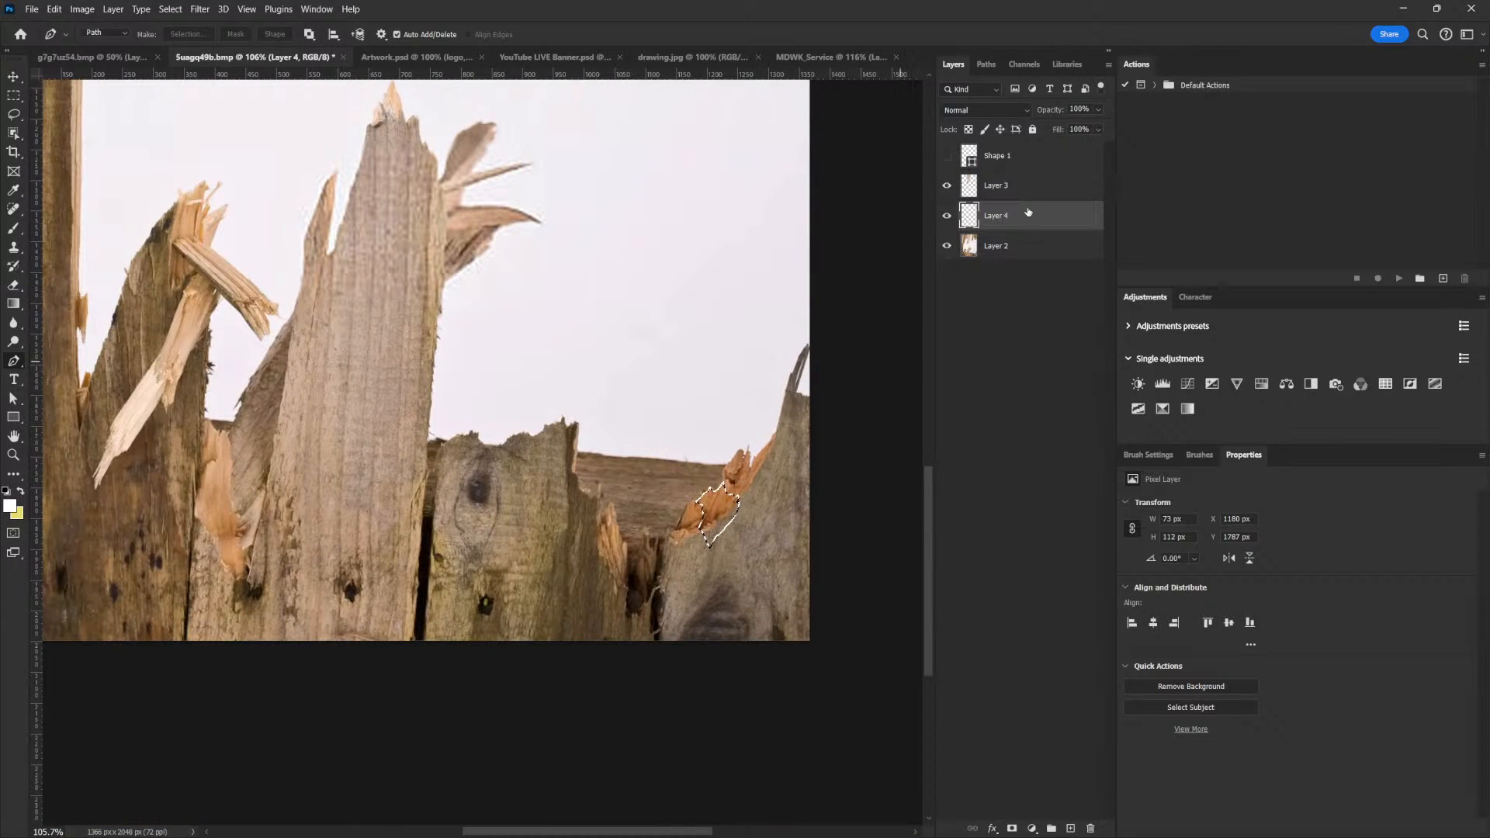
Copy the selected orange splinter from Layer 2 onto its own layer and place it in the MDWK_Service flyer
left_click(996, 246)
key("ctrl+j")
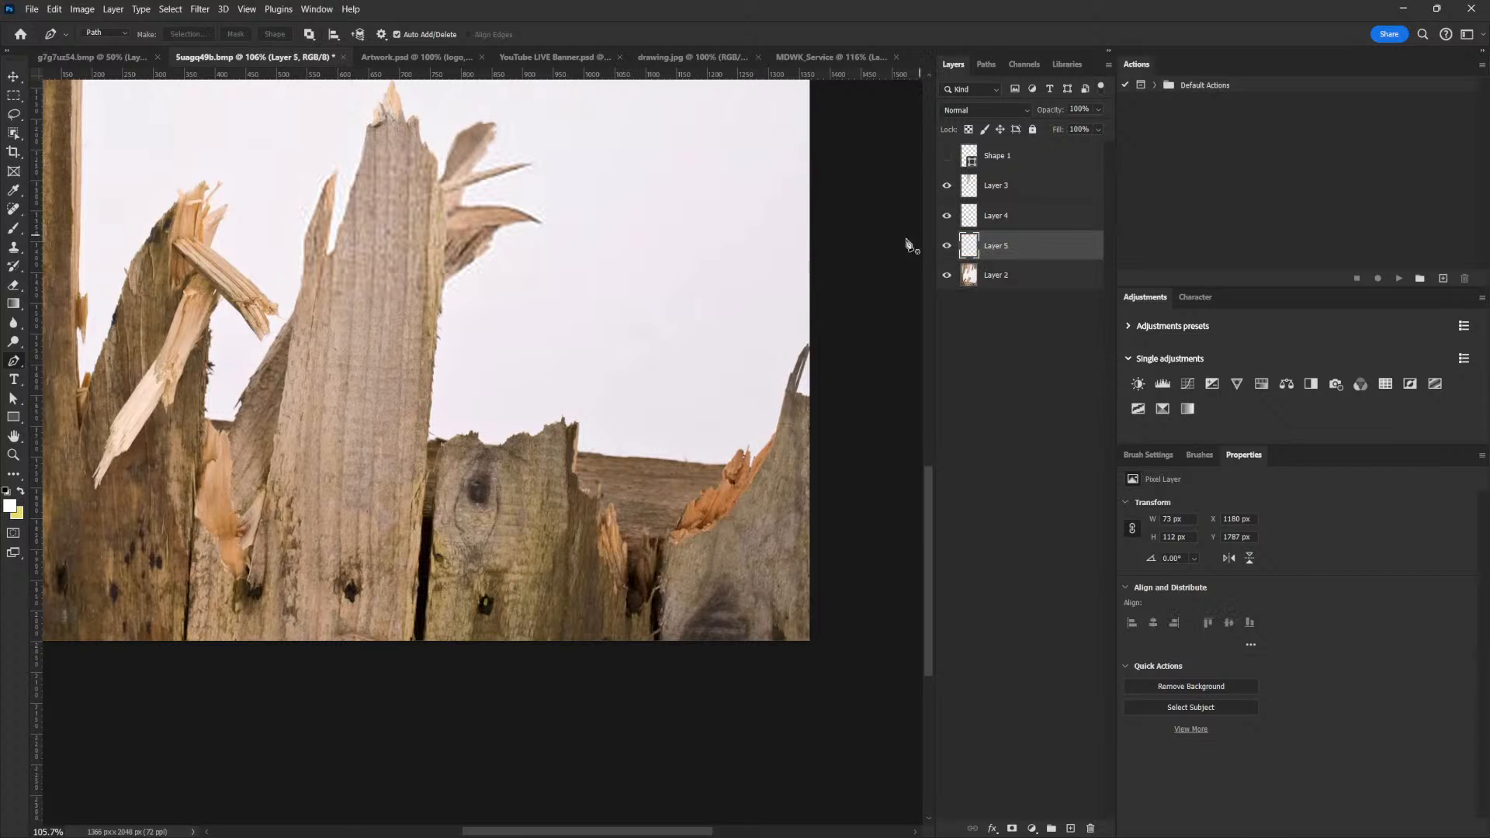
key("v")
left_click_drag(700, 526, 385, 344)
Convert the orange splinter to a smart object, scale it to about 35 x 54 px and move it below the plank's right end
right_click(1013, 155)
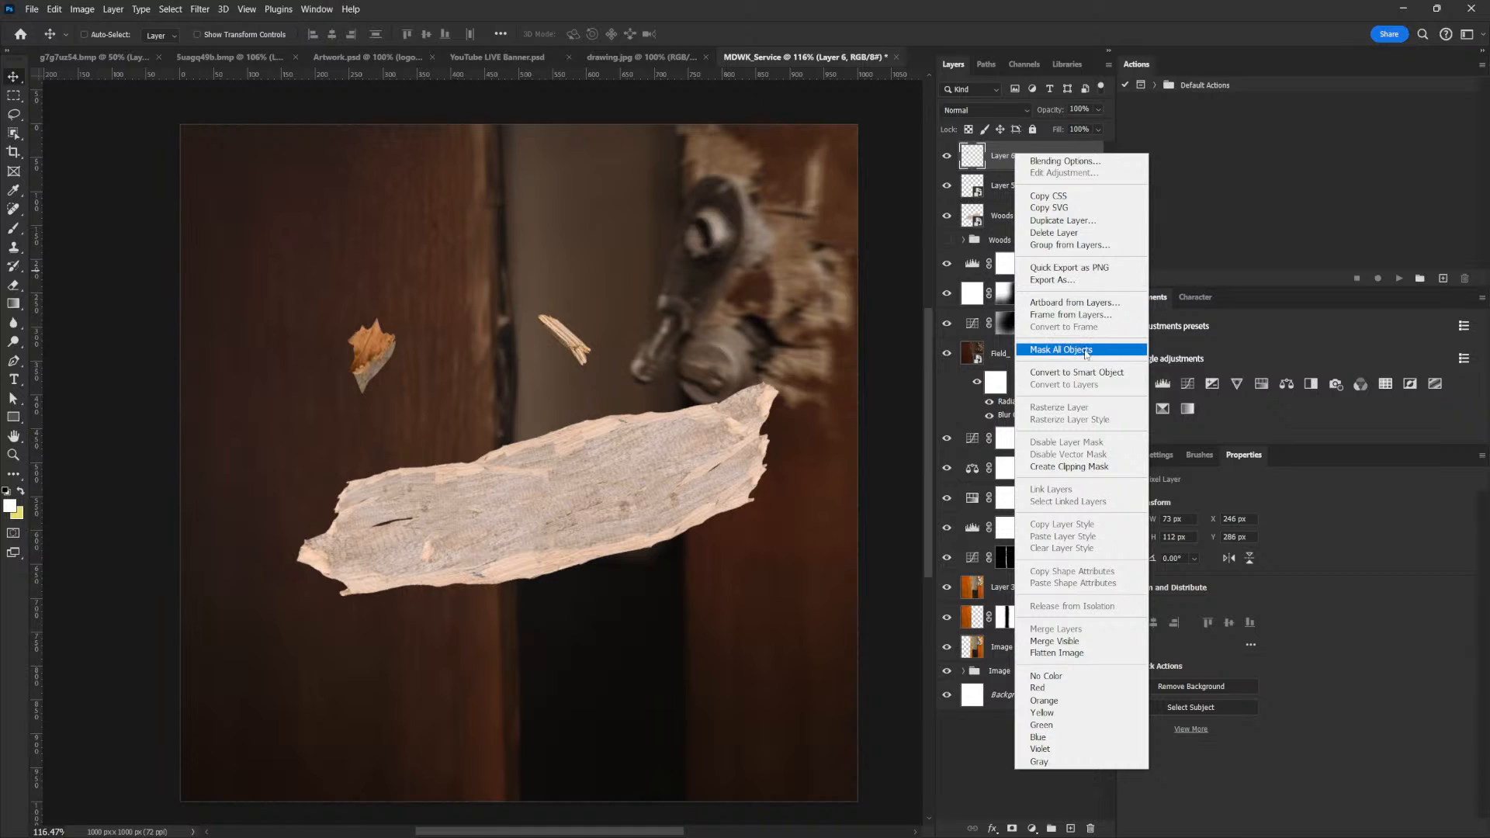
left_click(1077, 372)
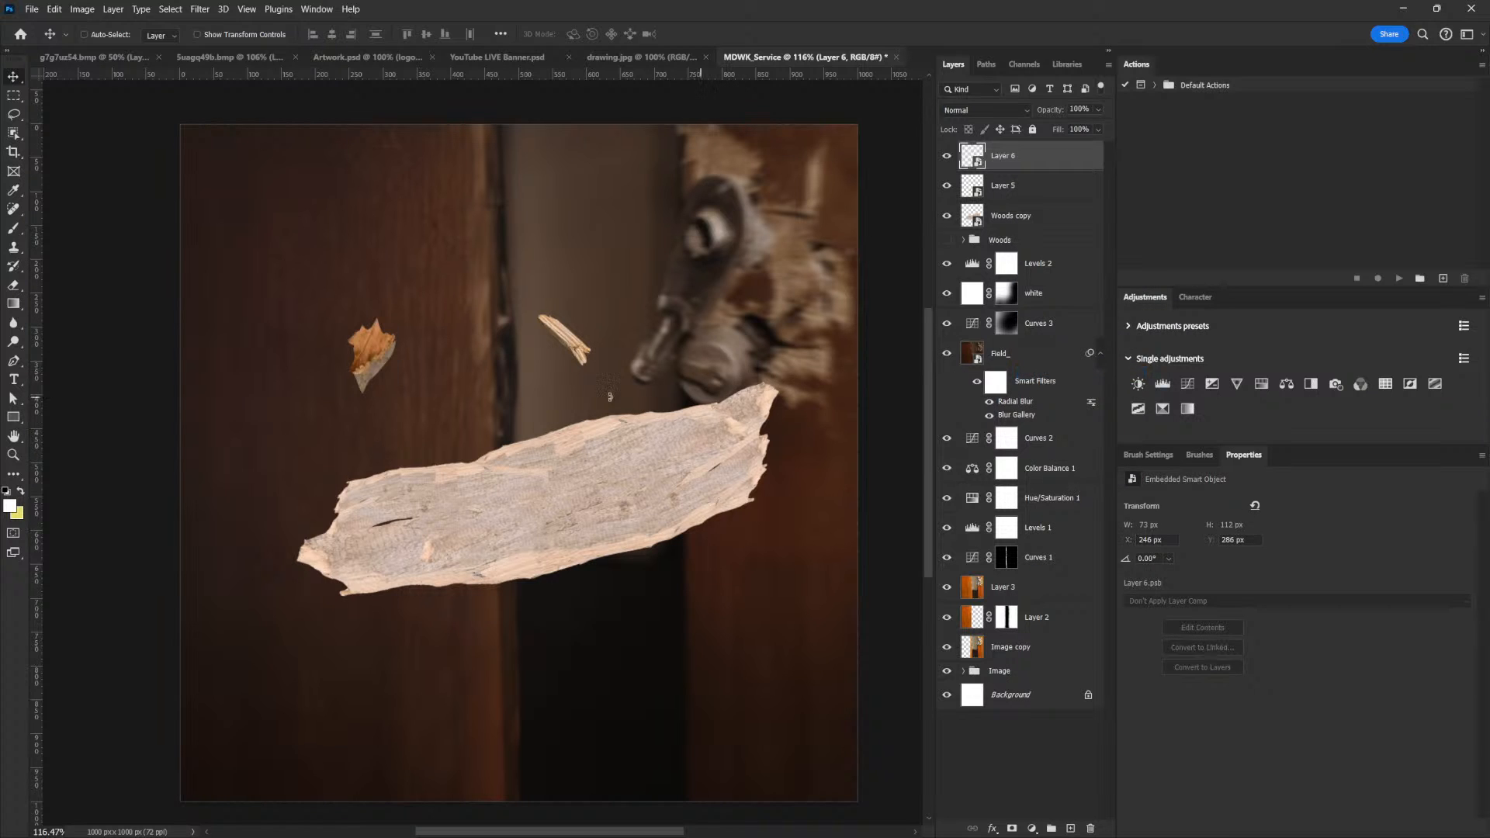
key("ctrl+t")
left_click_drag(395, 318, 725, 562)
key("Return")
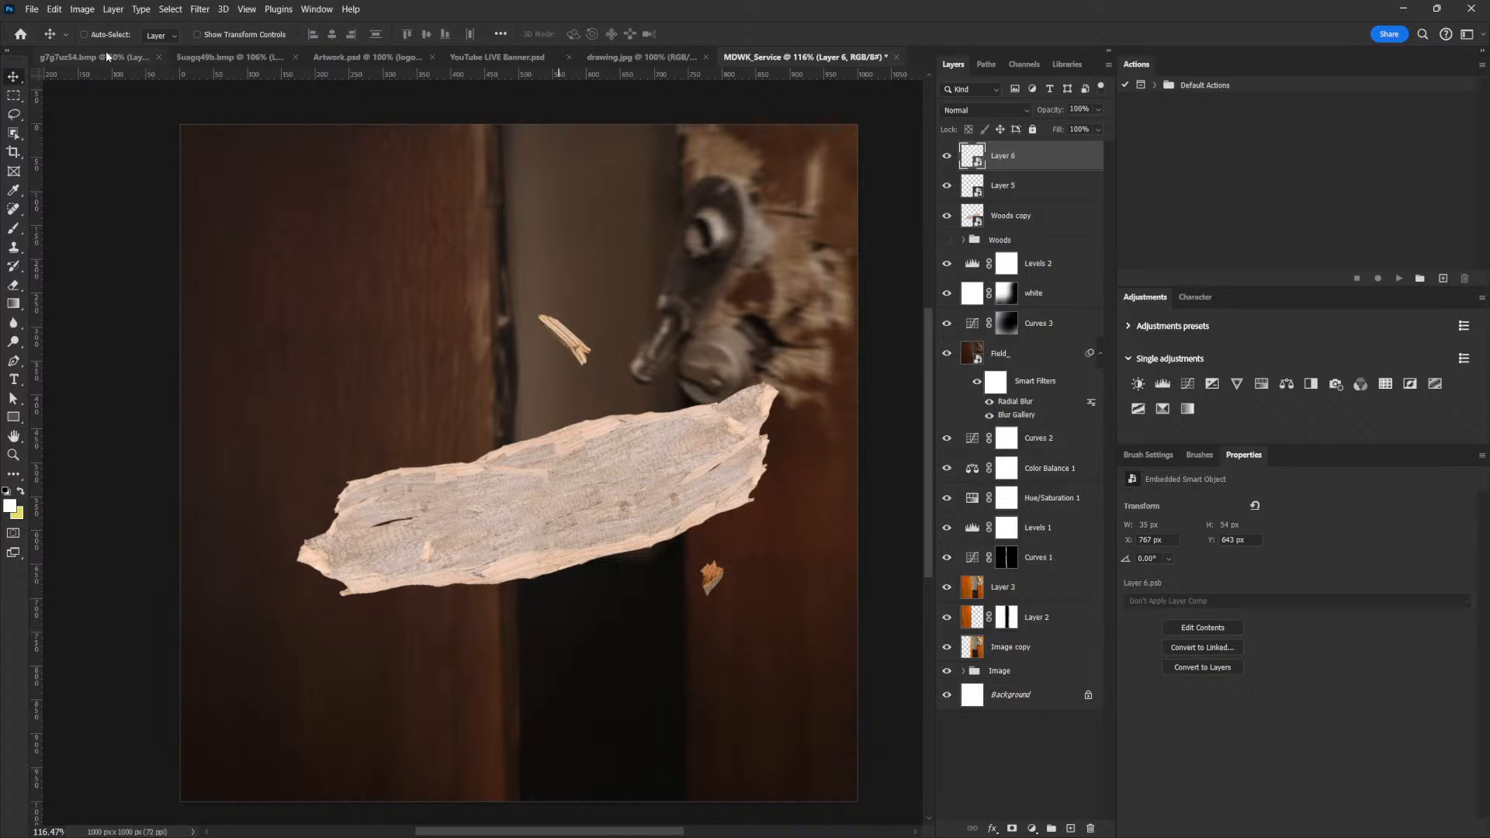
Return to the Suagq49b.bmp fence image, select Layer 2 and start a Pen path on the left plank's splintered diagonal edge
left_click(221, 59)
left_click_drag(237, 467, 720, 516)
scroll(588, 443, "up", 3)
left_click(978, 275)
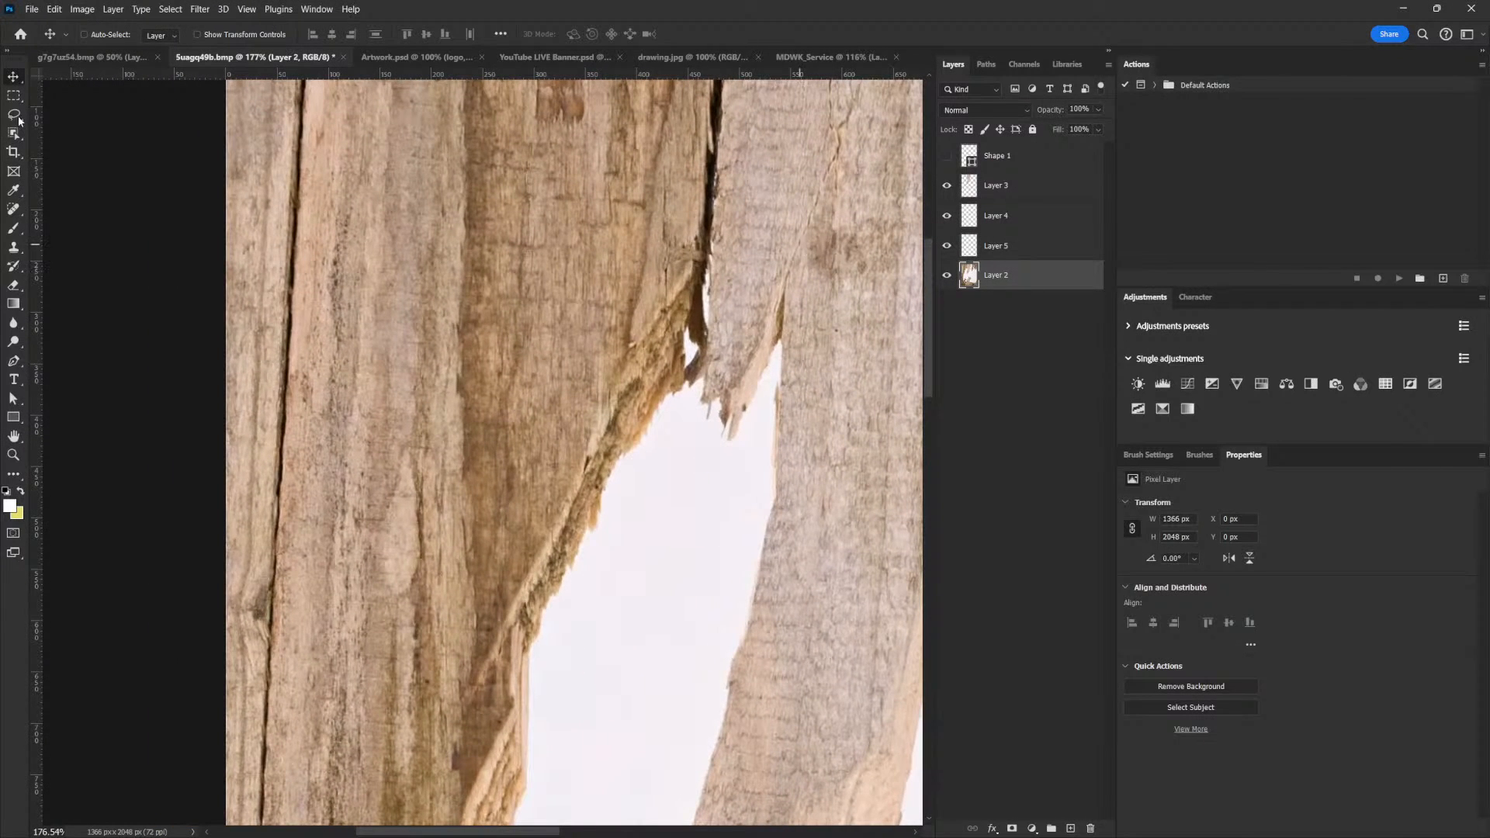
left_click(26, 361)
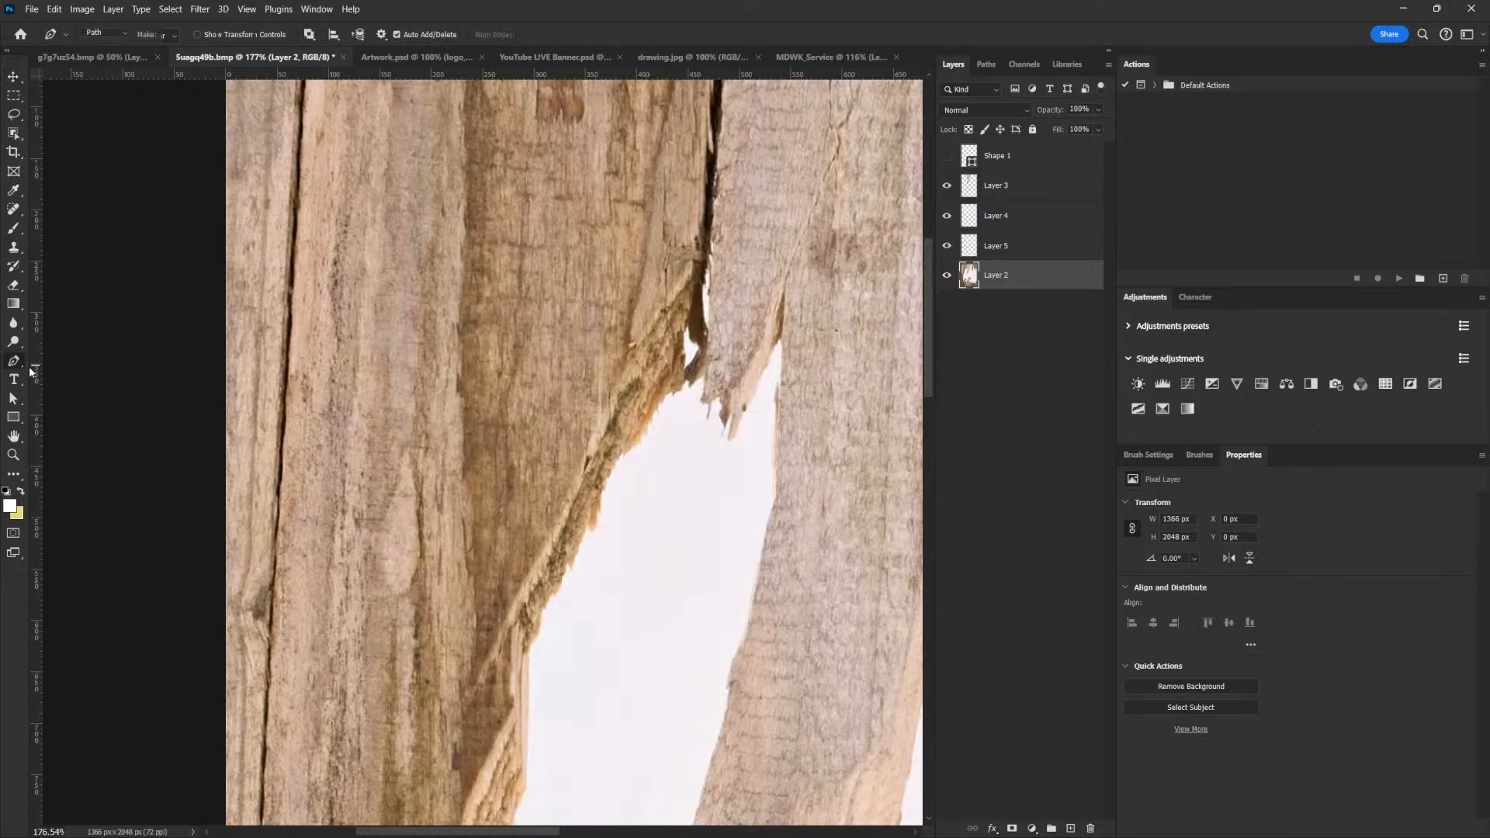
left_click(563, 503)
left_click(587, 473)
left_click(591, 483)
left_click(595, 485)
left_click(602, 490)
left_click(594, 505)
left_click(590, 517)
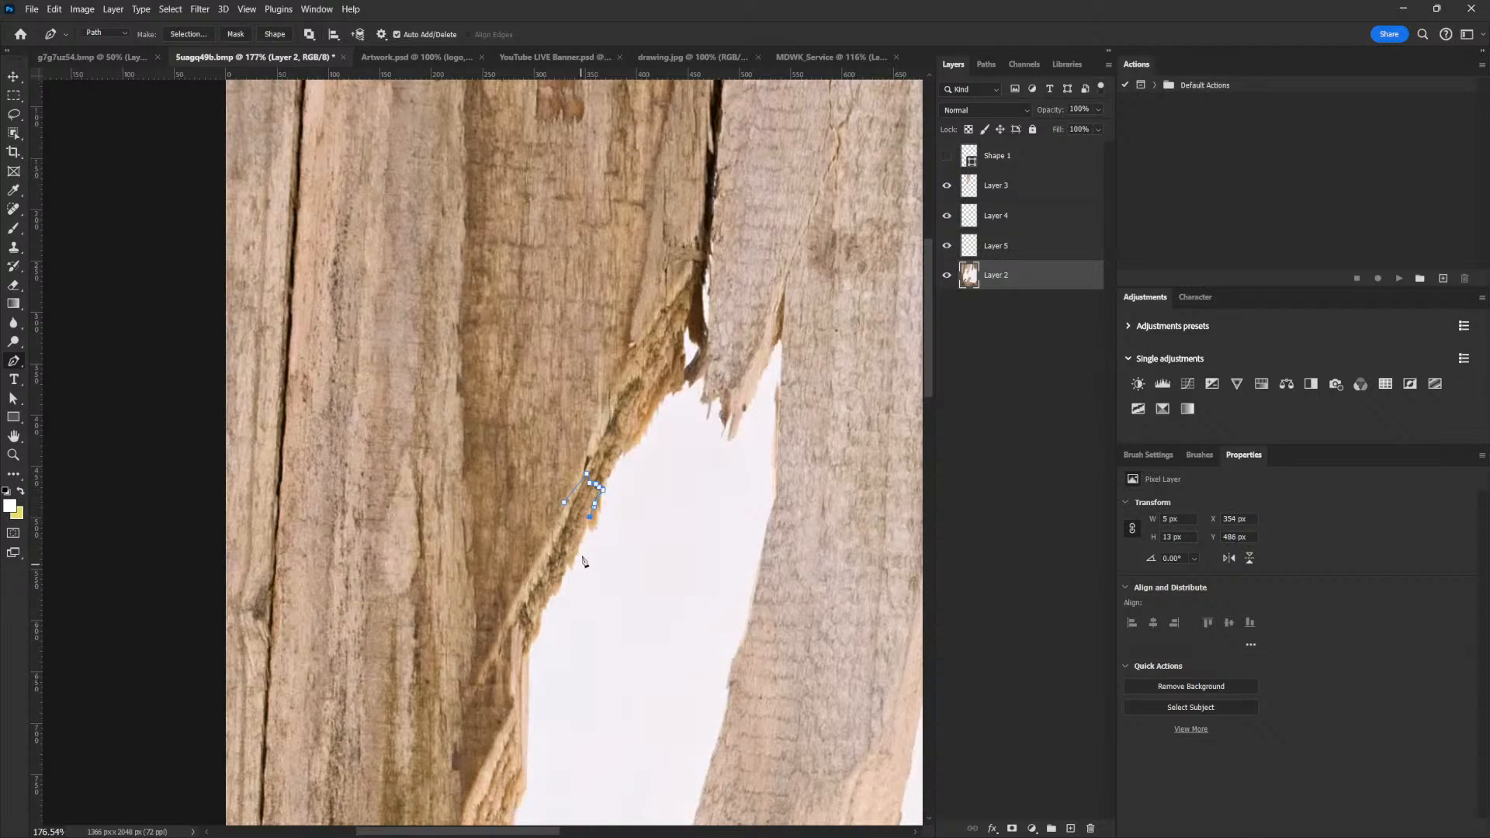
Trace the rest of the thin diagonal splinter, close the path and convert it to a selection
left_click(578, 536)
left_click(573, 555)
left_click(557, 589)
left_click(553, 595)
left_click(549, 600)
left_click(544, 606)
left_click(540, 612)
left_click(538, 617)
left_click(544, 580)
left_click(550, 556)
left_click(551, 541)
left_click(564, 502)
key("ctrl+Return")
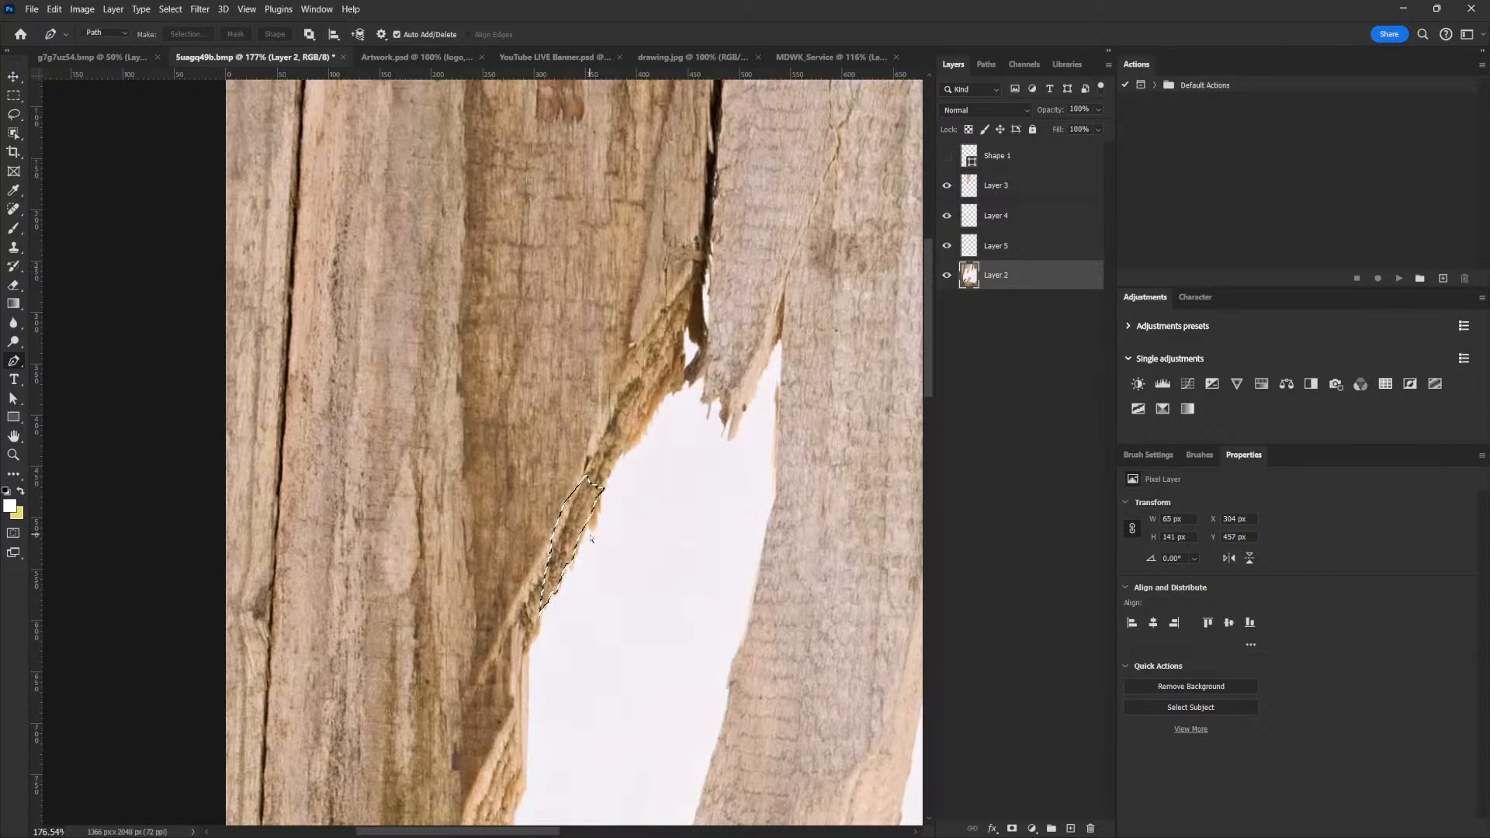
Copy the thin splinter onto its own layer, place it in the MDWK_Service flyer and convert it to a smart object
key("ctrl+j")
key("v")
left_click_drag(585, 534, 636, 279)
right_click(1026, 166)
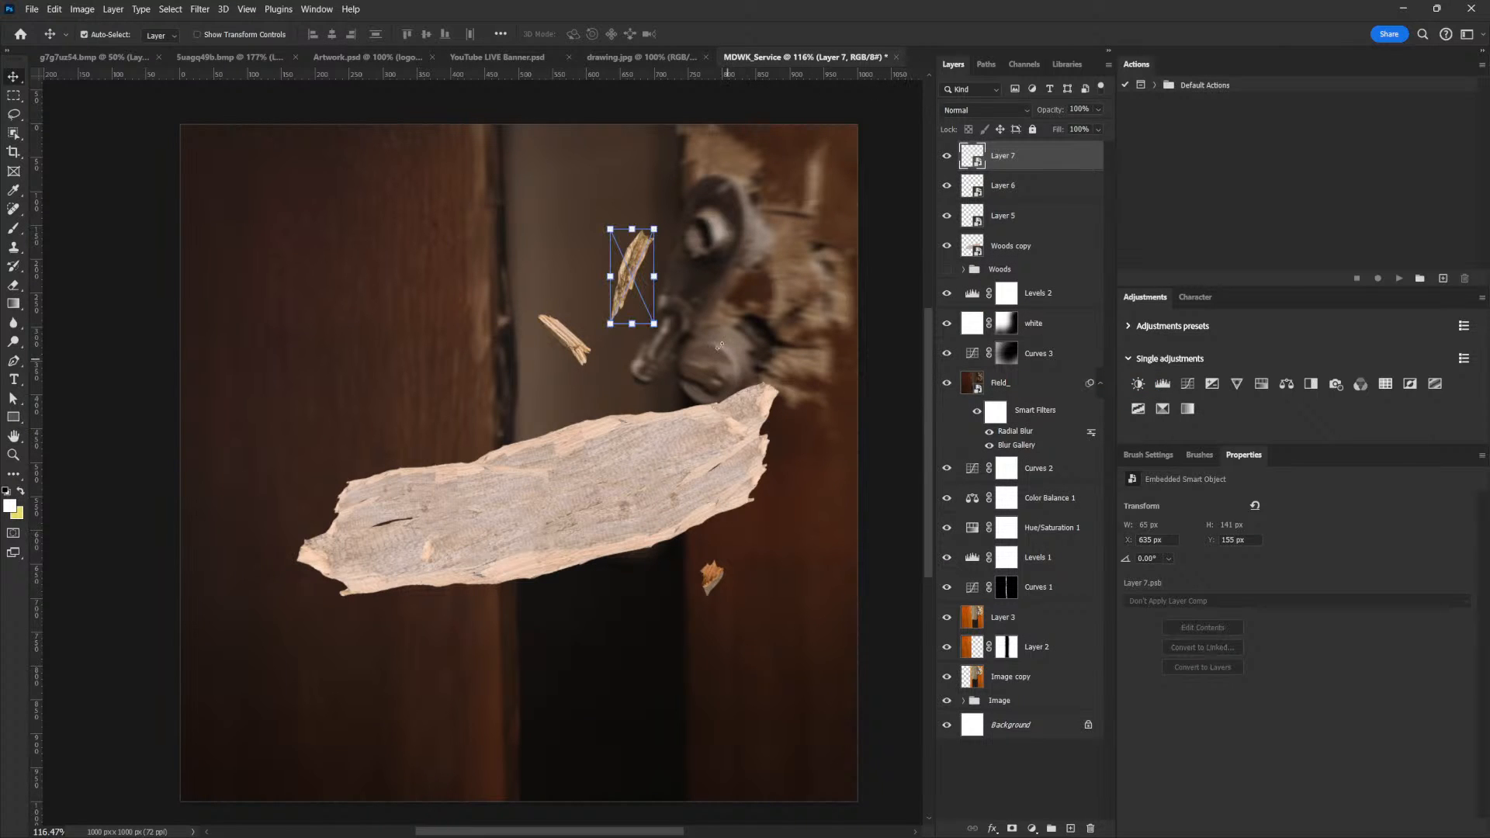
Move the thin splinter below the plank, rotating it about -100.8° and shrinking it to about 74 x 23 px
key("ctrl+t")
key("Return")
left_click_drag(642, 261, 536, 583)
key("ctrl+t")
left_click_drag(634, 598, 548, 619)
key("Return")
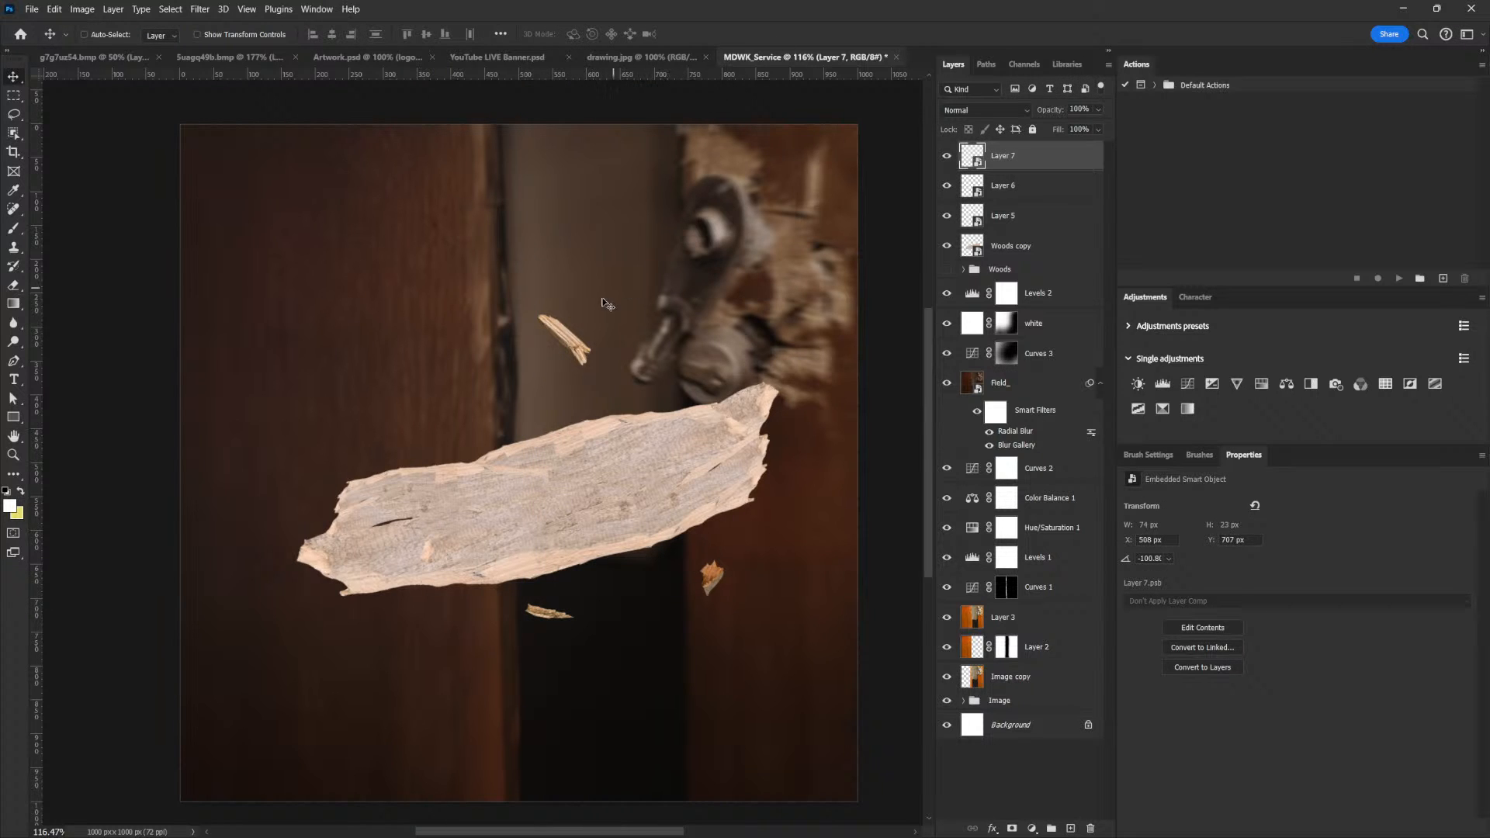
Enlarge the Layer 5 splinter above the plank to about 131 px wide and rotate it about -11.36°
right_click(555, 340)
left_click(597, 346)
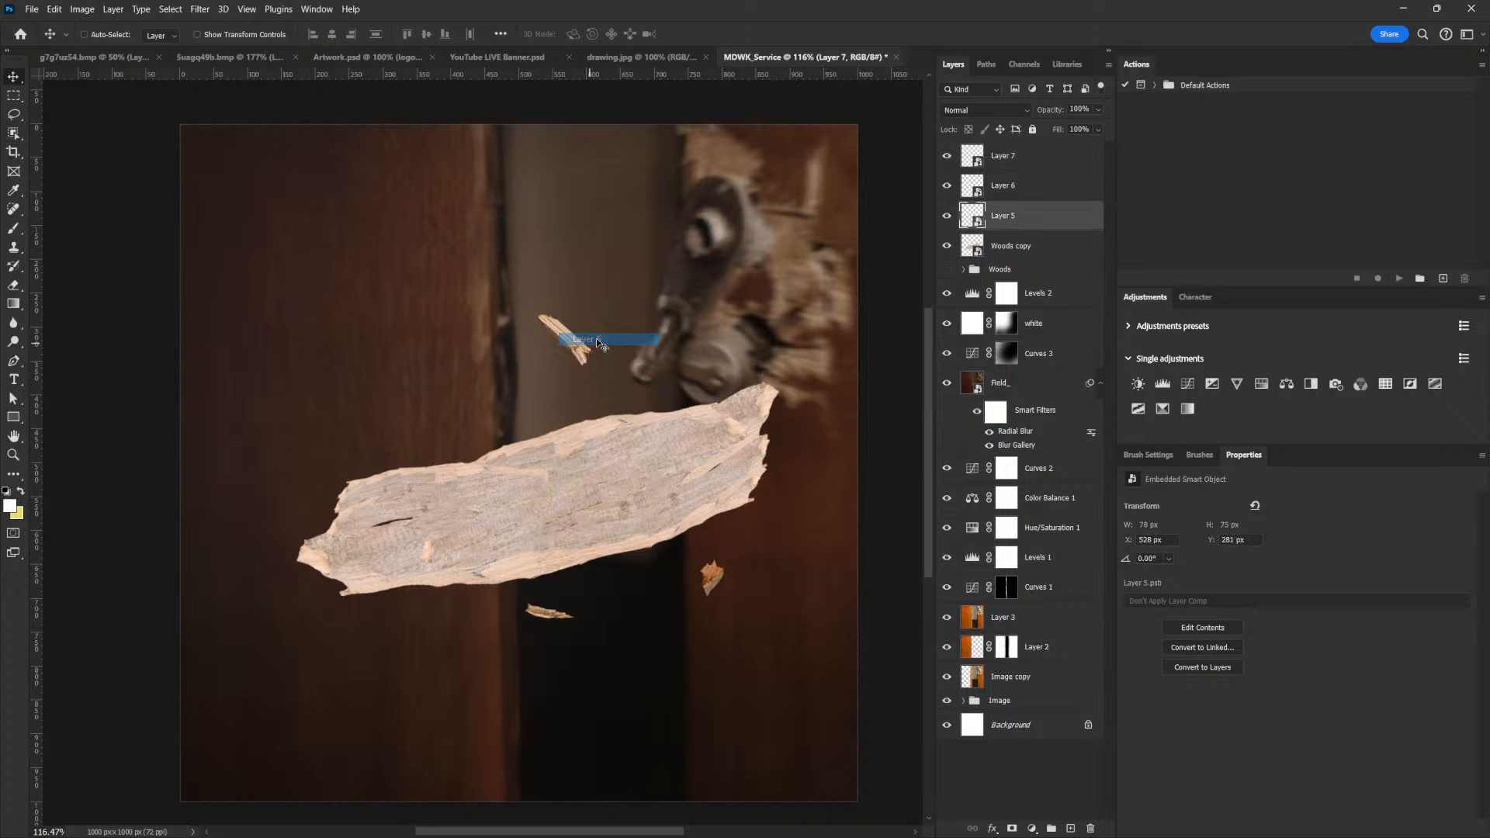
key("ctrl+t")
left_click_drag(599, 305, 617, 288)
left_click_drag(580, 341, 636, 330)
key("ctrl+t")
key("Return")
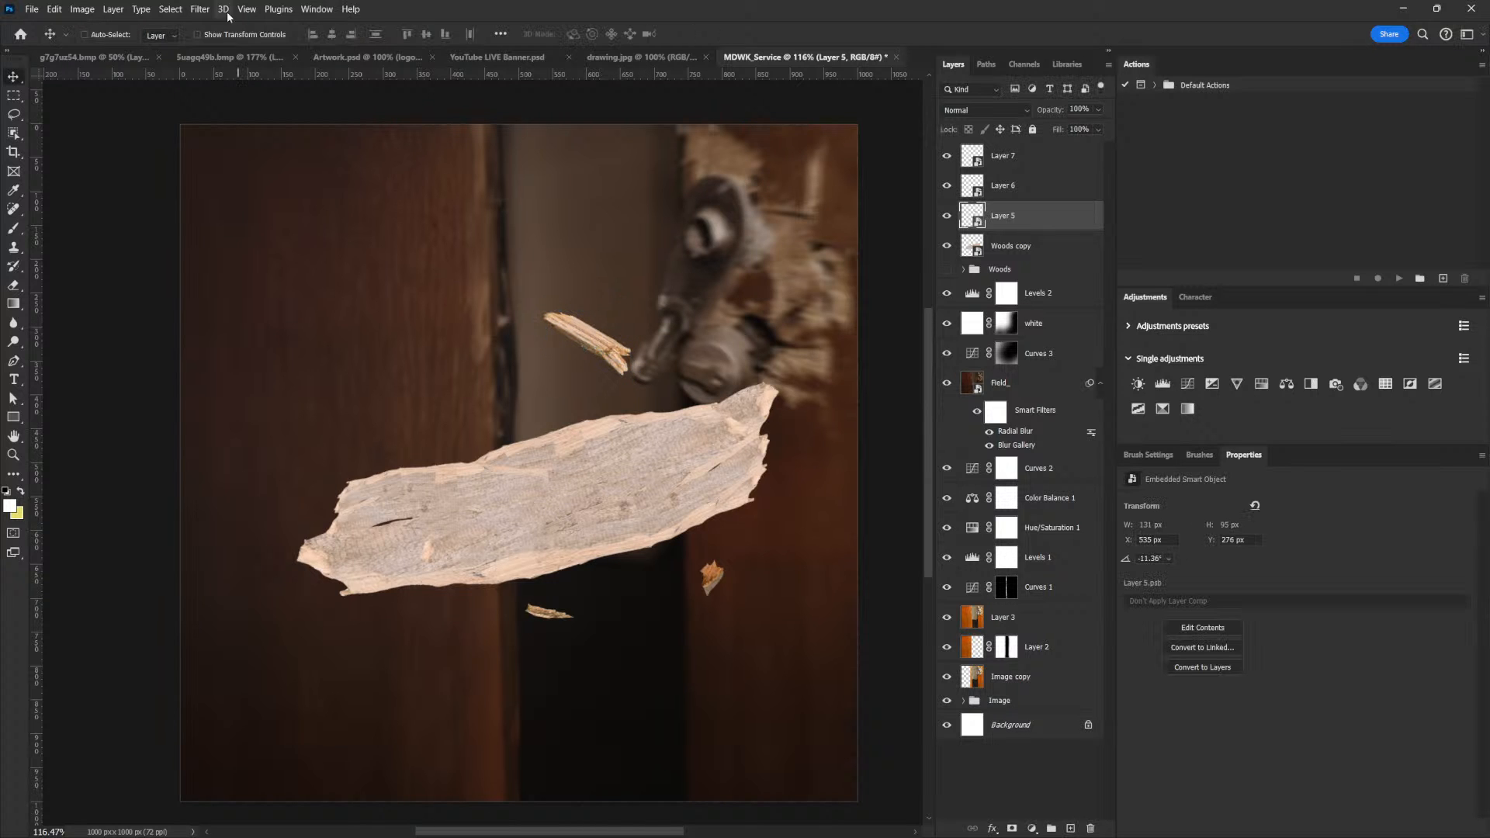
Return to the Suagq49b.bmp fence image and start a Pen path down the left edge of the upper right plank's pointed splinter
left_click(232, 58)
left_click_drag(433, 308, 396, 320)
left_click_drag(682, 386, 512, 301)
left_click_drag(858, 459, 717, 451)
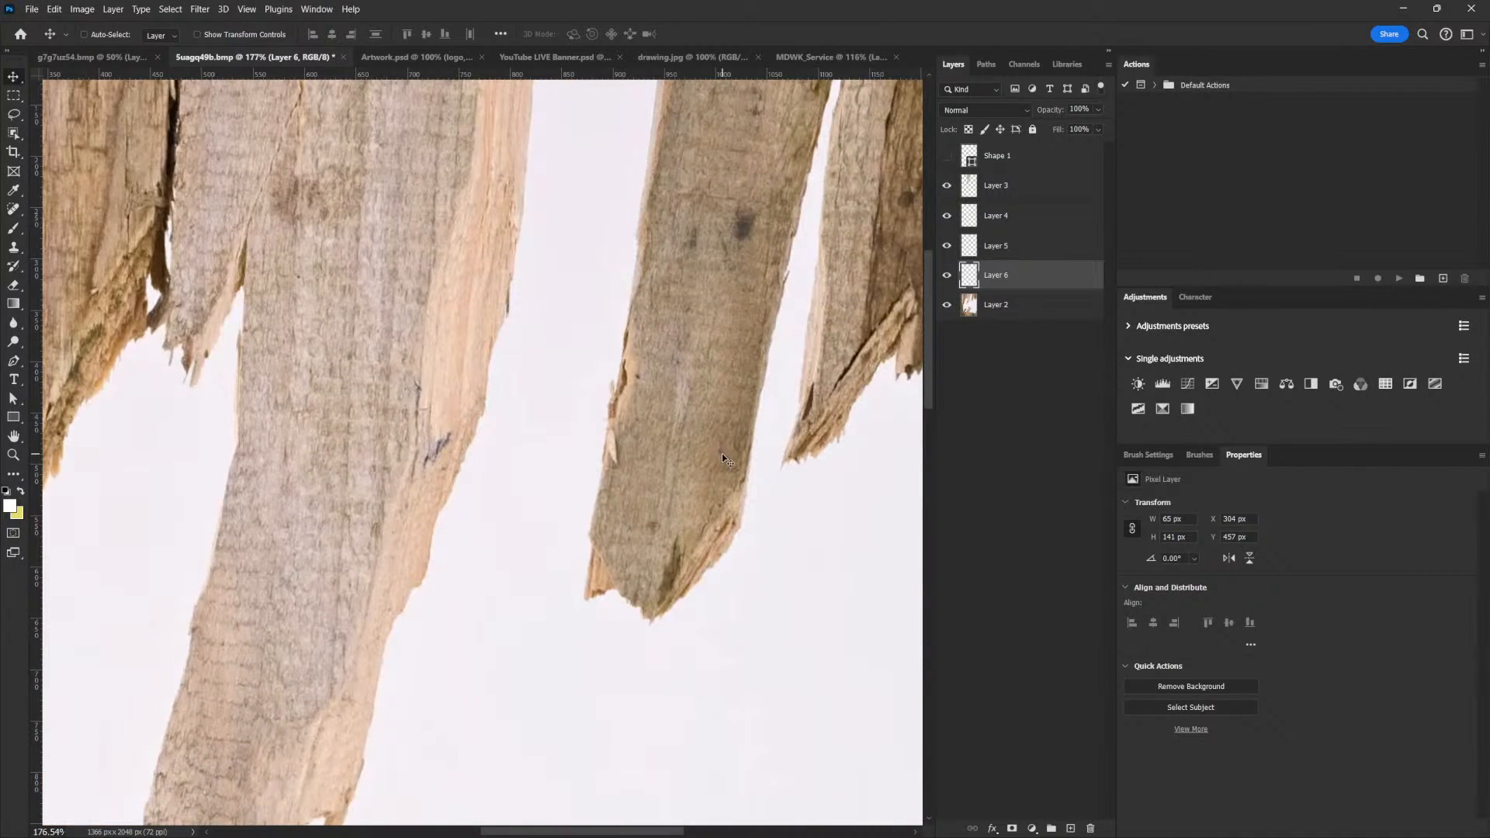
left_click_drag(852, 366, 826, 500)
key("p")
scroll(802, 549, "up", 4)
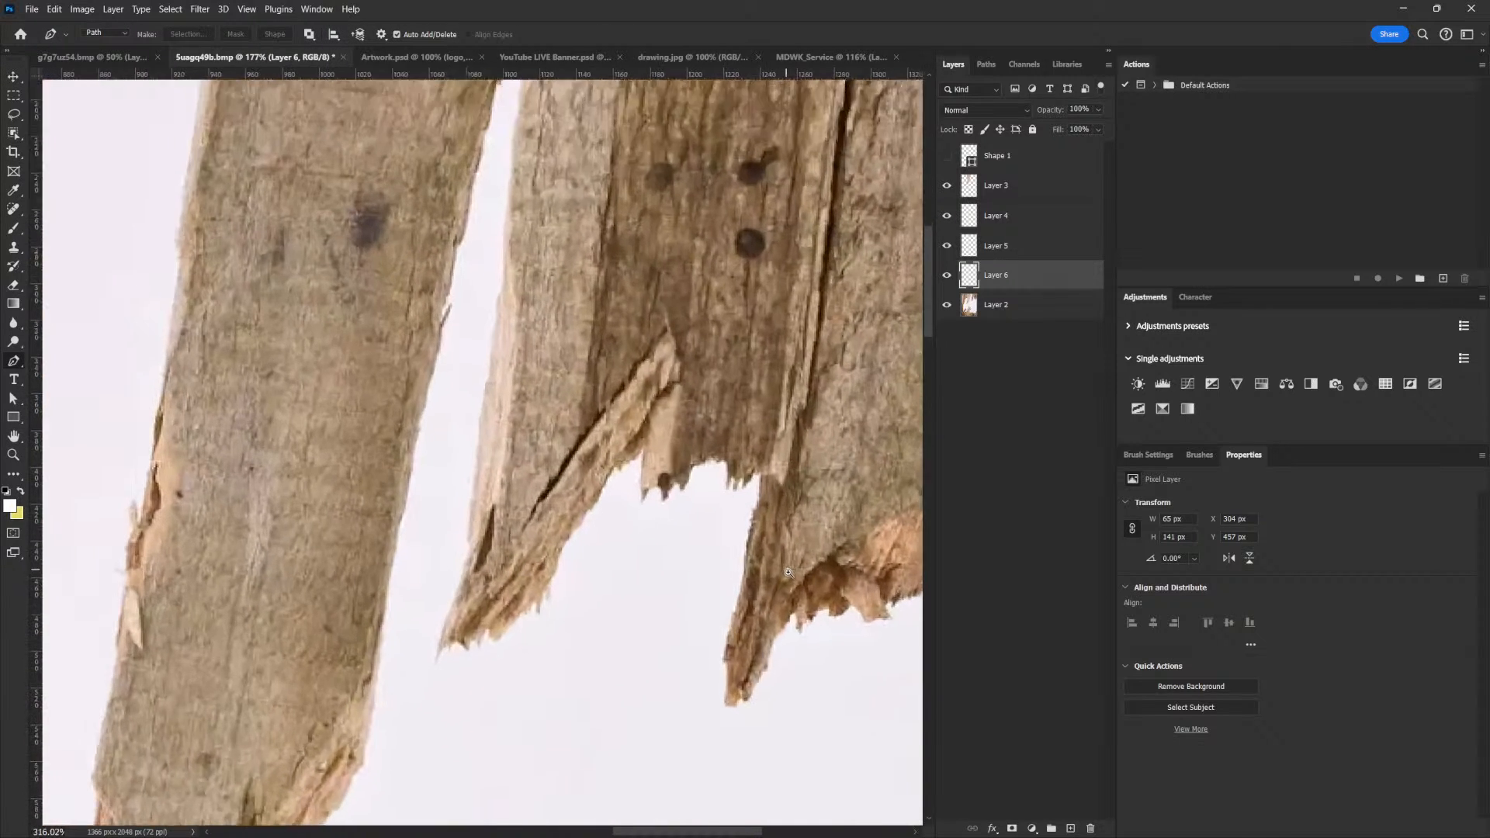
left_click(759, 505)
left_click(748, 550)
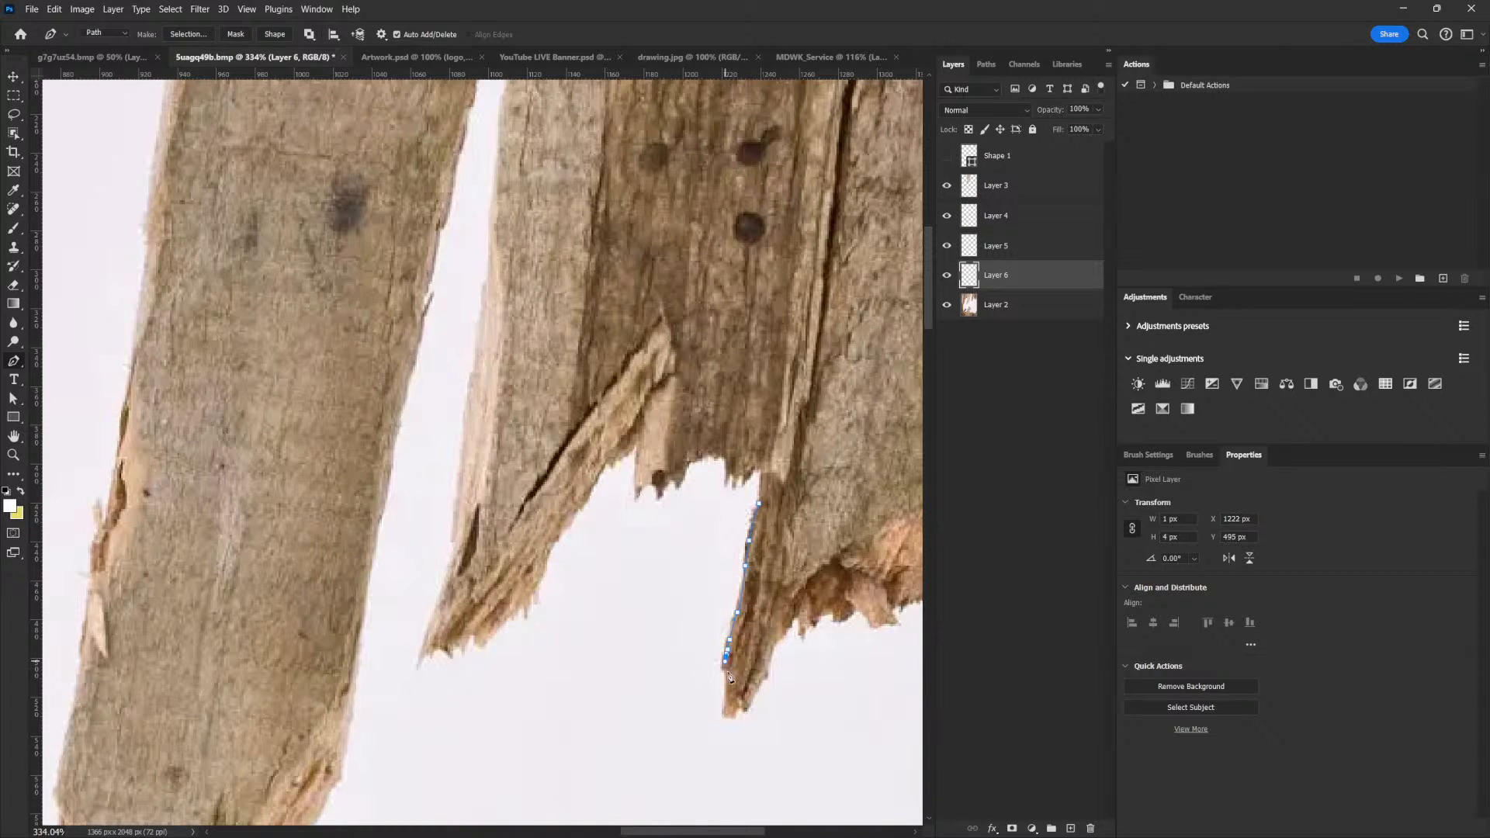
Close the path around the pointed splinter and copy that piece from Layer 2 onto its own layer
left_click(746, 708)
left_click(754, 691)
left_click(761, 508)
scroll(853, 500, "down", 5)
left_click(1001, 305)
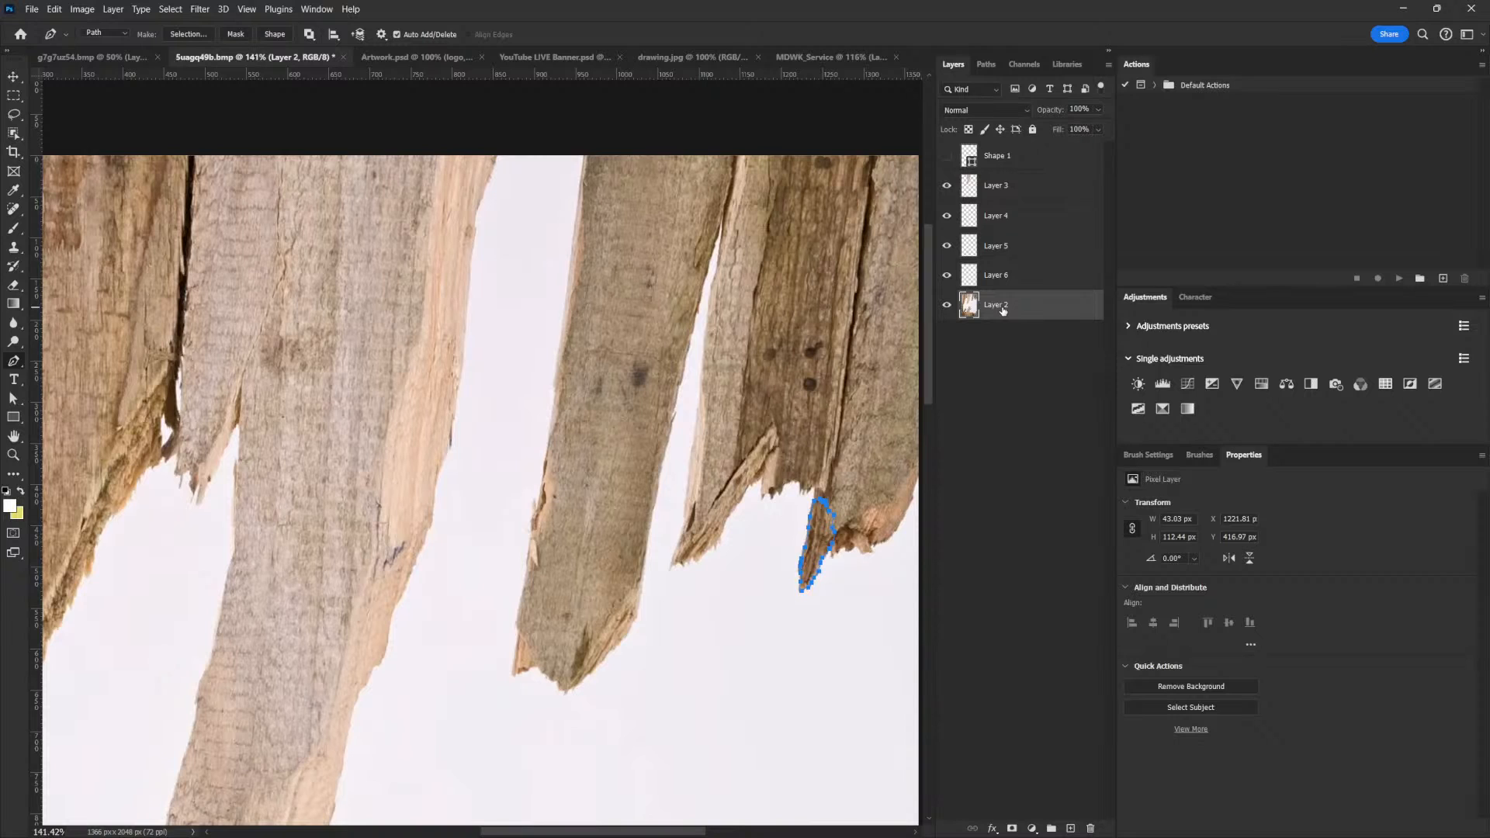
key("ctrl+Return")
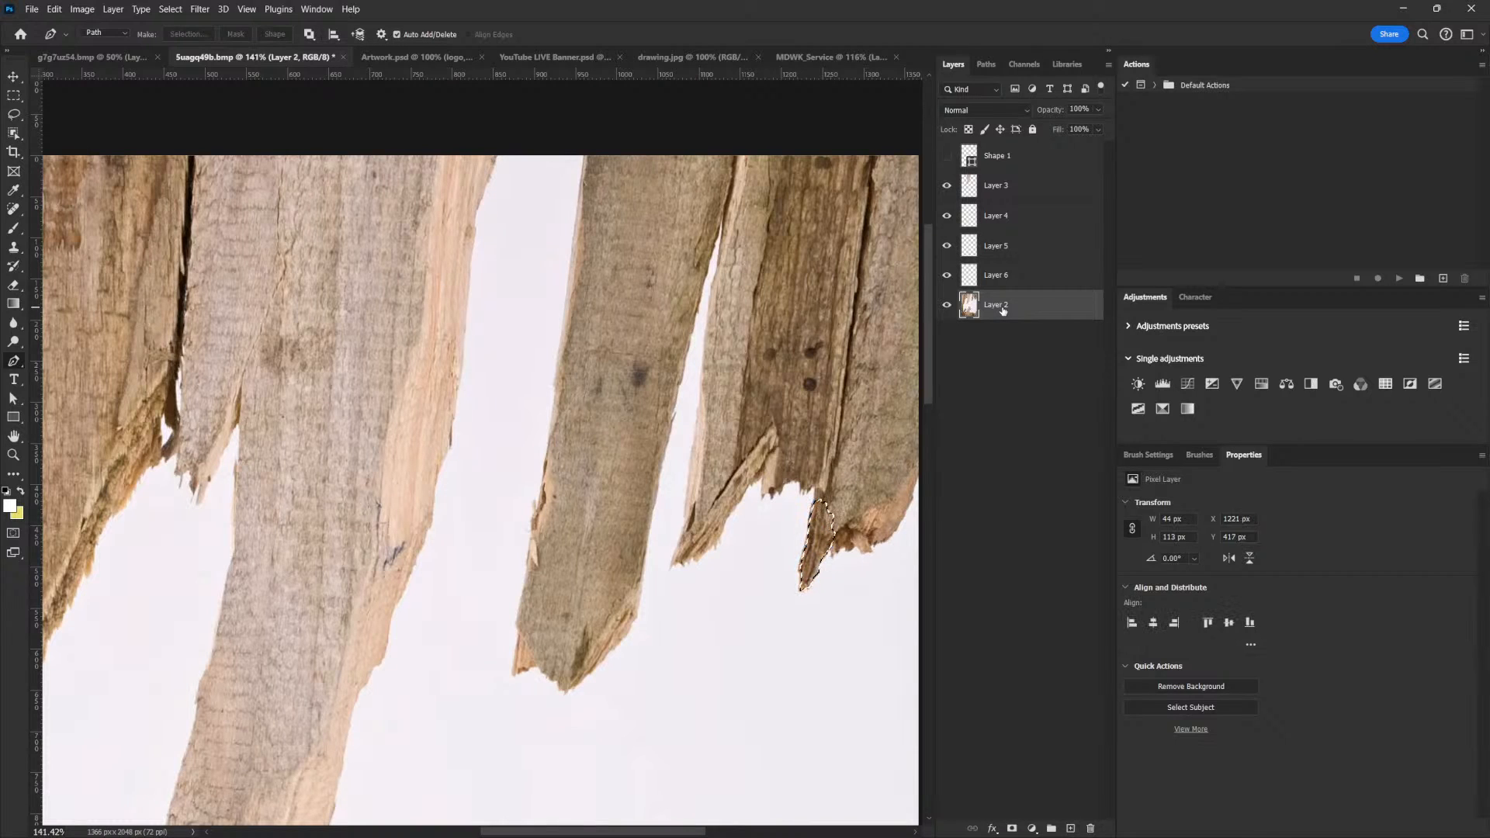
key("ctrl+j")
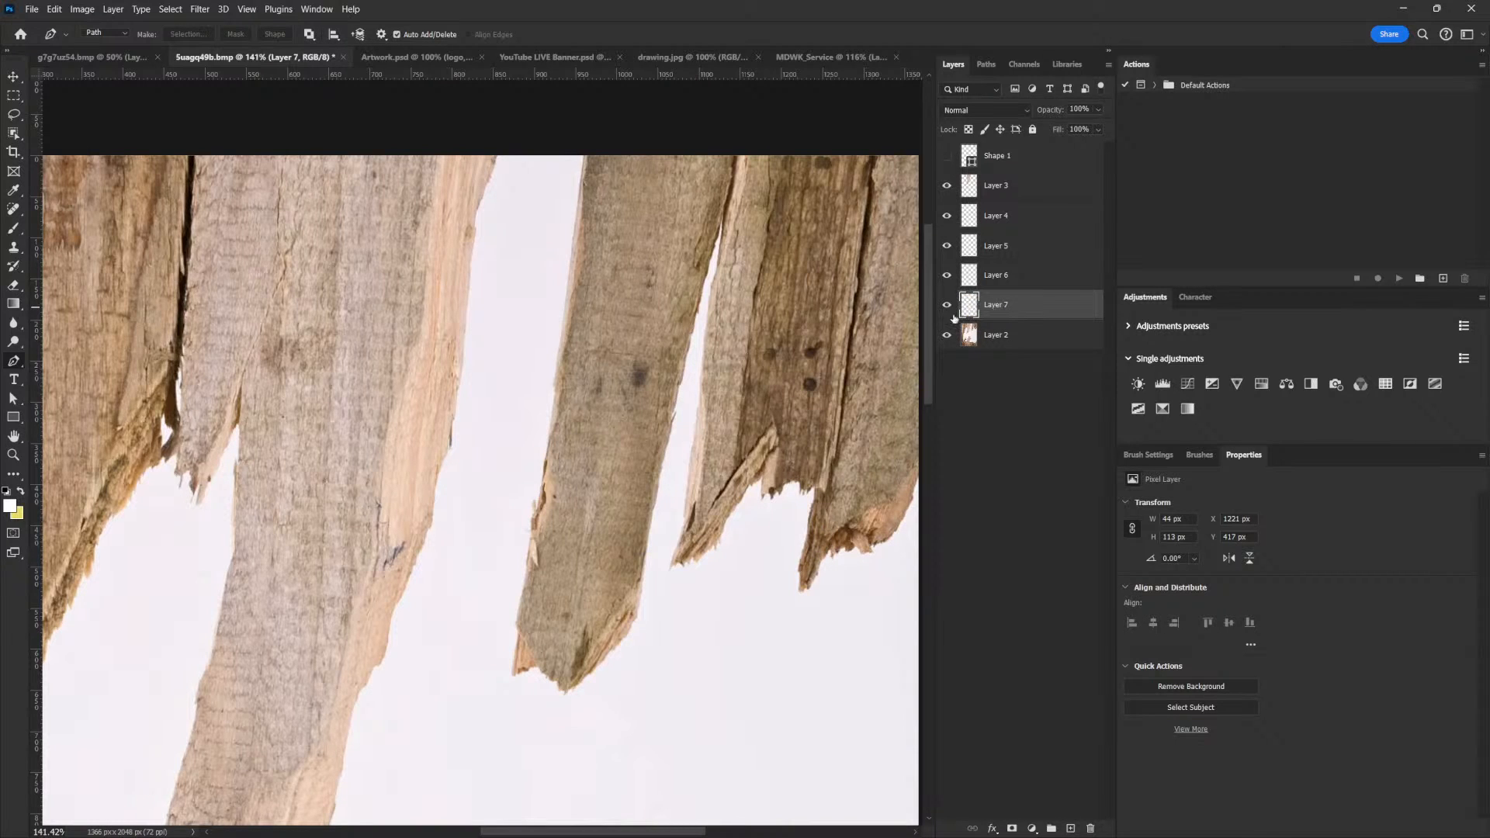
Place the pointed splinter in the MDWK_Service flyer above the plank and transform it to about 48 x 102 px
key("v")
left_click_drag(819, 540, 815, 56)
left_click_drag(413, 359, 482, 284)
key("ctrl+t")
key("Return")
key("ctrl+t")
key("Return")
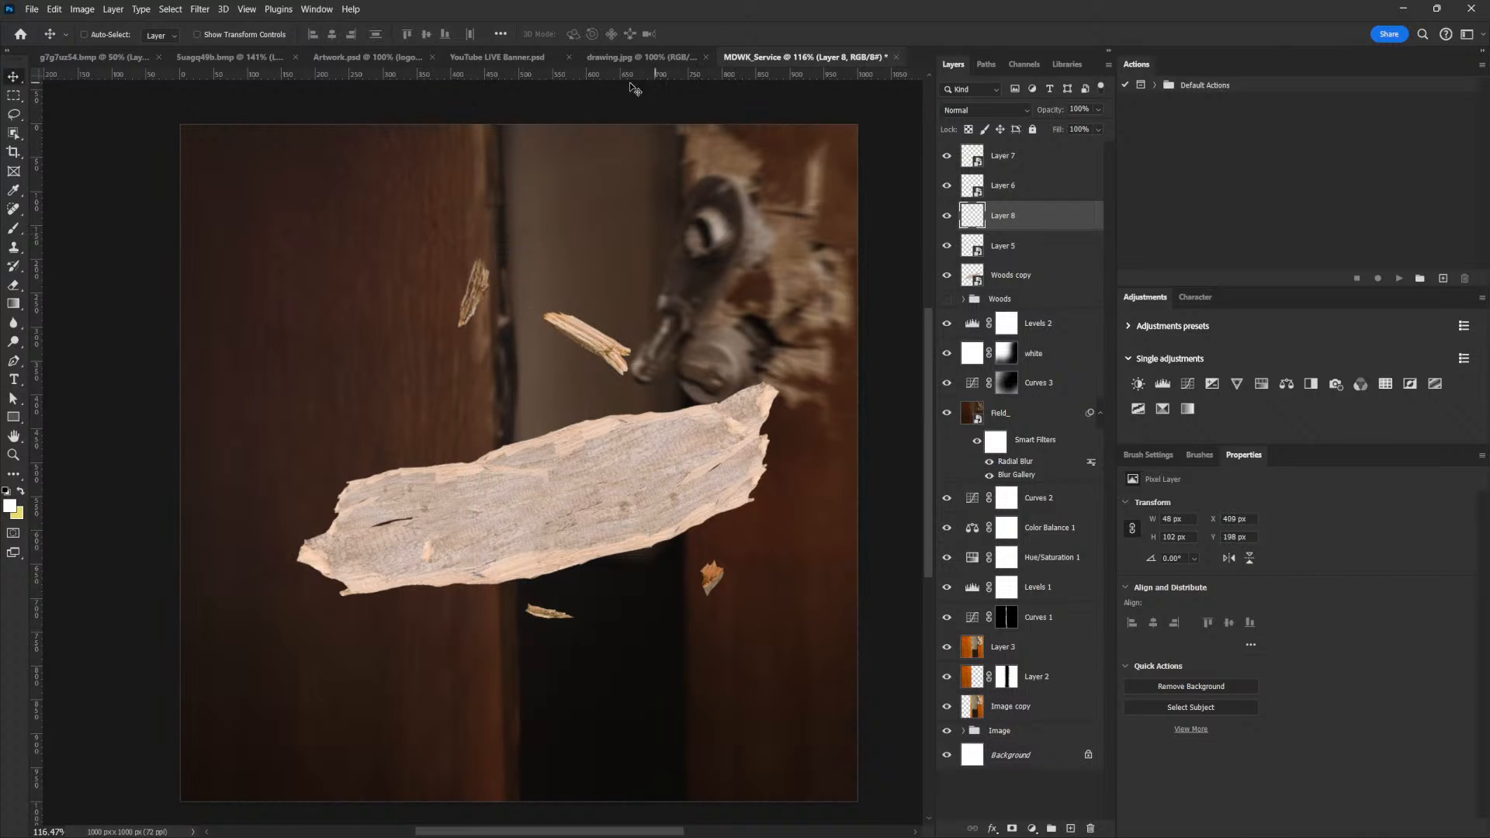
In the Suagq49b.bmp fence image, lasso the broken lower tip of the middle plank on Layer 3 and copy it onto its own layer
left_click(249, 58)
left_click_drag(275, 376, 627, 429)
left_click_drag(865, 506, 613, 405)
left_click_drag(714, 472, 664, 417)
left_click_drag(438, 531, 598, 458)
mouse_move(668, 514)
left_mouse_down()
mouse_move(552, 468)
mouse_move(616, 434)
left_mouse_up()
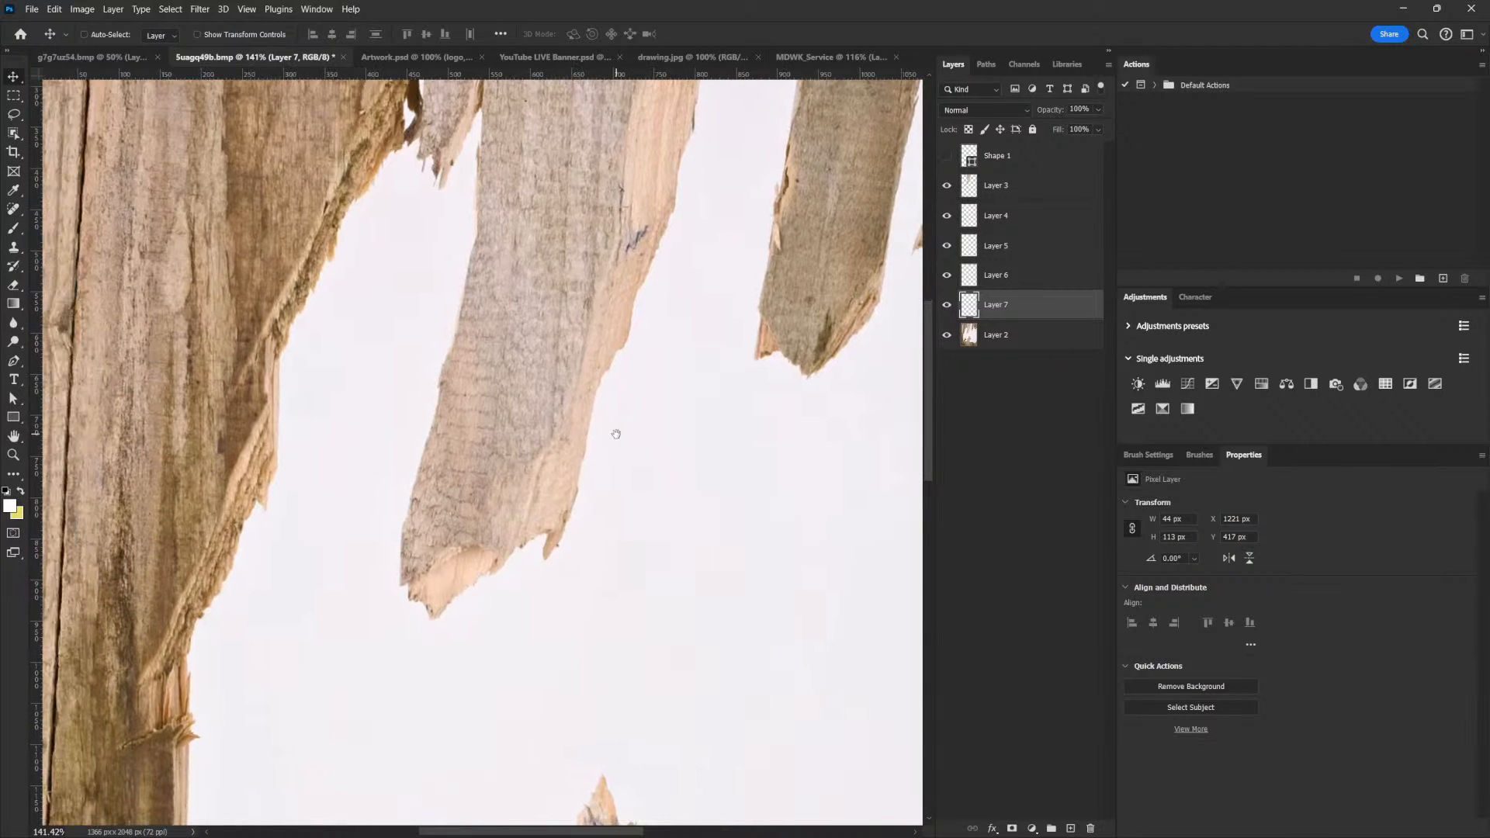
left_click(1003, 195)
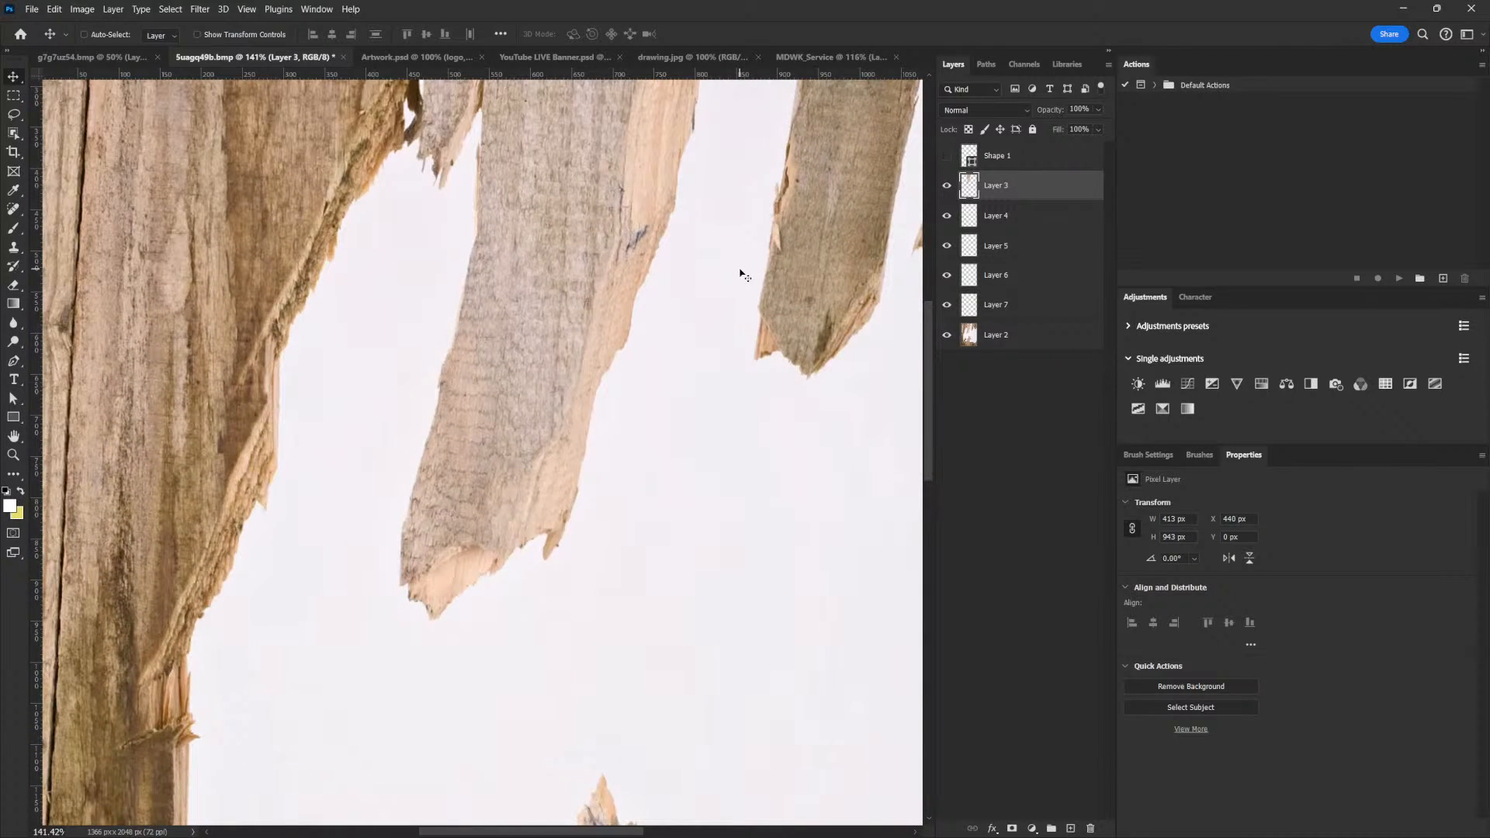
left_click(14, 114)
left_click_drag(409, 567, 431, 561)
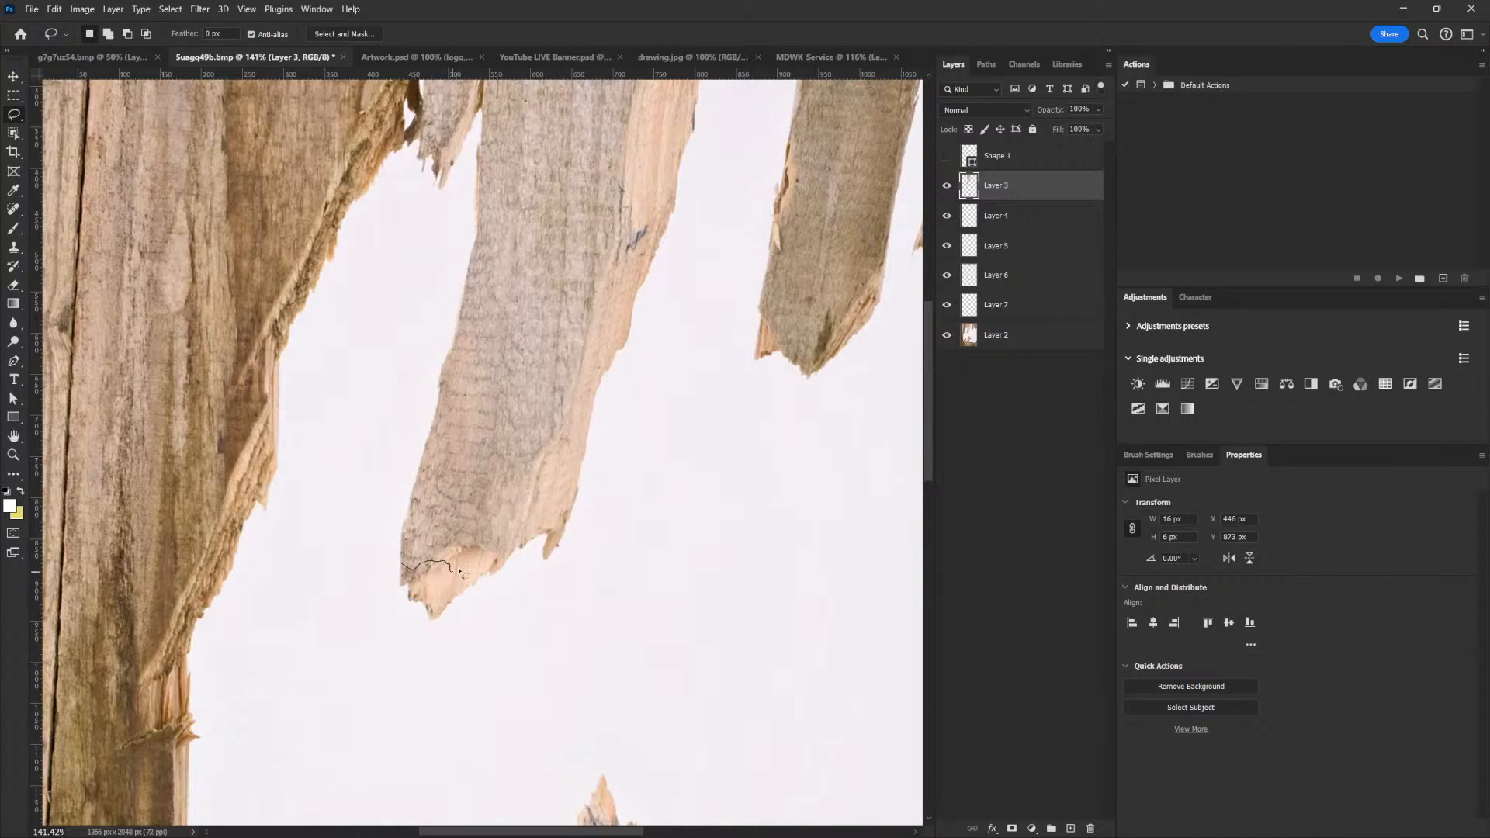
left_click_drag(406, 606, 375, 560)
key("ctrl+j")
key("v")
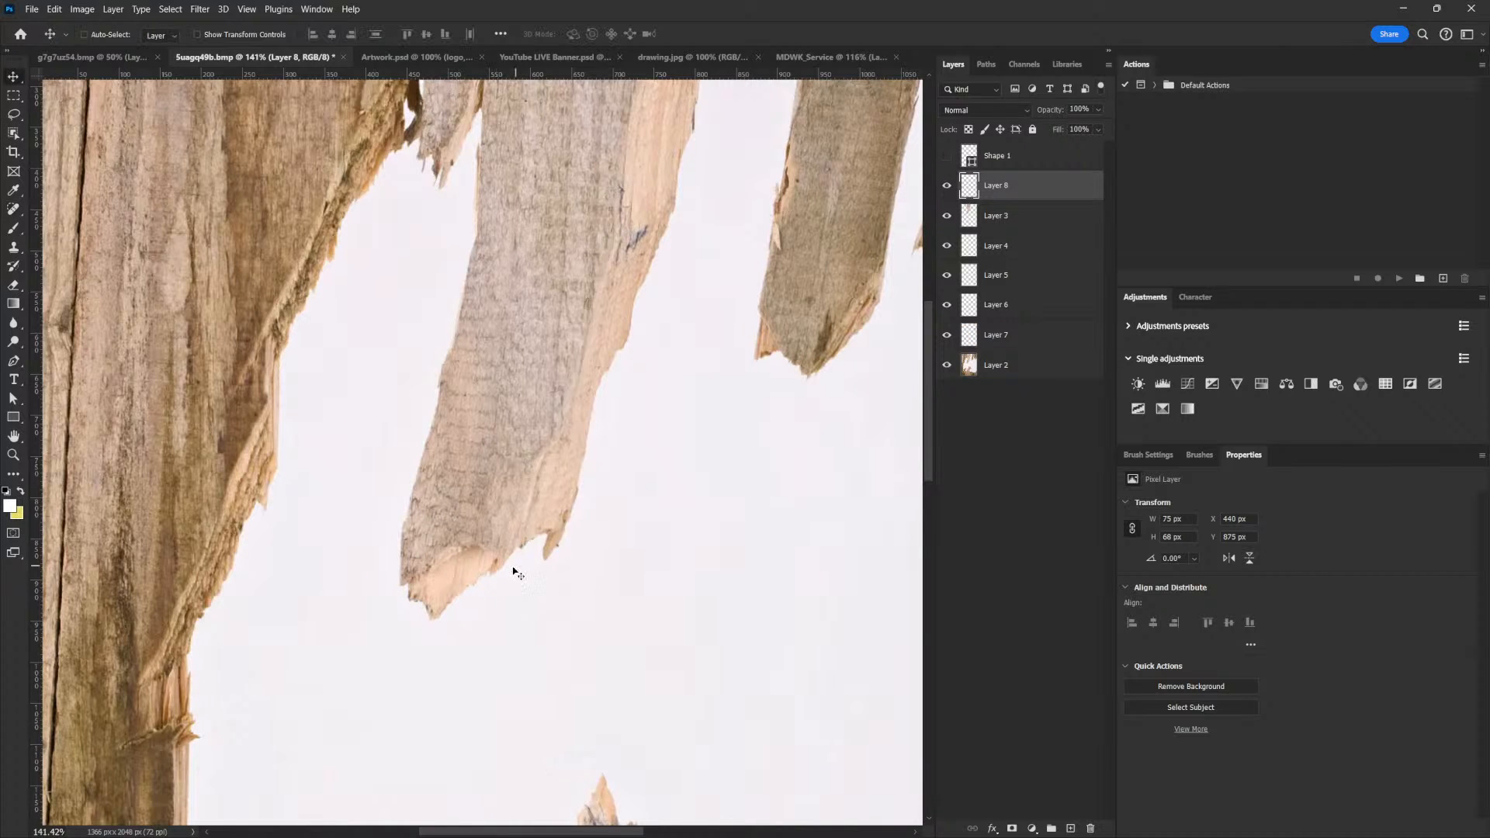
Place the broken plank tip in the MDWK_Service flyer, just above the plank beside the door edge
left_click_drag(462, 572, 856, 57)
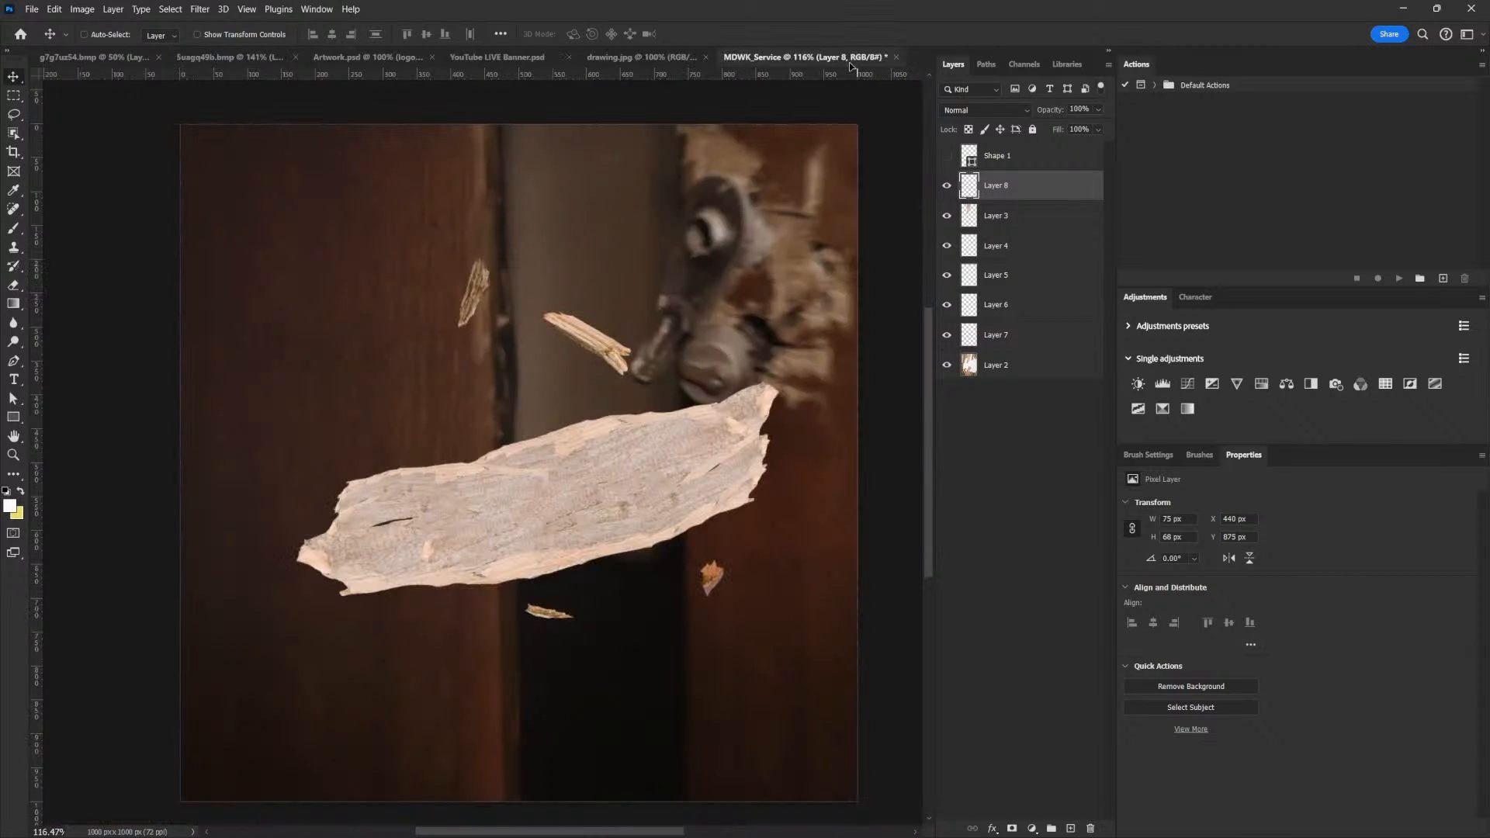
mouse_move(578, 373)
left_mouse_down()
mouse_move(617, 379)
mouse_move(572, 362)
mouse_move(573, 377)
left_mouse_up()
key("ctrl+t")
key("Return")
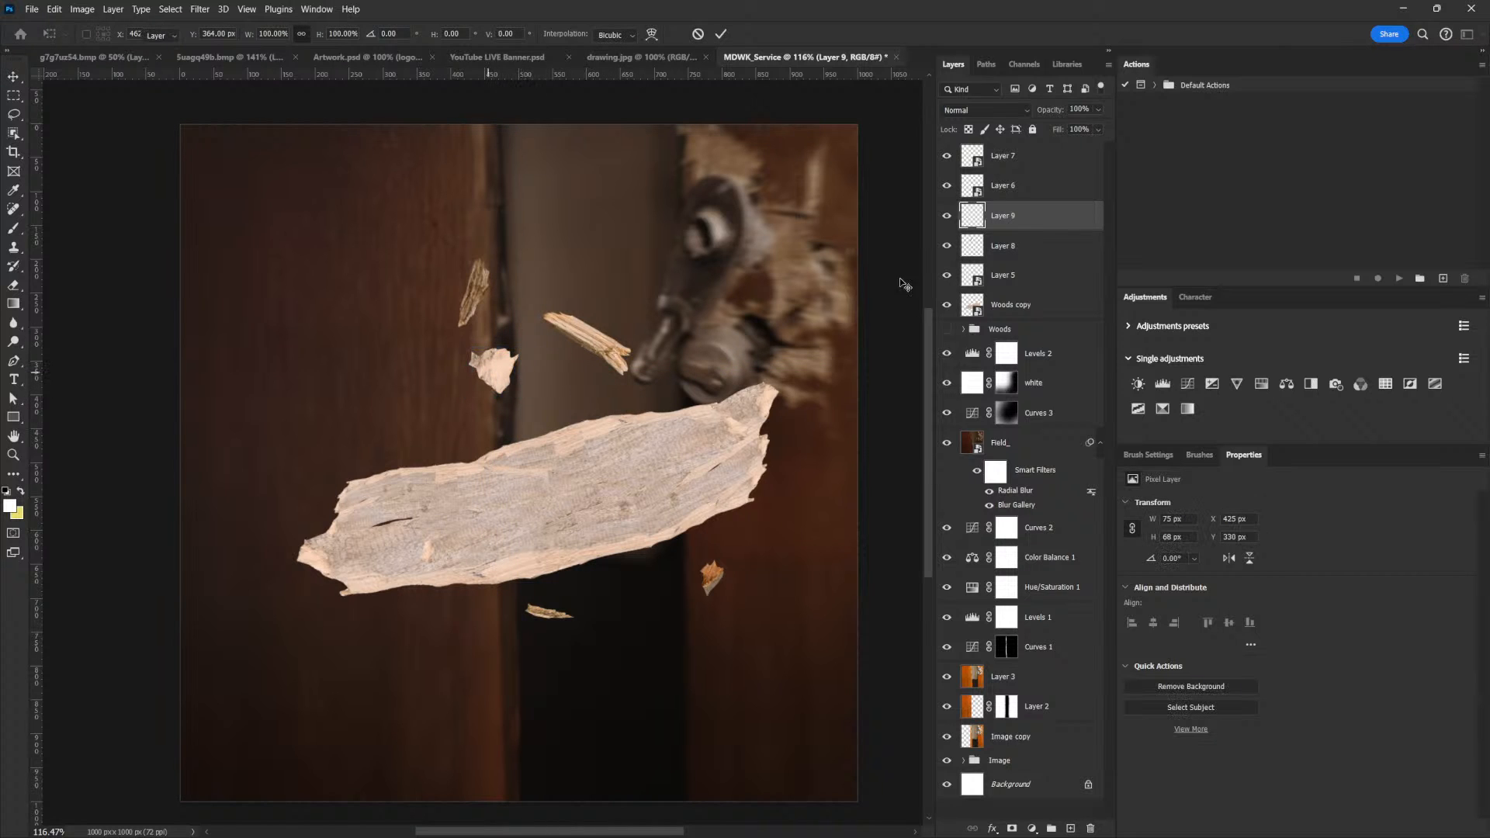
Convert the wood chip to a smart object, scale it to about 47 x 42 px and move it above the plank's left half
right_click(1031, 216)
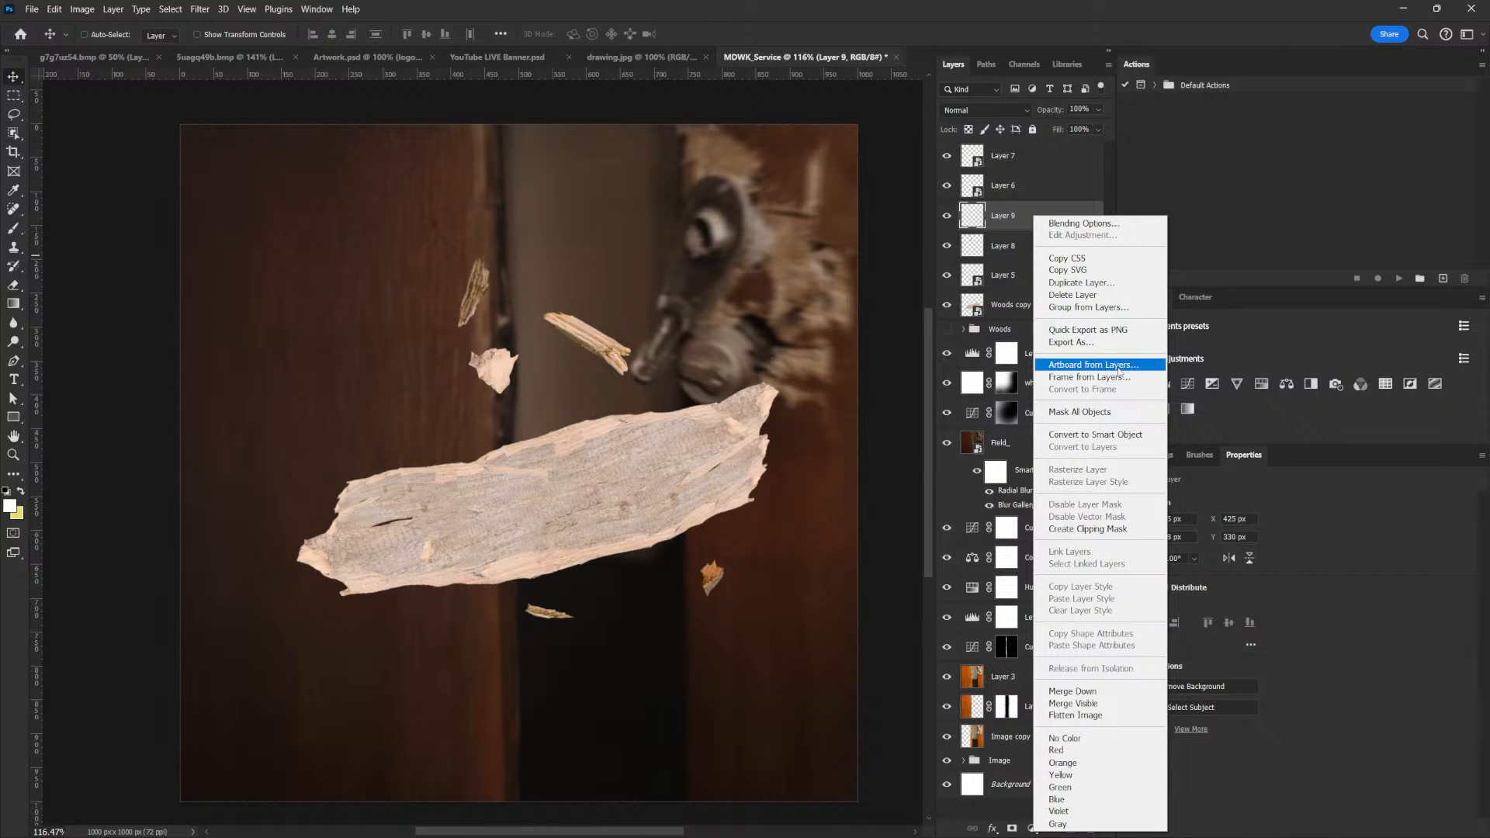
left_click(1094, 434)
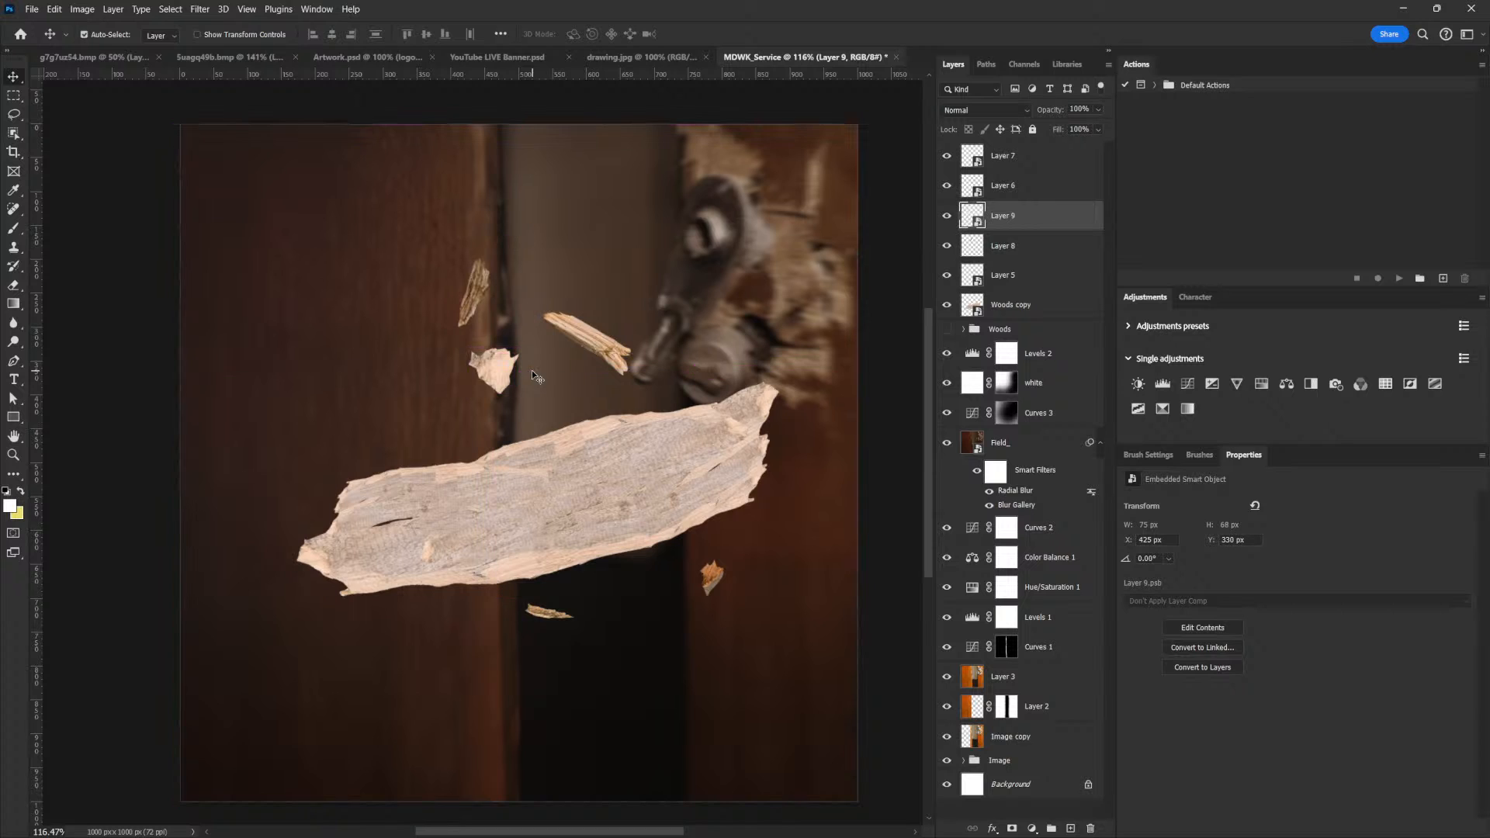
key("ctrl+t")
left_click_drag(518, 348, 466, 411)
key("Return")
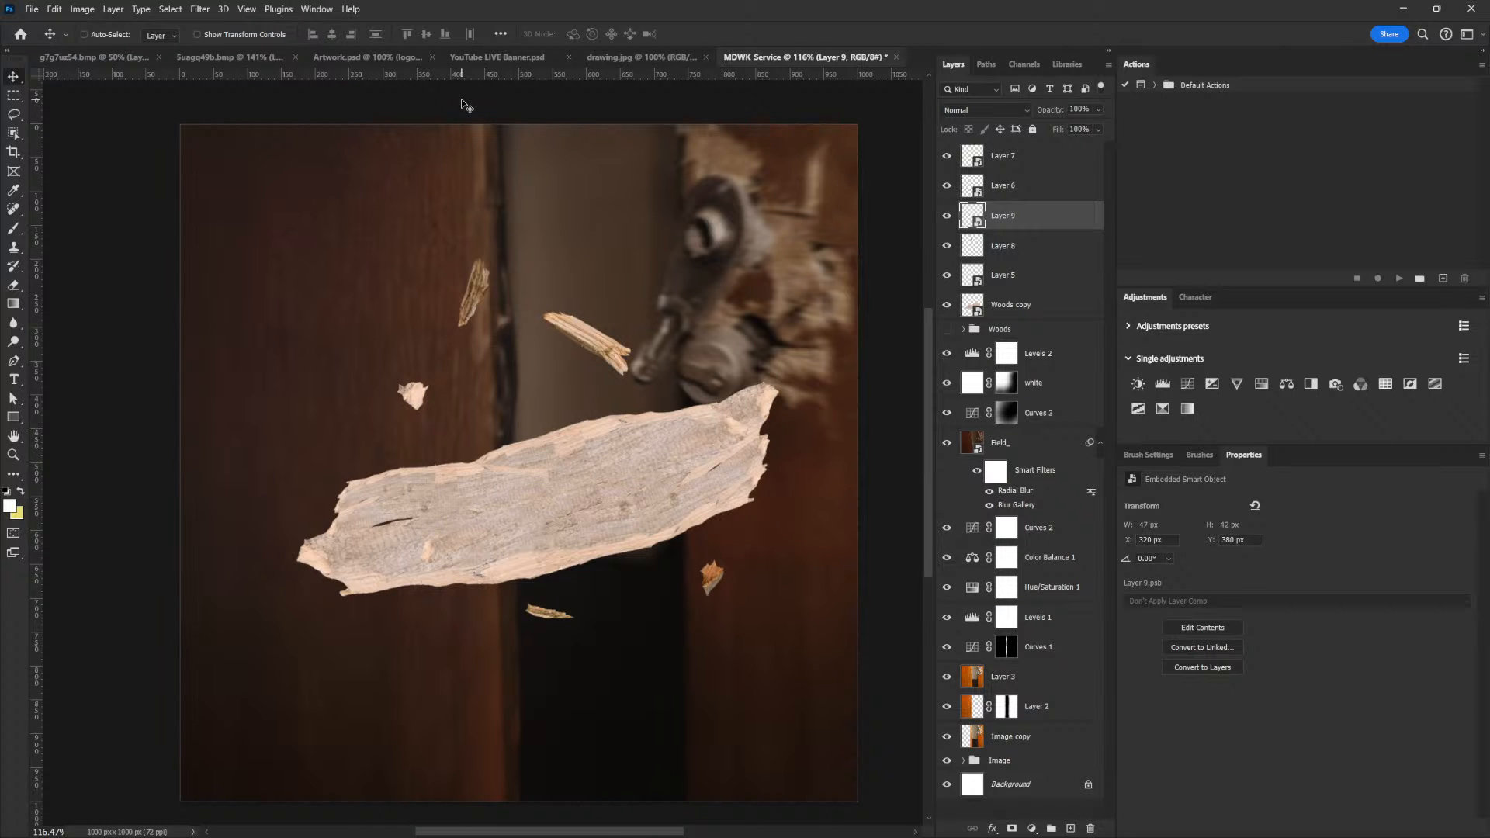
Check the drawing.jpg sketch, then rotate the wood chip in the flyer about 32.95° and shift it slightly toward the plank's left end
left_click(627, 58)
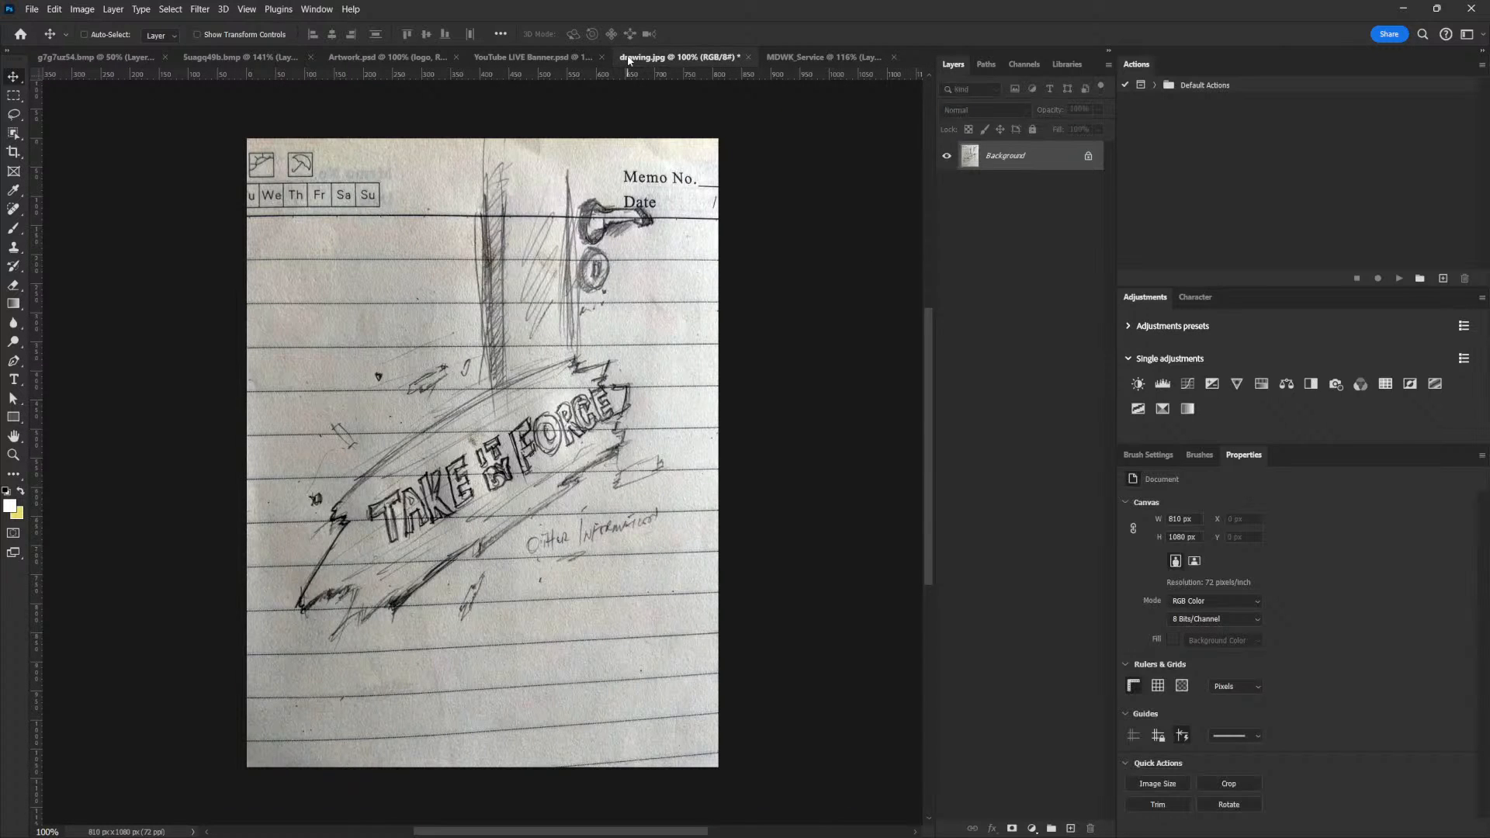
left_click(813, 61)
right_click(409, 389)
left_click(431, 398)
mouse_move(417, 392)
left_mouse_down()
mouse_move(399, 416)
mouse_move(420, 407)
left_mouse_up()
key("ctrl+t")
key("Return")
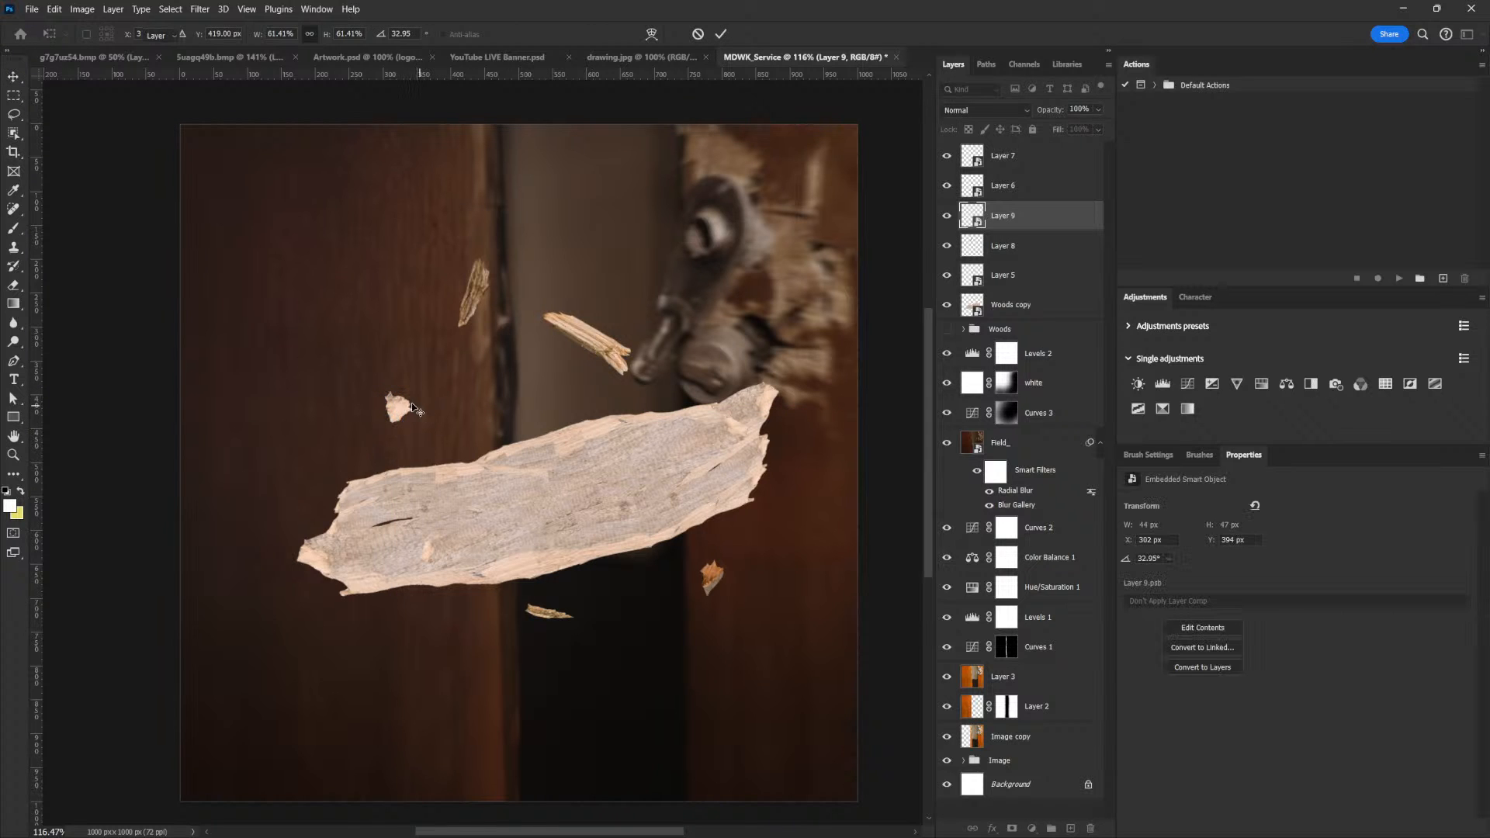
Select the upright splinter above the plank and convert its layer to a smart object
right_click(478, 292)
left_click(504, 297)
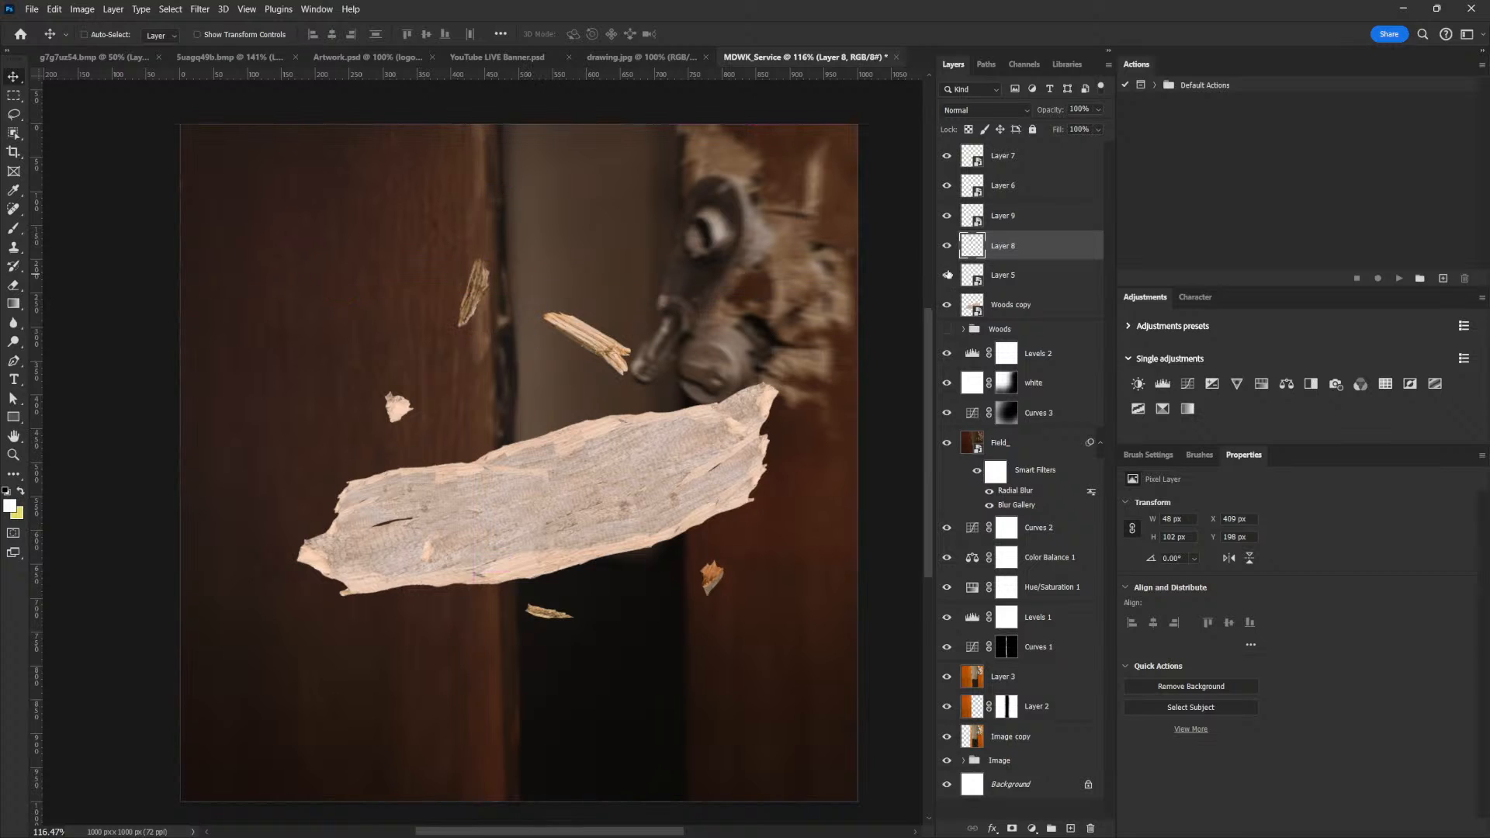
right_click(1018, 249)
left_click(1059, 439)
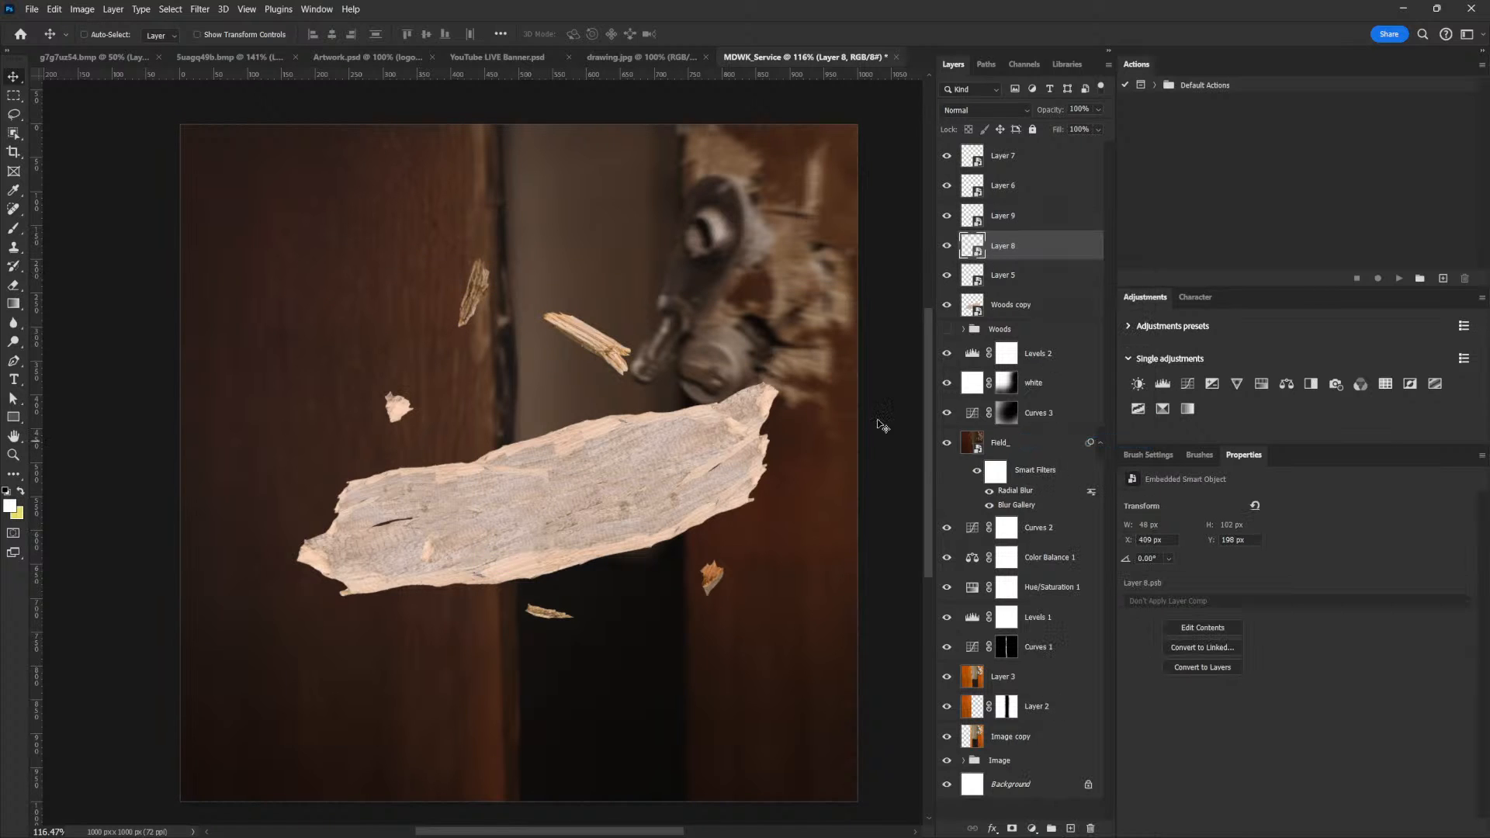
Duplicate the upright splinter, shrink the copy and place it beside the lower door handle, above the plank's right end
left_click_drag(478, 273, 716, 379)
key("ctrl+t")
key("Return")
Duplicate the orange chip beneath the plank, scale the copy to about 25 x 38 px and place it above the plank beside the door edge
right_click(704, 573)
left_click(717, 582)
key("ctrl+j")
left_click_drag(719, 584, 536, 397)
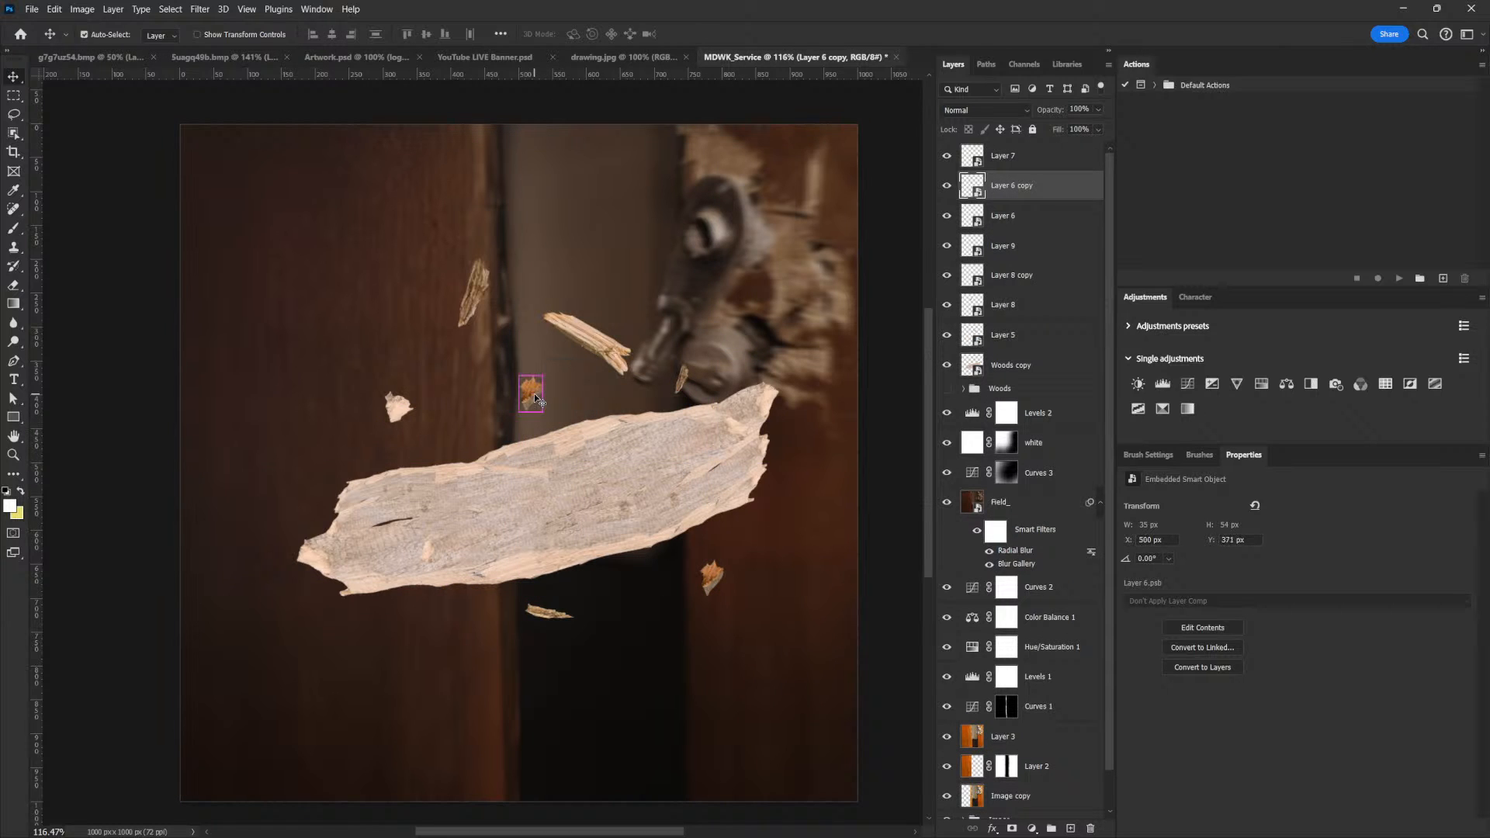
key("ctrl+t")
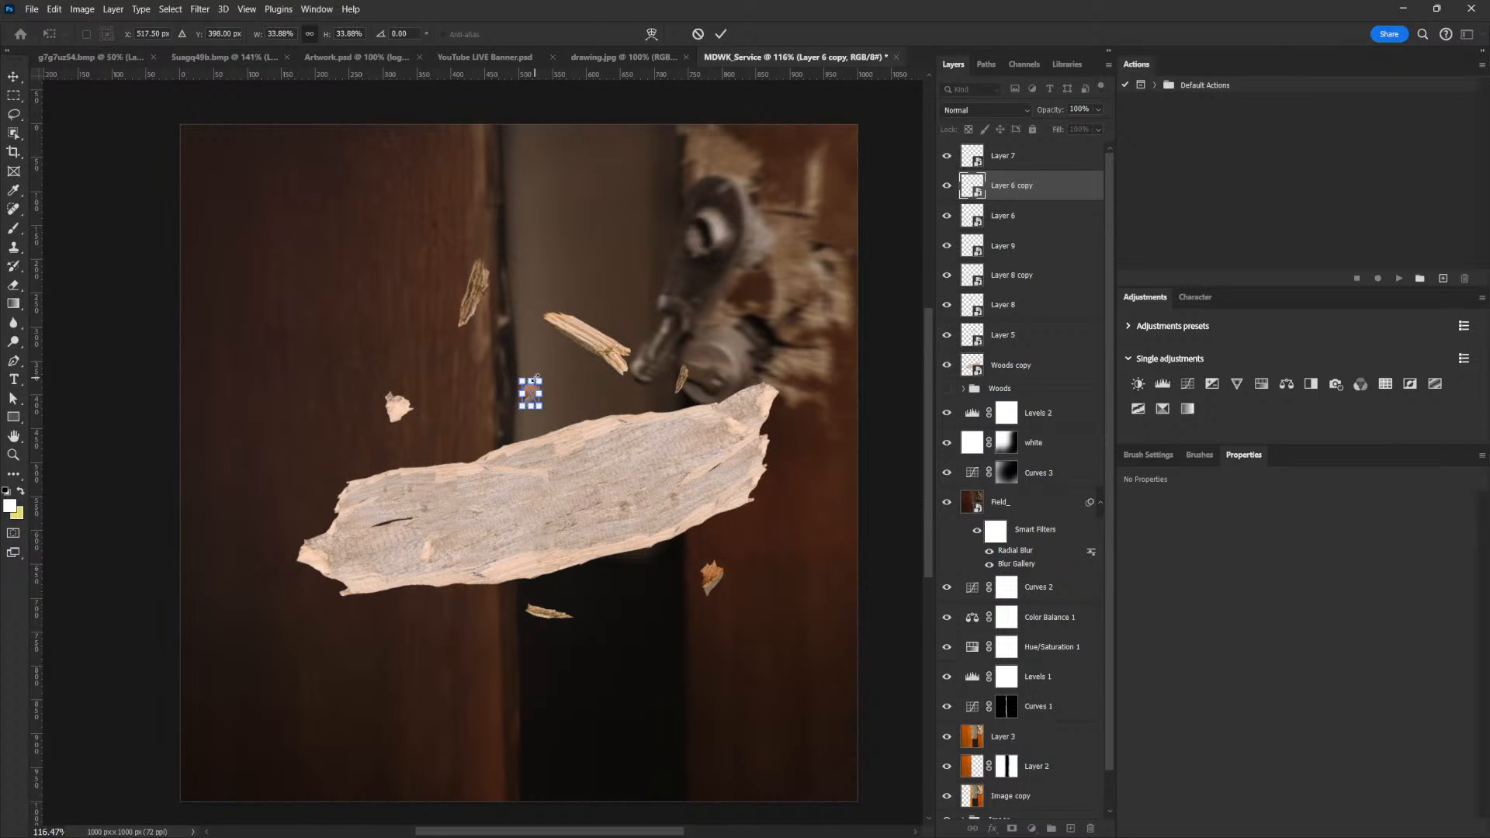
key("Return")
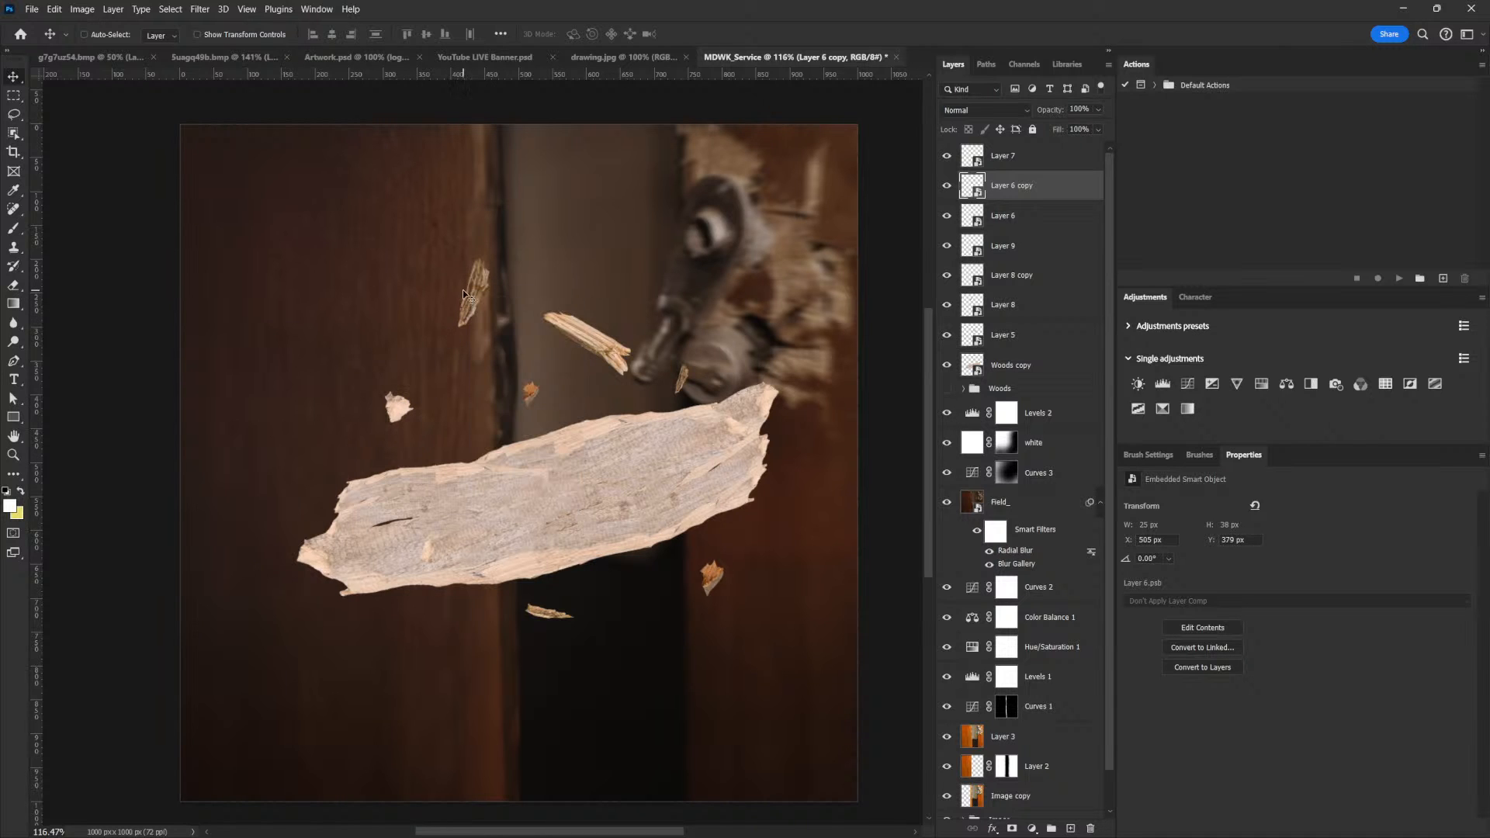
Duplicate the splinter above the plank, enlarge the copy to about 348 x 566 px, rotate it to 21.01° and place it at the flyer's right edge
right_click(570, 335)
left_click(589, 357)
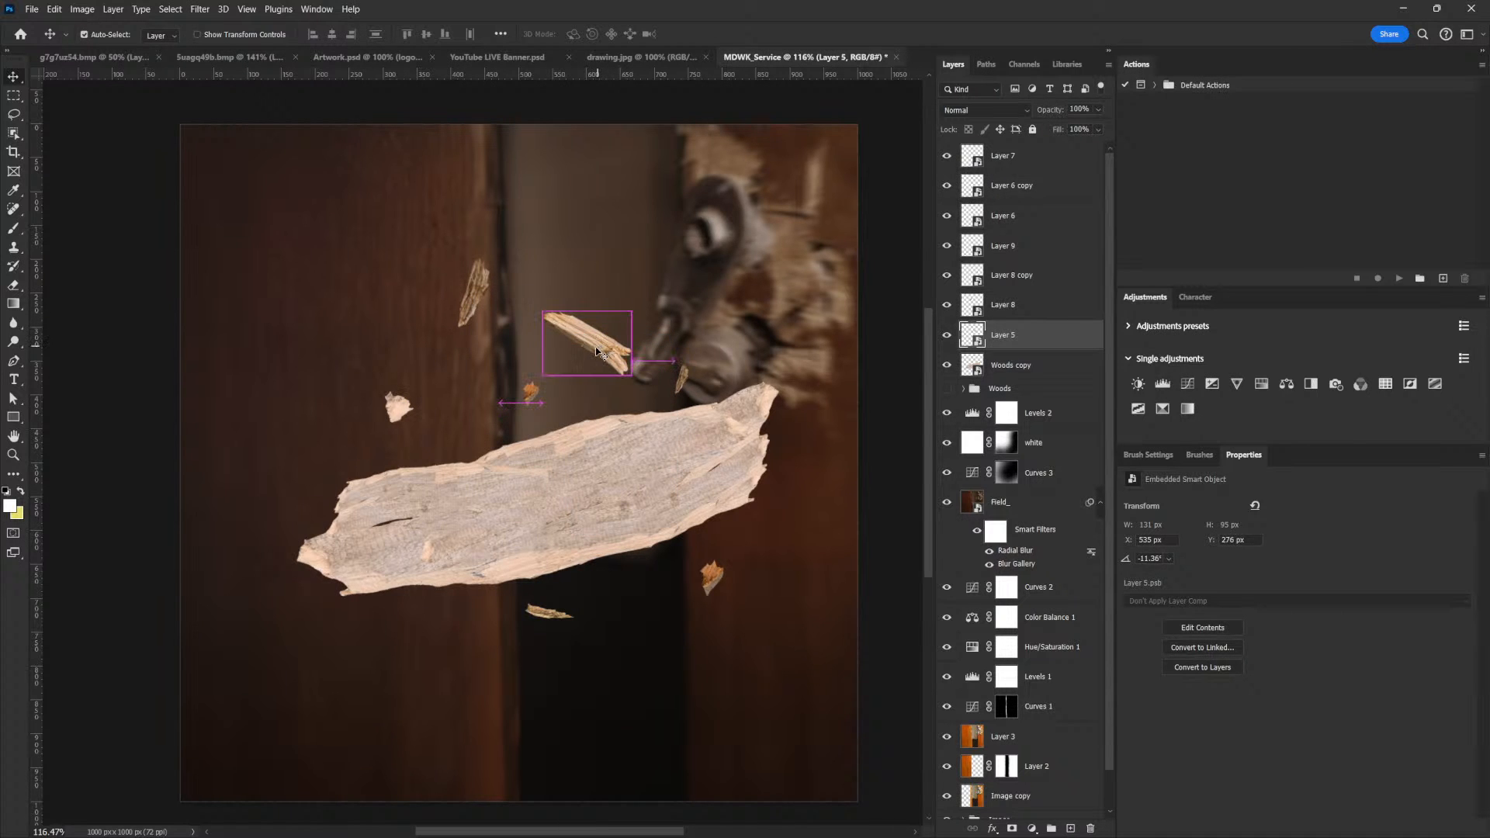
key("ctrl+j")
key("ctrl+t")
left_click_drag(619, 298, 713, 217)
left_click_drag(496, 285, 743, 543)
left_click_drag(744, 401, 566, 592)
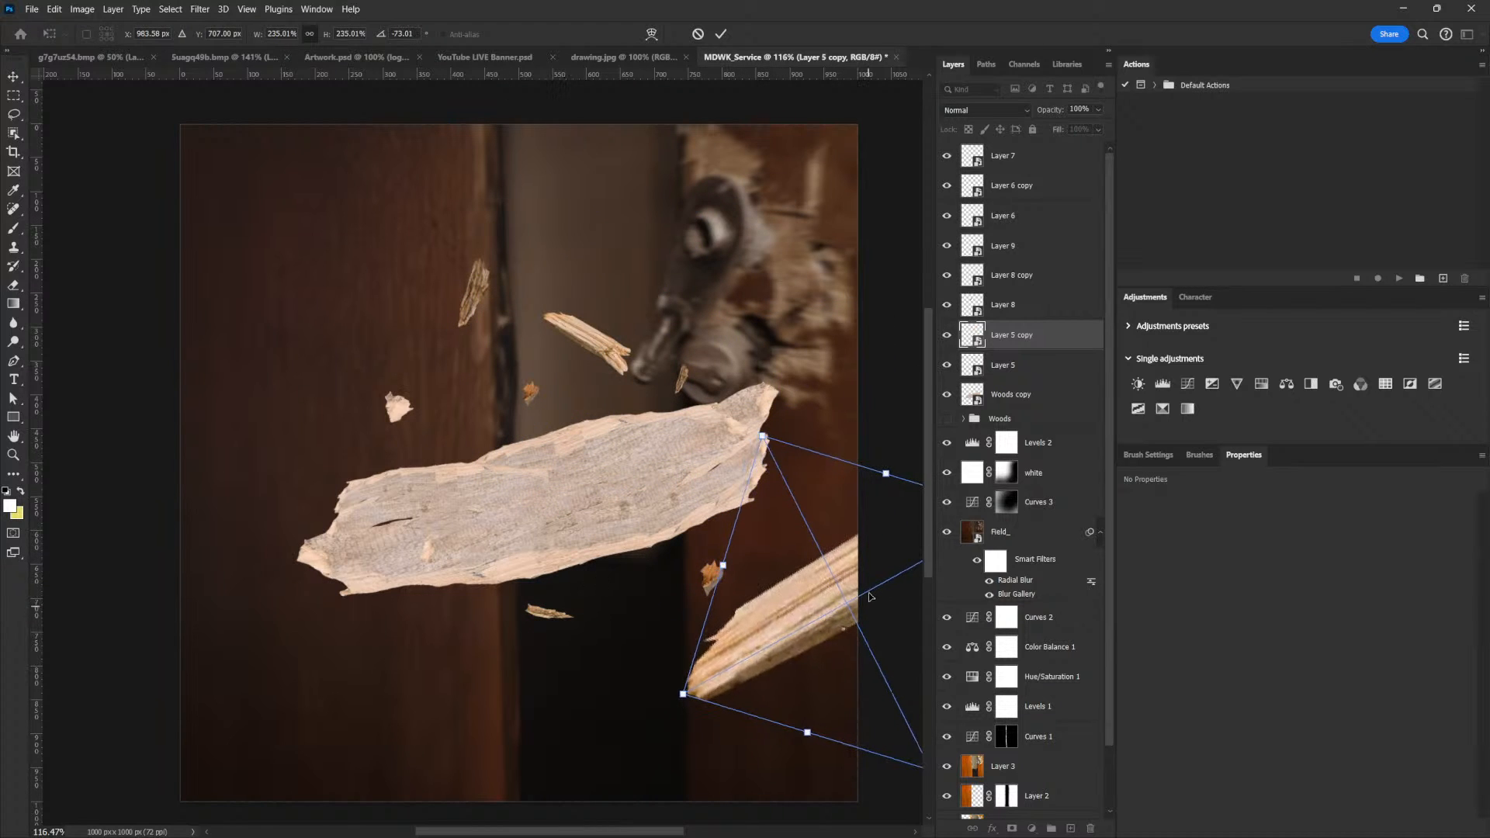
left_click_drag(869, 600, 882, 479)
left_click_drag(667, 587, 746, 289)
left_click_drag(805, 354, 818, 389)
key("Return")
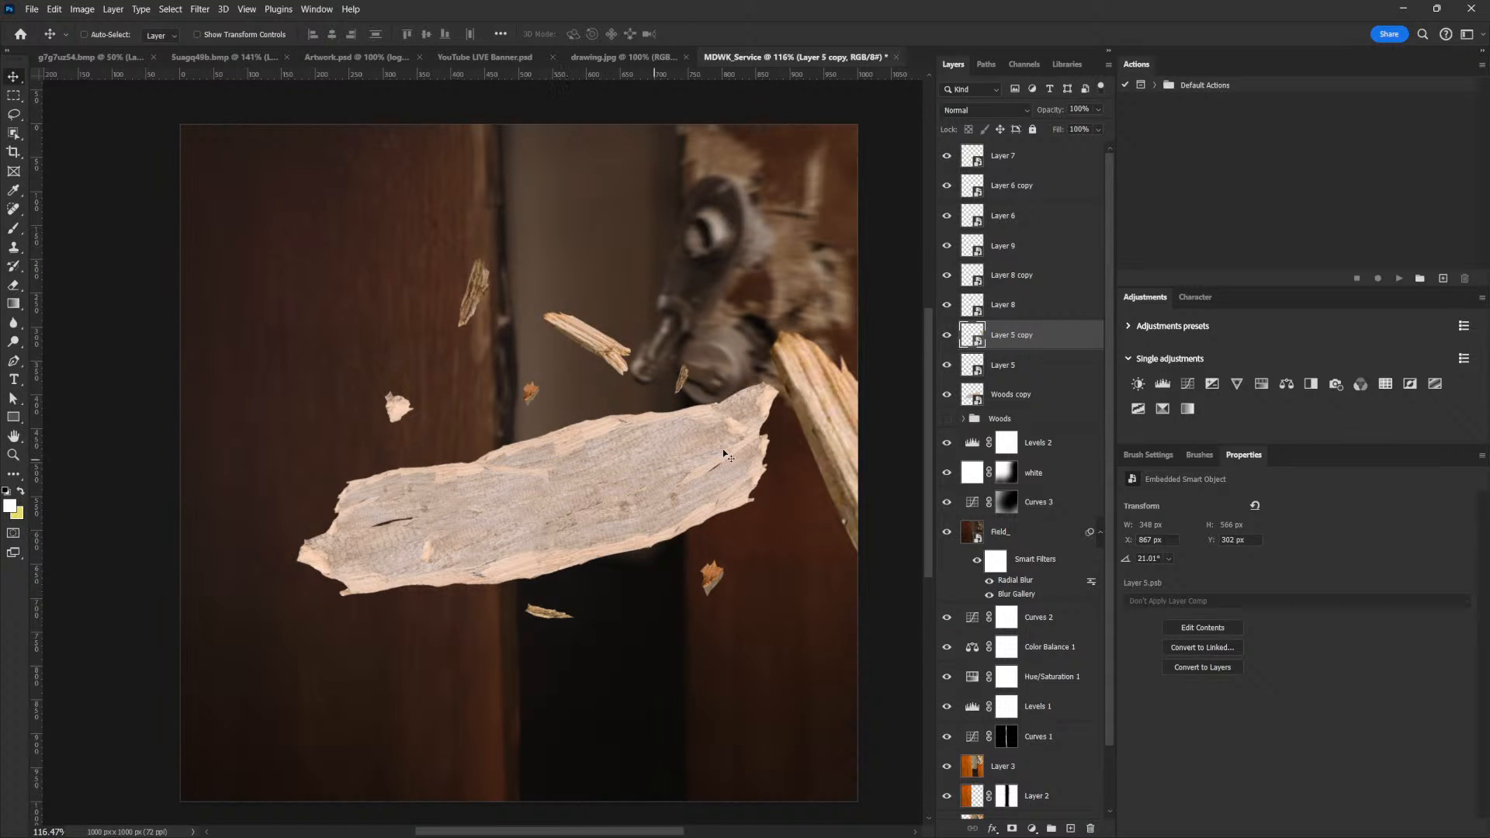
Duplicate the large splinter, shrink the copy to about 43 x 68 px, rotate it to about -105.3° and tuck it under the plank's lower edge
key("ctrl+j")
key("ctrl+t")
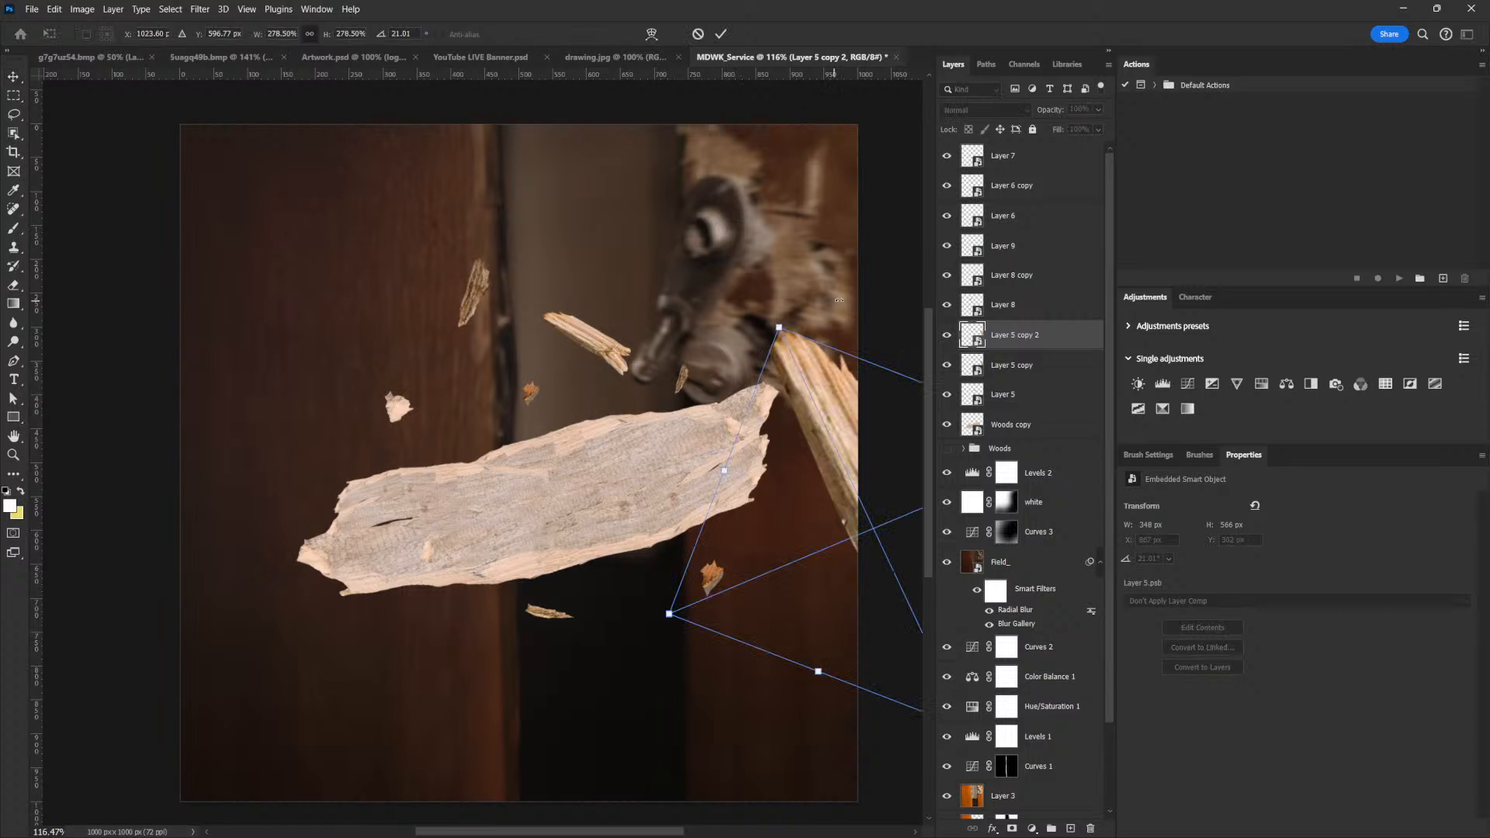
left_click_drag(779, 328, 577, 529)
key("Return")
key("ctrl+t")
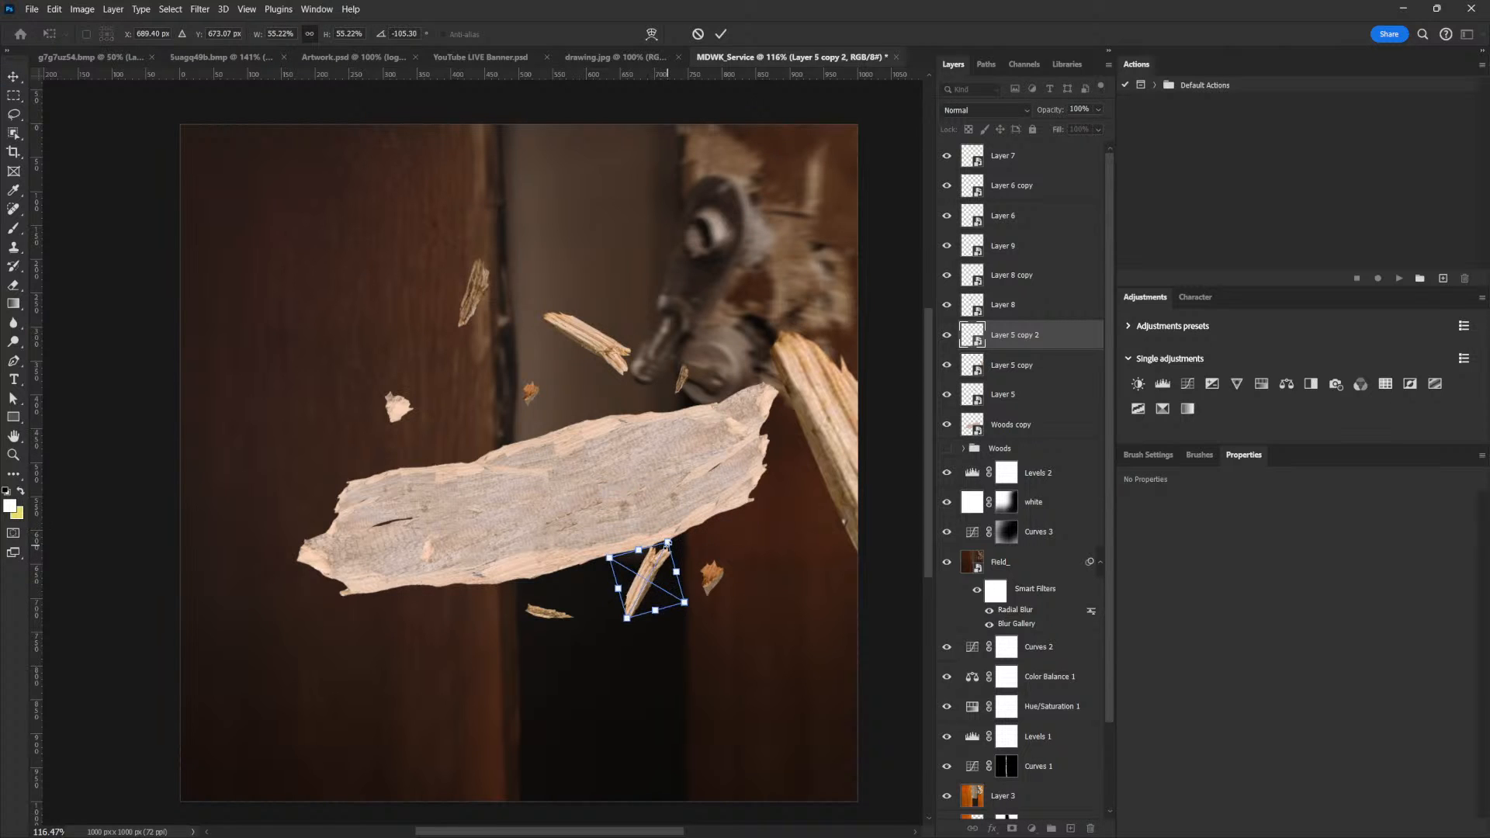
key("Return")
left_click_drag(652, 582, 650, 549)
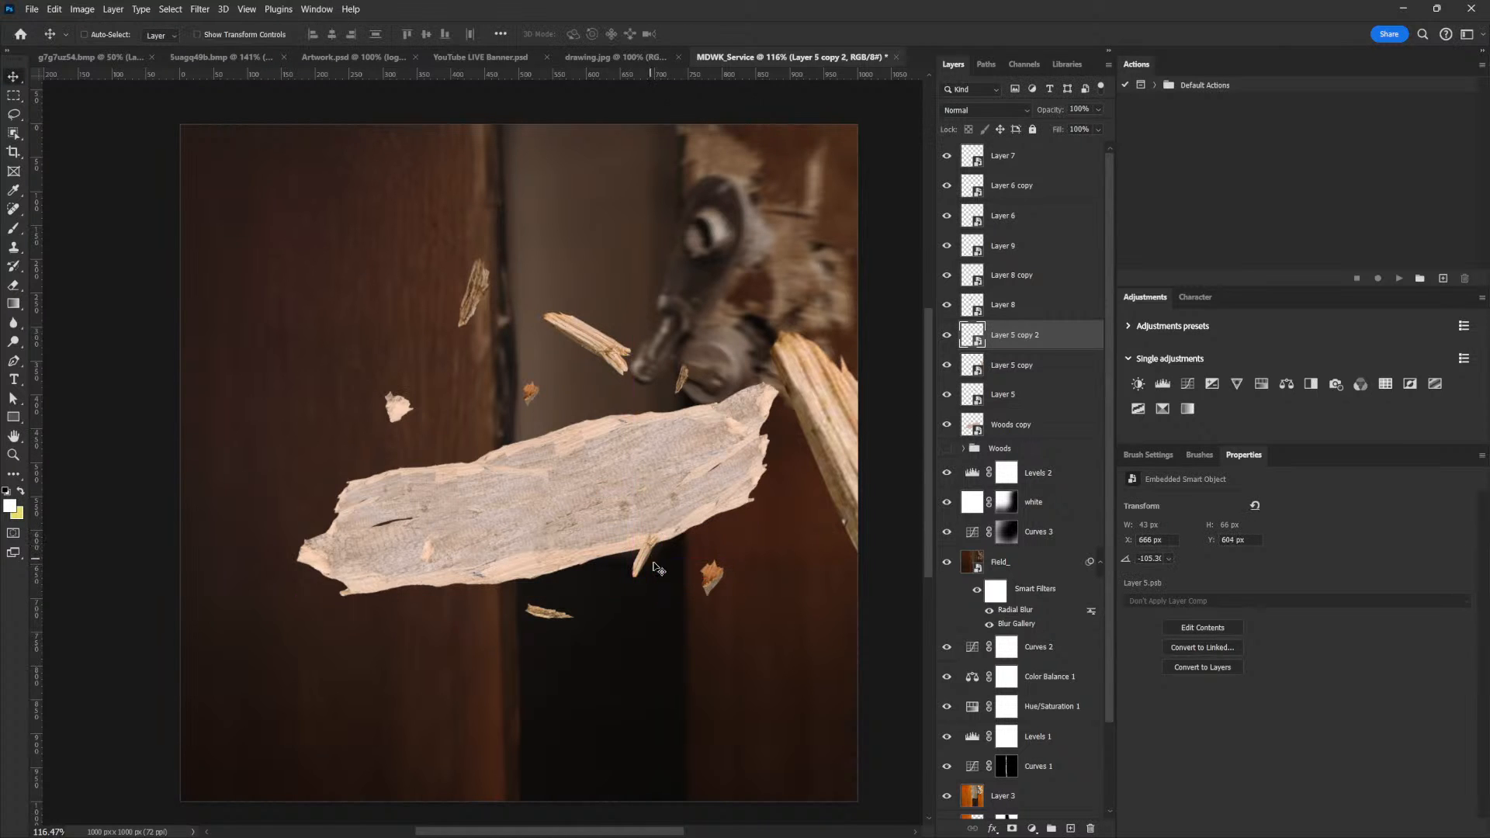
Duplicate the pale chip above the plank's left end, enlarge the copy to about 198 x 216 px and place it below the plank's left half
right_click(414, 402)
left_click(432, 405)
key("ctrl")
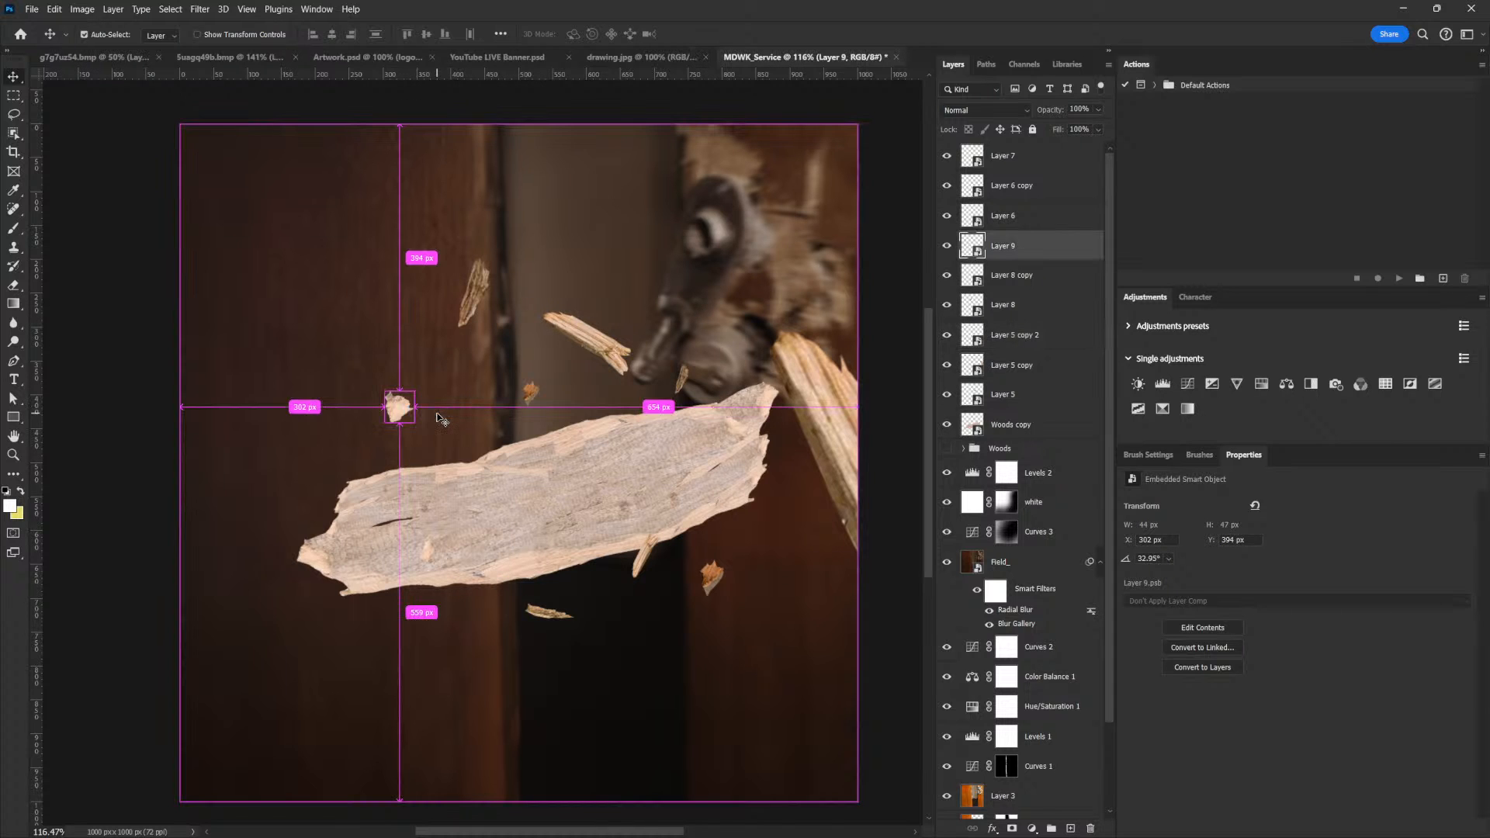
key("alt")
left_click_drag(404, 402, 552, 624)
key("ctrl+t")
left_click_drag(501, 636, 540, 617)
key("ctrl")
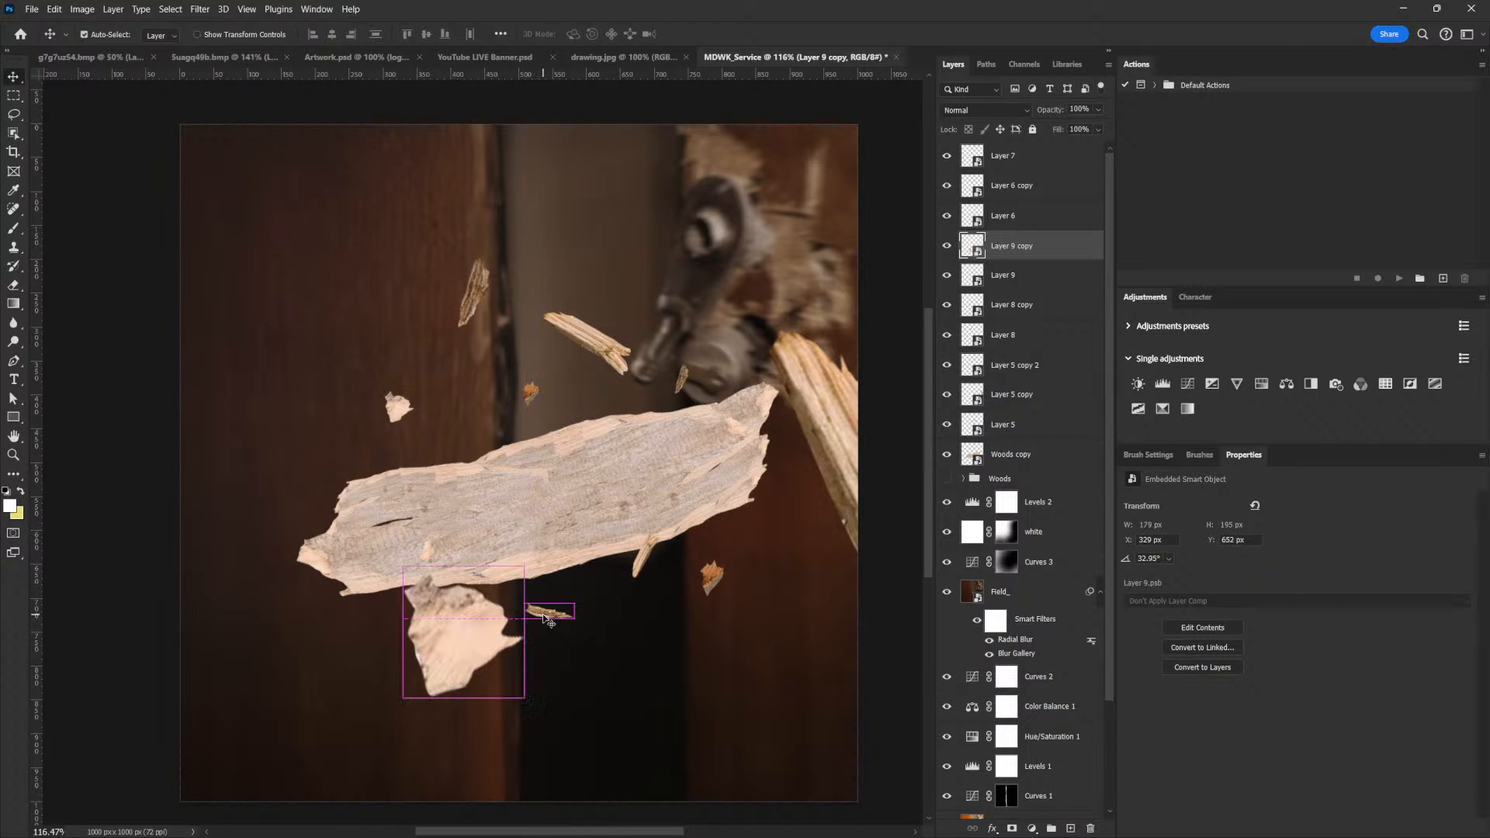
key("ctrl+t")
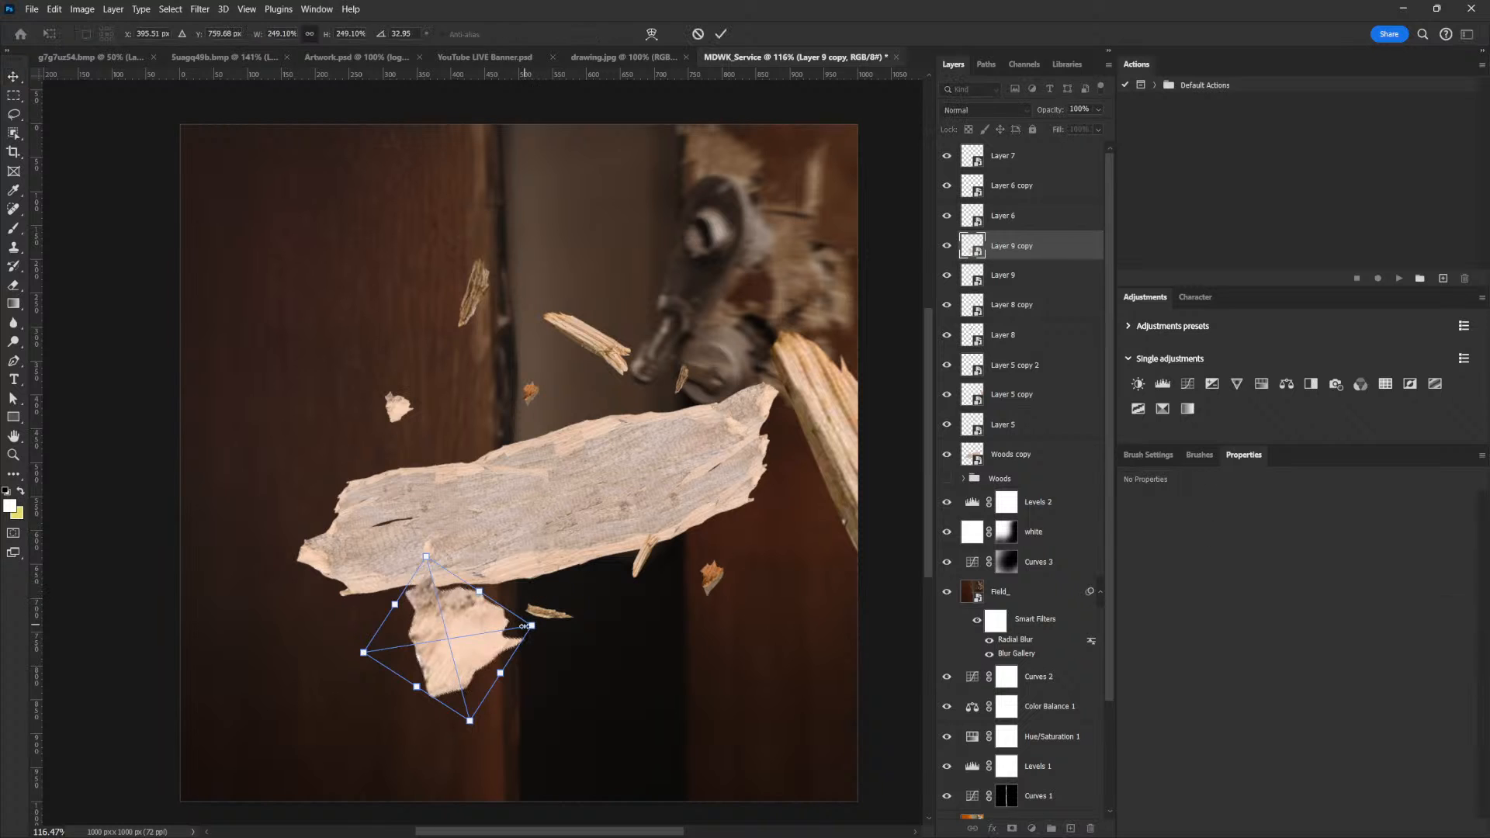
left_click_drag(531, 626, 541, 623)
key("Return")
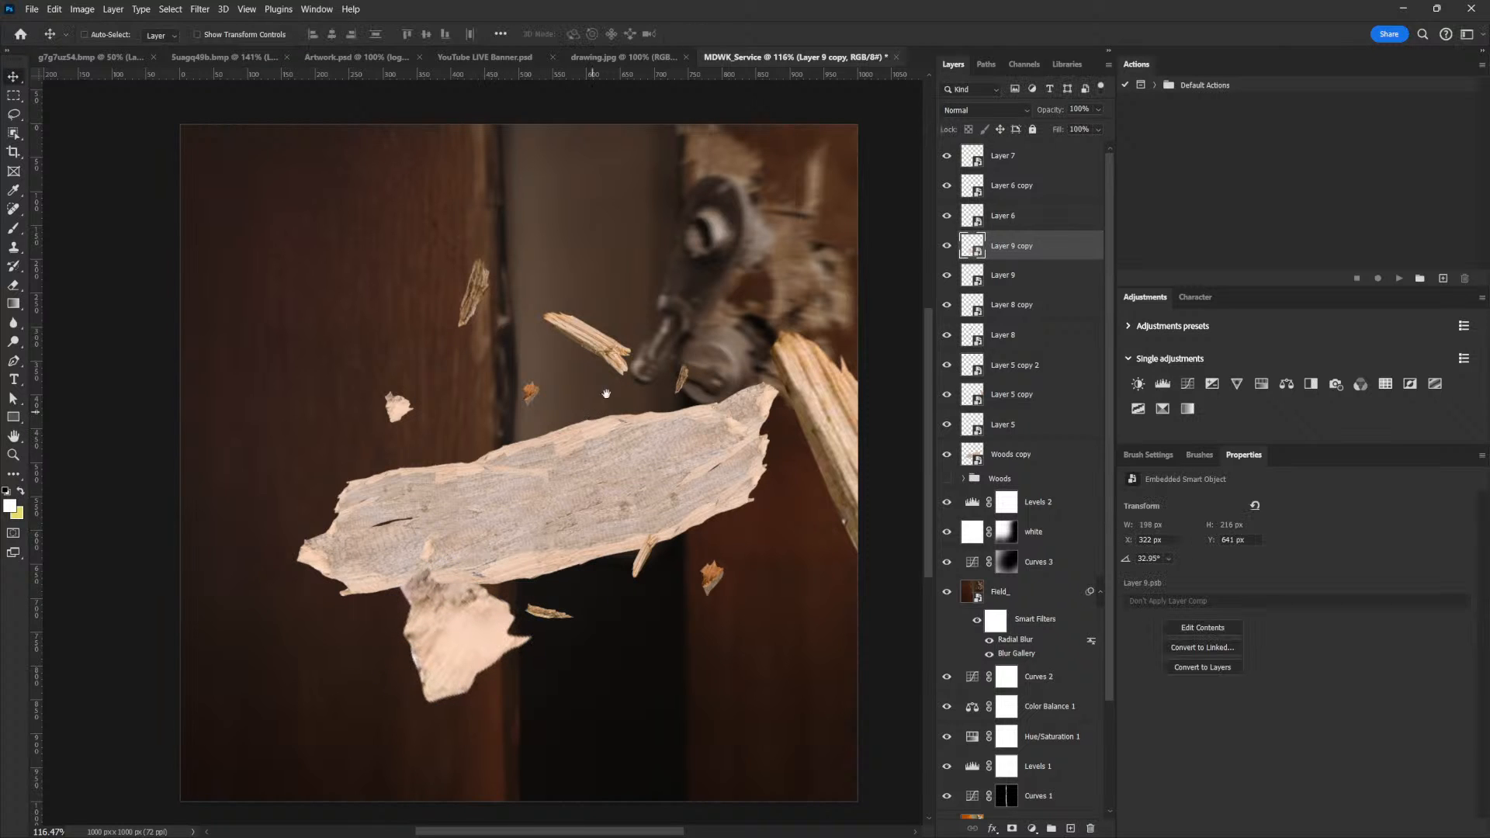
In Suagq49b.bmp, trace a closed Pen path around the broken lower tip of the middle plank on Layer 2
left_click(241, 57)
left_click_drag(760, 230, 571, 336)
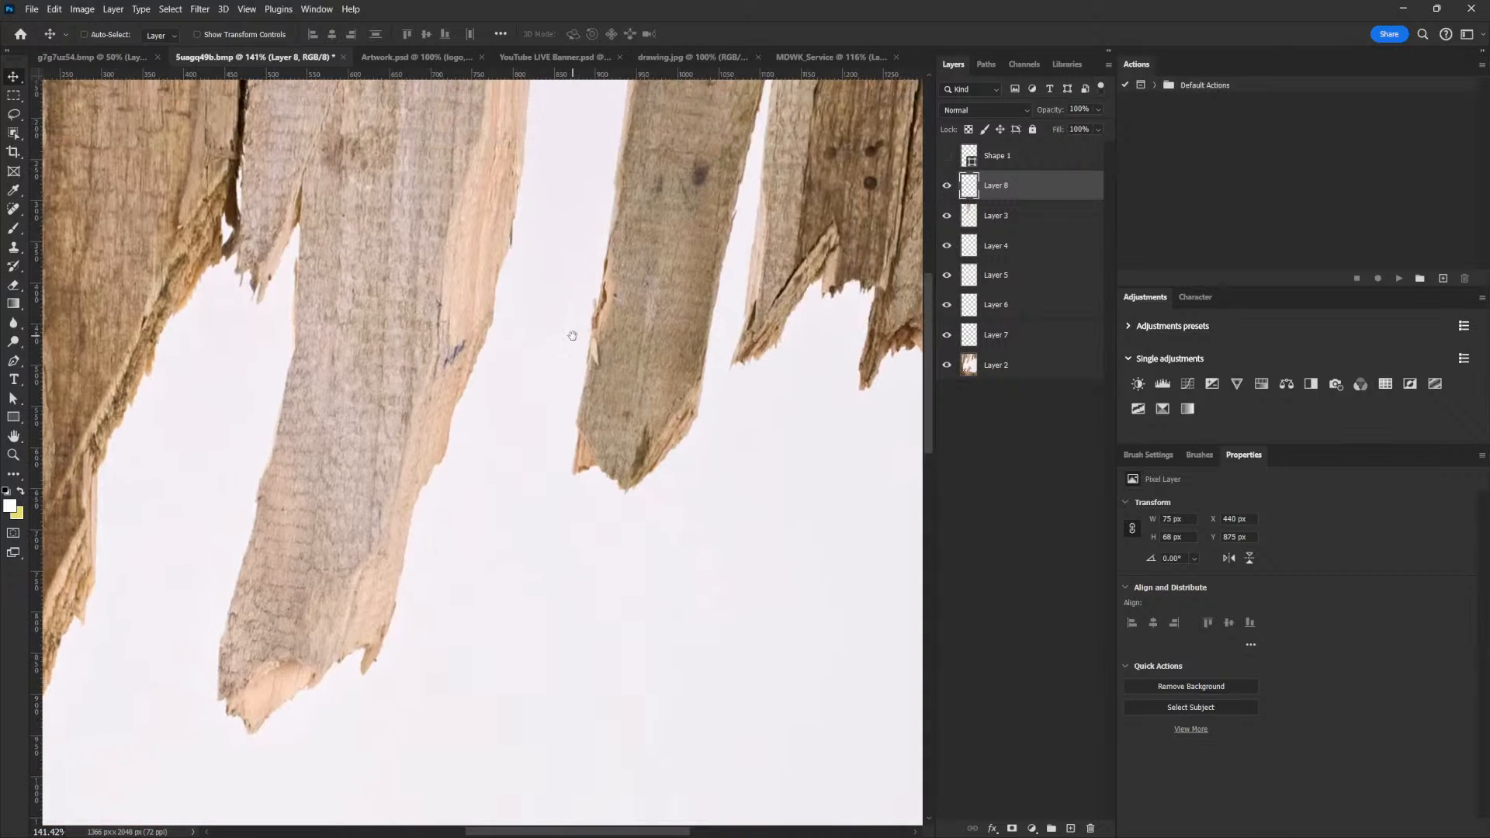
left_click(1004, 374)
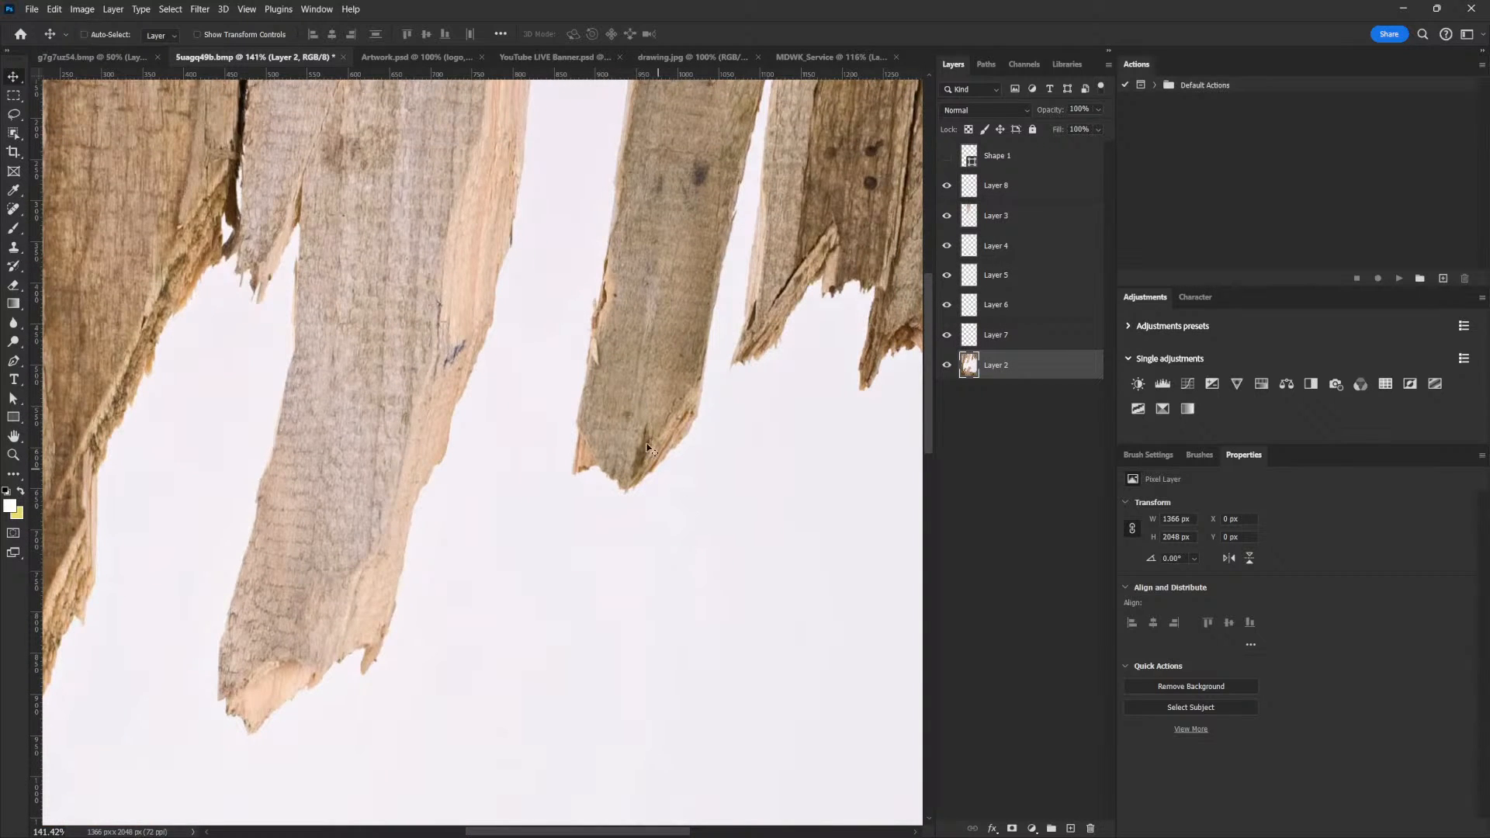
scroll(659, 474, "up", 5)
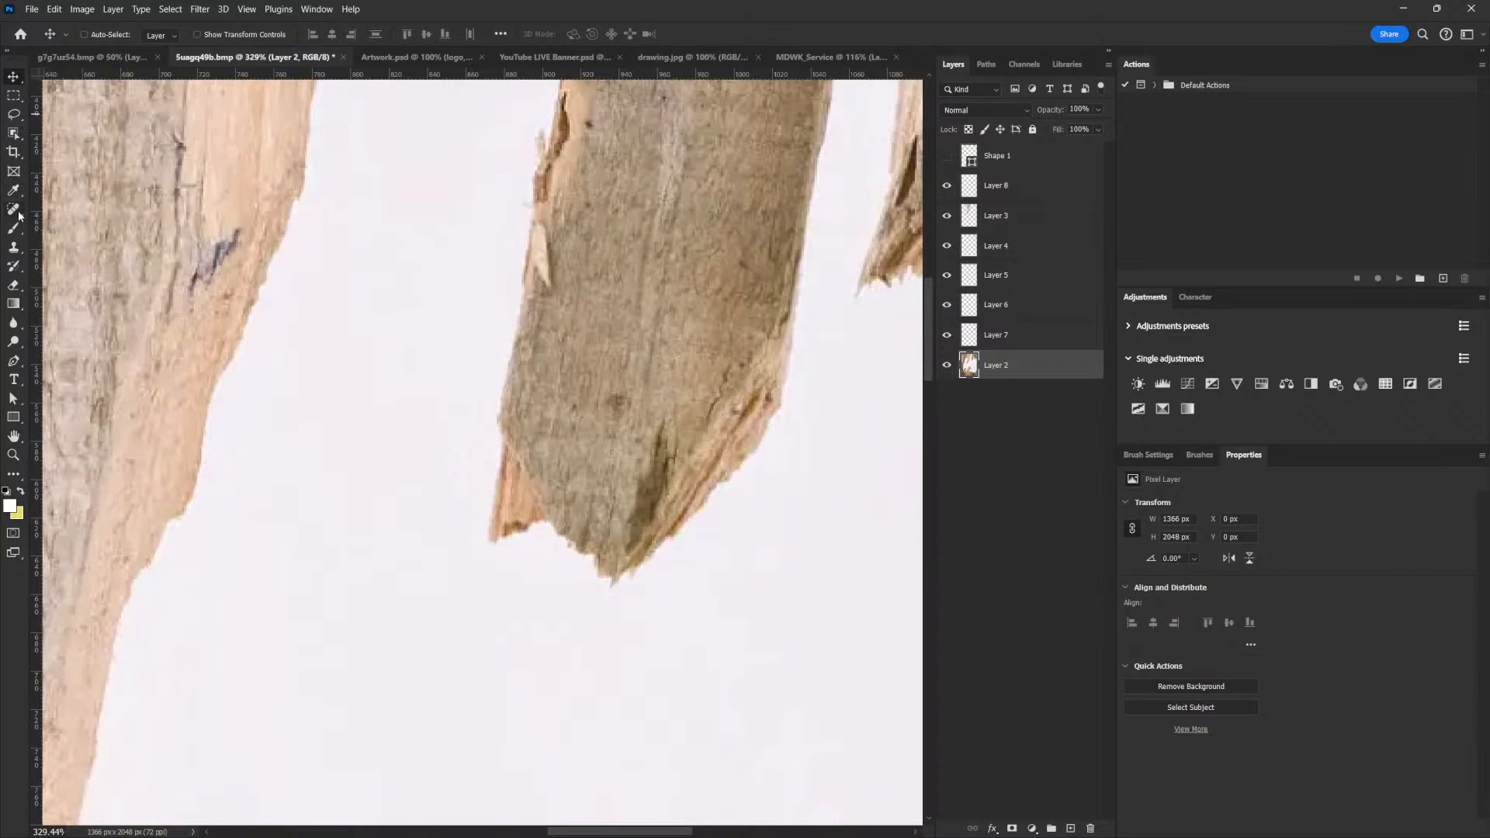
left_click(13, 360)
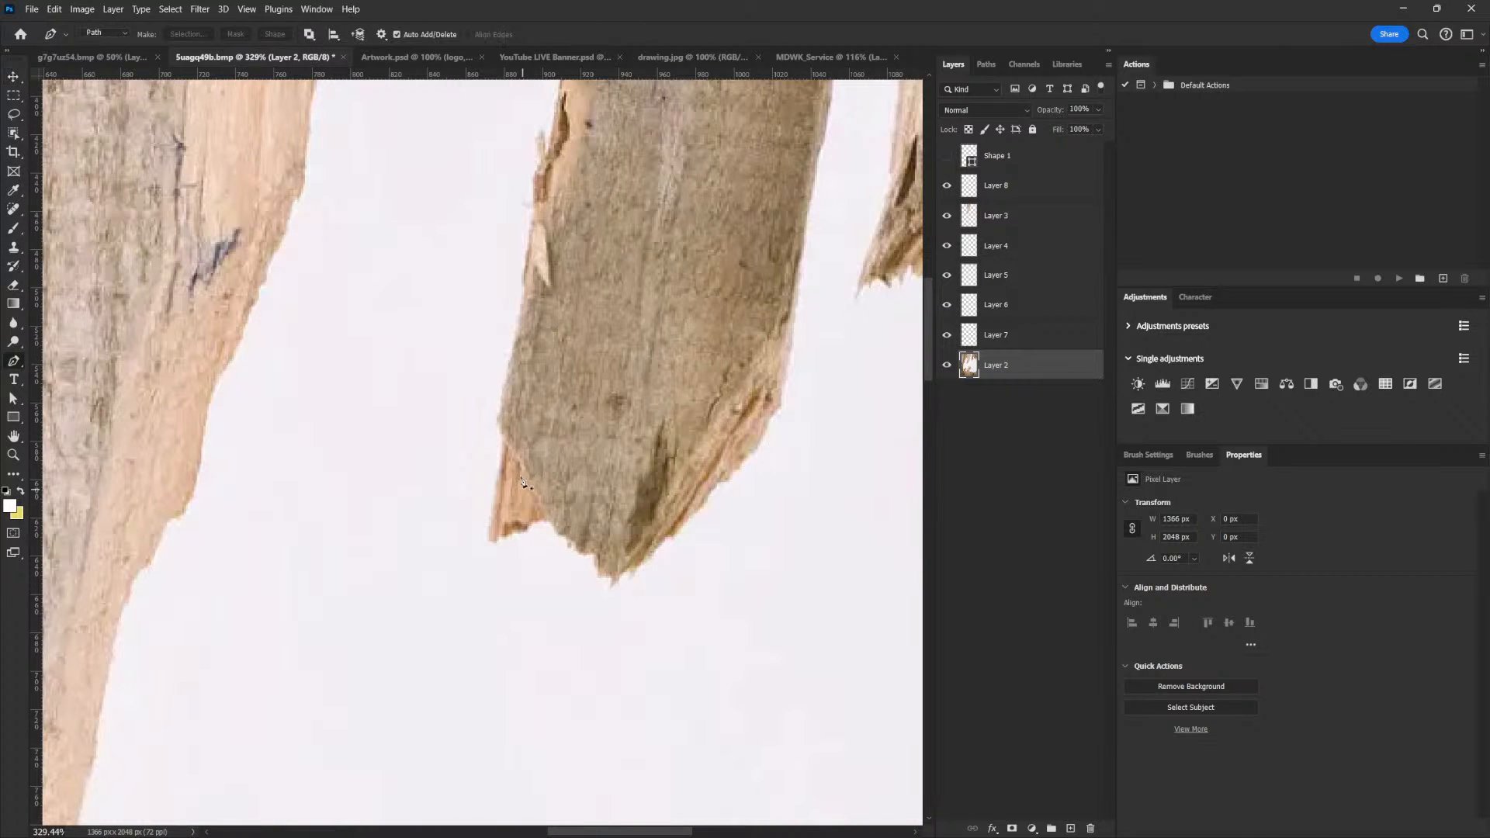
left_click(502, 432)
left_click(502, 478)
left_click(496, 529)
left_click(506, 535)
left_click(540, 519)
left_click(551, 514)
left_click(556, 529)
left_click(561, 530)
left_click(567, 537)
left_click(573, 544)
left_click(588, 557)
left_click(598, 564)
left_click(604, 572)
left_click(617, 577)
left_click_drag(623, 571, 595, 608)
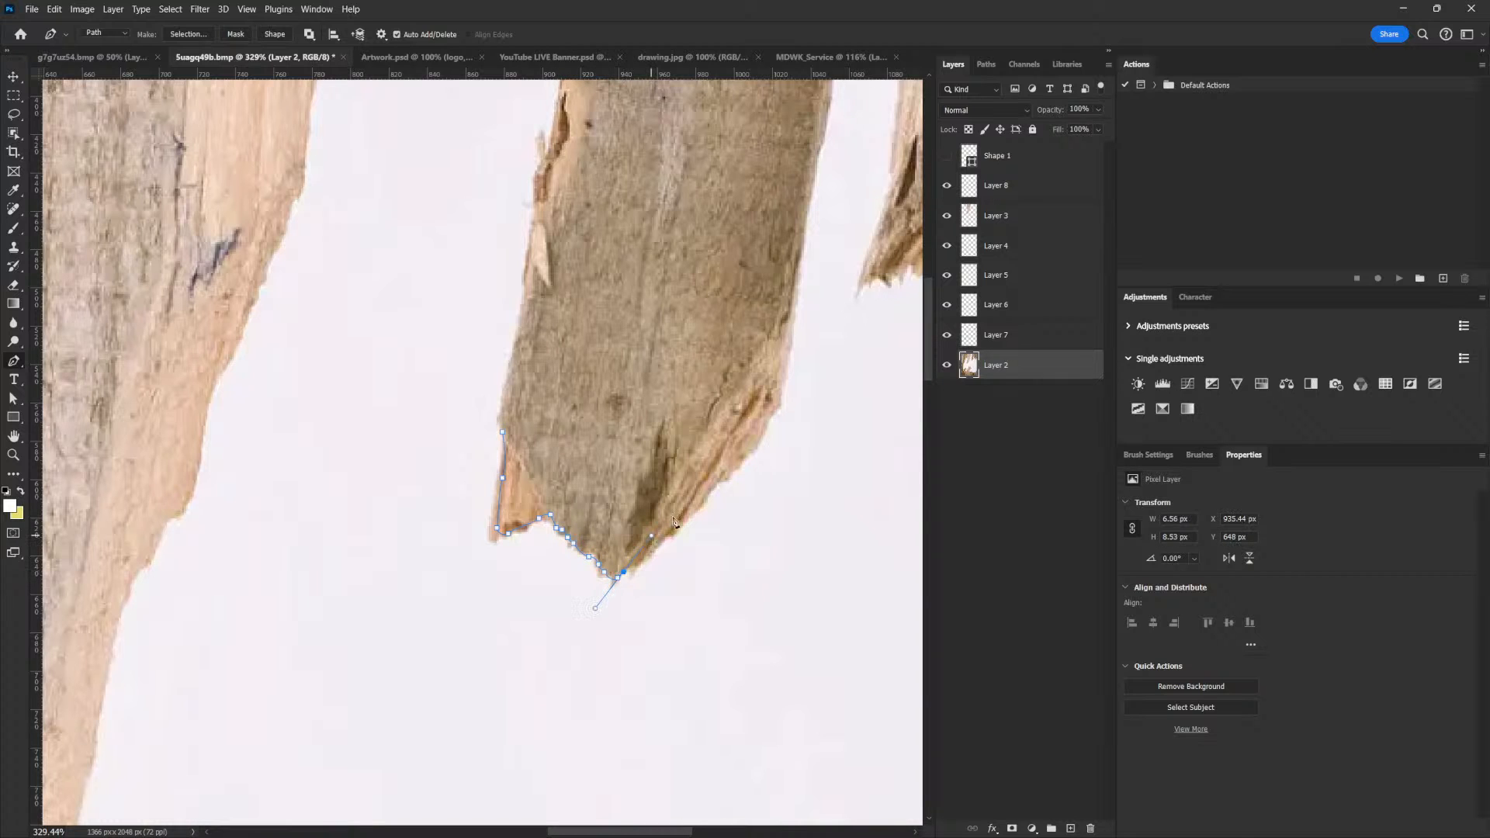
left_click(680, 516)
left_click(698, 485)
left_click(694, 463)
left_click(646, 427)
left_click(634, 407)
left_click(630, 408)
left_click(591, 380)
left_click(575, 362)
left_click(518, 336)
left_click(504, 391)
left_click(502, 425)
Copy the traced plank tip to its own layer and bring it into the MDWK_Service flyer beside the door handle
key("ctrl+Return")
key("ctrl+j")
key("v")
left_click_drag(585, 504, 738, 341)
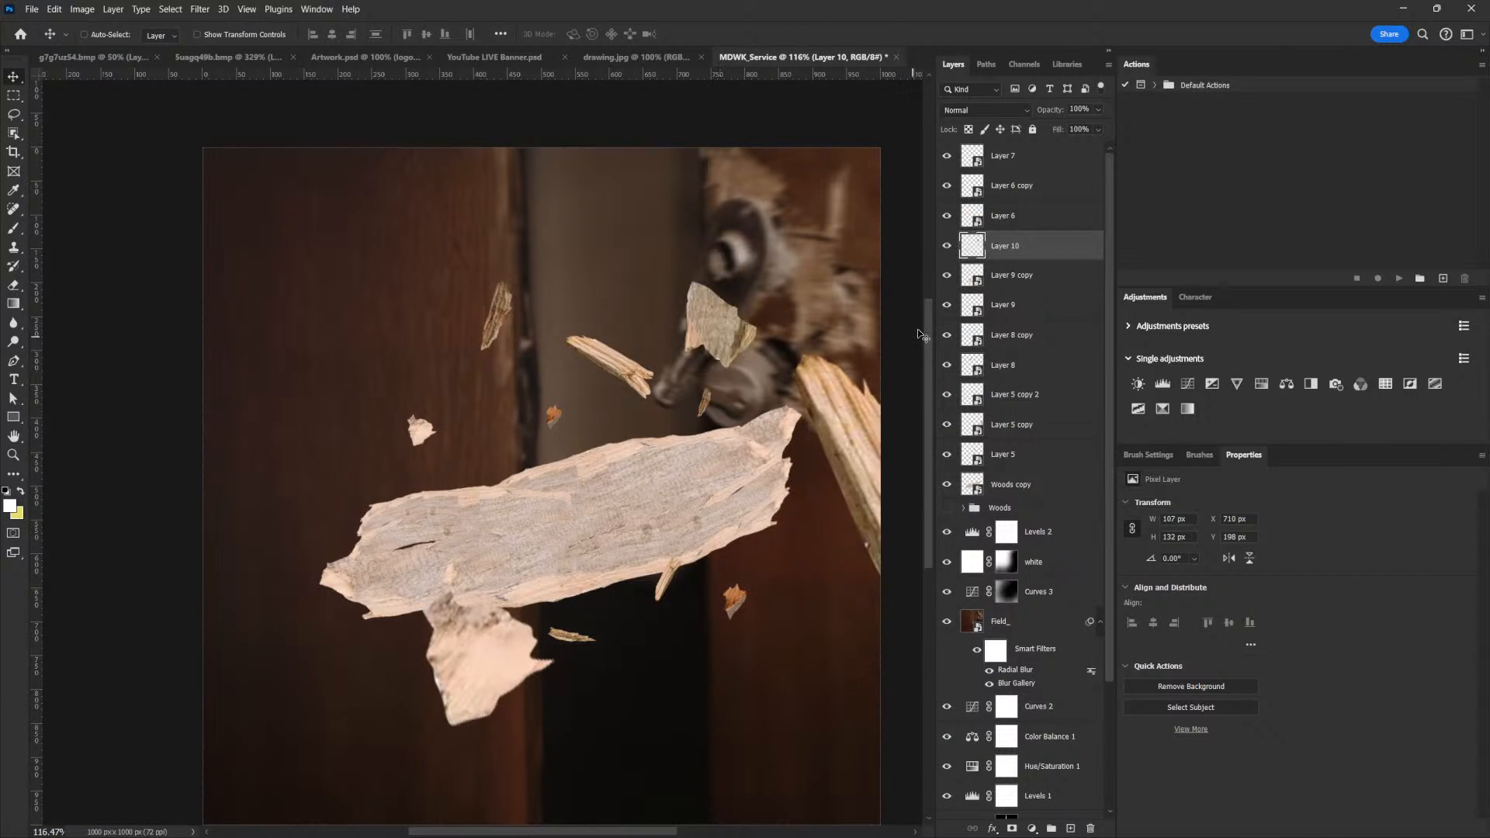
Convert the new plank tip to a smart object, scale it to about 99 x 122 px and place it between the door edge and the handle
right_click(1045, 245)
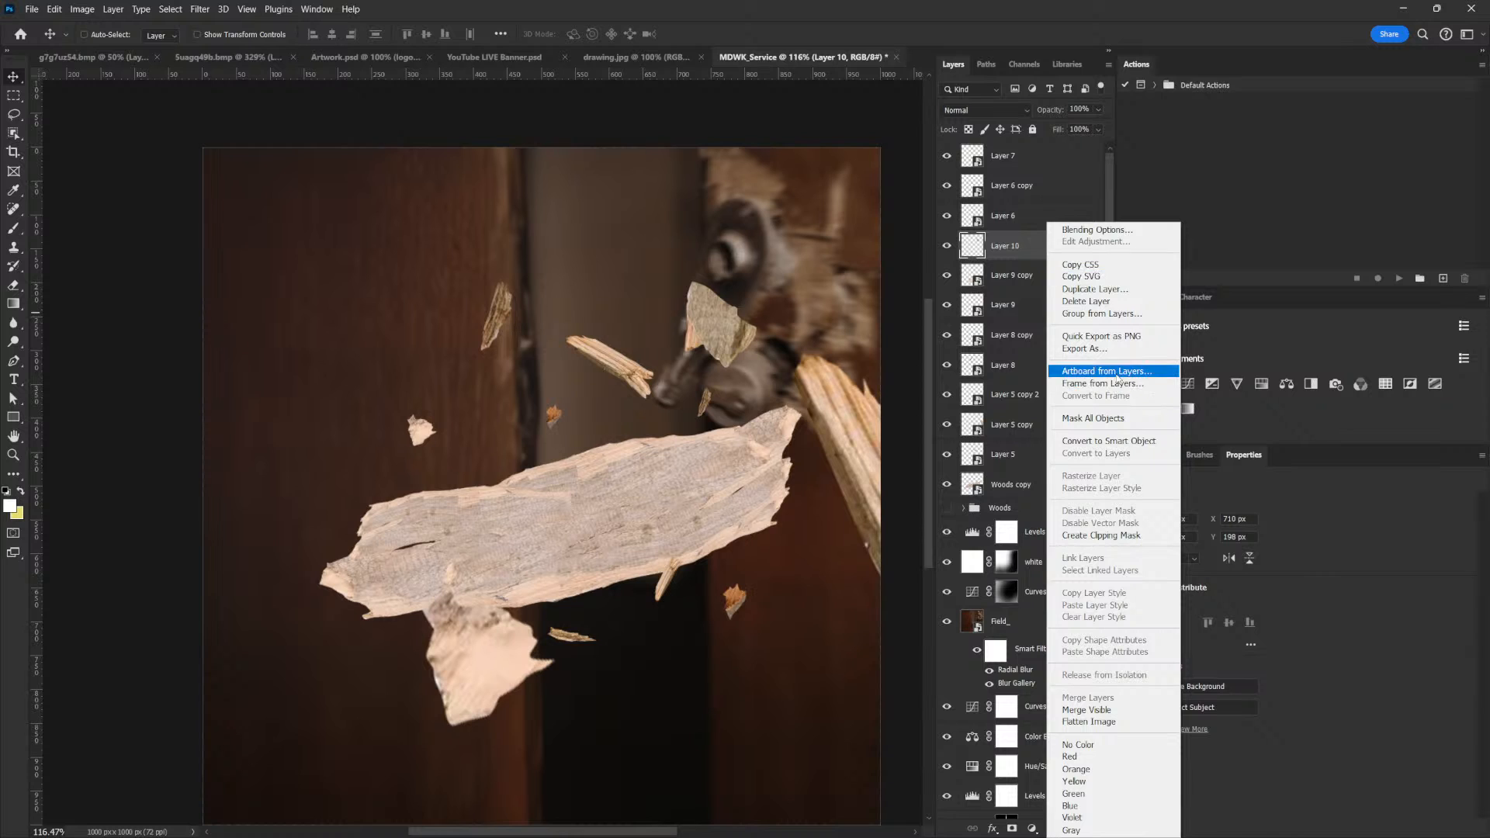
left_click(1088, 441)
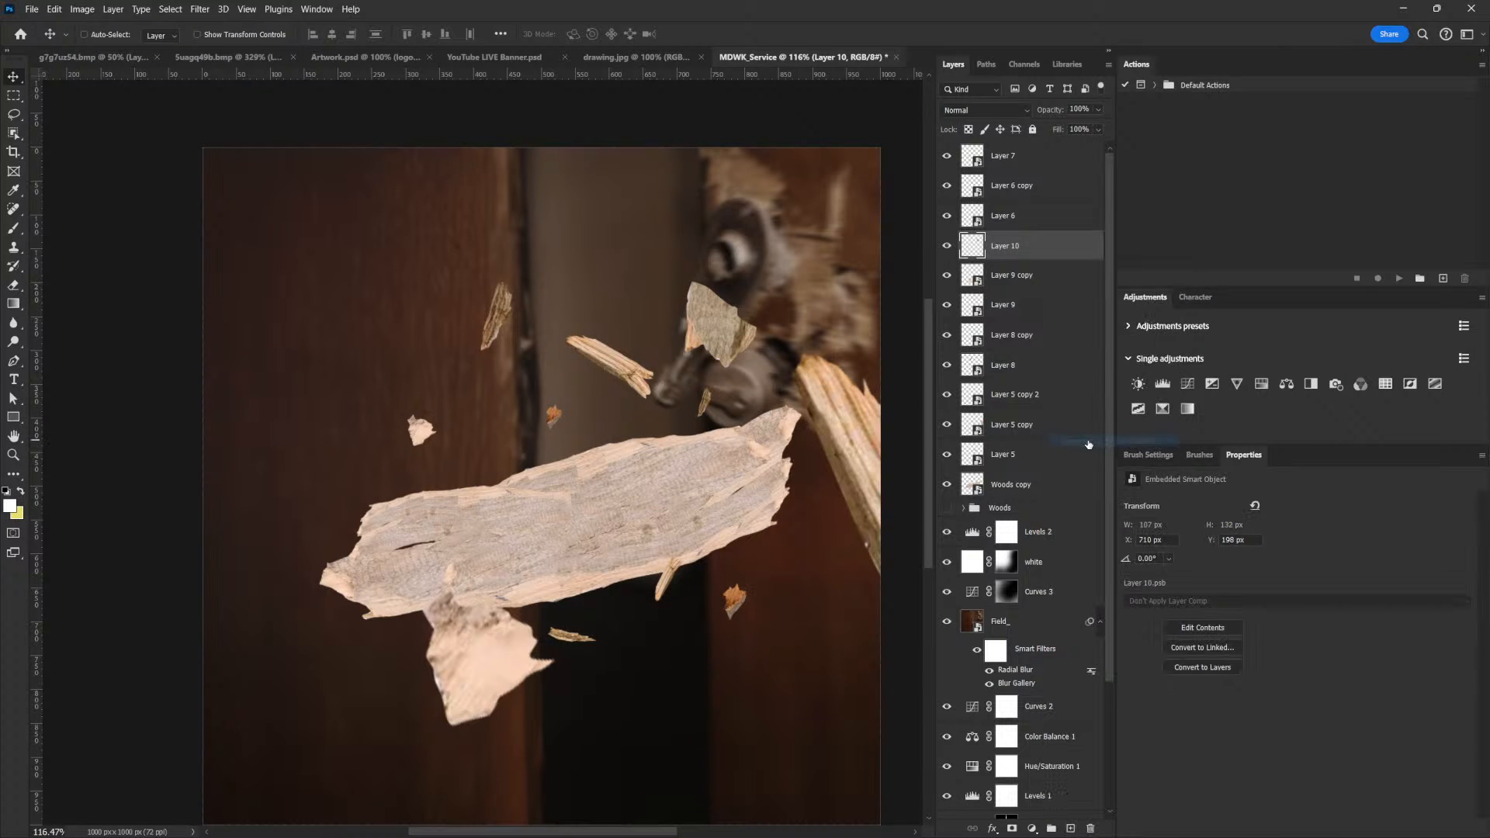
key("ctrl+t")
left_click_drag(756, 282, 683, 304)
key("Return")
key("ctrl+t")
left_click_drag(697, 242, 697, 244)
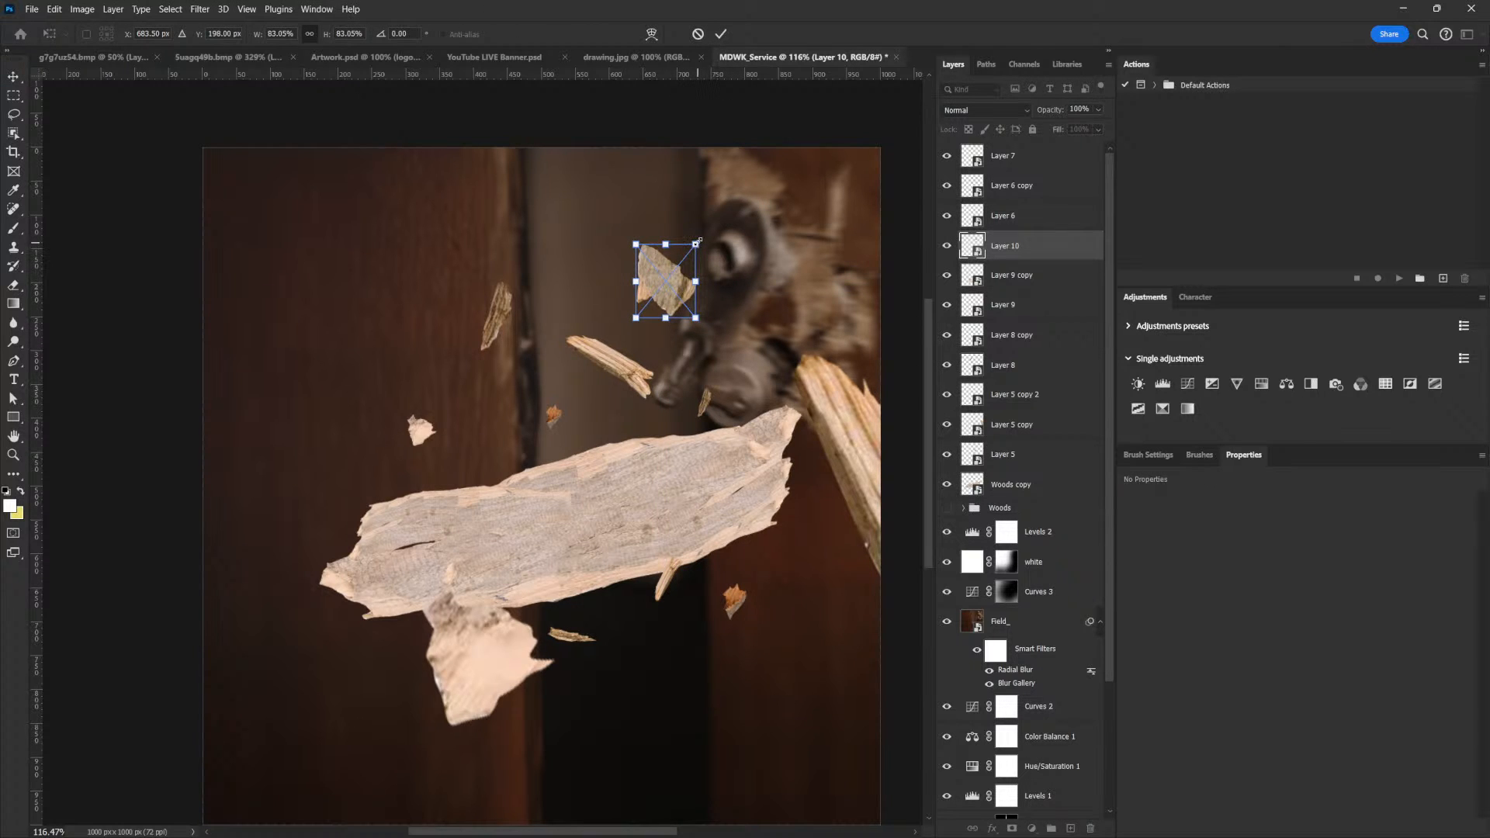
key("Return")
left_click_drag(681, 297, 677, 287)
Group all the wood piece layers from Layer 7 down to Woods copy
left_click_drag(853, 410, 772, 382)
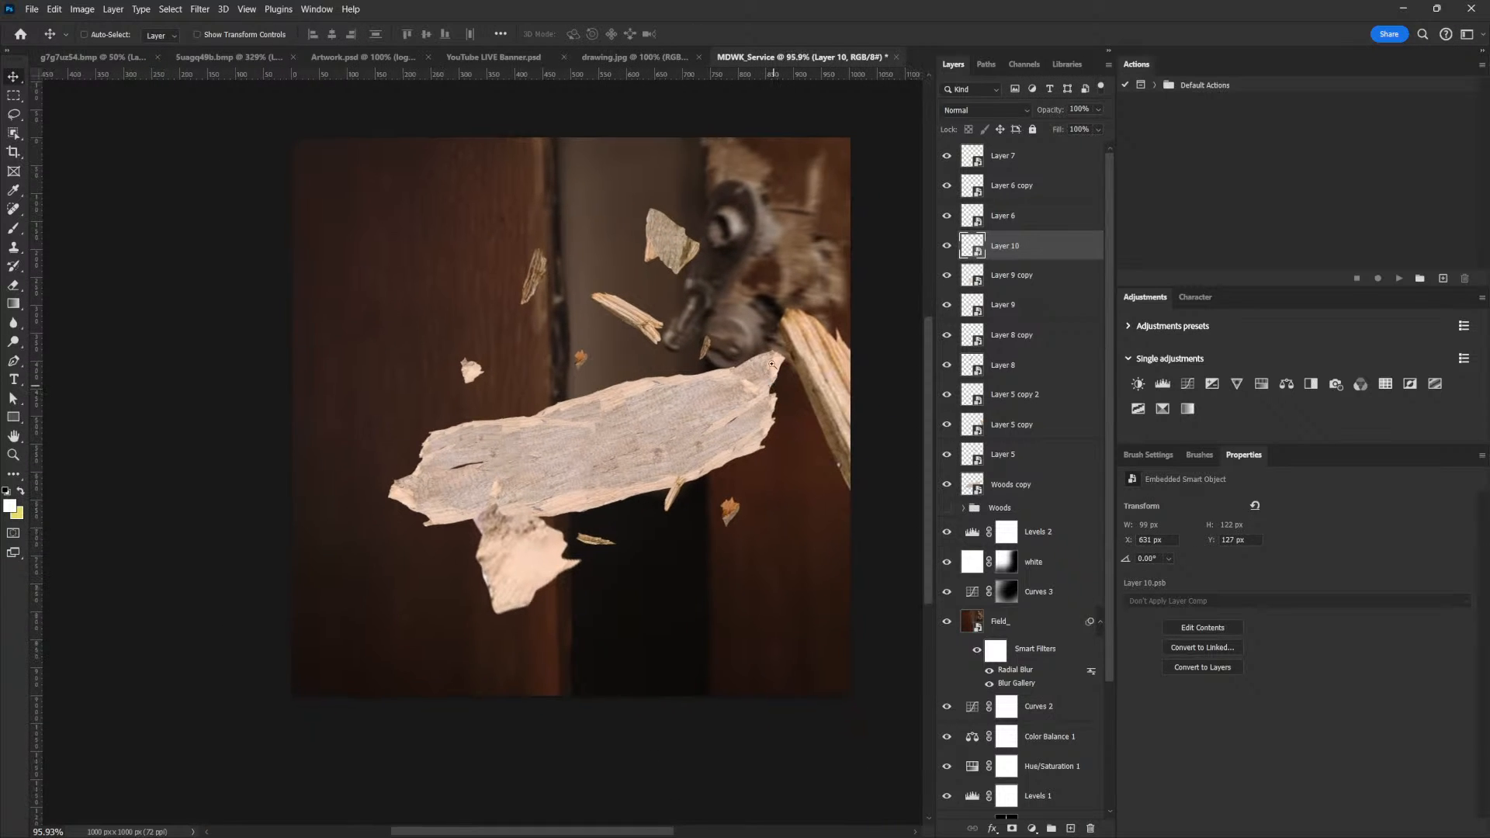
scroll(773, 383, "up", 3)
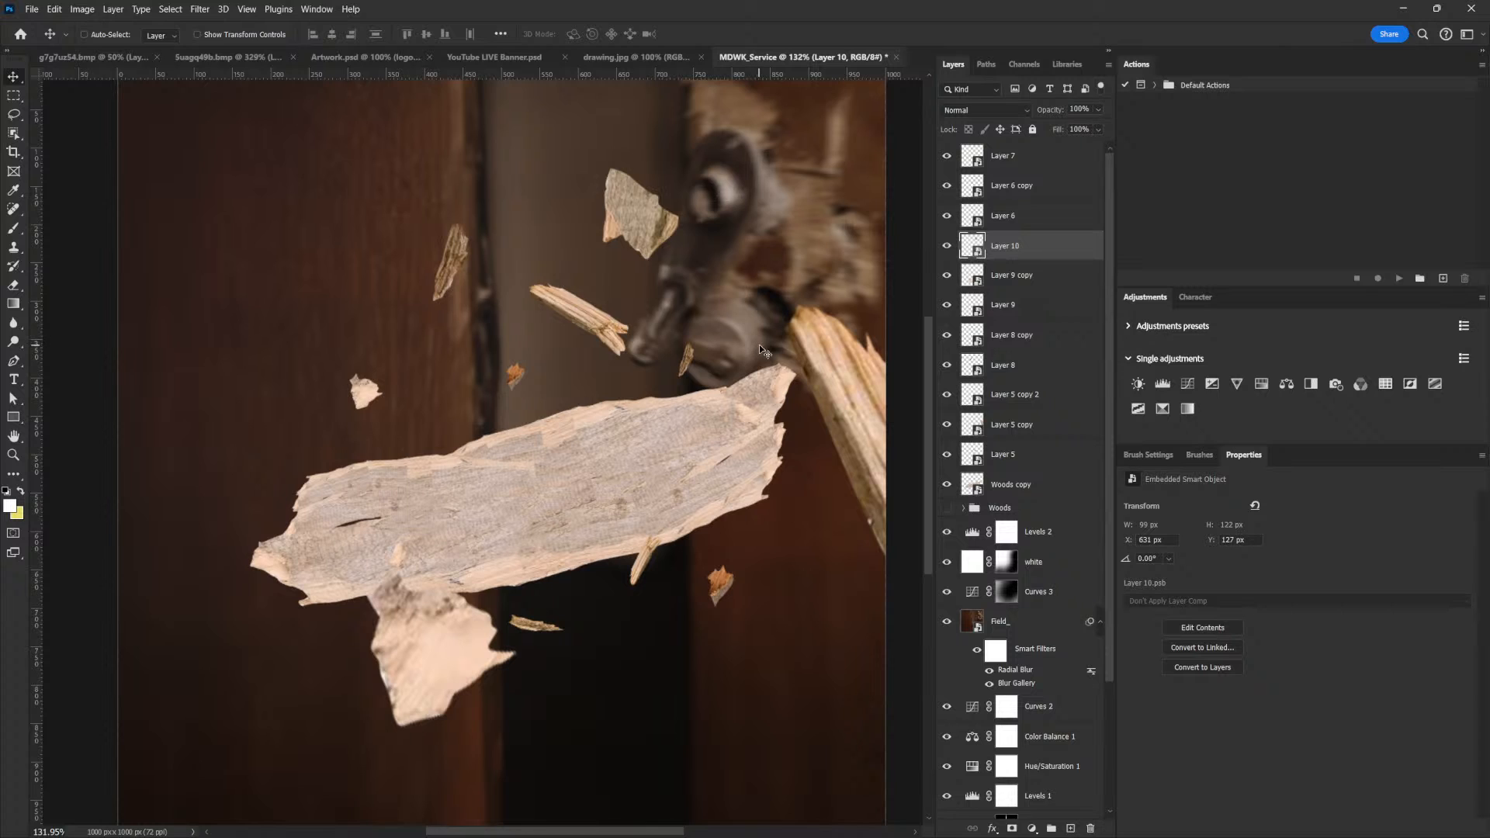
left_click(1012, 160)
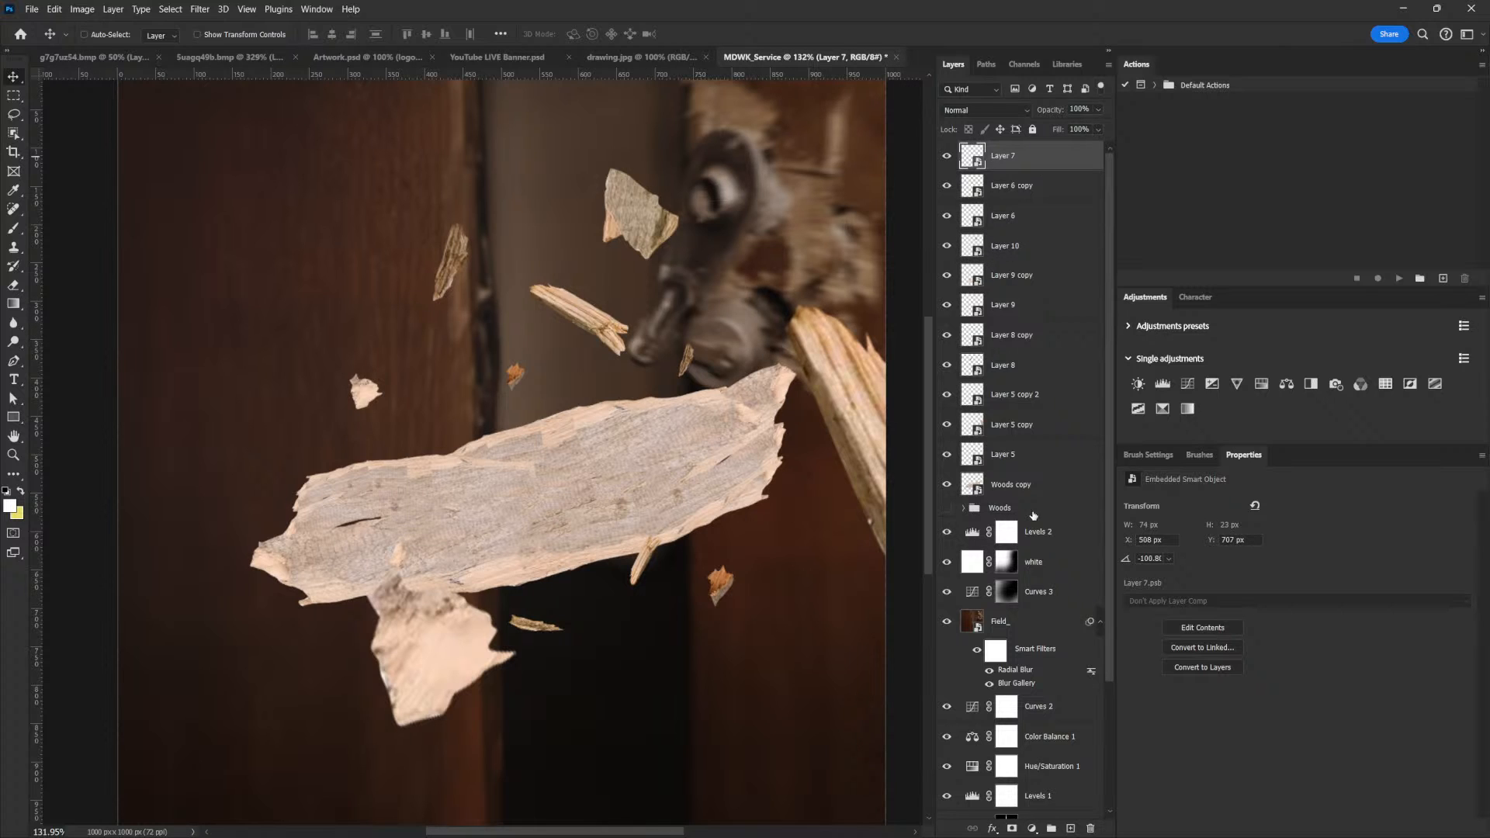
left_click(1018, 486, "shift")
left_click(1049, 829)
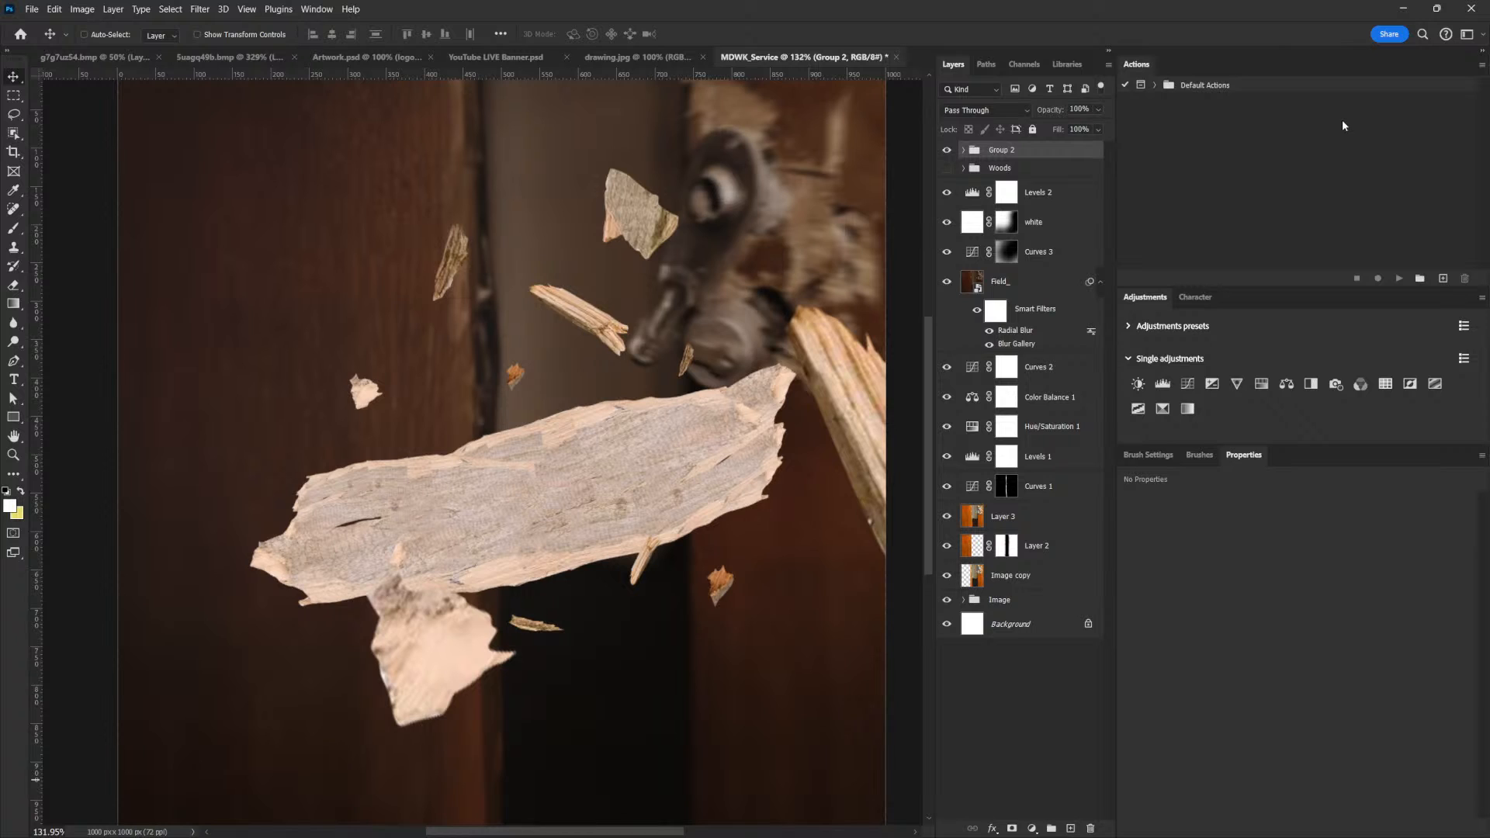
Add a Curves adjustment clipped to the wood group, darkening the shadows from input 78 to output 46 and anchoring the highlights with a second point
left_click(1187, 385)
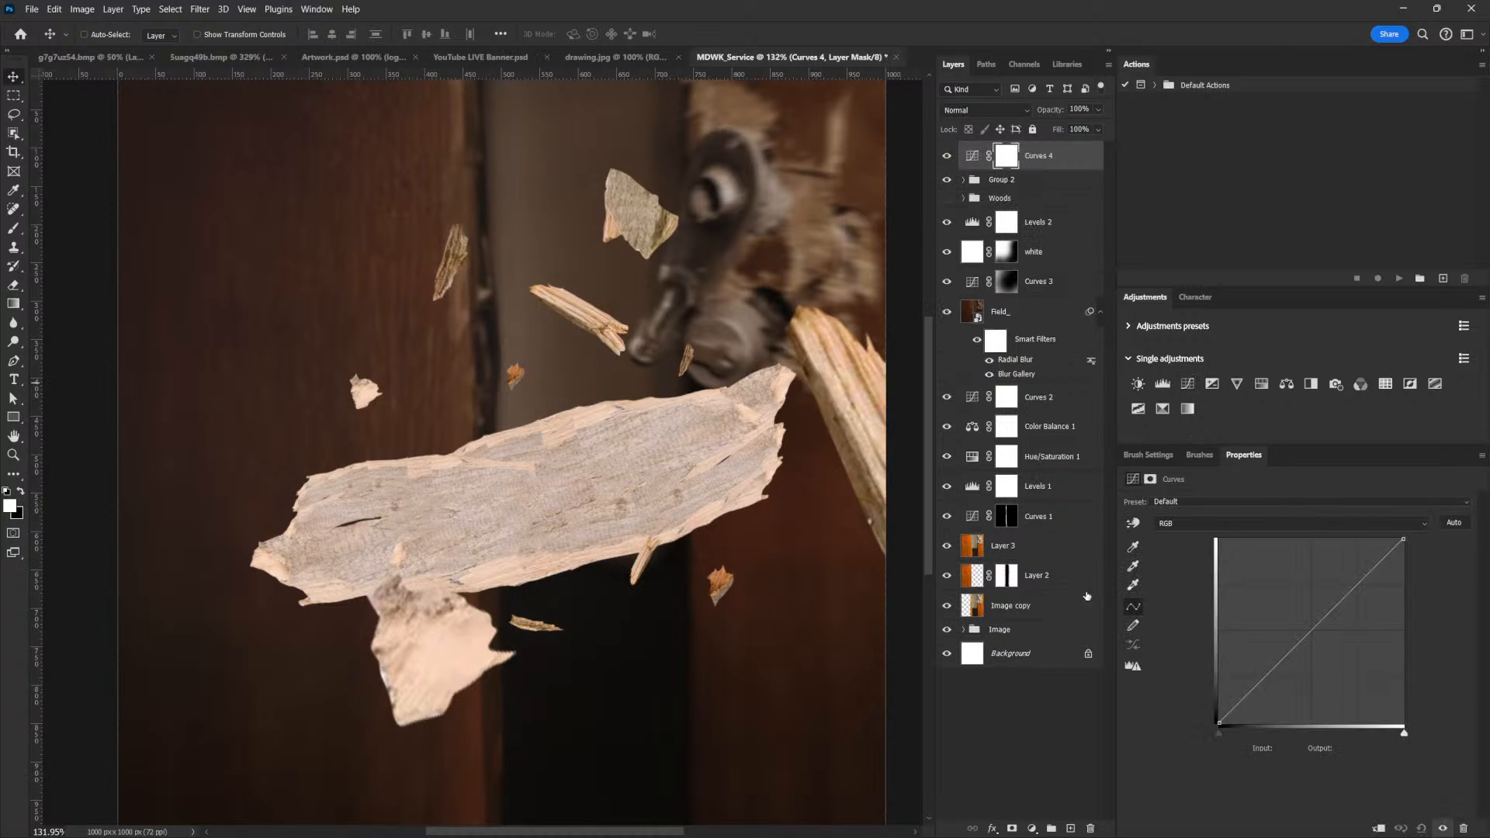
left_click(1378, 828)
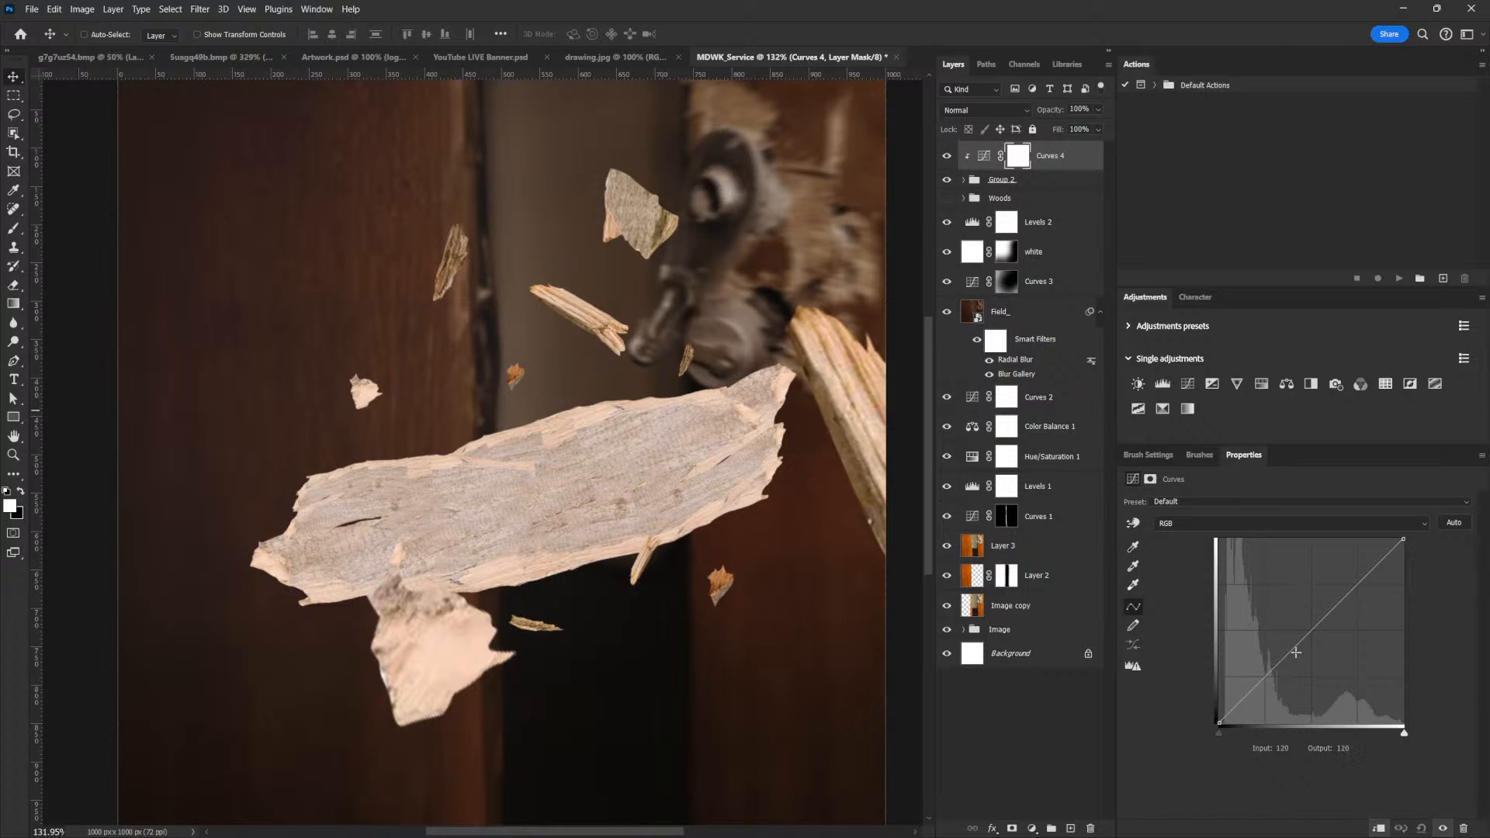
left_click(1275, 679)
left_click_drag(1275, 679, 1276, 686)
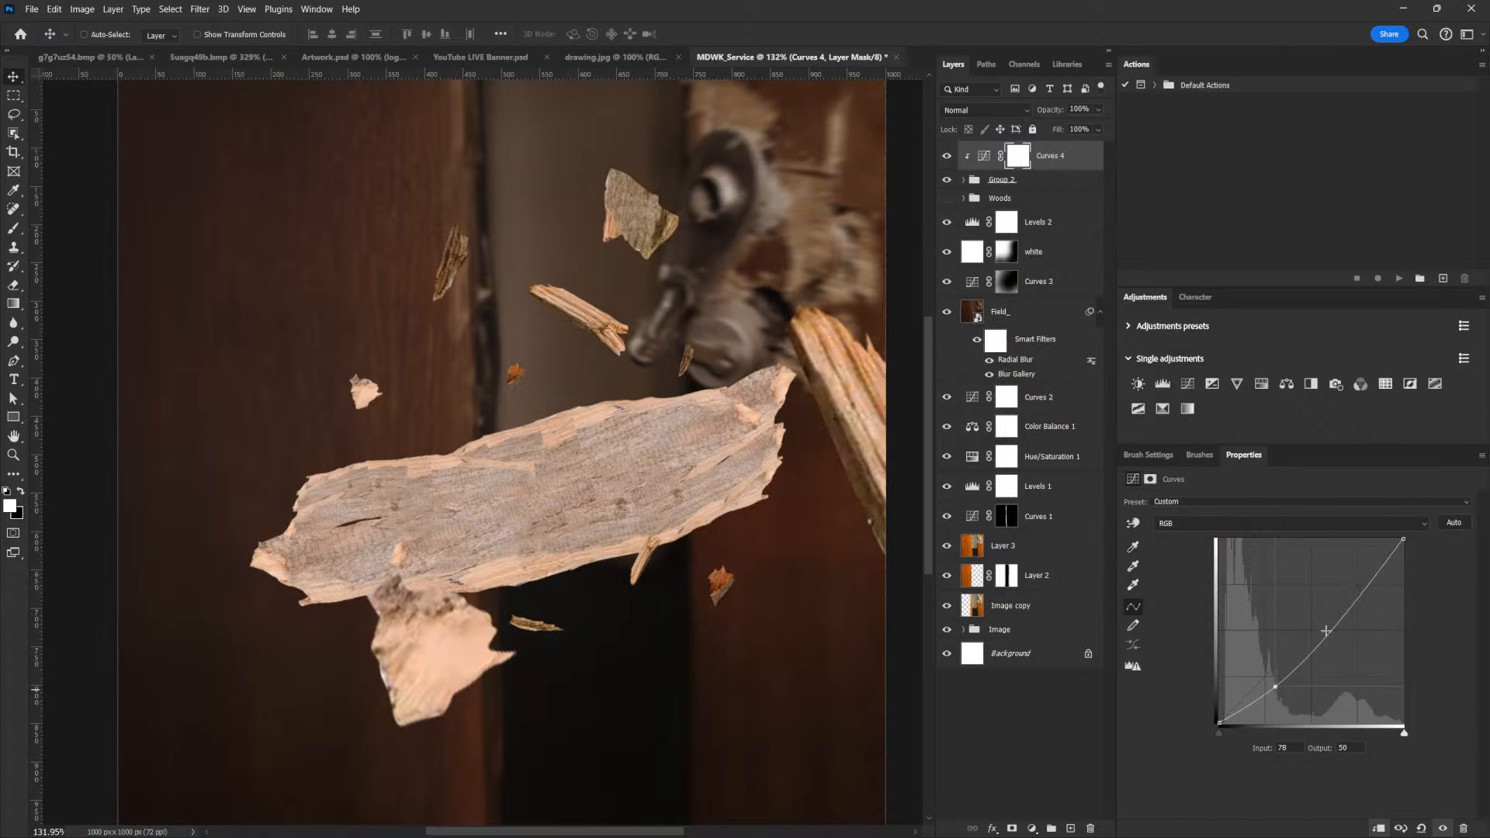
left_click_drag(1343, 618, 1341, 613)
left_click_drag(1275, 686, 1275, 690)
In the clipped Curves adjustment, set the blue channel's input 134 to output 125 and the red channel's input 164 to output 167
left_click(1194, 523)
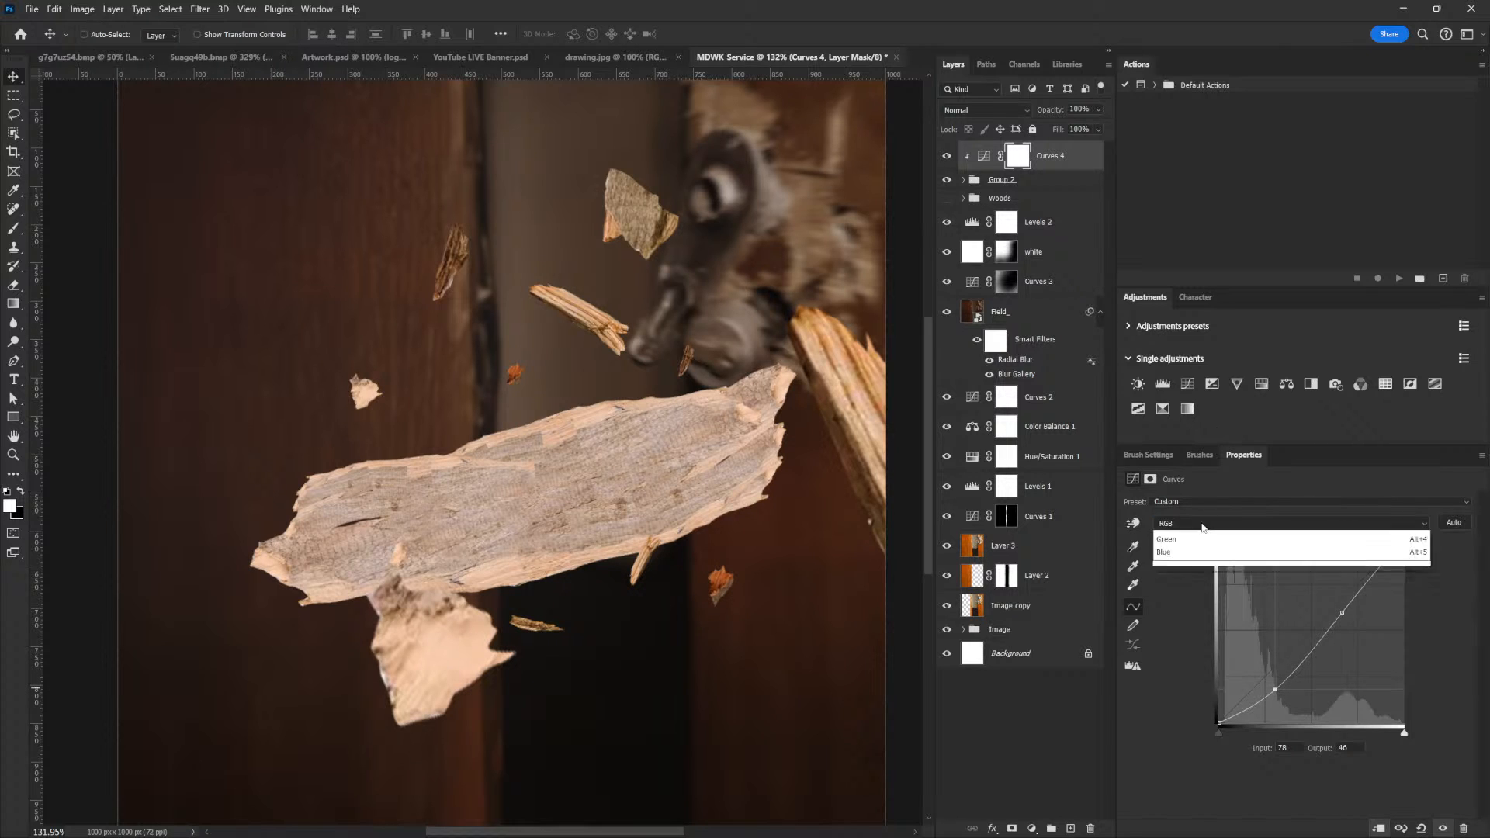
left_click(1195, 579)
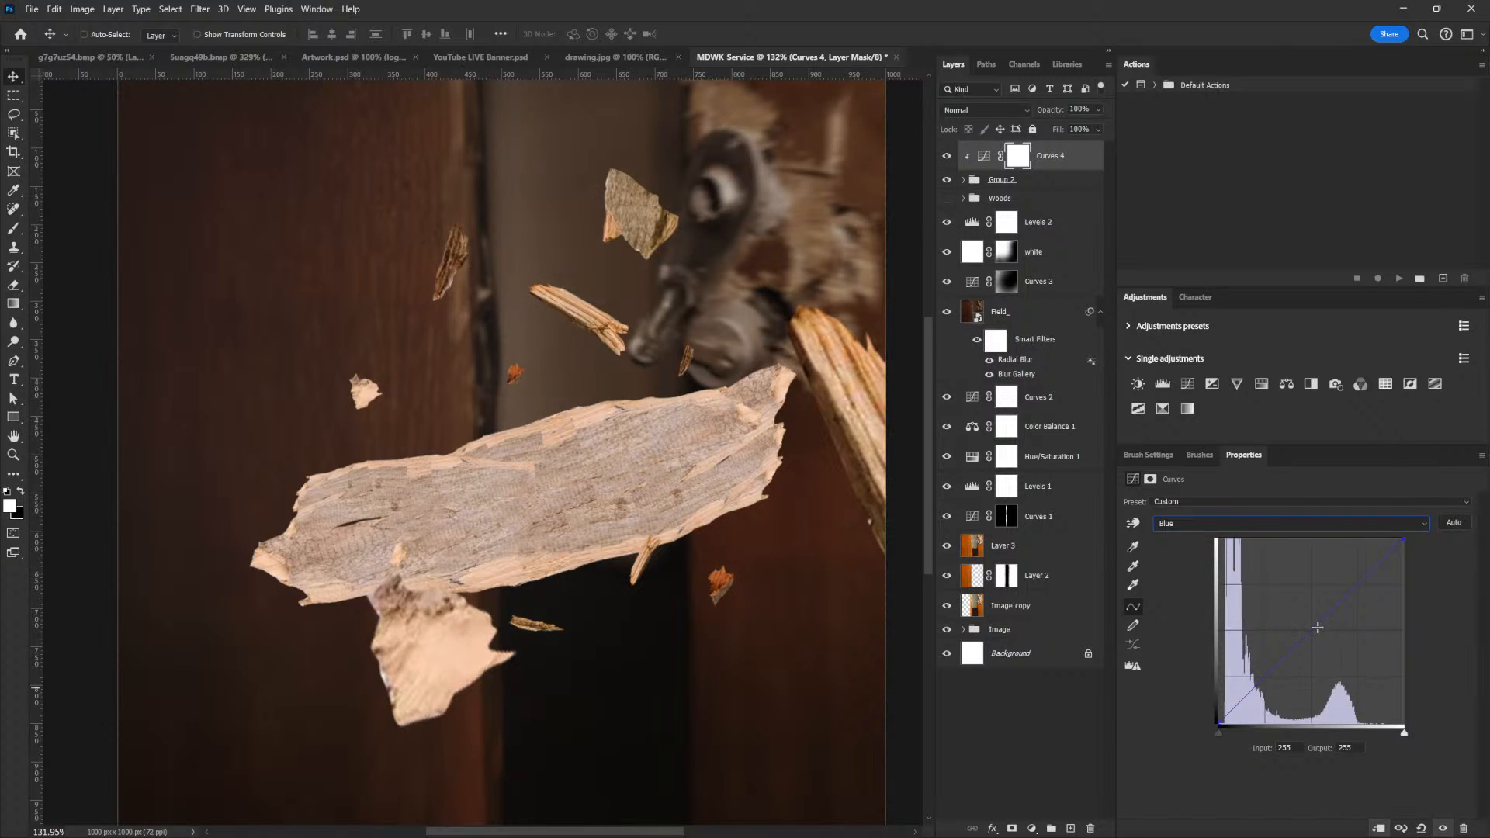
left_click_drag(1317, 626, 1315, 632)
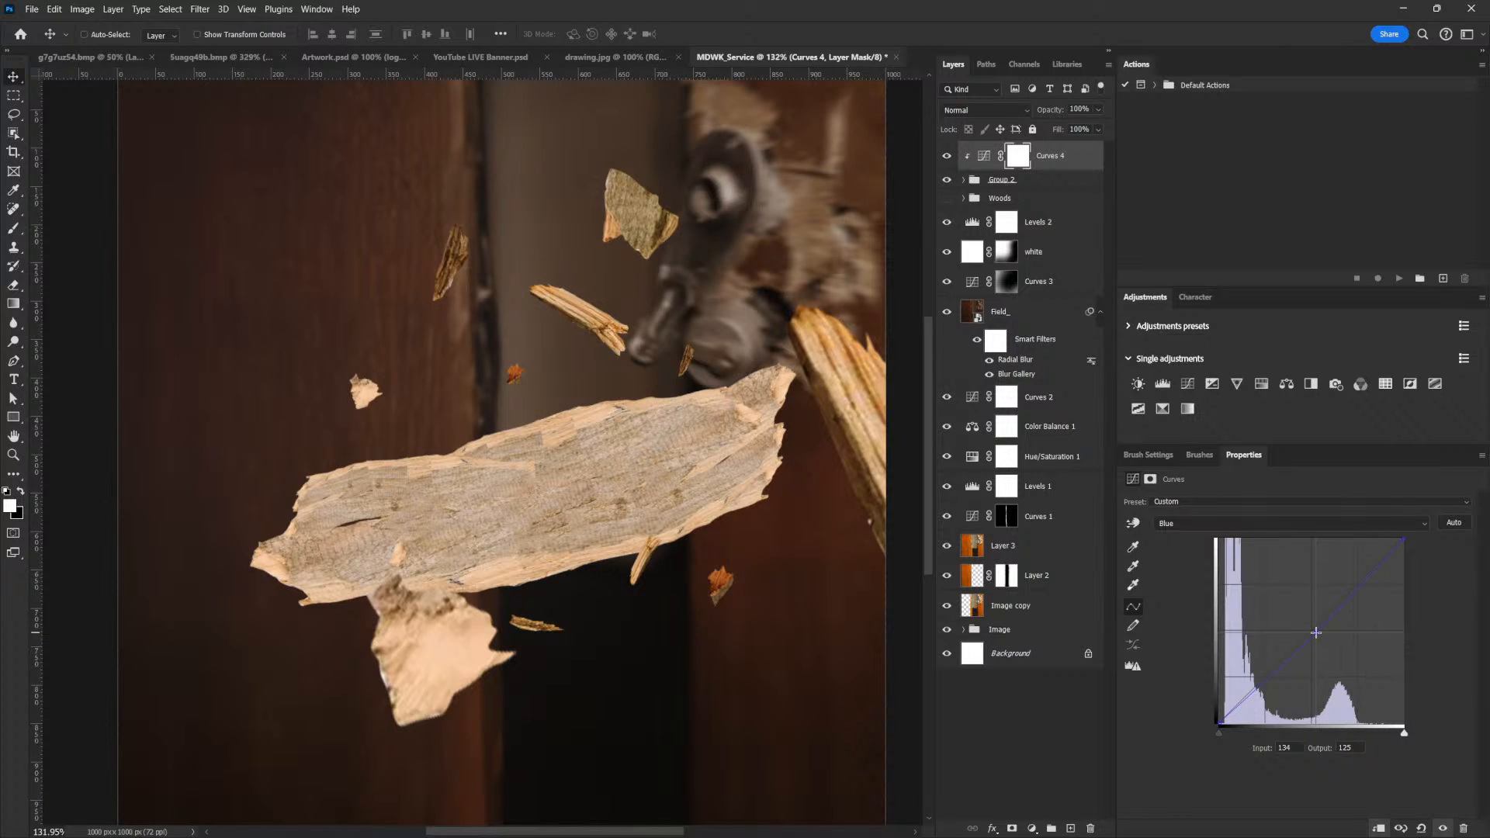
left_click(1213, 529)
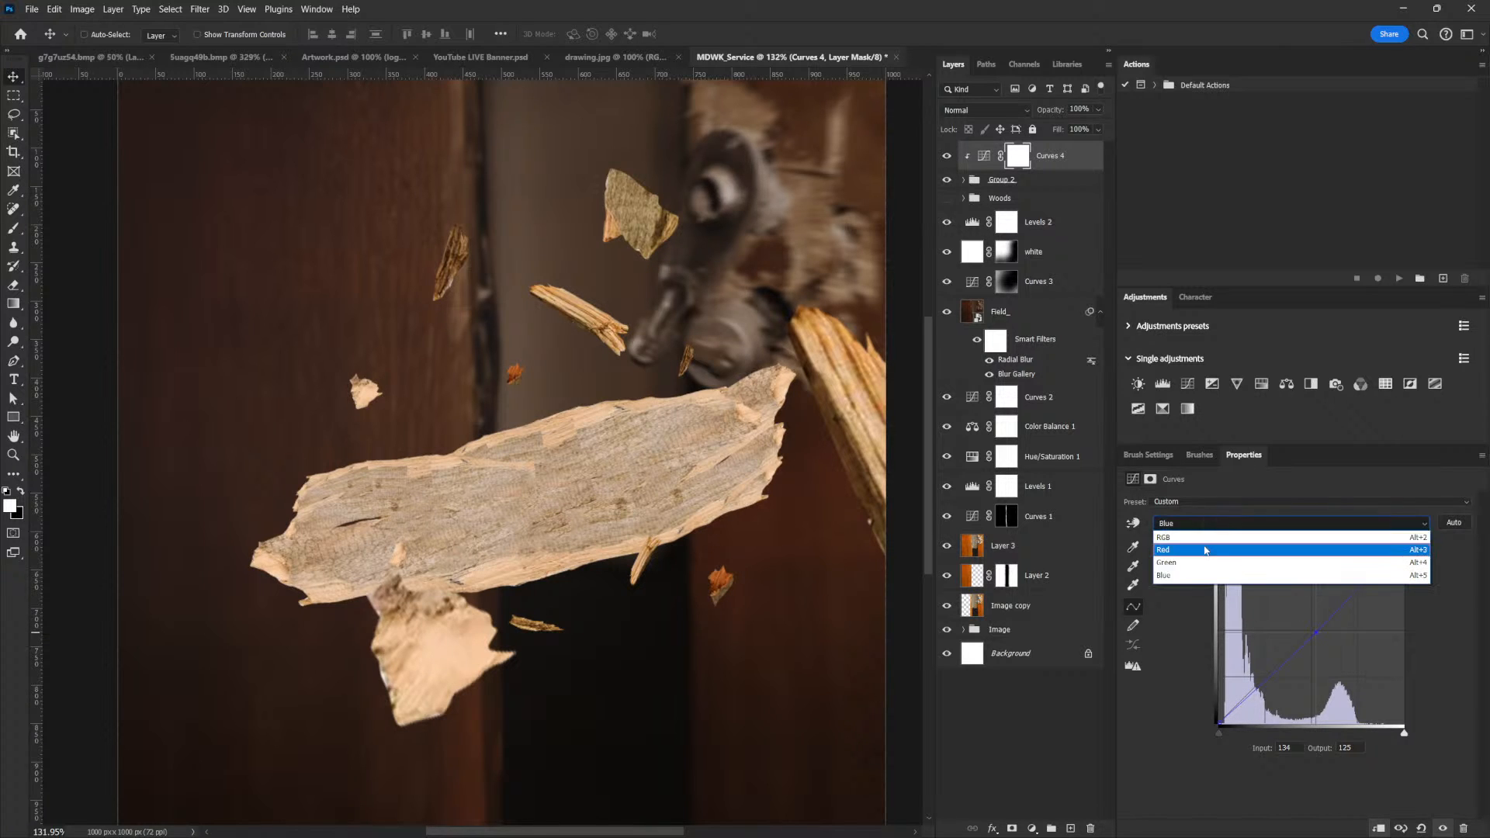
left_click(1206, 545)
left_click(1339, 598)
left_click_drag(1338, 598, 1338, 602)
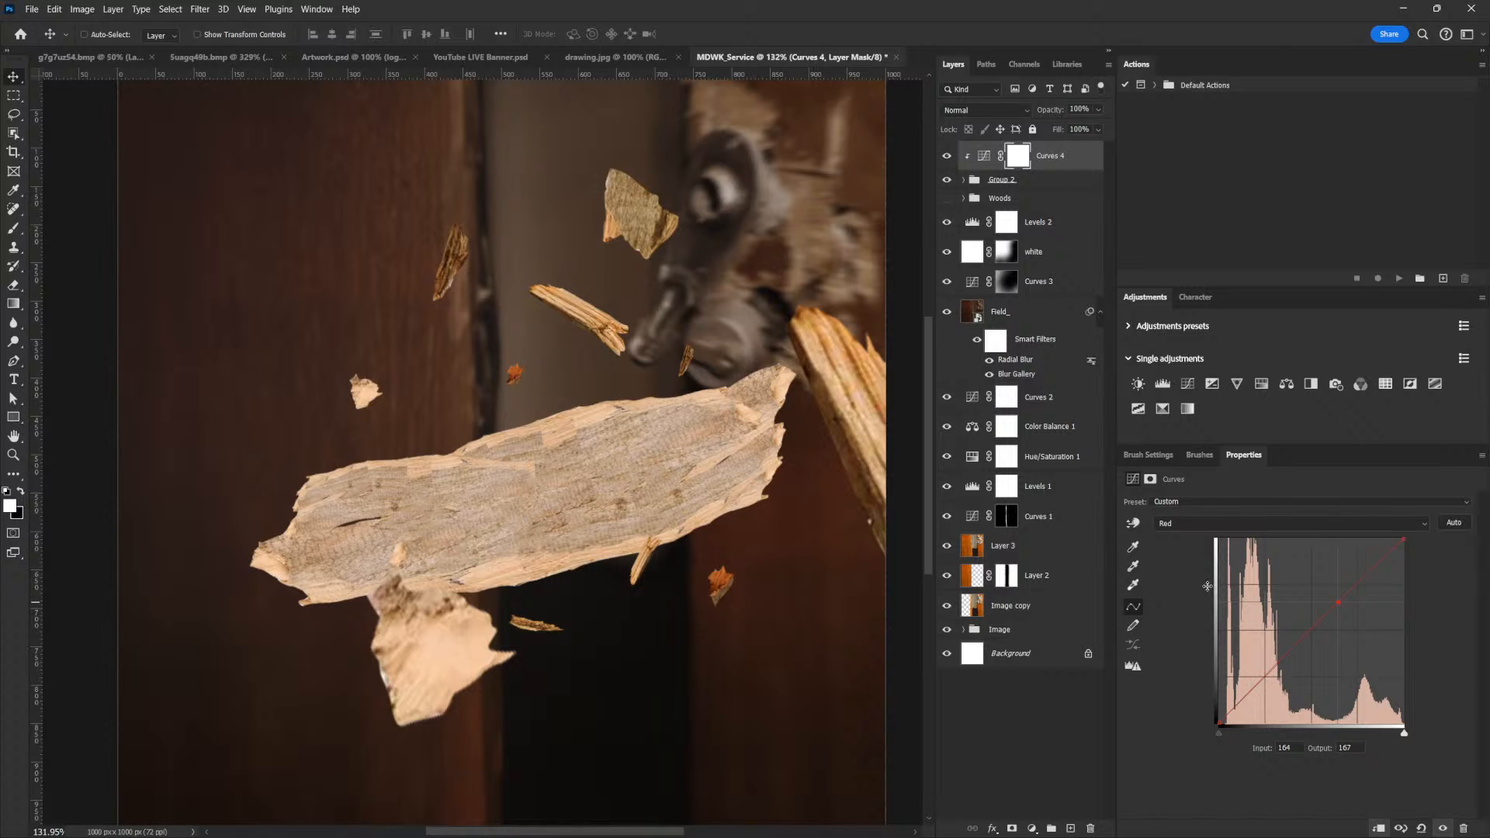
Add a Levels adjustment clipped to the wood group and brighten its midtones to 1.70
left_click(1020, 184)
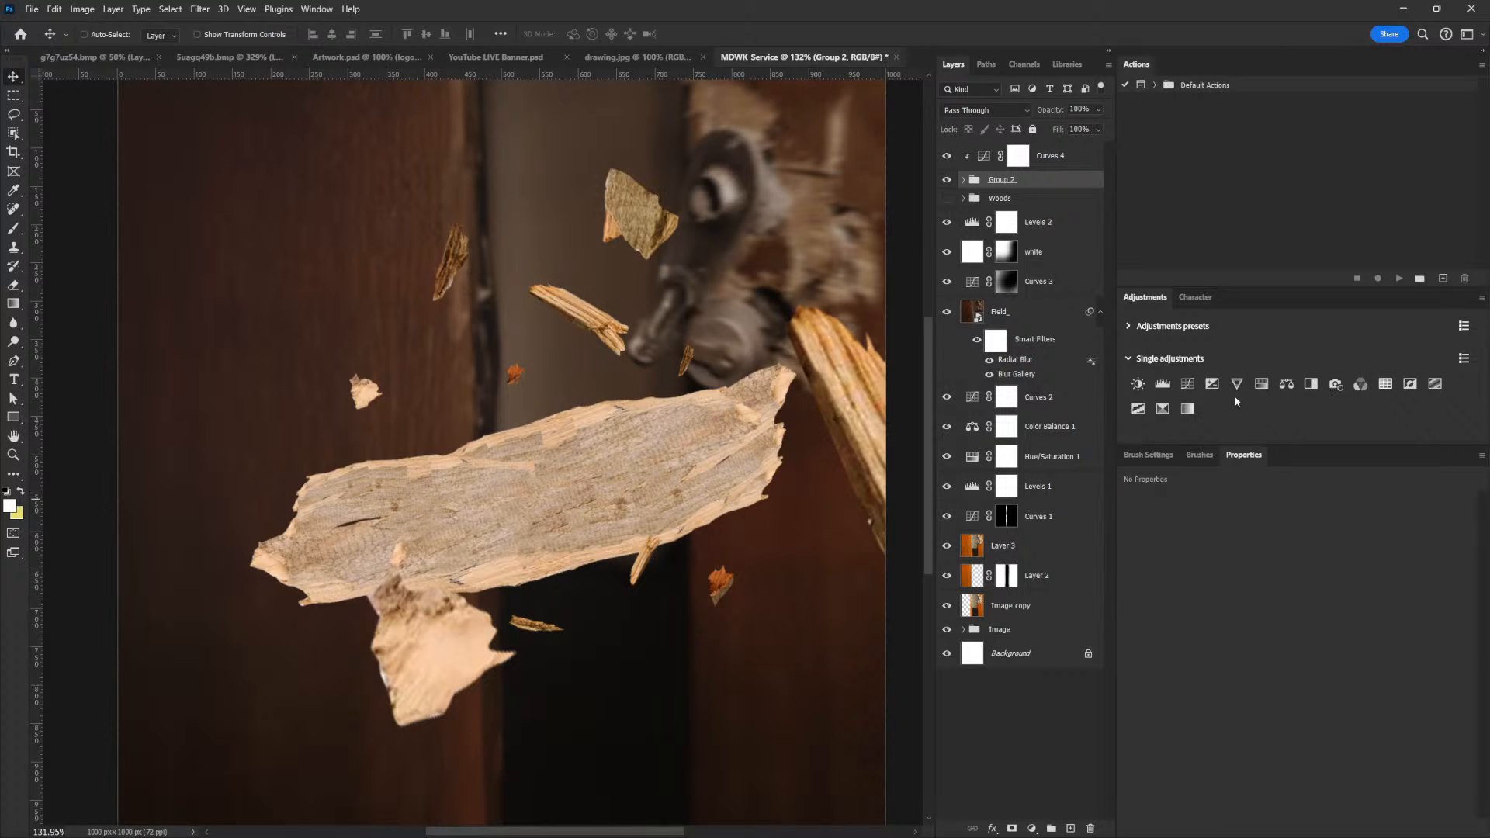
left_click(1162, 385)
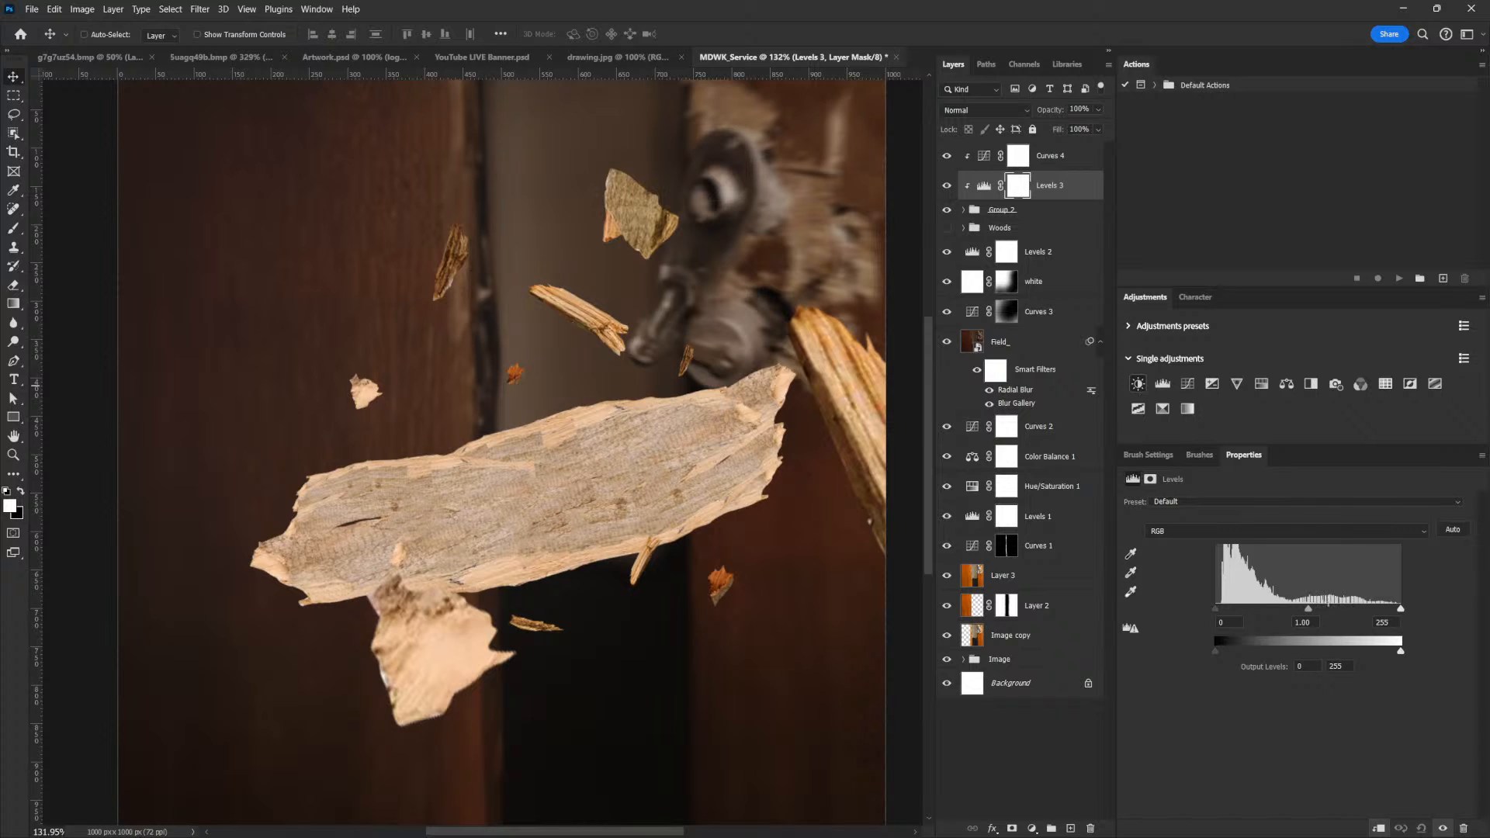
left_click_drag(1300, 612, 1272, 611)
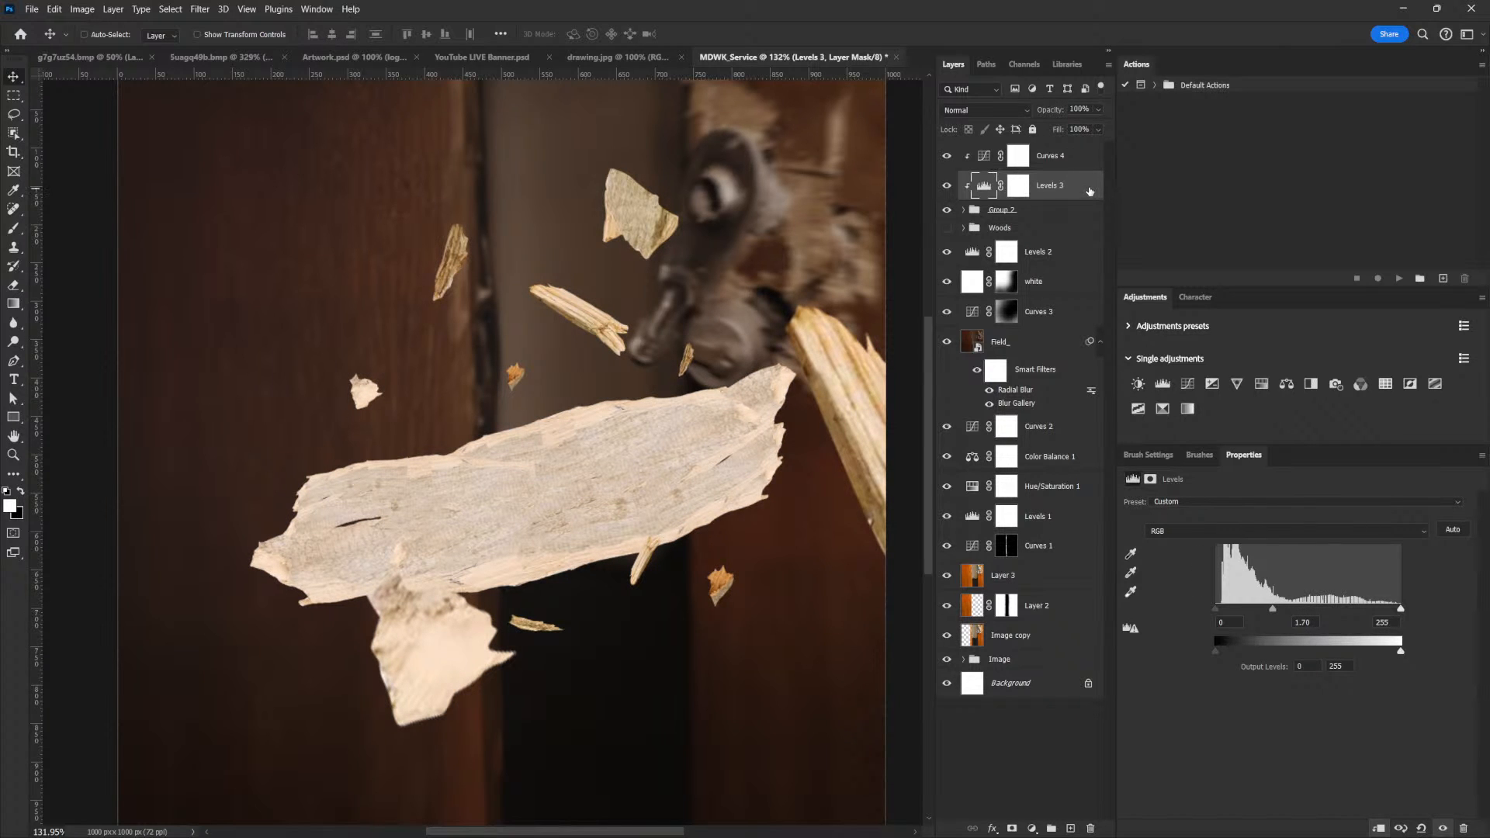
Restrict the brightening Levels layer to the highlights with Blend If, splitting the underlying layer's black slider at 163 / 215
double_click(1049, 196)
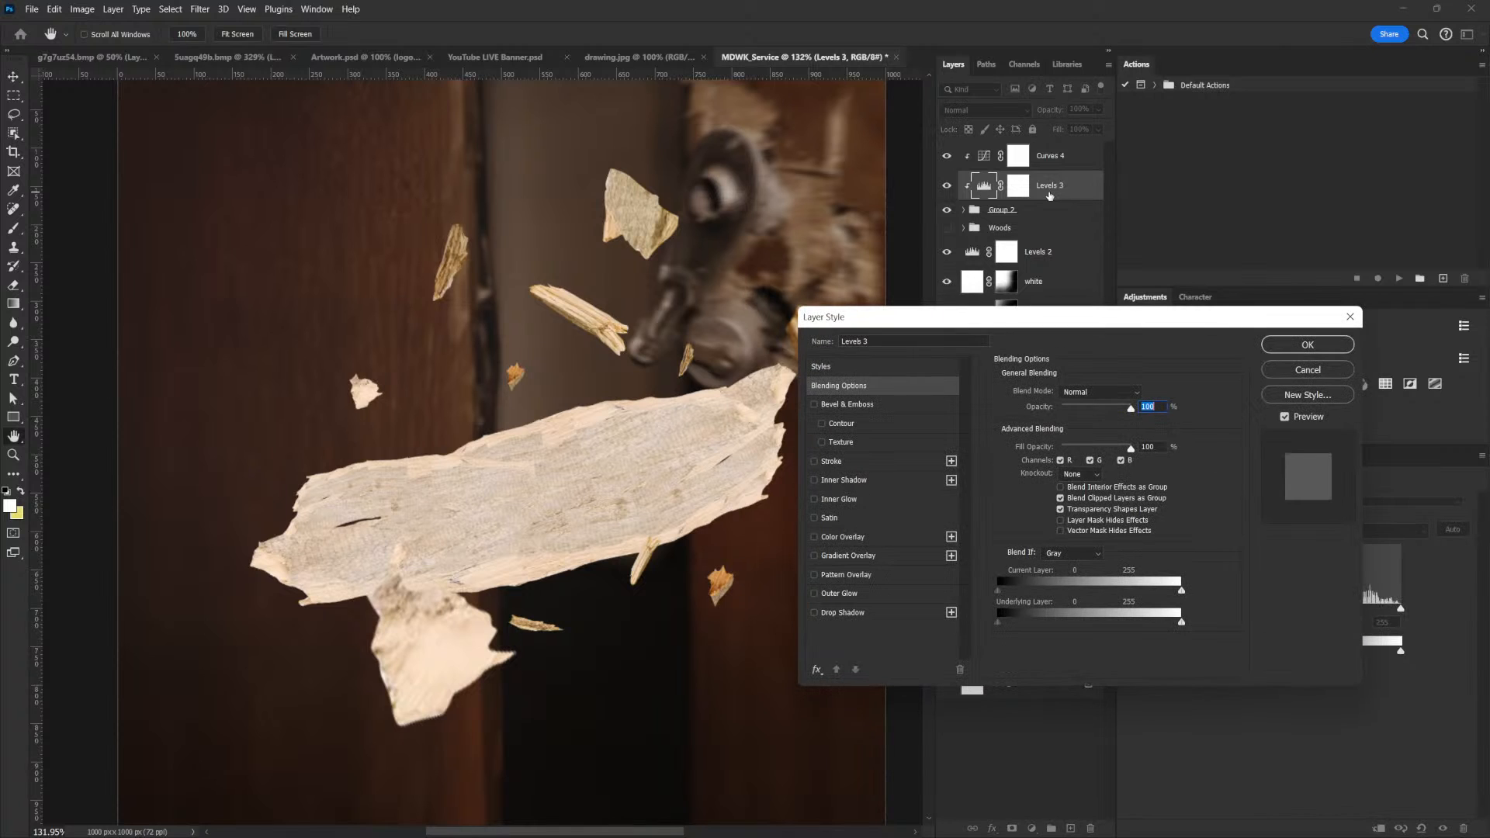
left_click_drag(1032, 316, 1066, 380)
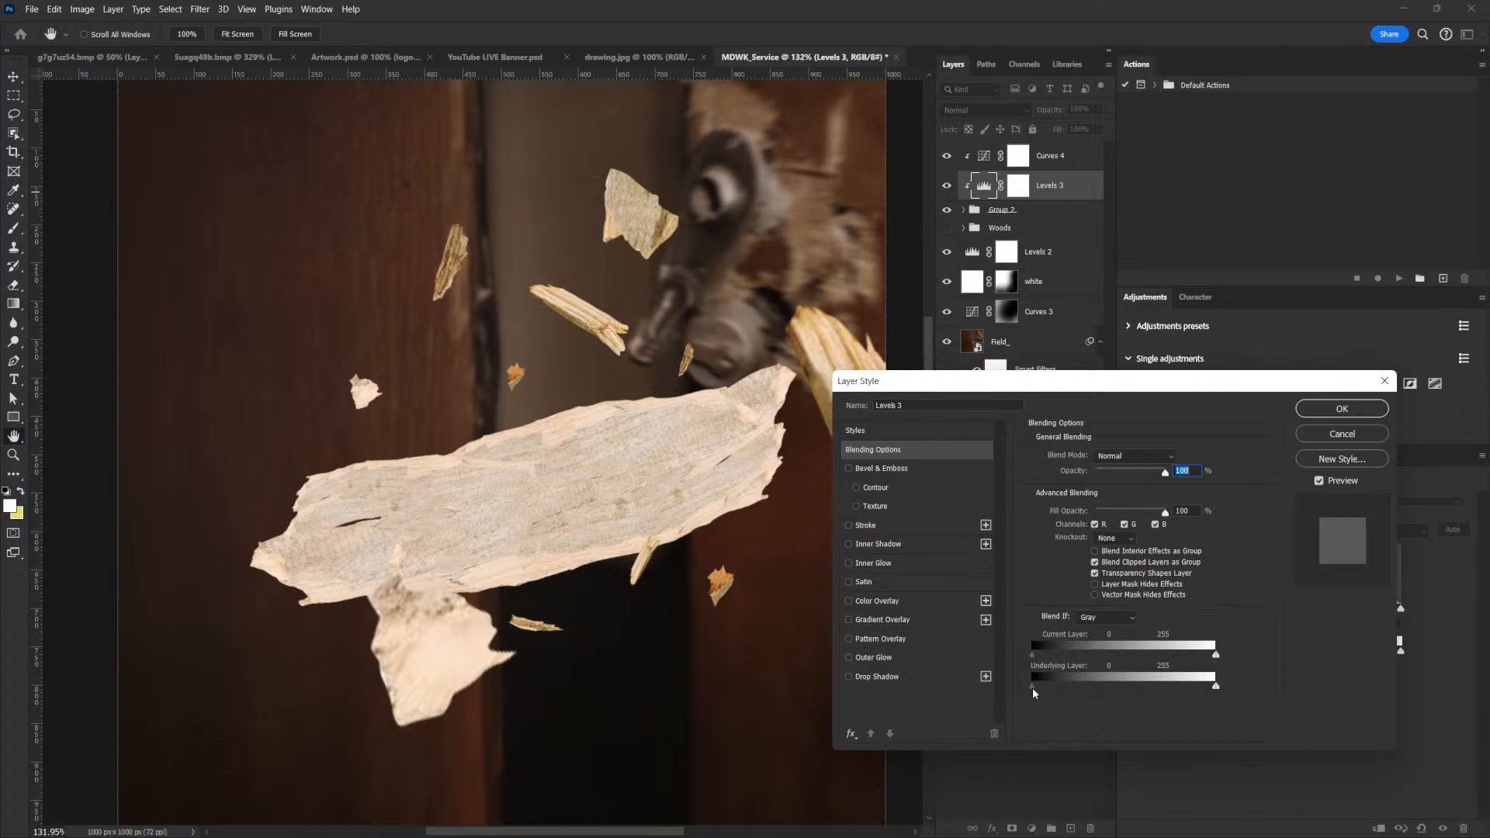
left_click_drag(1032, 689, 1177, 683)
key("alt")
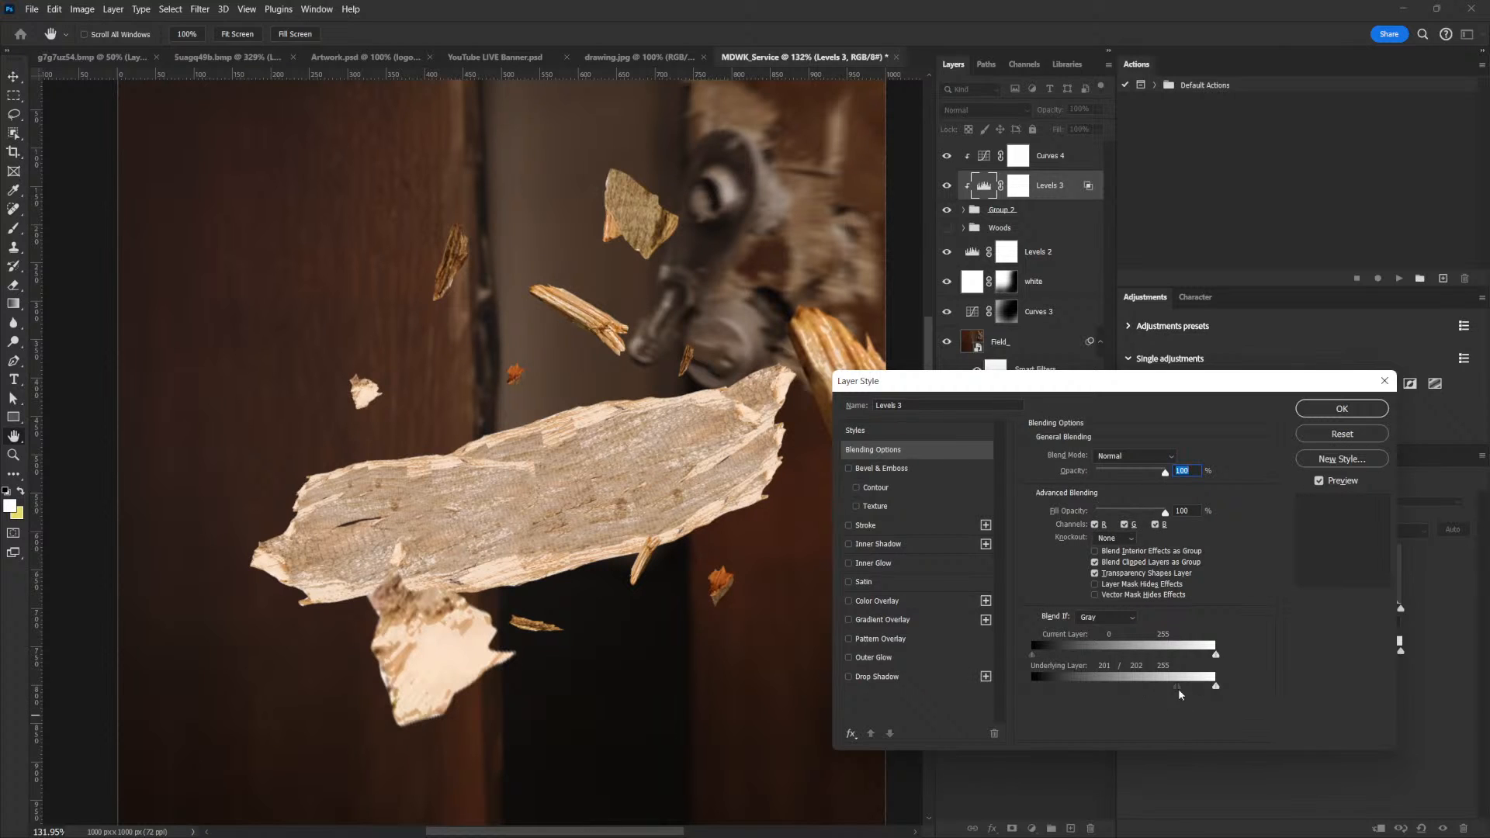
left_click_drag(1178, 686, 1161, 688)
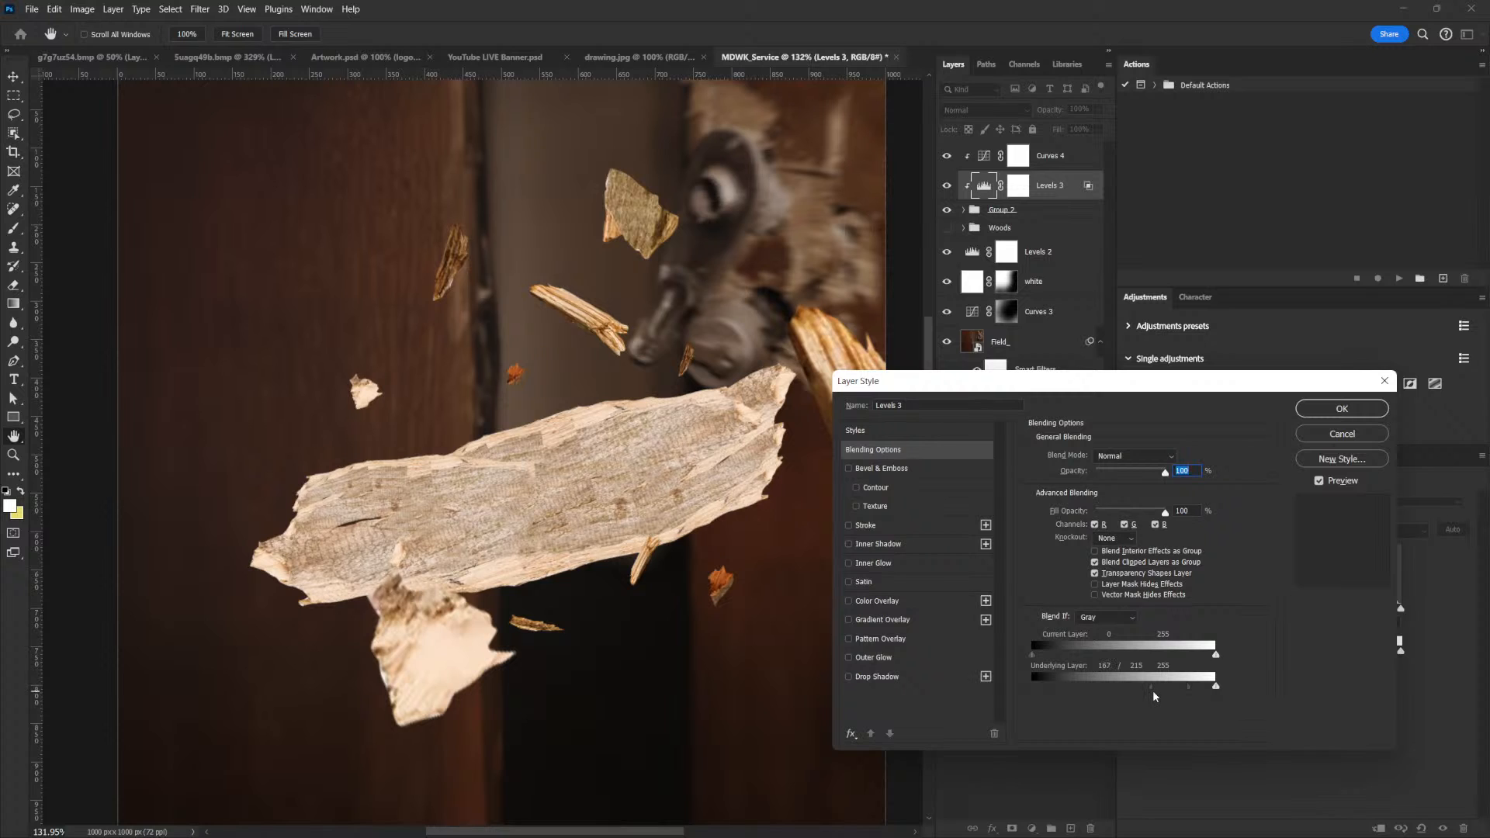
left_click(1328, 407)
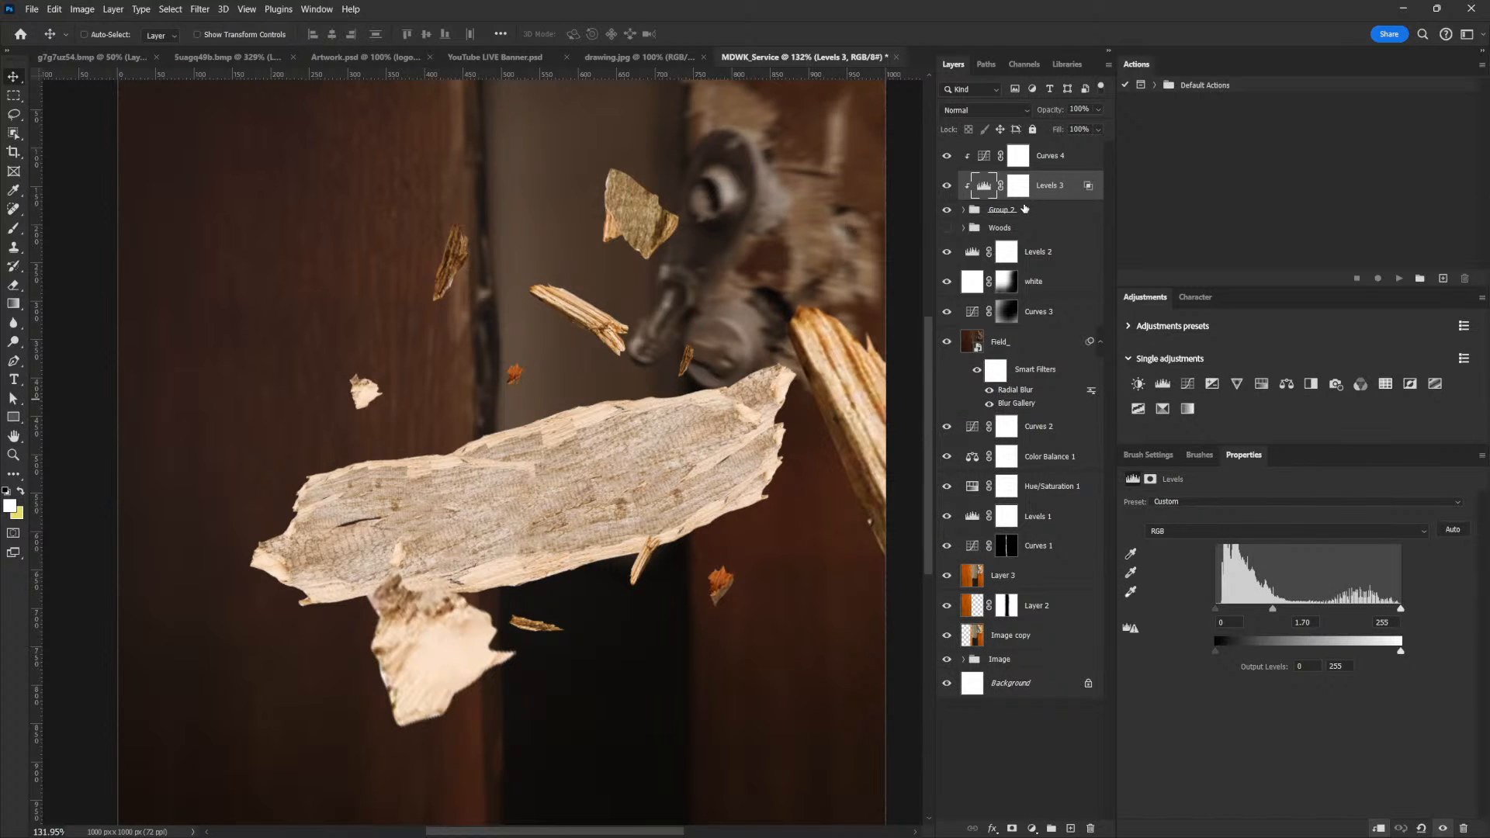
Add a second Levels adjustment clipped directly above the wood group and darken its midtones to 0.48
left_click(1024, 213)
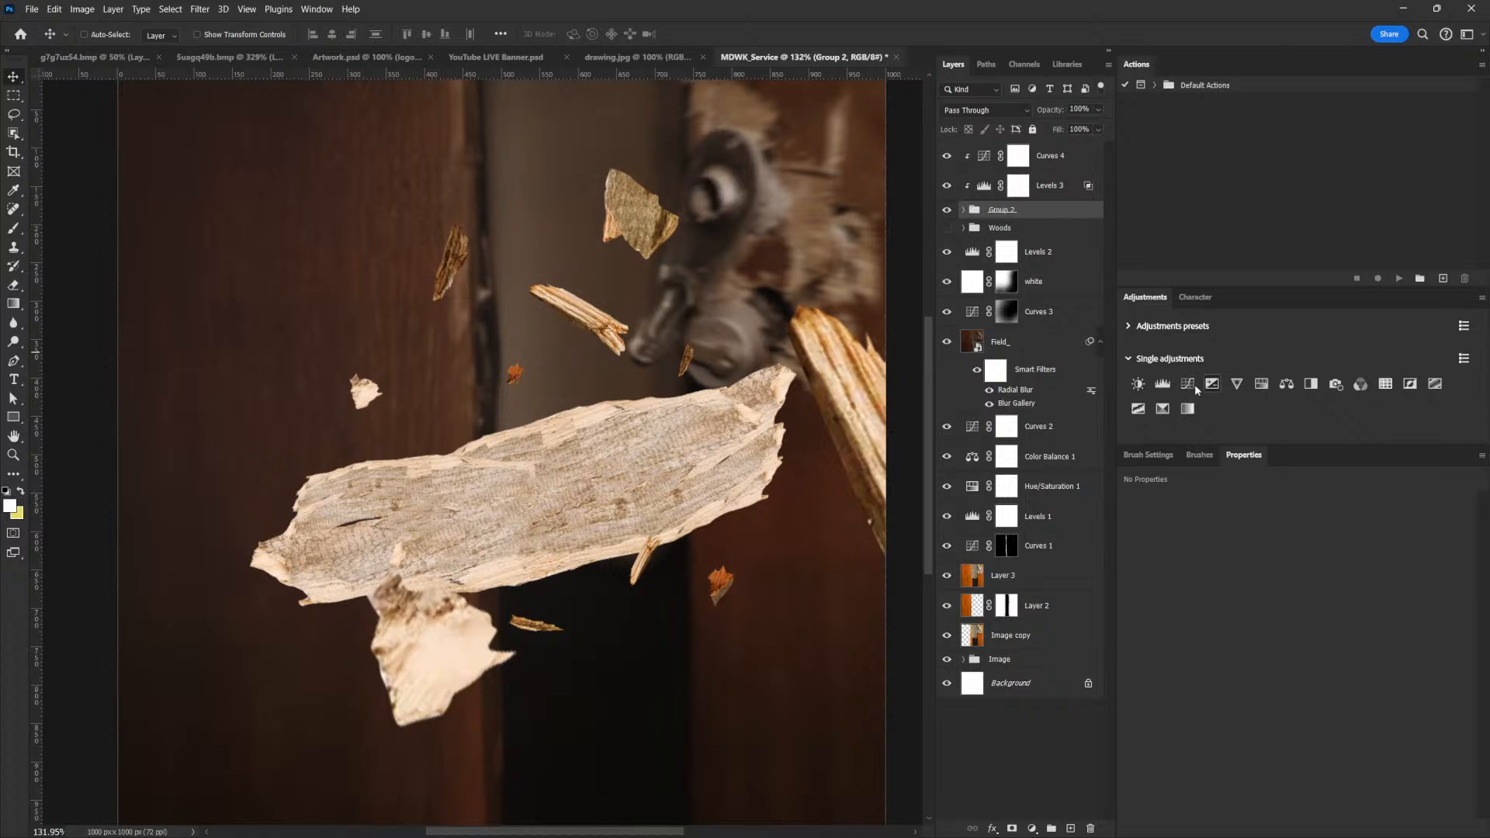
left_click(1161, 383)
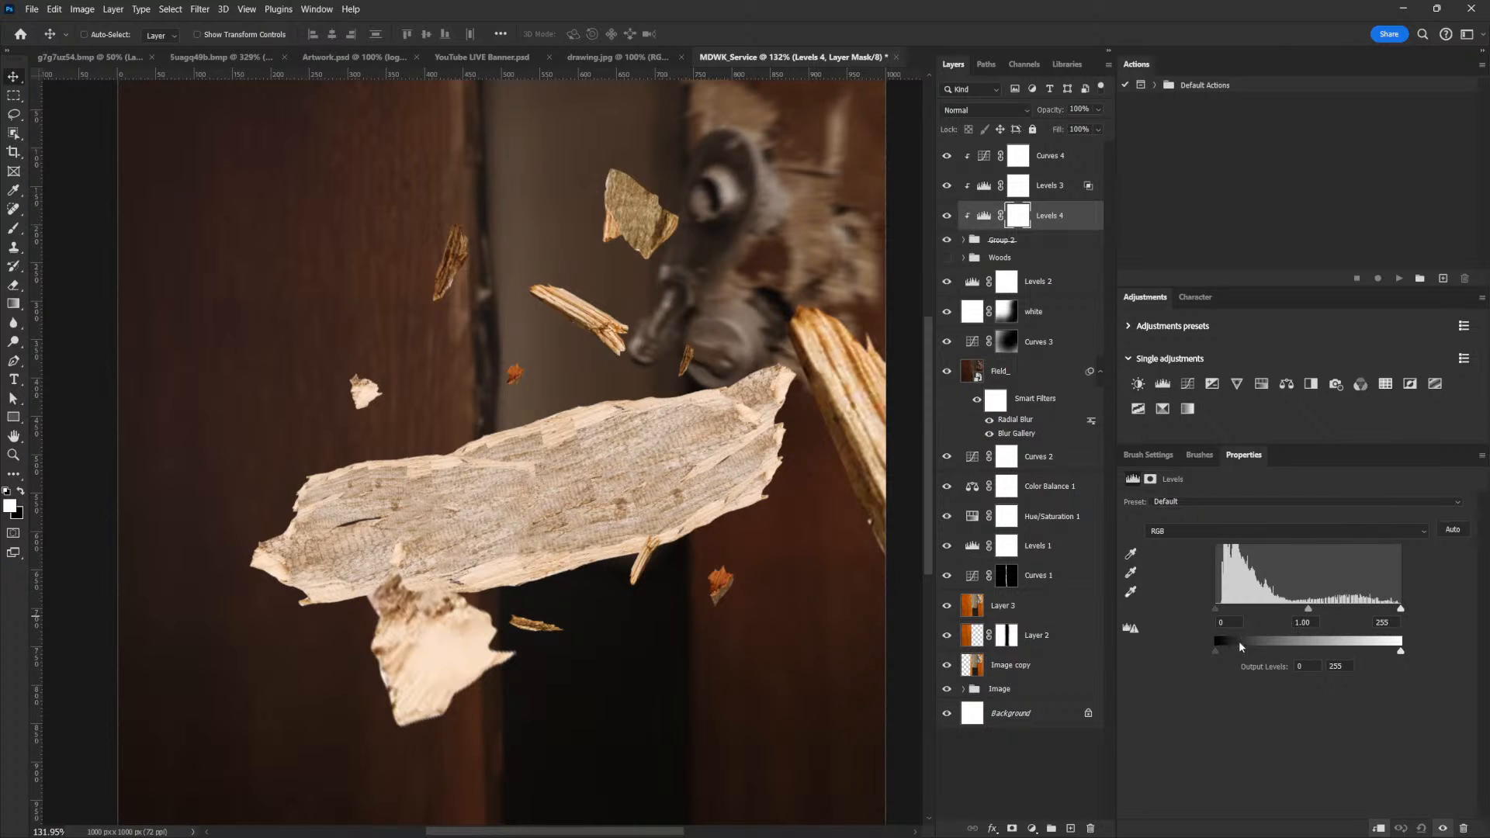
left_click_drag(1401, 652, 1408, 653)
left_click_drag(1308, 611, 1348, 610)
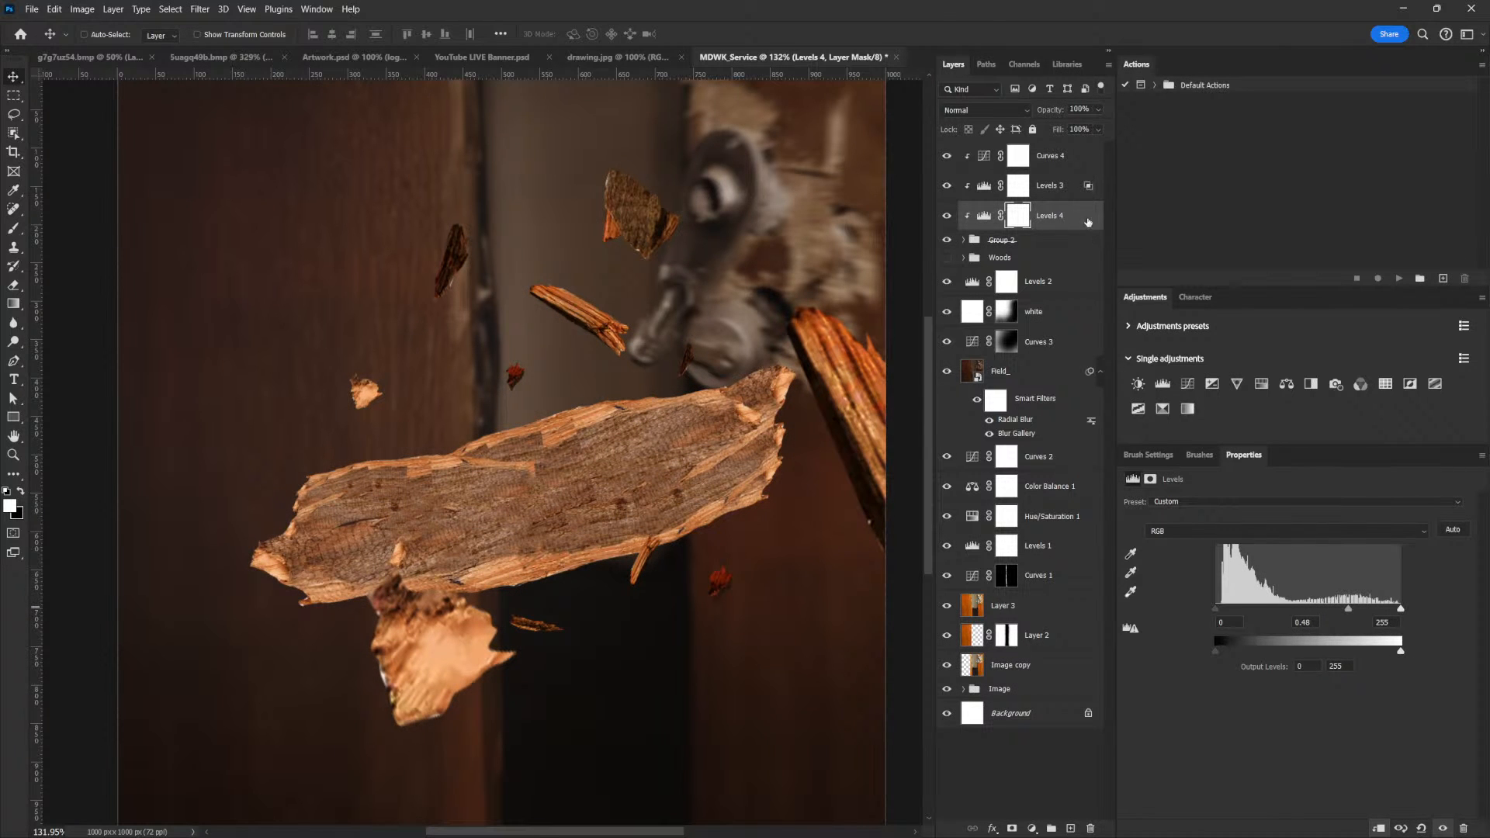
key("ctrl+2")
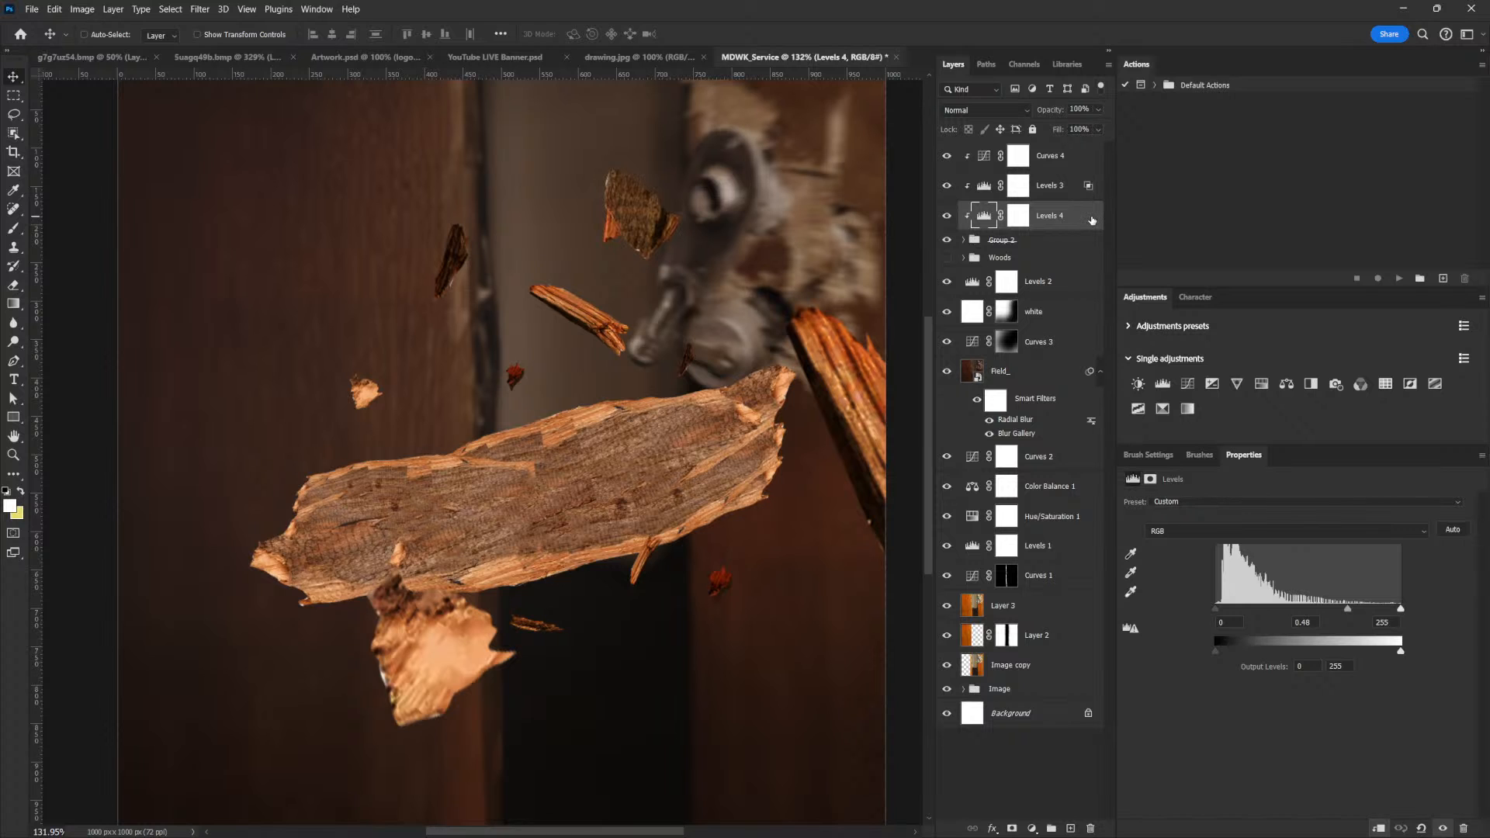
Restrict the darkening Levels layer to the dark tones with Blend If, splitting the underlying layer's white slider at 60 / 151
double_click(1091, 219)
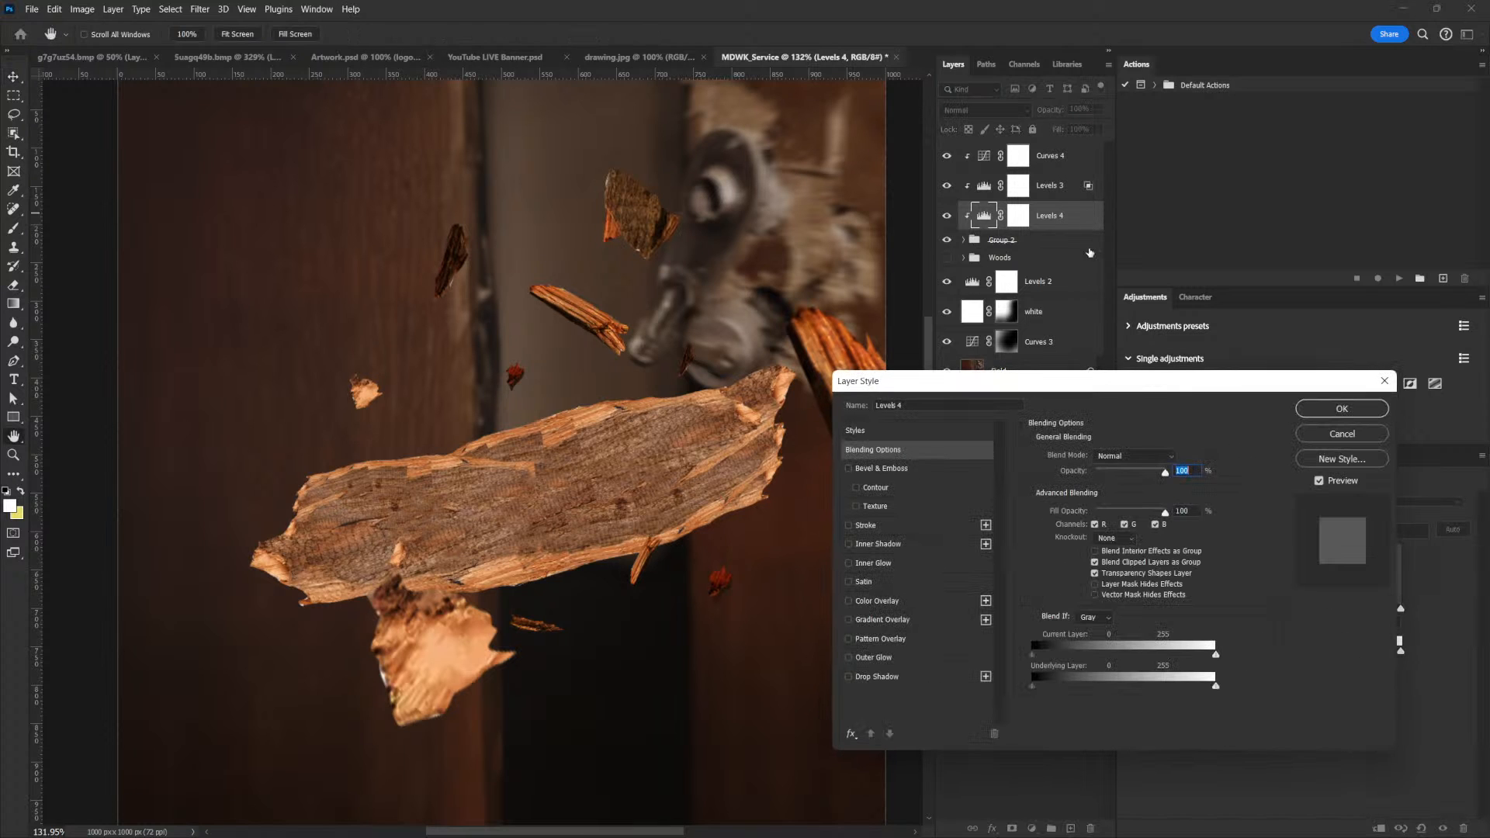
left_click_drag(1215, 688, 1143, 691)
key("alt")
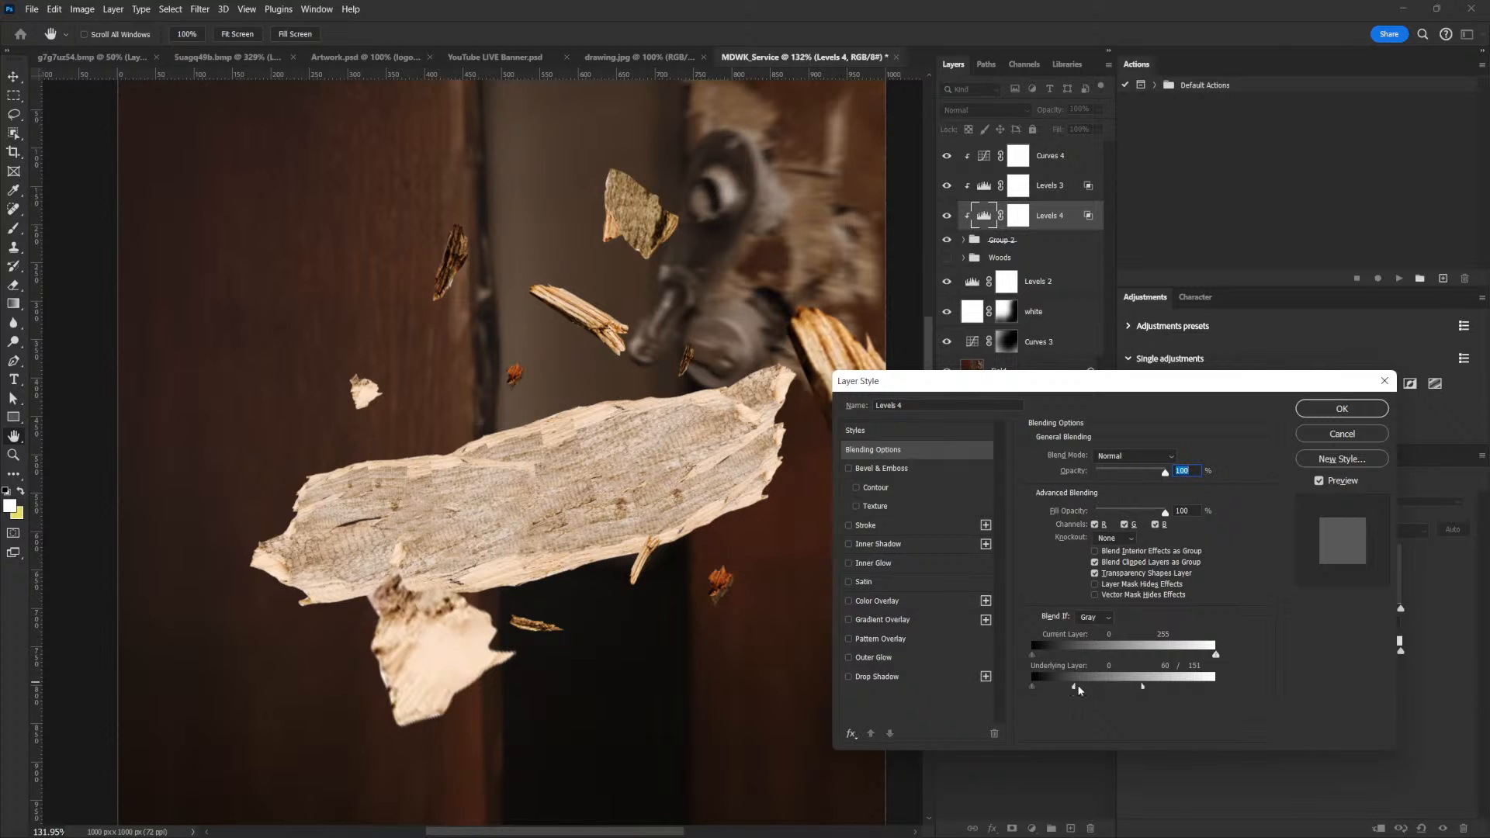
left_click(1298, 403)
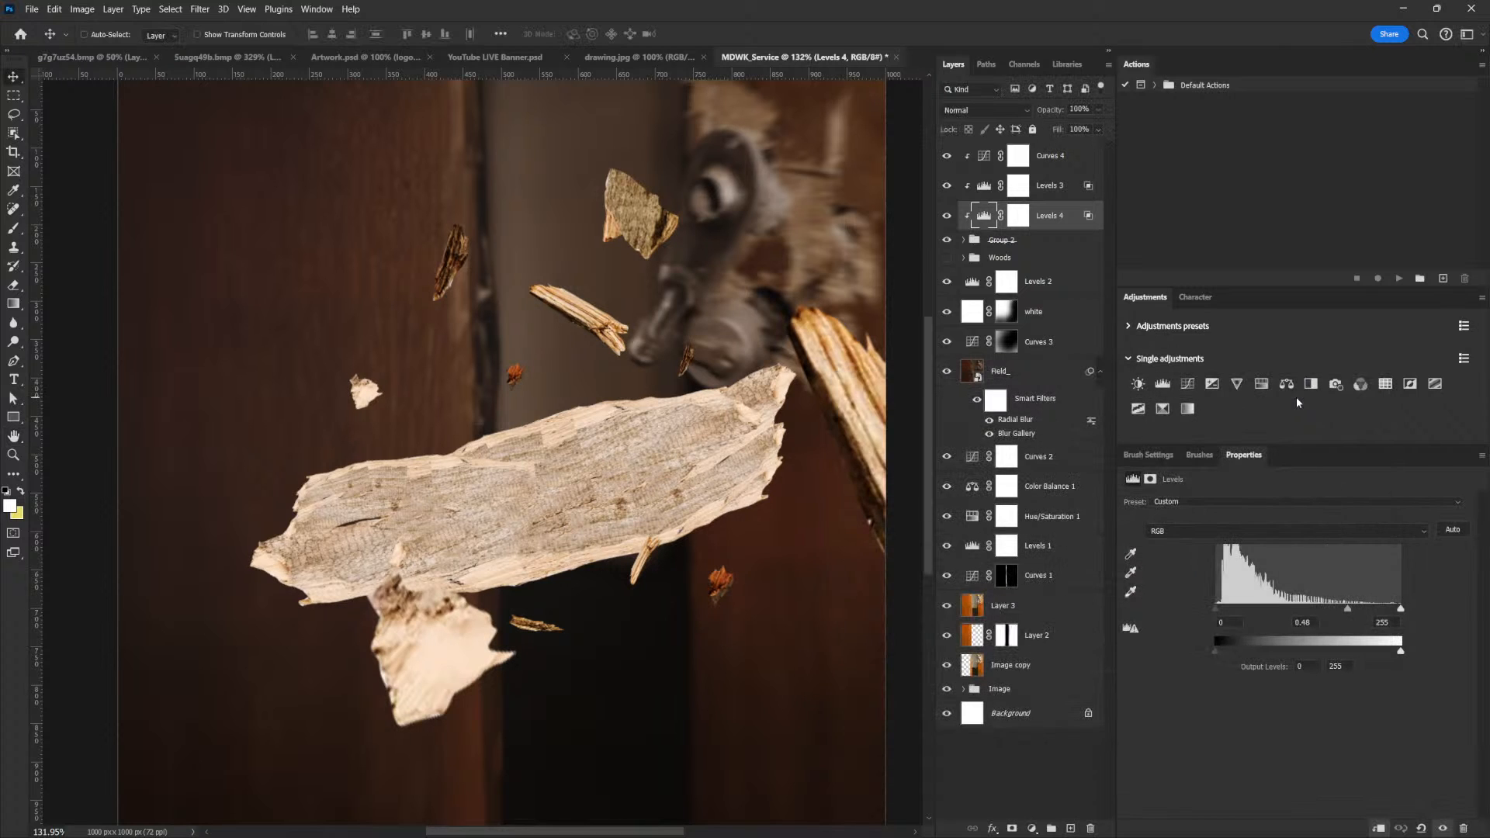
Rename the darkening Levels layer as Shadows and the brightening one as Highlight
left_click(1017, 215)
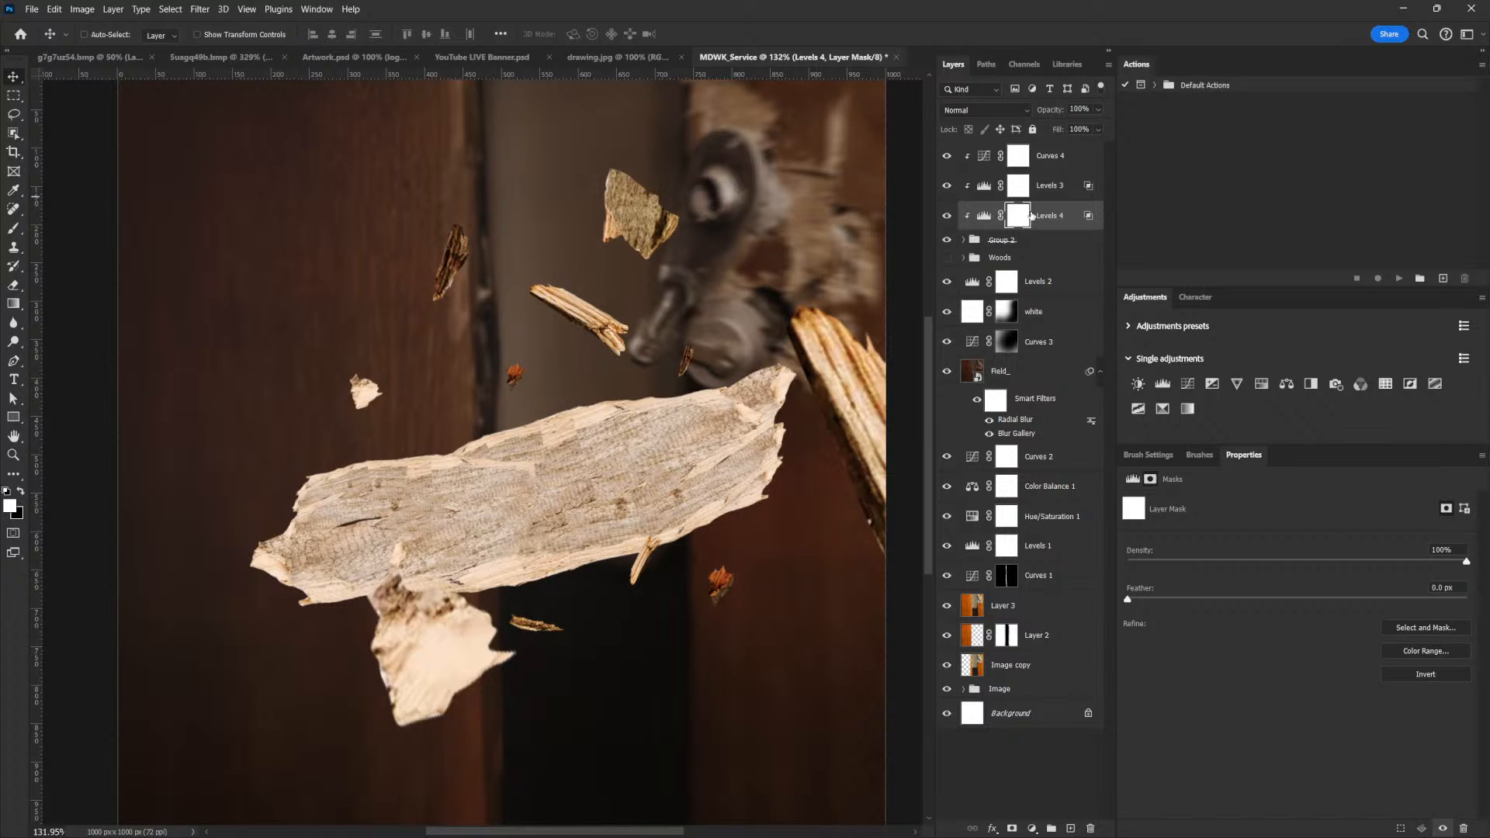
double_click(1049, 215)
type("Shadow")
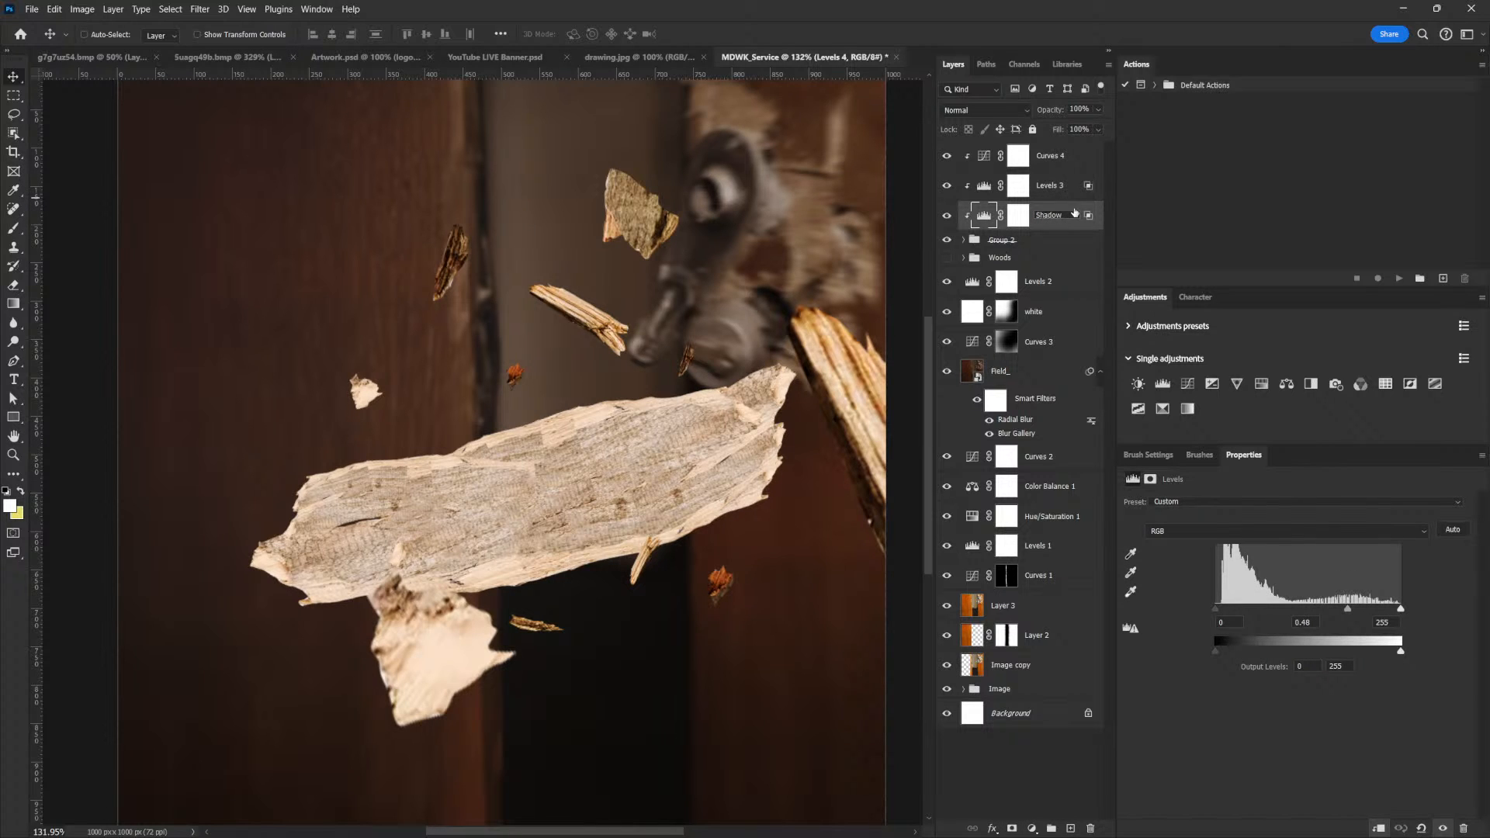
type("s")
key("shift+Tab")
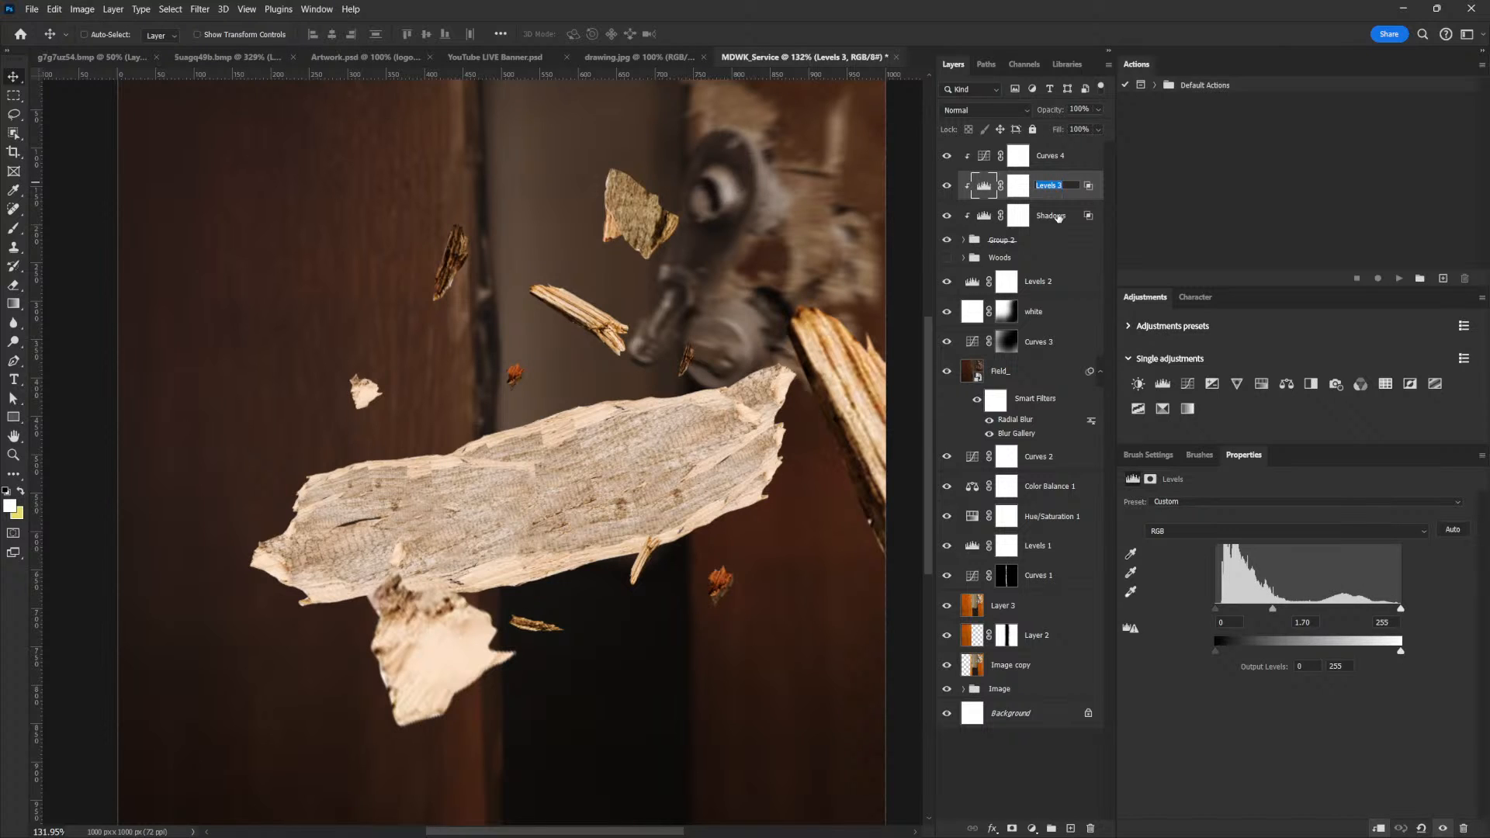
type("Highlight")
key("Return")
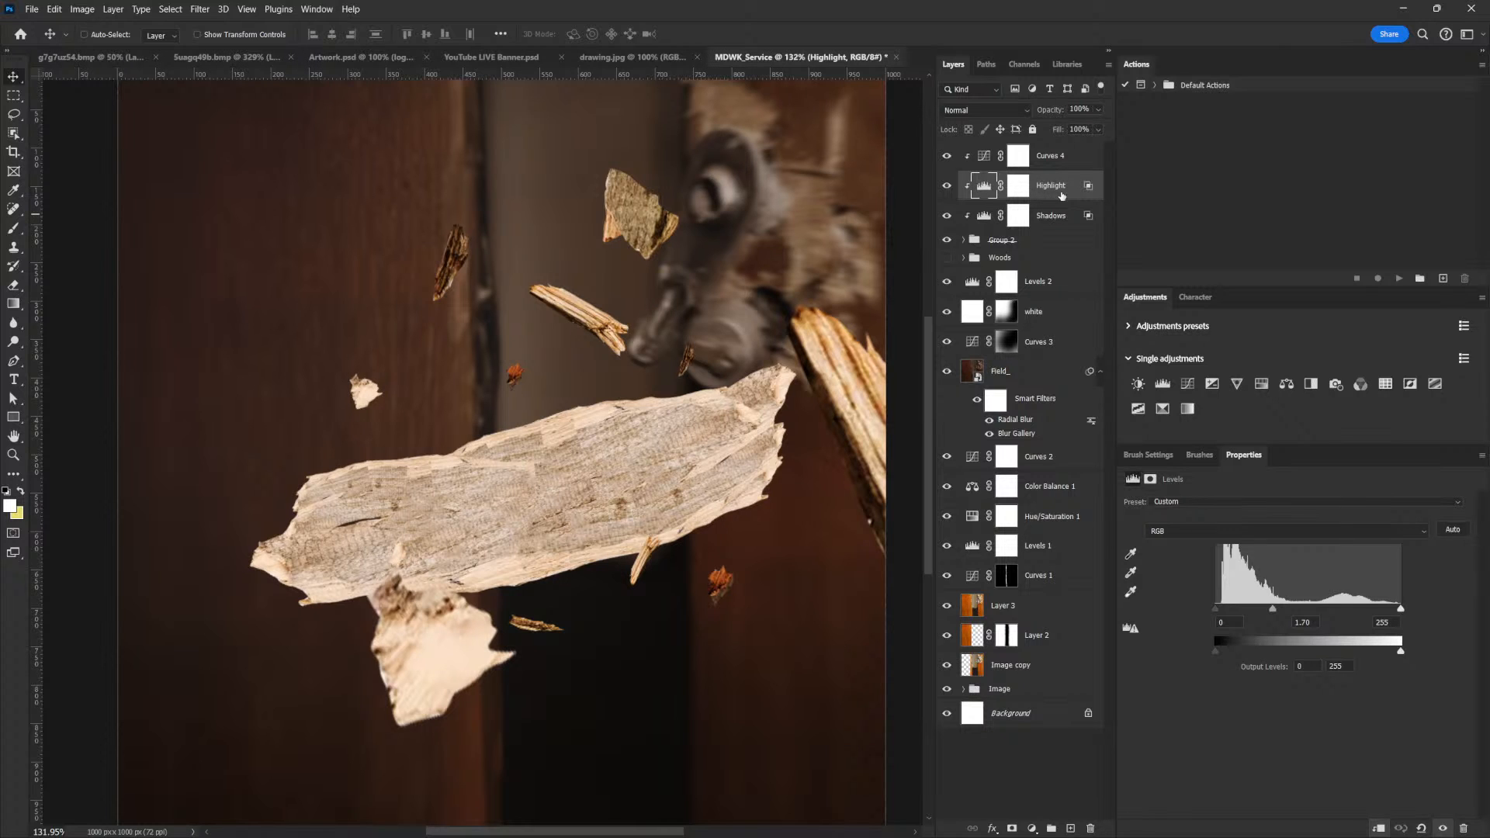
Invert the Shadows and Highlight layer masks to black
left_click(1019, 215)
key("ctrl+i")
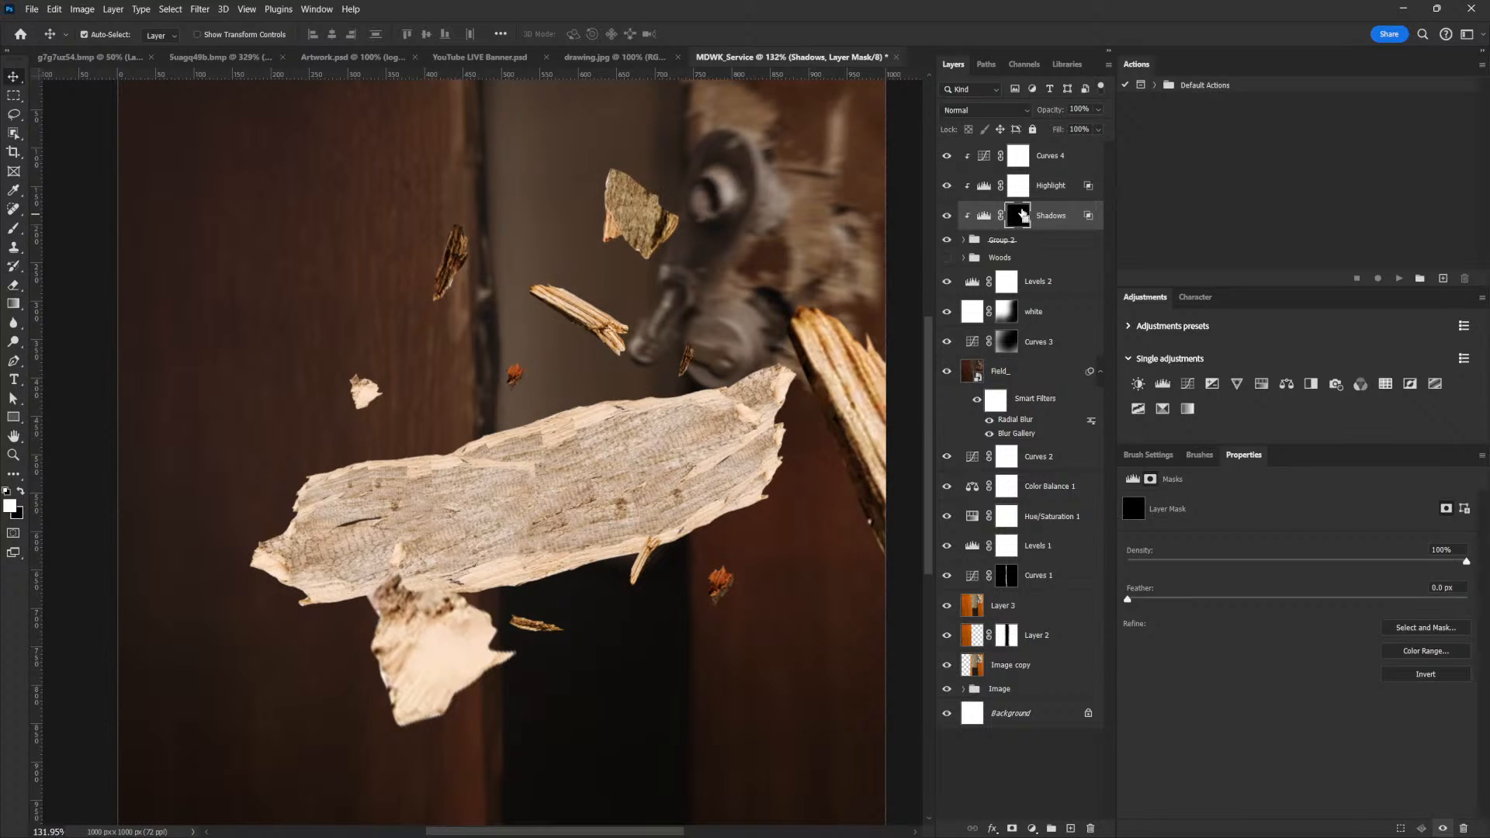
left_click(1019, 185)
key("ctrl+i")
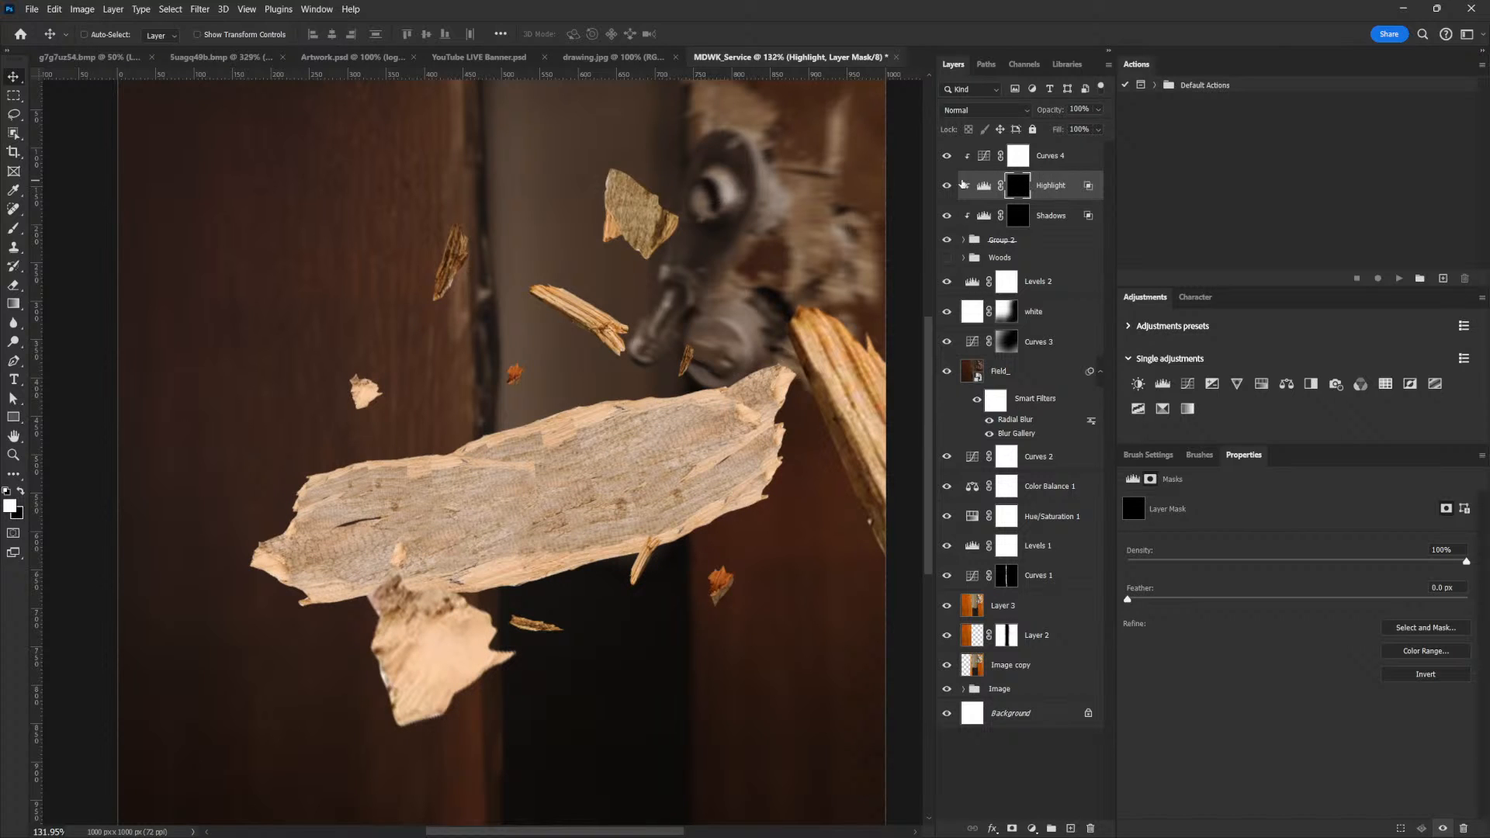
Using a white 15 px brush at 61% flow, paint the Highlight mask along the splinter beside the handle and the Shadows mask along its underside
key("b")
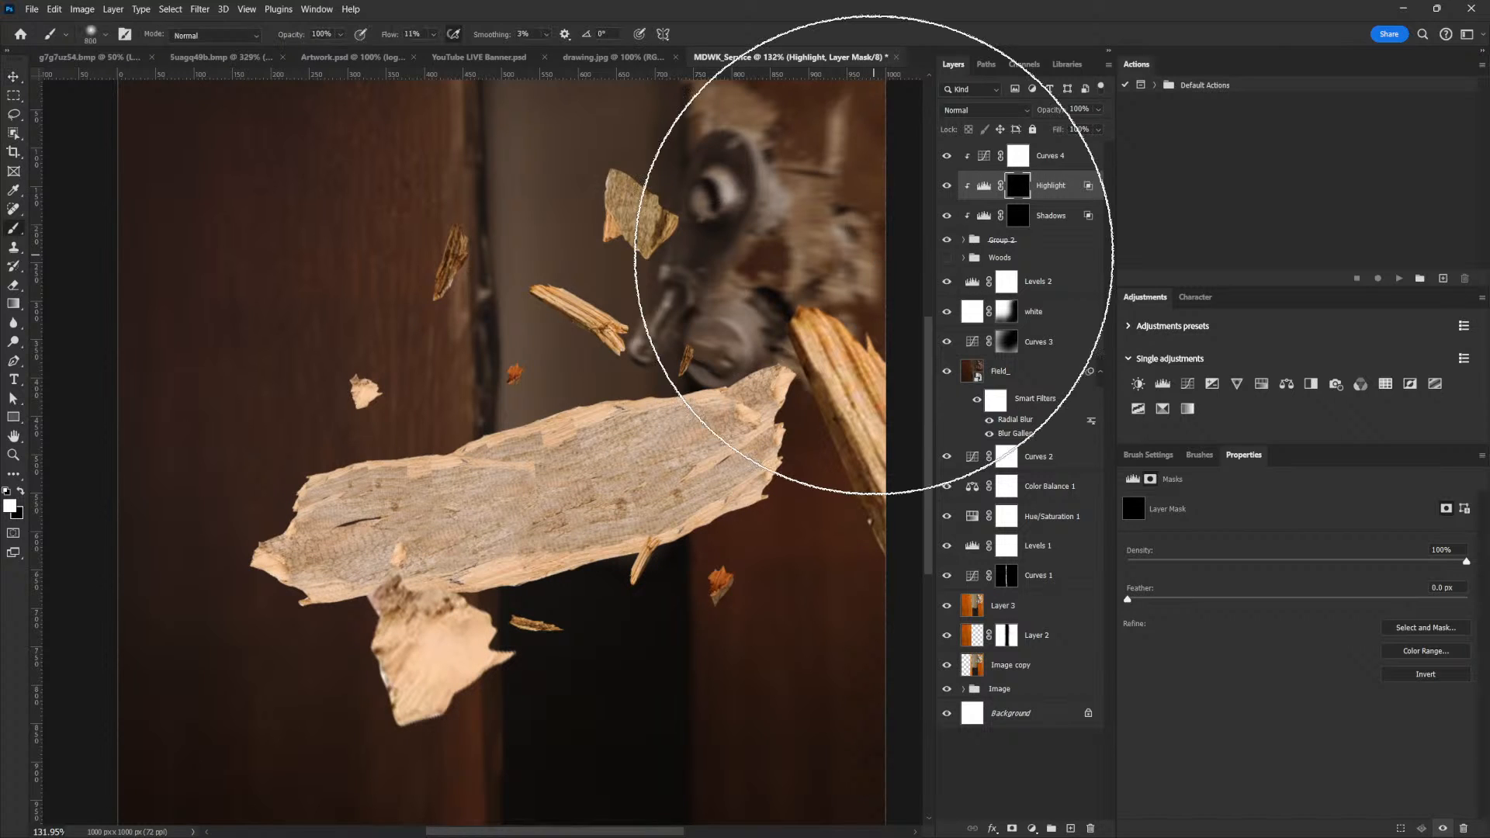
key("bracketleft")
key("bracketleft")
key("bracketleft")
key("bracketleft")
key("bracketleft")
key("bracketleft")
key("bracketleft")
key("bracketleft")
key("bracketleft")
key("bracketleft")
key("bracketleft")
key("bracketleft")
key("bracketleft")
key("bracketleft")
key("bracketleft")
key("bracketleft")
key("bracketleft")
key("bracketleft")
key("bracketleft")
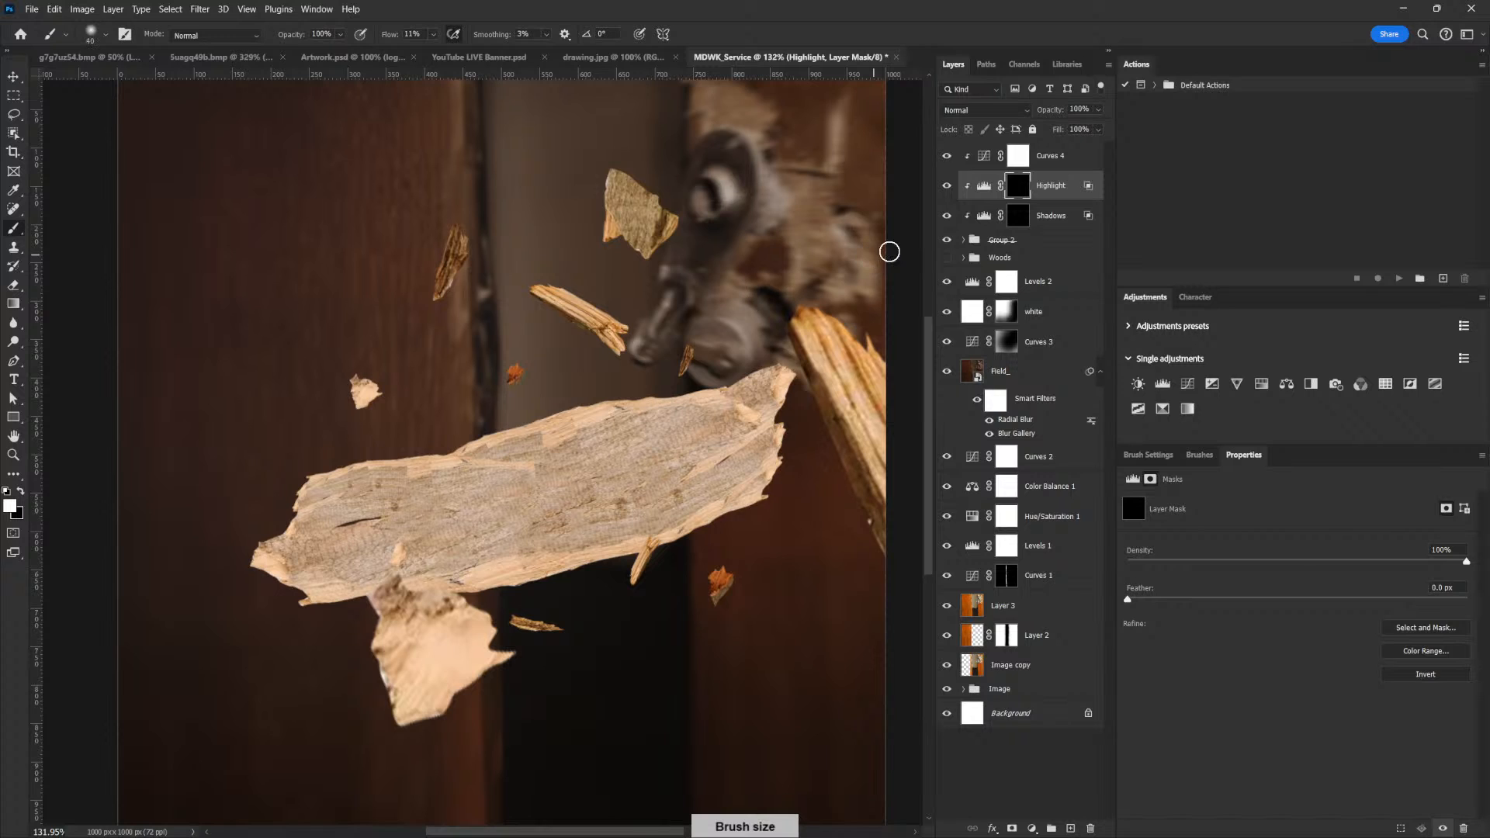
left_click(432, 35)
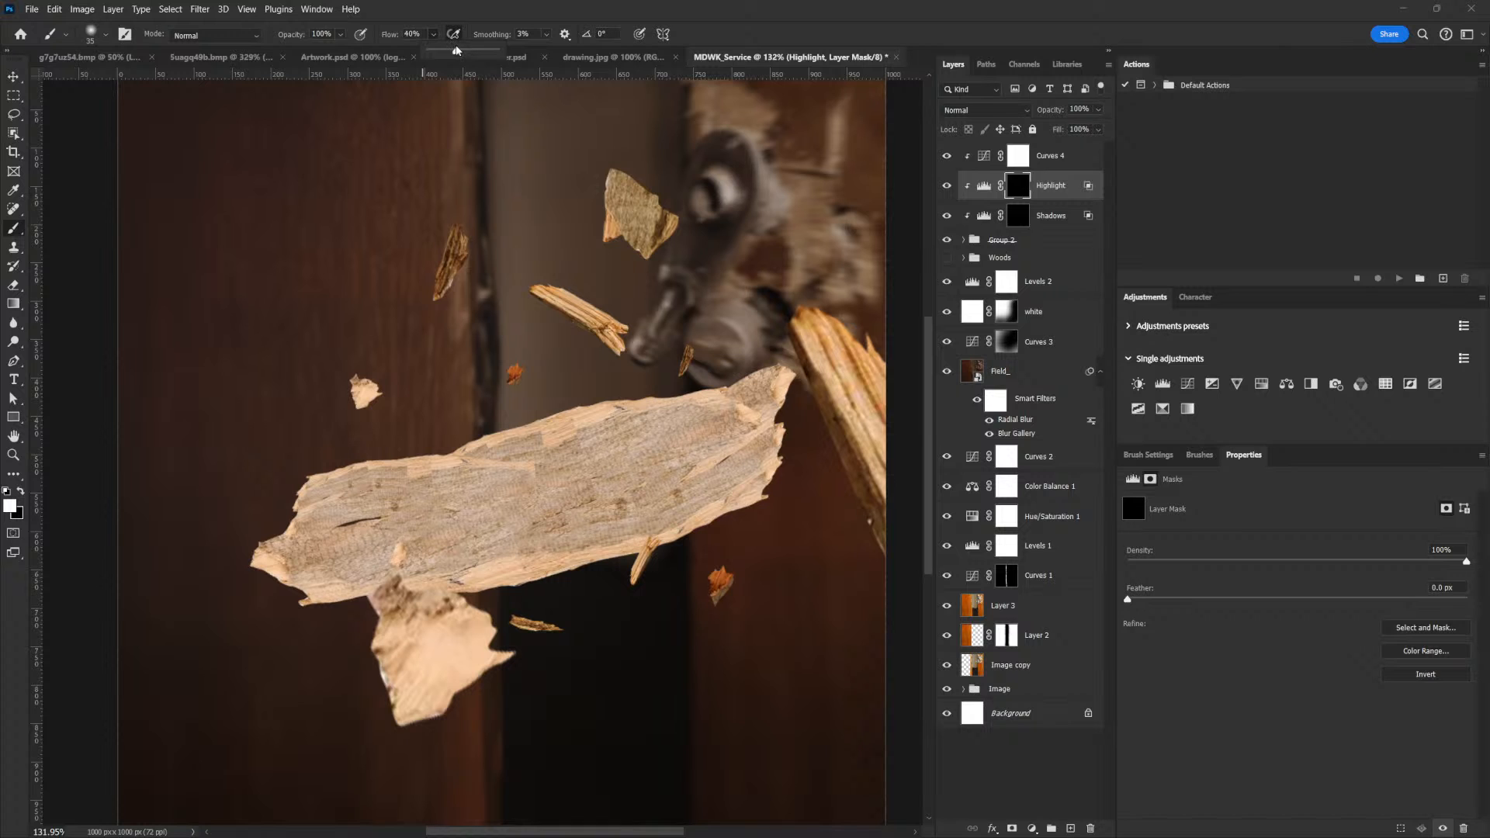
left_click_drag(628, 312, 678, 372)
key("bracketleft")
key("bracketleft")
key("bracketleft")
key("bracketleft")
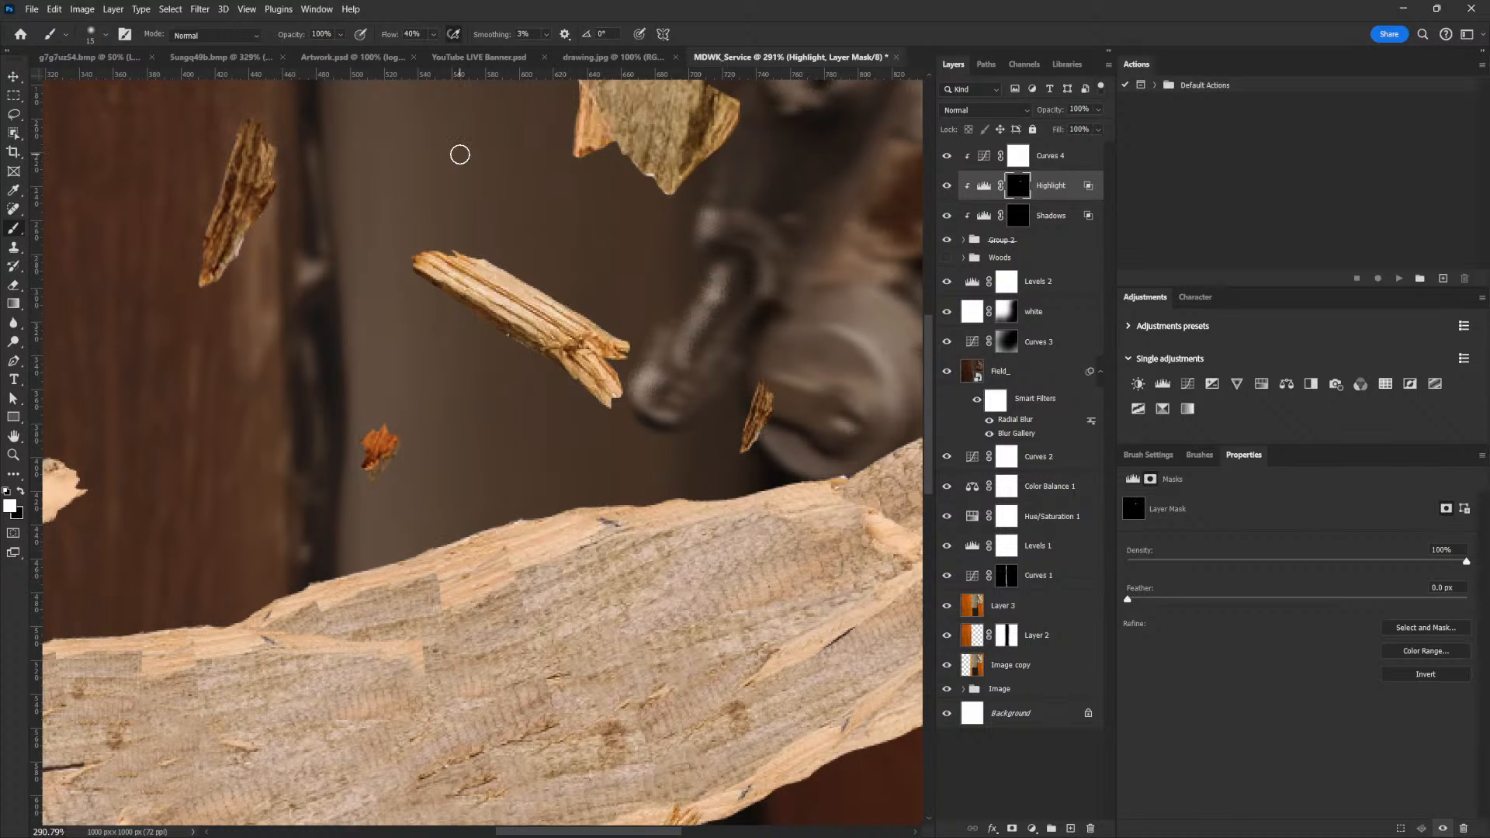
left_click(434, 34)
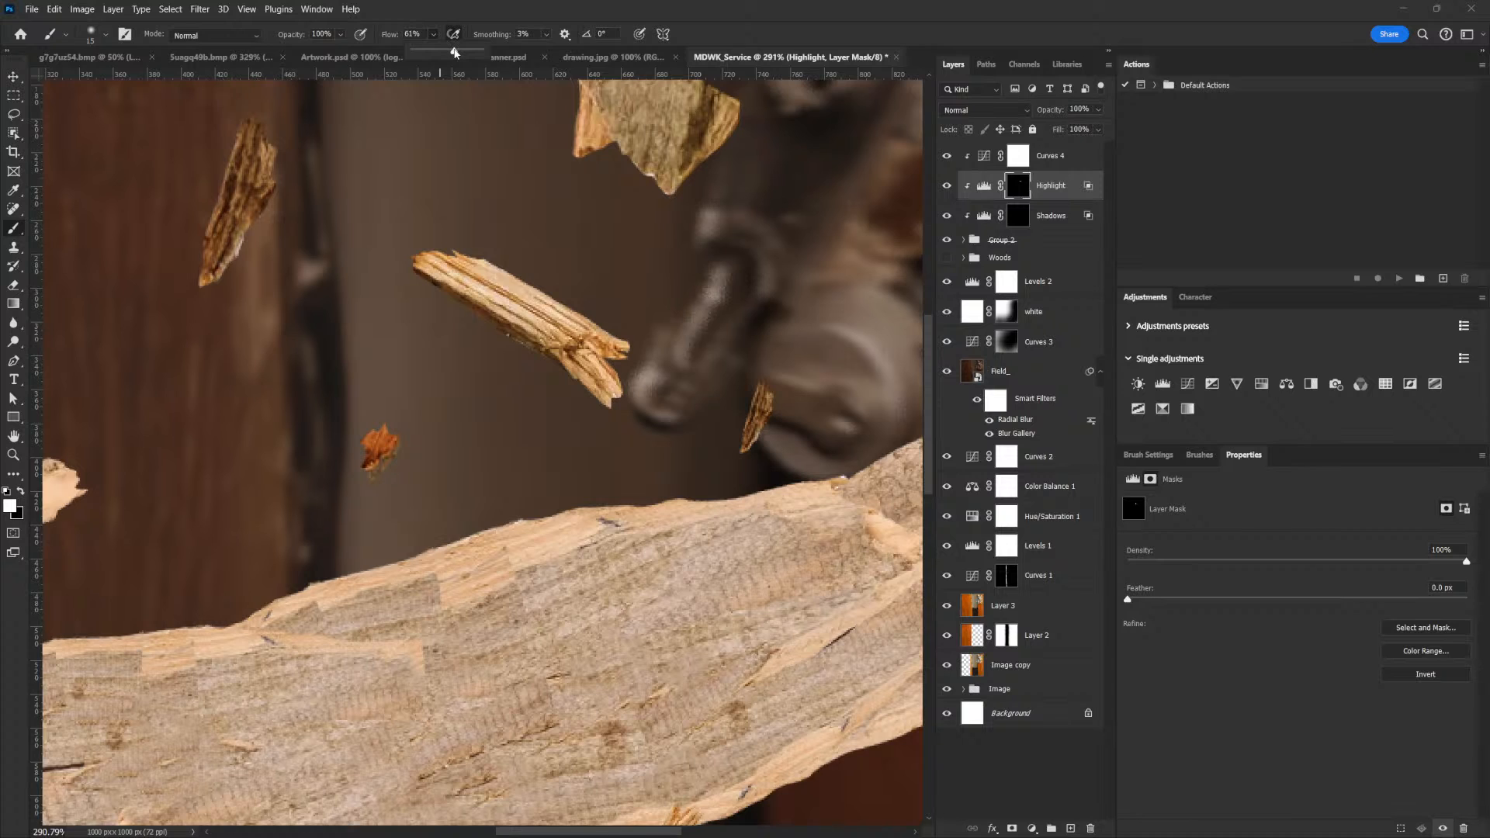
mouse_move(498, 291)
left_mouse_down()
mouse_move(479, 283)
mouse_move(626, 370)
mouse_move(614, 389)
left_mouse_up()
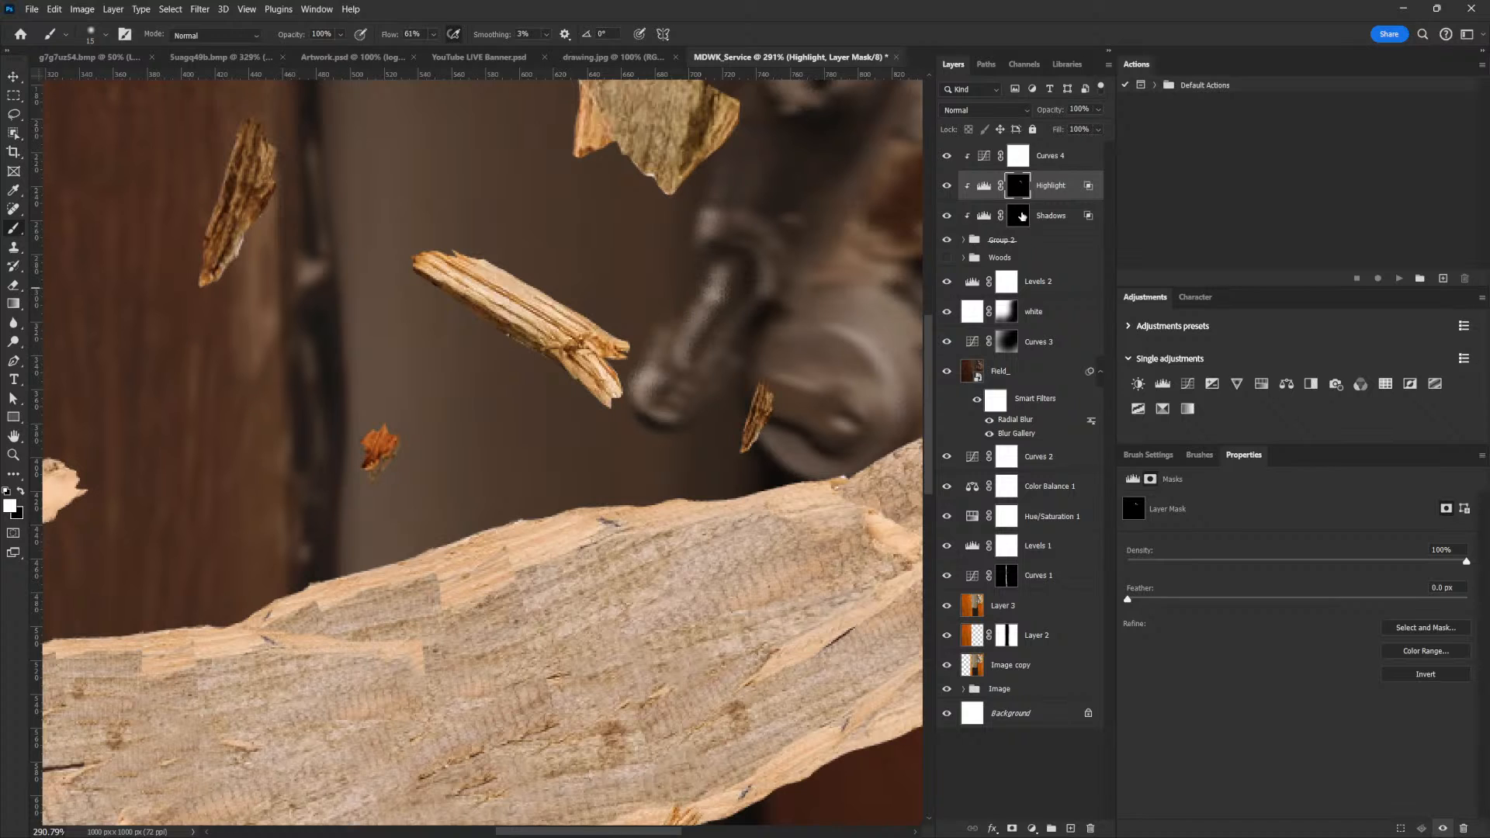
left_click(1022, 216)
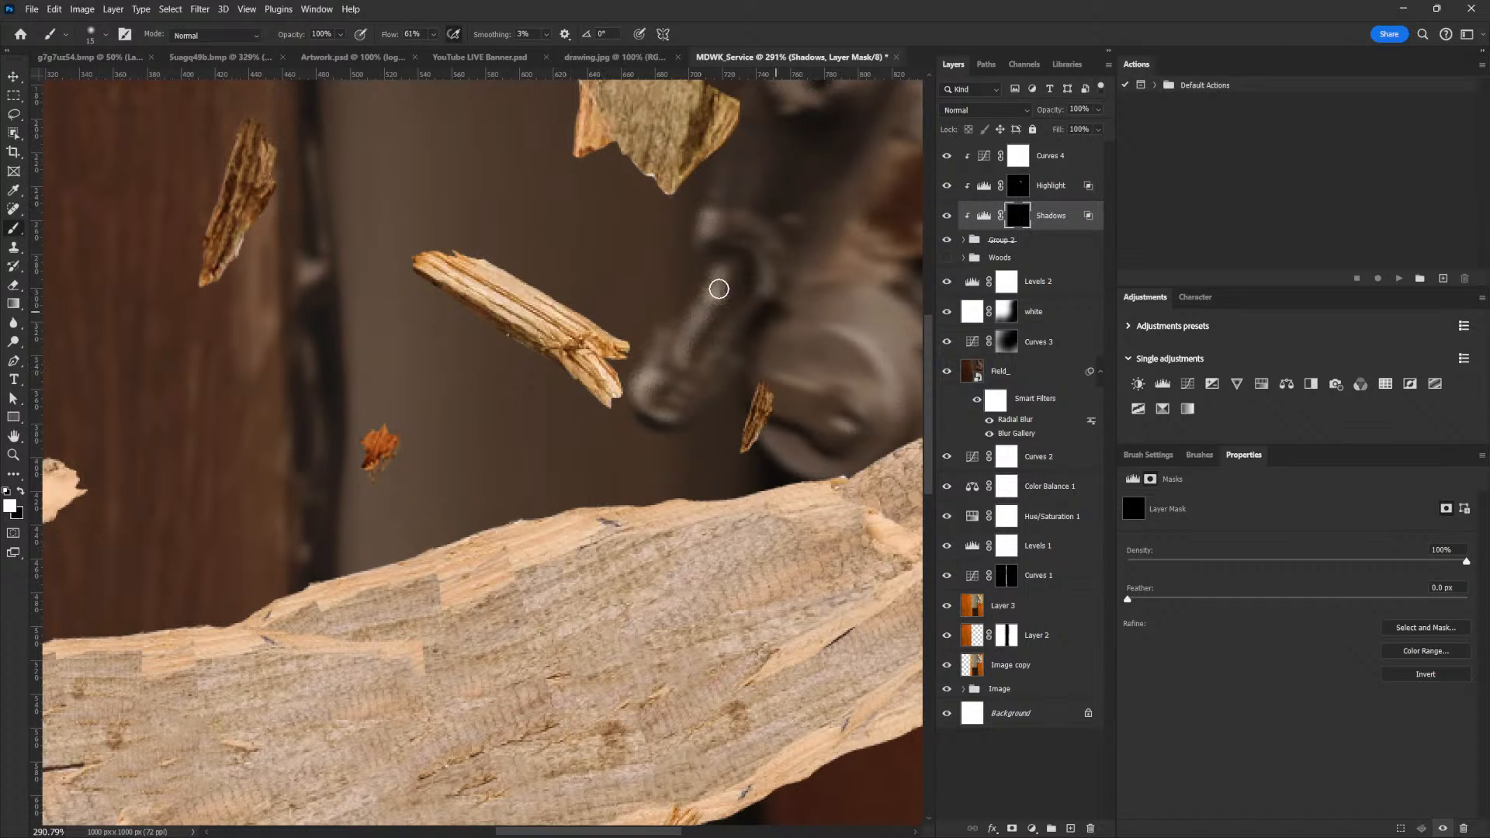
mouse_move(482, 319)
left_mouse_down()
mouse_move(459, 306)
mouse_move(515, 342)
left_mouse_up()
Paint the Highlight mask along the narrow splinter over the door edge and the Shadows mask along its opposite side with a 10 px brush
left_click(1020, 186)
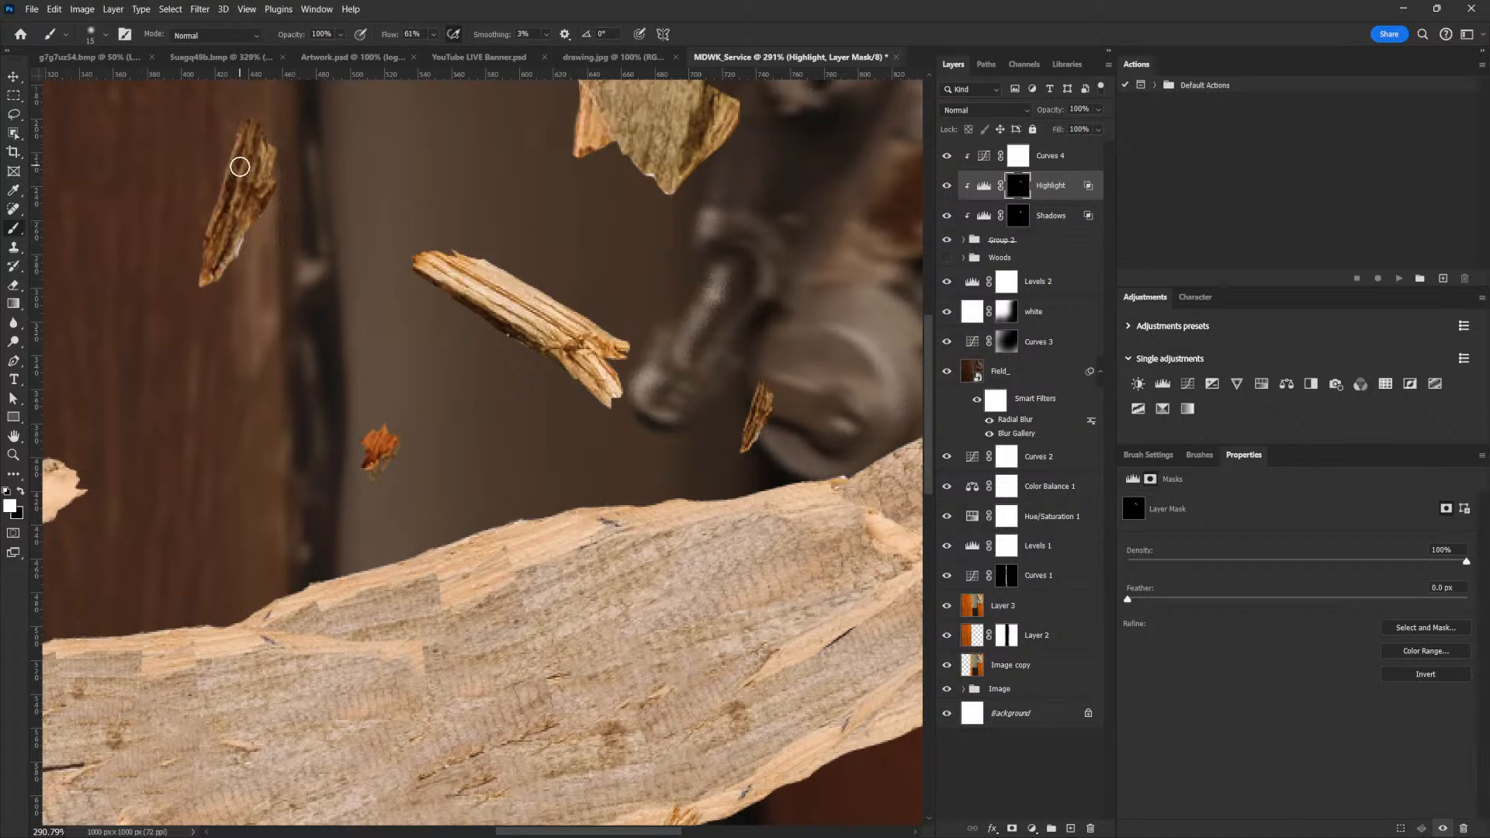
mouse_move(249, 137)
left_mouse_down()
mouse_move(237, 198)
mouse_move(250, 130)
mouse_move(243, 142)
mouse_move(265, 137)
mouse_move(252, 163)
mouse_move(242, 147)
mouse_move(211, 261)
left_mouse_up()
left_click(1012, 220)
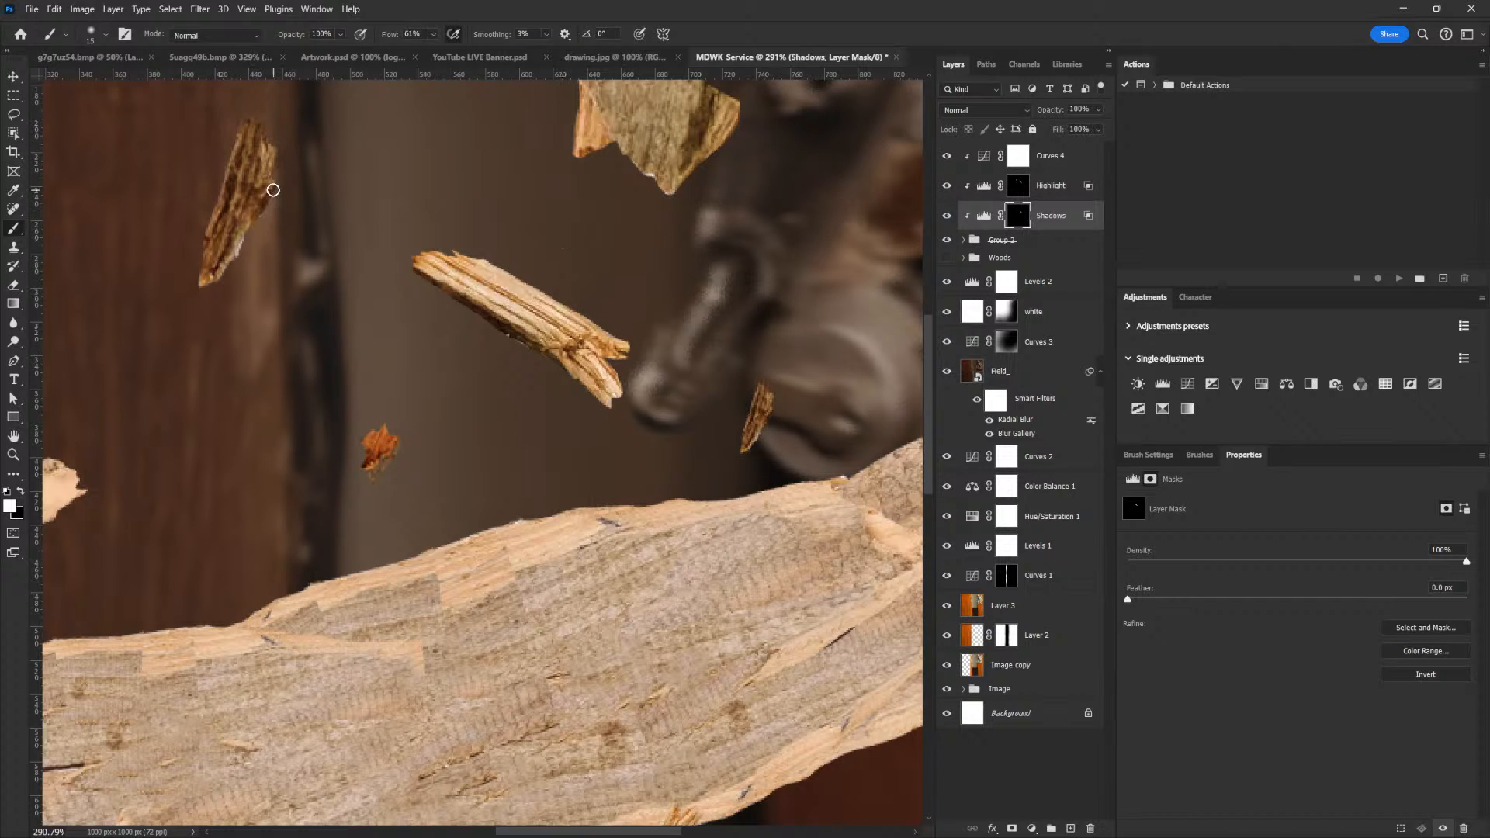
key("bracketleft")
Paint the Highlight mask white over the large splinter at the canvas's right edge with a brush of about 45 px
left_click_drag(853, 592, 704, 594)
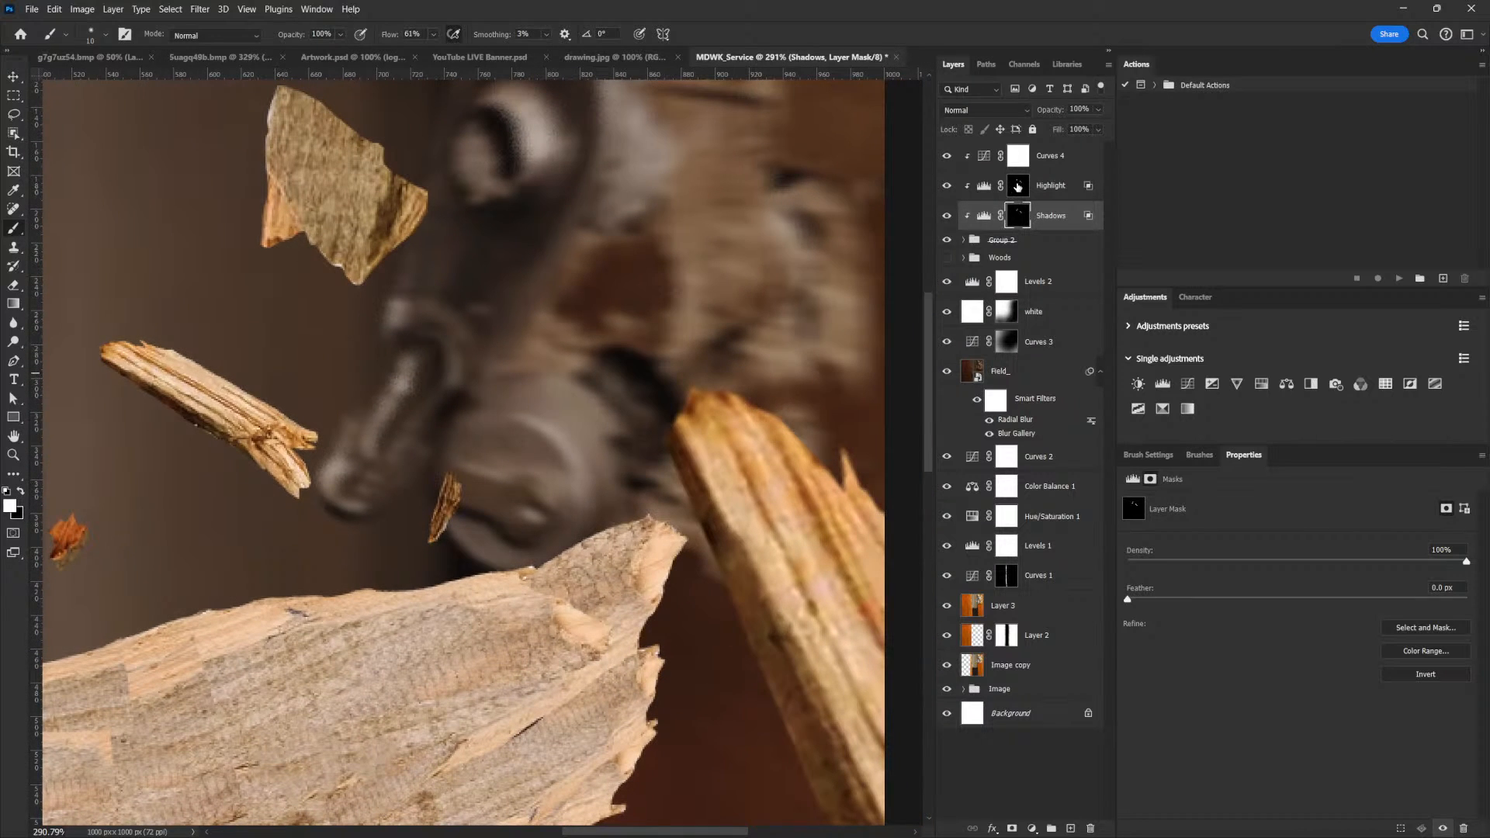
left_click(1051, 181)
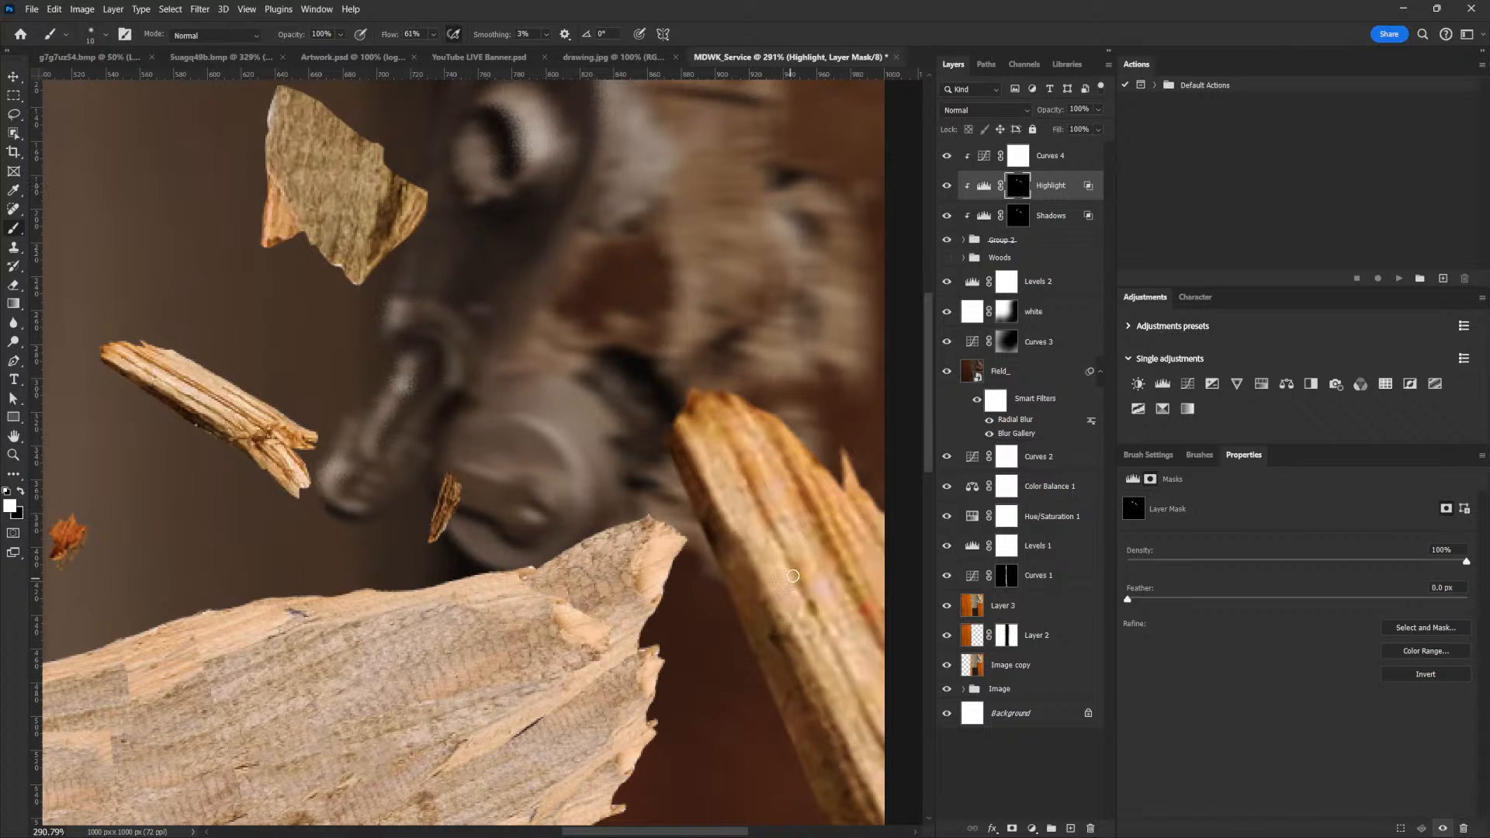
key("bracketright")
key("bracketright")
key("bracketright")
key("bracketright")
key("bracketright")
key("bracketright")
key("bracketright")
mouse_move(759, 475)
left_mouse_down()
mouse_move(791, 521)
mouse_move(841, 619)
left_mouse_up()
left_click_drag(839, 680, 717, 471)
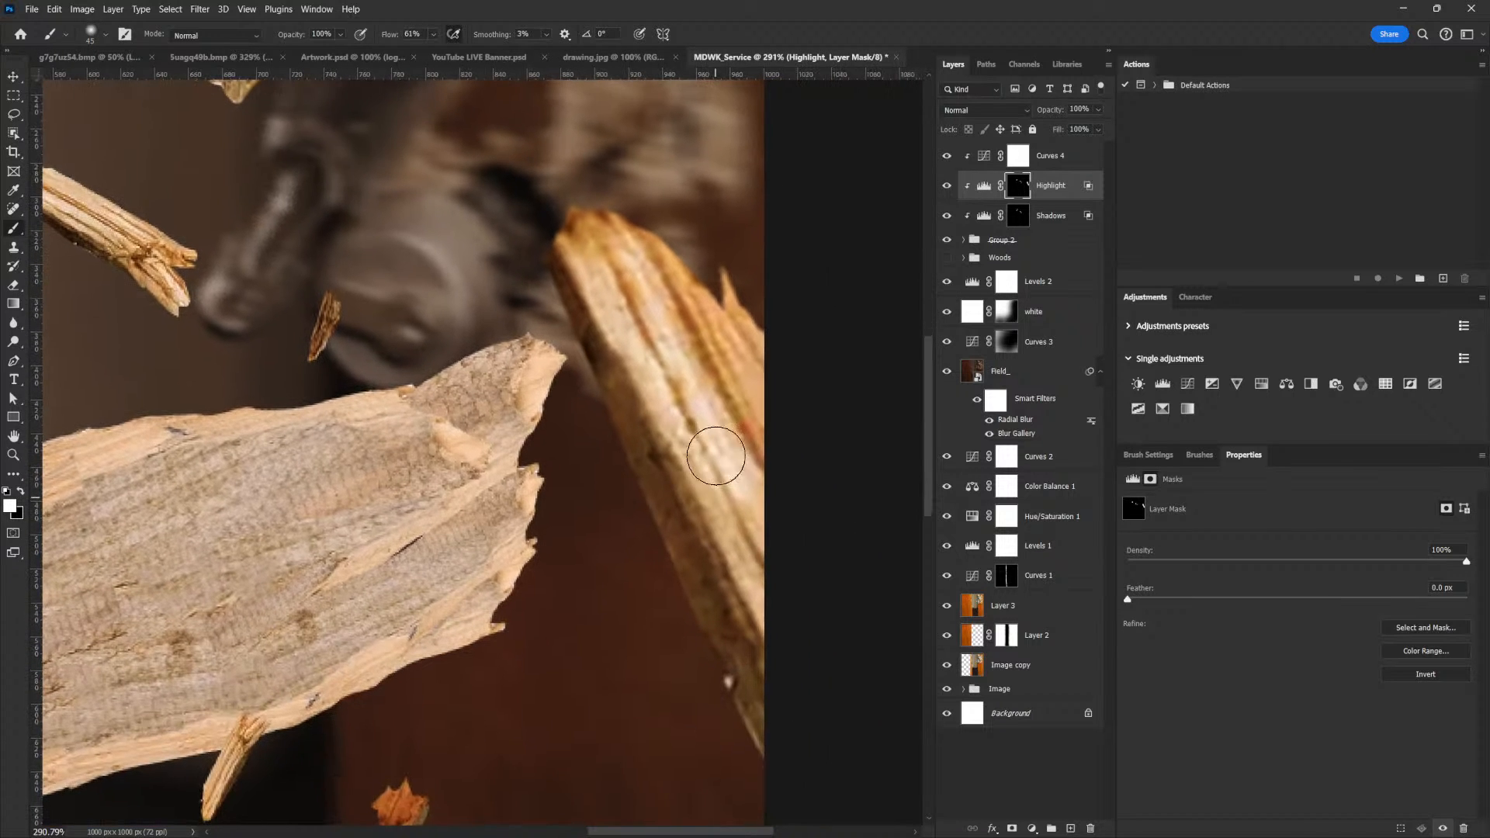
Paint the Shadows mask white along the inner edge of the large splinter at the canvas's right edge with a brush of about 35–40 px
left_click(1018, 222)
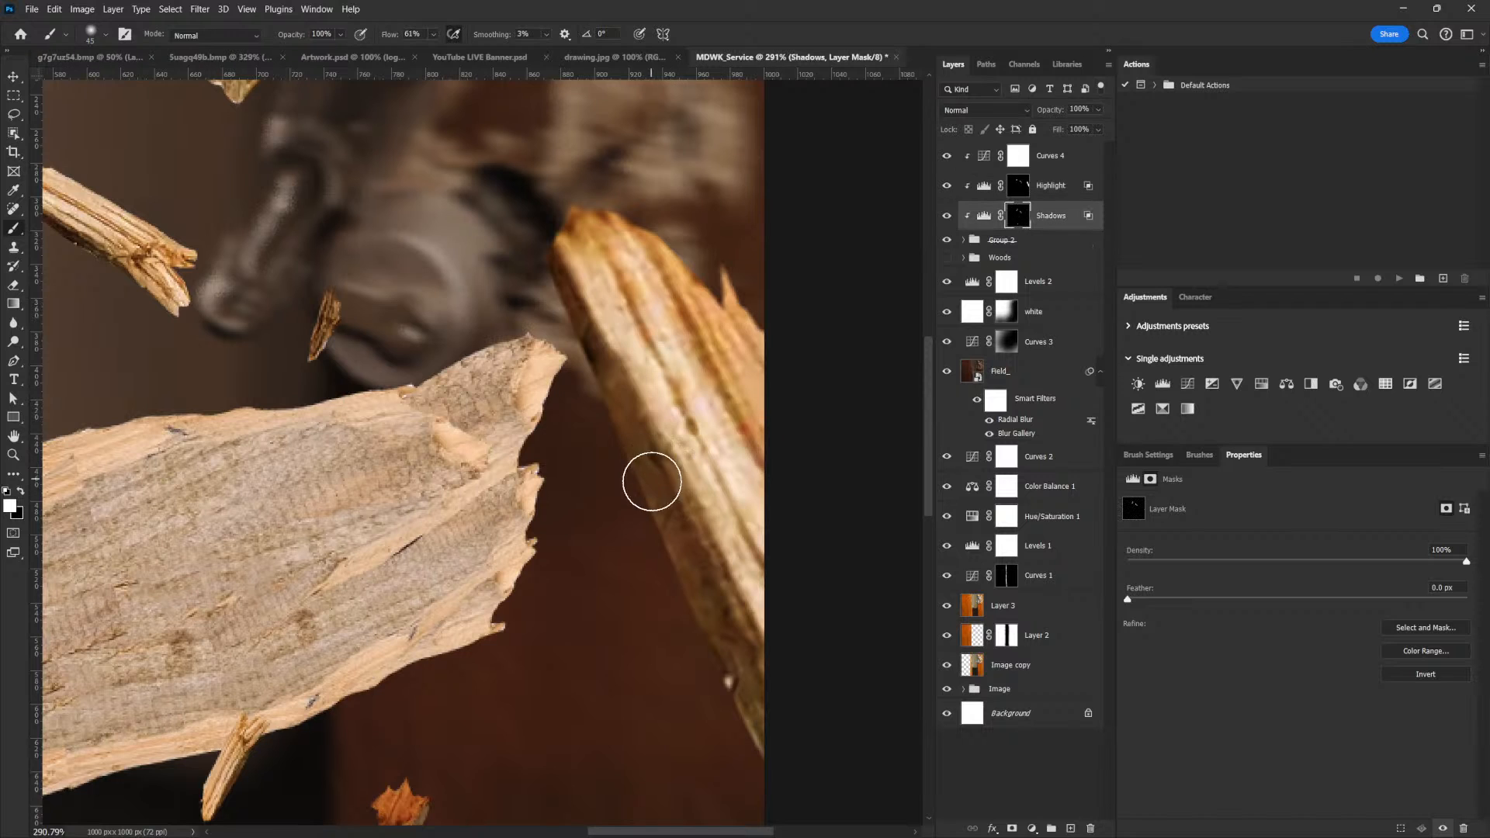
key("bracketleft")
key("bracketleft")
key("bracketleft")
key("bracketleft")
key("bracketleft")
key("bracketleft")
key("bracketleft")
key("bracketright")
key("bracketright")
key("bracketright")
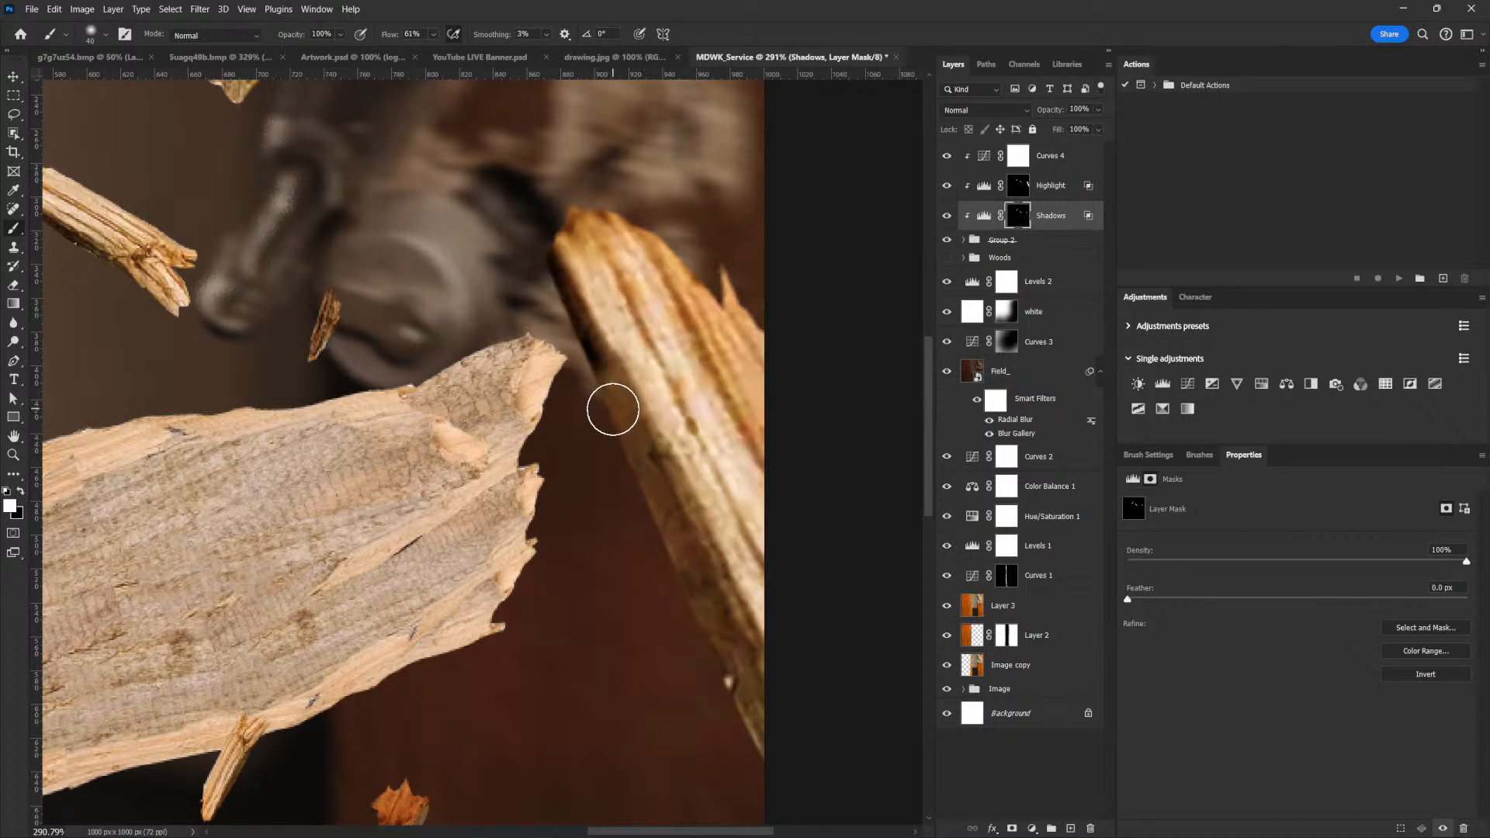
key("bracketleft")
key("bracketleft")
key("bracketleft")
key("bracketright")
key("bracketright")
key("bracketright")
key("bracketright")
key("bracketright")
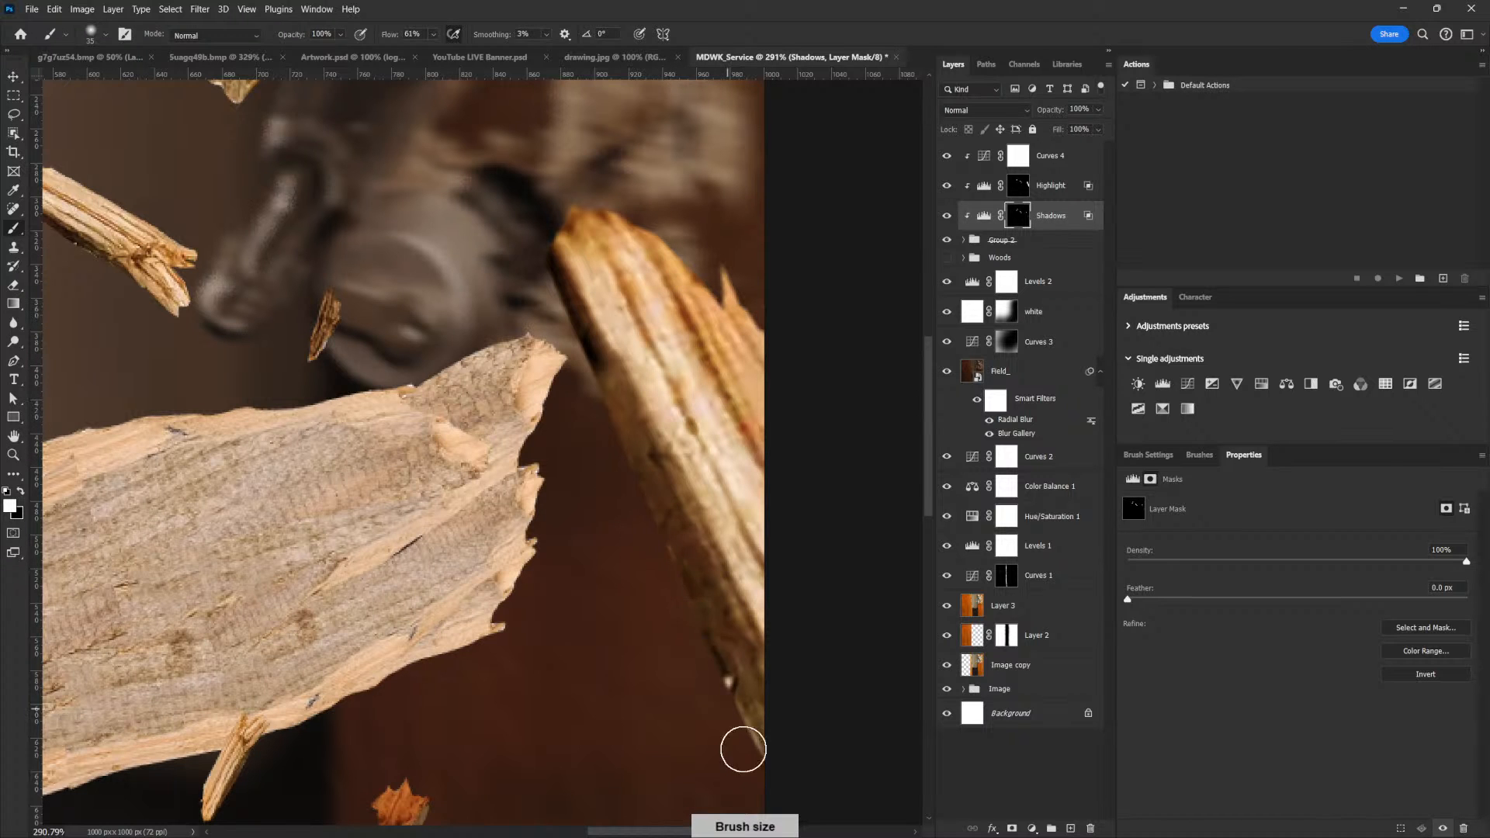
Paint the Highlight mask white over the wood chip beside the door handle with a brush of about 50 px
left_click_drag(780, 450, 667, 585)
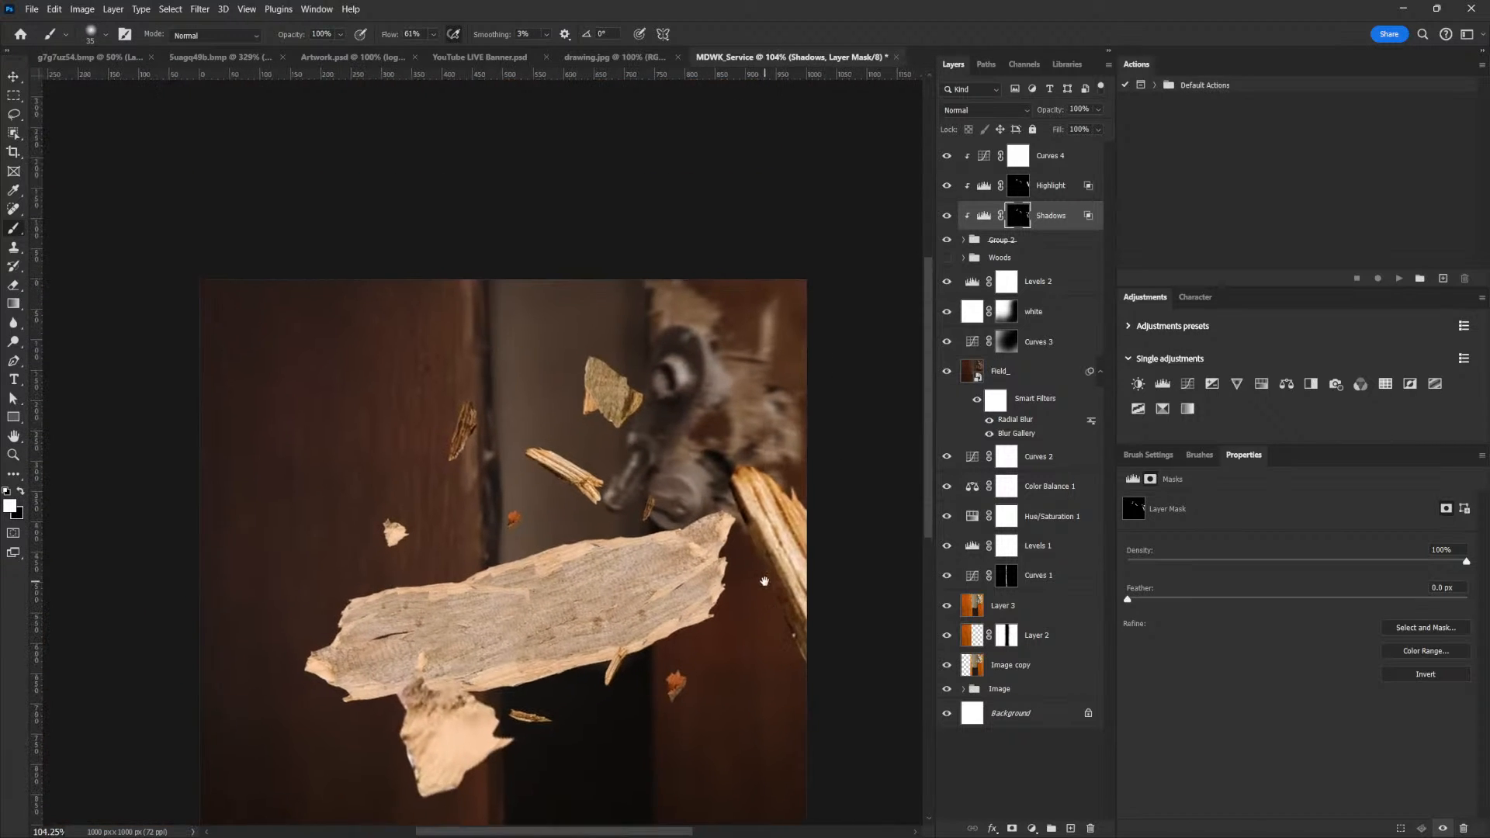
left_click_drag(595, 368, 669, 393)
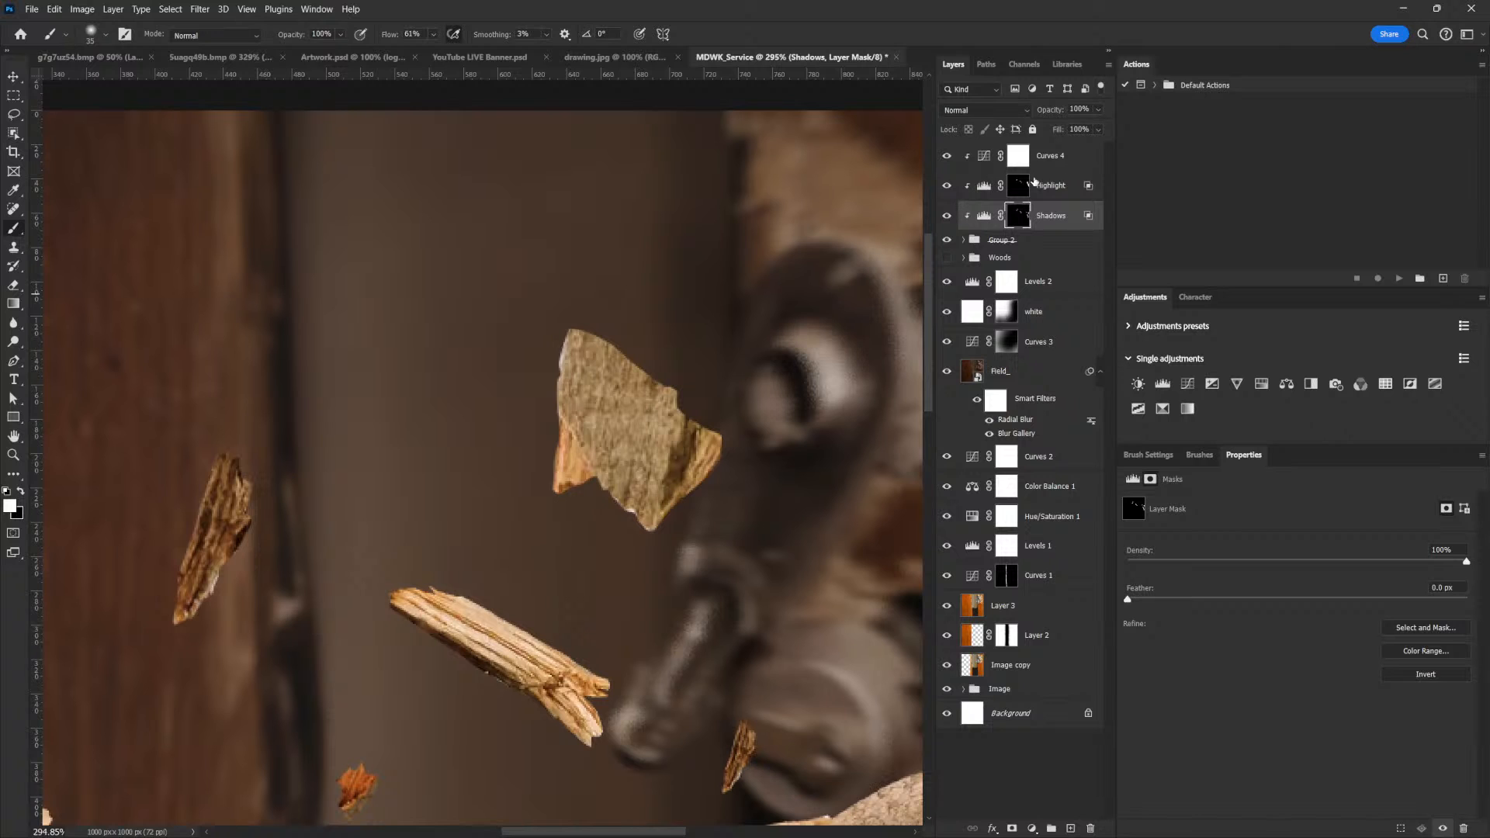
left_click(1030, 183)
key("bracketright")
key("bracketright")
key("bracketright")
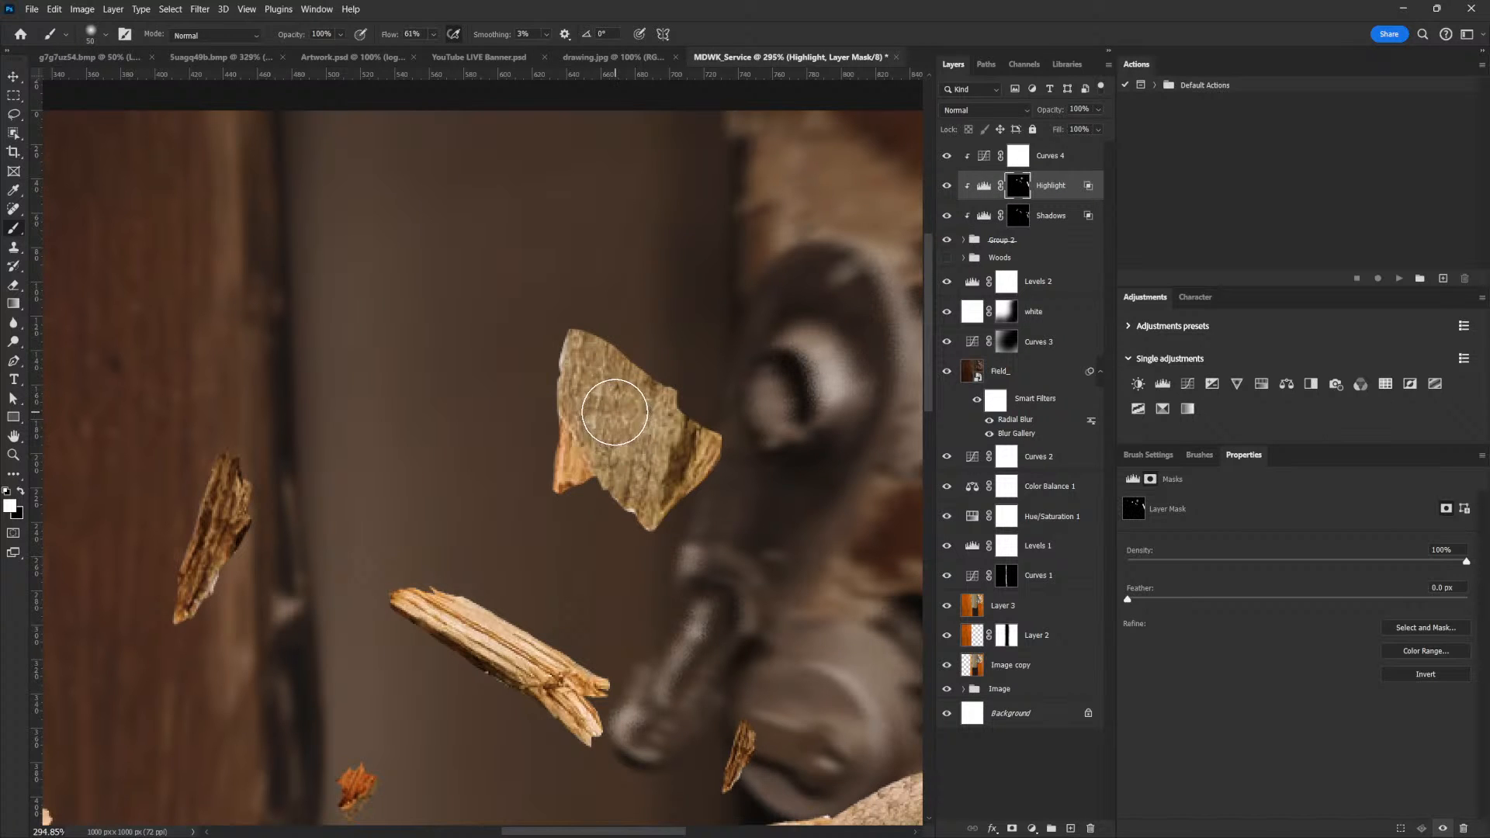
key("bracketleft")
key("bracketleft")
key("bracketleft")
key("bracketleft")
key("bracketleft")
Paint the Shadows mask along the lower-right edge of the chip beside the door handle with a brush of about 7 px
key("alt+bracketleft")
key("bracketleft")
key("bracketleft")
key("bracketleft")
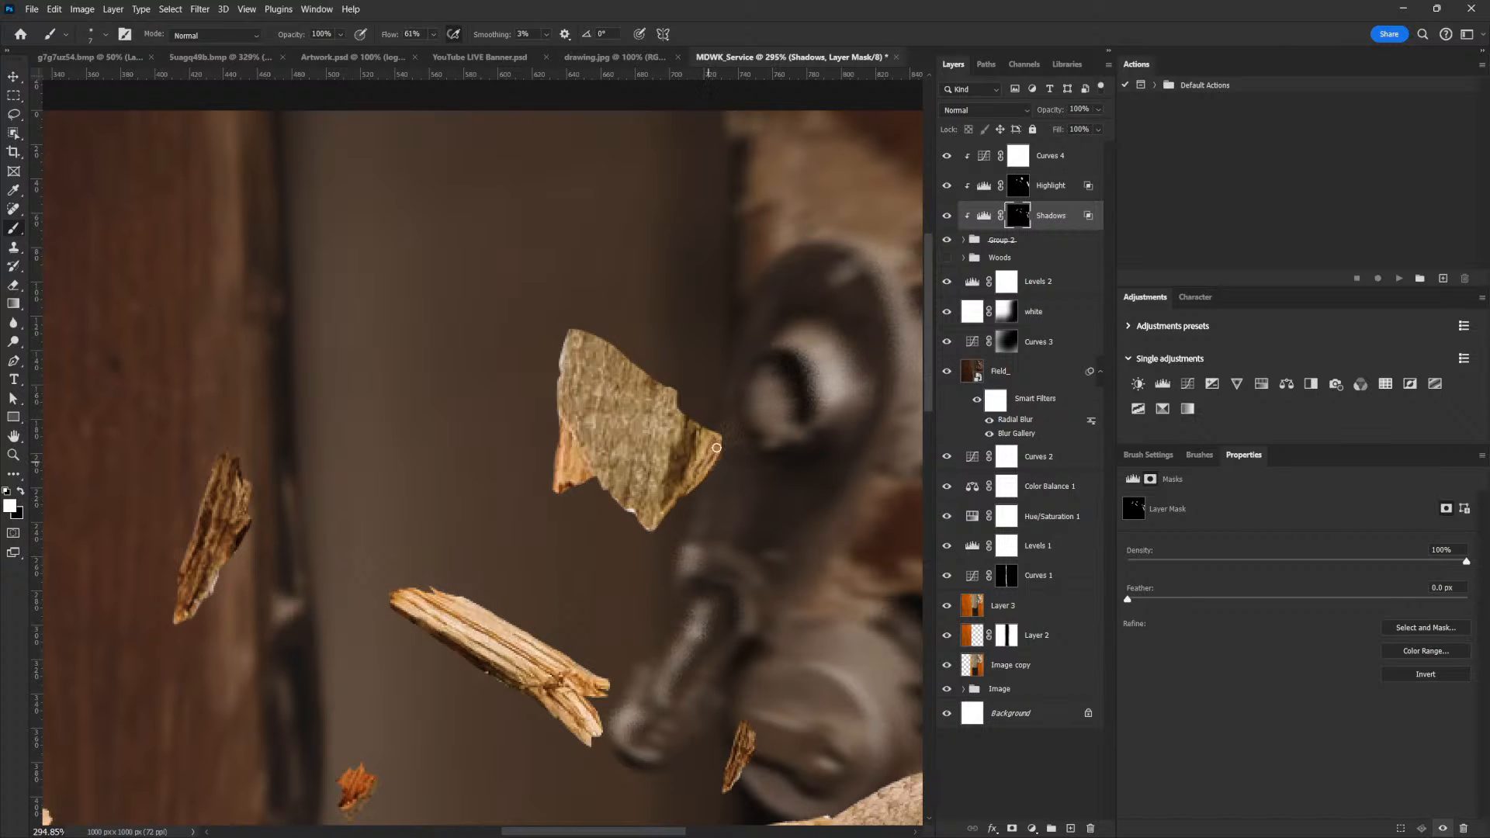
Paint the Shadows mask along the left edge of the small orange chip above the plank, and its Highlight mask with a 15 px brush
left_click_drag(727, 555, 736, 433)
left_click_drag(511, 578, 575, 582)
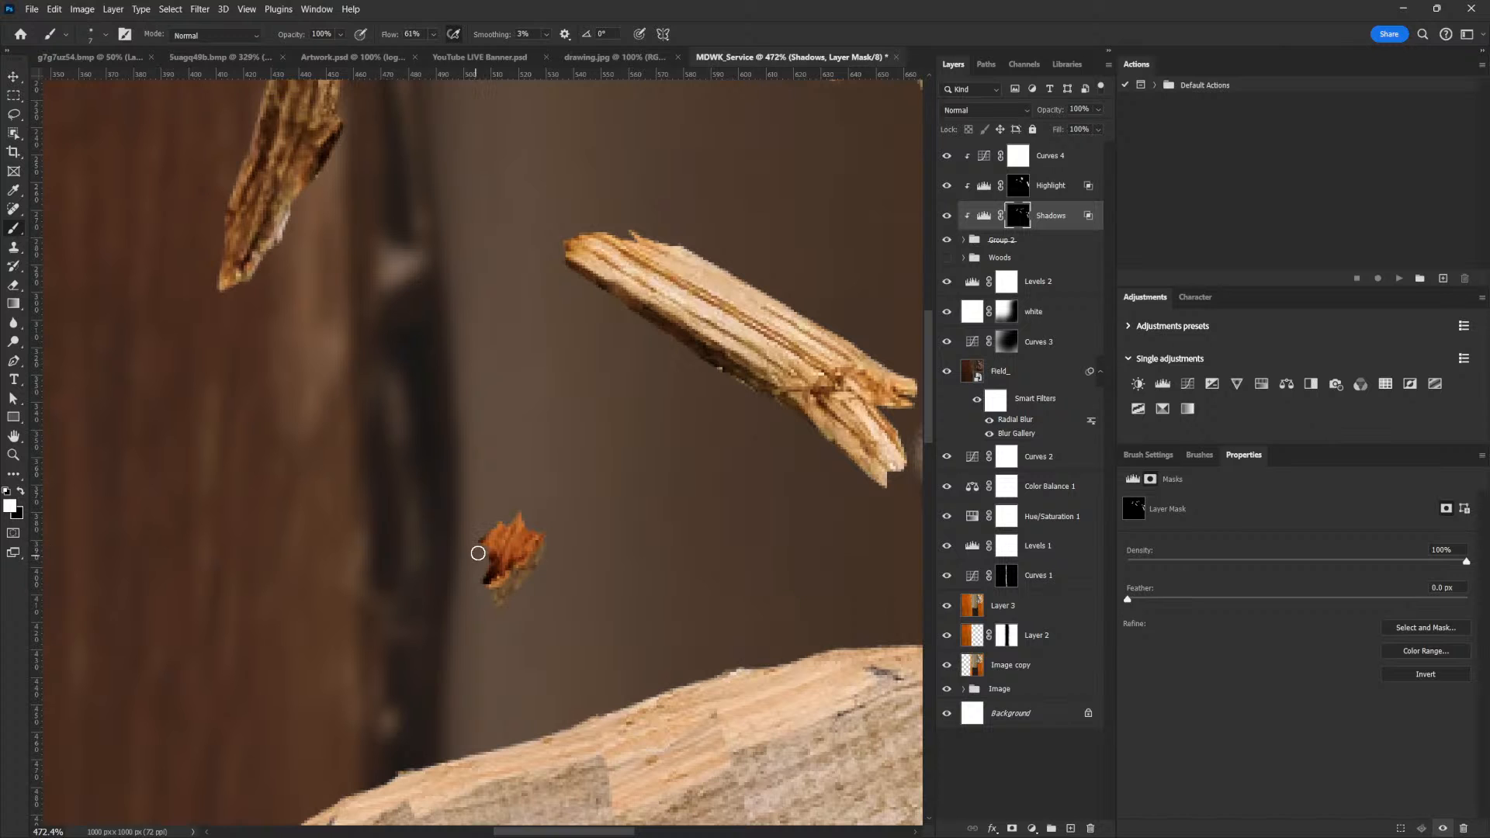
left_click(1016, 190)
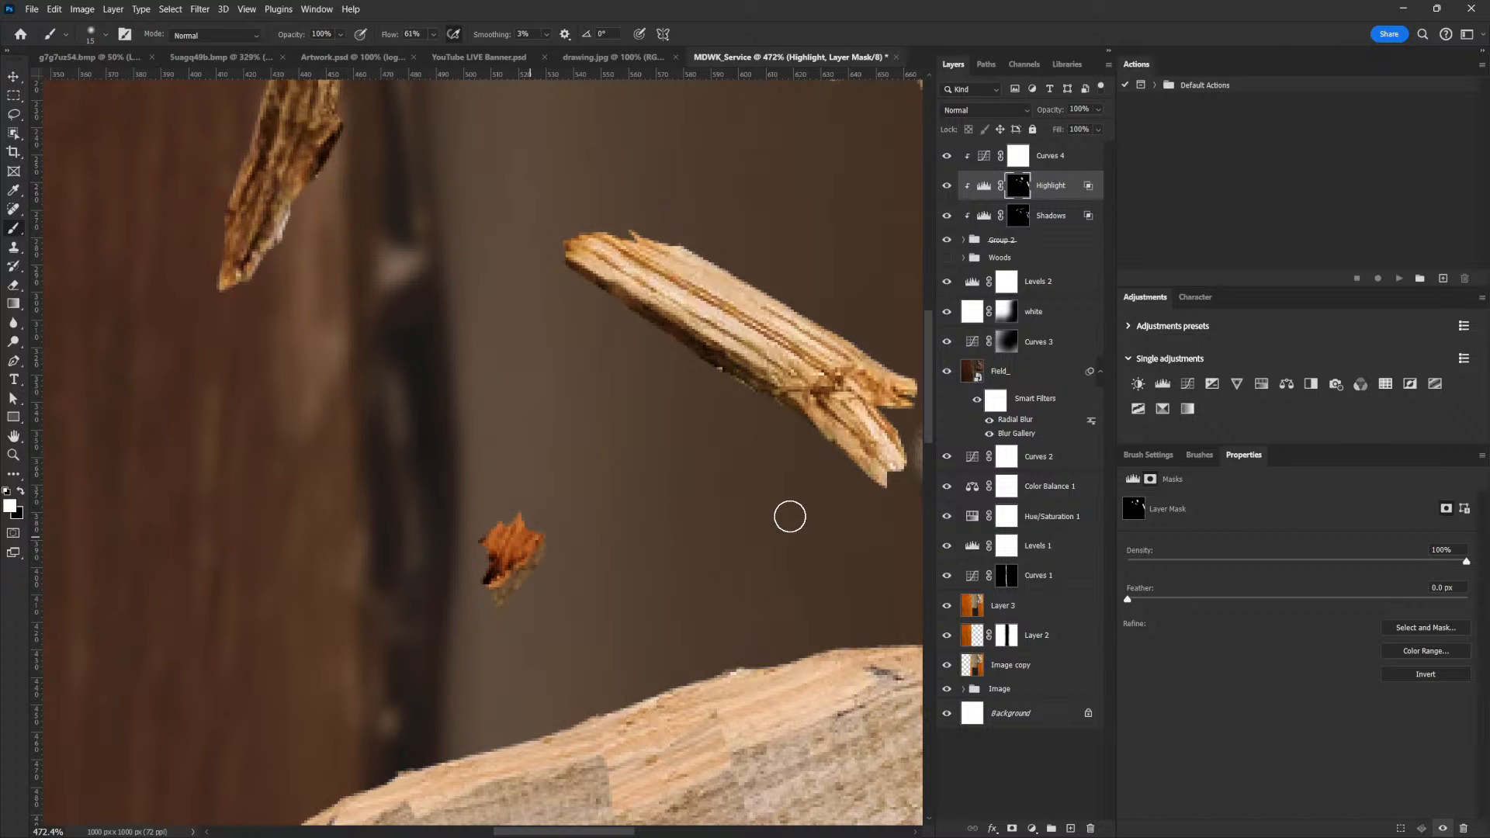
Paint the Shadows mask white along the left side of the small pale chip above the plank's left end with a 15 px brush
scroll(792, 489, "down", 5)
left_click_drag(750, 640, 733, 621)
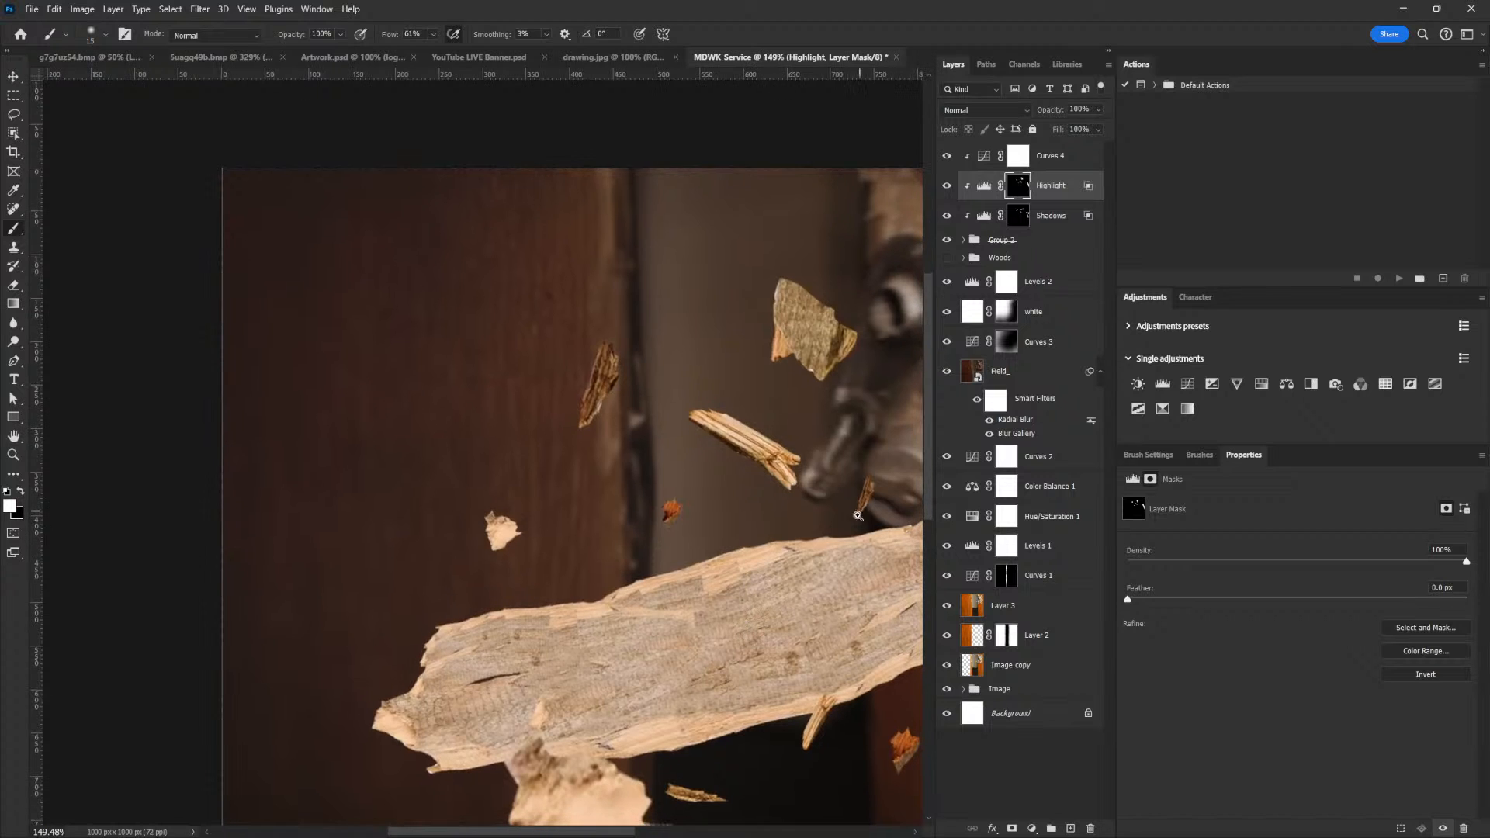
scroll(862, 514, "down", 2)
left_click_drag(839, 599, 742, 480)
scroll(512, 426, "up", 5)
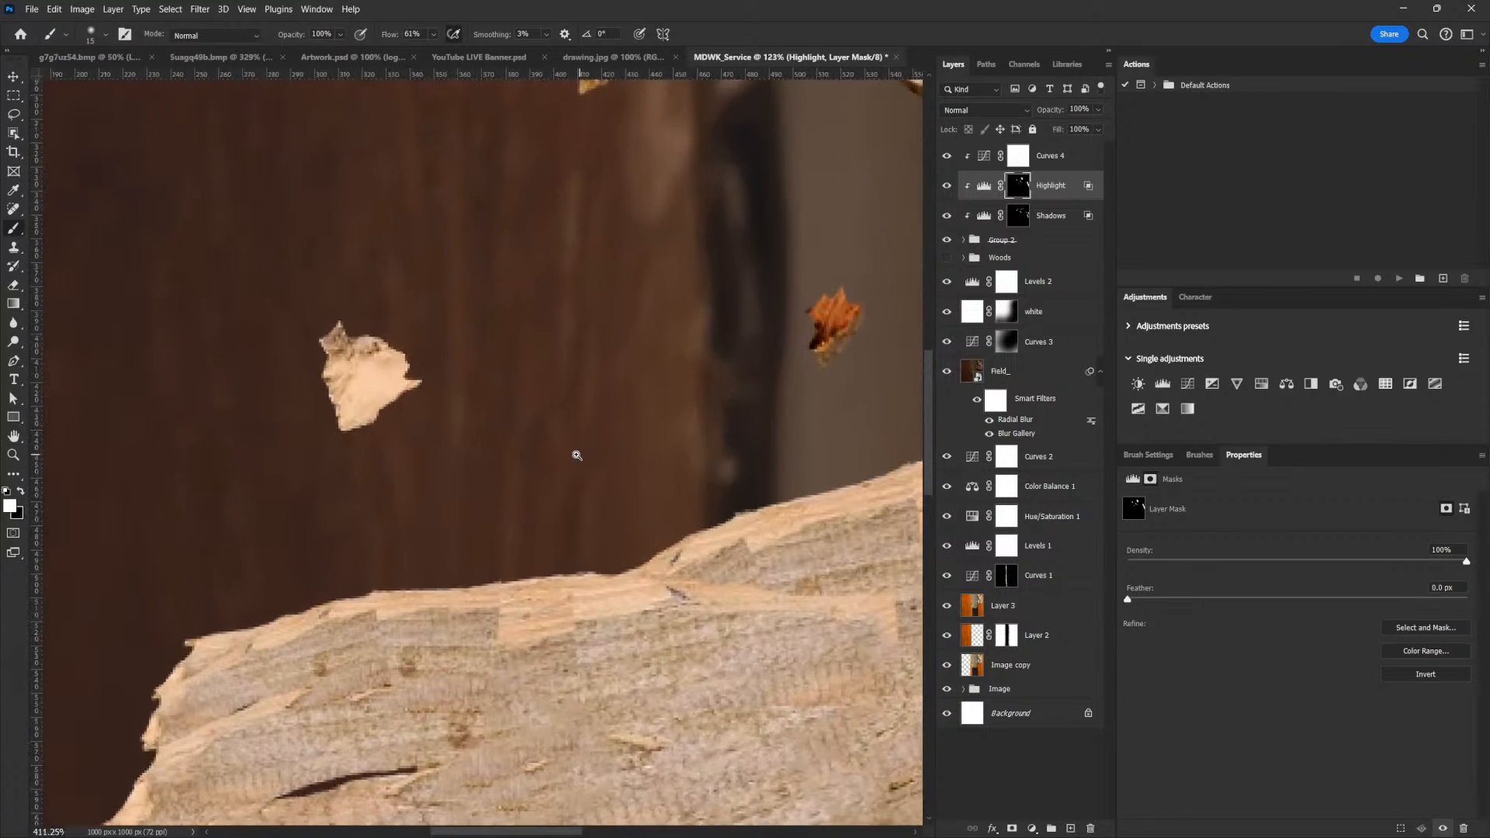
scroll(515, 384, "up", 3)
left_click(1041, 222)
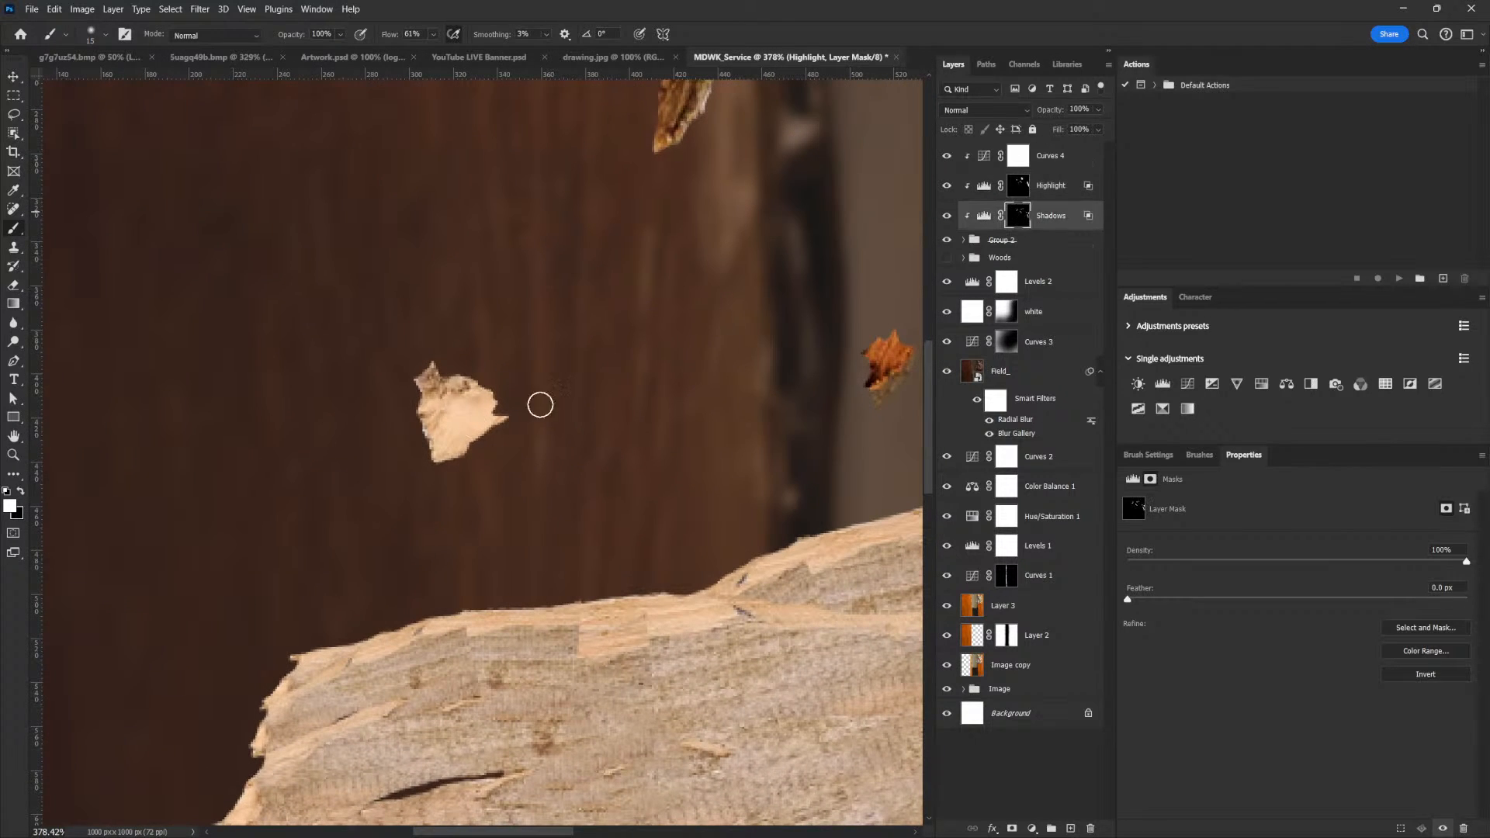
left_click_drag(429, 369, 432, 393)
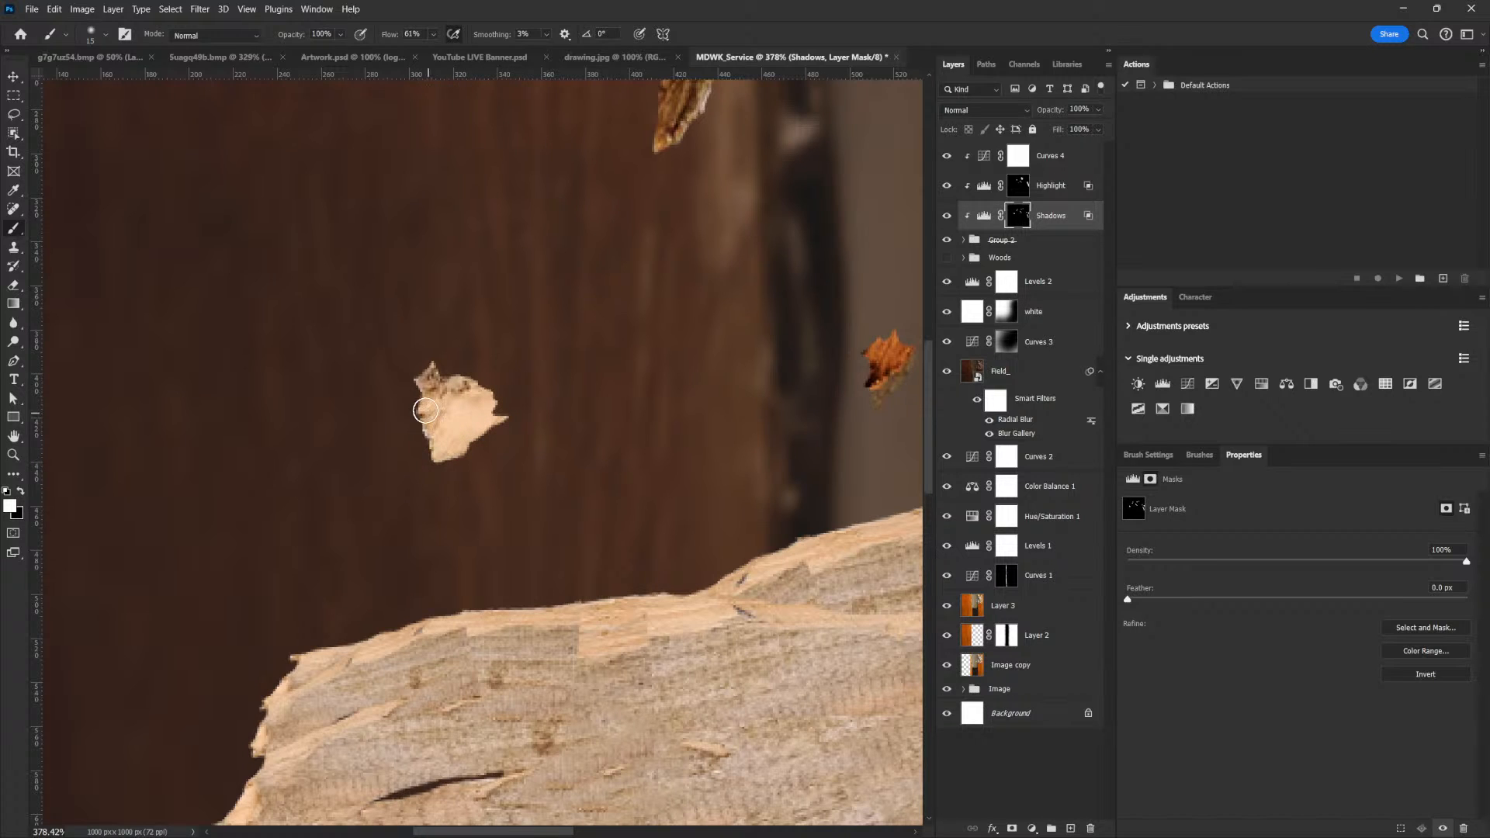
left_click_drag(509, 397, 510, 401)
Paint the Shadows mask white over the rough upper part and left edge of the large pale chunk below the plank, using a 15 px brush
left_click_drag(801, 519, 713, 529)
left_click_drag(807, 562, 734, 578)
left_click_drag(808, 620, 715, 601)
mouse_move(829, 557)
left_mouse_down()
mouse_move(864, 560)
mouse_move(835, 578)
left_mouse_up()
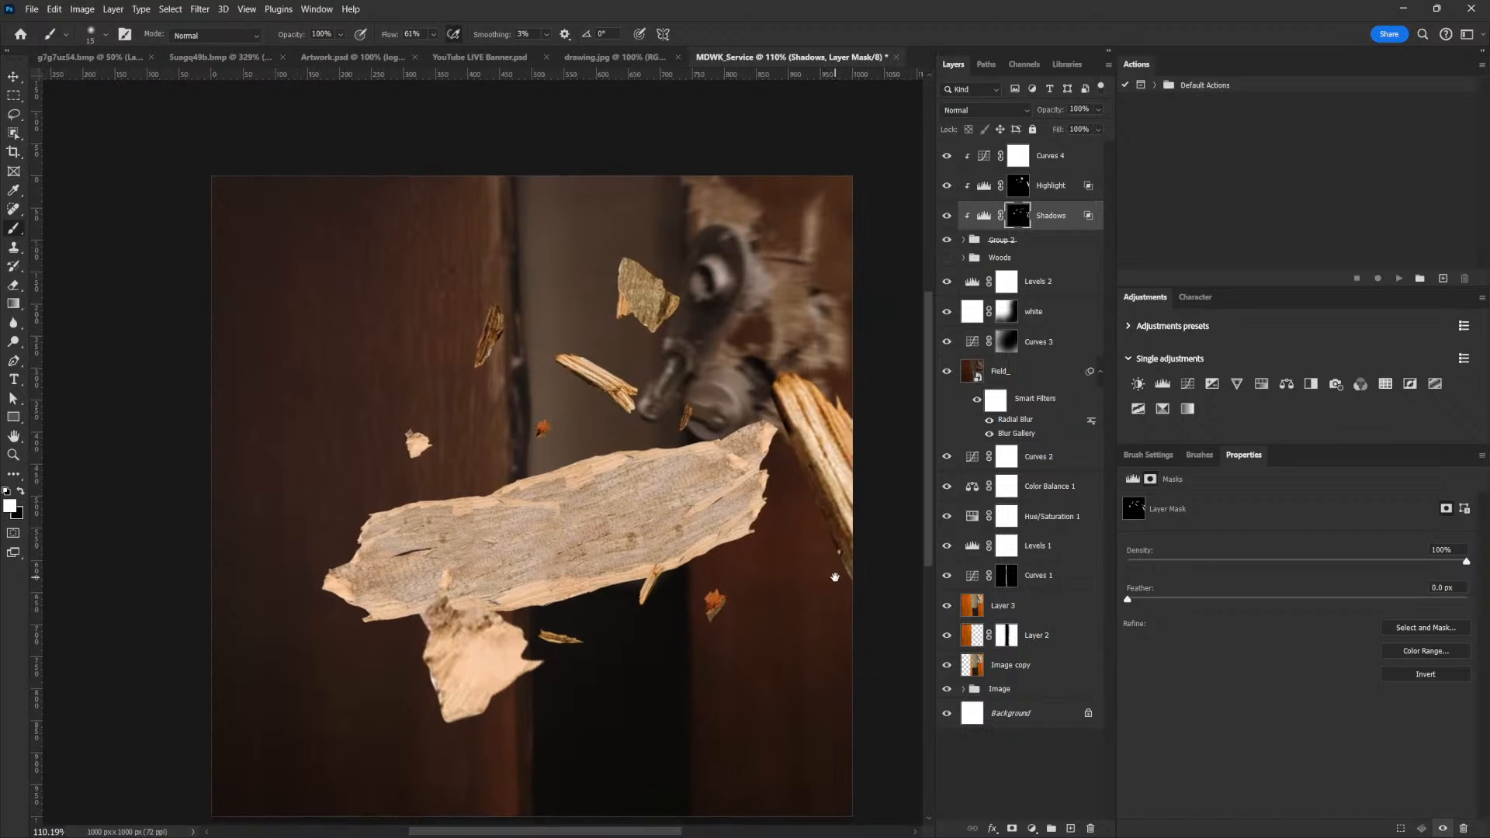
left_click_drag(617, 656, 808, 542)
left_click_drag(689, 565, 729, 564)
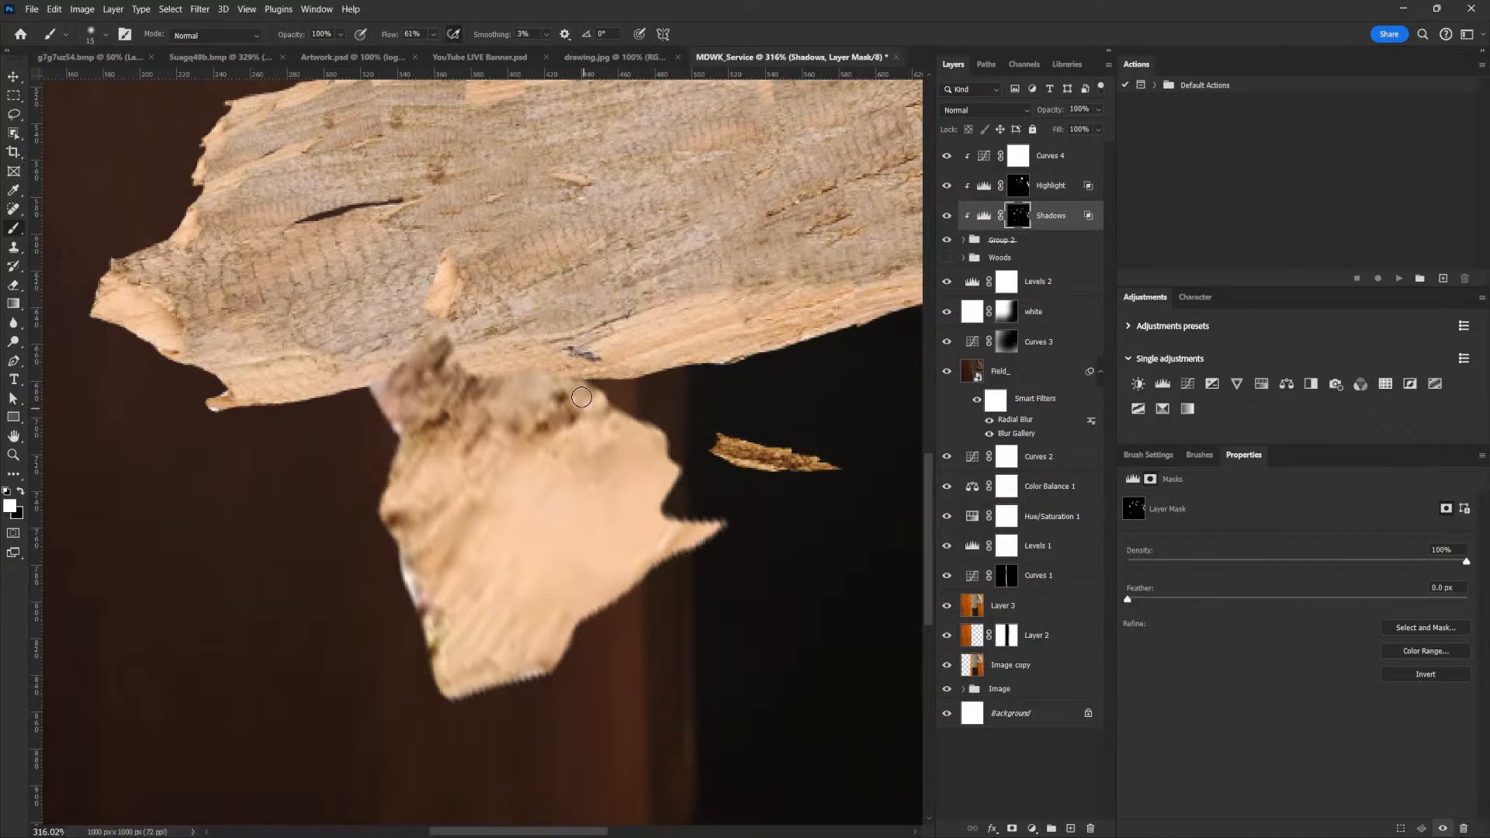
left_click_drag(801, 424, 715, 626)
left_click_drag(915, 528, 842, 536)
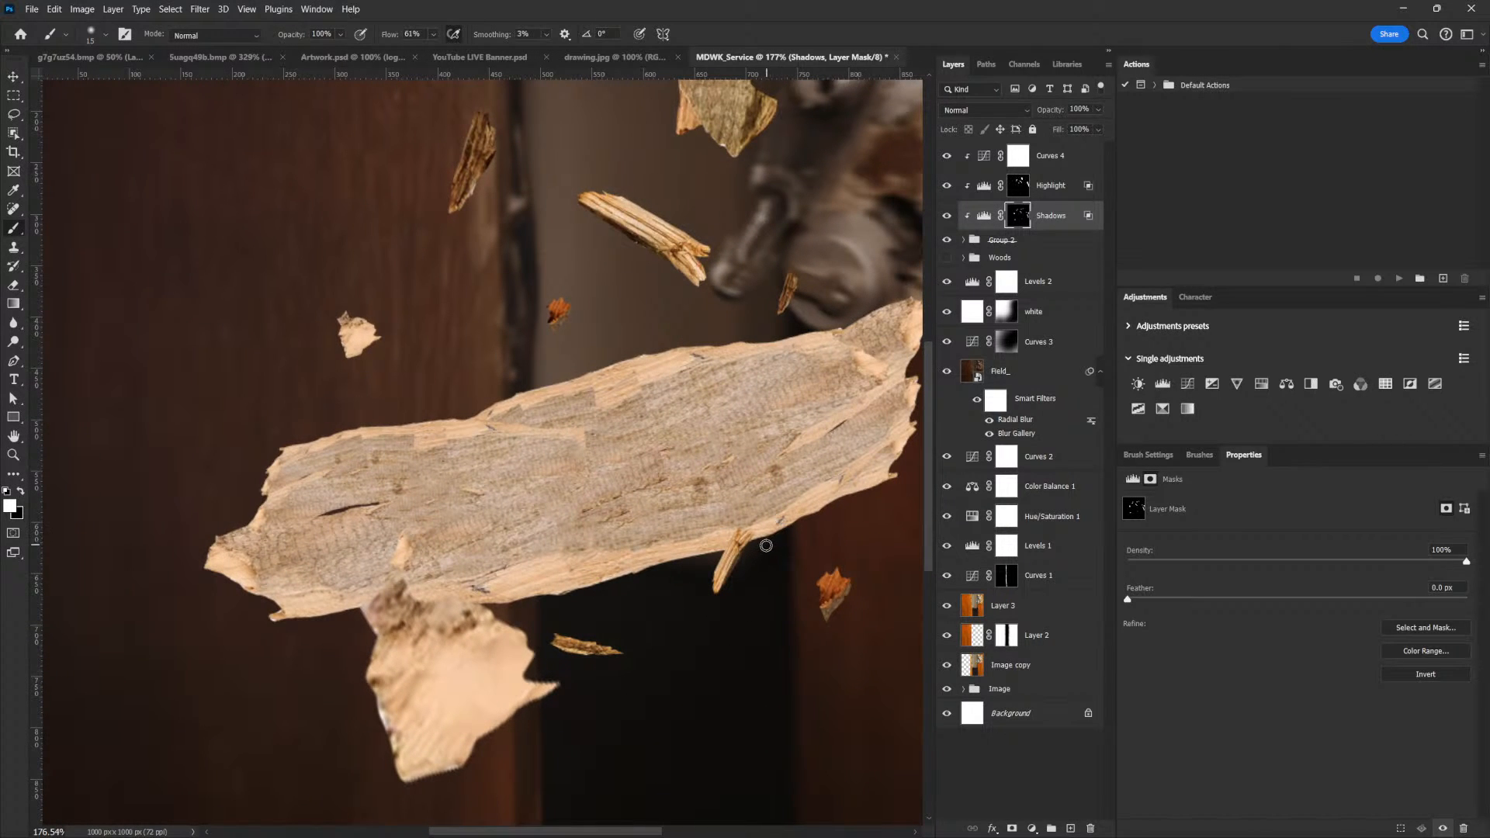
left_click(403, 662, "ctrl")
left_click_drag(600, 674, 729, 427)
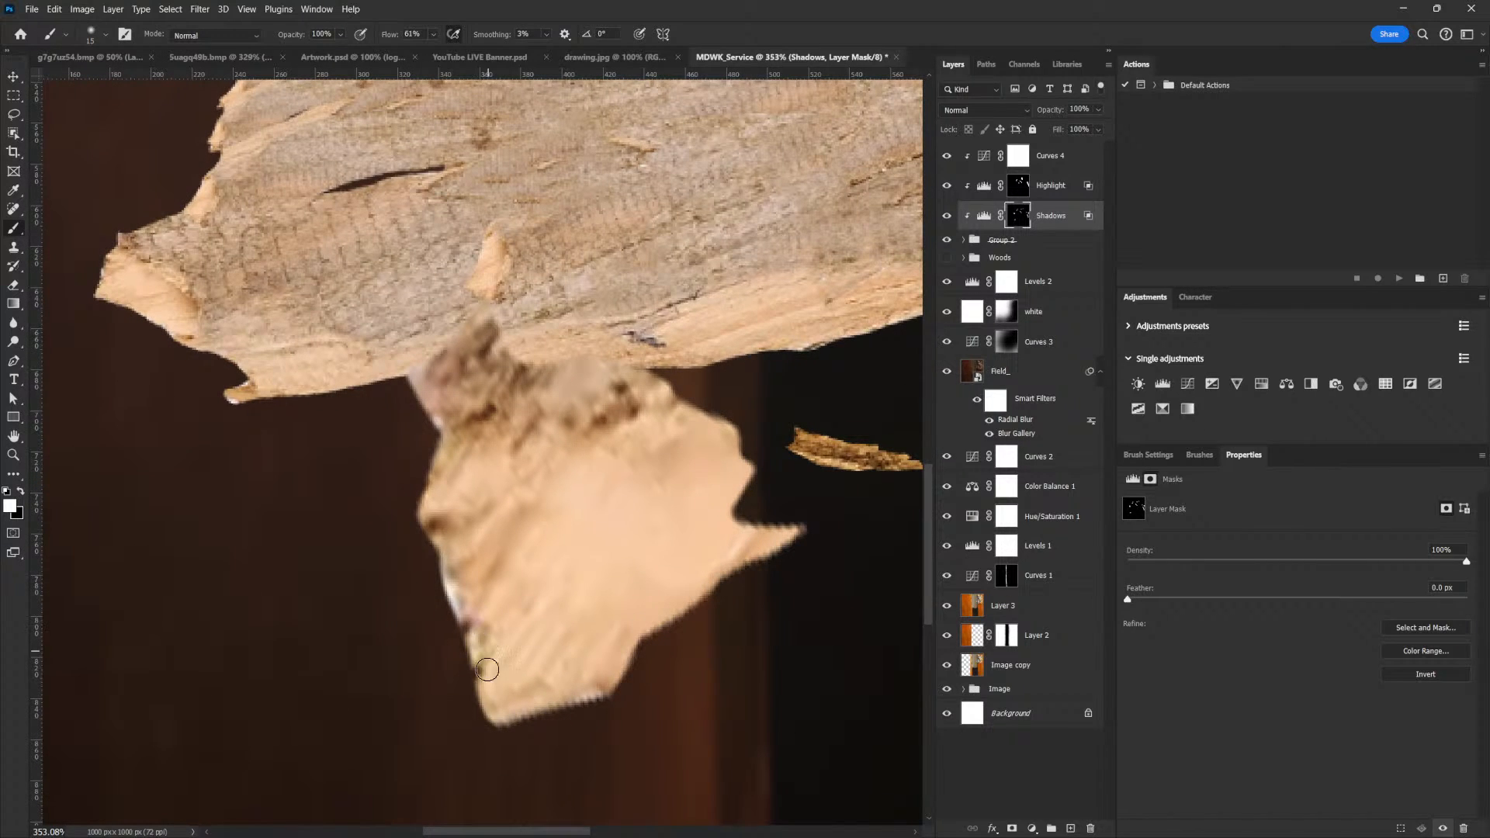
Paint the Shadows mask along the thin splinter beside the large pale chunk with a brush of about 5 px
left_click_drag(827, 502, 715, 619)
left_click_drag(716, 565, 825, 605)
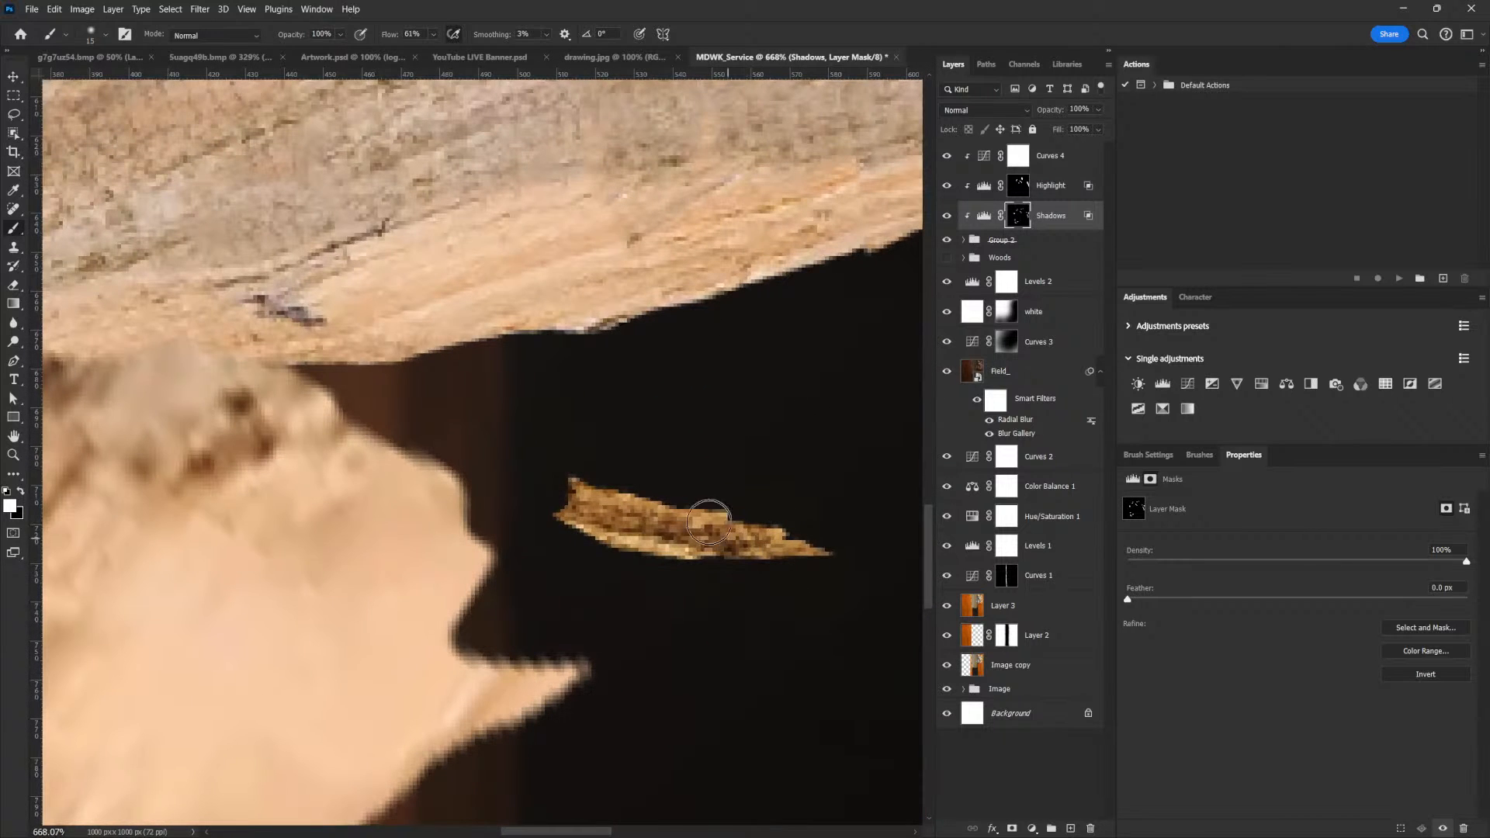
key("bracketleft")
key("bracketleft")
key("bracketleft")
key("bracketleft")
key("bracketleft")
key("bracketleft")
left_click_drag(809, 482, 702, 491)
left_click_drag(824, 518, 855, 506)
left_click_drag(764, 572, 790, 541)
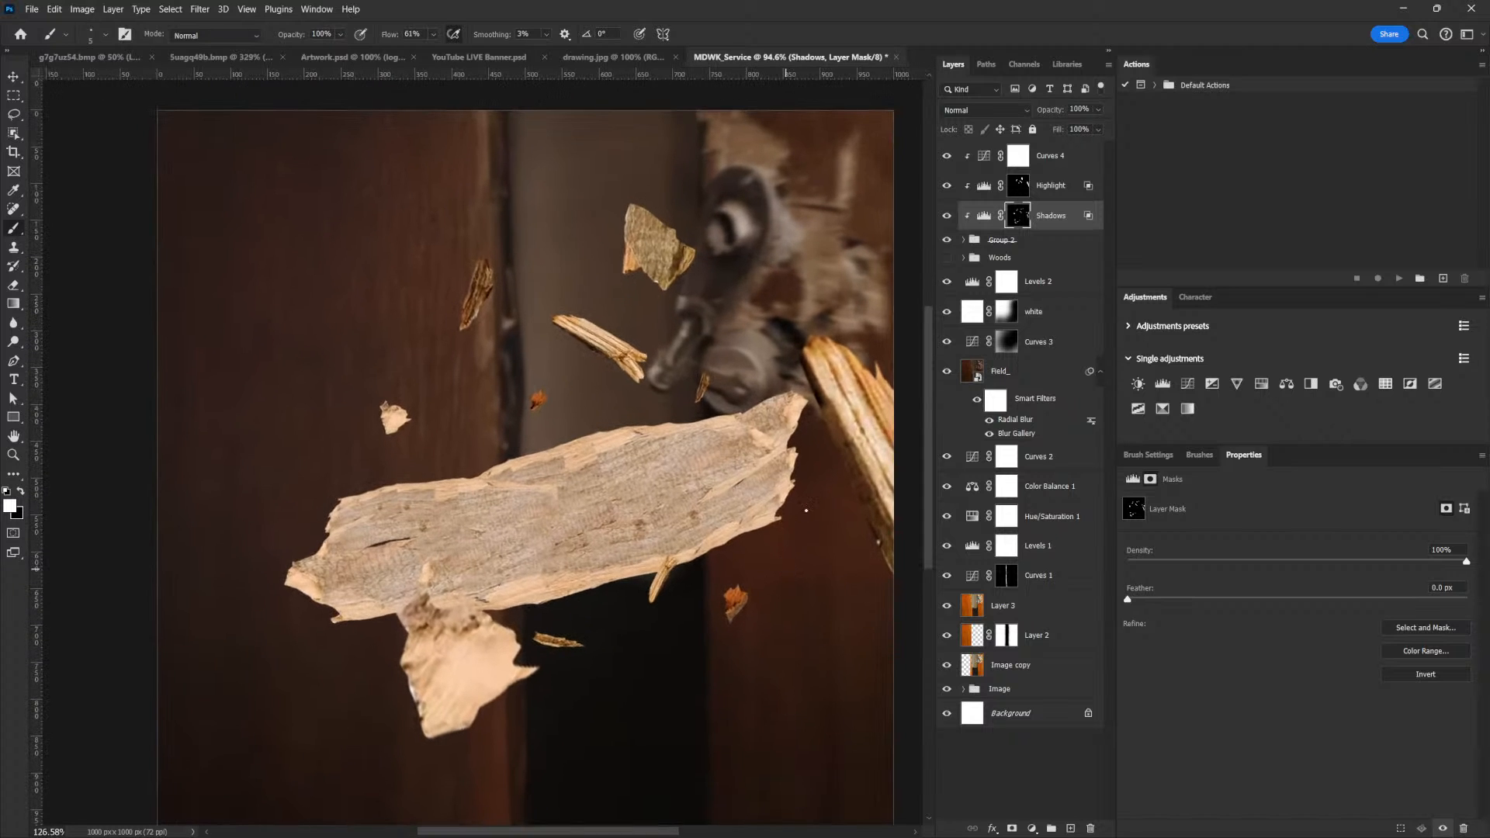
Add a Hue/Saturation adjustment clipped to Layer 6, the orange chip below the plank, with saturation around -38 and slightly raised lightness
key("v")
right_click(737, 602)
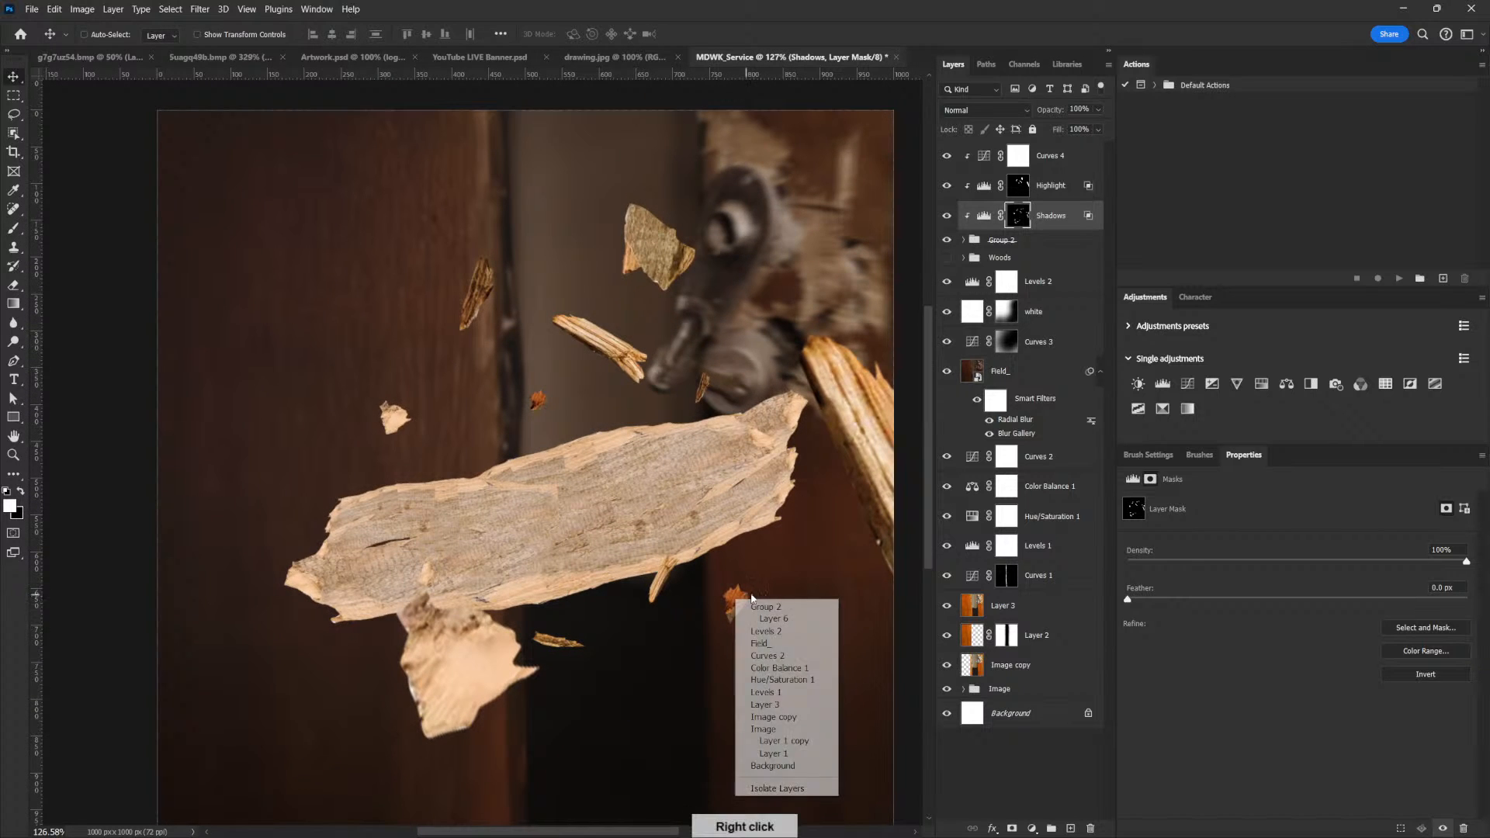
left_click(807, 618)
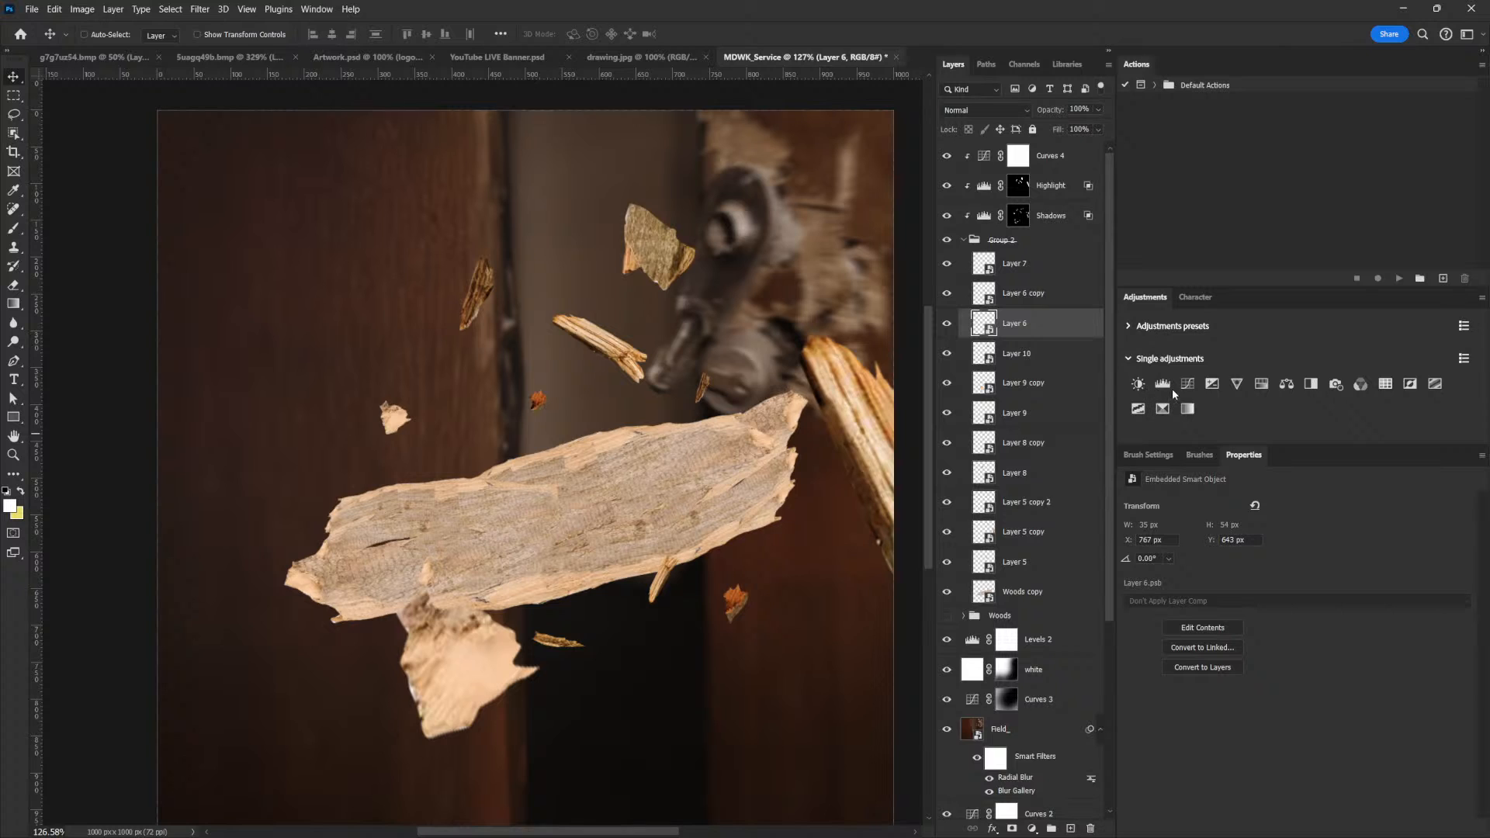
left_click(947, 323)
left_click(947, 323)
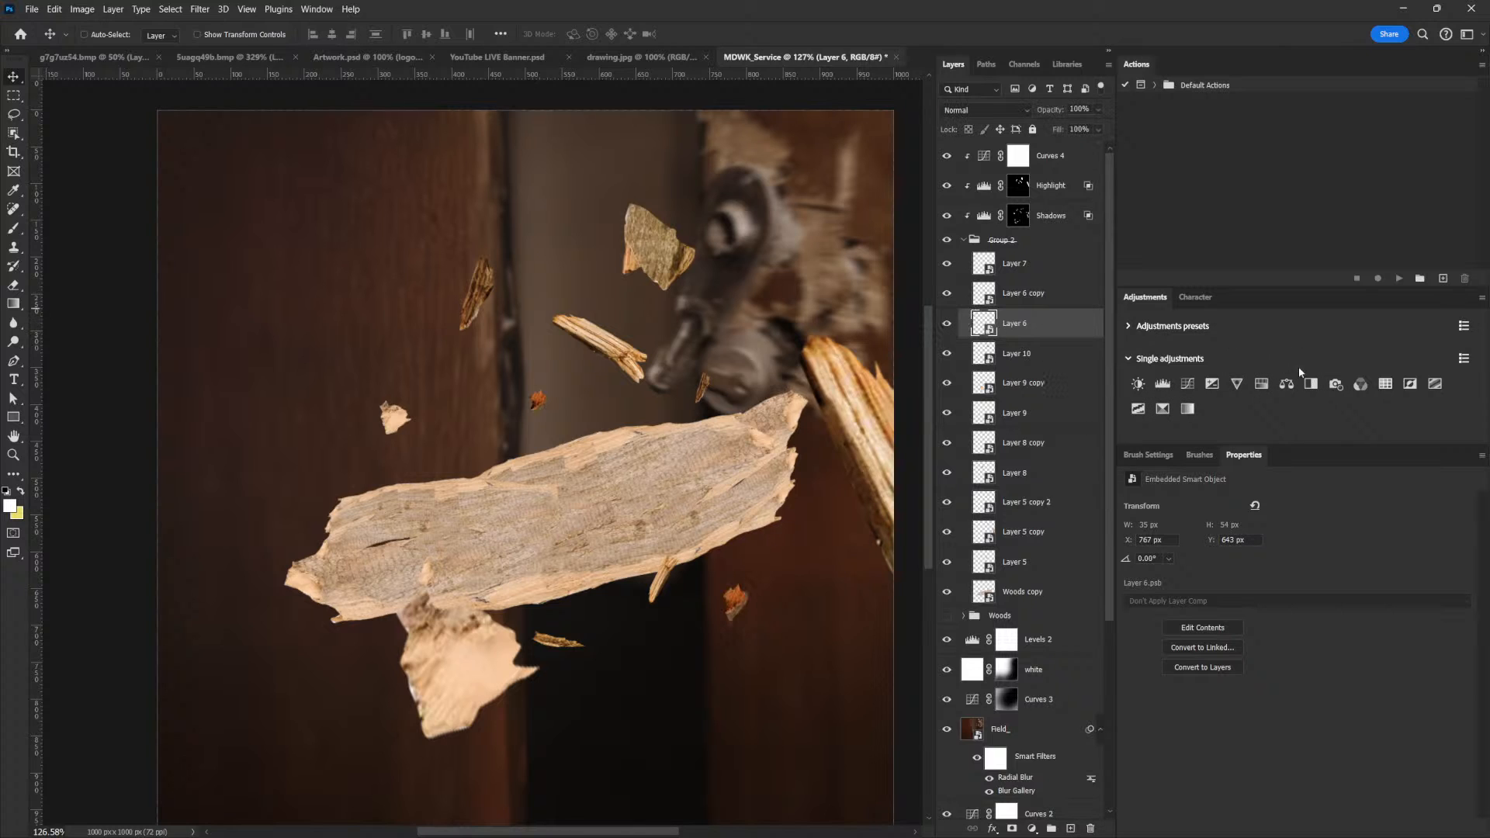
left_click(1260, 384)
left_click(1377, 829)
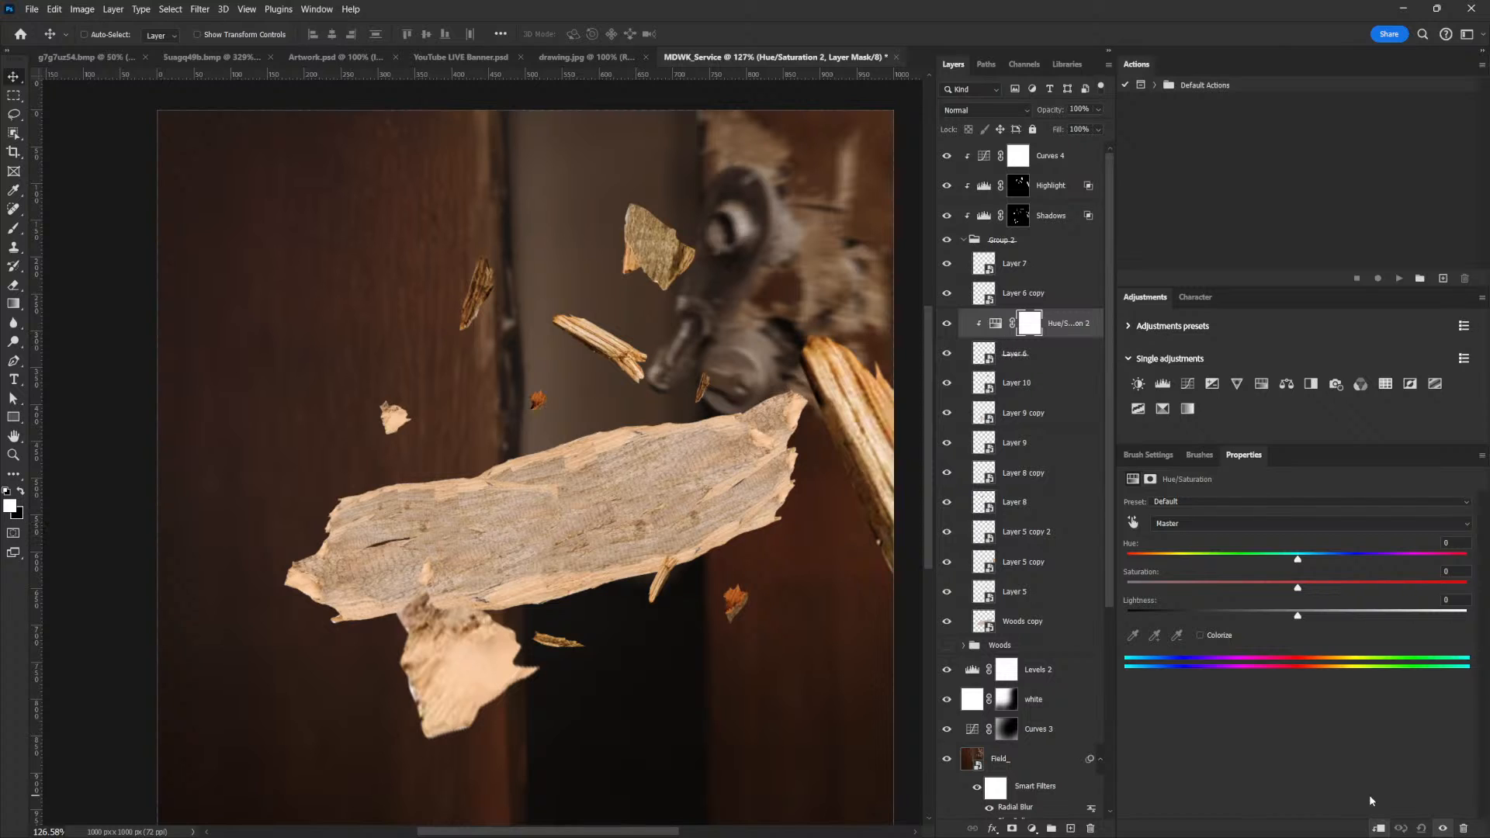
left_click_drag(1297, 589, 1246, 593)
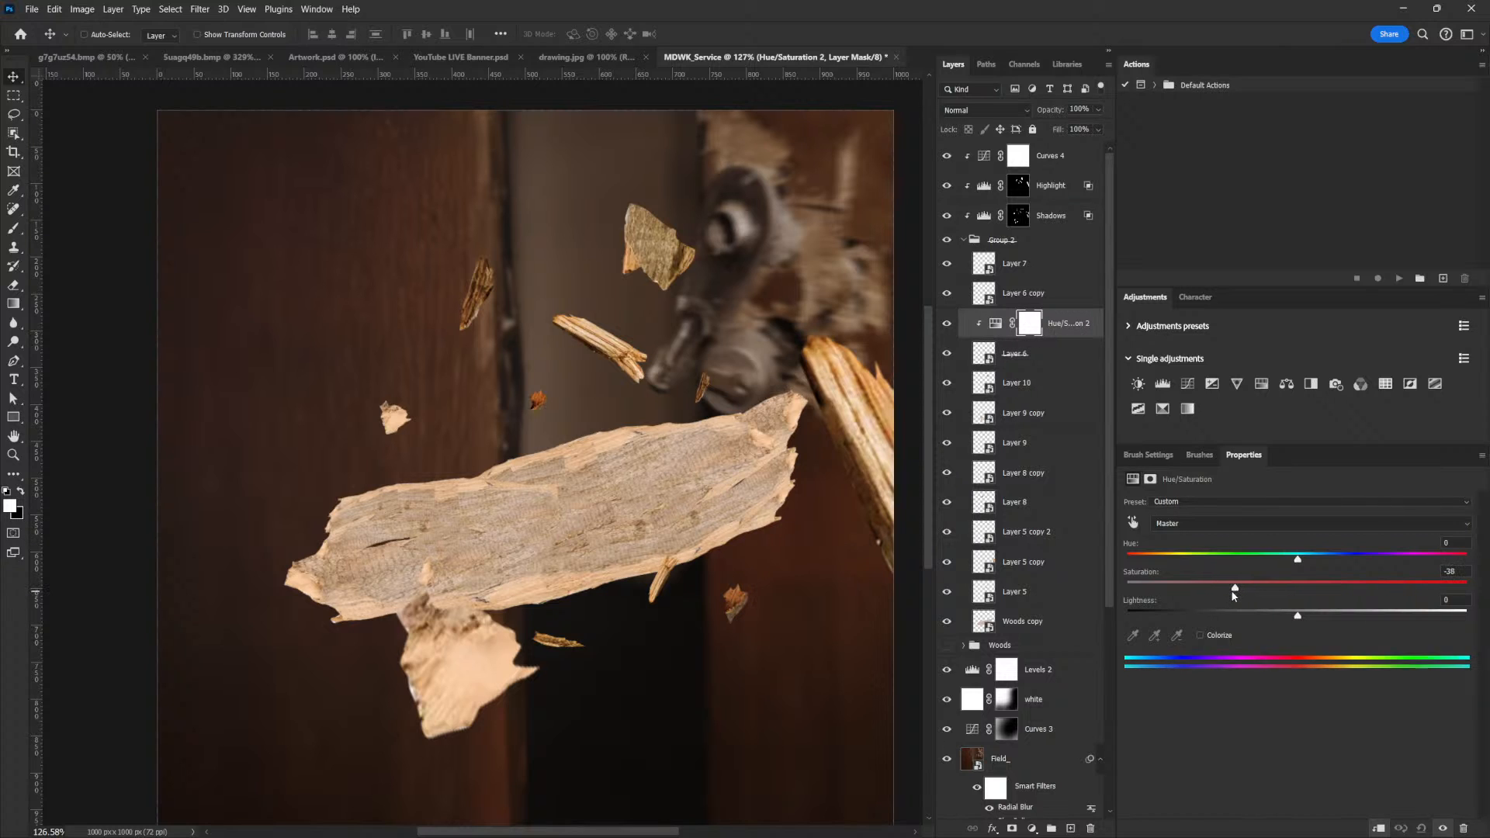
left_click_drag(1298, 617, 1316, 617)
Add a Hue/Saturation adjustment for Layer 6 copy, the small orange chip above the plank, clip it and set saturation to -34
right_click(542, 403)
right_click(543, 402)
right_click(538, 400)
left_click(585, 419)
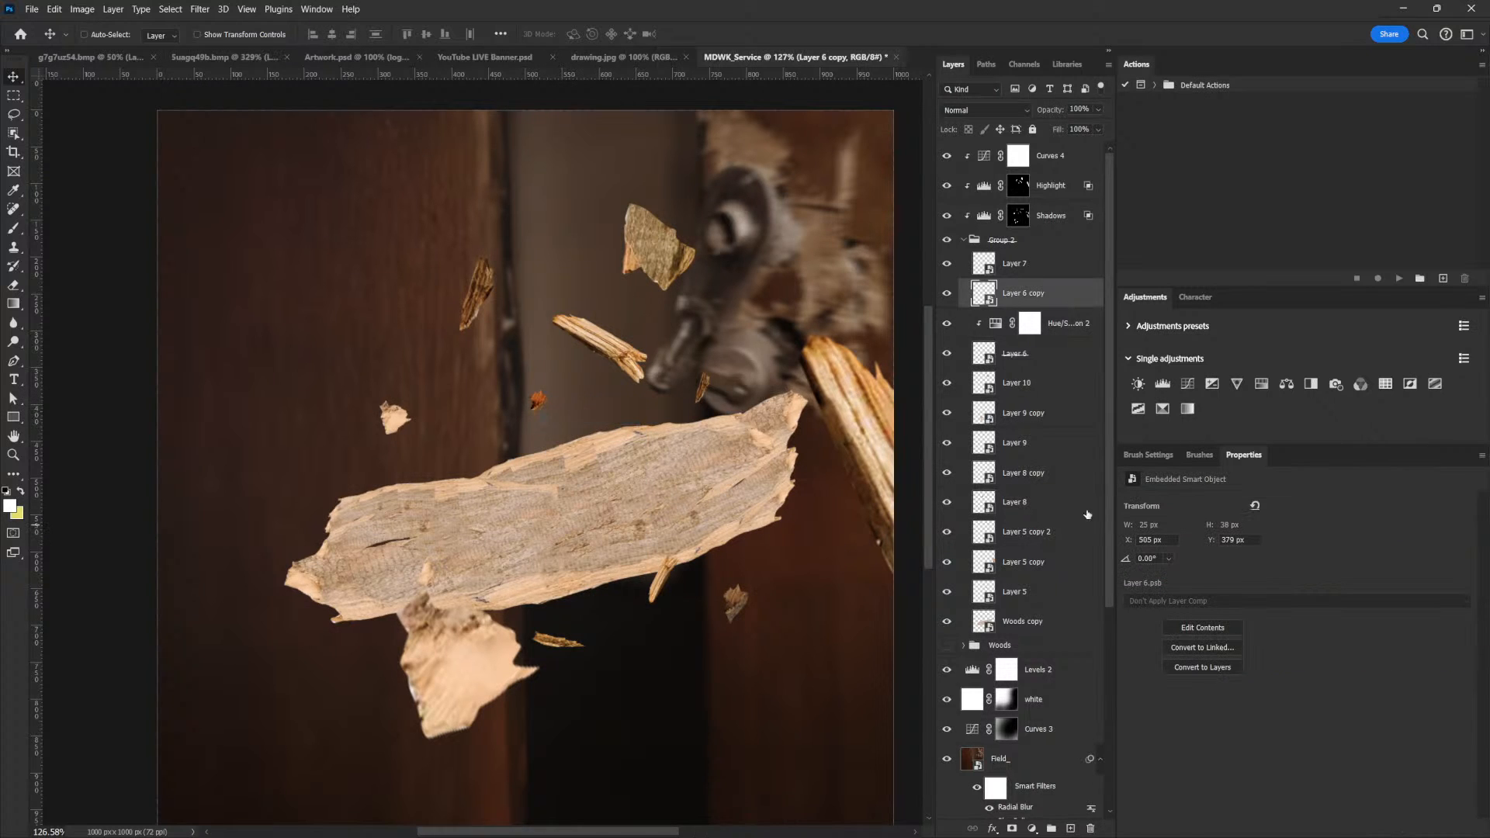
left_click(1262, 388)
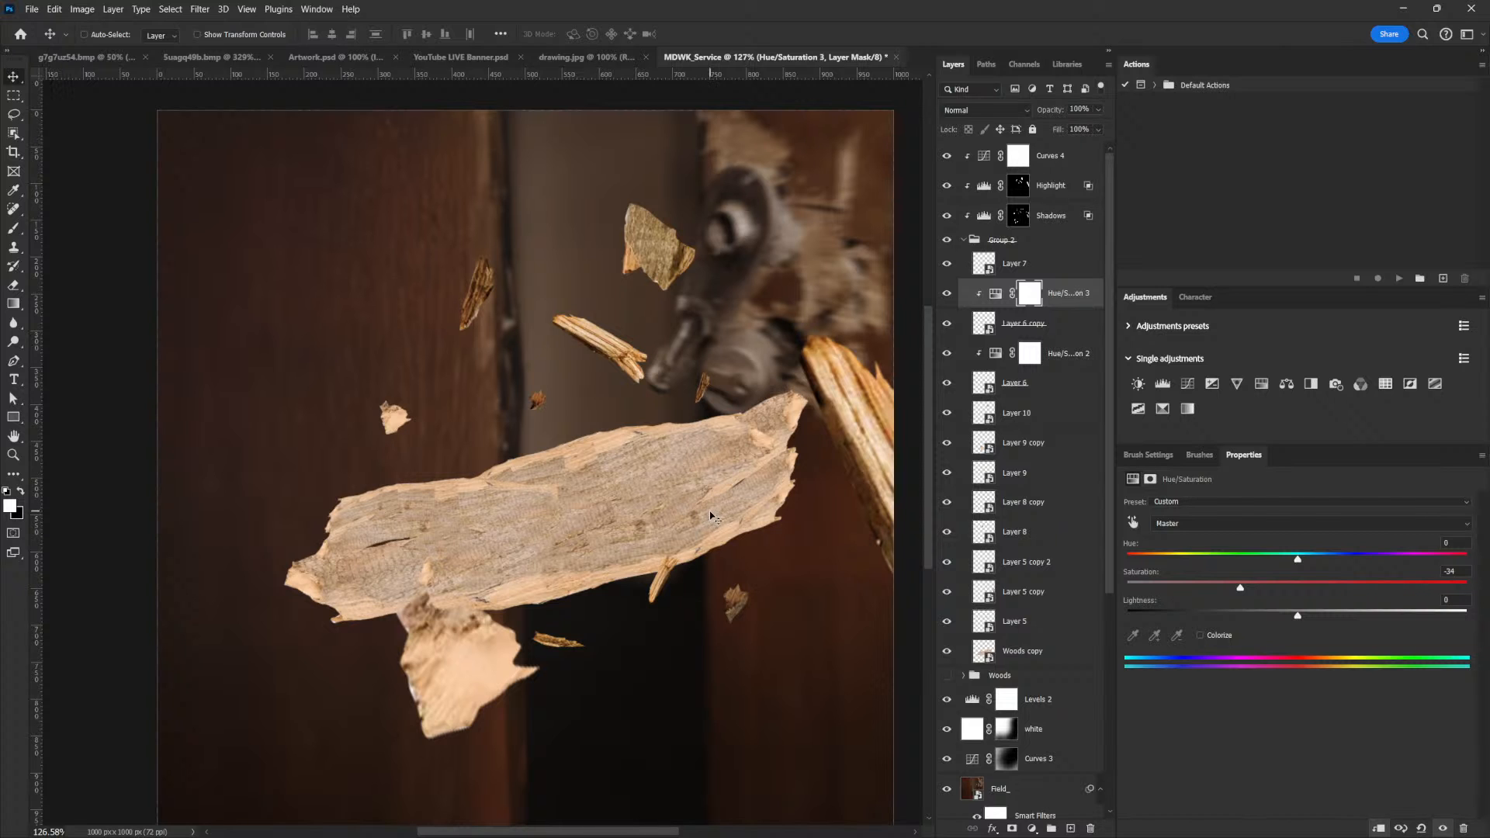
left_click_drag(773, 442, 744, 490)
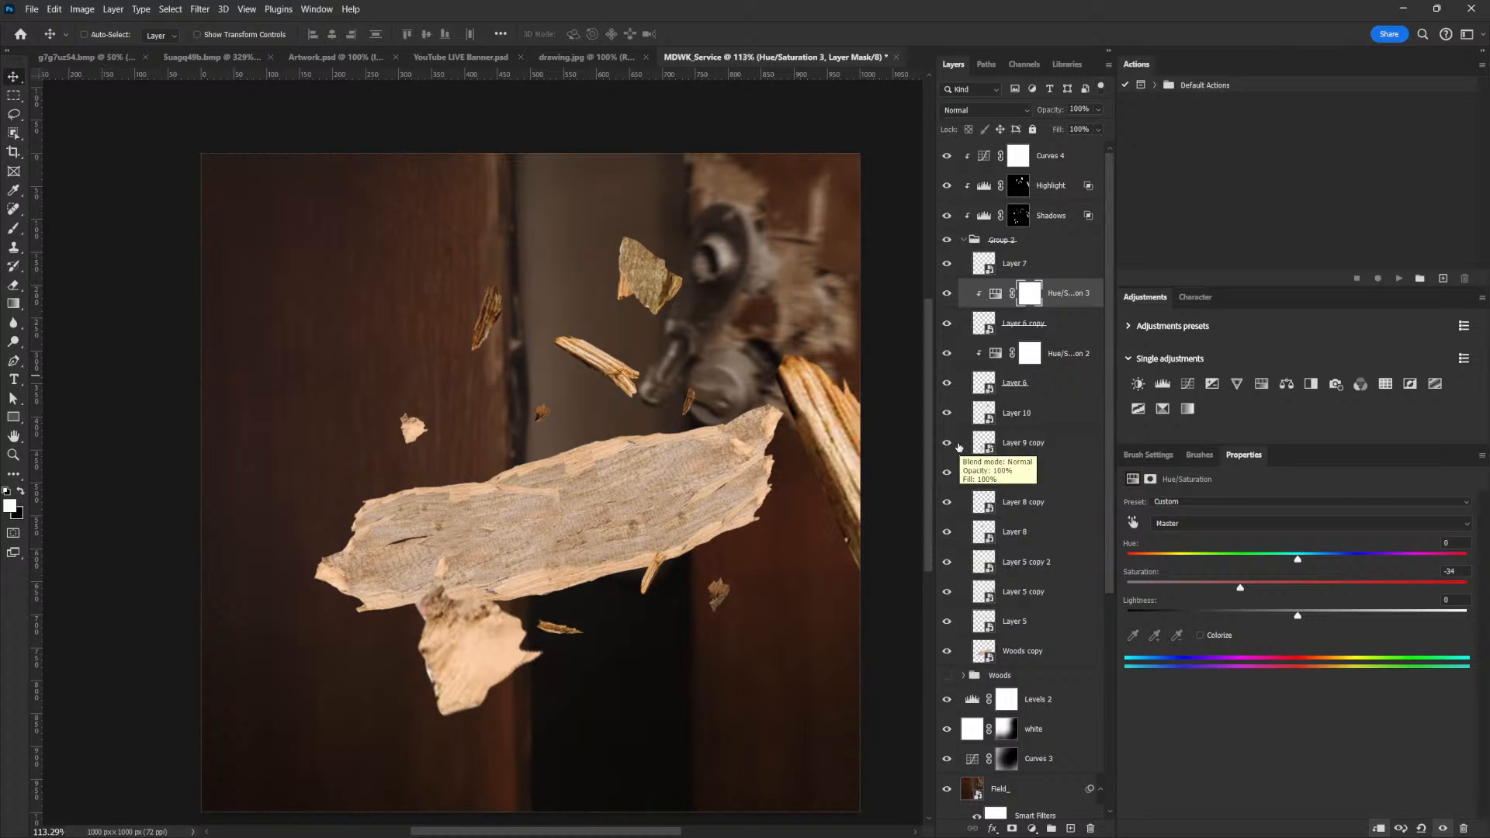
Add a Hue/Saturation adjustment clipped to Layer 10, the chip beside the door handle, and set its saturation to -34
right_click(647, 281)
left_click(691, 299)
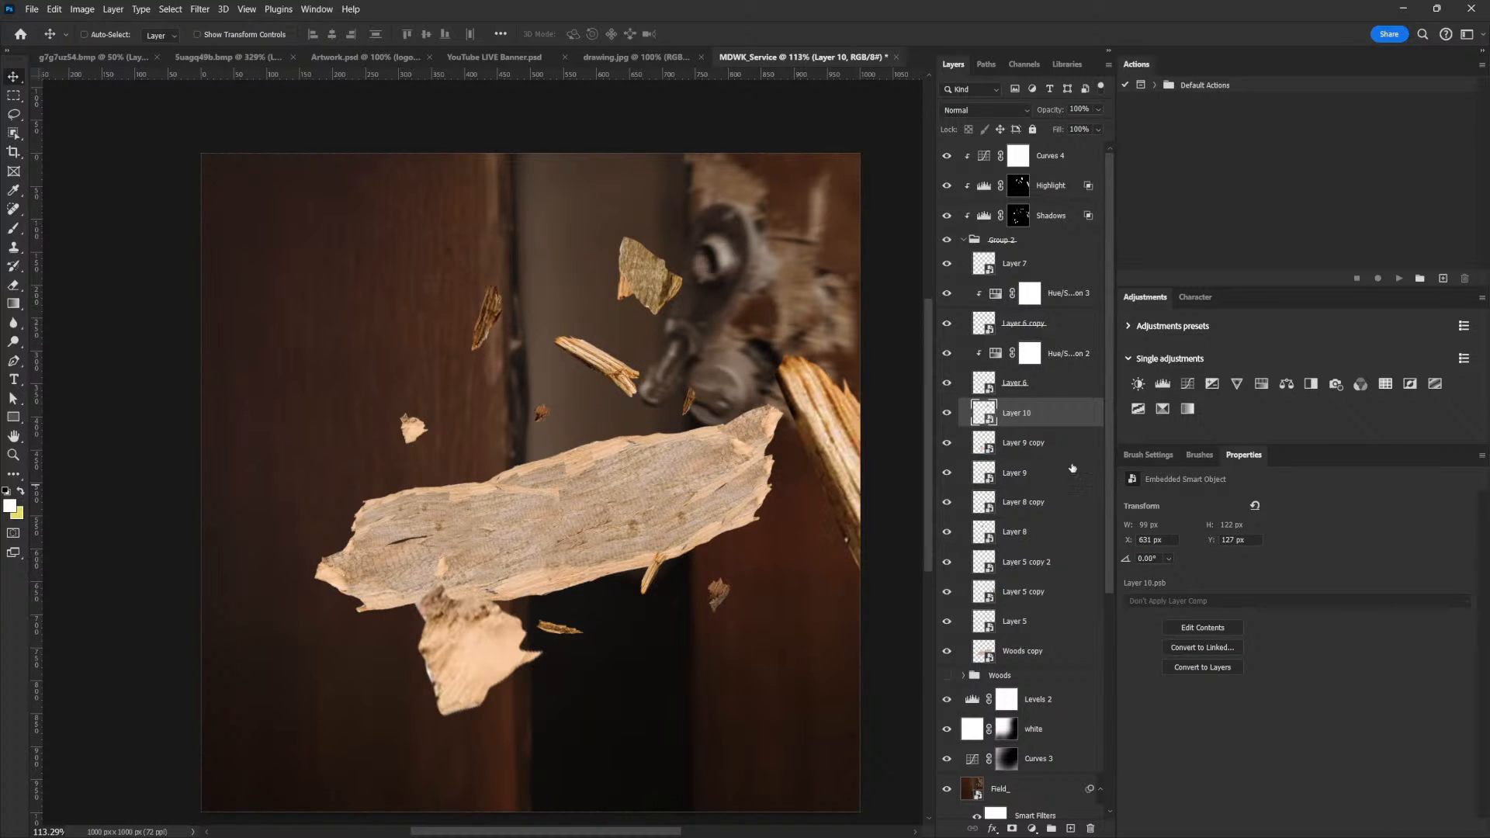
left_click(1261, 385)
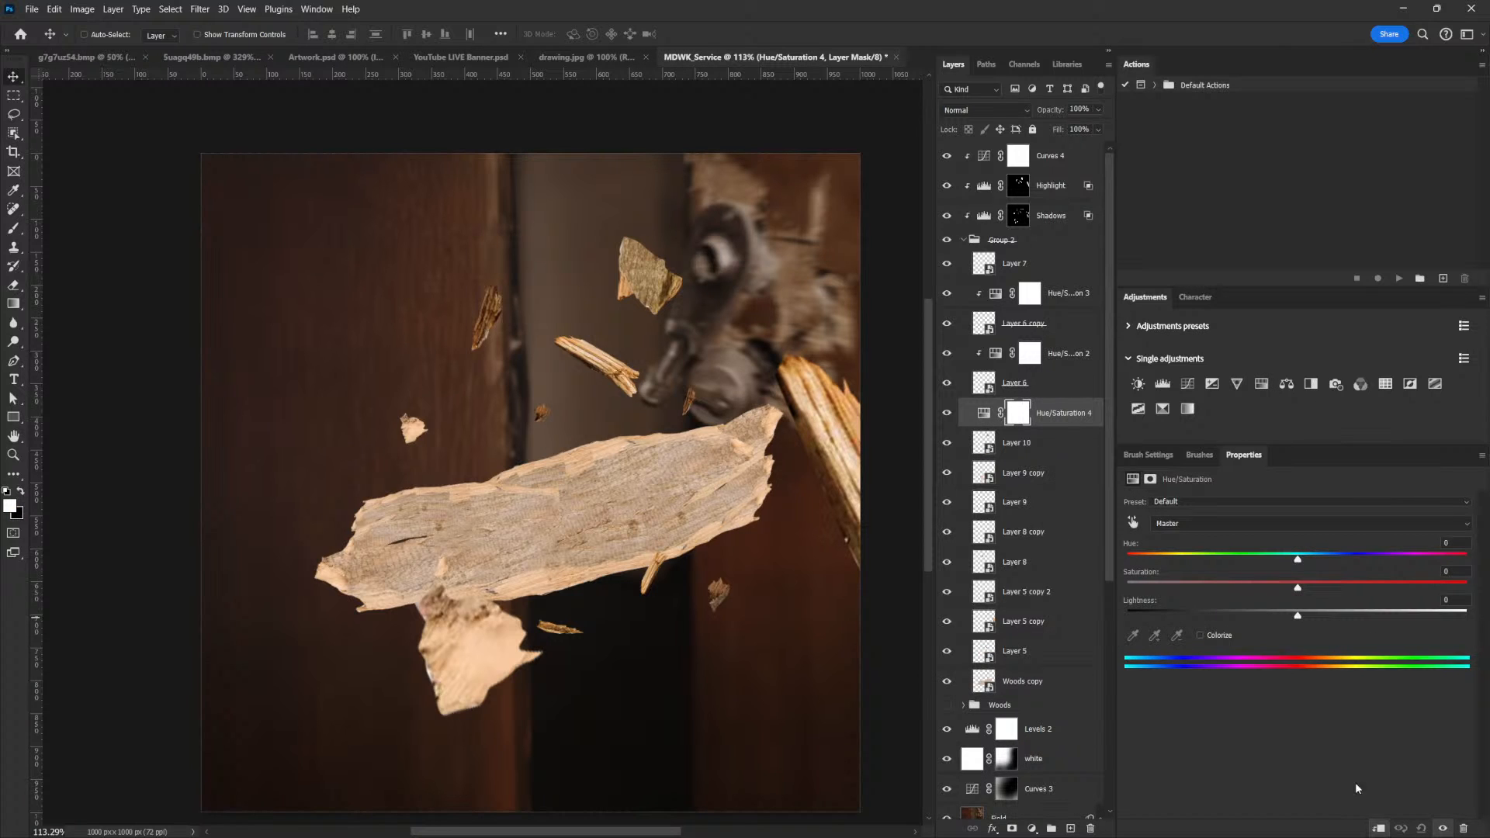
left_click(1378, 828)
left_click_drag(1297, 587, 1240, 591)
key("ctrl+space")
left_click_drag(788, 509, 757, 574)
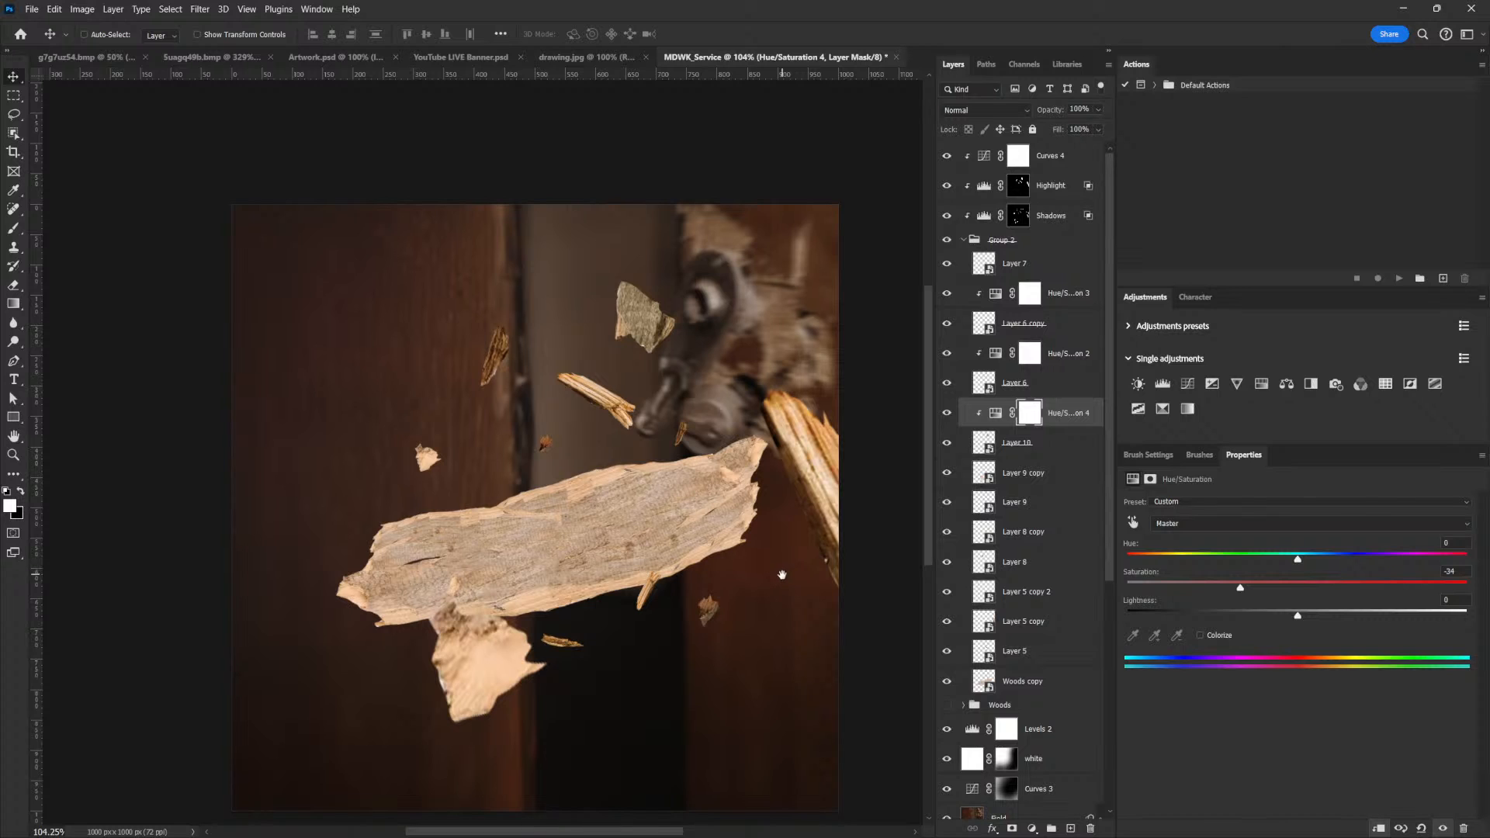
left_click(778, 526, "ctrl")
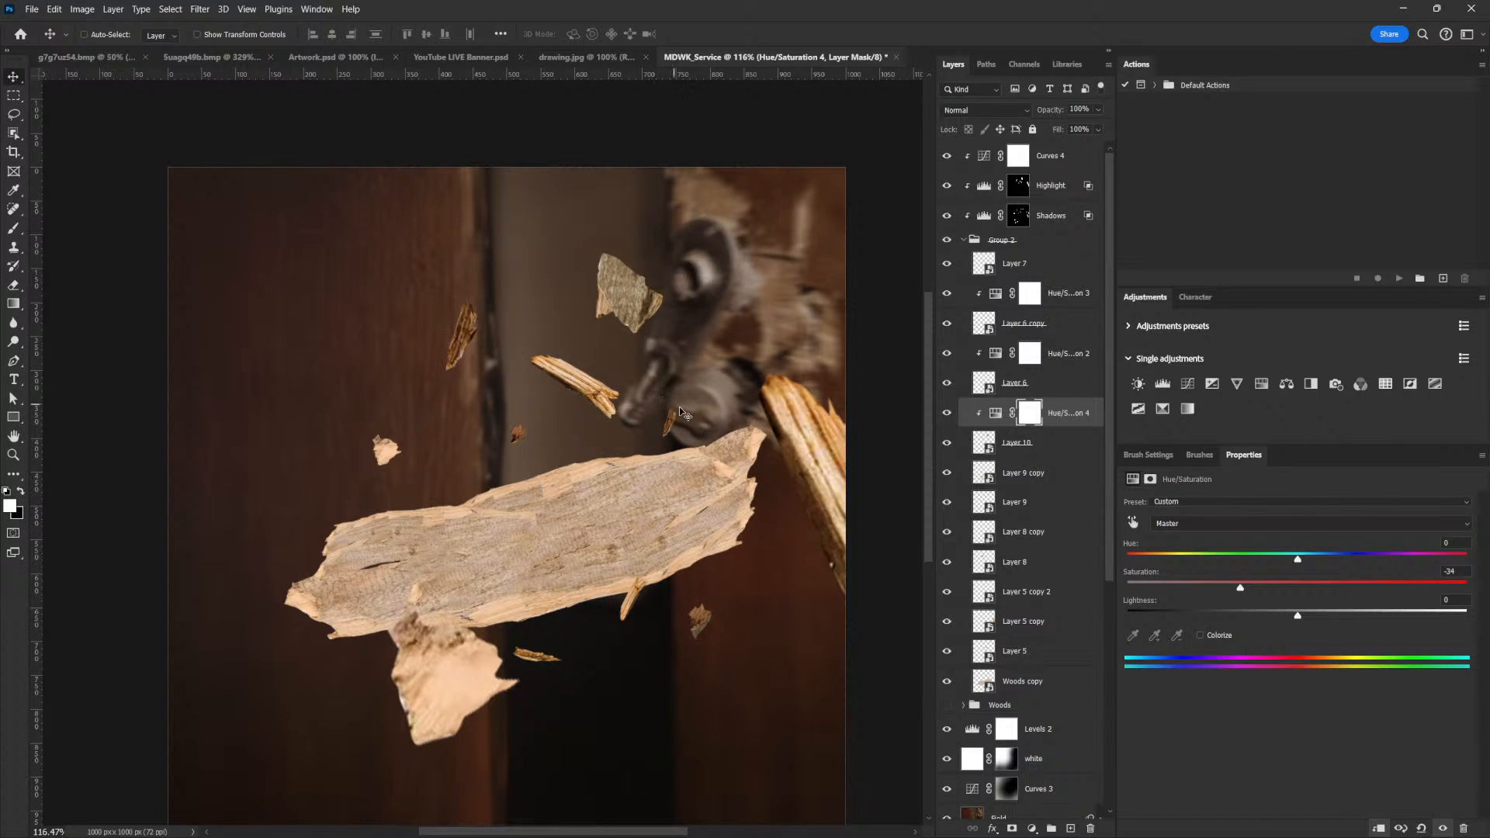
right_click(667, 426)
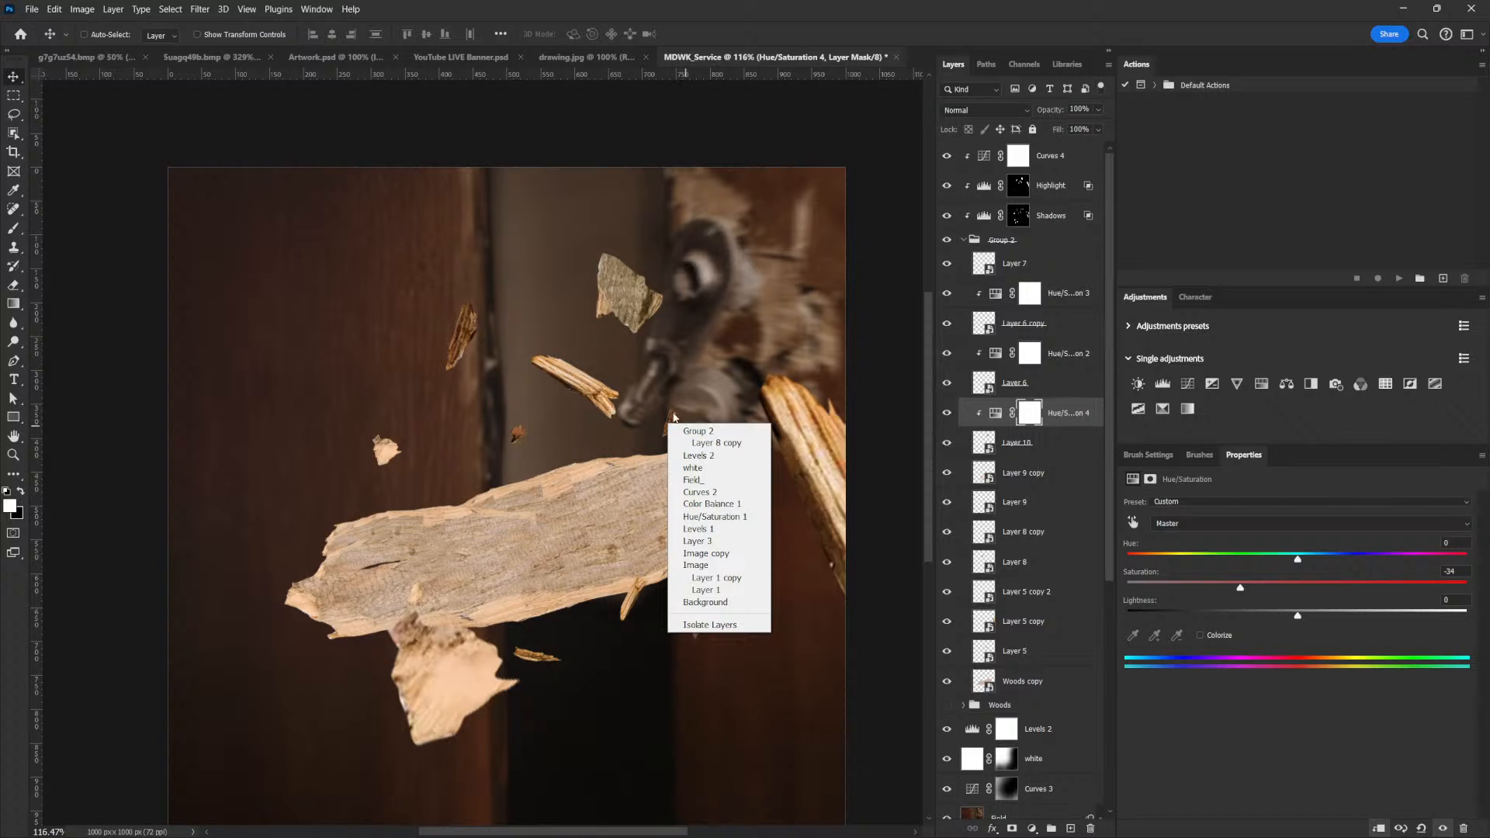
left_click(669, 407)
right_click(674, 411)
left_click(604, 379)
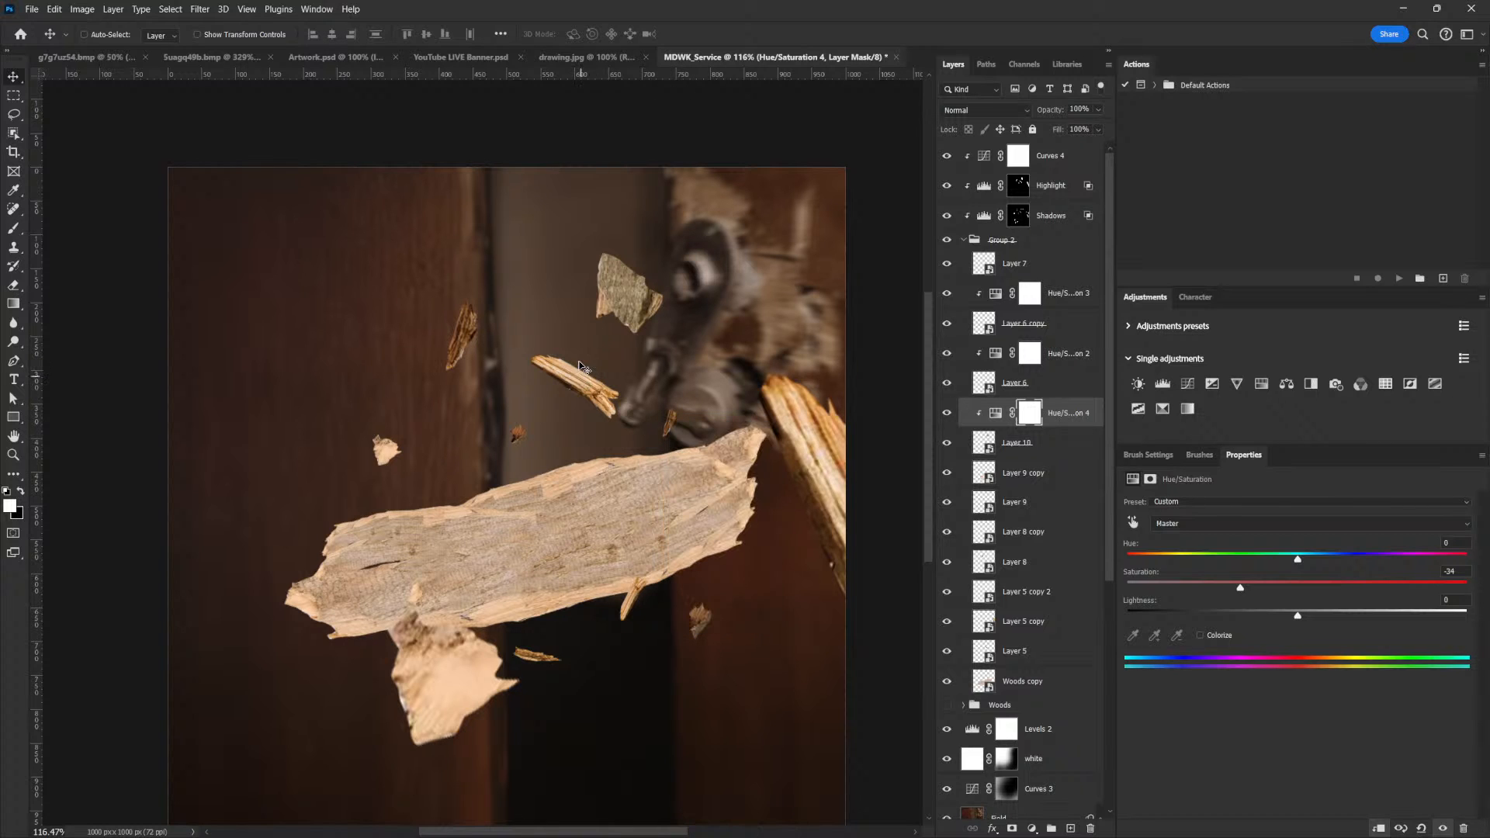
Apply a 20 px Field Blur to Layer 5 copy, the large splinter at the canvas edge below the door handle
right_click(802, 439)
left_click(871, 458)
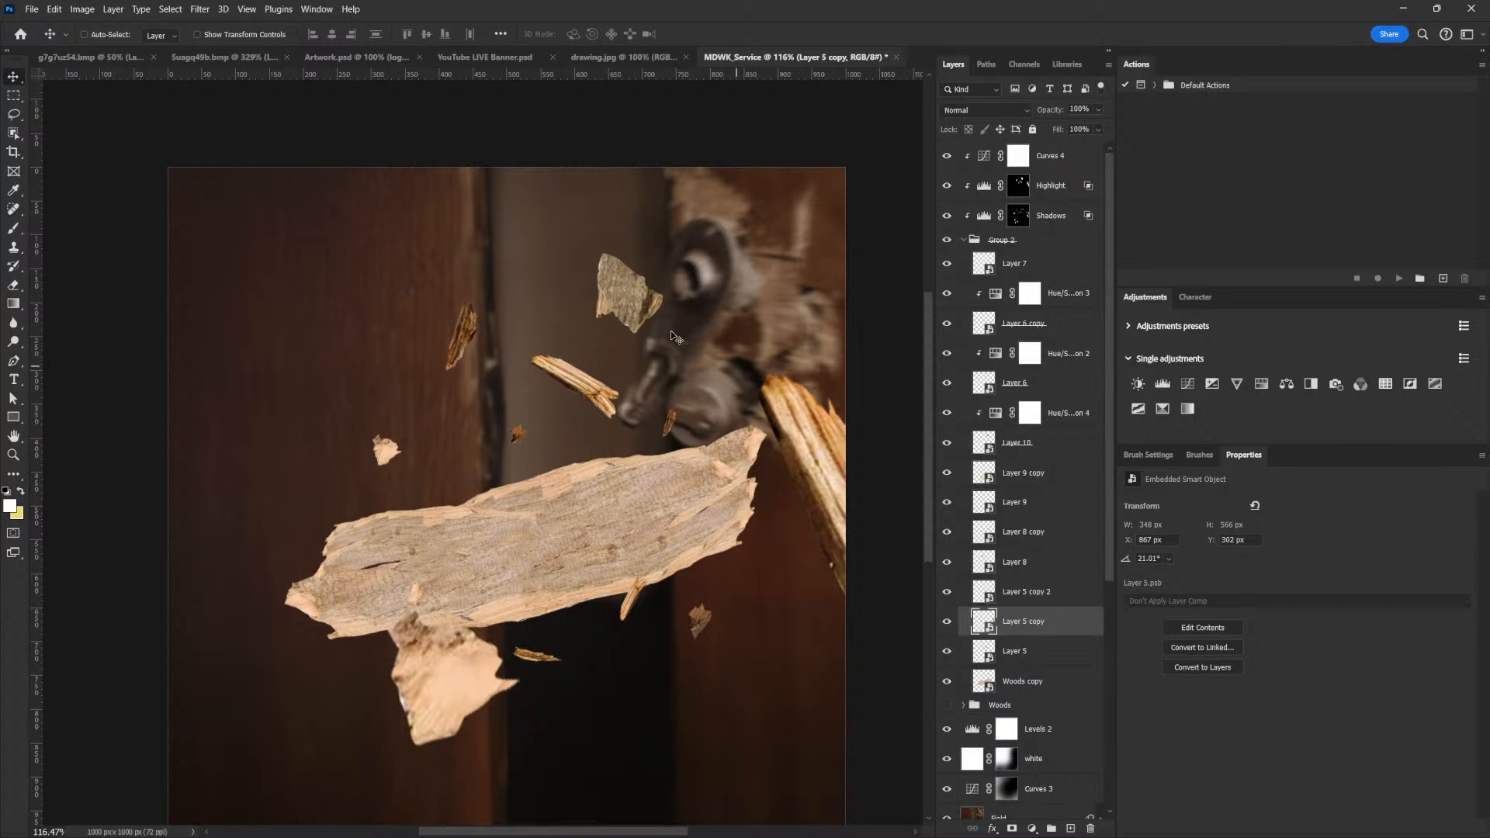
left_click(200, 9)
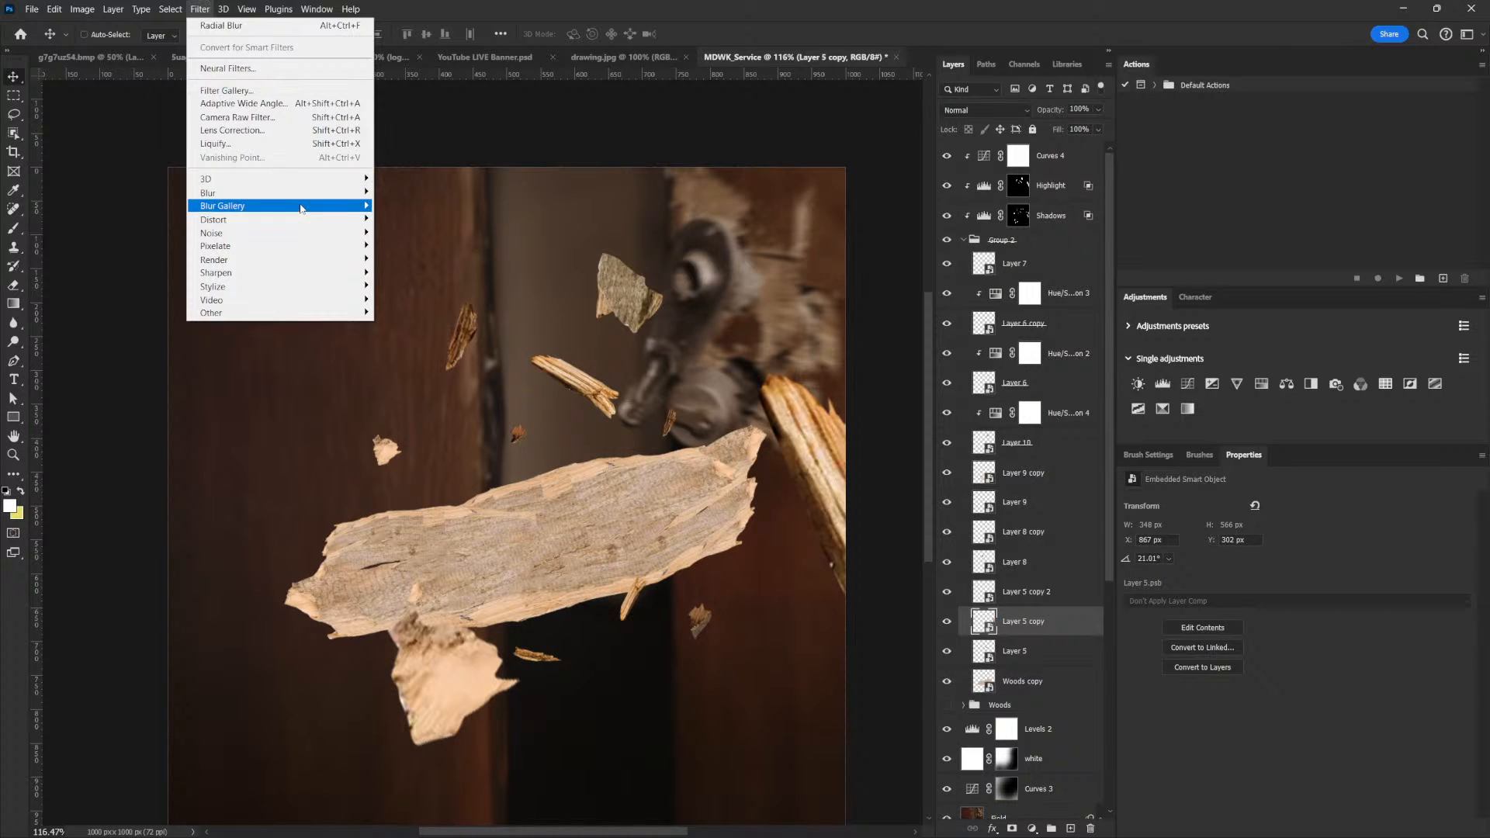
mouse_move(302, 206)
left_click(428, 207)
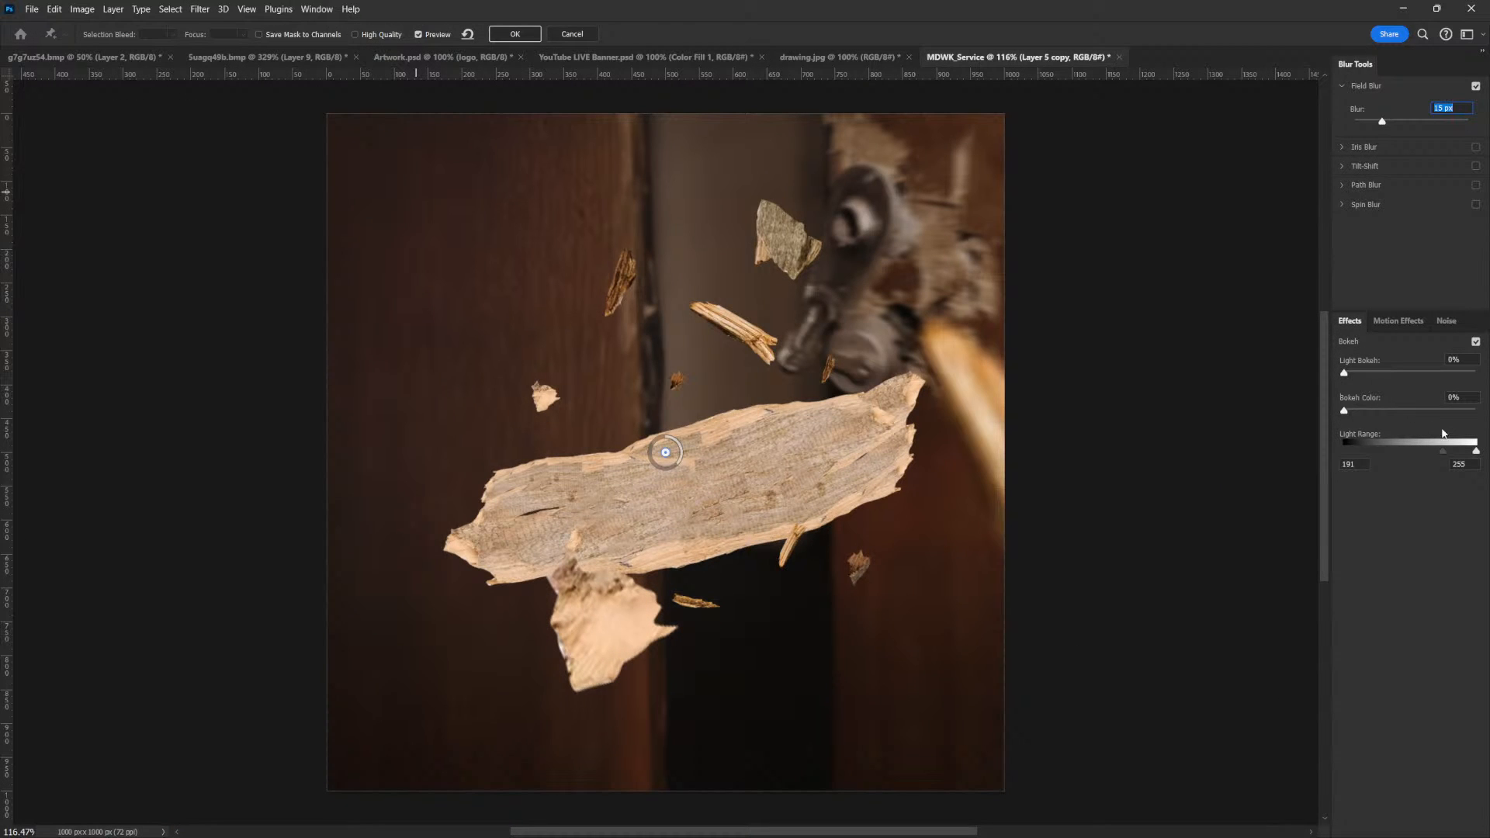
left_click_drag(1382, 125, 1387, 122)
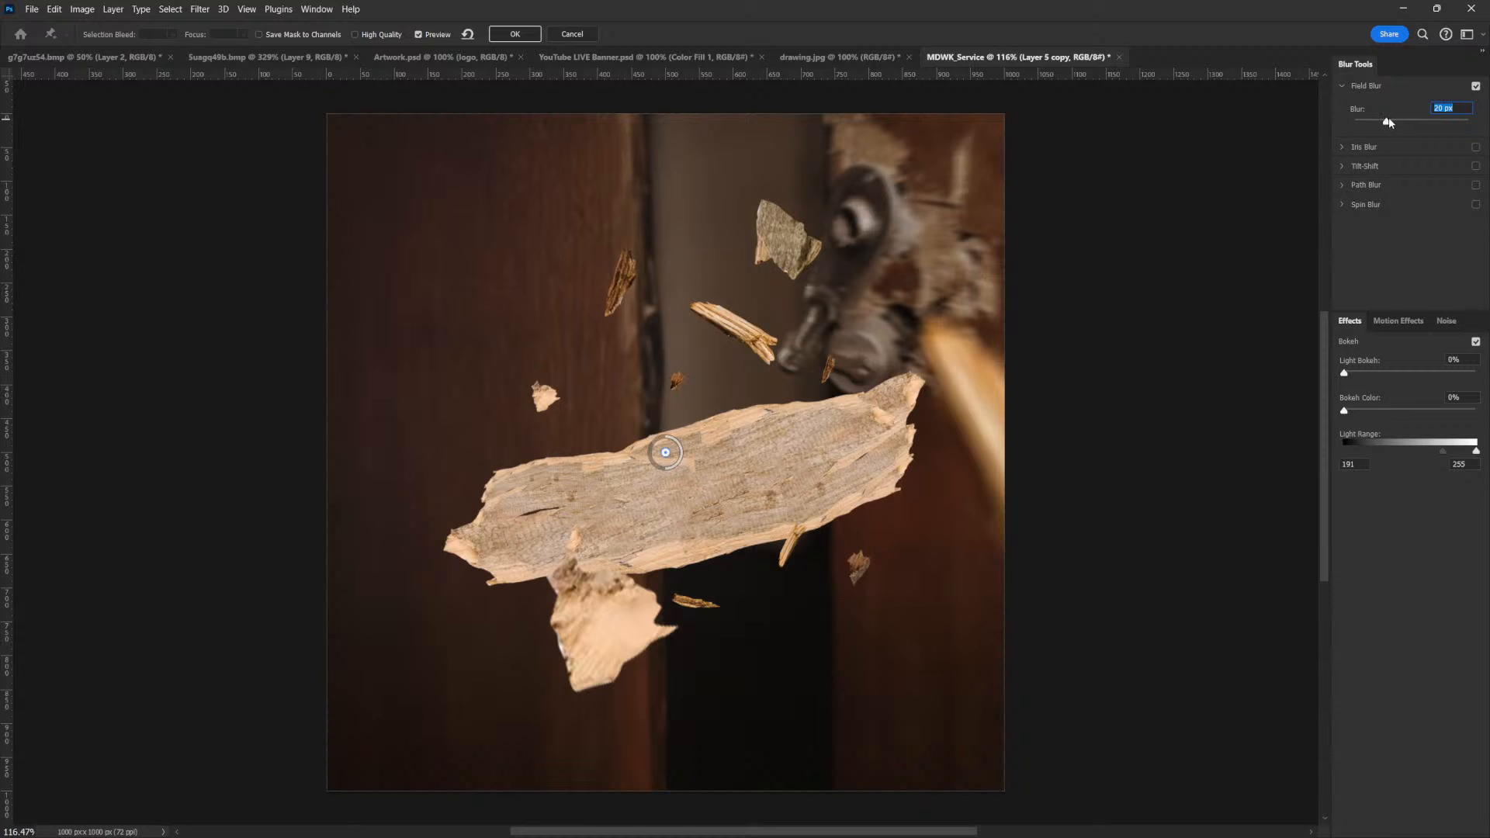
mouse_move(1387, 123)
left_mouse_down()
mouse_move(1402, 120)
mouse_move(1388, 123)
left_mouse_up()
left_click(515, 34)
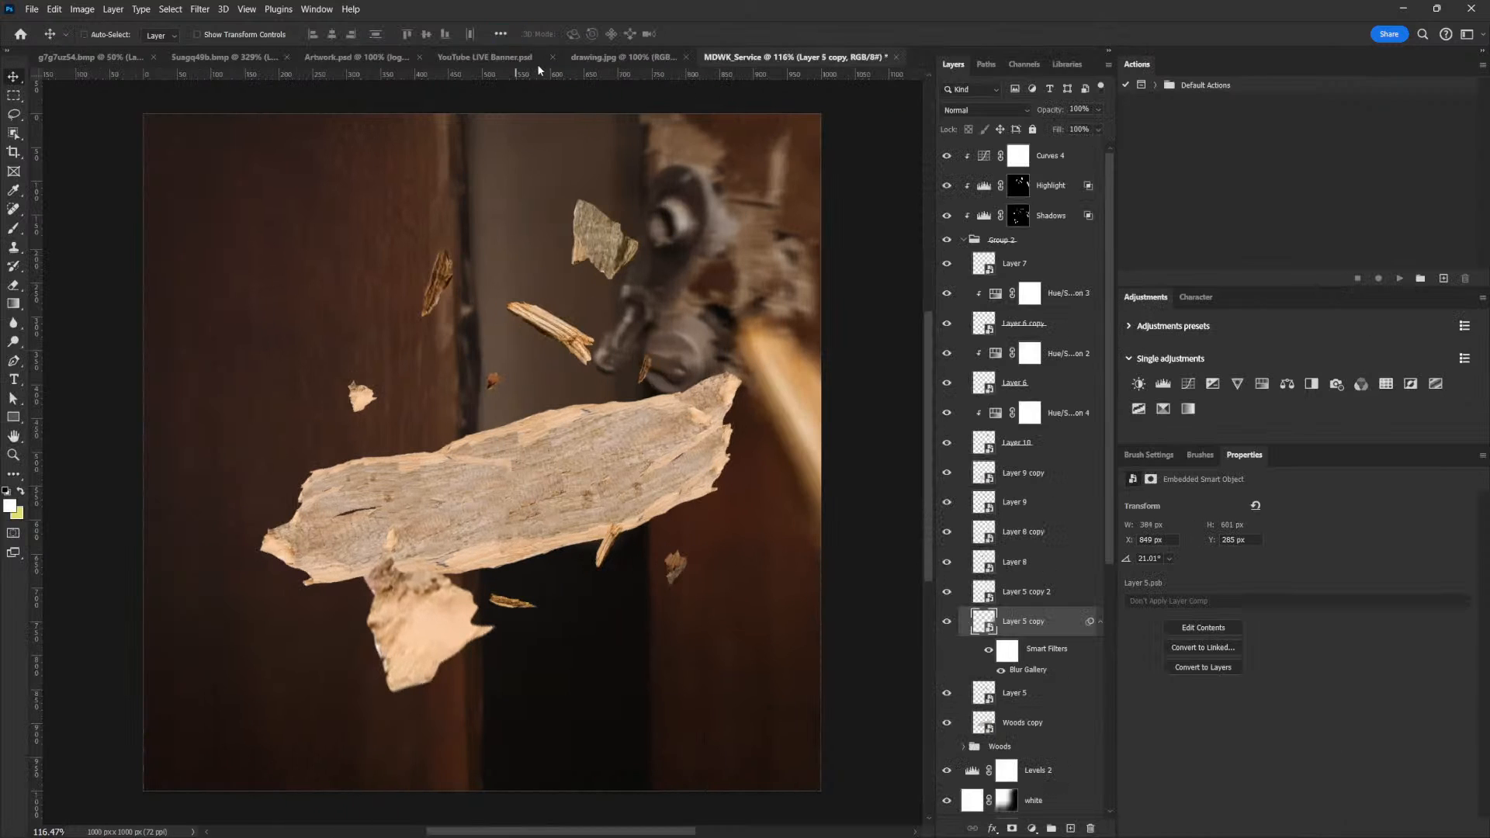
Apply a 6 px Field Blur to Layer 9 copy, the large pale chunk below the plank
right_click(408, 625)
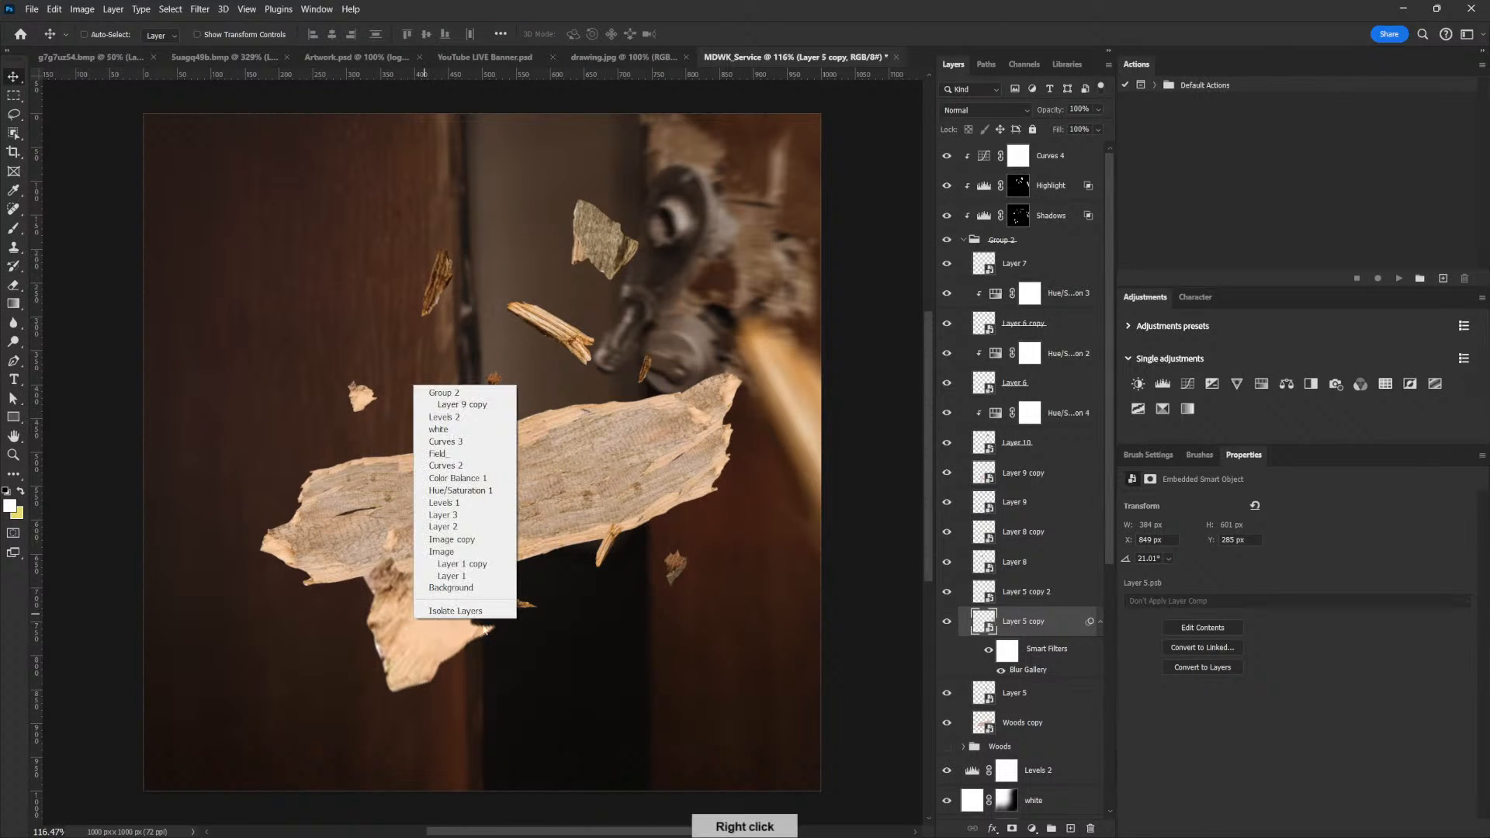
left_click(465, 405)
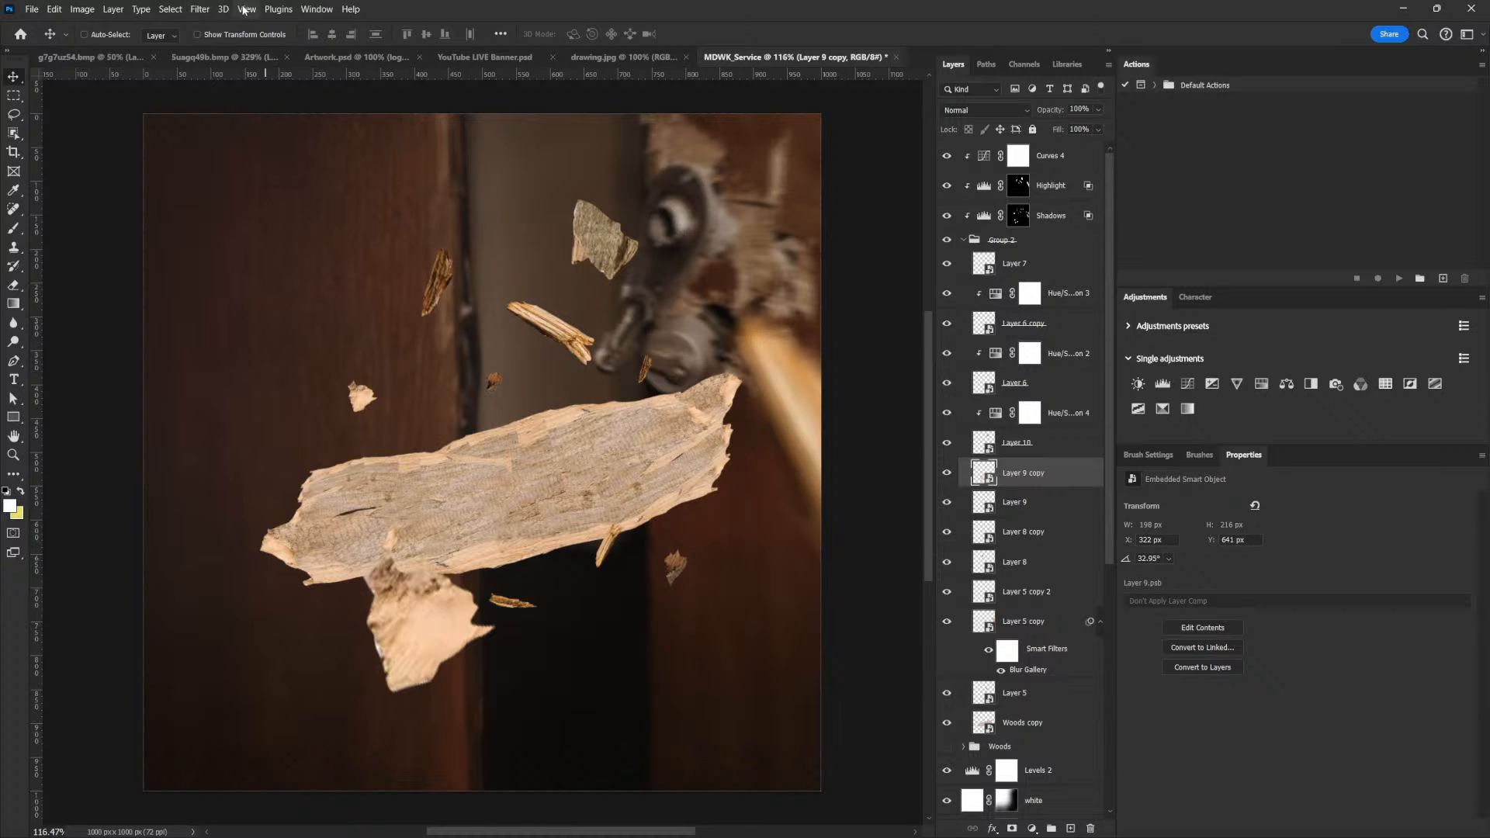
left_click(200, 9)
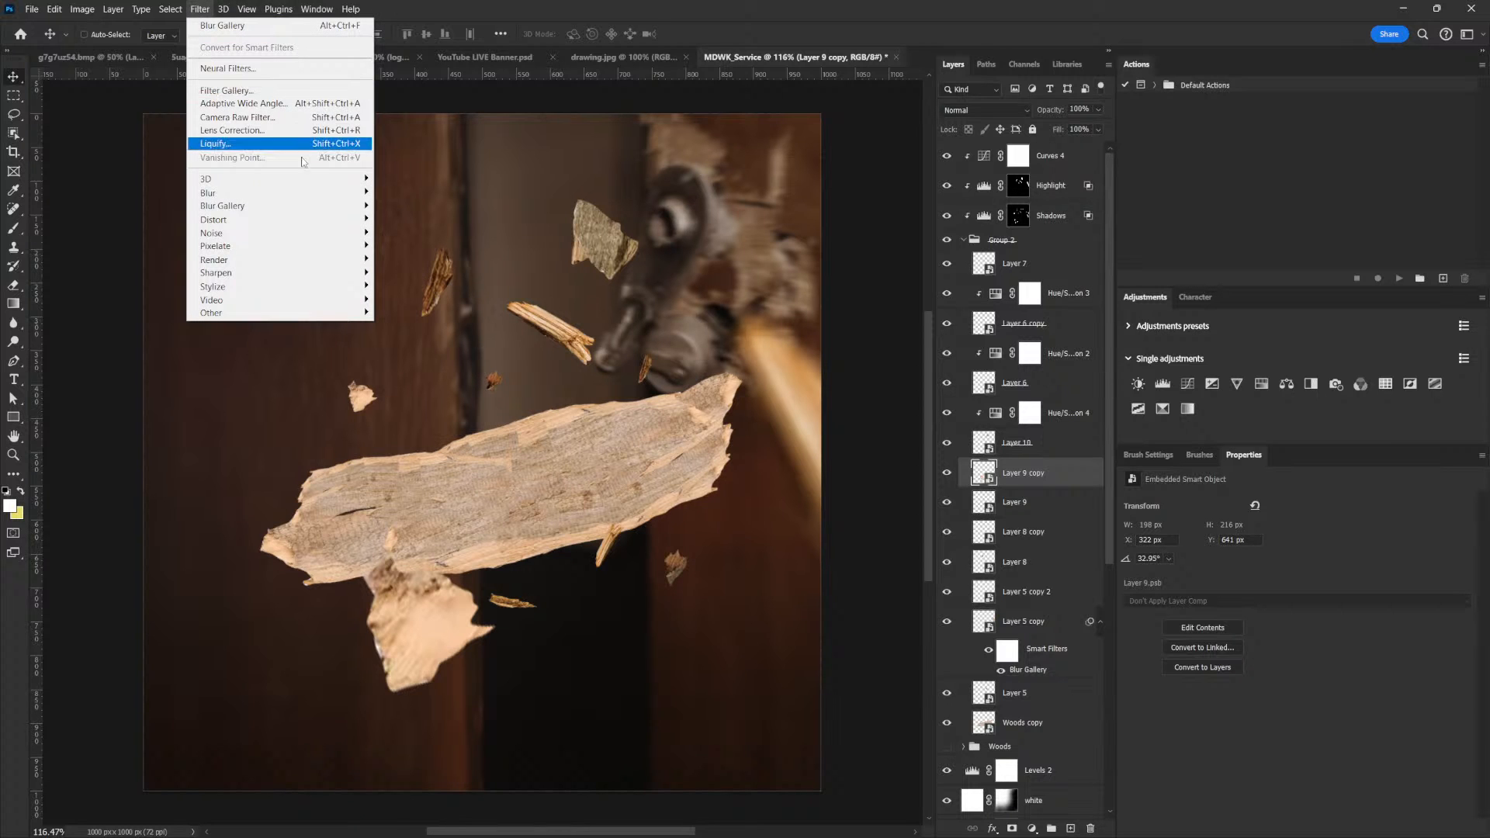
mouse_move(320, 206)
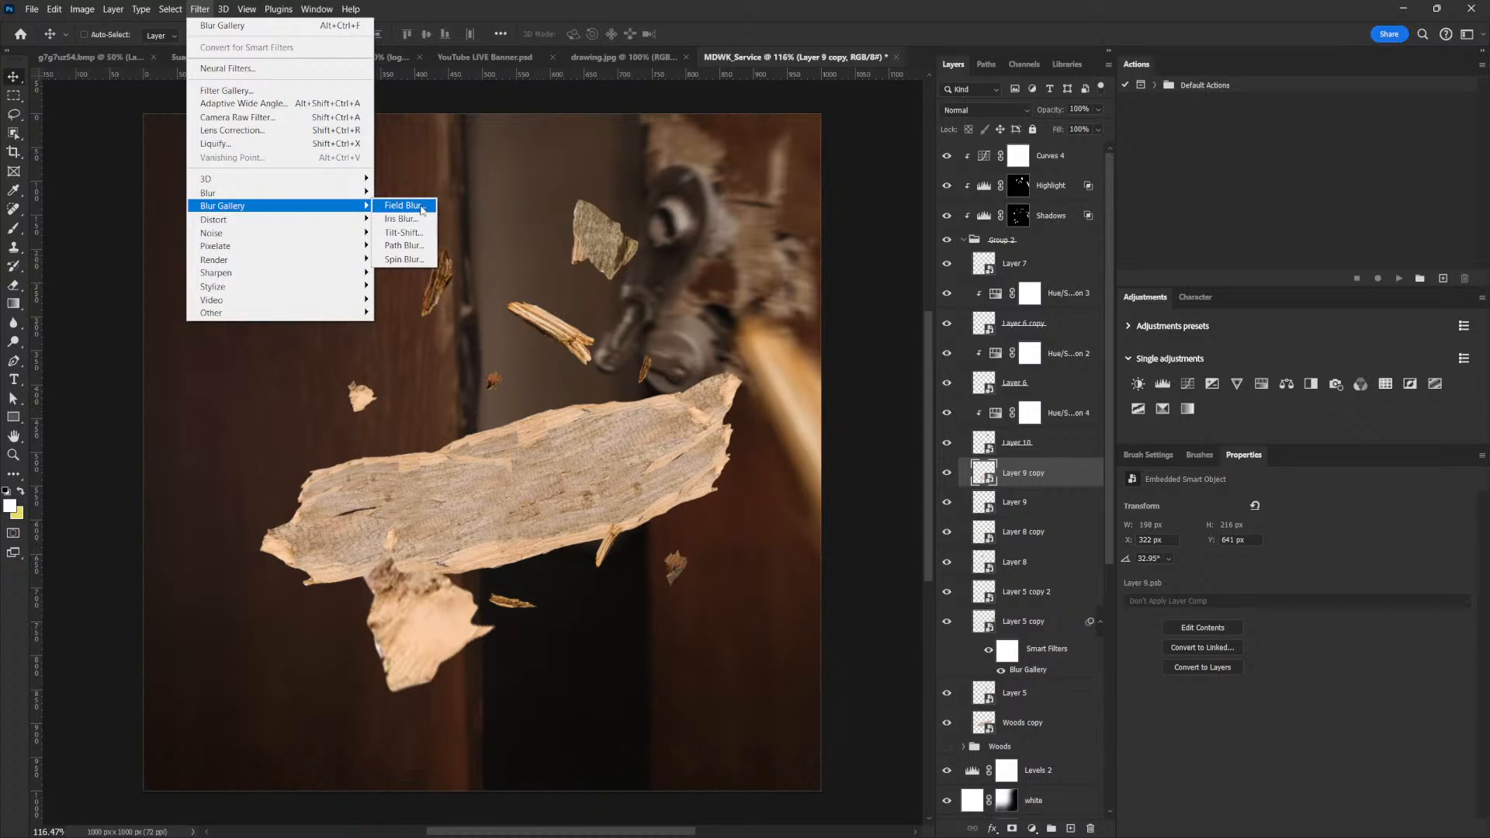
left_click(405, 206)
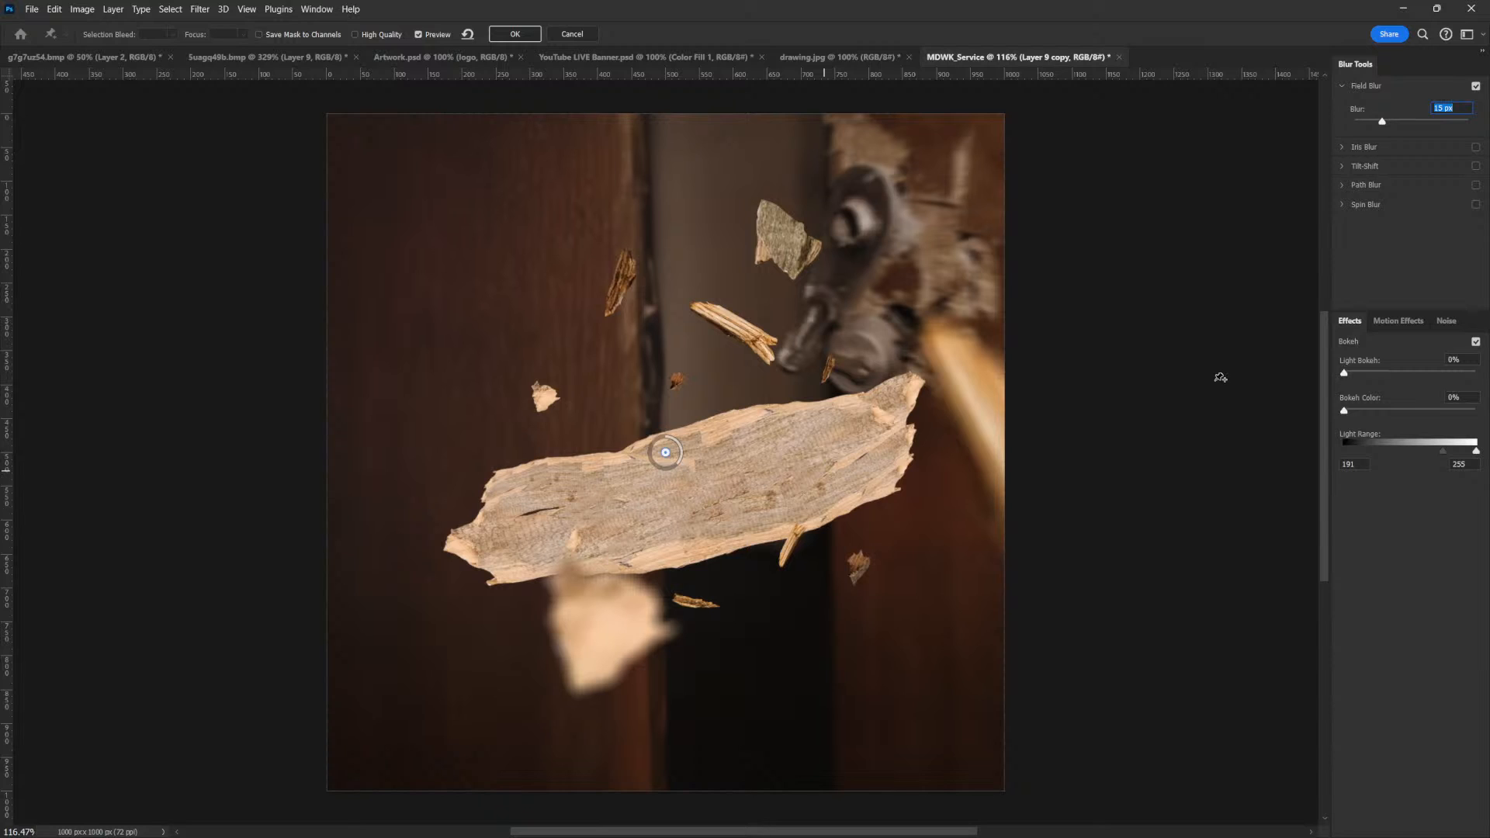
mouse_move(1384, 122)
left_mouse_down()
mouse_move(1401, 117)
mouse_move(1357, 130)
mouse_move(1369, 122)
left_mouse_up()
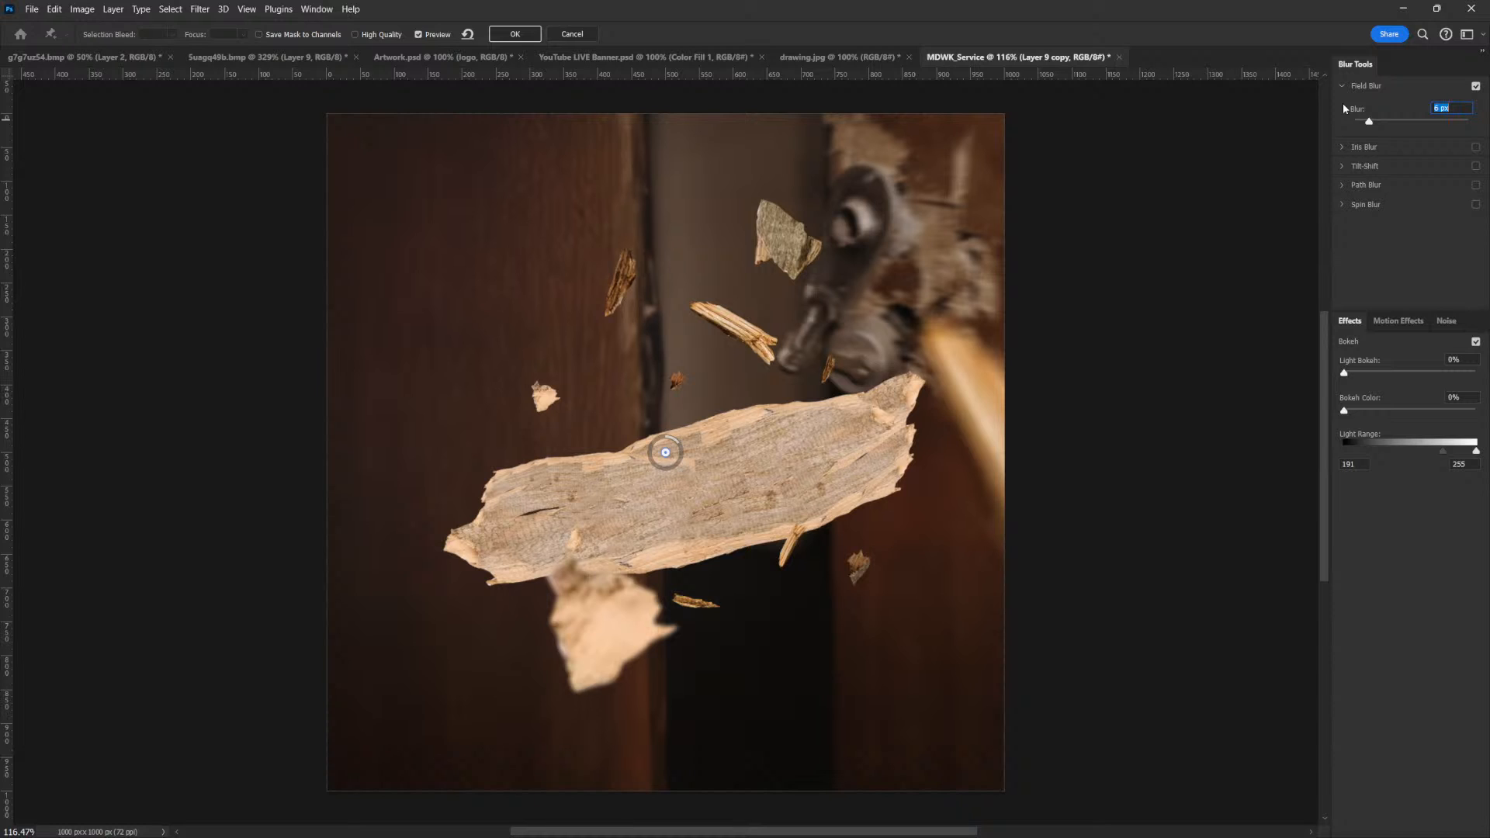
left_click(516, 35)
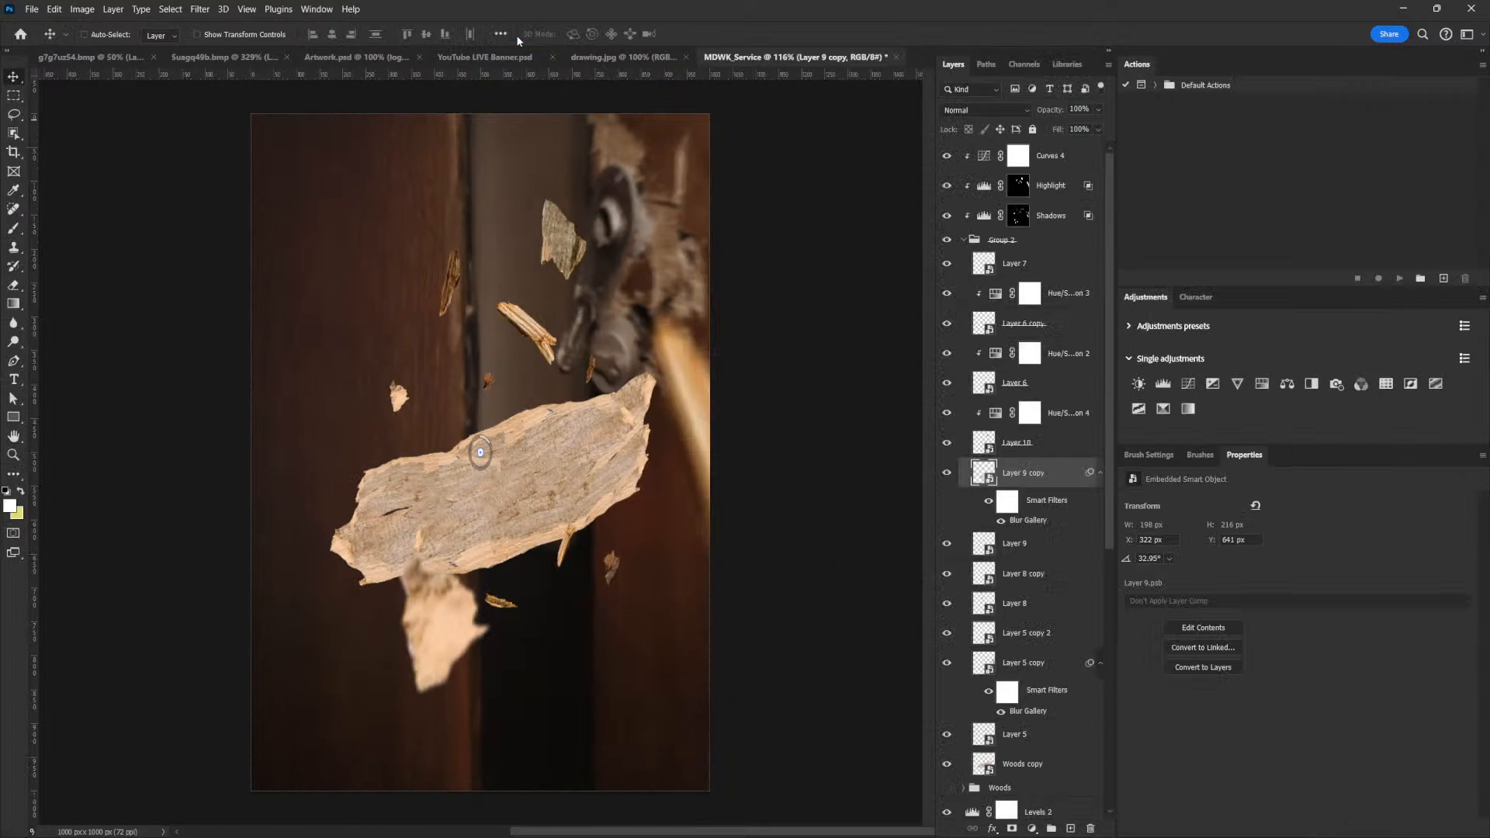
Apply a 4 px Field Blur to Layer 10, the chip beside the door handle
right_click(589, 237)
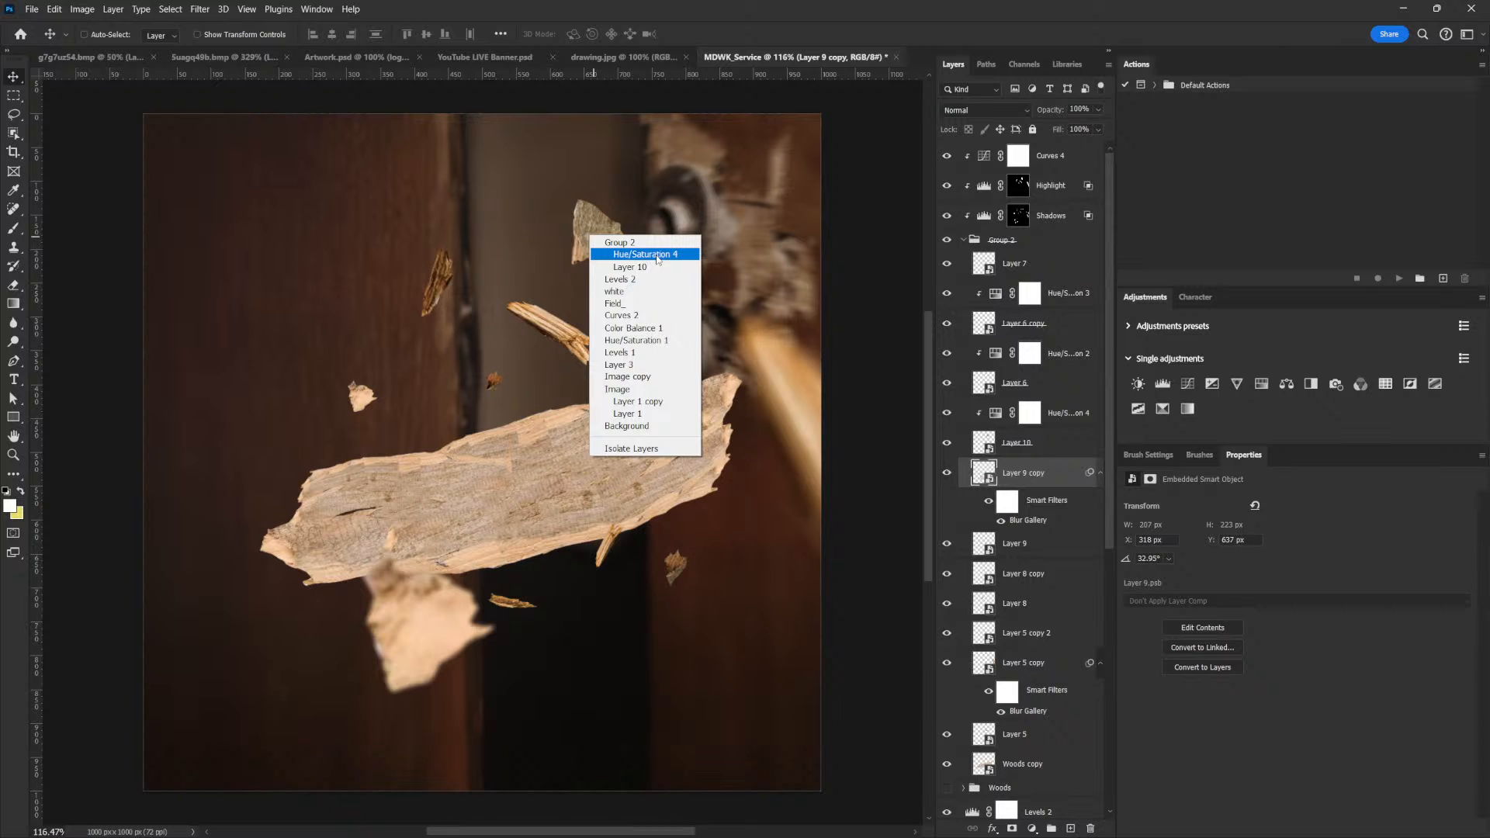
left_click(603, 205)
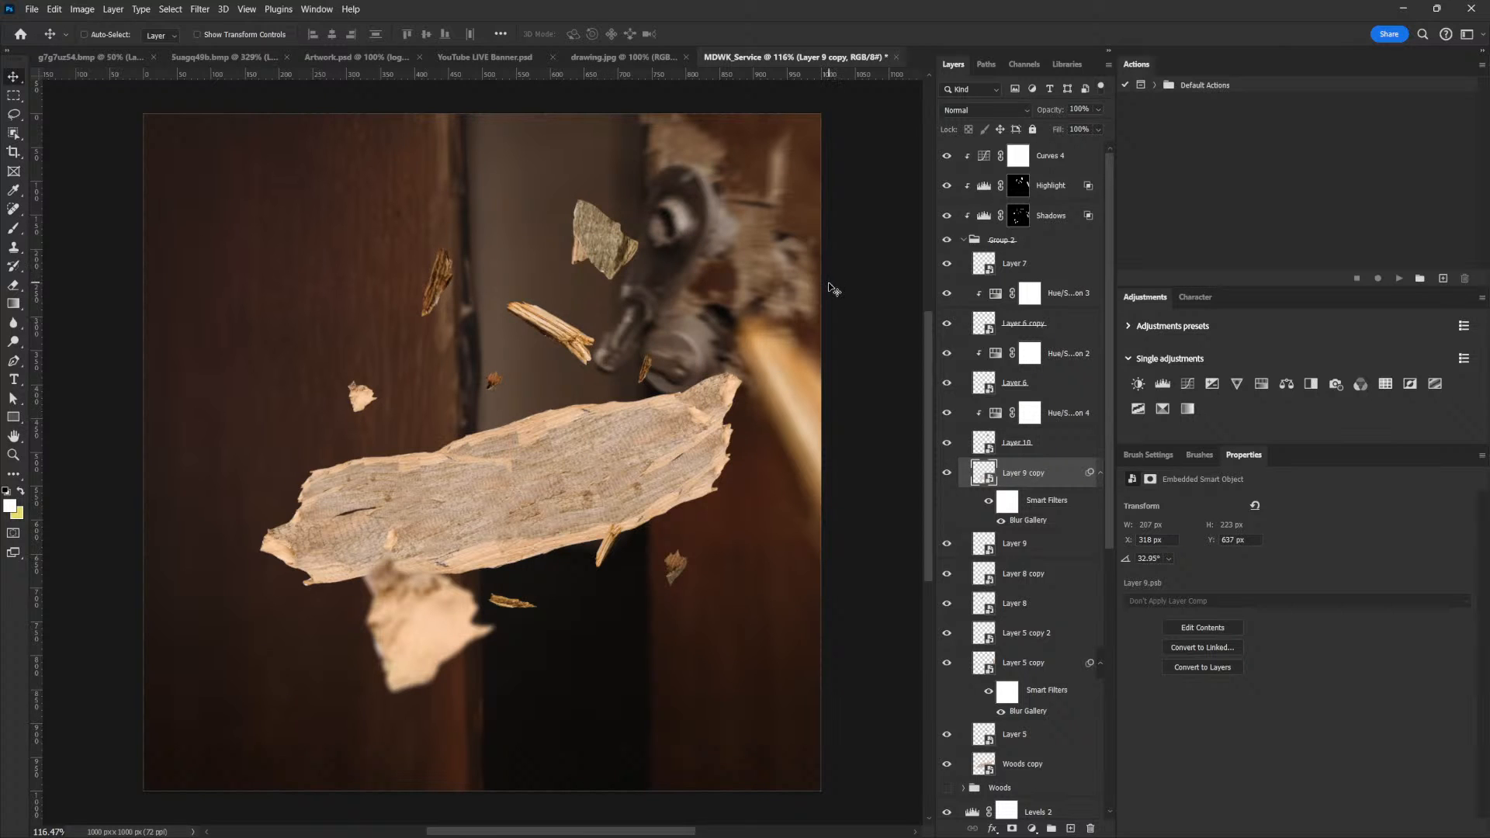
right_click(599, 236)
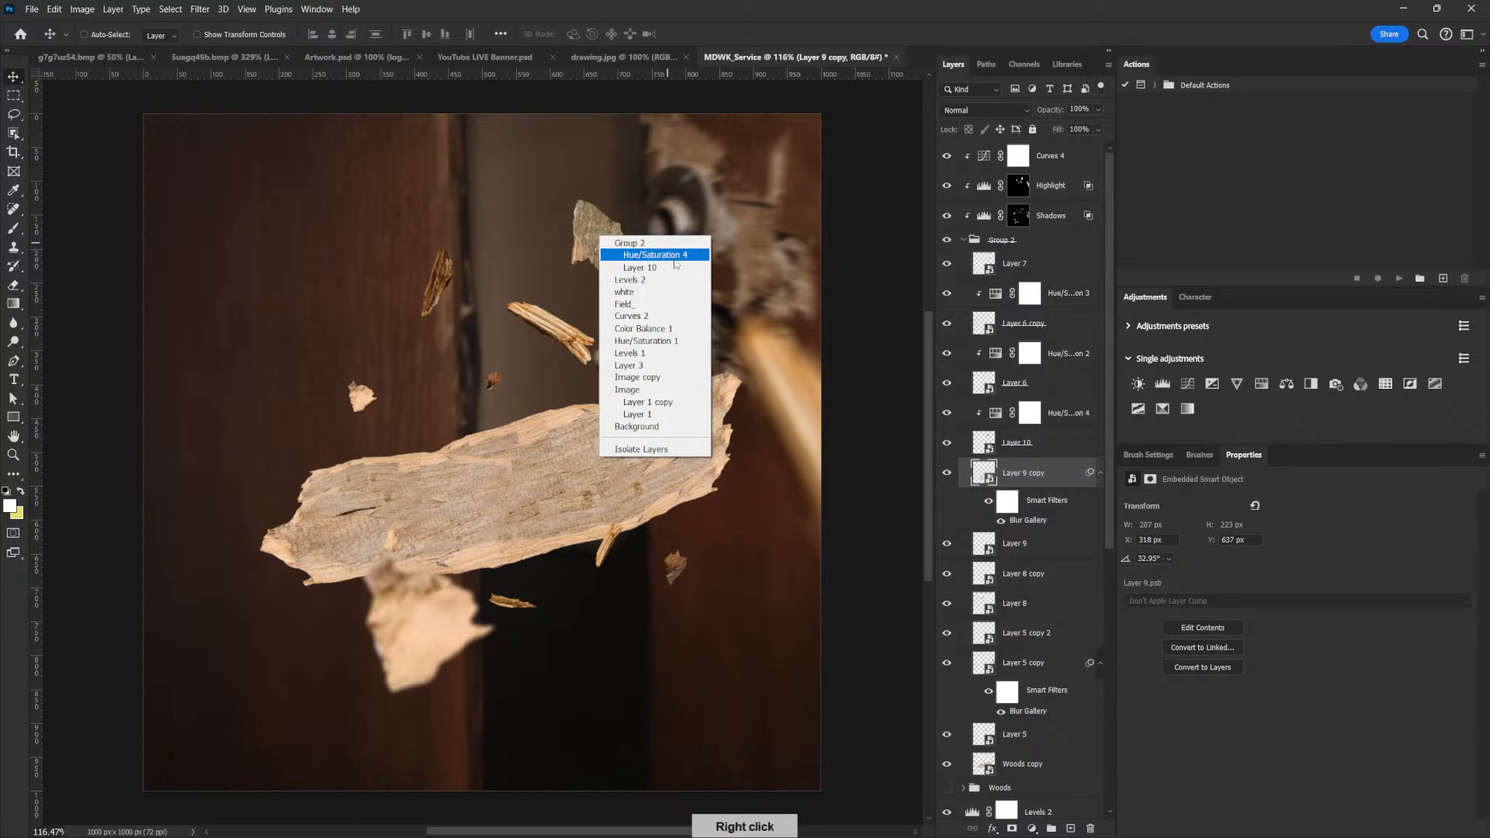
left_click(678, 267)
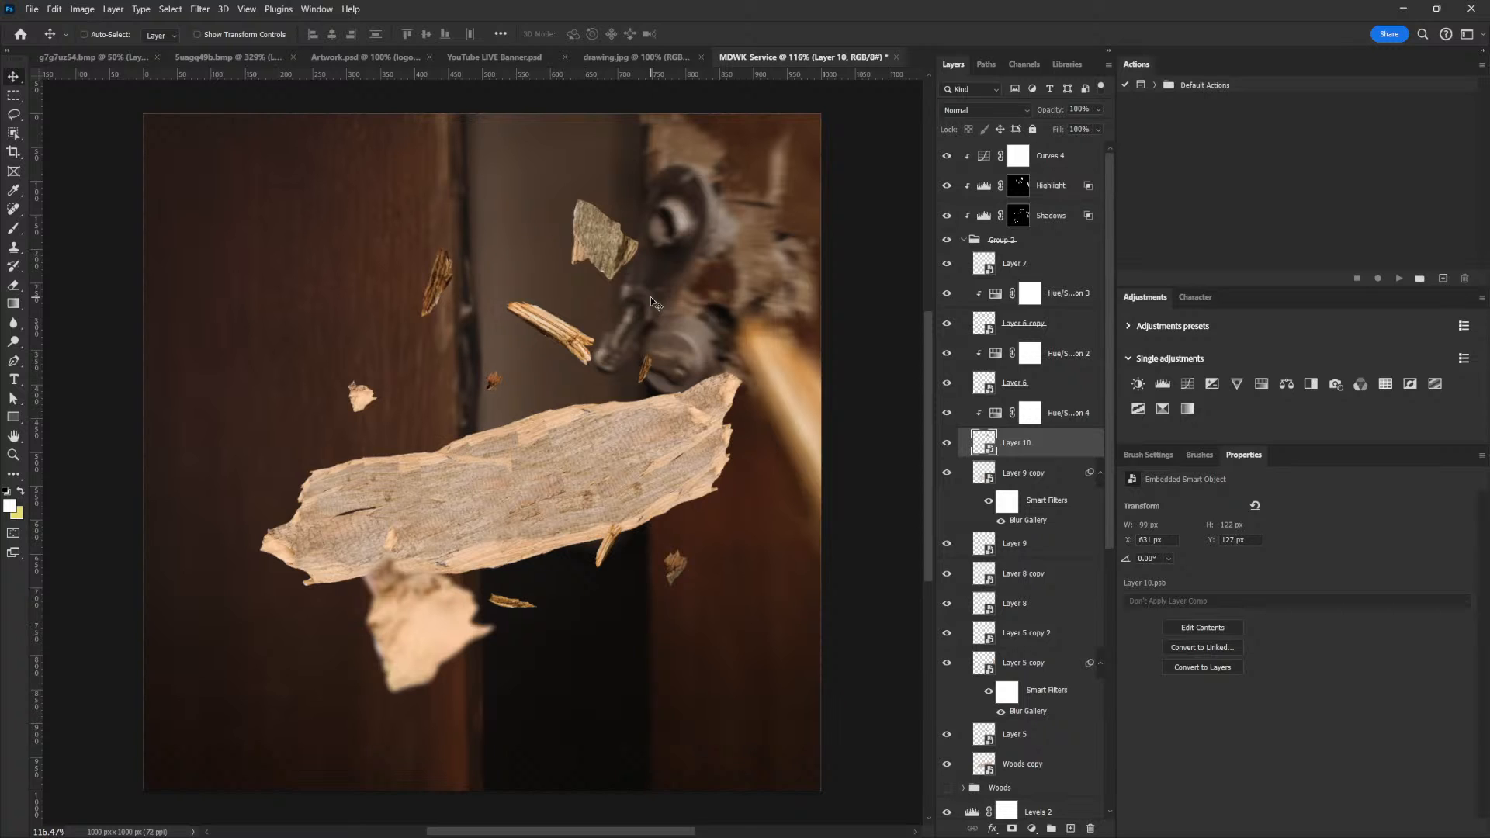
left_click(199, 9)
mouse_move(302, 206)
left_click(404, 206)
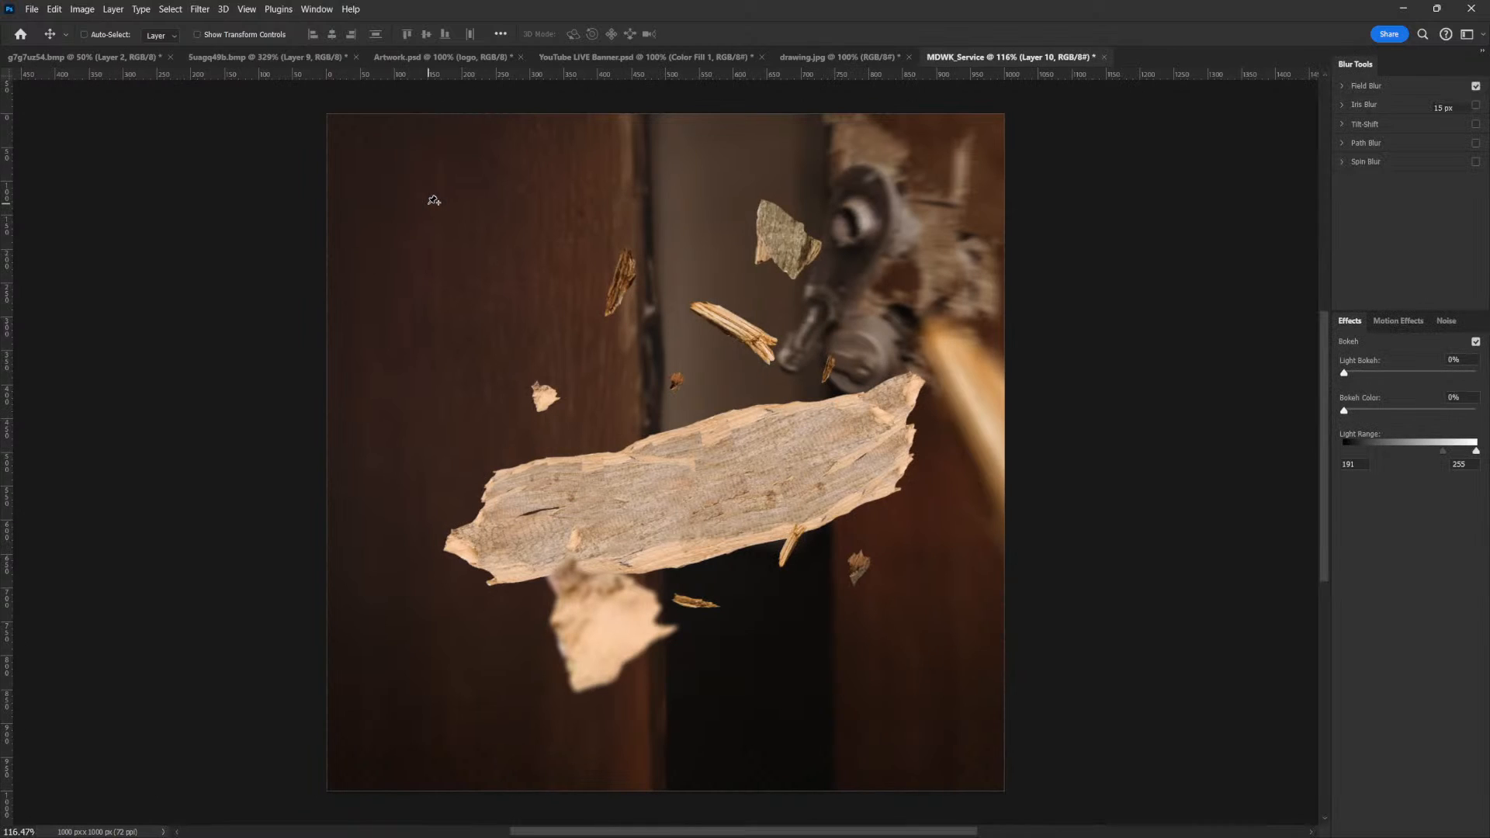
left_click_drag(1381, 124, 1364, 123)
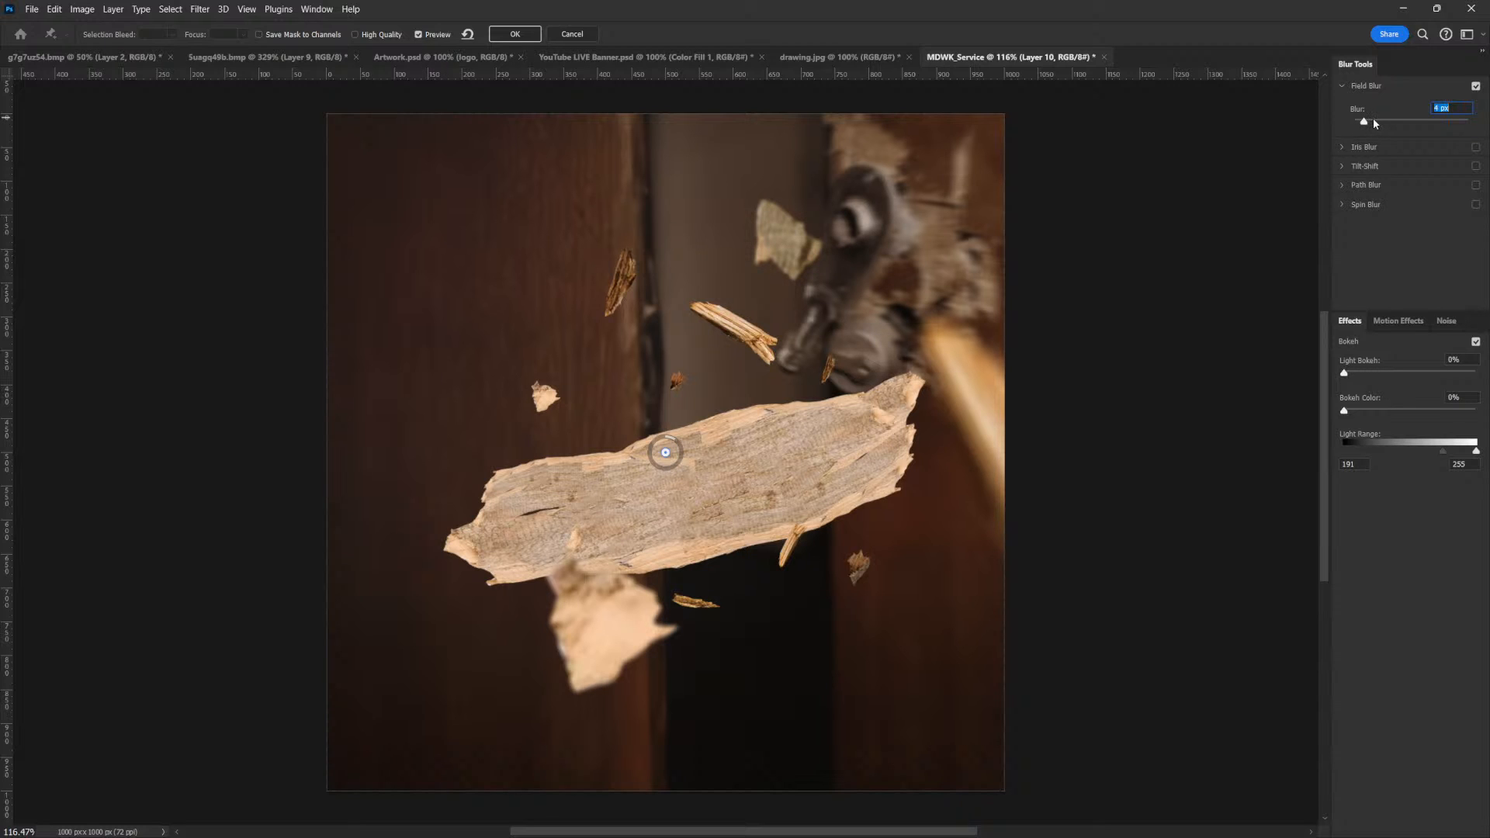
left_click(510, 36)
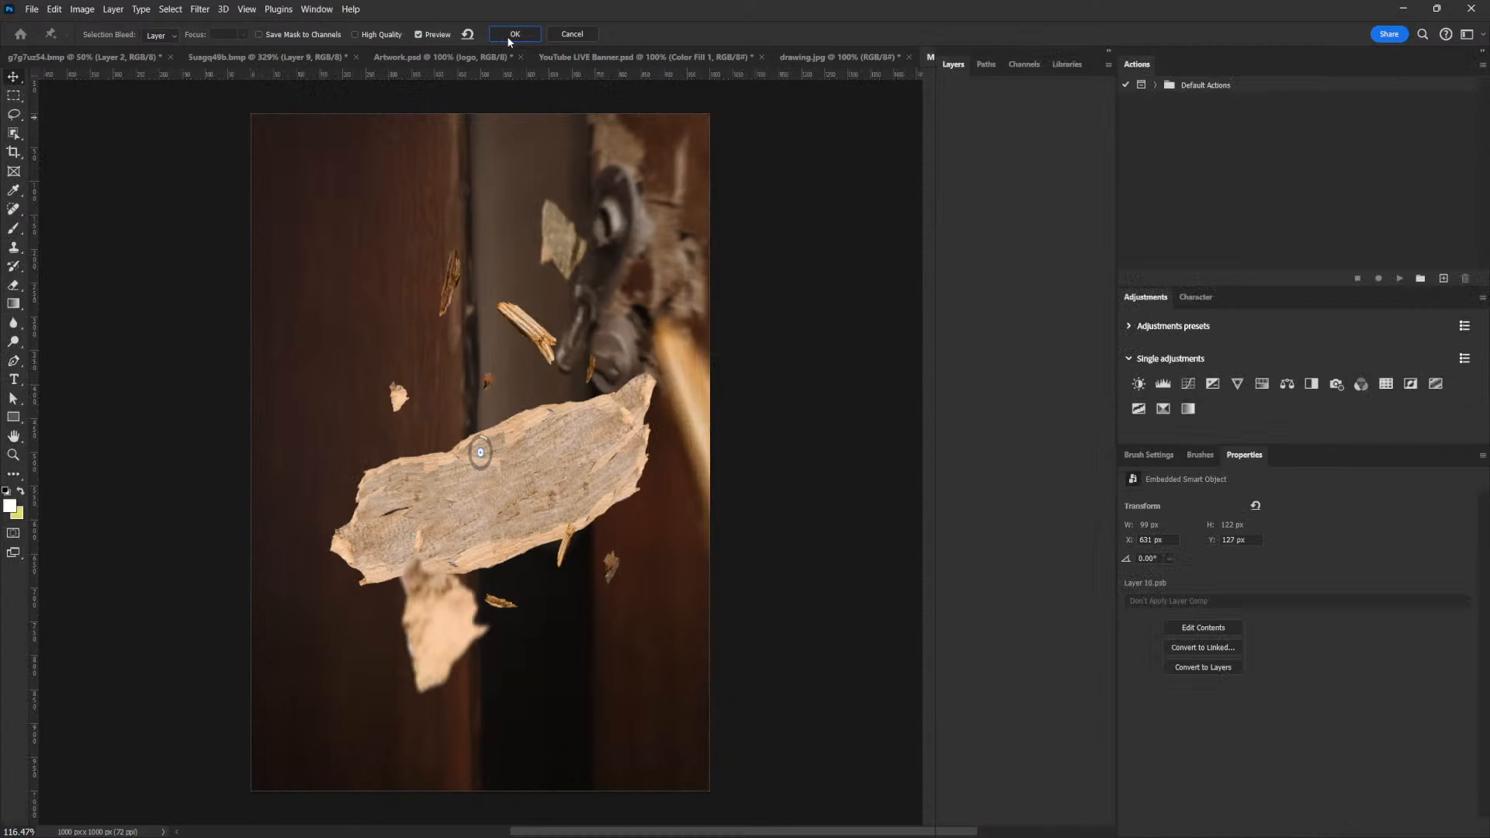
Apply a 3 px Field Blur to Layer 8, the thin upright splinter on the dark door panel above the plank
right_click(439, 283)
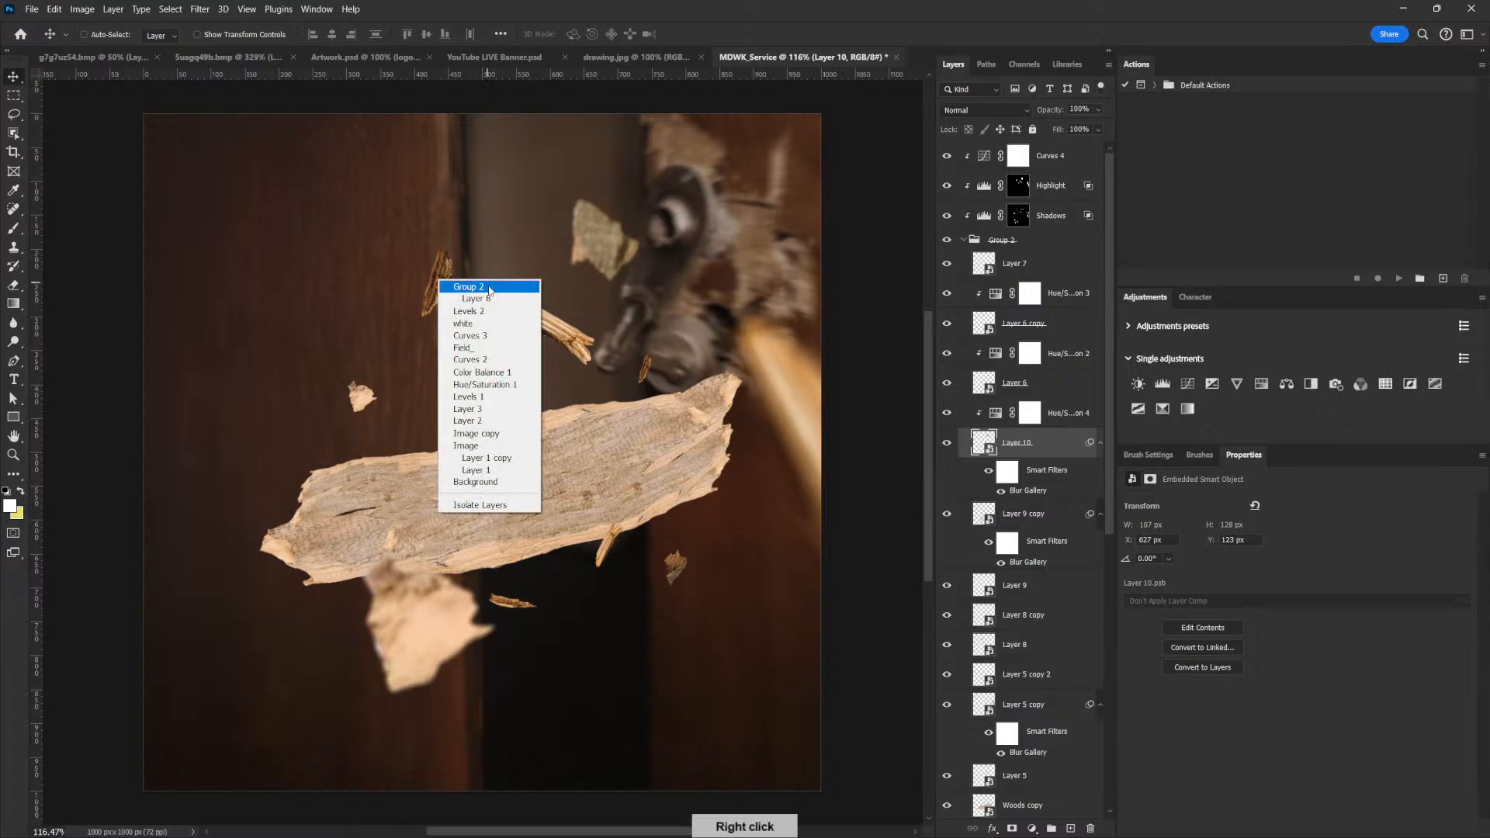
left_click(493, 306)
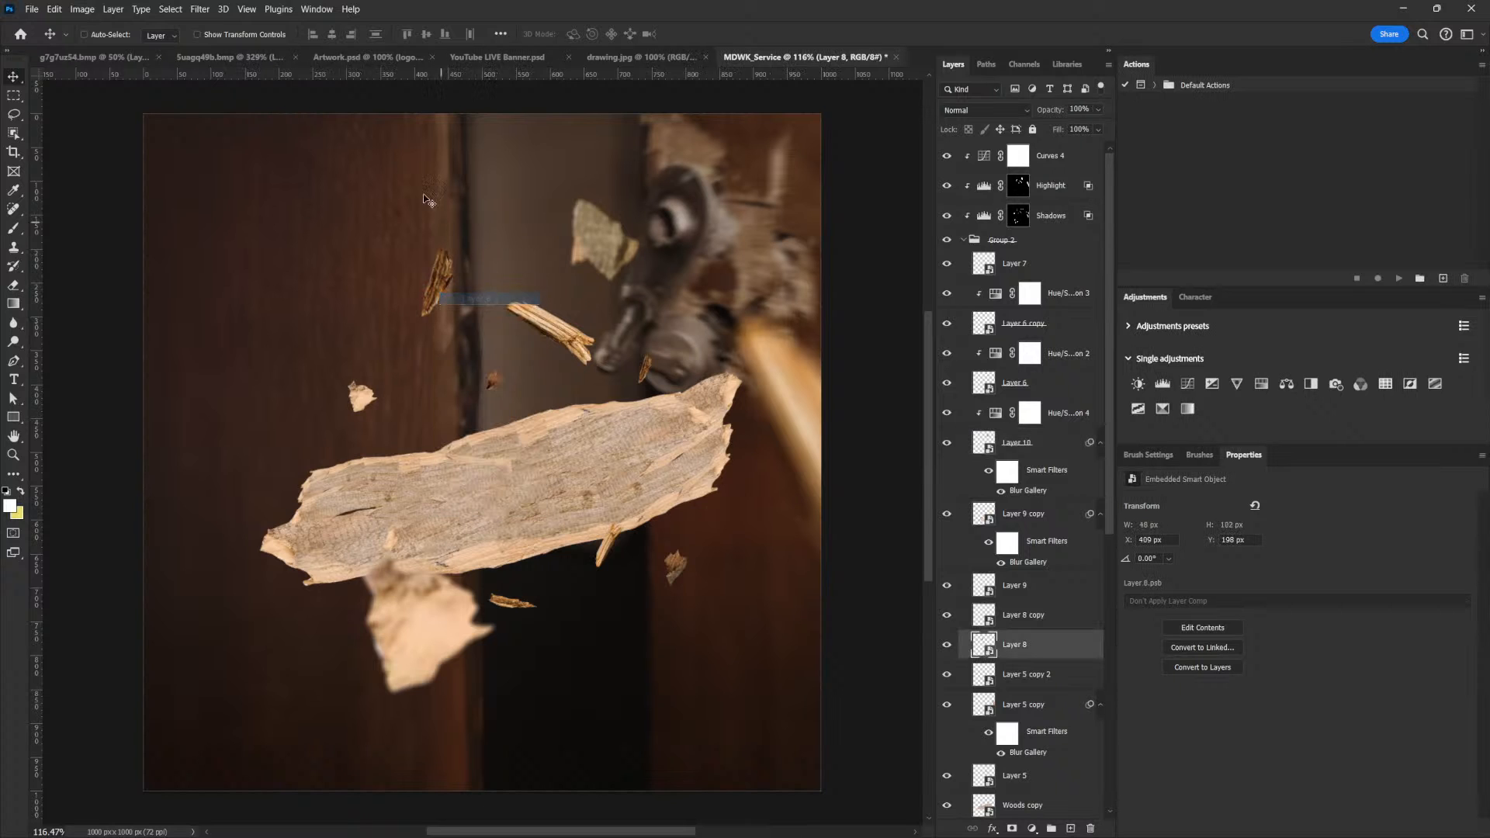
left_click(199, 9)
mouse_move(350, 205)
left_click(404, 206)
left_click_drag(1377, 122, 1360, 123)
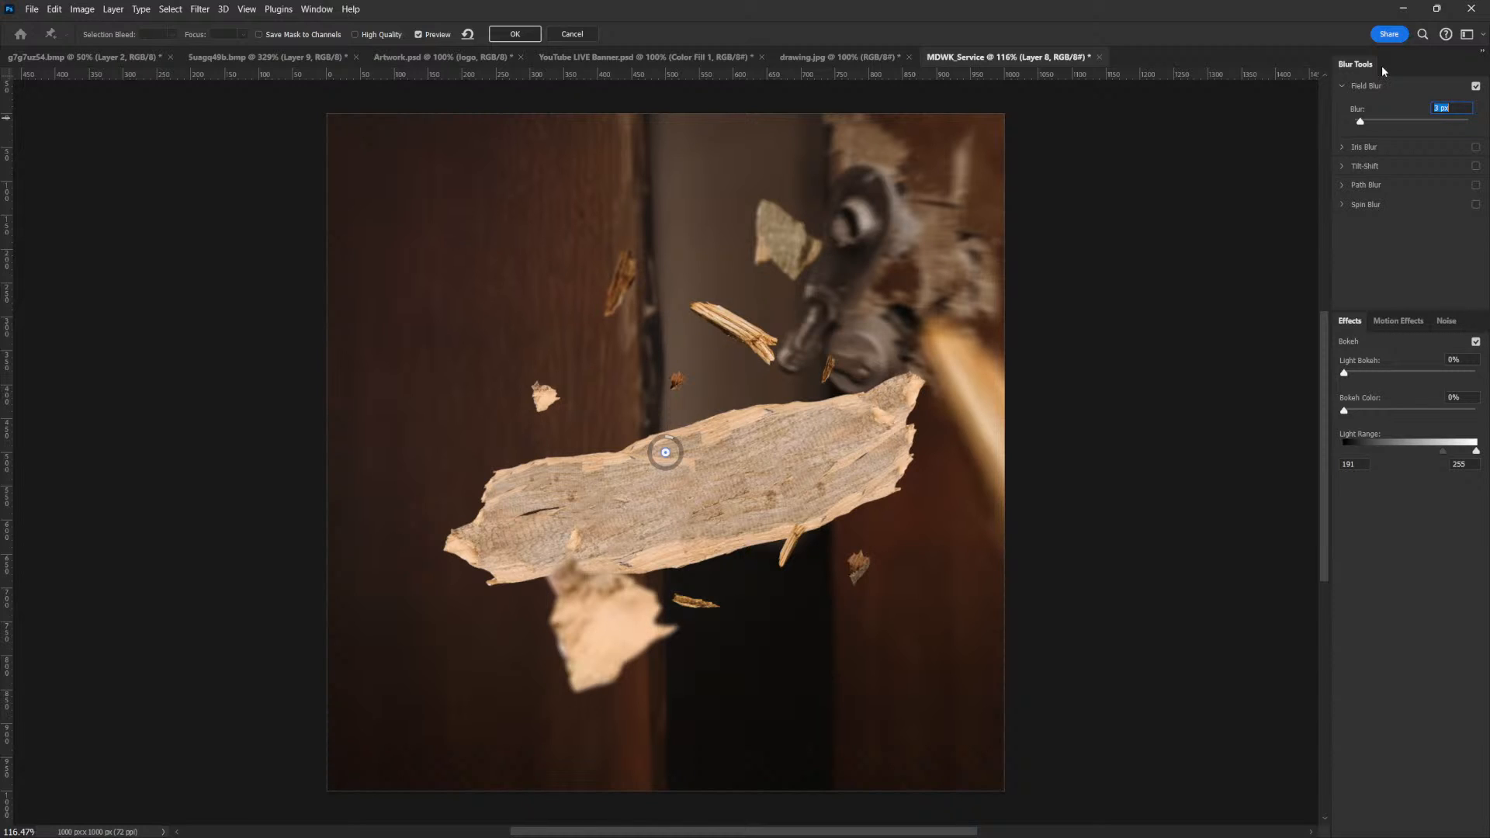
left_click(519, 36)
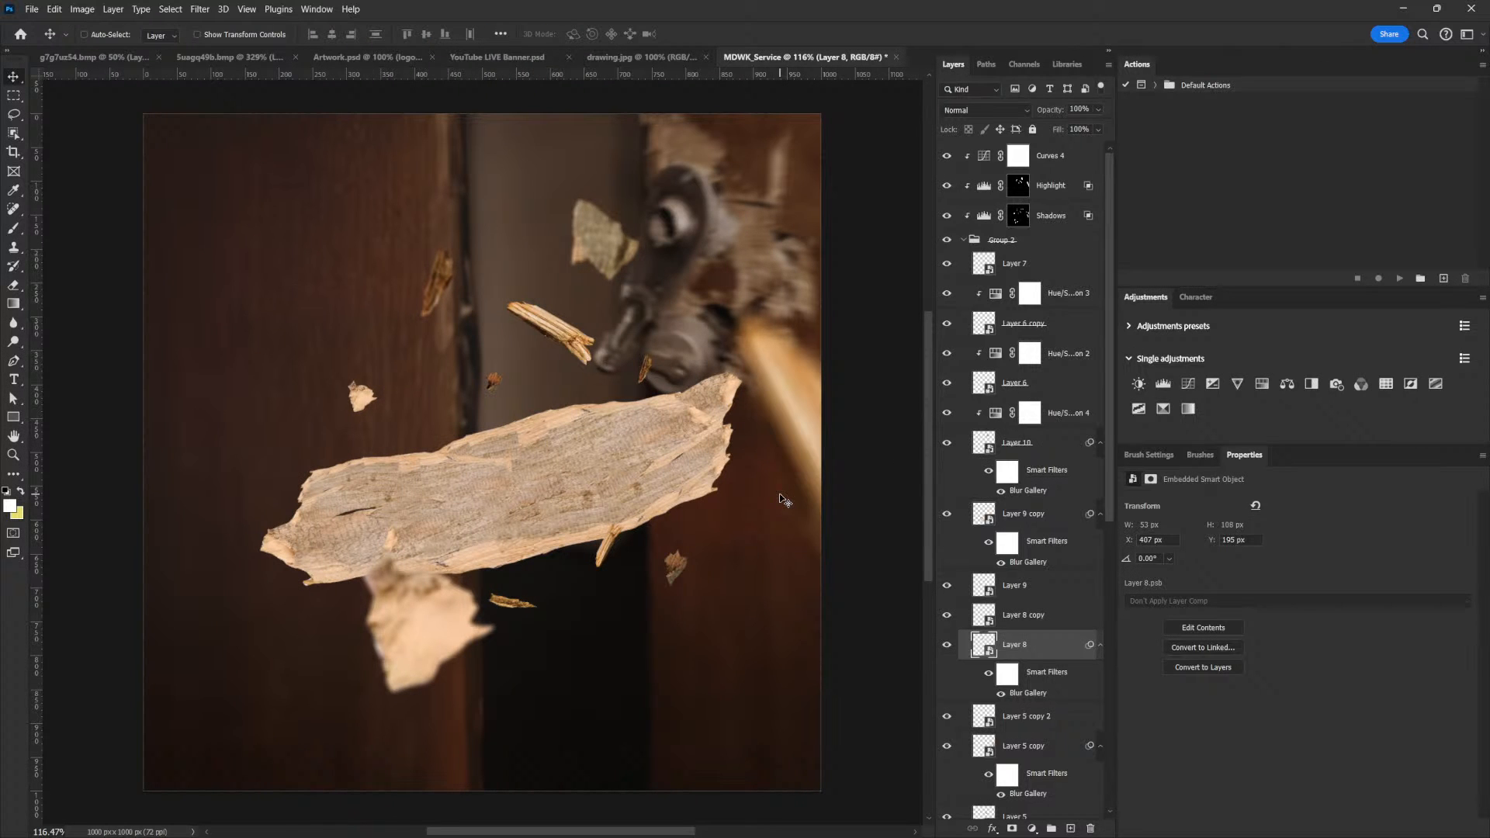
Apply a moderate Field Blur, weaker than the default 15 px, to Layer 5 copy 2, the small splinter at the plank's lower edge
right_click(608, 546)
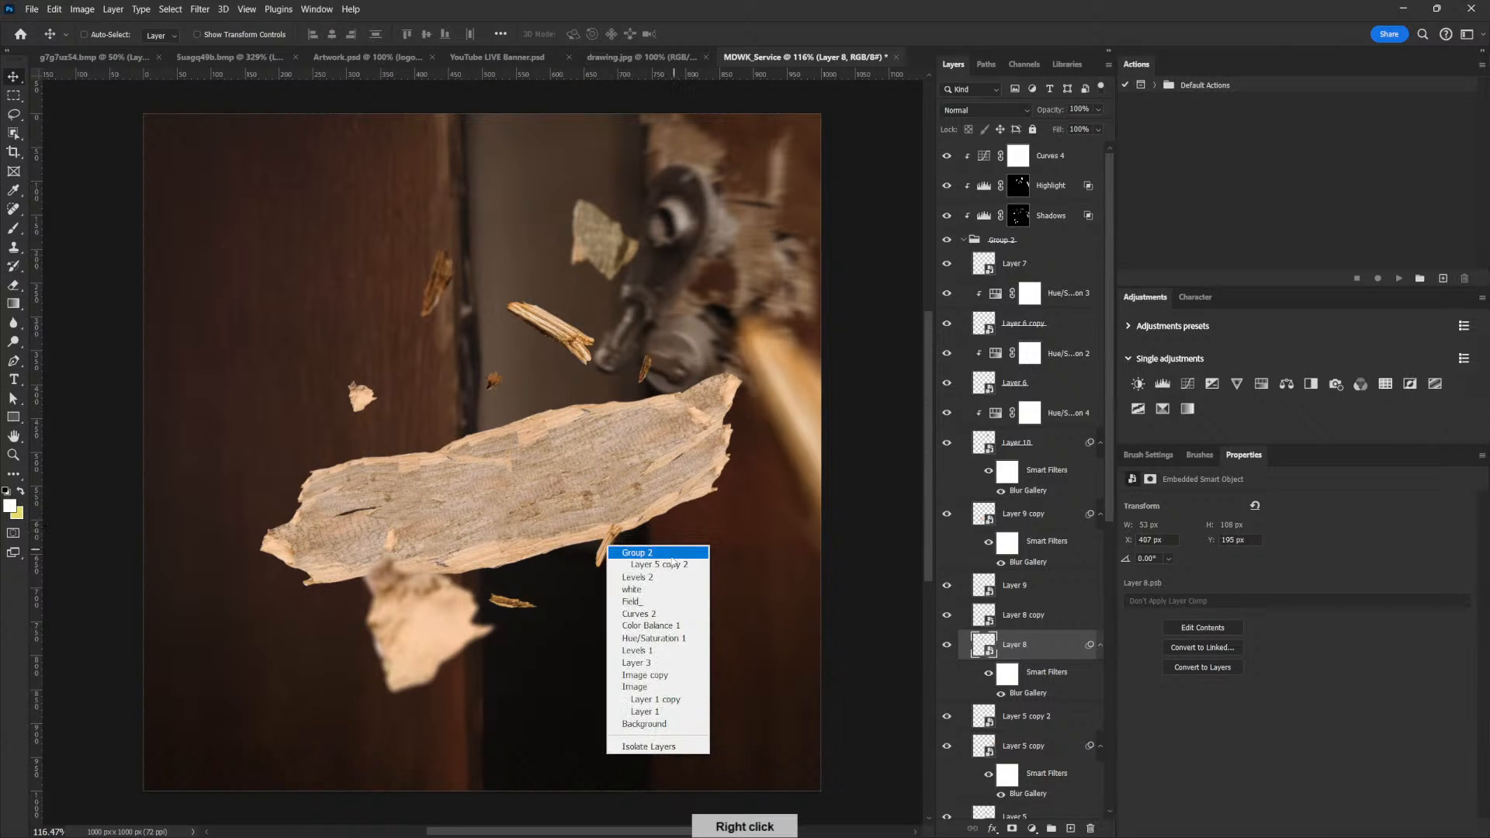
left_click(674, 565)
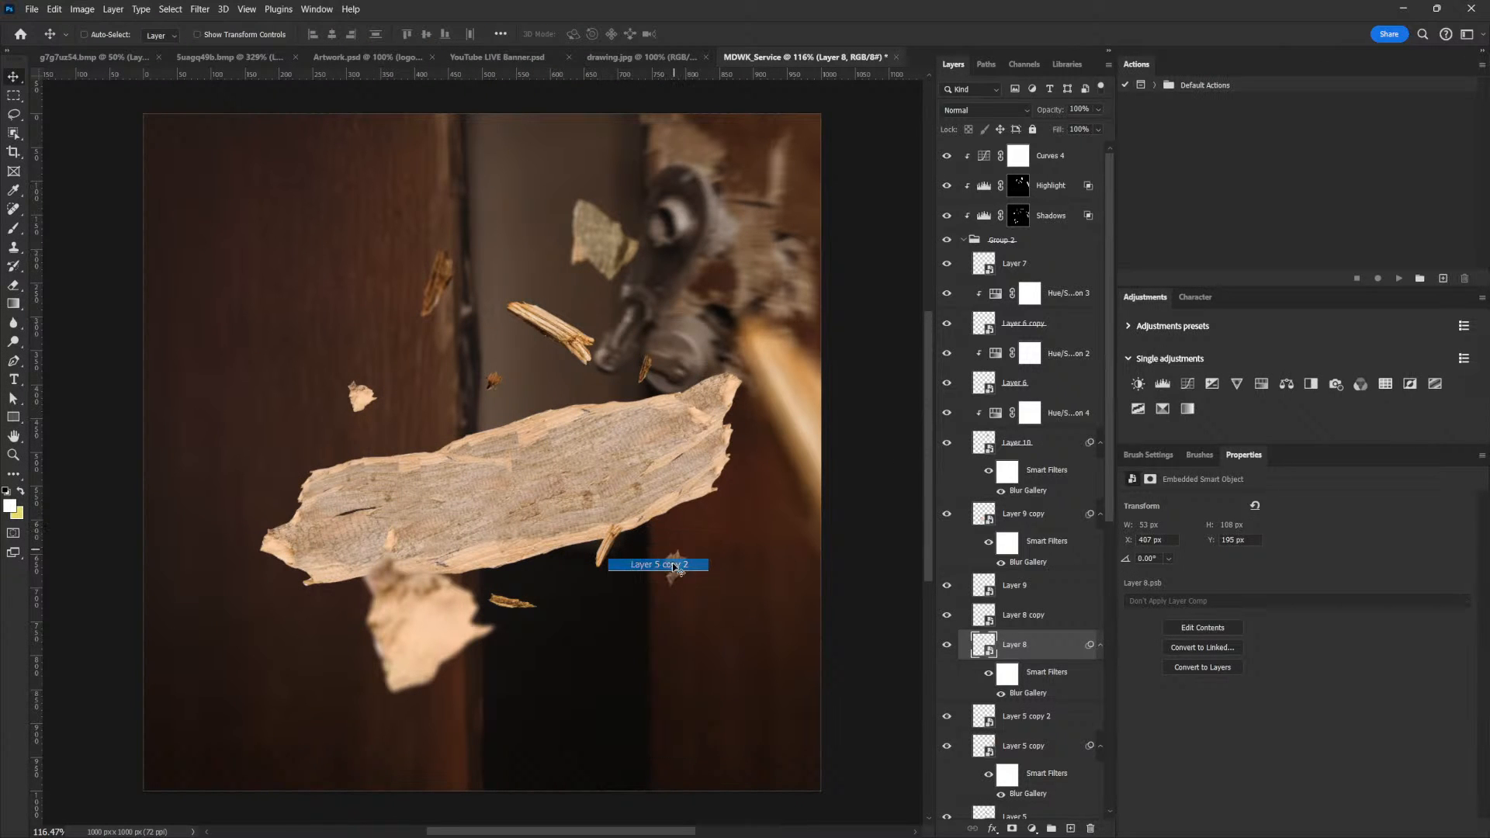
left_click(200, 9)
mouse_move(349, 208)
left_click(423, 207)
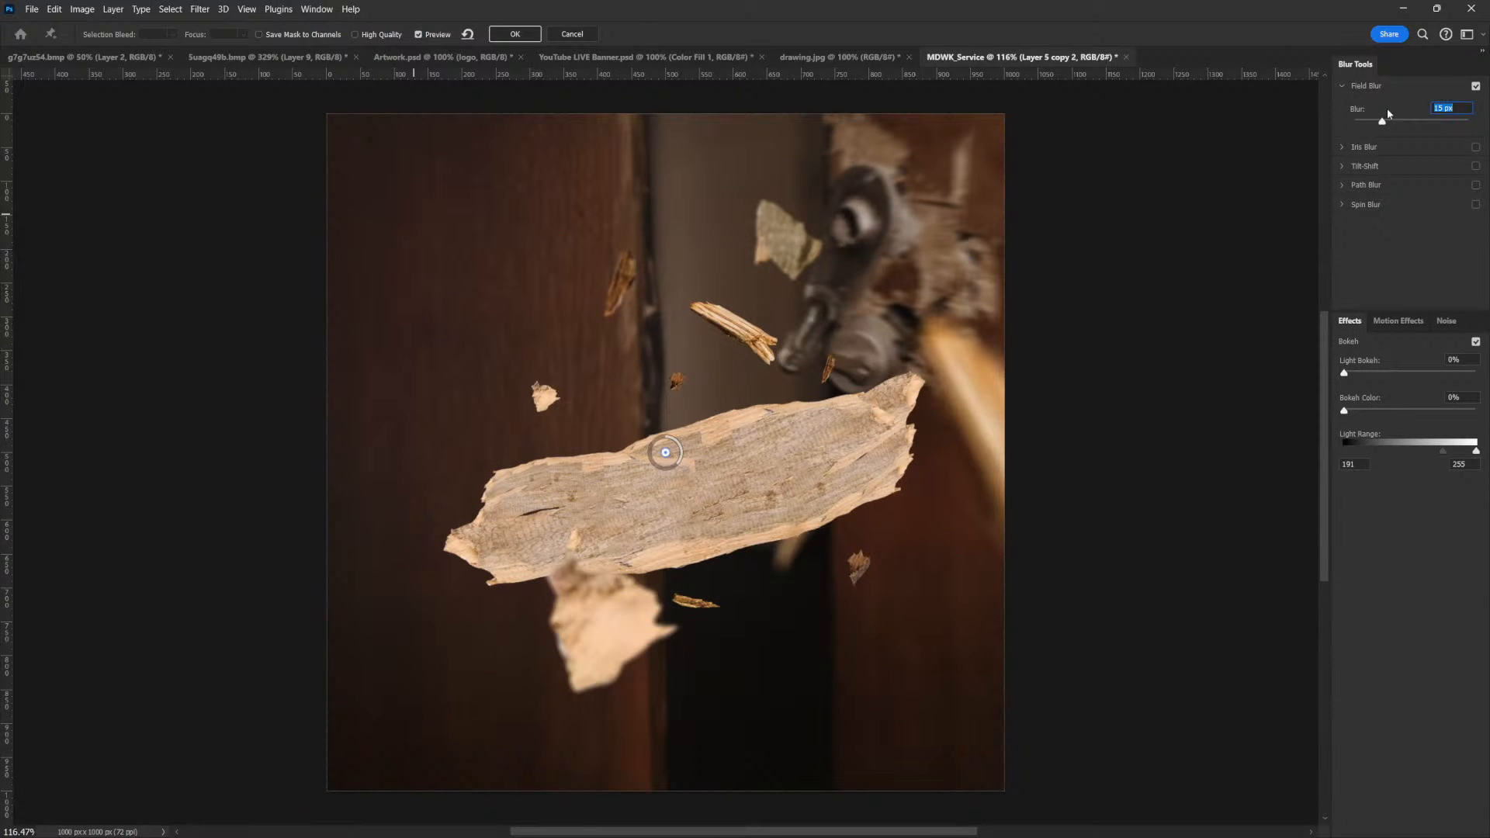
left_click_drag(1383, 124, 1372, 122)
left_click(514, 35)
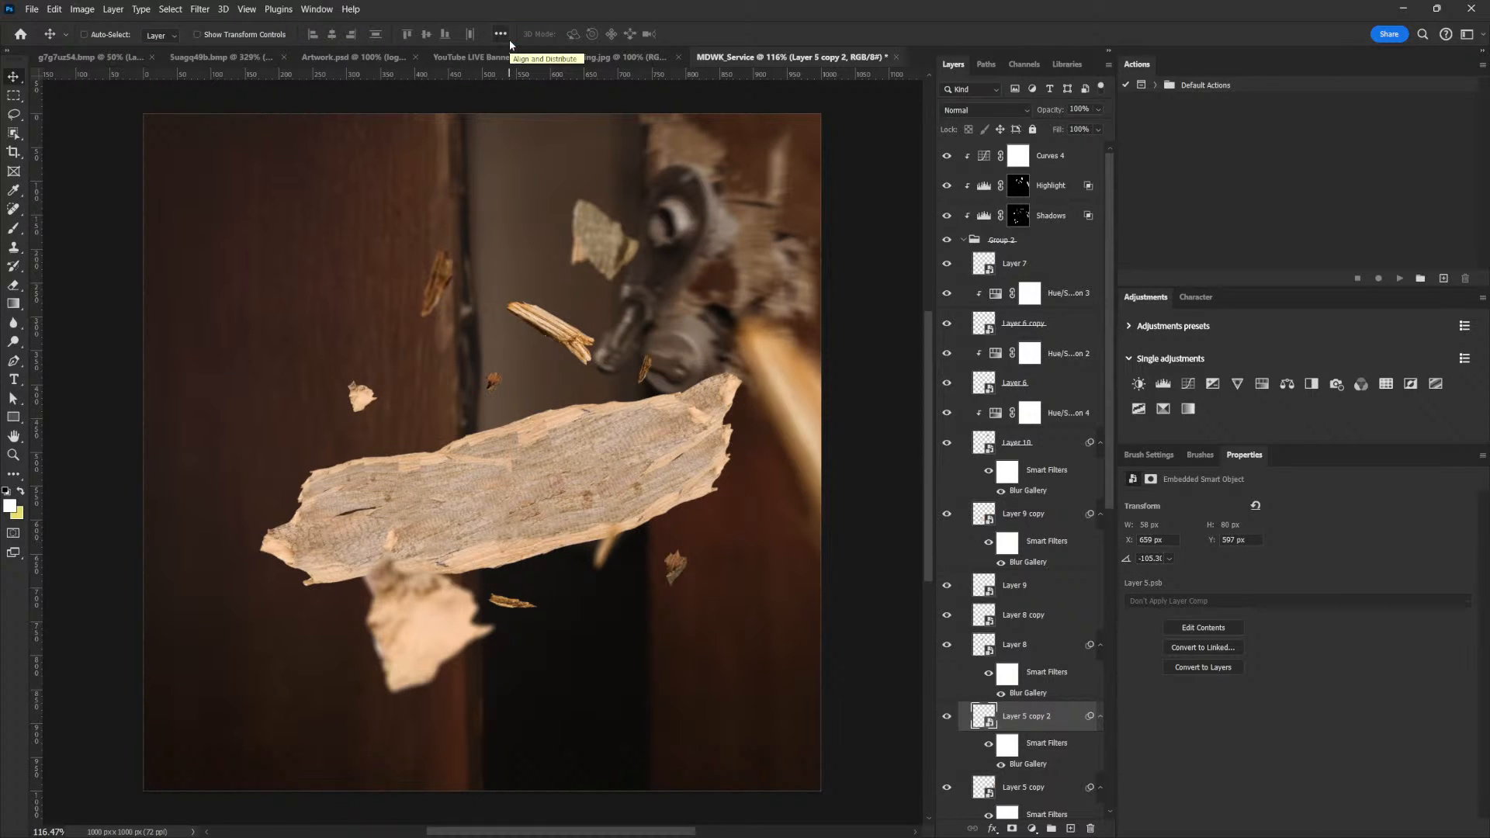
Apply a light Field Blur, well below the default 15 px, to Layer 6, the small chip below the plank
right_click(665, 568)
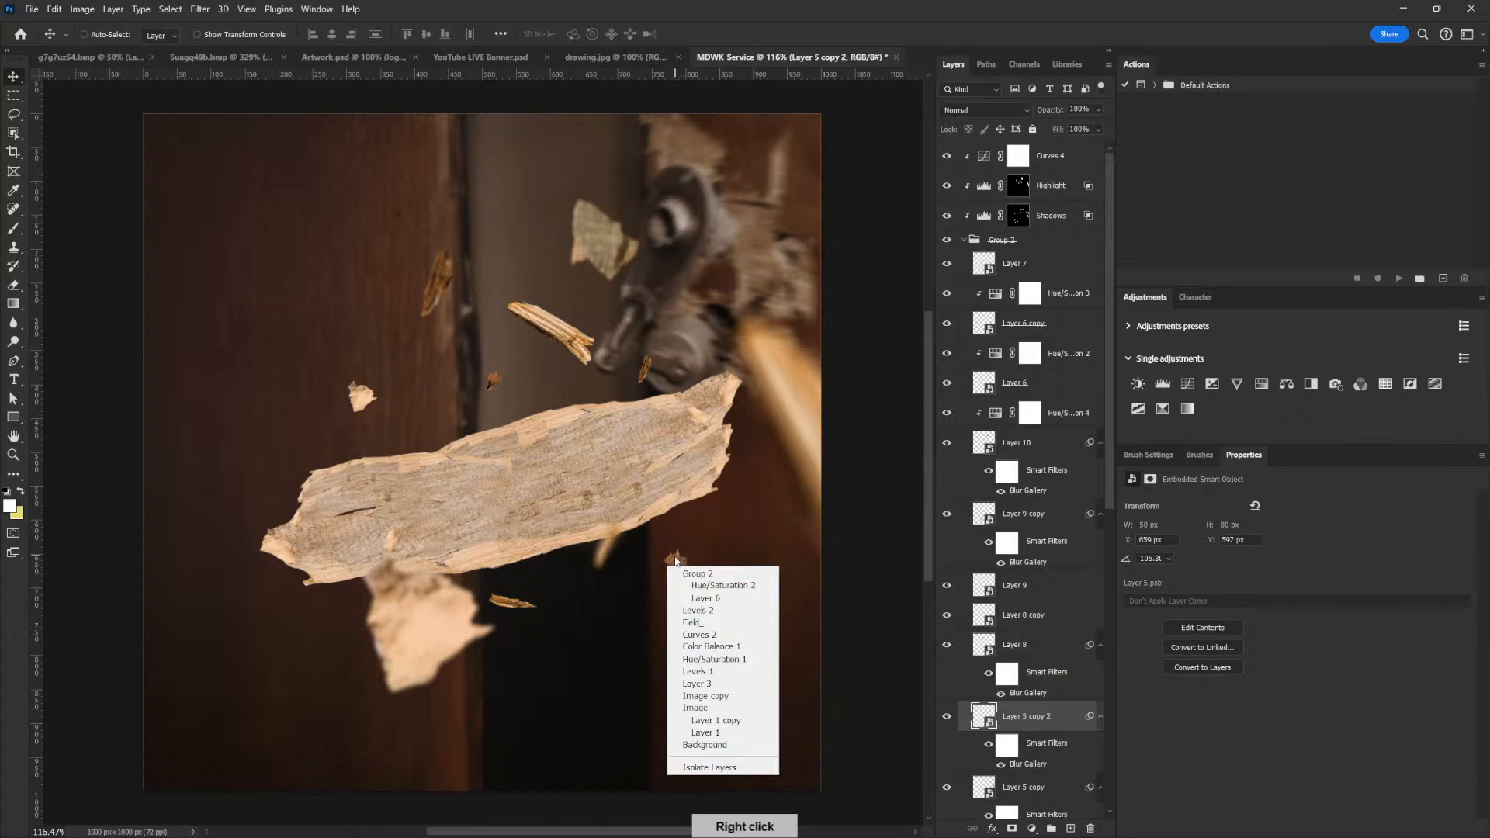
right_click(674, 558)
left_click(727, 592)
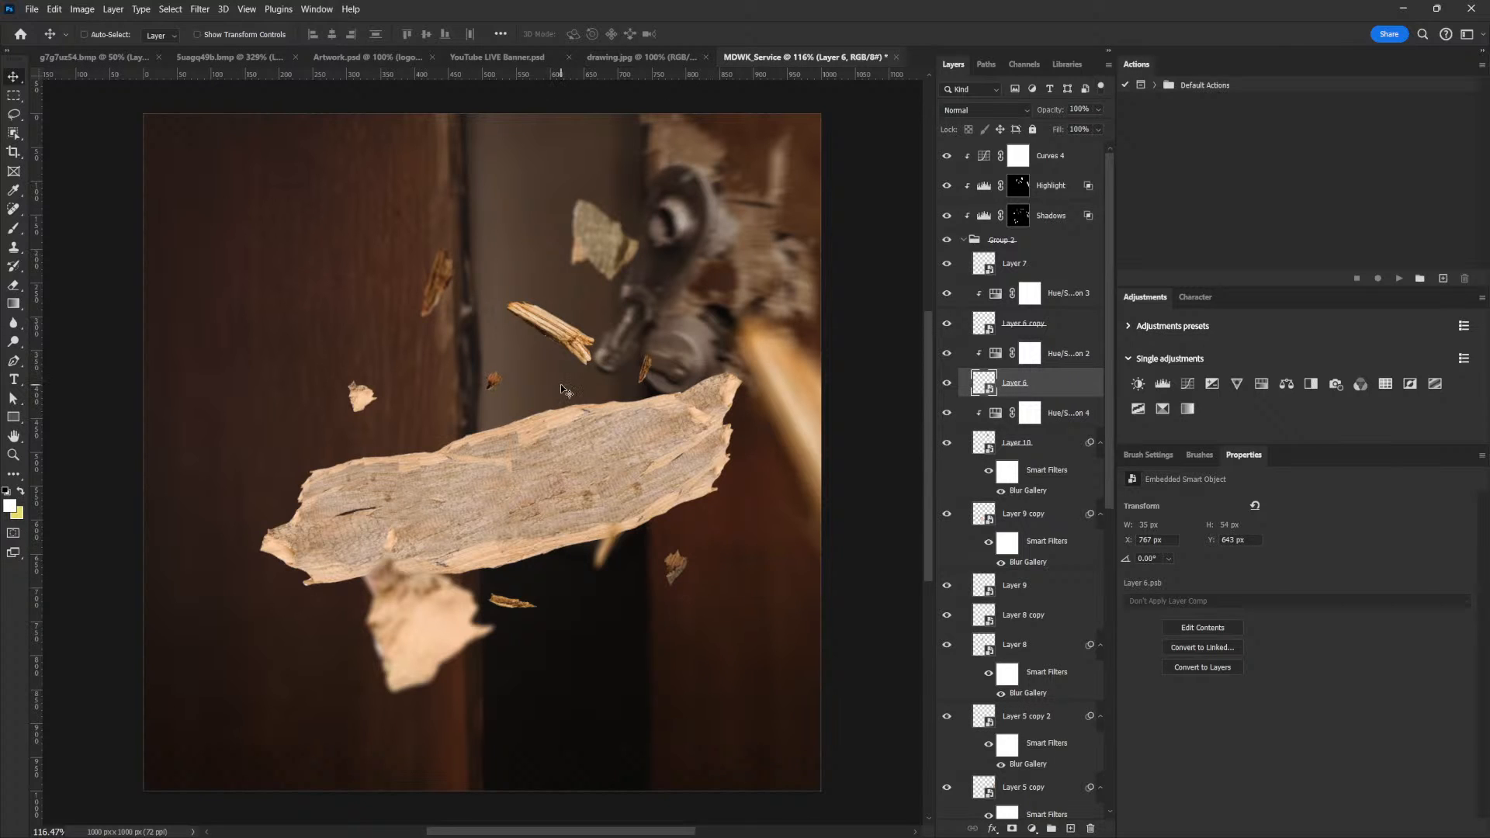
left_click(203, 9)
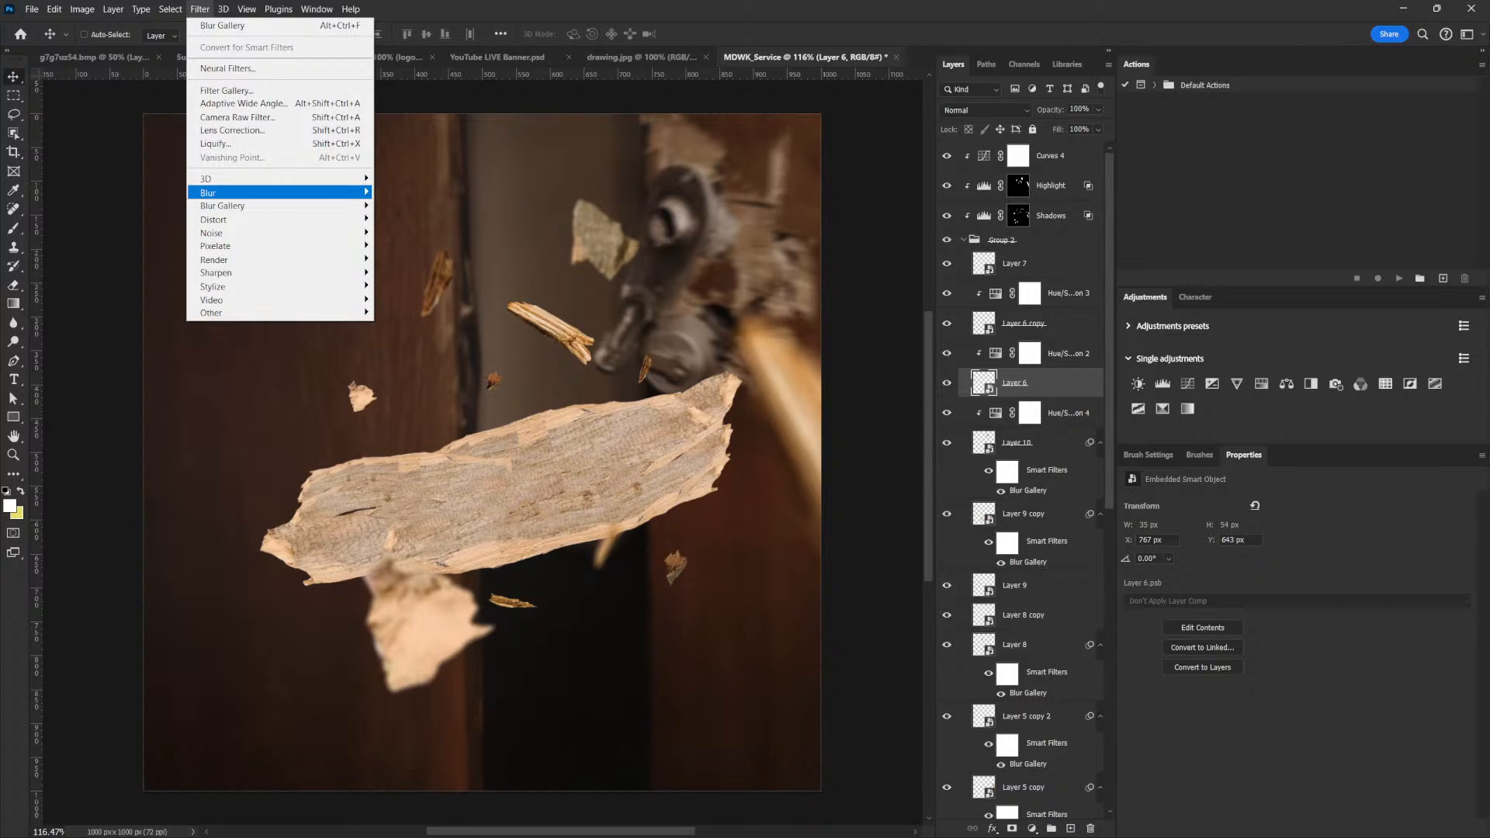
mouse_move(232, 206)
left_click(404, 205)
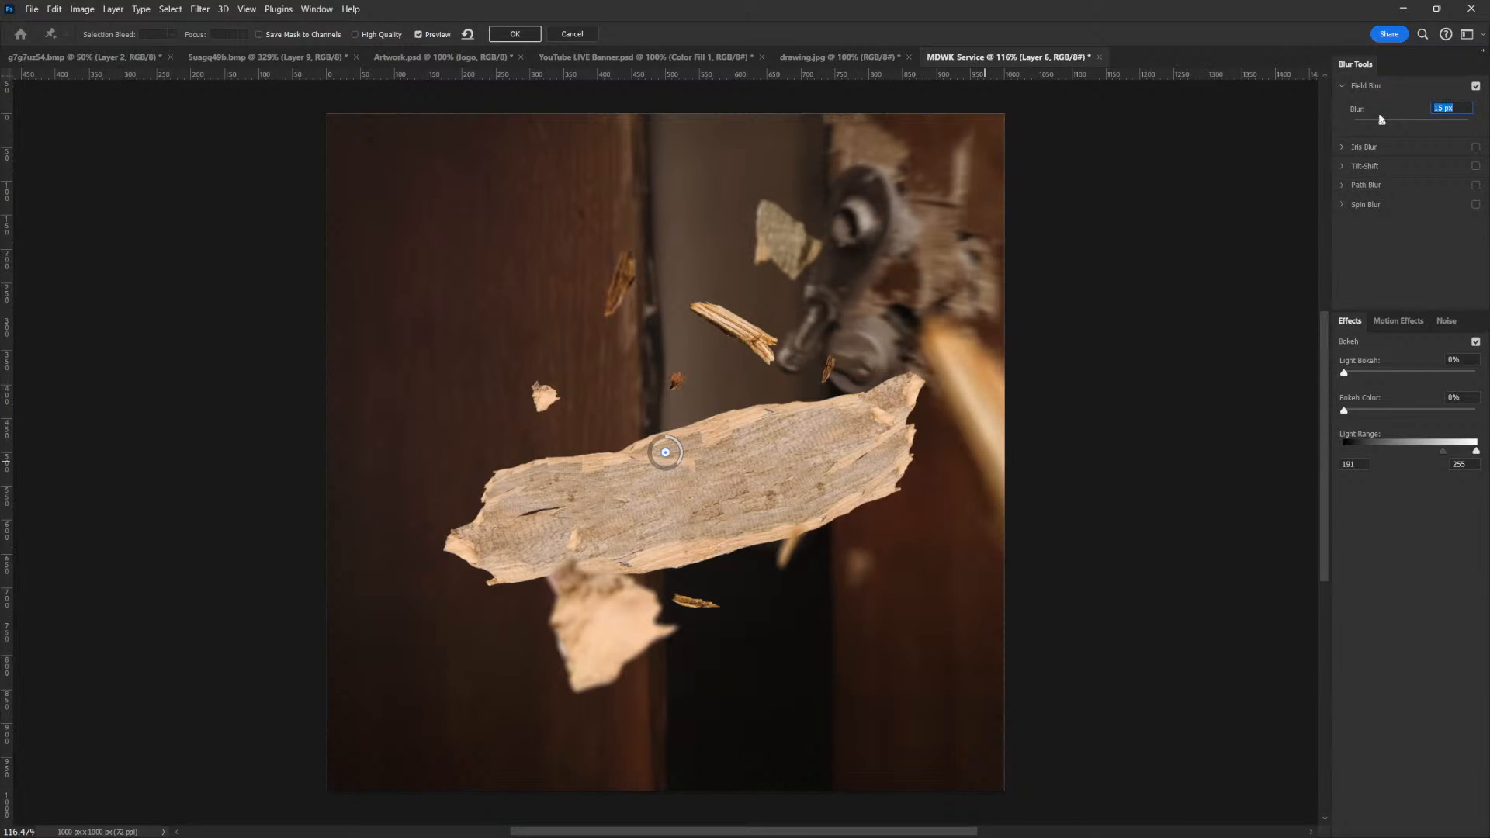
left_click_drag(1382, 122, 1366, 117)
left_click_drag(1366, 121, 1358, 113)
left_click(516, 34)
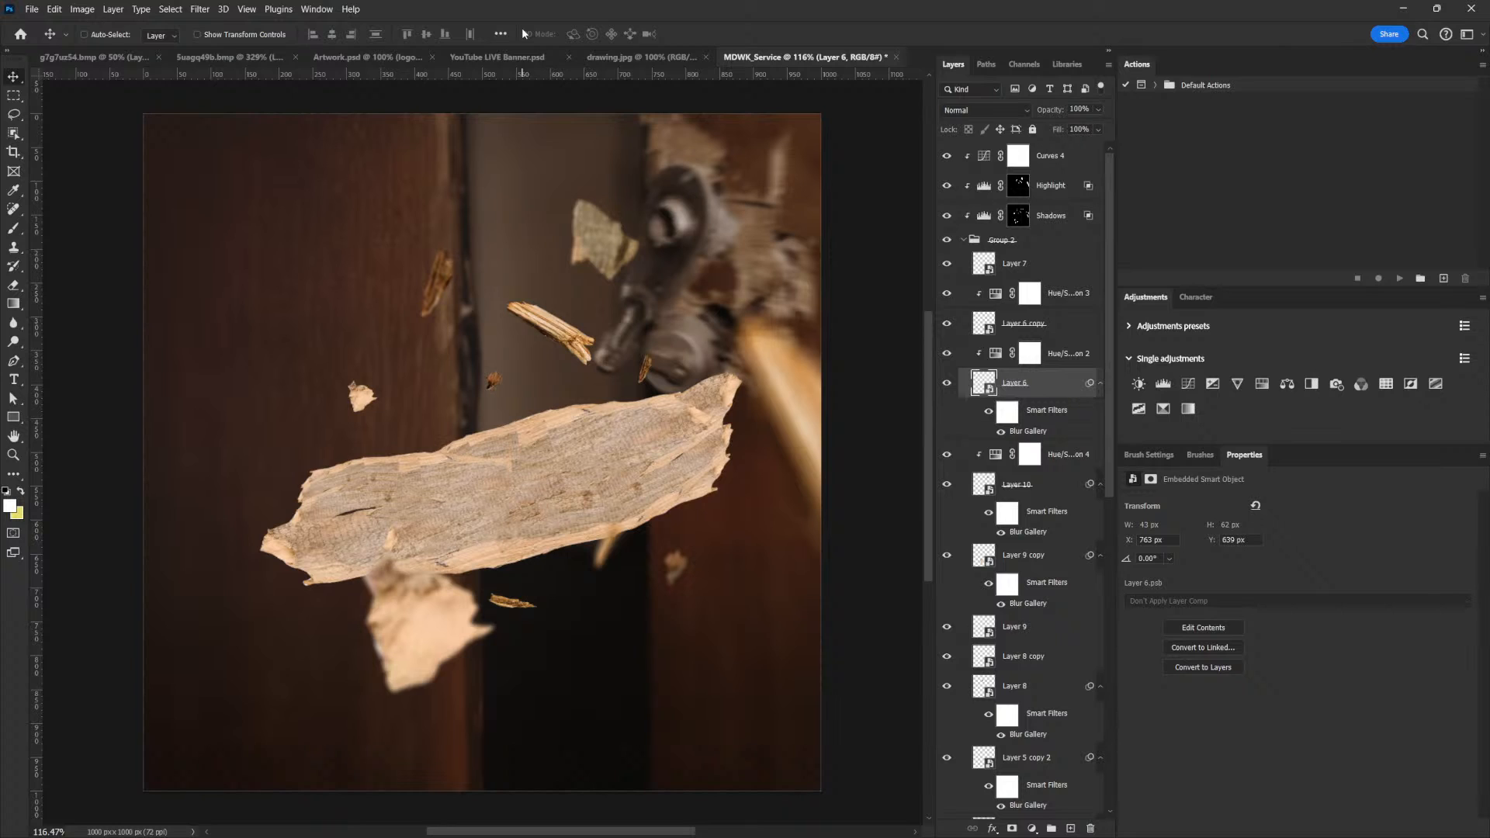
Collapse Group 2, which holds the wood pieces, in the layer stack
left_click(963, 241)
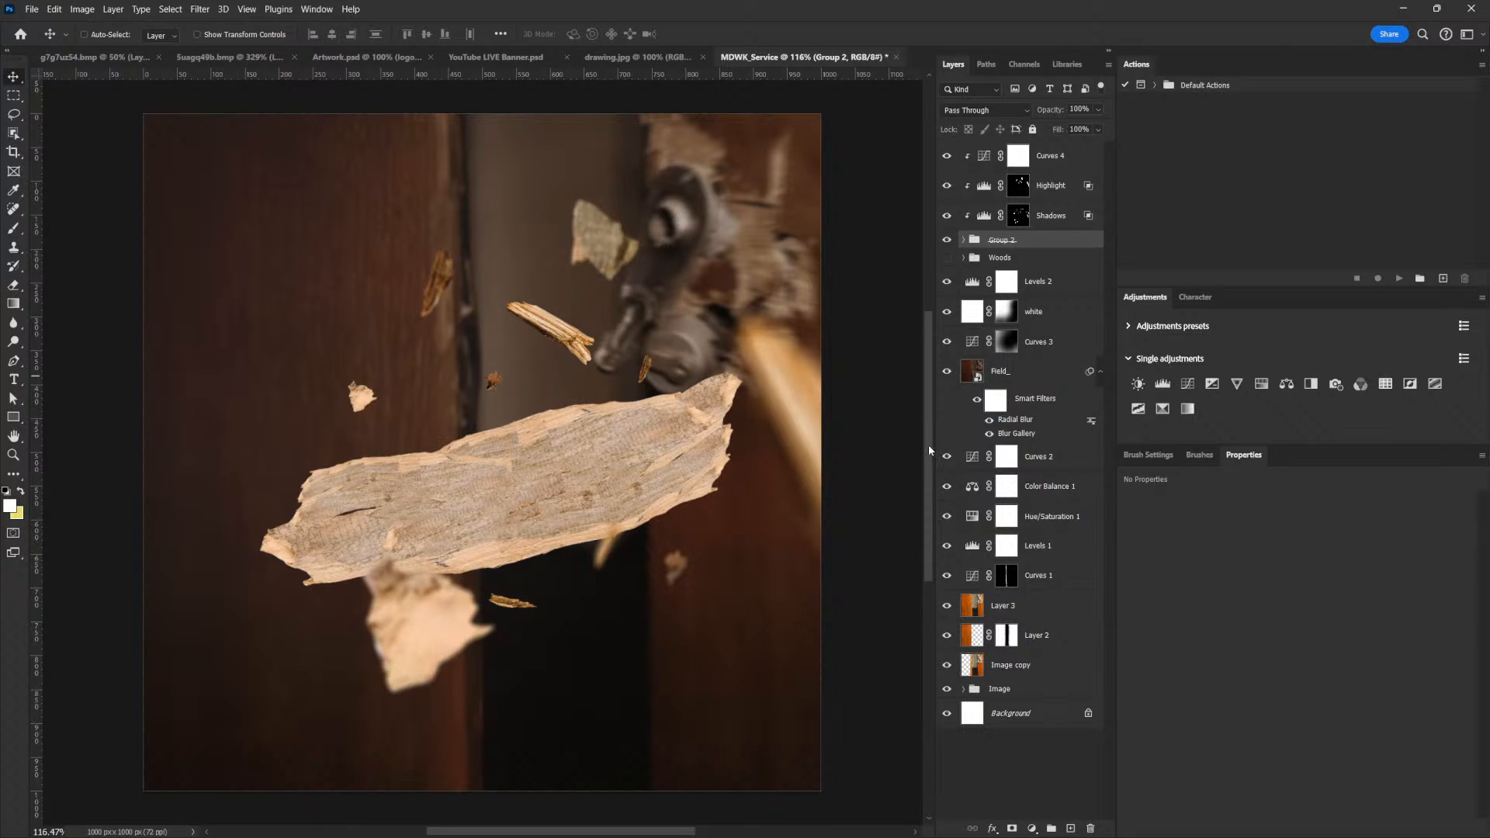
left_click(963, 240)
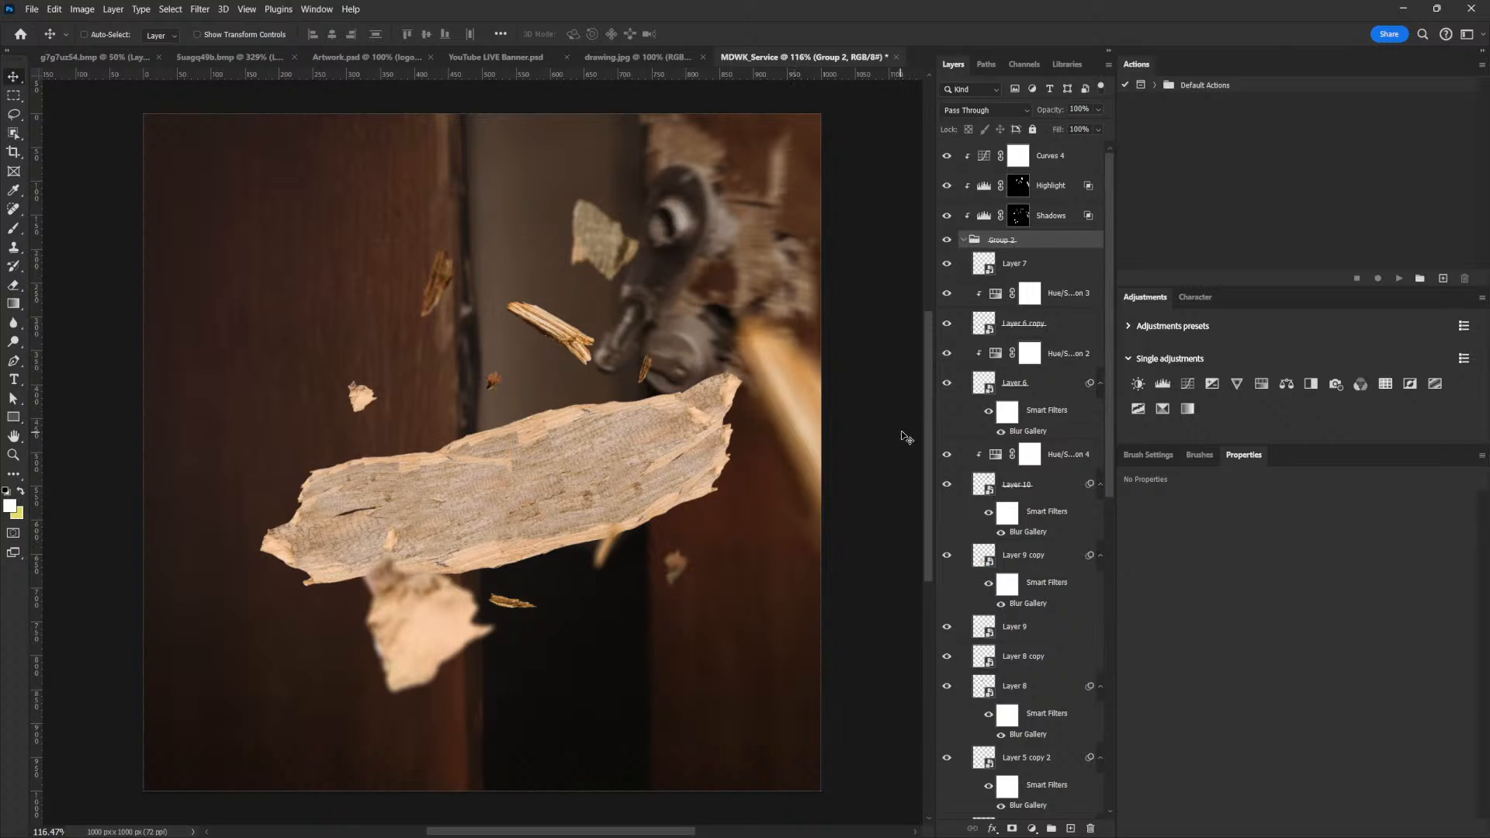
left_click(964, 241)
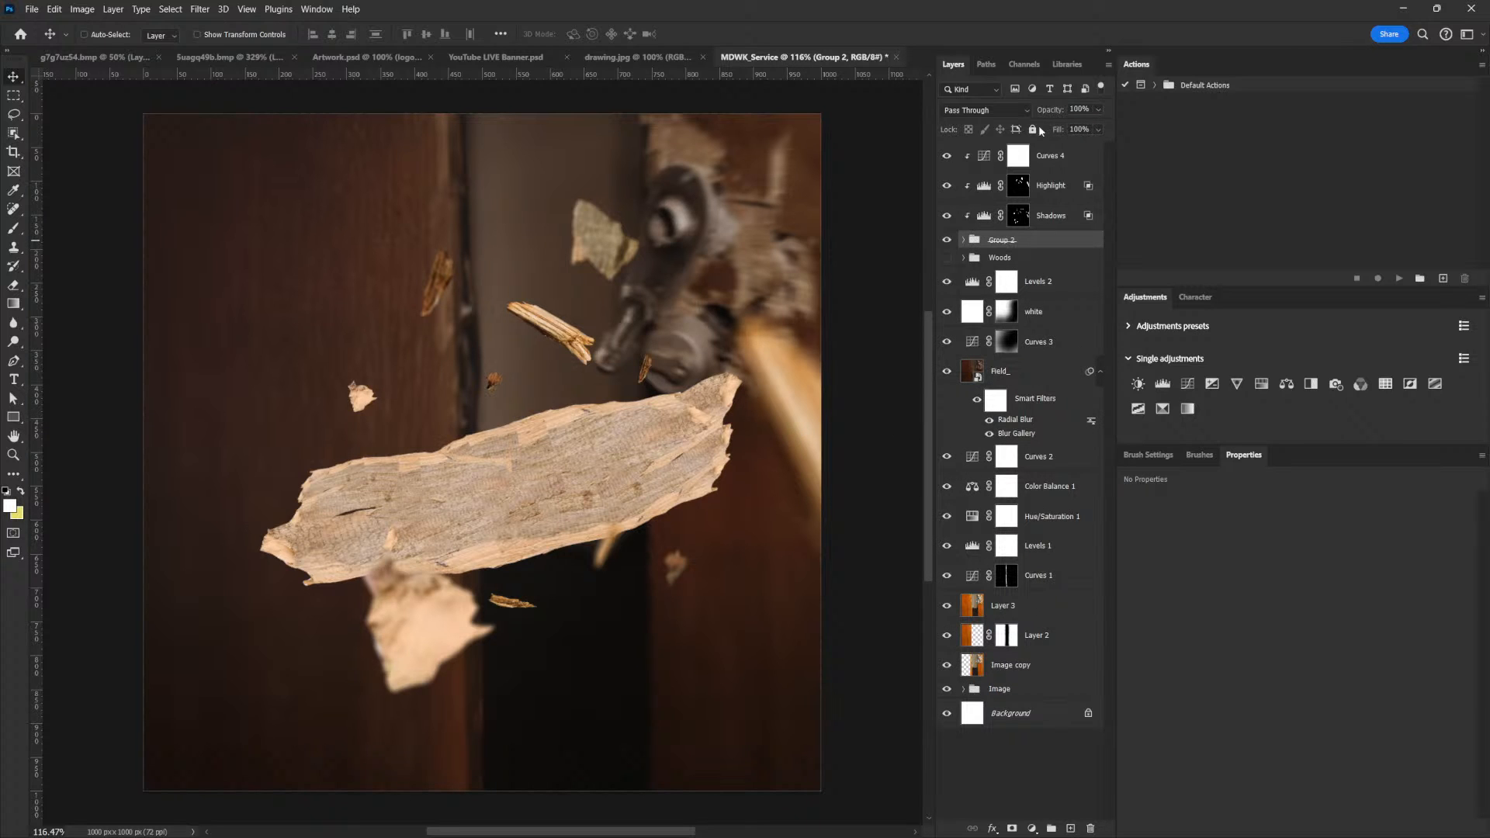
Warm the wood pieces through the Curves 4 adjustment by slightly lowering its blue curve and slightly raising its red curve
left_click(984, 163)
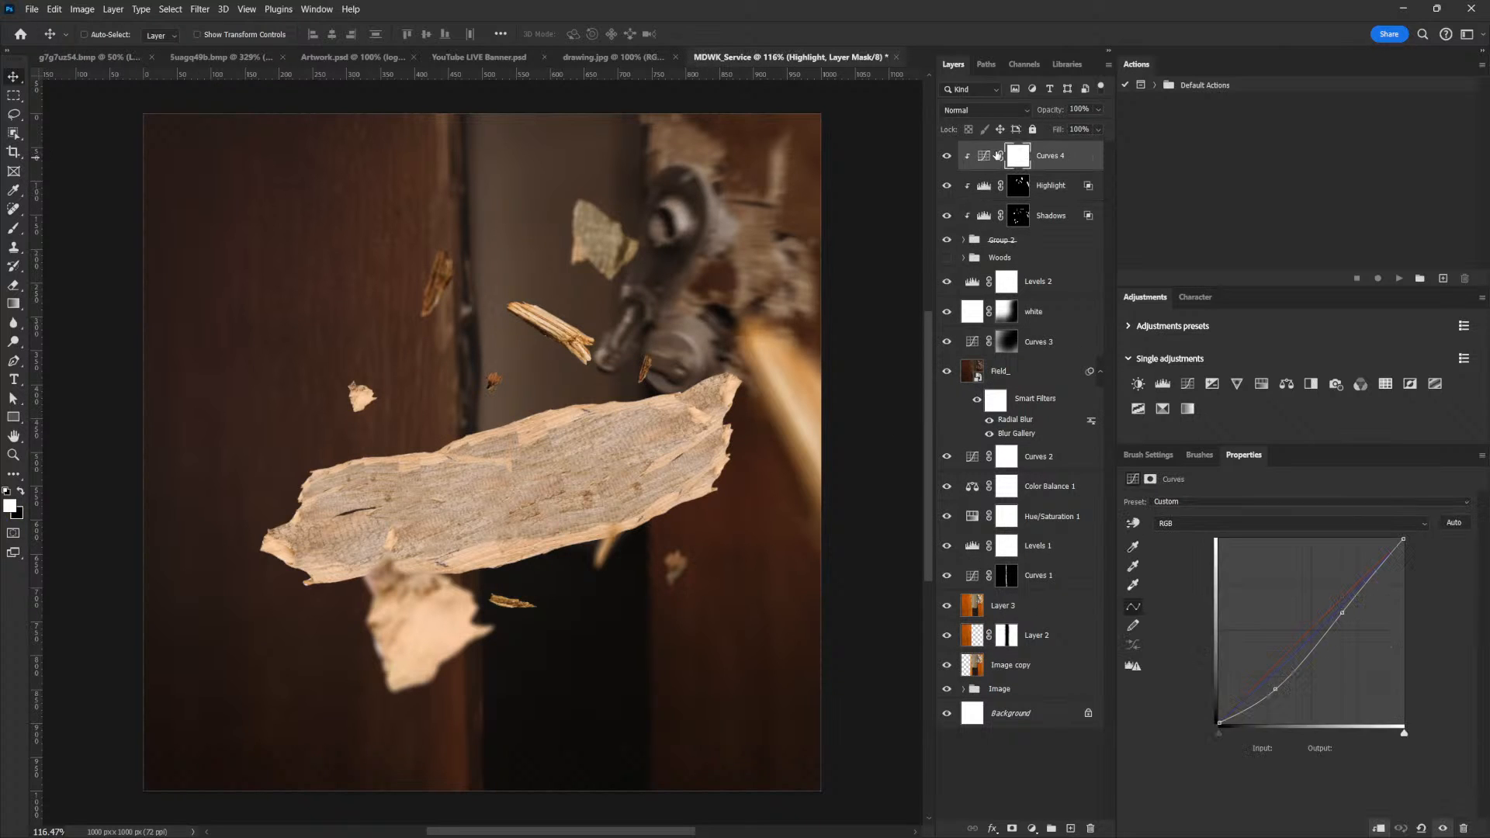
left_click(1224, 524)
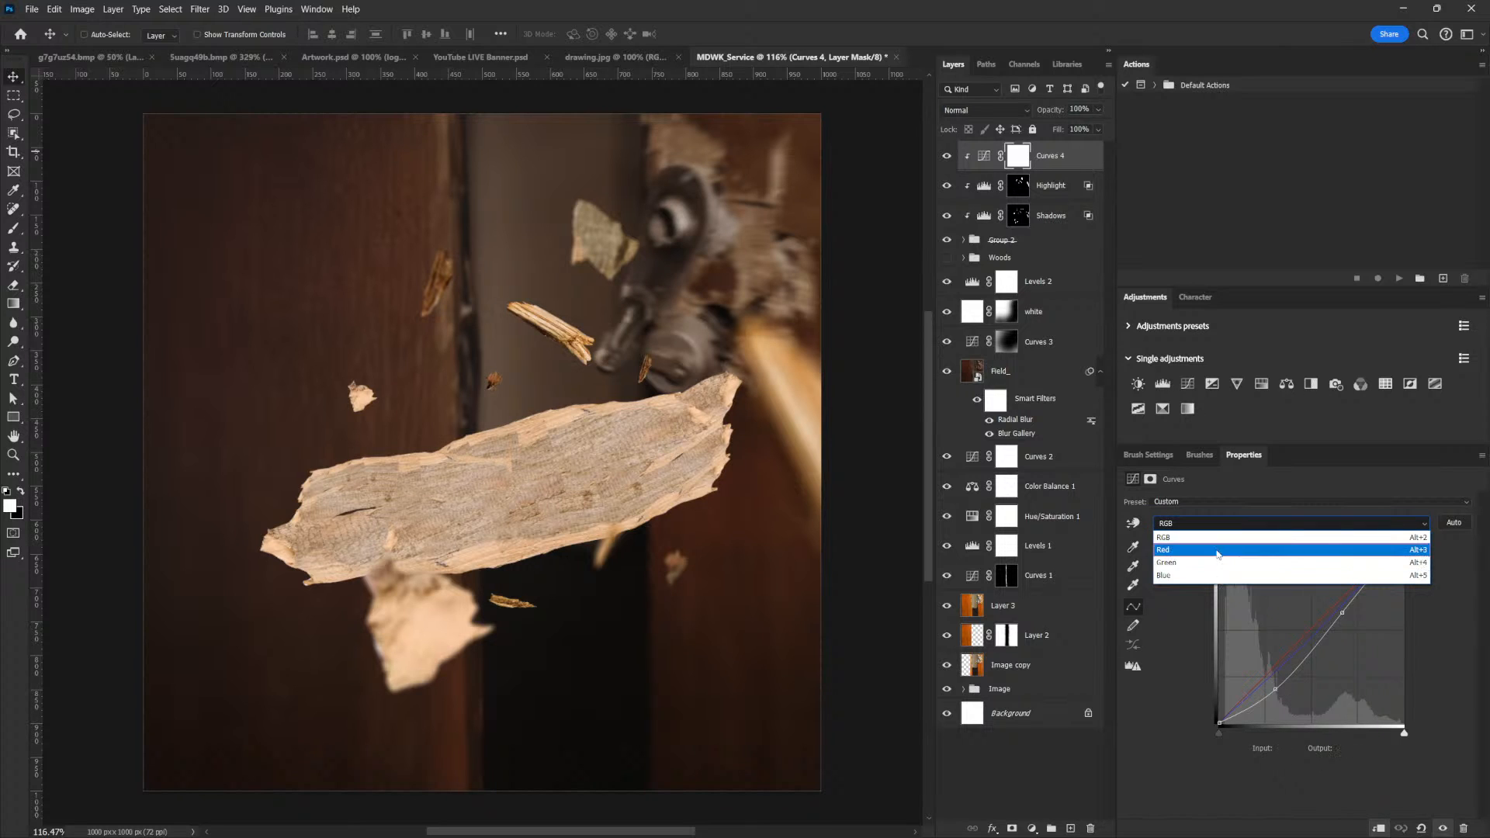
left_click(1218, 575)
left_click_drag(1315, 633, 1313, 641)
left_click(1234, 528)
left_click(1230, 543)
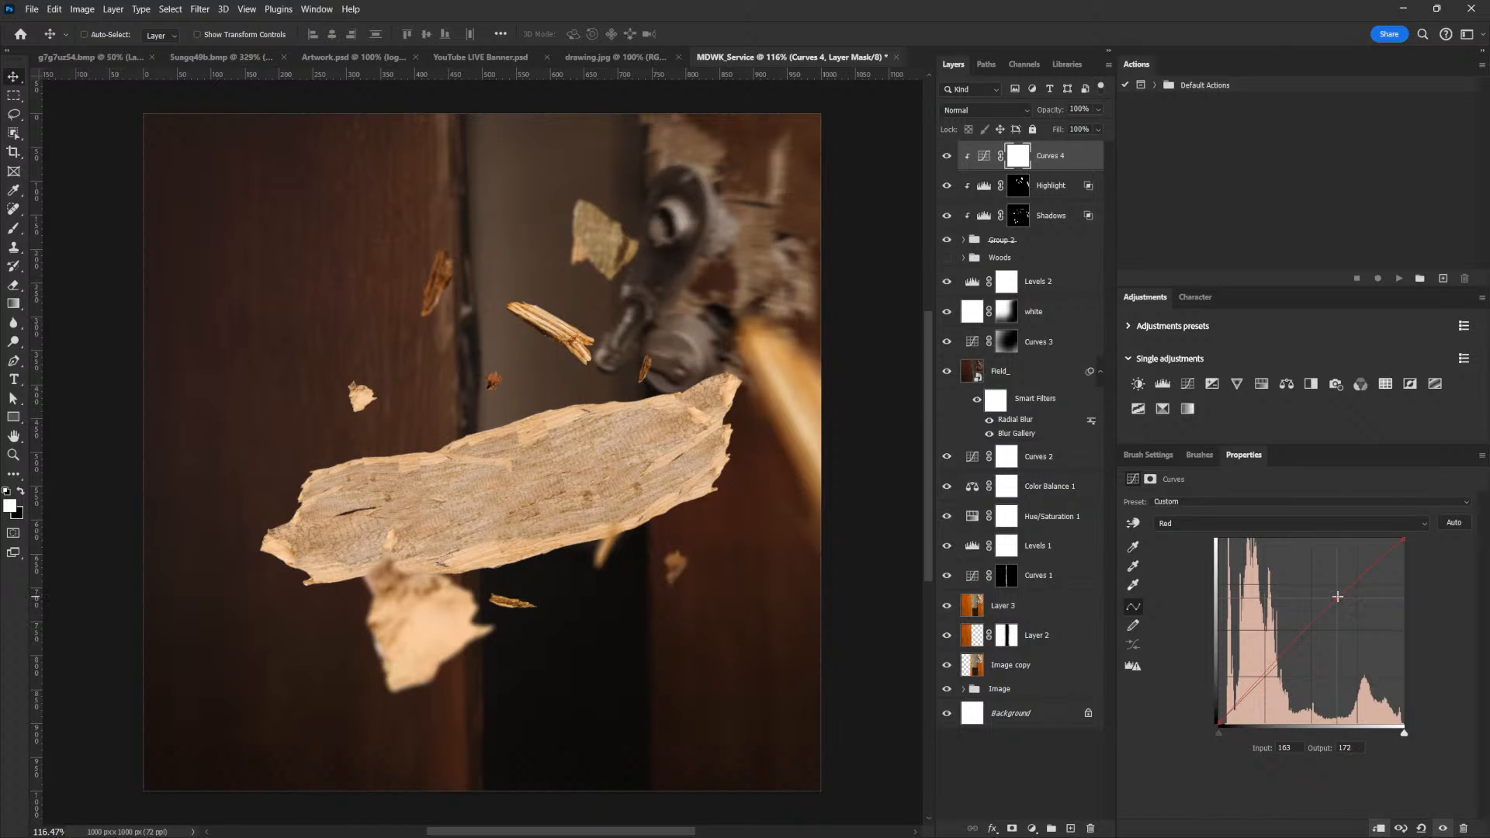
left_click(1337, 596)
left_click(1050, 159)
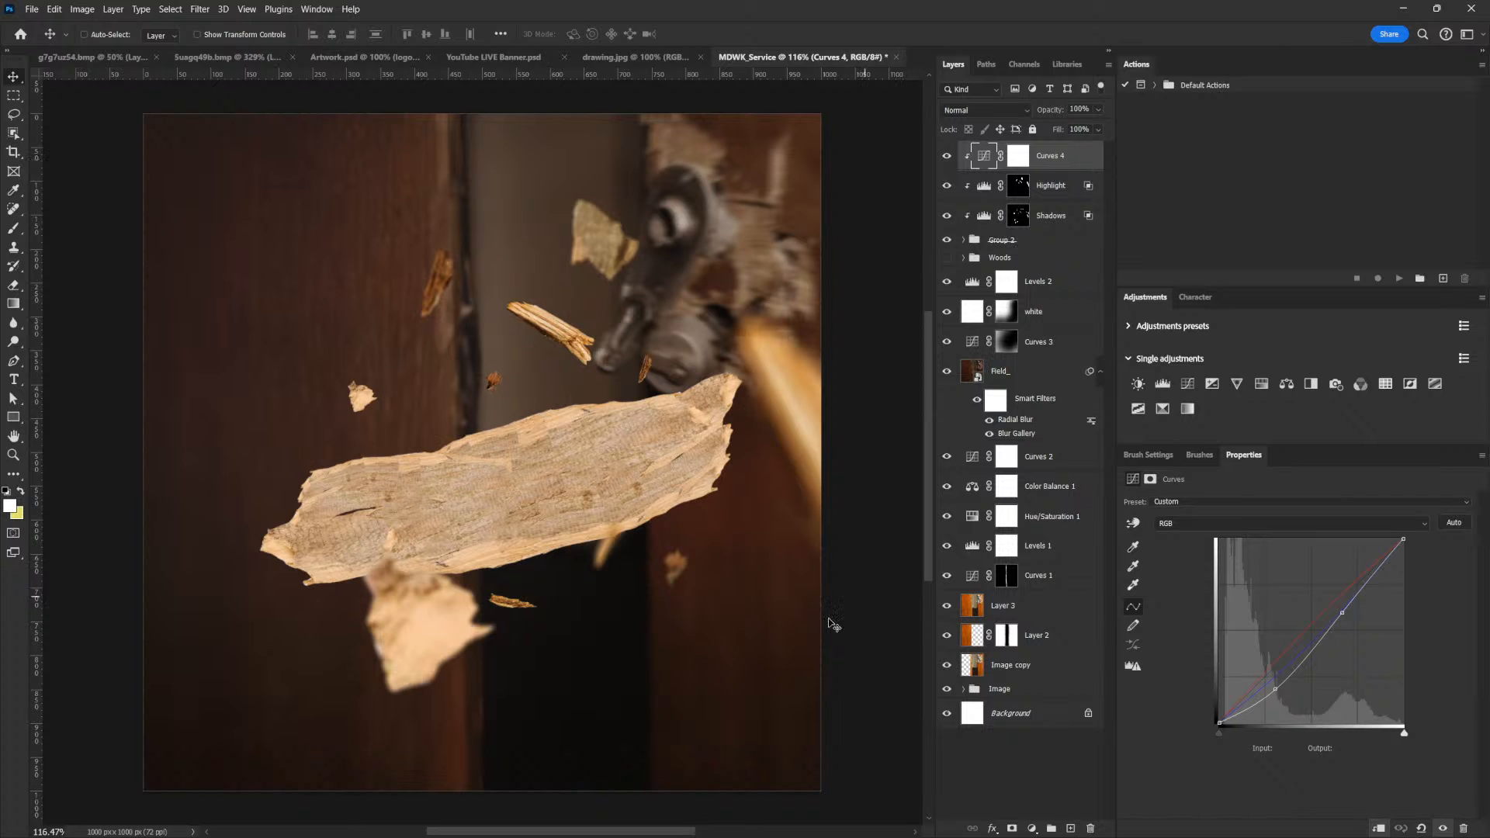
left_click_drag(749, 584, 778, 618)
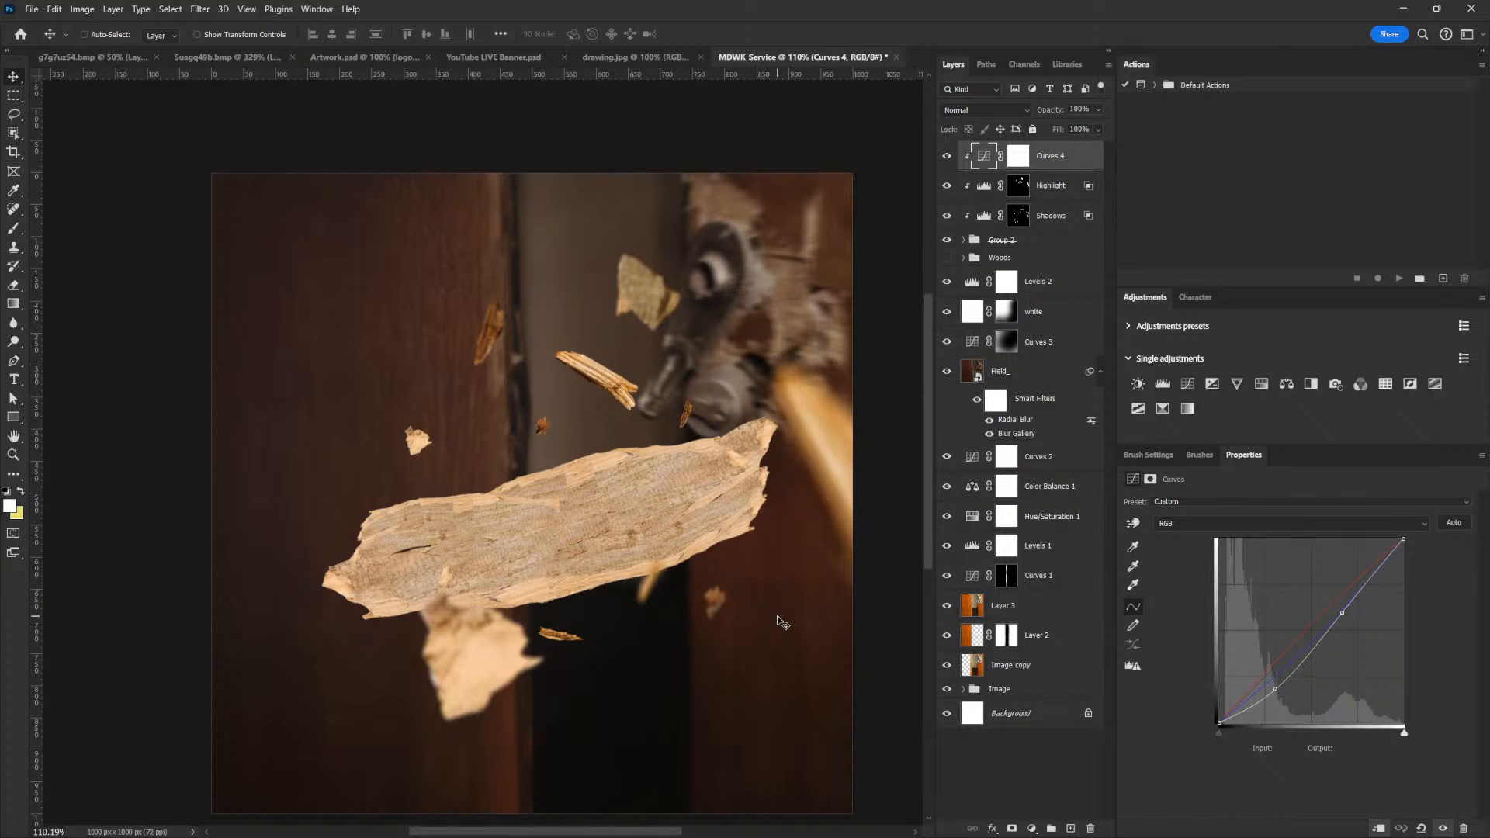
Expand Group 2 and select its large plank layer, Woods copy, checking the layer by toggling its visibility
left_click(1013, 246)
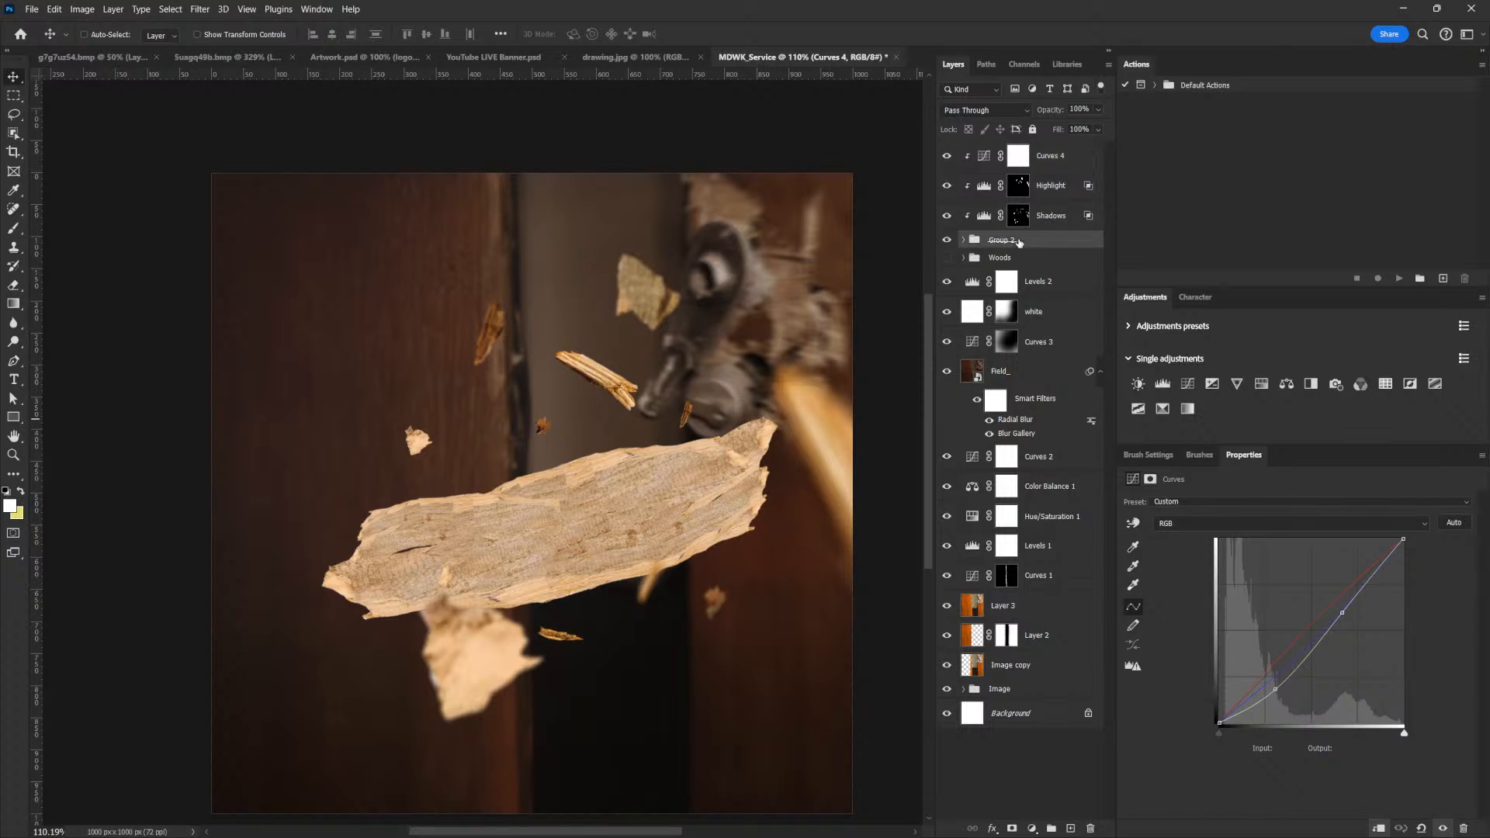
left_click(946, 241)
left_click(946, 240)
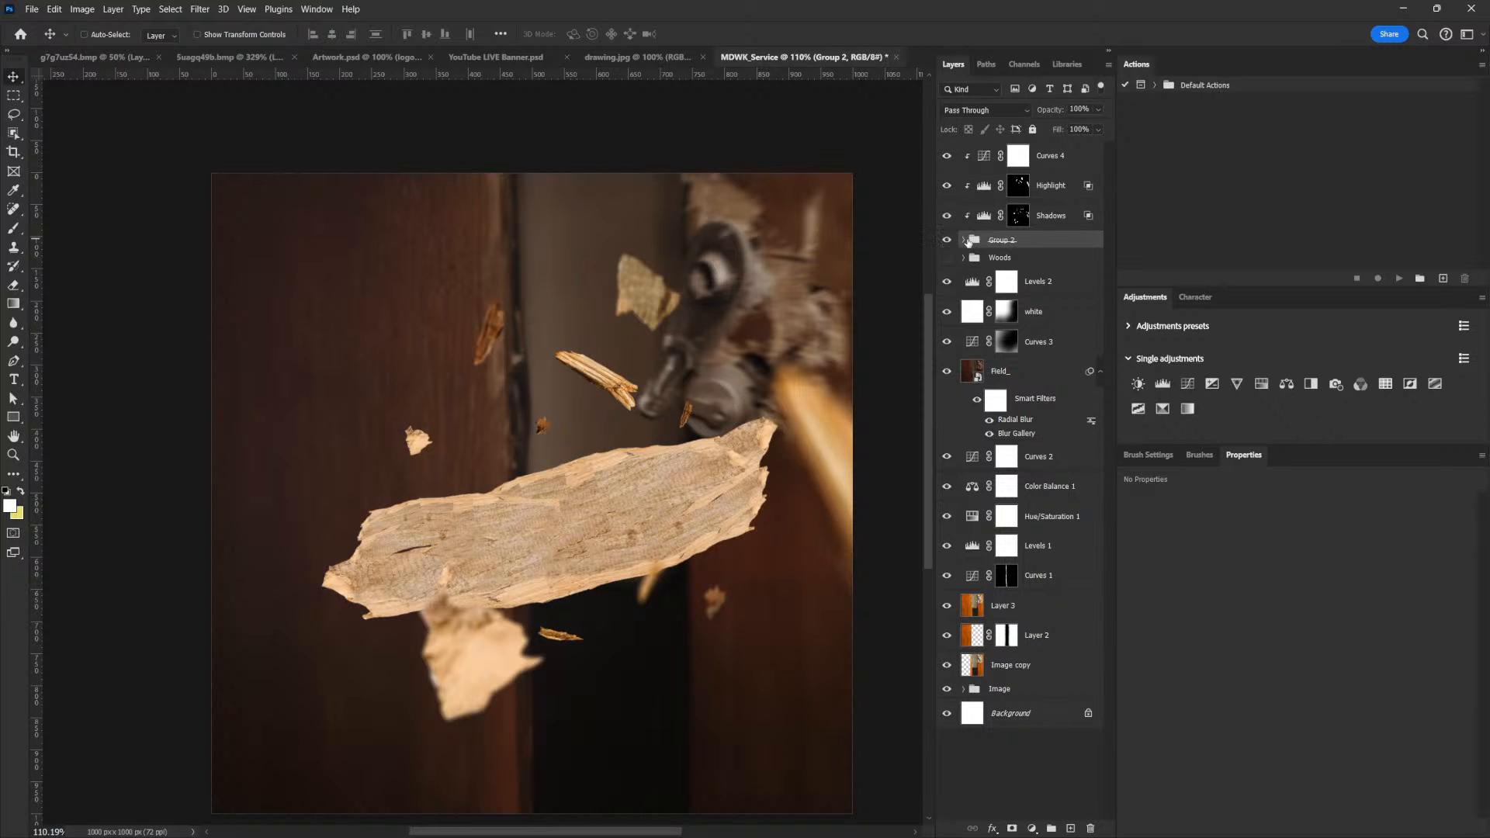
left_click(963, 240)
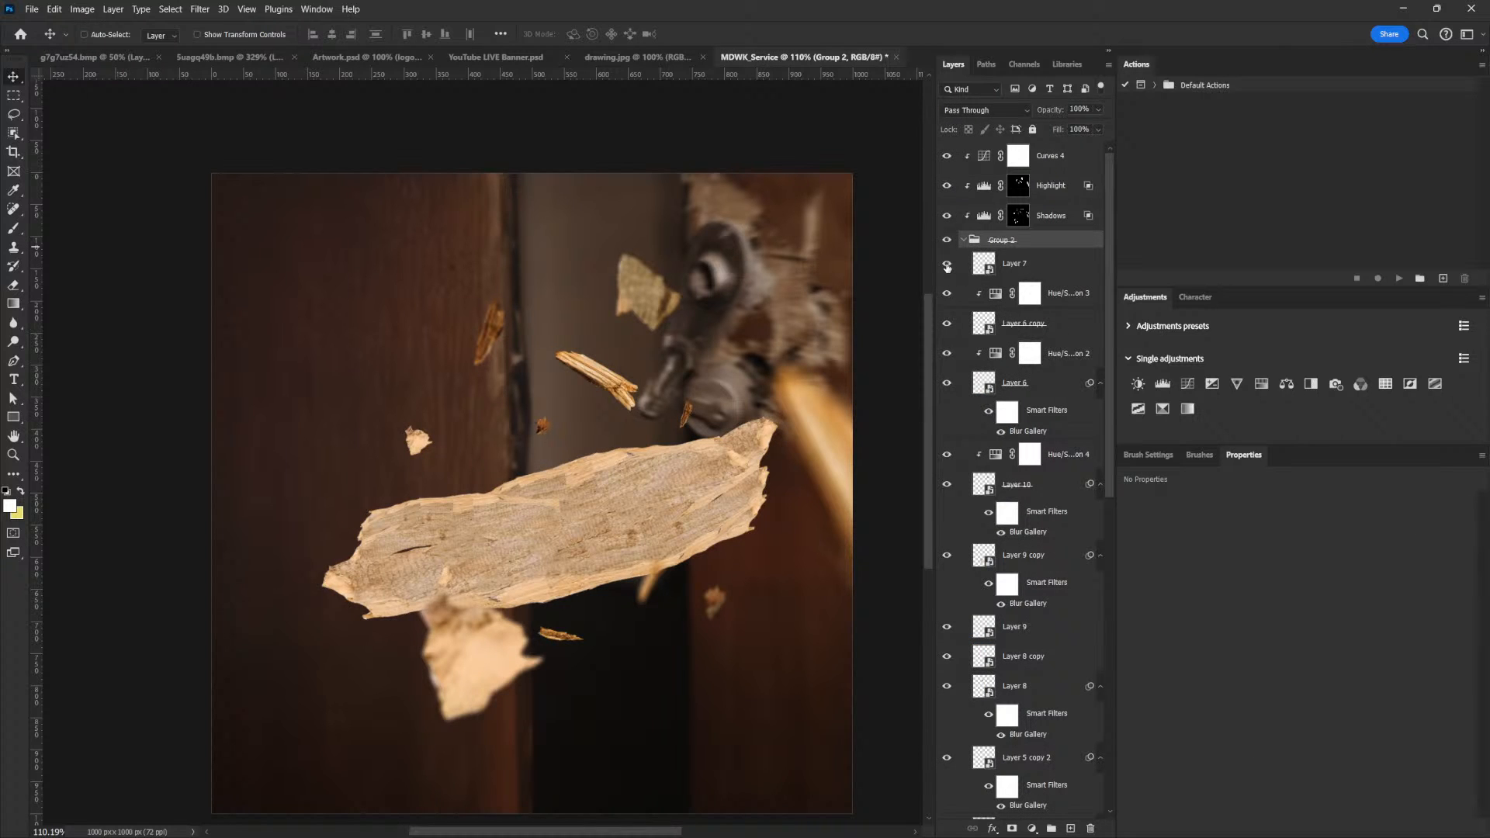
right_click(632, 513)
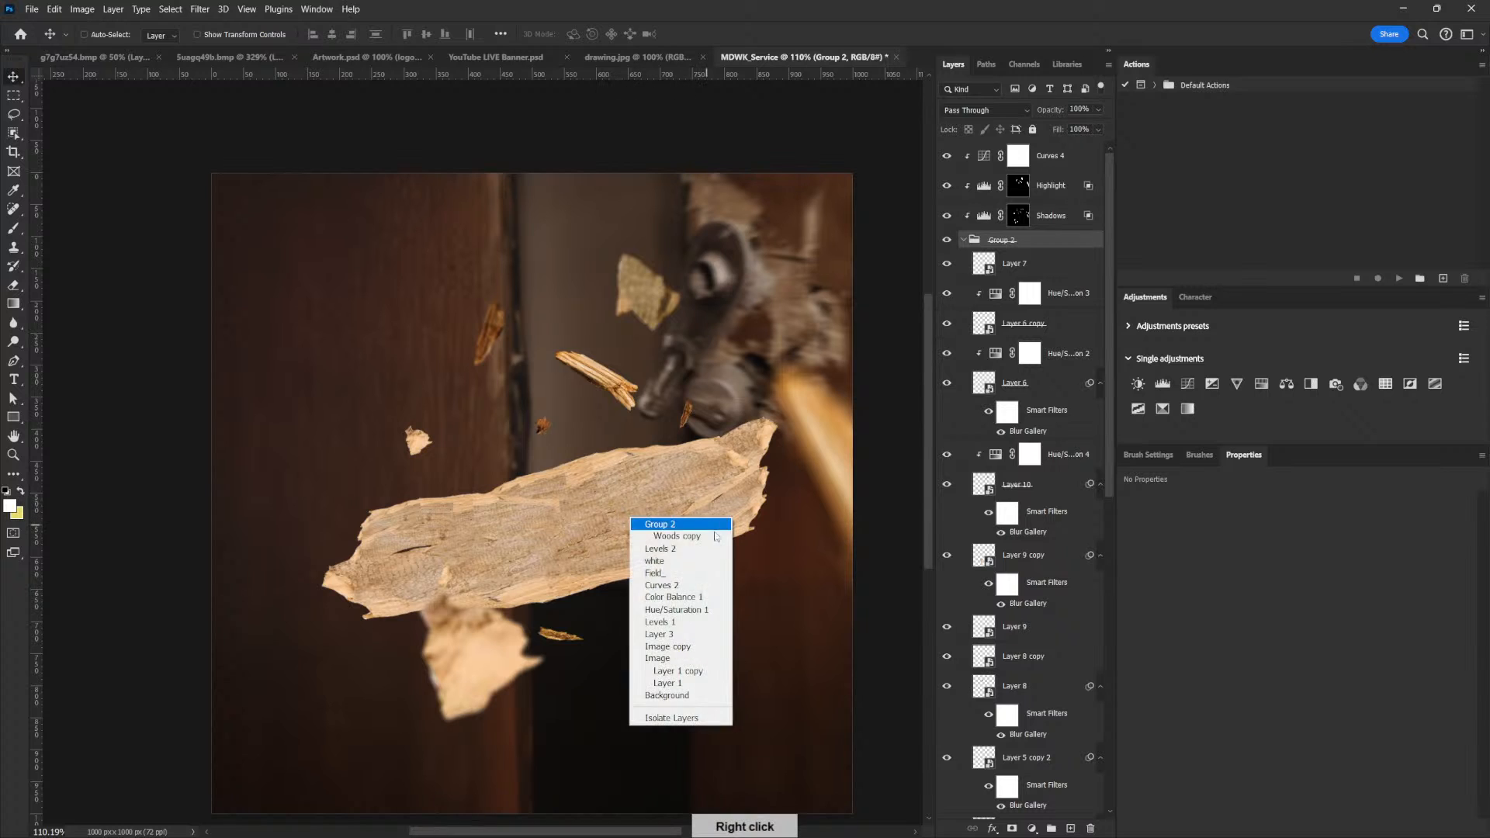
left_click(675, 537)
scroll(1107, 573, "down", 3)
left_click(946, 690)
left_click(947, 690)
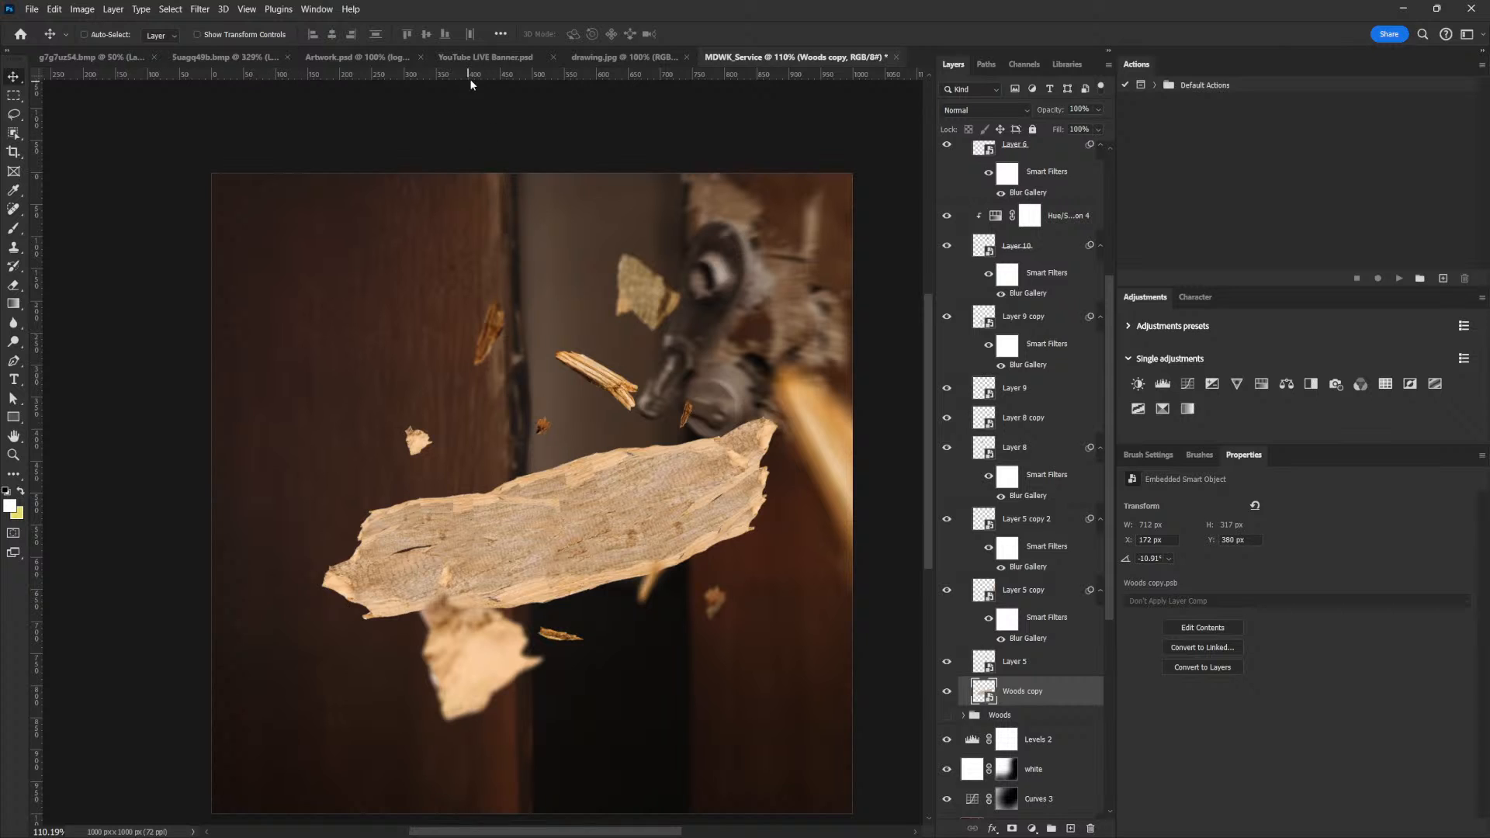
Switch to the Artwork.psd document, hide Layer 14 and expand the Info group that holds the title text
left_click(365, 58)
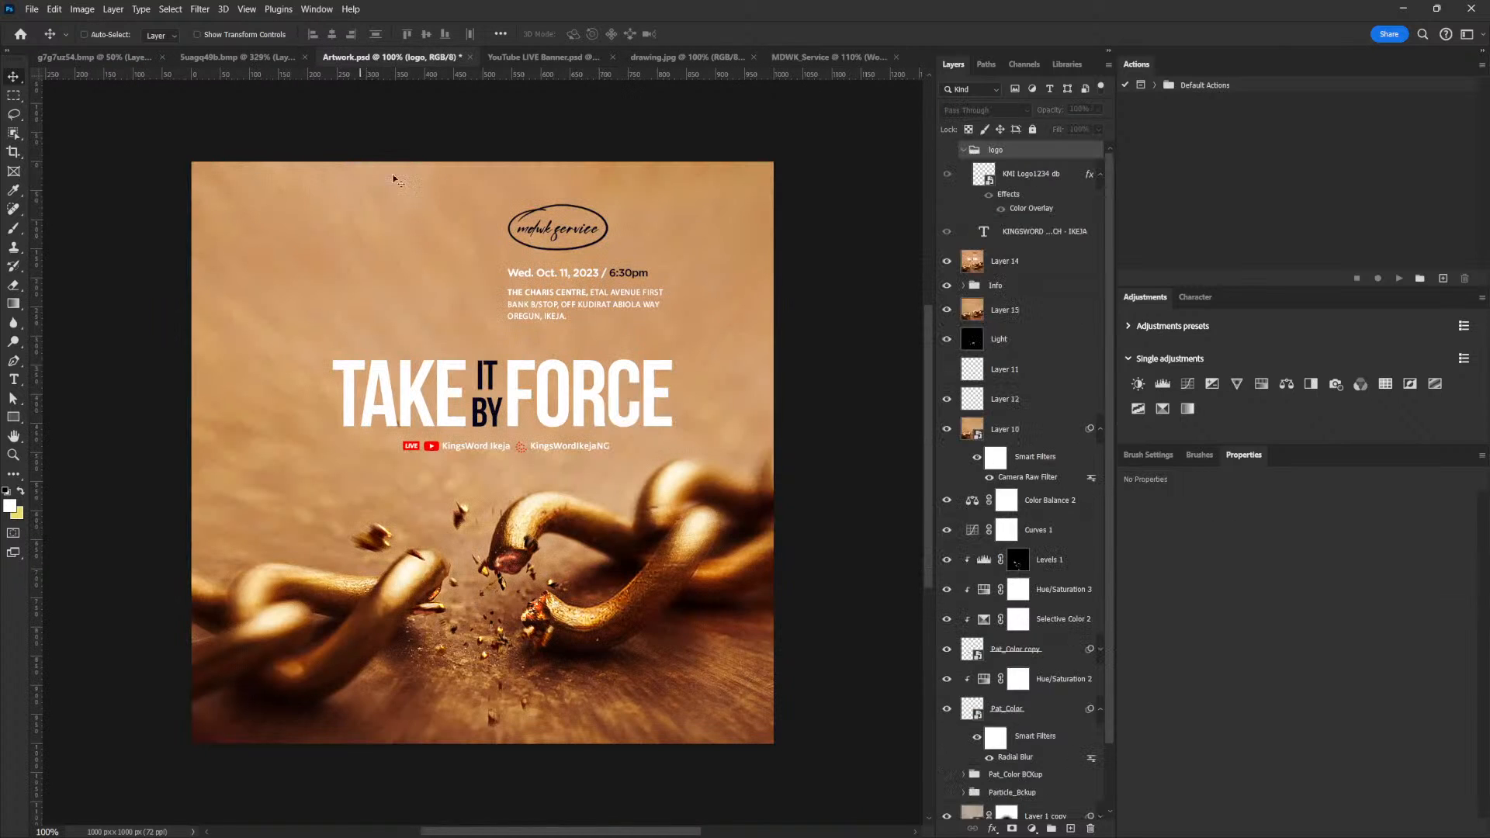
right_click(508, 380)
right_click(509, 372)
right_click(510, 369)
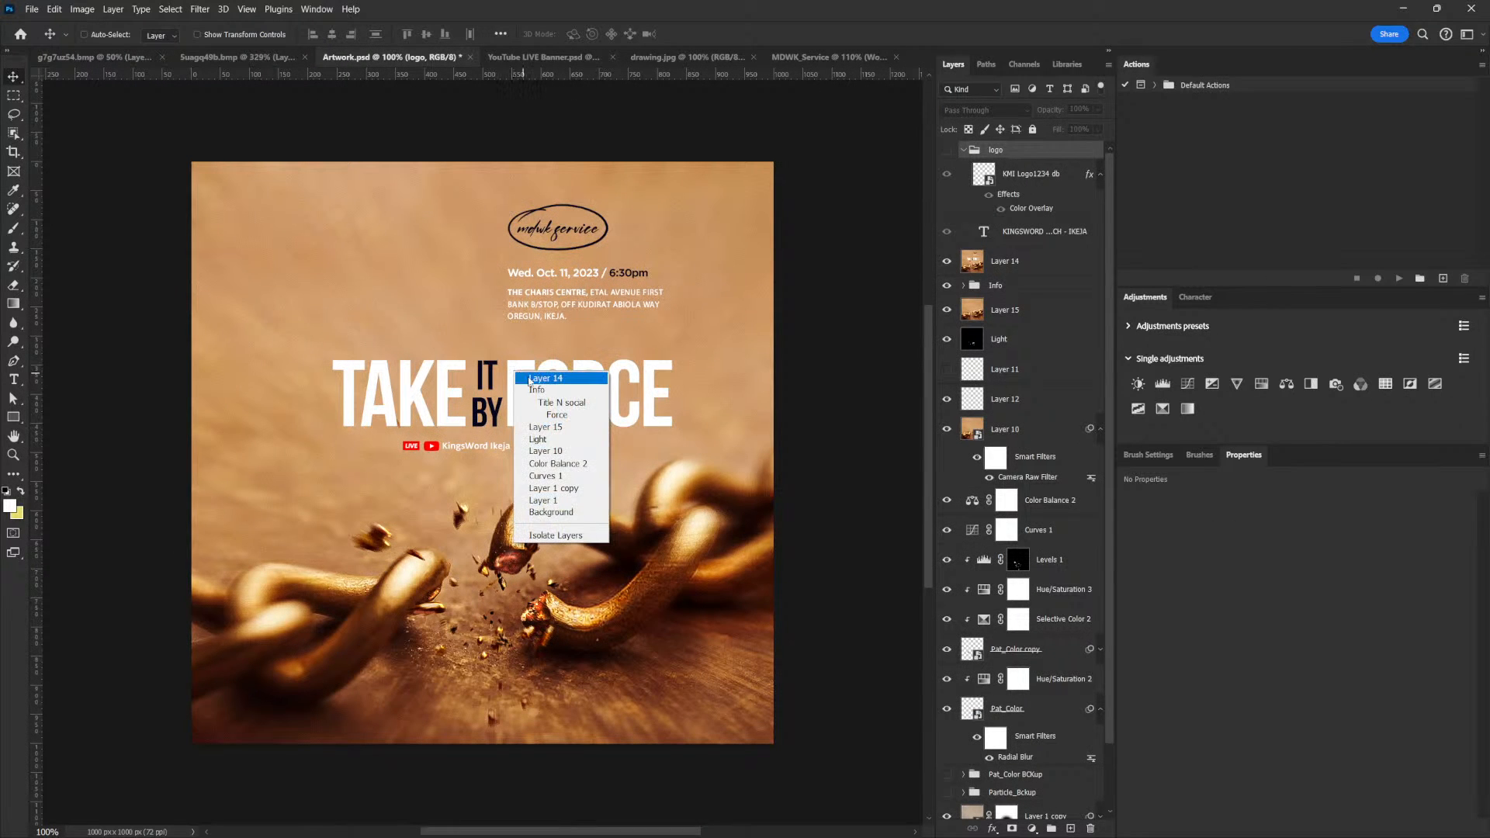
left_click(548, 394)
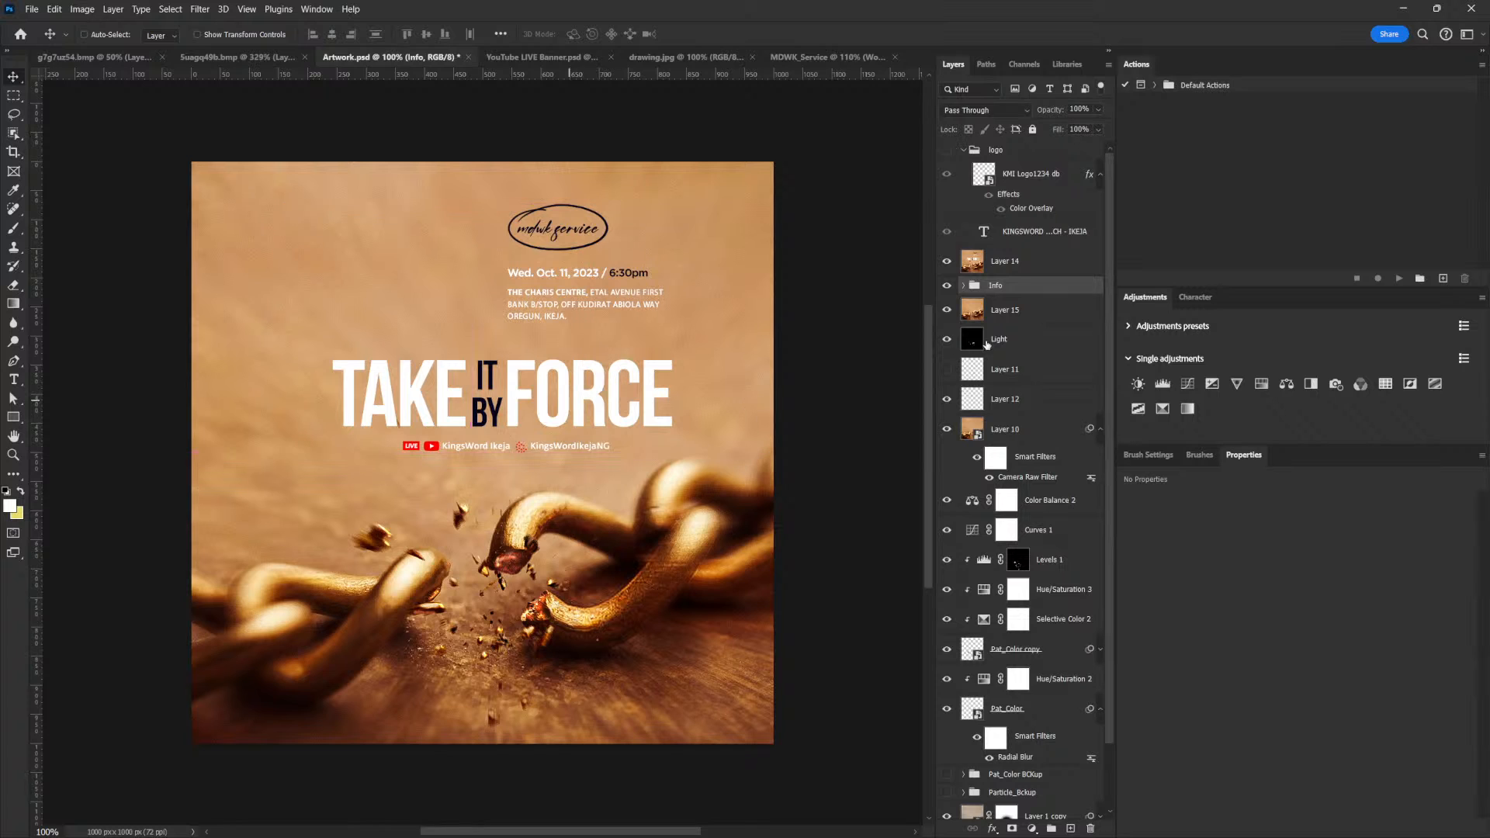
left_click(946, 261)
left_click(946, 285)
left_click(947, 287)
left_click(963, 286)
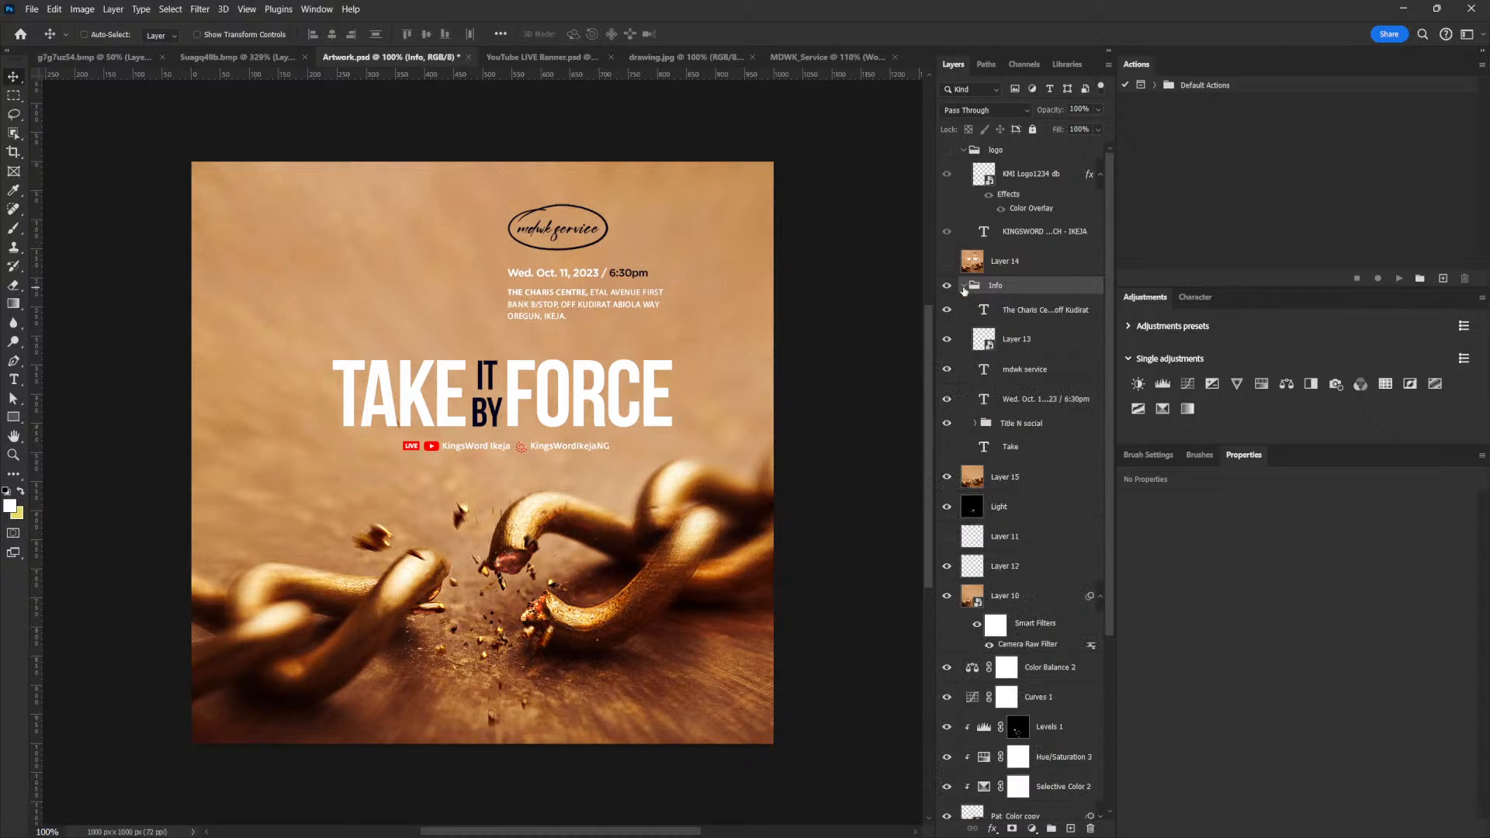
Copy the It By, take and Force text layers from the Title N social group into MDWK_Service, just above Woods copy
left_click(1021, 424)
left_click(947, 424)
left_click(946, 424)
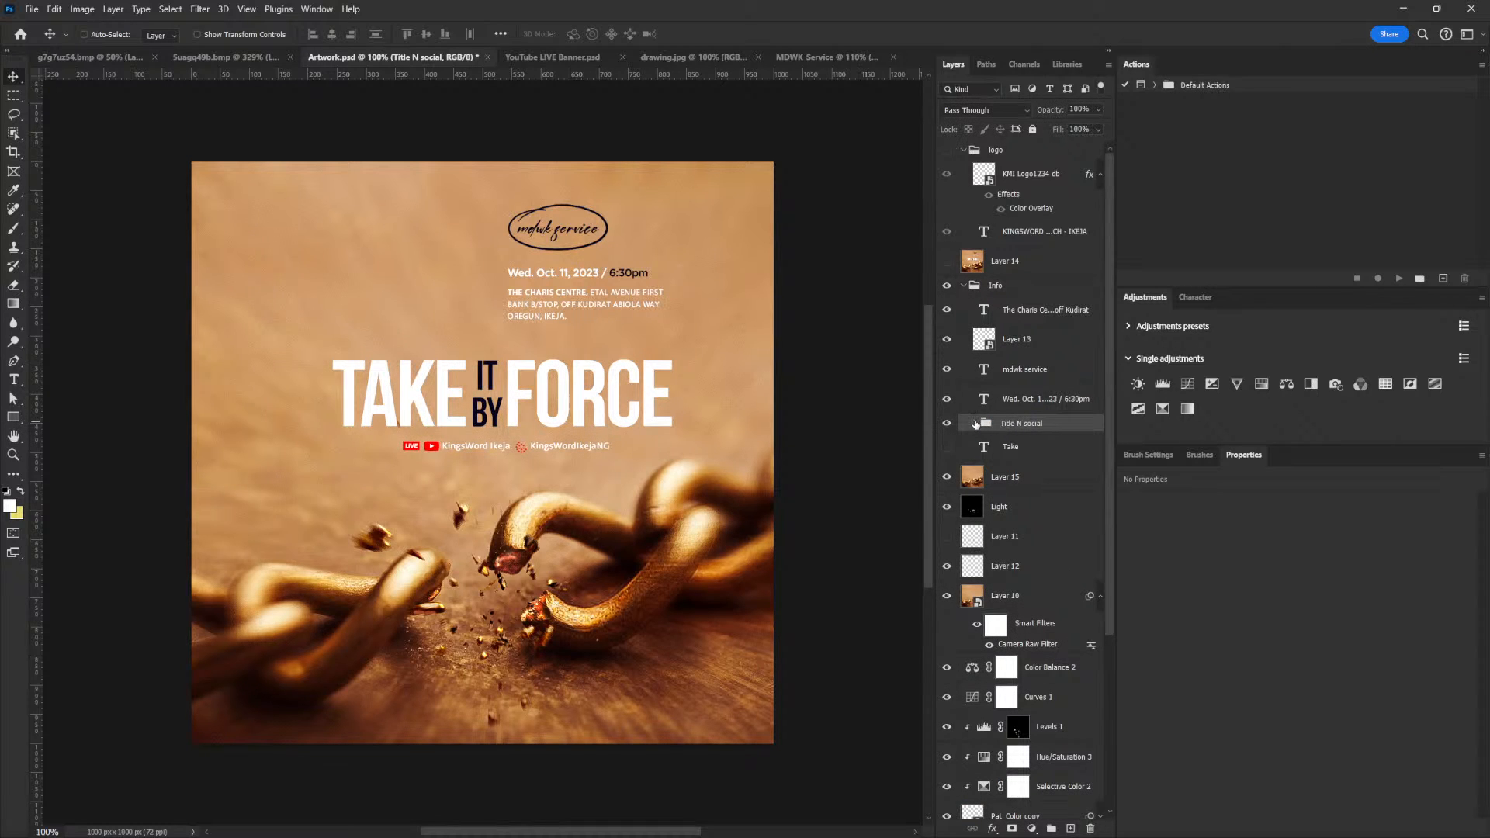
left_click(974, 423)
left_click(1018, 465)
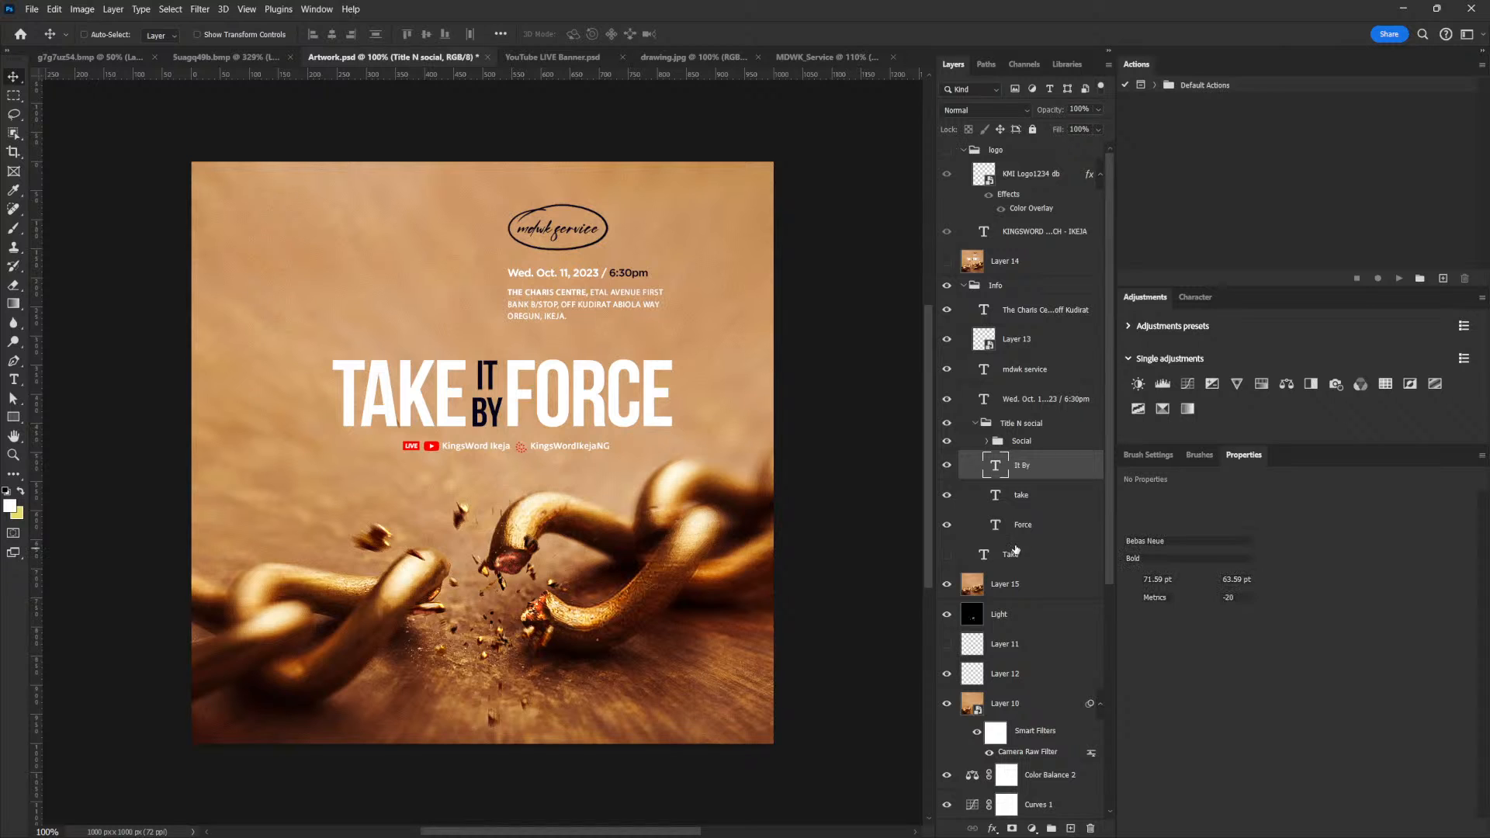
left_click(1028, 545, "shift")
left_click(1029, 549, "ctrl")
left_click_drag(586, 413, 616, 434)
Fit the title onto the plank by scaling it to about 85% and rotating it about -12.7° along the wood's slope
mouse_move(627, 536)
left_mouse_down()
mouse_move(641, 540)
mouse_move(630, 512)
left_mouse_up()
key("ctrl+t")
left_click_drag(739, 448, 707, 453)
left_click_drag(727, 514, 725, 474)
left_click_drag(631, 484, 620, 478)
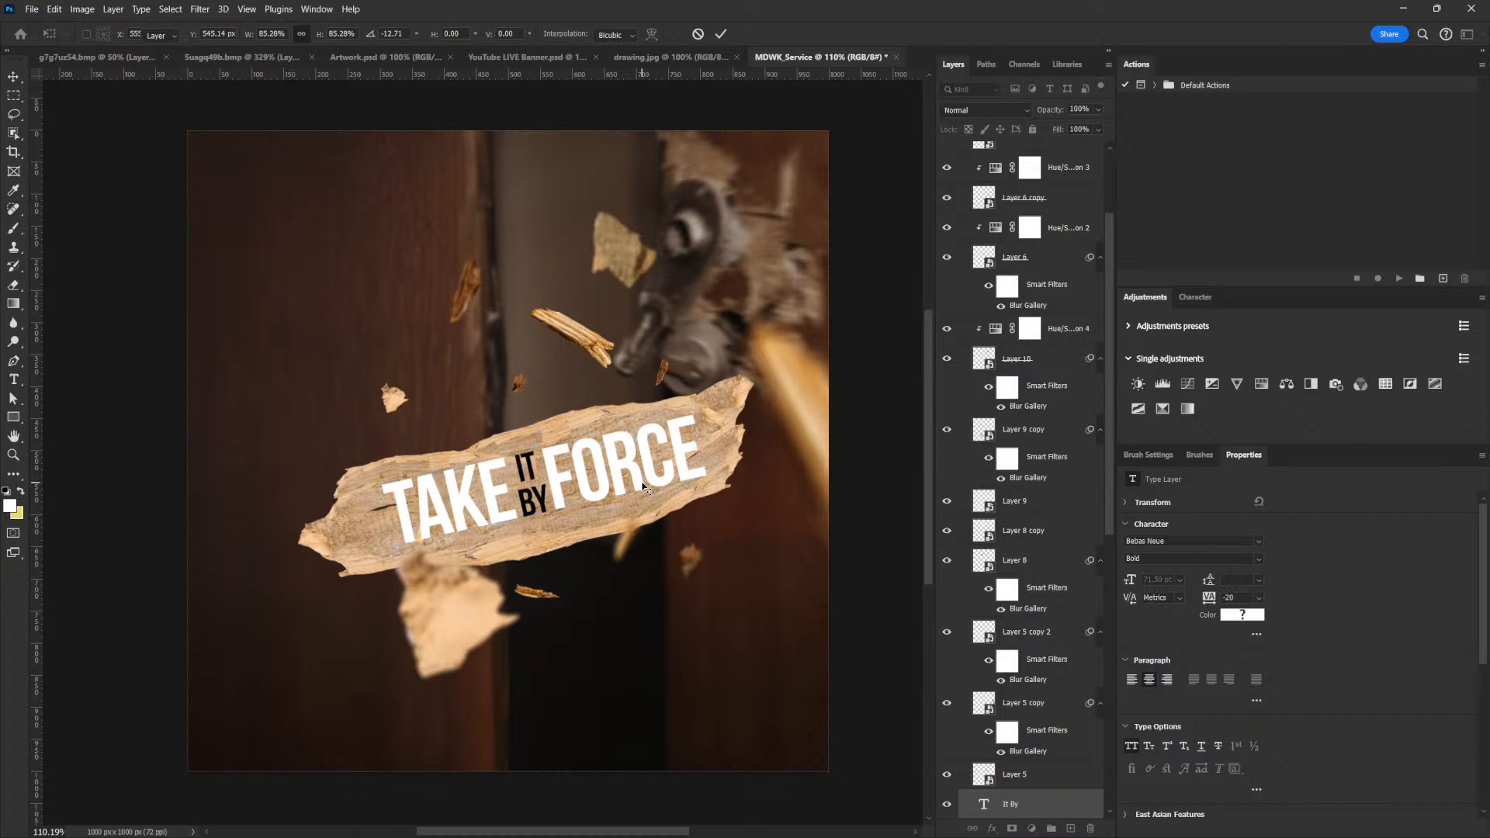
key("Return")
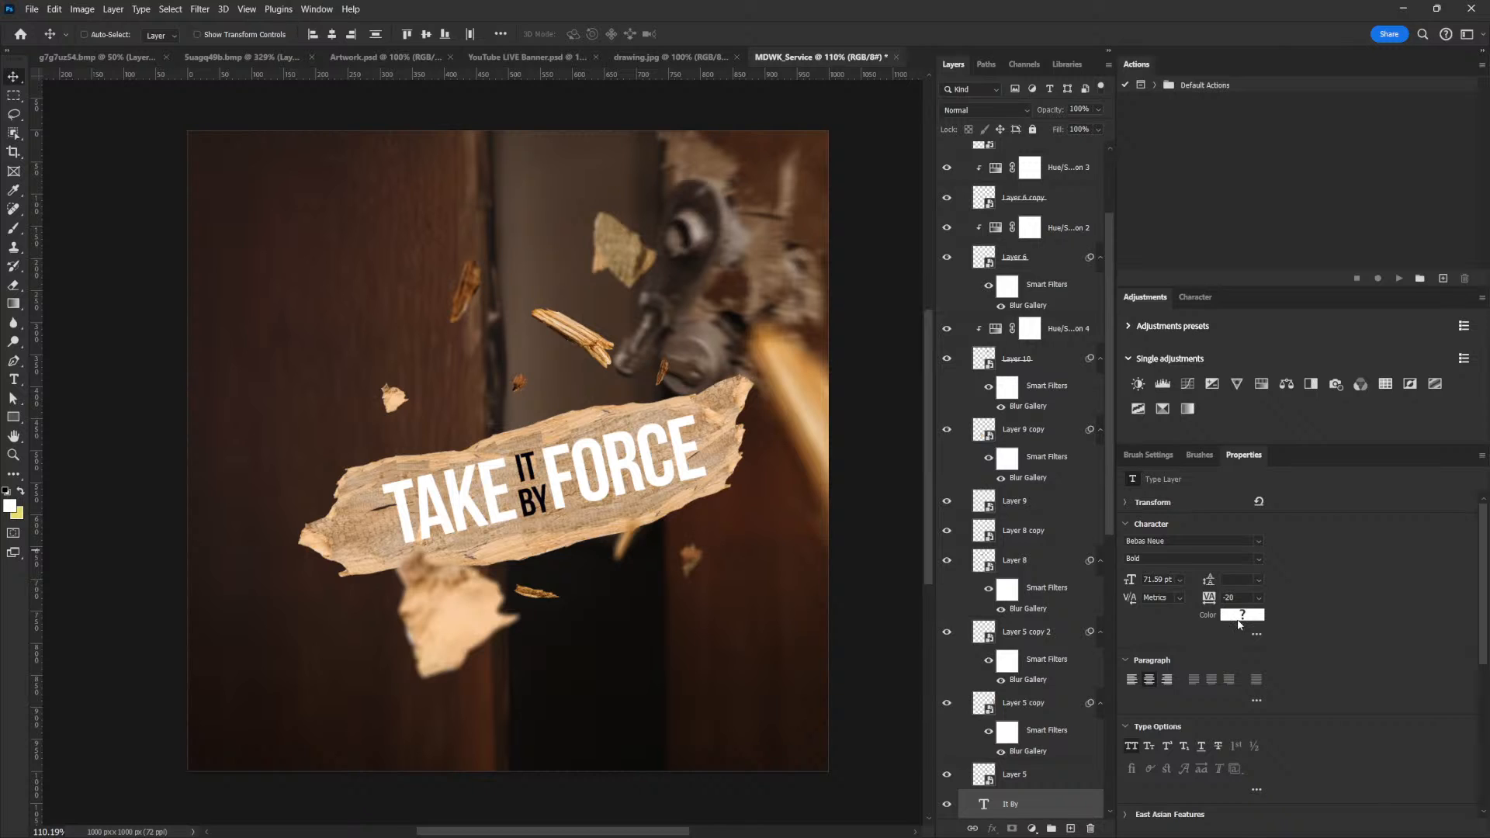
Color all three title text layers black (#000000) and scale them down to about 93.5%
left_click(1239, 614)
left_click_drag(954, 647, 900, 696)
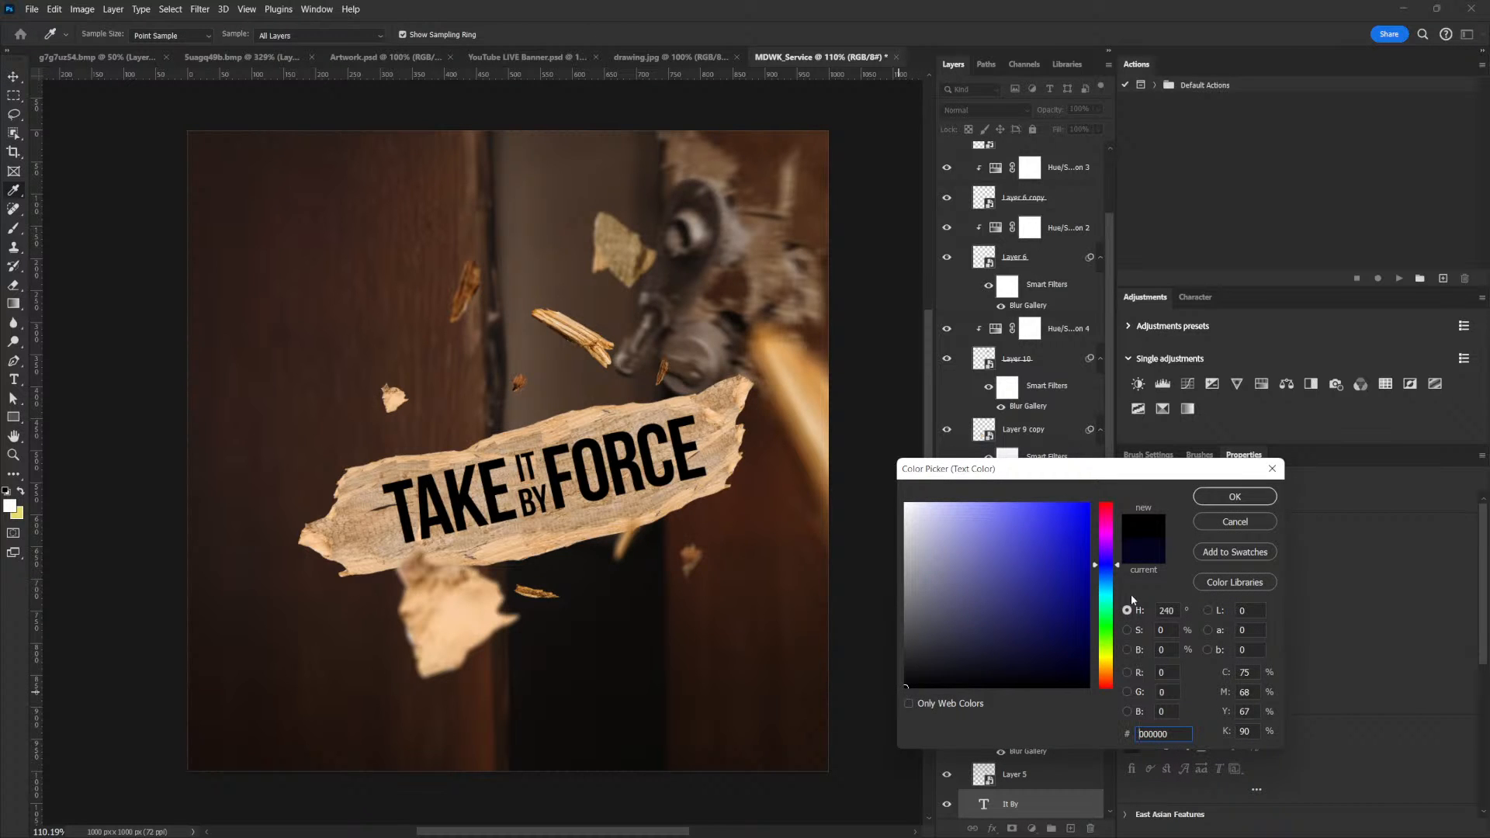
left_click(1232, 498)
key("ctrl+t")
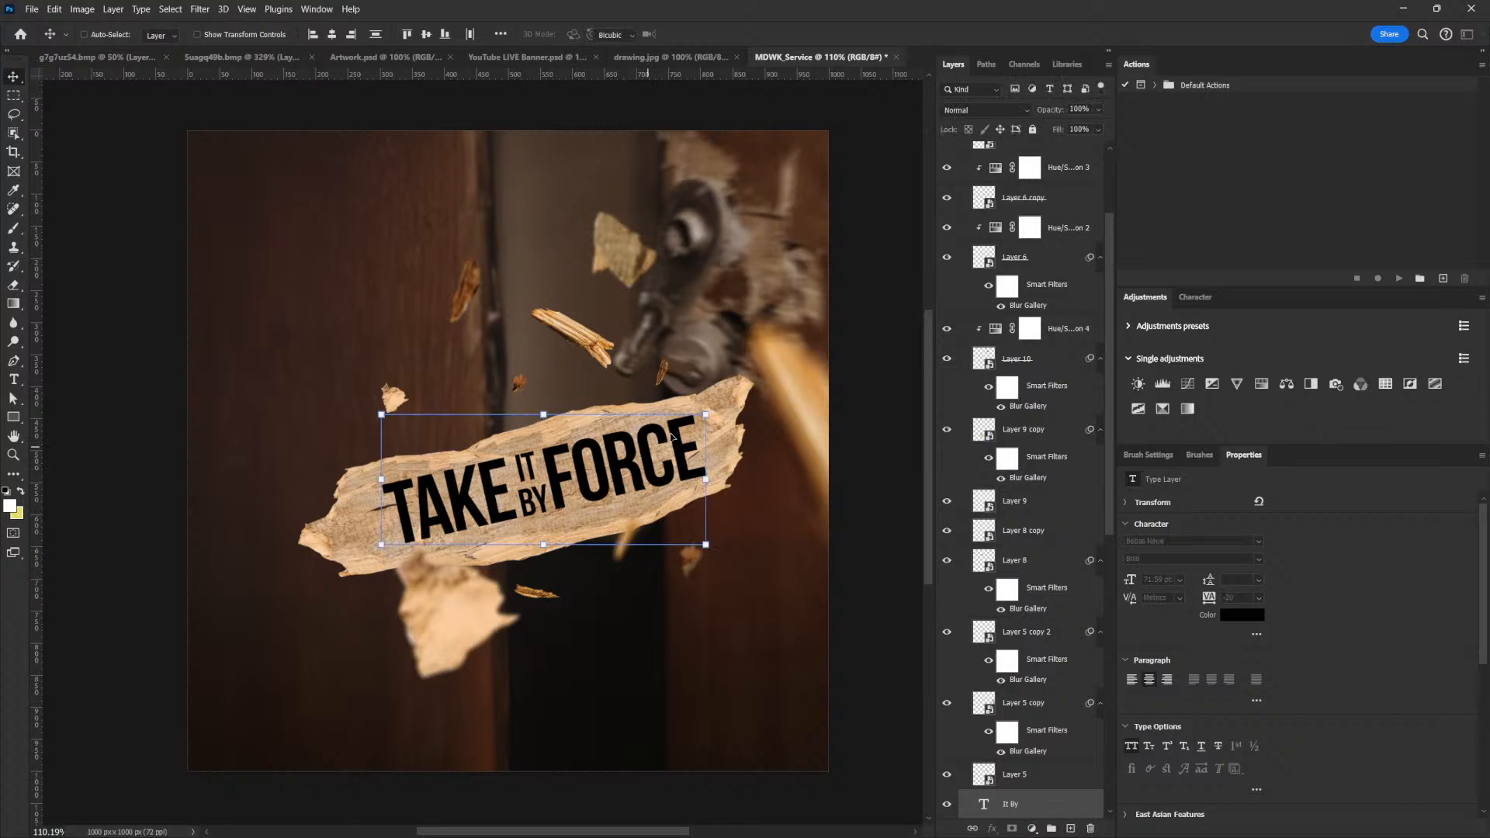
left_click_drag(704, 415, 695, 419)
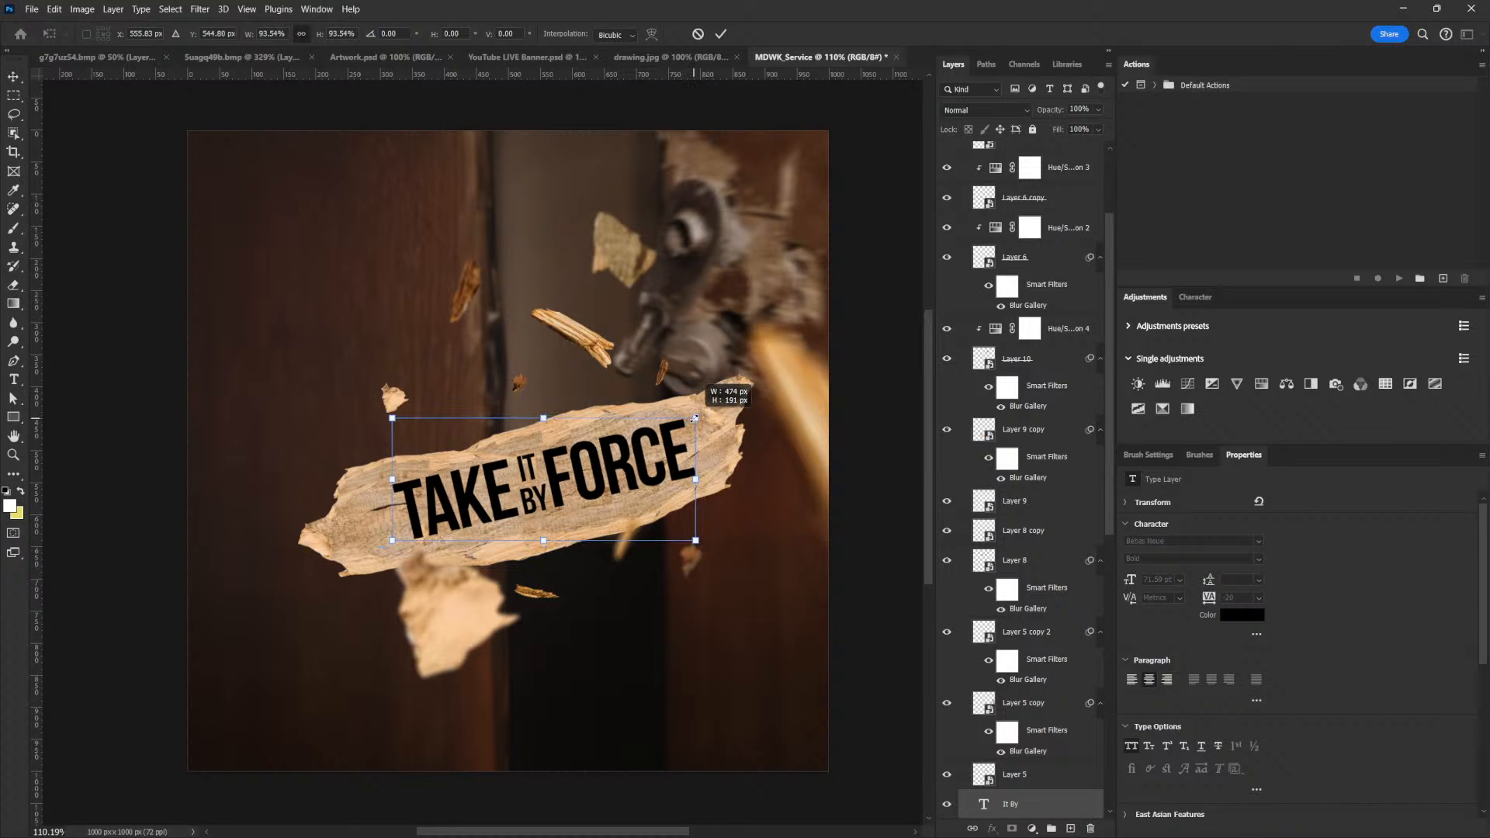
key("Return")
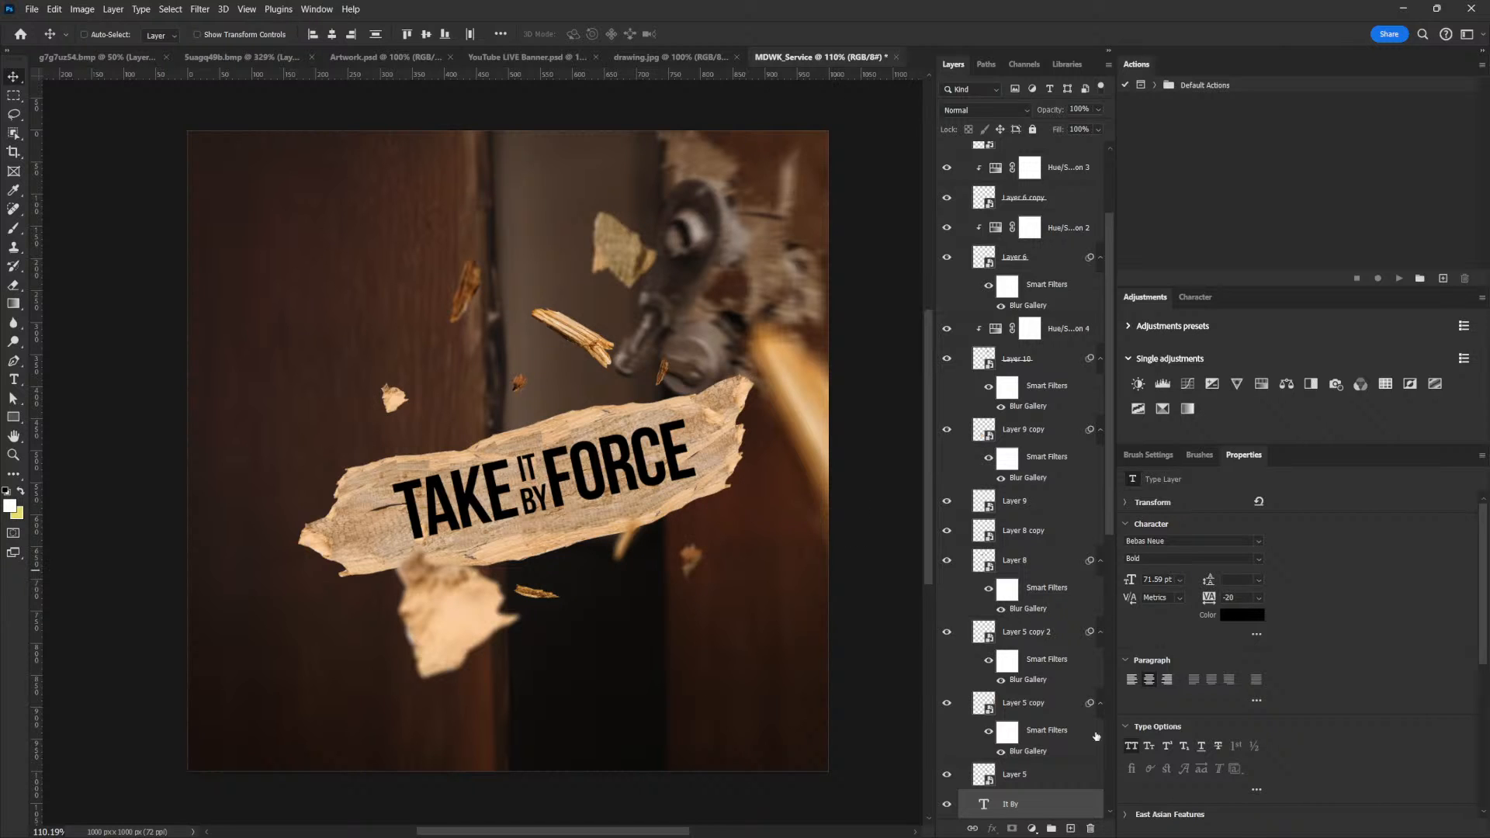
Recolor only the Force text layer to a strong saturated red
scroll(1030, 780, "down", 3)
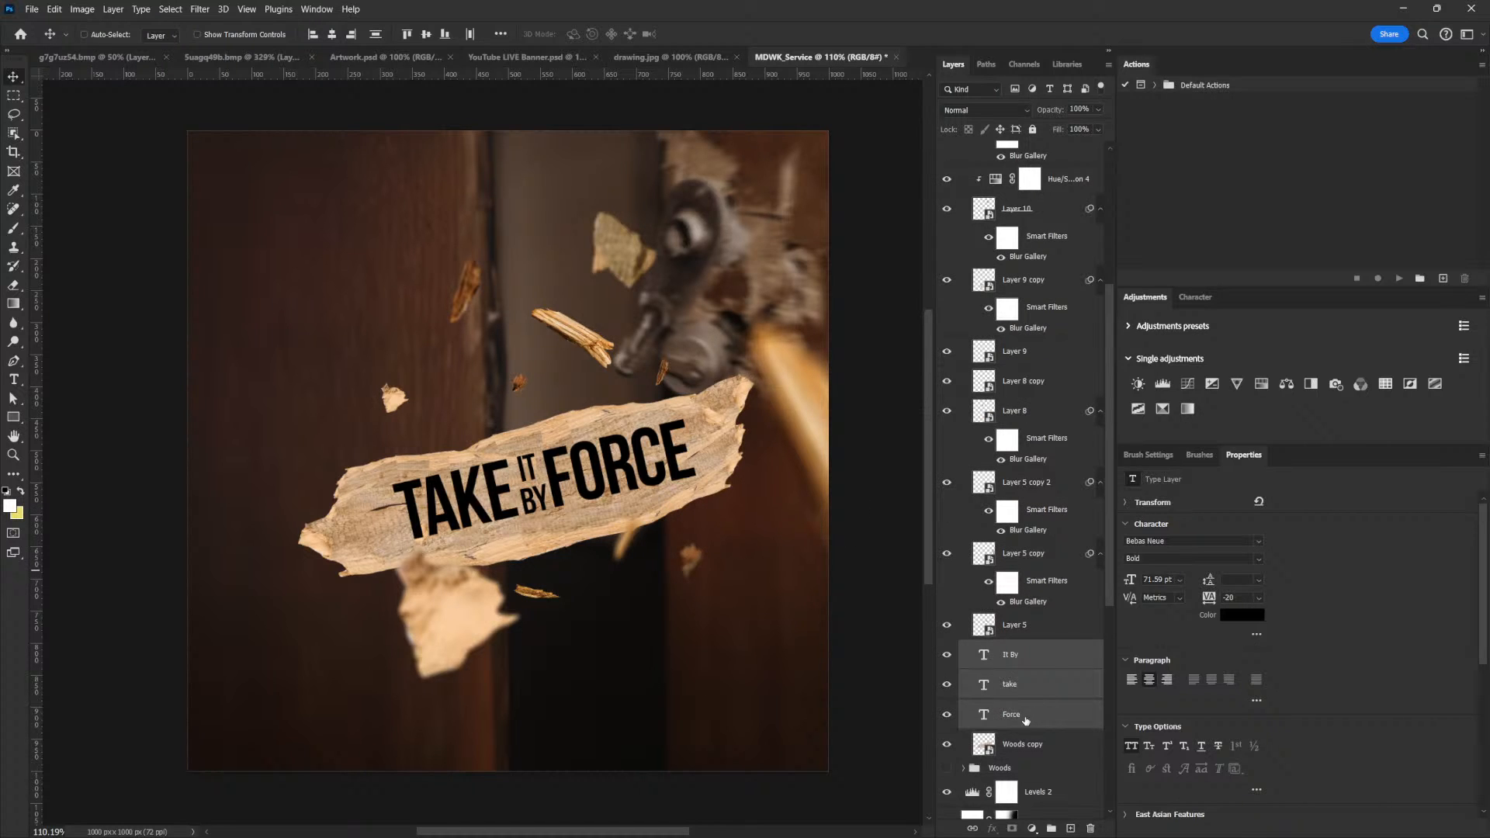
left_click(1034, 710)
left_click(1251, 618)
left_click(1088, 555)
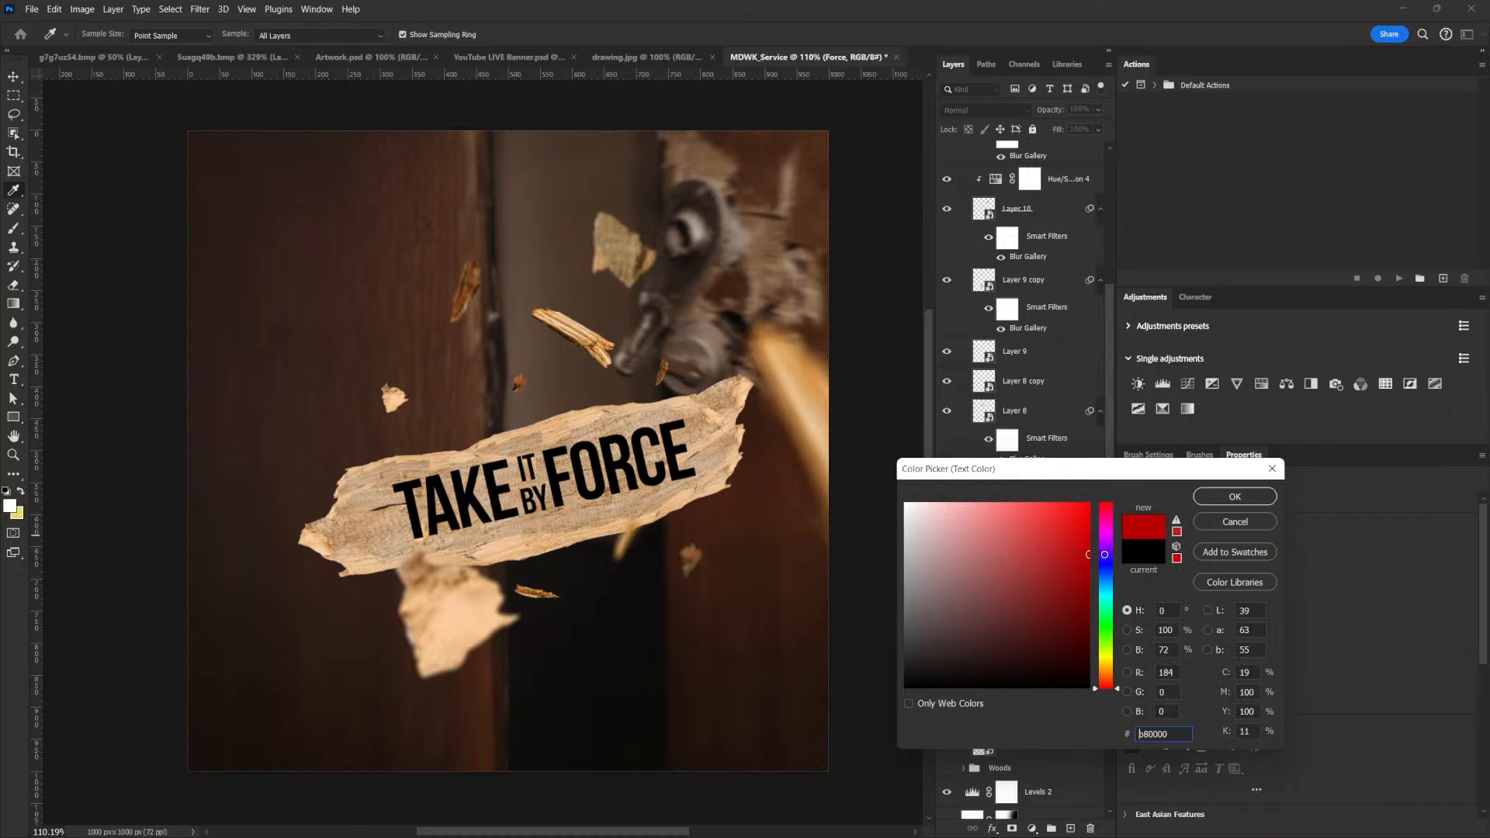
mouse_move(1091, 556)
left_mouse_down()
mouse_move(1066, 549)
mouse_move(1084, 543)
left_mouse_up()
left_click(1234, 496)
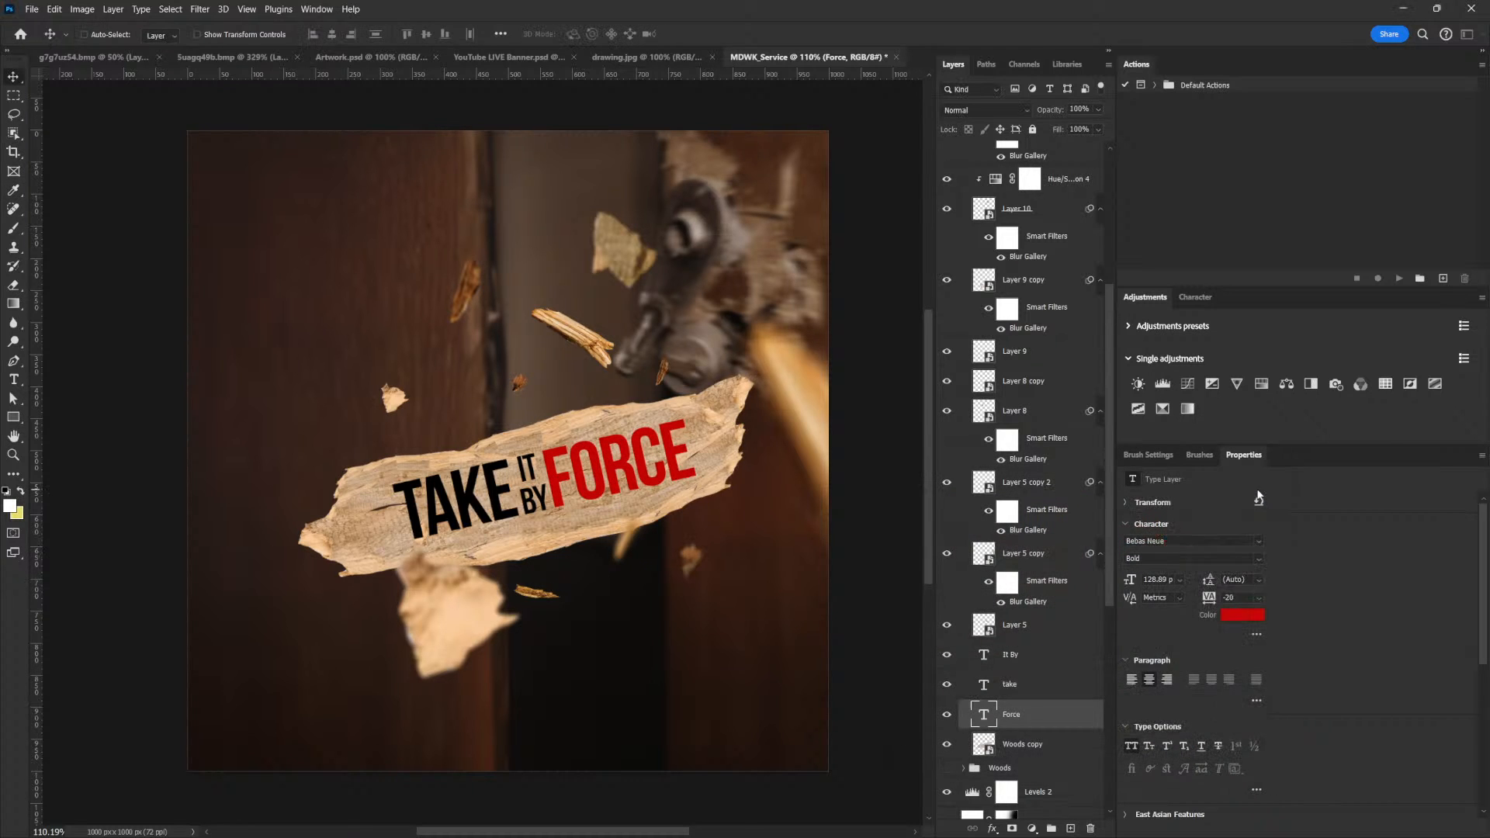
Group the three title layers and blend the group into the wood grain with Blend If, splitting the underlying-layer highlights around 175 / 223
left_click(1023, 656, "shift")
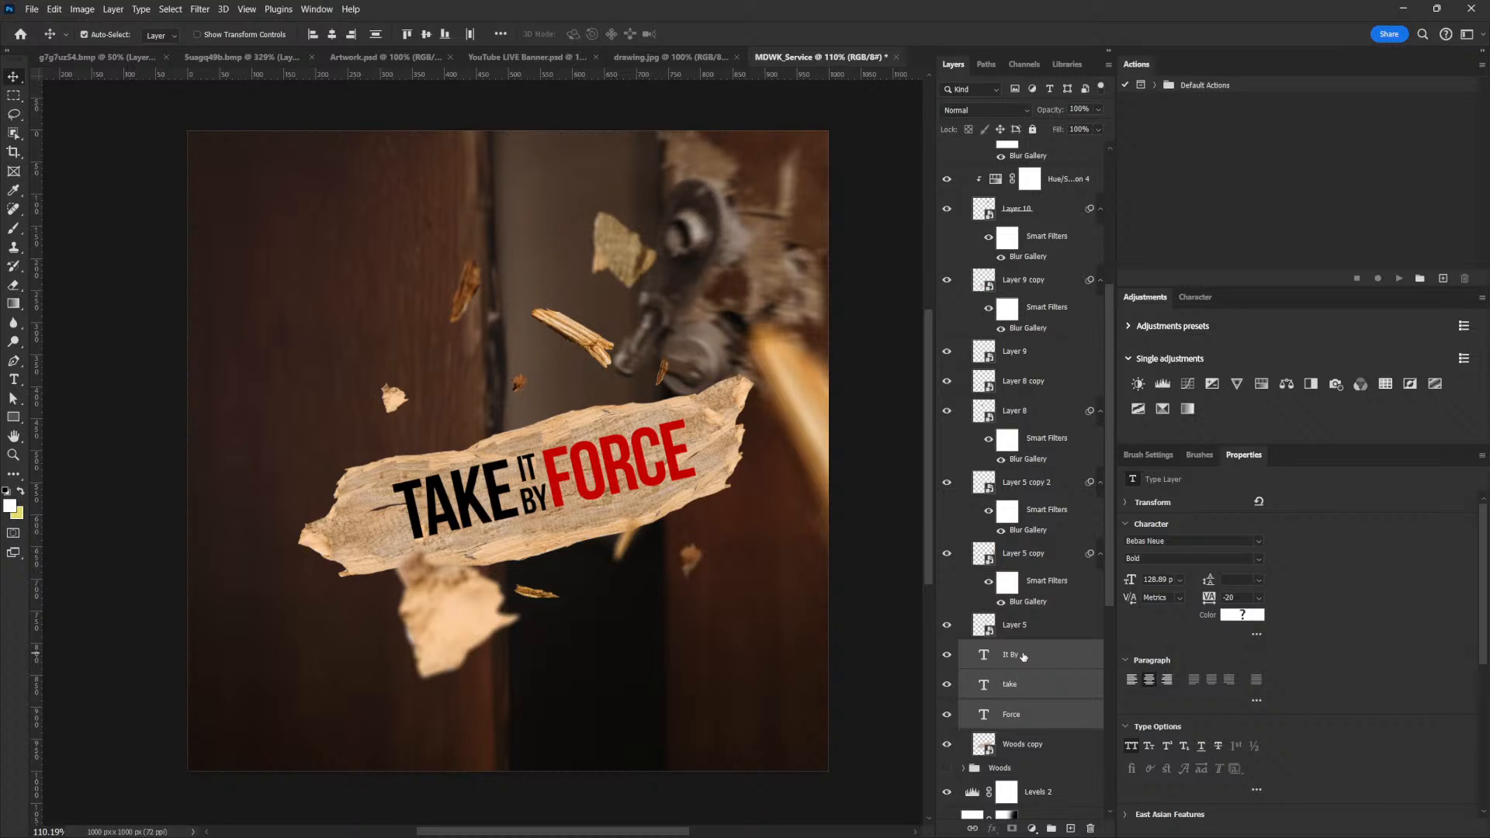
key("ctrl+g")
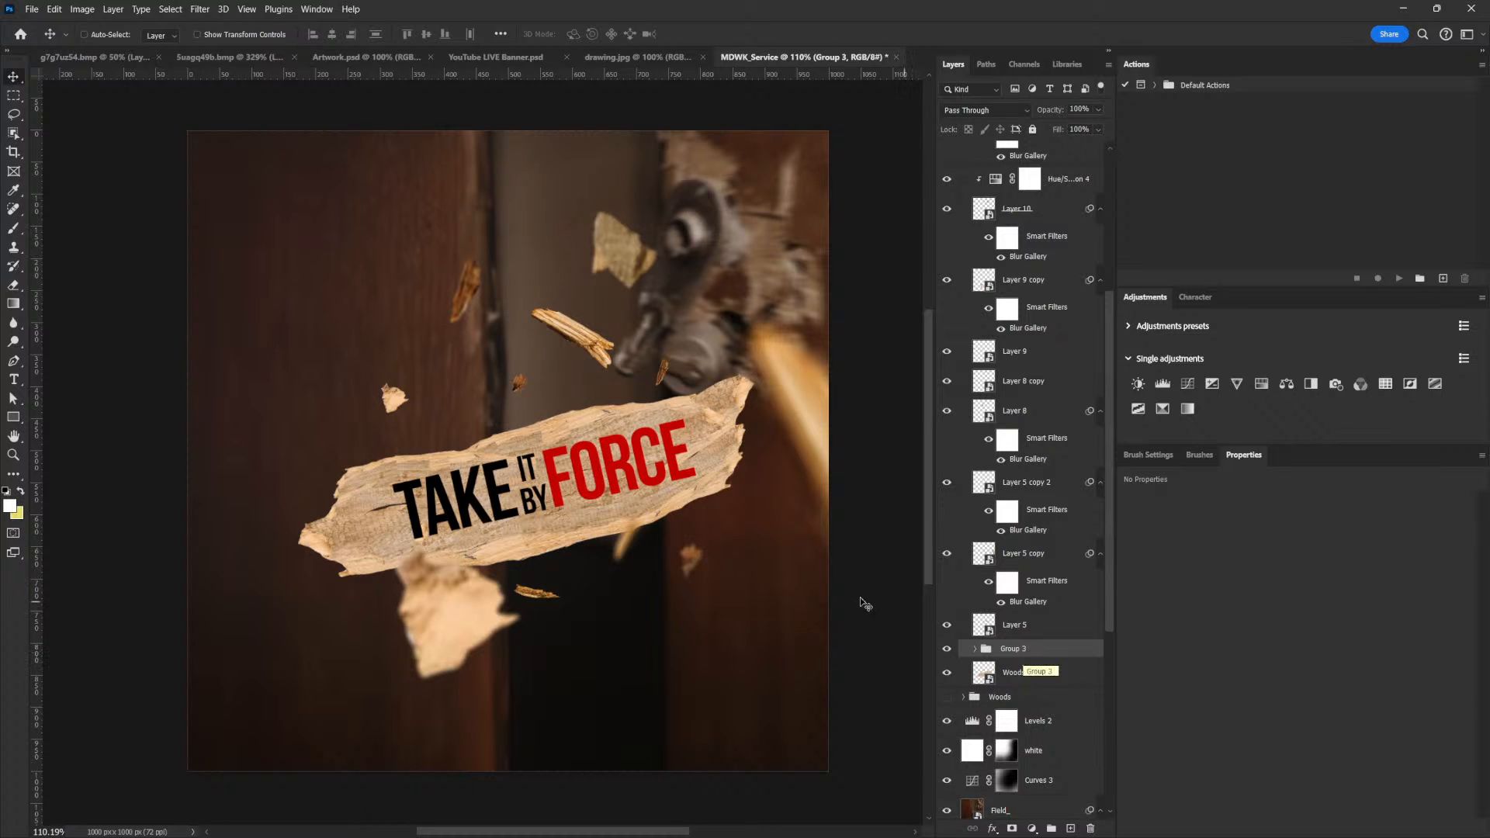
double_click(1088, 652)
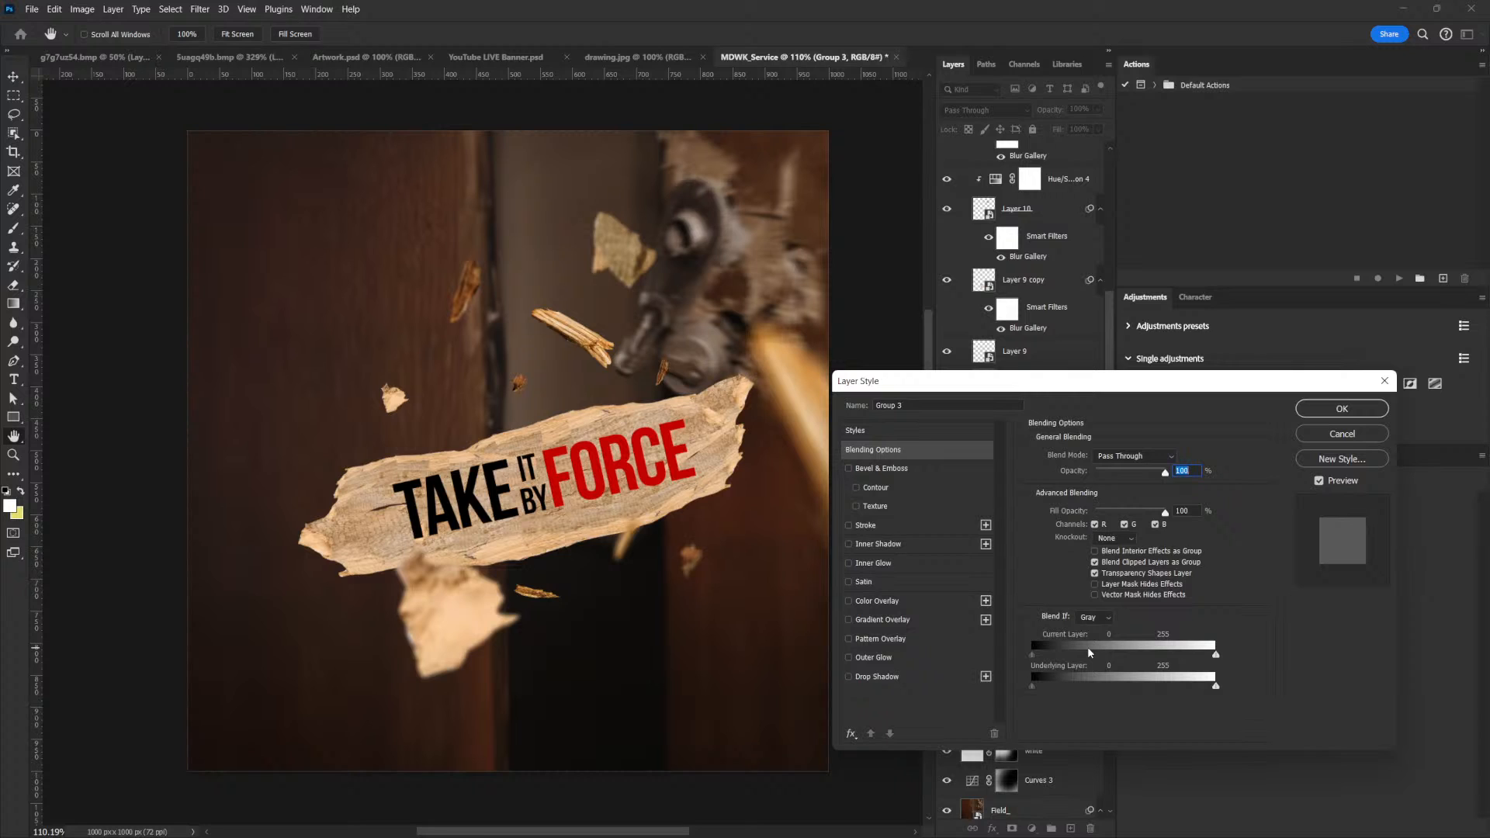
left_click_drag(988, 377, 990, 385)
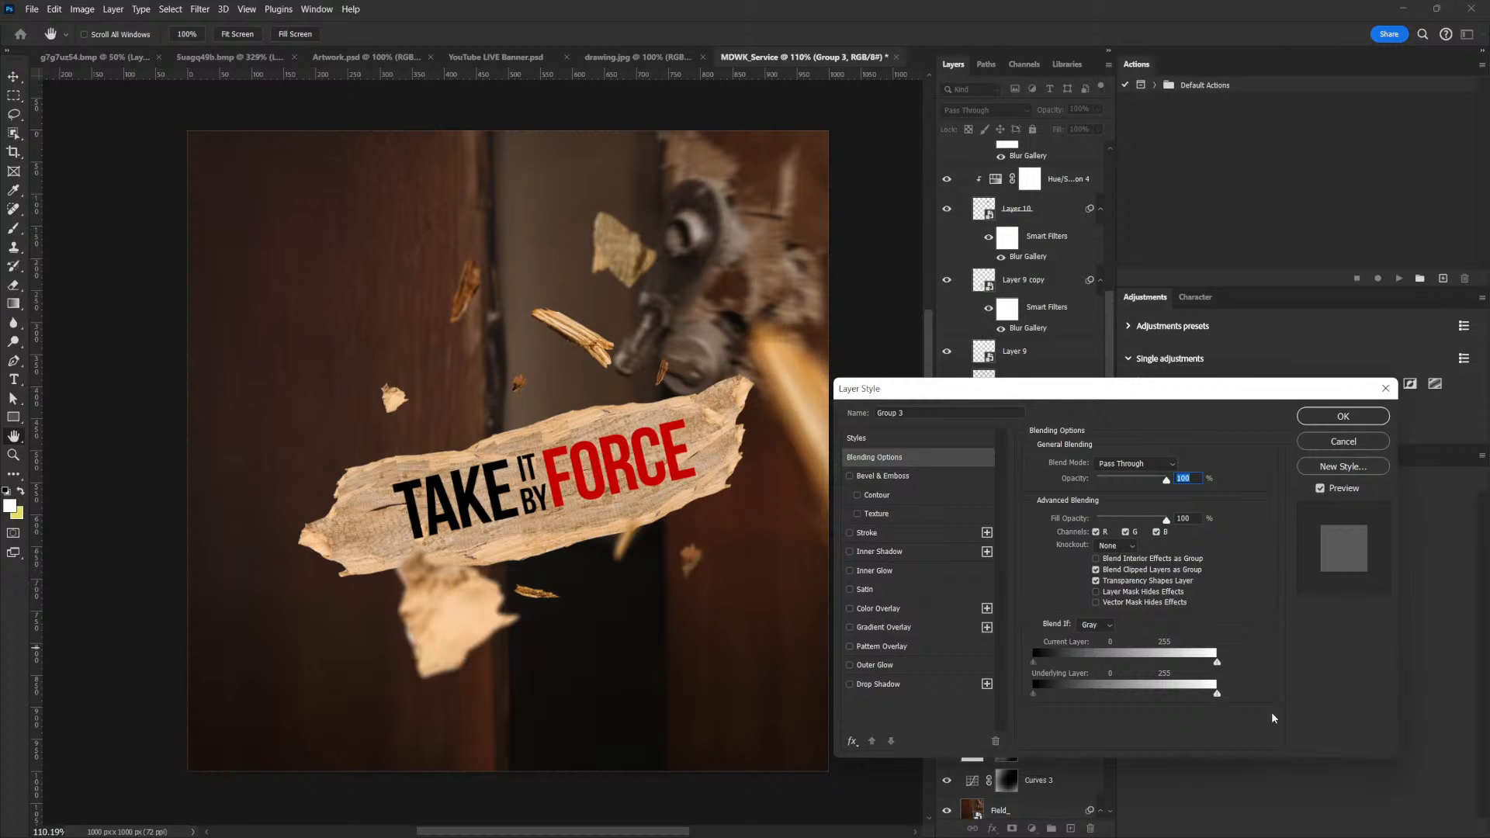
left_click_drag(1215, 697, 1178, 695)
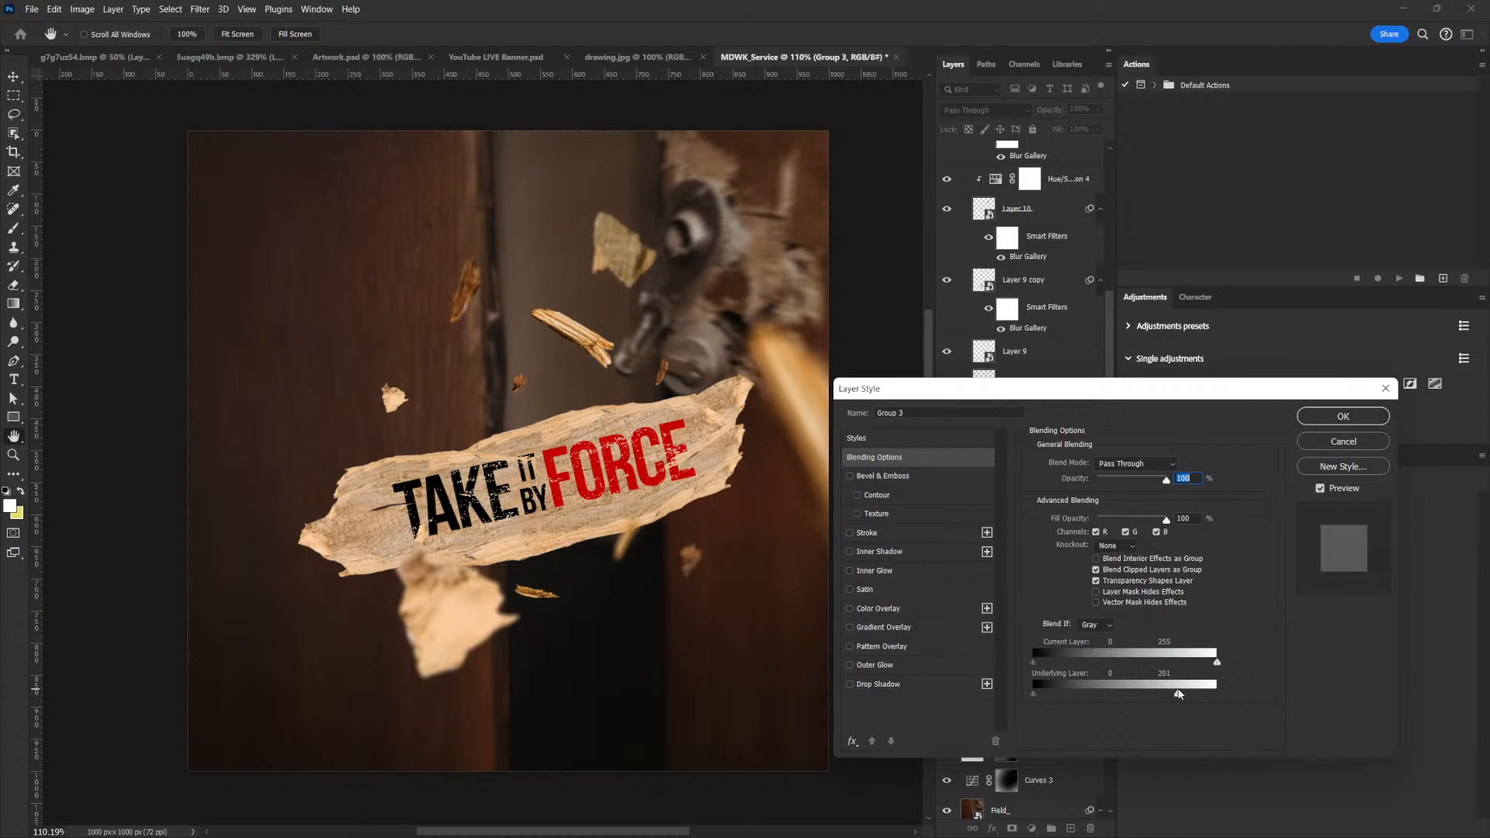
key("alt")
mouse_move(1178, 695)
left_mouse_down()
mouse_move(1161, 697)
mouse_move(1195, 695)
mouse_move(1161, 697)
left_mouse_up()
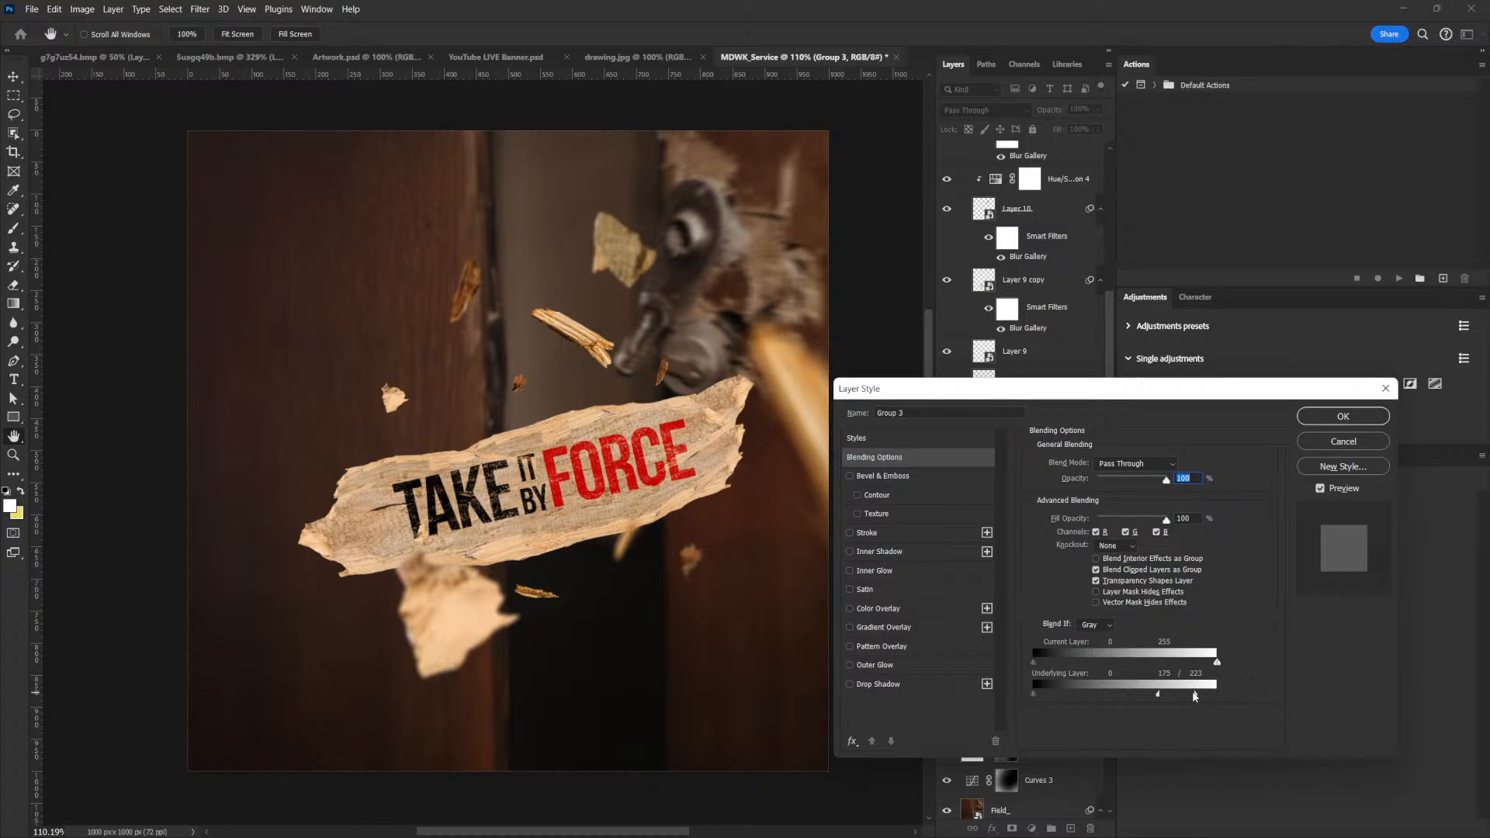
left_click_drag(1198, 693, 1197, 695)
left_click_drag(1160, 697, 1155, 696)
left_click(1342, 416)
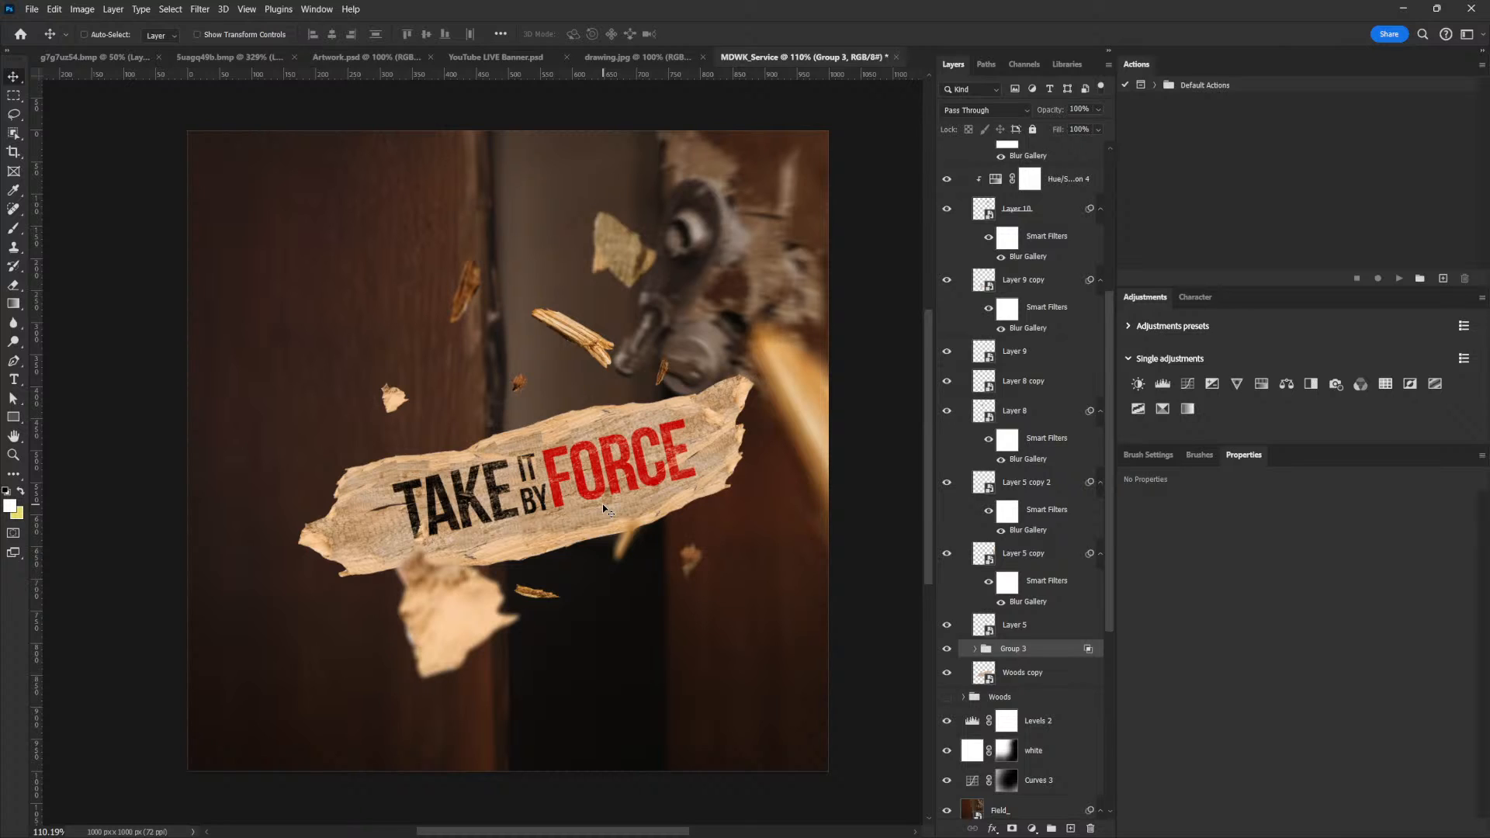
Duplicate the large plank layer, Woods copy, beneath the title group
left_click(1030, 677)
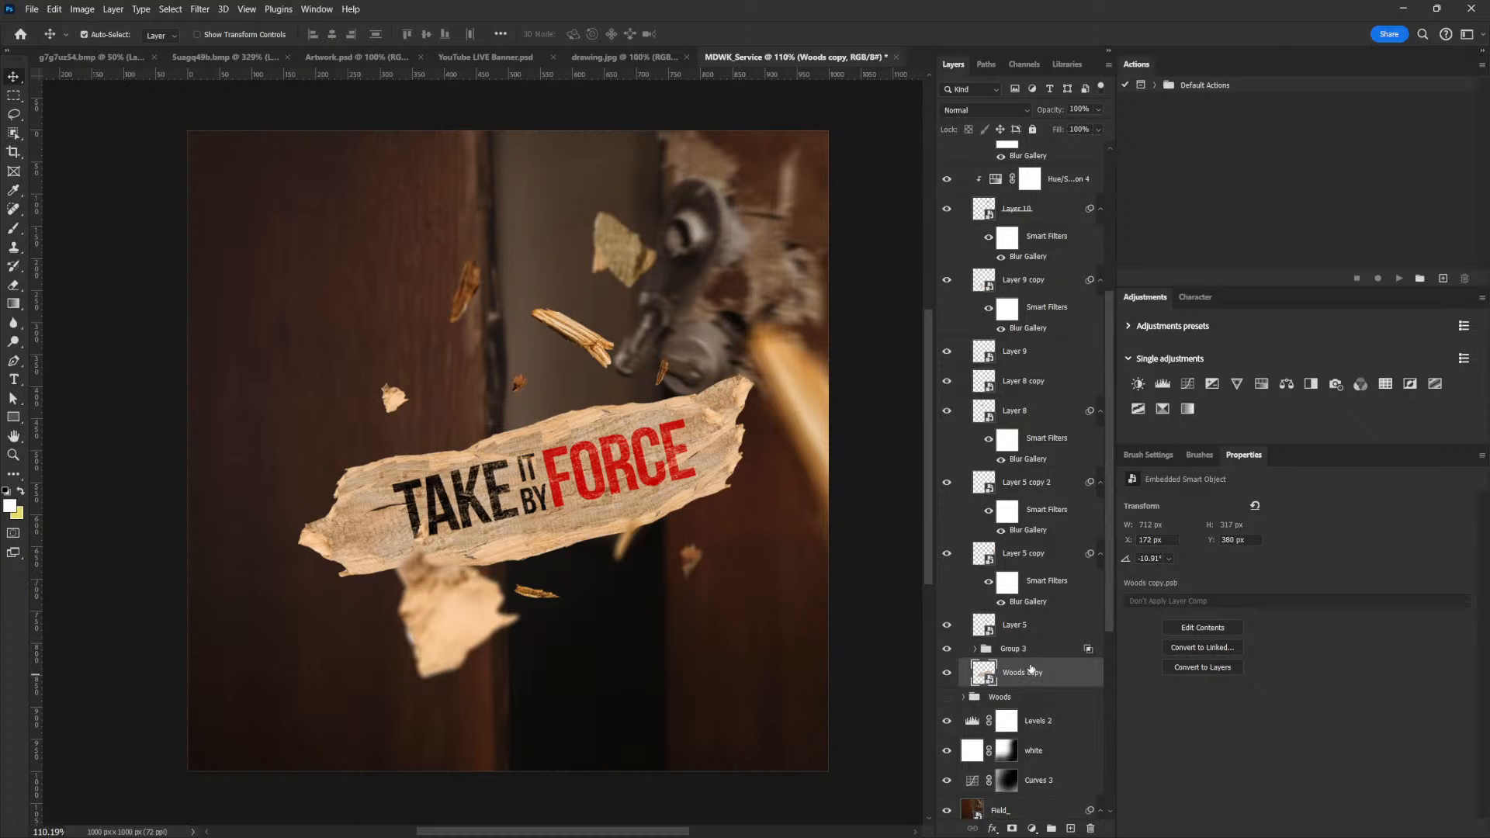
key("ctrl+j")
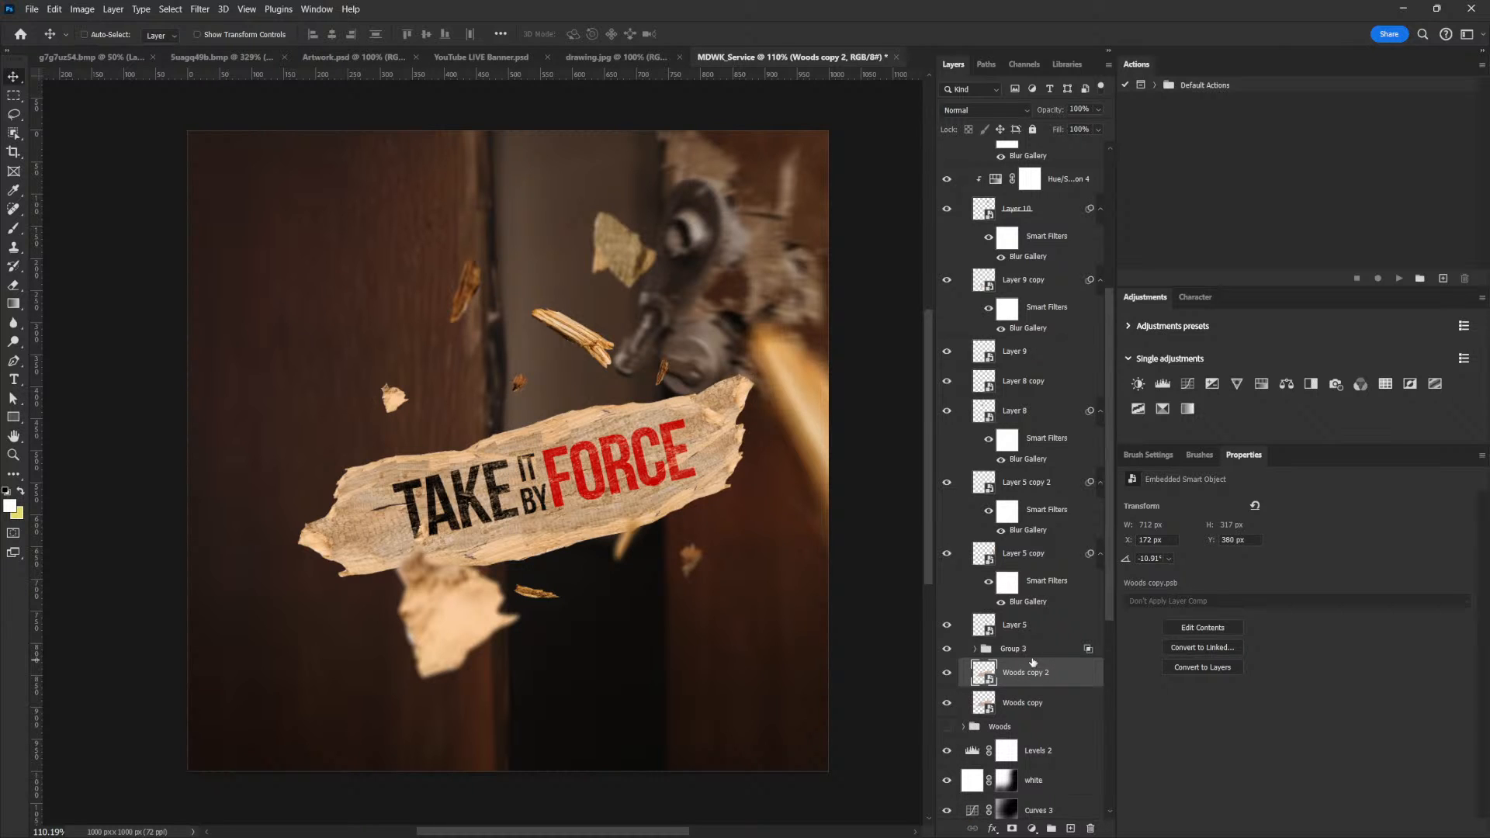
double_click(672, 477)
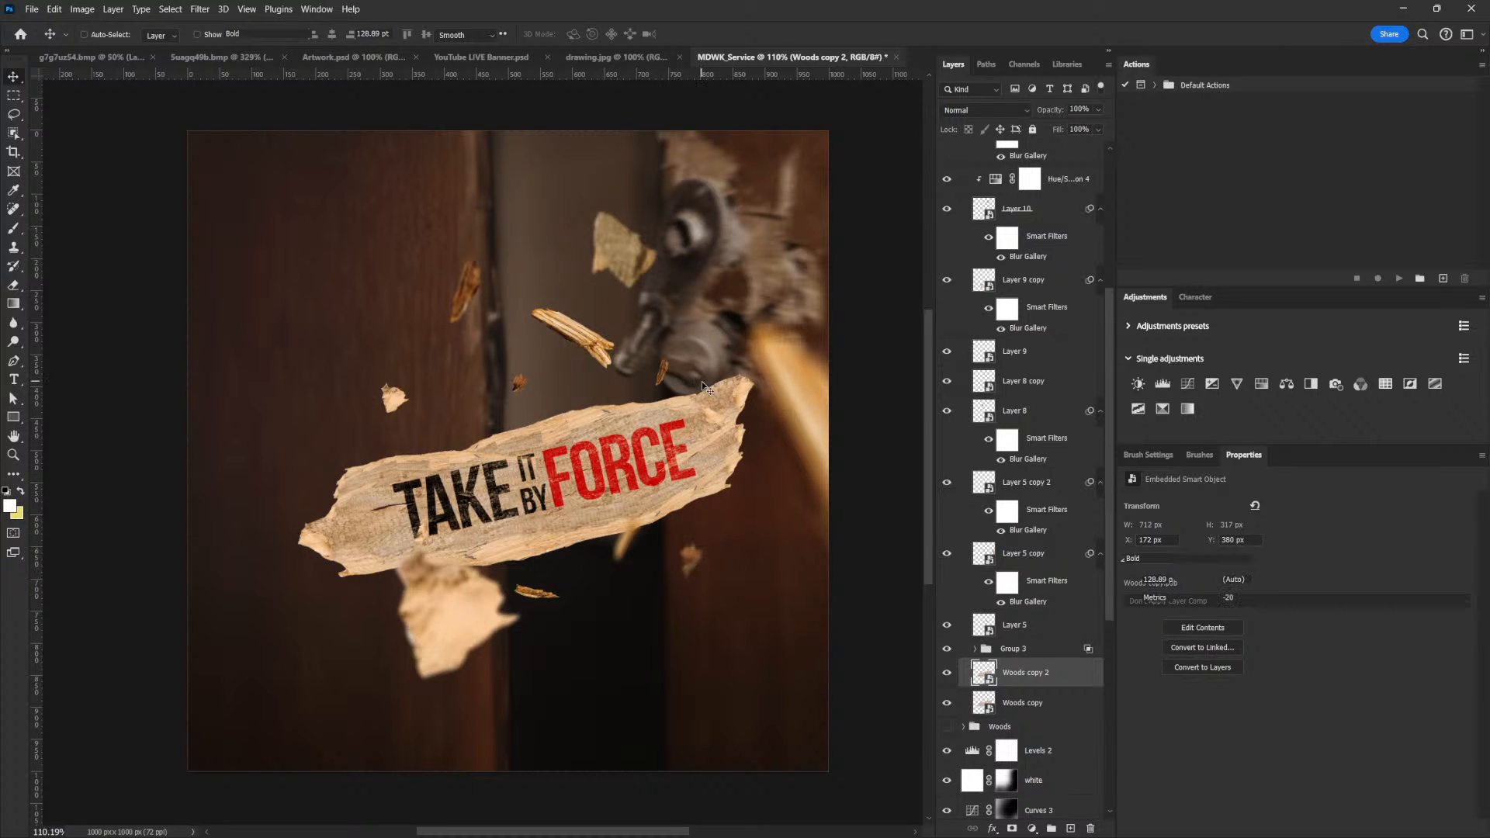
Leave the Force text edit, collapse the title group and move the Woods copy 2 plank to the canvas's lower right
key("t")
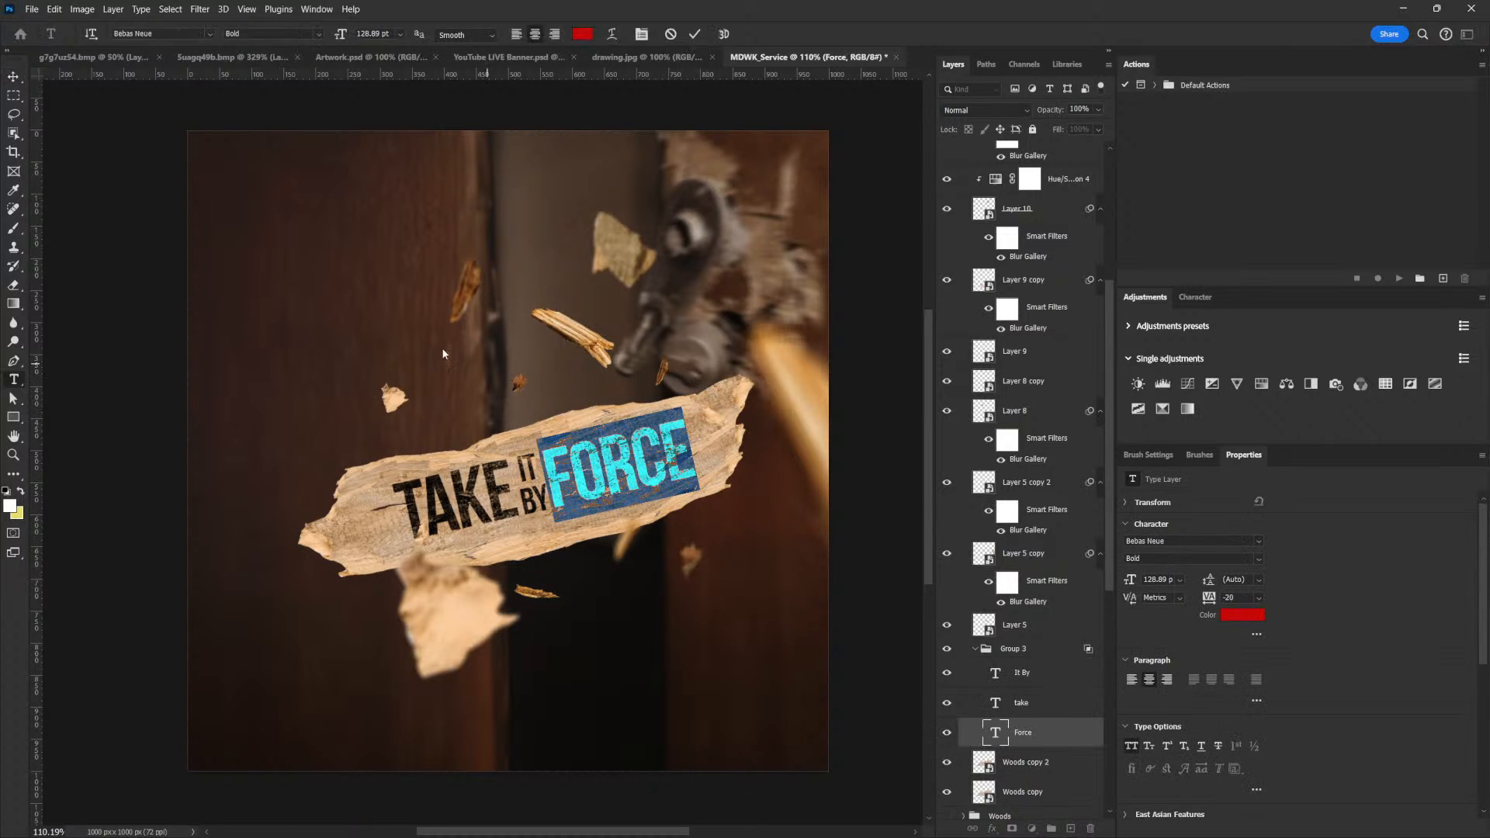
key("ctrl+Return")
left_click(14, 76)
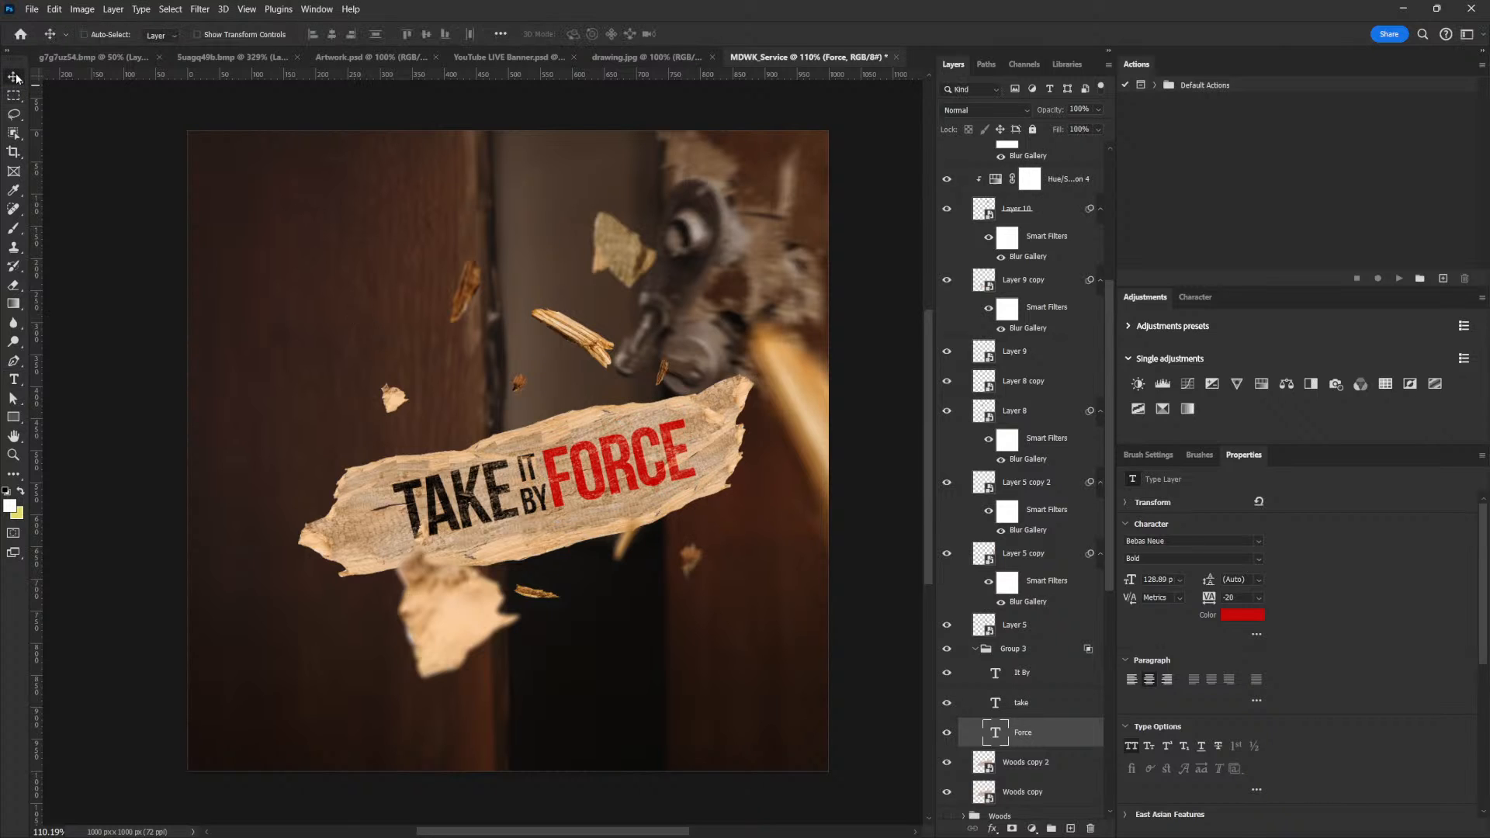
left_click(975, 649)
left_click(1020, 673)
left_click_drag(683, 480, 767, 667)
key("ctrl")
left_click_drag(574, 595, 730, 556)
Lasso the torn left end of the Woods copy 2 plank and copy it to a new layer, keeping the original plank
left_click(14, 115)
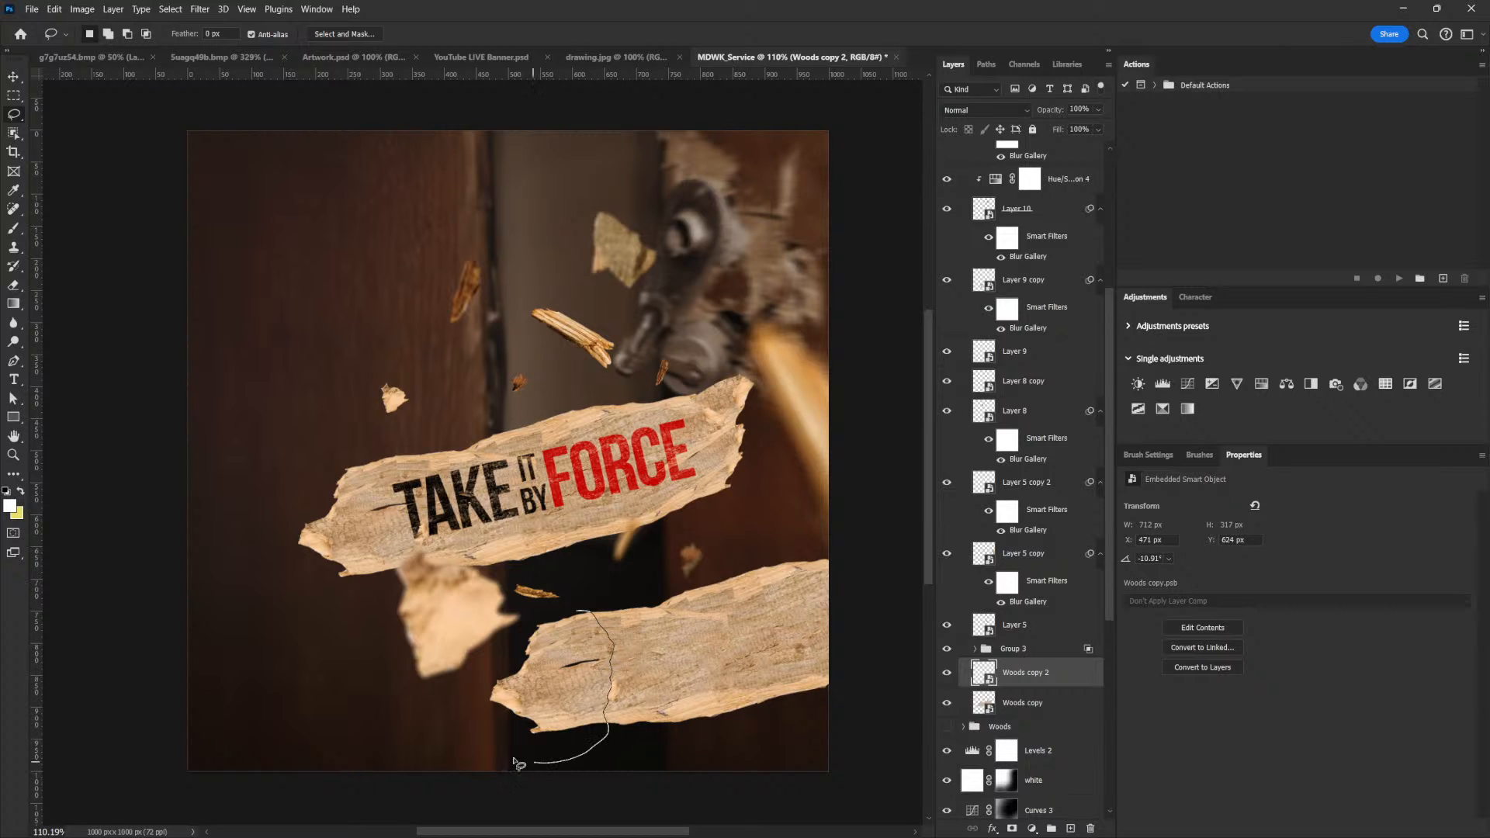
left_click_drag(558, 604, 584, 609)
key("ctrl+j")
left_click_drag(1009, 706, 1090, 828)
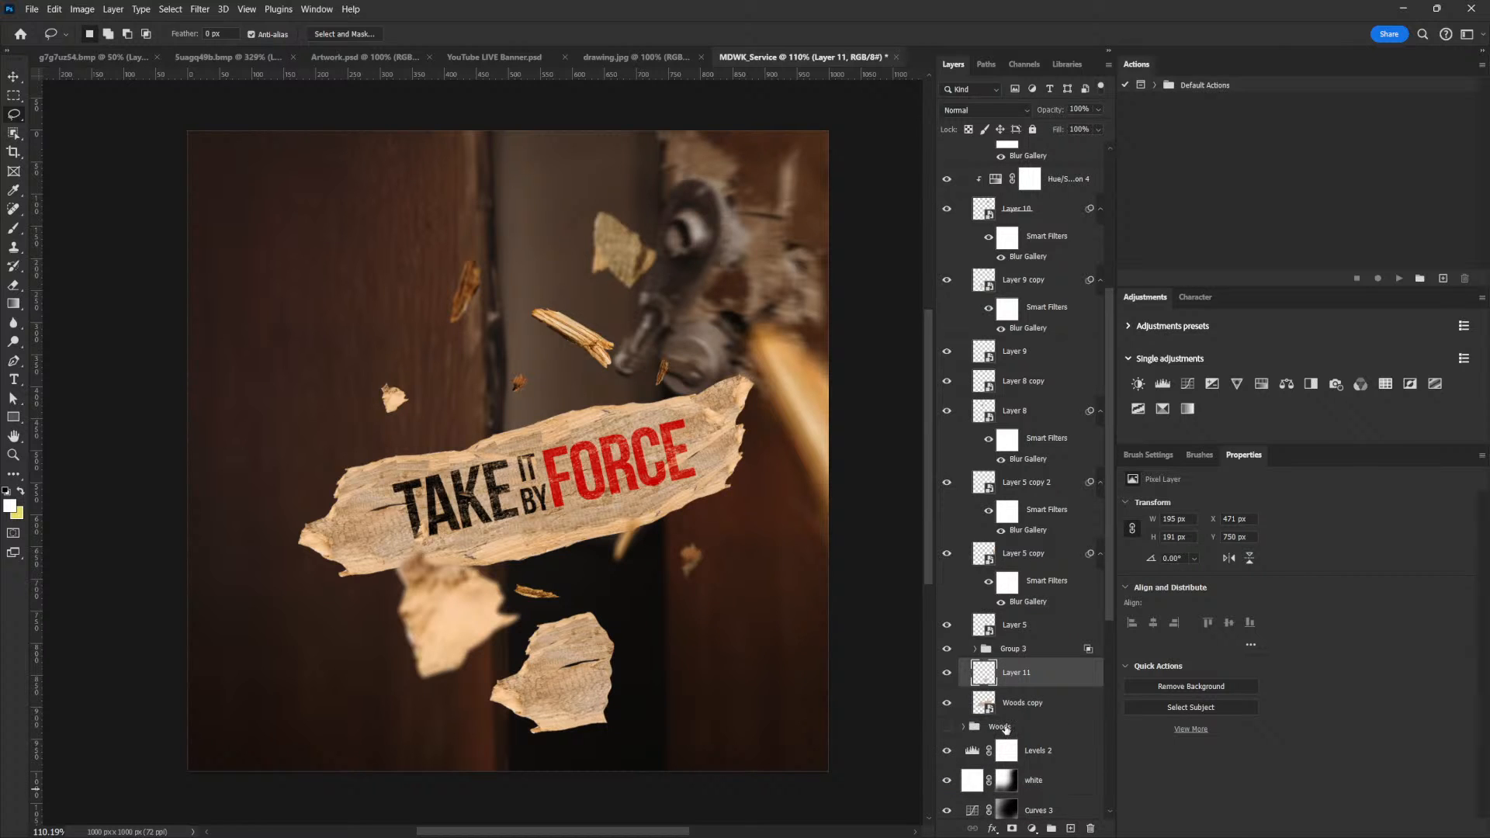
key("ctrl+z")
Reposition the Woods copy 2 plank at the lower left so its right end overlaps the copied left piece
key("v")
left_click_drag(775, 617, 660, 588)
key("ctrl+z")
left_click(1035, 703)
left_click_drag(772, 648, 570, 733)
left_click_drag(710, 647, 634, 657)
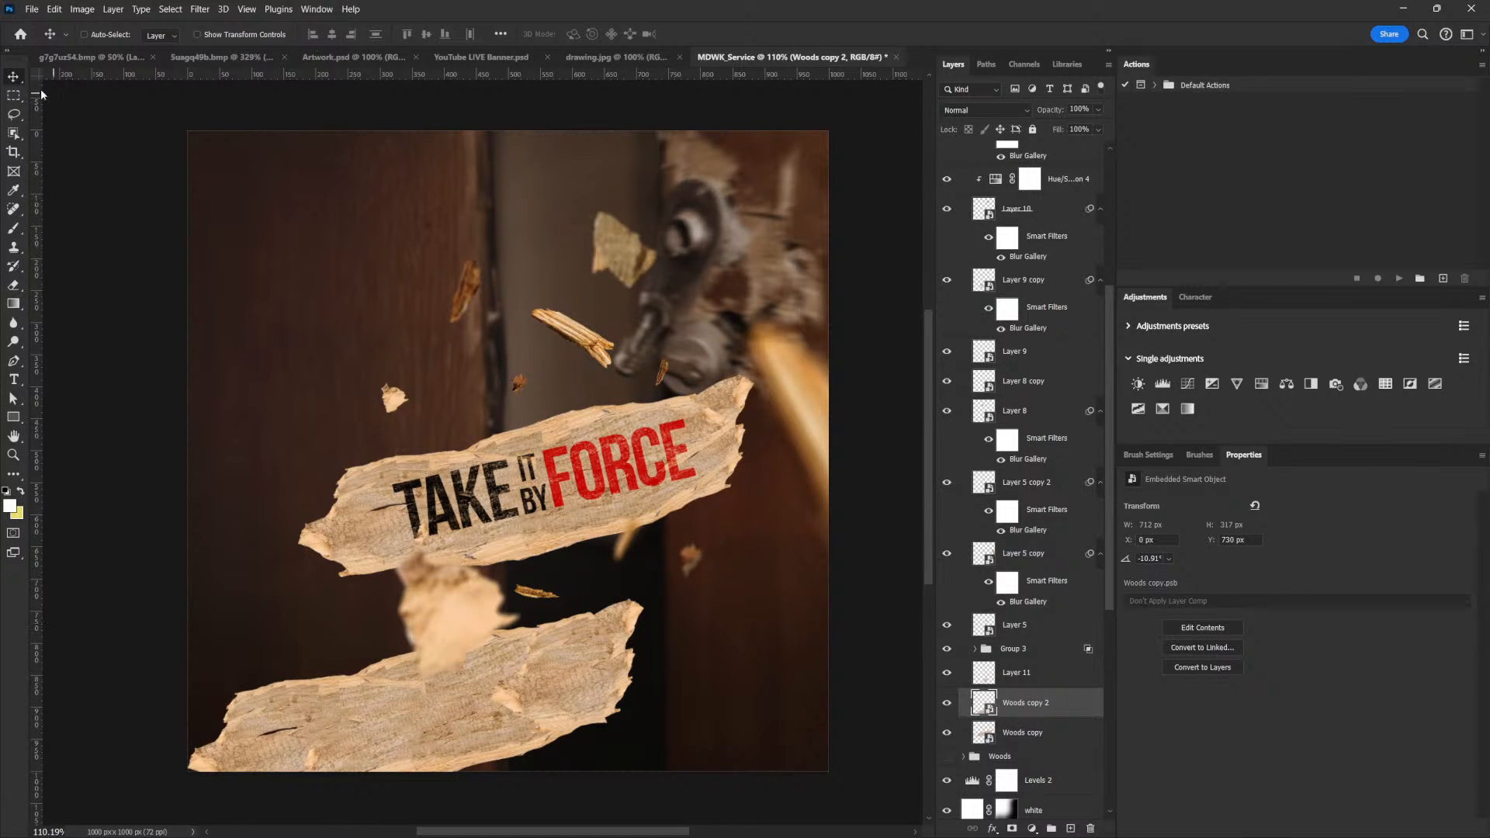
Select the plank copy's right end with an inverted lasso, copy it to a new layer and hide Woods copy 2
key("l")
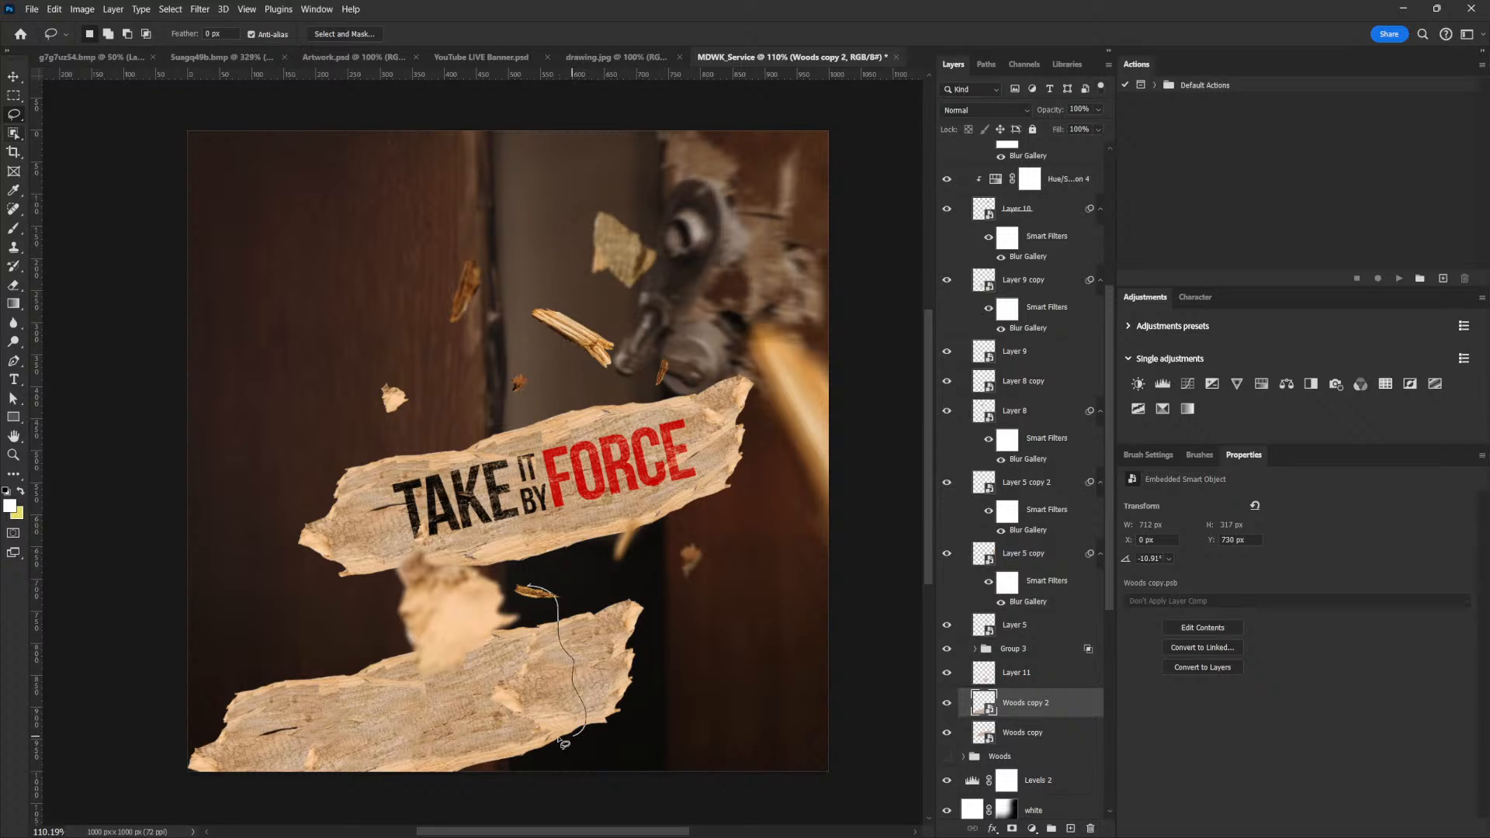
mouse_move(234, 809)
left_mouse_down()
mouse_move(188, 660)
mouse_move(256, 550)
mouse_move(465, 539)
mouse_move(532, 584)
left_mouse_up()
key("ctrl+shift+i")
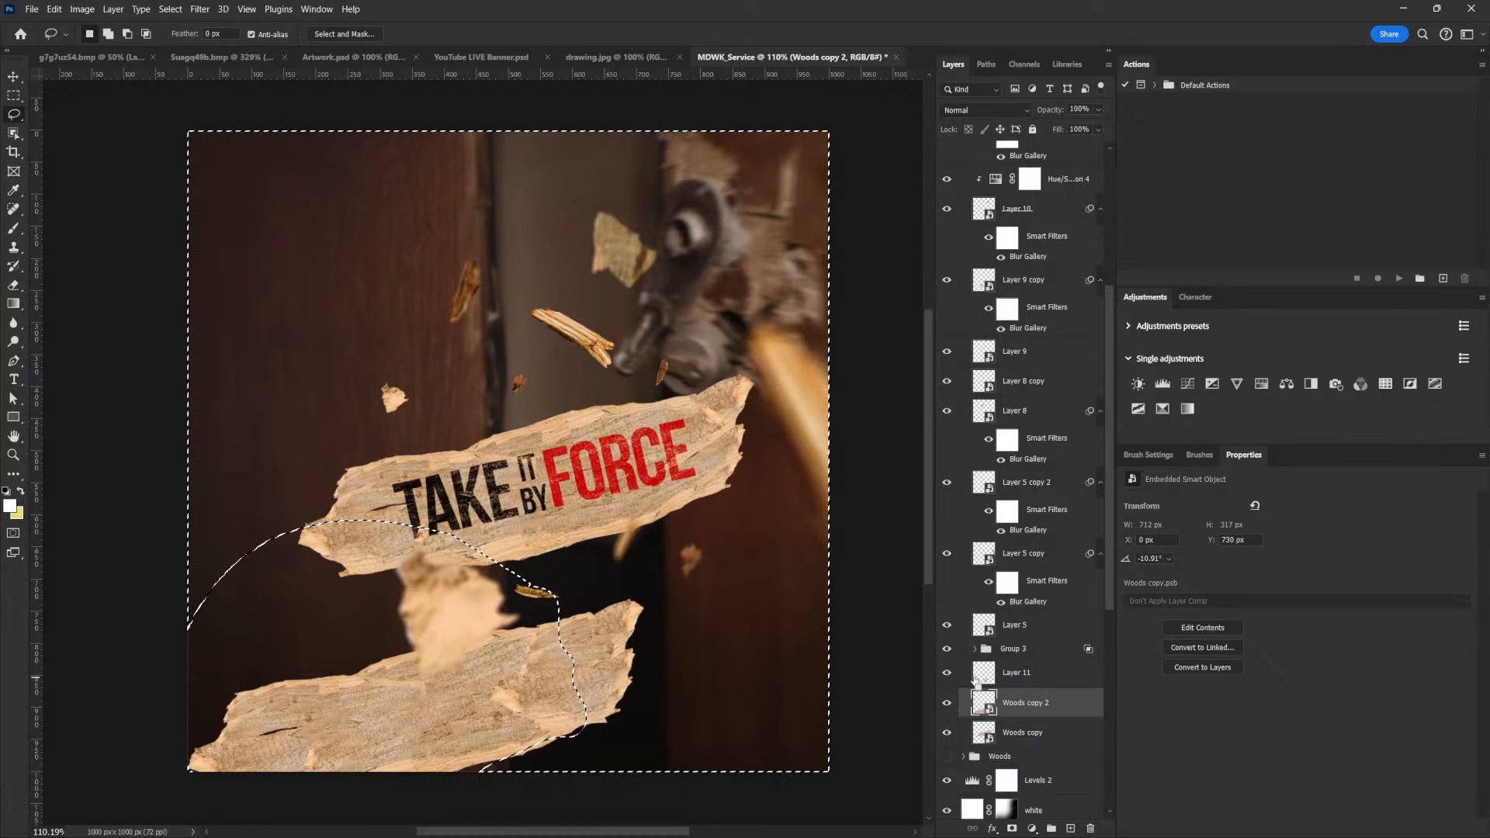
key("ctrl+j")
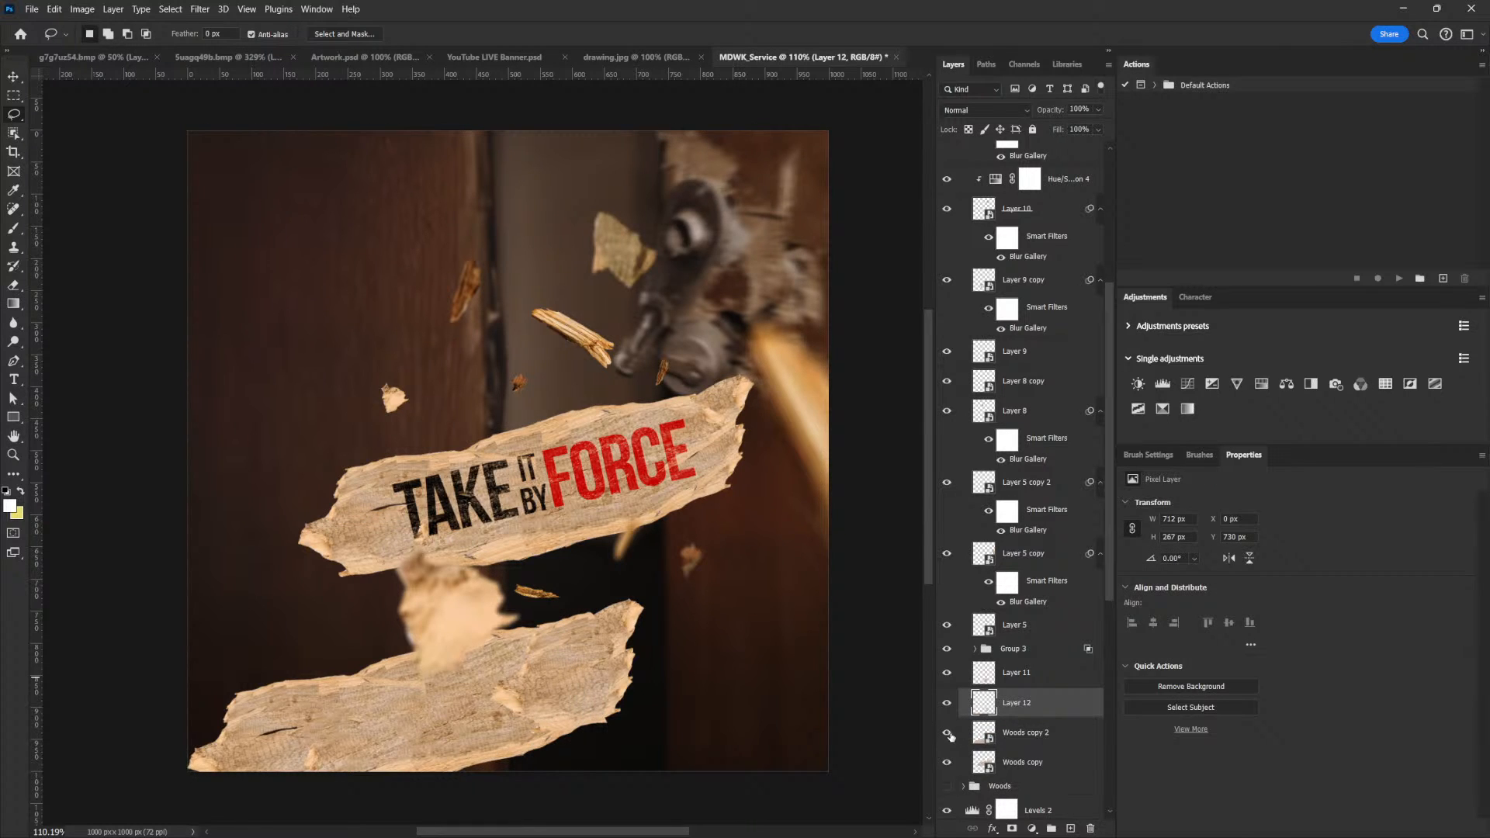
left_click(947, 734)
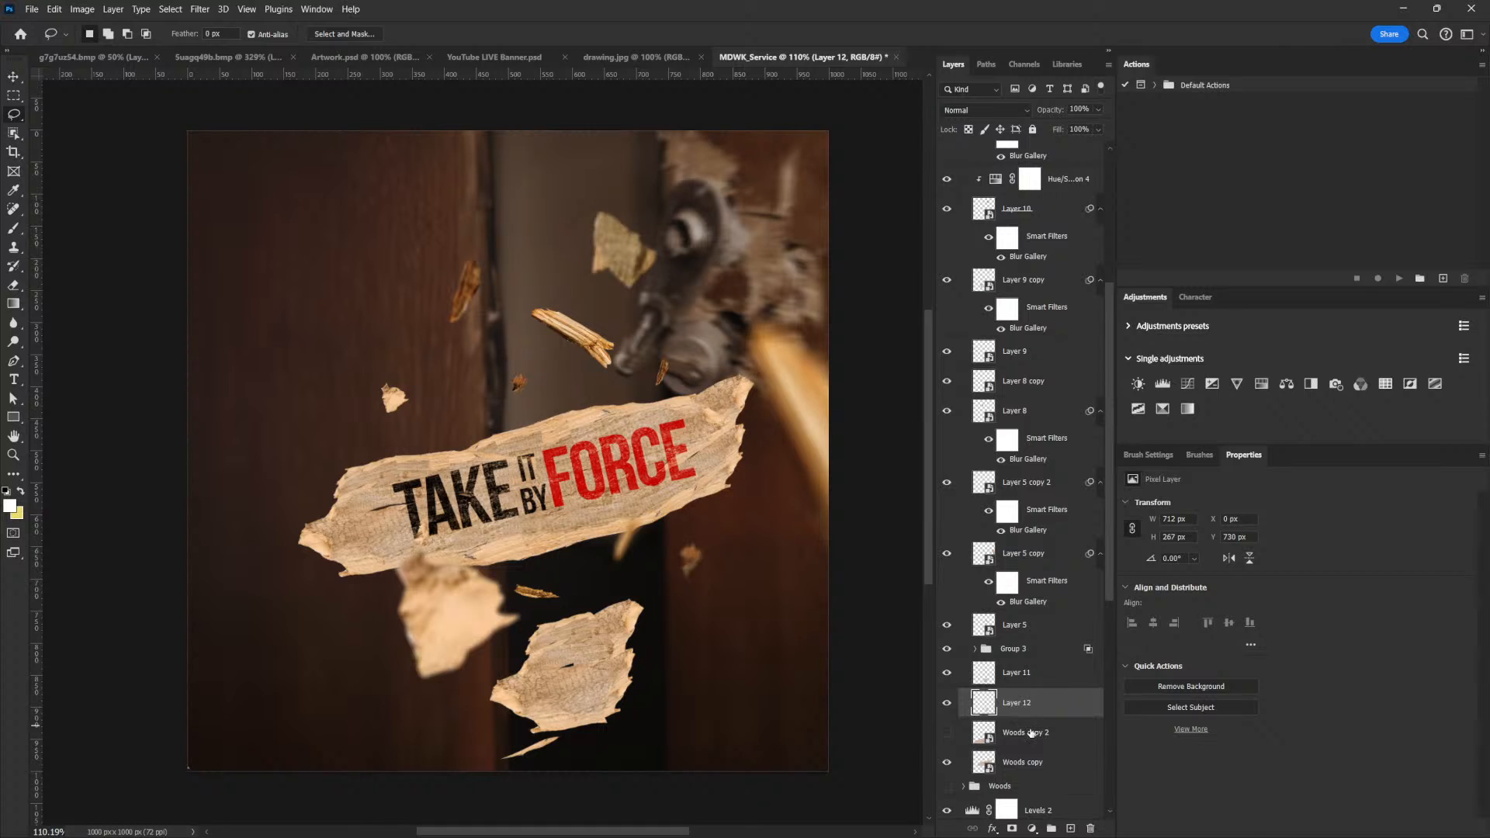
Merge Layer 11 and Layer 12 into one wood piece and move it beside the title plank's right end
left_click(1020, 679, "shift")
key("v")
left_click_drag(641, 654, 741, 589)
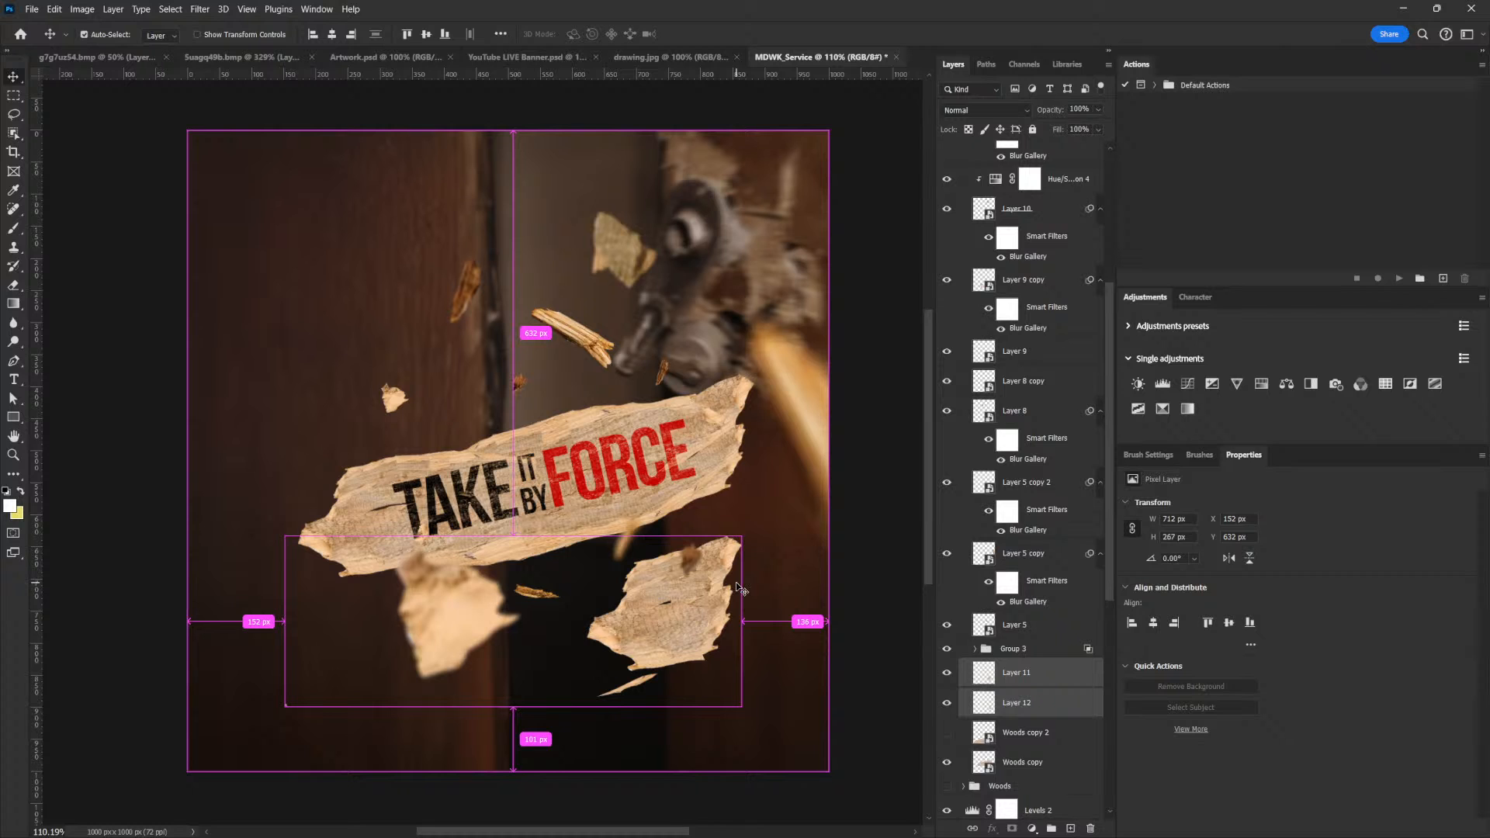
key("ctrl+e")
left_click_drag(737, 590, 770, 558)
Adjust the merged wood piece with Free Transform and restack its layer above the title group
key("ctrl+t")
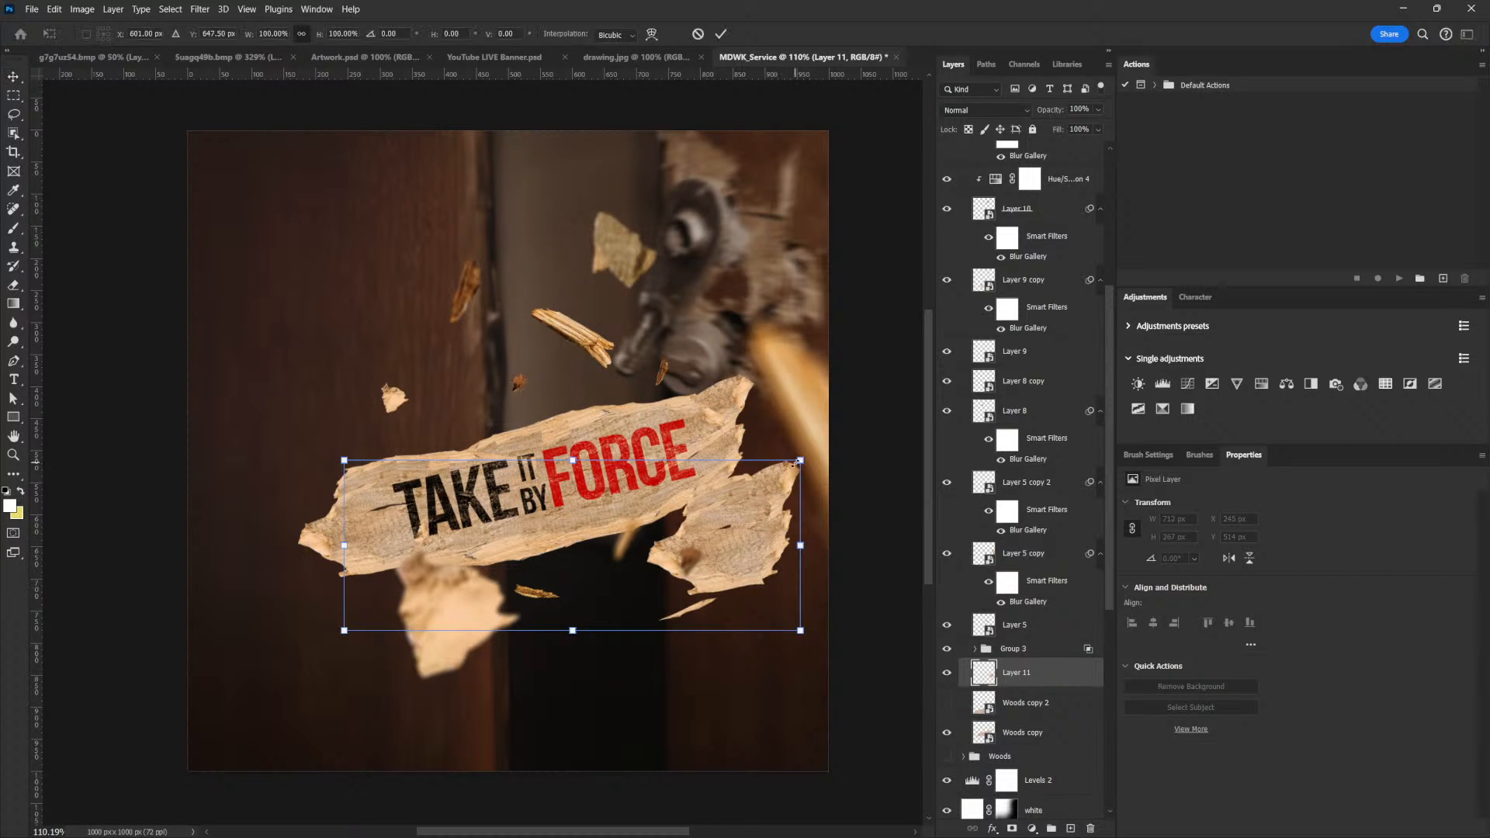
left_click_drag(799, 458, 764, 460)
key("Return")
left_click_drag(1046, 679, 1041, 627)
mouse_move(758, 471)
left_mouse_down()
mouse_move(768, 421)
mouse_move(770, 459)
mouse_move(816, 450)
mouse_move(818, 429)
mouse_move(750, 480)
left_mouse_up()
key("ctrl+z")
Rotate the wood piece about -10.89°, fit it over the title plank's right end and enlarge it to about 440 x 357 px
key("ctrl+t")
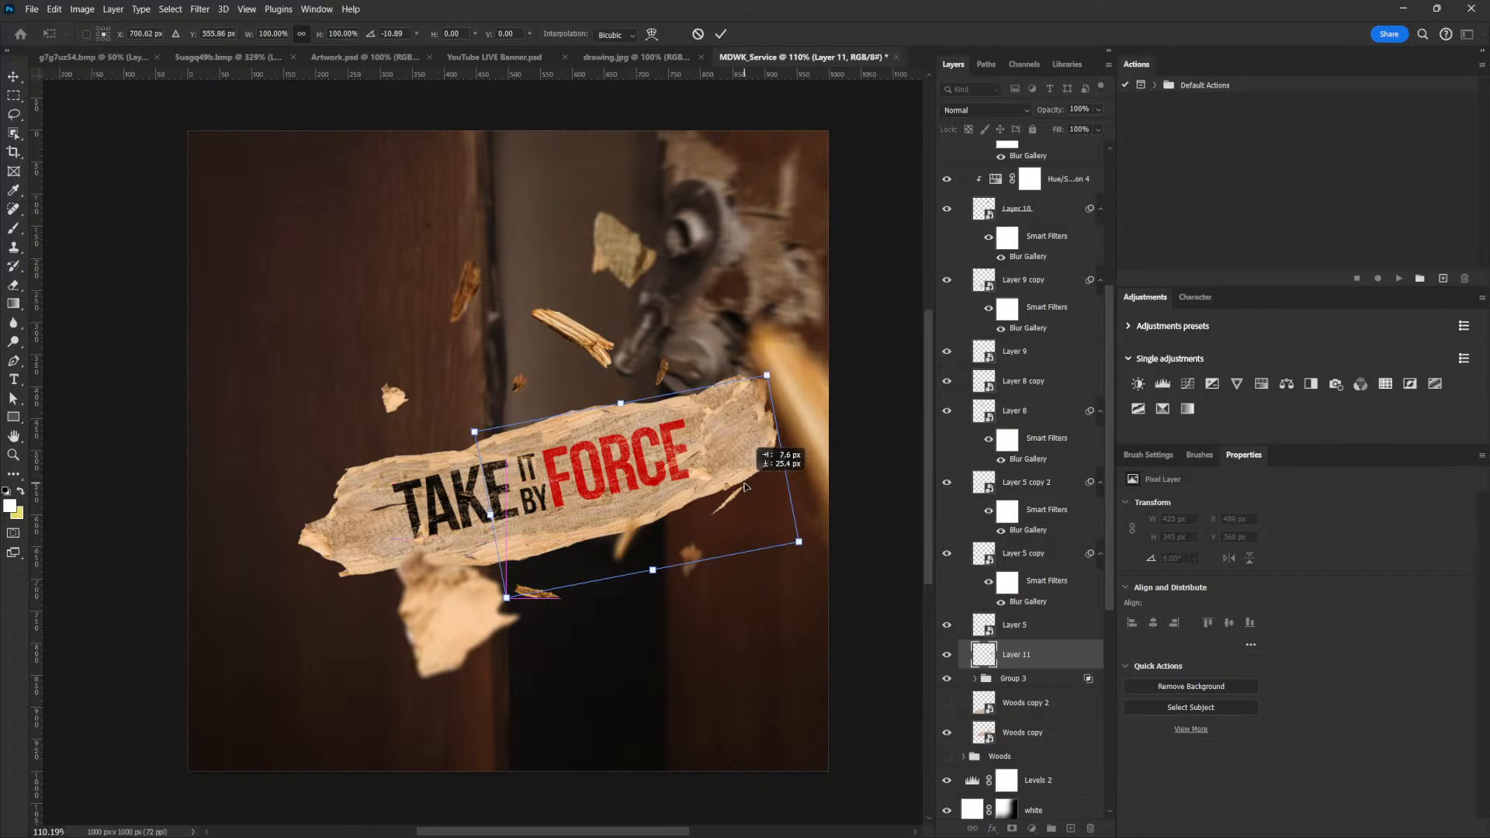
key("Return")
left_click_drag(754, 453, 746, 442)
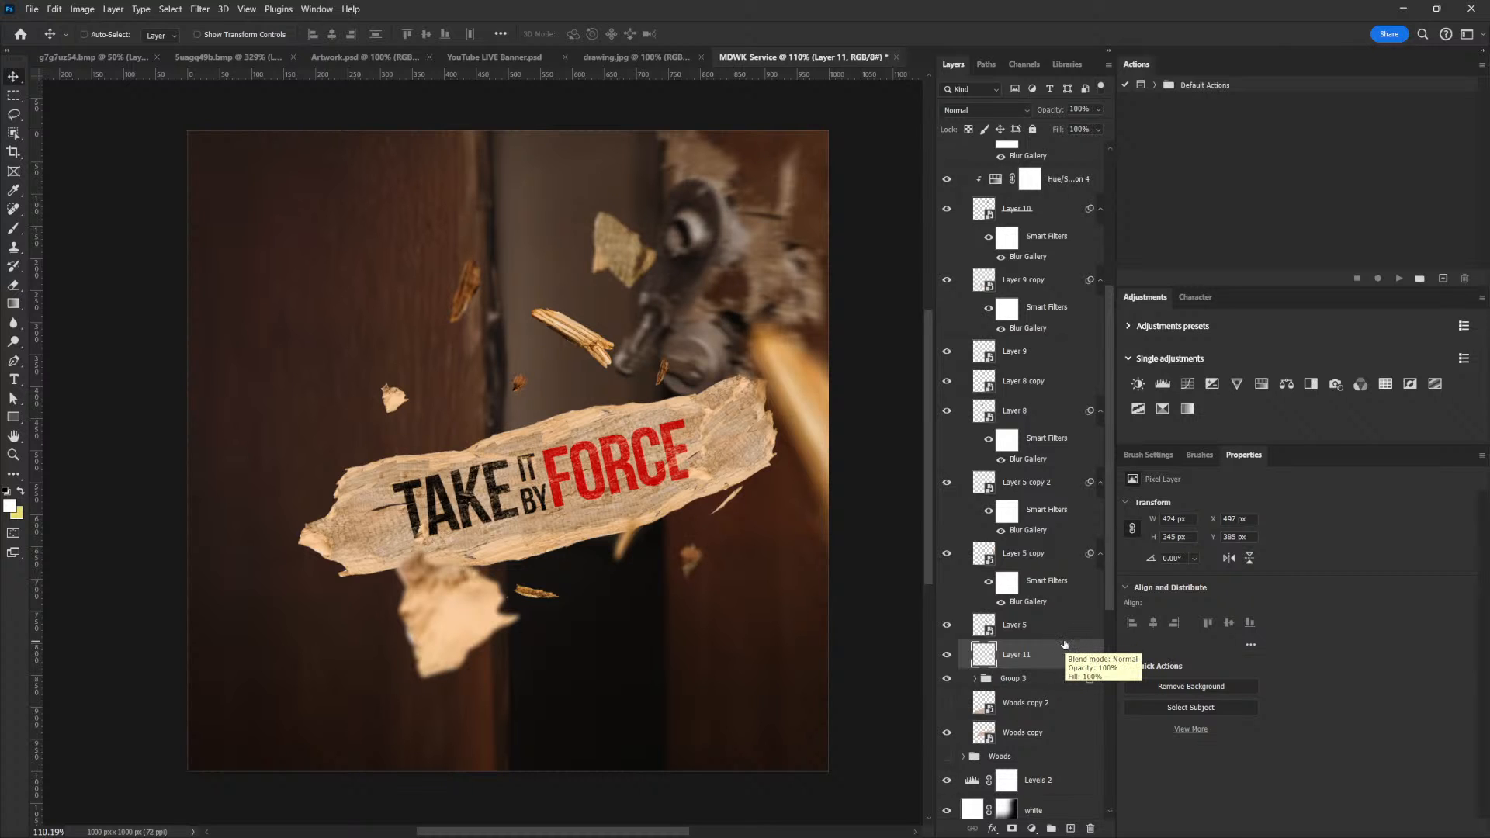
key("ctrl+t")
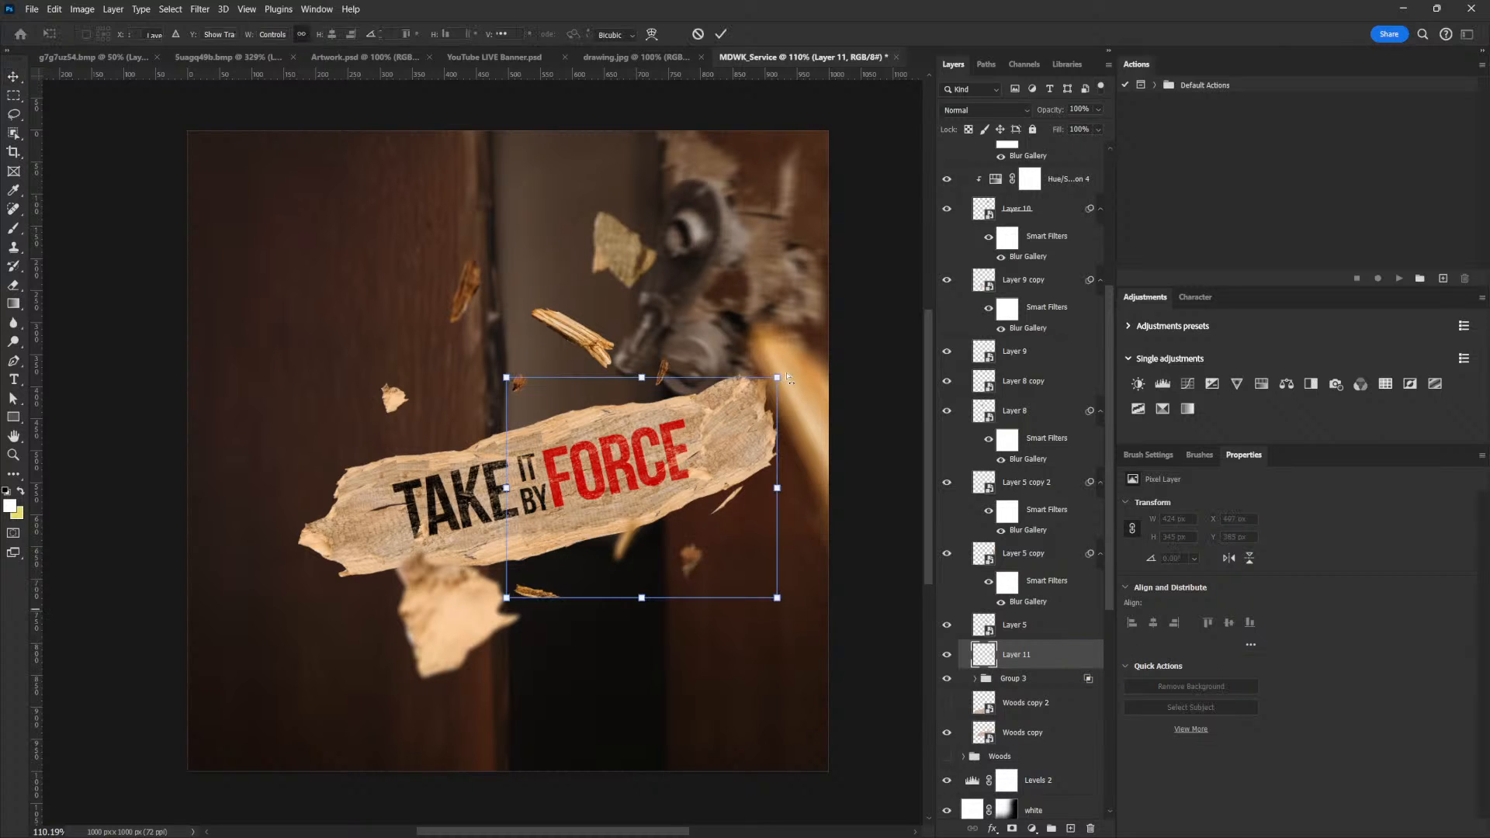
left_click_drag(778, 376, 784, 372)
key("Return")
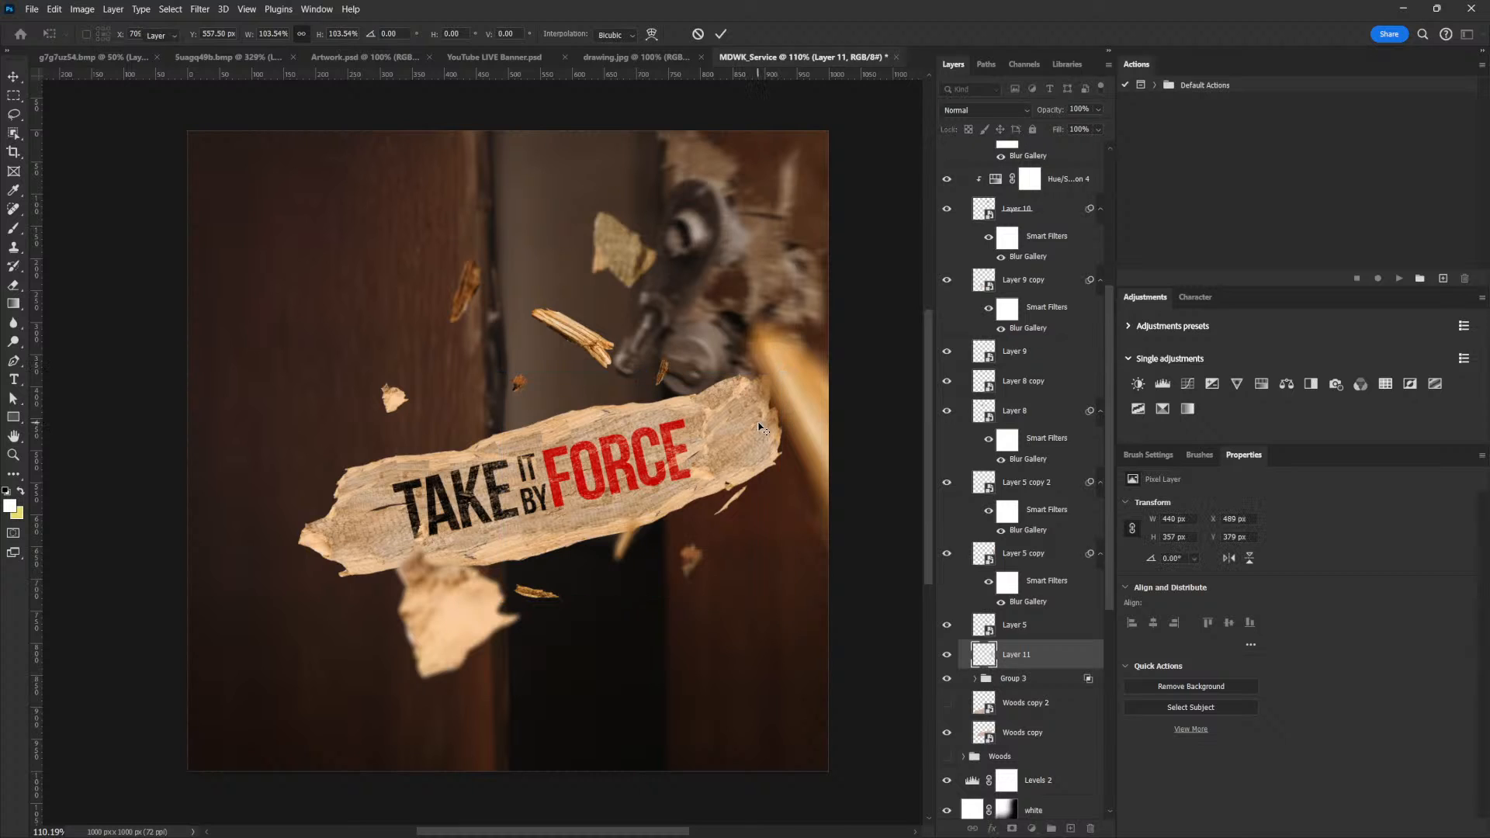
Darken the wood piece with a clipped Curves adjustment, lowering the curve to output 72 at input 109 and adding an upper point
left_click(1187, 383)
left_click(1378, 826)
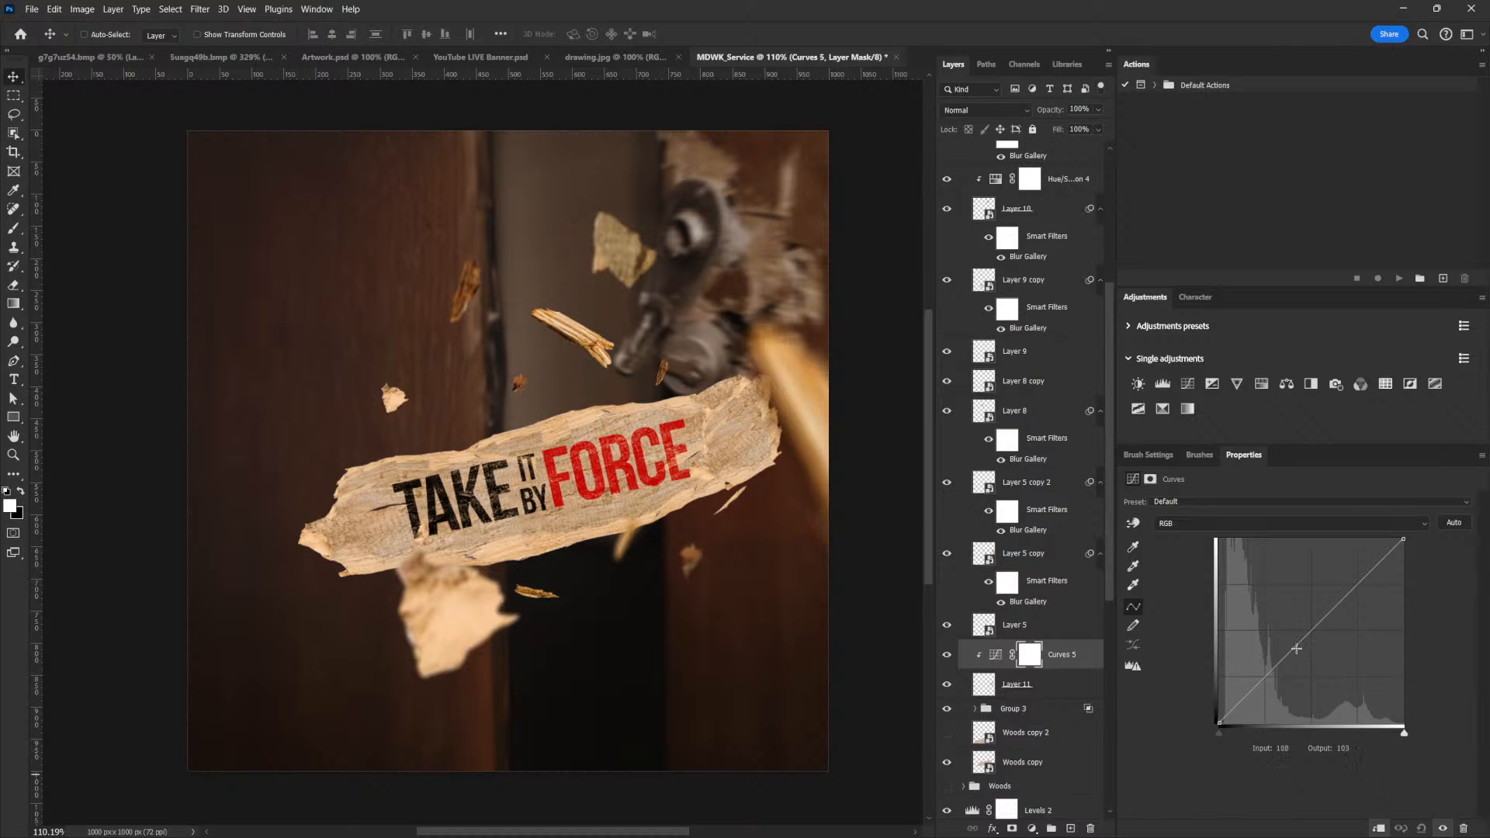
left_click_drag(1294, 654, 1295, 661)
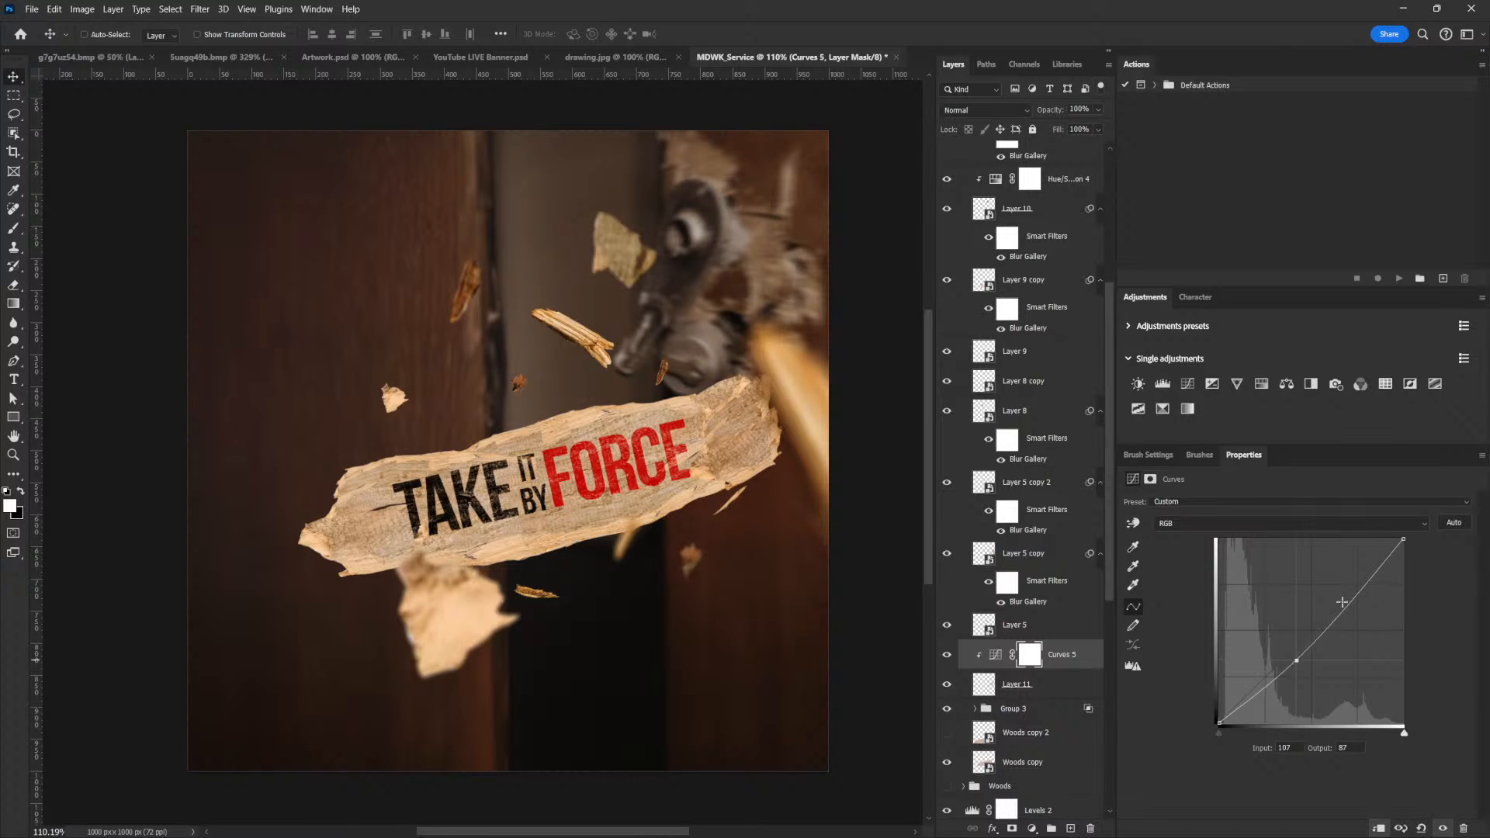
left_click_drag(1341, 602, 1343, 603)
left_click_drag(1297, 666, 1298, 672)
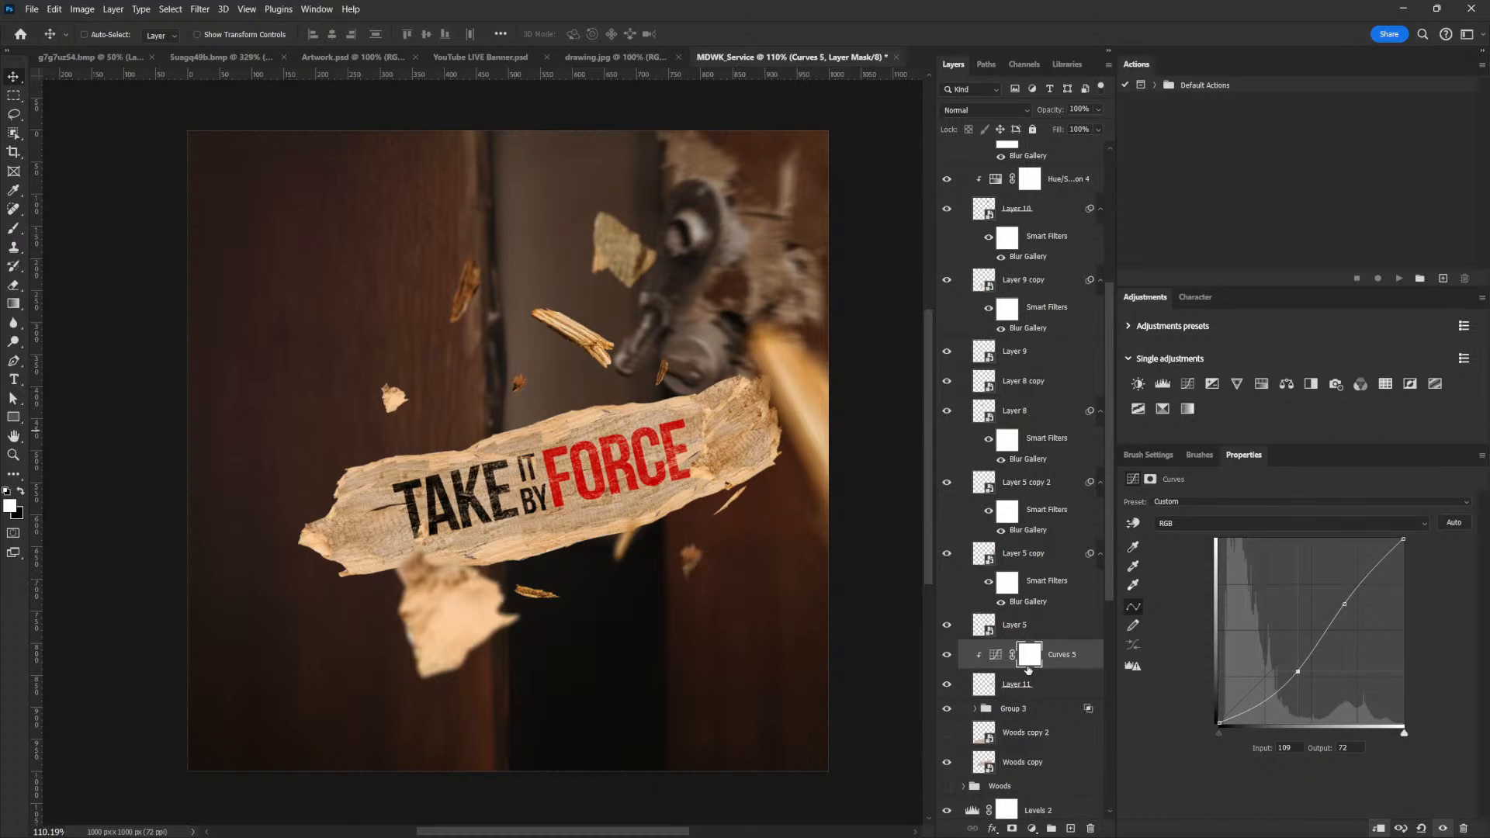
Add a blank layer above the title group, try shading the wood piece's edge with an enlarged black brush and undo the stroke
left_click(1018, 707)
left_click(1071, 829)
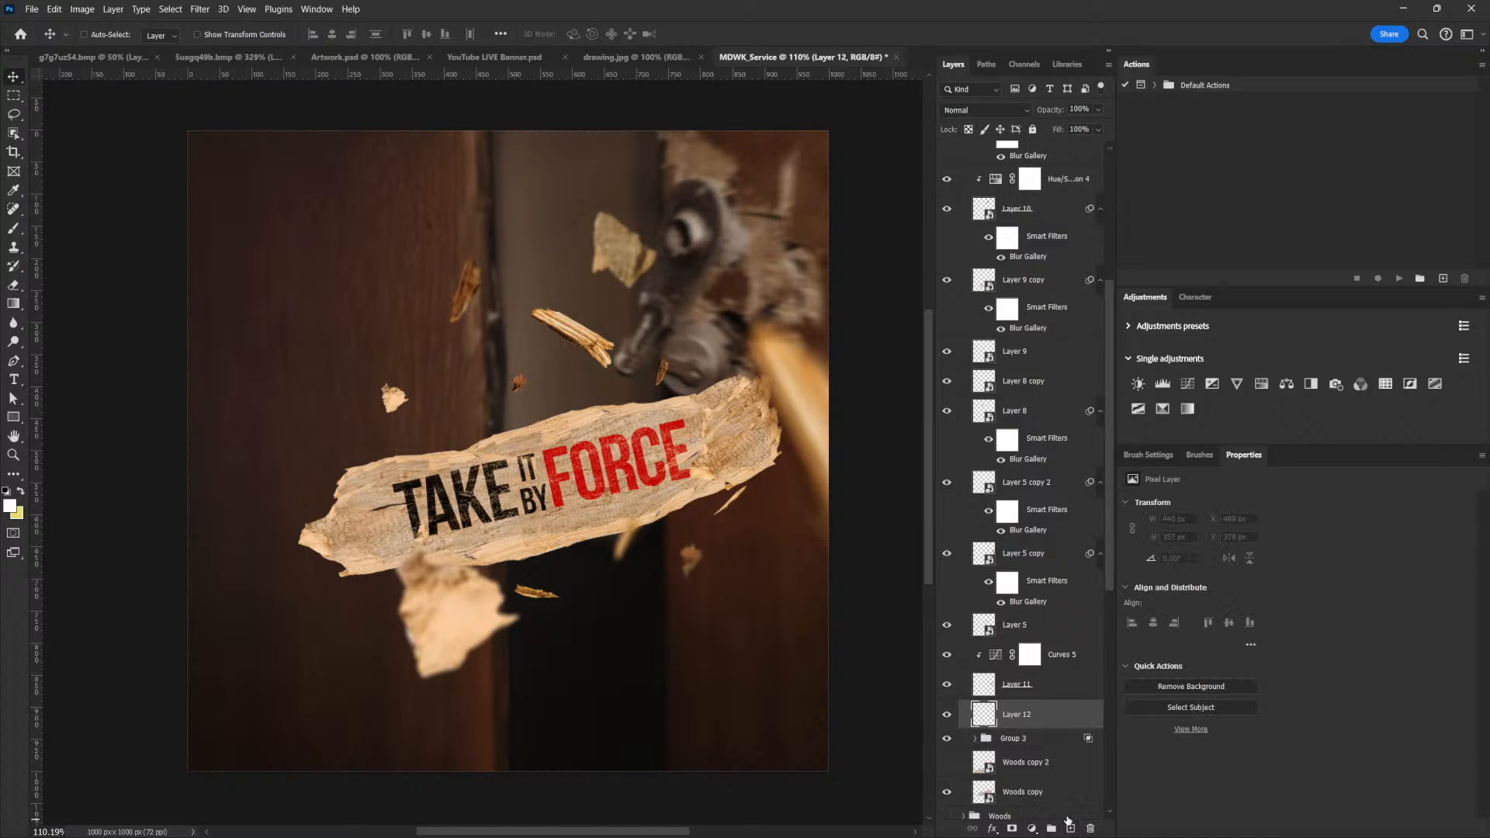
key("b")
left_click(628, 622, "alt")
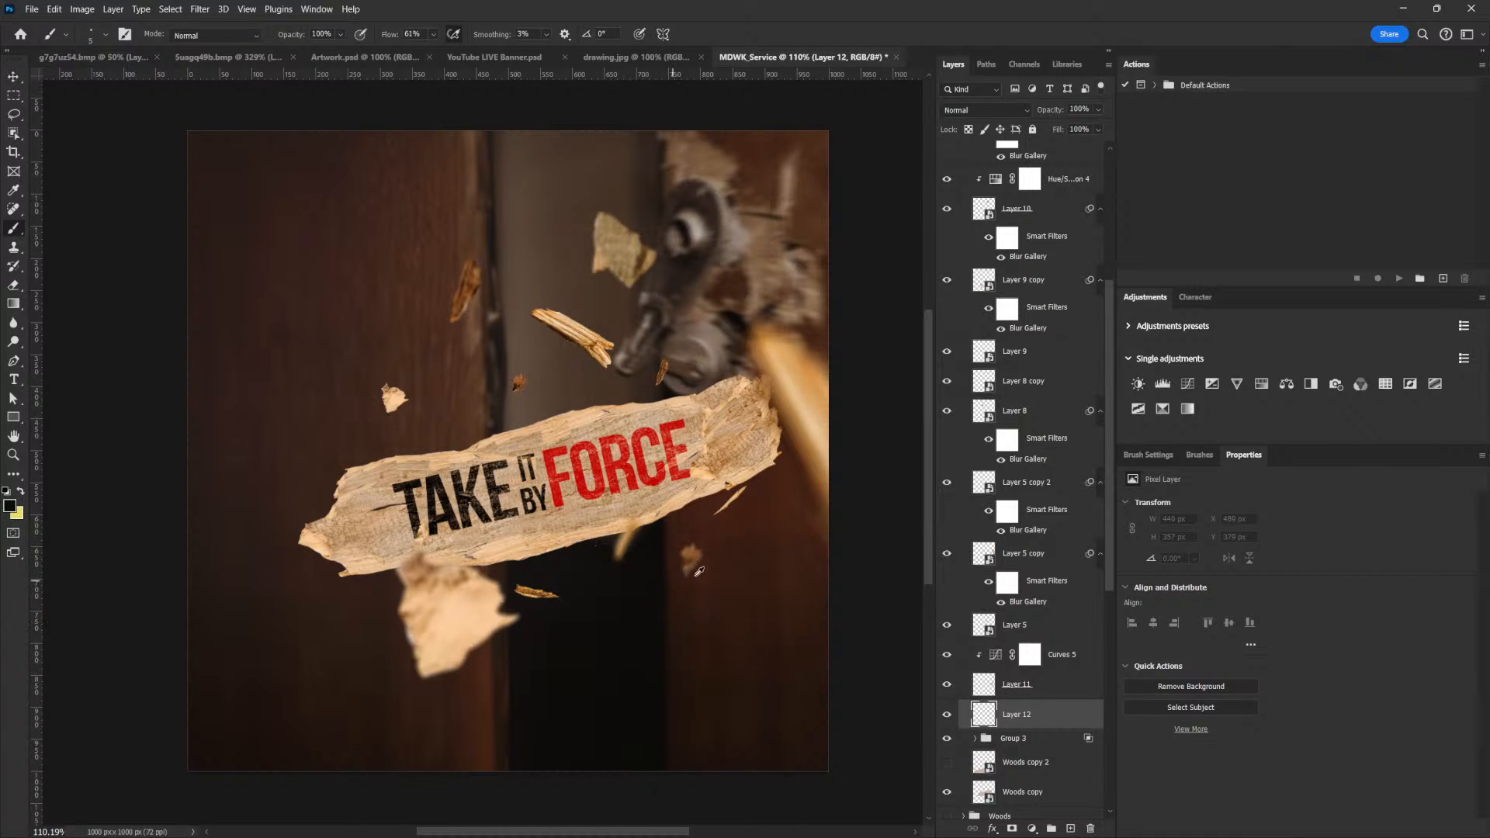
key("bracketright")
key("bracketright")
key("bracketright")
key("bracketright")
key("bracketright")
key("bracketright")
key("bracketright")
key("bracketright")
key("bracketright")
key("bracketright")
key("bracketright")
key("bracketright")
key("bracketright")
key("bracketright")
key("bracketright")
key("bracketright")
key("bracketright")
key("bracketright")
key("bracketright")
key("bracketright")
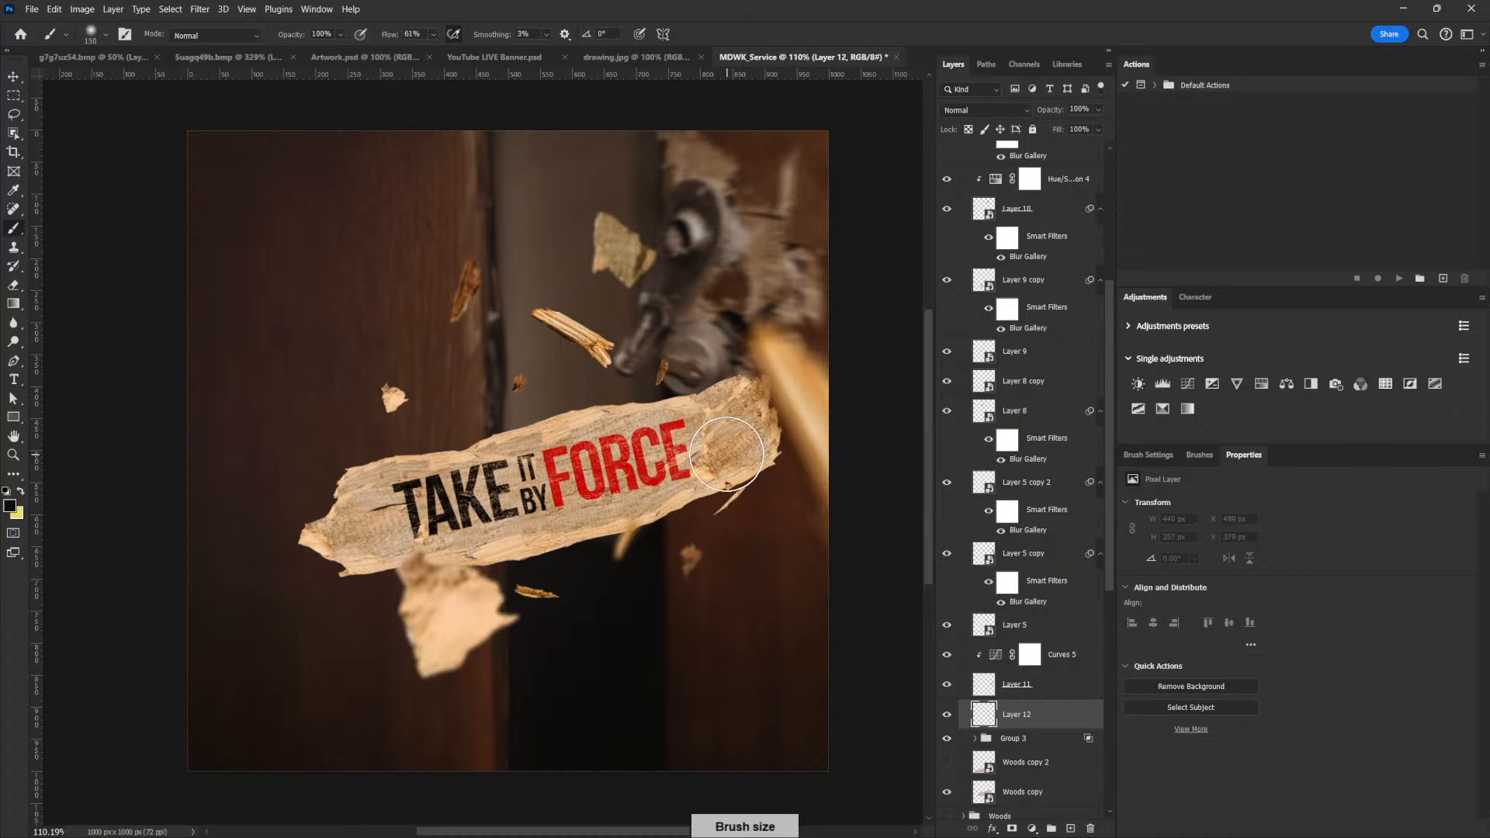
key("ctrl+z")
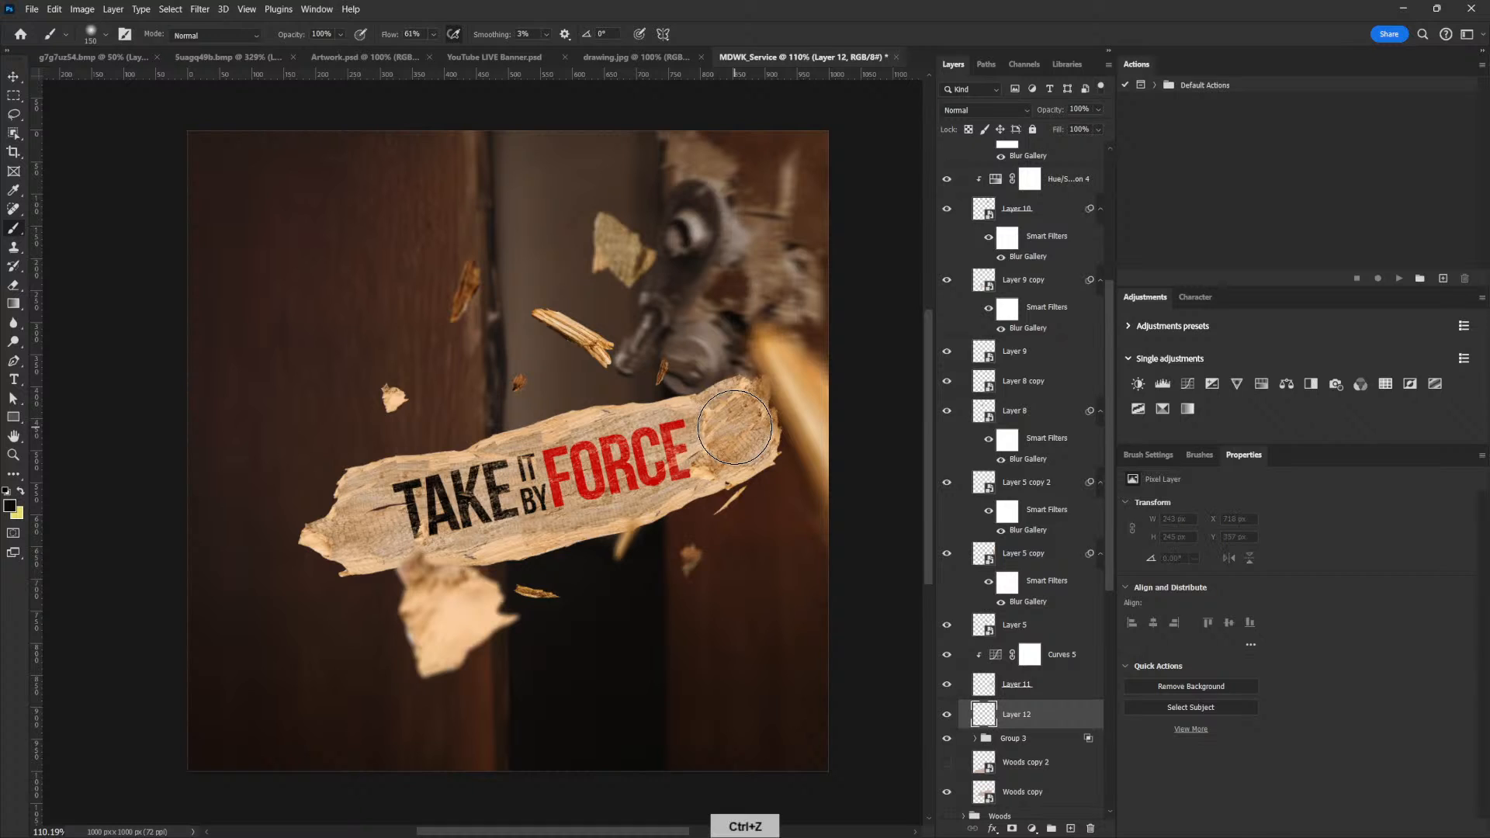
Set the black brush to 11% flow and size 125 with Transfer off for shading the wood piece's edge
left_click(1155, 455)
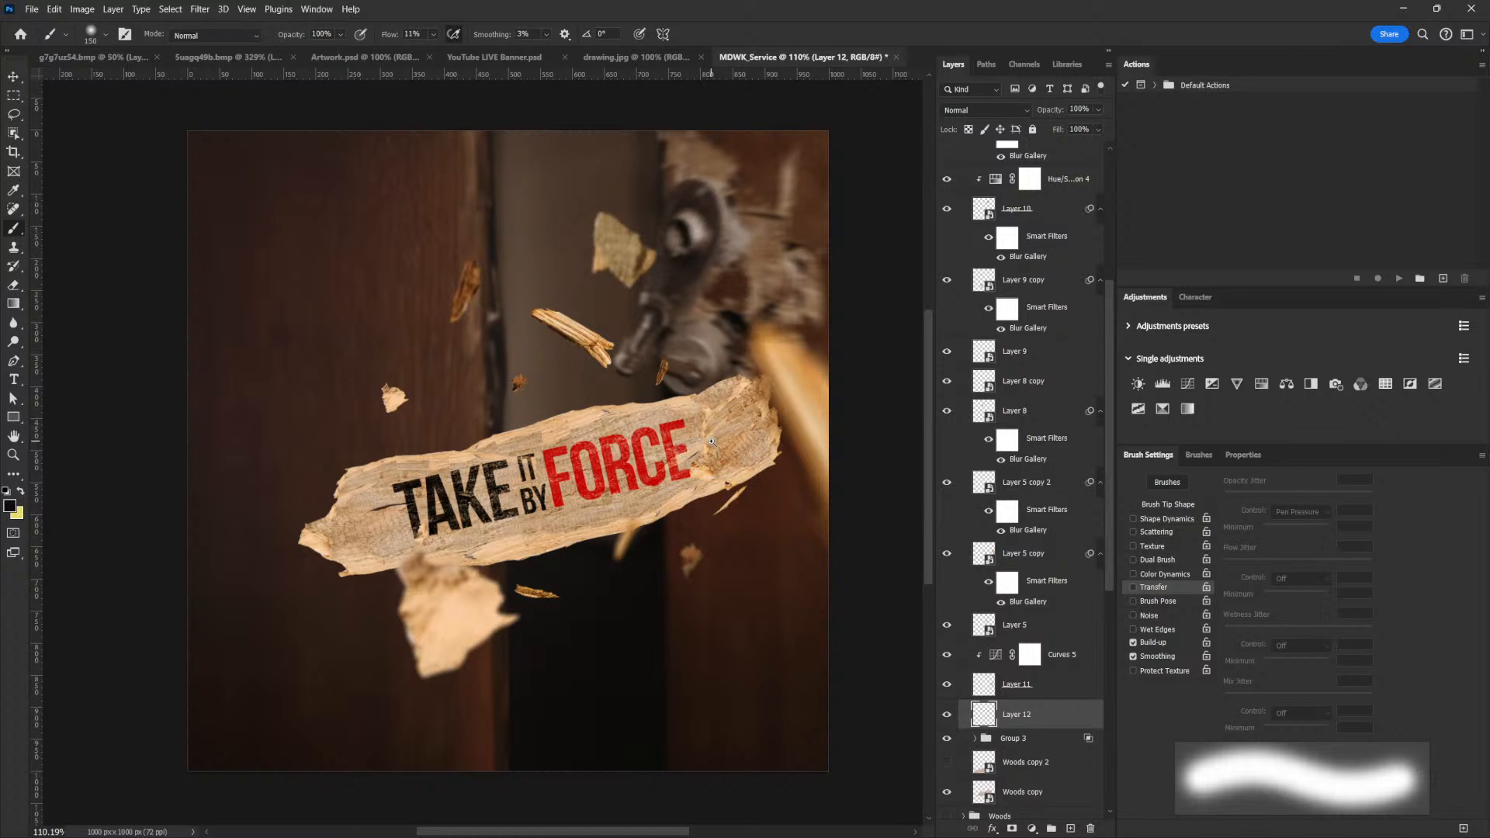
scroll(710, 442, "up", 3)
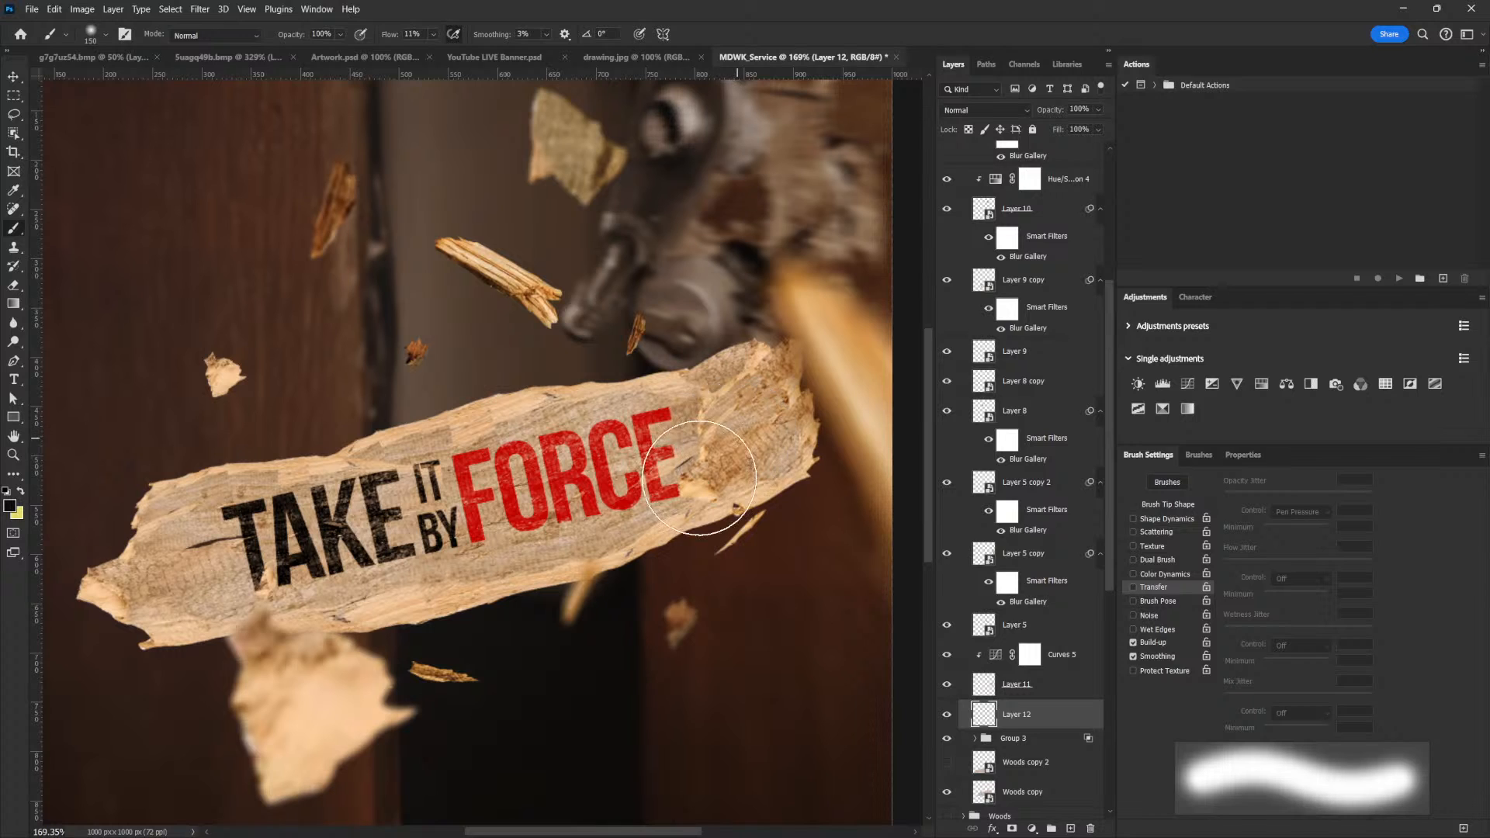
key("bracketleft")
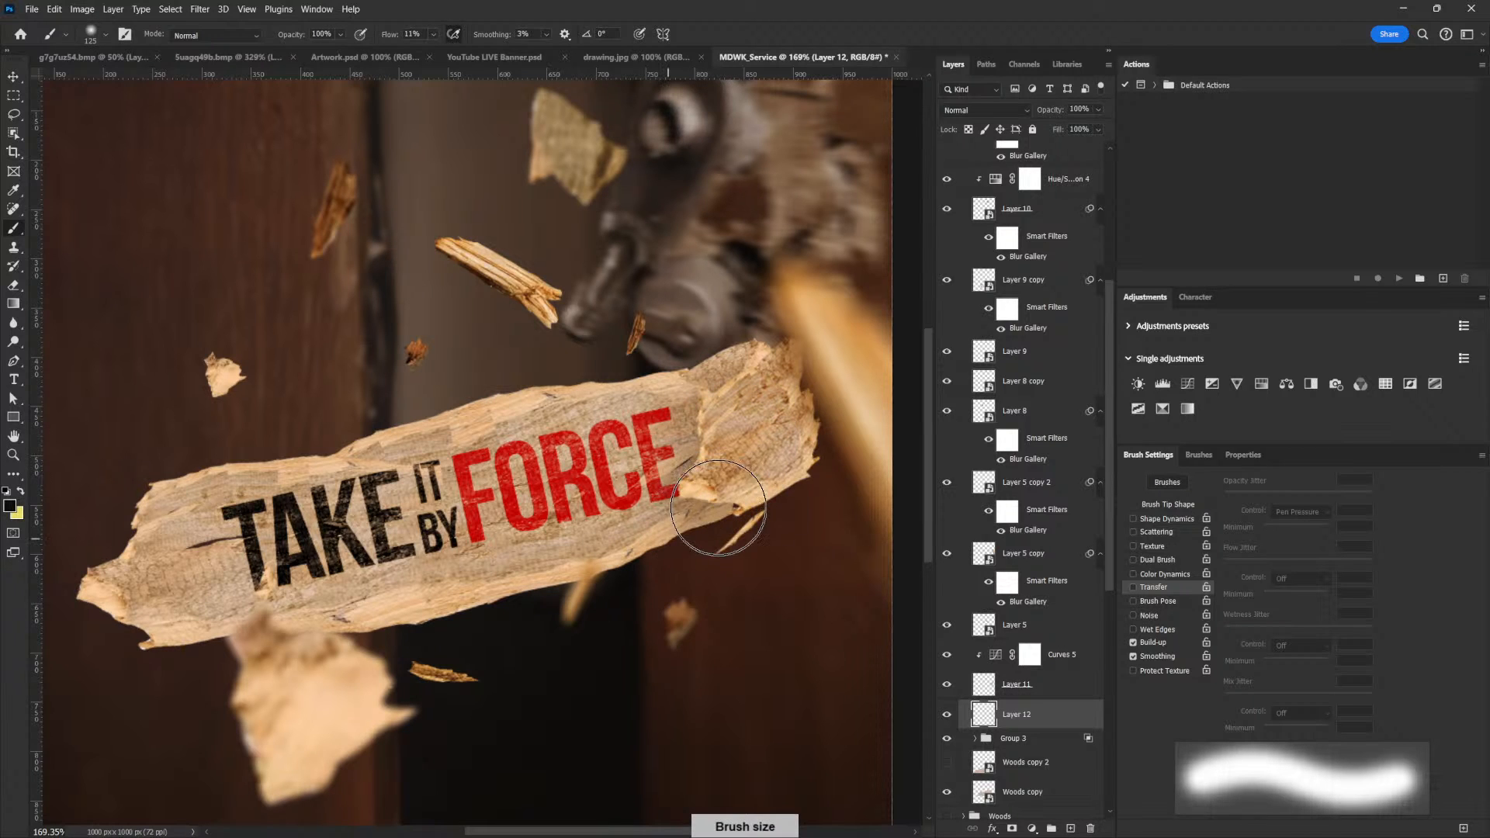
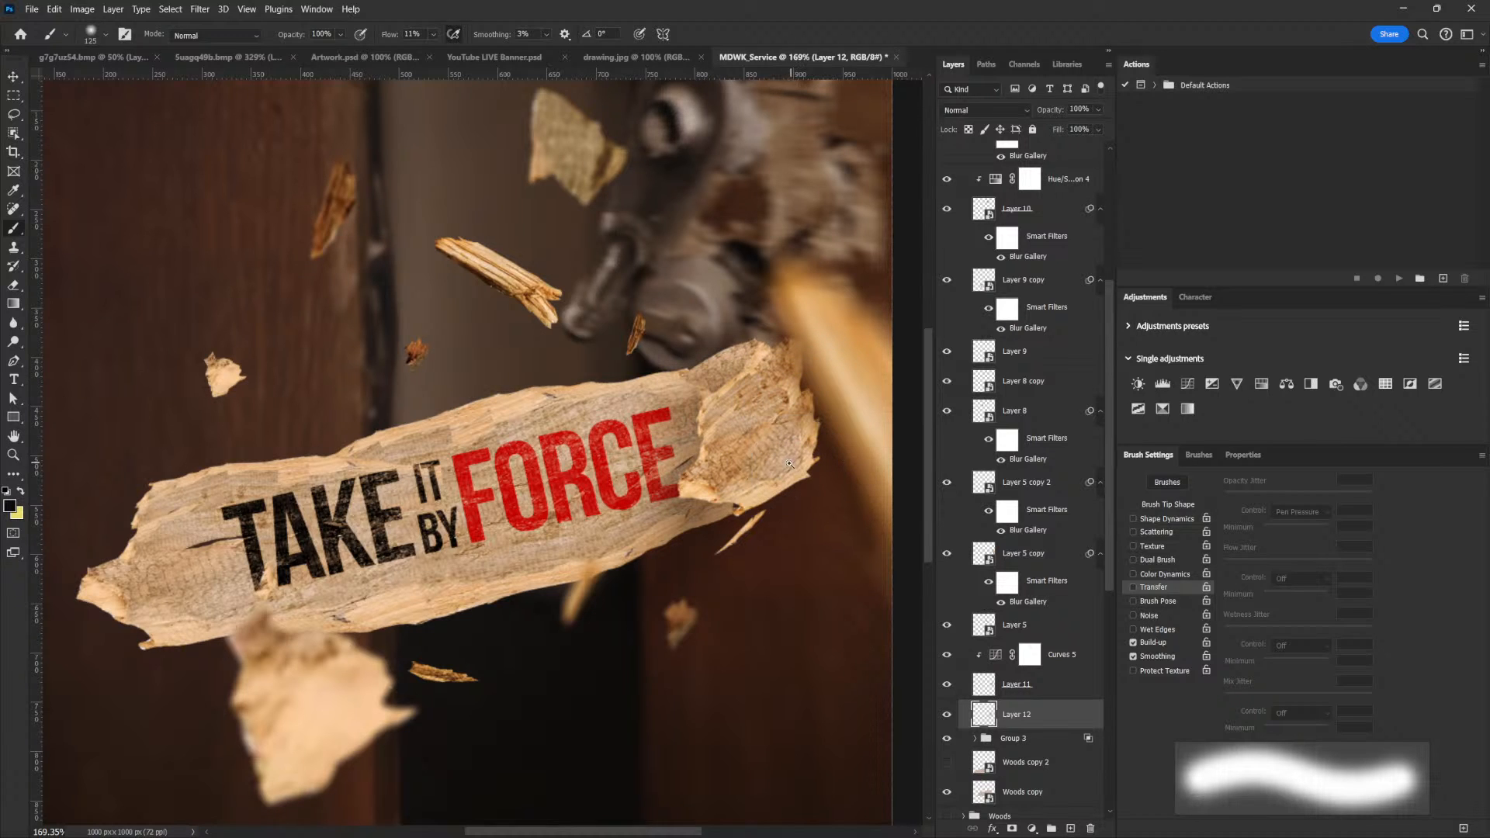
Shade the wood piece's edge softly with the black brush on Layer 12
scroll(789, 464, "down", 3)
scroll(748, 481, "down", 1)
left_click_drag(747, 481, 751, 479)
left_click_drag(743, 464, 718, 509)
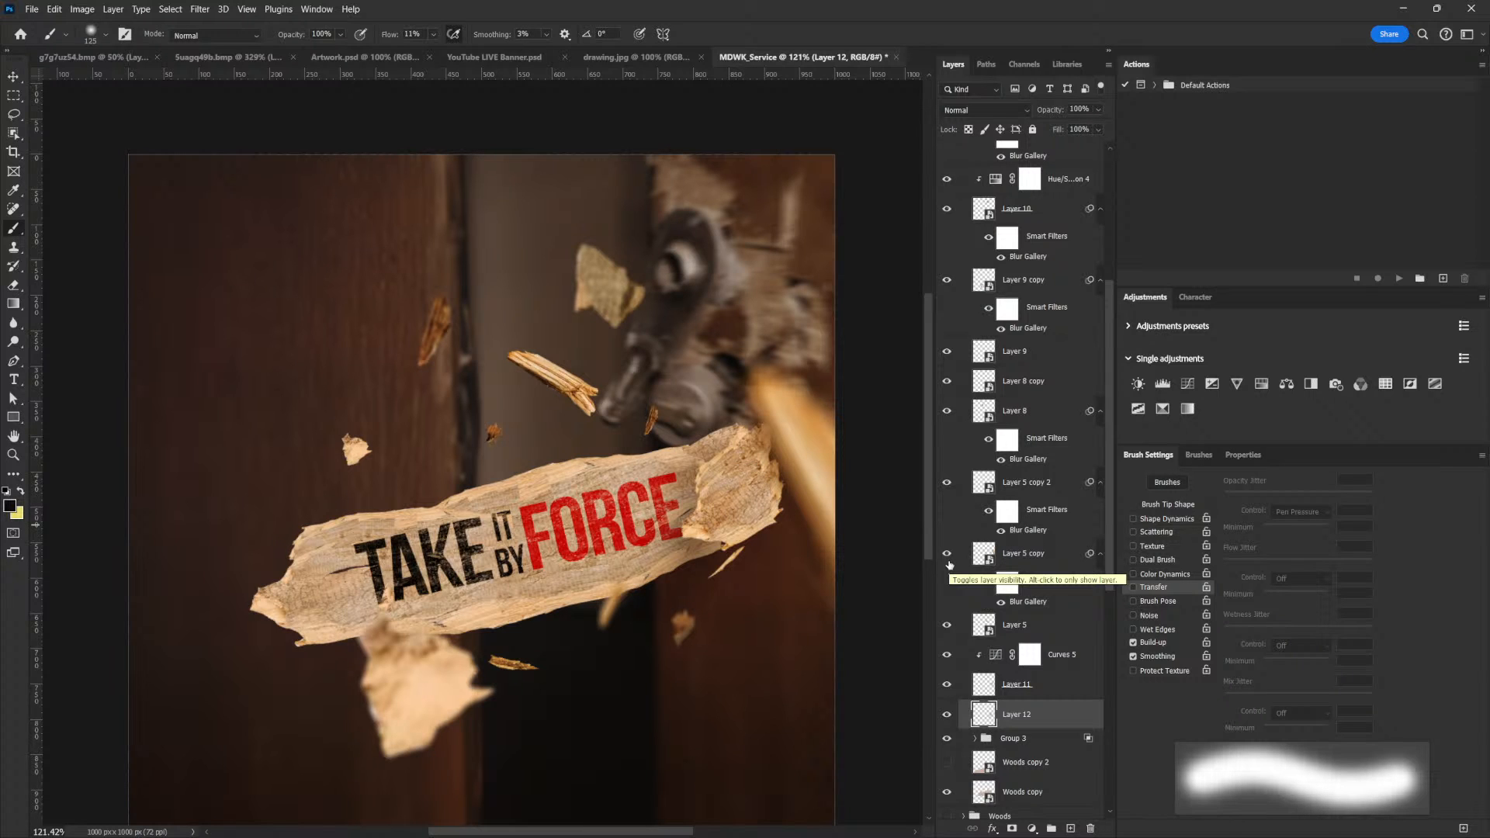
Duplicate the "take" text layer out of the title group to just above the wood piece's Curves adjustment
key("v")
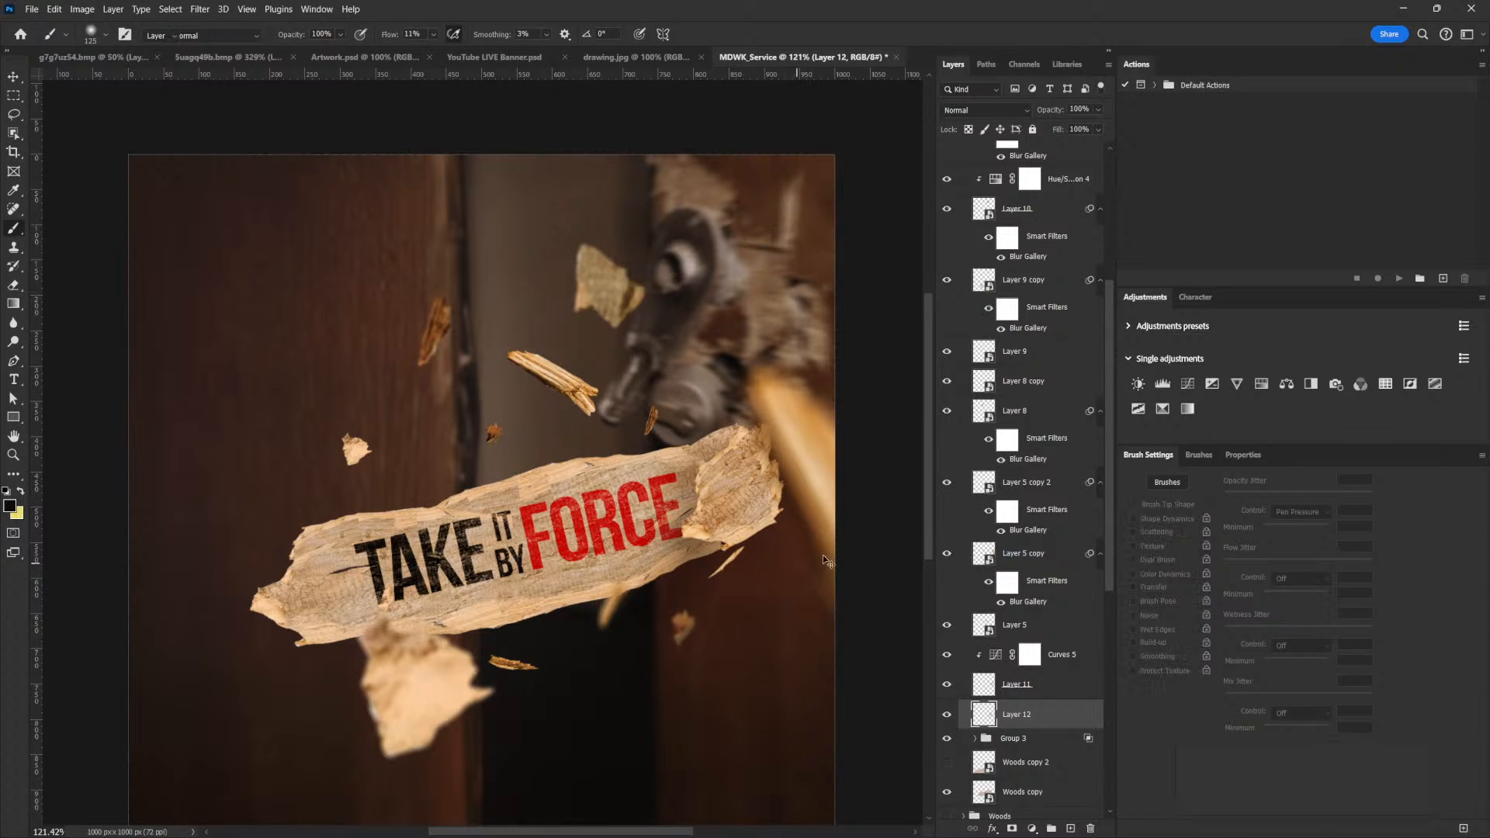
left_click(1023, 739)
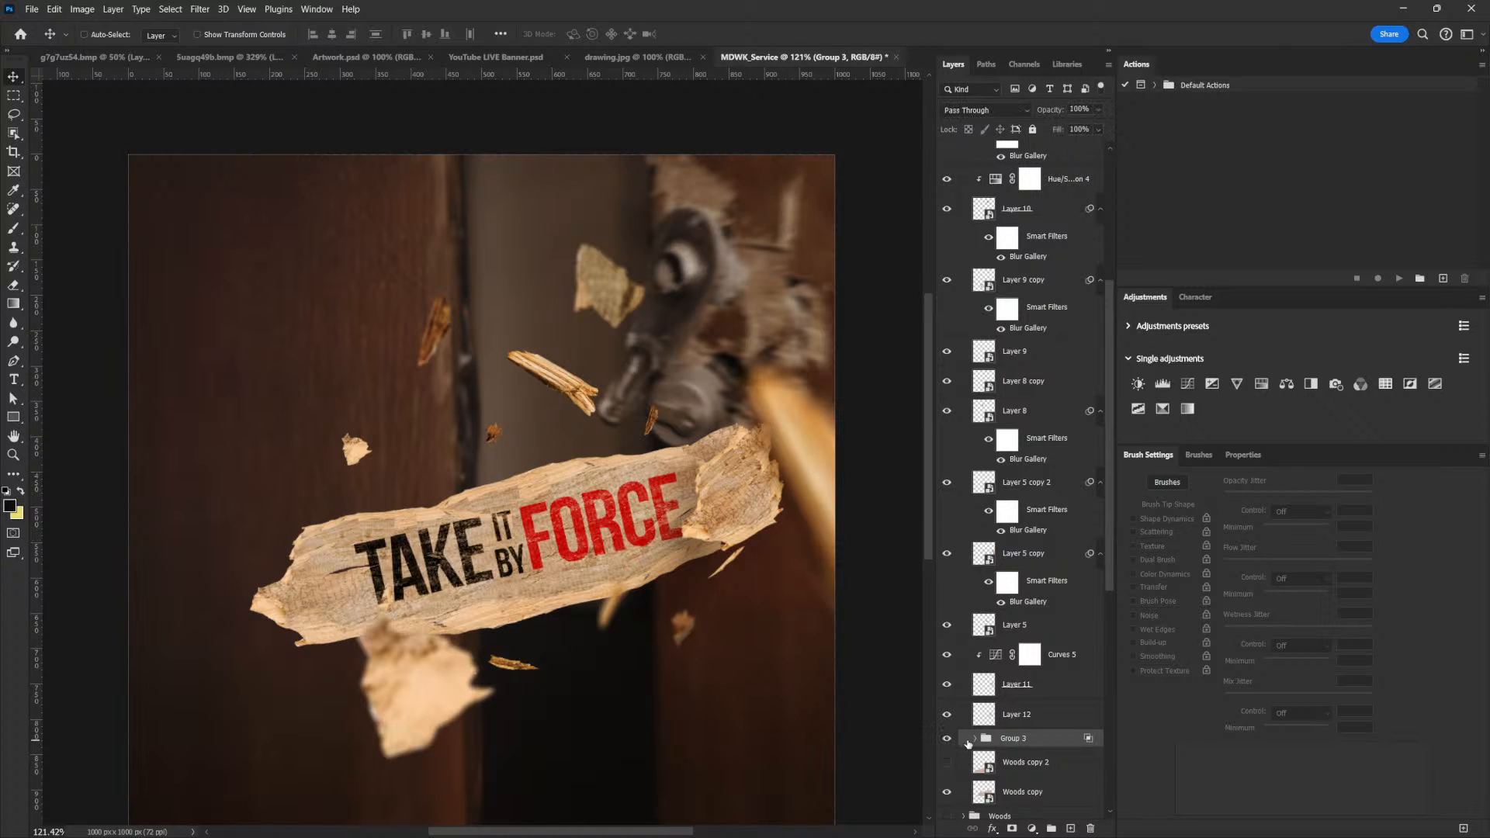
left_click(974, 739)
left_click(1011, 768)
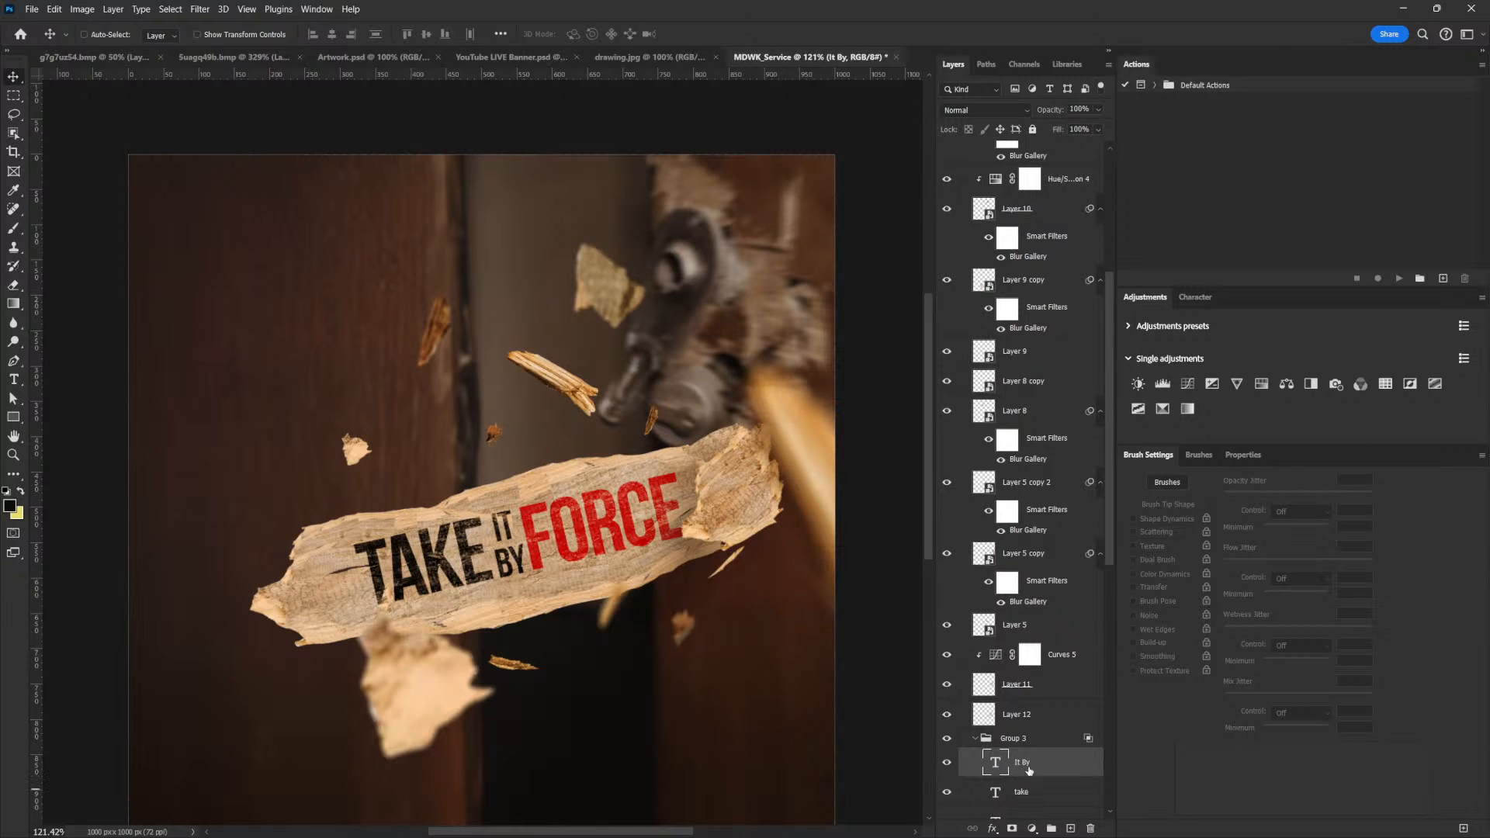
left_click(1024, 791)
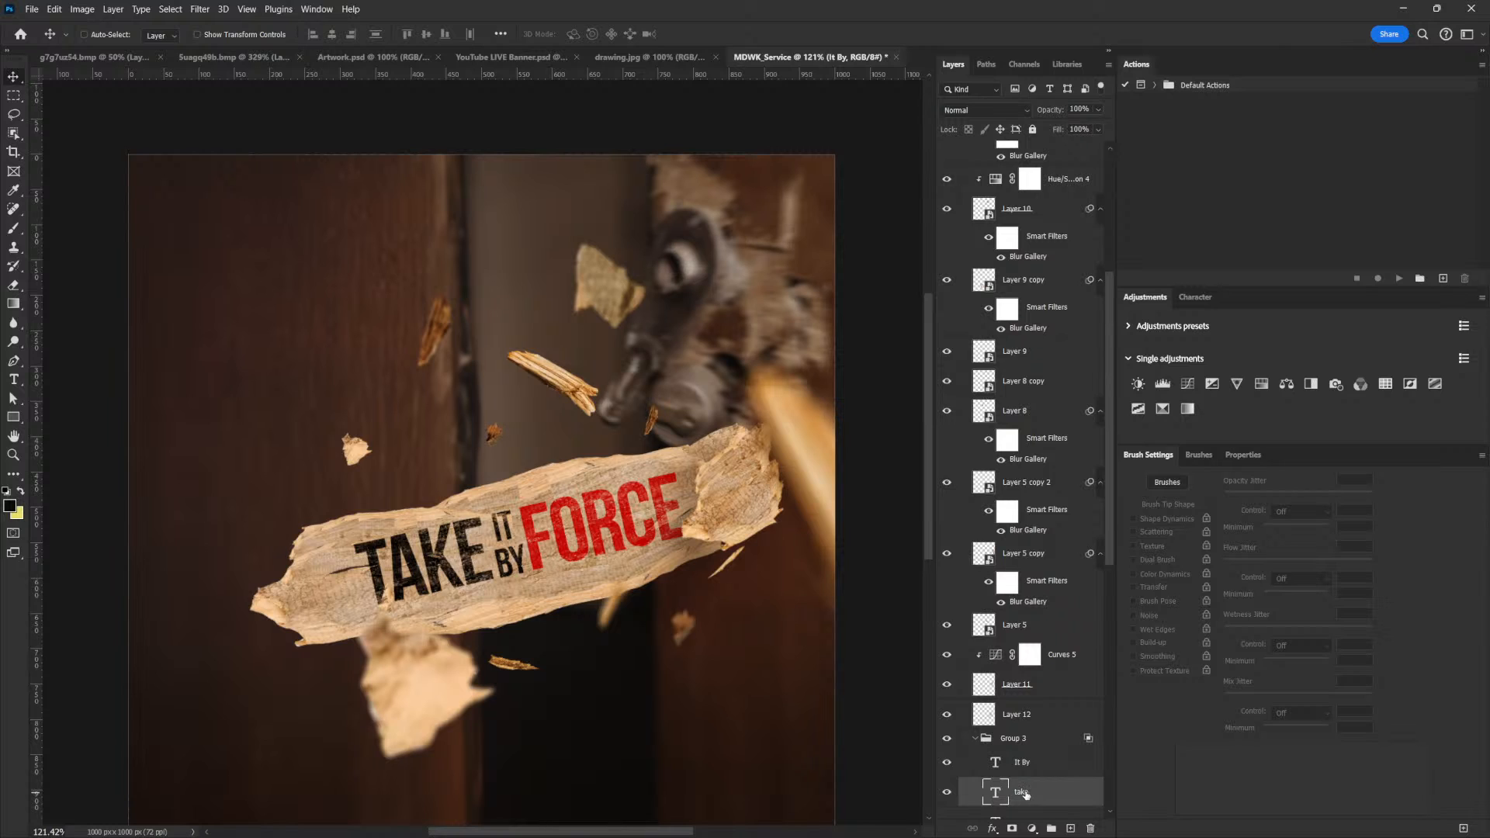
left_click_drag(1021, 793, 1021, 646)
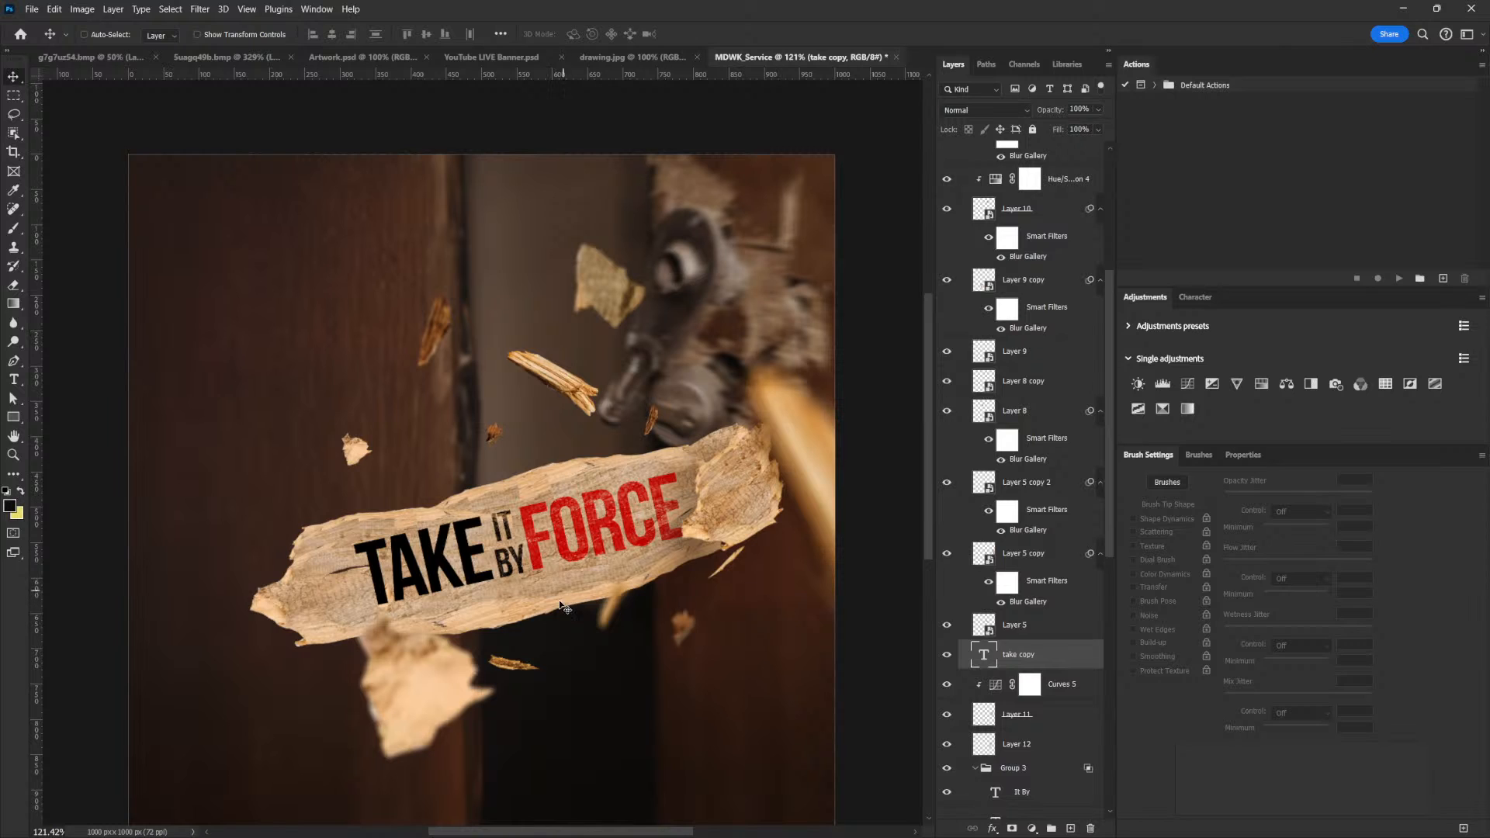
Move the TAKE copy onto the broken wood piece and shrink it to about 64 pt so it fits
left_click_drag(453, 543, 795, 501)
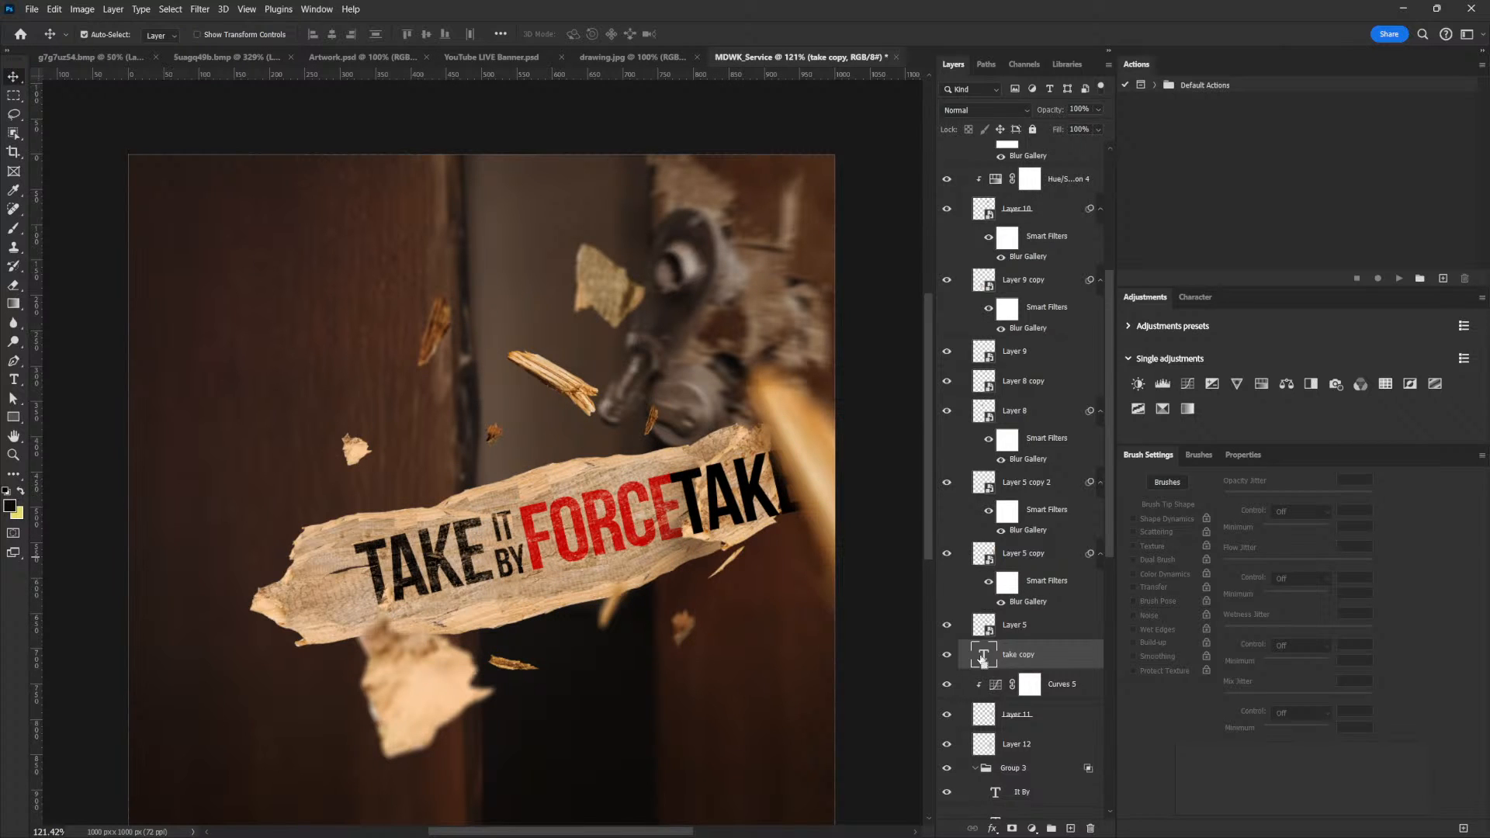
key("ctrl+t")
left_click_drag(811, 441, 778, 458)
key("Return")
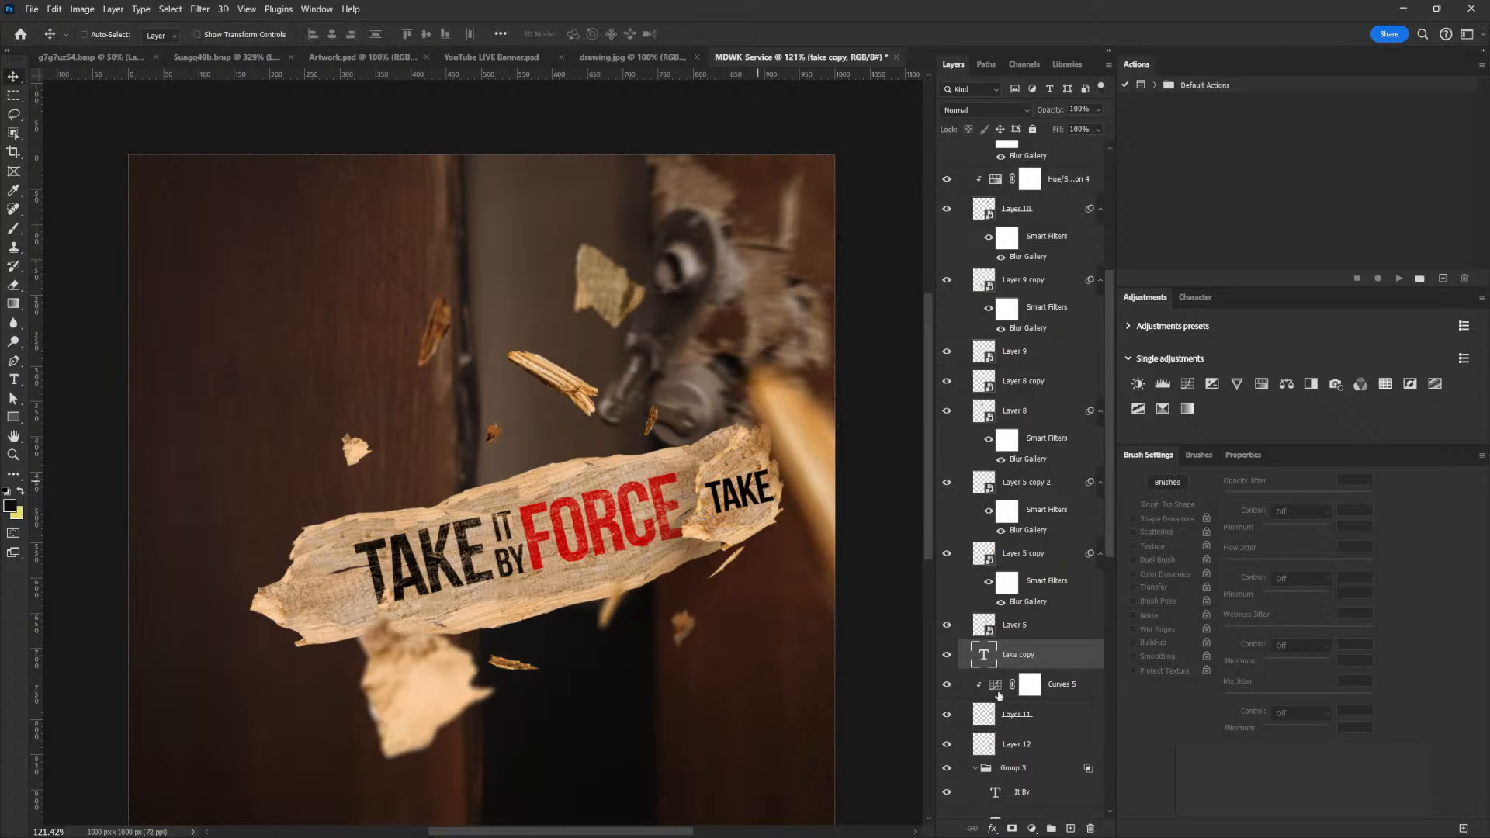
Replace the copied TAKE text with "2" and enlarge it to about 135 pt on the wood piece
double_click(983, 654)
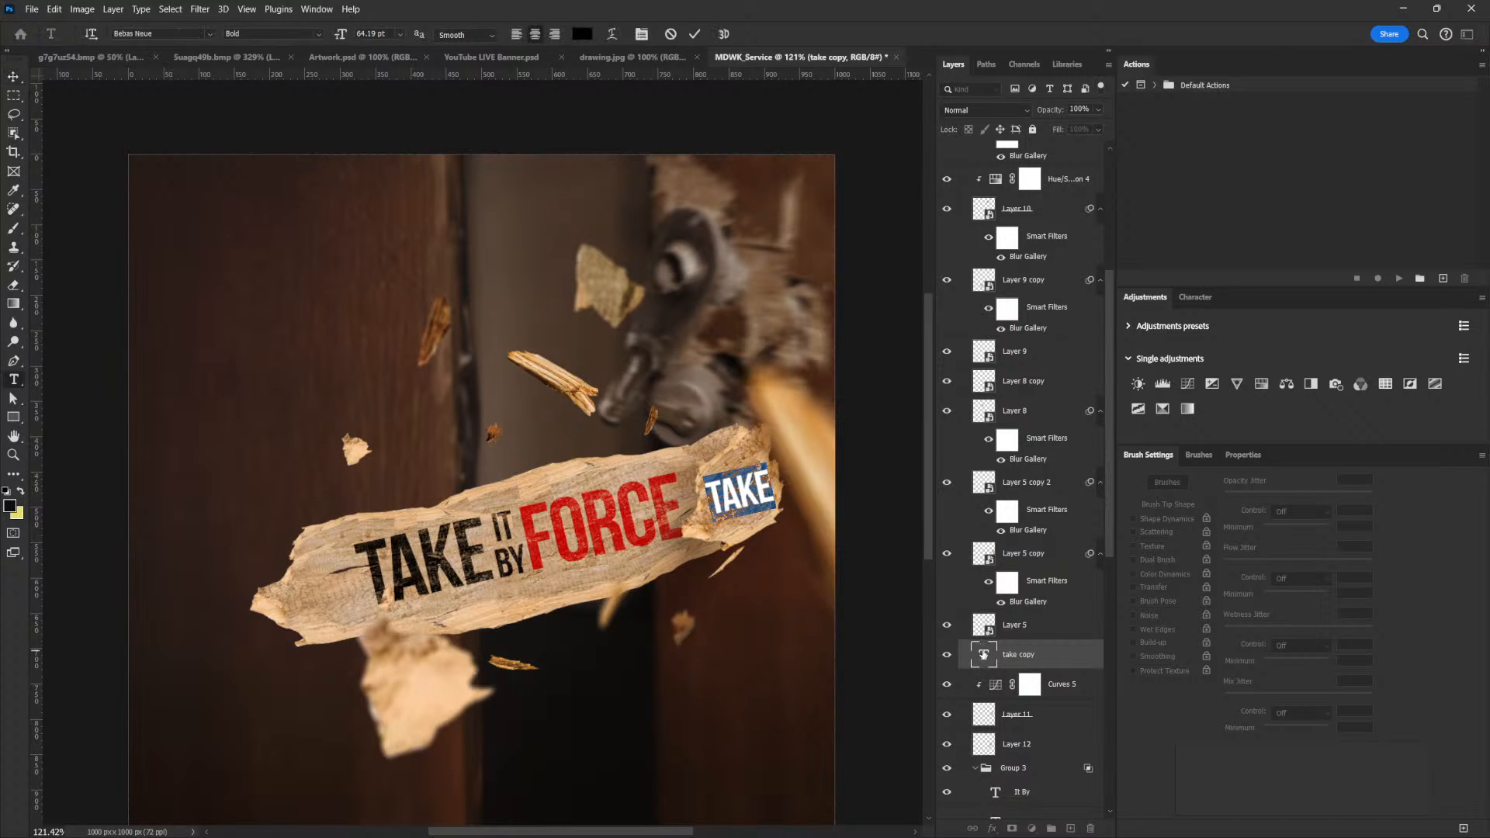
type("2")
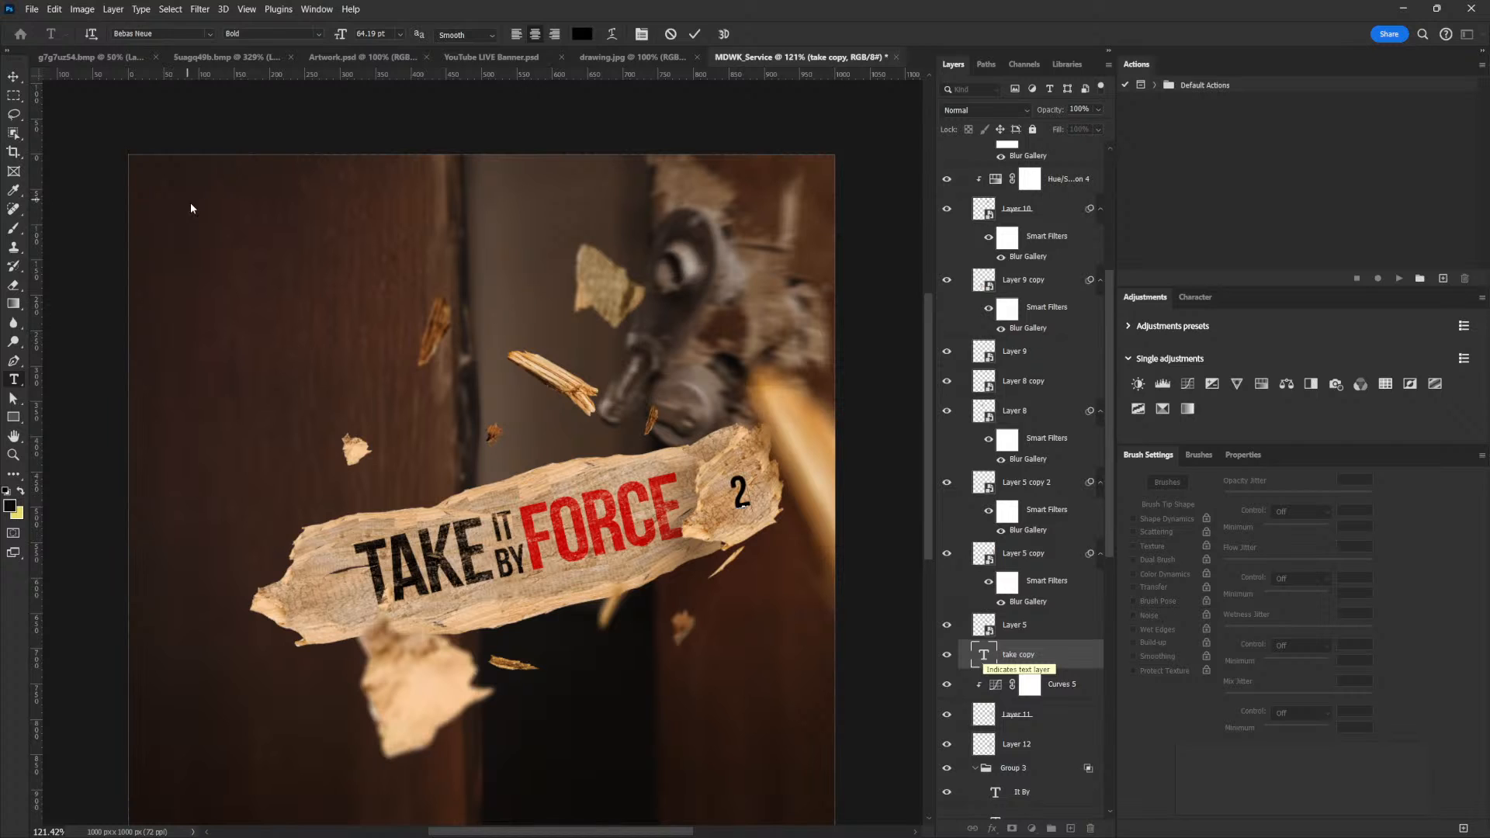
left_click(13, 76)
key("ctrl+t")
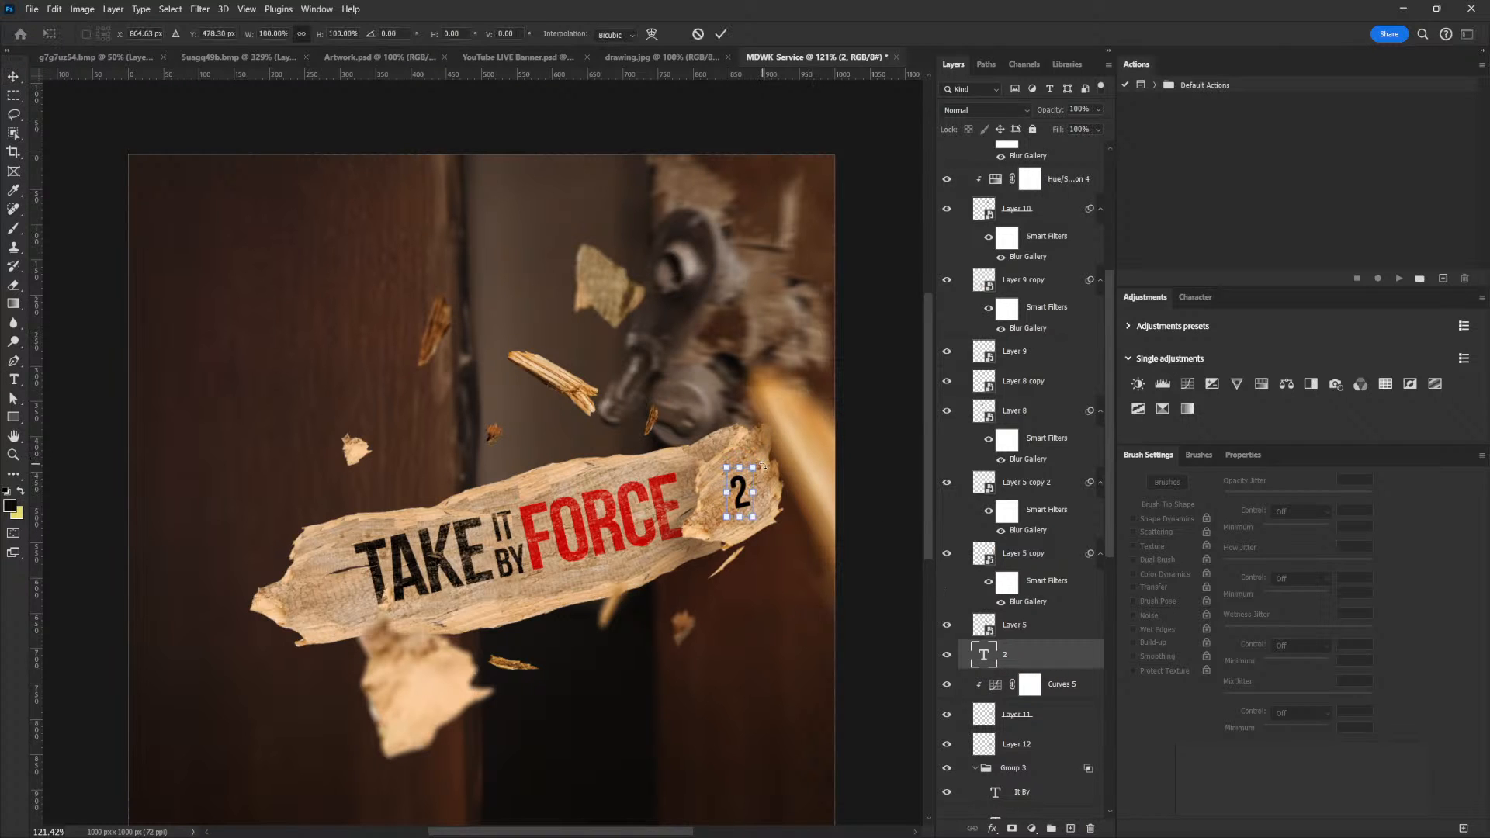
left_click_drag(751, 466, 767, 440)
key("Return")
left_click_drag(768, 553, 775, 555)
Duplicate the "2" text, offset the copy to its left and change its wording to "Pt."
key("ctrl+j")
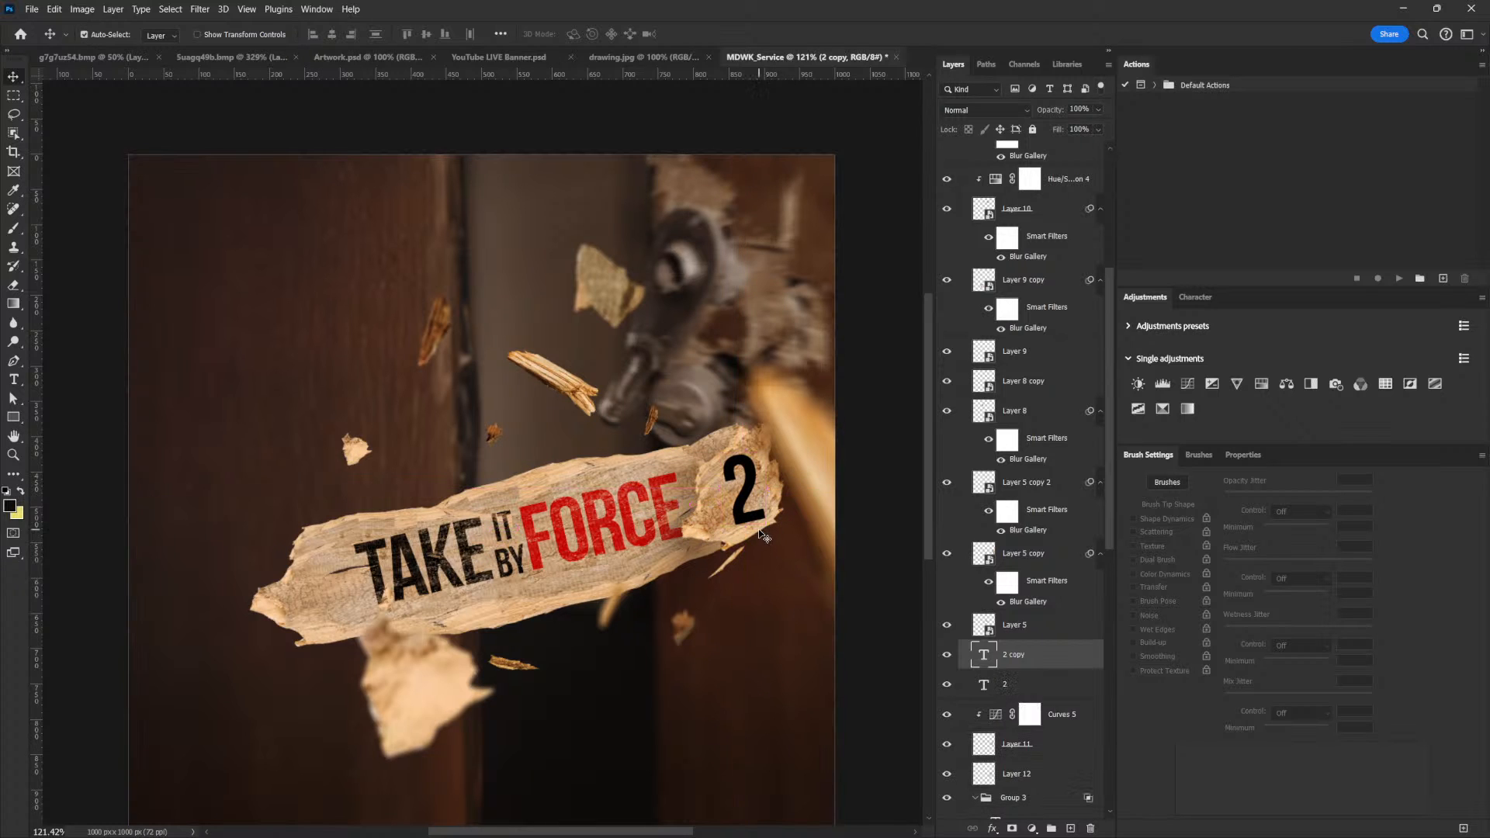
left_click_drag(726, 521, 722, 522)
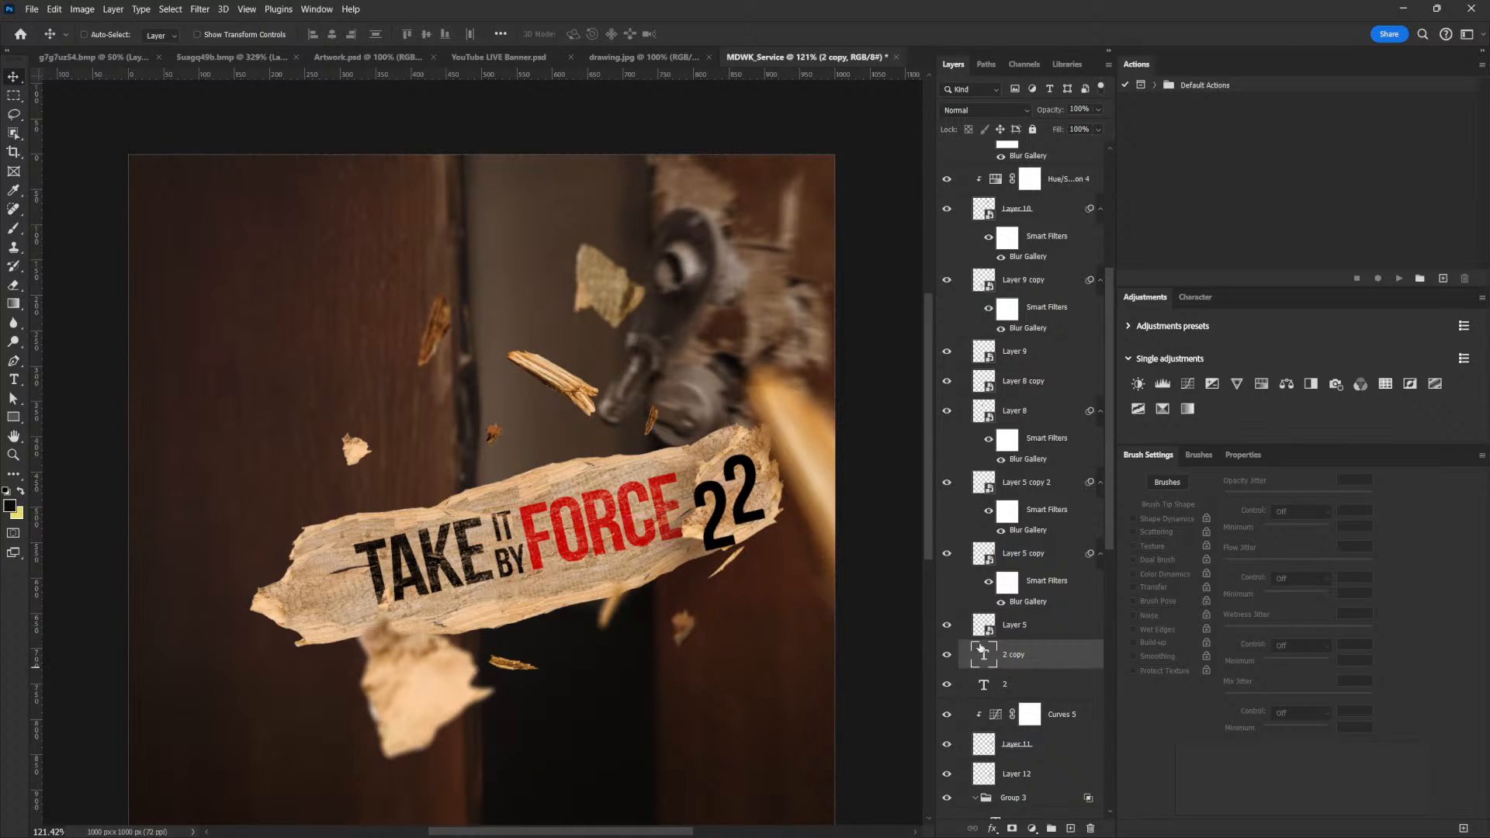
double_click(983, 655)
type("PT")
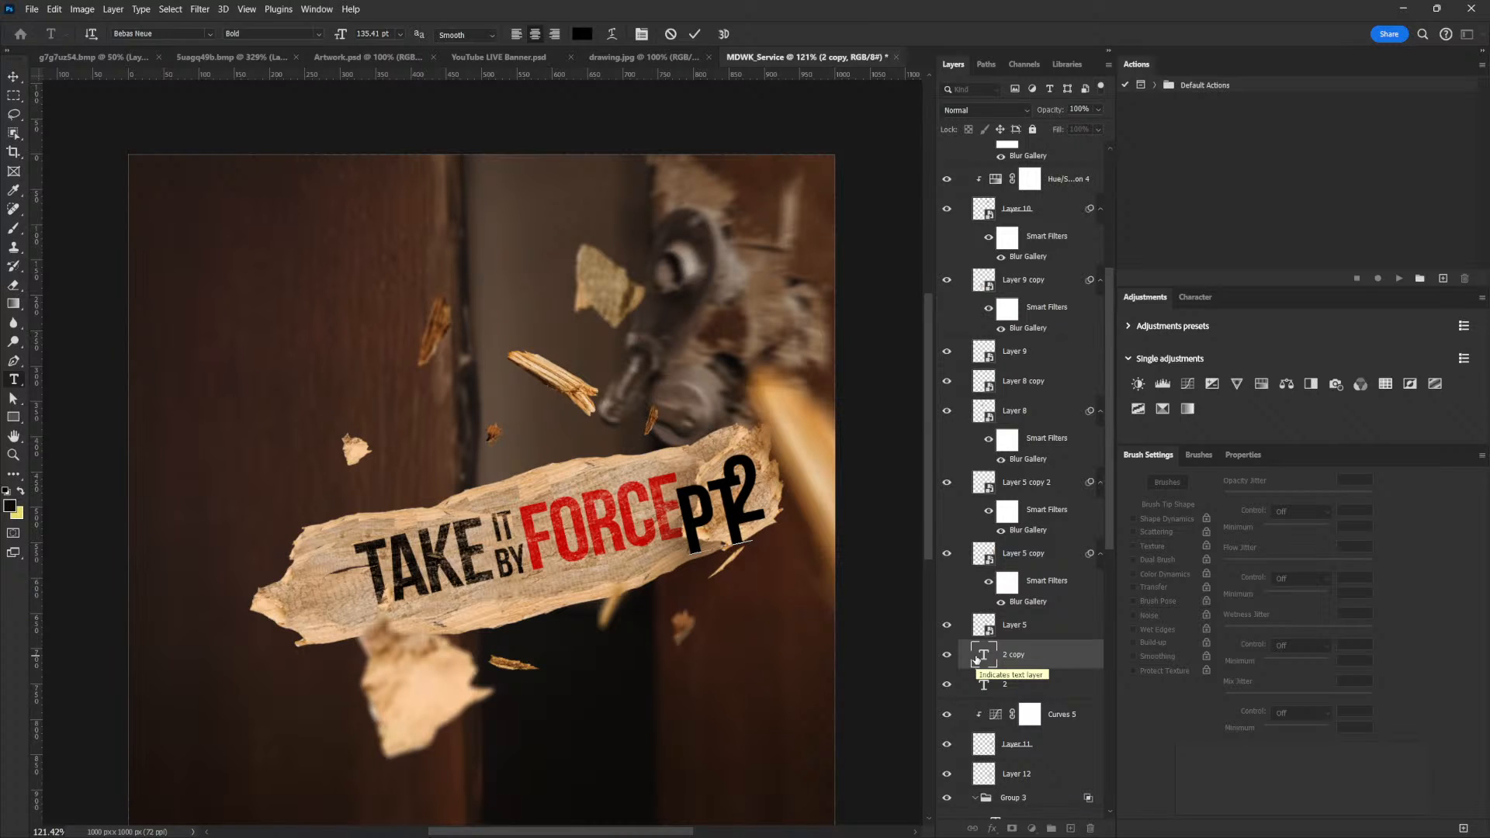
type(".")
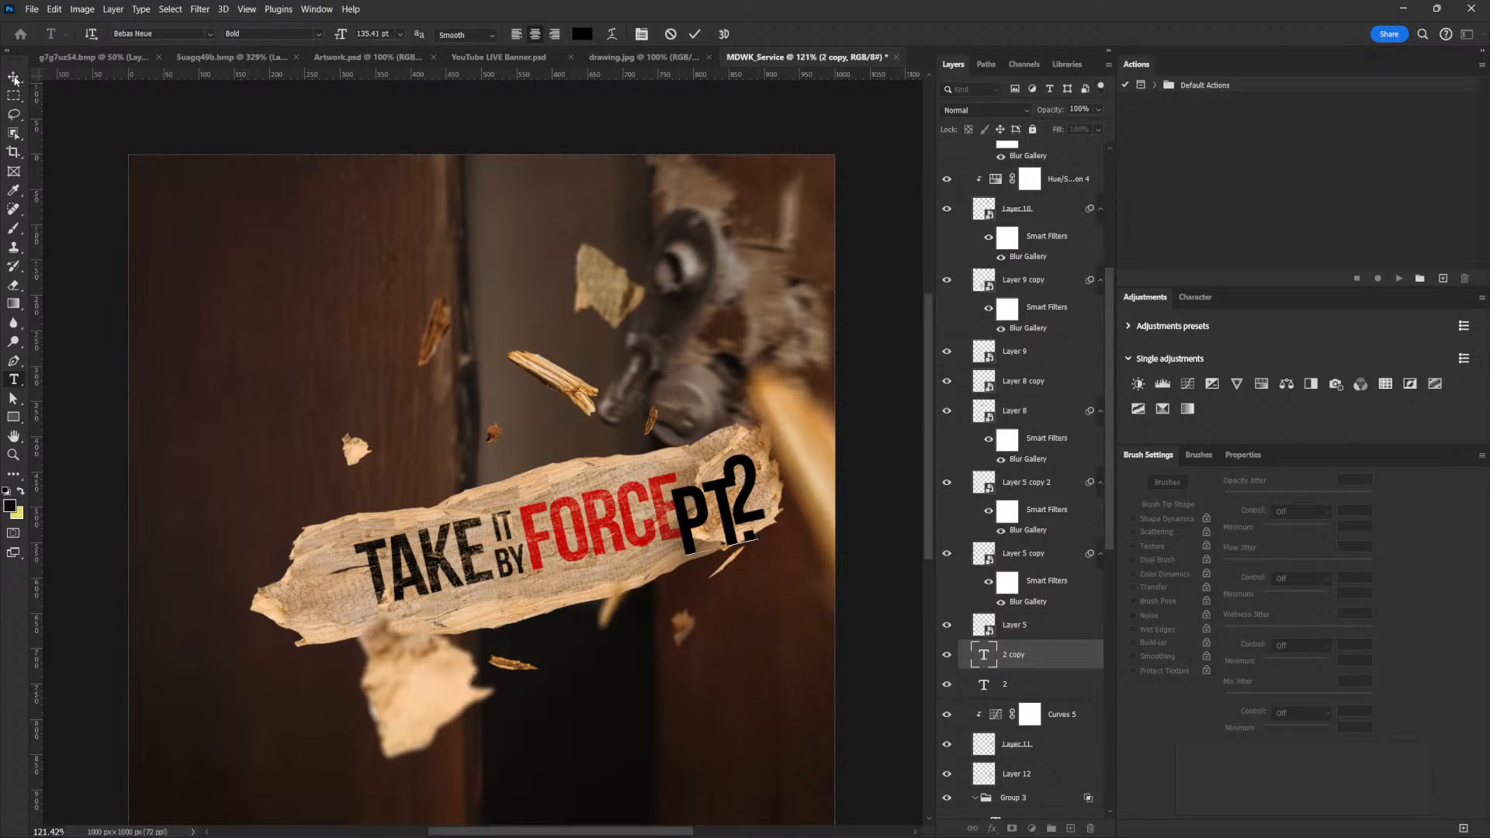
left_click(14, 76)
Shrink the "Pt." text and place it just before the "2" on the wood piece
key("ctrl+t")
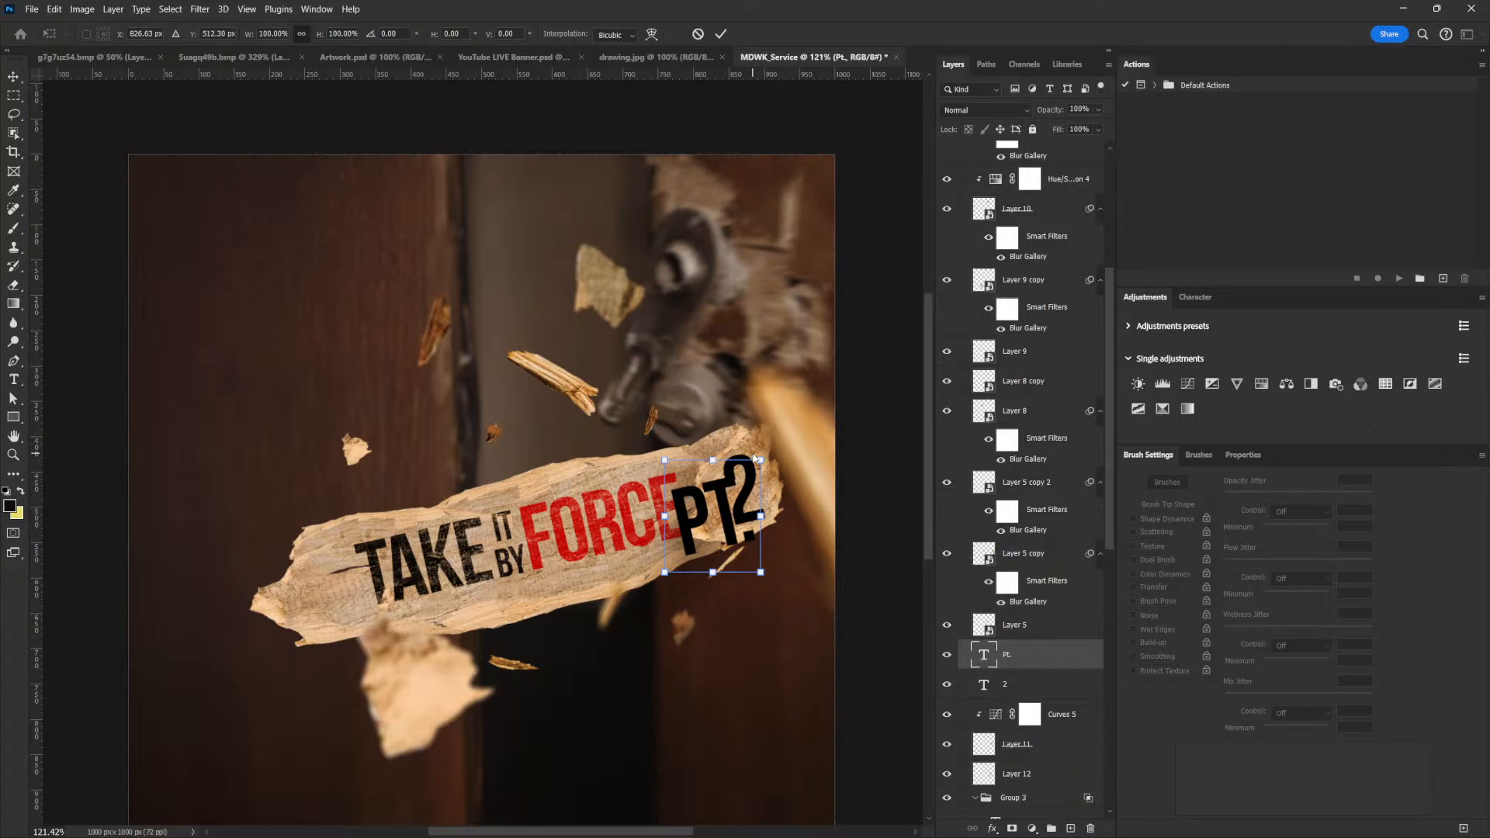
left_click_drag(755, 459, 761, 521)
key("Return")
key("ctrl+t")
key("Return")
Scale the "Pt." and "2" text layers together to 81.33% within the wood piece
left_click(755, 501, "ctrl+shift")
key("ctrl+t")
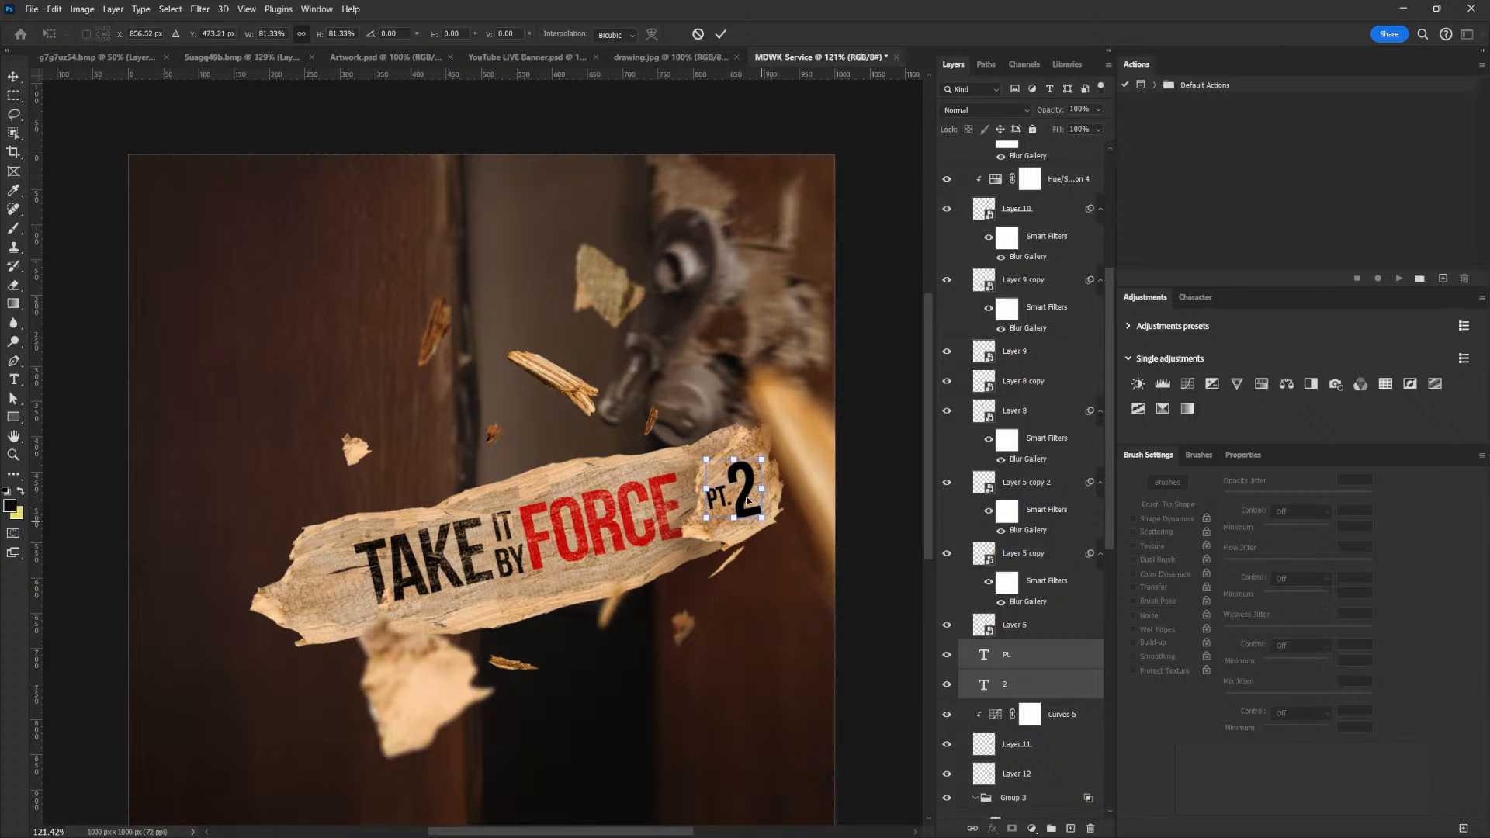
key("Return")
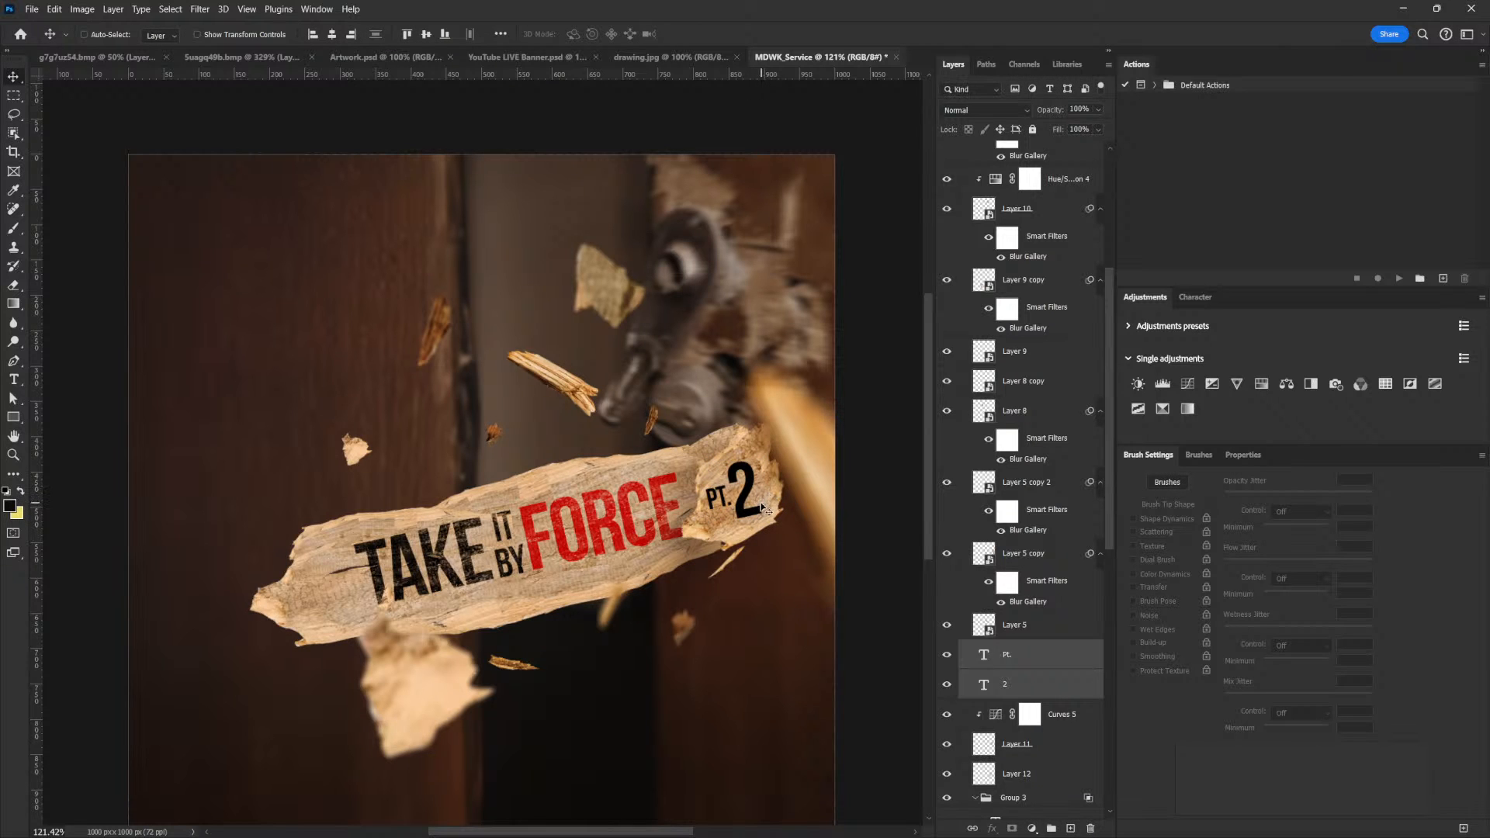
Reposition and rotate the "Pt." and "2" text together, tilting it counterclockwise to follow the wood piece's slant
key("ctrl+t")
left_click_drag(792, 530, 755, 515)
key("ctrl+t")
left_click_drag(787, 441, 797, 481)
key("Return")
key("ctrl+t")
key("Return")
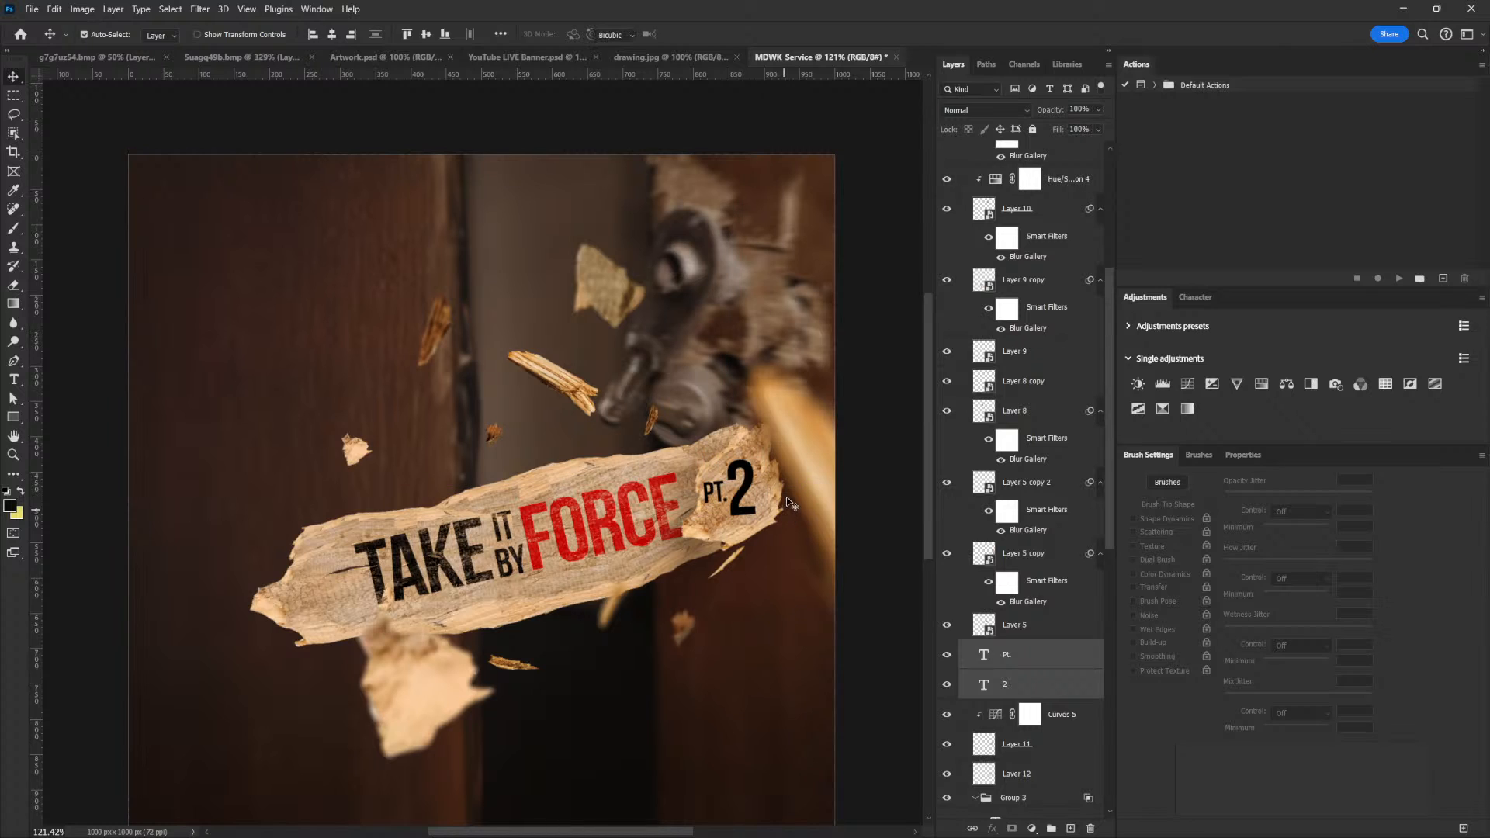
key("ctrl+t")
left_click_drag(789, 484, 768, 442)
key("Return")
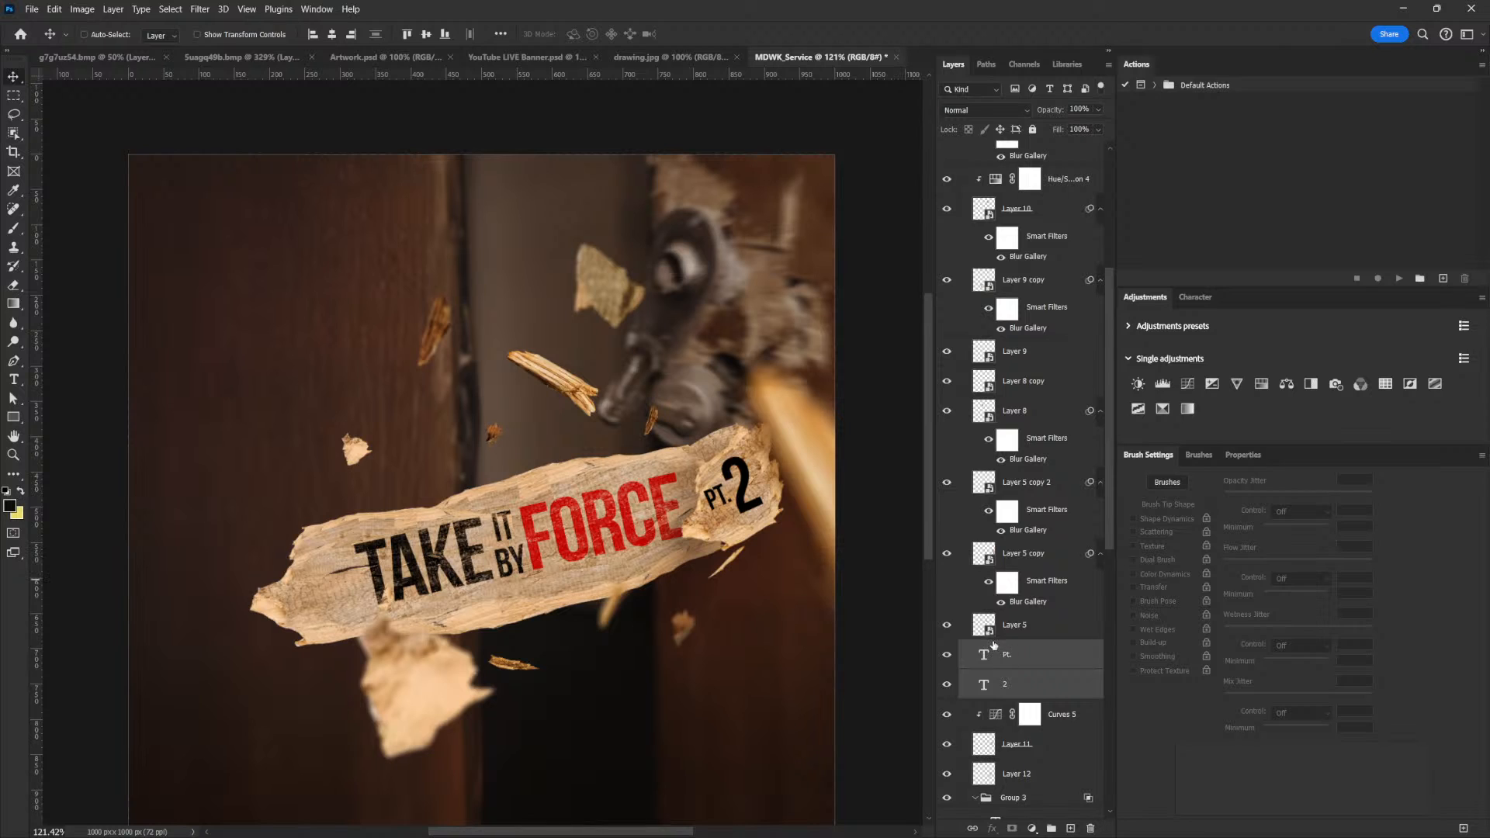
Group the "Pt." and "2" text layers and name the group "PT 2"
key("ctrl+g")
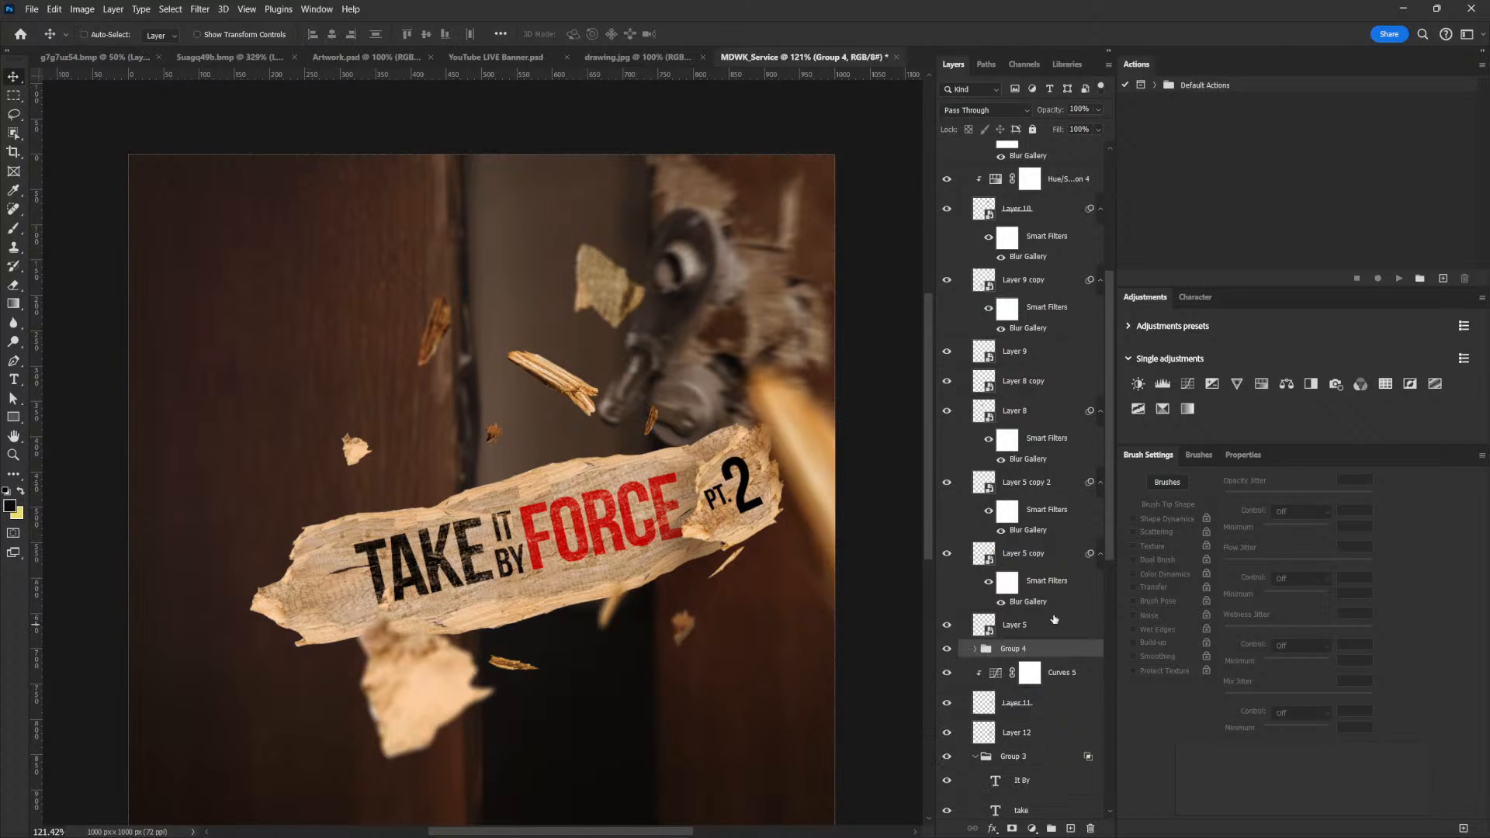
double_click(1012, 648)
type("PT 2")
key("Return")
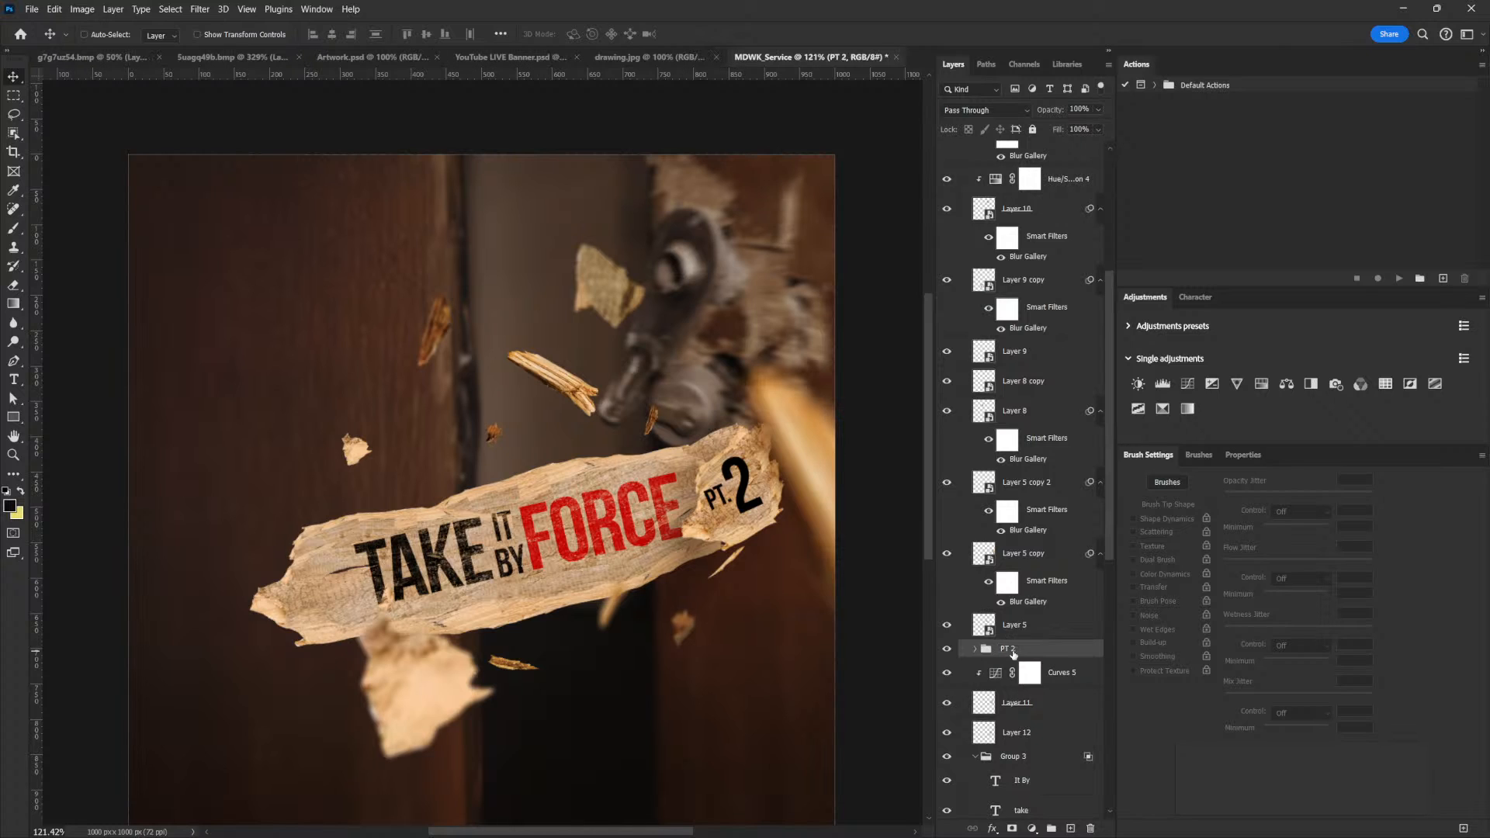
Weather the PT 2 group with Blend If, splitting the underlying white slider to about 176/216 and raising the underlying black slider
double_click(1084, 652)
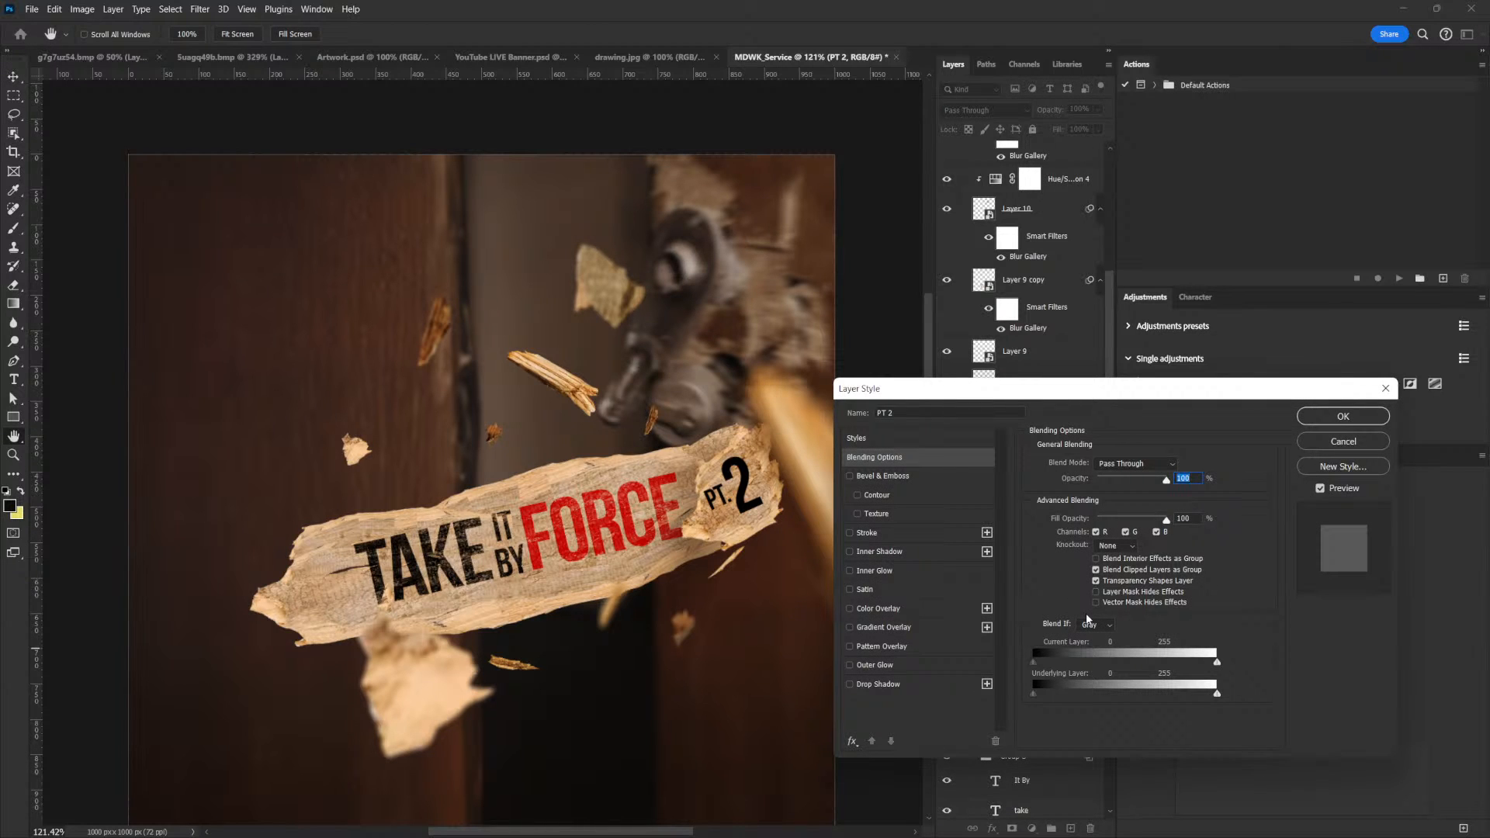
left_click_drag(1218, 700, 1186, 692)
left_click_drag(1063, 696, 1087, 695)
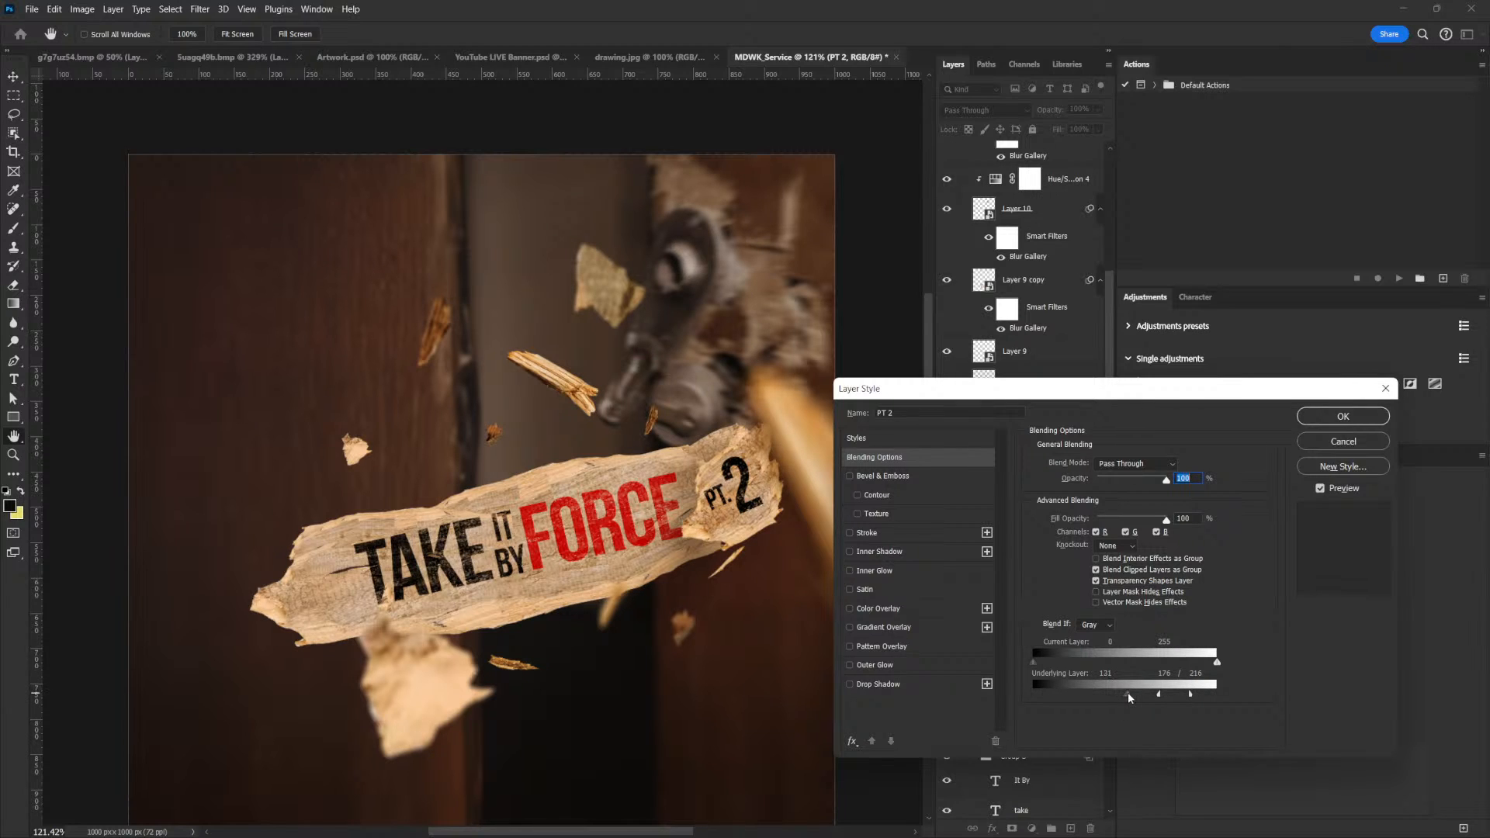
left_click_drag(1140, 693, 1139, 699)
left_click(1323, 419)
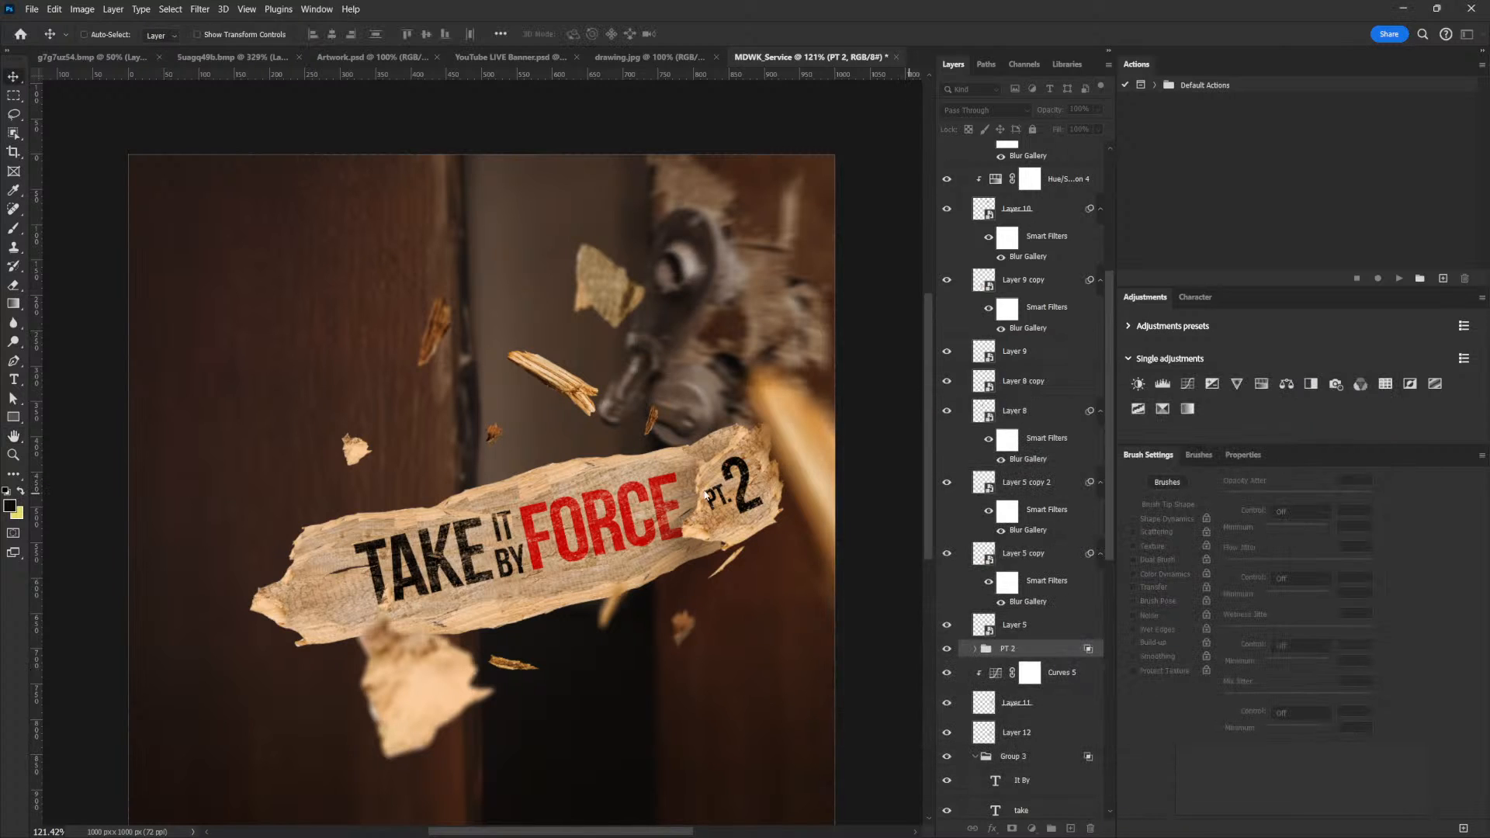
Compare the PT 2 text hidden and shown, and group PT 2, Curves 5, Layer 11 and Layer 12 together
left_click_drag(726, 465, 712, 467)
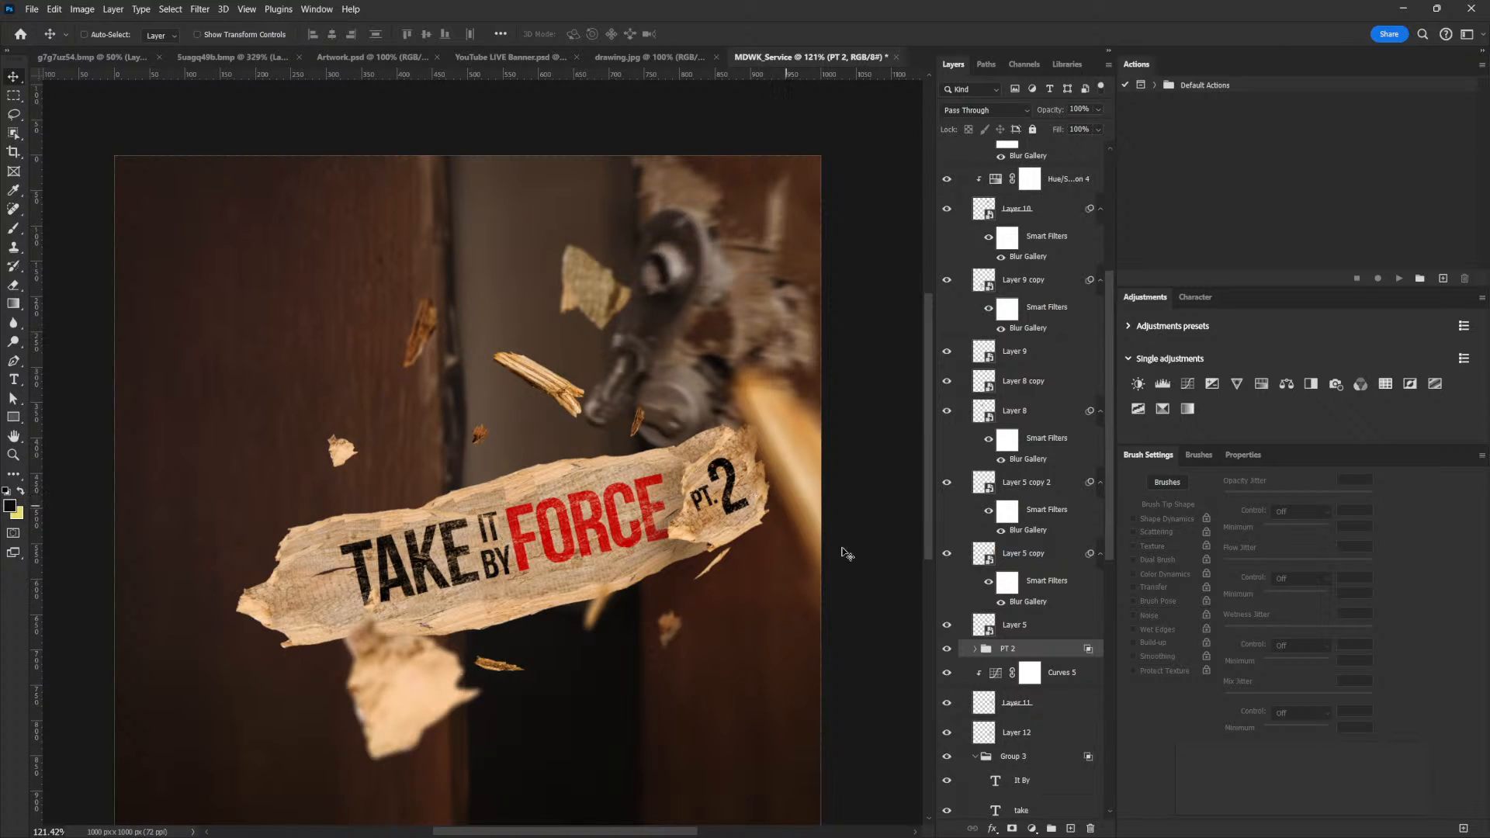
left_click(947, 649)
left_click(946, 649)
left_click(1028, 708, "shift")
left_click(1020, 732, "shift")
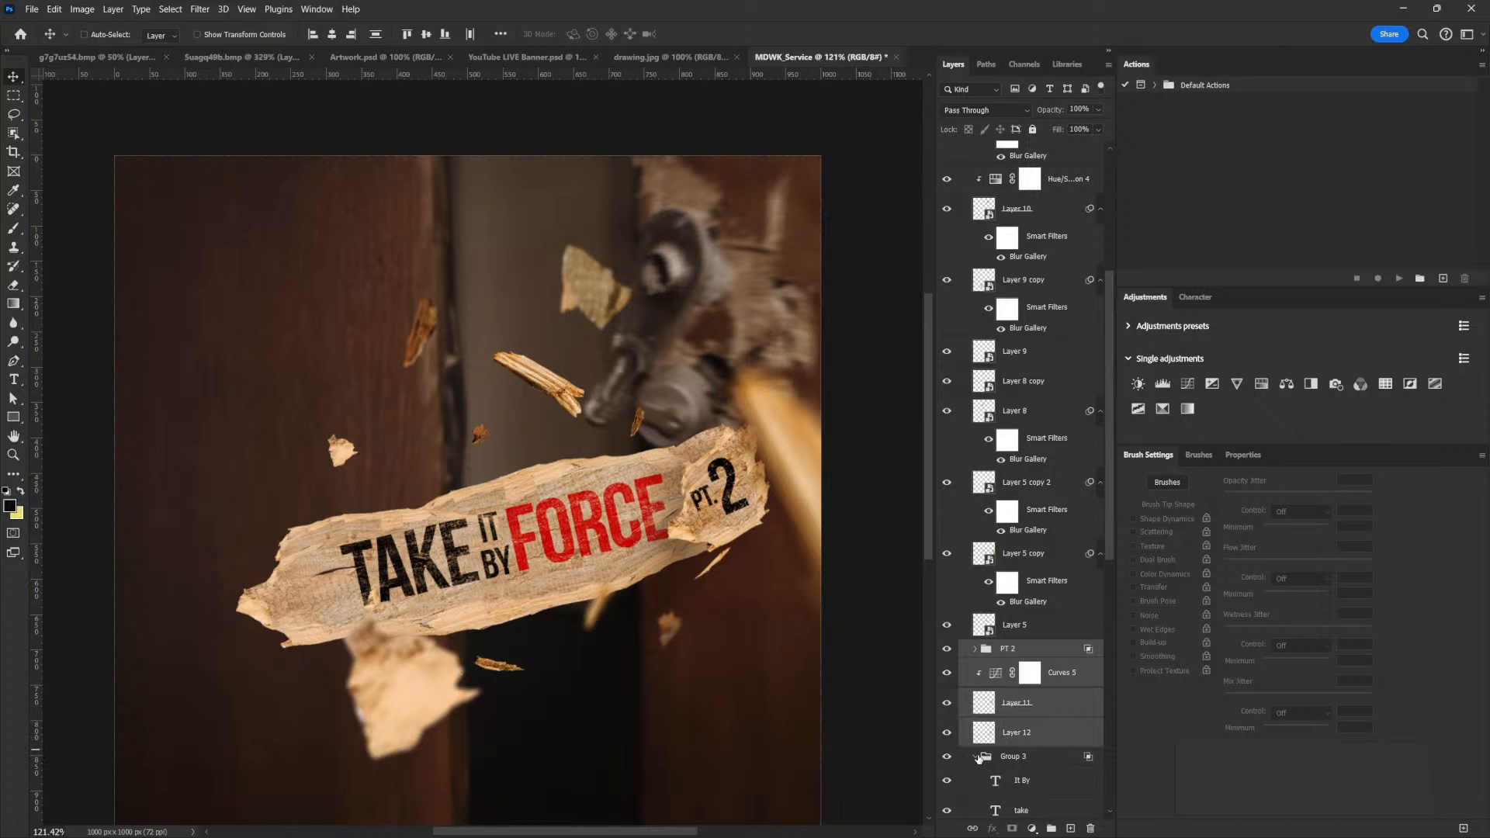
left_click(976, 756)
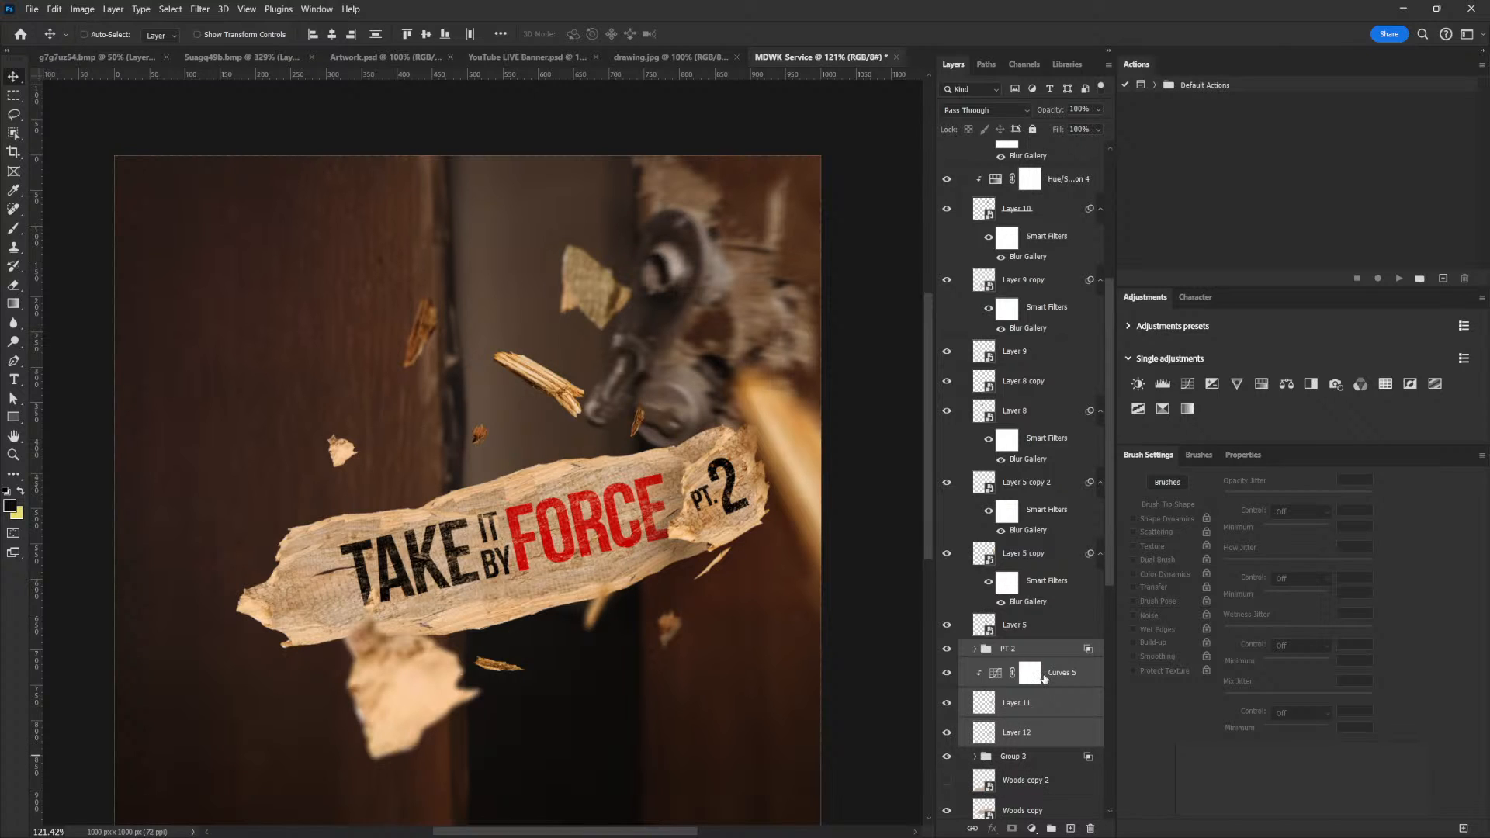
key("ctrl+g")
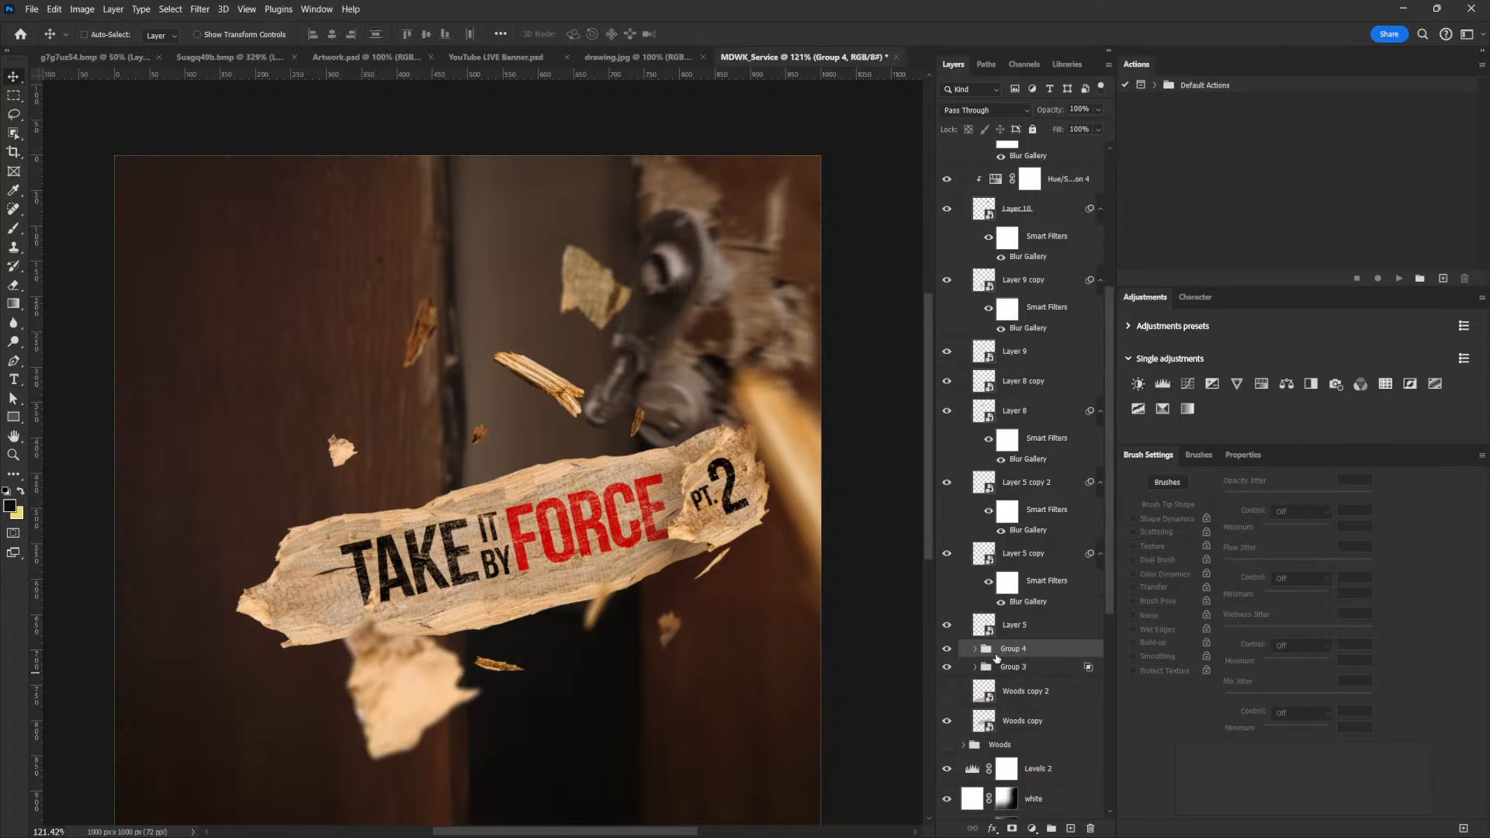
Check the new wood piece group's visibility and convert the group to a smart object
left_click(945, 648)
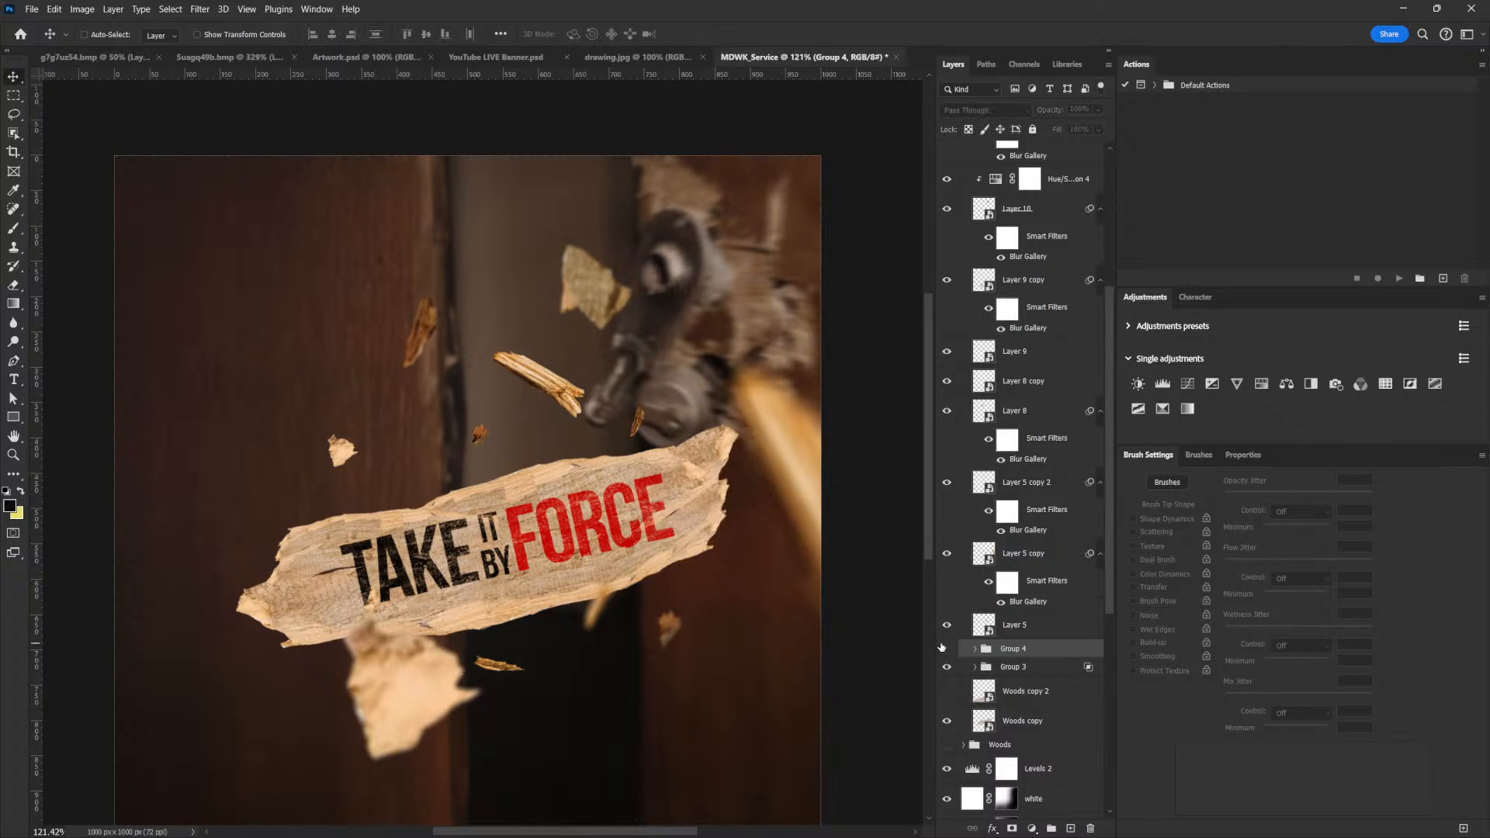
right_click(1009, 650)
left_click(1082, 235)
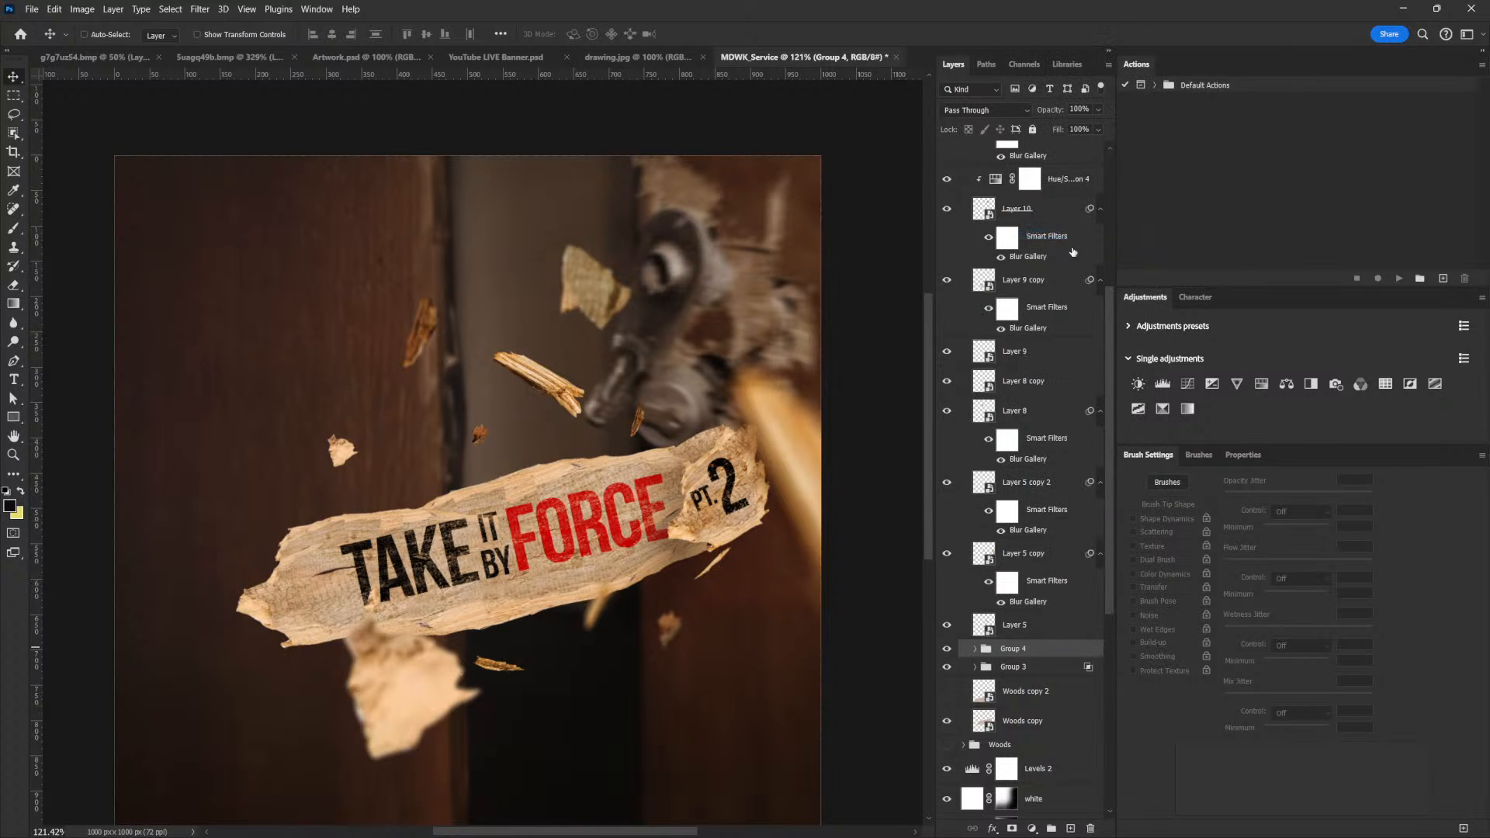
Apply a Field Blur to the "PT. 2" wood piece smart object, lowering the blur to about 2 px
left_click(213, 11)
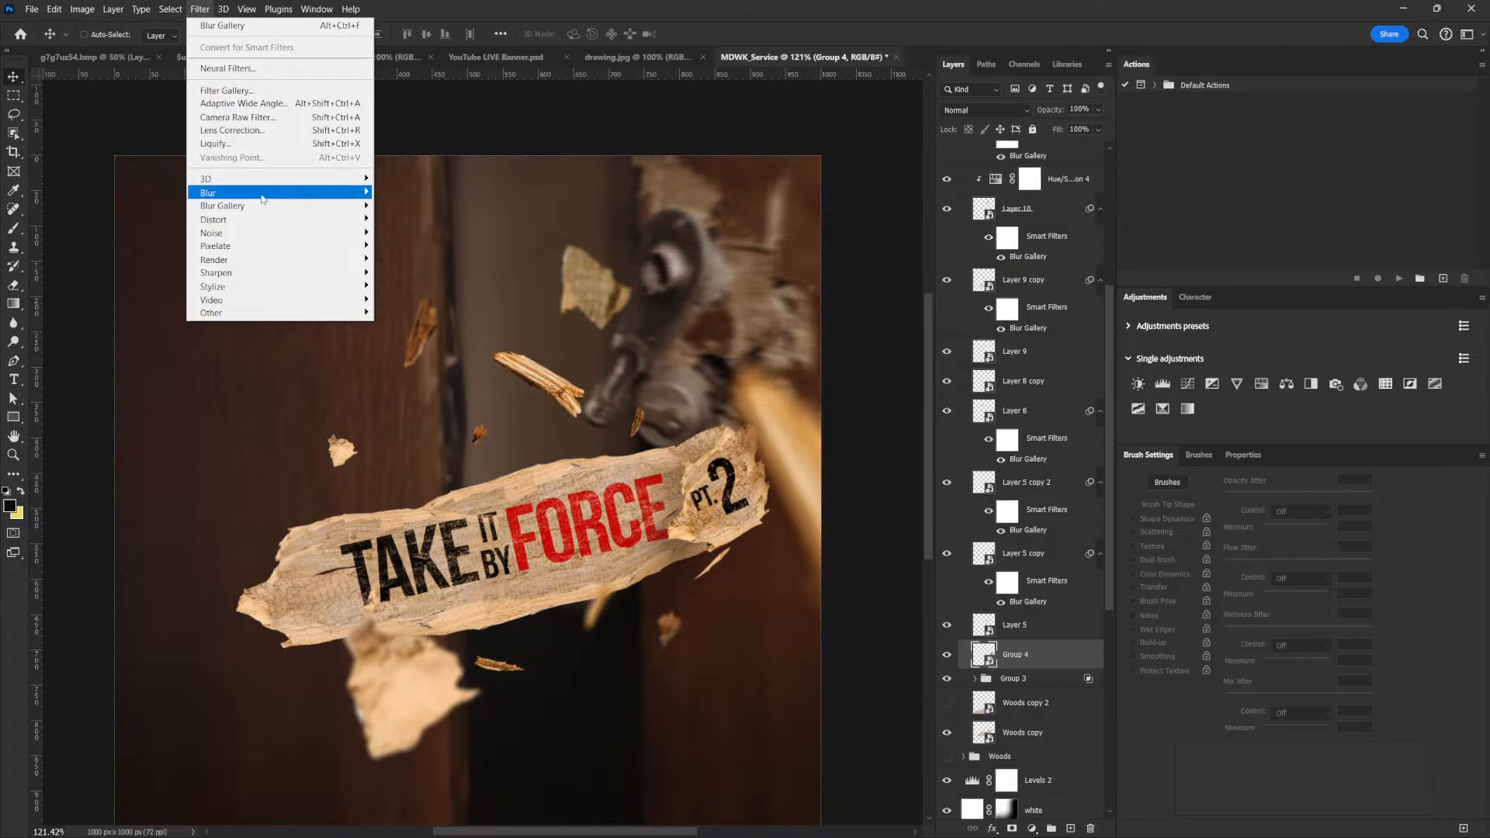
mouse_move(264, 208)
left_click(388, 206)
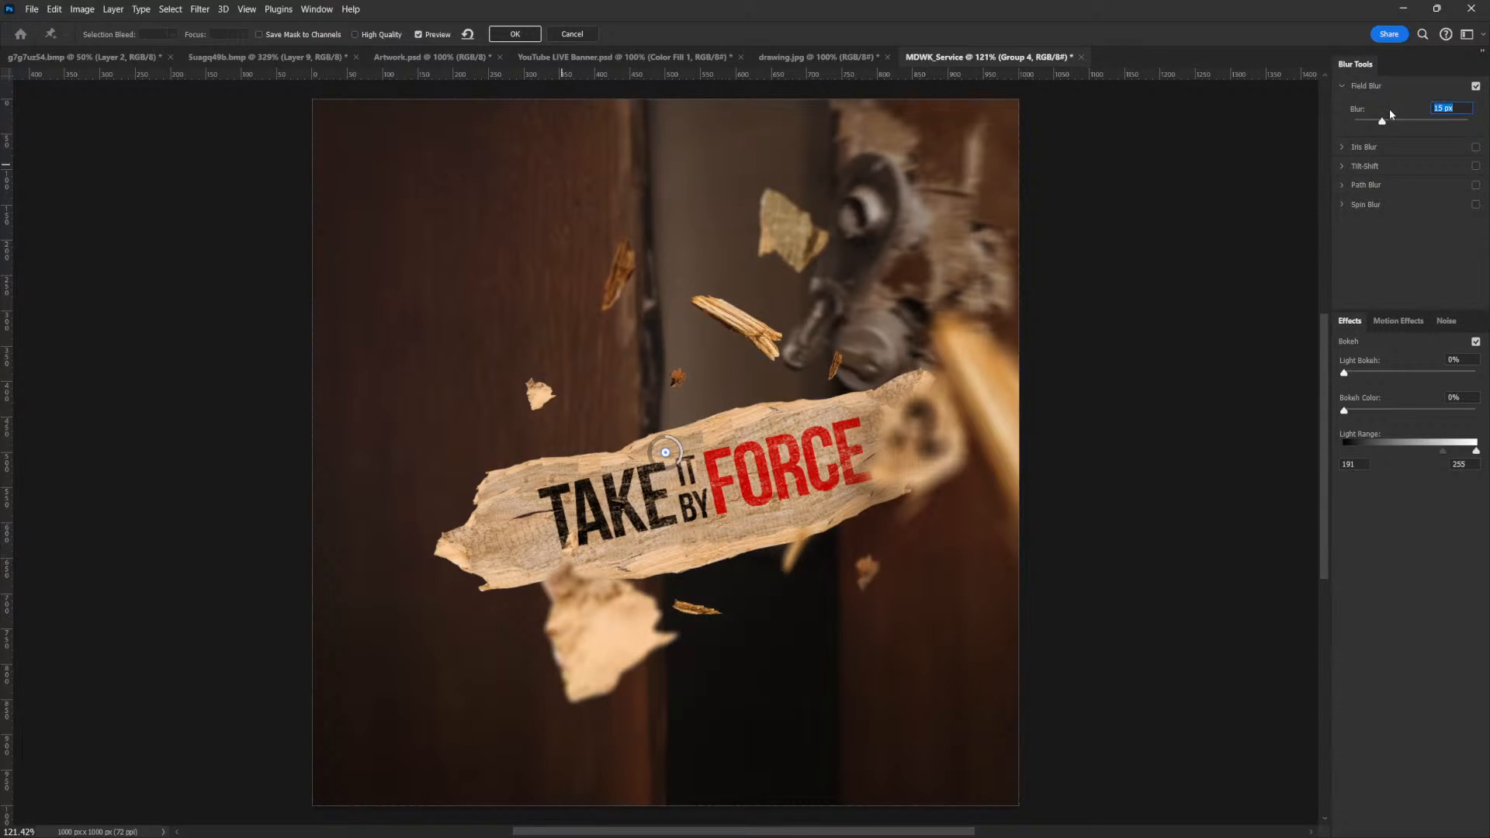
mouse_move(1382, 122)
left_mouse_down()
mouse_move(1359, 125)
mouse_move(1366, 114)
left_mouse_up()
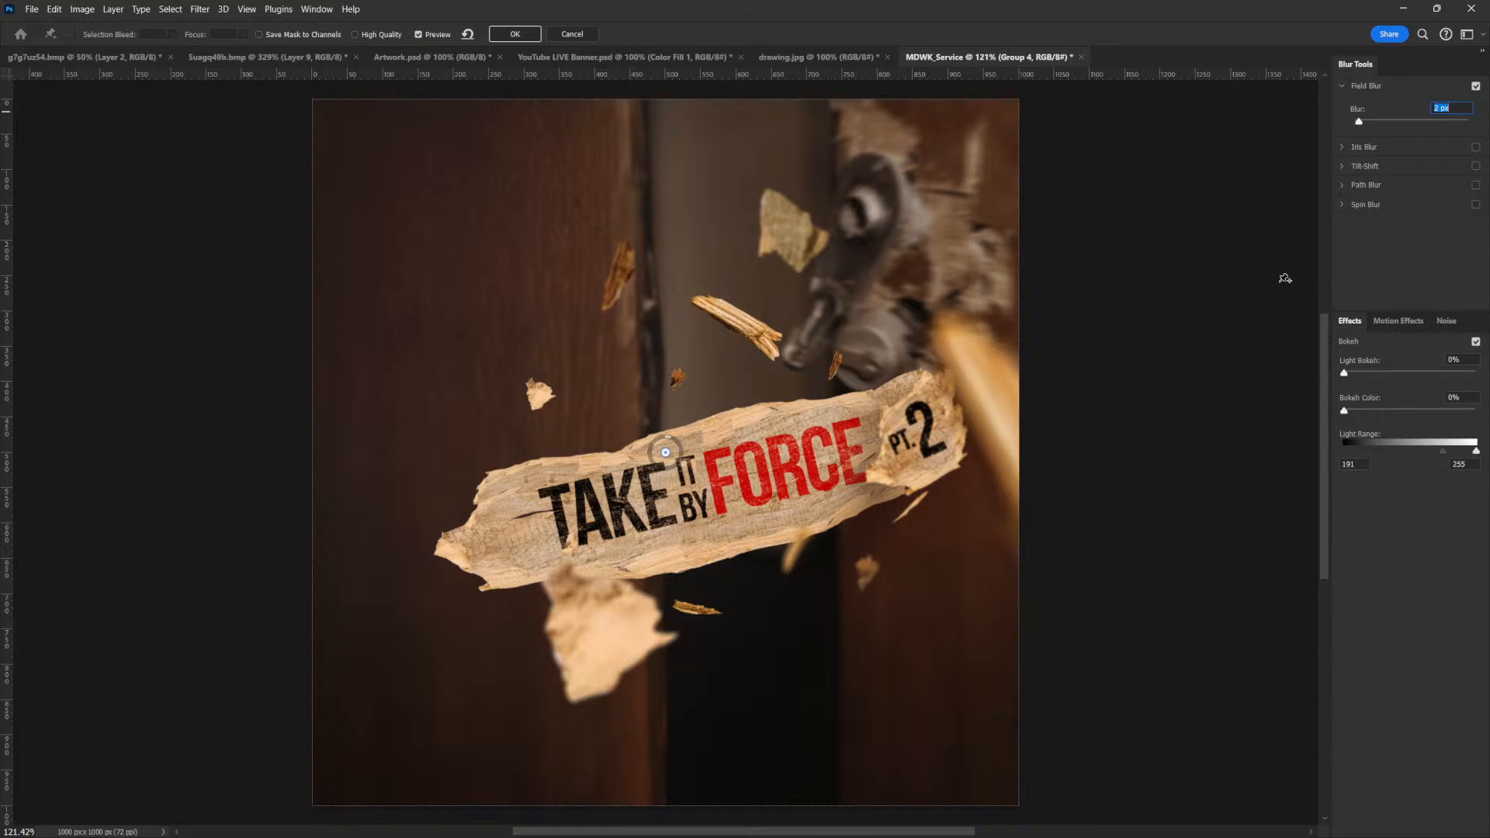
left_click(1438, 105)
left_click_drag(1431, 109, 1423, 117)
left_click(517, 33)
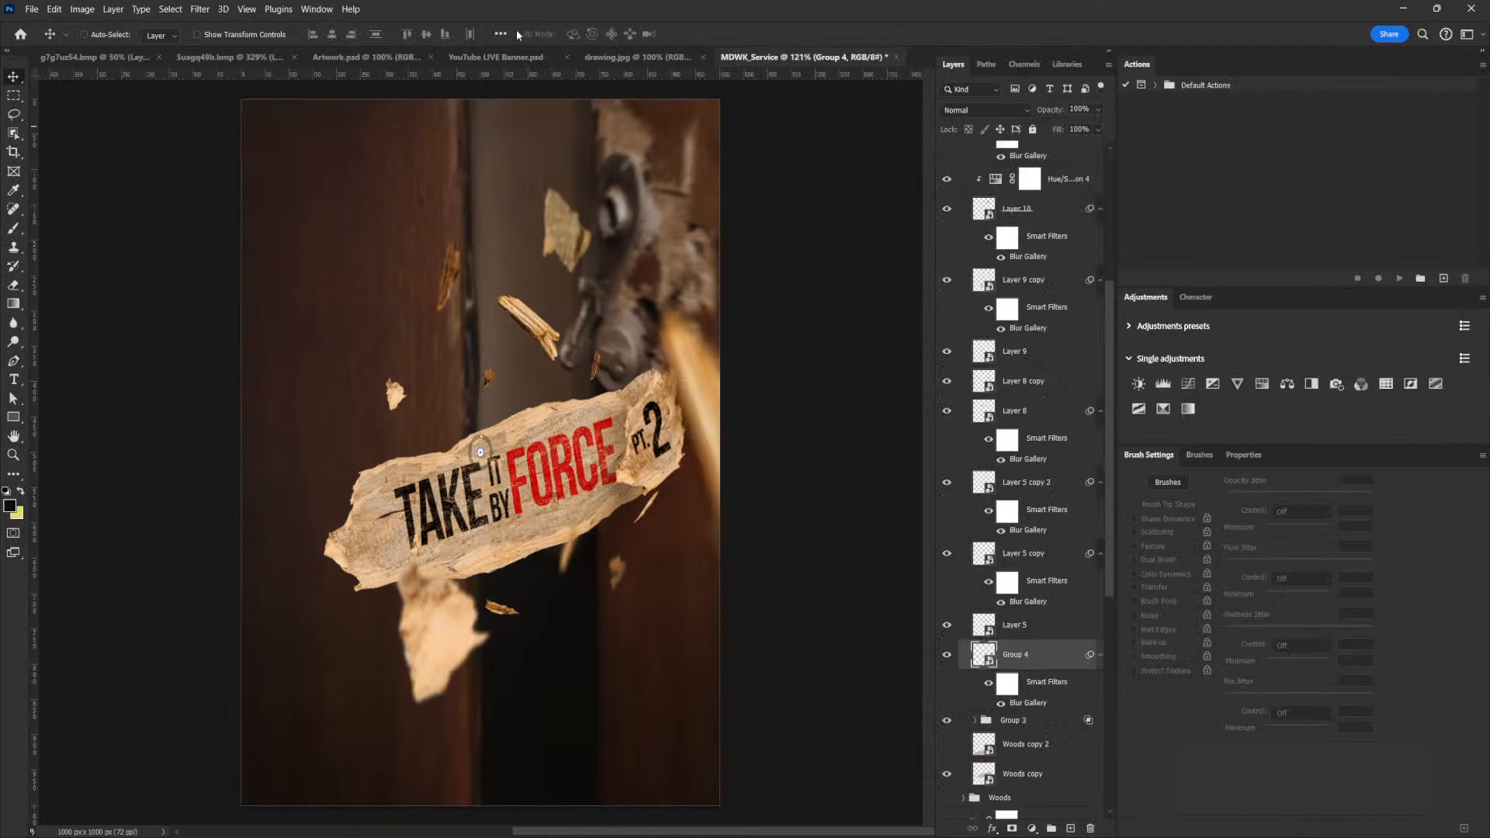
scroll(705, 372, "down", 3)
scroll(706, 372, "up", 1)
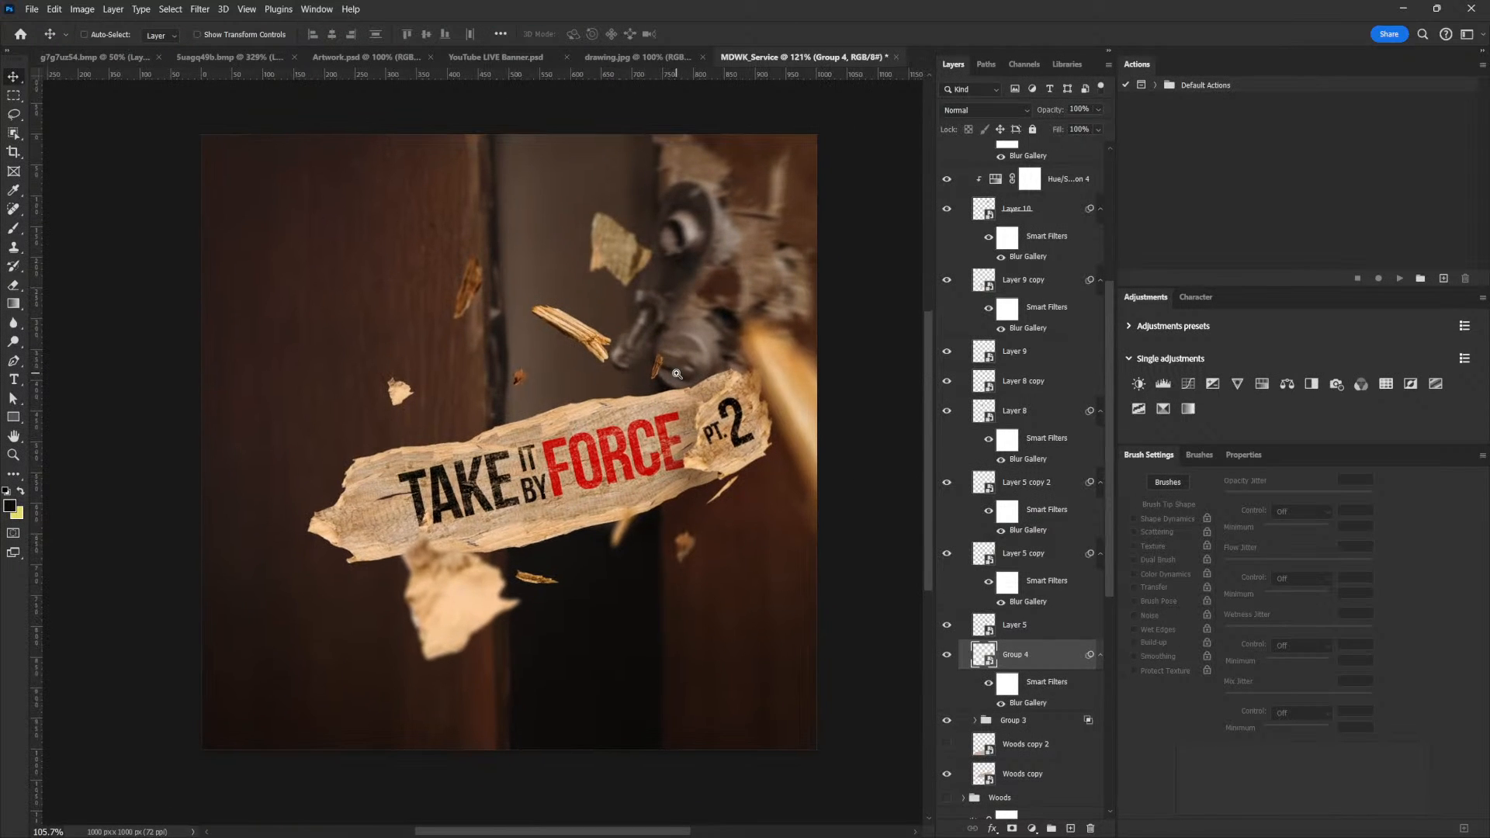
Delete the hidden Woods copy 2 layer and group Group 4, Group 3 and Woods copy together as "Title"
scroll(1017, 621, "down", 3)
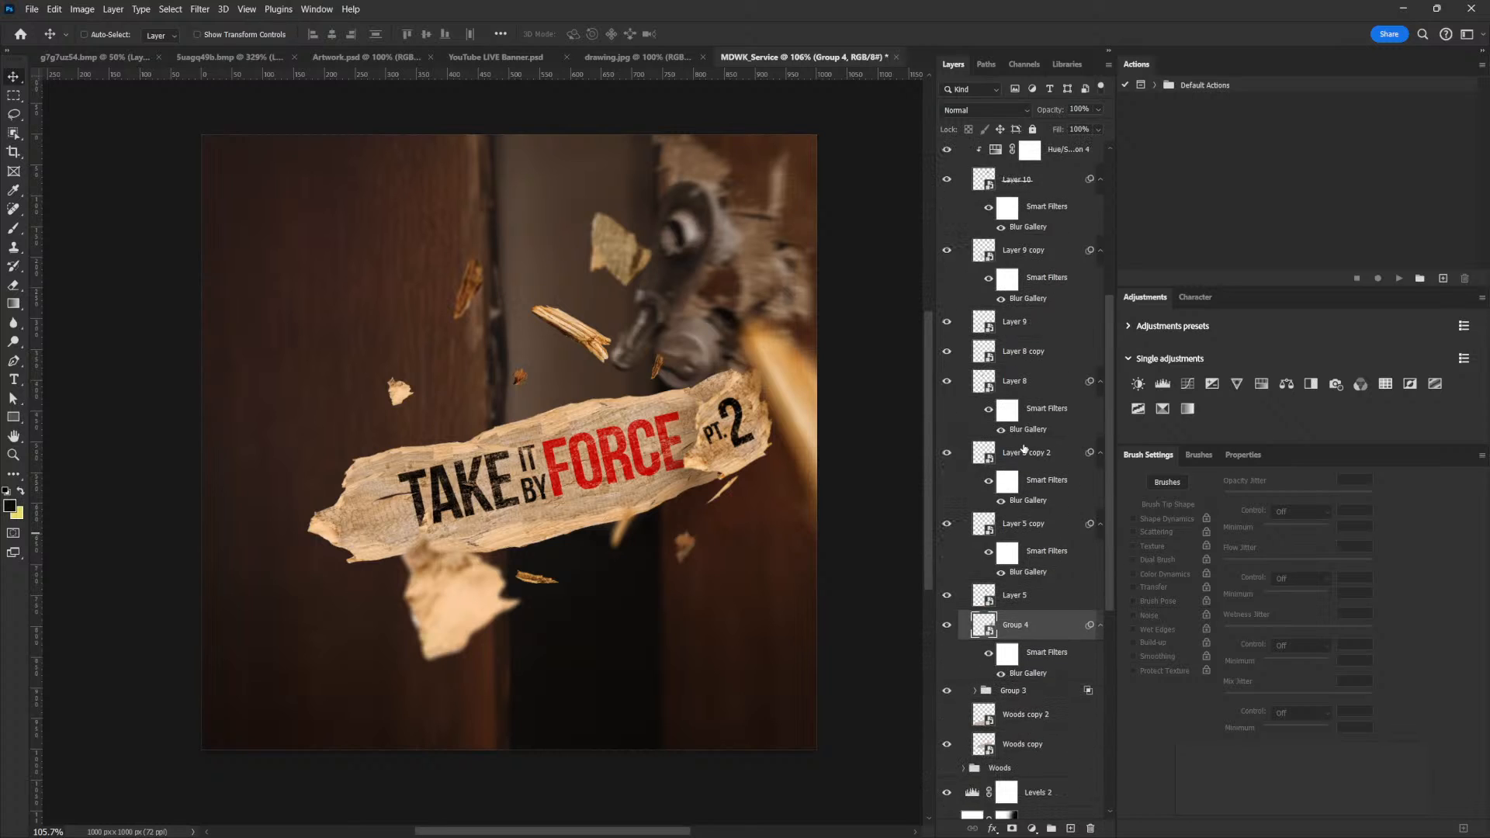
left_click_drag(998, 665, 1089, 827)
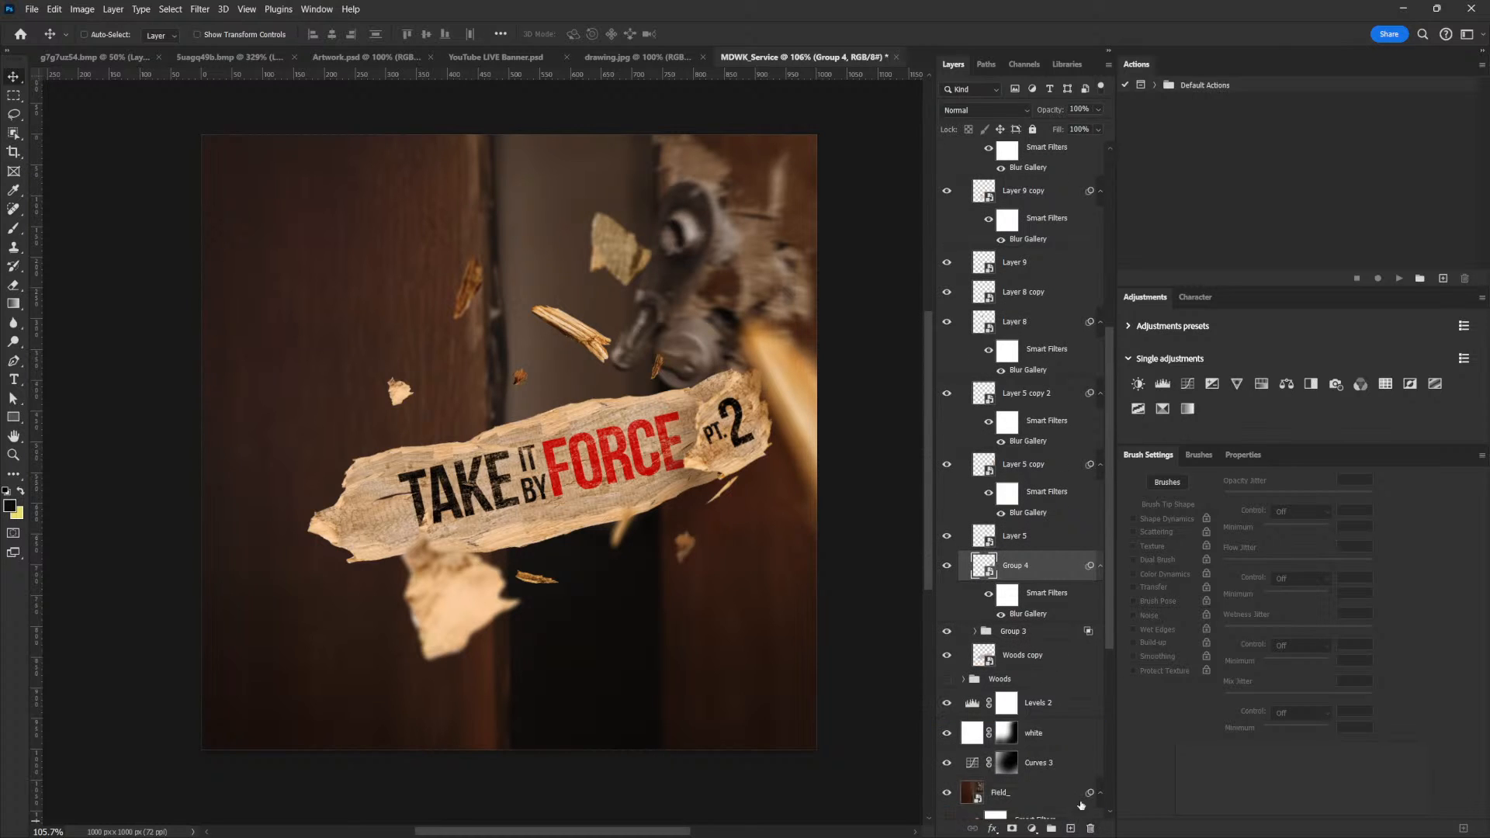
left_click(1017, 661)
left_click(1014, 569, "shift")
mouse_move(644, 473)
left_mouse_down()
mouse_move(669, 474)
mouse_move(652, 460)
left_mouse_up()
key("ctrl+z")
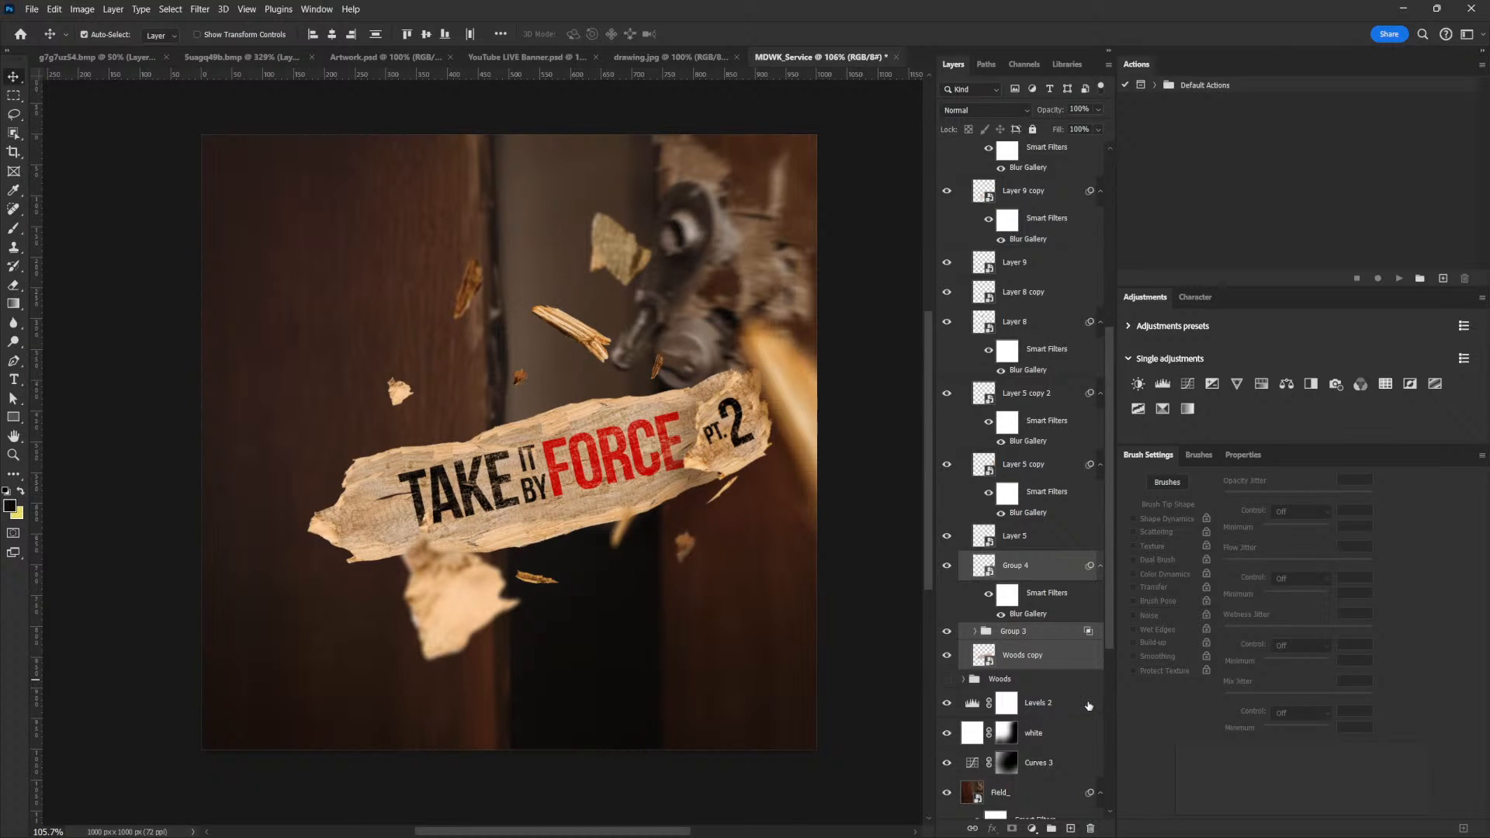
key("ctrl+g")
double_click(1010, 558)
type("Tit")
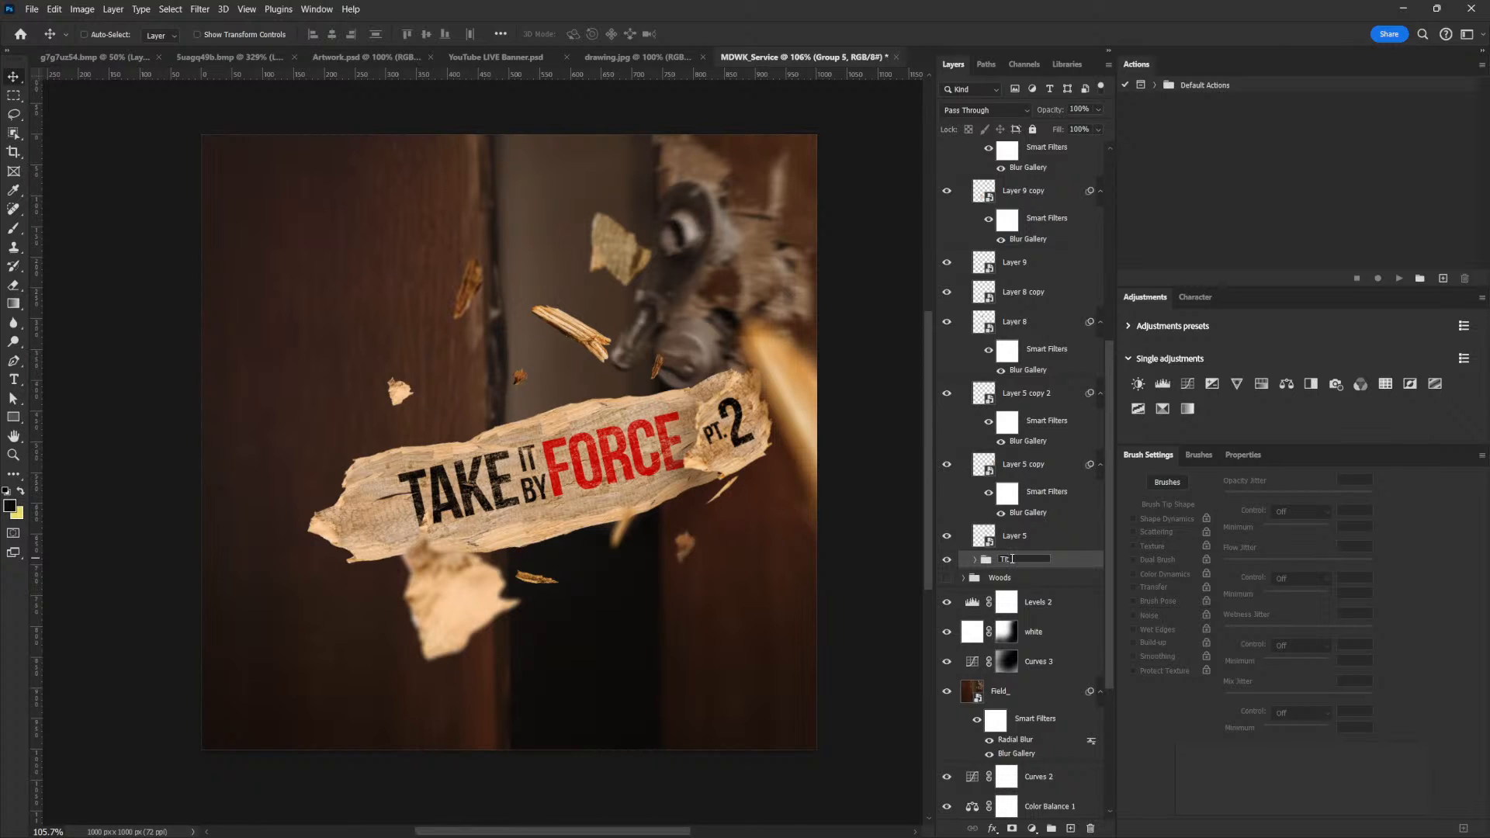
type("le")
key("Return")
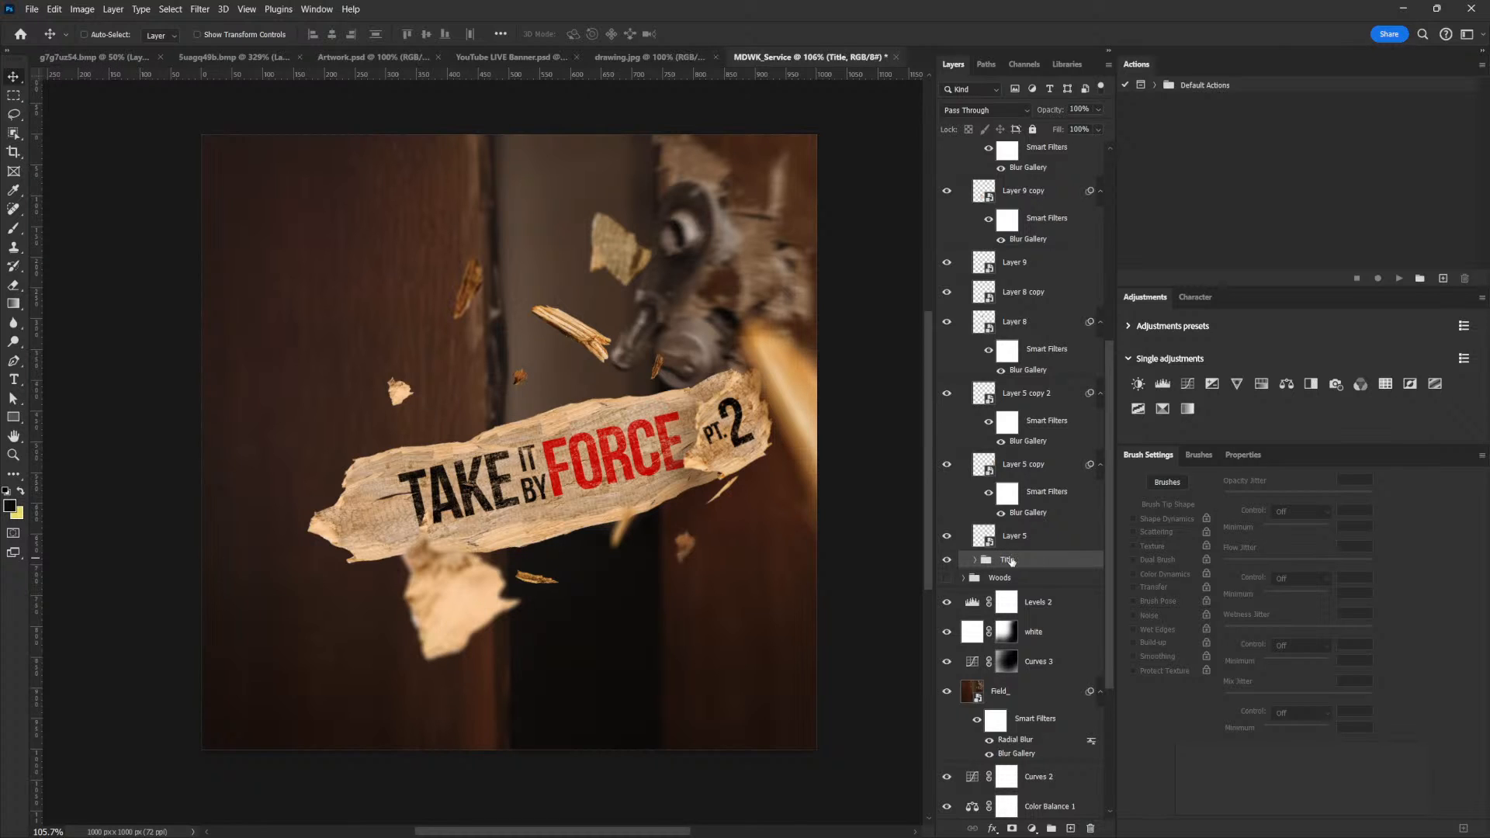
Keep the original Title group as a hidden backup named "Title_bck_up" and convert its duplicate to a smart object
key("ctrl+j")
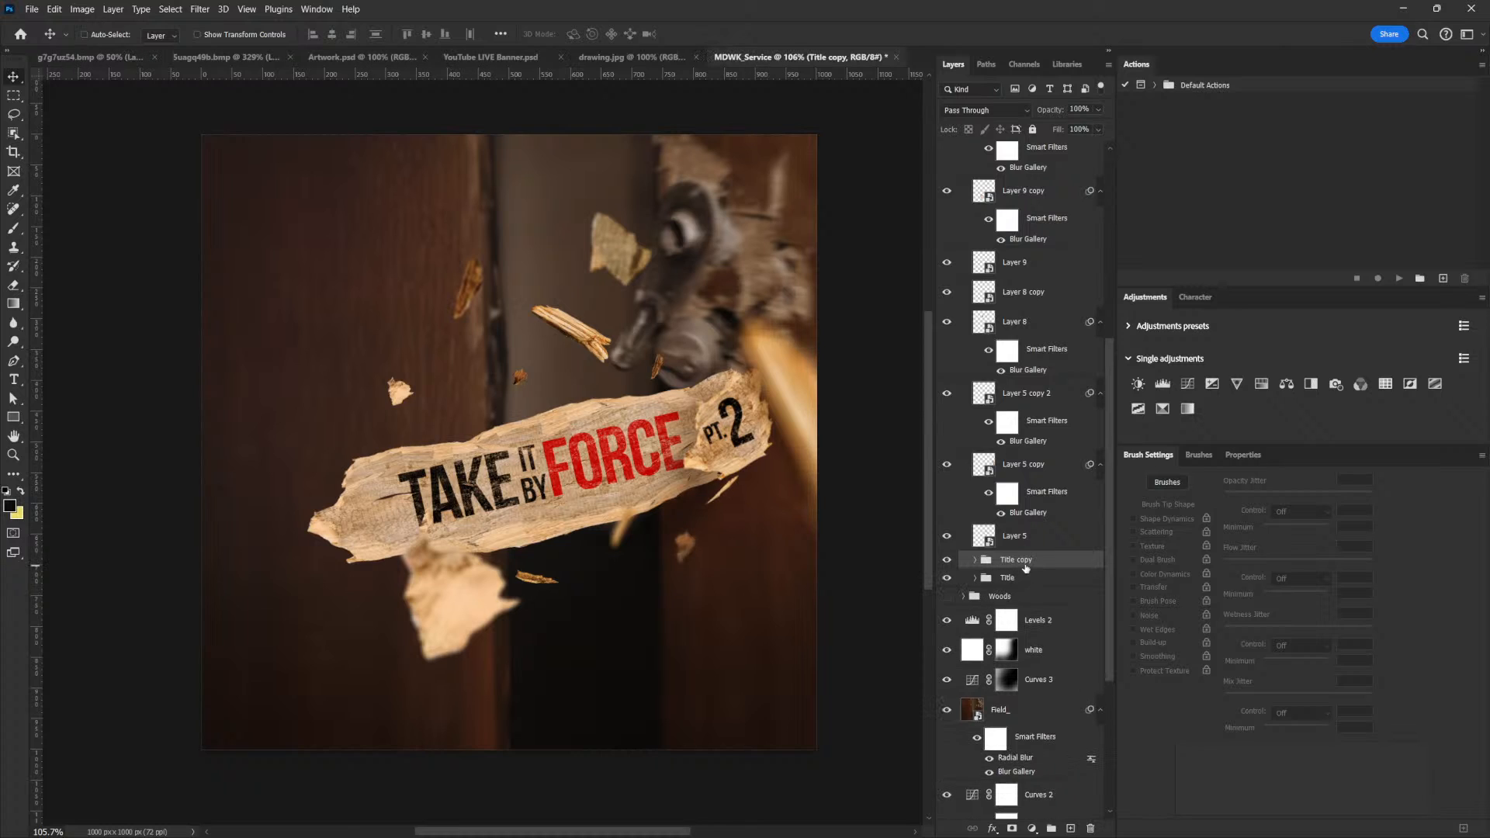
left_click(1013, 580)
double_click(1016, 577)
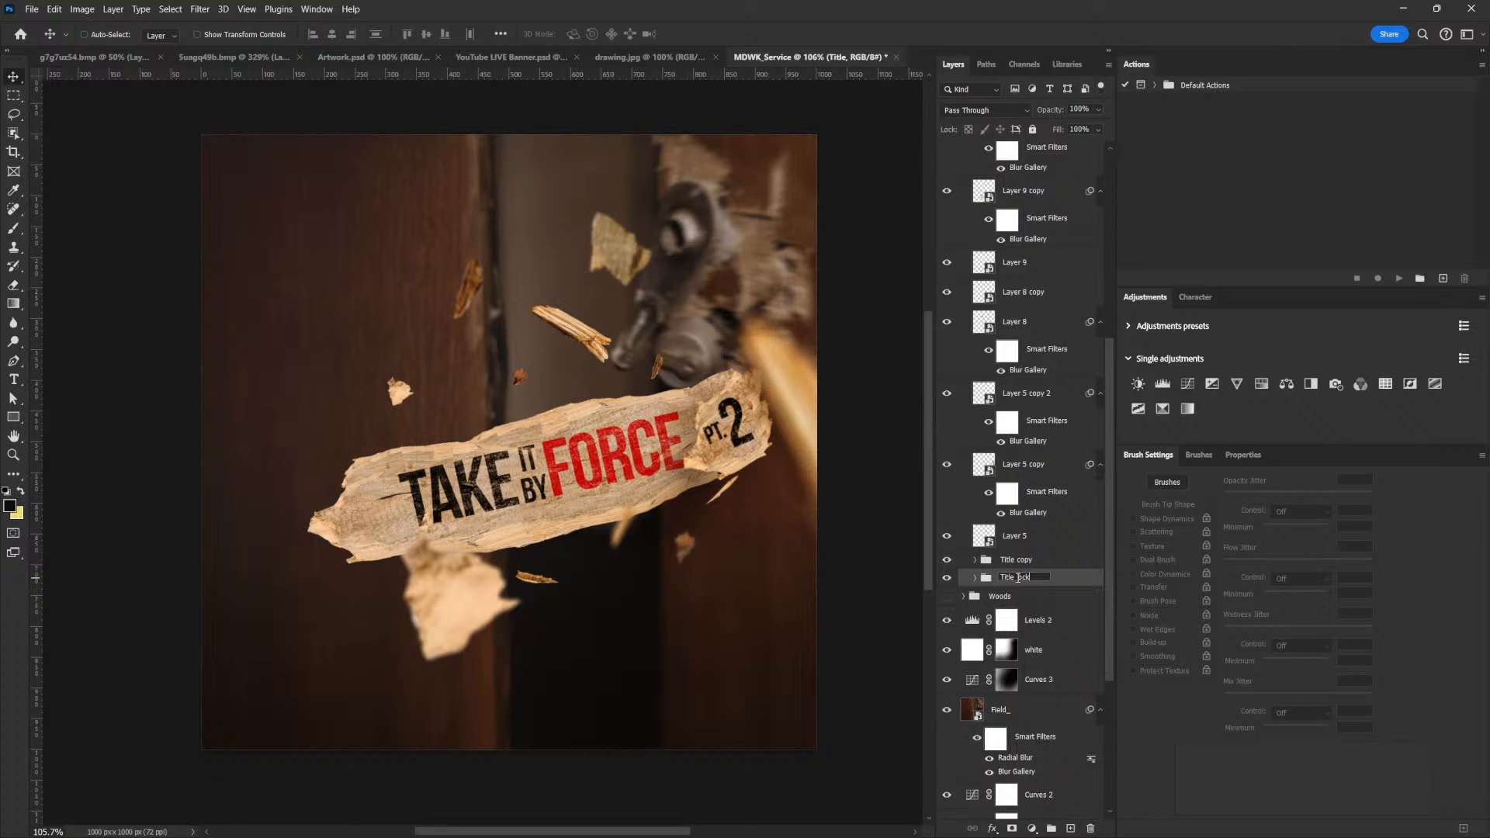
key("Return")
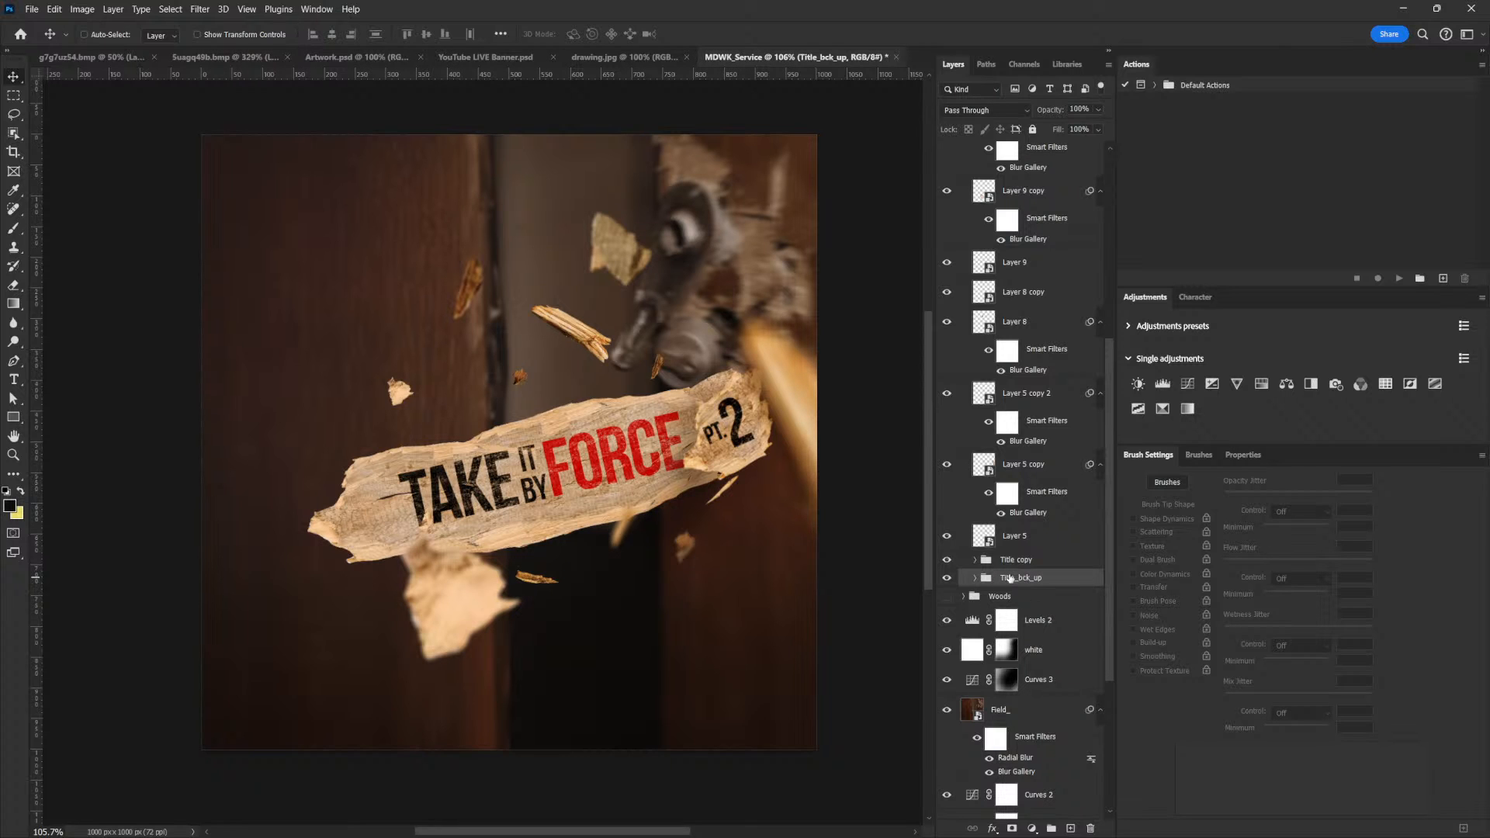
right_click(1018, 559)
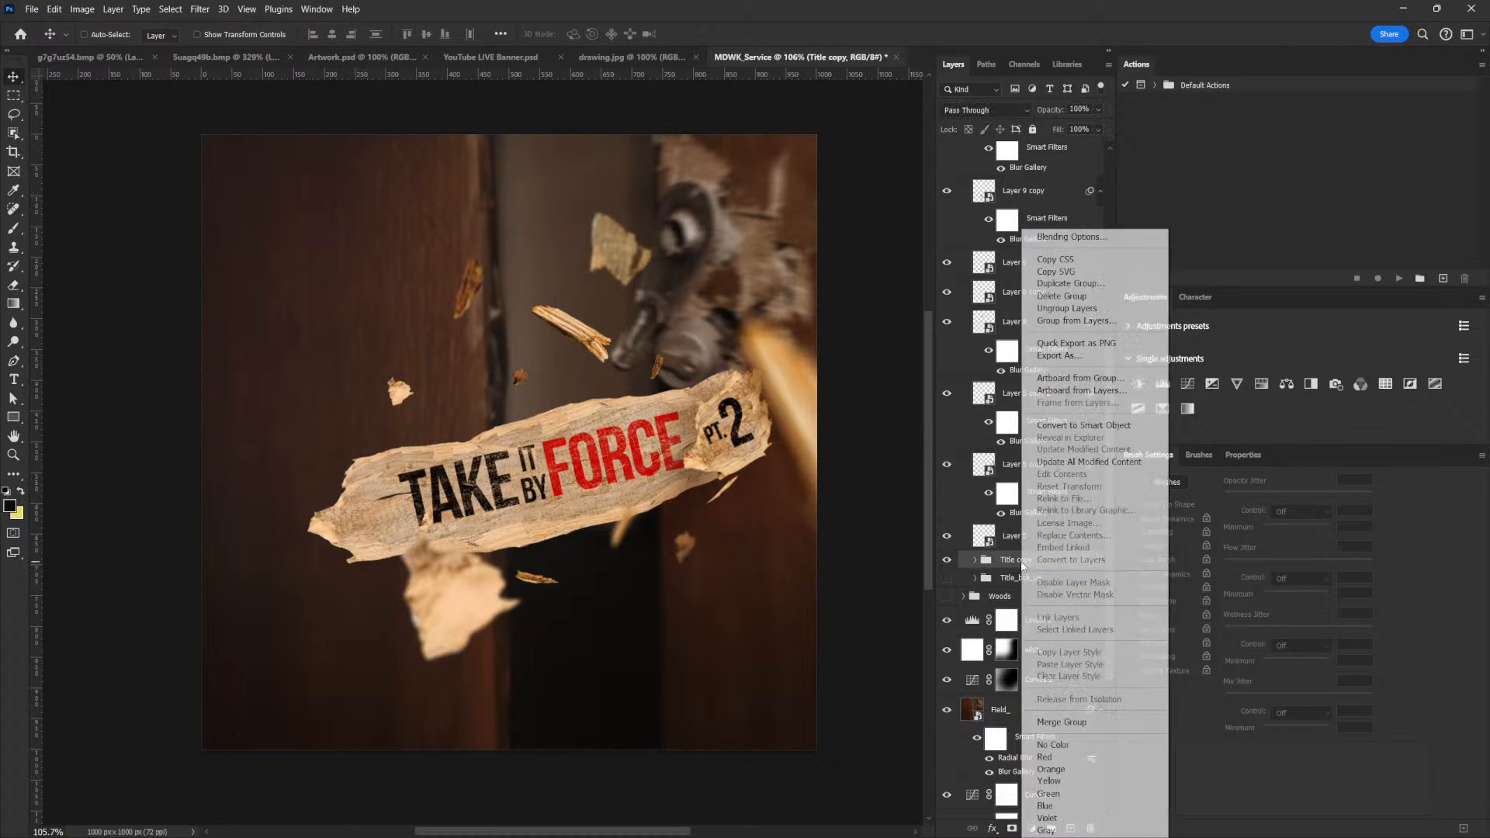
left_click(1118, 426)
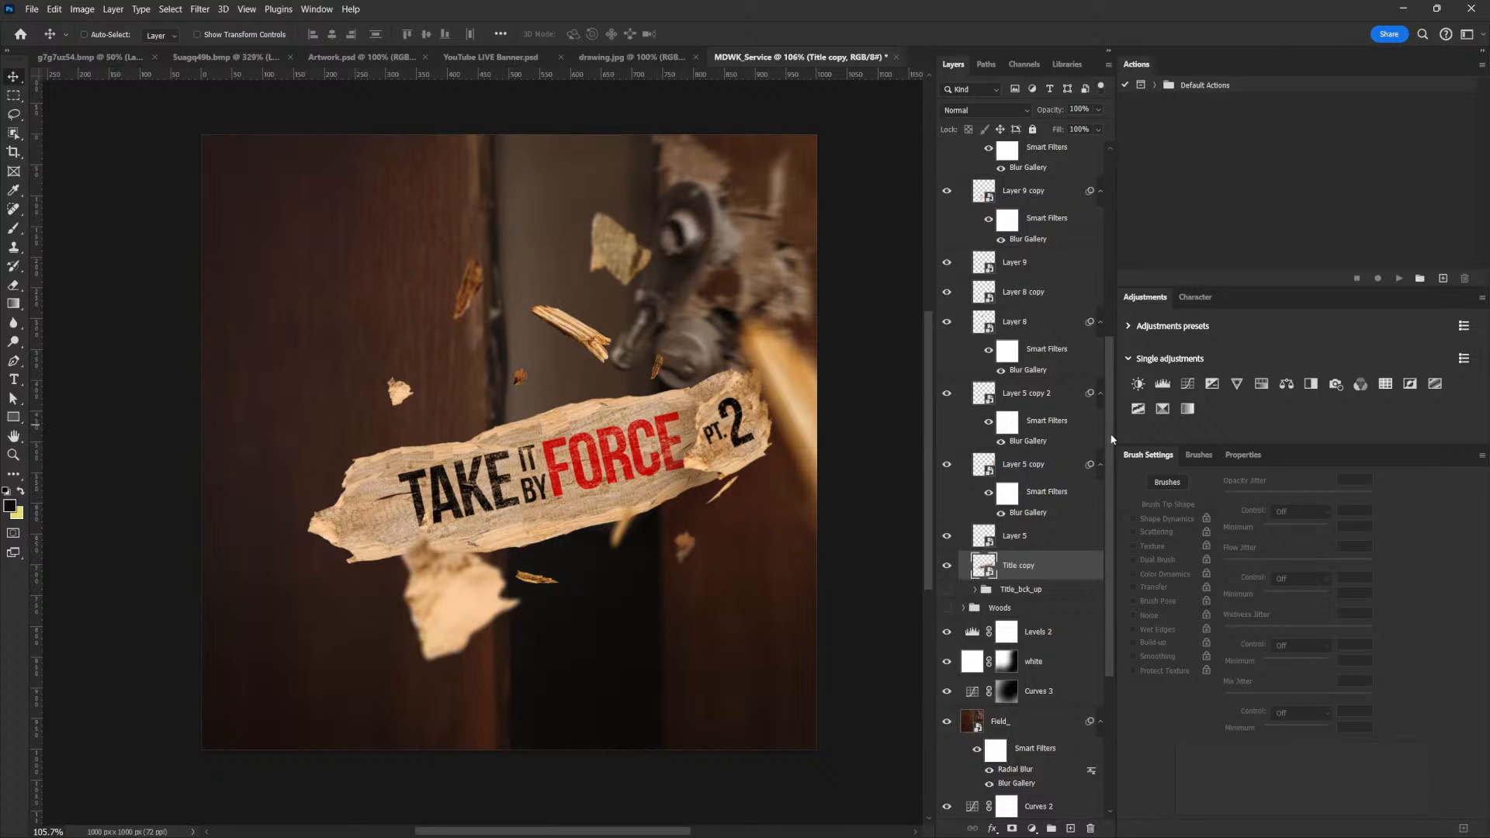
Distort the Title copy smart object by pulling its upper-right and lower-left corners inward and its upper-left corner outward, and nudge it up-left
key("ctrl+t")
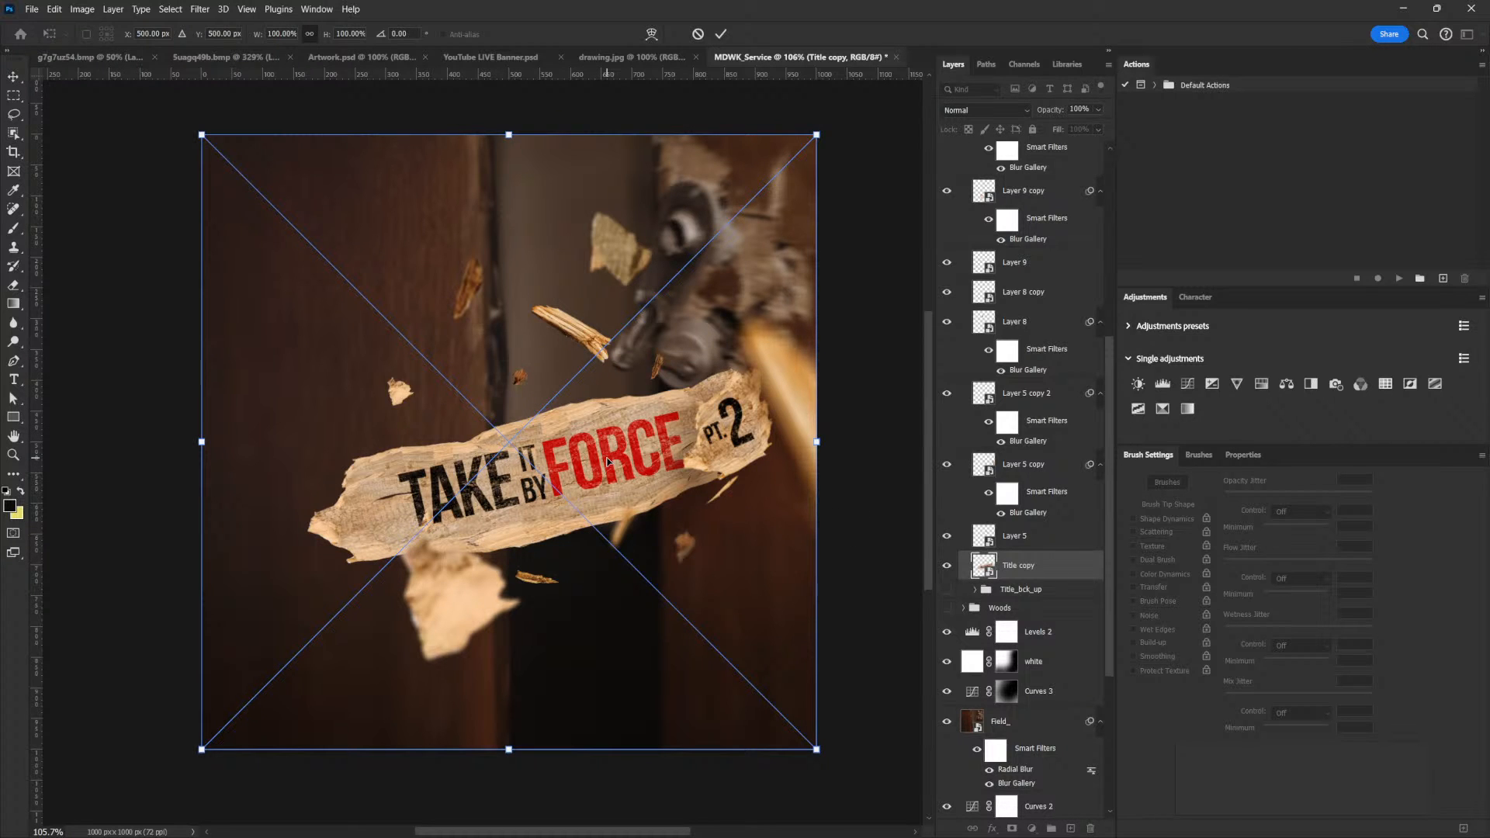
right_click(608, 462)
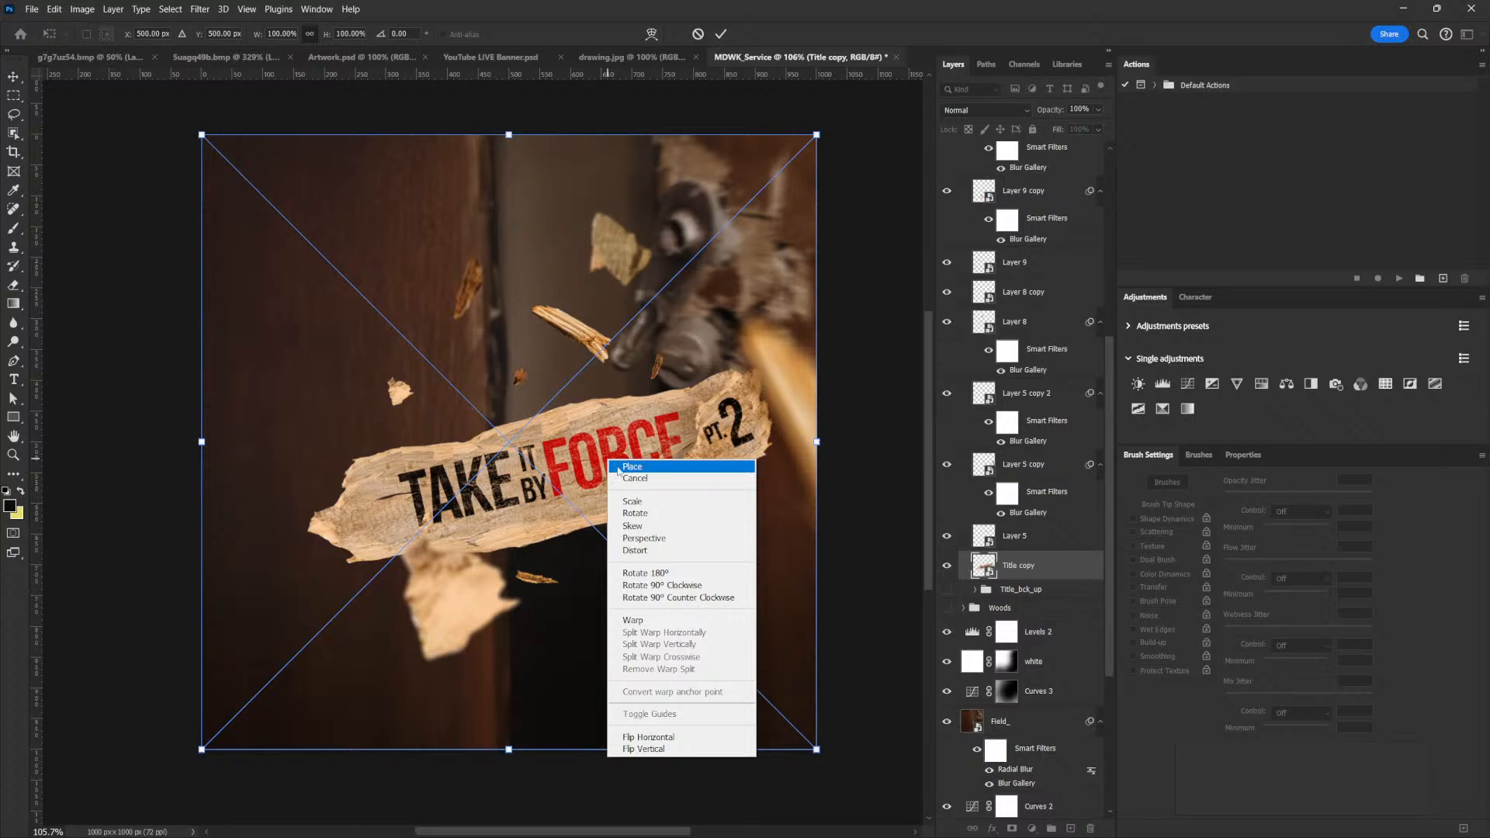
left_click(660, 538)
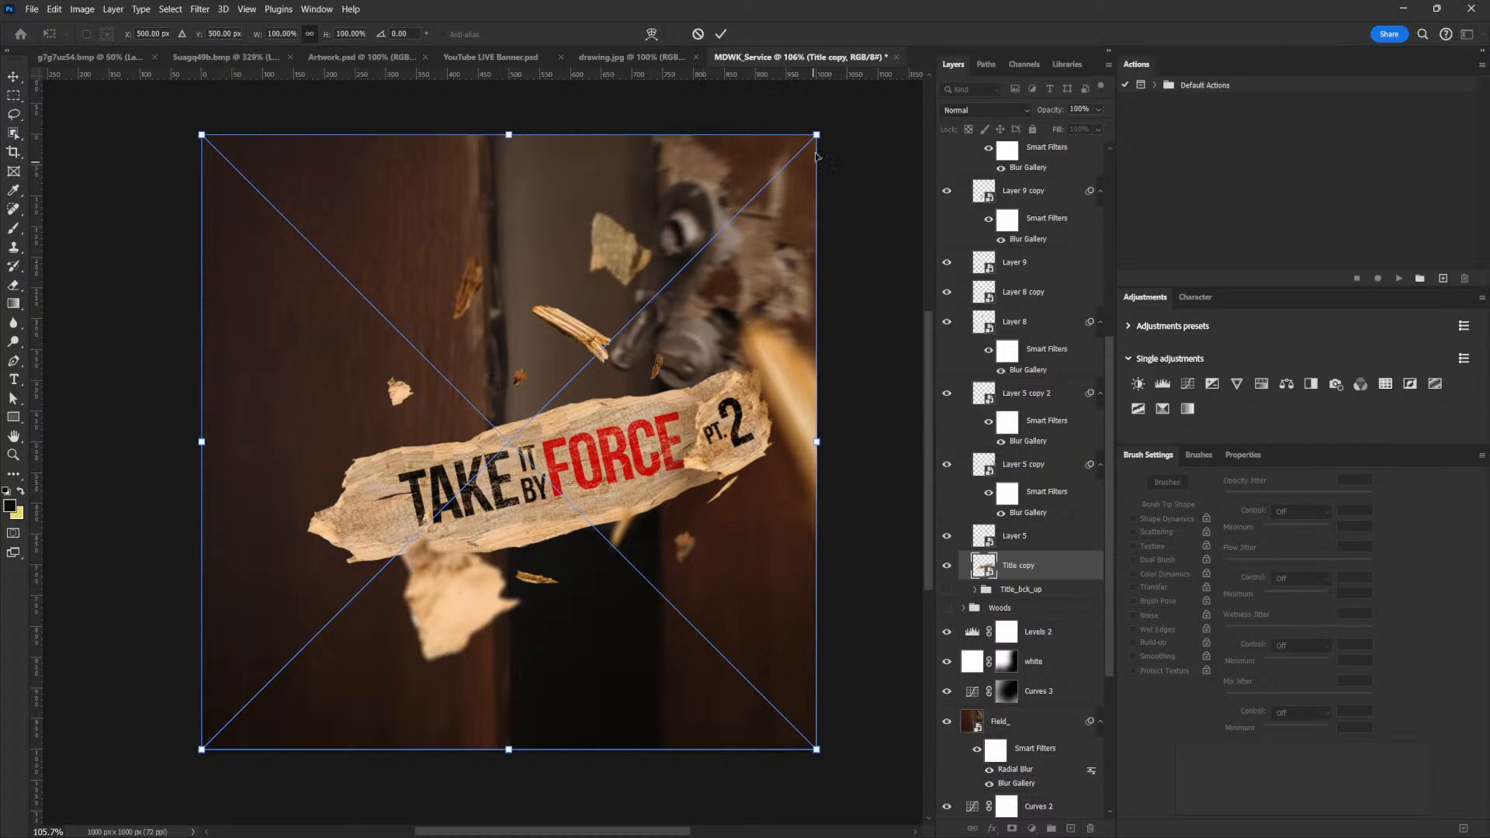
left_click_drag(816, 137, 771, 177)
mouse_move(204, 757)
left_mouse_down()
mouse_move(230, 743)
mouse_move(223, 770)
left_mouse_up()
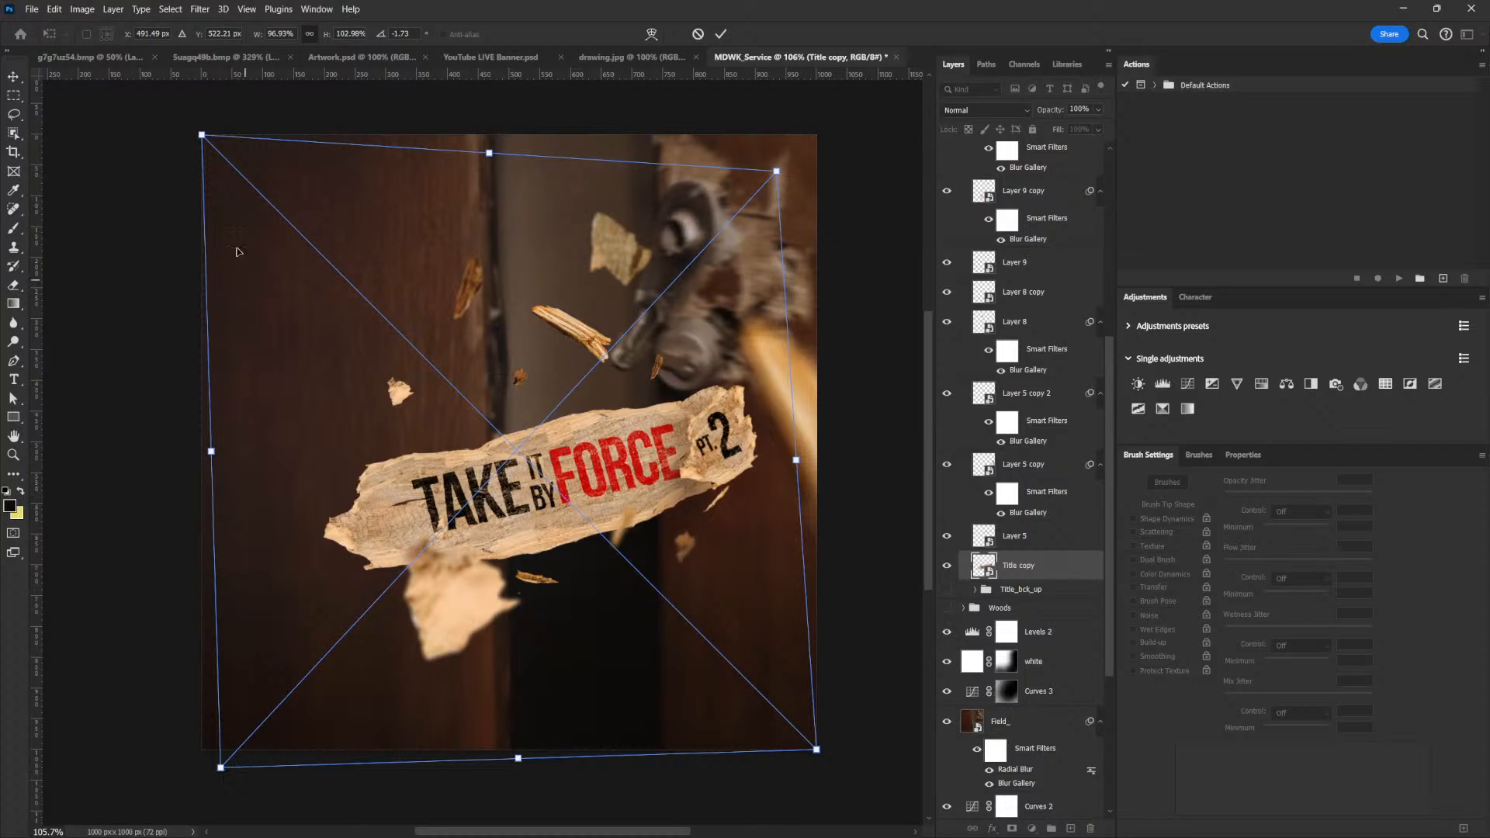
left_click_drag(200, 140, 189, 124)
left_click_drag(768, 183, 768, 187)
left_click_drag(783, 181, 783, 177)
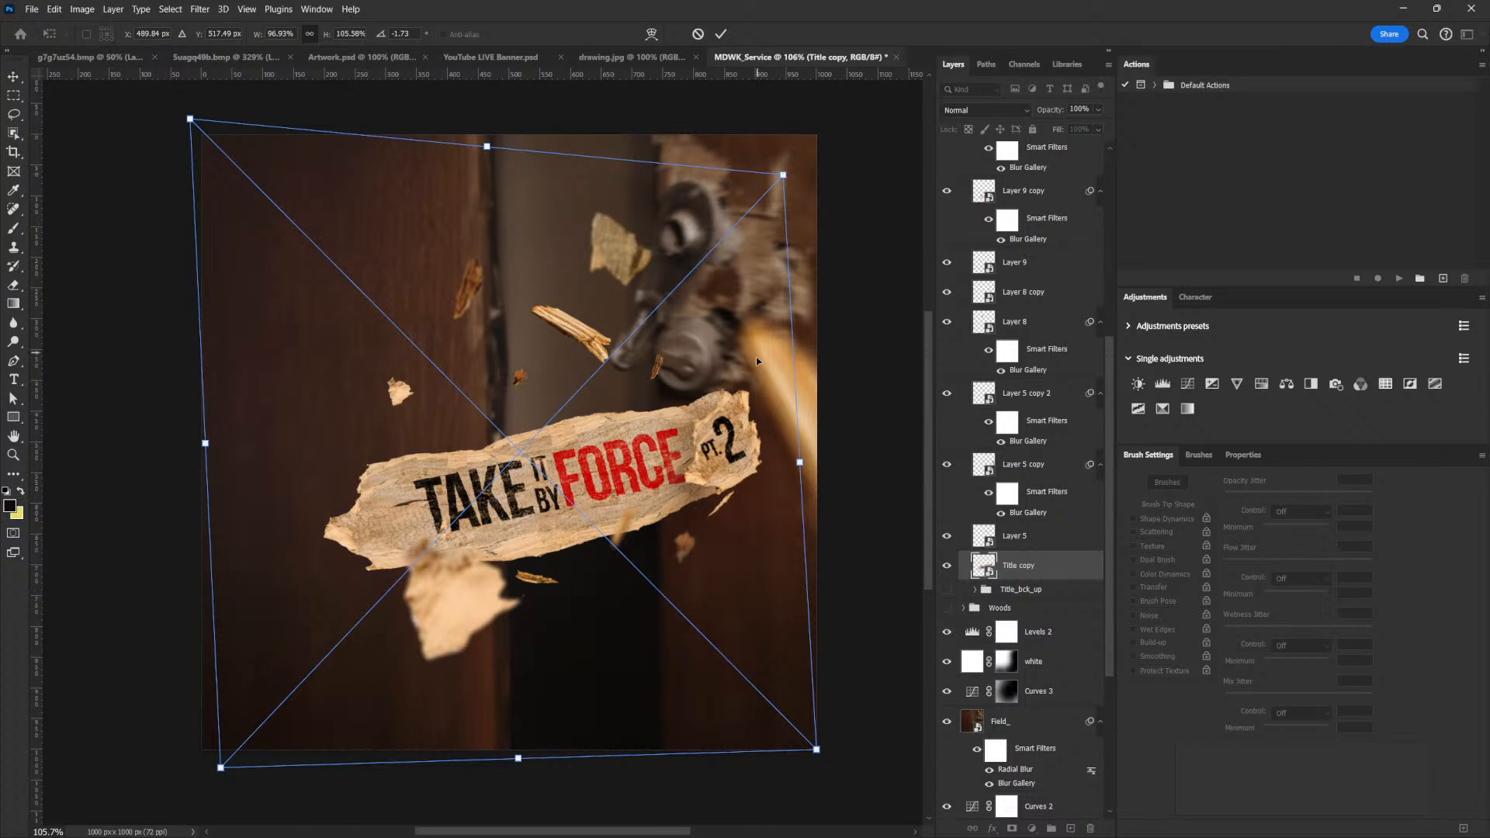
key("Return")
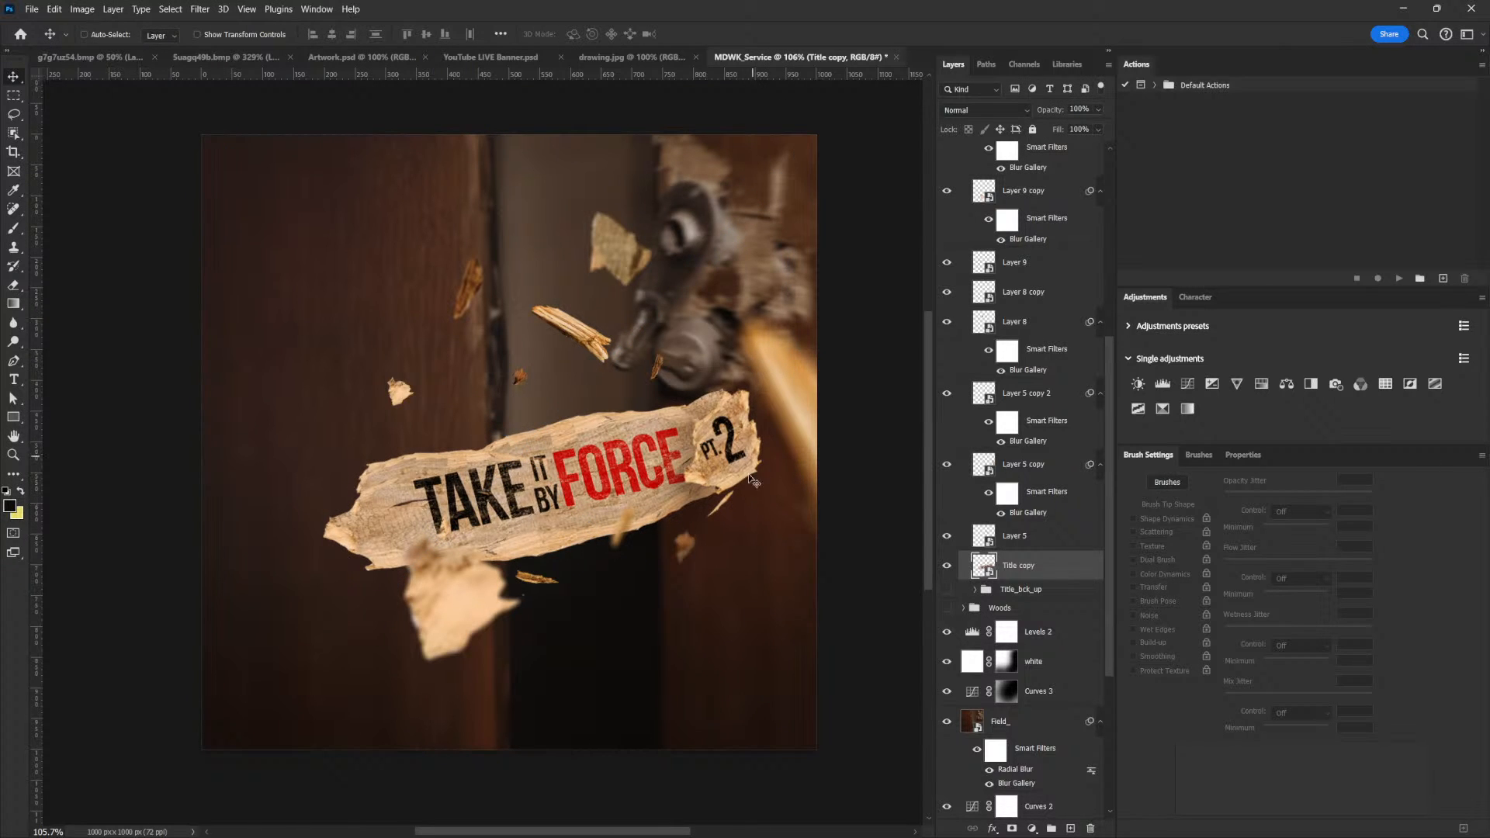
left_click_drag(727, 467, 723, 463)
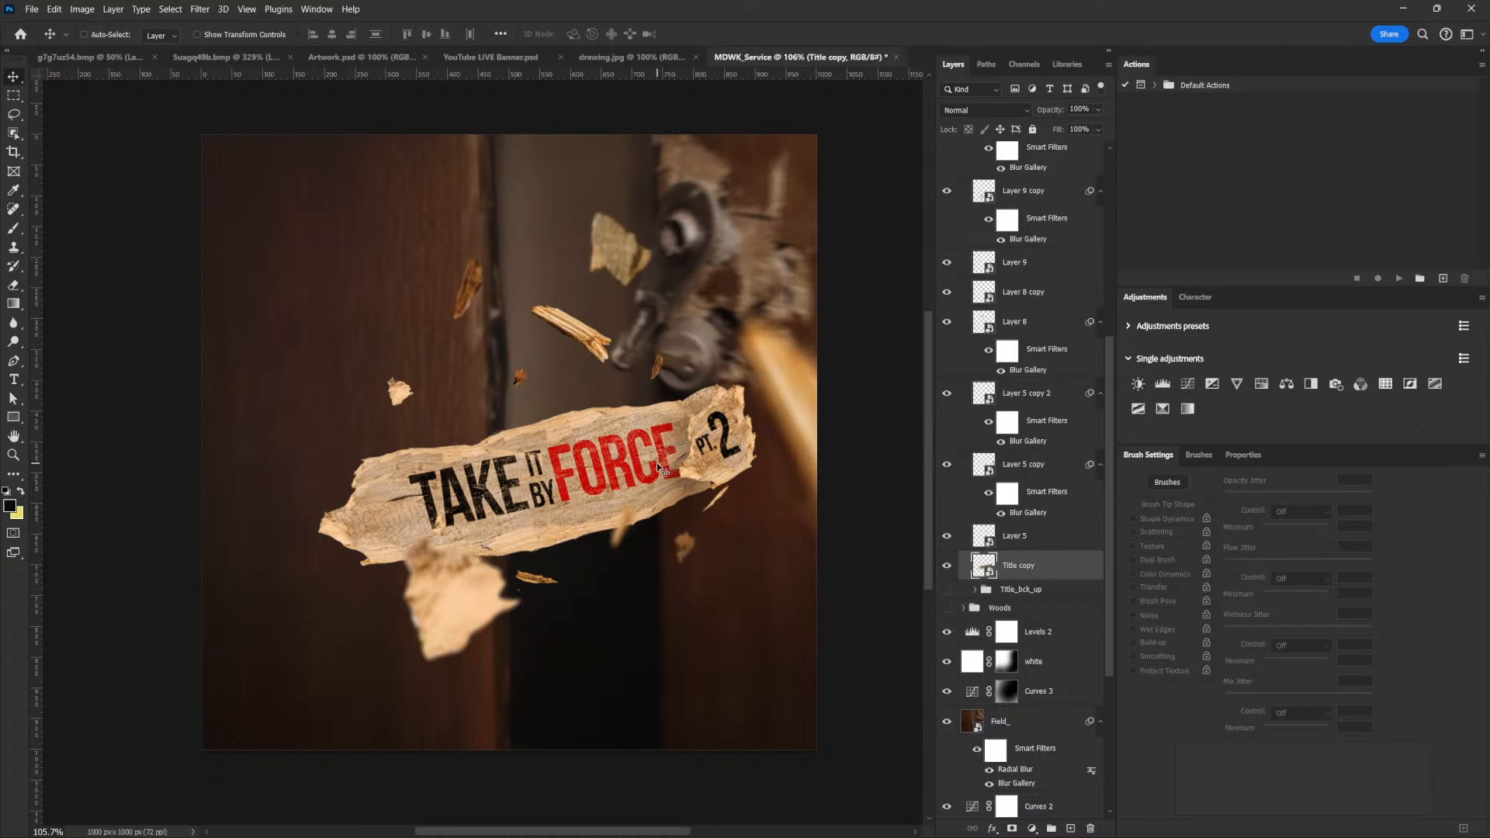
Stretch the title plank outward at its left corners to about 101% width and 110% height
key("ctrl+t")
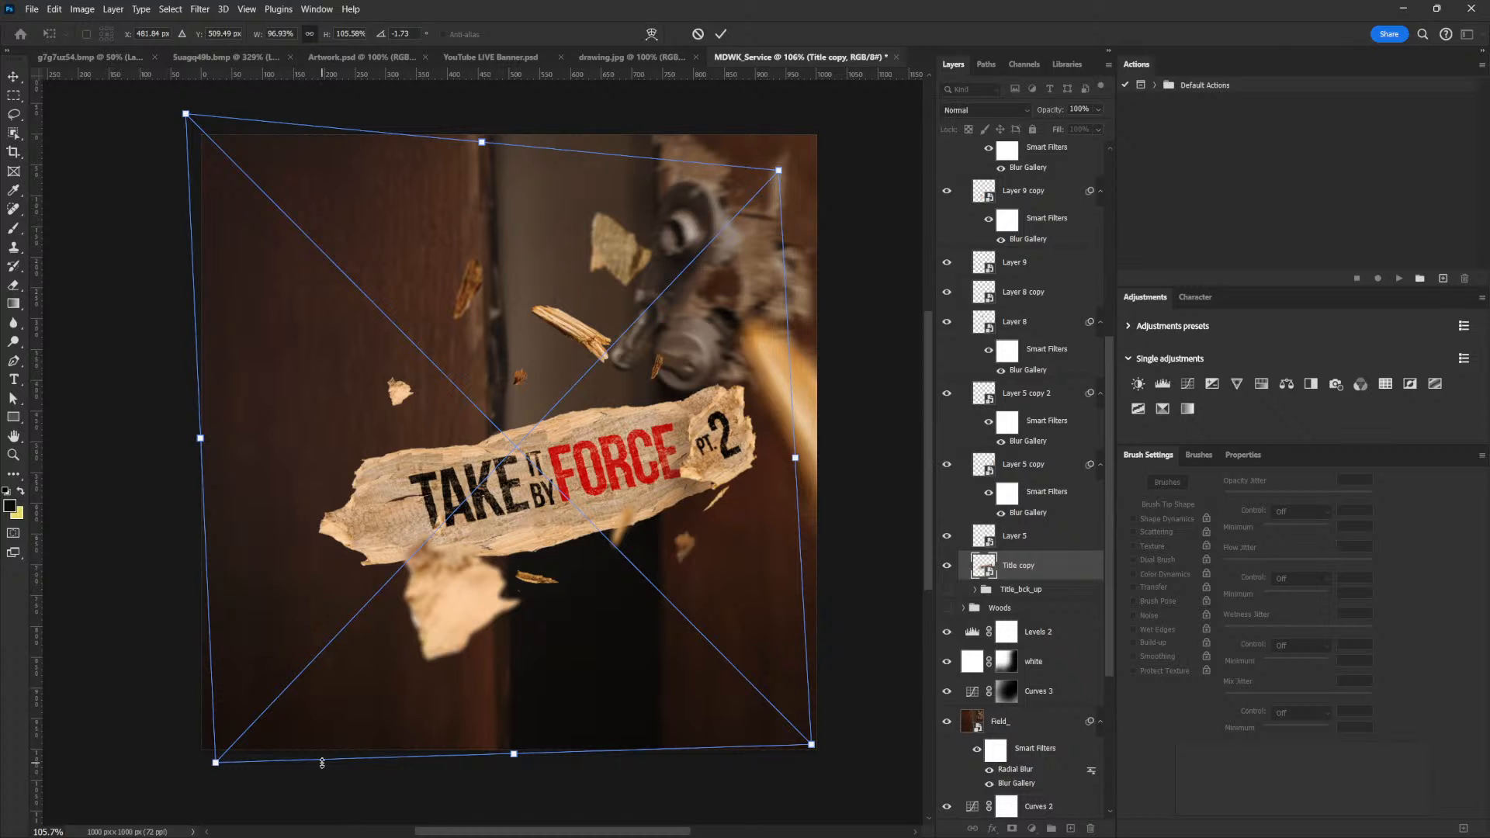
left_click_drag(216, 762, 200, 780)
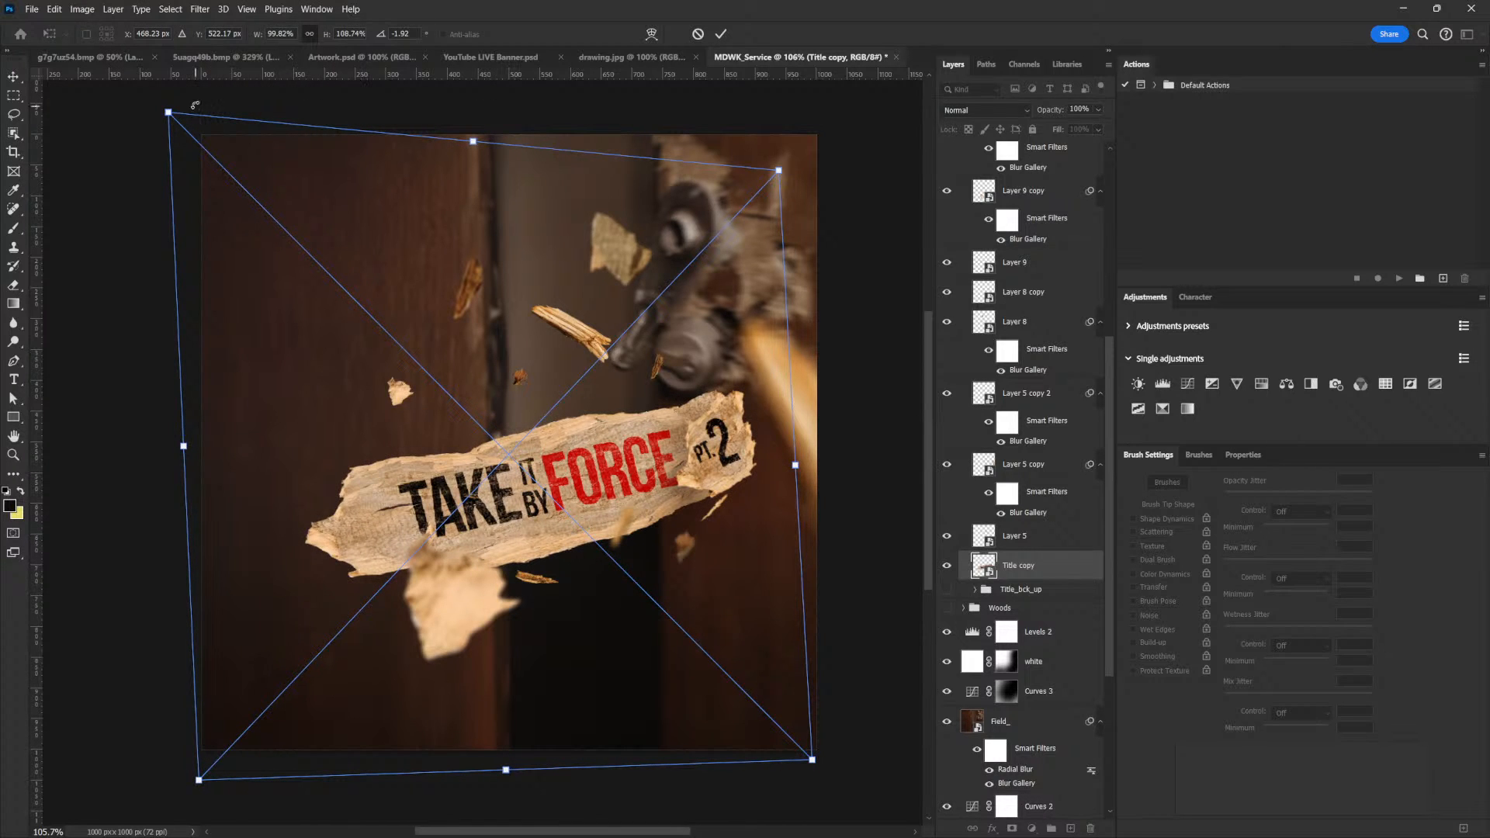
left_click_drag(159, 115, 154, 111)
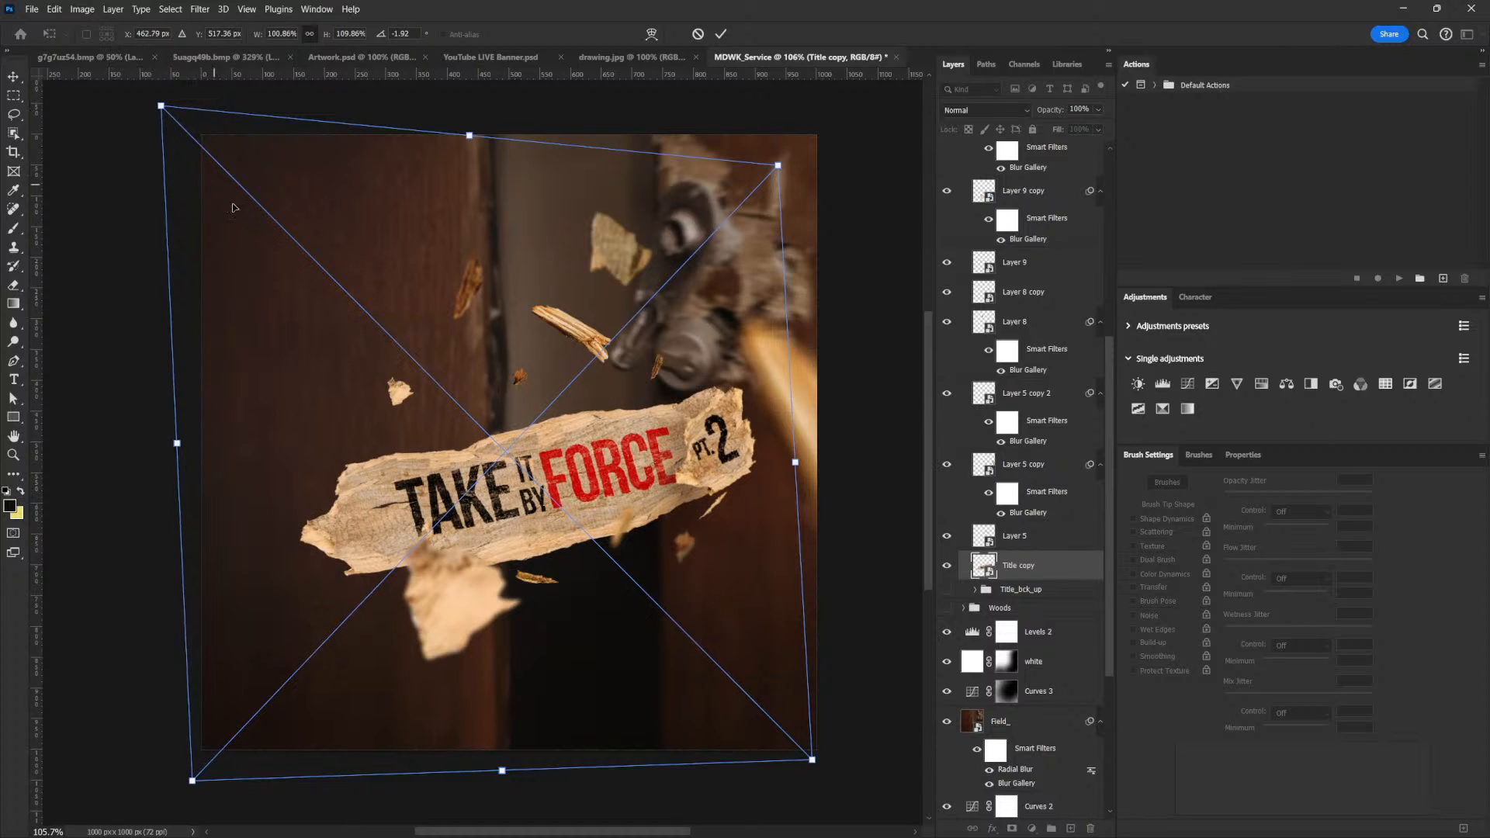
key("Return")
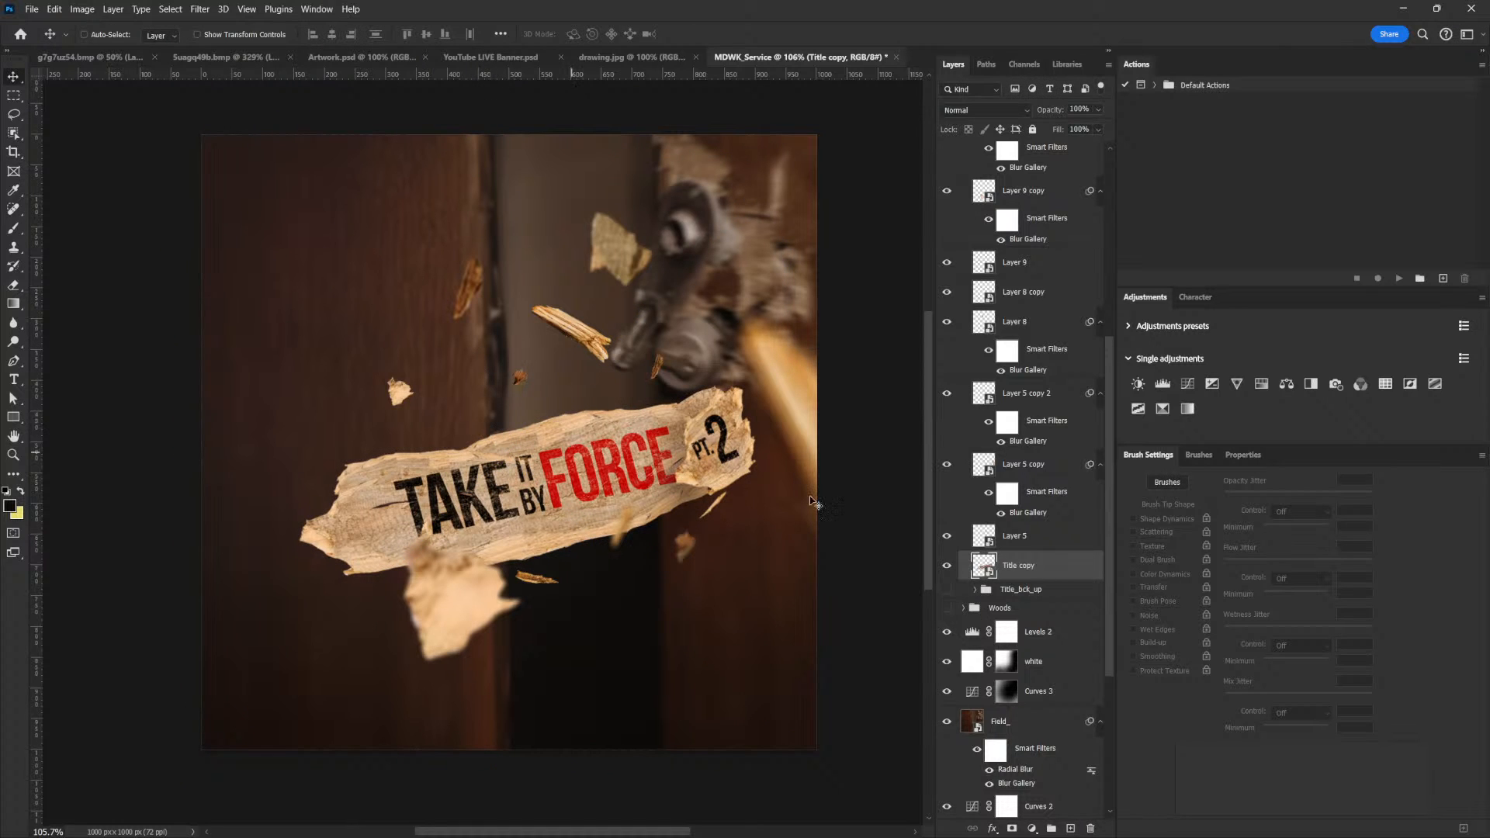
Open the contents of the Title copy smart object for editing
right_click(997, 569)
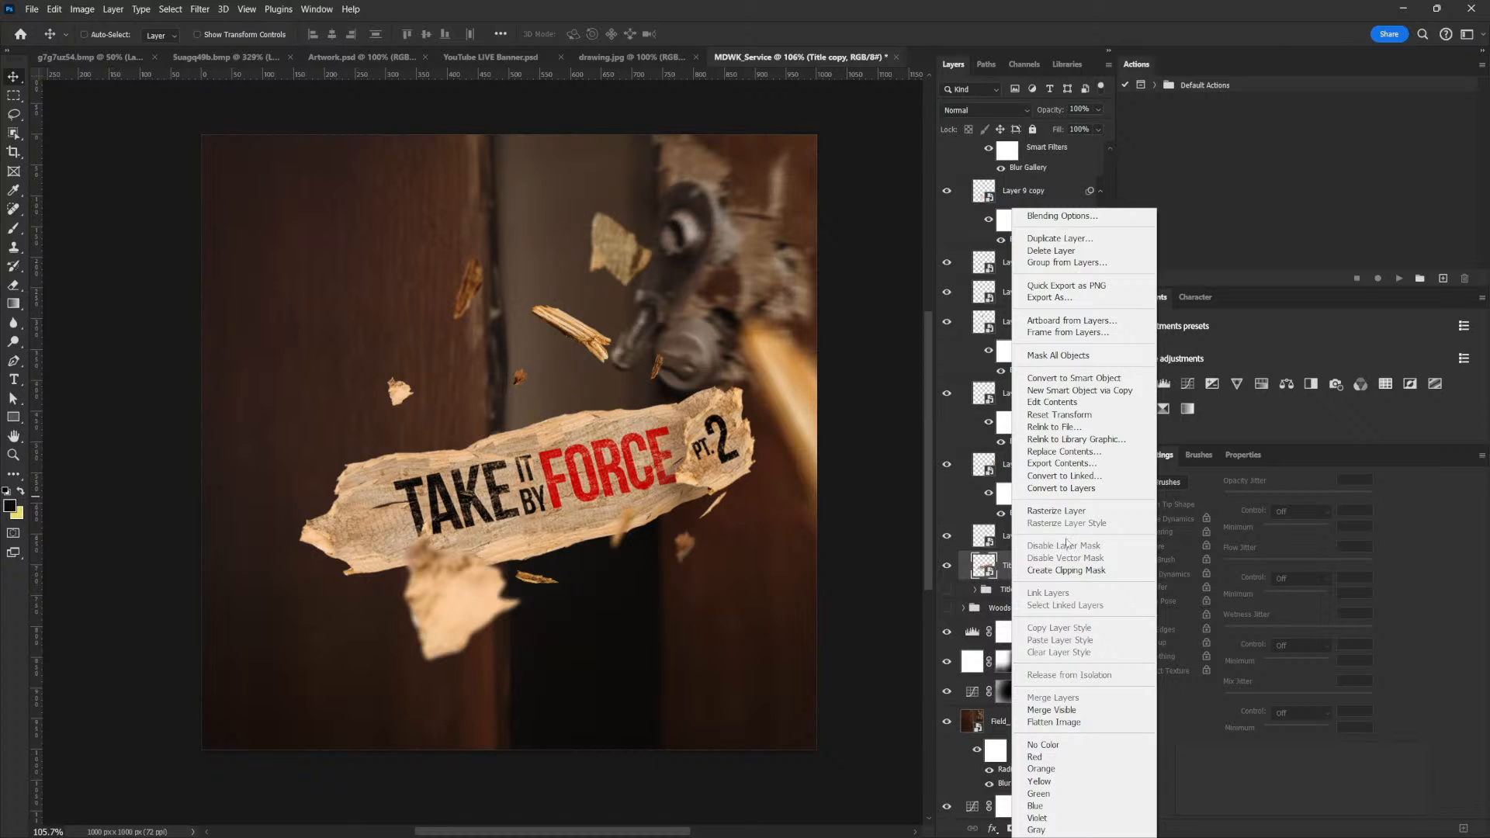
left_click(1065, 463)
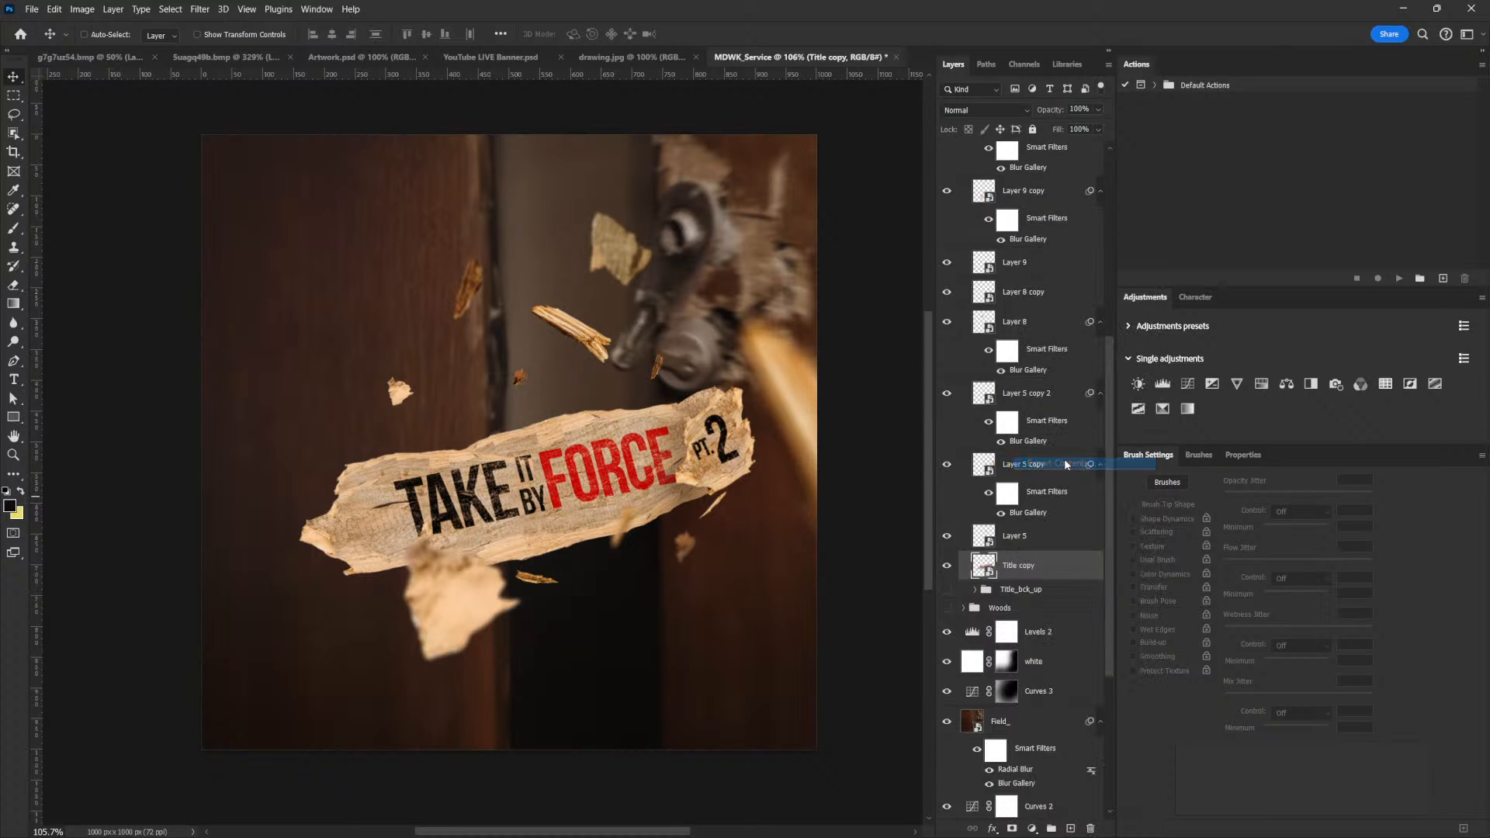
key("Escape")
right_click(1028, 563)
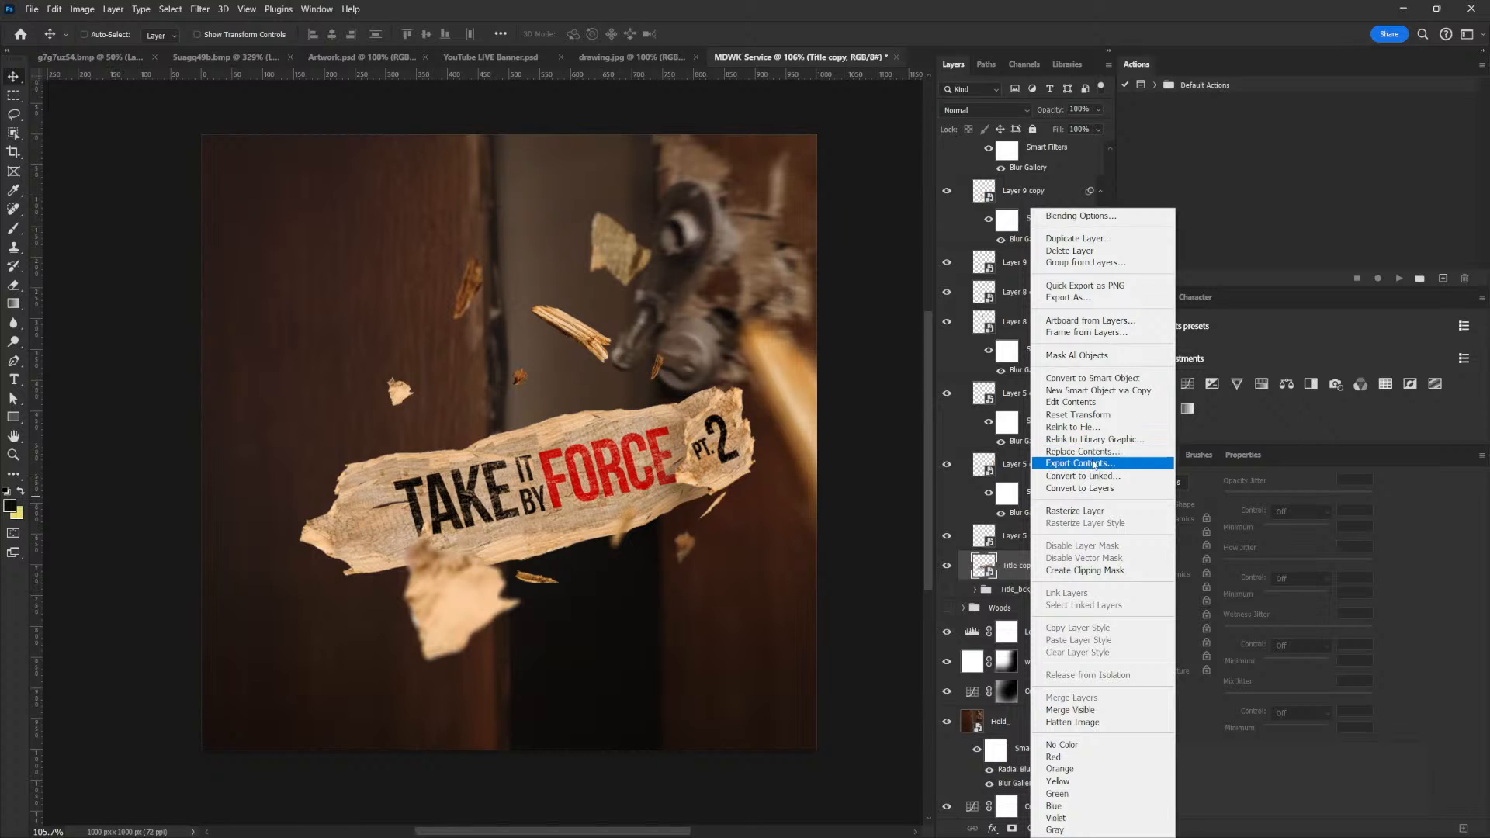
left_click(1086, 402)
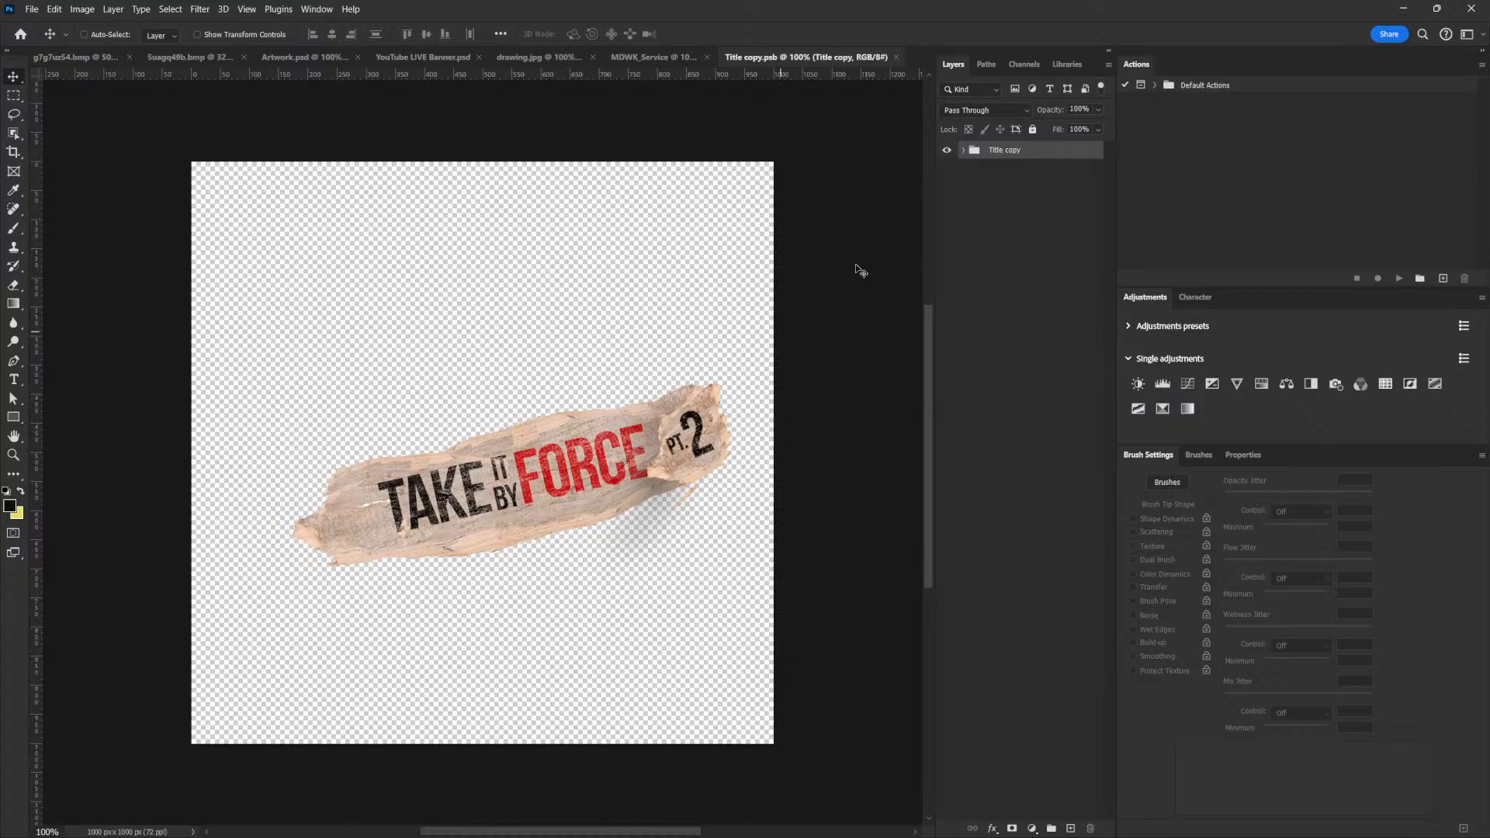
Enlarge the It By, take and Force text layers together to about 112% toward the plank's left end, and save the smart object
left_click(962, 151)
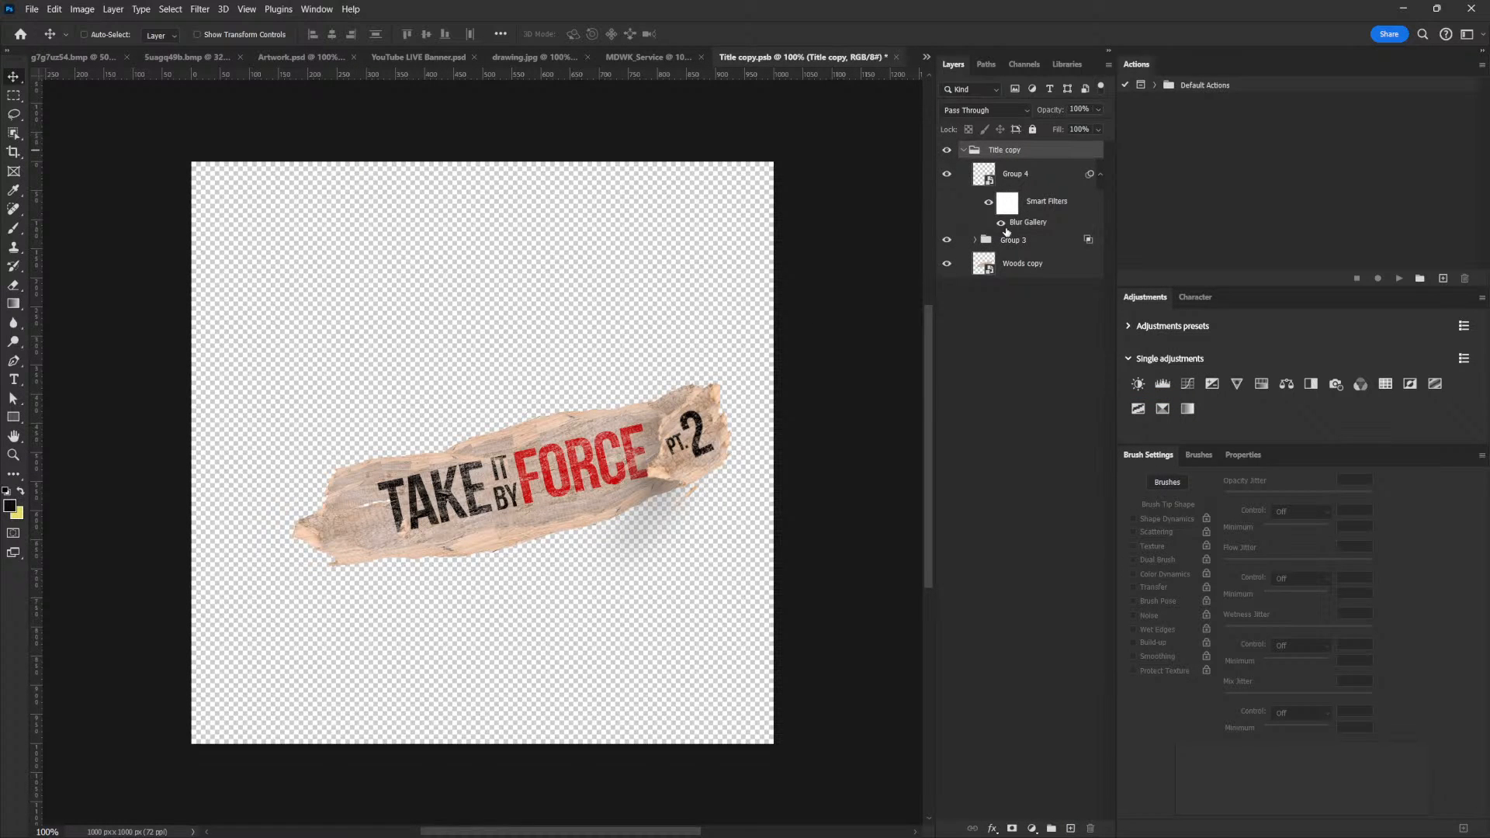
left_click(982, 242)
left_click(974, 241)
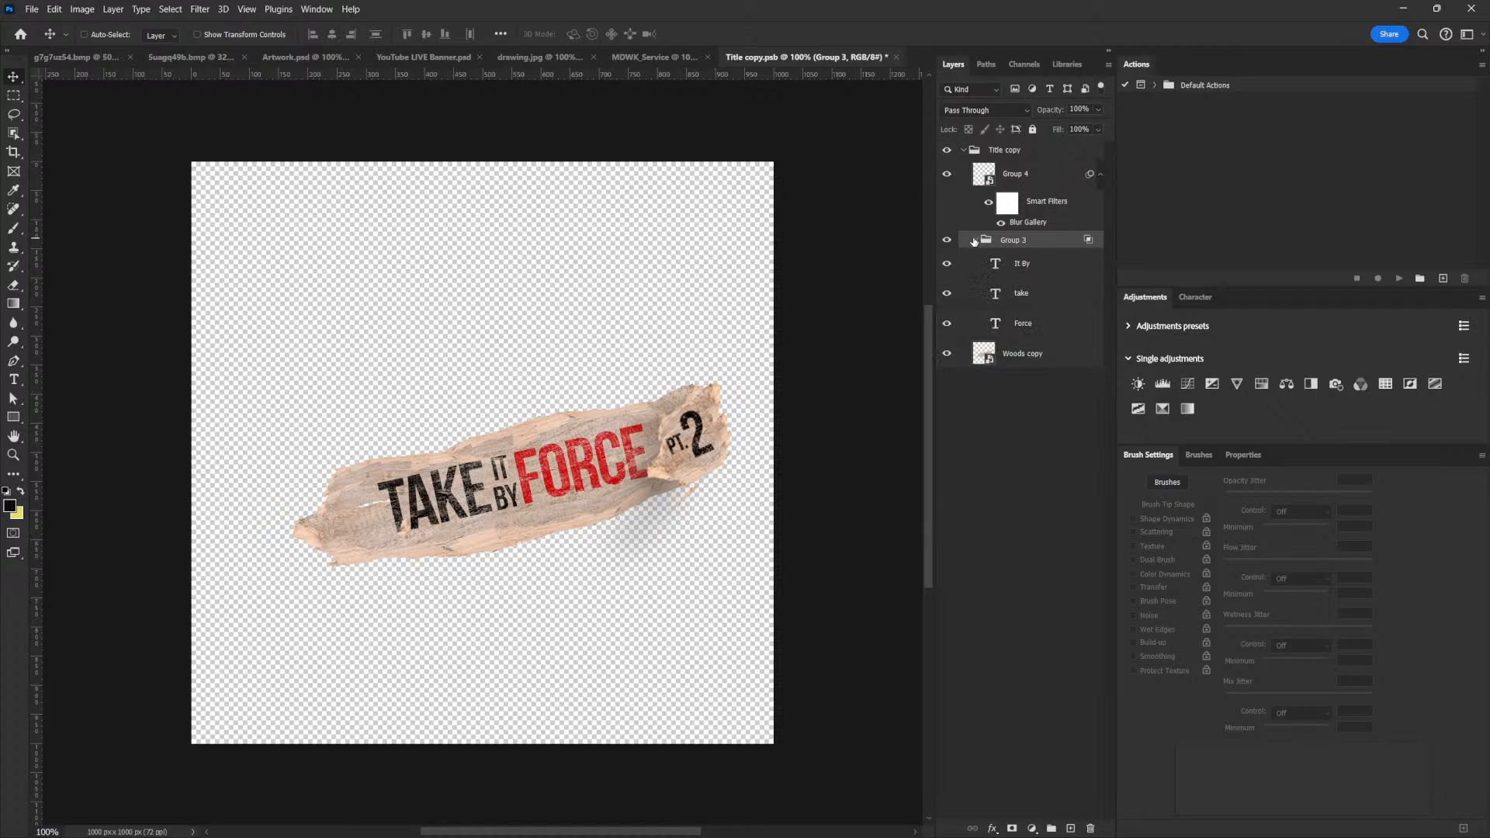
left_click(1000, 264)
left_click(1032, 324, "shift")
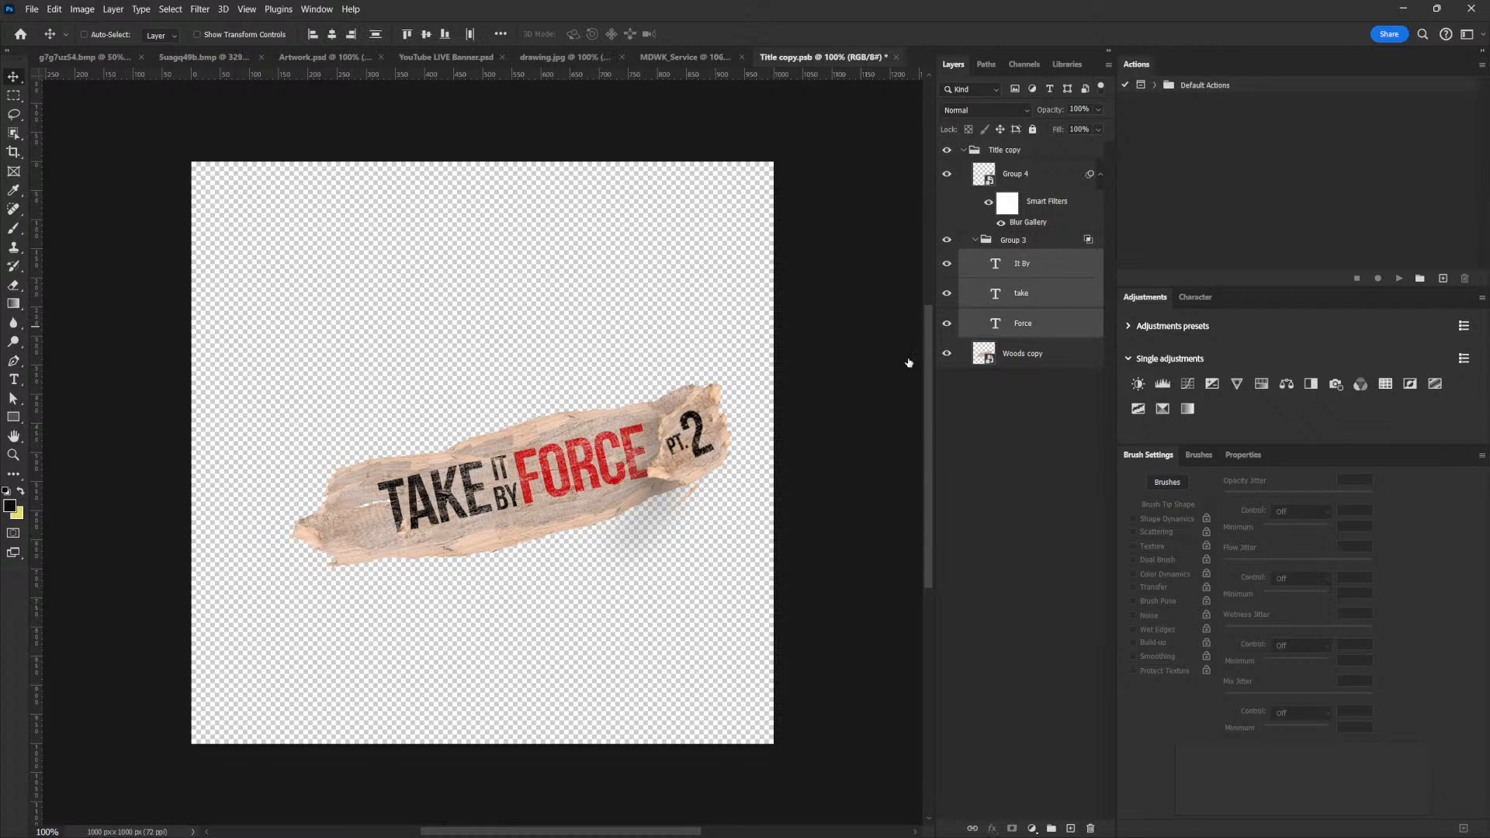
key("ctrl+t")
left_click_drag(374, 541, 344, 547)
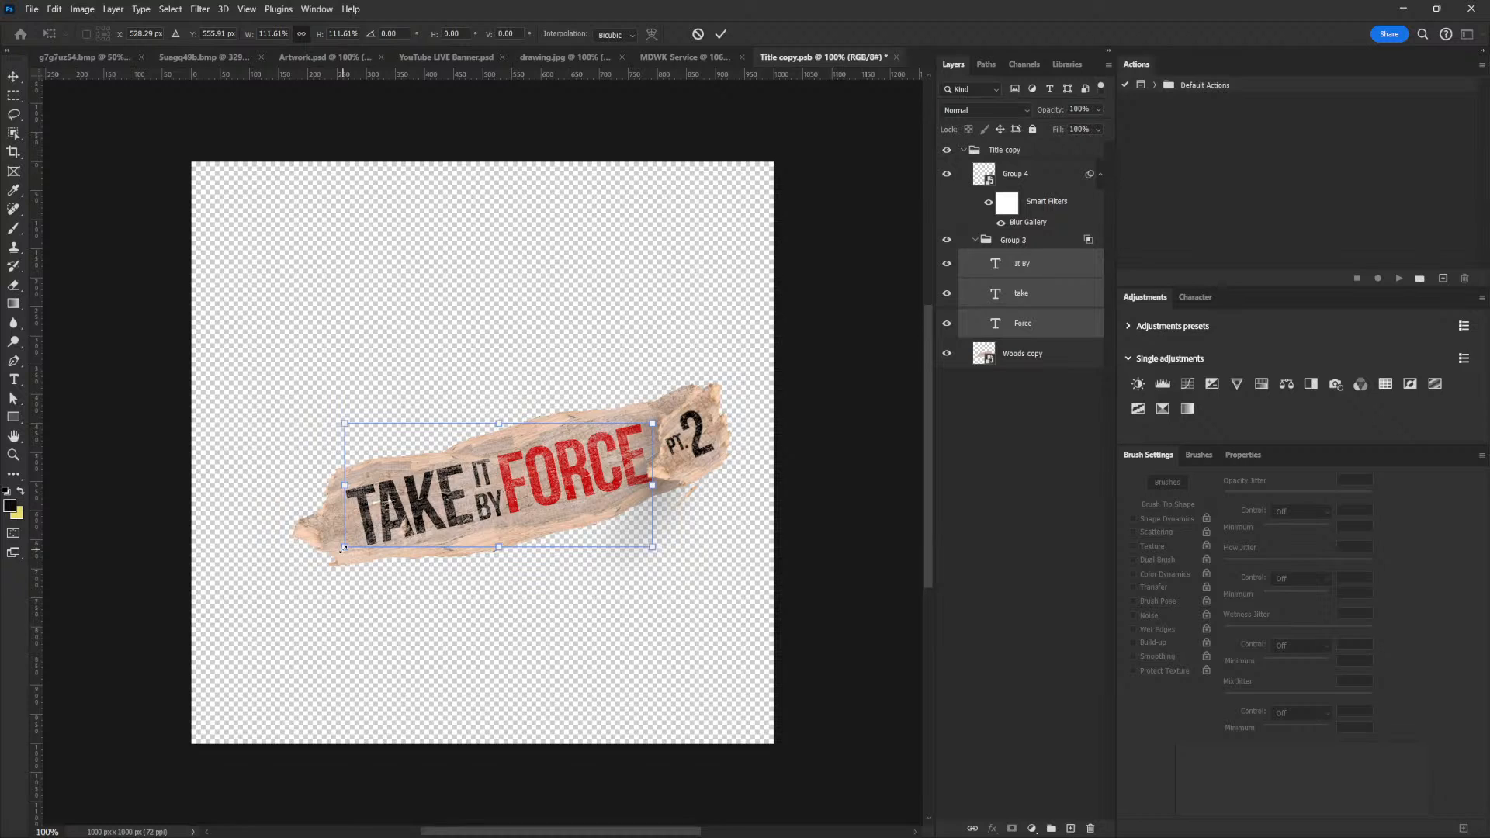
key("Return")
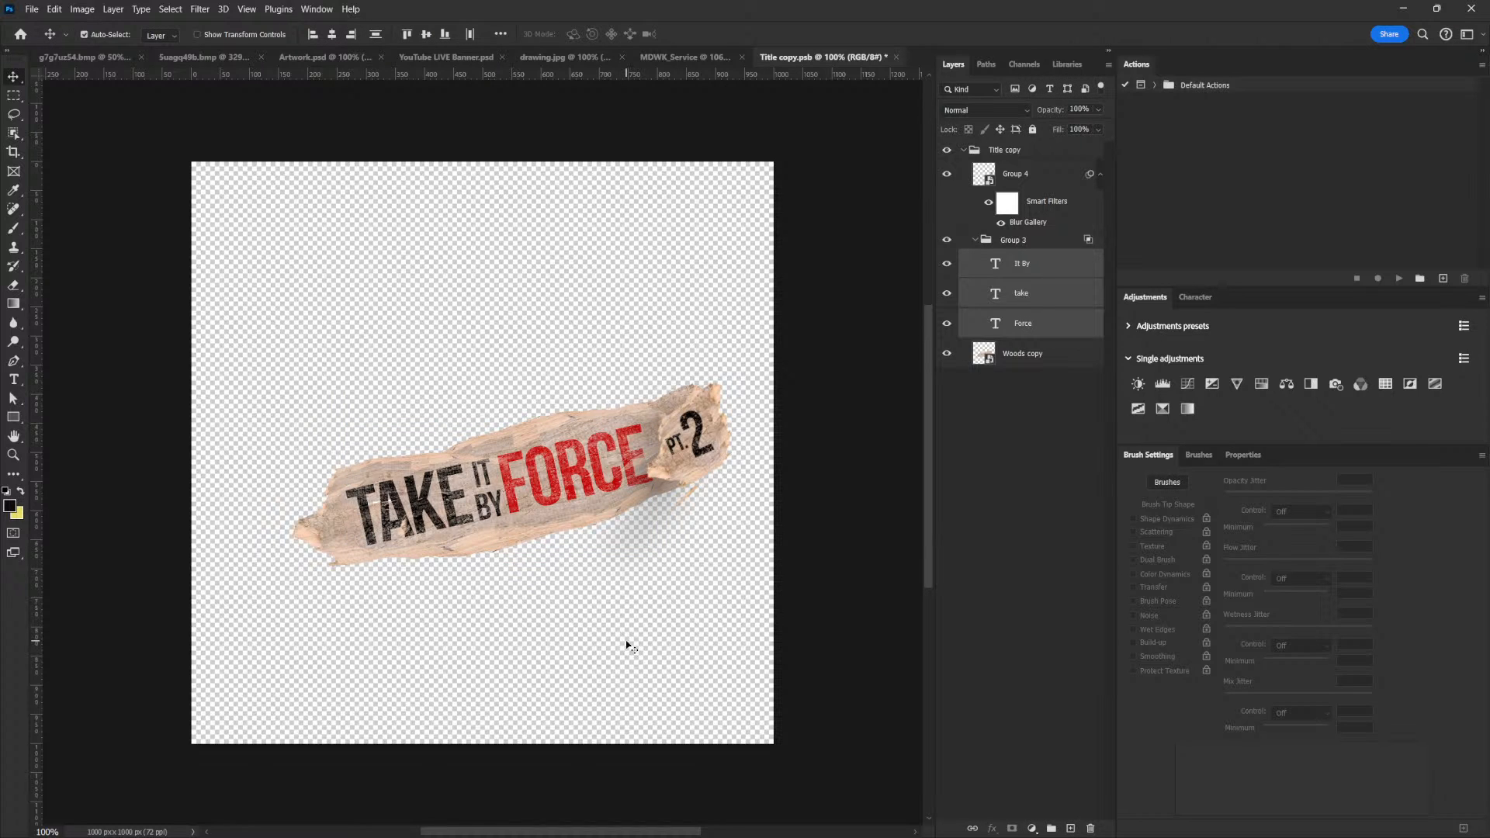
key("ctrl+s")
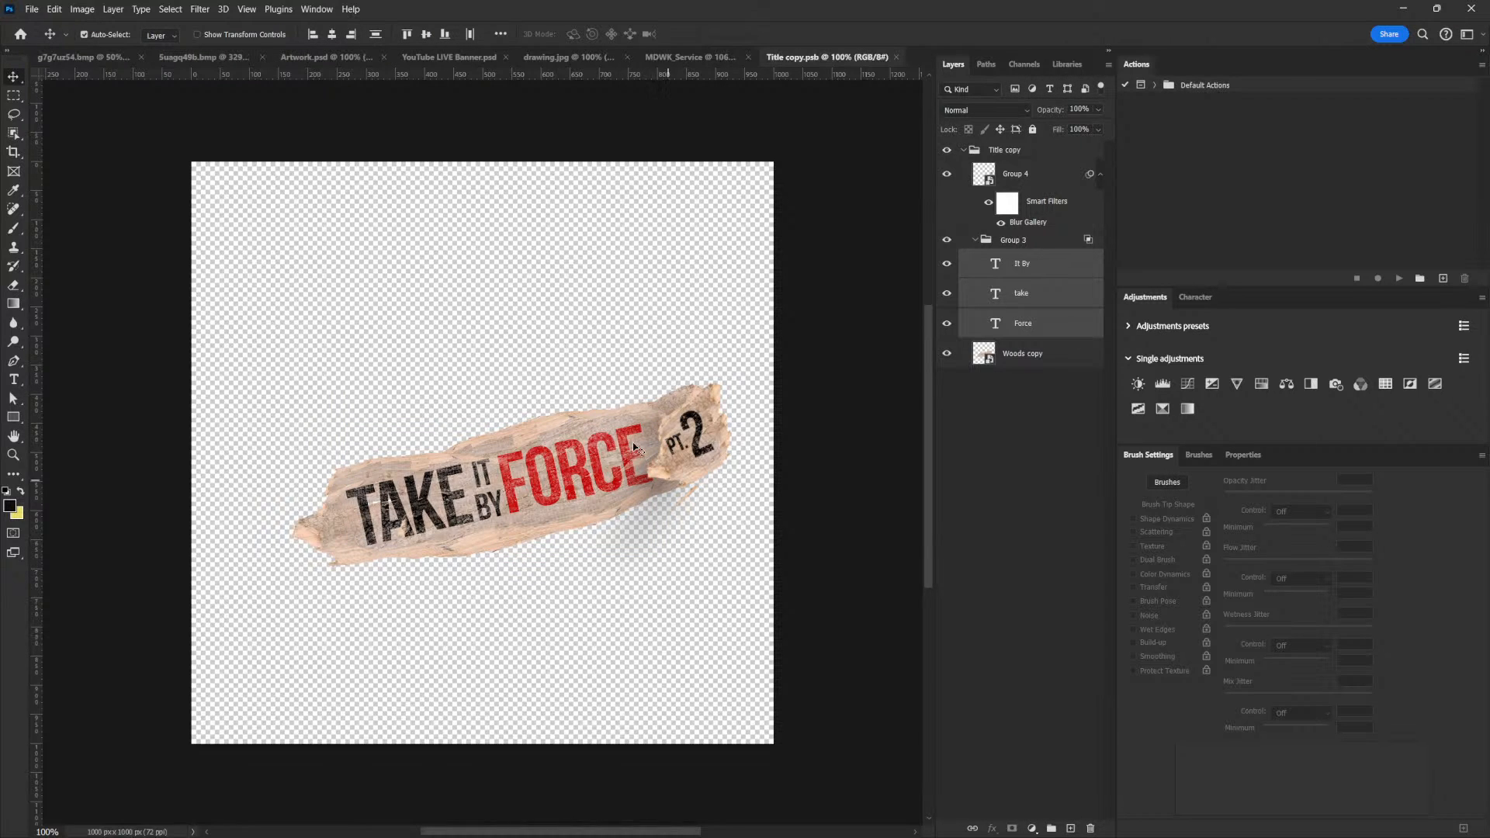
Return to the MDWK_Service document, scale the title plank down slightly from its lower-left corner and nudge it into place
left_click(658, 58)
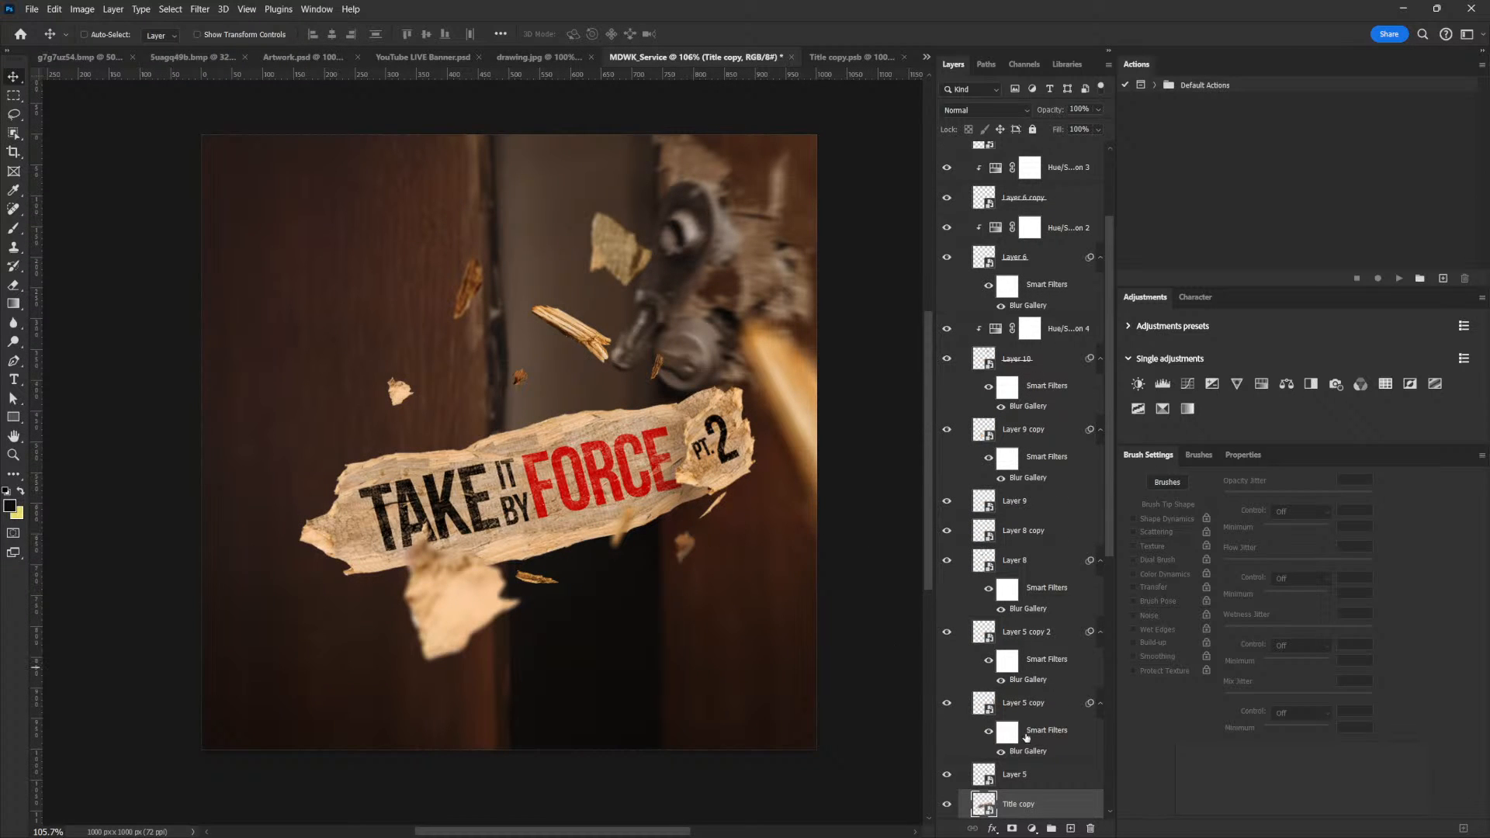
scroll(1040, 787, "down", 3)
key("ctrl")
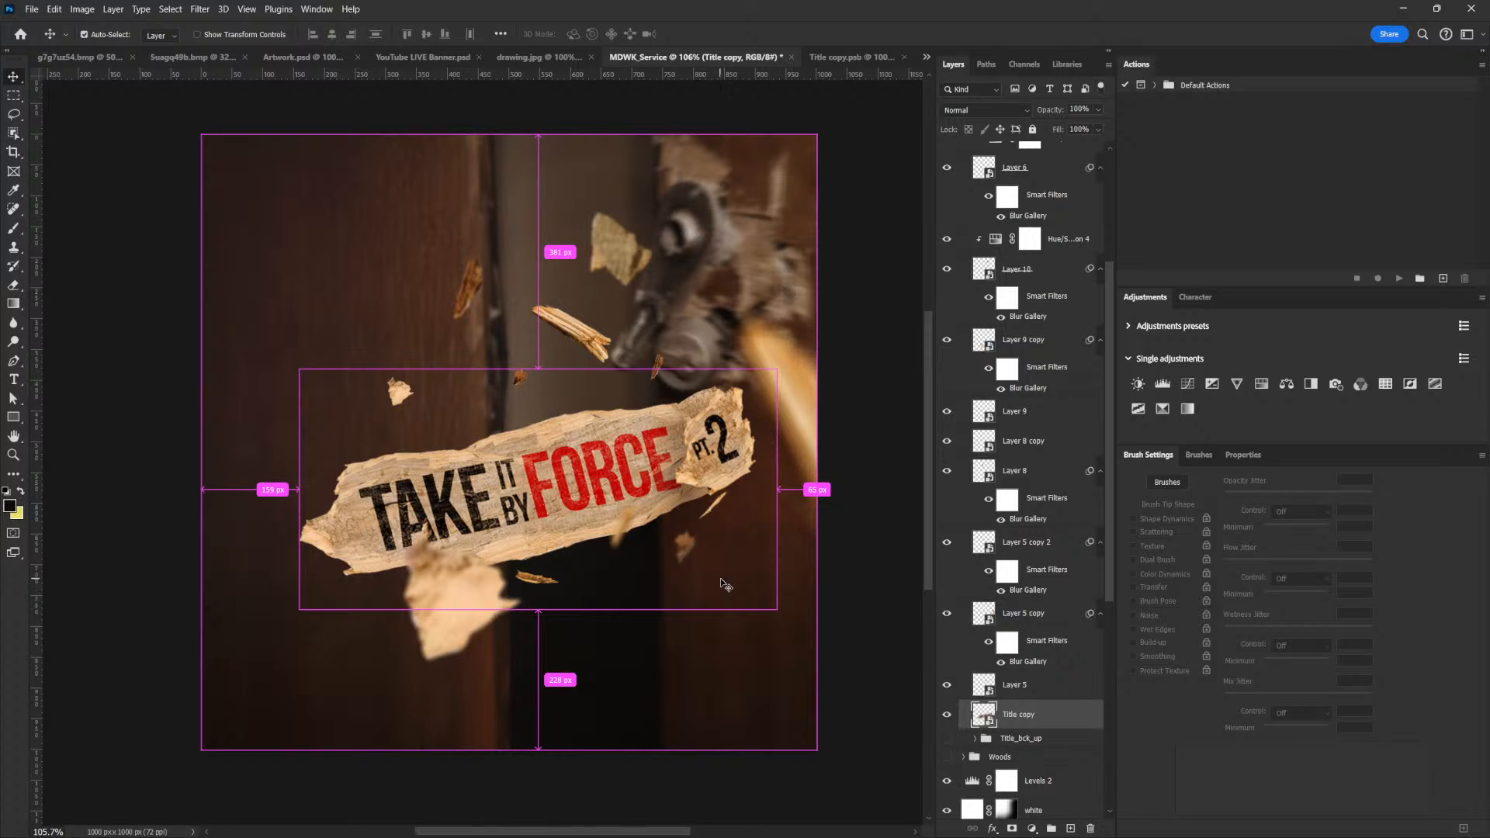
key("ctrl+t")
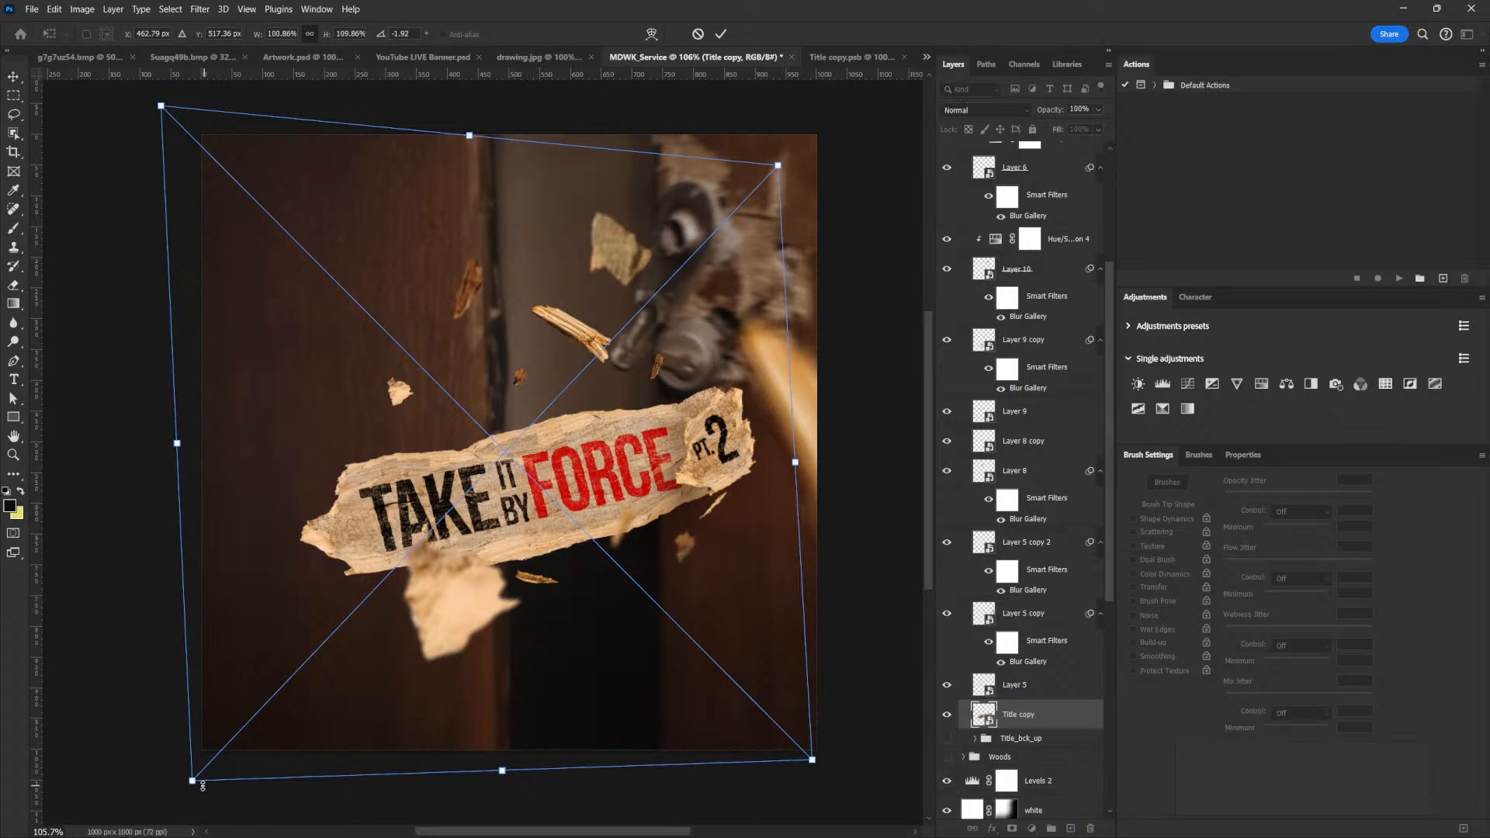
left_click_drag(192, 784, 213, 782)
key("Return")
left_click_drag(528, 578, 553, 557)
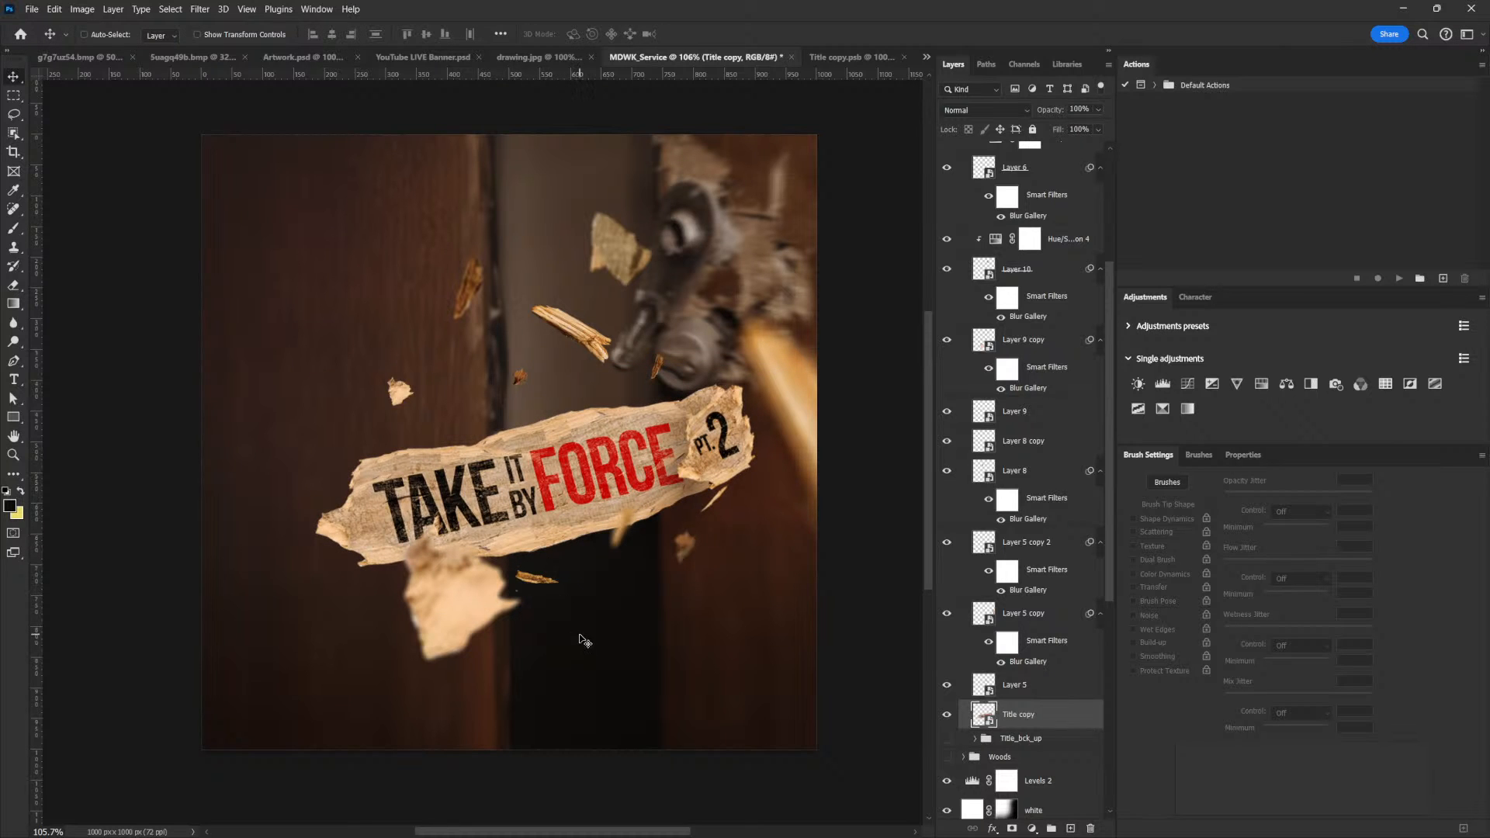
Stamp all visible layers into a new merged layer above Curves 4
scroll(582, 421, "down", 1)
scroll(582, 421, "up", 1)
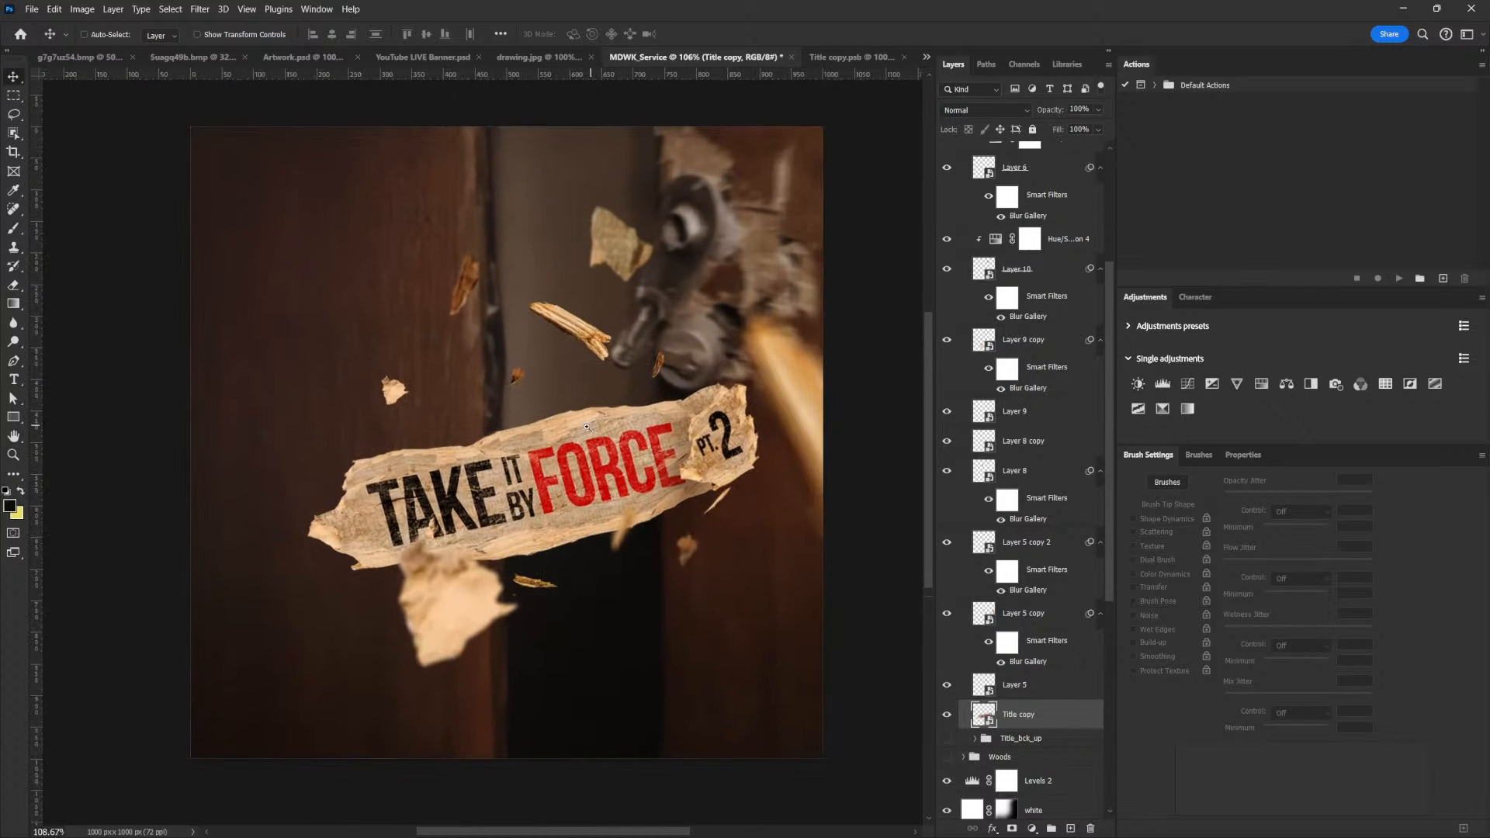
left_click_drag(523, 425, 541, 439)
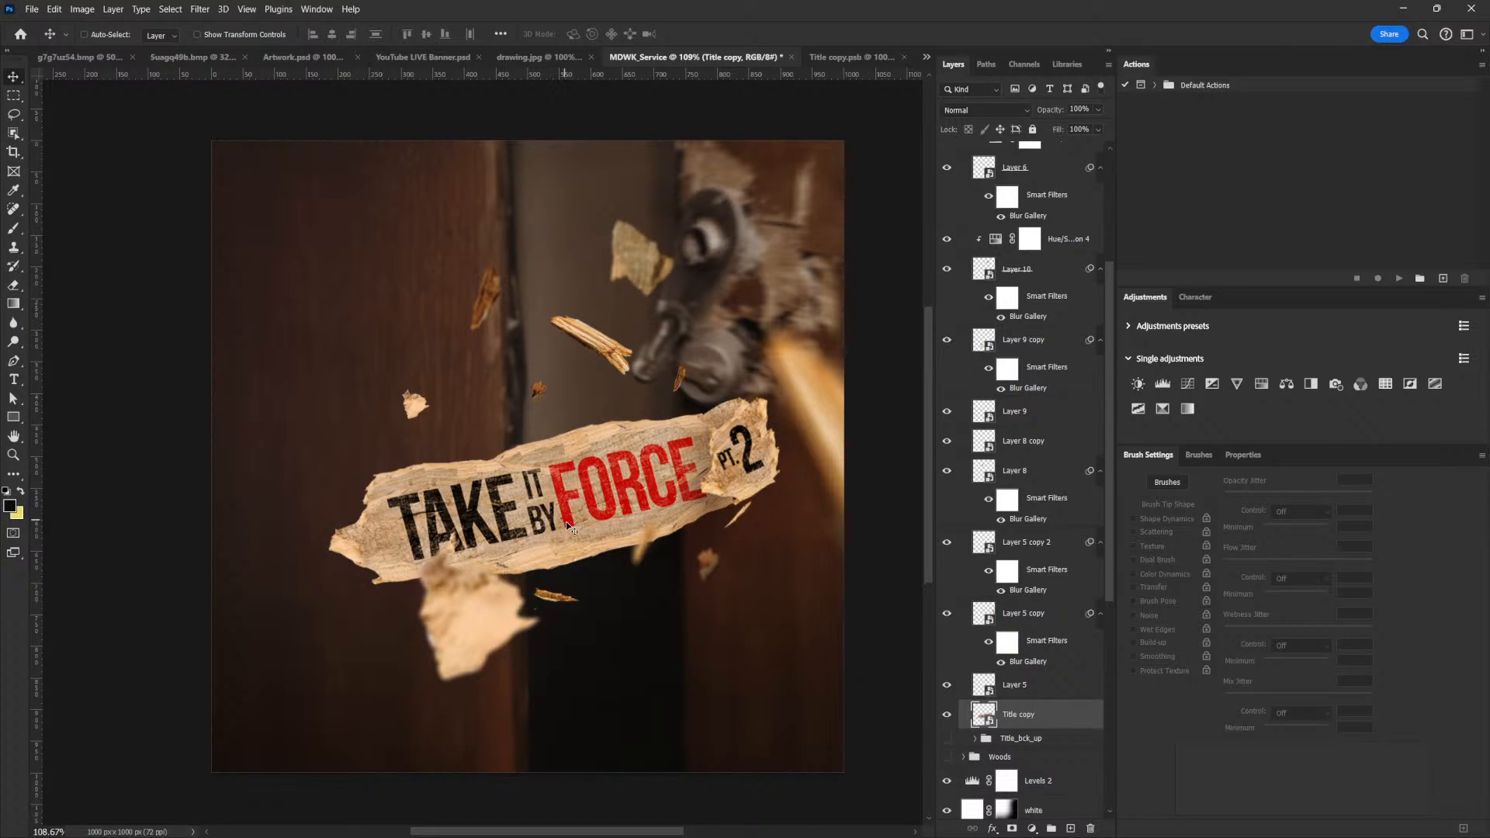
scroll(949, 273, "up", 5)
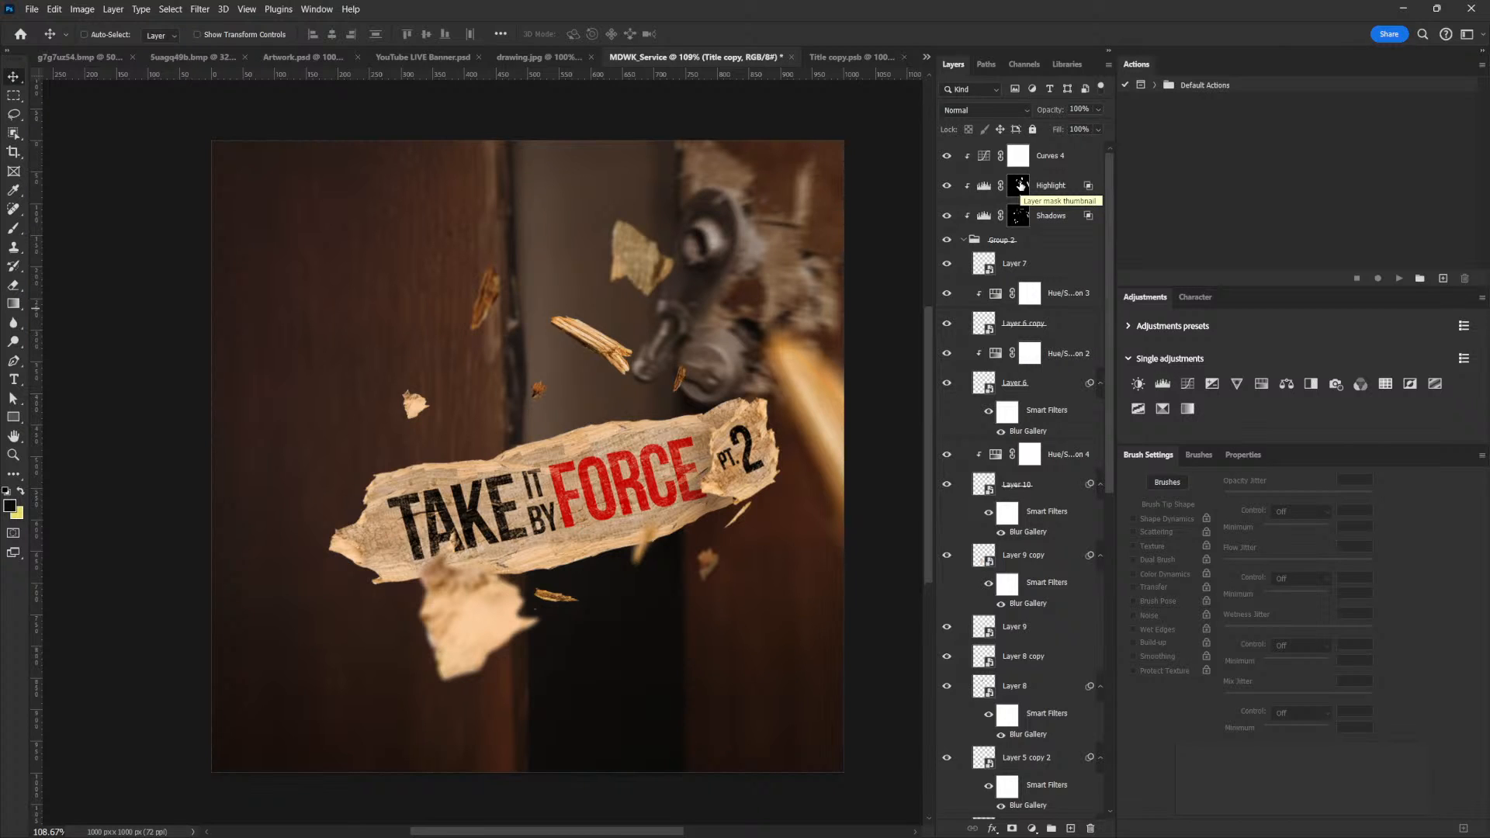
left_click(1052, 158)
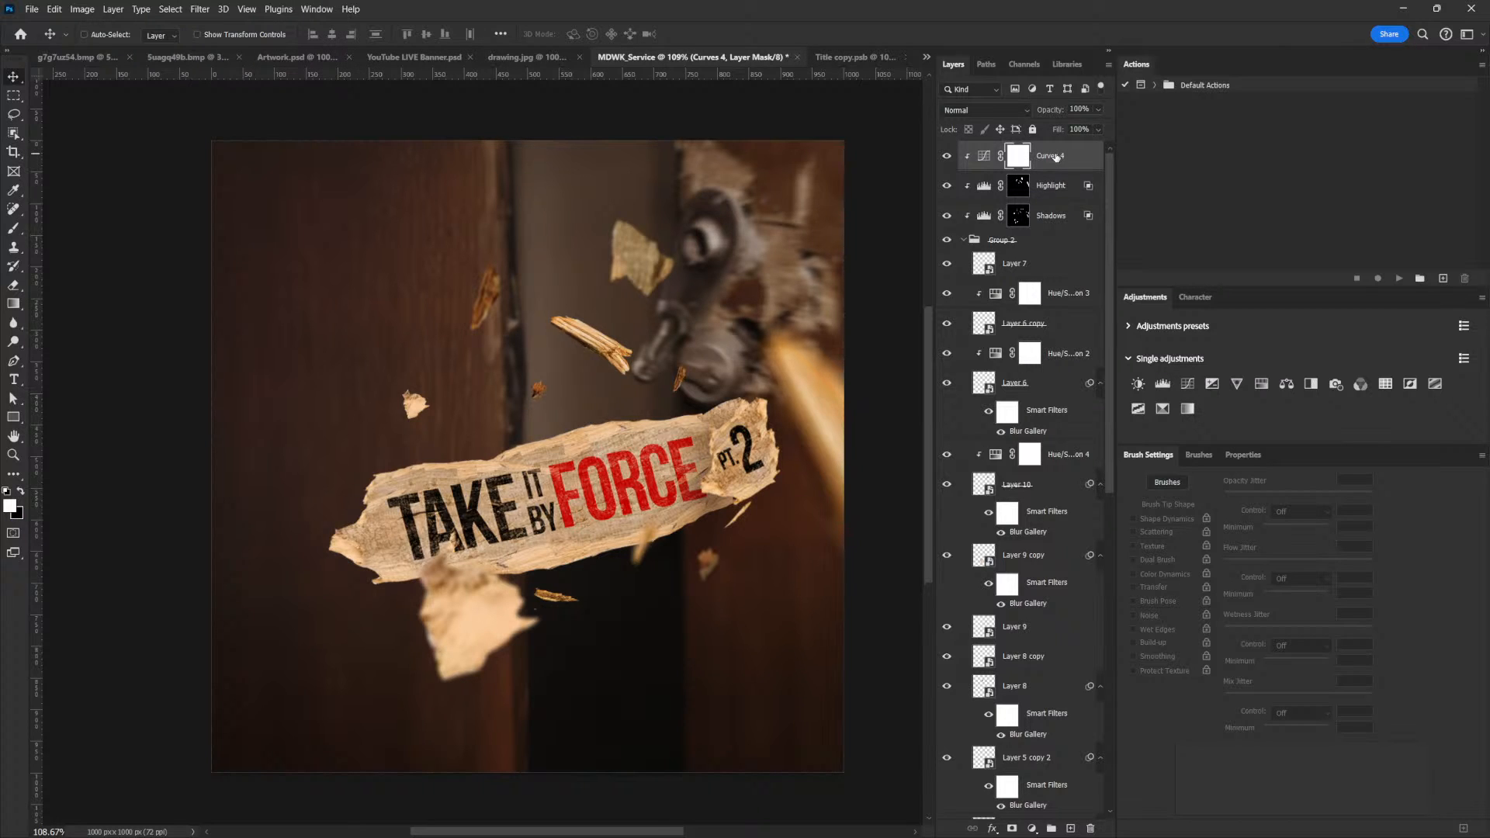
key("ctrl+shift+alt+e")
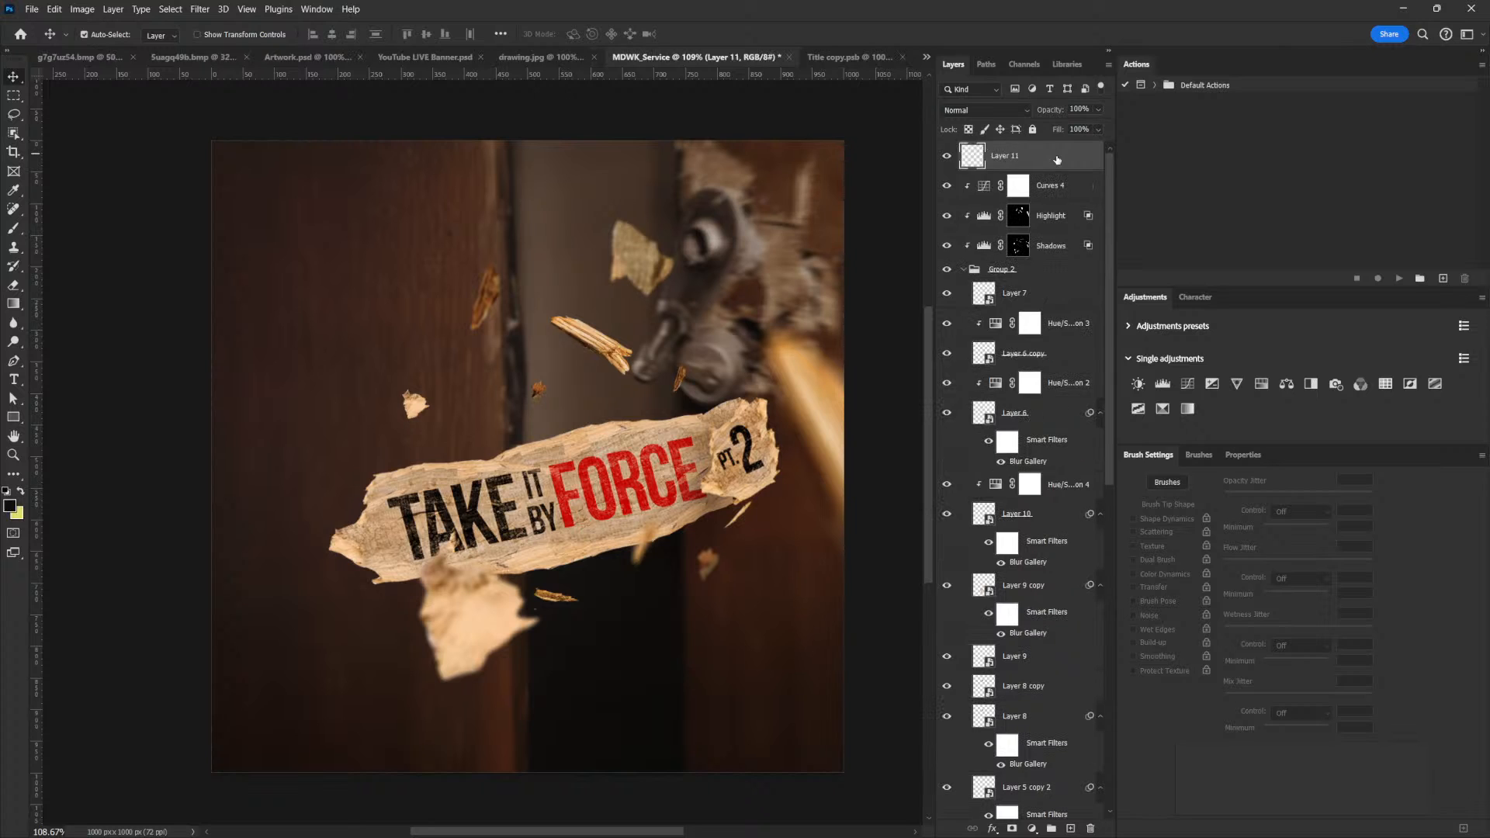
Convert the merged layer to a smart object and rename it cam_raw
right_click(1039, 161)
left_click(1075, 378)
double_click(1005, 157)
type("cam_raw")
key("Return")
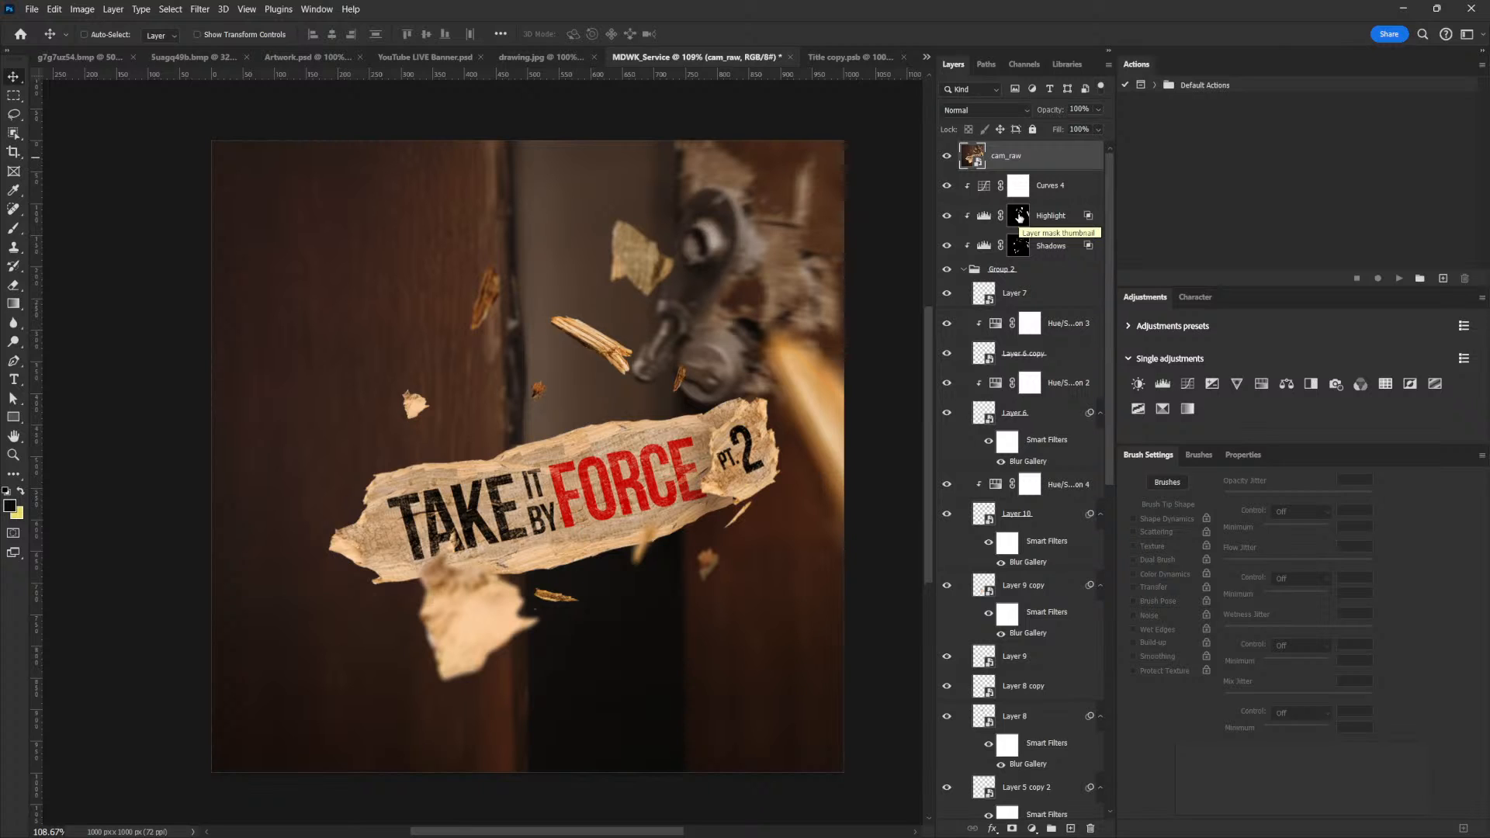
Start a Camera Raw Filter on cam_raw with Temperature +4, Texture +34 and Vibrance +13
scroll(1254, 8, "down", 2)
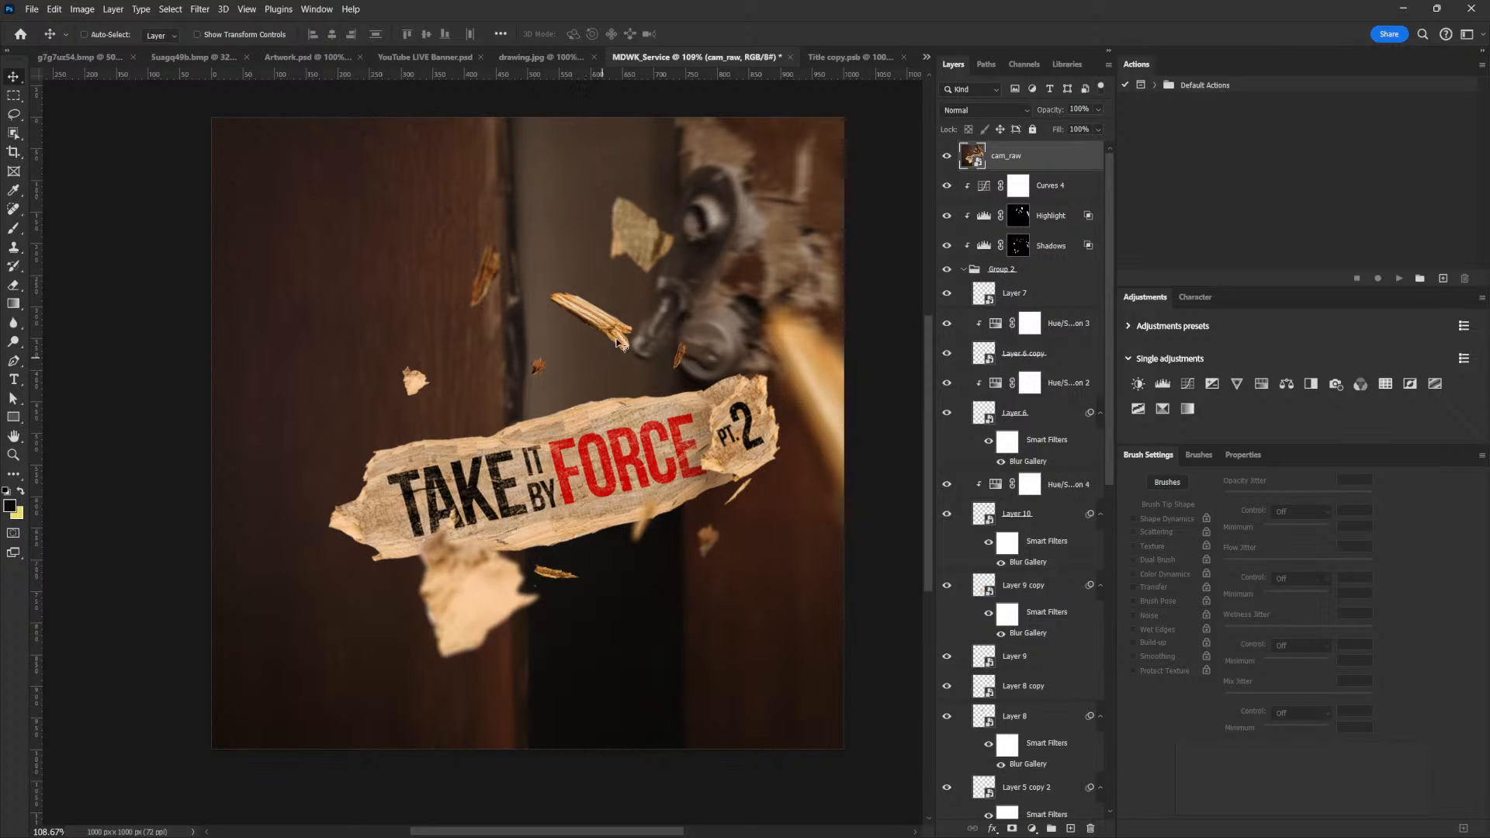
left_click(195, 9)
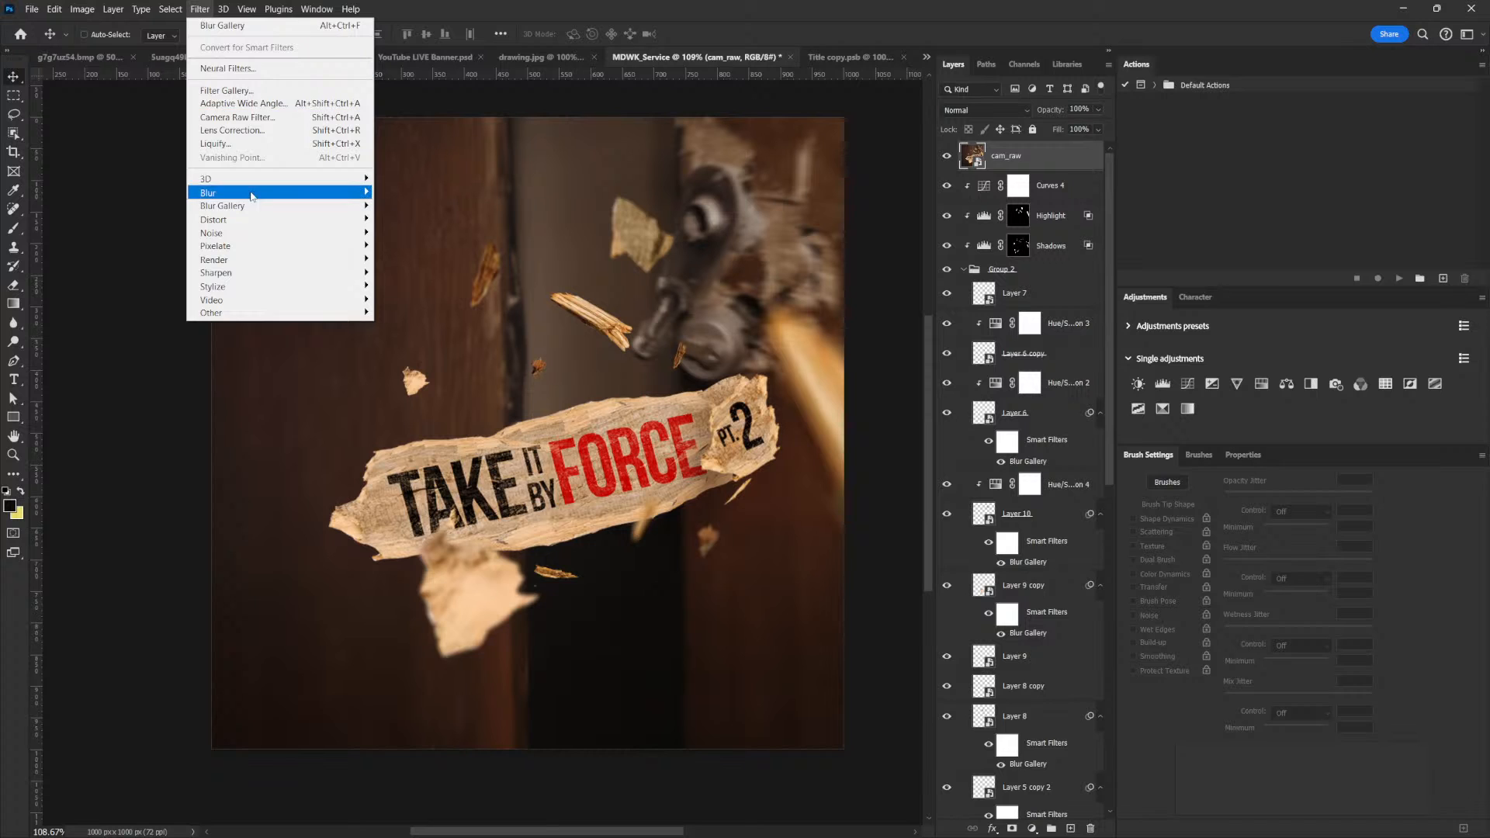
left_click(244, 117)
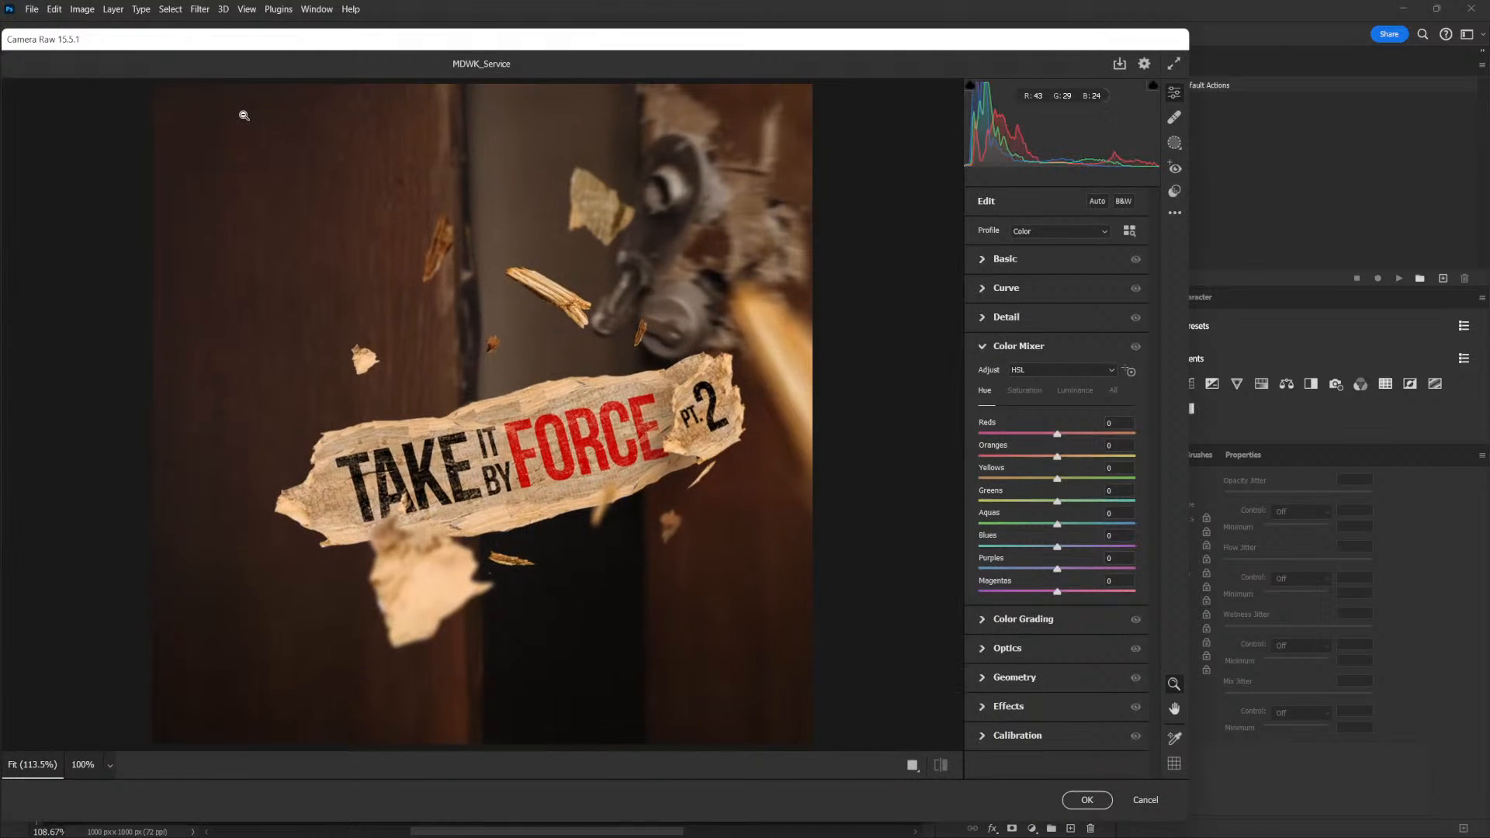
left_click(982, 346)
left_click(981, 260)
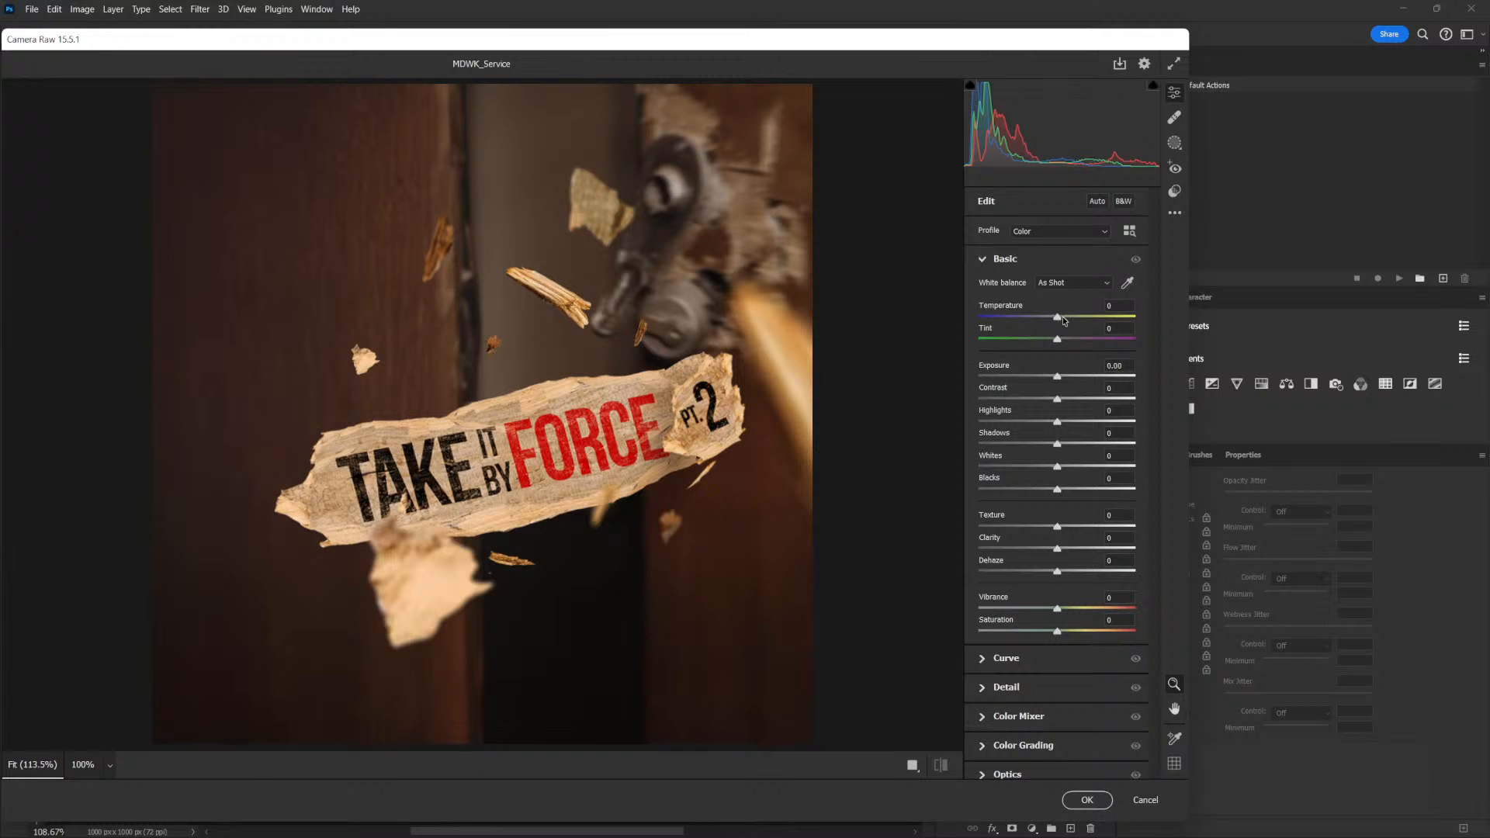
left_click_drag(1057, 317, 1060, 319)
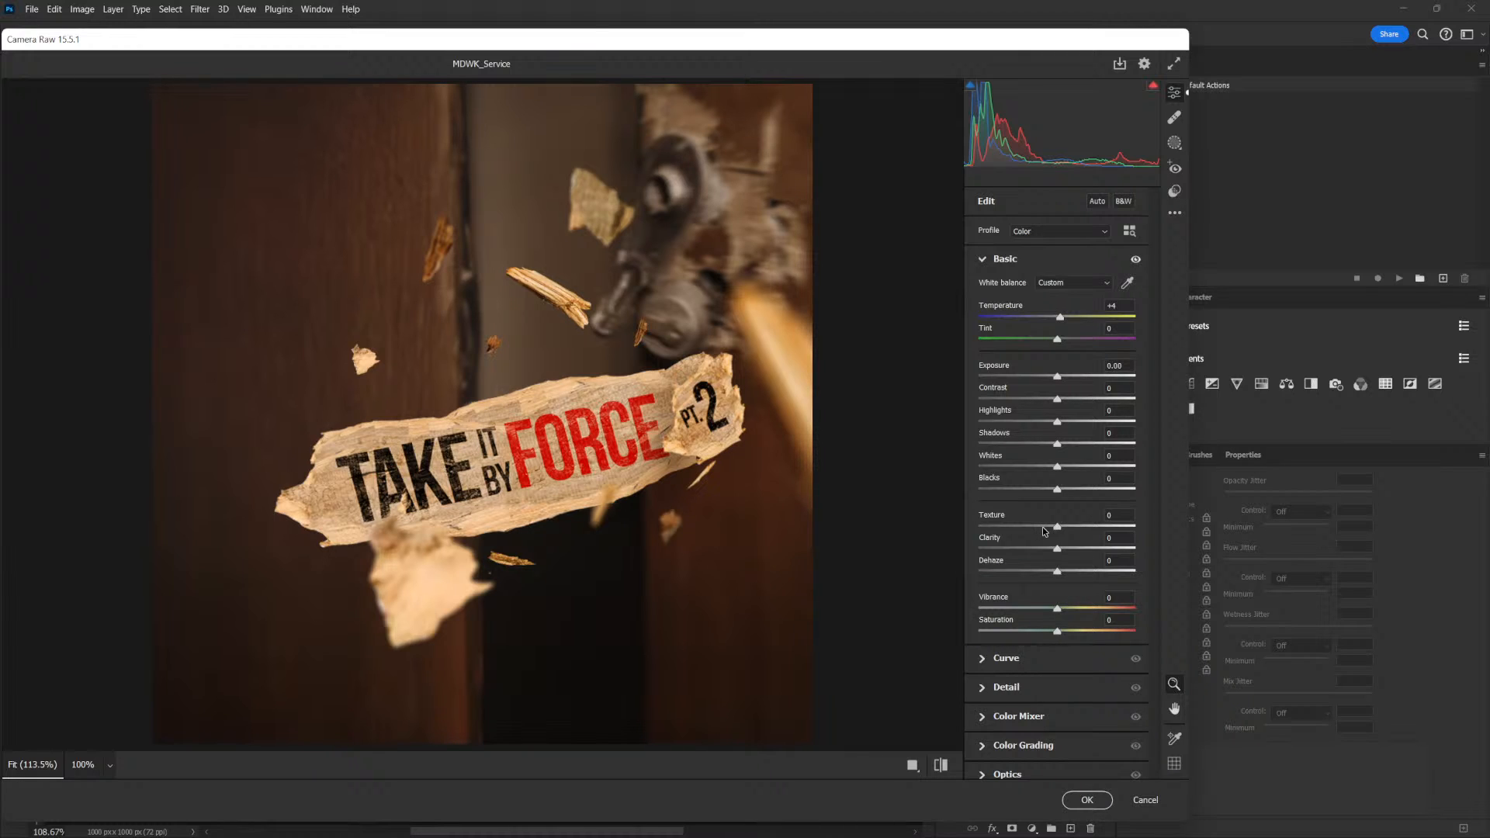
left_click_drag(1057, 530, 1081, 527)
left_click_drag(1057, 608, 1065, 593)
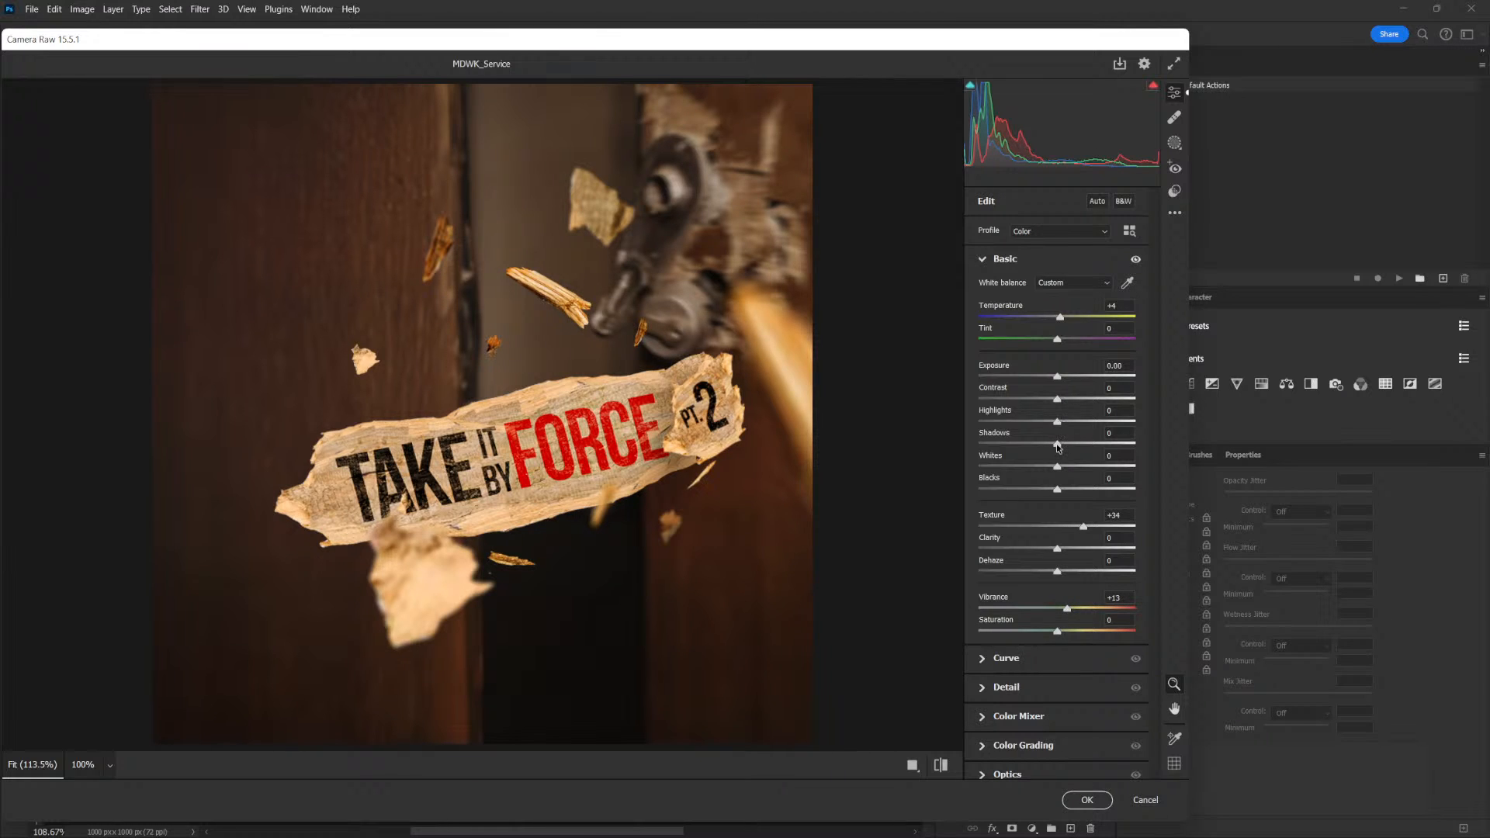
Set Shadows to -37, Whites to +27 and Highlights to +18 in the Basic adjustments
left_click_drag(1055, 444, 1027, 460)
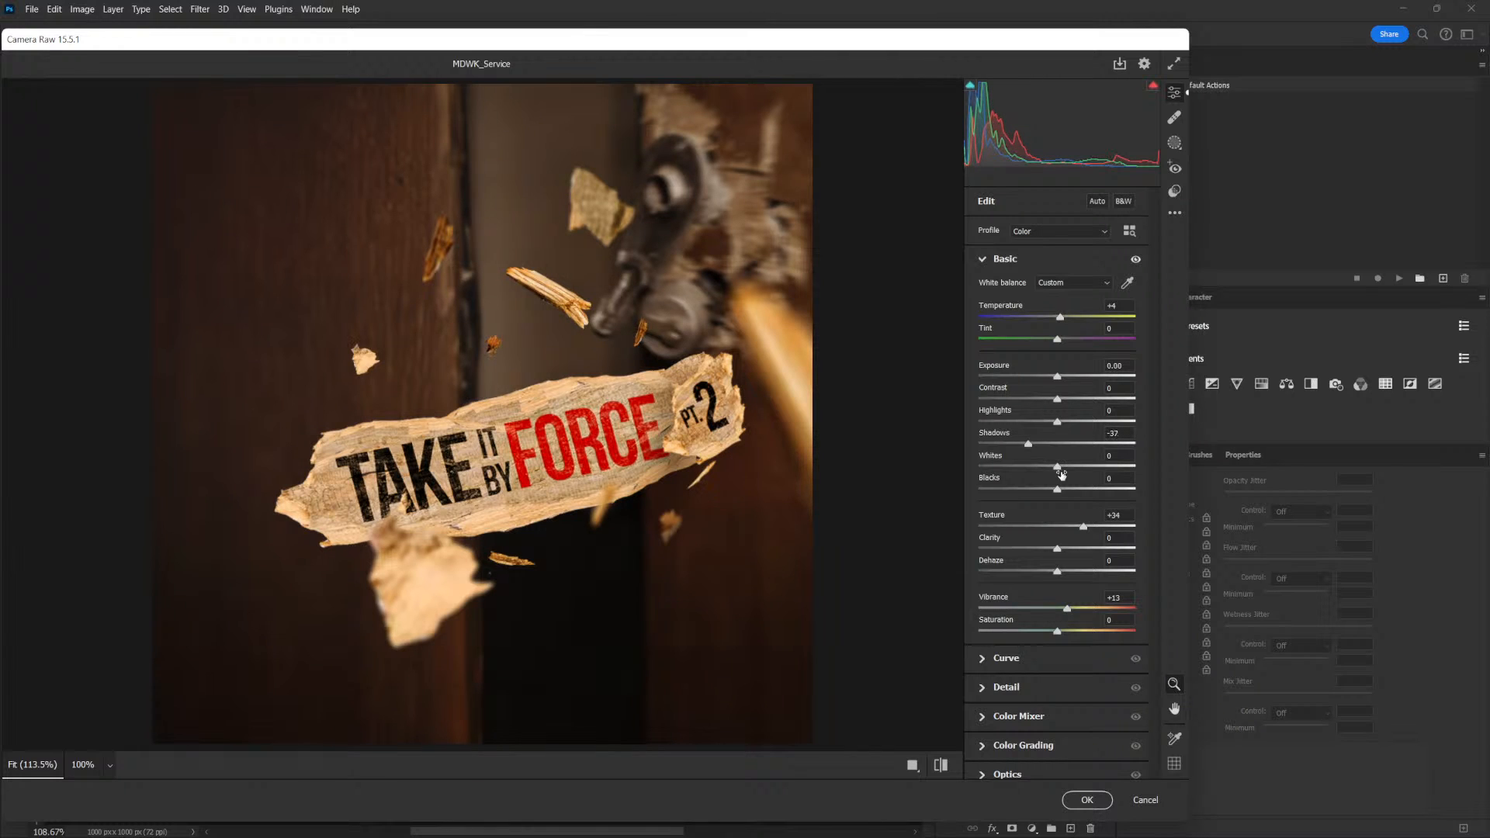
left_click_drag(1057, 466, 1078, 467)
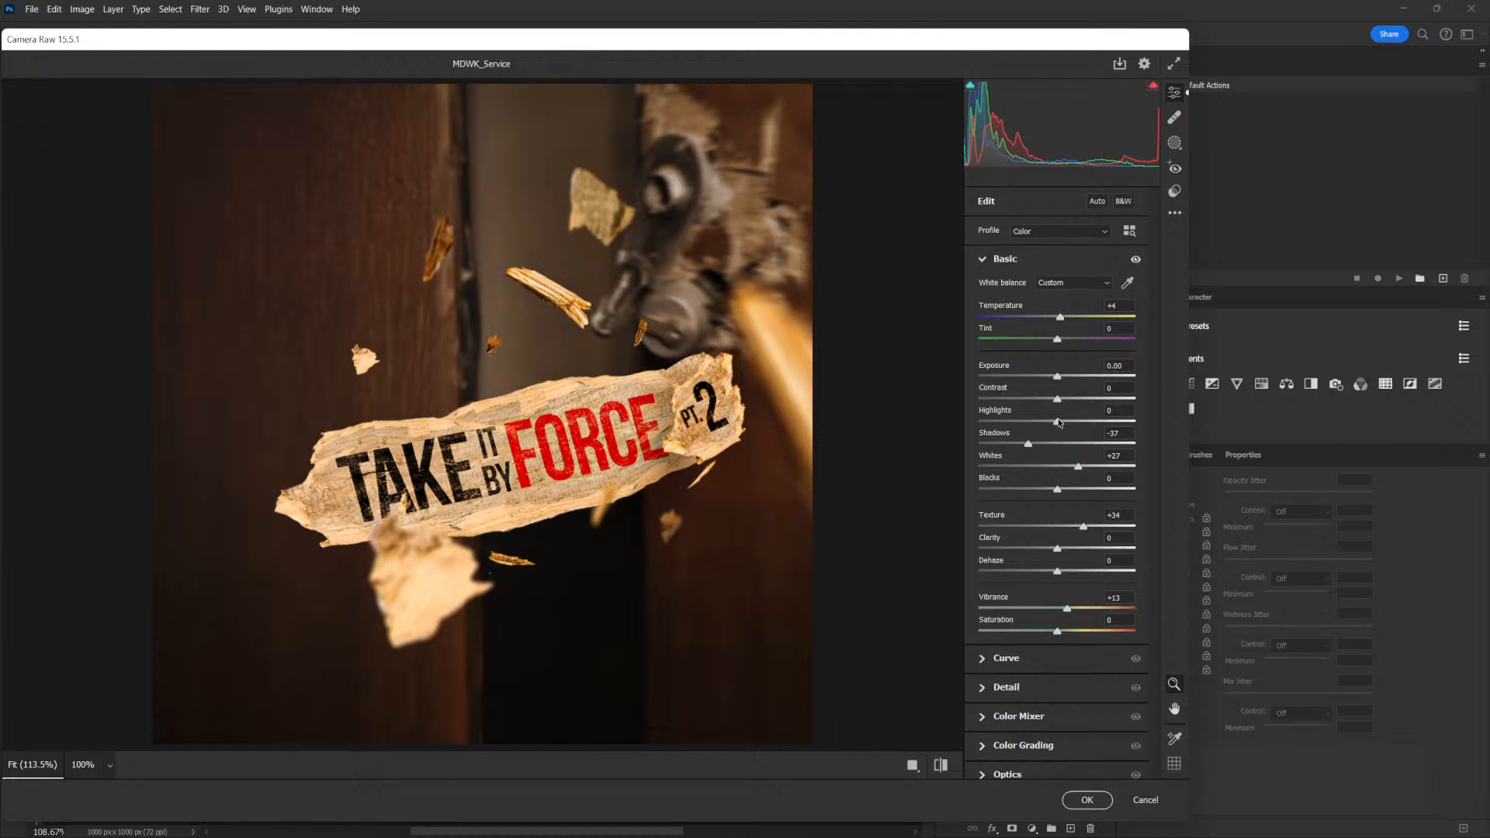
left_click_drag(1057, 423, 1072, 425)
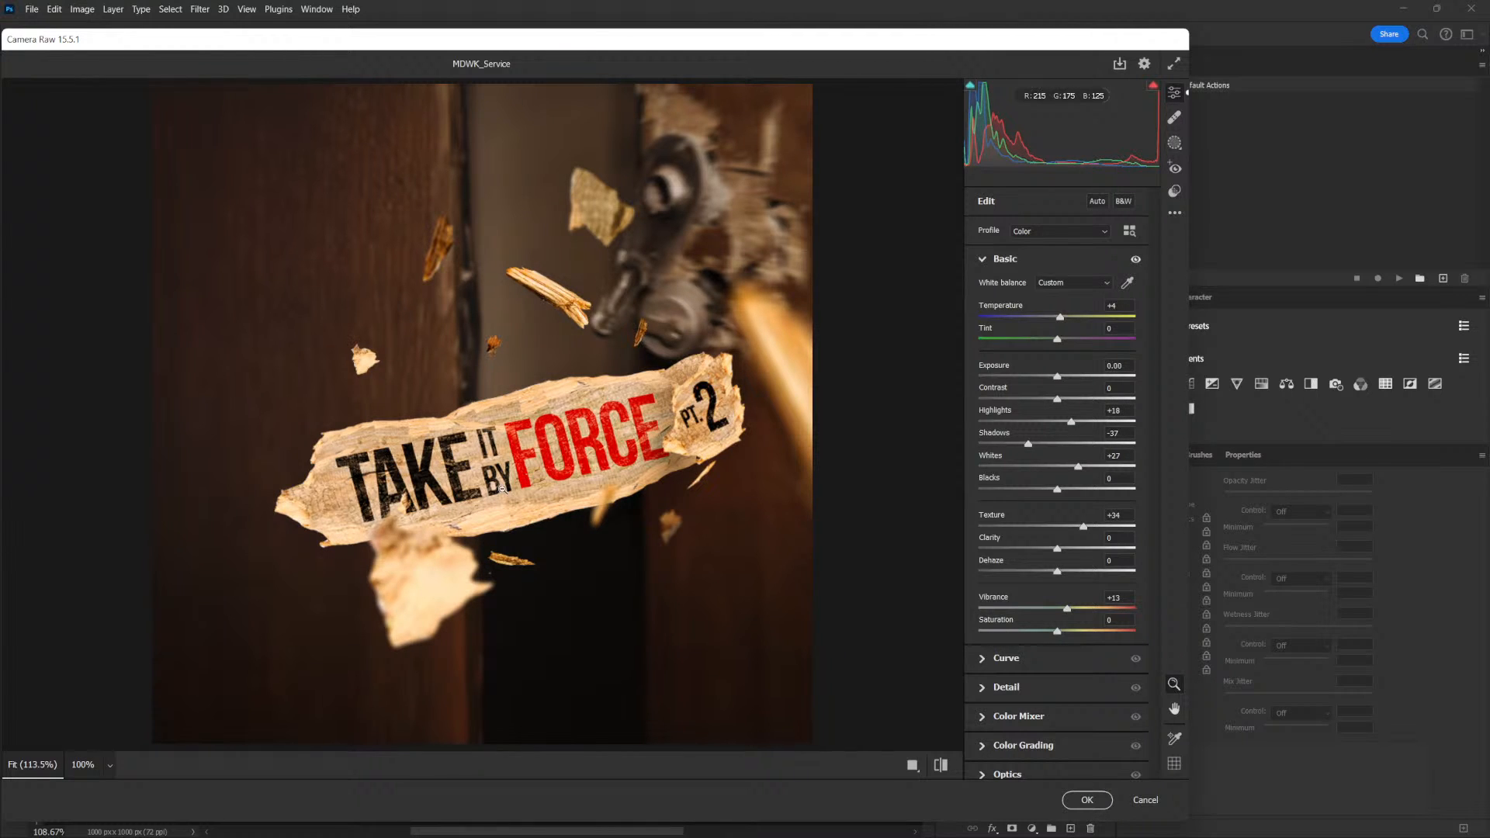
left_click(996, 261)
Add a small amount of Sharpening in the Detail adjustments
left_click(1000, 318)
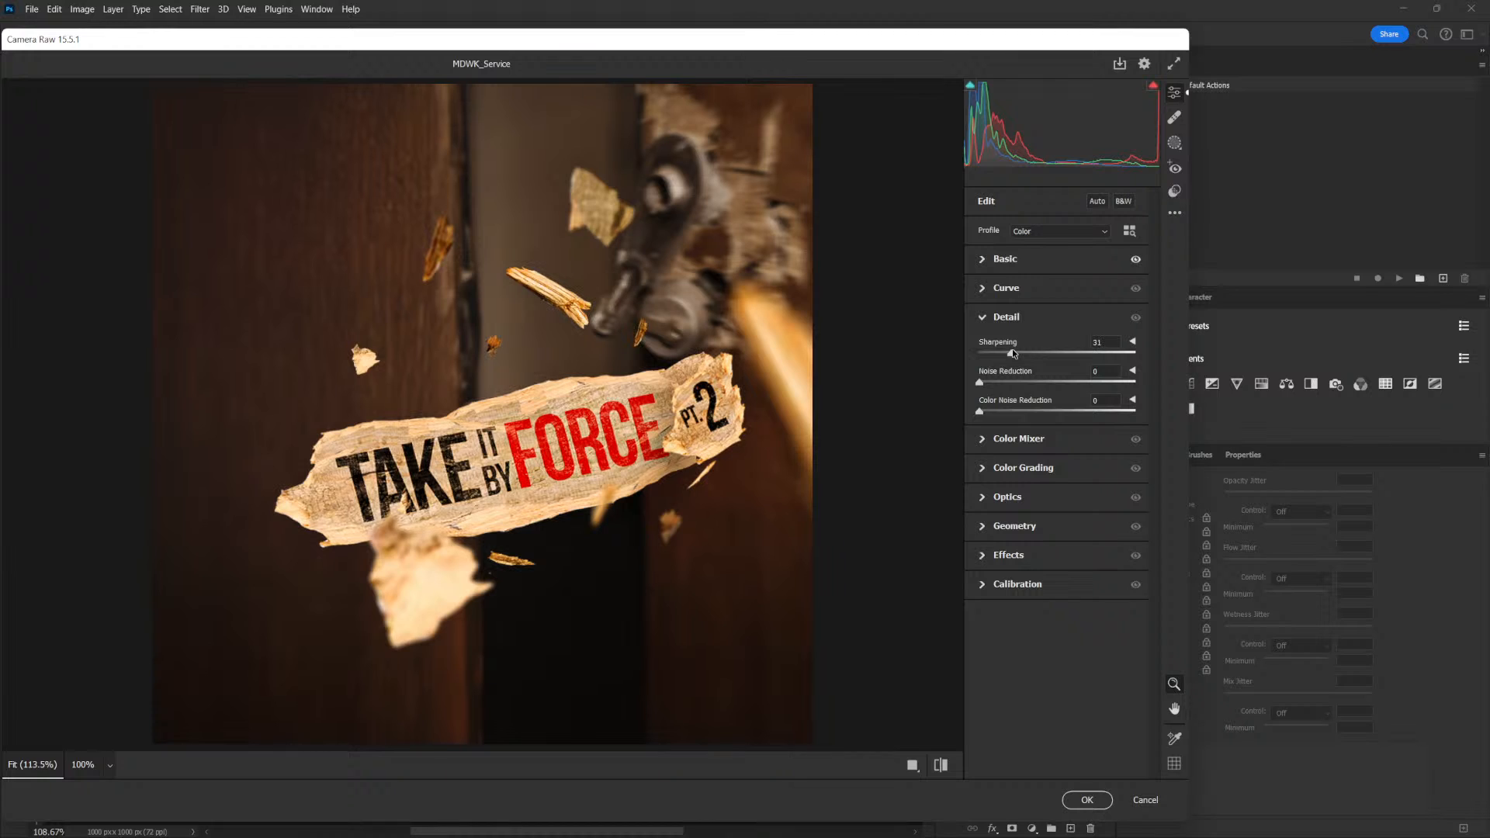
left_click_drag(994, 355, 992, 349)
left_click(984, 323)
left_click(997, 354)
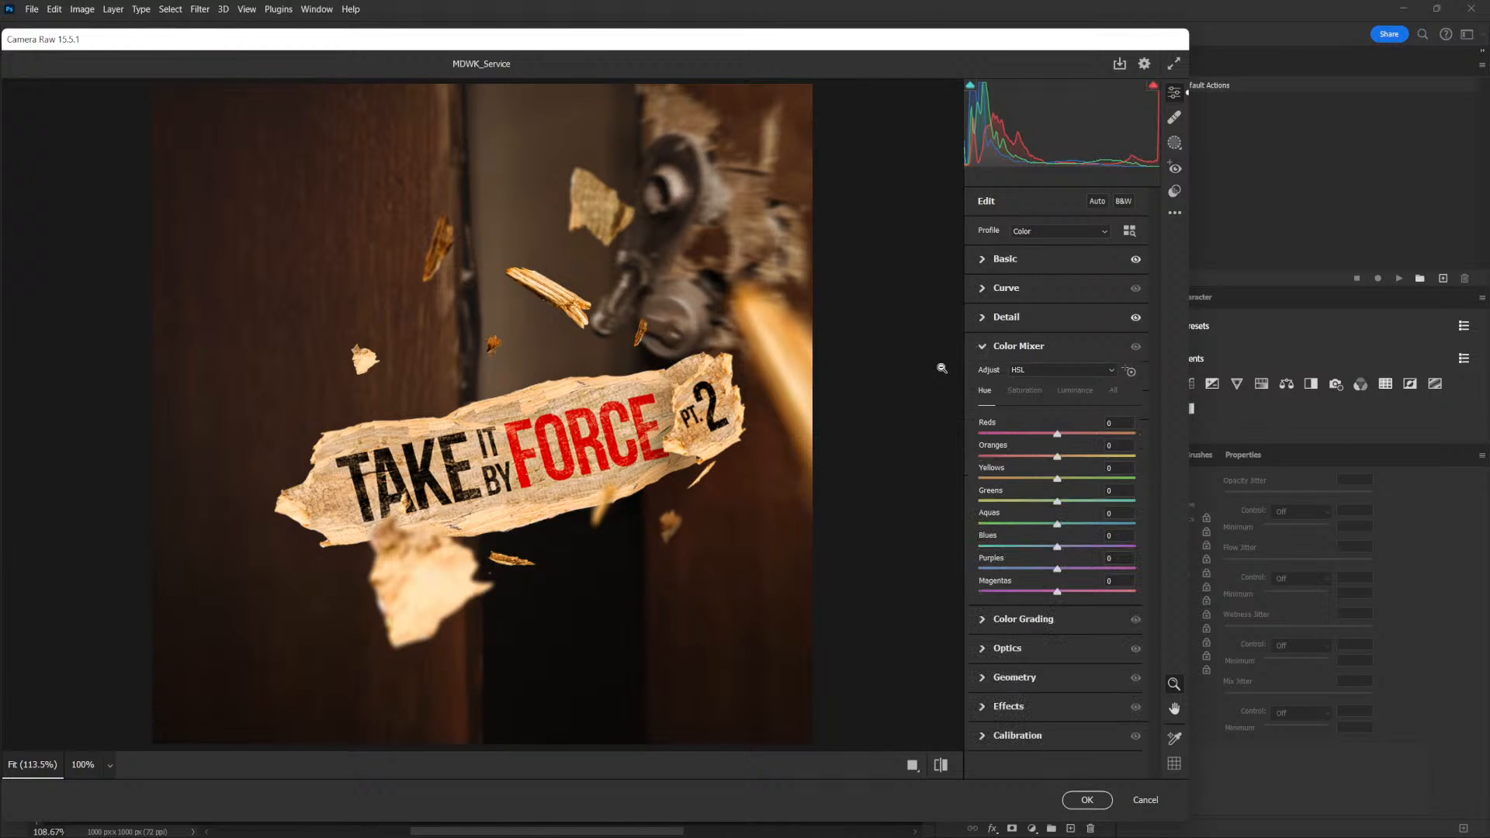
left_click(982, 345)
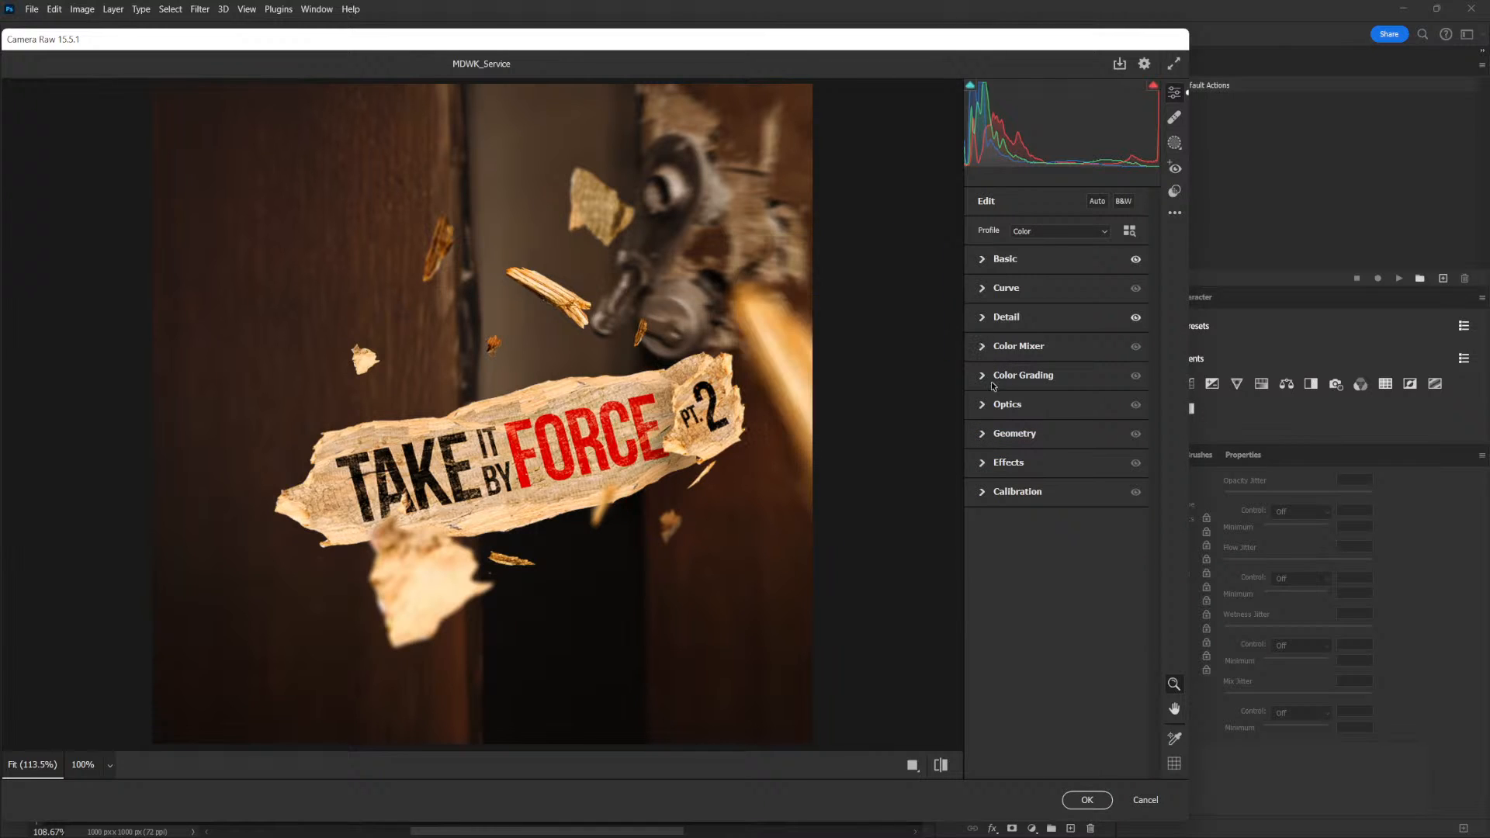
Grade the midtones toward warm yellow-orange with hue 44, saturation 21 and luminance 52
left_click(983, 376)
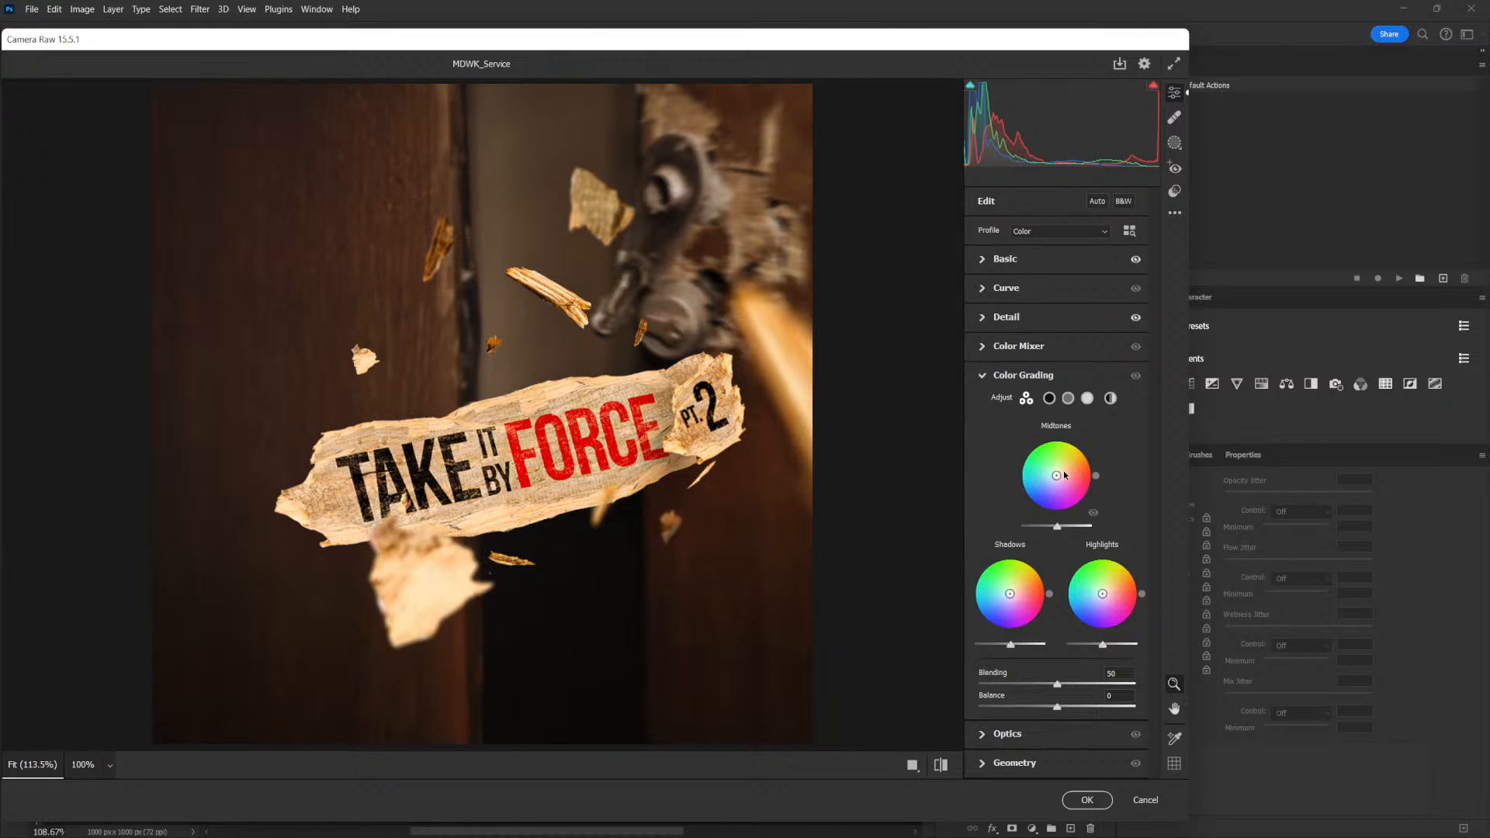
left_click_drag(1057, 476, 1061, 471)
left_click_drag(1057, 526, 1079, 532)
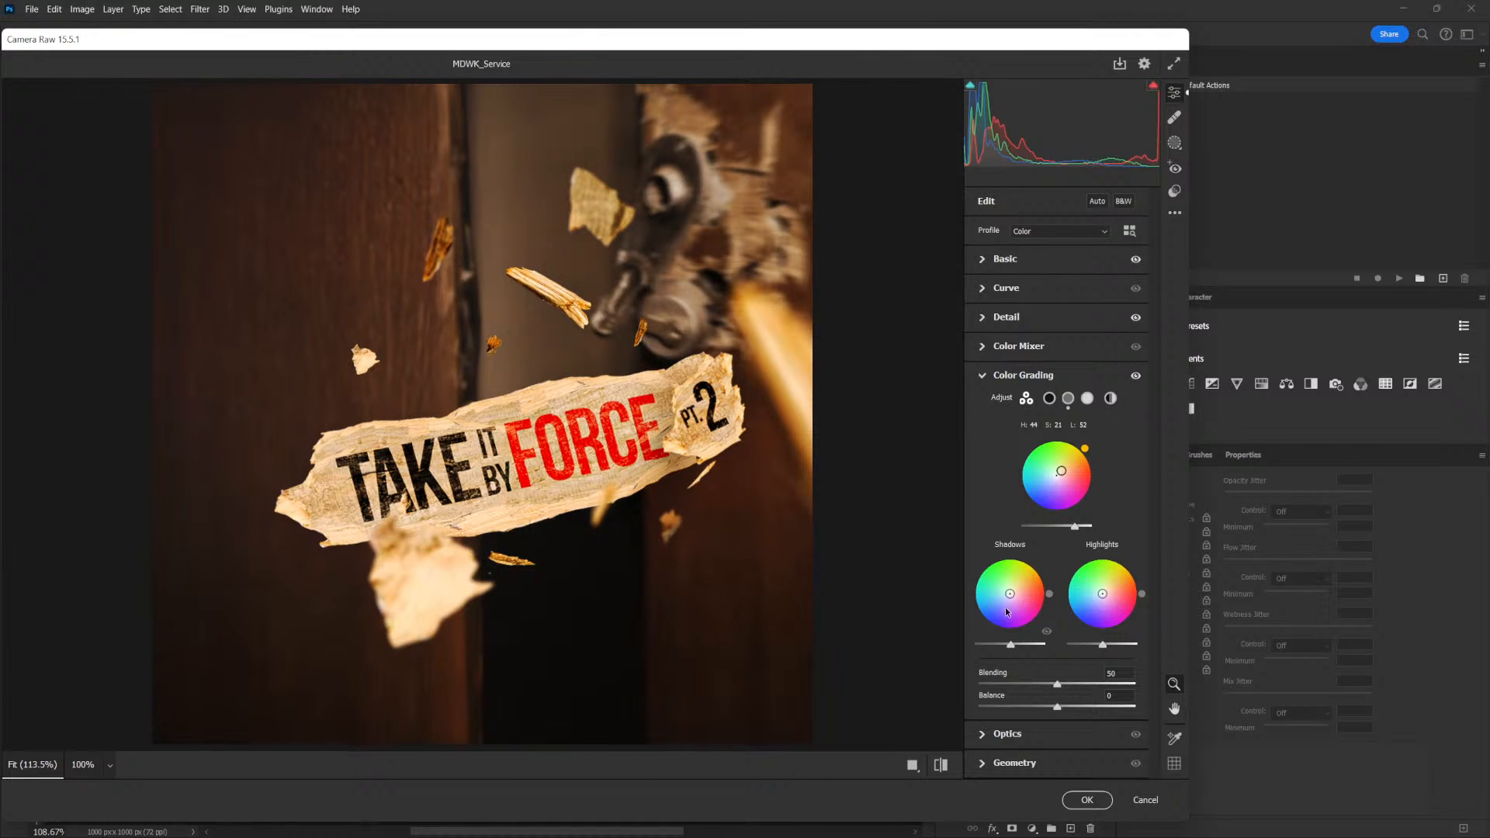
Tint the shadows orange with hue 34 and saturation 15, and raise their luminance slightly
left_click_drag(1010, 595, 1013, 590)
mouse_move(1010, 644)
left_mouse_down()
mouse_move(989, 645)
mouse_move(1010, 647)
left_mouse_up()
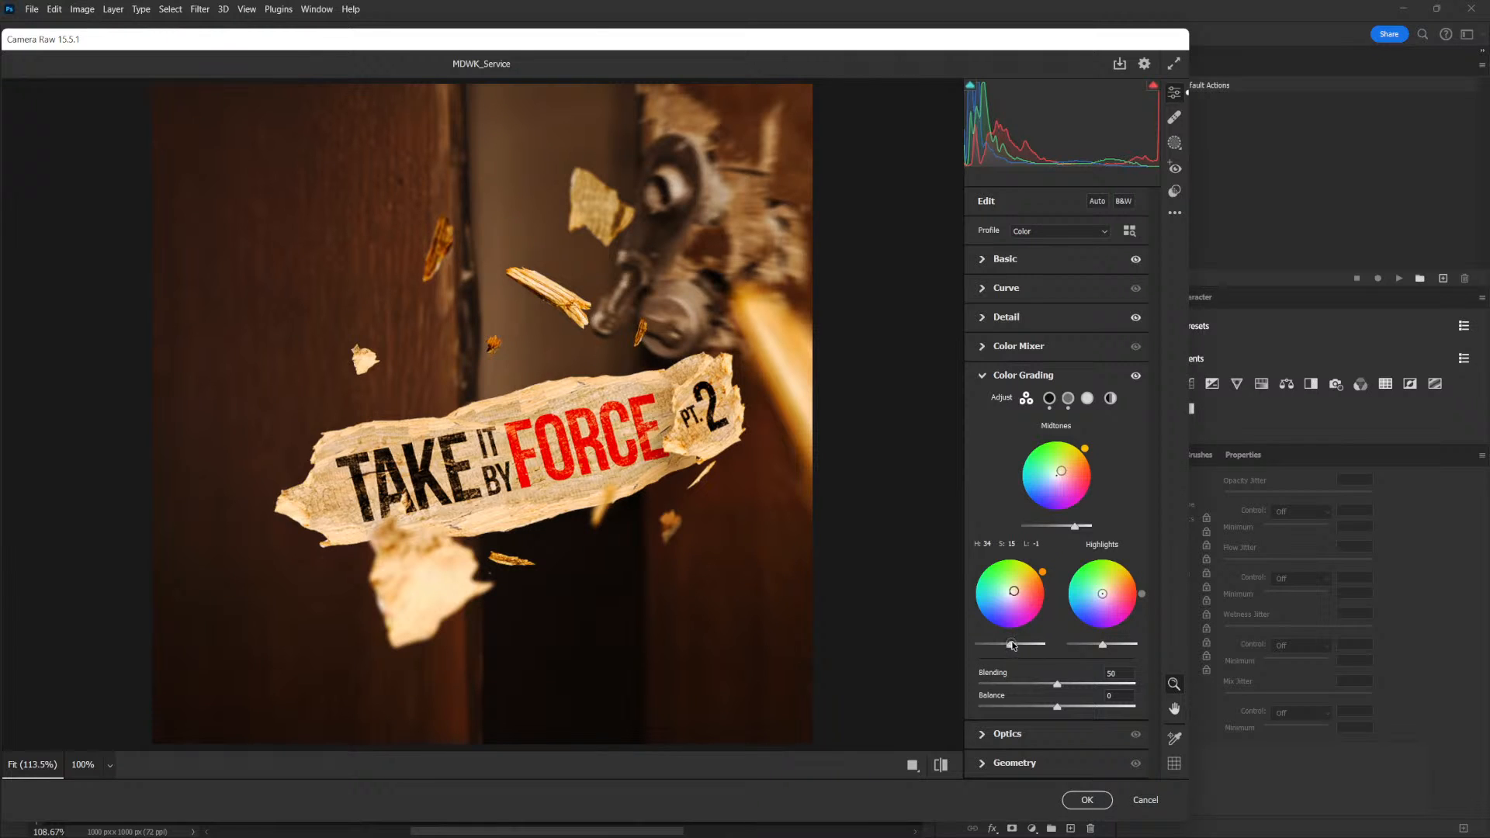
left_click_drag(1012, 646, 1021, 648)
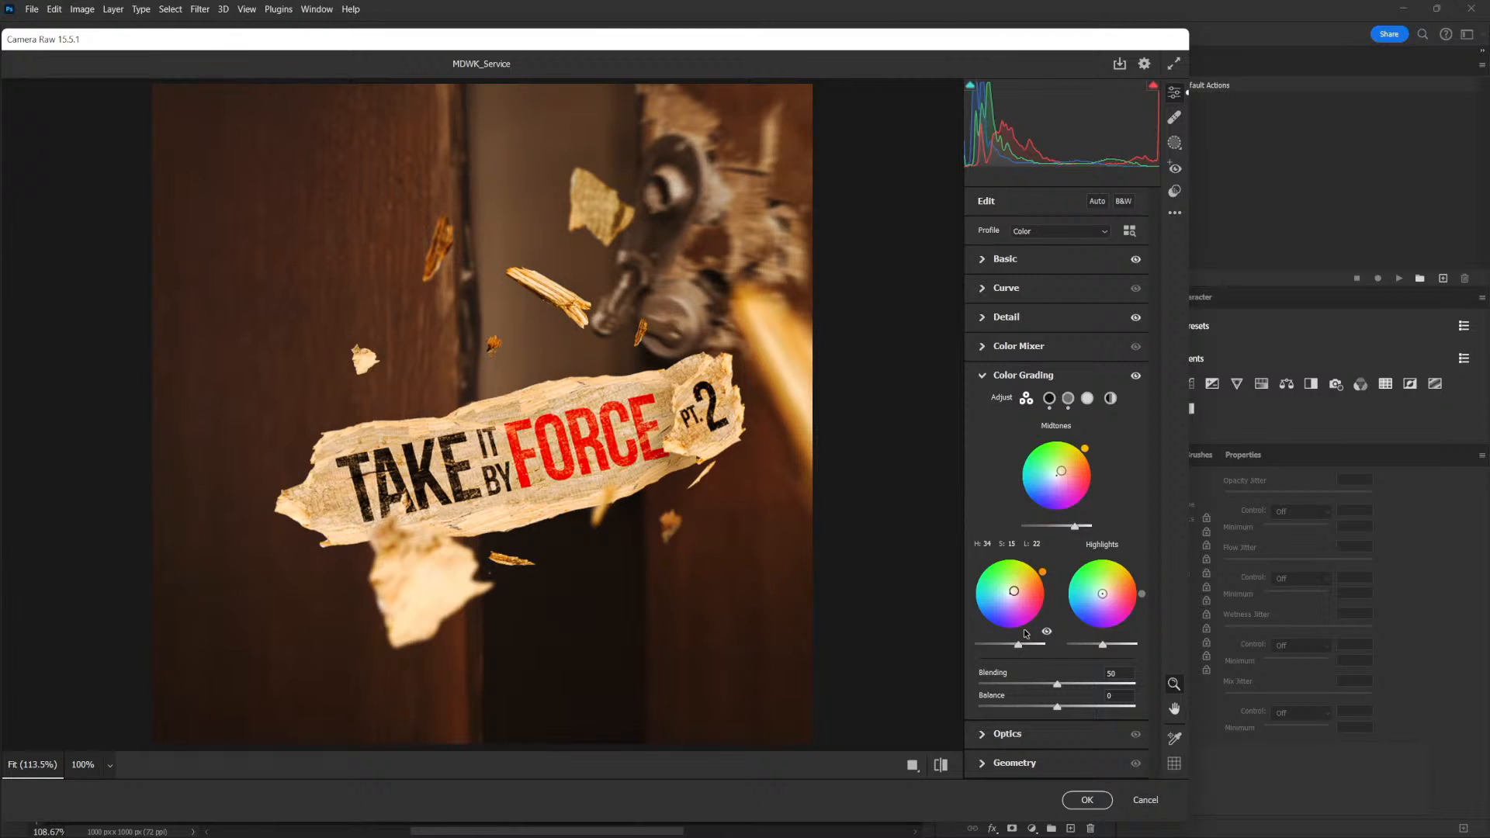
left_click(986, 375)
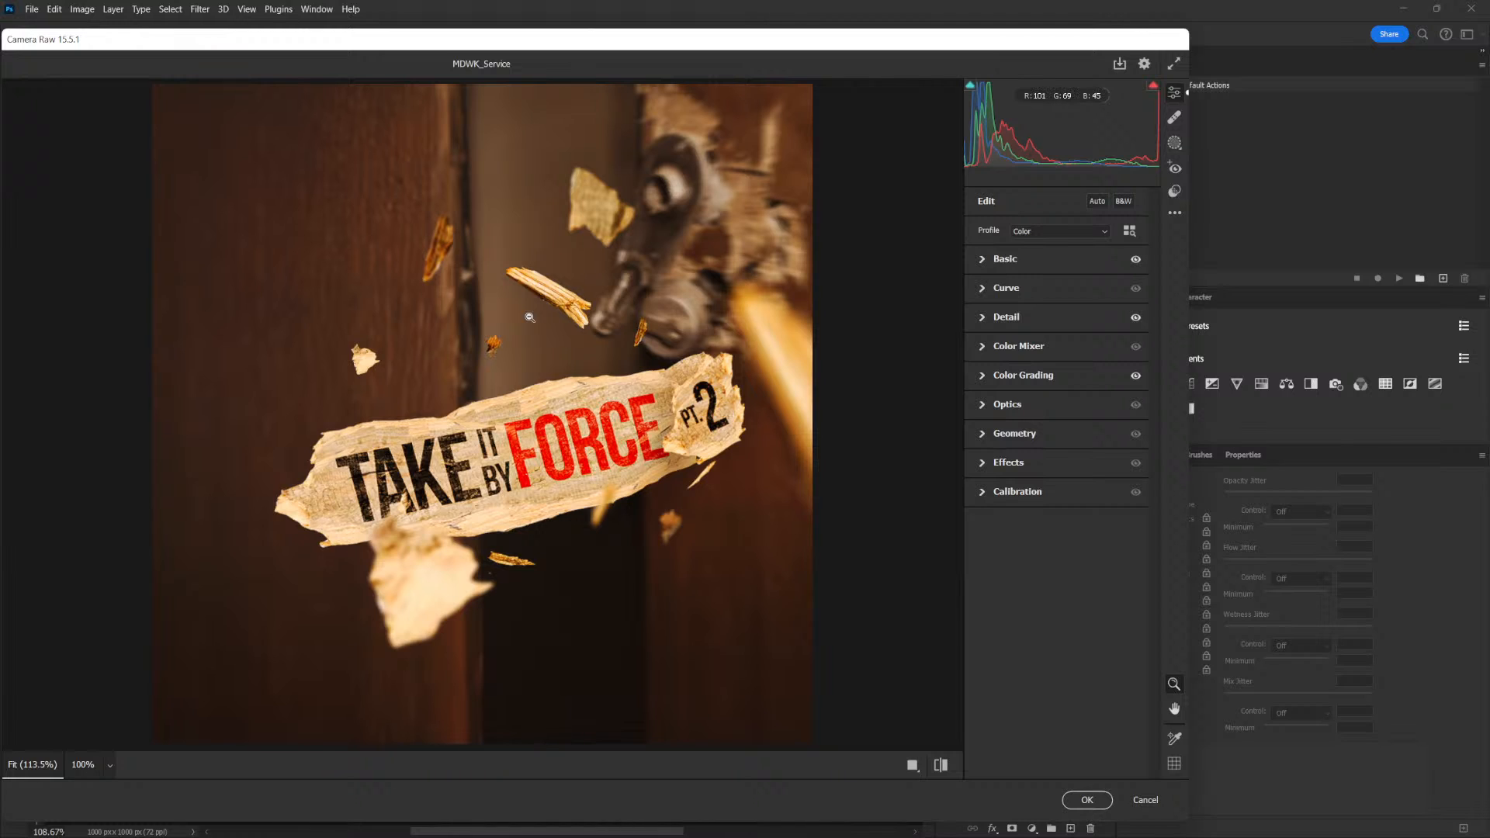
Lower the saturation of the Oranges moderately in the Color Mixer
left_click(1000, 346)
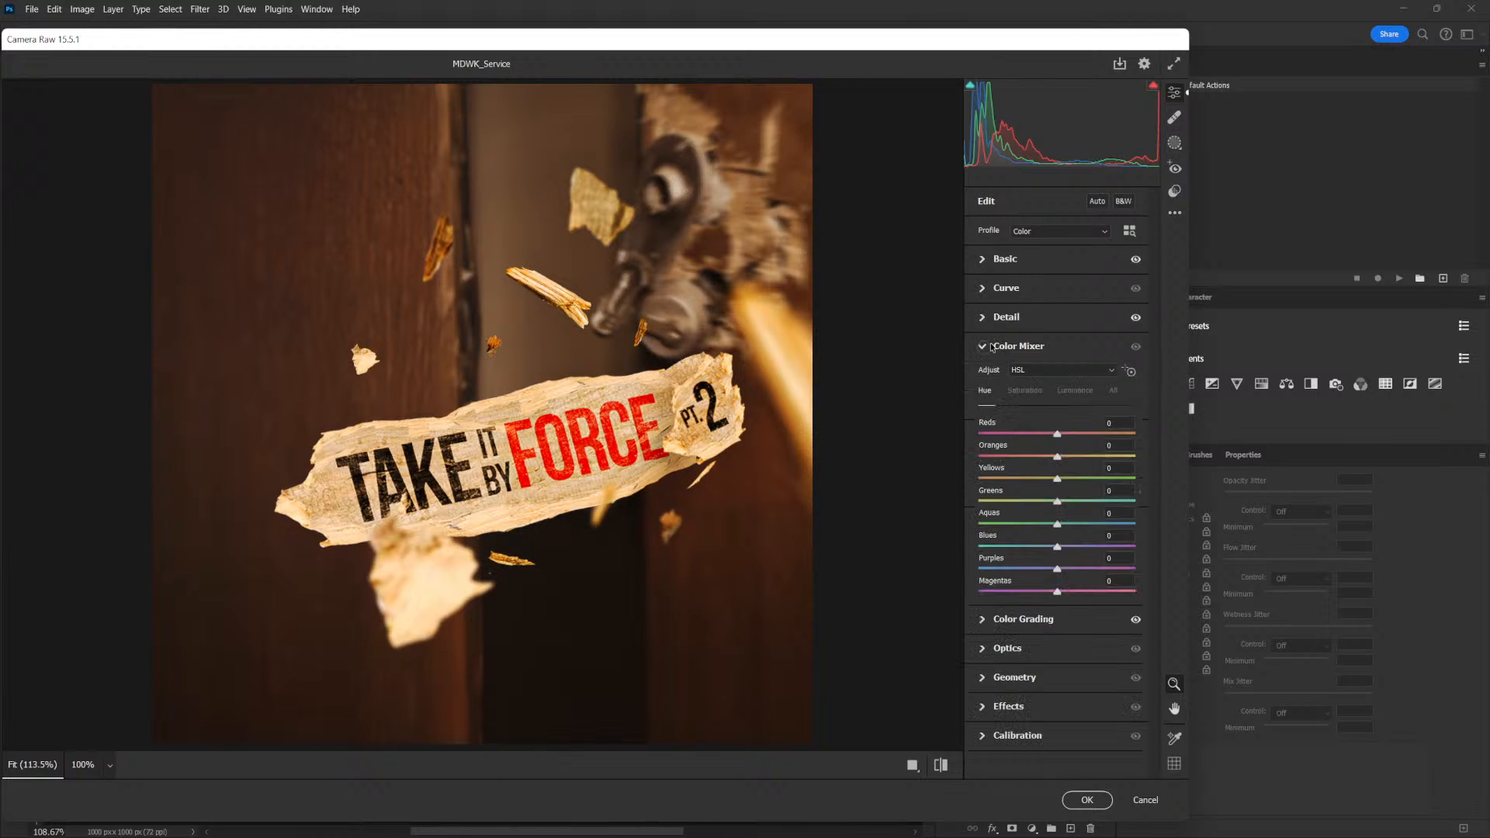
left_click(1025, 391)
left_click_drag(1057, 457, 1027, 463)
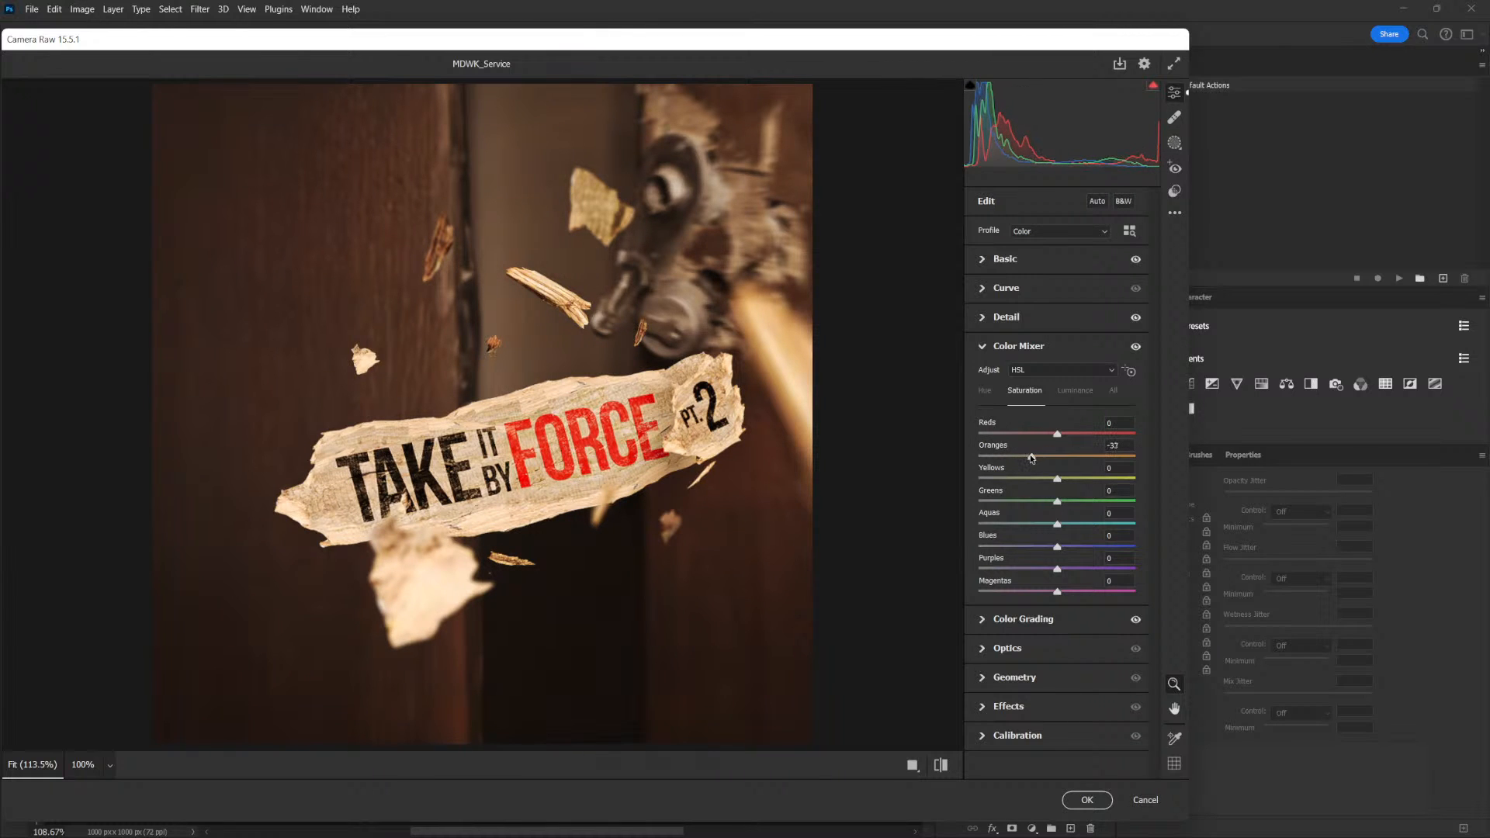
left_click_drag(1030, 457, 1040, 458)
left_click(987, 345)
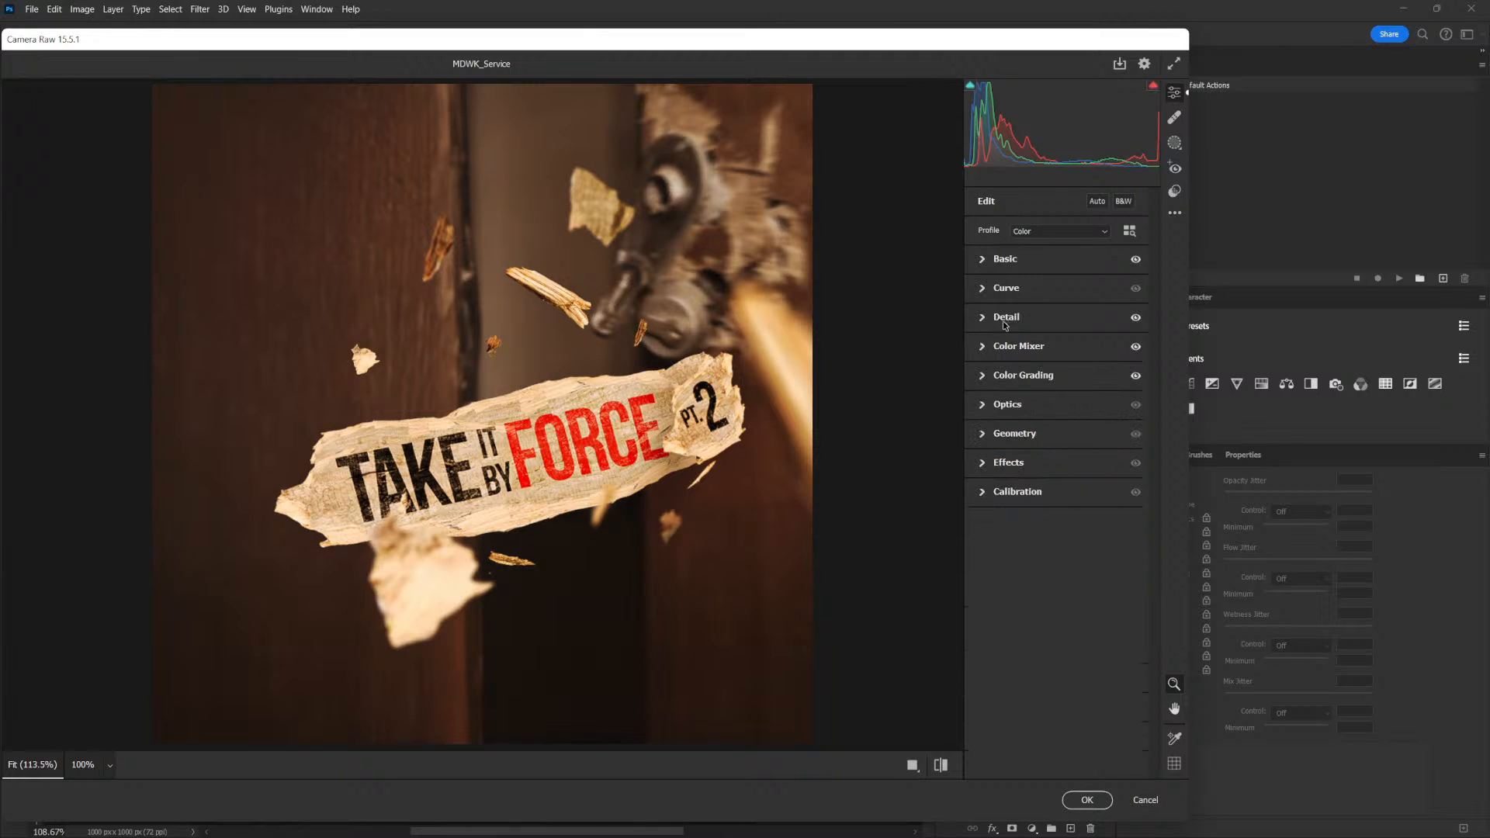
Add Grain of 12 in the Effects adjustments and apply the Camera Raw Filter
left_click(995, 462)
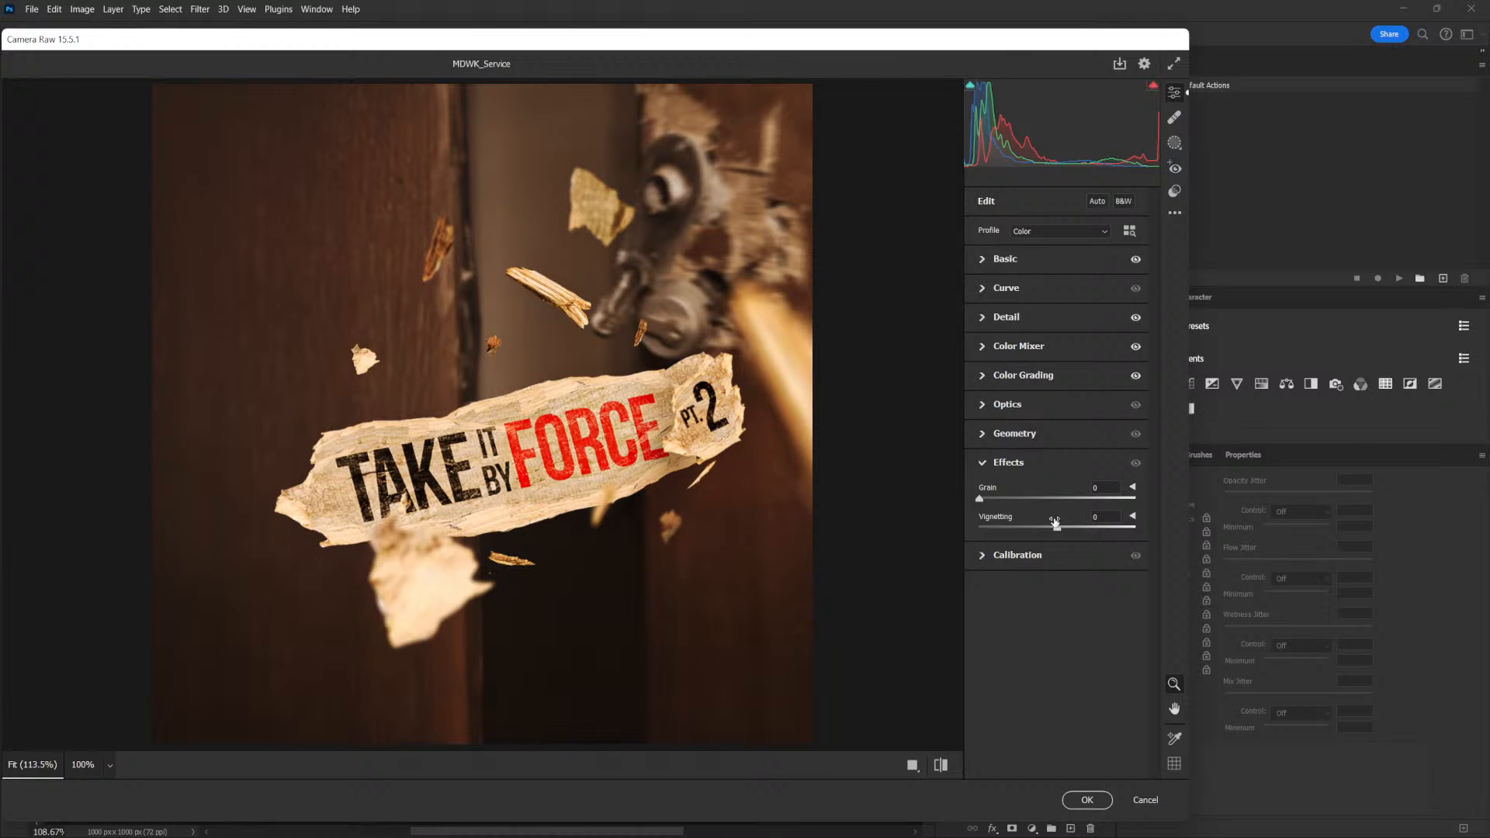
left_click_drag(997, 501, 1000, 500)
double_click(1001, 499)
left_click_drag(988, 500, 999, 502)
left_click(1087, 800)
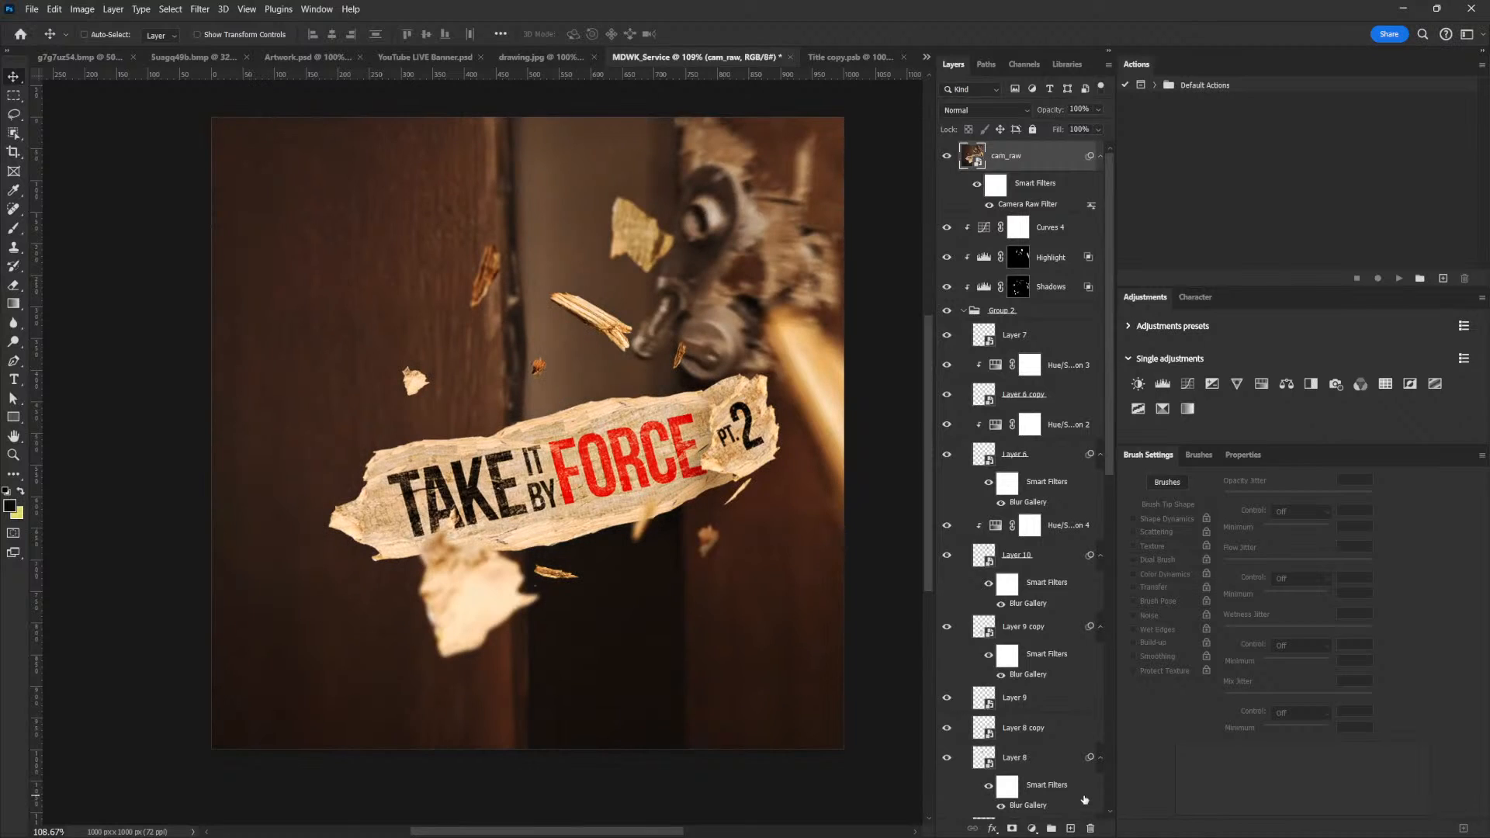
Collapse the cam_raw filter list, duplicate the cam_raw layer and rasterize the copy
left_click(1099, 155)
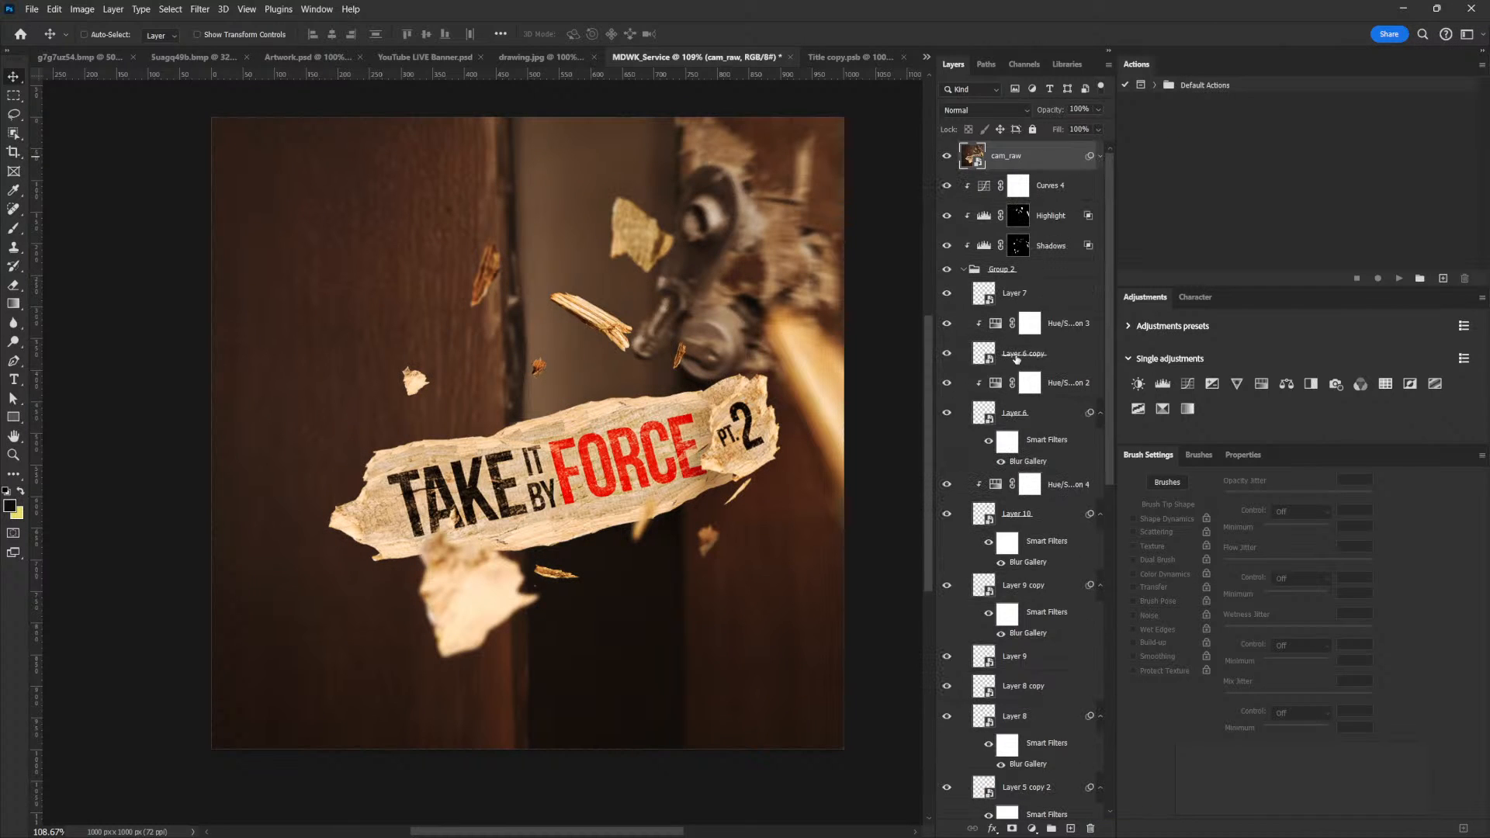
key("ctrl")
key("ctrl+j")
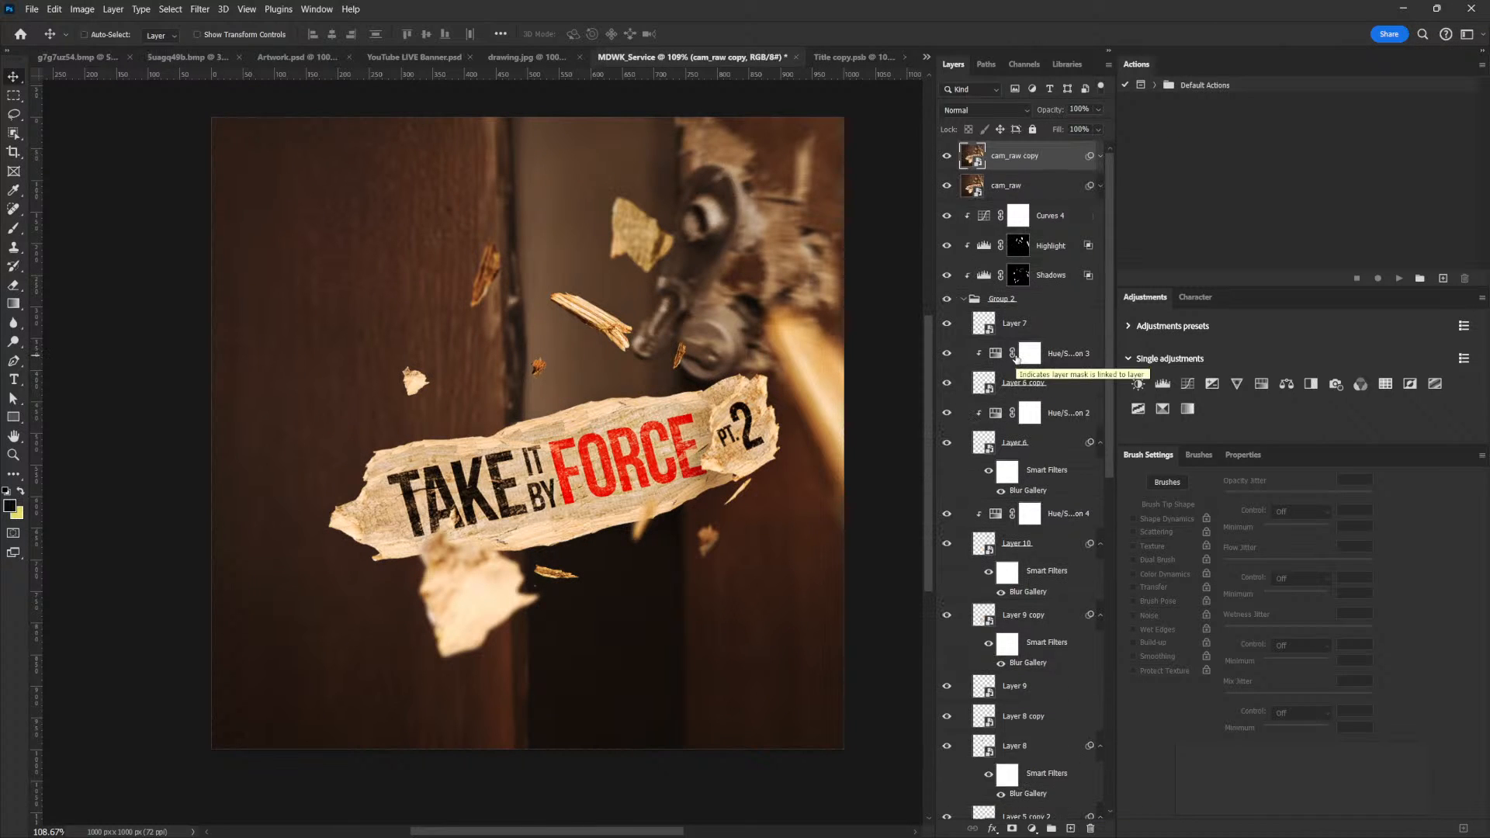
right_click(1014, 157)
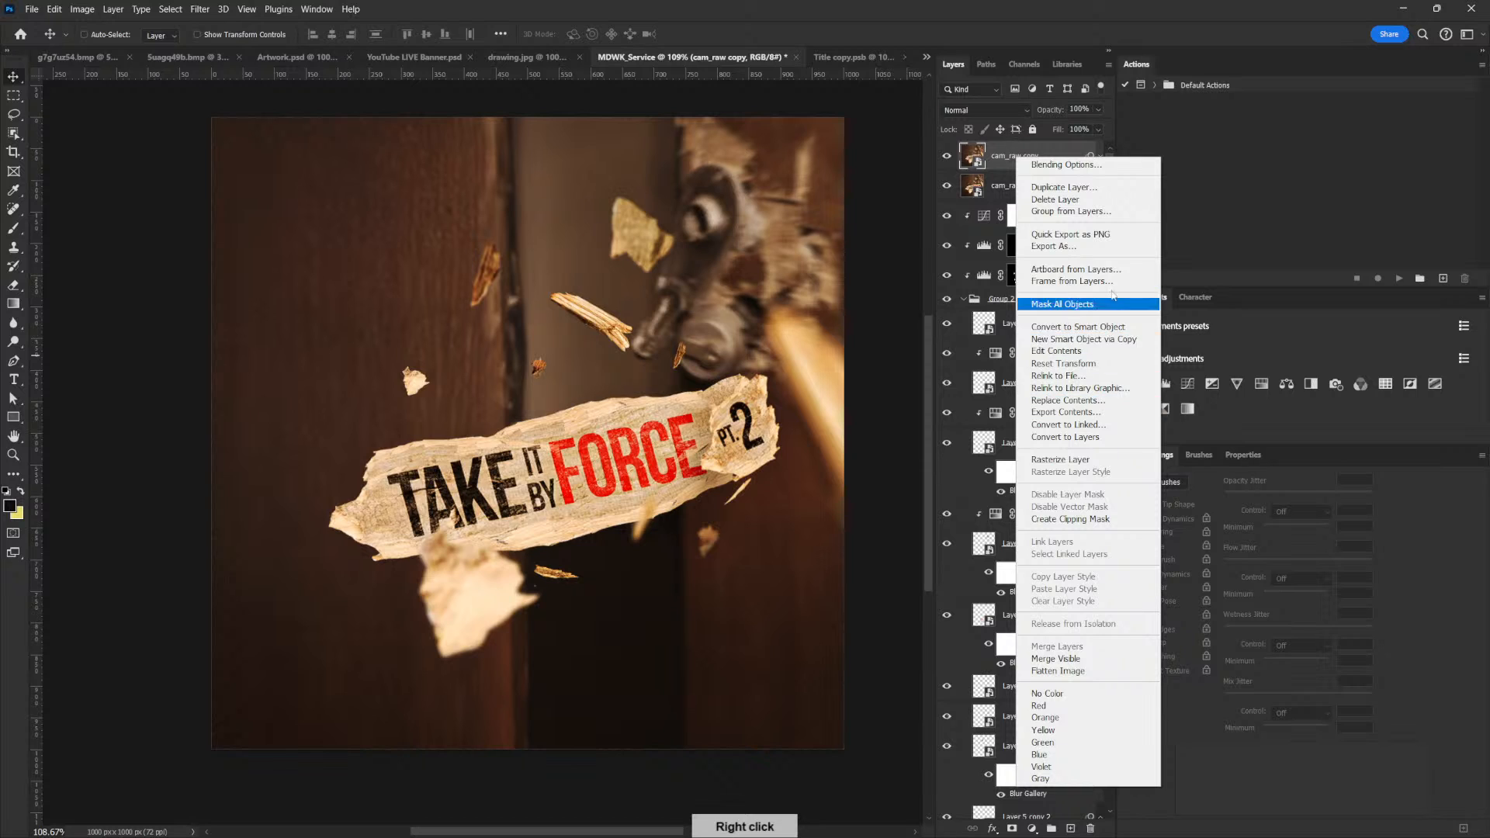
left_click(1057, 459)
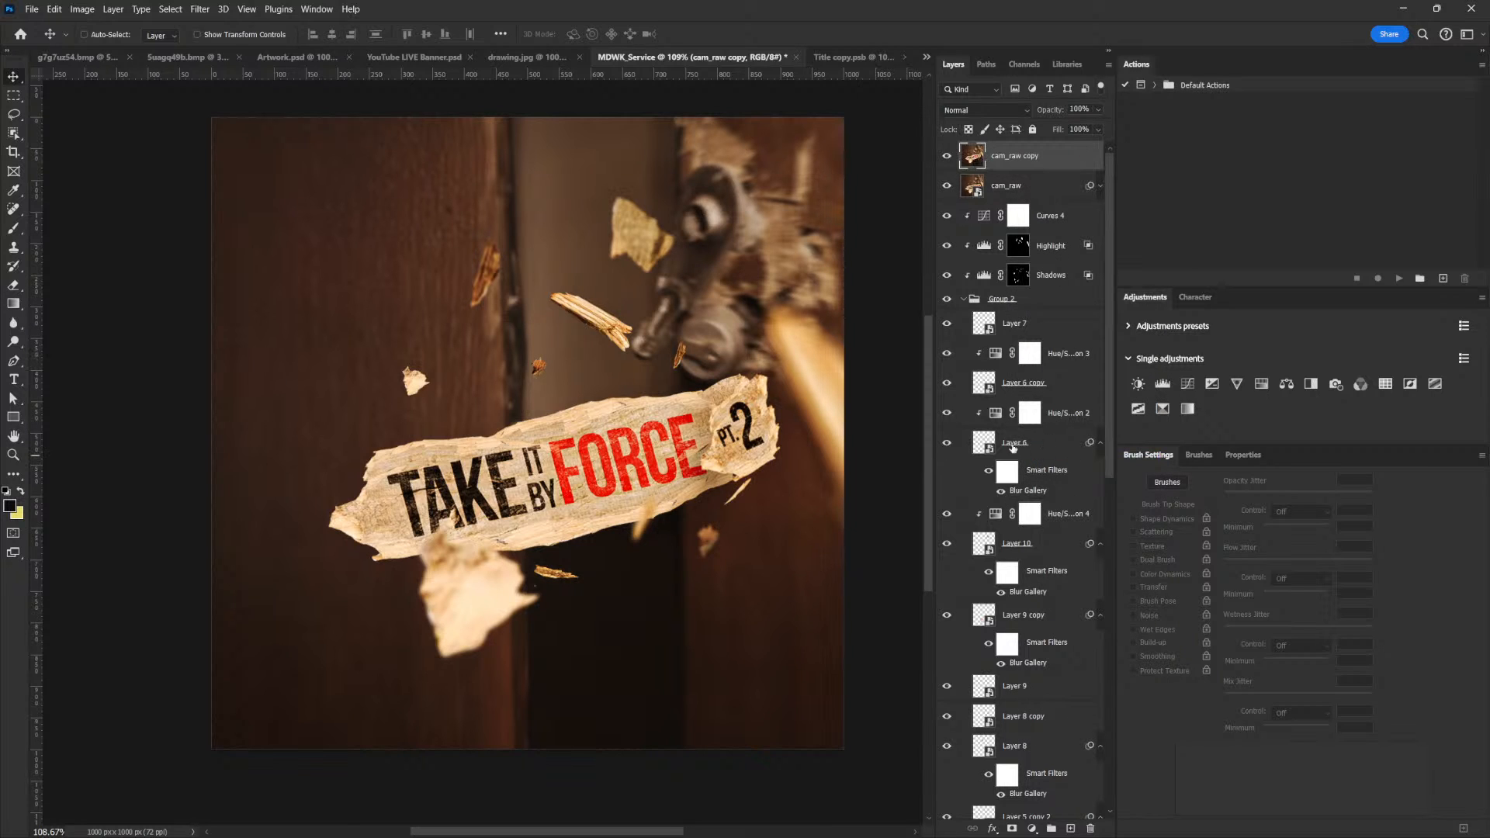
Apply a Radial Blur to the cam_raw copy with Amount 2, method Zoom and quality Good
left_click(200, 8)
mouse_move(300, 196)
left_click(407, 285)
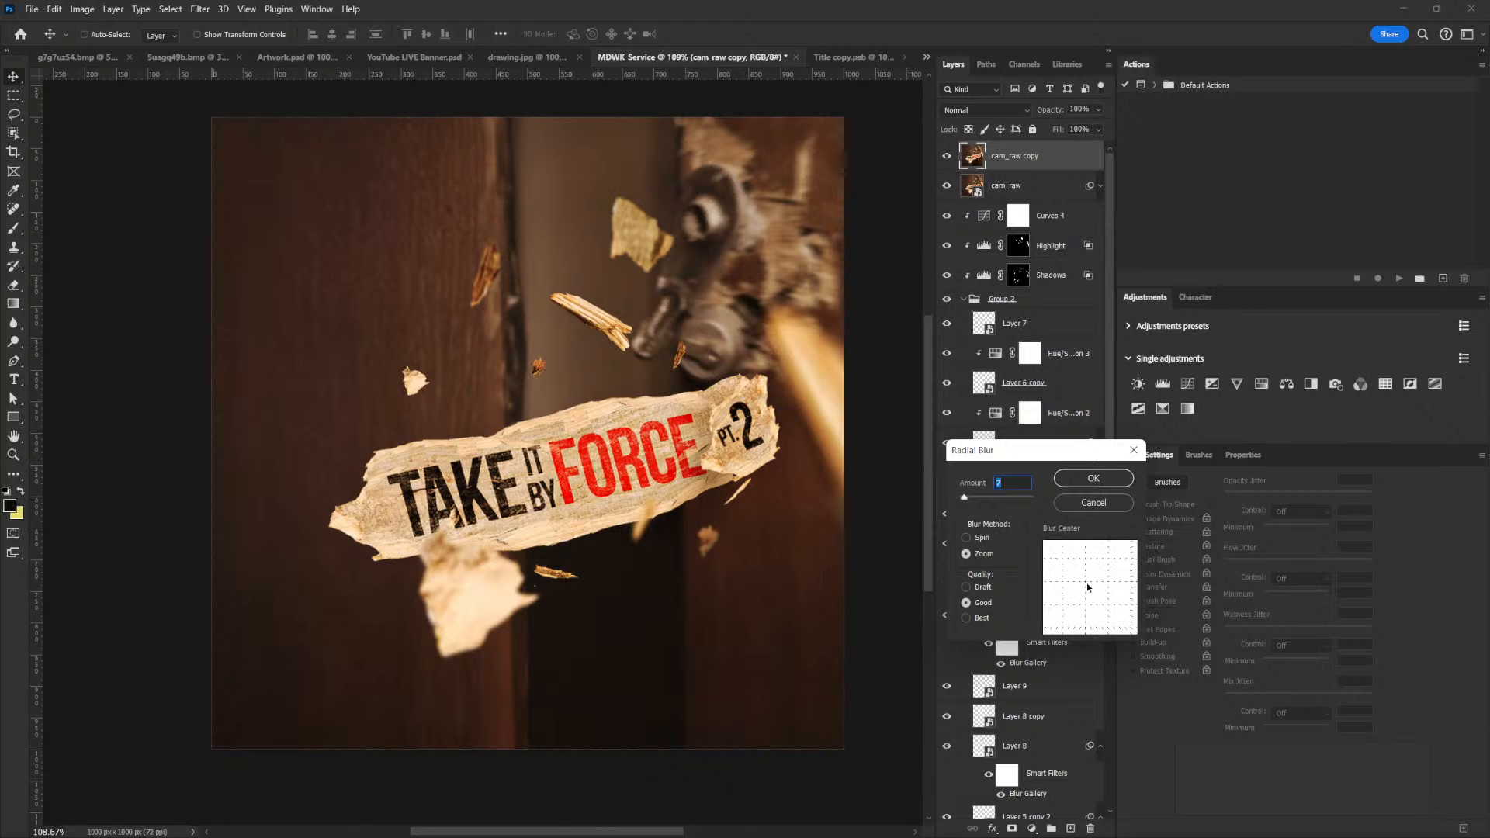
left_click(1102, 480)
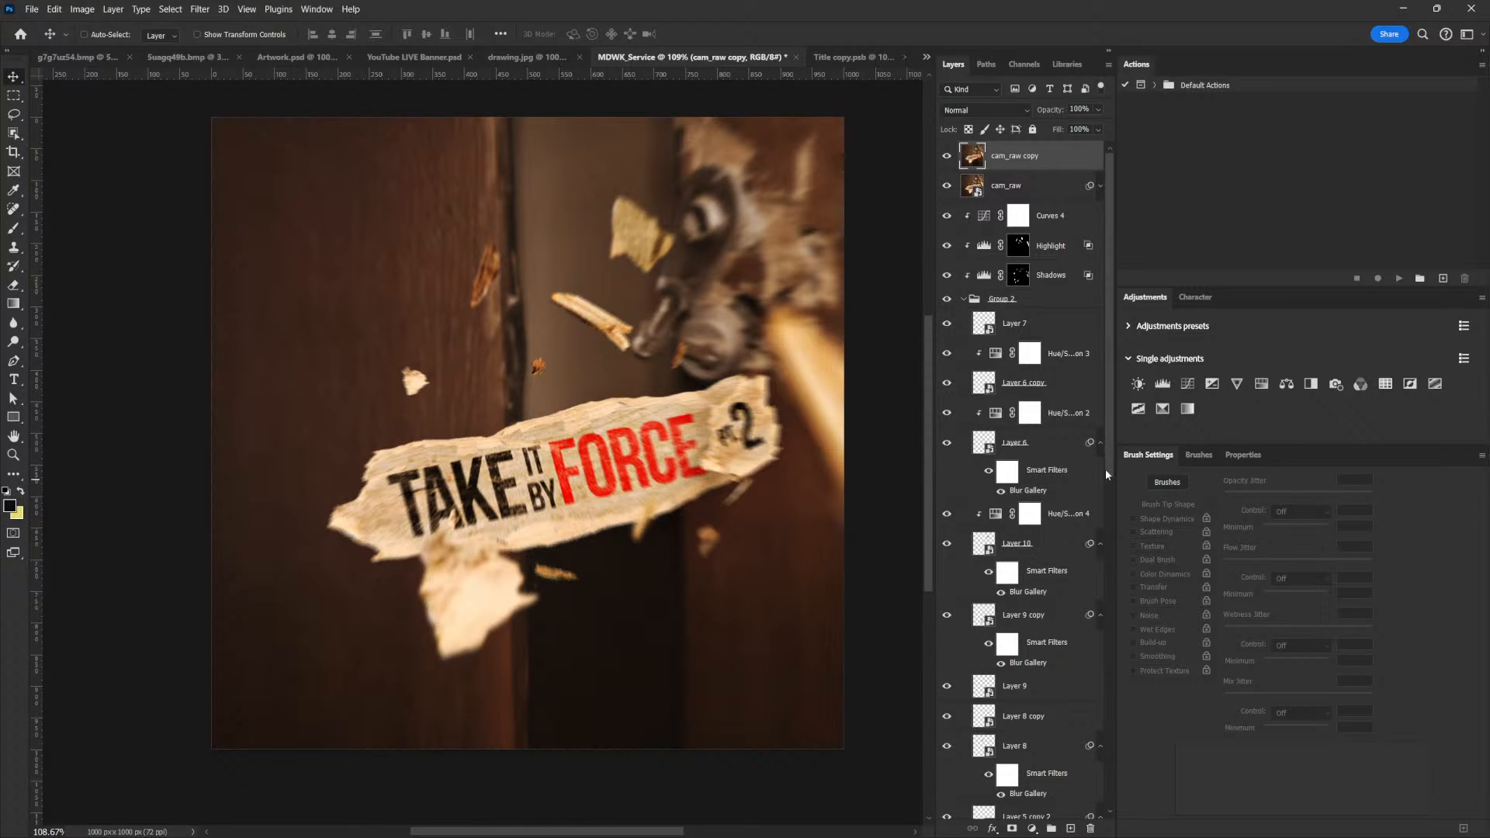
Add a layer mask to the cam_raw copy and set up a soft black brush of 300 px with 0% hardness
left_click(1011, 828)
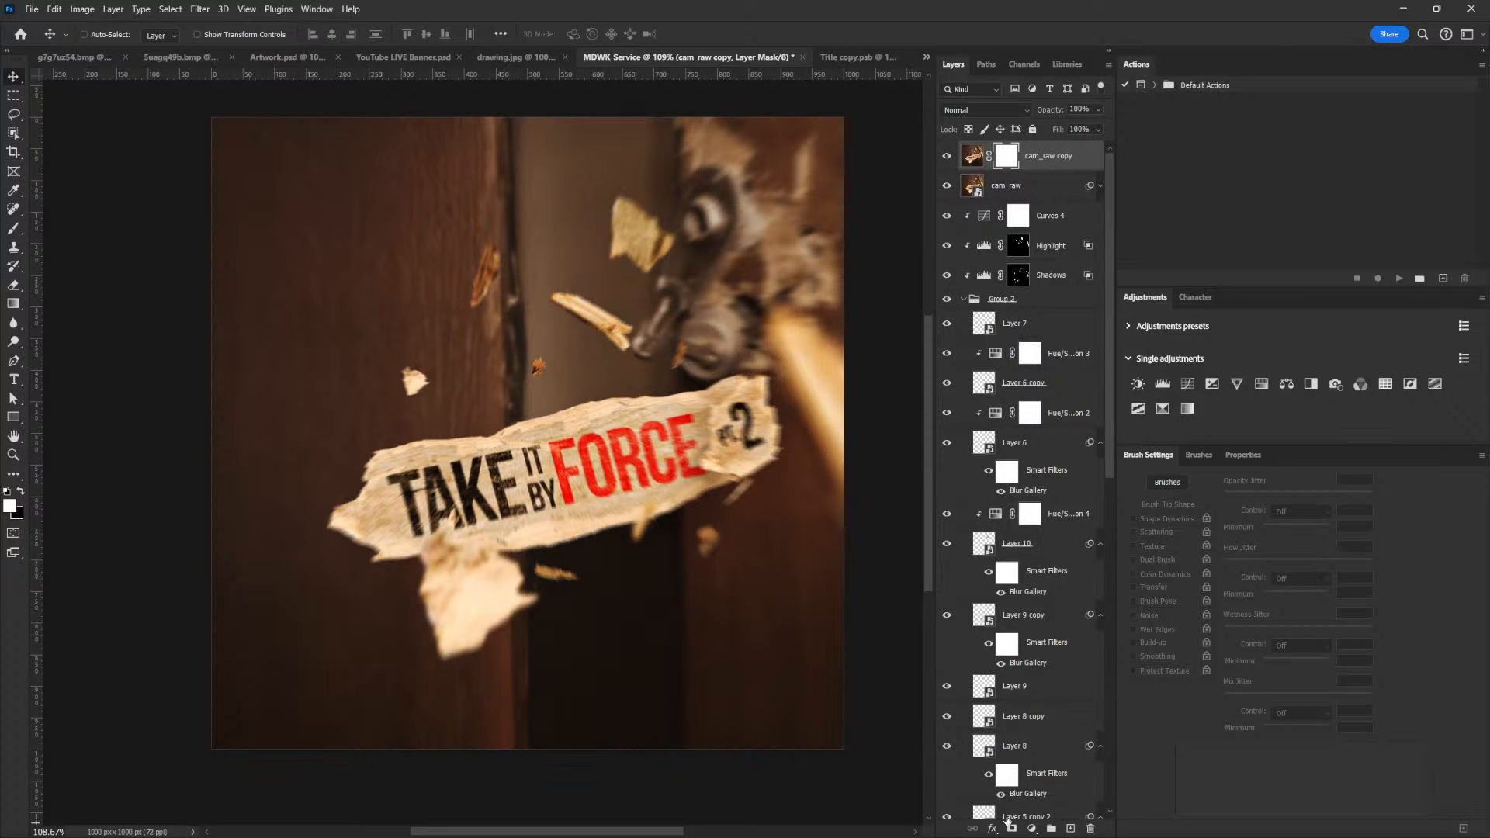
key("b")
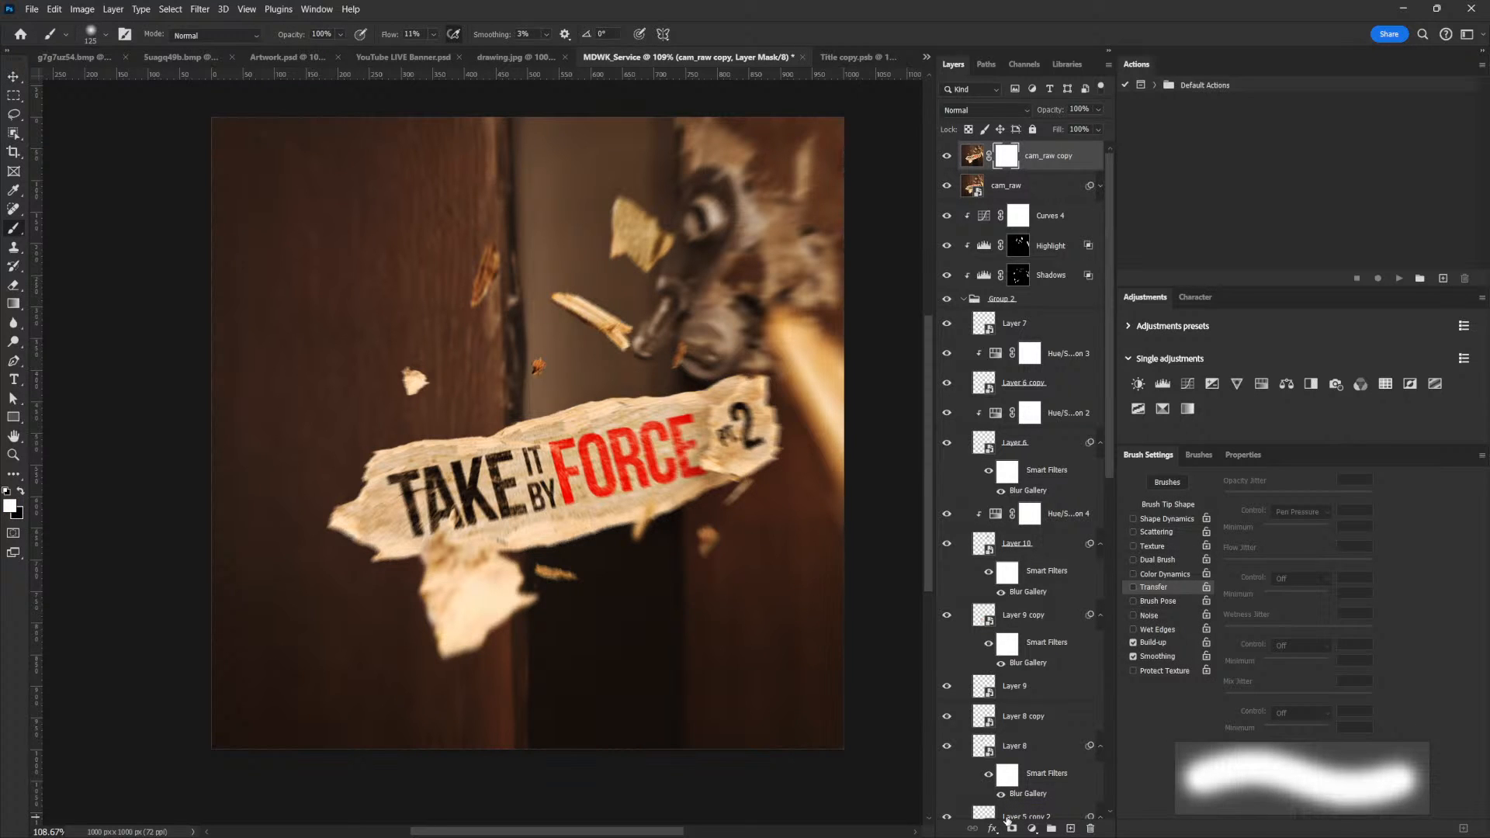
key("bracketright")
key("bracketright")
key("bracketright")
key("bracketright")
key("bracketright")
key("bracketright")
key("x")
key("bracketleft")
right_click(726, 428)
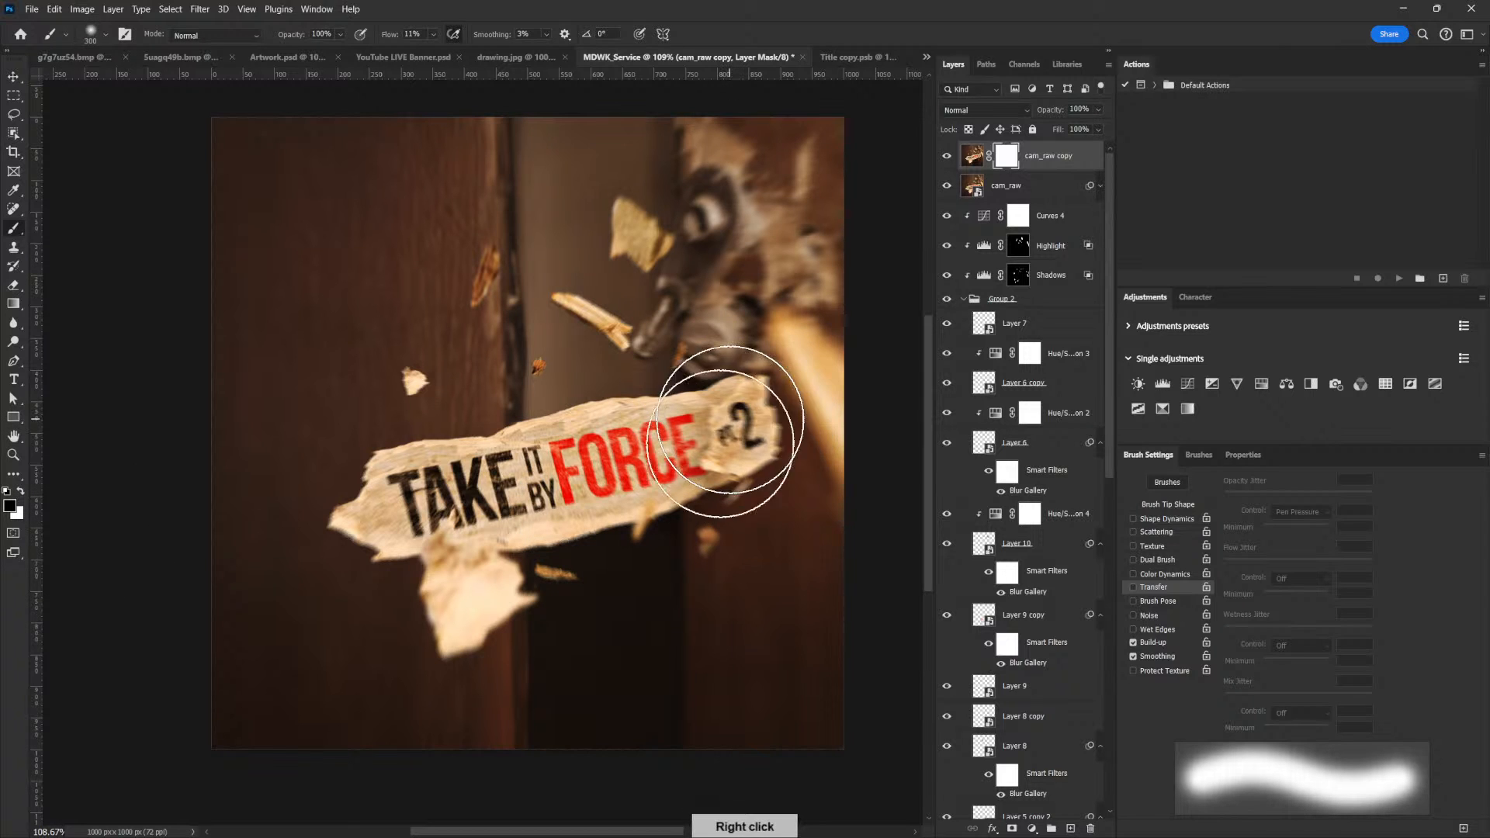
right_click(777, 375)
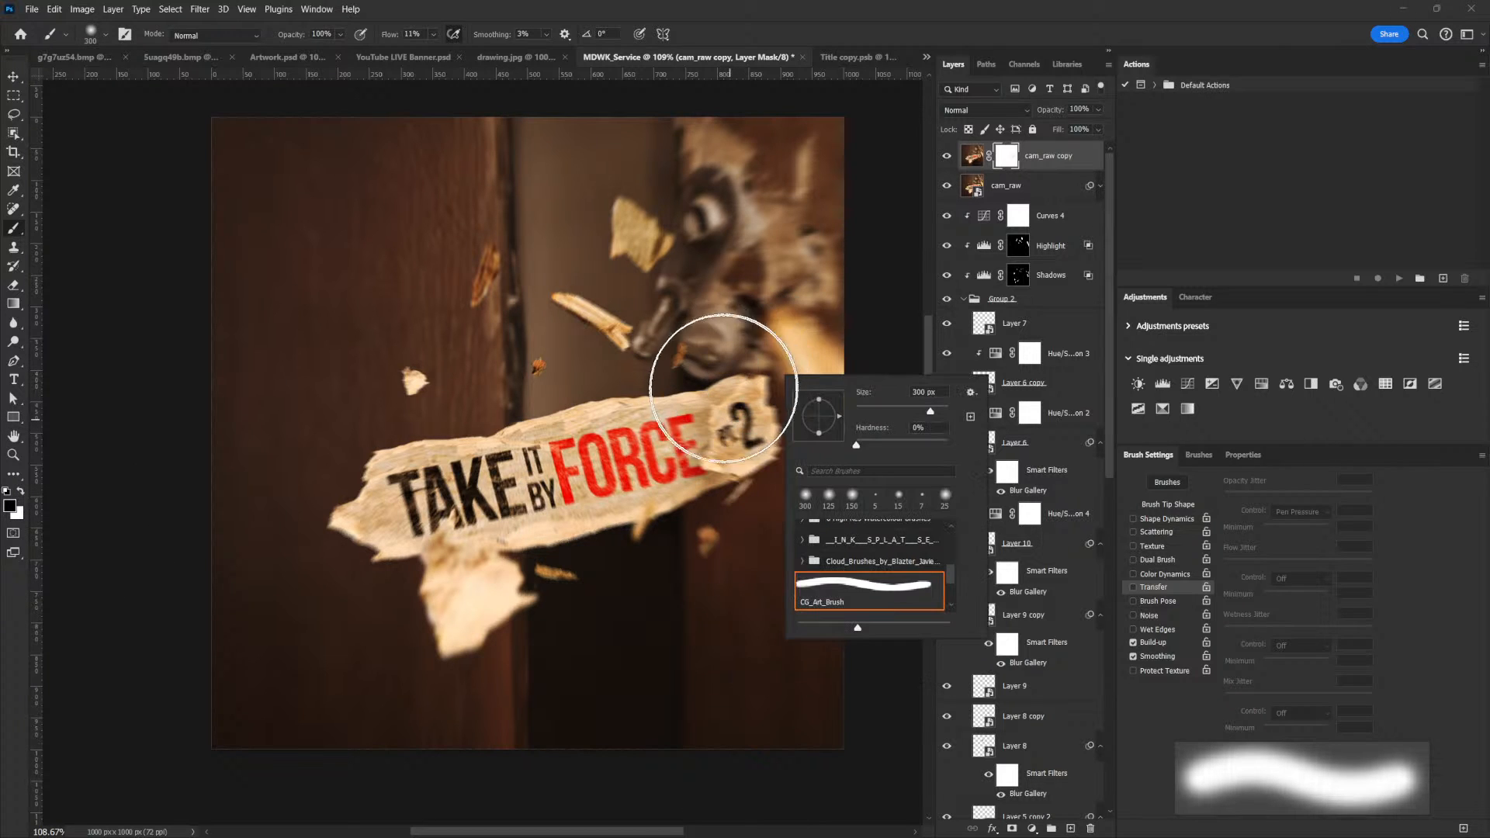
left_click(792, 372)
left_click(795, 371)
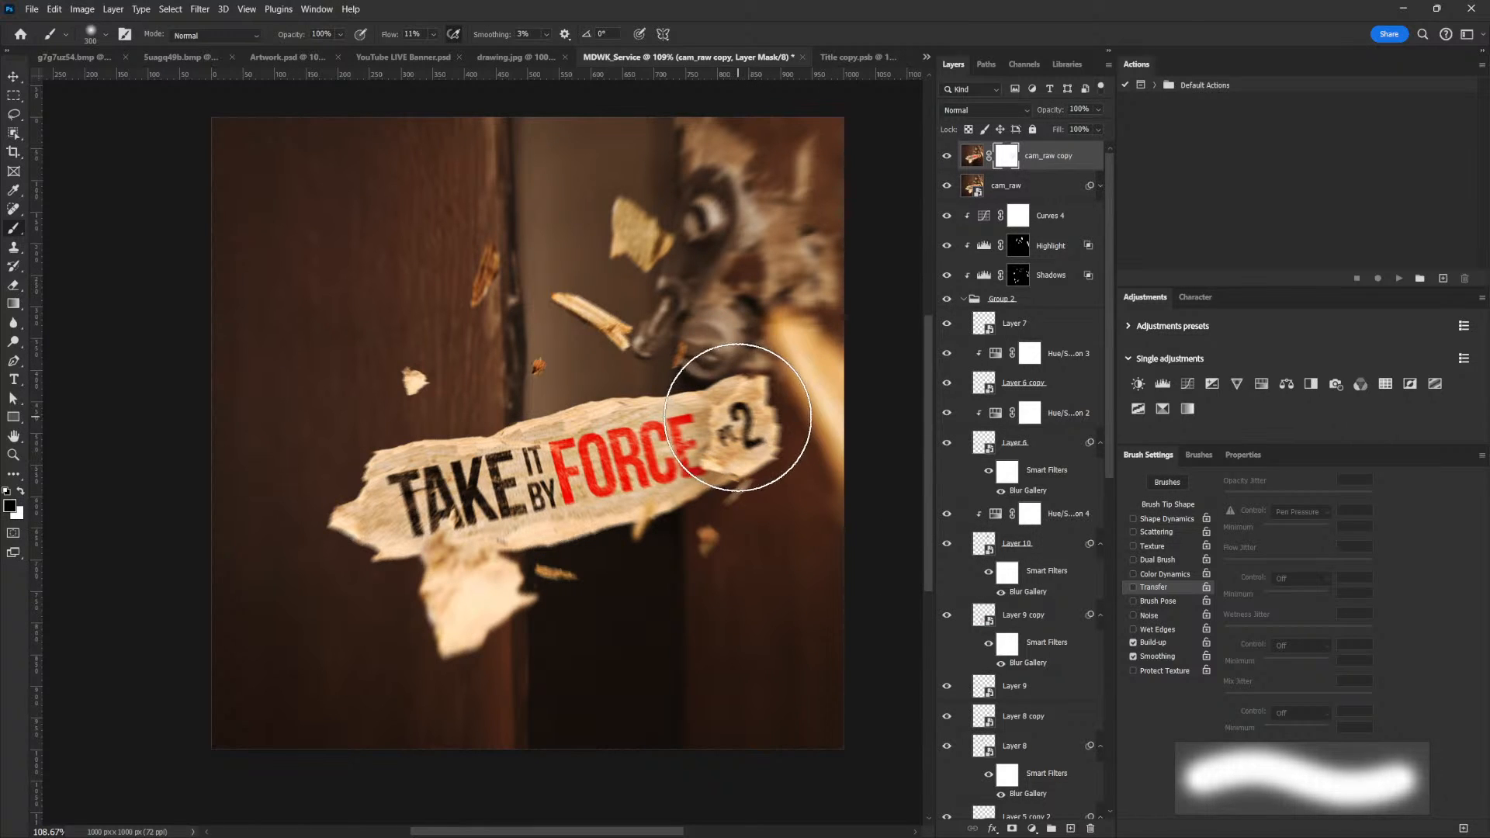
Paint black with progressively smaller brush sizes on the cam_raw copy mask over the title and "PT. 2" lettering to hide the blur
key("bracketleft")
mouse_move(727, 419)
left_mouse_down()
mouse_move(725, 458)
mouse_move(734, 423)
mouse_move(722, 457)
mouse_move(719, 420)
mouse_move(495, 511)
mouse_move(686, 435)
mouse_move(447, 482)
mouse_move(472, 498)
mouse_move(452, 502)
mouse_move(492, 471)
mouse_move(721, 461)
mouse_move(643, 436)
mouse_move(617, 464)
mouse_move(541, 467)
mouse_move(445, 509)
mouse_move(558, 458)
mouse_move(614, 478)
mouse_move(588, 489)
mouse_move(684, 412)
mouse_move(773, 413)
mouse_move(694, 448)
mouse_move(431, 496)
mouse_move(754, 543)
mouse_move(705, 445)
left_mouse_up()
key("bracketleft")
key("bracketleft")
key("bracketleft")
key("bracketleft")
key("bracketleft")
key("bracketleft")
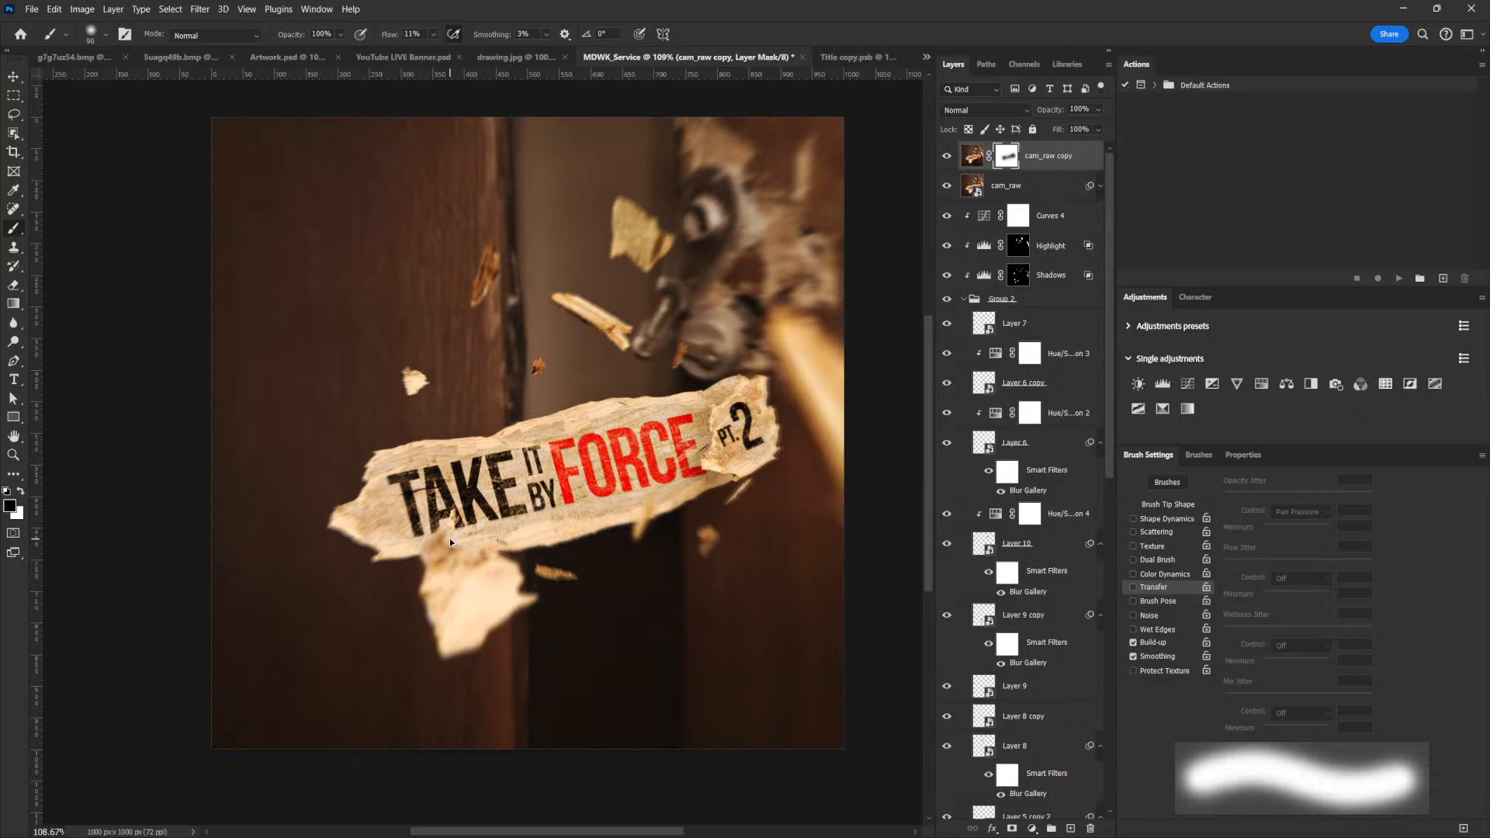
Stamp all visible layers into a new top layer and exclude its green and blue channels from blending
key("ctrl+shift+alt+e")
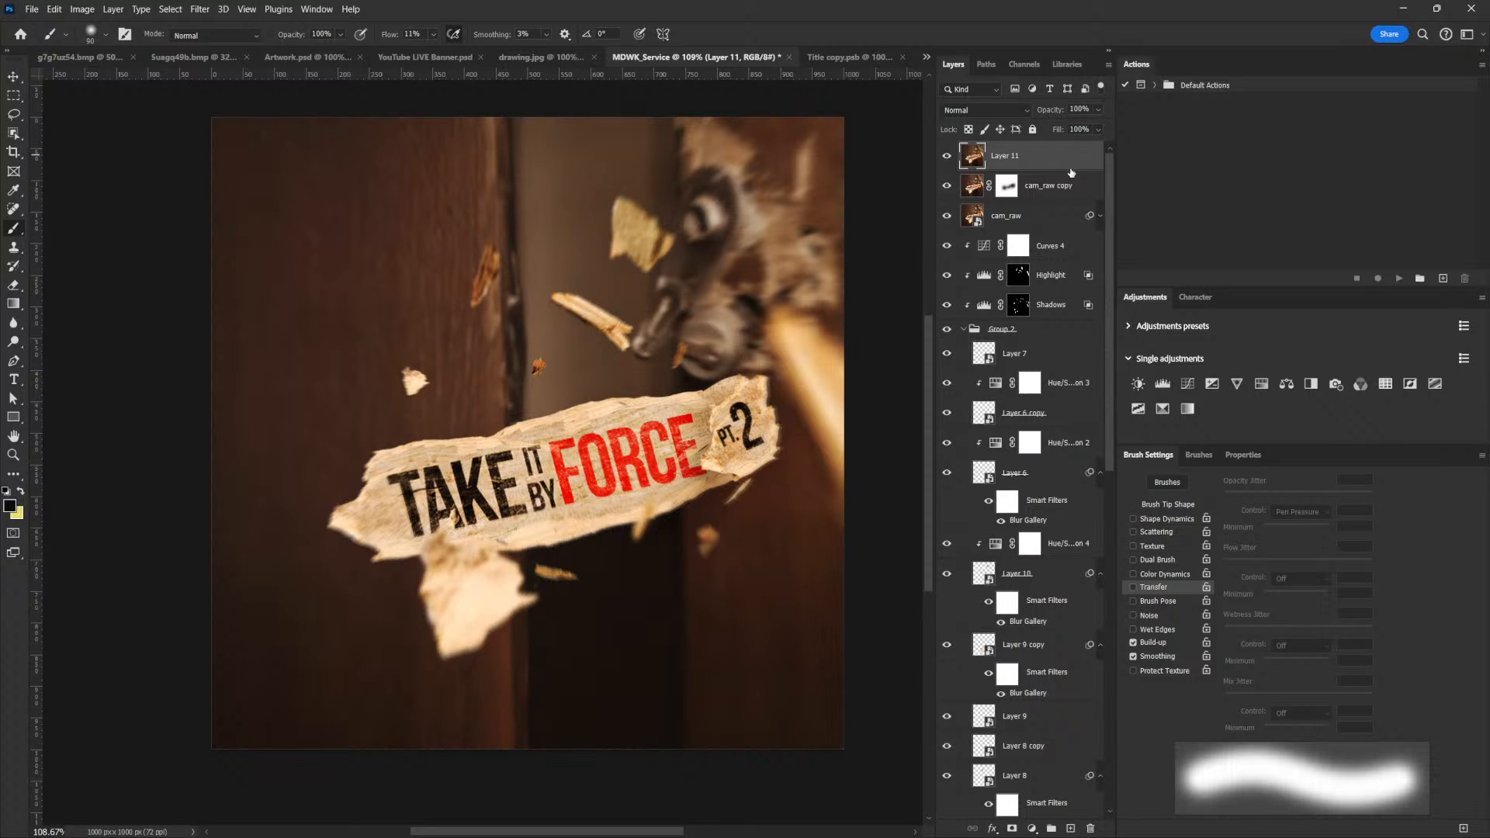
double_click(1074, 160)
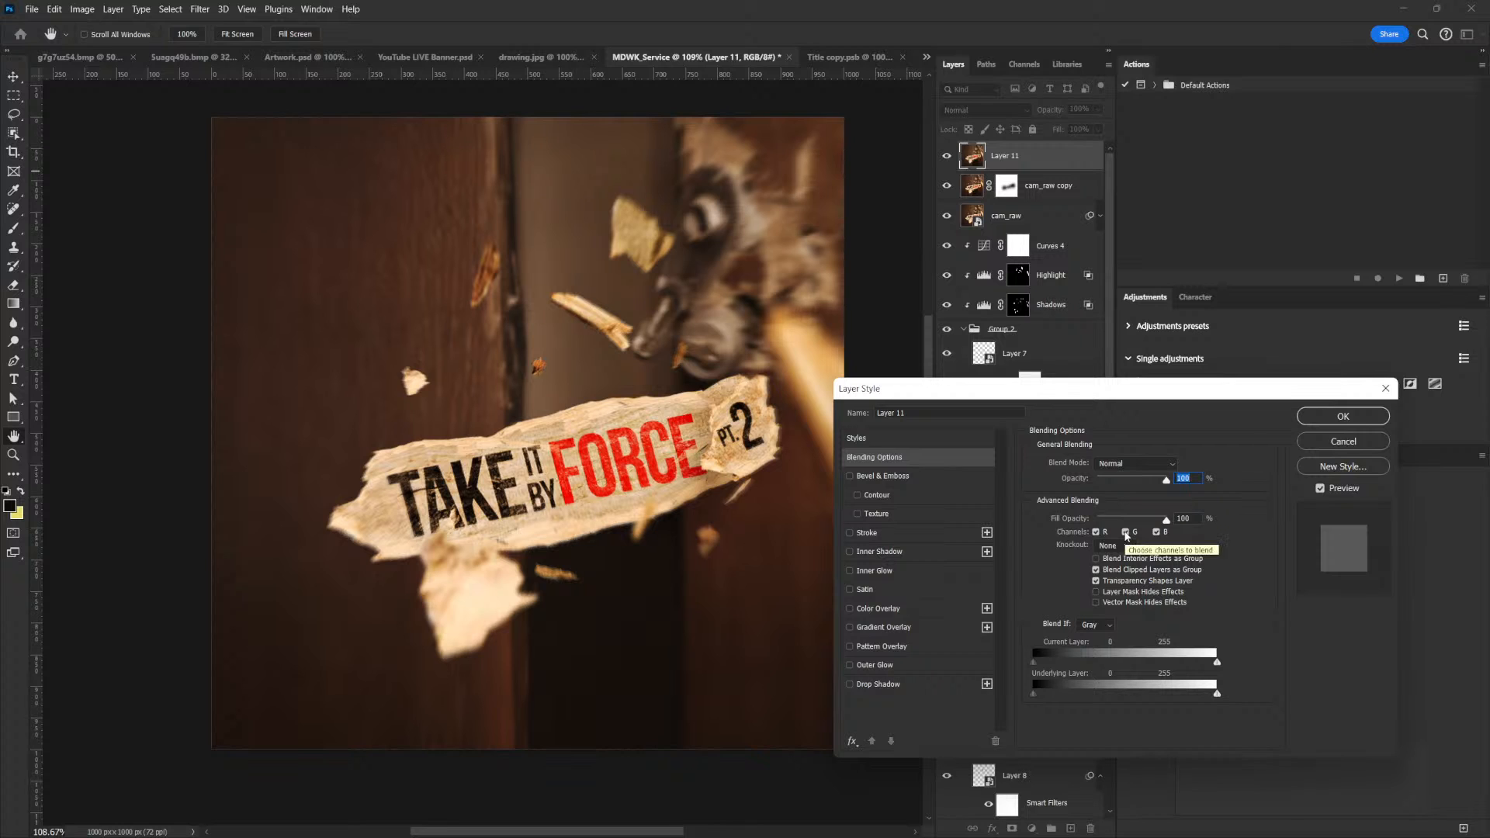
left_click(1126, 534)
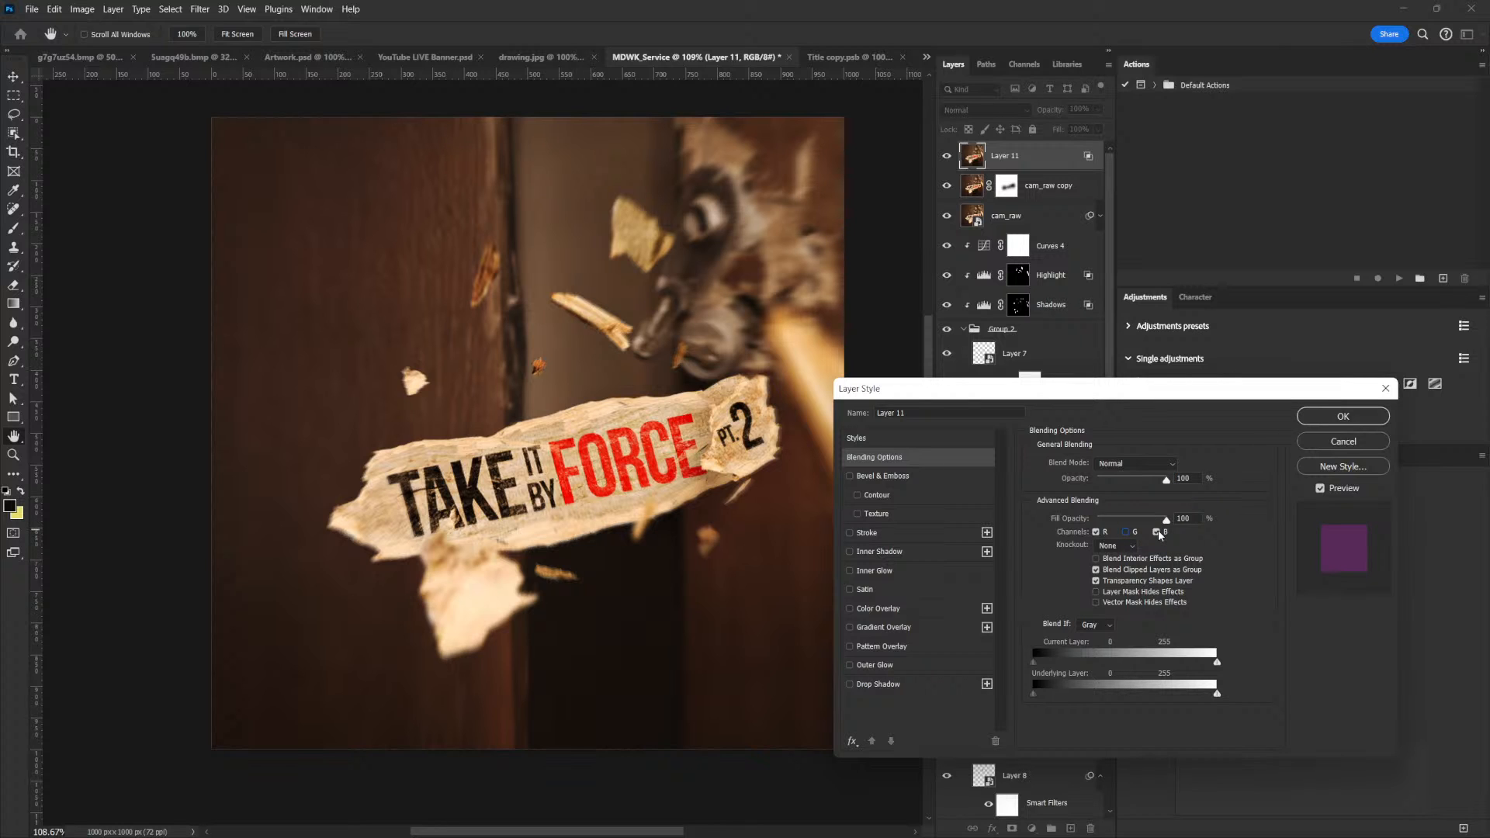
left_click(1158, 534)
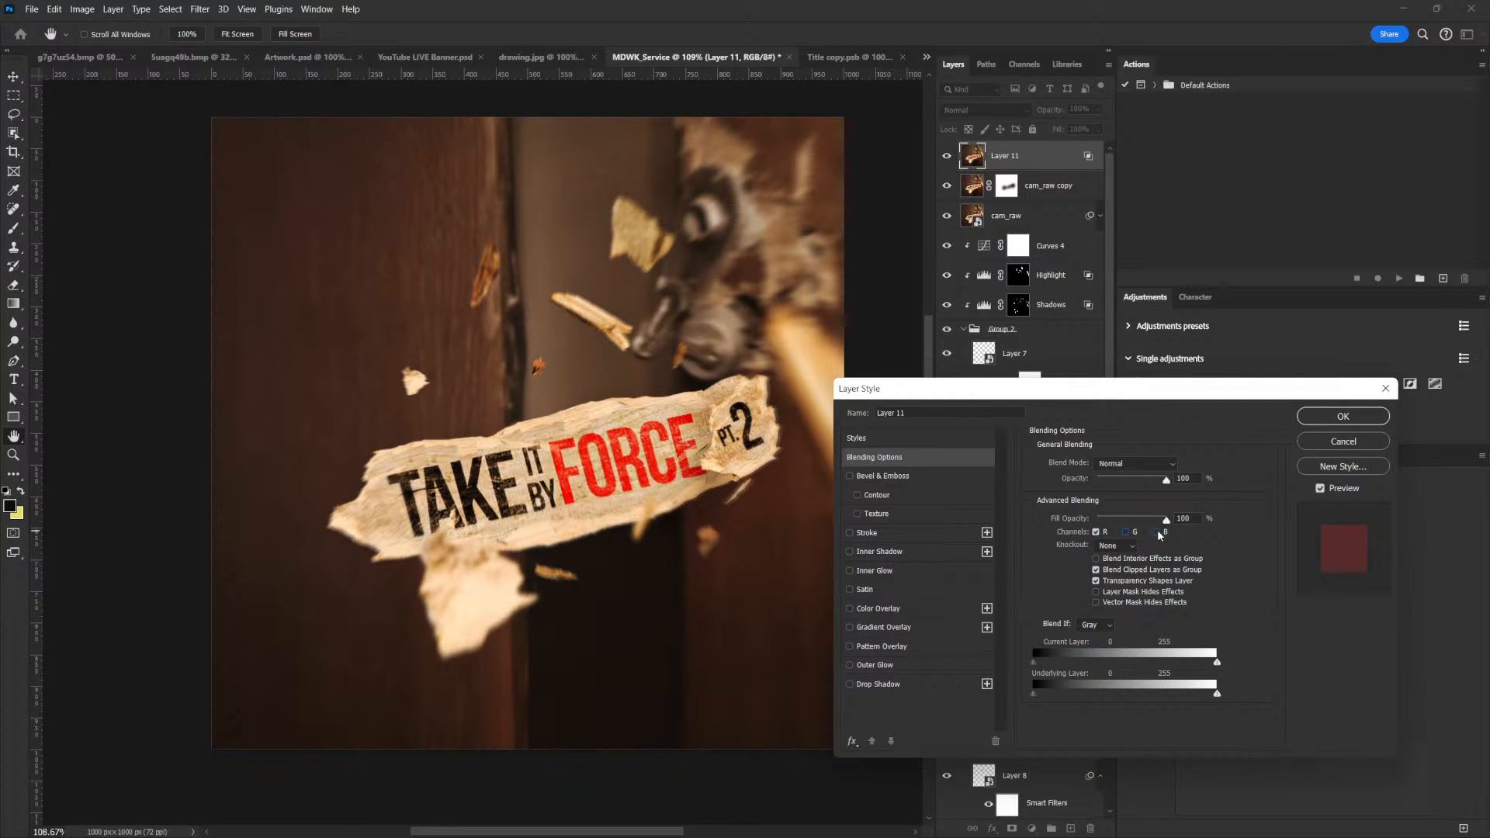
left_click(1342, 417)
Offset the stamped layer slightly to create a colour fringe along the edges, and check the effect on the title
key("b")
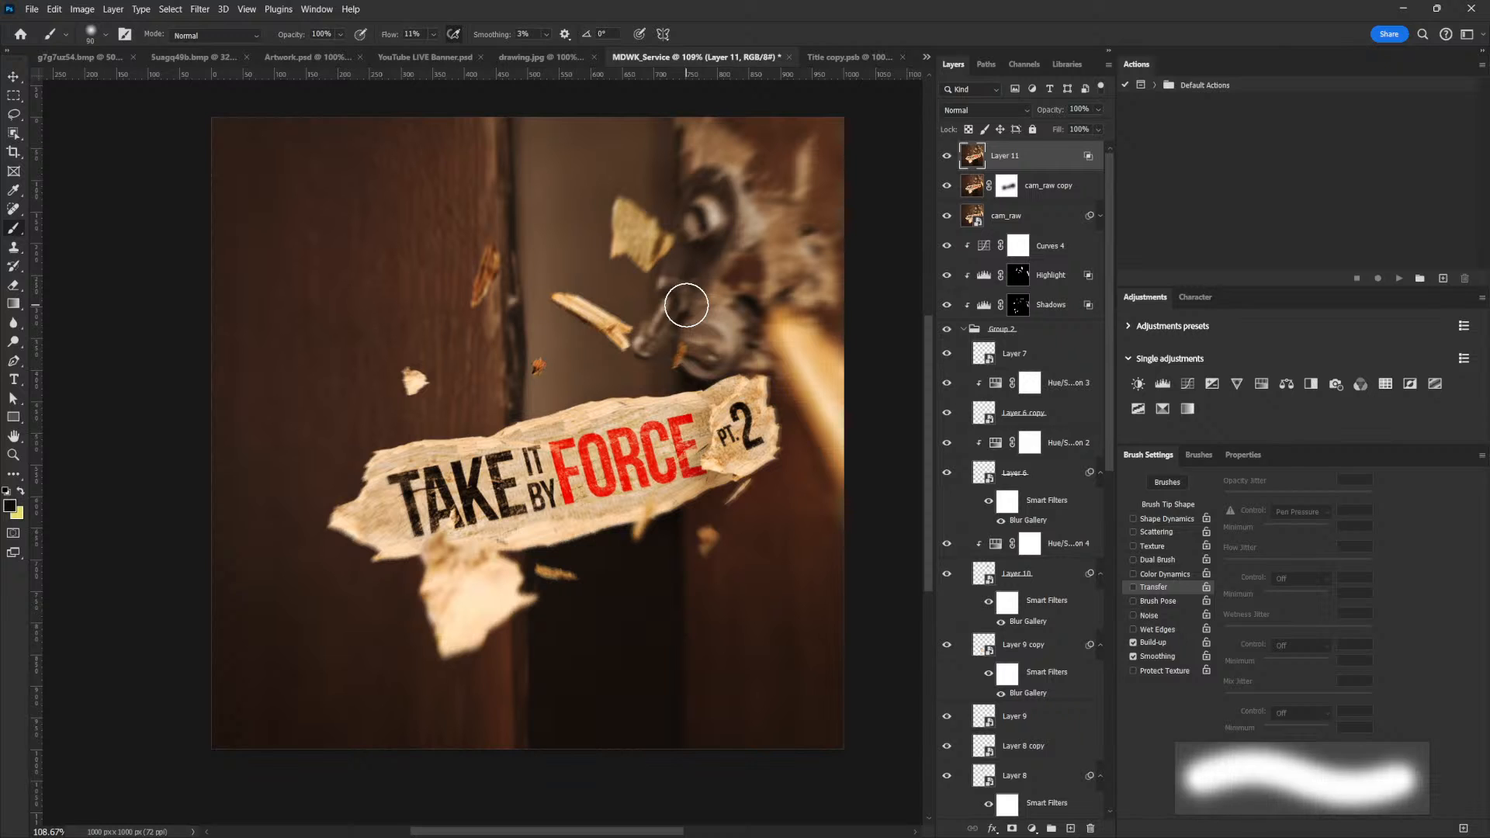
key("v")
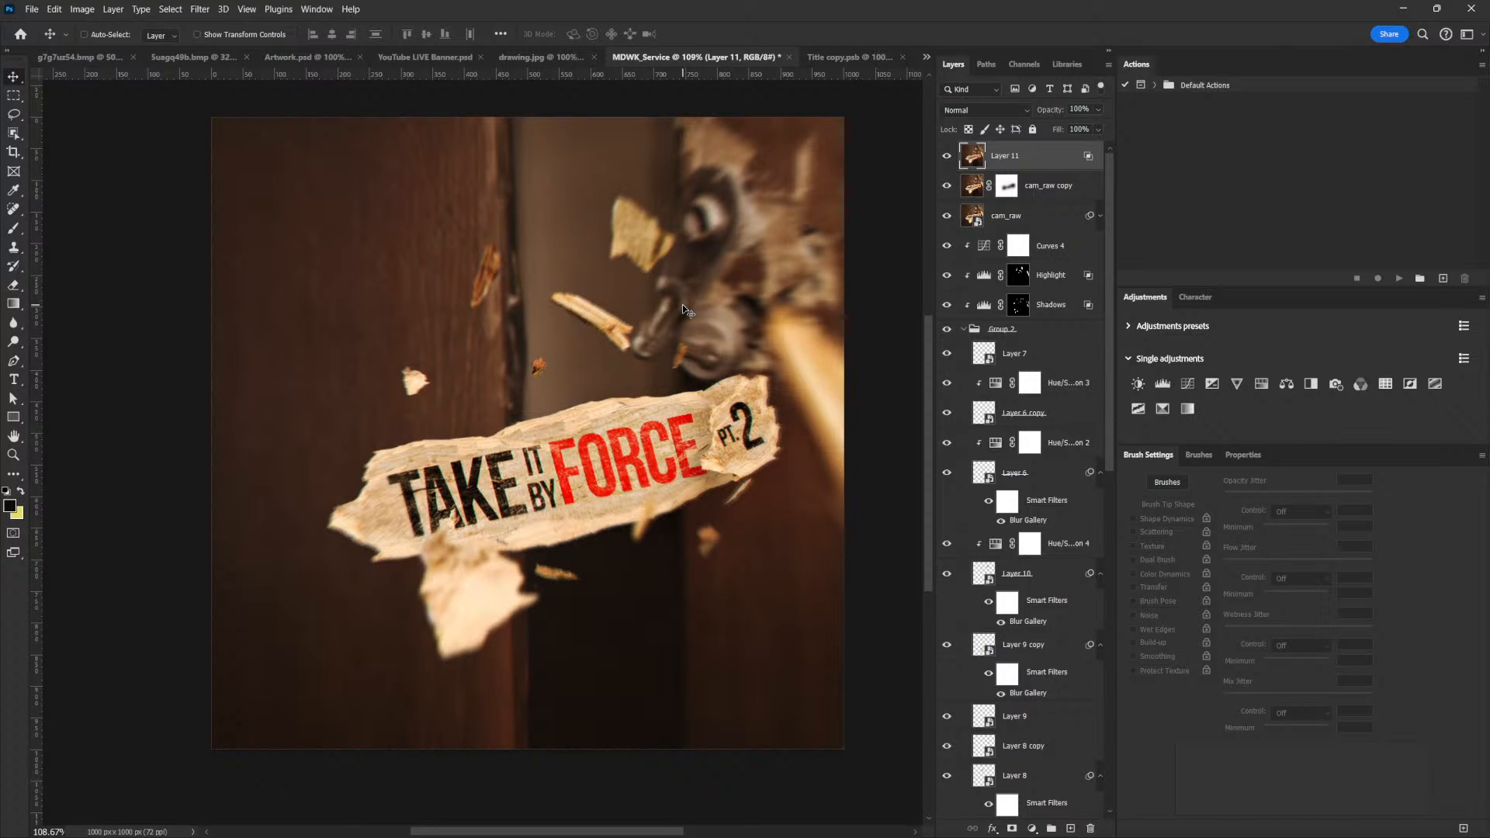
left_click_drag(614, 417, 651, 459)
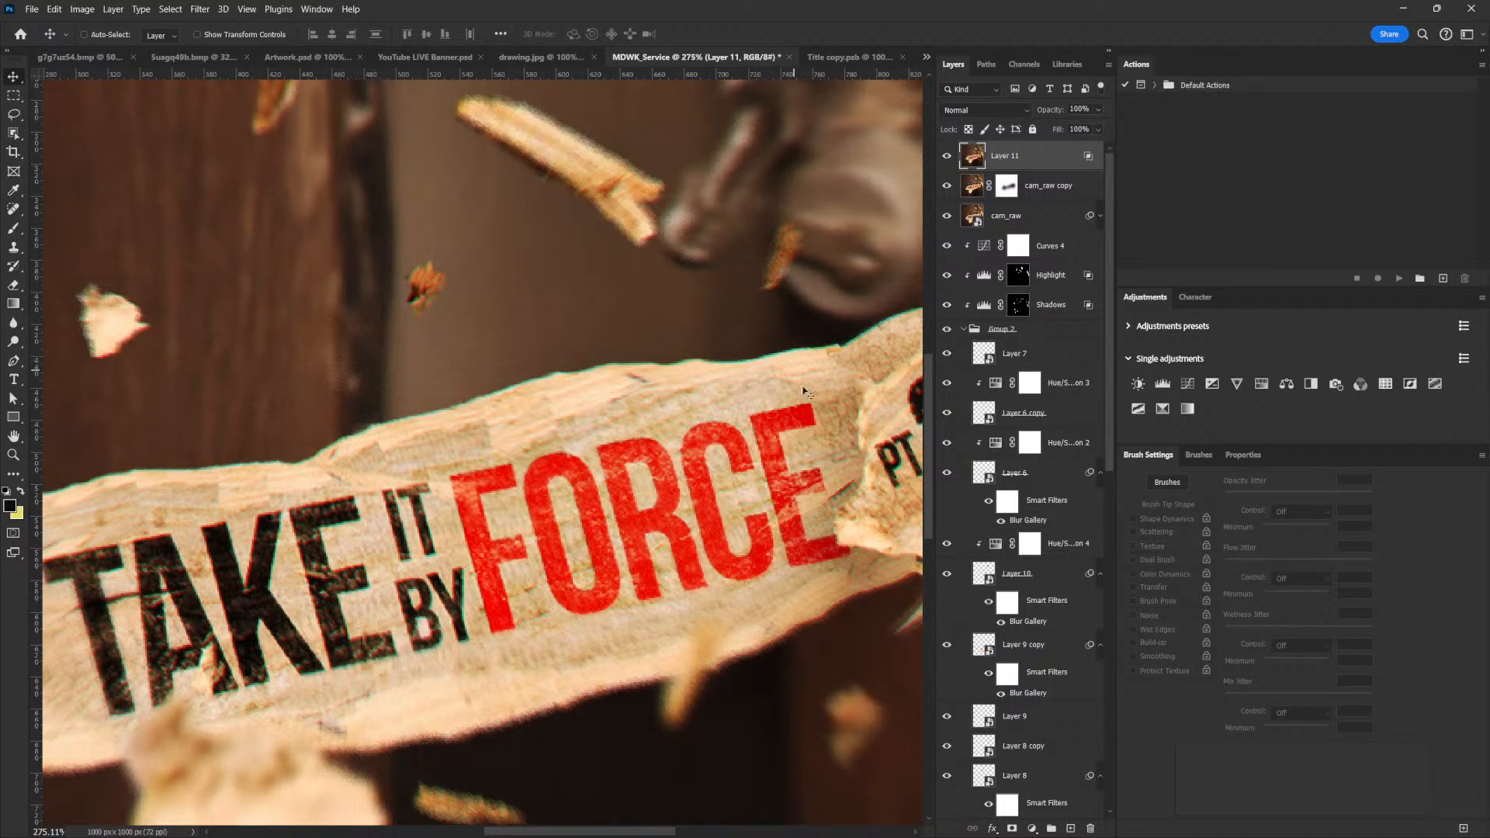
scroll(813, 520, "down", 8)
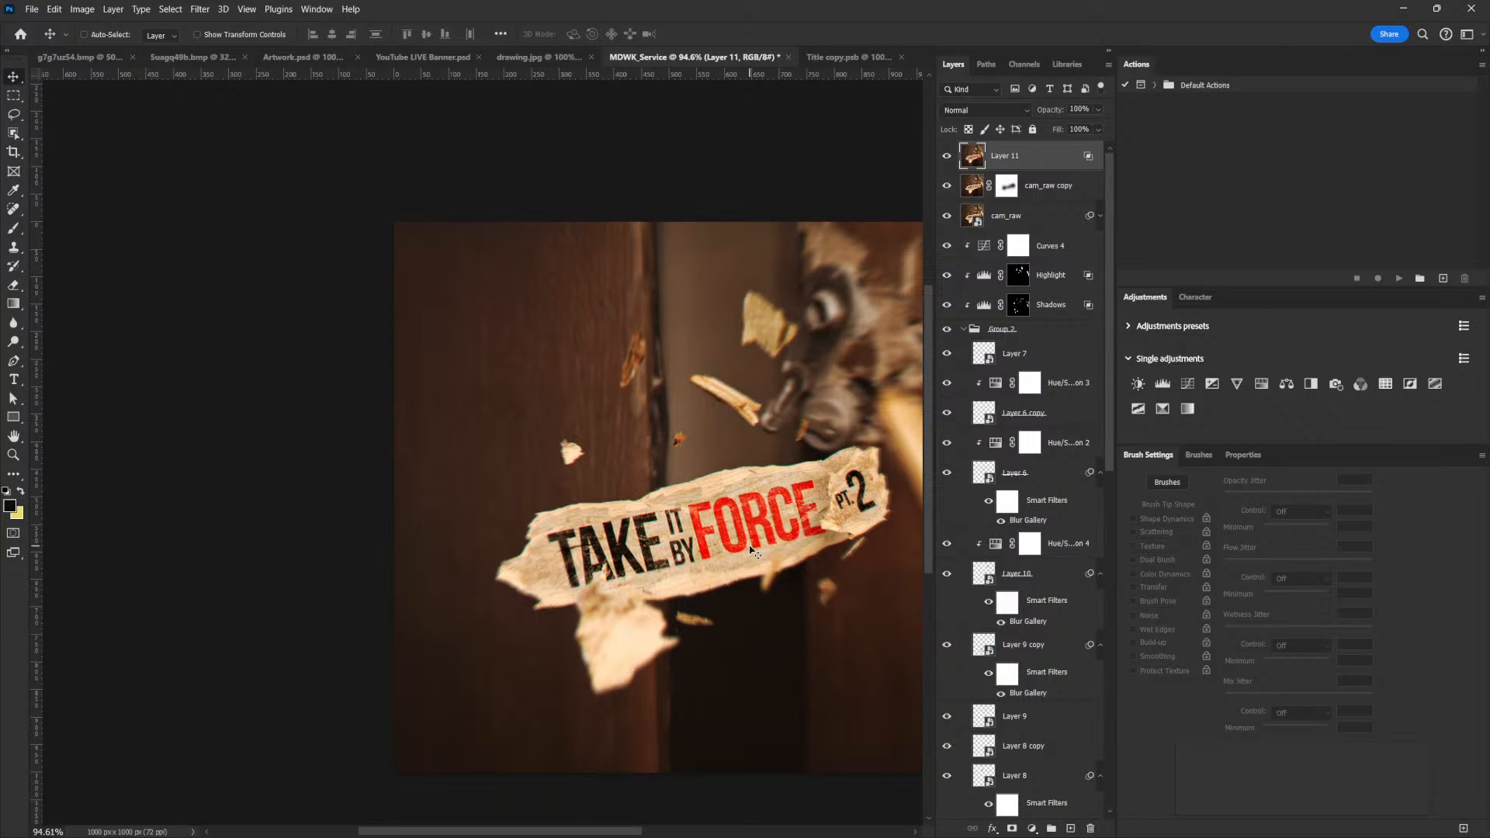
scroll(750, 549, "up", 4)
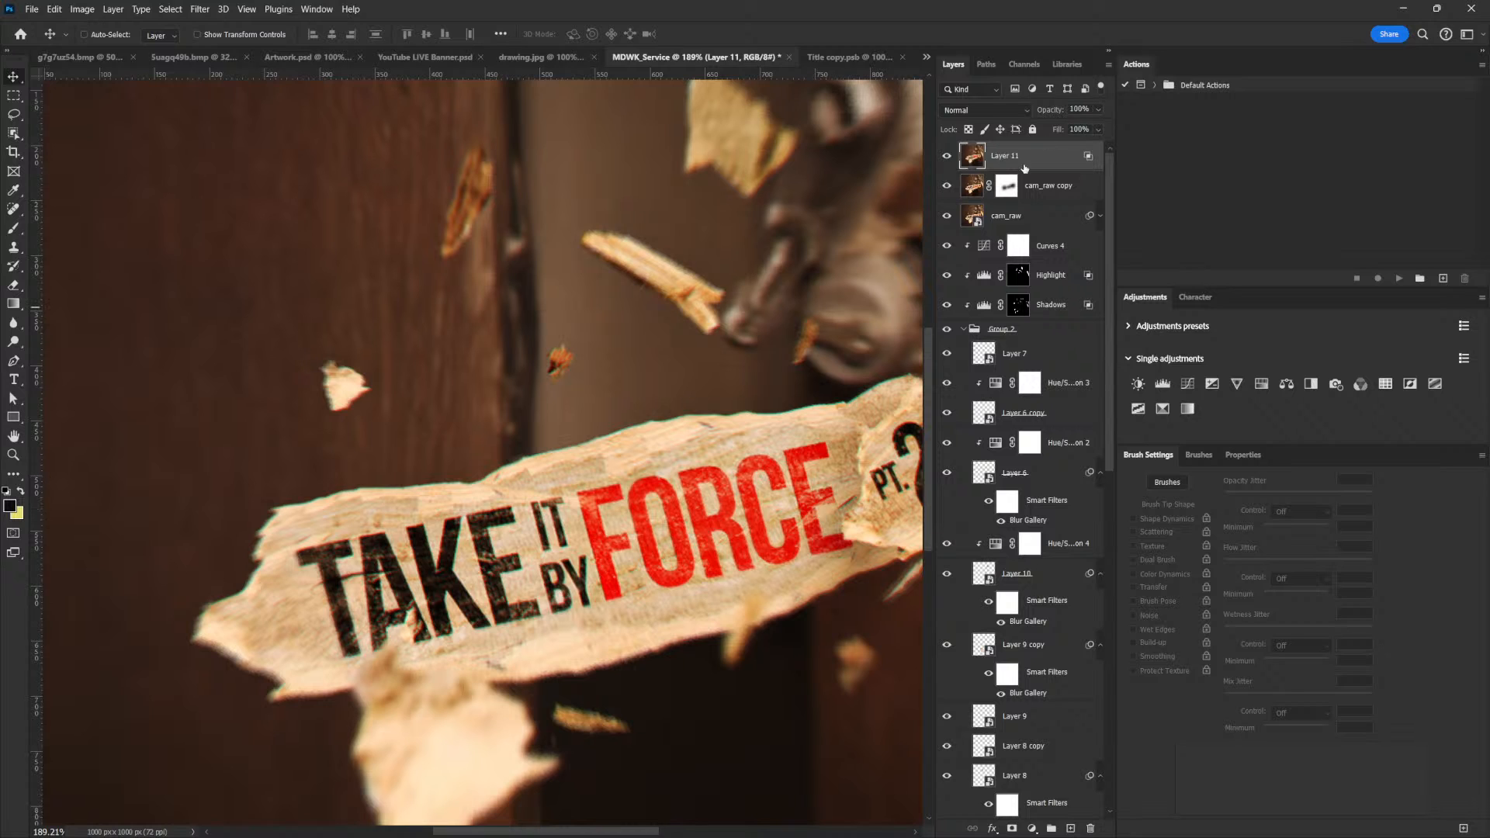
left_click_drag(822, 510, 761, 510)
scroll(761, 510, "down", 1)
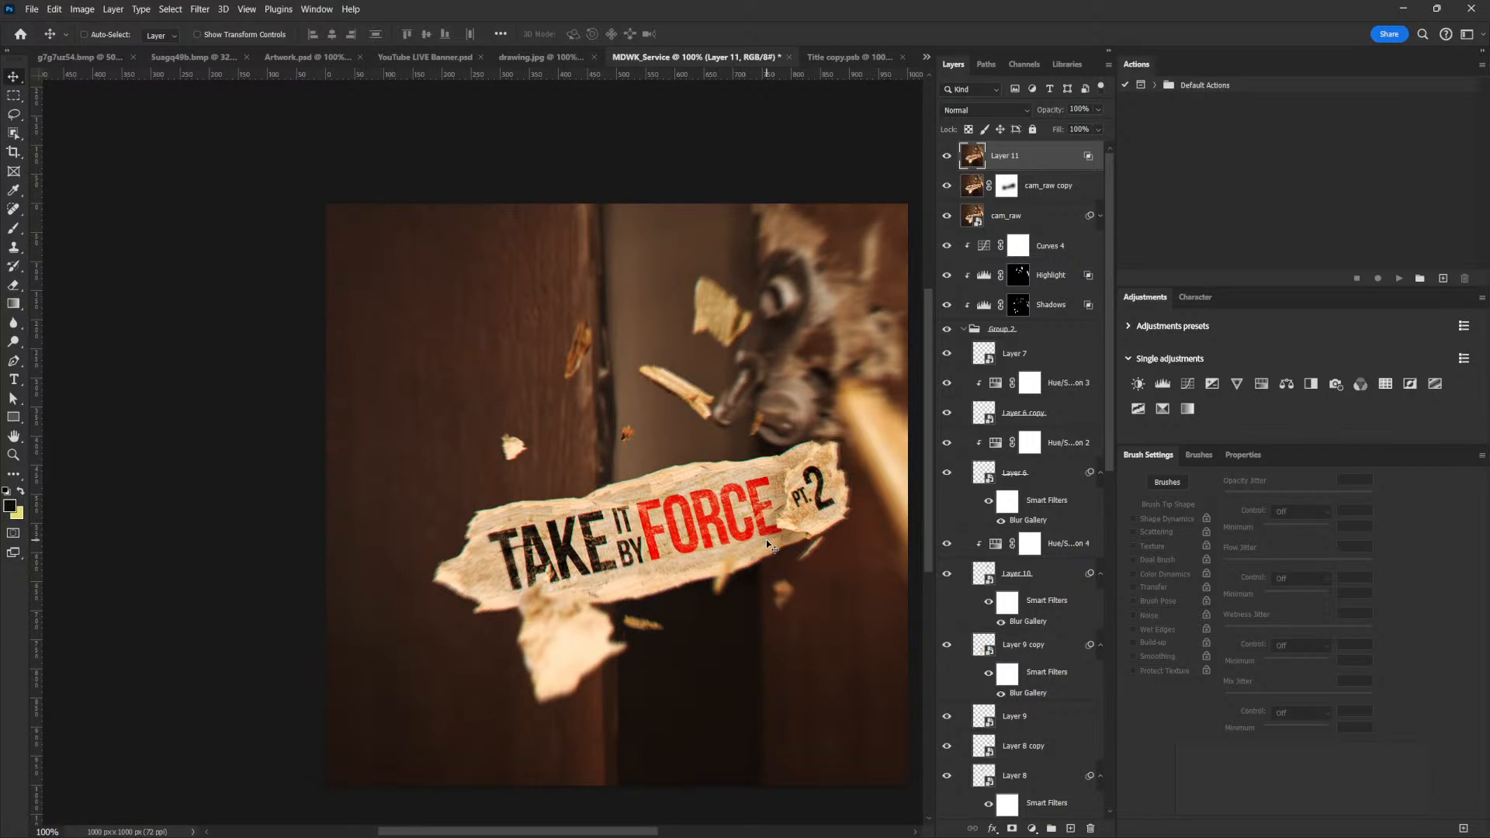
Copy the address, ellipse, "mdwk service" and date layers from Artwork.psd into MDWK_Service and place them below the title's "FORCE" end
left_click(318, 58)
right_click(599, 355)
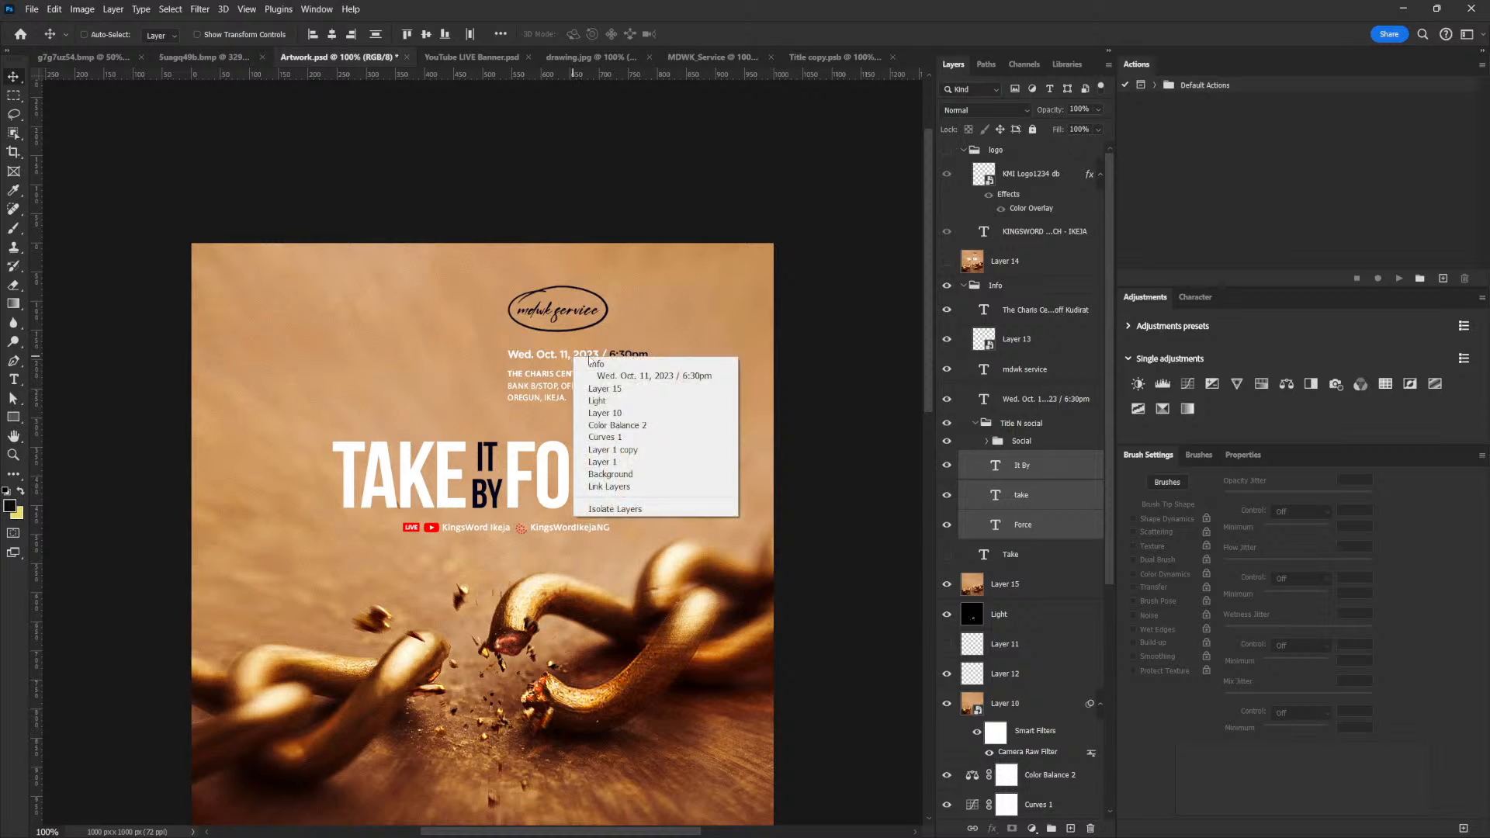
left_click(621, 373)
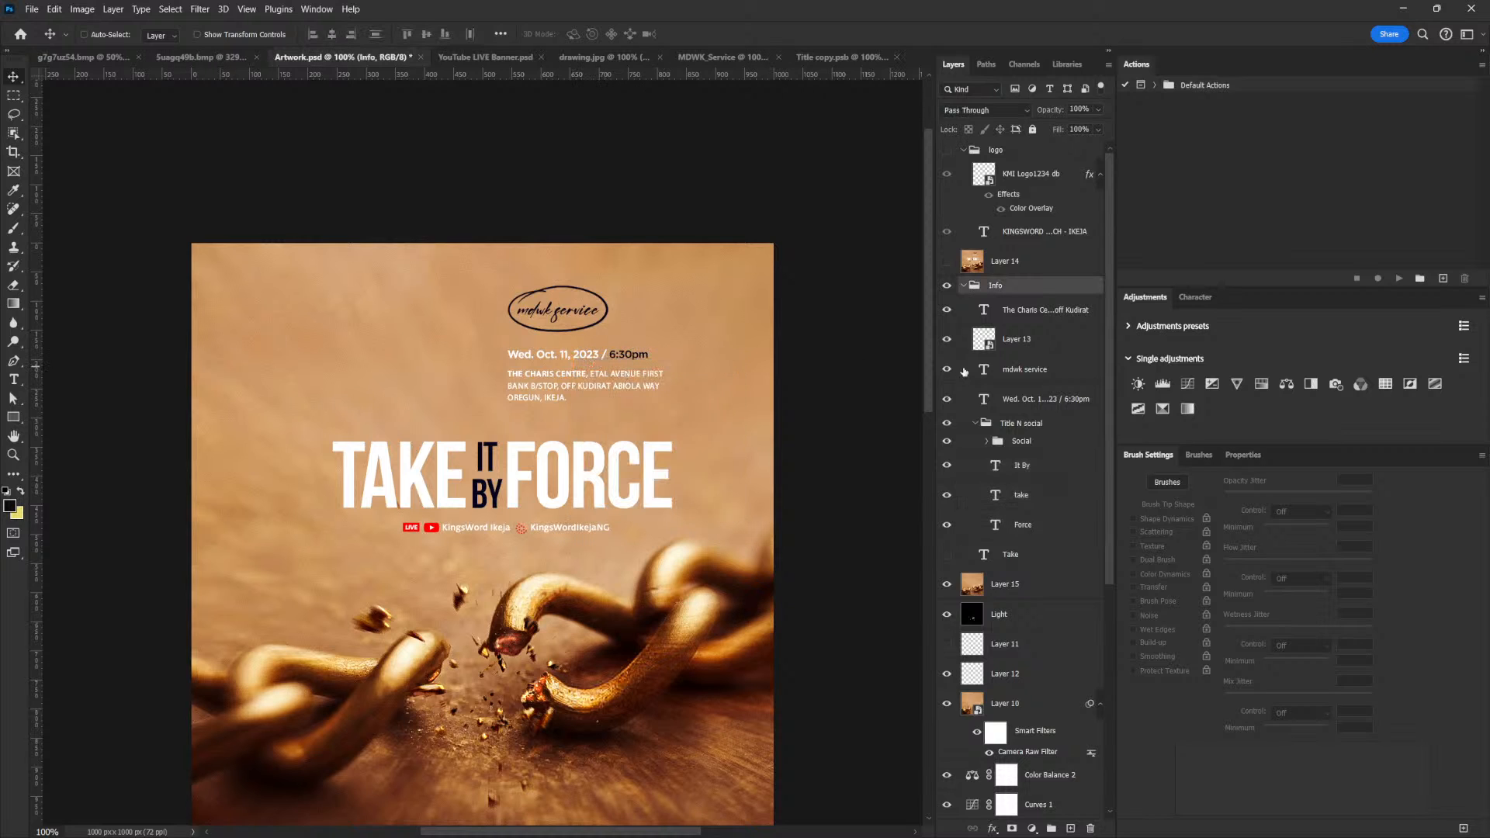
left_click(1026, 312)
left_click(1026, 401, "shift")
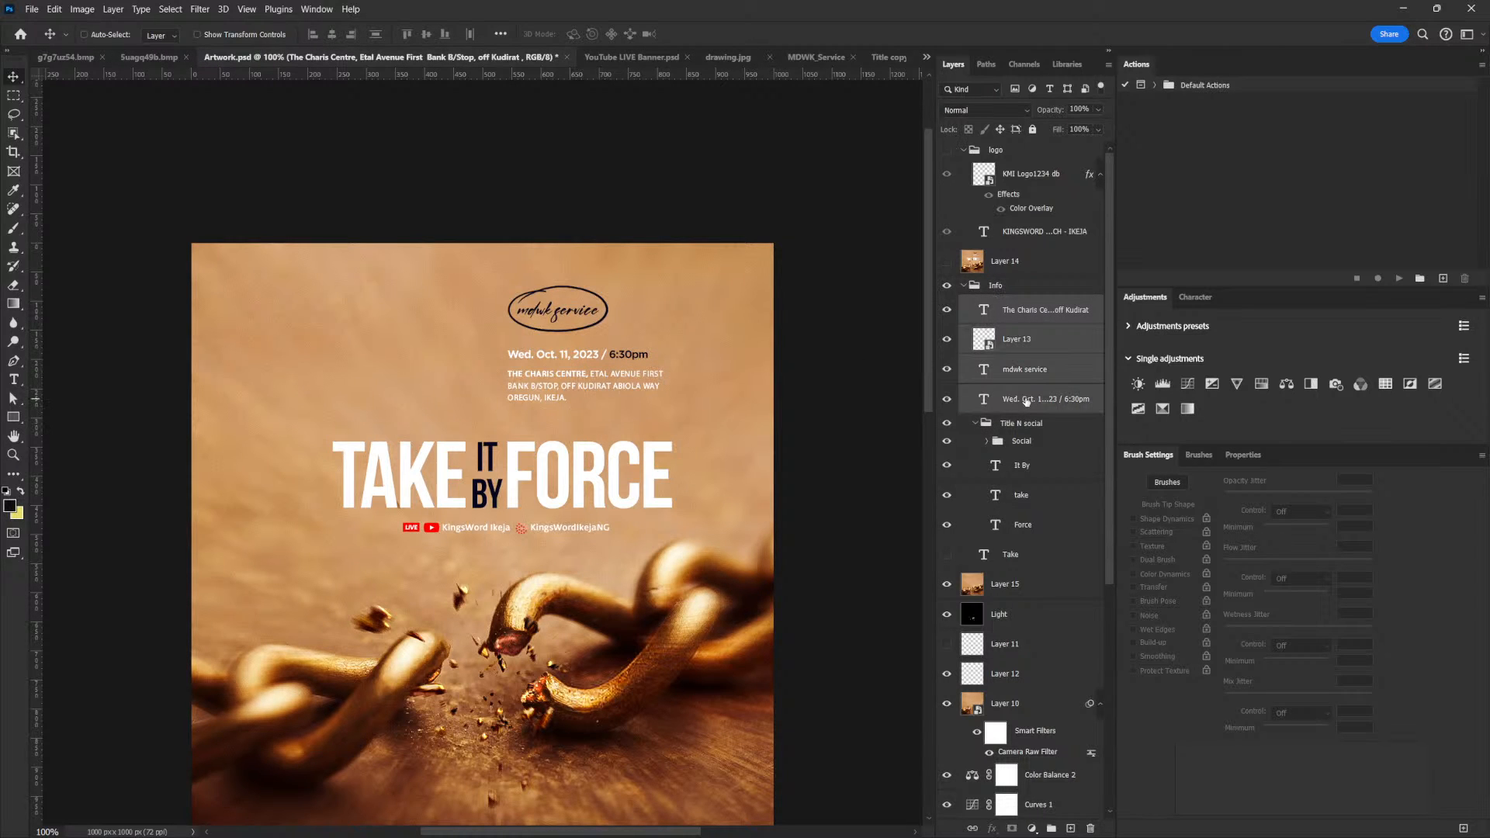
left_click_drag(547, 373, 553, 412)
left_click_drag(538, 360, 708, 637)
left_click_drag(623, 588, 673, 611)
Set the text colour of the whole date and time line to white (ffffff)
right_click(726, 604)
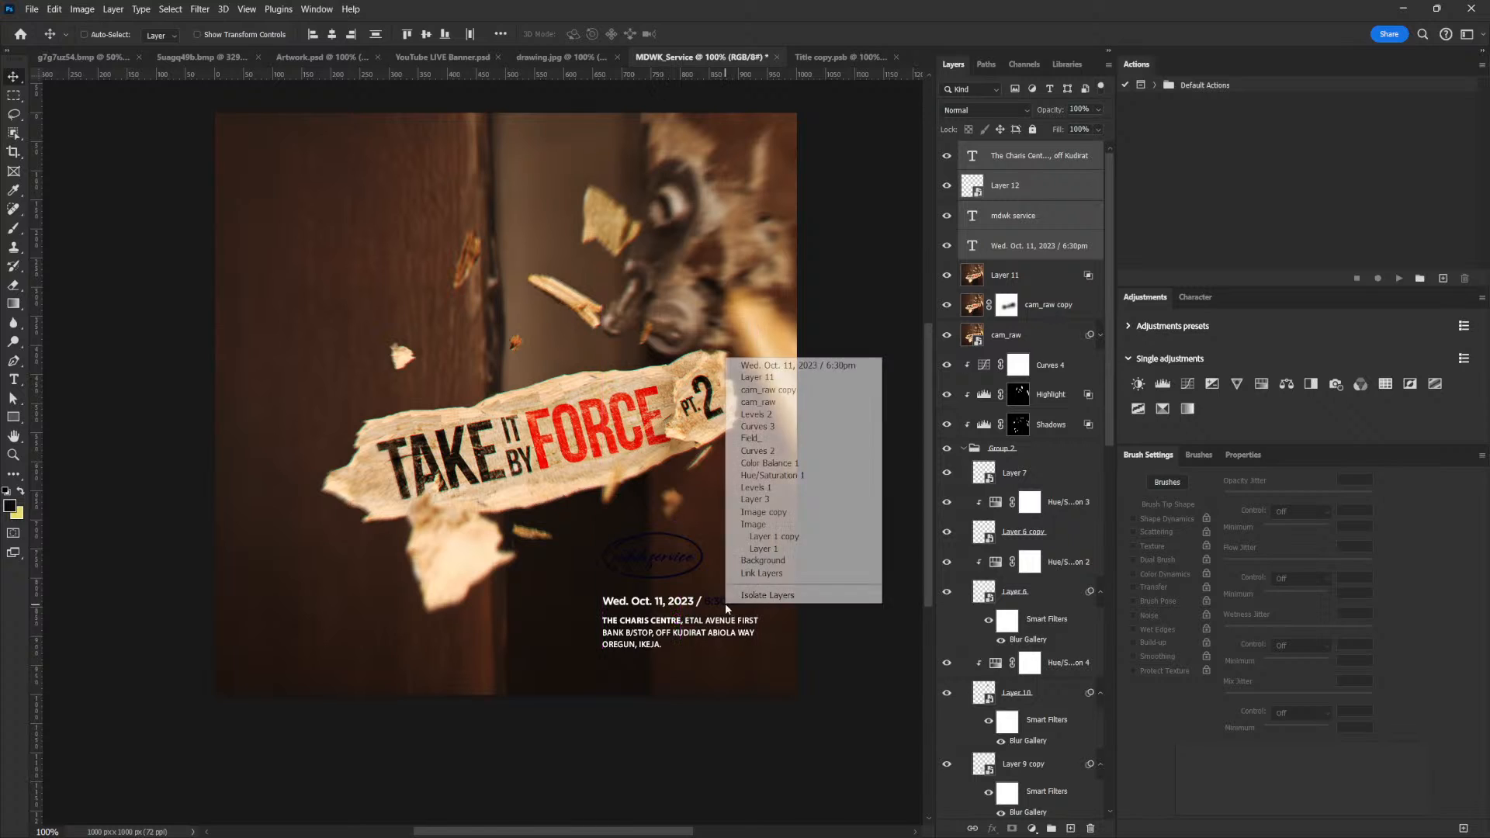
left_click(775, 366)
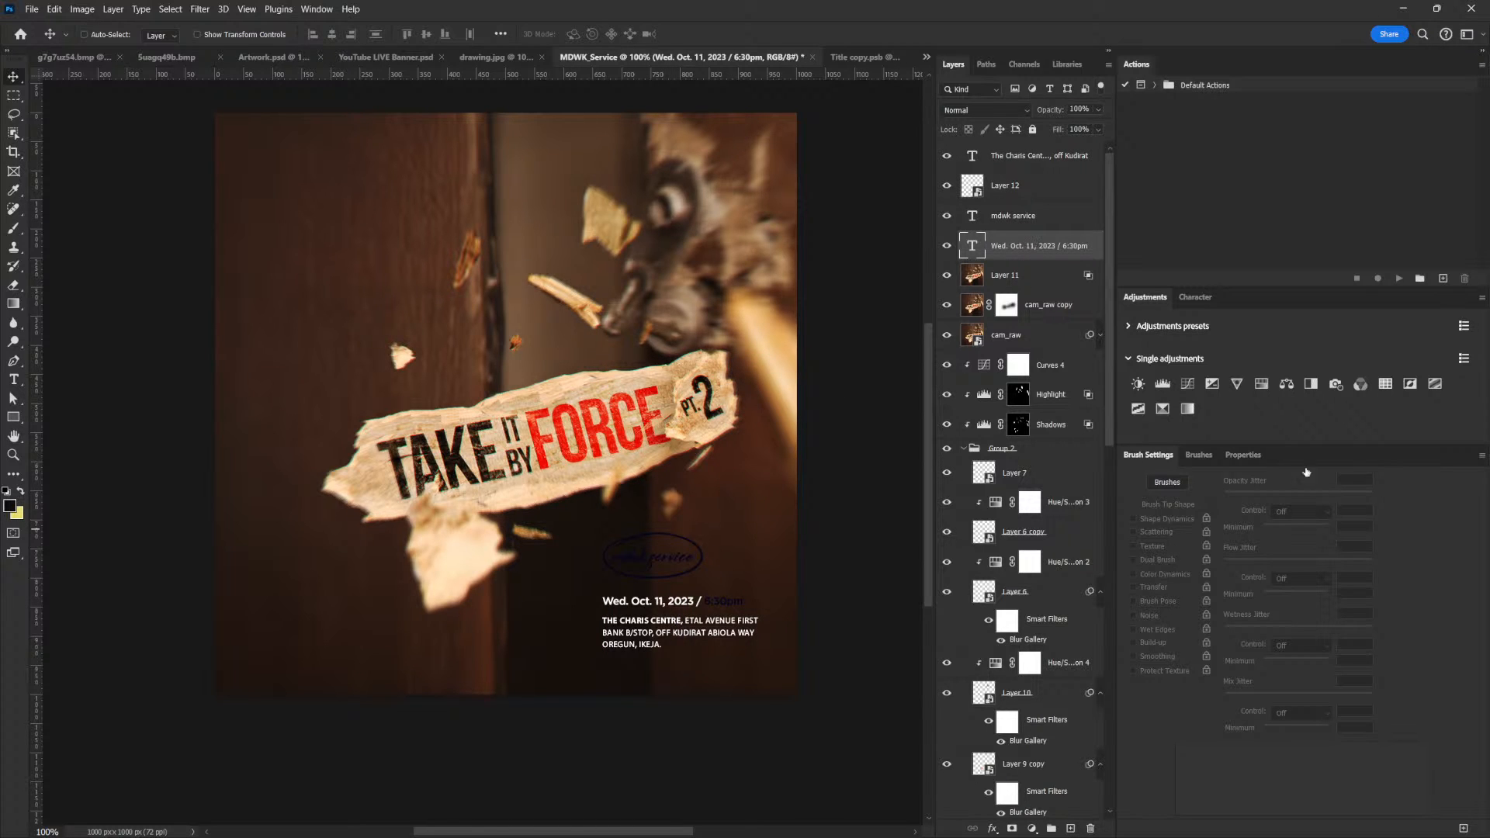
left_click(1243, 455)
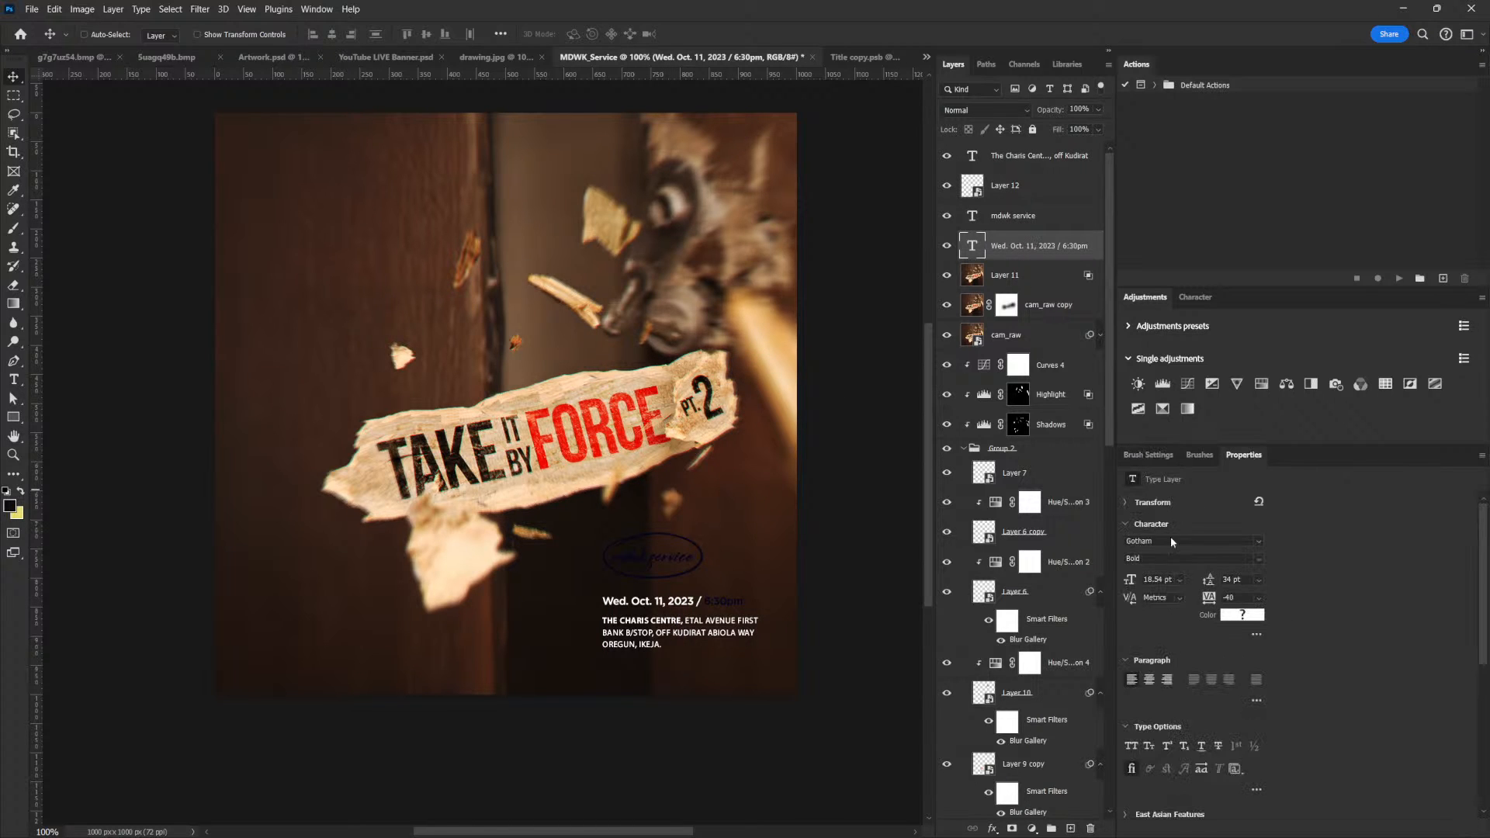
left_click(1241, 615)
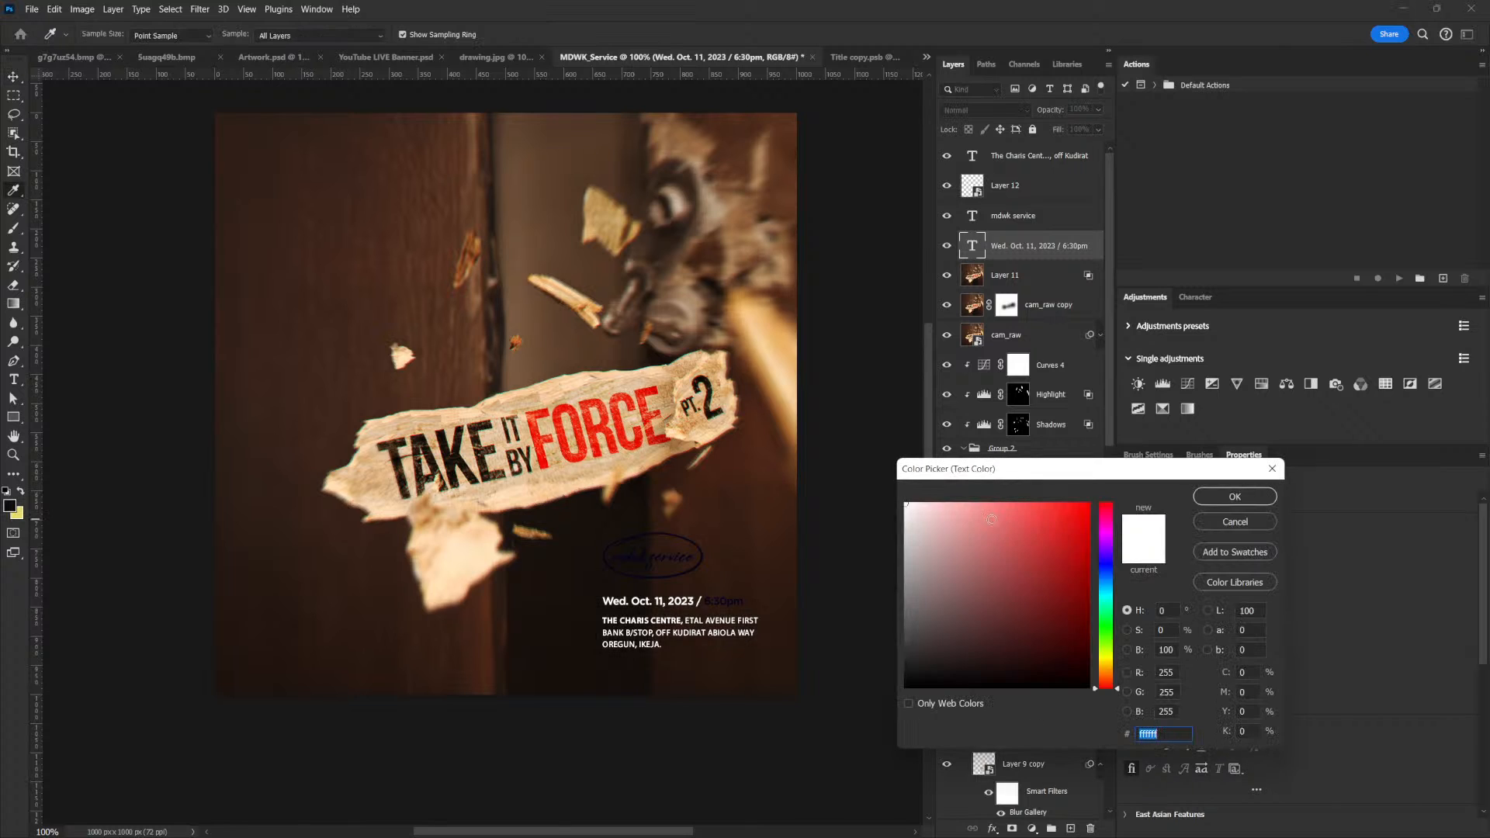
left_click(1237, 498)
Add a white (ffffff) Color Overlay to the ellipse layer around "mdwk service"
left_click(1085, 189)
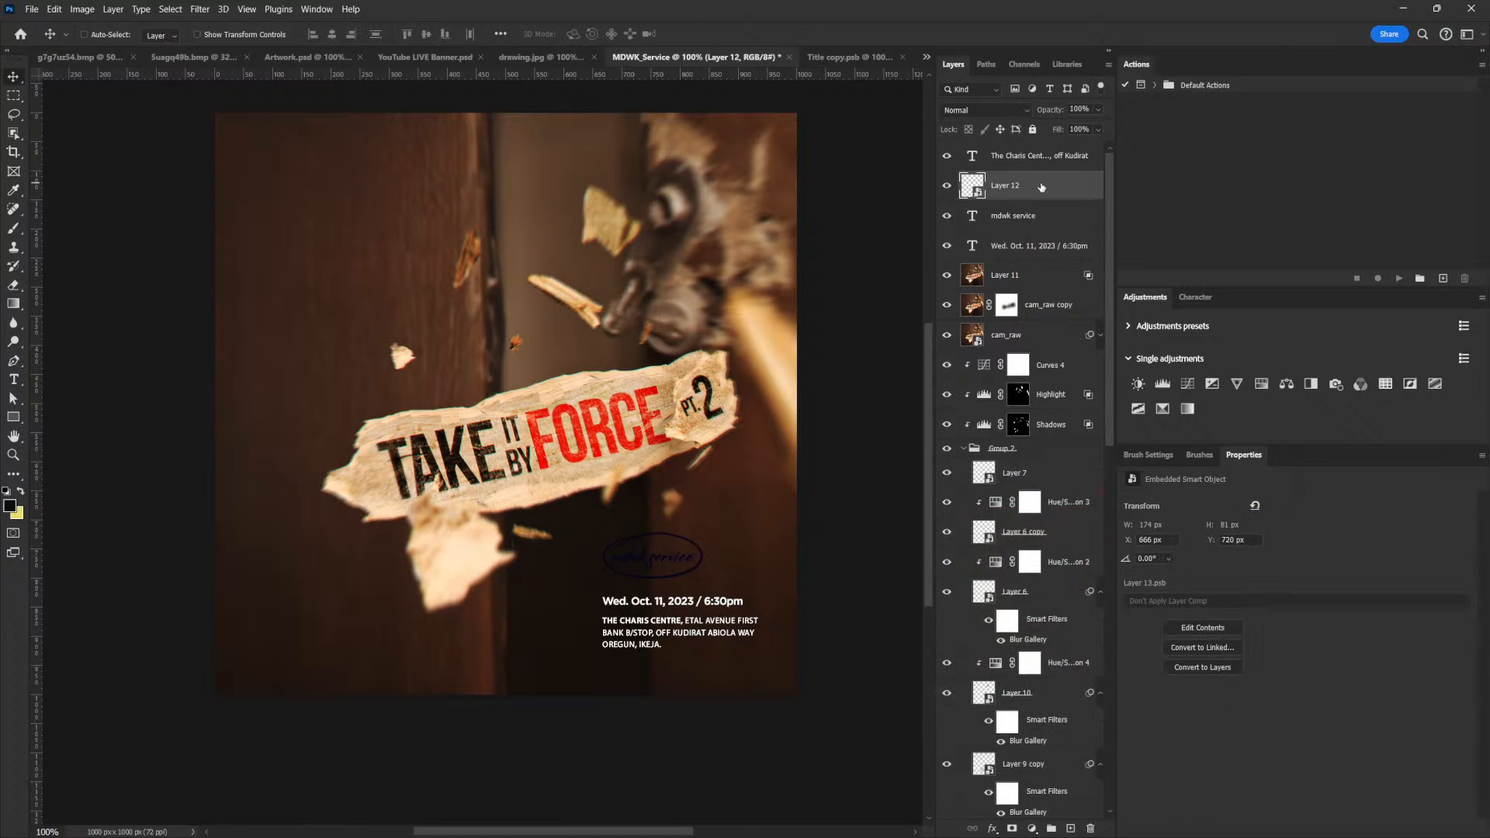
double_click(1087, 191)
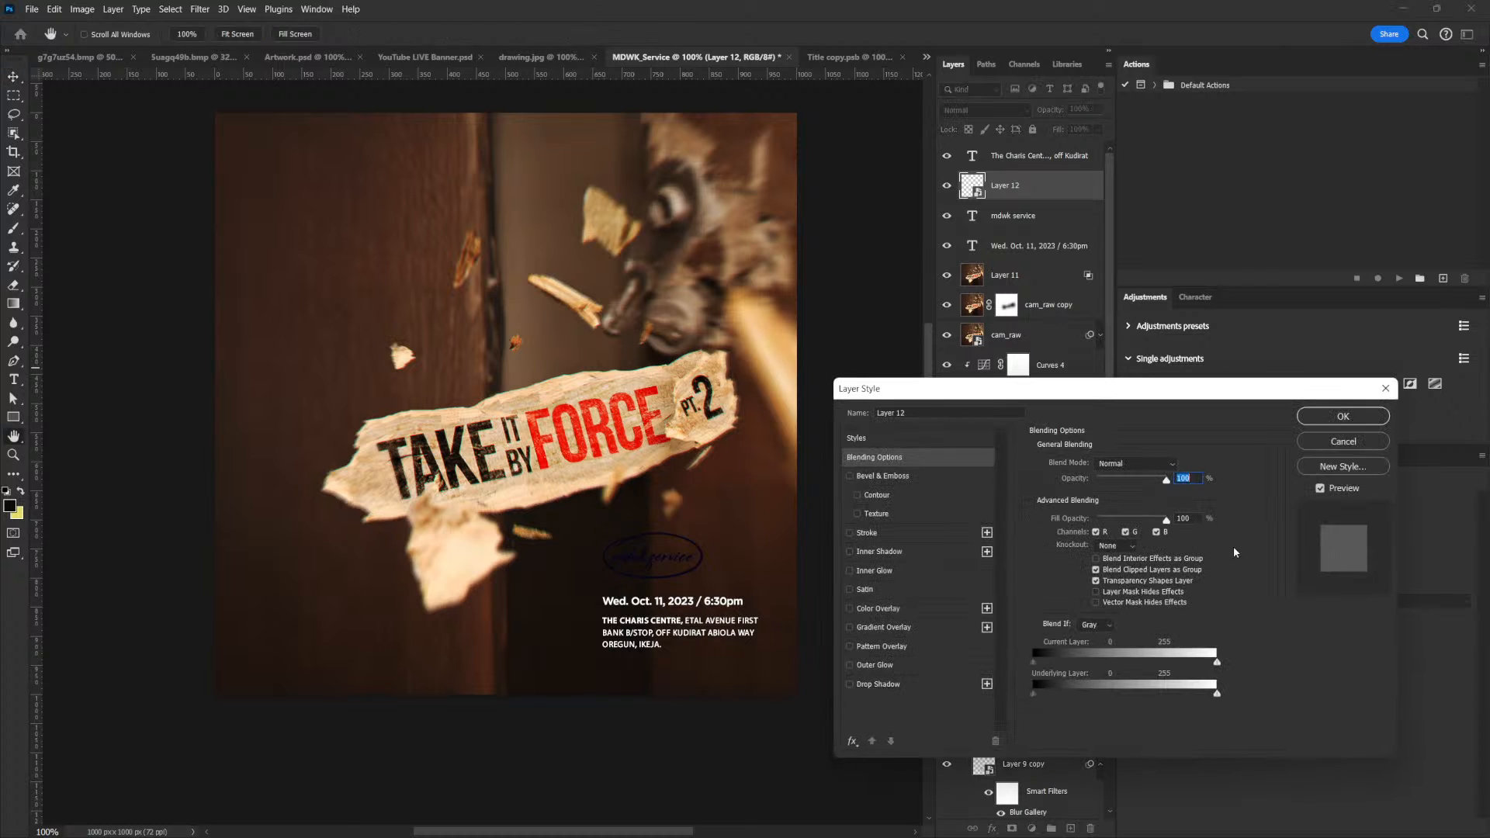
left_click(877, 610)
left_click(1179, 465)
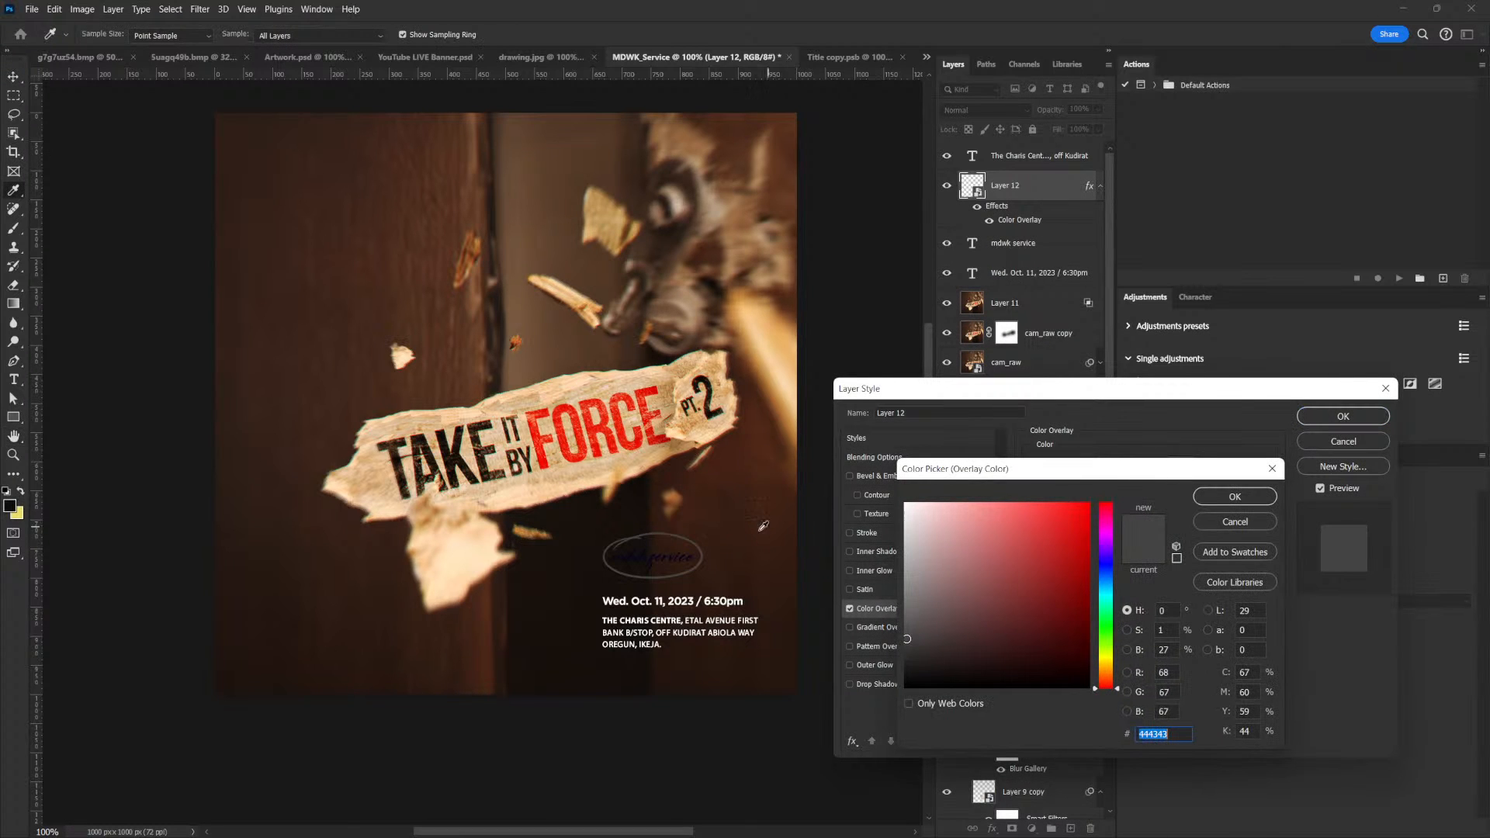
type("ffffff")
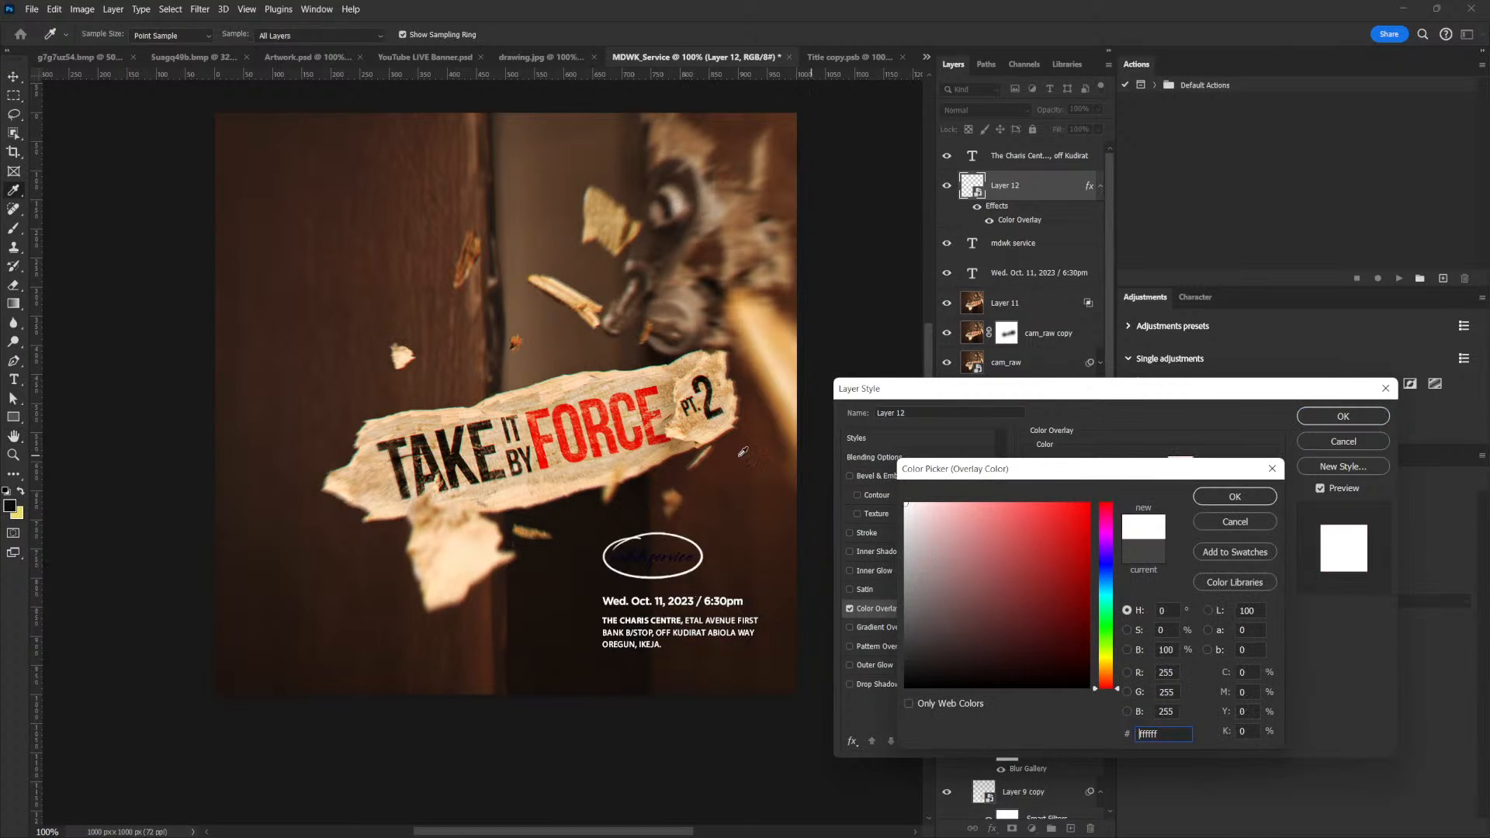
left_click(472, 545)
left_click(905, 503)
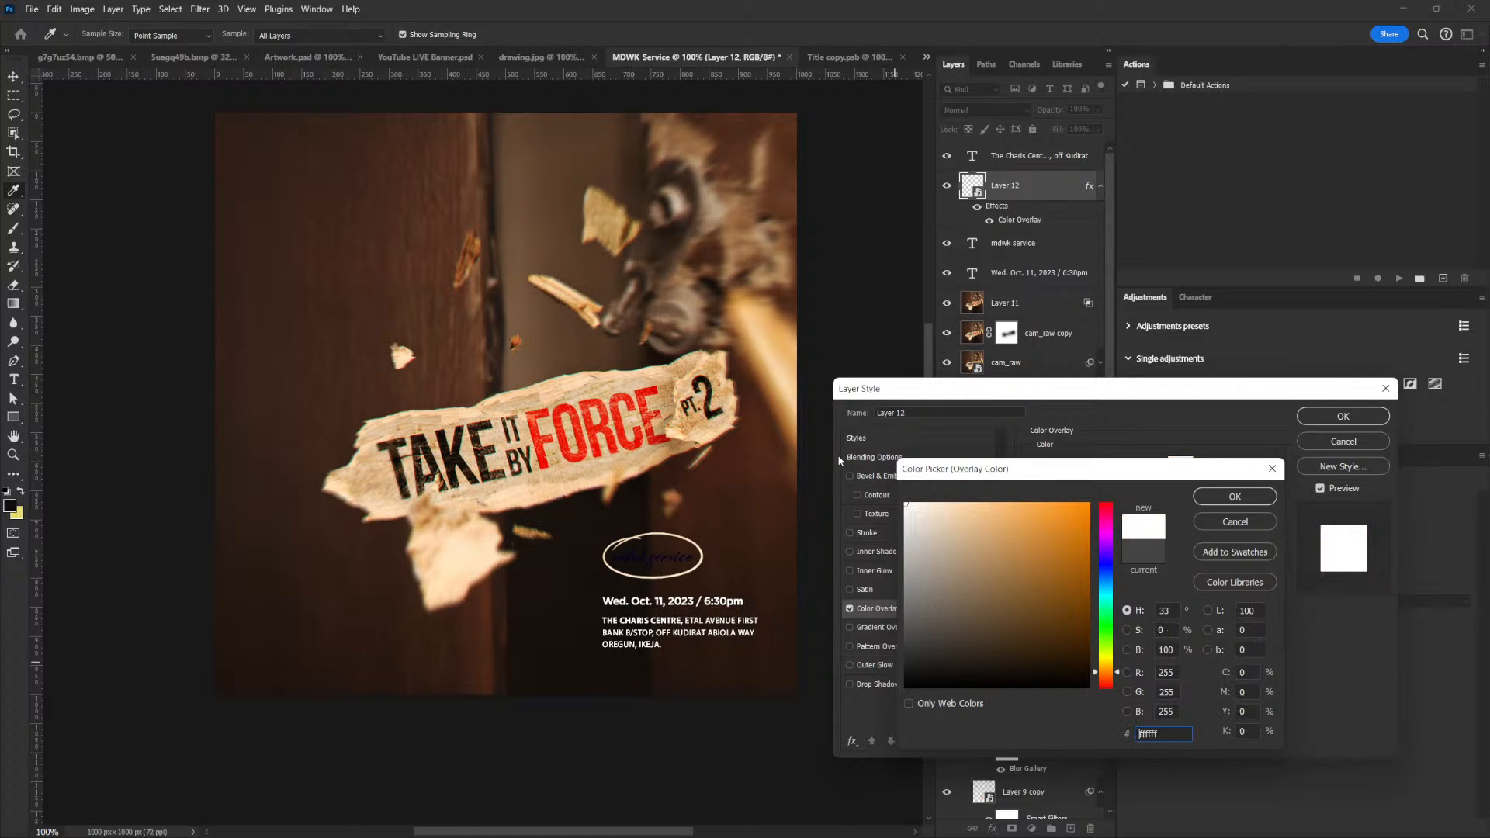
left_click(1252, 494)
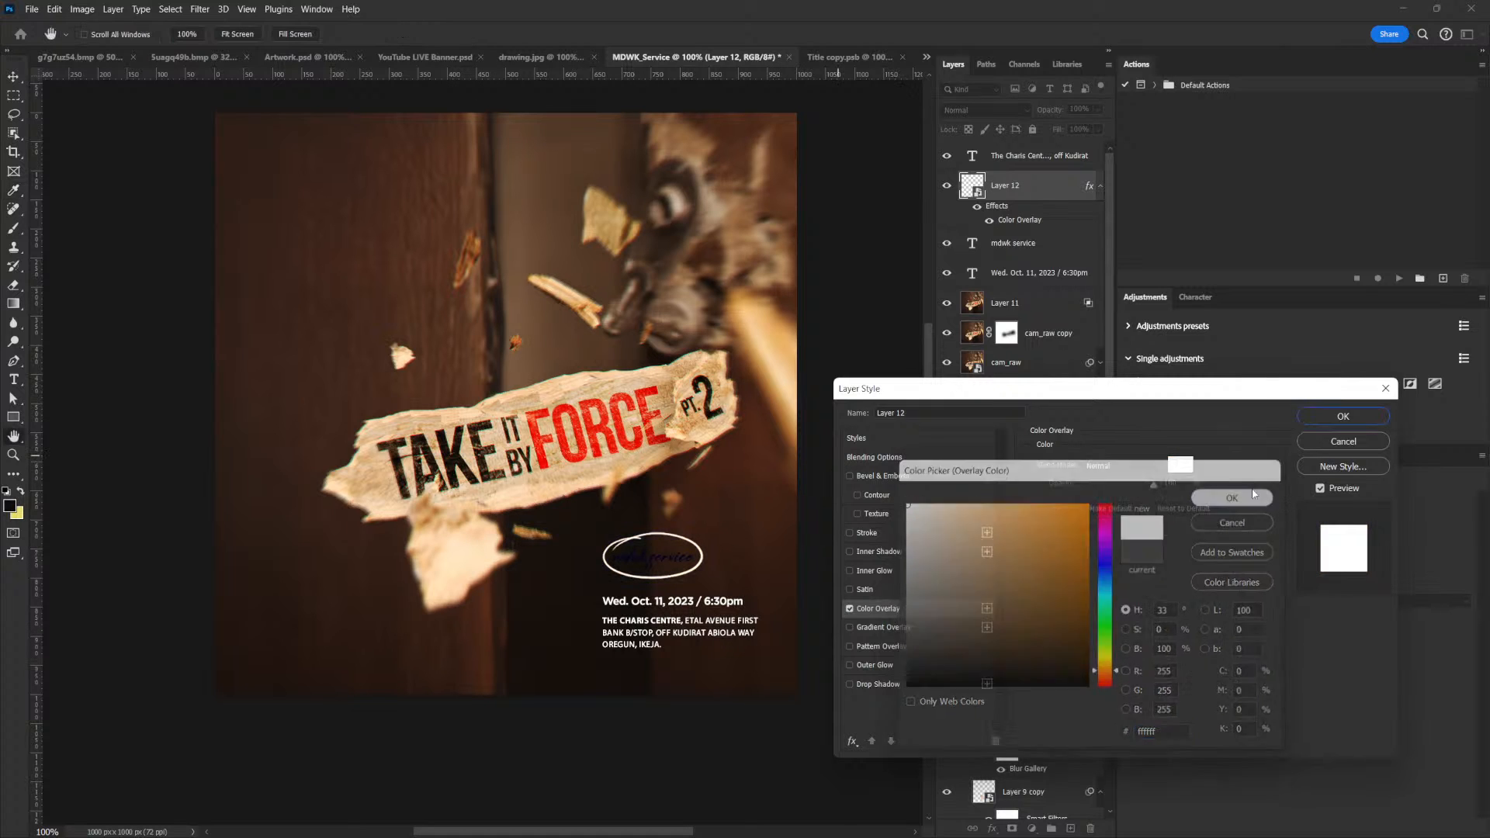
left_click(1345, 417)
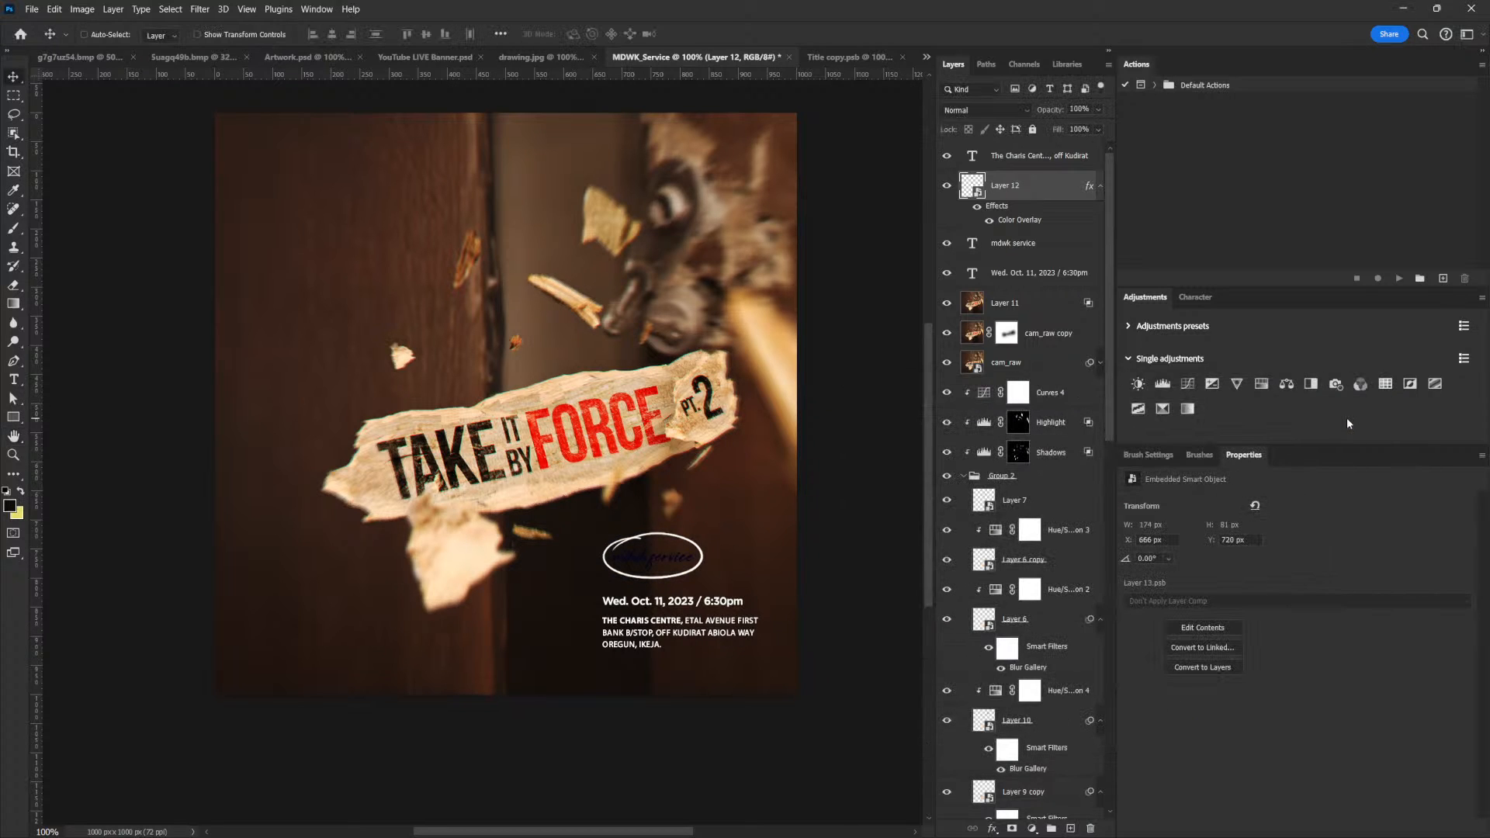
Set the text colour of "mdwk service" to white (ffffff)
left_click(1026, 245)
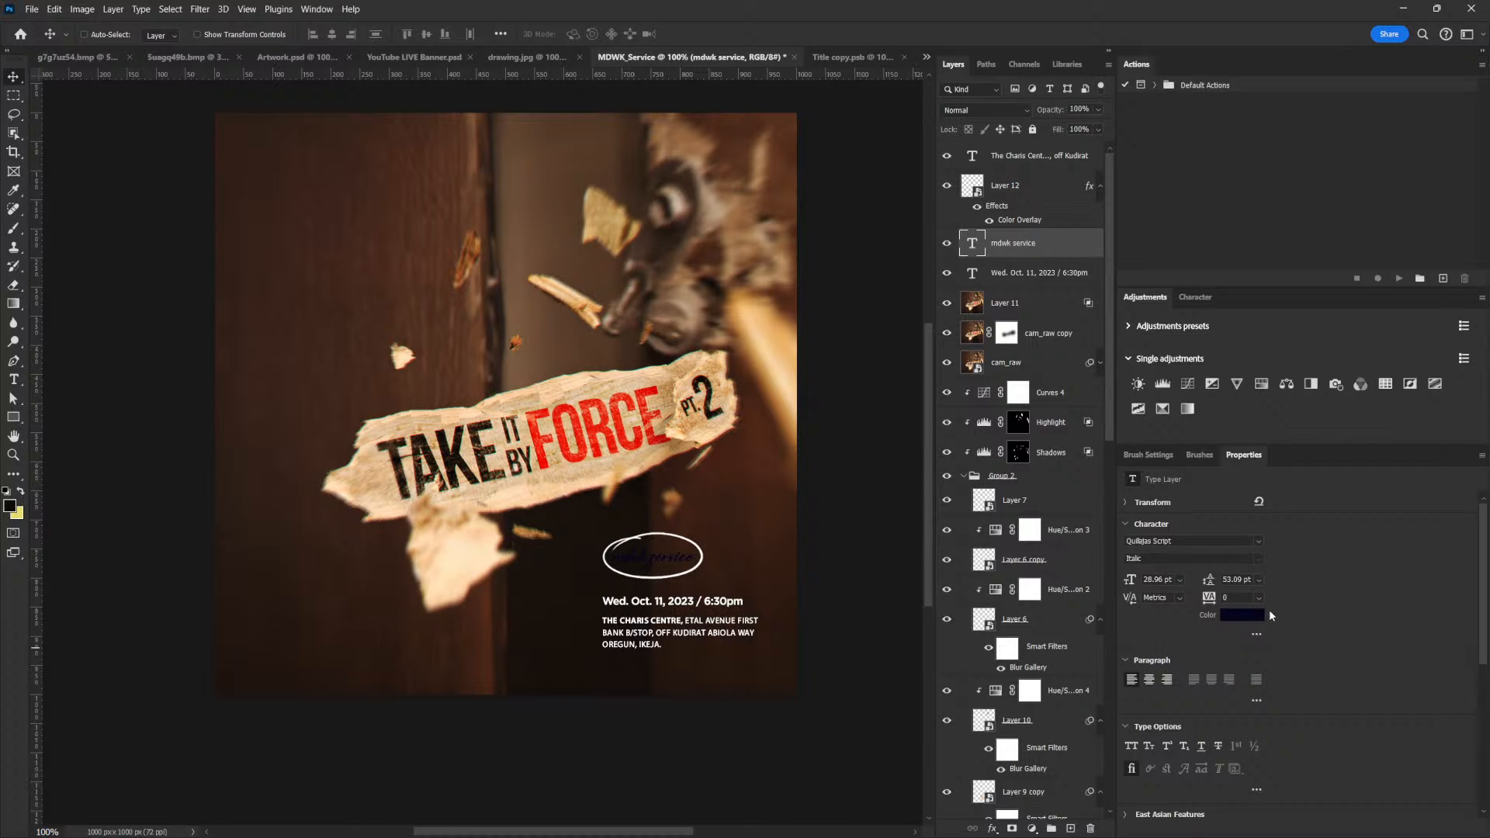
left_click(1246, 618)
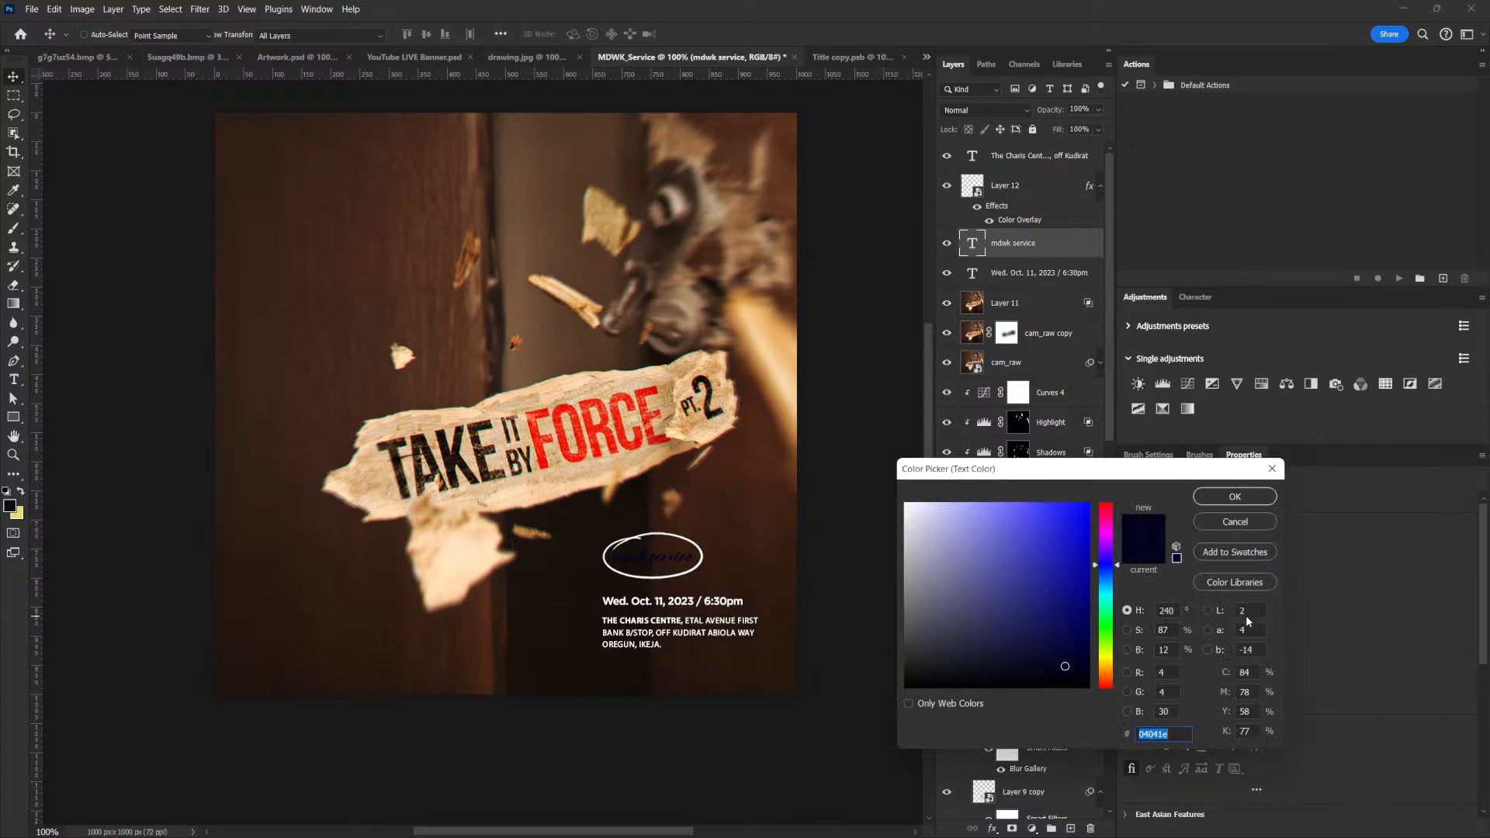
type("ffffff")
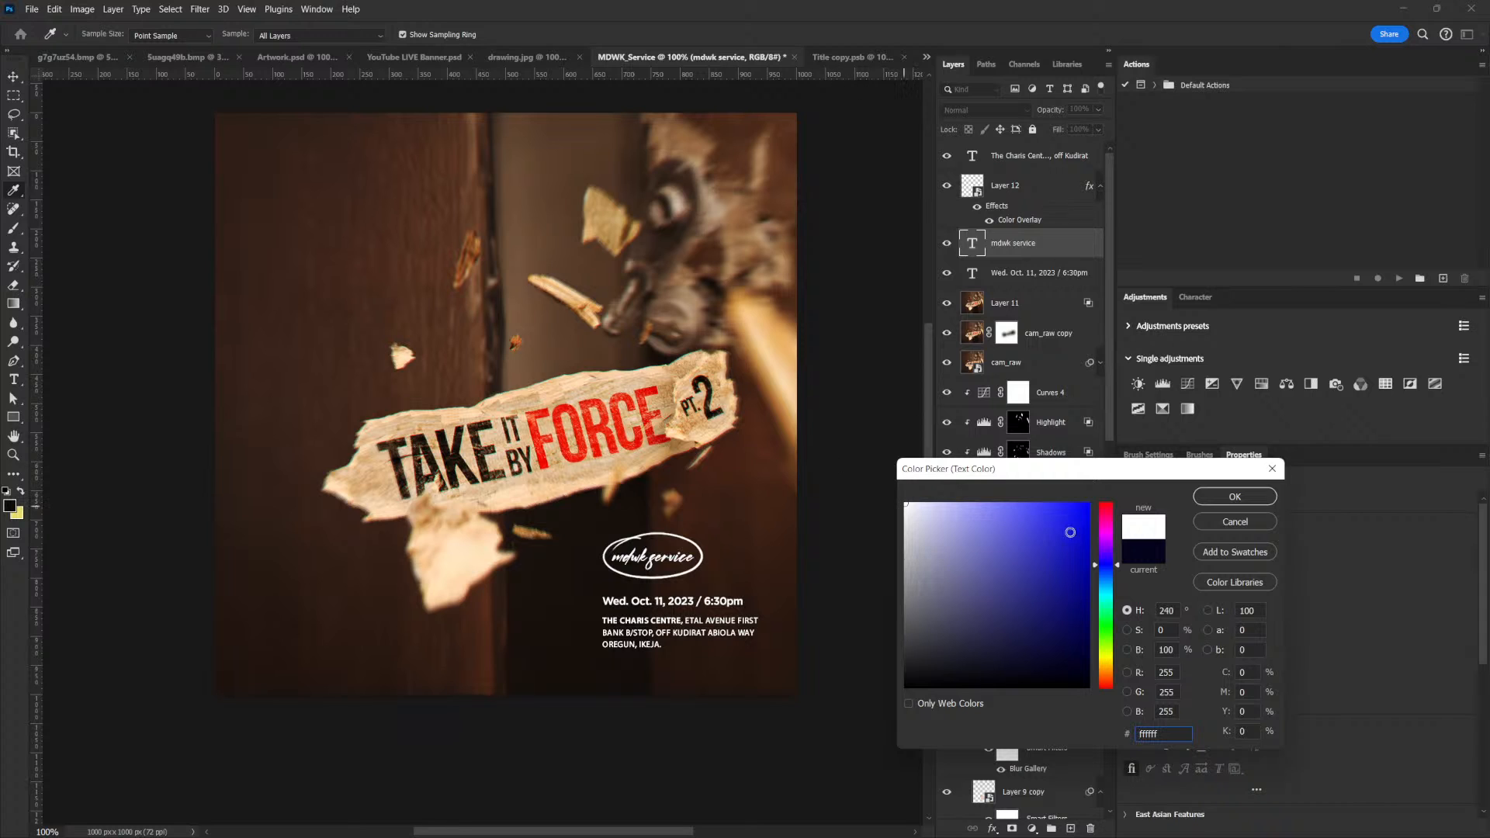
left_click(1234, 495)
key("v")
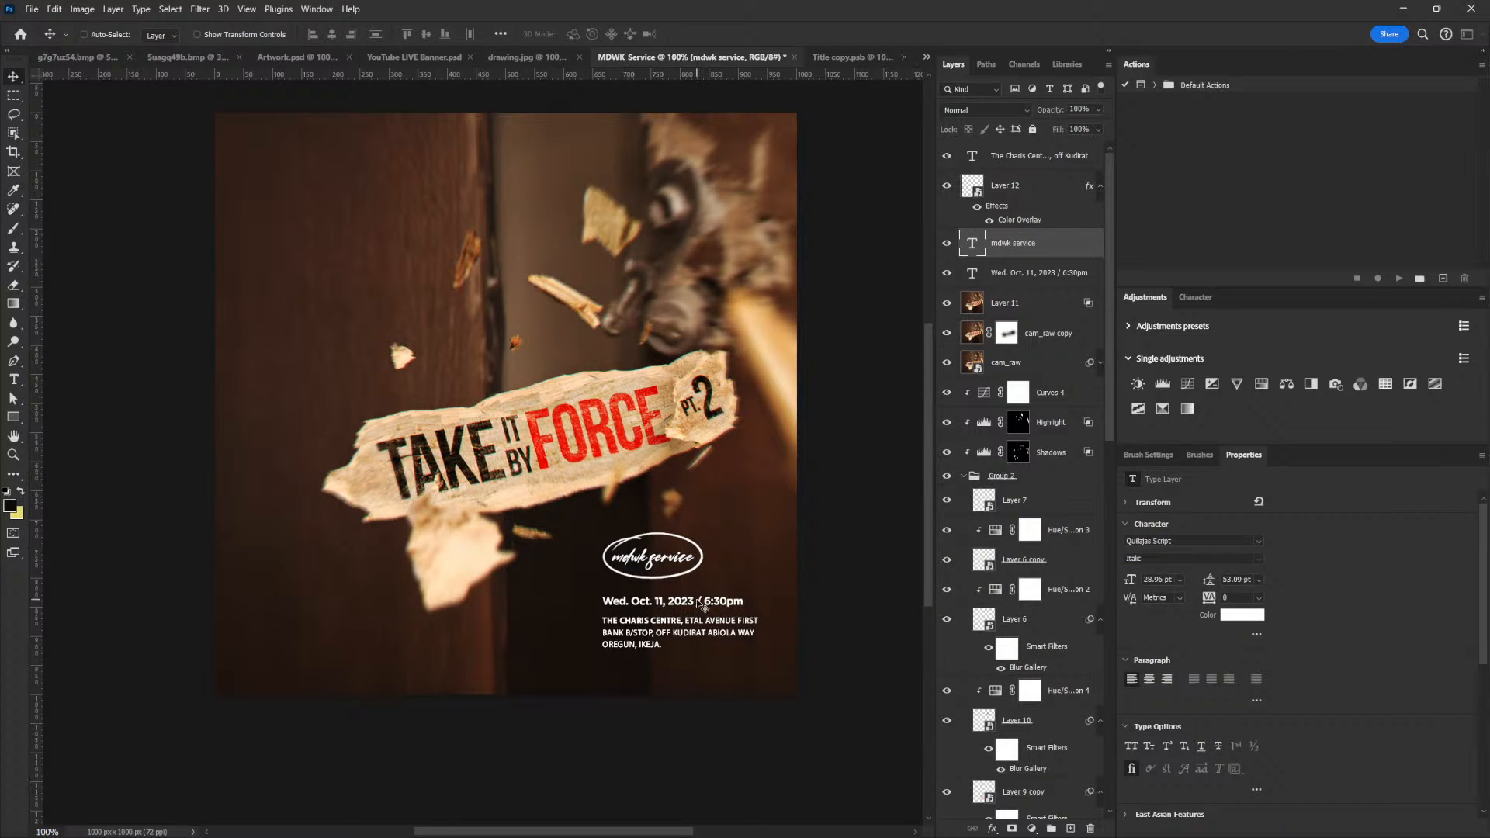
Change the date in the date and time line to Oct. 18
double_click(700, 603)
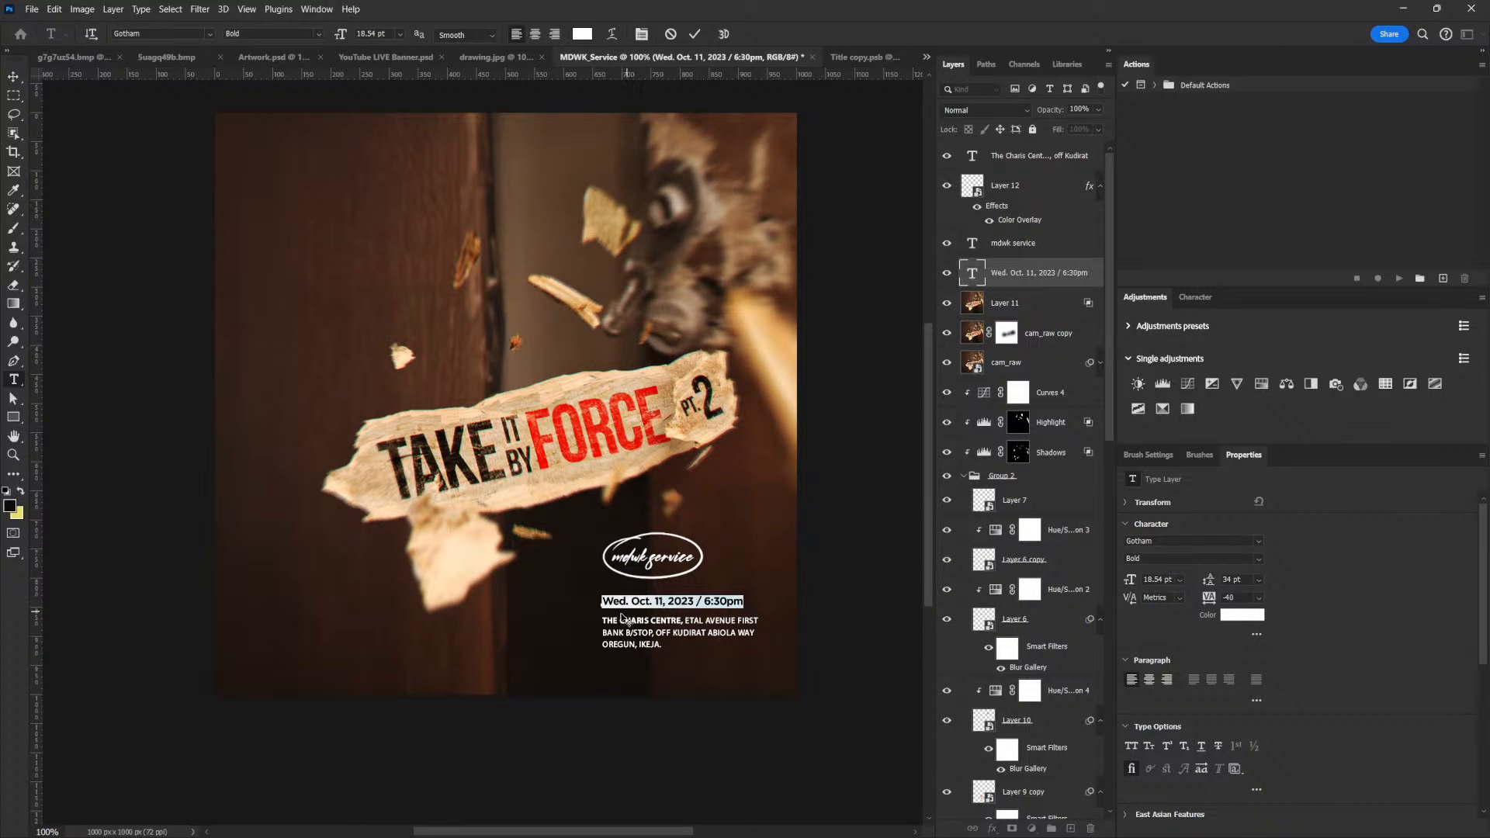
left_click(659, 600)
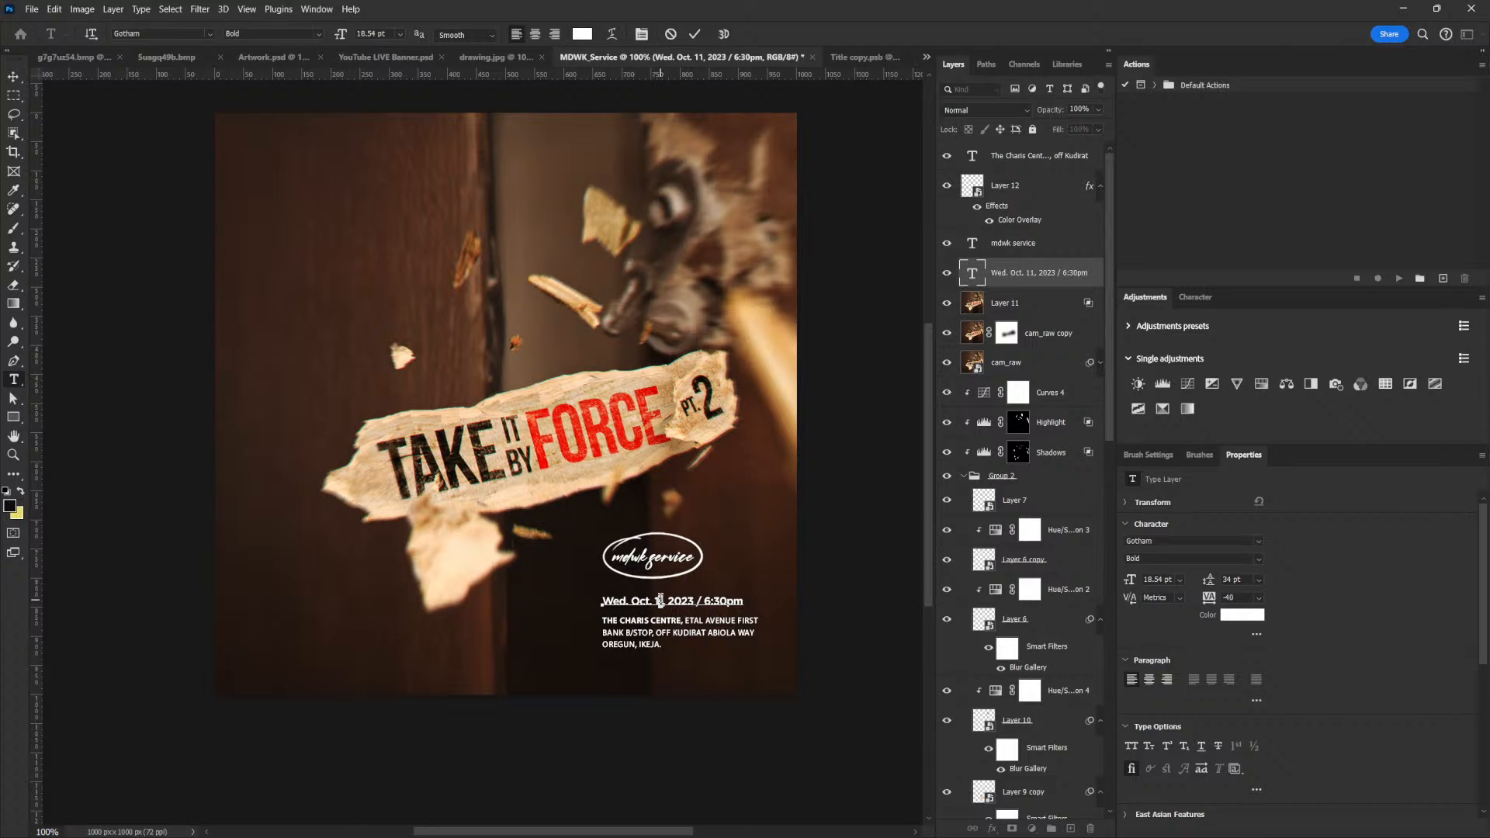
type("8")
left_click(13, 76)
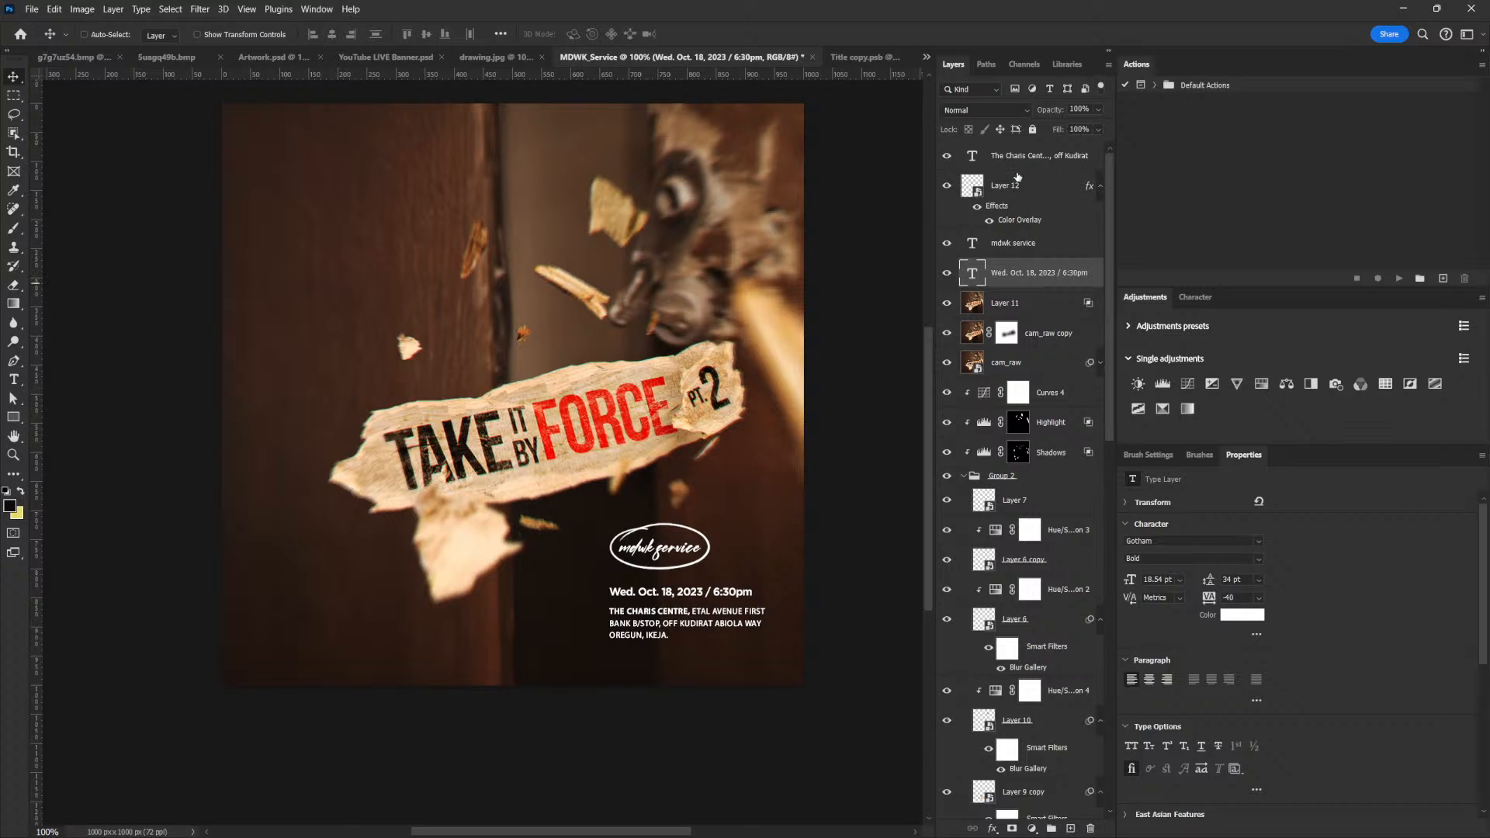
Copy the Social group from Artwork.psd into MDWK_Service and place it in the flyer's lower-left area
left_click(1016, 163, "shift")
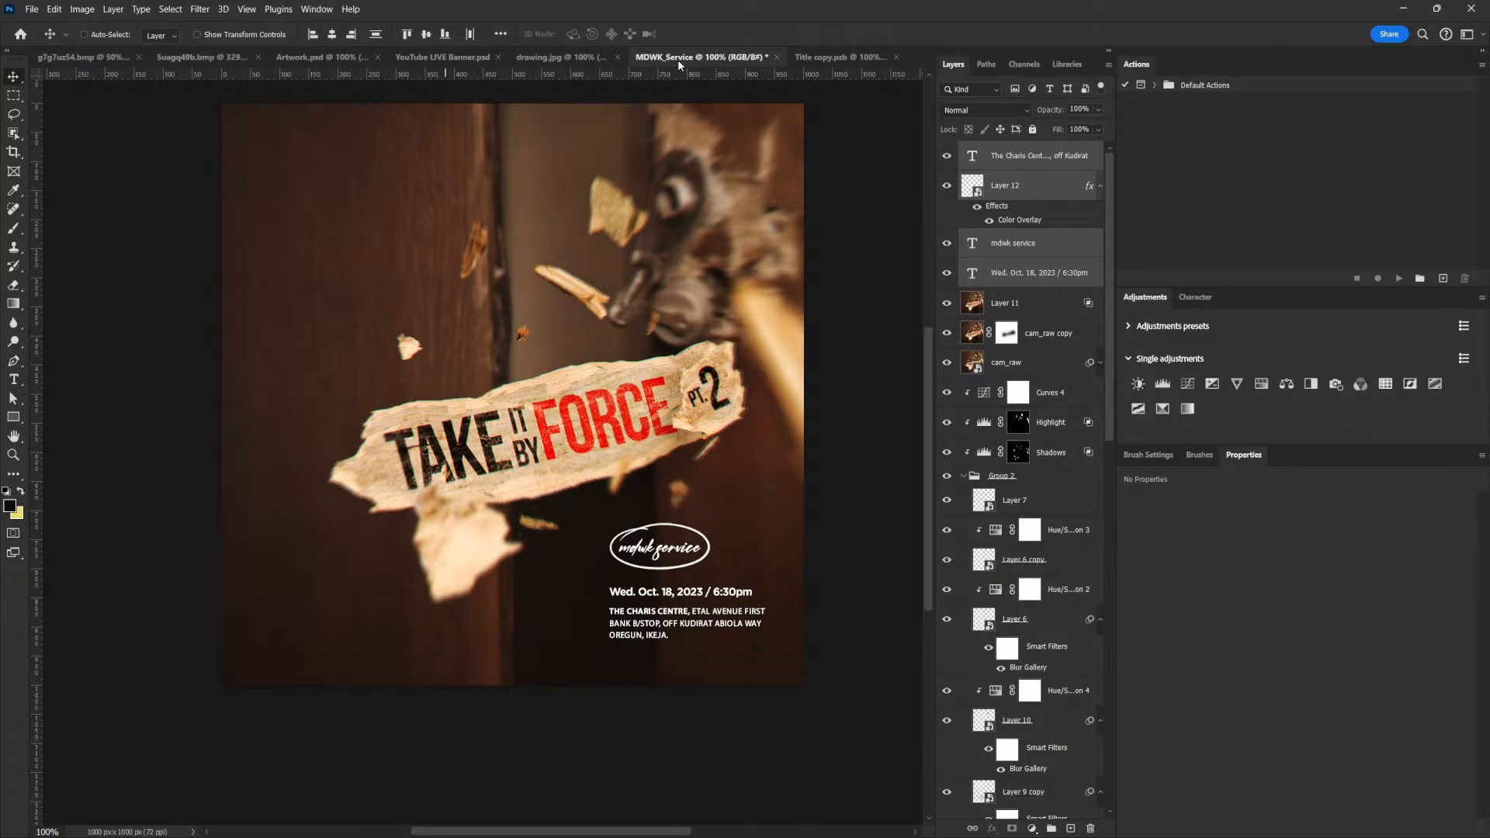
left_click(562, 57)
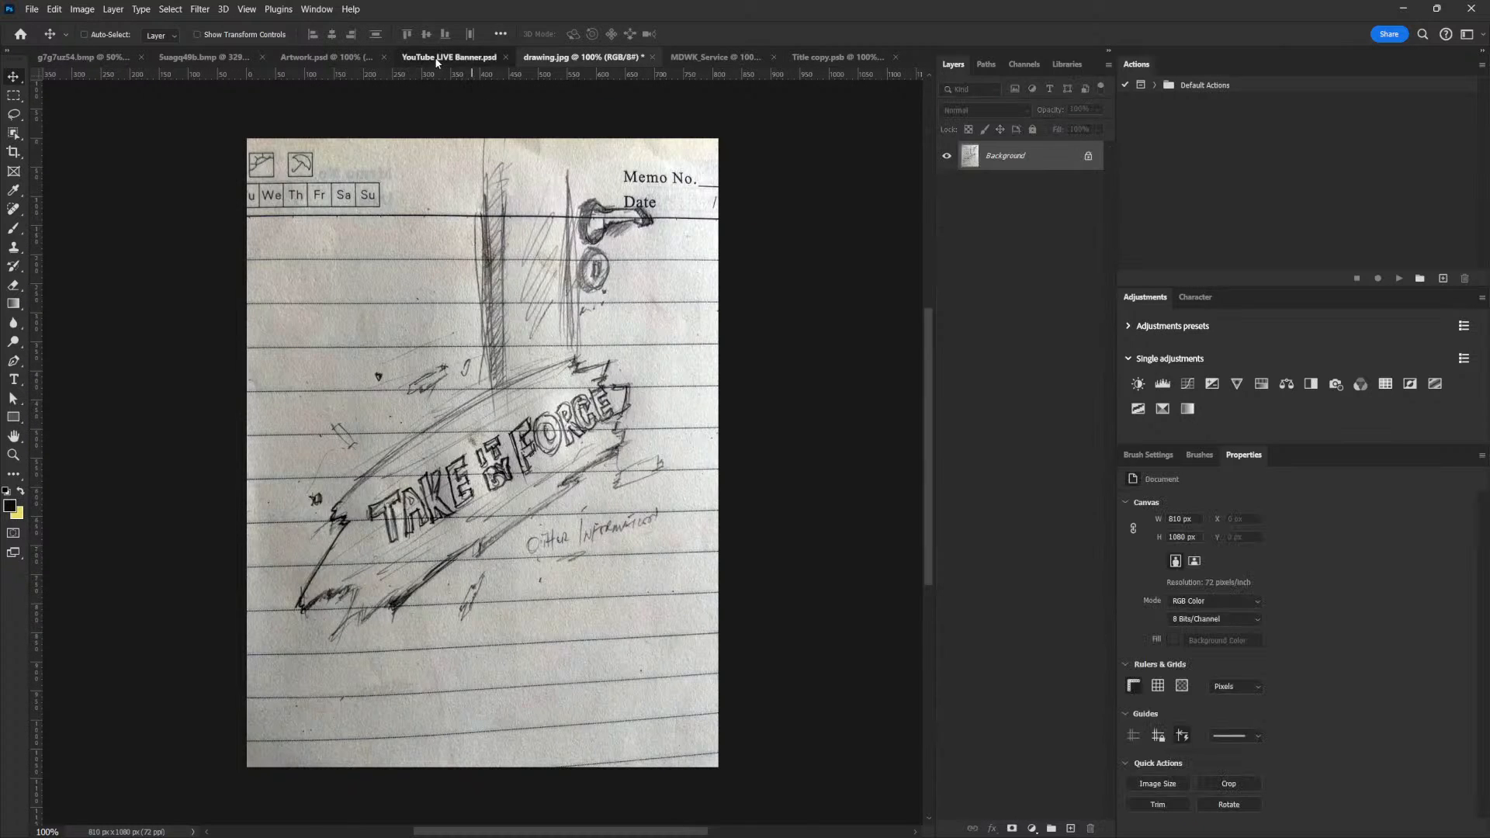
left_click(434, 57)
left_click(288, 55)
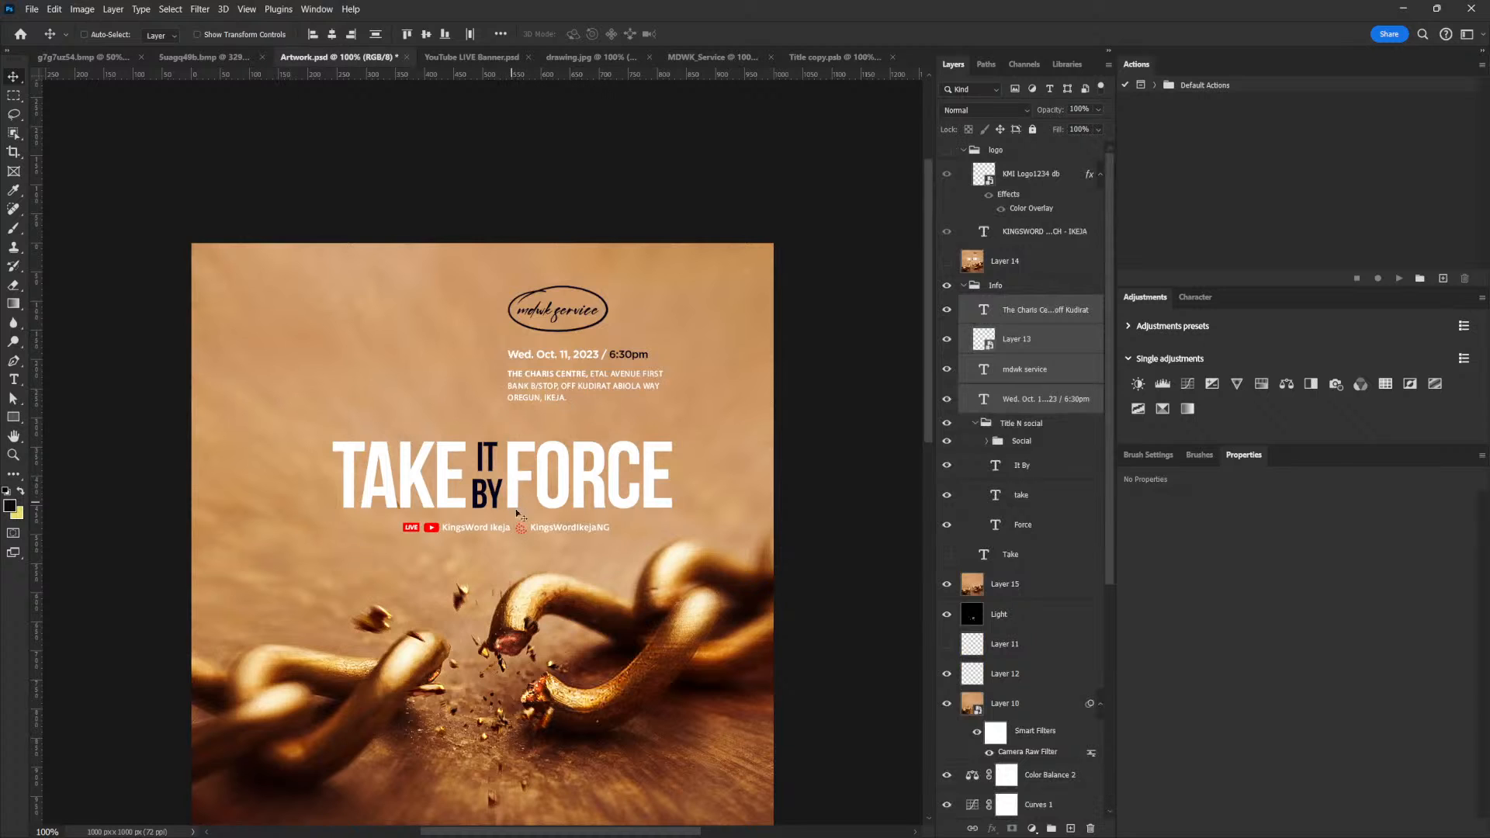
right_click(532, 529)
left_click(1027, 426)
left_click(1021, 441)
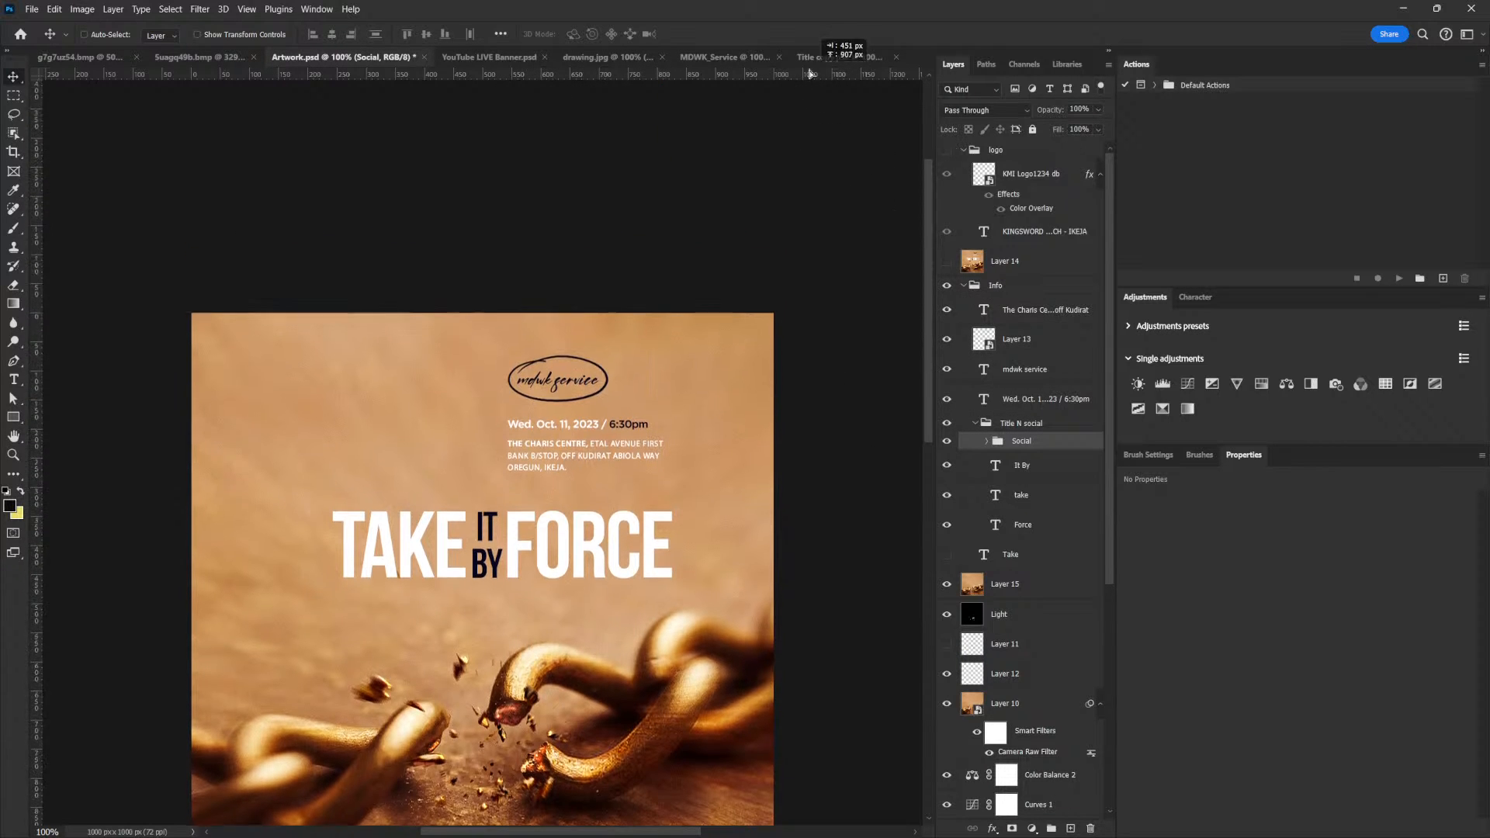
left_click(725, 57)
left_click_drag(743, 188, 368, 649)
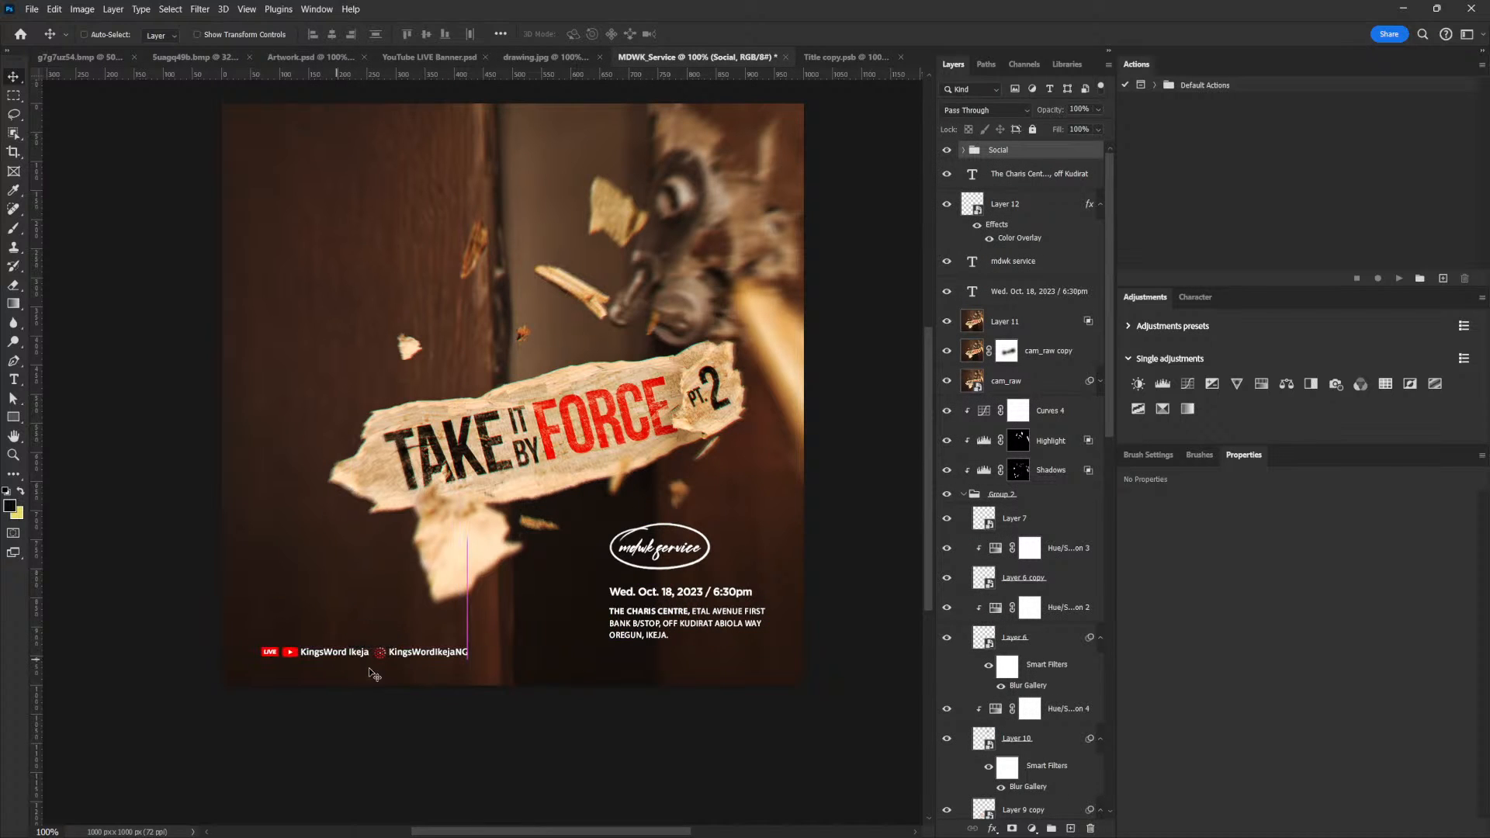
Scale down the Social group and align it below the address, and select all event-detail layers from Social through the date line
key("ctrl+t")
left_click_drag(467, 645, 700, 663)
key("Return")
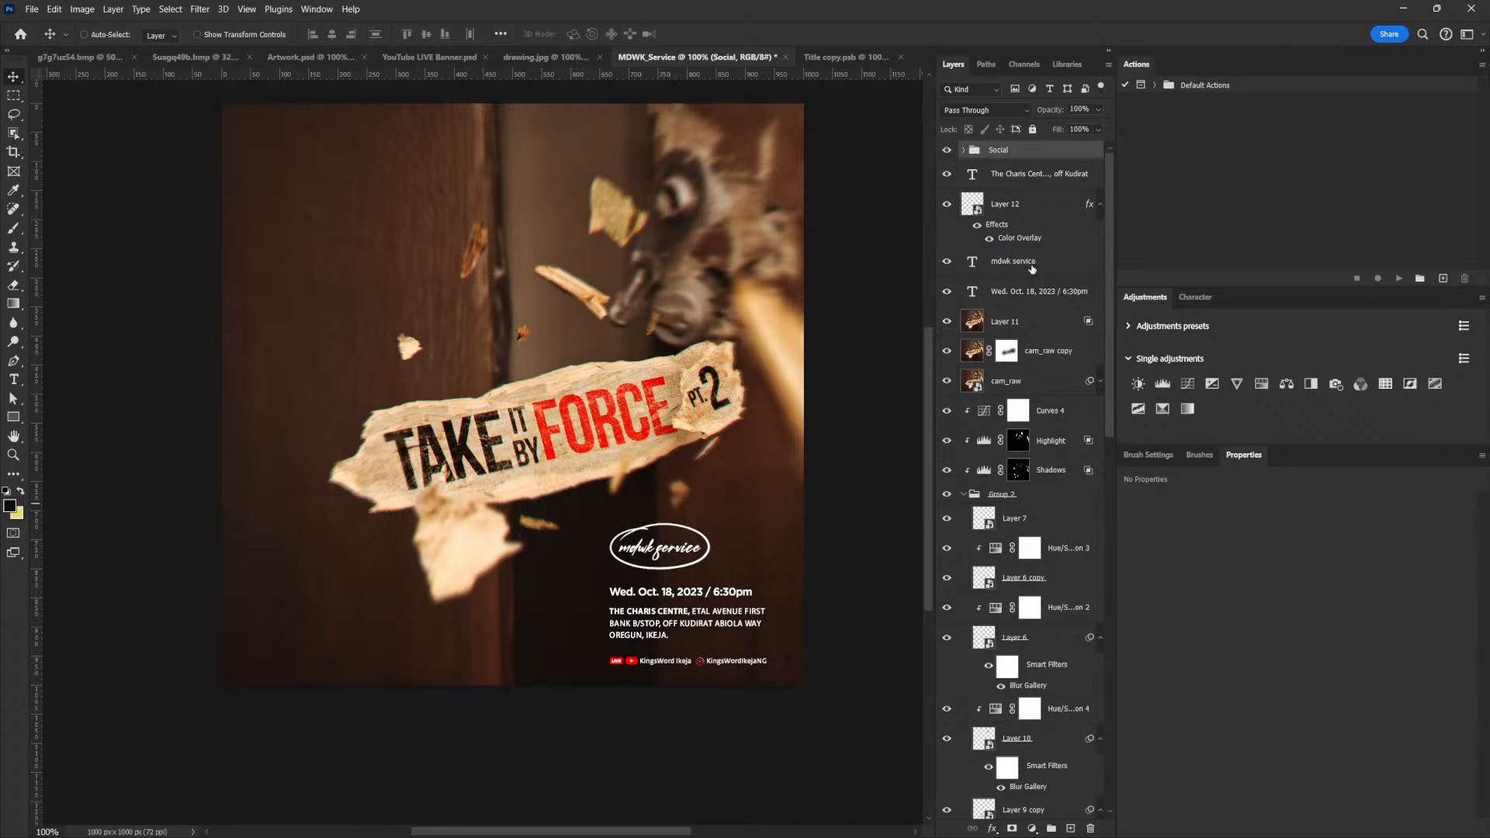
left_click(1020, 293, "shift")
left_click_drag(746, 597, 378, 243)
key("ctrl+z")
key("ctrl+z")
Scale the whole event-details block down slightly and shift it closer to the flyer's lower-right corner
key("ctrl+t")
left_click_drag(610, 523, 622, 529)
key("Return")
mouse_move(726, 615)
left_mouse_down()
mouse_move(738, 606)
mouse_move(782, 646)
mouse_move(741, 639)
left_mouse_up()
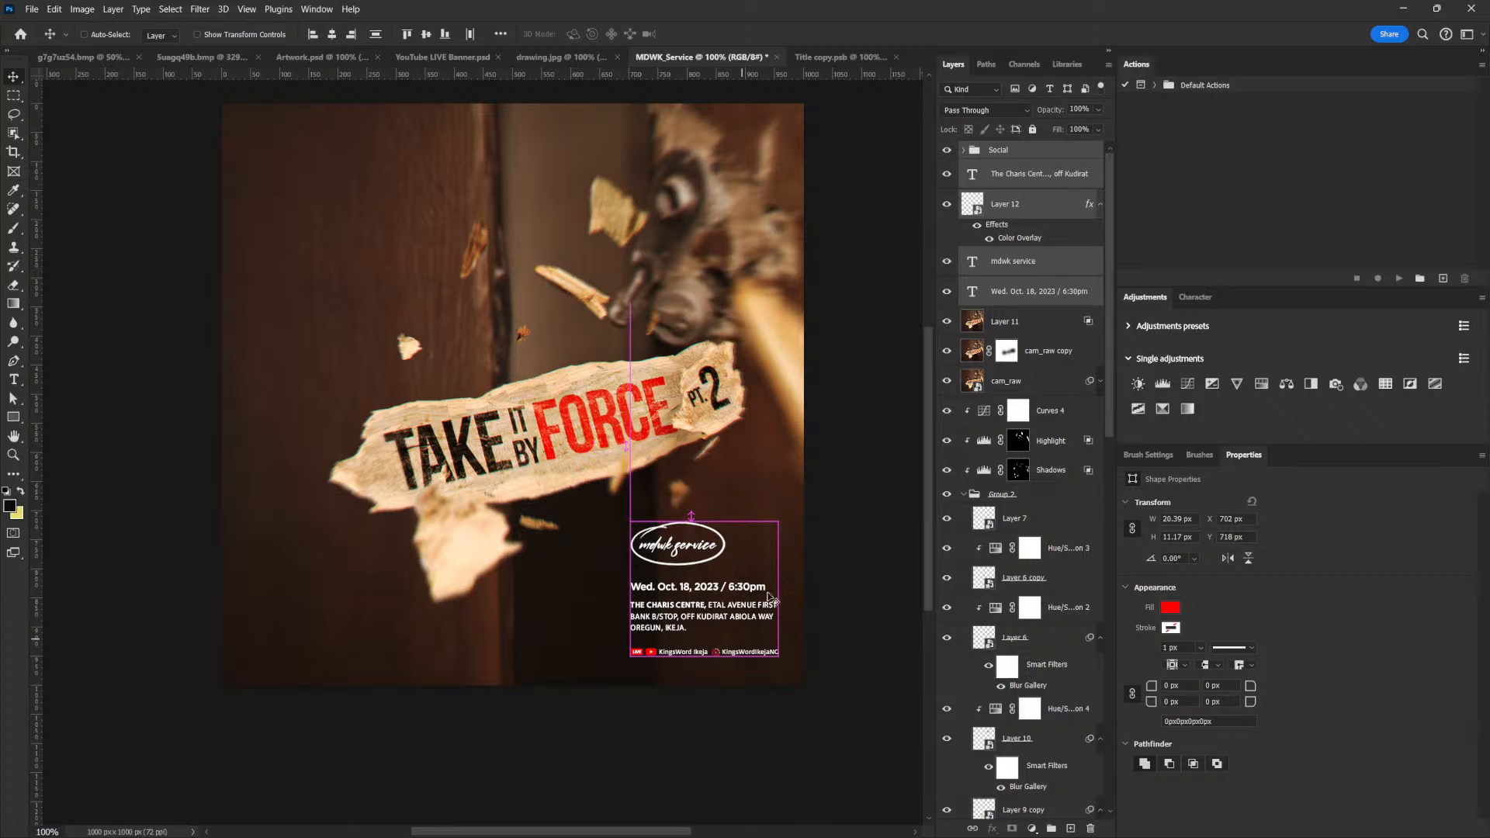